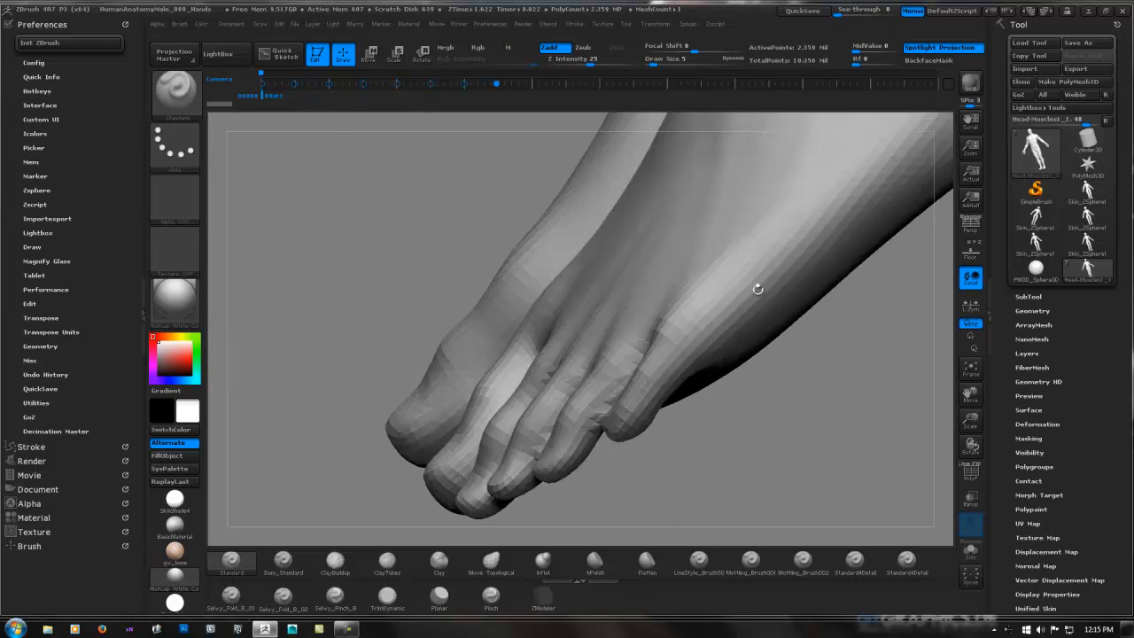
Examine the fused toes of the foot up close, from several angles and at lower and higher subdivision levels.
{"action": "key", "text": "super"}
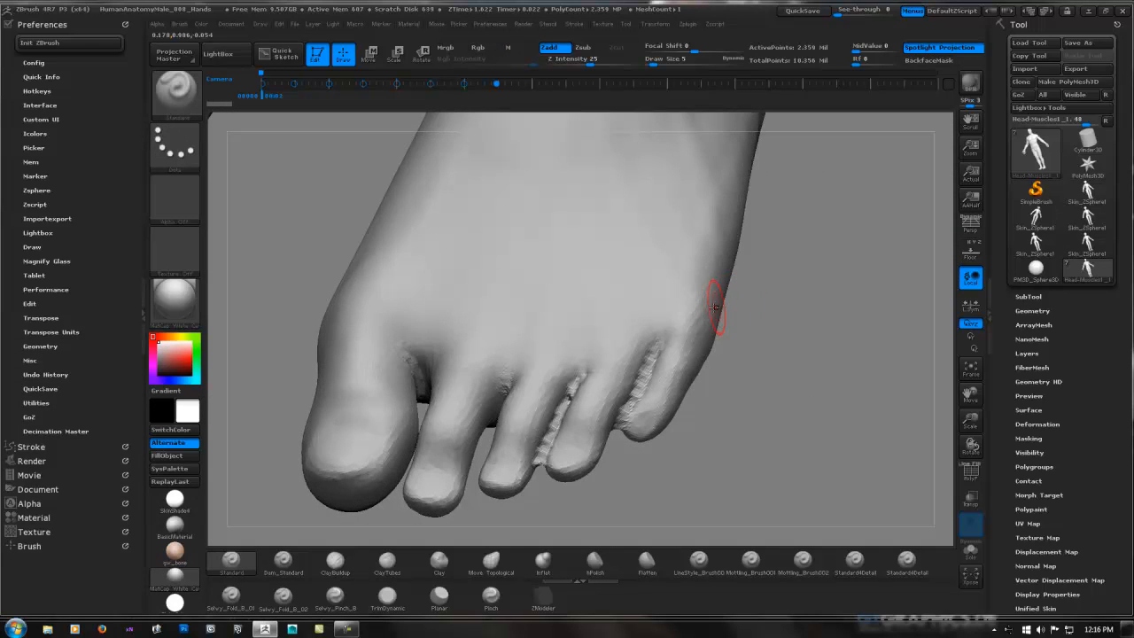
{"action": "mouse_move", "coordinate": [702, 395]}
{"action": "left_mouse_down"}
{"action": "mouse_move", "coordinate": [688, 406]}
{"action": "mouse_move", "coordinate": [651, 350]}
{"action": "mouse_move", "coordinate": [653, 386]}
{"action": "mouse_move", "coordinate": [684, 324]}
{"action": "left_mouse_up"}
{"action": "left_click_drag", "start_coordinate": [629, 293], "coordinate": [657, 285]}
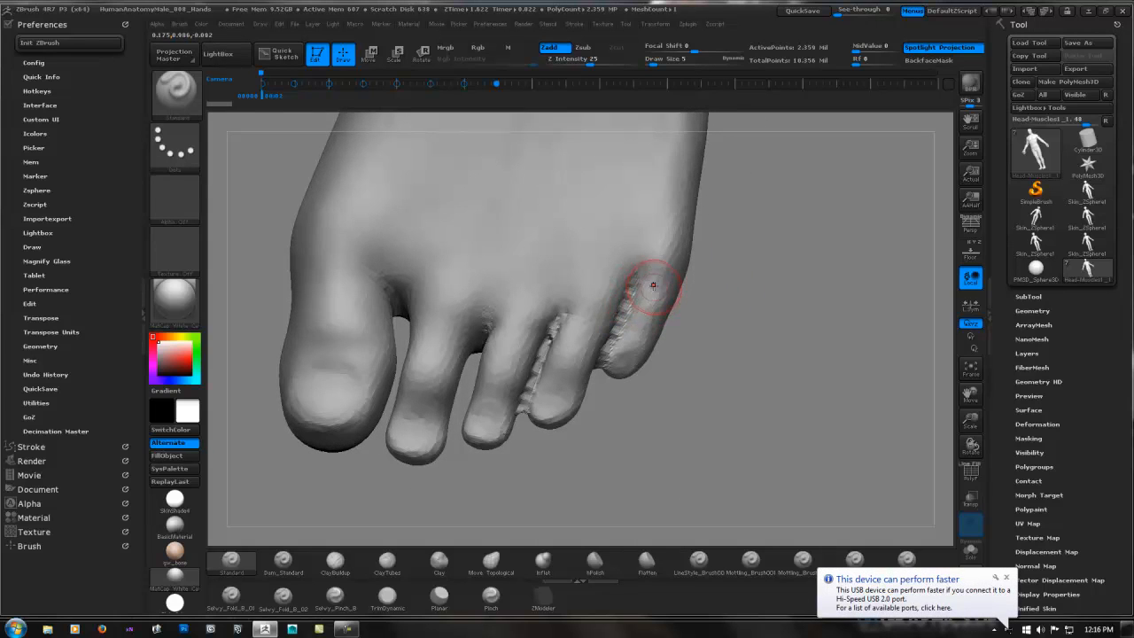
{"action": "key", "text": "shift+d"}
{"action": "key", "text": "shift+d"}
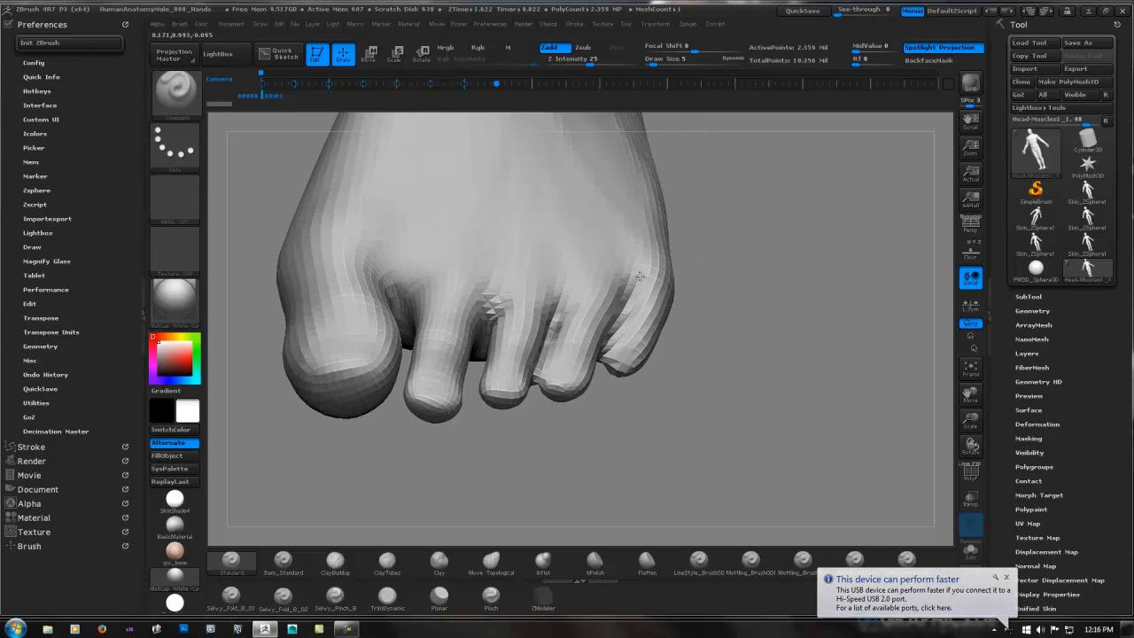
{"action": "right_click_drag", "start_coordinate": [640, 277], "coordinate": [637, 249]}
{"action": "right_click_drag", "start_coordinate": [643, 313], "coordinate": [650, 398]}
{"action": "right_click_drag", "start_coordinate": [653, 317], "coordinate": [673, 323]}
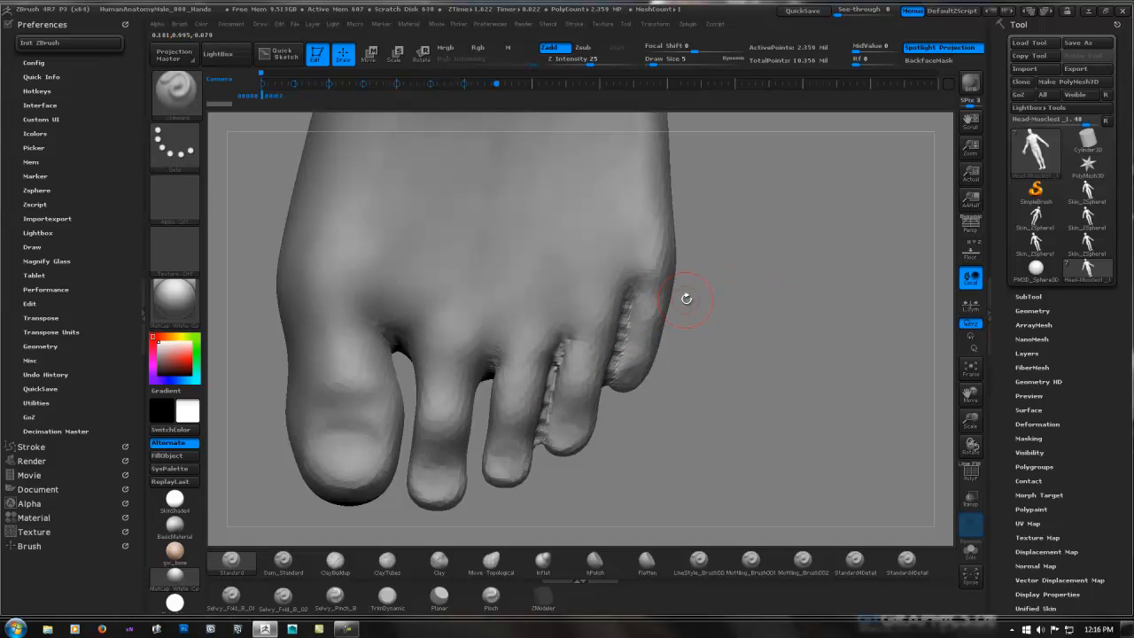
{"action": "mouse_move", "coordinate": [686, 298]}
{"action": "left_mouse_down"}
{"action": "mouse_move", "coordinate": [673, 316]}
{"action": "mouse_move", "coordinate": [696, 292]}
{"action": "mouse_move", "coordinate": [653, 309]}
{"action": "mouse_move", "coordinate": [653, 328]}
{"action": "mouse_move", "coordinate": [729, 285]}
{"action": "left_mouse_up"}
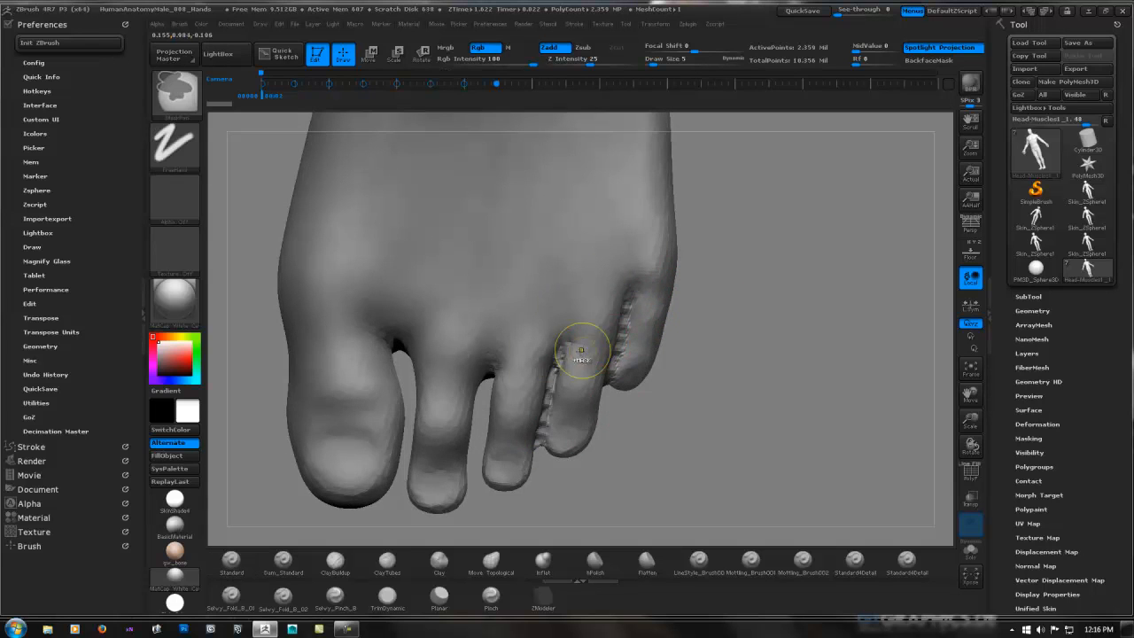
{"action": "key", "text": "shift+d"}
{"action": "mouse_move", "coordinate": [598, 347]}
{"action": "right_mouse_down", "text": "ctrl"}
{"action": "mouse_move", "coordinate": [595, 310]}
{"action": "mouse_move", "coordinate": [567, 359]}
{"action": "mouse_move", "coordinate": [602, 347]}
{"action": "mouse_move", "coordinate": [649, 251]}
{"action": "right_mouse_up", "text": "ctrl"}
{"action": "key", "text": "super"}
{"action": "left_click", "coordinate": [794, 288]}
{"action": "right_click_drag", "start_coordinate": [600, 301], "coordinate": [641, 301], "text": "ctrl"}
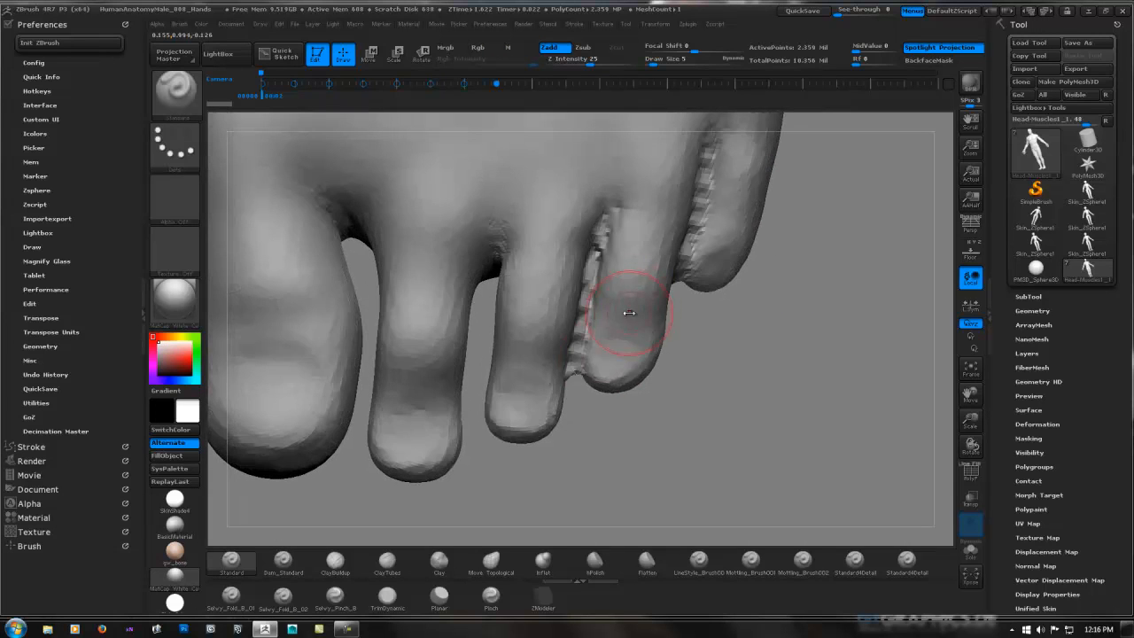
Set the brush draw size to 2 and show the geometry subdivision settings of the body mesh.
{"action": "key", "text": "space"}
{"action": "left_click_drag", "start_coordinate": [599, 413], "coordinate": [593, 414]}
{"action": "left_click", "coordinate": [1029, 299]}
{"action": "left_click_drag", "start_coordinate": [1028, 299], "coordinate": [1043, 171]}
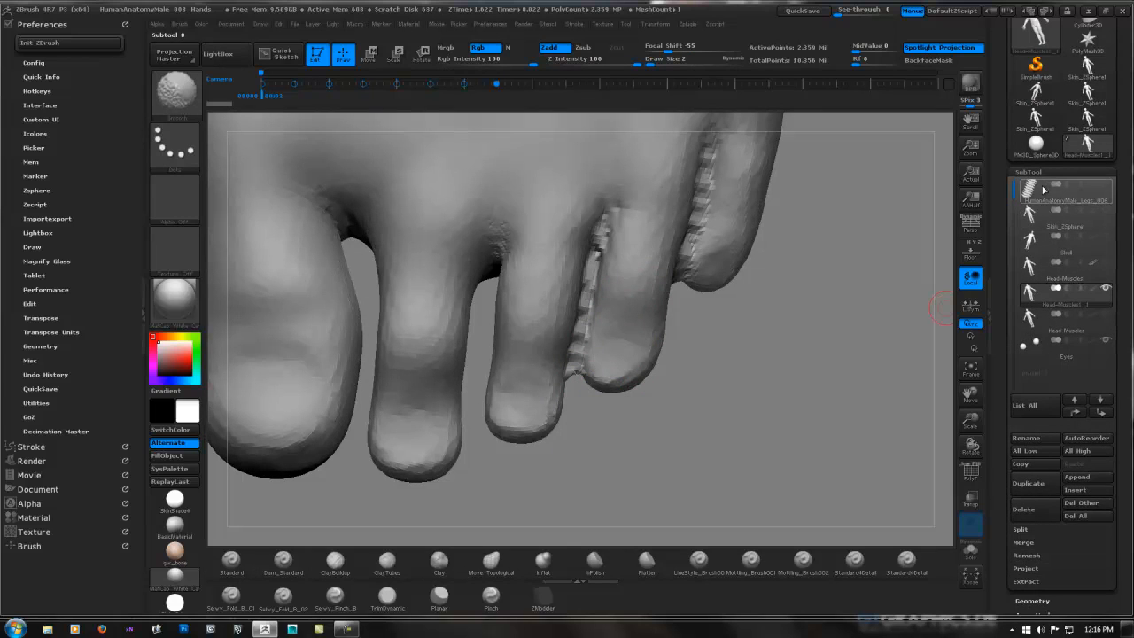
{"action": "left_click", "coordinate": [1042, 171]}
{"action": "left_click", "coordinate": [1032, 186]}
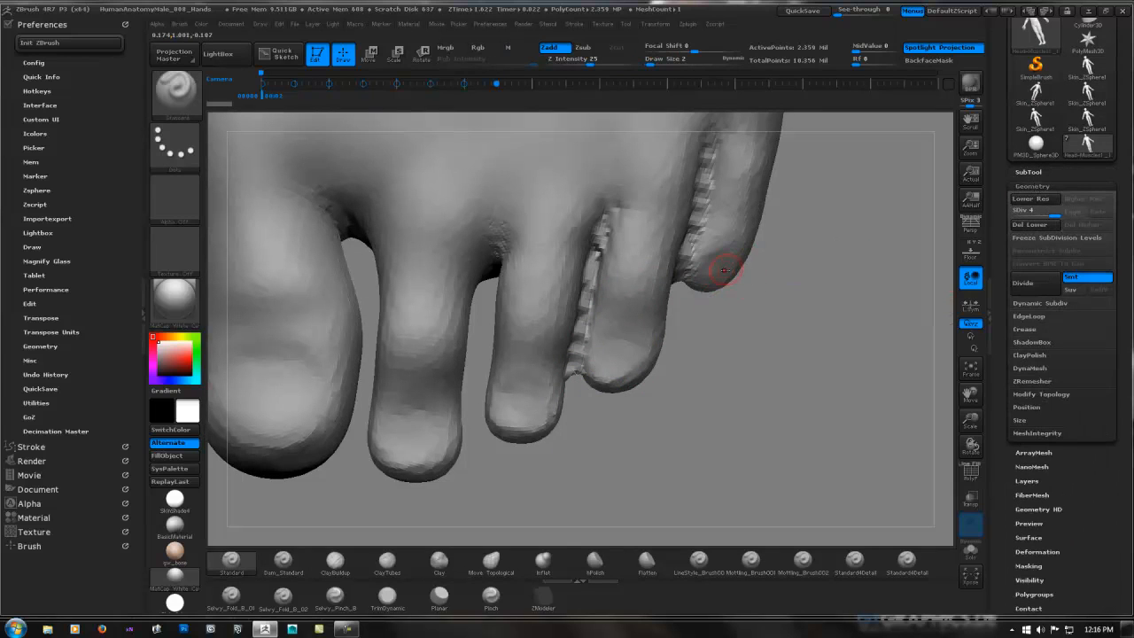
{"action": "right_click_drag", "start_coordinate": [737, 253], "coordinate": [696, 314], "text": "alt"}
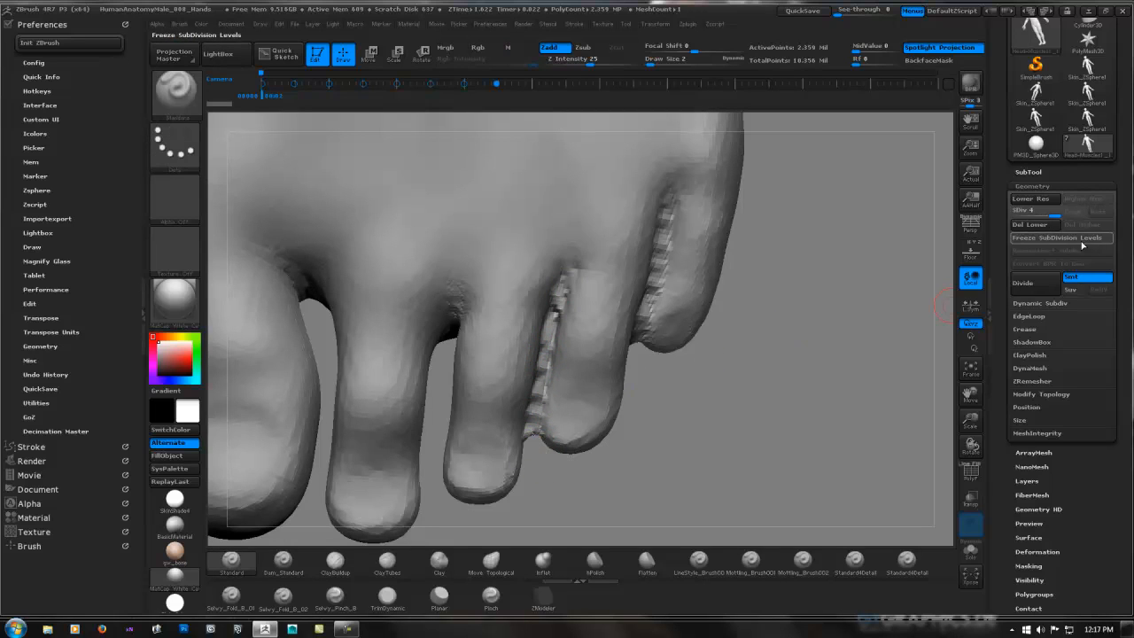
Make the Head-Muscles subtool active and inspect it from the feet up to the whole figure.
{"action": "left_click_drag", "start_coordinate": [1122, 235], "coordinate": [1122, 259]}
{"action": "left_click", "coordinate": [1042, 195], "text": "shift"}
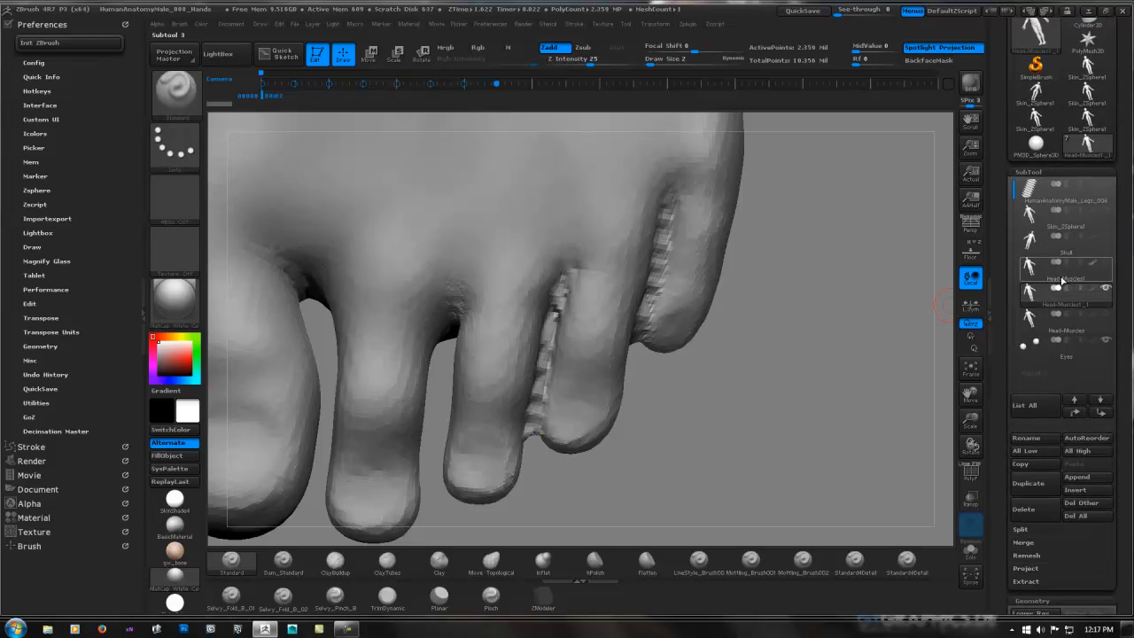
{"action": "left_click", "coordinate": [1034, 321]}
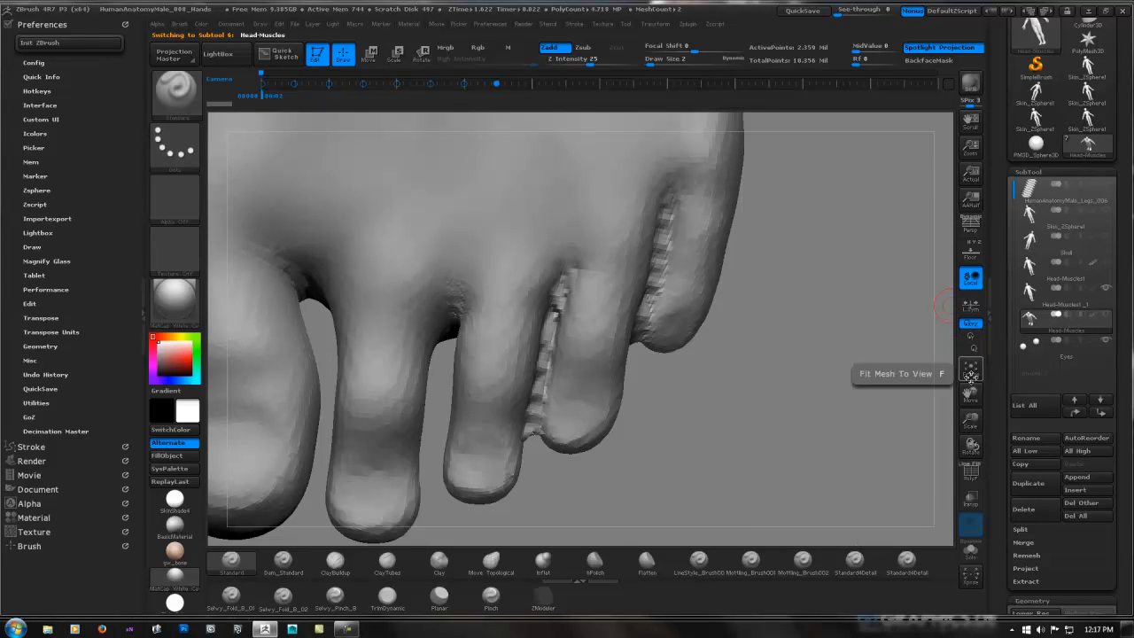
{"action": "left_click", "coordinate": [971, 550]}
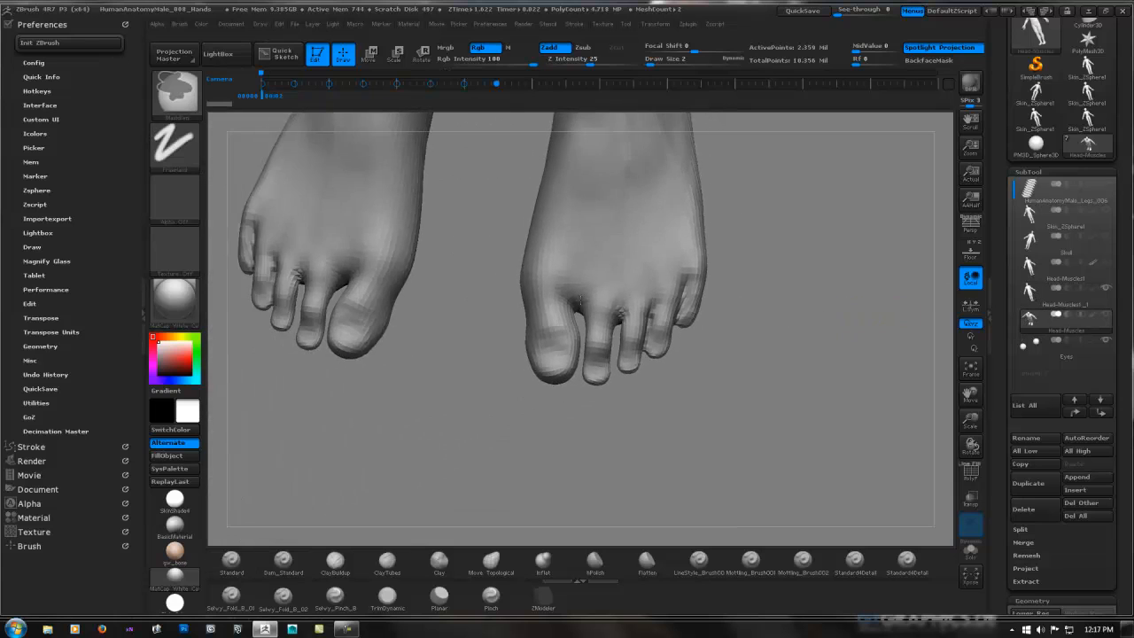
{"action": "mouse_move", "coordinate": [802, 280]}
{"action": "left_mouse_down"}
{"action": "mouse_move", "coordinate": [701, 296]}
{"action": "mouse_move", "coordinate": [723, 222]}
{"action": "mouse_move", "coordinate": [777, 231]}
{"action": "left_mouse_up"}
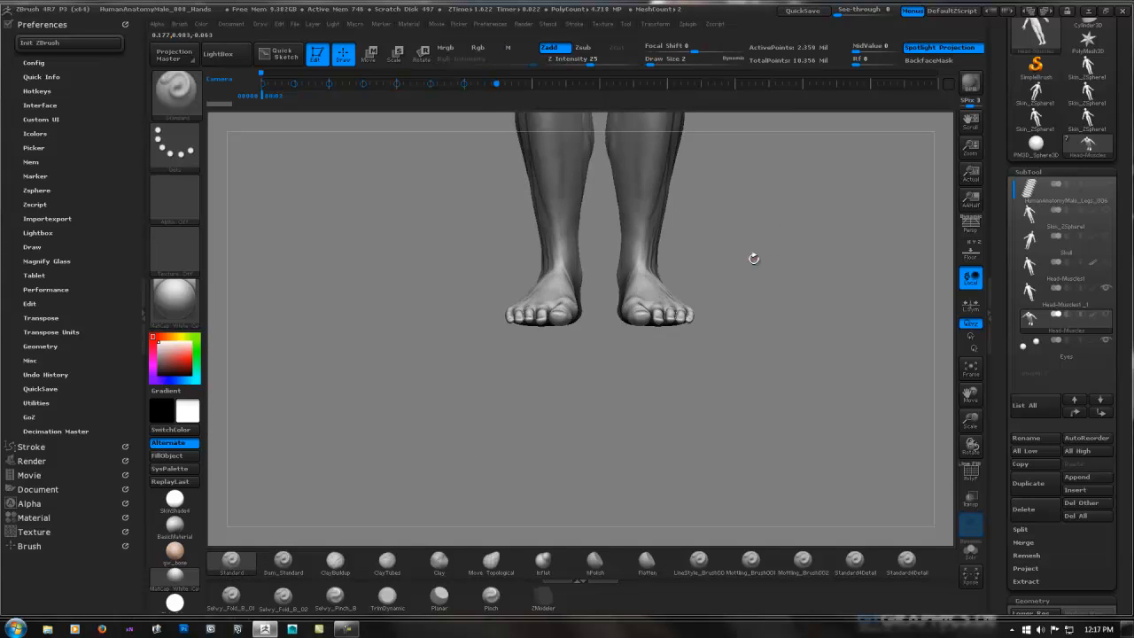
{"action": "mouse_move", "coordinate": [754, 258]}
{"action": "right_mouse_down", "text": "alt"}
{"action": "mouse_move", "coordinate": [683, 422]}
{"action": "mouse_move", "coordinate": [679, 478]}
{"action": "right_mouse_up", "text": "alt"}
{"action": "mouse_move", "coordinate": [739, 317]}
{"action": "right_mouse_down", "text": "ctrl"}
{"action": "mouse_move", "coordinate": [737, 253]}
{"action": "mouse_move", "coordinate": [719, 263]}
{"action": "mouse_move", "coordinate": [699, 221]}
{"action": "right_mouse_up", "text": "ctrl"}
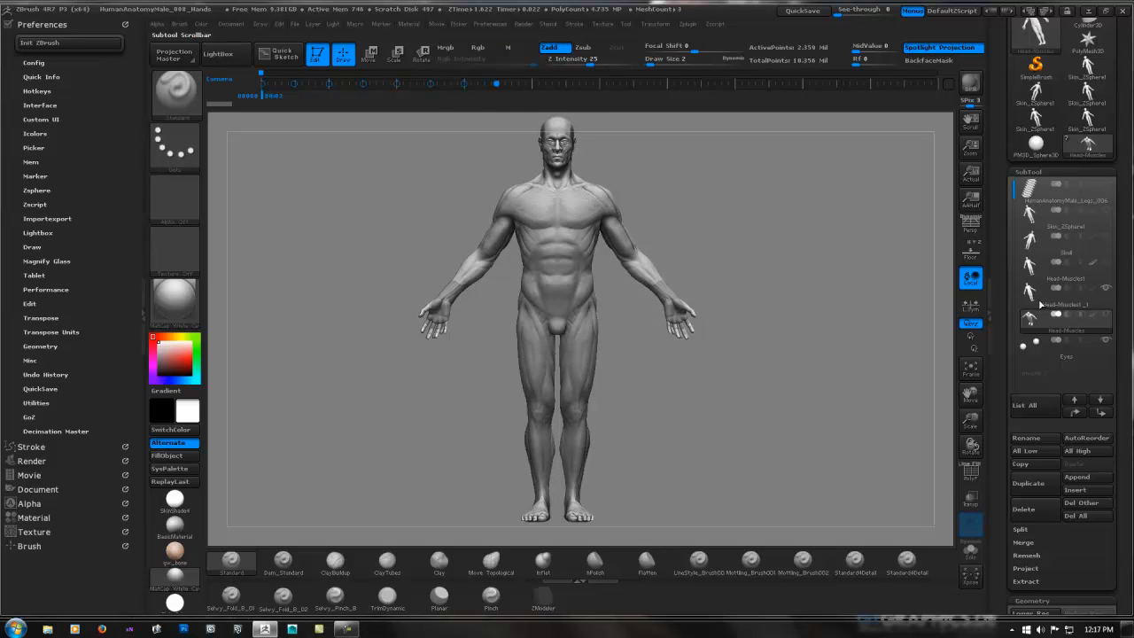
Compare the Head-Muscles1_1 and Head-Muscles subtools, isolating the active one with Solo mode.
{"action": "left_click", "coordinate": [1028, 291]}
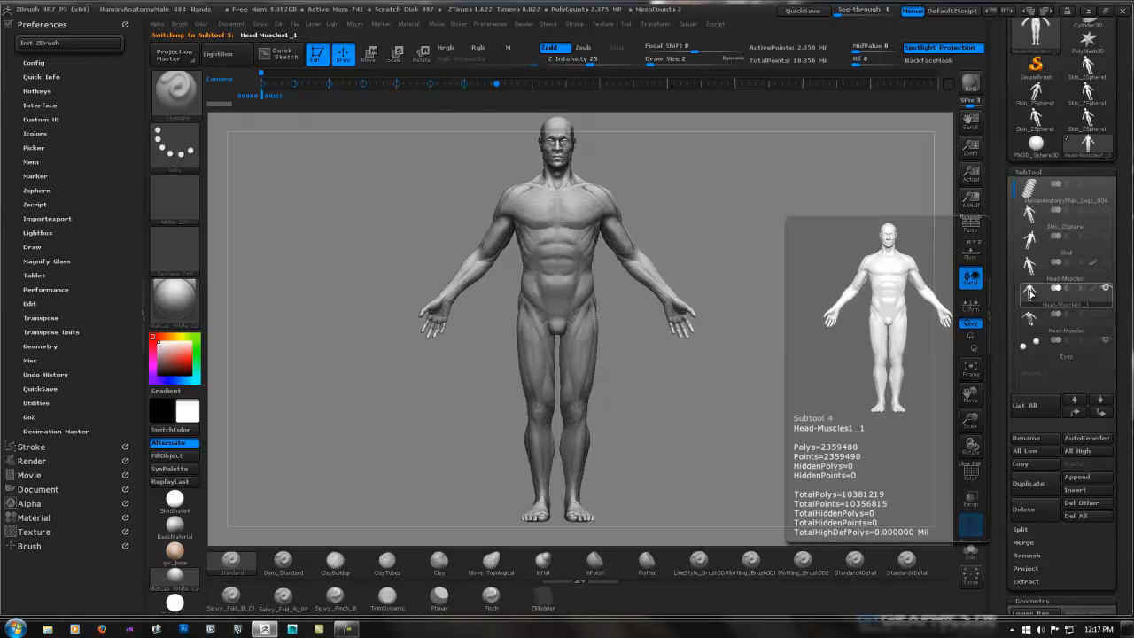
{"action": "left_click", "coordinate": [1028, 320]}
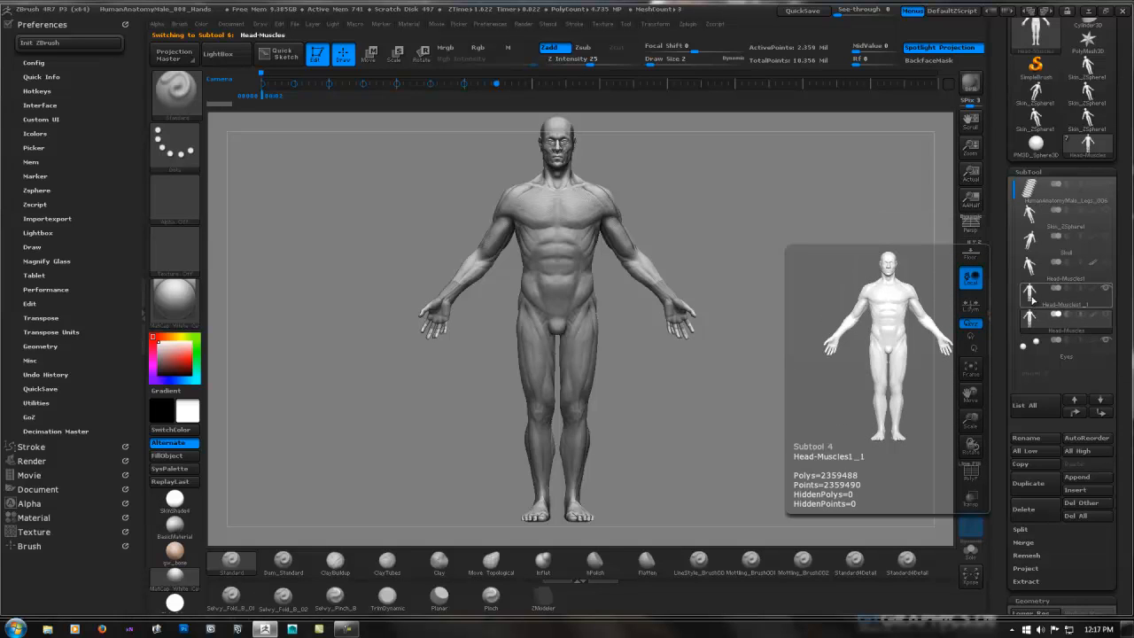
{"action": "left_click", "coordinate": [971, 549]}
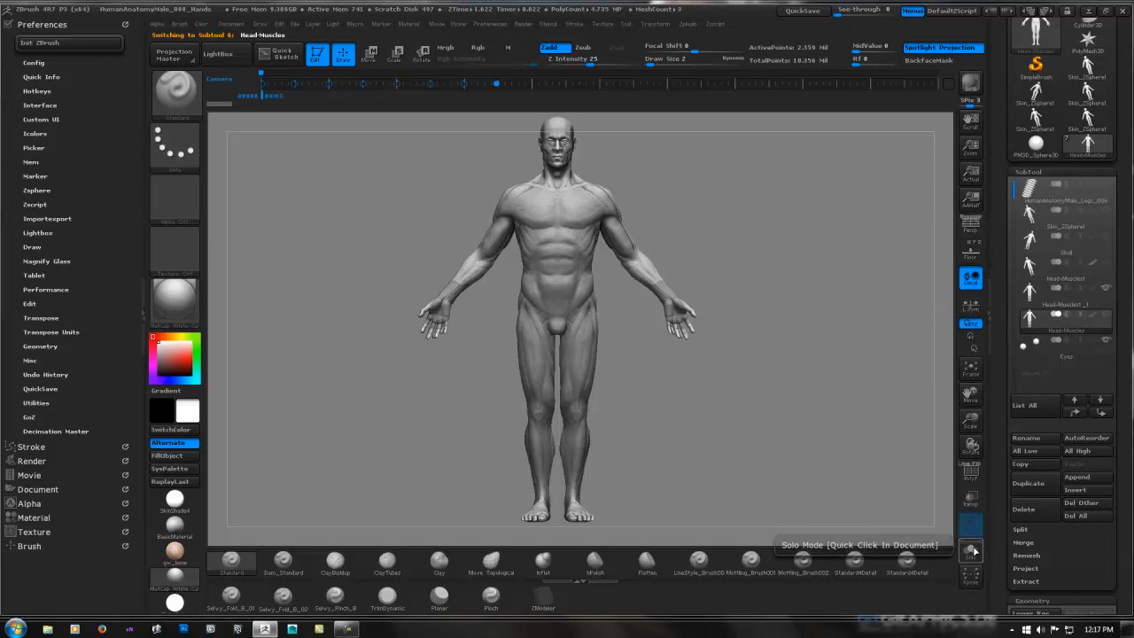
{"action": "left_click", "coordinate": [1027, 291]}
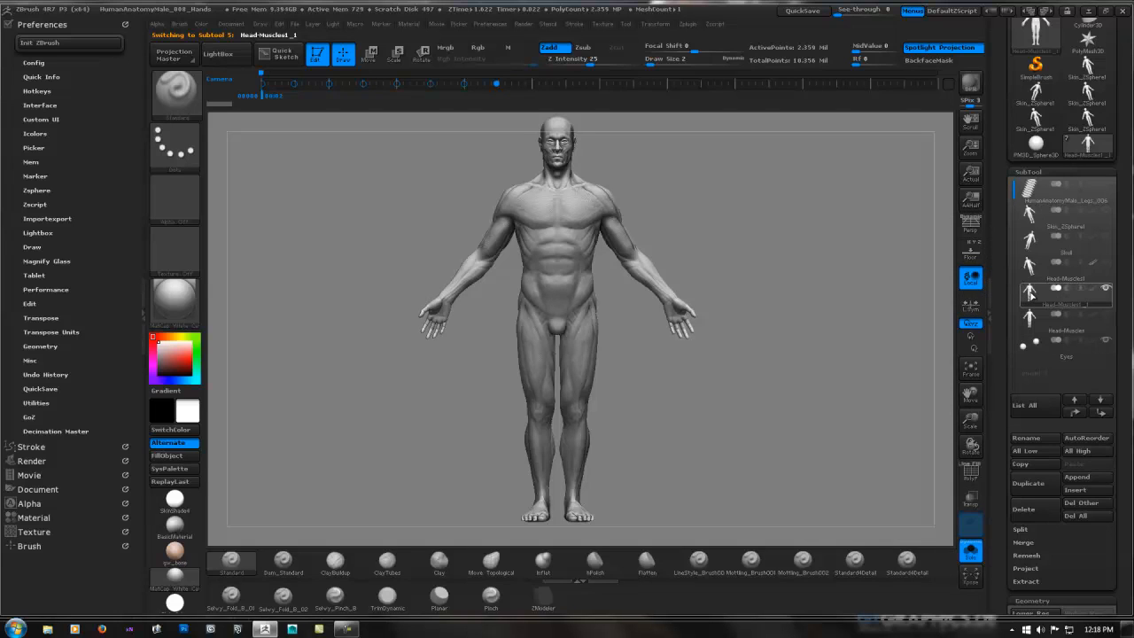
Delete the Head-Muscles subtool.
{"action": "left_click", "coordinate": [1030, 321]}
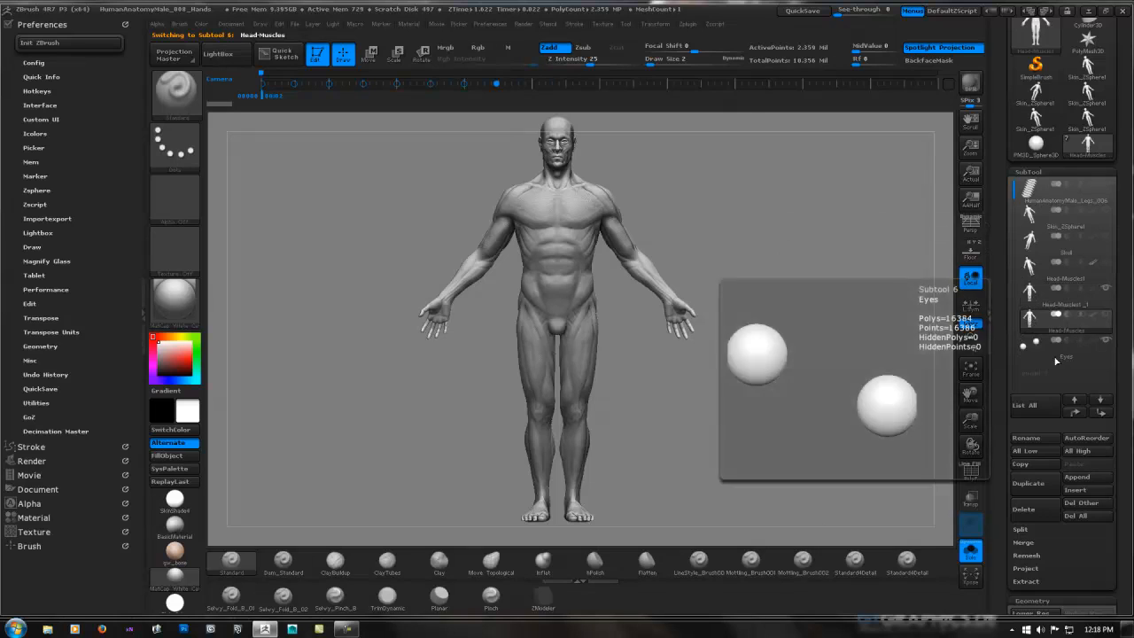
{"action": "left_click", "coordinate": [1030, 511]}
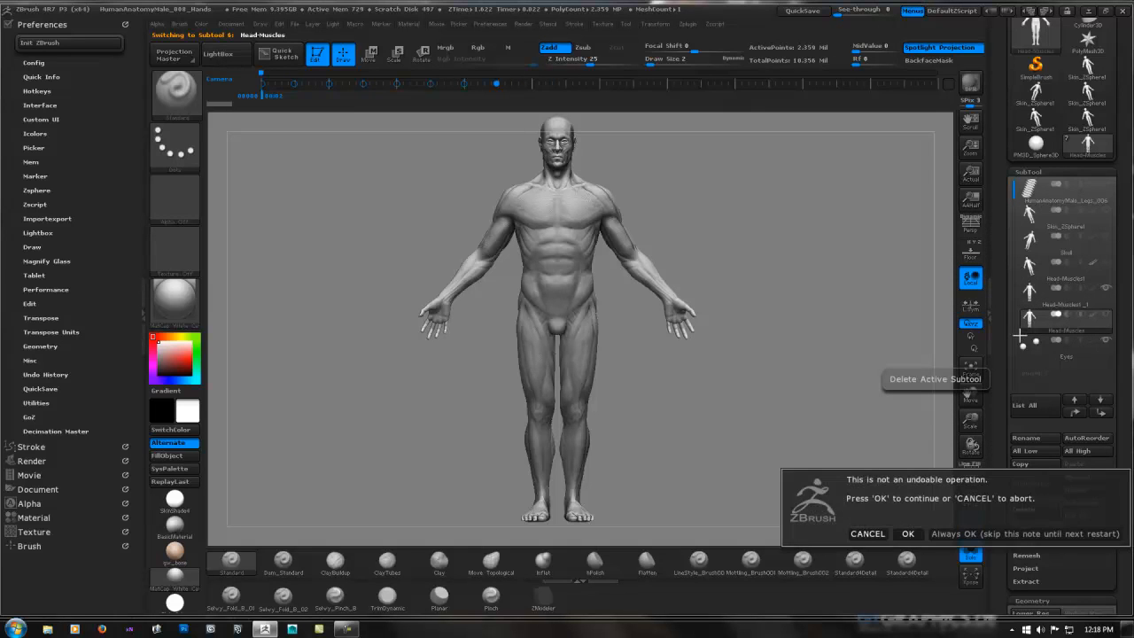
{"action": "left_click", "coordinate": [909, 531]}
Duplicate the Head-Muscles1_1 subtool and make the lower of the two versions, Head-Muscles1_1, active.
{"action": "left_click", "coordinate": [1038, 296]}
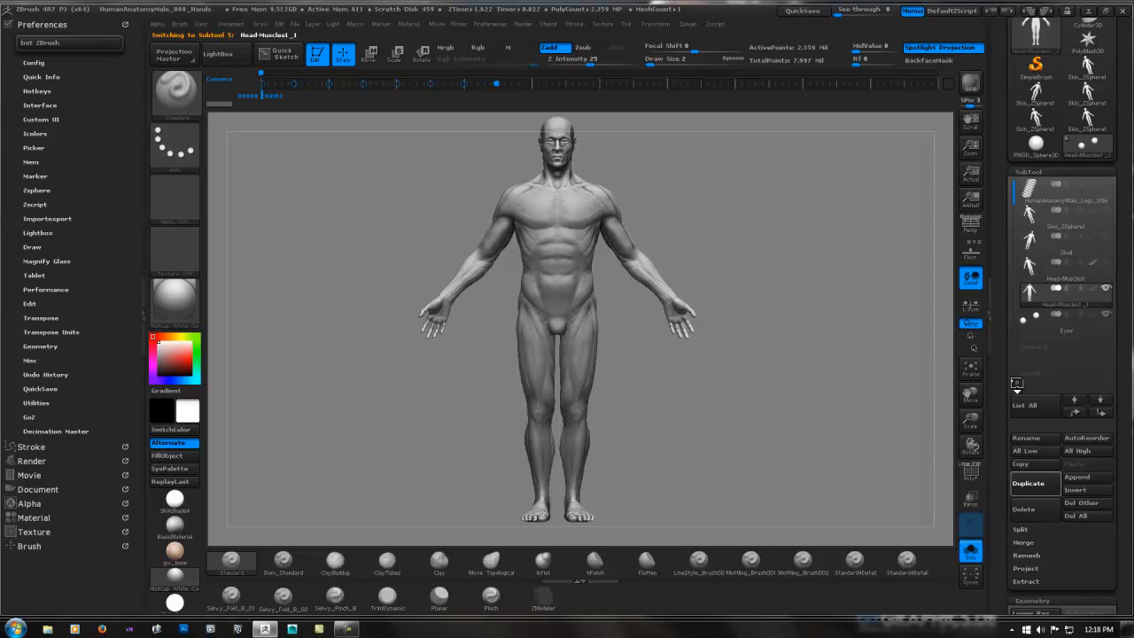
{"action": "left_click", "coordinate": [1029, 483]}
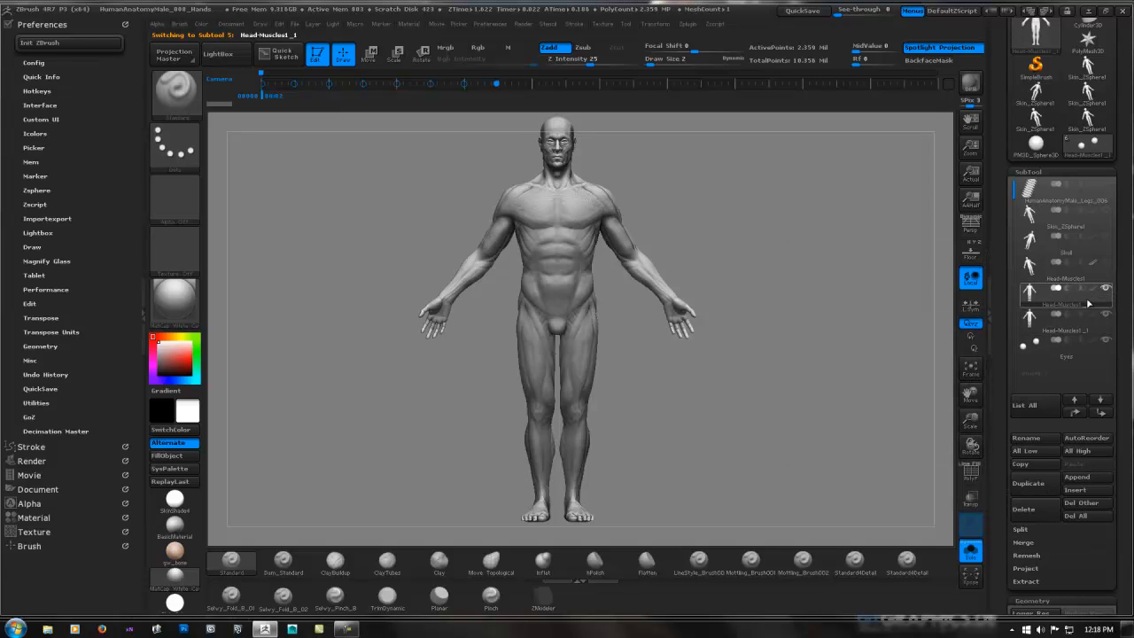
{"action": "left_click", "coordinate": [1060, 315]}
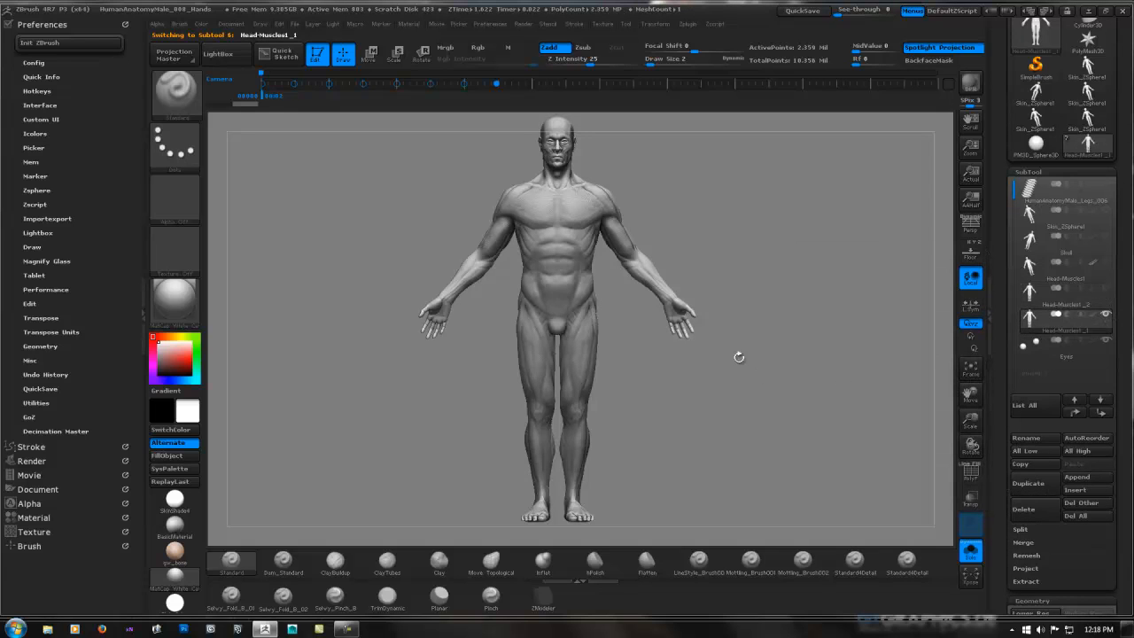
Delete the lower subdivision levels of the active Head-Muscles1_1 mesh.
{"action": "key", "text": "ctrl"}
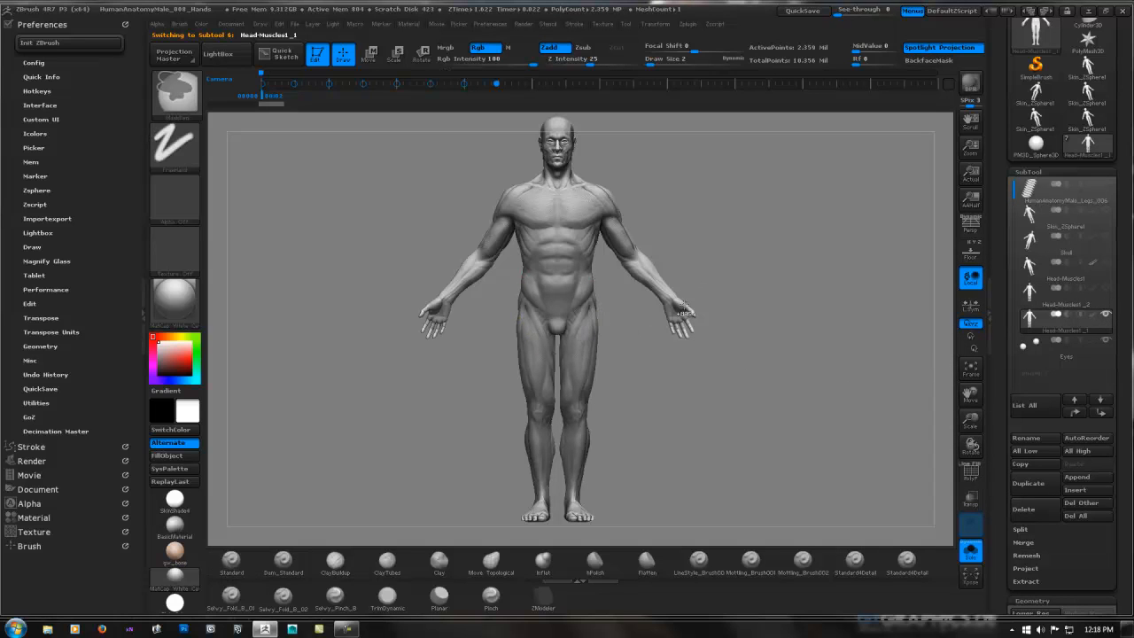
{"action": "mouse_move", "coordinate": [580, 422]}
{"action": "right_mouse_down"}
{"action": "mouse_move", "coordinate": [588, 504]}
{"action": "mouse_move", "coordinate": [576, 284]}
{"action": "mouse_move", "coordinate": [610, 274]}
{"action": "mouse_move", "coordinate": [623, 287]}
{"action": "mouse_move", "coordinate": [577, 414]}
{"action": "right_mouse_up"}
{"action": "right_click_drag", "start_coordinate": [608, 329], "coordinate": [597, 261], "text": "alt"}
{"action": "left_click_drag", "start_coordinate": [1111, 400], "coordinate": [1109, 96]}
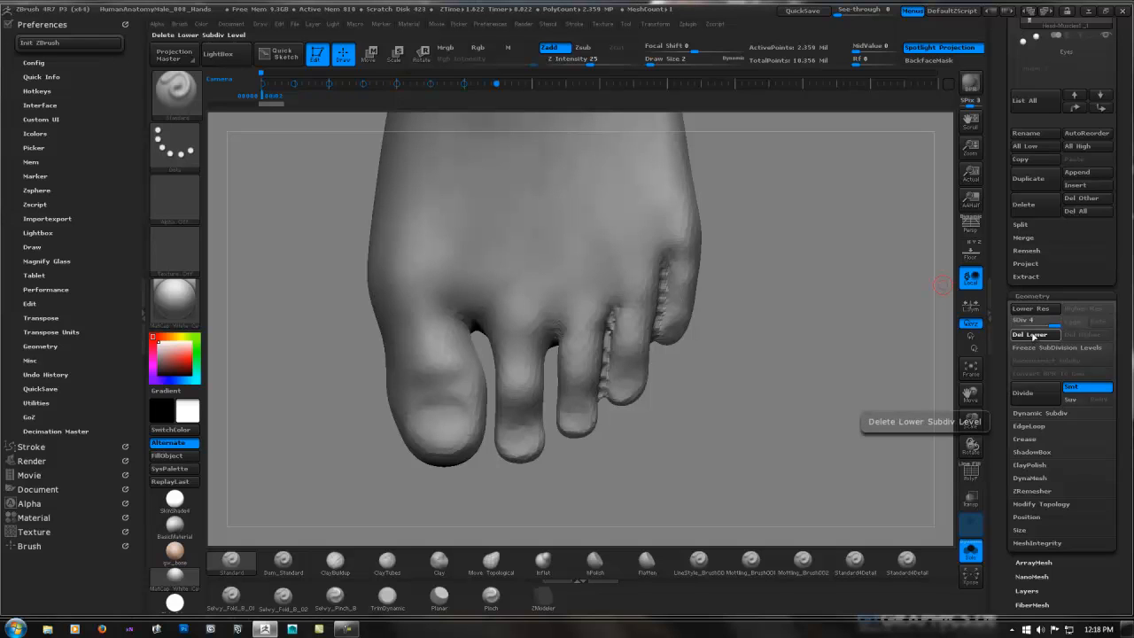
{"action": "left_click", "coordinate": [1033, 336]}
Switch the selection brush to SelectLasso for working on the webbing between the toes.
{"action": "key", "text": "shift"}
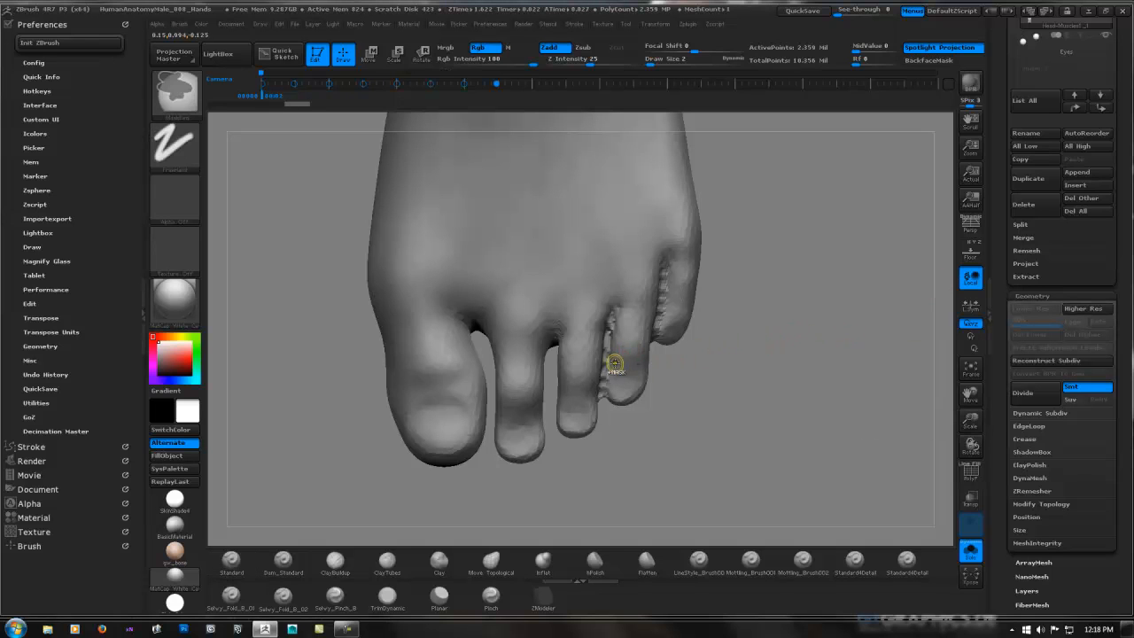
{"action": "right_click_drag", "start_coordinate": [615, 364], "coordinate": [759, 319], "text": "ctrl"}
{"action": "right_click_drag", "start_coordinate": [680, 340], "coordinate": [675, 334], "text": "ctrl"}
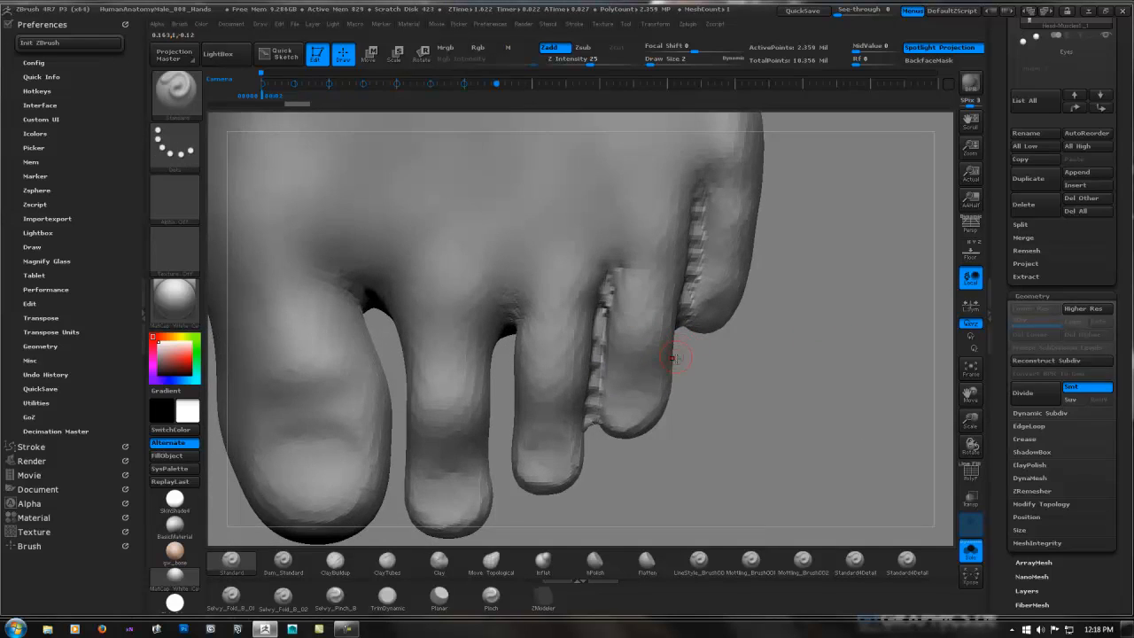
{"action": "left_click", "coordinate": [188, 100], "text": "ctrl+shift"}
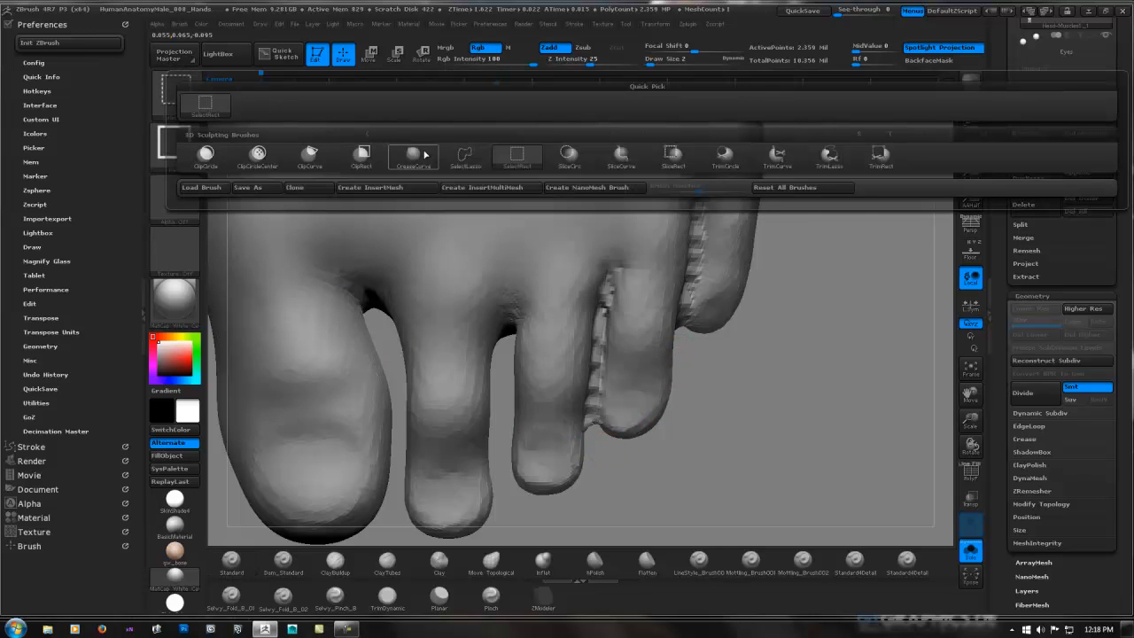
{"action": "left_click", "coordinate": [467, 159], "text": "ctrl+shift"}
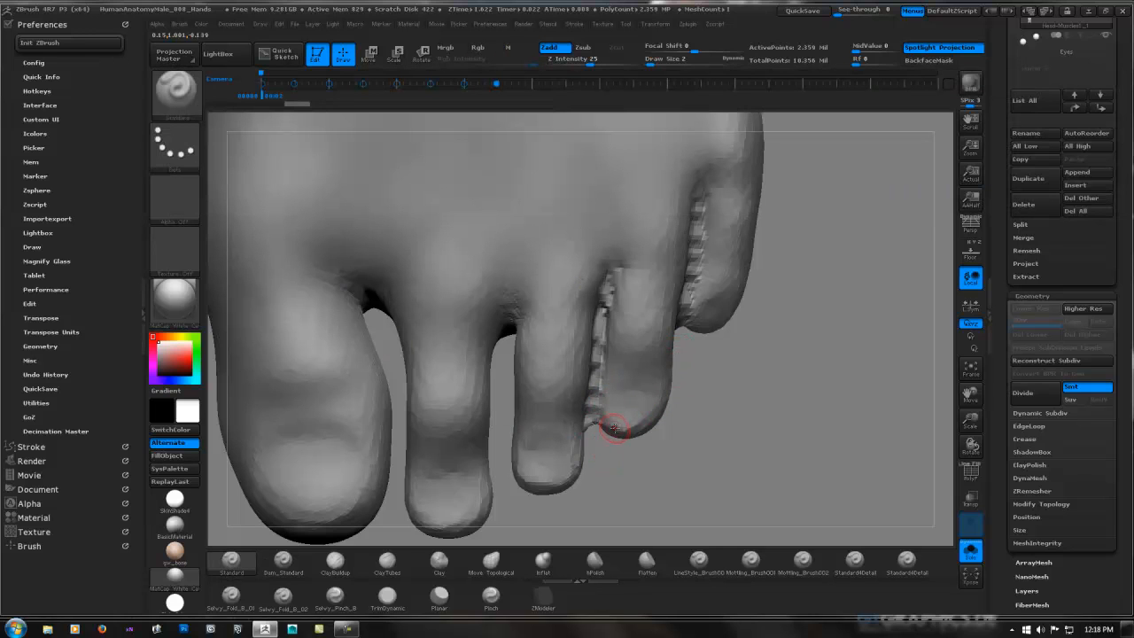
Try to lasso-select the jagged webbing between the third and fourth toes, and restore the full mesh's visibility.
{"action": "right_click_drag", "start_coordinate": [609, 429], "coordinate": [610, 444]}
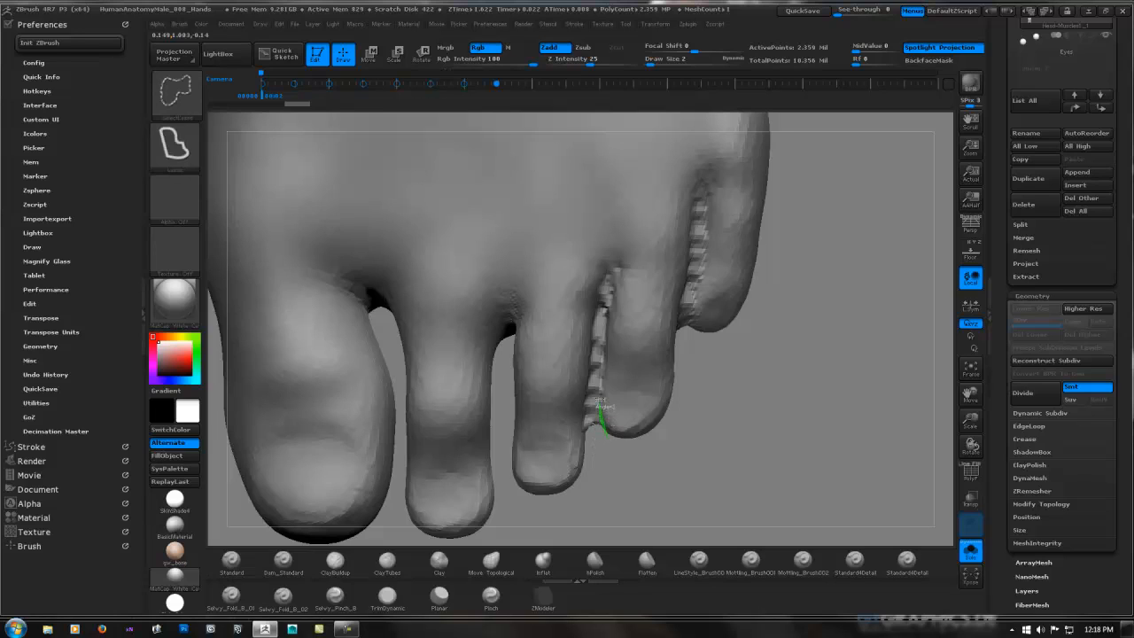
{"action": "mouse_move", "coordinate": [600, 402]}
{"action": "left_mouse_down", "text": "ctrl+shift"}
{"action": "mouse_move", "coordinate": [603, 303]}
{"action": "mouse_move", "coordinate": [590, 429]}
{"action": "mouse_move", "coordinate": [631, 365]}
{"action": "left_mouse_up", "text": "ctrl+shift"}
{"action": "left_click", "coordinate": [752, 299], "text": "ctrl+shift"}
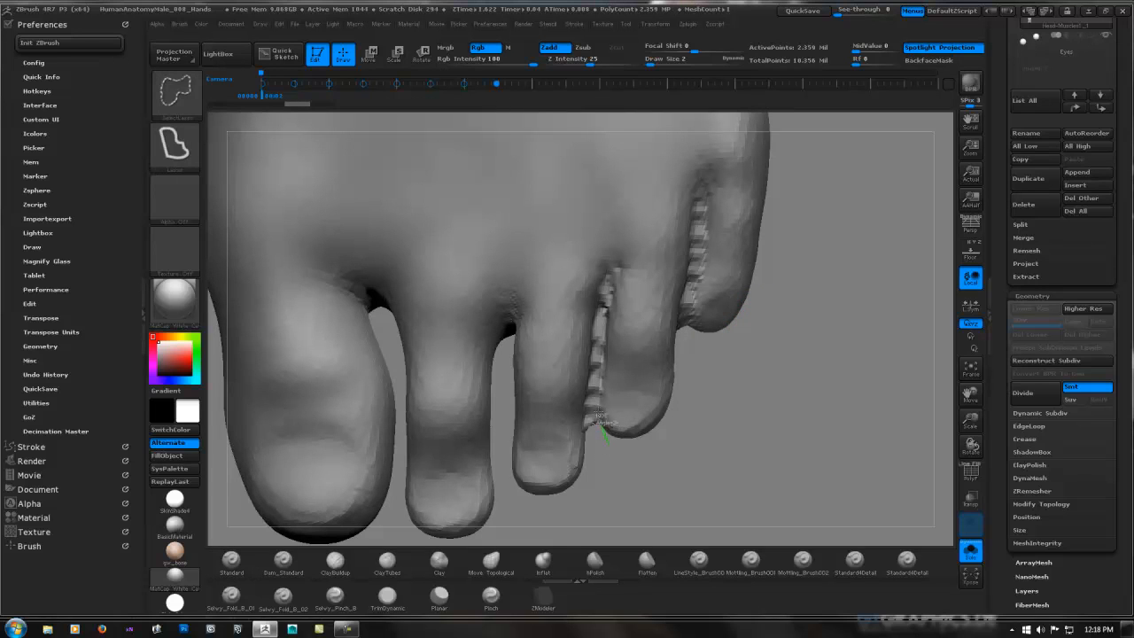
Hide the jagged webbing polygons between the third and fourth toes with lasso selections along the gap.
{"action": "left_click", "coordinate": [600, 423], "text": "ctrl+shift"}
{"action": "left_click", "coordinate": [600, 424], "text": "ctrl+shift"}
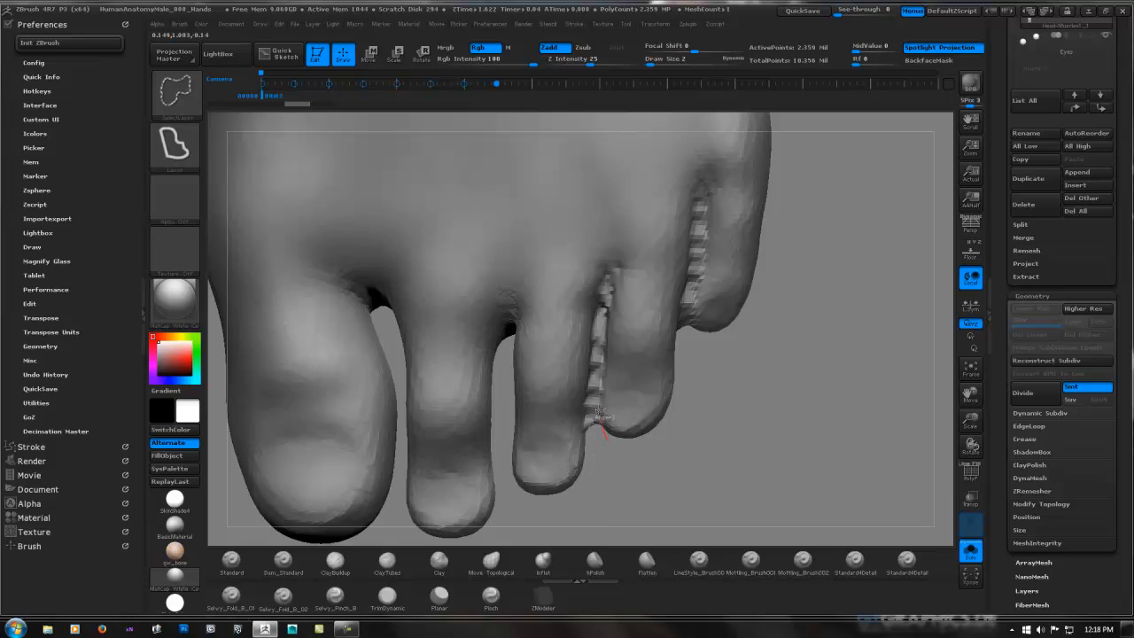
{"action": "left_click_drag", "start_coordinate": [599, 390], "coordinate": [600, 365], "text": "ctrl+shift"}
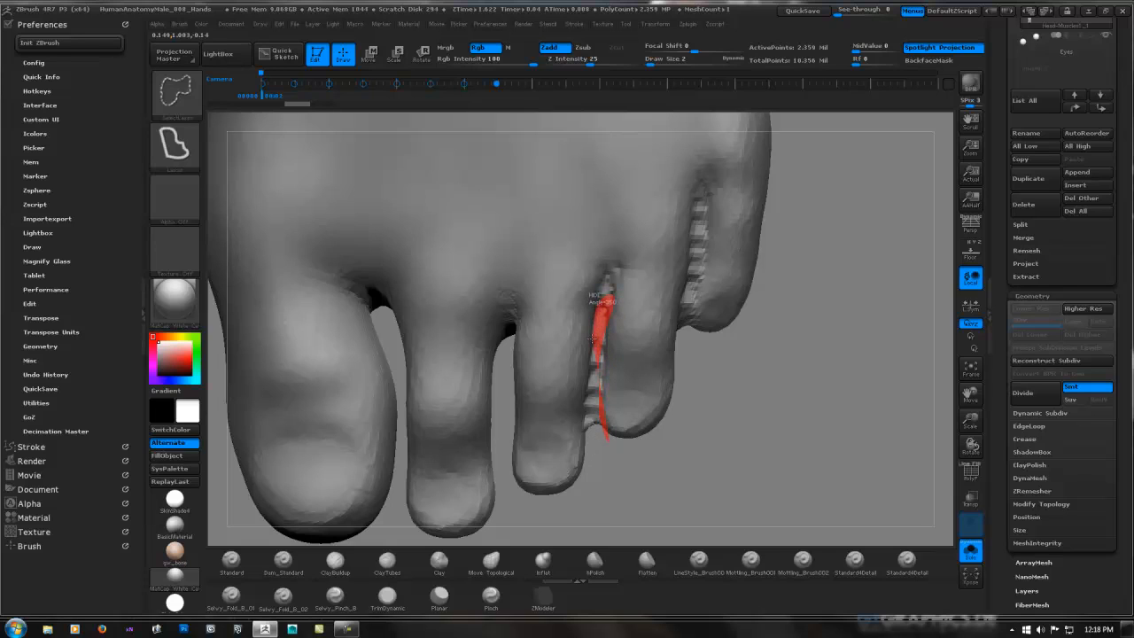
{"action": "left_click_drag", "start_coordinate": [587, 400], "coordinate": [603, 478], "text": "ctrl+shift"}
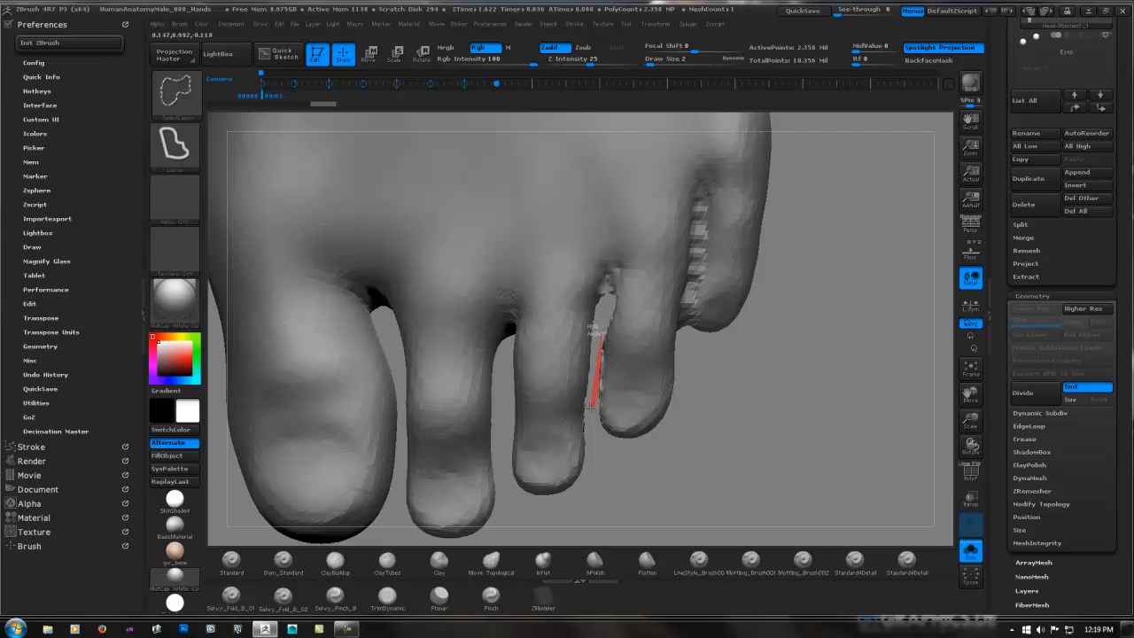
{"action": "left_click_drag", "start_coordinate": [590, 405], "coordinate": [591, 411], "text": "ctrl+shift"}
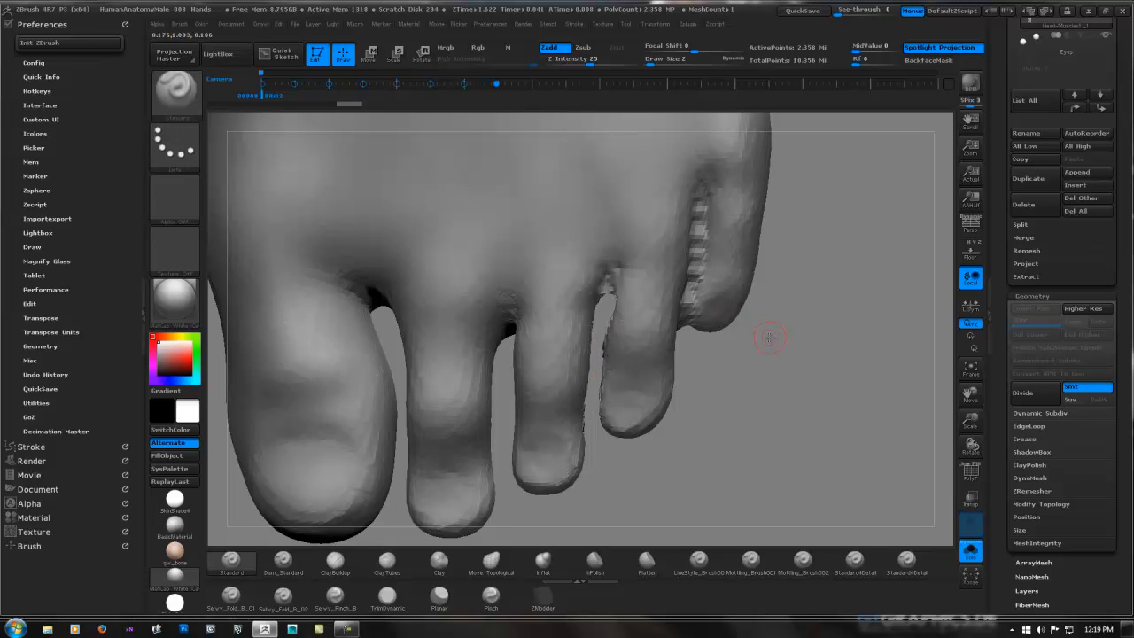
Delete the hidden webbing polygons between the third and fourth toes and close the resulting holes in the mesh.
{"action": "mouse_move", "coordinate": [769, 336]}
{"action": "left_mouse_down"}
{"action": "mouse_move", "coordinate": [767, 185]}
{"action": "mouse_move", "coordinate": [775, 335]}
{"action": "left_mouse_up"}
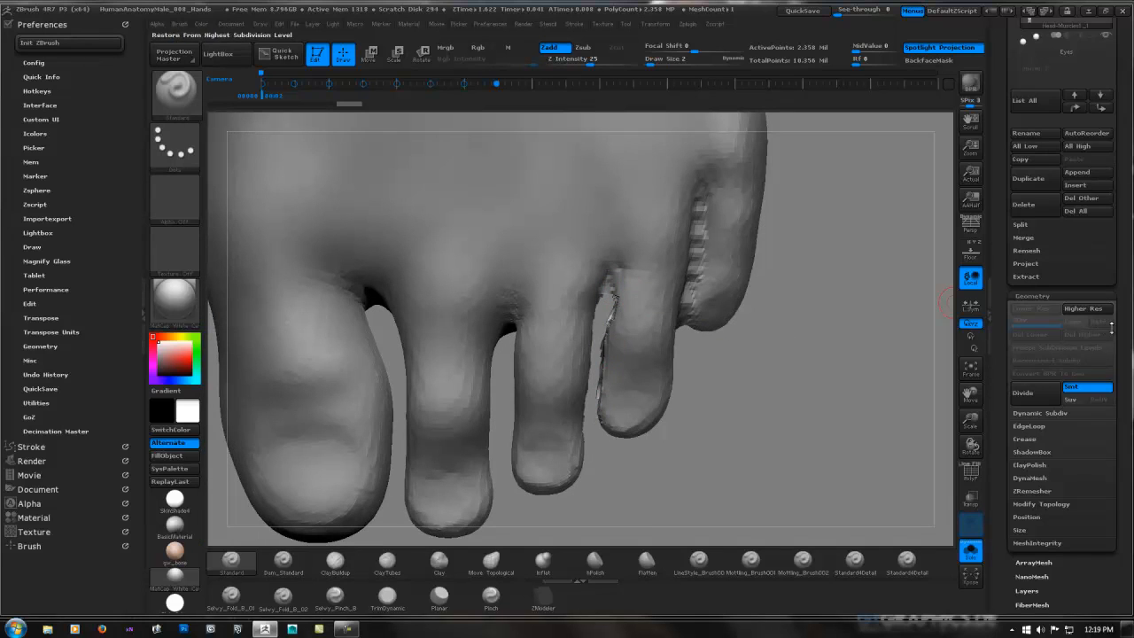
{"action": "mouse_move", "coordinate": [1113, 325]}
{"action": "left_mouse_down", "text": "shift"}
{"action": "mouse_move", "coordinate": [1108, 209]}
{"action": "mouse_move", "coordinate": [1123, 301]}
{"action": "left_mouse_up", "text": "shift"}
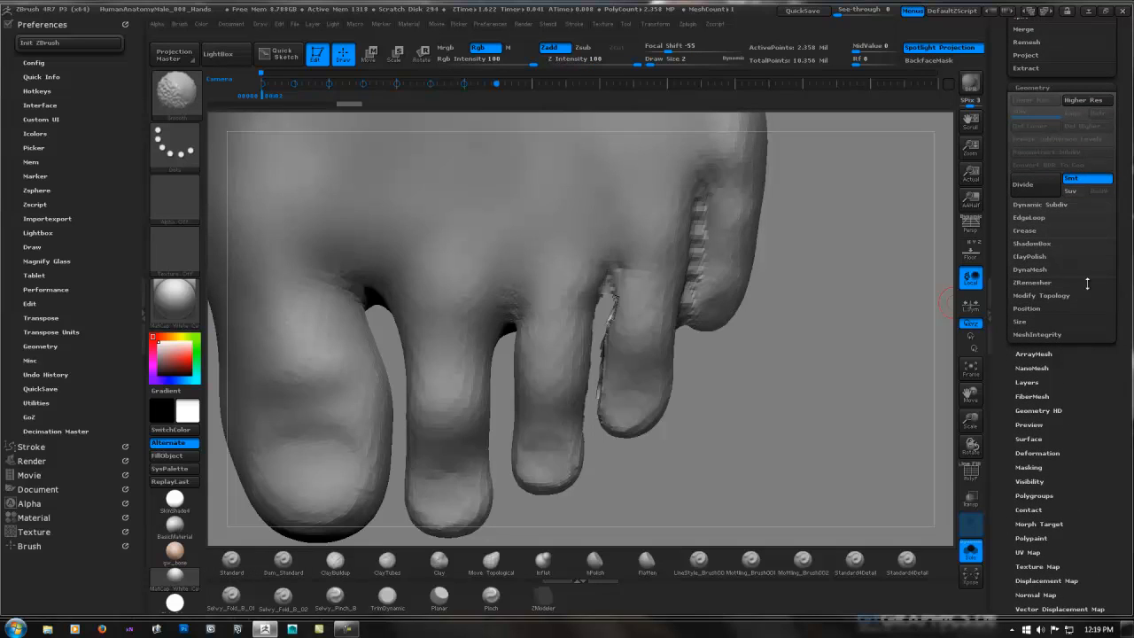
{"action": "left_click", "coordinate": [1026, 295]}
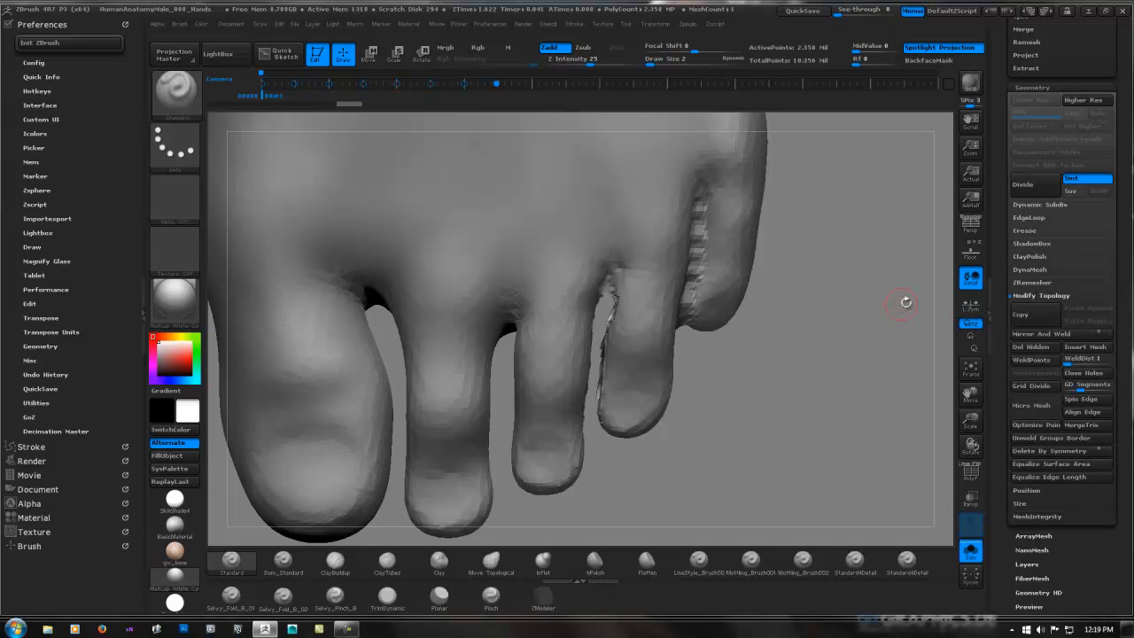
{"action": "left_click", "coordinate": [1027, 347]}
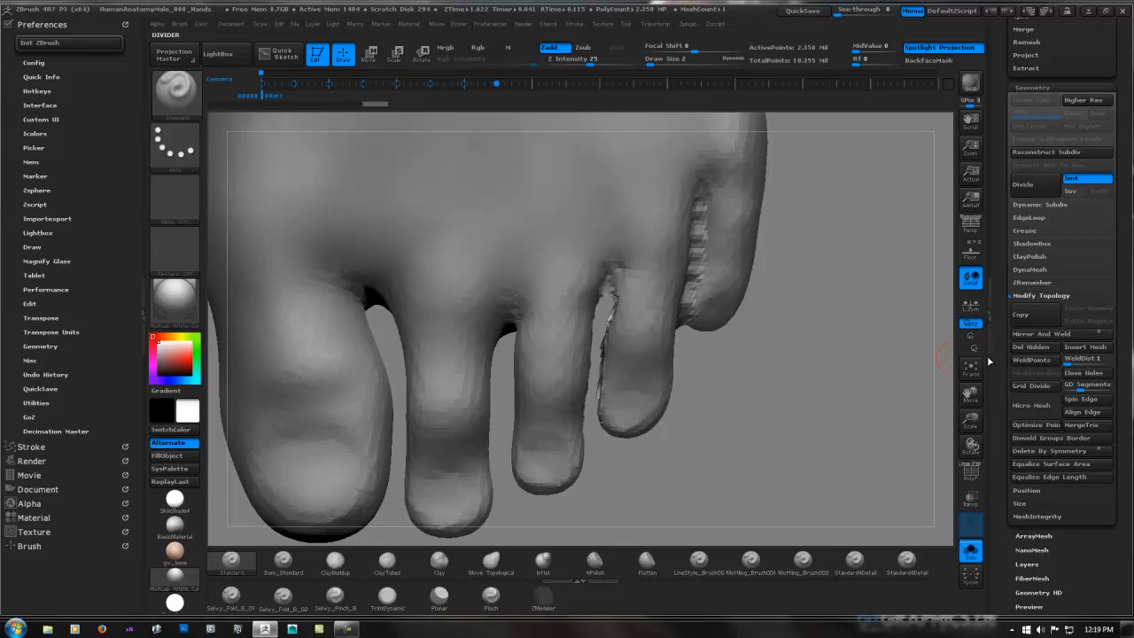
{"action": "left_click", "coordinate": [1083, 372]}
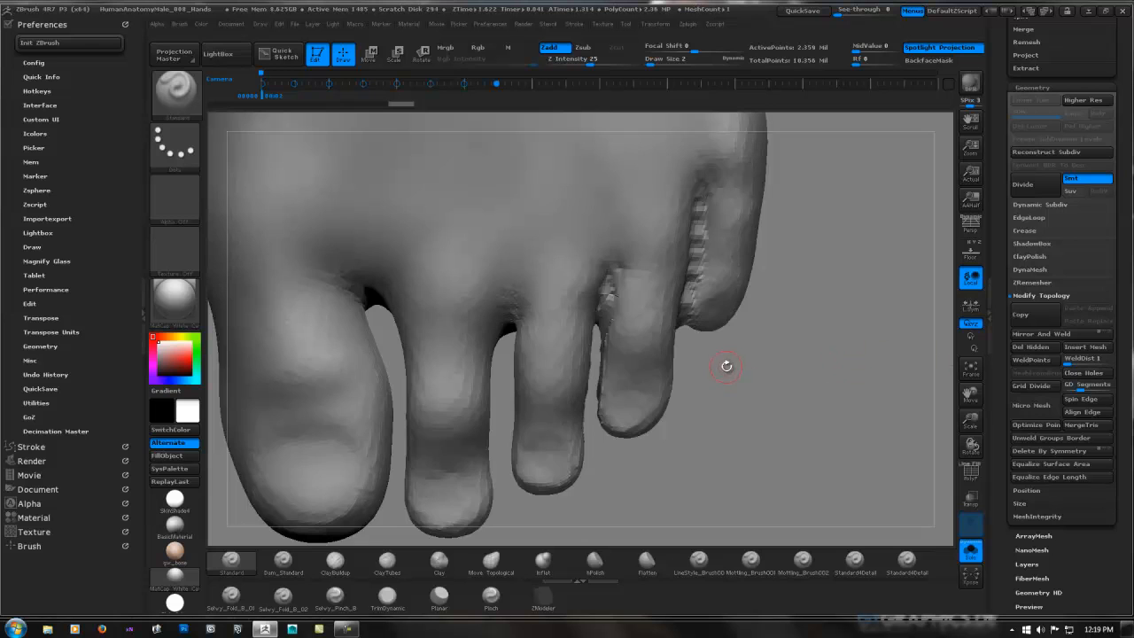
Smooth the jagged inner sides of the third and fourth toes along the newly opened gap.
{"action": "left_click_drag", "start_coordinate": [726, 365], "coordinate": [614, 331]}
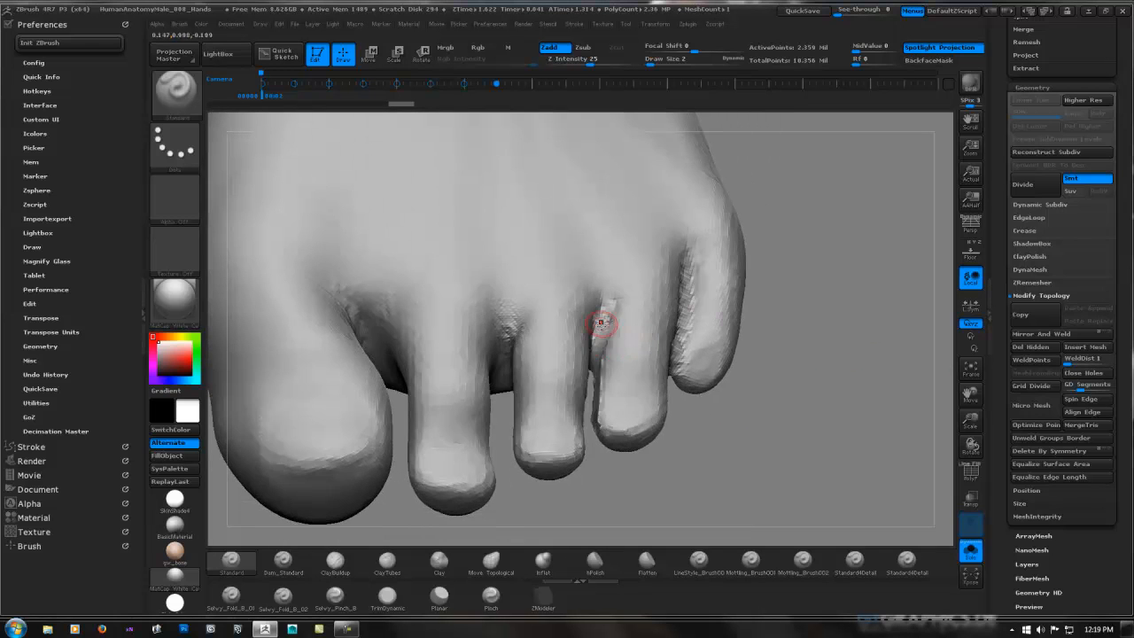
{"action": "mouse_move", "coordinate": [613, 377]}
{"action": "right_mouse_down"}
{"action": "mouse_move", "coordinate": [607, 408]}
{"action": "mouse_move", "coordinate": [601, 350]}
{"action": "right_mouse_up"}
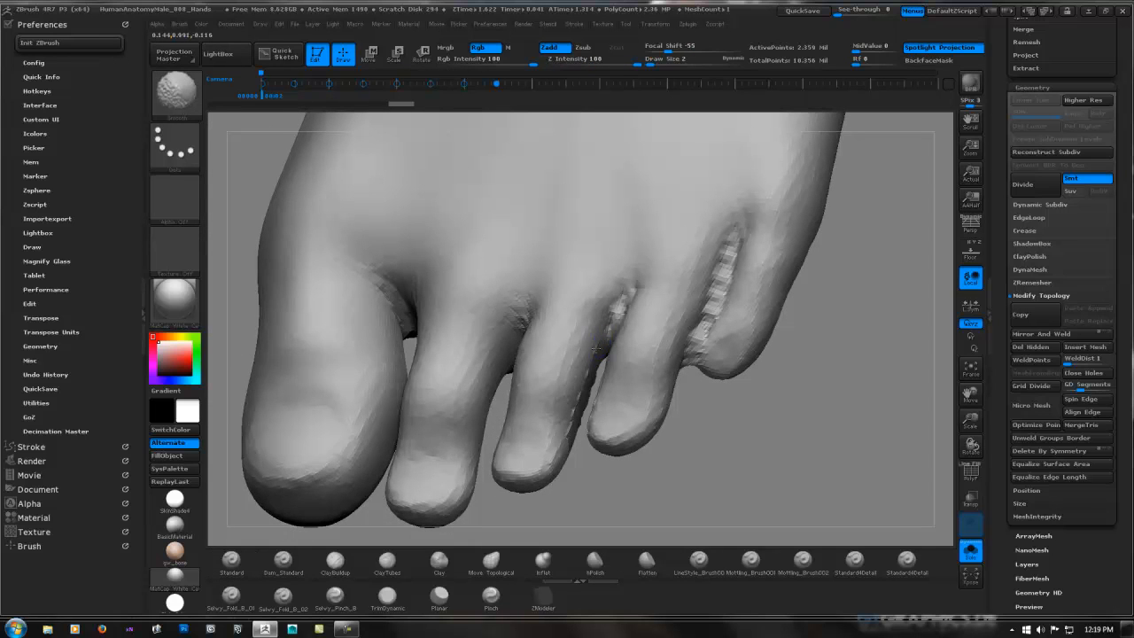
{"action": "mouse_move", "coordinate": [570, 434]}
{"action": "right_mouse_down"}
{"action": "mouse_move", "coordinate": [651, 279]}
{"action": "mouse_move", "coordinate": [610, 345]}
{"action": "right_mouse_up"}
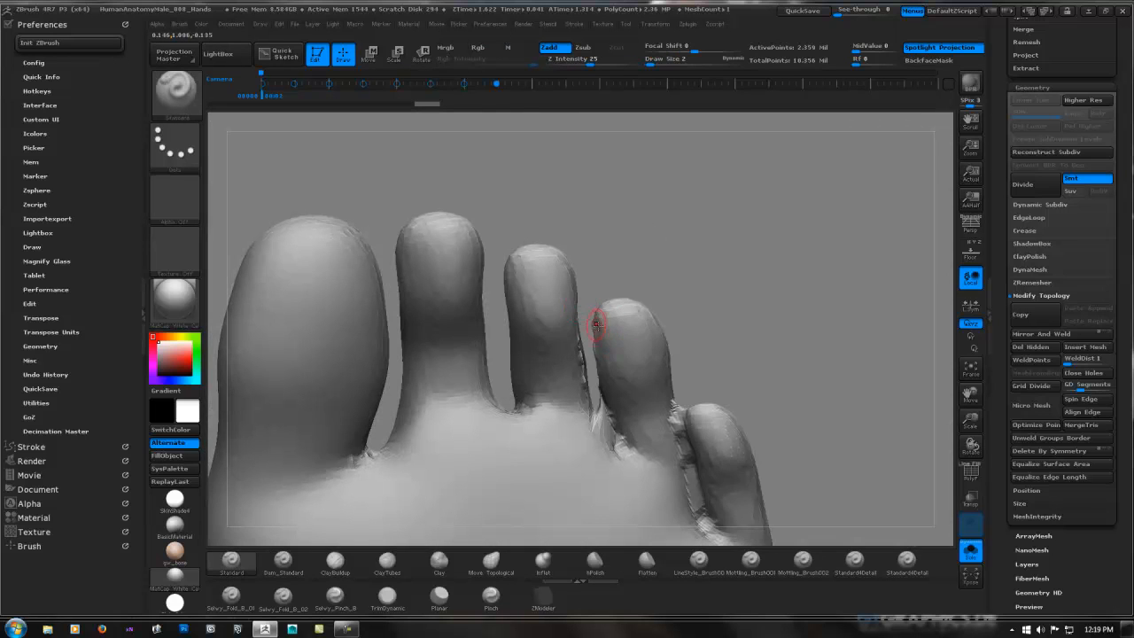
{"action": "key", "text": "shift"}
{"action": "left_click_drag", "start_coordinate": [590, 394], "coordinate": [574, 338], "text": "shift"}
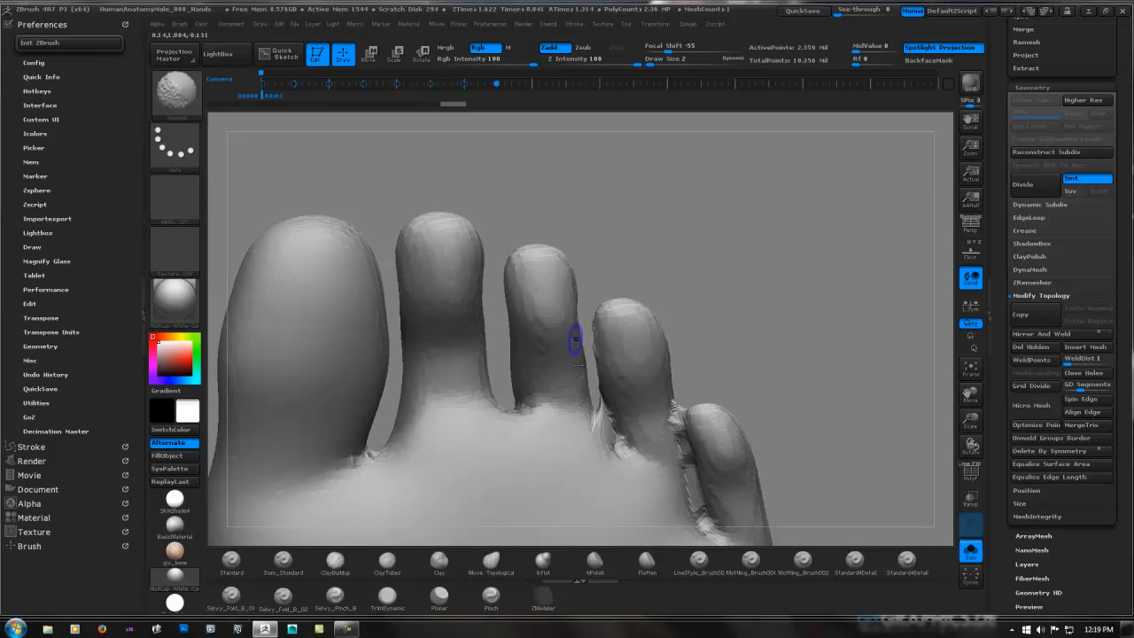
{"action": "right_click_drag", "start_coordinate": [567, 403], "coordinate": [605, 424]}
{"action": "key", "text": "shift"}
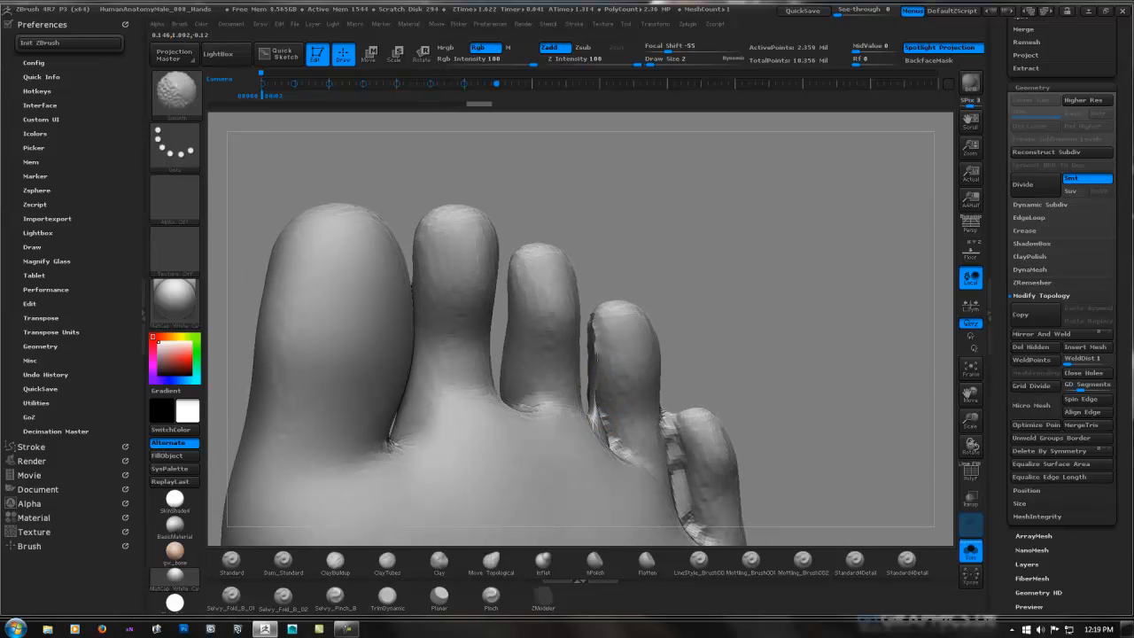
{"action": "right_click_drag", "start_coordinate": [593, 328], "coordinate": [627, 518]}
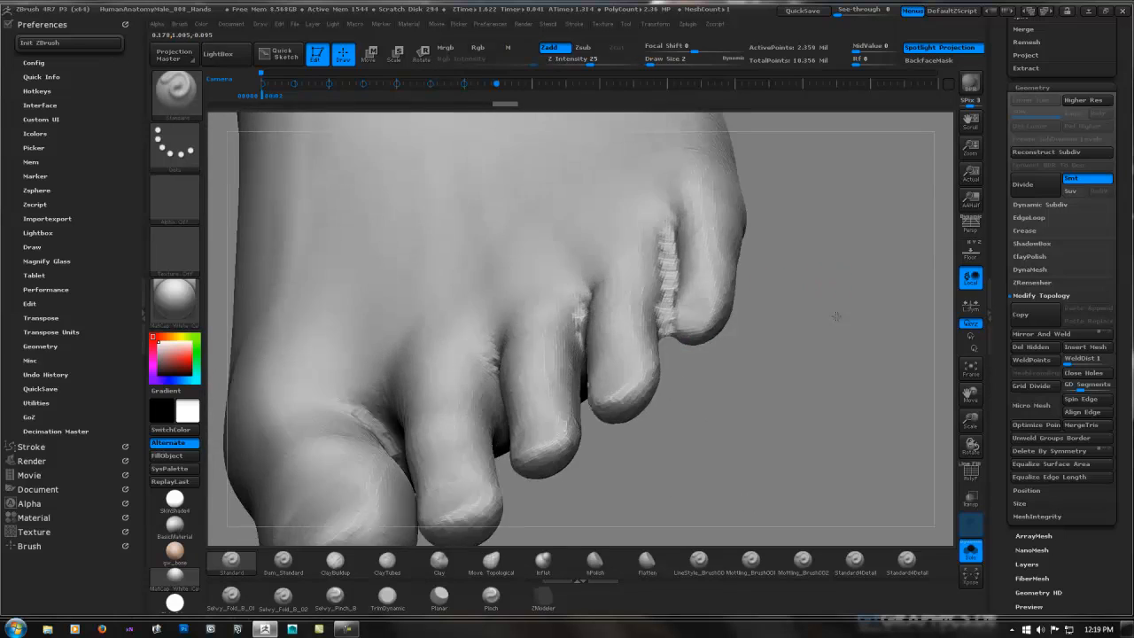
Smooth the rough patch at the base of the gap between the third and fourth toes, from above and below.
{"action": "right_click_drag", "start_coordinate": [734, 335], "coordinate": [696, 348]}
{"action": "key", "text": "shift"}
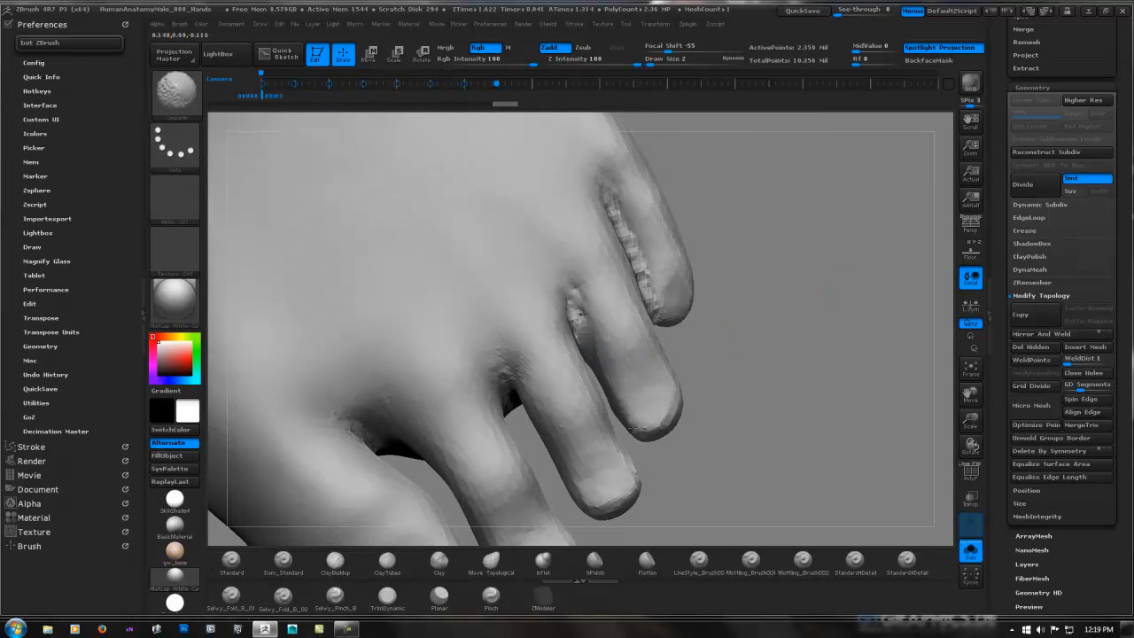
{"action": "left_click_drag", "start_coordinate": [587, 324], "coordinate": [579, 313], "text": "shift"}
{"action": "mouse_move", "coordinate": [583, 320]}
{"action": "right_mouse_down"}
{"action": "mouse_move", "coordinate": [619, 353]}
{"action": "mouse_move", "coordinate": [577, 307]}
{"action": "mouse_move", "coordinate": [638, 284]}
{"action": "mouse_move", "coordinate": [661, 246]}
{"action": "mouse_move", "coordinate": [627, 345]}
{"action": "right_mouse_up"}
{"action": "key", "text": "shift"}
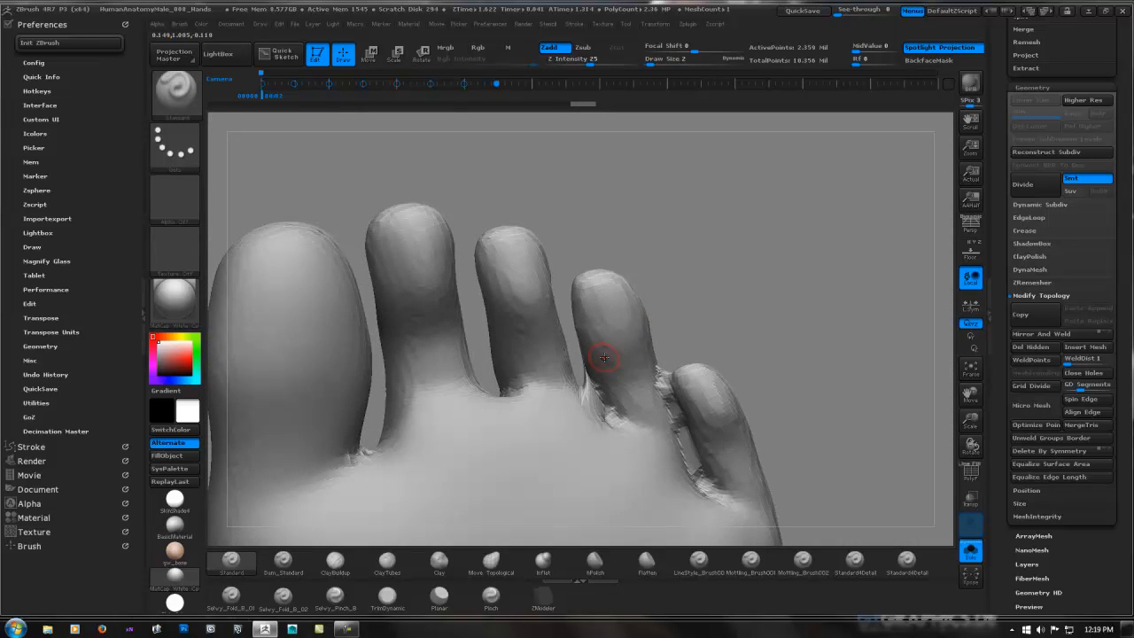
{"action": "key", "text": "shift"}
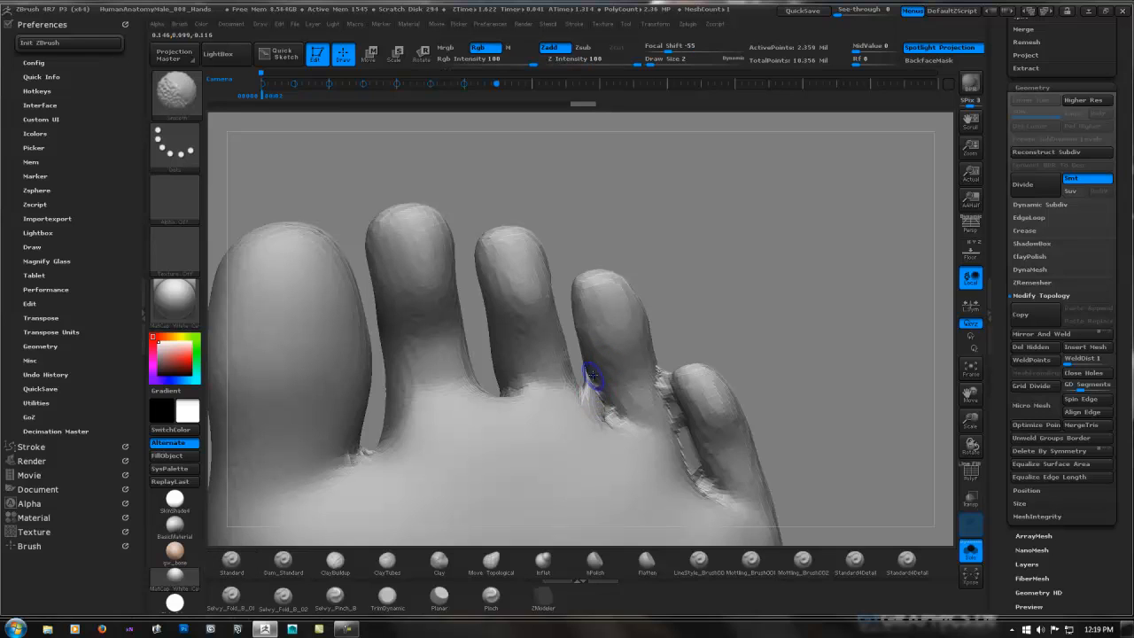
{"action": "left_click_drag", "start_coordinate": [602, 409], "coordinate": [591, 382], "text": "shift"}
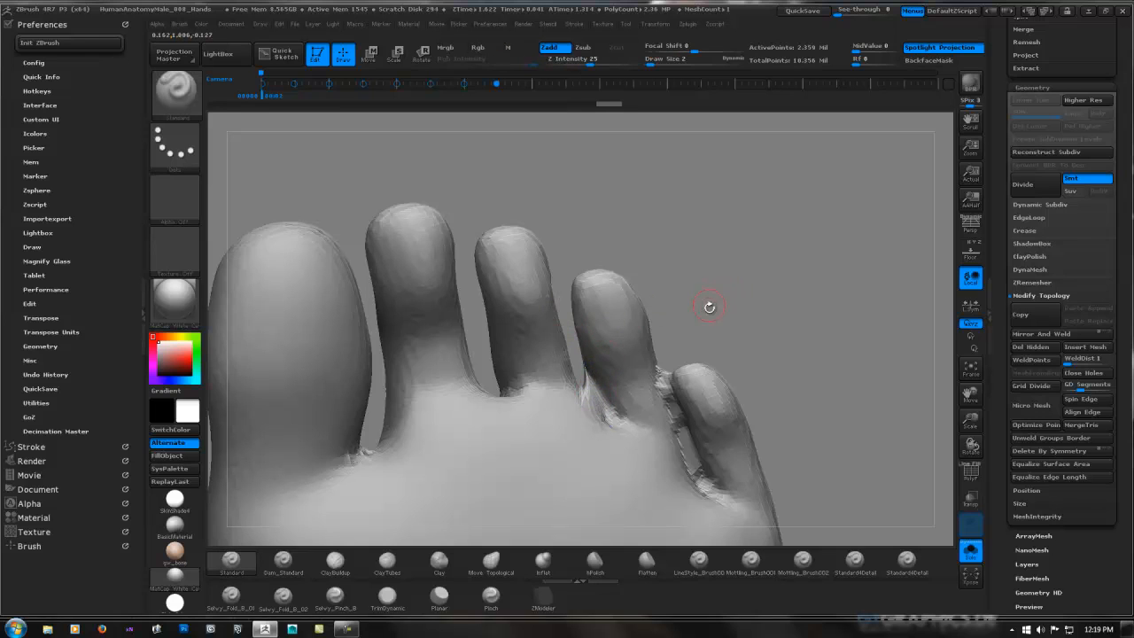
Try to delete the leftover webbing at the base of the third and fourth toes and close its holes.
{"action": "left_click_drag", "start_coordinate": [710, 307], "coordinate": [693, 257]}
{"action": "key", "text": "ctrl+shift"}
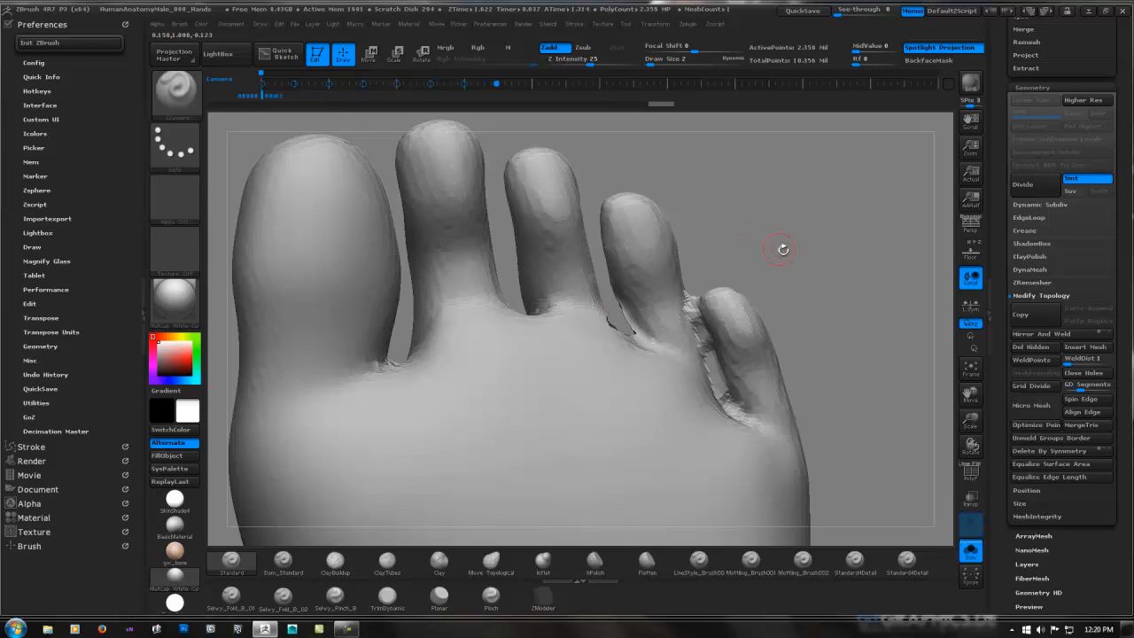
{"action": "left_click", "coordinate": [1035, 347]}
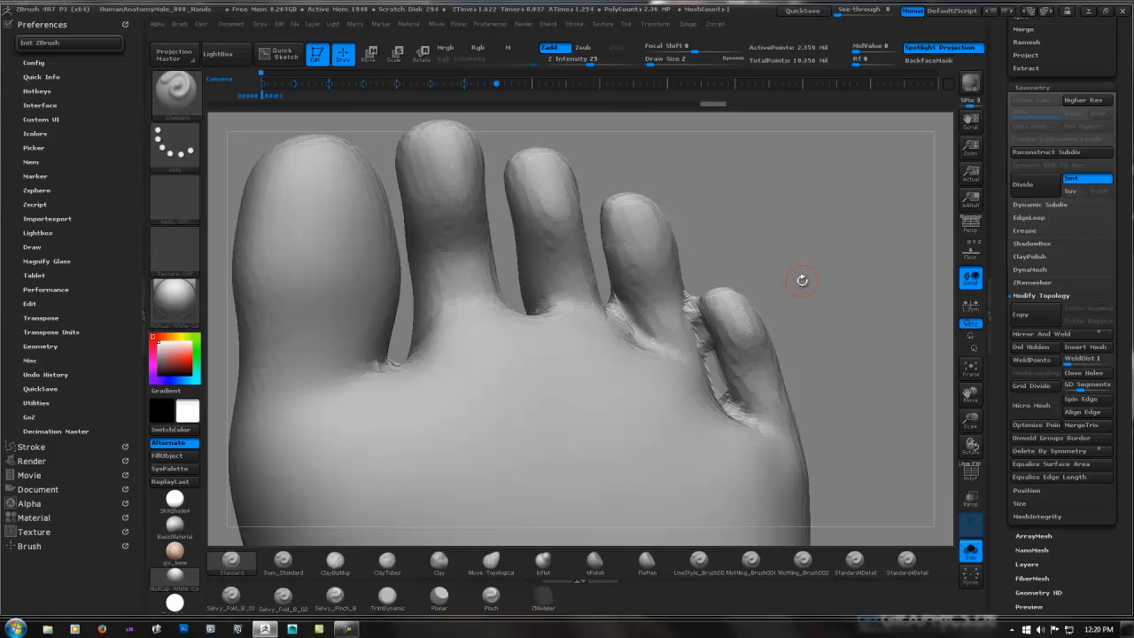
{"action": "mouse_move", "coordinate": [793, 272]}
{"action": "left_mouse_down"}
{"action": "mouse_move", "coordinate": [792, 344]}
{"action": "mouse_move", "coordinate": [803, 264]}
{"action": "left_mouse_up"}
{"action": "key", "text": "ctrl+z"}
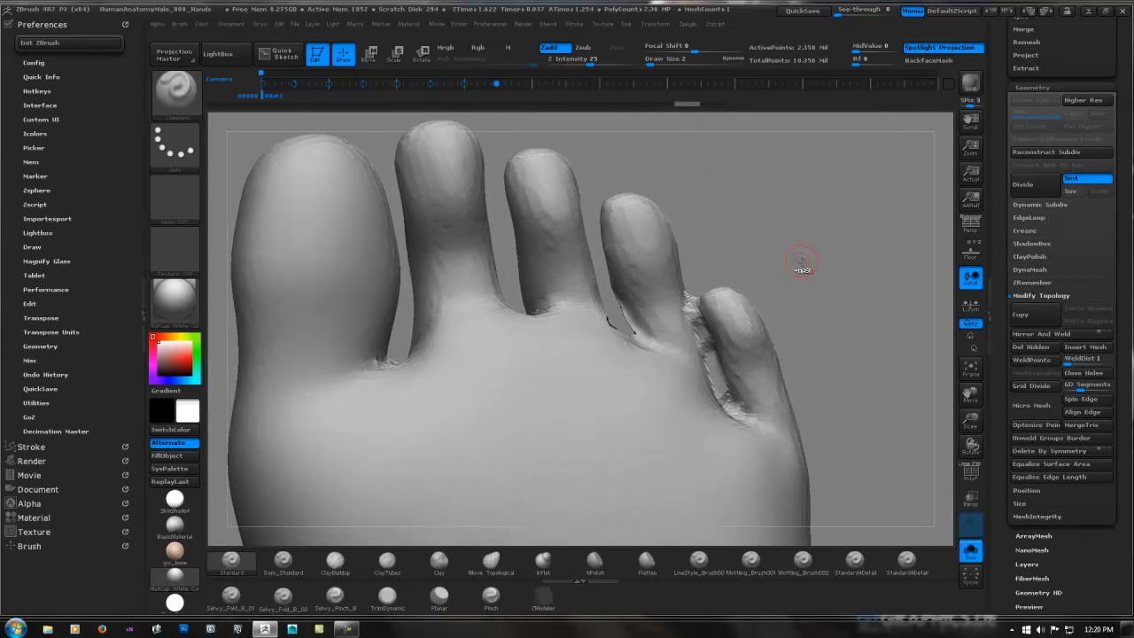
{"action": "right_click_drag", "start_coordinate": [639, 276], "coordinate": [735, 248], "text": "ctrl"}
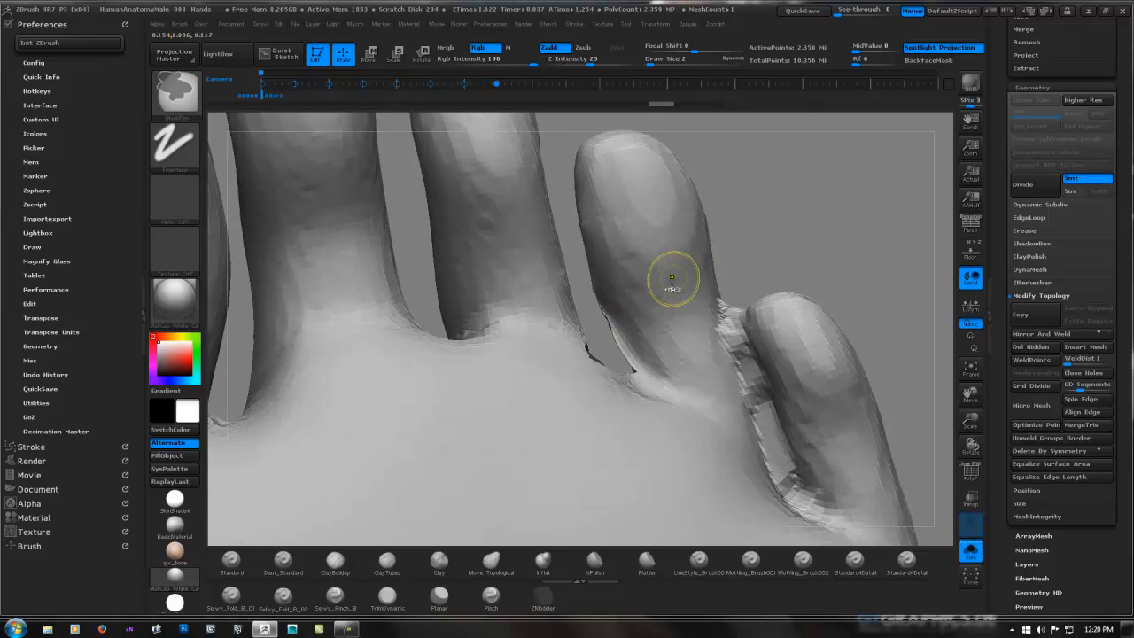
{"action": "key", "text": "ctrl+shift+z"}
Try to cut out a smaller lassoed piece of the remaining web between the third and fourth toes and close the hole.
{"action": "key", "text": "ctrl+shift"}
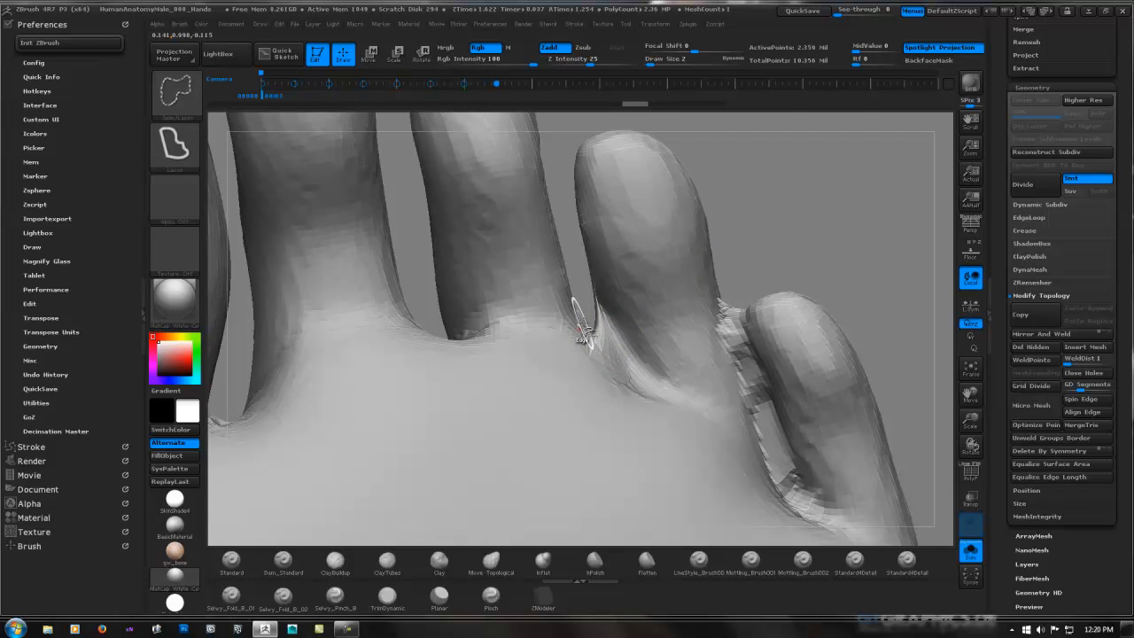
{"action": "mouse_move", "coordinate": [594, 326]}
{"action": "left_mouse_down", "text": "ctrl+alt+shift"}
{"action": "mouse_move", "coordinate": [587, 309]}
{"action": "mouse_move", "coordinate": [590, 319]}
{"action": "left_mouse_up", "text": "ctrl+alt+shift"}
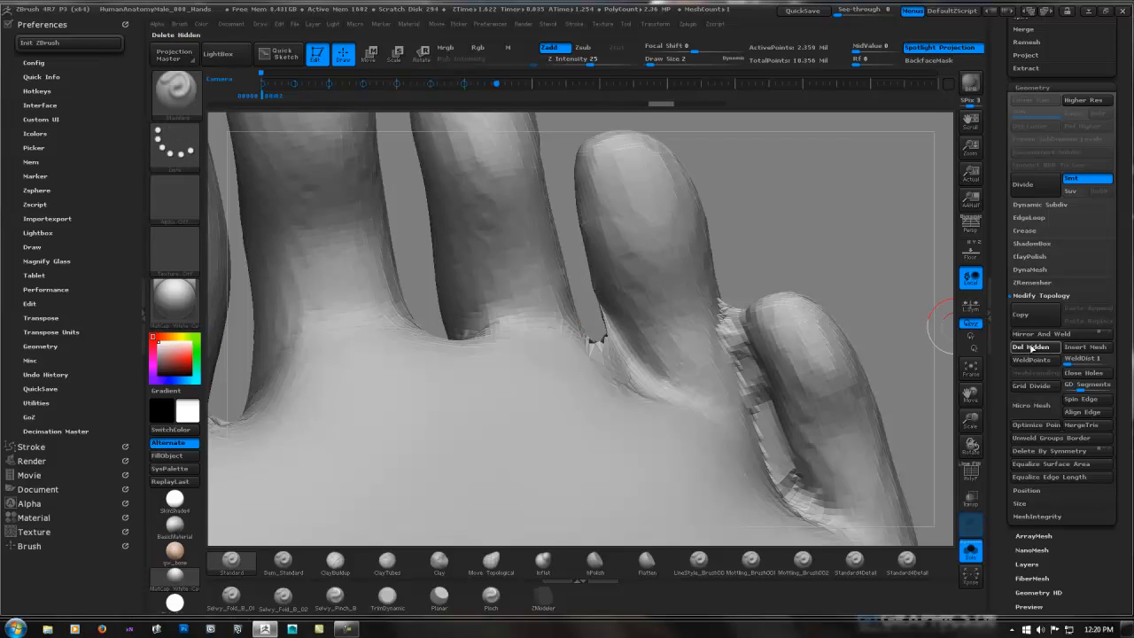
{"action": "left_click", "coordinate": [1086, 372]}
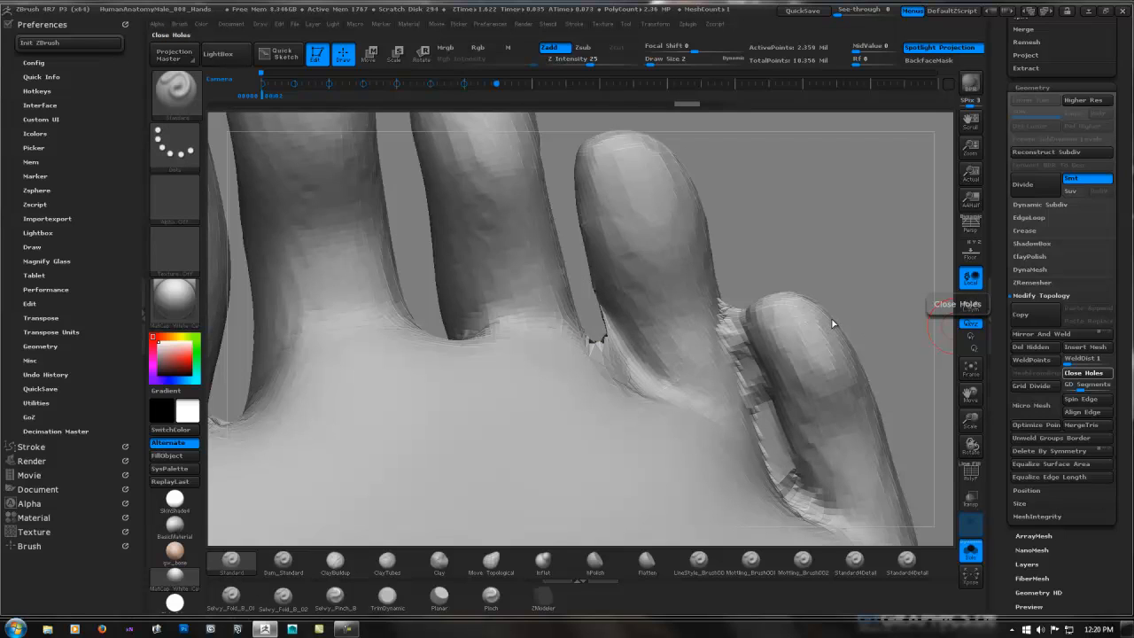
{"action": "key", "text": "ctrl"}
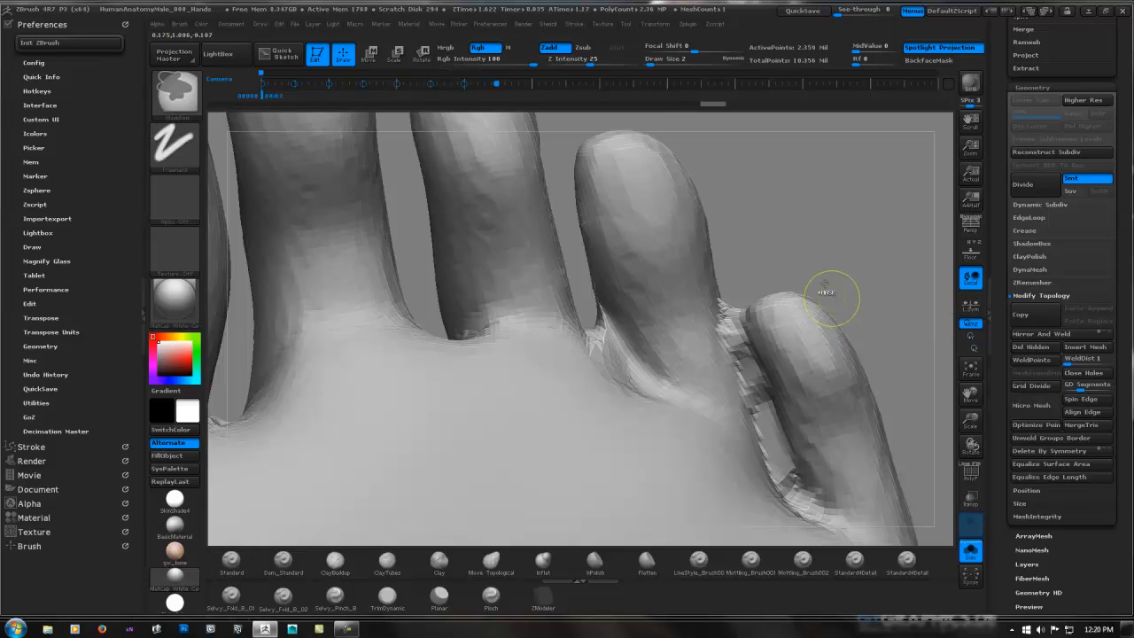
{"action": "key", "text": "ctrl+z"}
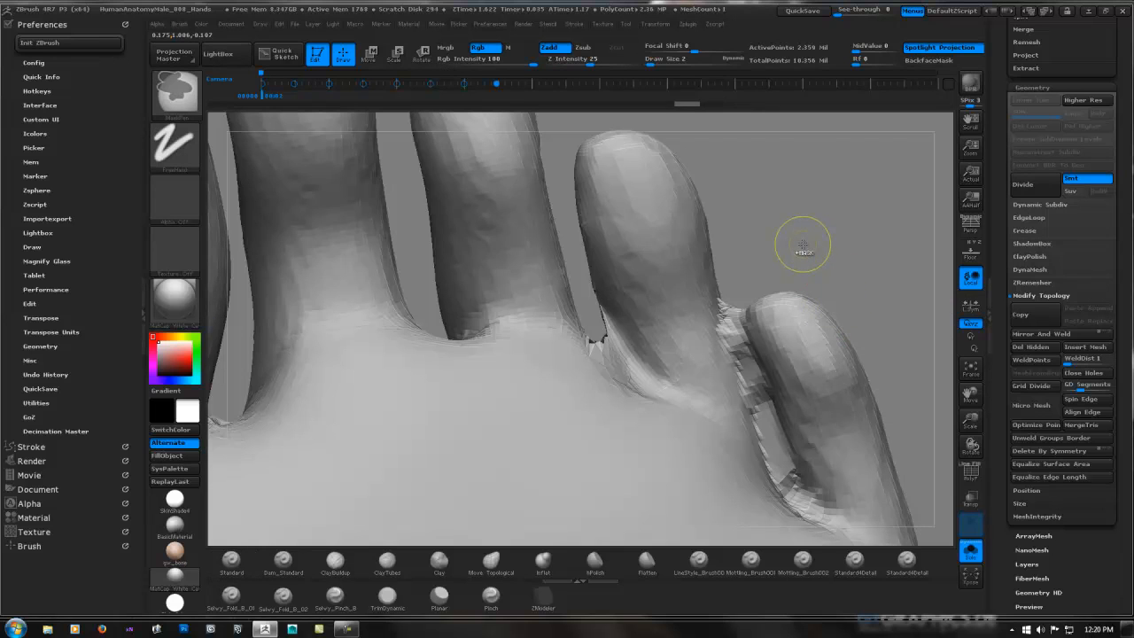
{"action": "key", "text": "ctrl+shift+z"}
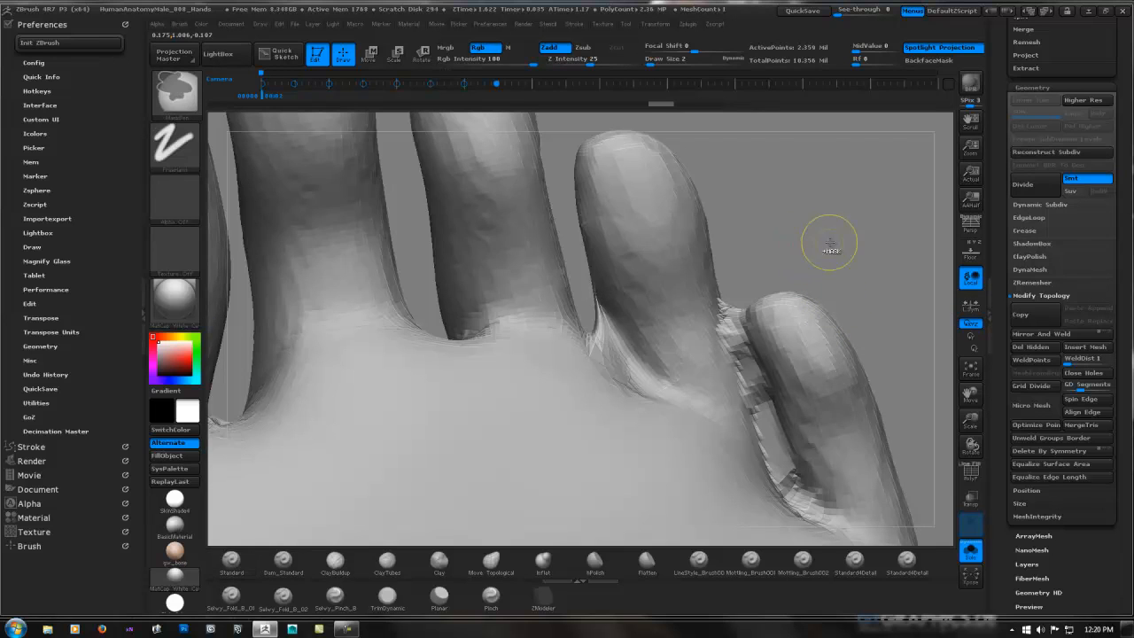
Push the leftover web between the third and fourth toes back into the gap with the Move Topological brush at draw size 3.
{"action": "mouse_move", "coordinate": [827, 240]}
{"action": "left_mouse_down"}
{"action": "mouse_move", "coordinate": [704, 240]}
{"action": "mouse_move", "coordinate": [807, 229]}
{"action": "left_mouse_up"}
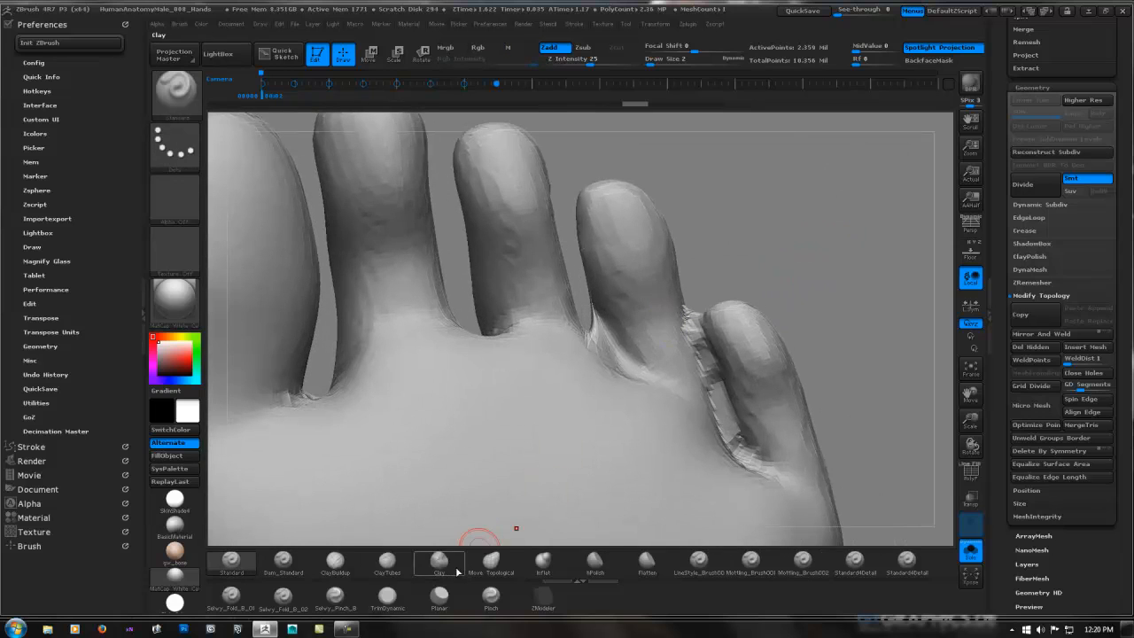
{"action": "left_click", "coordinate": [490, 560]}
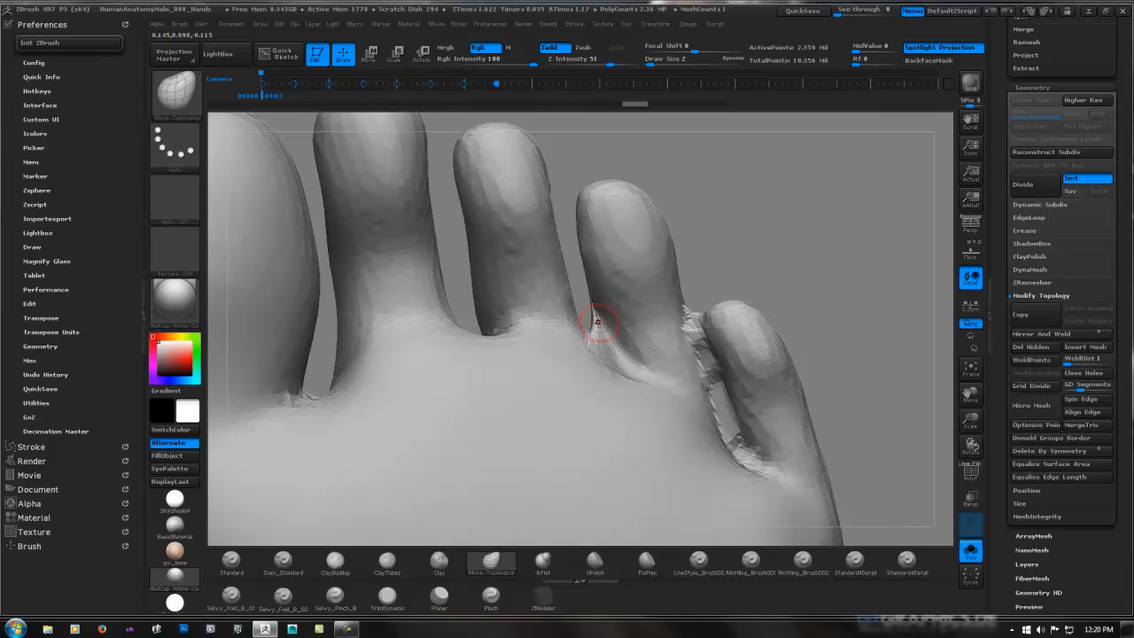
{"action": "key", "text": "space"}
{"action": "mouse_move", "coordinate": [595, 324]}
{"action": "left_mouse_down"}
{"action": "mouse_move", "coordinate": [597, 336]}
{"action": "mouse_move", "coordinate": [591, 326]}
{"action": "left_mouse_up"}
{"action": "key", "text": "space"}
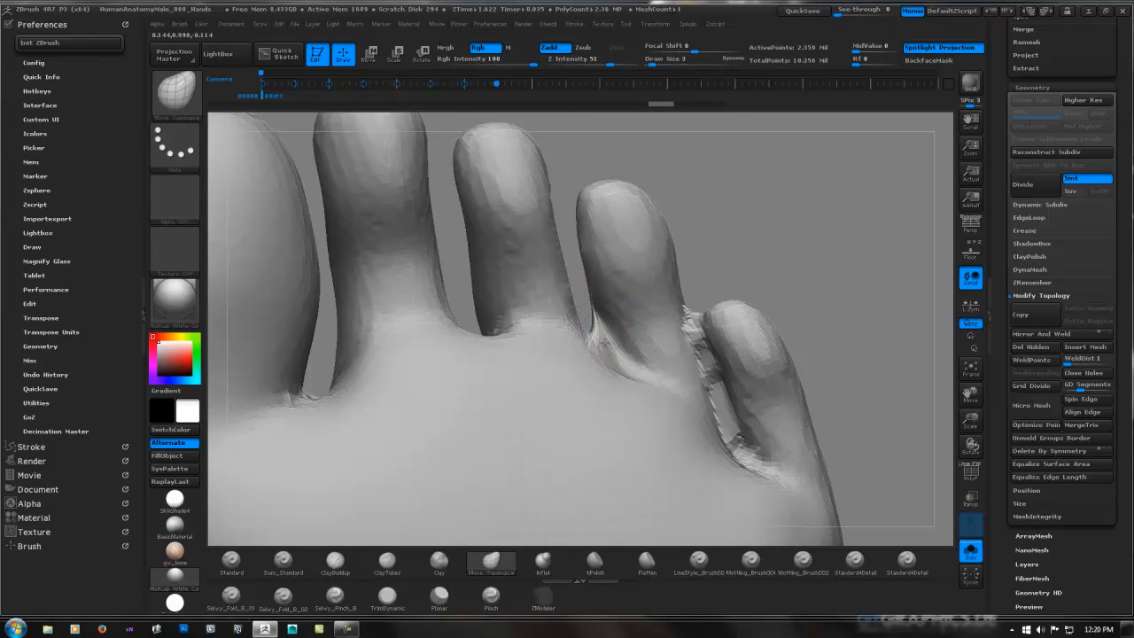
{"action": "left_click_drag", "start_coordinate": [620, 336], "coordinate": [602, 340], "text": "shift"}
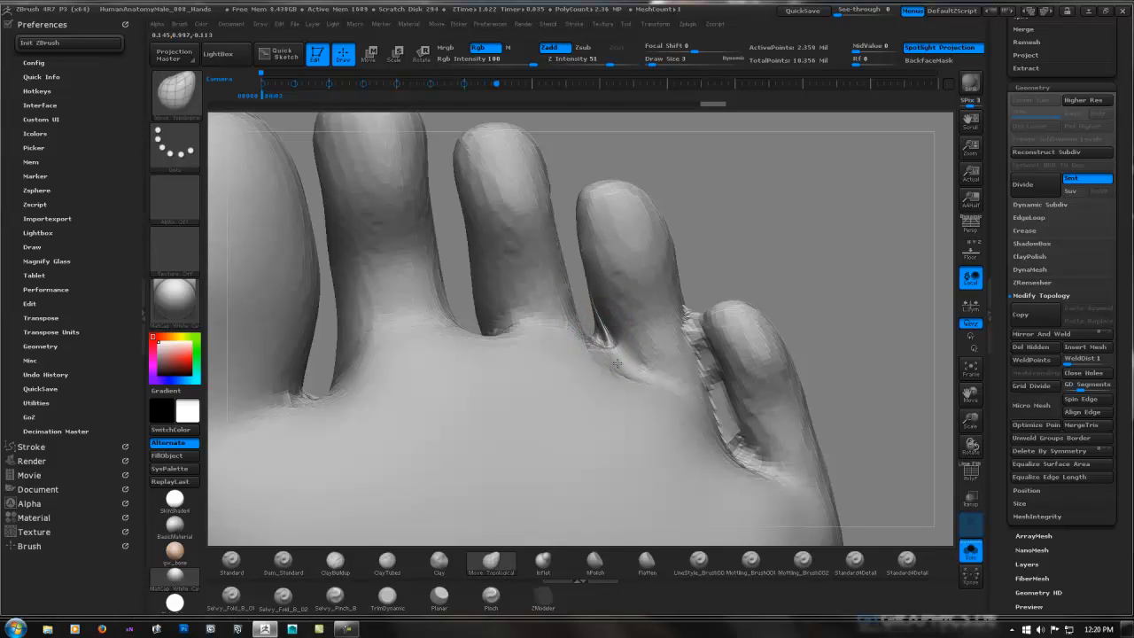
Smooth the reshaped crease where the third and fourth toes meet the sole.
{"action": "mouse_move", "coordinate": [721, 240]}
{"action": "left_mouse_down"}
{"action": "mouse_move", "coordinate": [609, 310]}
{"action": "mouse_move", "coordinate": [607, 266]}
{"action": "mouse_move", "coordinate": [610, 286]}
{"action": "left_mouse_up"}
{"action": "mouse_move", "coordinate": [700, 256]}
{"action": "left_mouse_down"}
{"action": "mouse_move", "coordinate": [586, 303]}
{"action": "mouse_move", "coordinate": [600, 253]}
{"action": "left_mouse_up"}
{"action": "key", "text": "shift"}
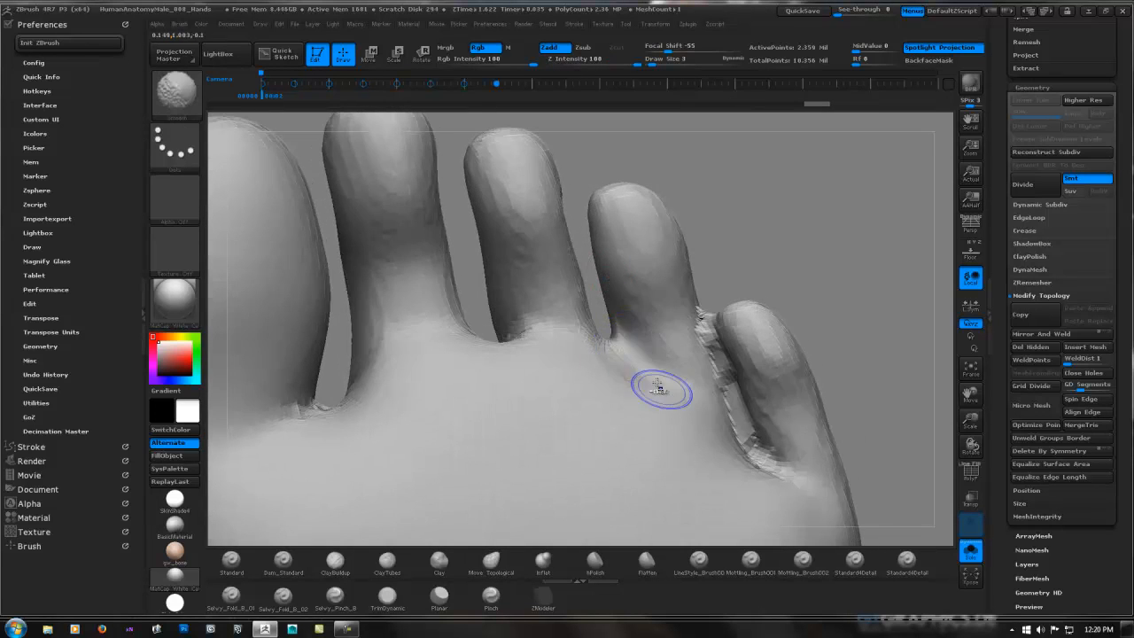
{"action": "left_click_drag", "start_coordinate": [636, 361], "coordinate": [615, 344], "text": "shift"}
Try to lasso out the webbing between the fourth and little toes, delete the hidden polygons and close the holes.
{"action": "mouse_move", "coordinate": [704, 257]}
{"action": "left_mouse_down"}
{"action": "mouse_move", "coordinate": [672, 380]}
{"action": "mouse_move", "coordinate": [678, 429]}
{"action": "left_mouse_up"}
{"action": "key", "text": "ctrl"}
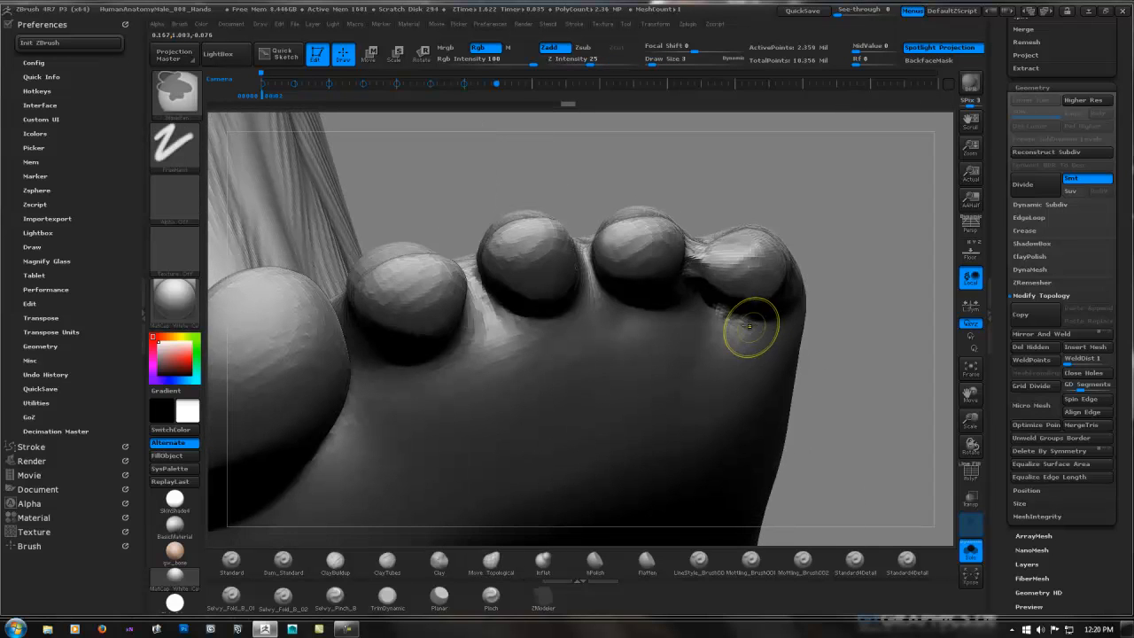
{"action": "mouse_move", "coordinate": [749, 326]}
{"action": "left_mouse_down"}
{"action": "mouse_move", "coordinate": [708, 266]}
{"action": "mouse_move", "coordinate": [729, 354]}
{"action": "mouse_move", "coordinate": [681, 324]}
{"action": "mouse_move", "coordinate": [683, 350]}
{"action": "mouse_move", "coordinate": [724, 318]}
{"action": "mouse_move", "coordinate": [664, 342]}
{"action": "left_mouse_up"}
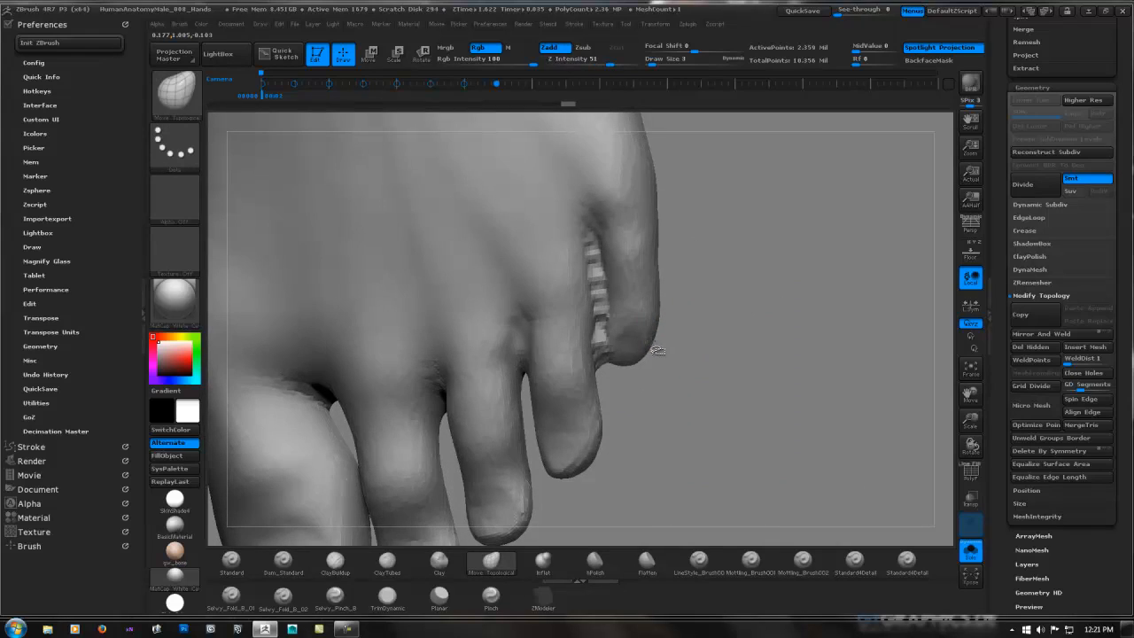
{"action": "key", "text": "ctrl+shift"}
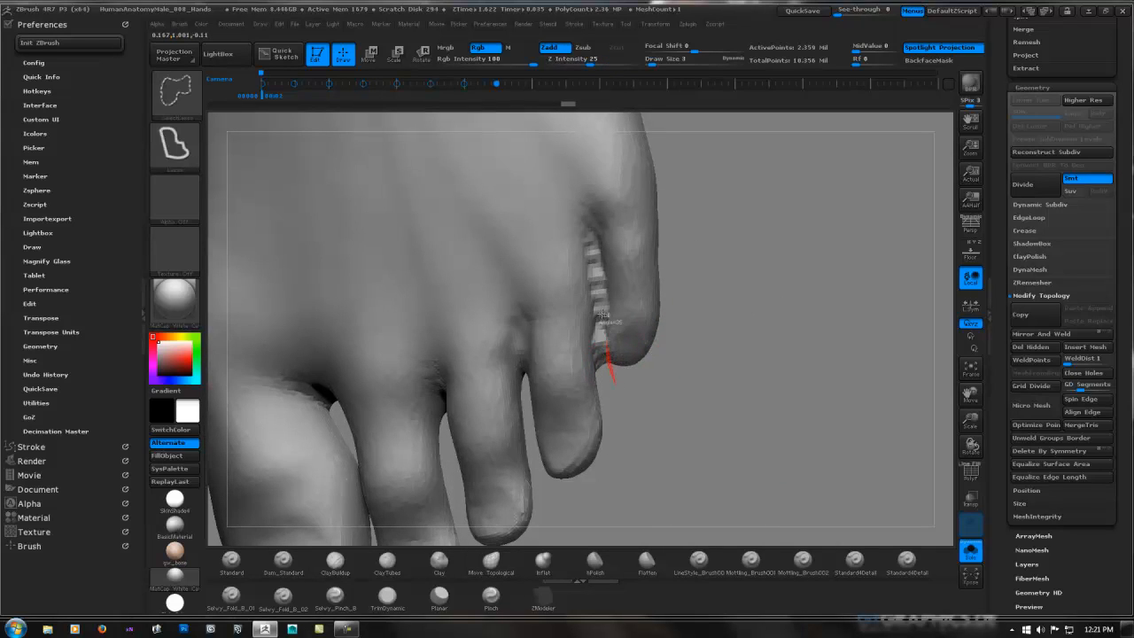
{"action": "left_click_drag", "start_coordinate": [599, 252], "coordinate": [585, 238], "text": "ctrl+shift"}
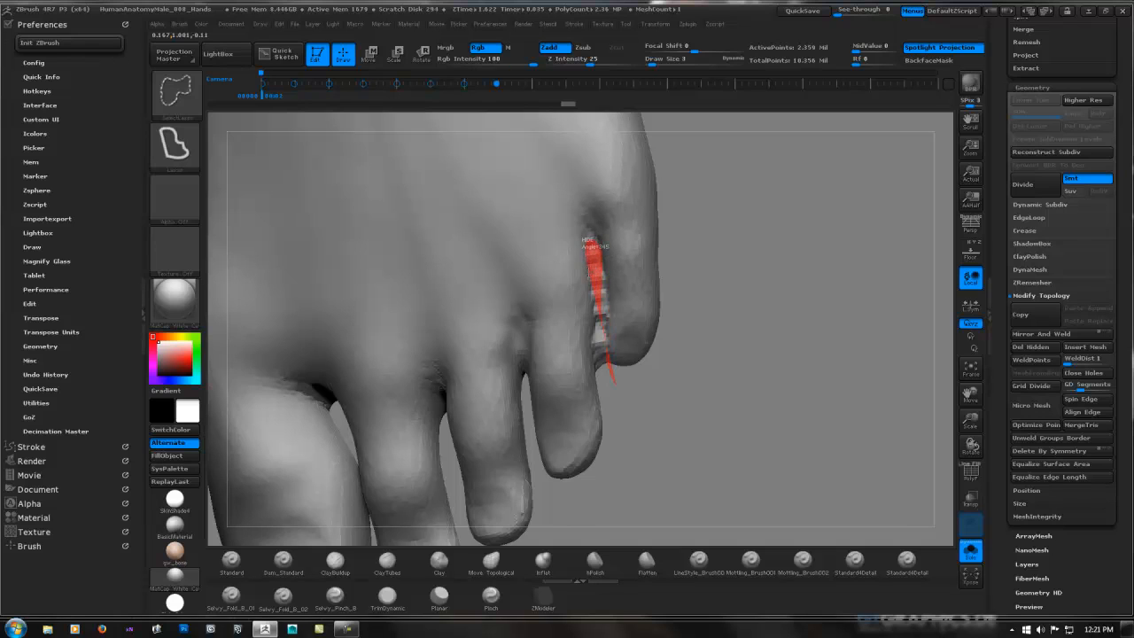
{"action": "mouse_move", "coordinate": [593, 356]}
{"action": "left_mouse_down", "text": "ctrl+shift"}
{"action": "mouse_move", "coordinate": [606, 394]}
{"action": "mouse_move", "coordinate": [625, 381]}
{"action": "left_mouse_up", "text": "ctrl+shift"}
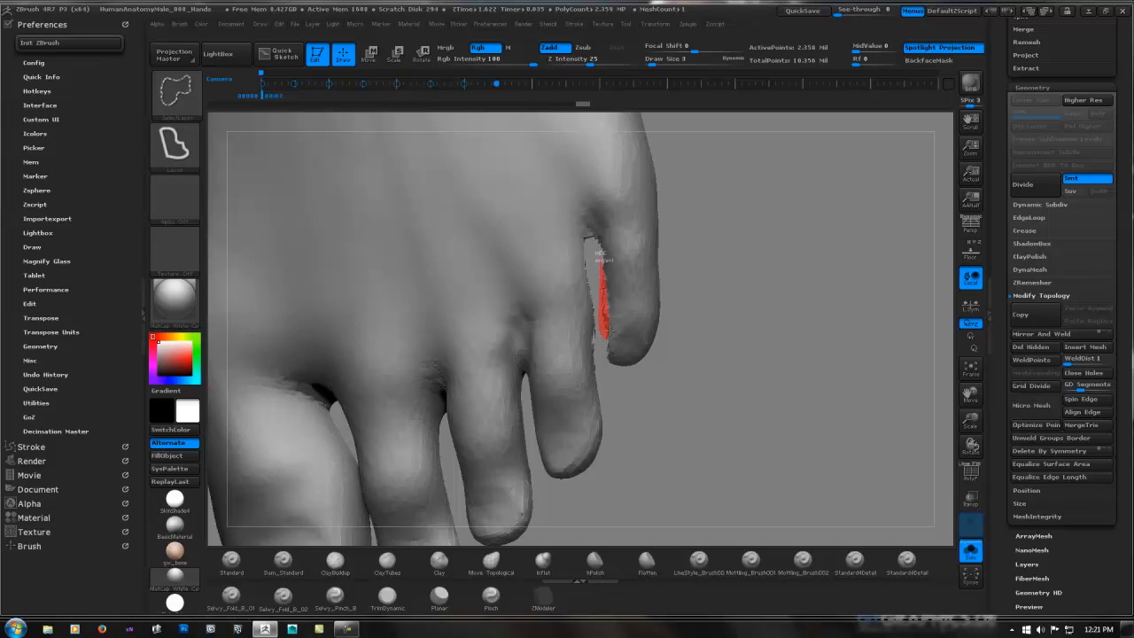
{"action": "left_click_drag", "start_coordinate": [605, 330], "coordinate": [606, 330], "text": "ctrl+shift"}
{"action": "left_click", "coordinate": [1030, 346]}
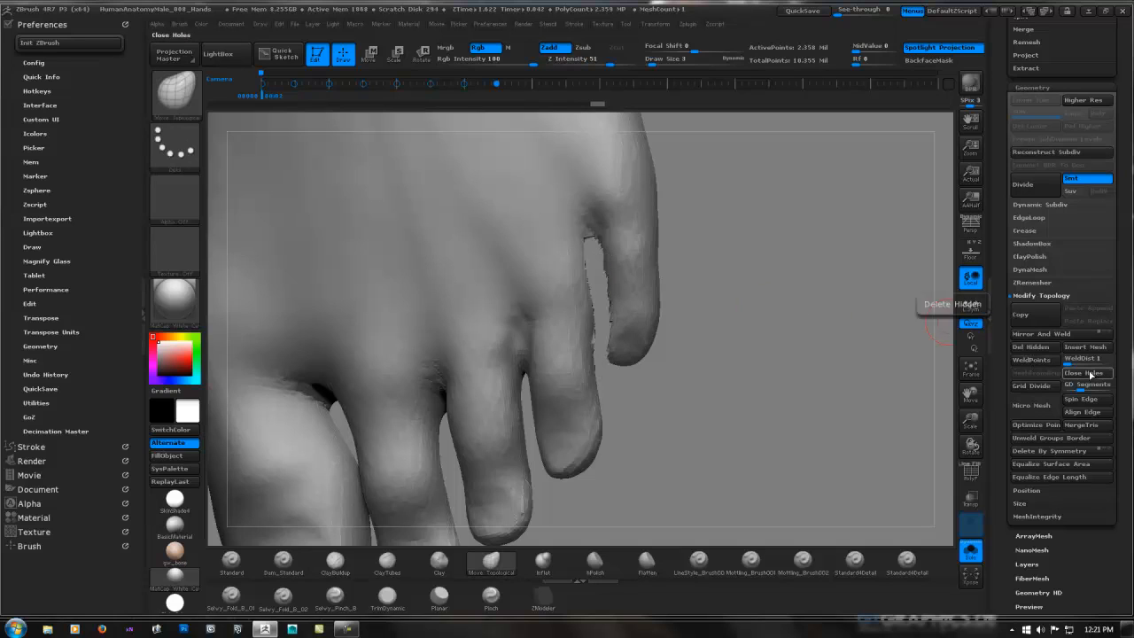
{"action": "left_click", "coordinate": [1088, 373]}
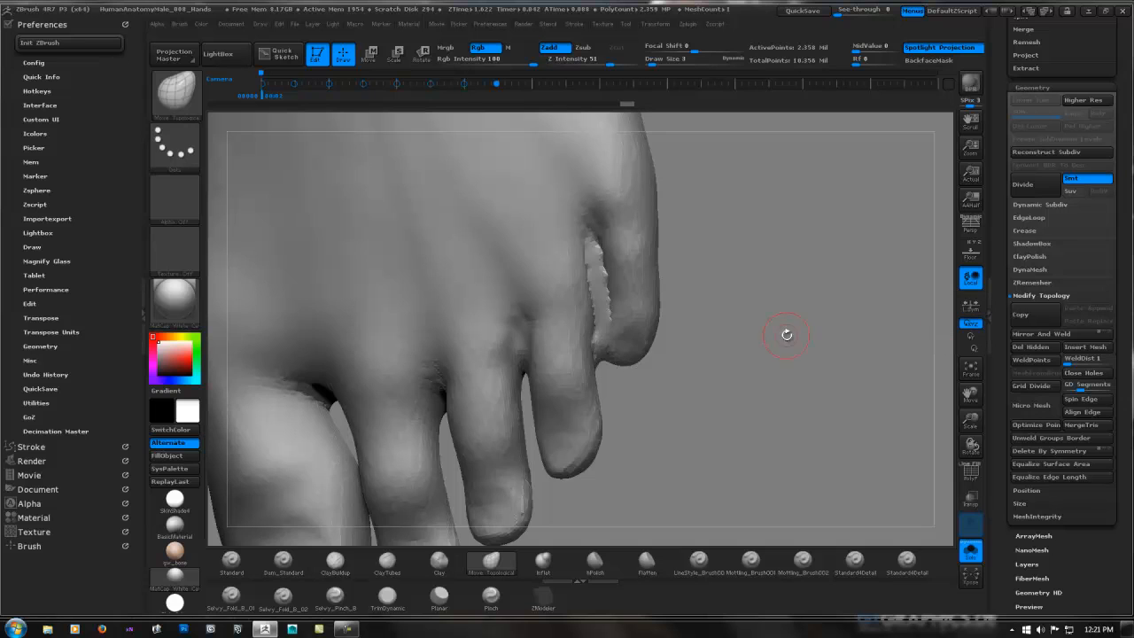
{"action": "mouse_move", "coordinate": [629, 310]}
{"action": "right_mouse_down"}
{"action": "mouse_move", "coordinate": [626, 286]}
{"action": "mouse_move", "coordinate": [622, 306]}
{"action": "right_mouse_up"}
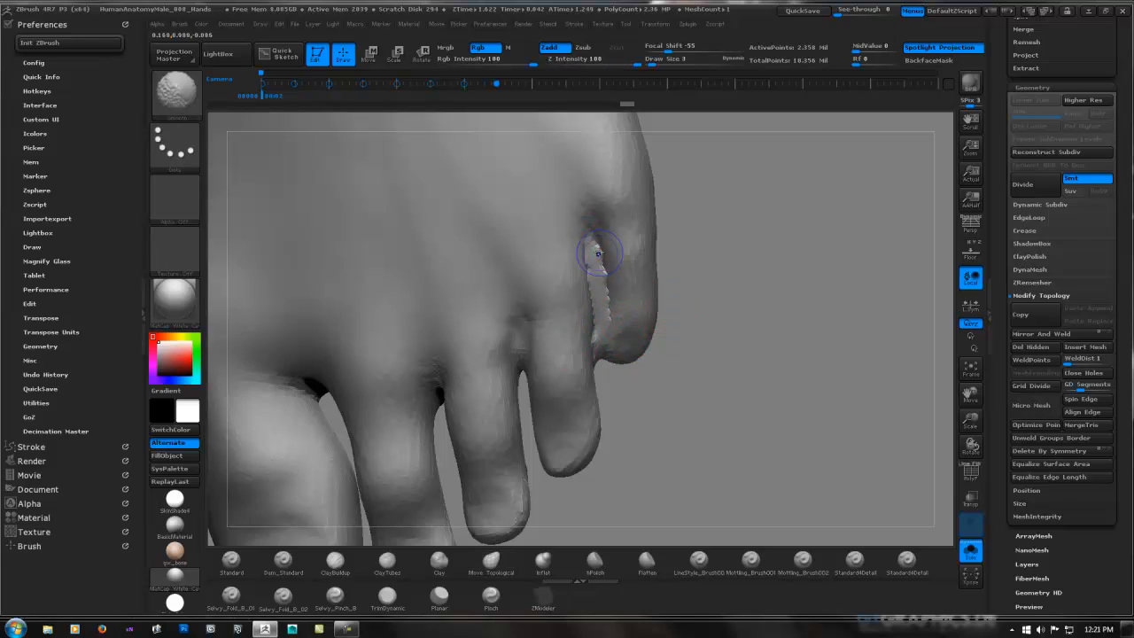
Undo the web deletion and hole closing between the fourth and little toes.
{"action": "key", "text": "ctrl+z"}
{"action": "key", "text": "ctrl"}
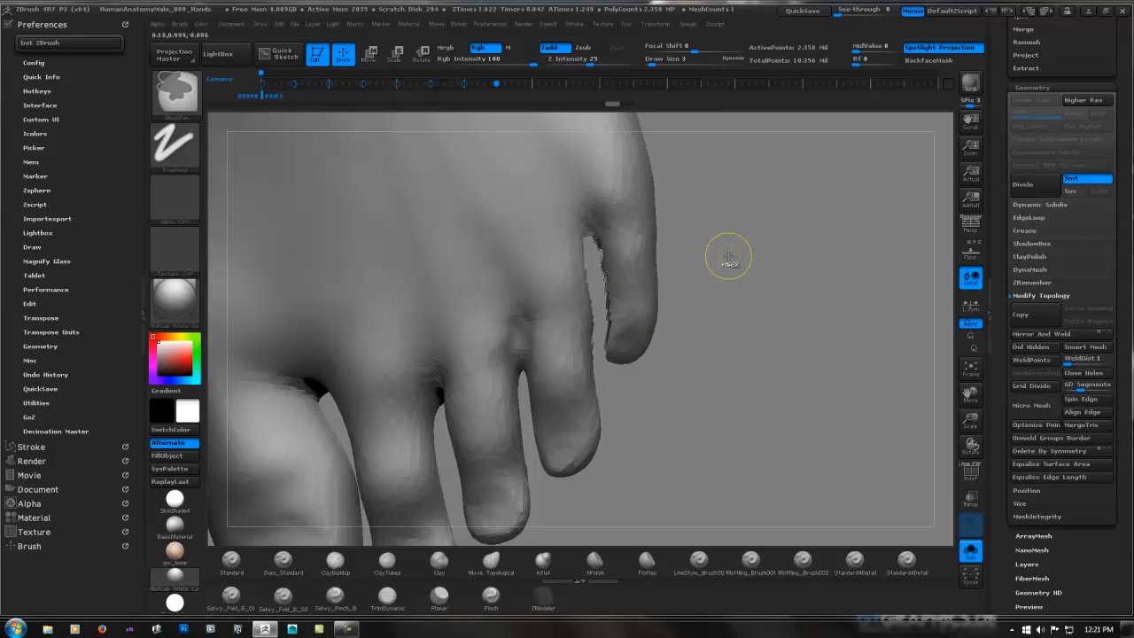
{"action": "key", "text": "ctrl+z"}
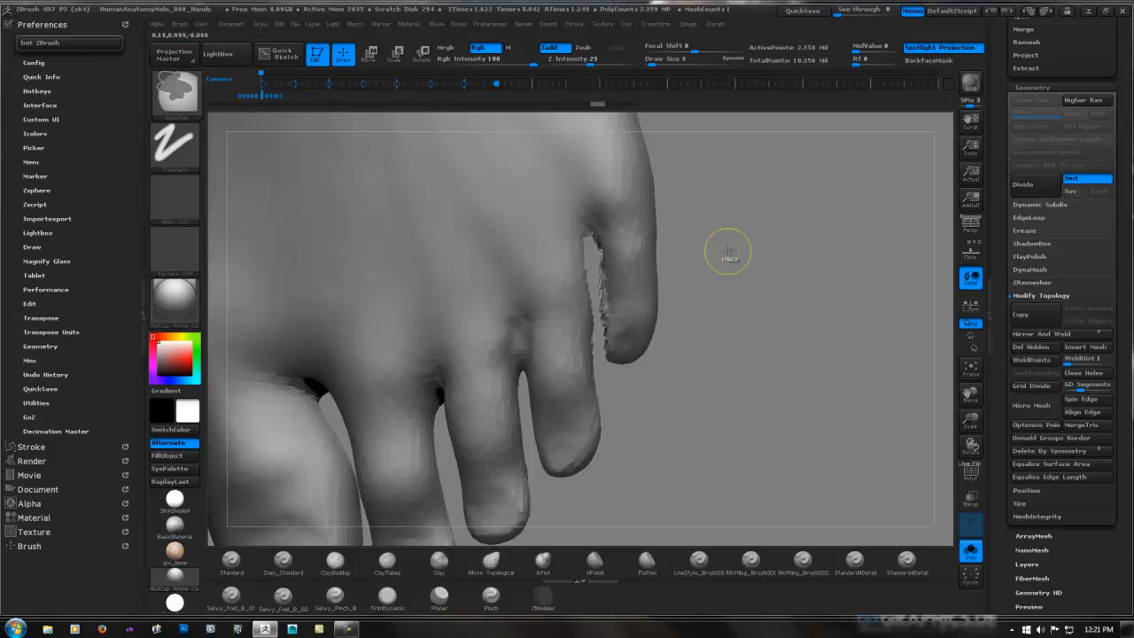
{"action": "key", "text": "ctrl+z"}
{"action": "right_click_drag", "start_coordinate": [792, 244], "coordinate": [711, 253], "text": "ctrl"}
{"action": "mouse_move", "coordinate": [711, 253]}
{"action": "left_mouse_down"}
{"action": "mouse_move", "coordinate": [670, 286]}
{"action": "mouse_move", "coordinate": [718, 273]}
{"action": "mouse_move", "coordinate": [686, 264]}
{"action": "mouse_move", "coordinate": [696, 256]}
{"action": "left_mouse_up"}
{"action": "key", "text": "ctrl"}
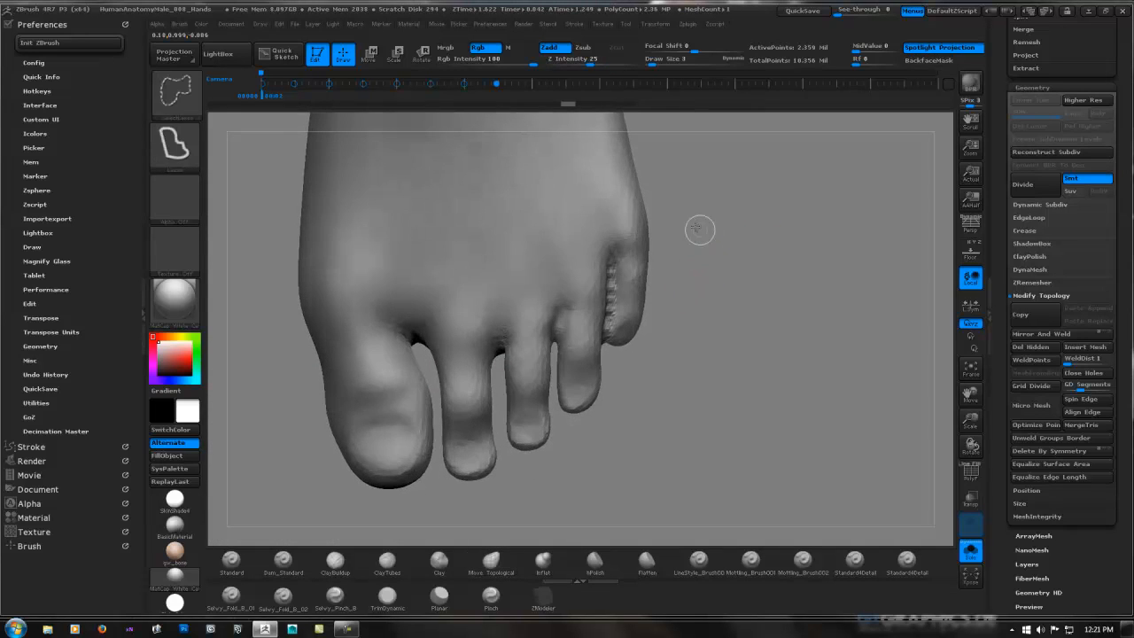
{"action": "mouse_move", "coordinate": [749, 232]}
{"action": "left_mouse_down", "text": "ctrl"}
{"action": "mouse_move", "coordinate": [665, 197]}
{"action": "mouse_move", "coordinate": [614, 218]}
{"action": "mouse_move", "coordinate": [577, 261]}
{"action": "mouse_move", "coordinate": [561, 305]}
{"action": "mouse_move", "coordinate": [559, 425]}
{"action": "mouse_move", "coordinate": [814, 286]}
{"action": "mouse_move", "coordinate": [787, 271]}
{"action": "left_mouse_up", "text": "ctrl"}
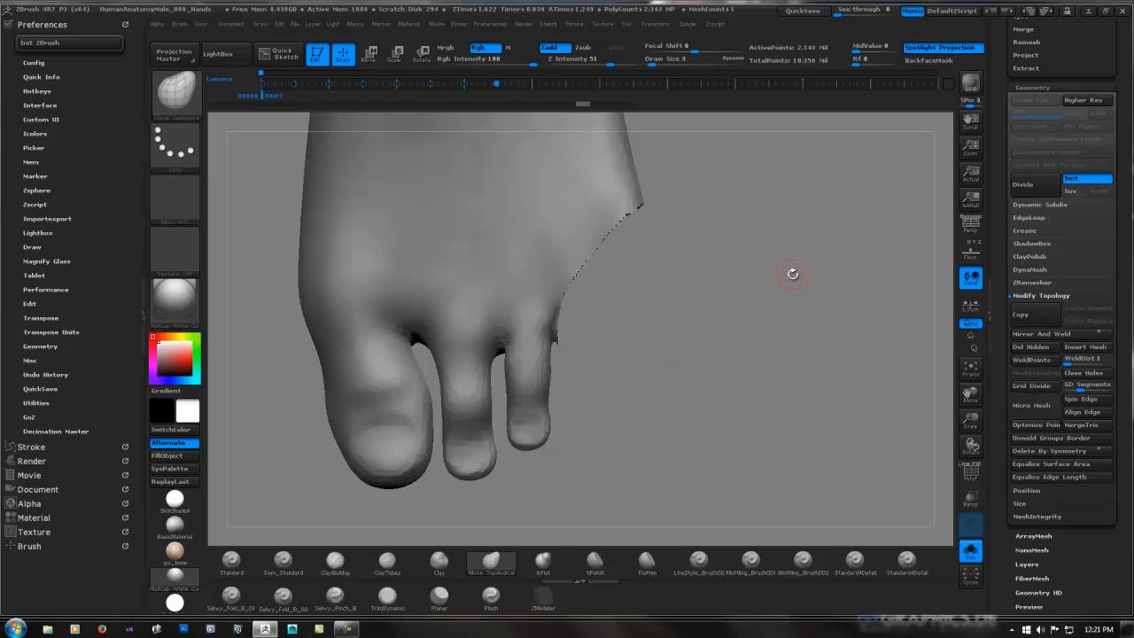
{"action": "left_click", "coordinate": [702, 297], "text": "ctrl+shift"}
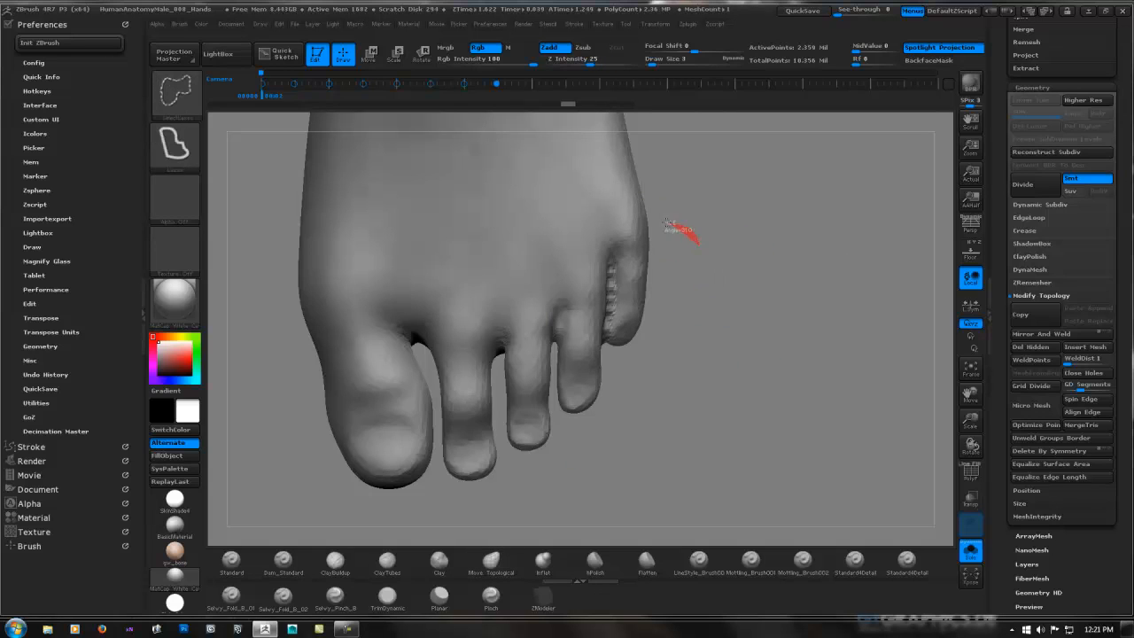
Hide the fourth and little toes with a lasso selection, delete the hidden polygons and close the hole.
{"action": "mouse_move", "coordinate": [666, 222]}
{"action": "left_mouse_down", "text": "ctrl+alt+shift"}
{"action": "mouse_move", "coordinate": [627, 241]}
{"action": "mouse_move", "coordinate": [555, 337]}
{"action": "mouse_move", "coordinate": [576, 407]}
{"action": "mouse_move", "coordinate": [770, 335]}
{"action": "left_mouse_up", "text": "ctrl+alt+shift"}
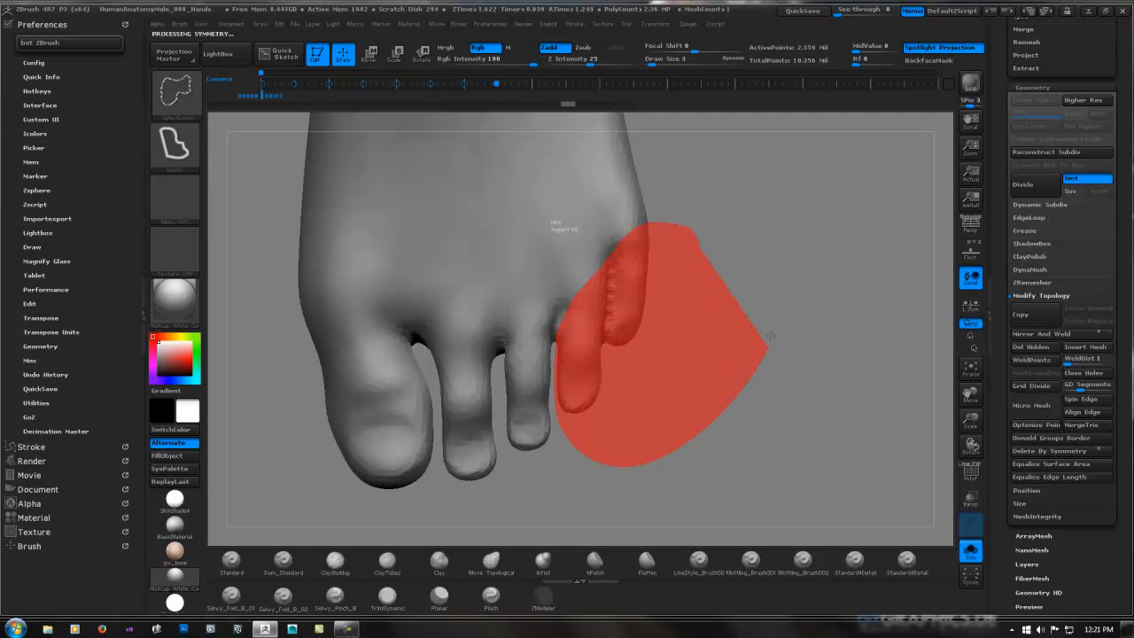
{"action": "mouse_move", "coordinate": [724, 309]}
{"action": "right_mouse_down", "text": "ctrl"}
{"action": "mouse_move", "coordinate": [782, 286]}
{"action": "mouse_move", "coordinate": [709, 249]}
{"action": "mouse_move", "coordinate": [701, 206]}
{"action": "mouse_move", "coordinate": [901, 293]}
{"action": "right_mouse_up", "text": "ctrl"}
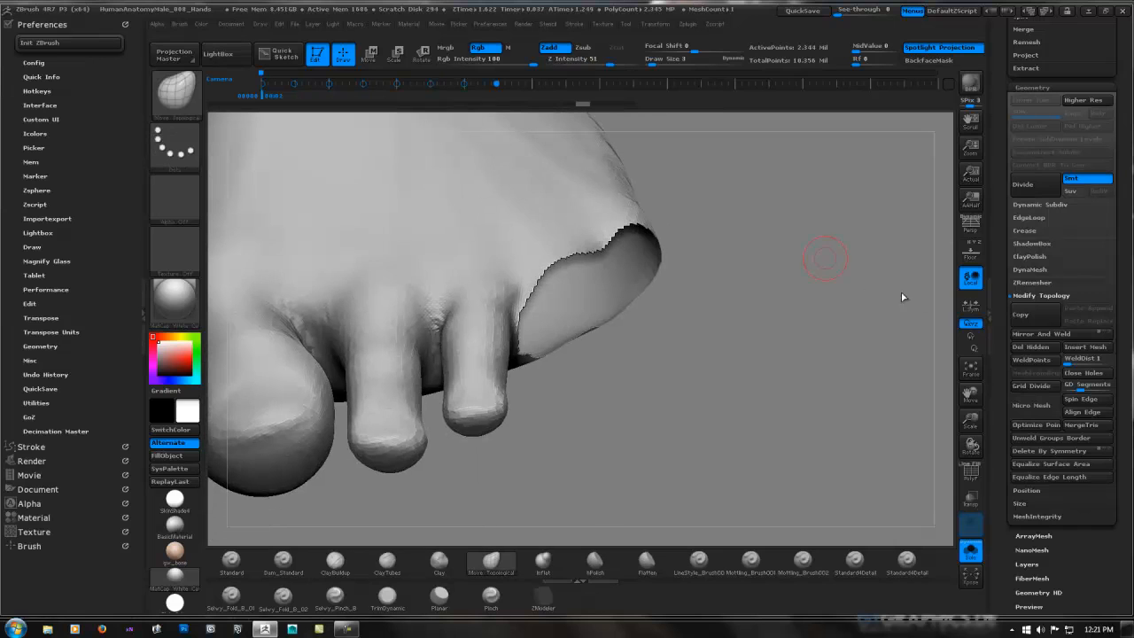
{"action": "left_click", "coordinate": [1044, 348]}
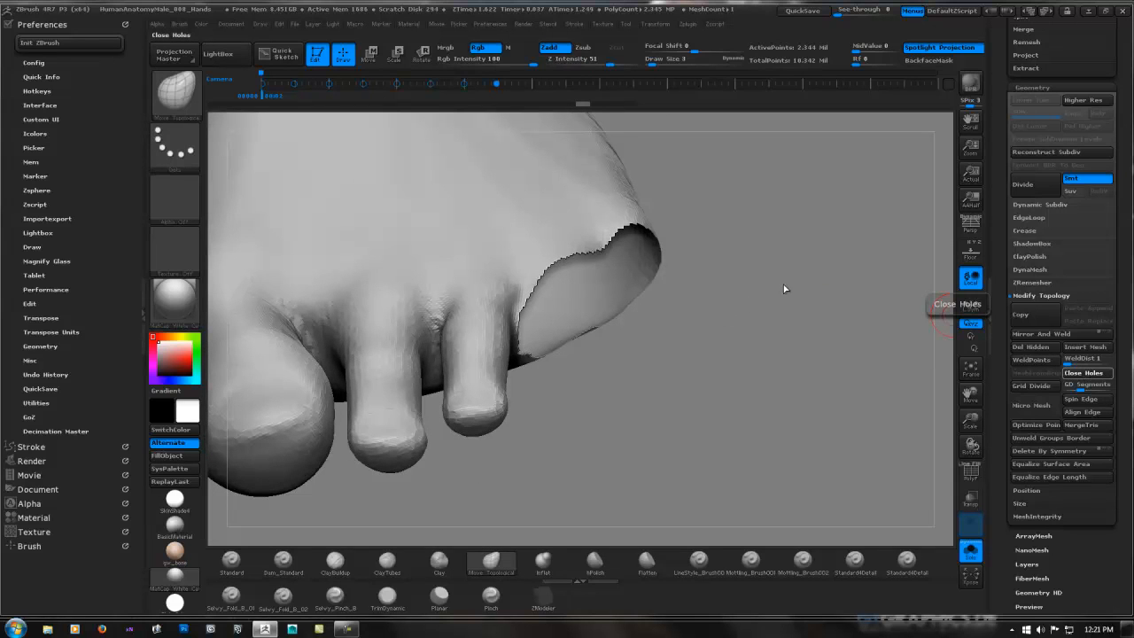
Smooth the jagged rim of the closed cut where the fourth and little toes were removed.
{"action": "mouse_move", "coordinate": [735, 275]}
{"action": "left_mouse_down"}
{"action": "mouse_move", "coordinate": [633, 232]}
{"action": "mouse_move", "coordinate": [700, 266]}
{"action": "left_mouse_up"}
{"action": "mouse_move", "coordinate": [632, 257]}
{"action": "left_mouse_down", "text": "shift"}
{"action": "mouse_move", "coordinate": [554, 273]}
{"action": "mouse_move", "coordinate": [515, 339]}
{"action": "left_mouse_up", "text": "shift"}
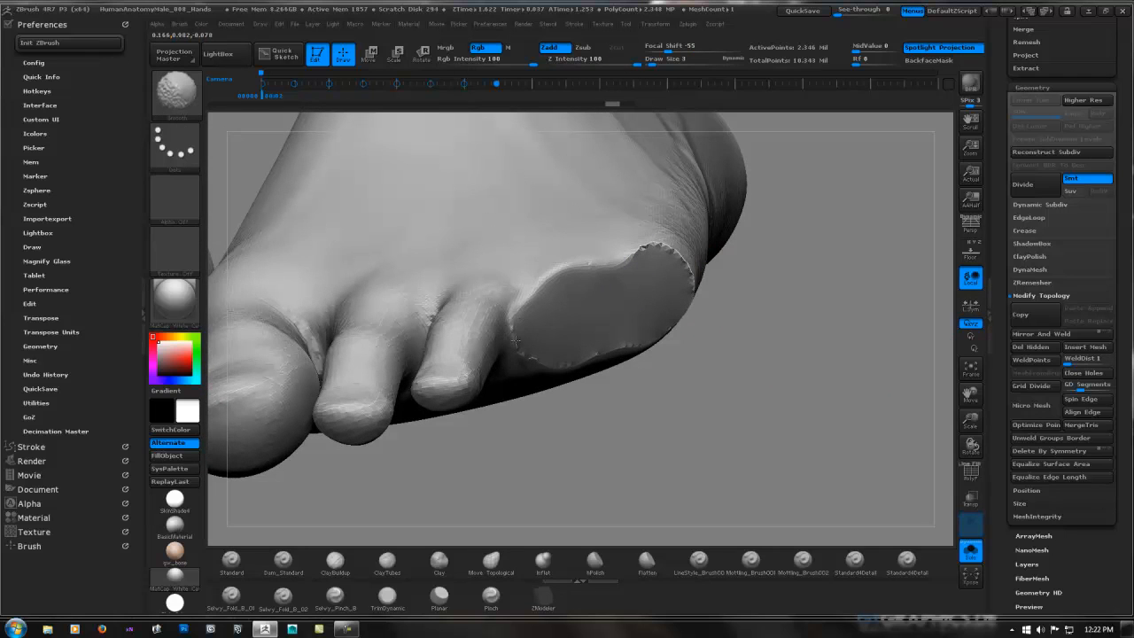
{"action": "left_click_drag", "start_coordinate": [592, 357], "coordinate": [640, 344], "text": "shift"}
{"action": "left_click_drag", "start_coordinate": [742, 306], "coordinate": [686, 272]}
{"action": "left_click_drag", "start_coordinate": [674, 328], "coordinate": [659, 336], "text": "shift"}
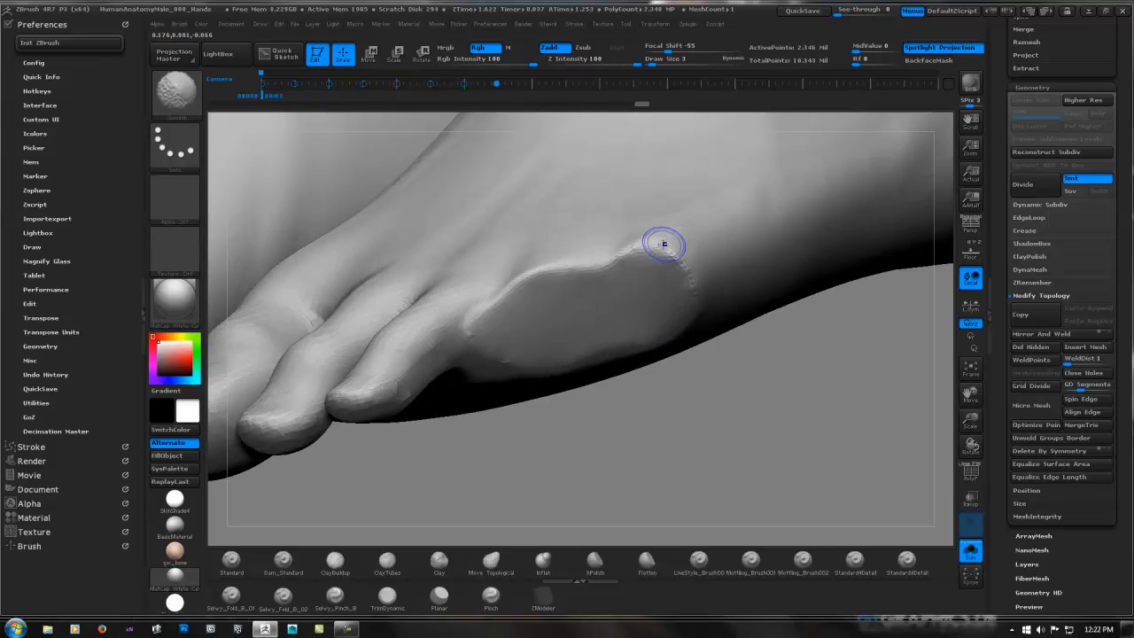
{"action": "left_click_drag", "start_coordinate": [662, 245], "coordinate": [512, 295], "text": "shift"}
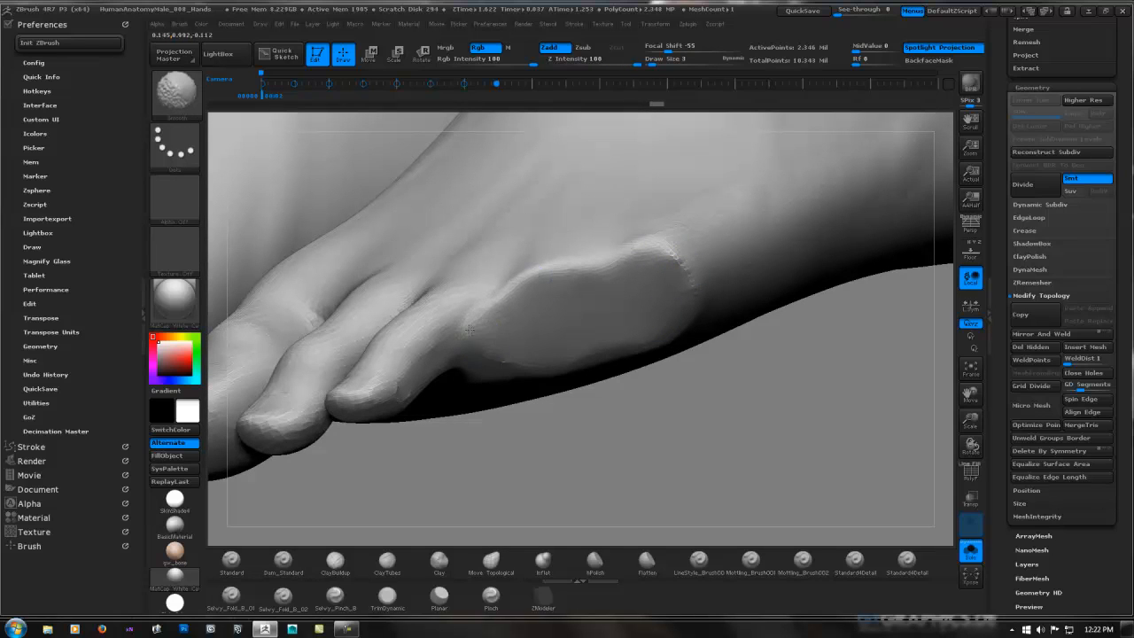
{"action": "left_click_drag", "start_coordinate": [469, 330], "coordinate": [502, 351], "text": "shift"}
{"action": "mouse_move", "coordinate": [682, 262]}
{"action": "left_mouse_down", "text": "shift"}
{"action": "mouse_move", "coordinate": [689, 274]}
{"action": "mouse_move", "coordinate": [673, 253]}
{"action": "left_mouse_up", "text": "shift"}
{"action": "left_click_drag", "start_coordinate": [538, 282], "coordinate": [521, 296], "text": "shift"}
Switch to the CurveLineTube brush for building a replacement fourth toe.
{"action": "mouse_move", "coordinate": [541, 333]}
{"action": "right_mouse_down"}
{"action": "mouse_move", "coordinate": [638, 349]}
{"action": "mouse_move", "coordinate": [635, 375]}
{"action": "mouse_move", "coordinate": [617, 327]}
{"action": "mouse_move", "coordinate": [623, 349]}
{"action": "mouse_move", "coordinate": [694, 331]}
{"action": "mouse_move", "coordinate": [628, 346]}
{"action": "mouse_move", "coordinate": [458, 458]}
{"action": "right_mouse_up"}
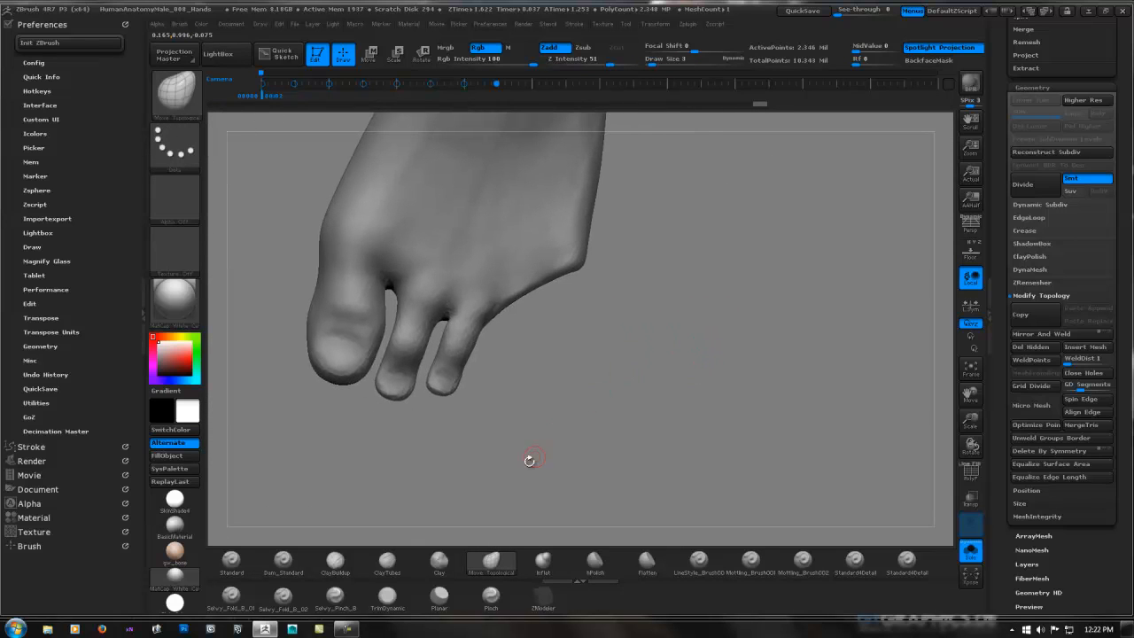
{"action": "key", "text": "b"}
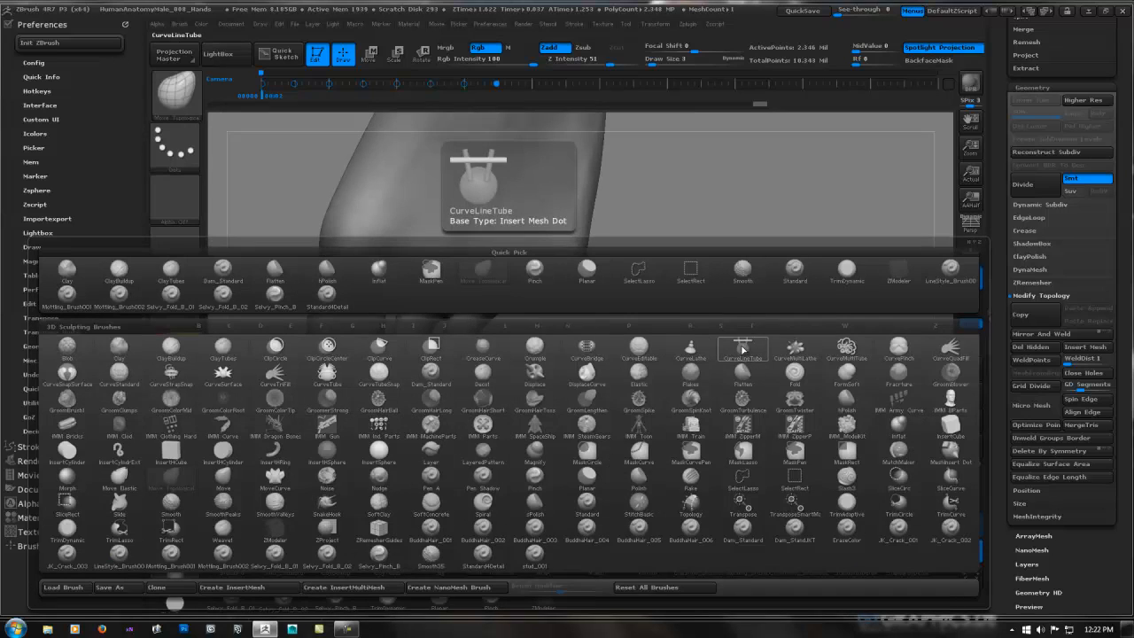
{"action": "left_click", "coordinate": [742, 349]}
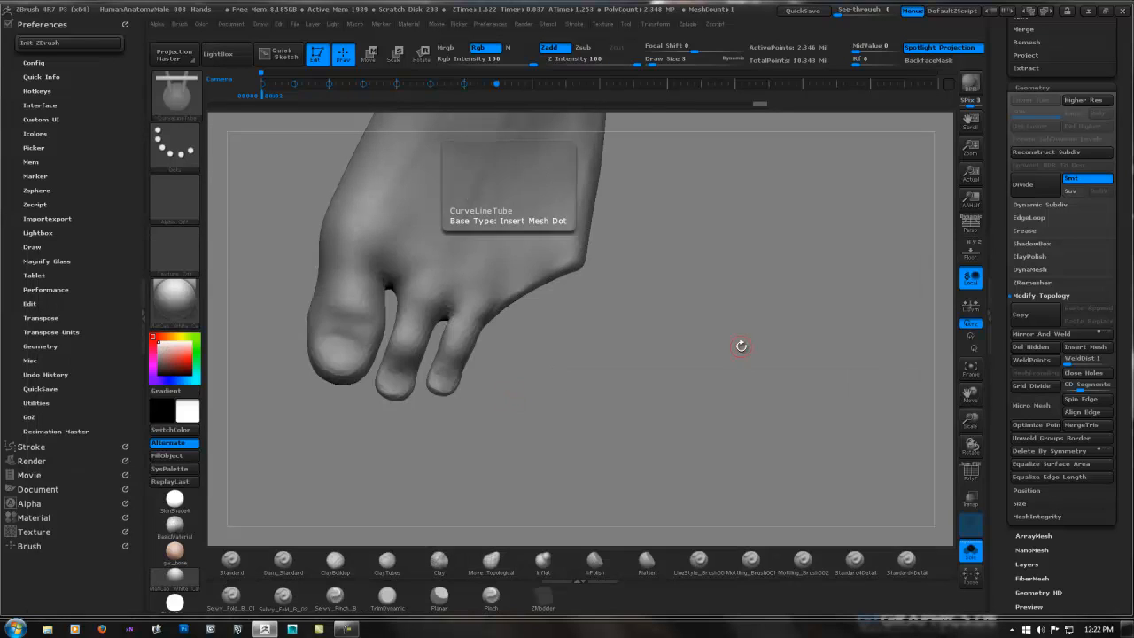
{"action": "mouse_move", "coordinate": [579, 328]}
{"action": "right_mouse_down"}
{"action": "mouse_move", "coordinate": [638, 306]}
{"action": "mouse_move", "coordinate": [604, 259]}
{"action": "mouse_move", "coordinate": [605, 289]}
{"action": "mouse_move", "coordinate": [551, 330]}
{"action": "right_mouse_up"}
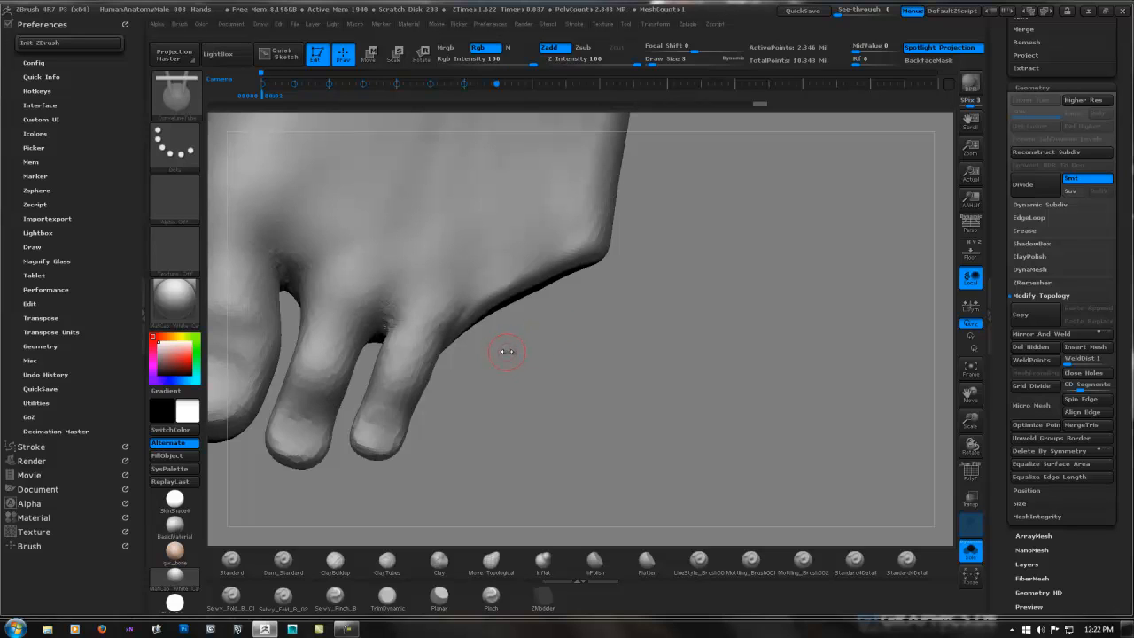
Try a tube at draw size 6 extending from the foot's cut edge beside the third toe, and undo it.
{"action": "key", "text": "space"}
{"action": "left_click_drag", "start_coordinate": [508, 352], "coordinate": [509, 353]}
{"action": "mouse_move", "coordinate": [618, 328]}
{"action": "left_mouse_down"}
{"action": "mouse_move", "coordinate": [607, 309]}
{"action": "mouse_move", "coordinate": [523, 320]}
{"action": "mouse_move", "coordinate": [505, 307]}
{"action": "left_mouse_up"}
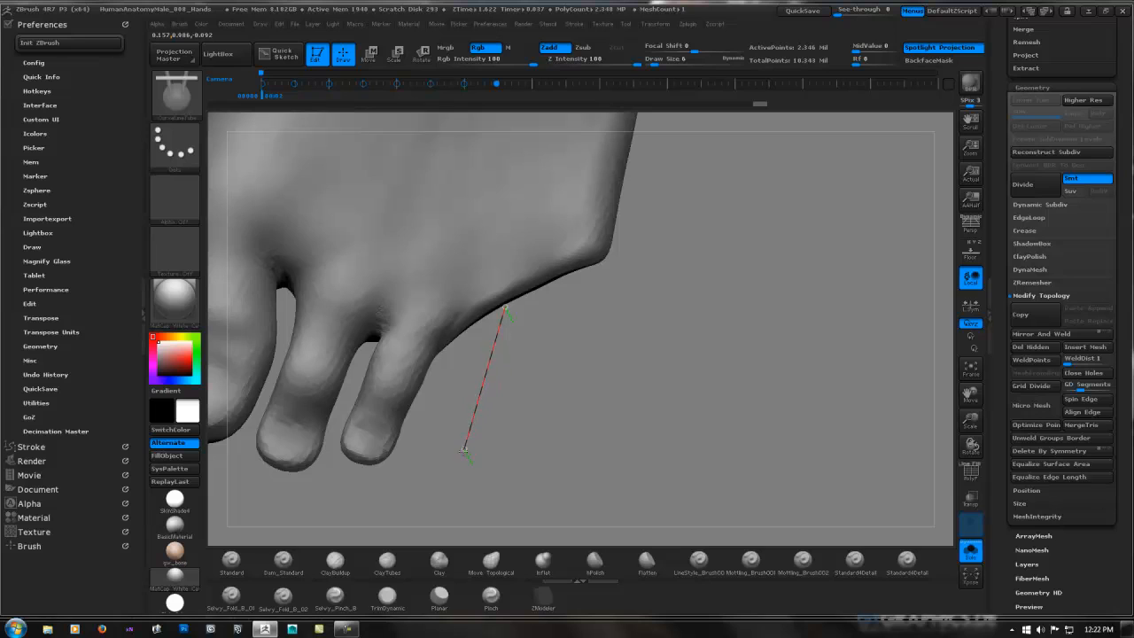
{"action": "left_click_drag", "start_coordinate": [463, 449], "coordinate": [438, 509]}
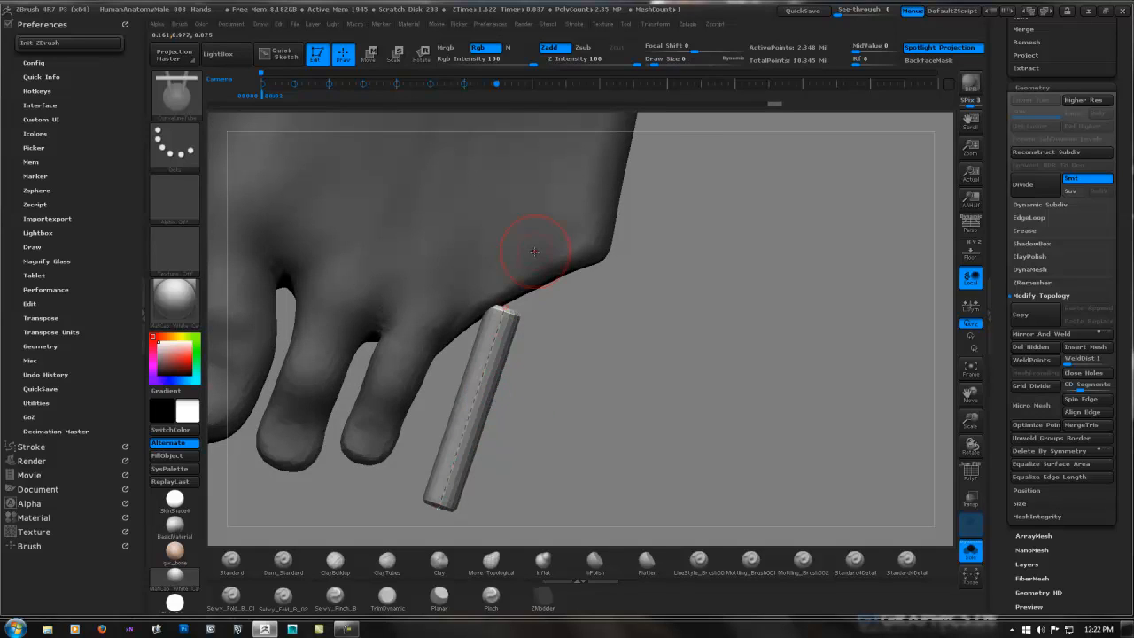
{"action": "key", "text": "shift"}
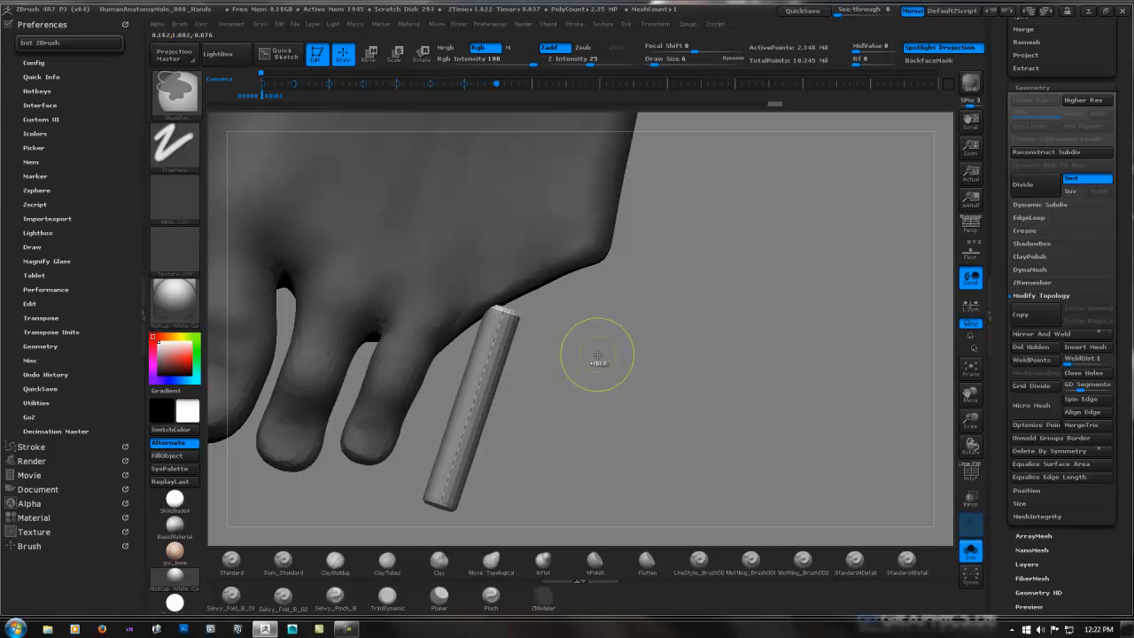
{"action": "key", "text": "ctrl+z"}
Draw a tube at draw size 7 from the foot's cut edge, parallel to the third toe, as a new fourth toe.
{"action": "key", "text": "space"}
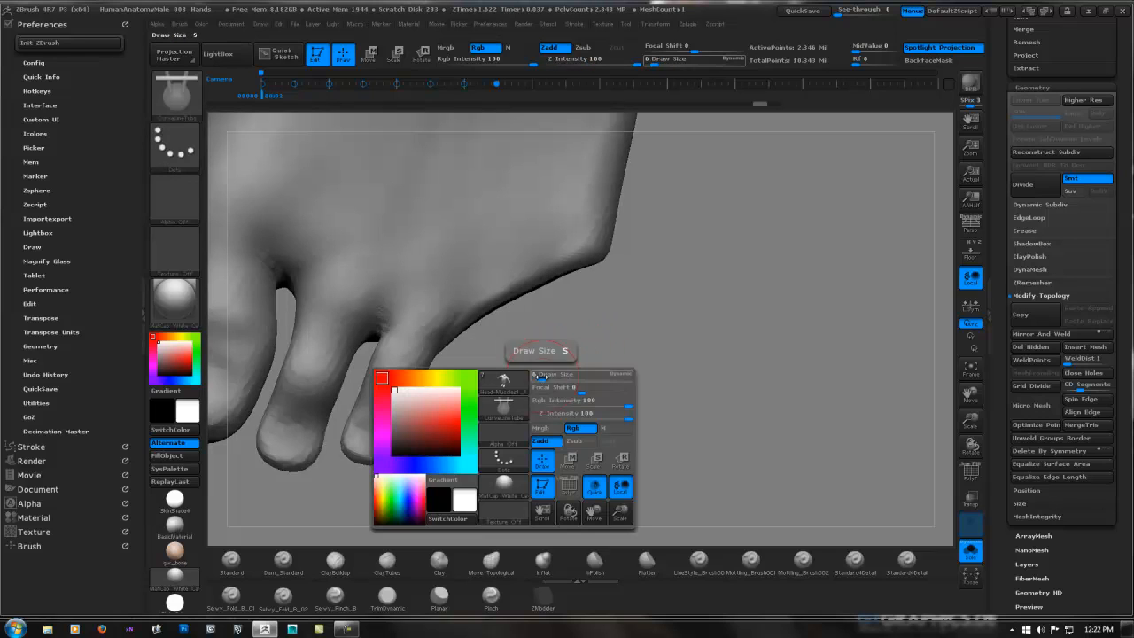
{"action": "left_click_drag", "start_coordinate": [543, 379], "coordinate": [540, 379]}
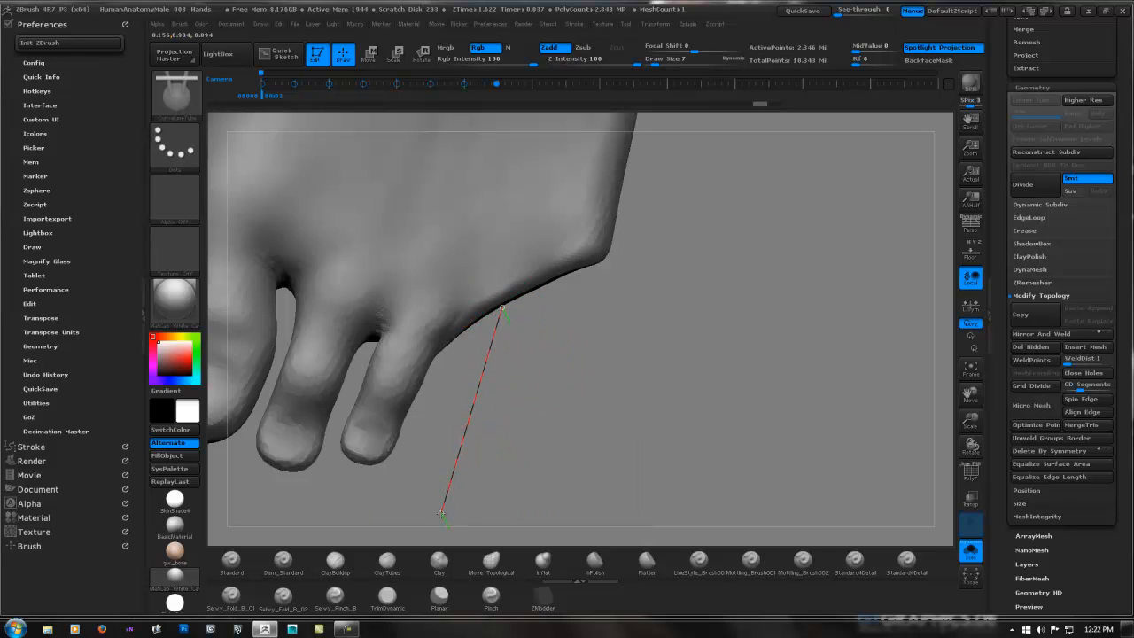
{"action": "left_click_drag", "start_coordinate": [439, 516], "coordinate": [440, 517]}
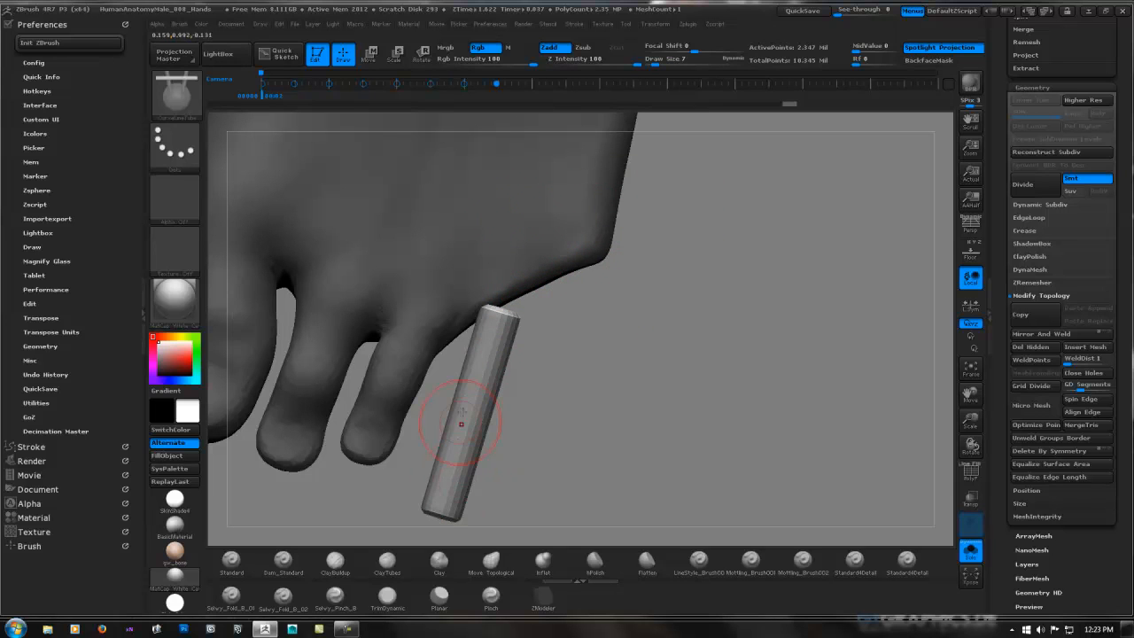
{"action": "mouse_move", "coordinate": [665, 310]}
{"action": "left_mouse_down"}
{"action": "mouse_move", "coordinate": [592, 326]}
{"action": "mouse_move", "coordinate": [629, 310]}
{"action": "mouse_move", "coordinate": [598, 316]}
{"action": "mouse_move", "coordinate": [620, 321]}
{"action": "left_mouse_up"}
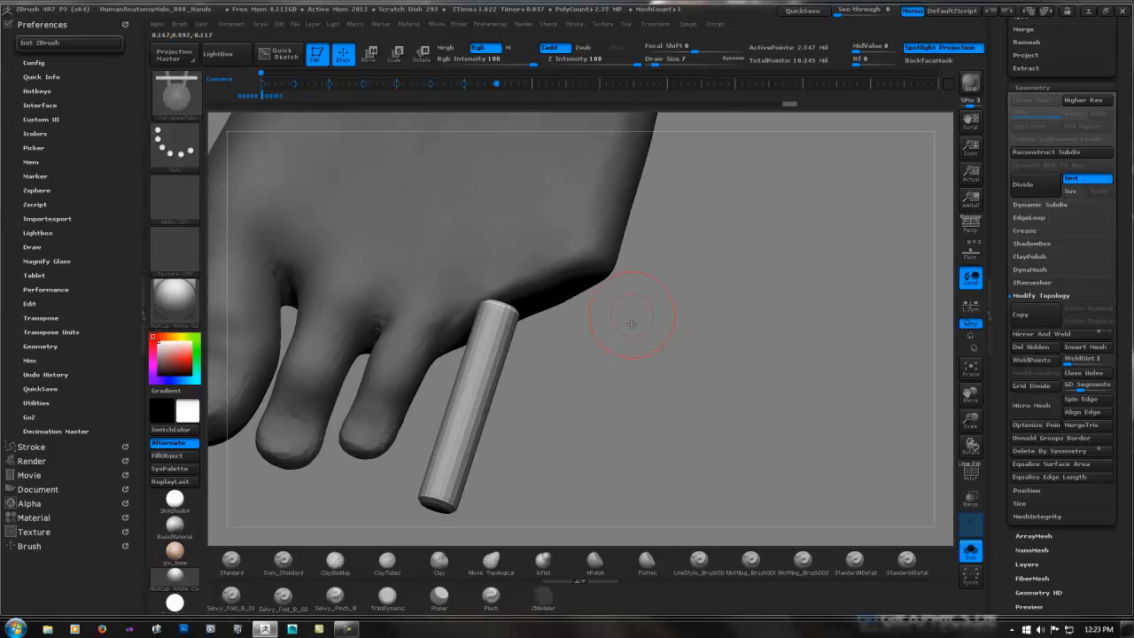
Move the new tube with the Transpose line so its upper end sinks into the foot beside the third toe.
{"action": "key", "text": "r"}
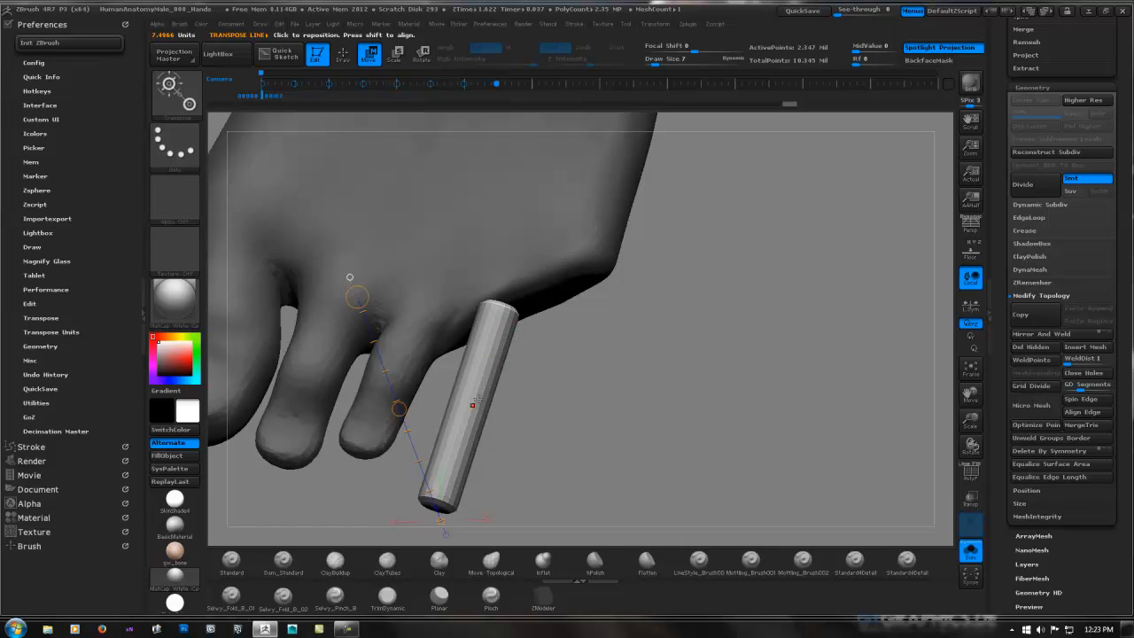
{"action": "left_click_drag", "start_coordinate": [508, 311], "coordinate": [441, 502]}
{"action": "left_click_drag", "start_coordinate": [476, 406], "coordinate": [481, 381]}
{"action": "left_click_drag", "start_coordinate": [623, 325], "coordinate": [512, 415]}
{"action": "left_click_drag", "start_coordinate": [522, 314], "coordinate": [433, 497]}
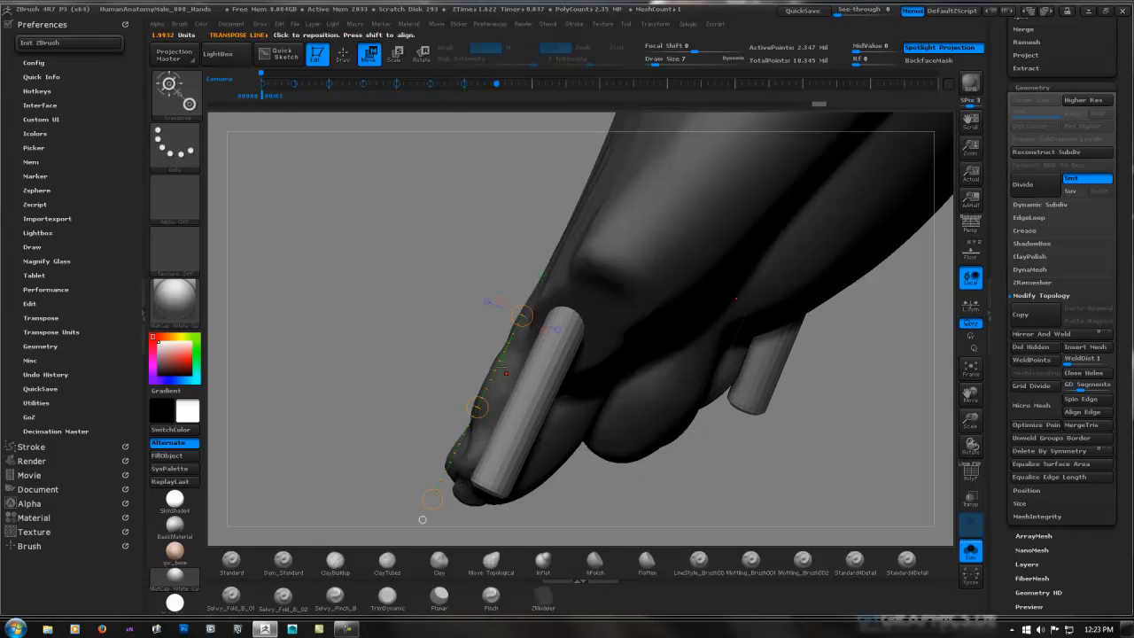
{"action": "left_click_drag", "start_coordinate": [420, 263], "coordinate": [470, 245]}
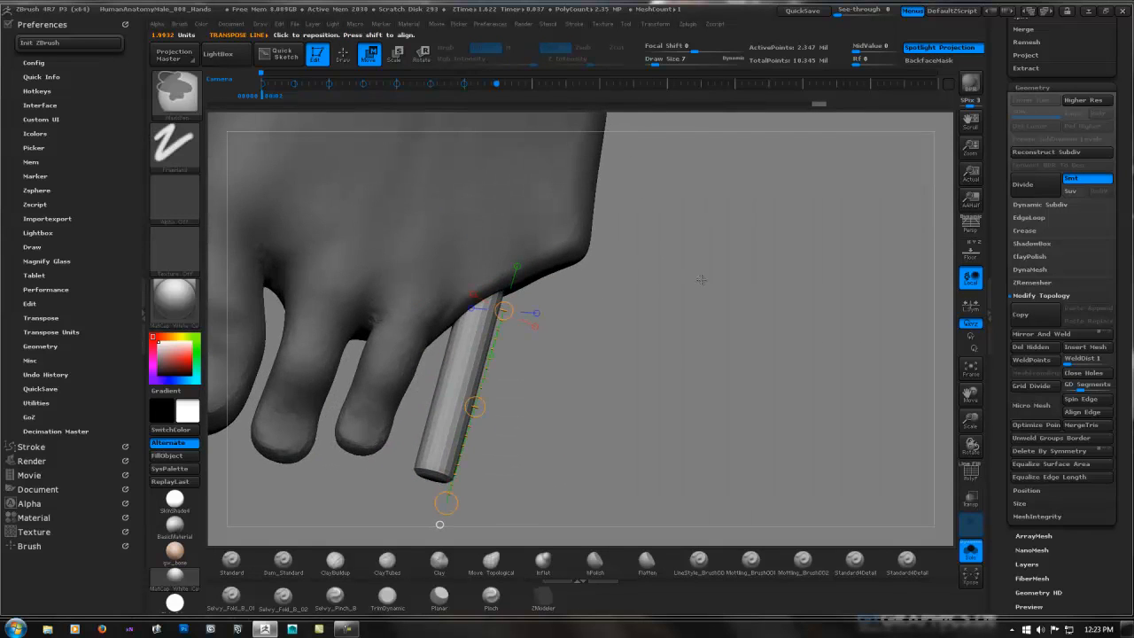
{"action": "mouse_move", "coordinate": [609, 272]}
{"action": "left_mouse_down"}
{"action": "mouse_move", "coordinate": [714, 280]}
{"action": "mouse_move", "coordinate": [716, 265]}
{"action": "left_mouse_up"}
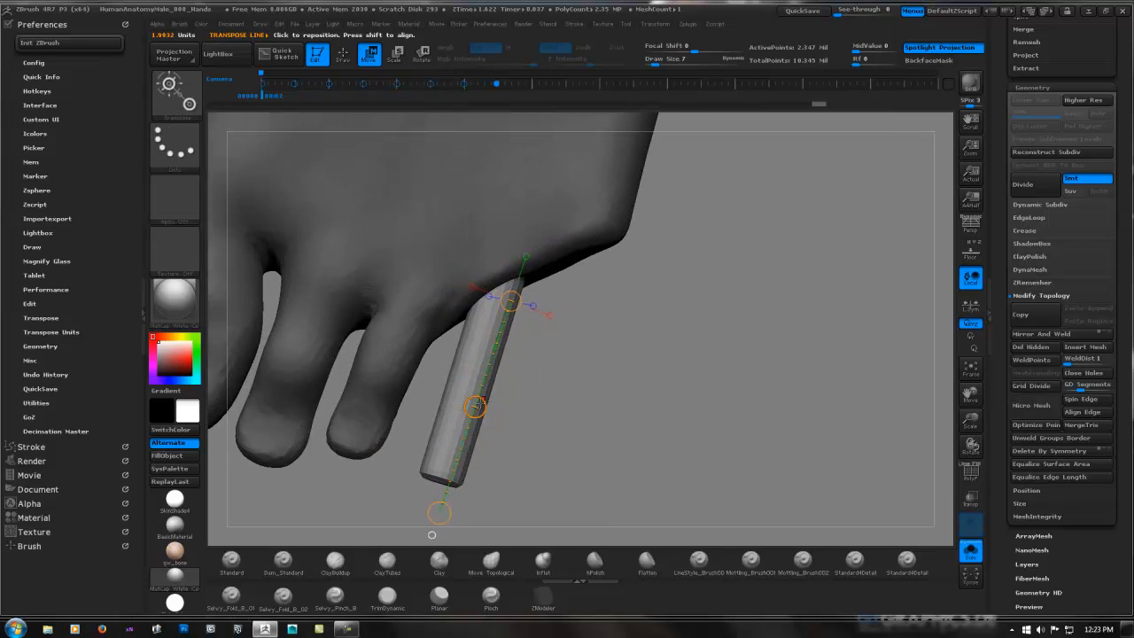
{"action": "left_click_drag", "start_coordinate": [475, 405], "coordinate": [487, 359]}
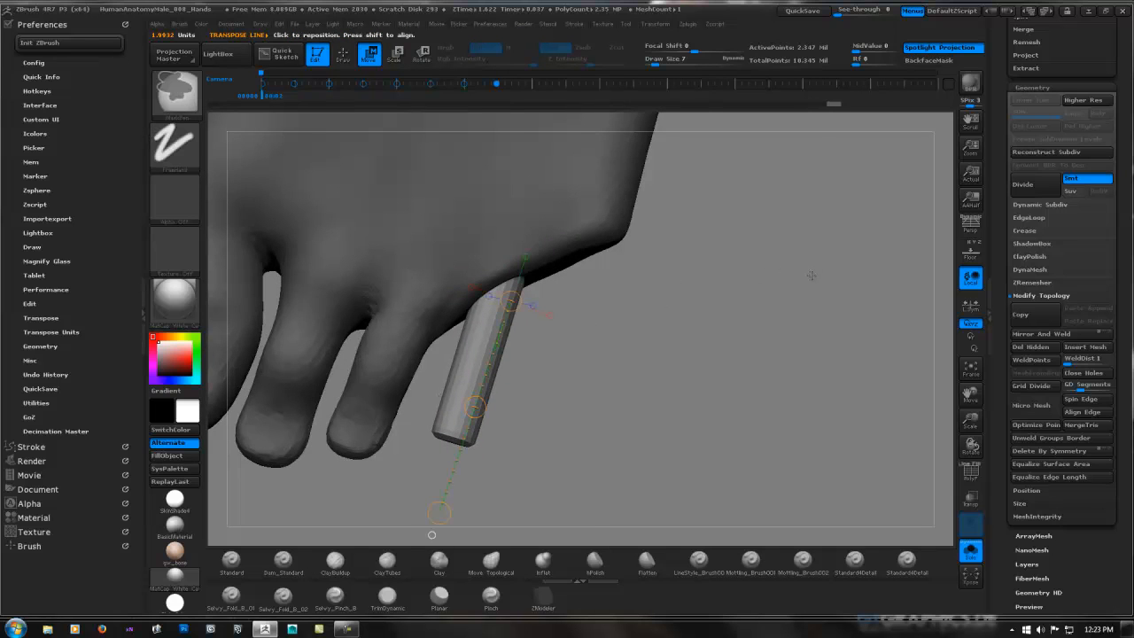
Rotate the new fourth-toe tube slightly outward about its upper end with the Transpose line.
{"action": "left_click_drag", "start_coordinate": [811, 275], "coordinate": [713, 299]}
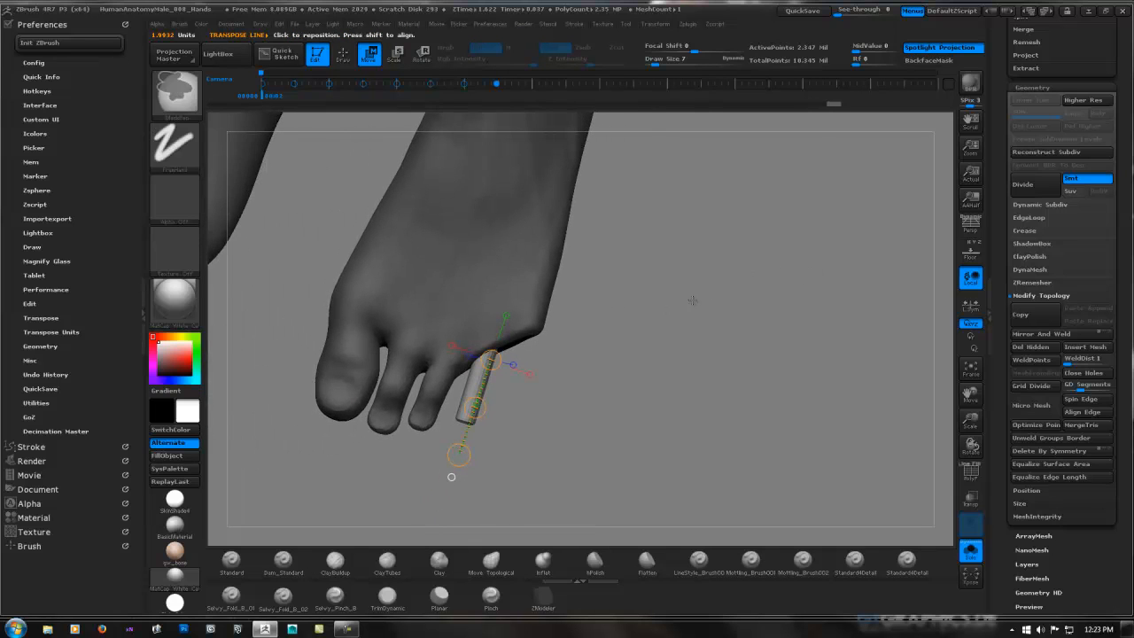
{"action": "right_click_drag", "start_coordinate": [692, 300], "coordinate": [836, 270], "text": "ctrl"}
{"action": "left_click_drag", "start_coordinate": [474, 406], "coordinate": [473, 409]}
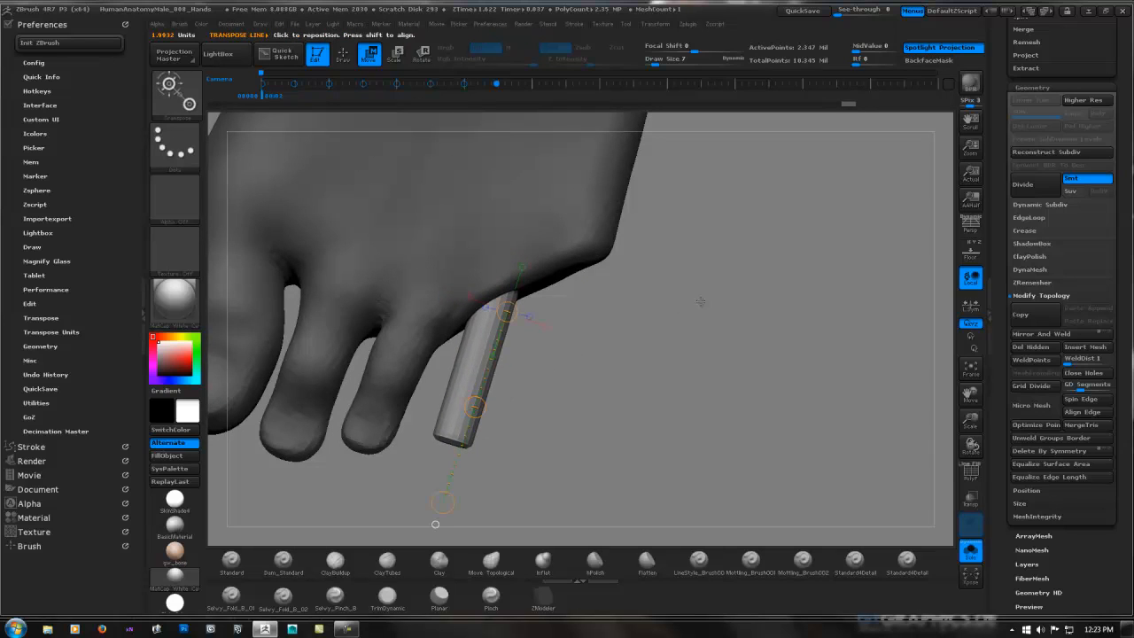
{"action": "left_click_drag", "start_coordinate": [700, 302], "coordinate": [558, 367]}
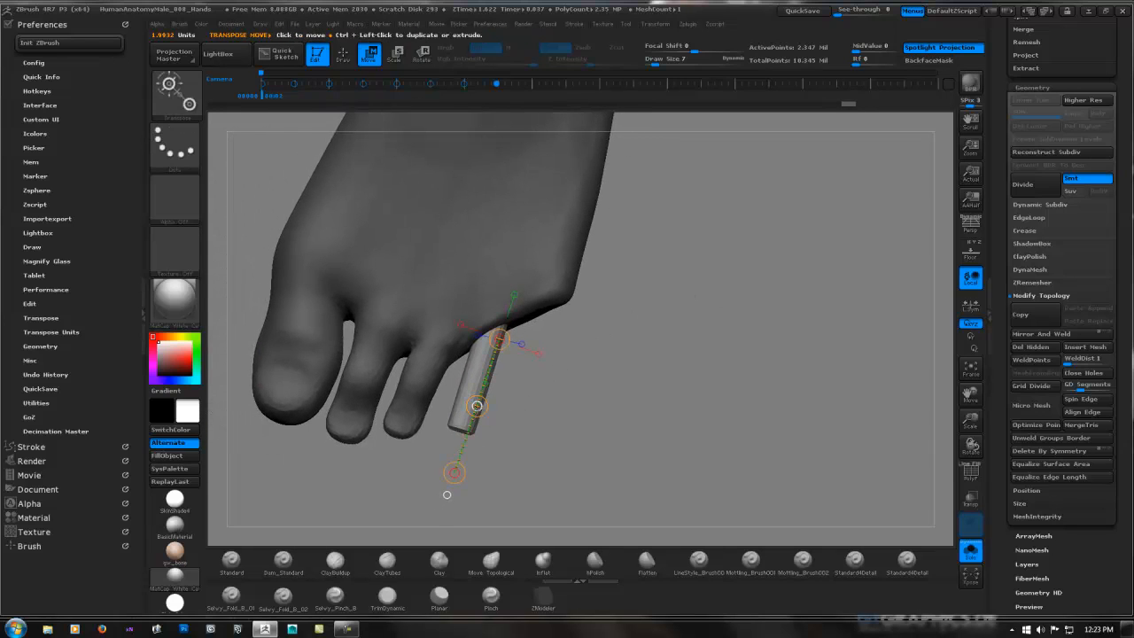
{"action": "key", "text": "r"}
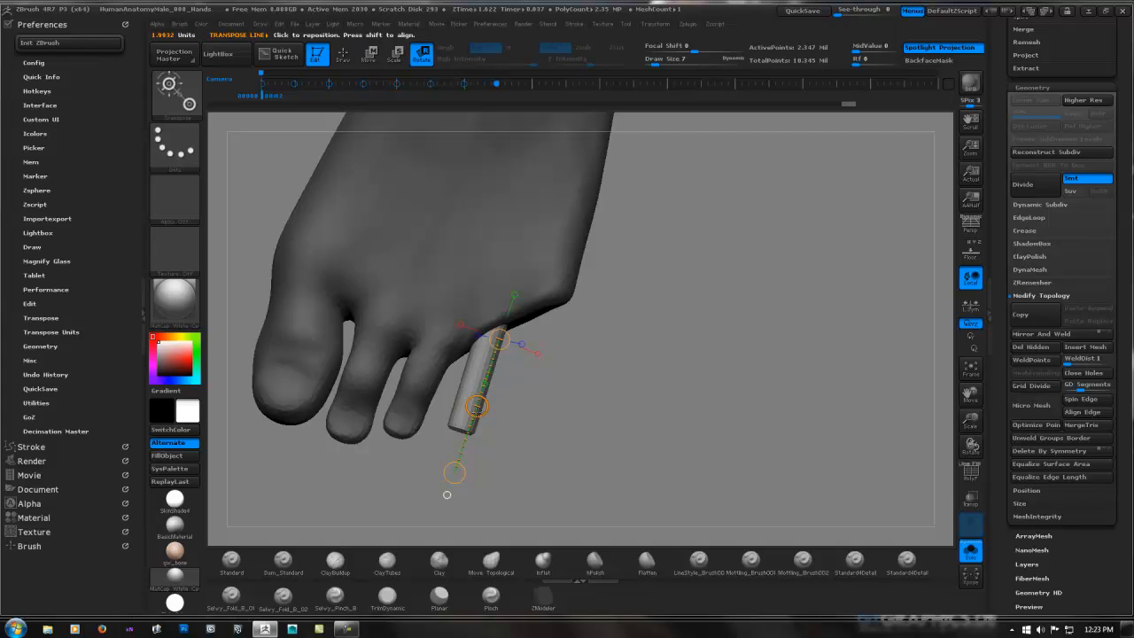
{"action": "left_click_drag", "start_coordinate": [453, 473], "coordinate": [464, 481]}
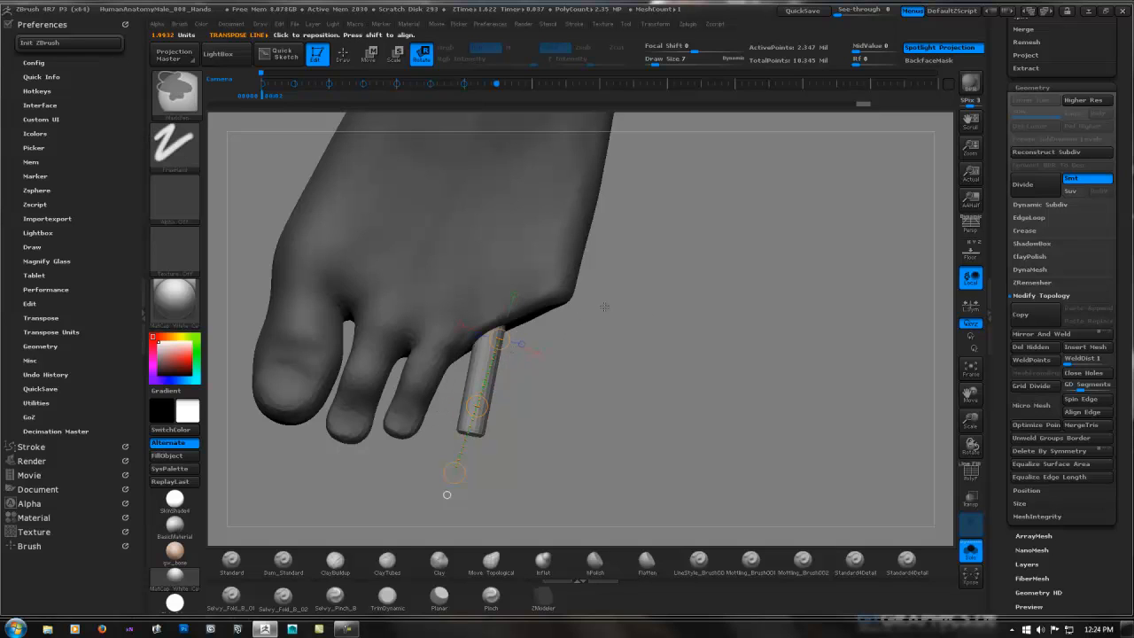
Realign the Transpose line along the fourth-toe tube and duplicate it at the foot's outer cut edge as the little toe.
{"action": "right_click_drag", "start_coordinate": [605, 306], "coordinate": [691, 276], "text": "ctrl"}
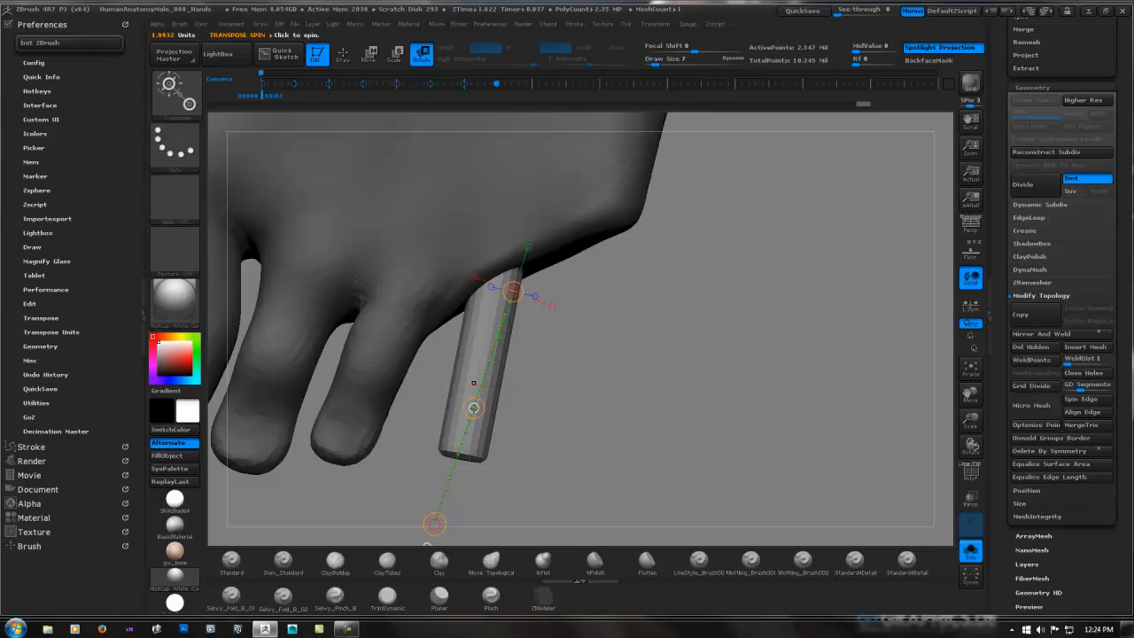
{"action": "left_click_drag", "start_coordinate": [493, 359], "coordinate": [786, 342]}
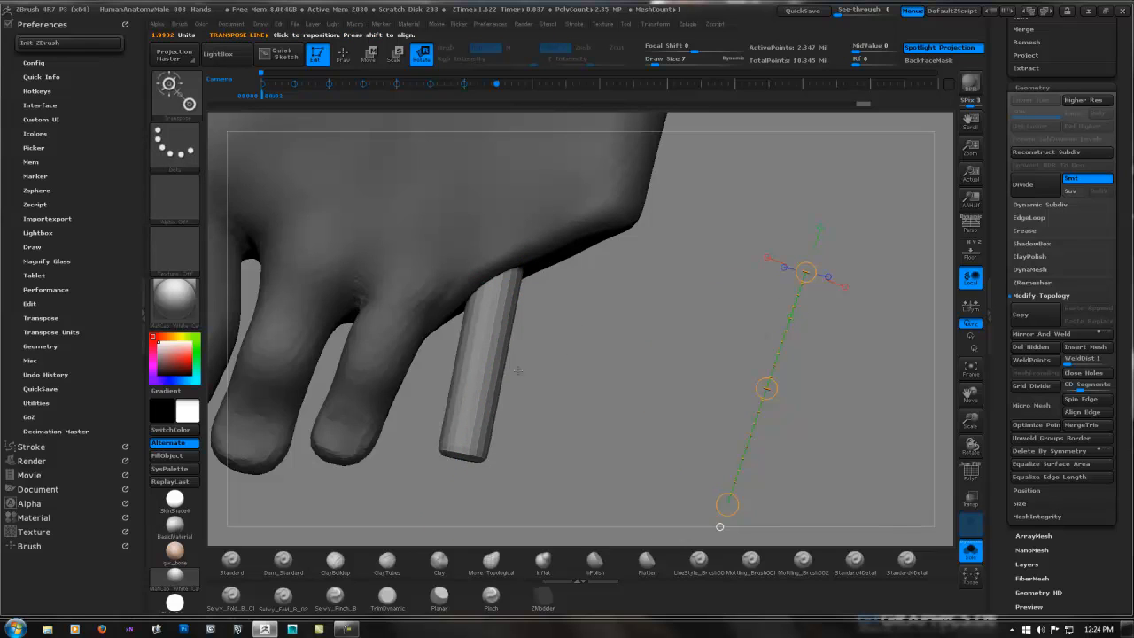
{"action": "left_click_drag", "start_coordinate": [505, 282], "coordinate": [456, 469]}
{"action": "left_click_drag", "start_coordinate": [718, 336], "coordinate": [596, 341]}
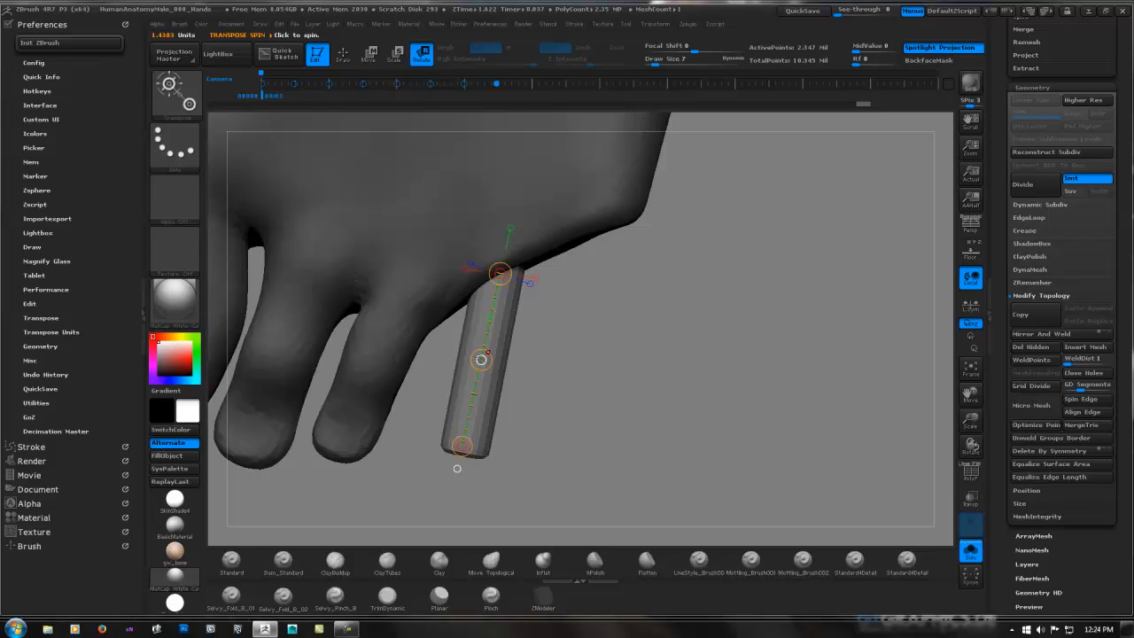
{"action": "key", "text": "w"}
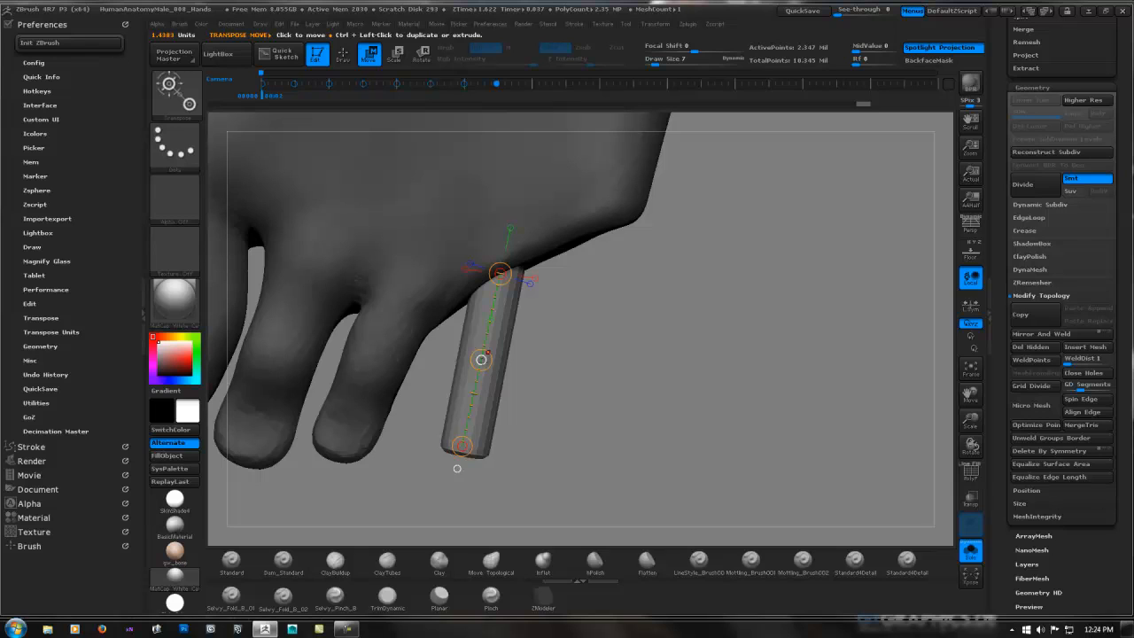
{"action": "left_click_drag", "start_coordinate": [480, 359], "coordinate": [572, 318], "text": "ctrl"}
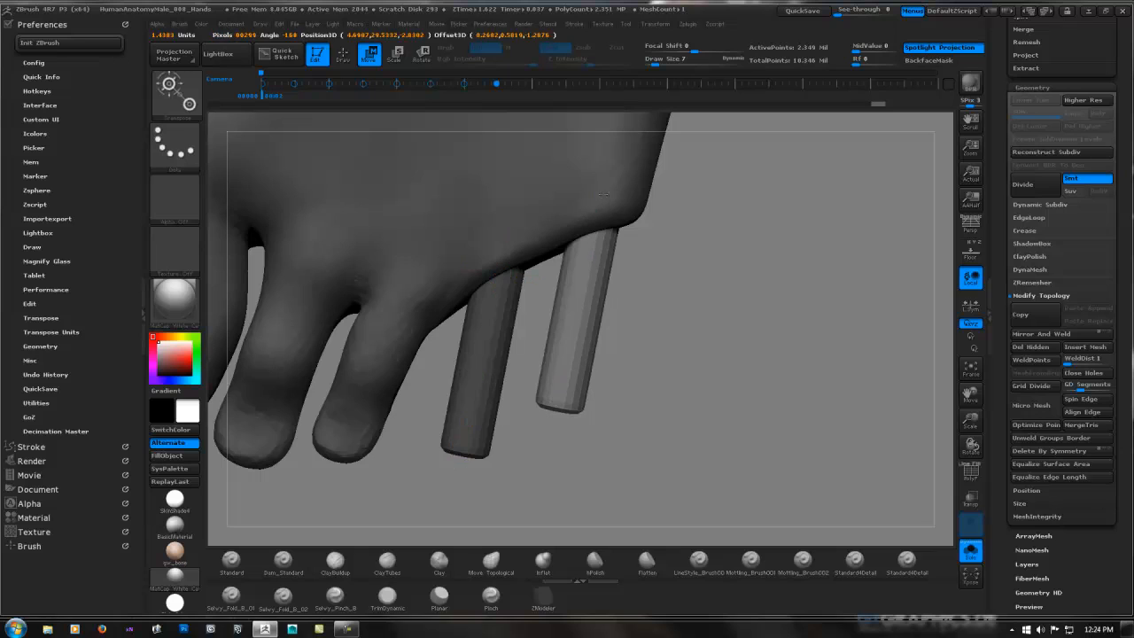
Rotate the duplicated little-toe tube slightly outward about its upper end, and return to Draw mode.
{"action": "mouse_move", "coordinate": [603, 196]}
{"action": "left_mouse_down"}
{"action": "mouse_move", "coordinate": [562, 393]}
{"action": "mouse_move", "coordinate": [586, 391]}
{"action": "left_mouse_up"}
{"action": "key", "text": "r"}
{"action": "key", "text": "q"}
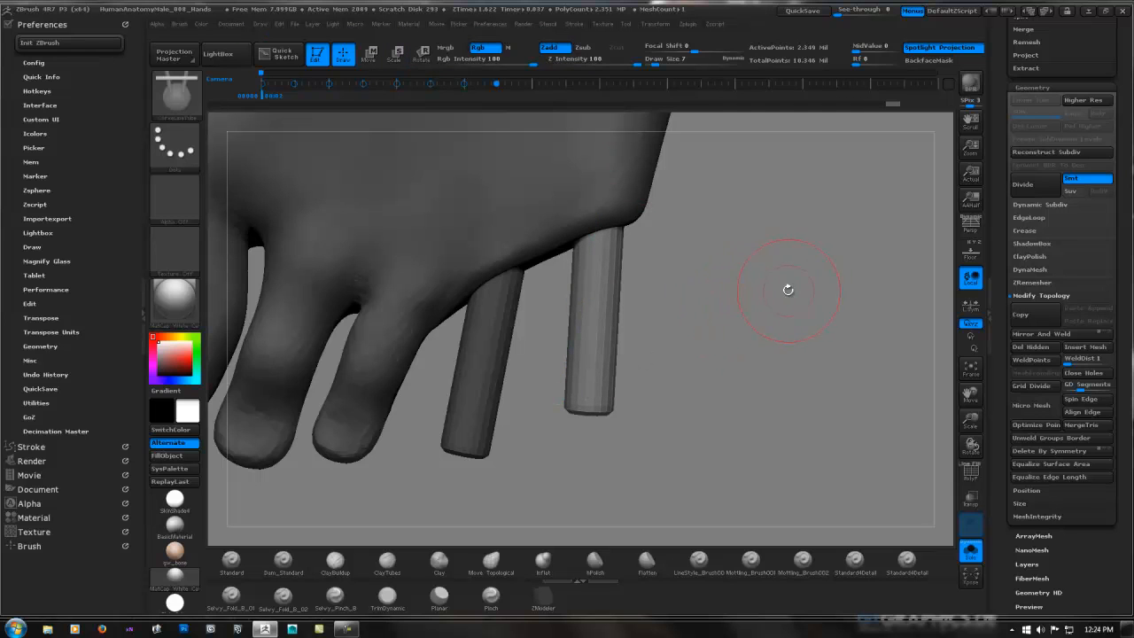
Check both tubes against the other toes and clear the mask from the foot.
{"action": "mouse_move", "coordinate": [784, 290]}
{"action": "left_mouse_down"}
{"action": "mouse_move", "coordinate": [667, 275]}
{"action": "mouse_move", "coordinate": [734, 266]}
{"action": "mouse_move", "coordinate": [679, 278]}
{"action": "mouse_move", "coordinate": [733, 288]}
{"action": "mouse_move", "coordinate": [733, 357]}
{"action": "mouse_move", "coordinate": [730, 346]}
{"action": "left_mouse_up"}
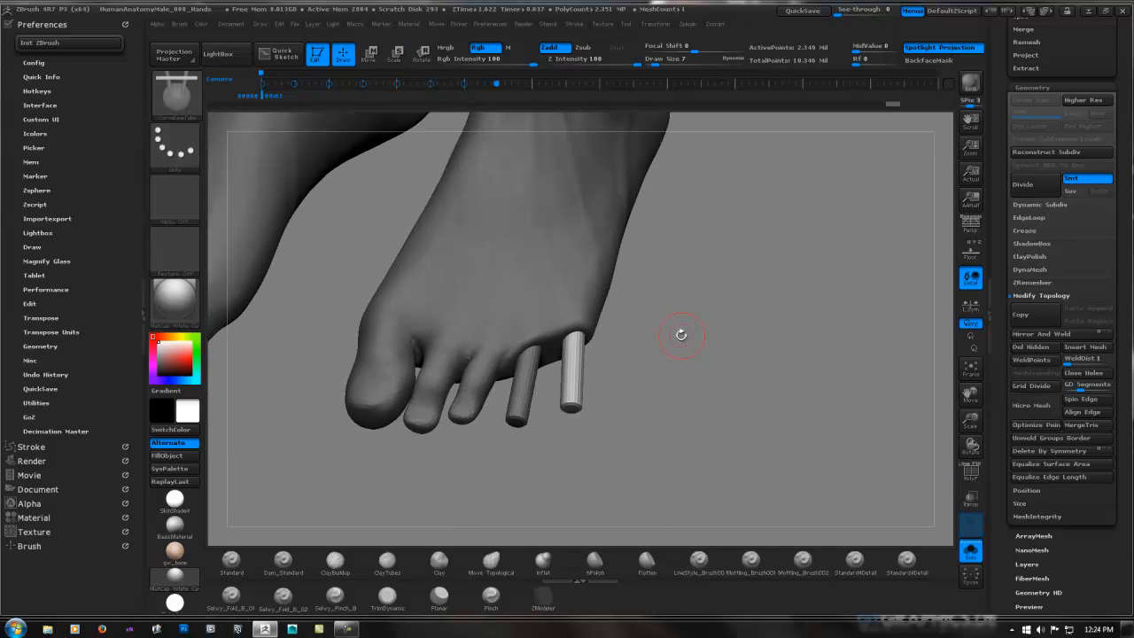
{"action": "right_click_drag", "start_coordinate": [681, 332], "coordinate": [749, 285], "text": "ctrl"}
{"action": "left_click_drag", "start_coordinate": [783, 280], "coordinate": [771, 302]}
{"action": "left_click_drag", "start_coordinate": [775, 258], "coordinate": [708, 285], "text": "ctrl"}
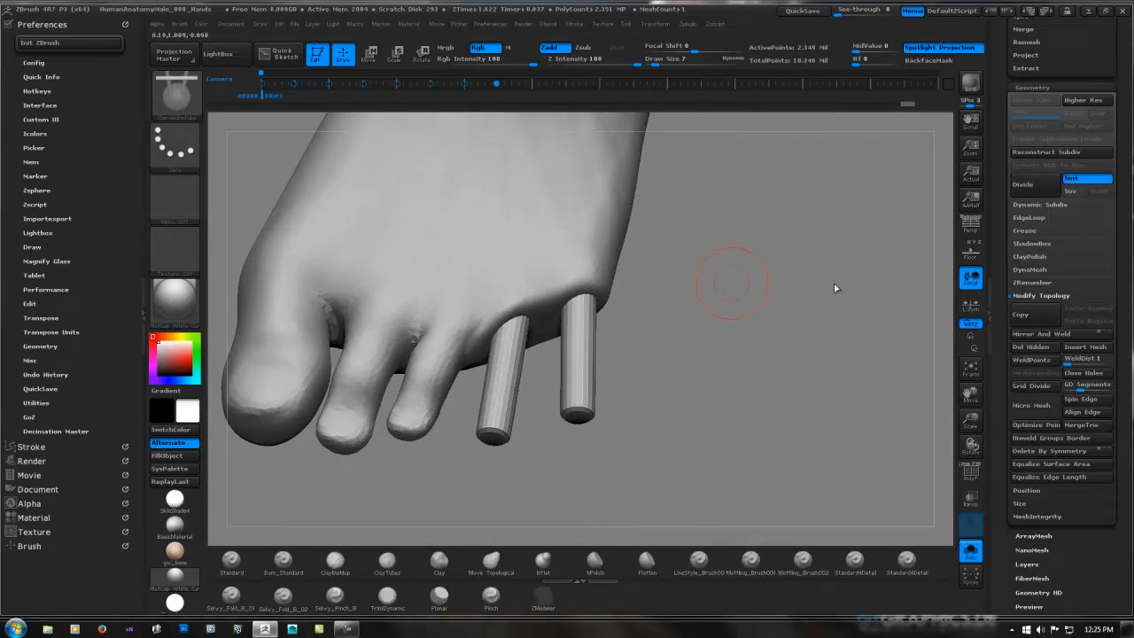
Show the polyframe and examine how both tubes meet the foot's cut surface.
{"action": "scroll", "coordinate": [1127, 303], "scroll_direction": "down", "scroll_amount": 2}
{"action": "scroll", "coordinate": [1127, 303], "scroll_direction": "down", "scroll_amount": 5}
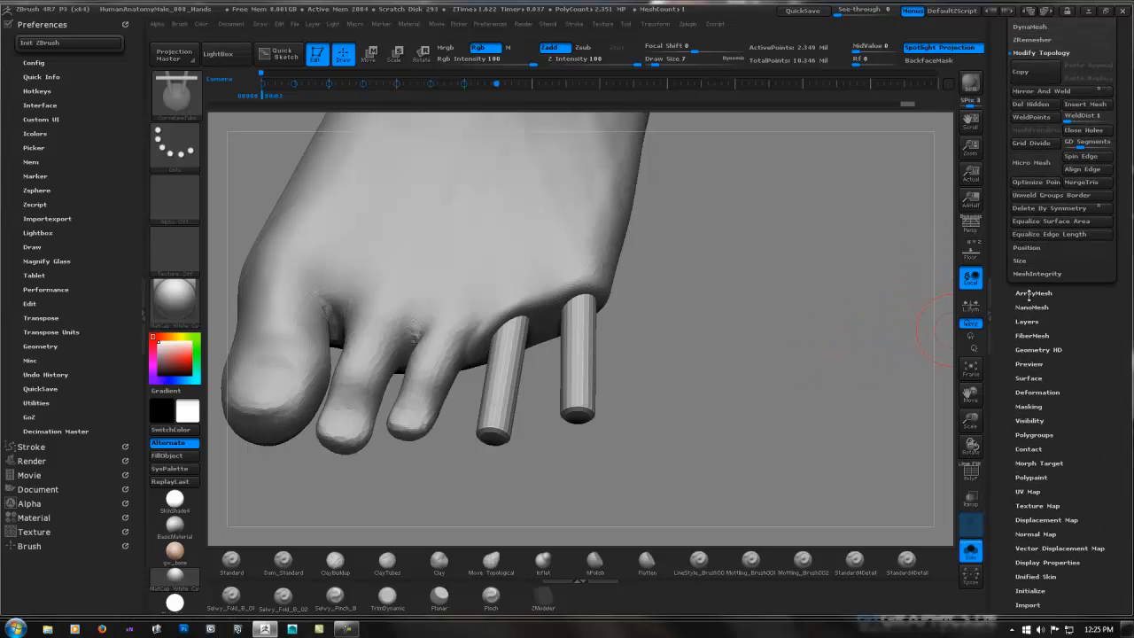
{"action": "key", "text": "shift+f"}
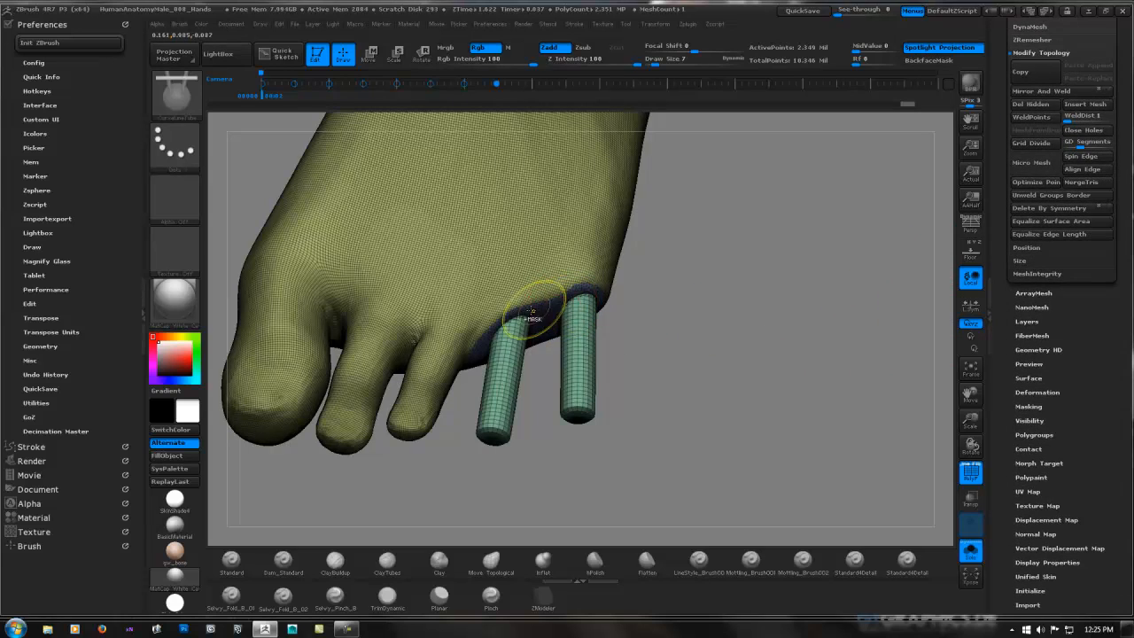
{"action": "mouse_move", "coordinate": [531, 310]}
{"action": "right_mouse_down", "text": "ctrl"}
{"action": "mouse_move", "coordinate": [535, 377]}
{"action": "mouse_move", "coordinate": [626, 306]}
{"action": "right_mouse_up", "text": "ctrl"}
{"action": "right_click_drag", "start_coordinate": [747, 271], "coordinate": [747, 238], "text": "ctrl"}
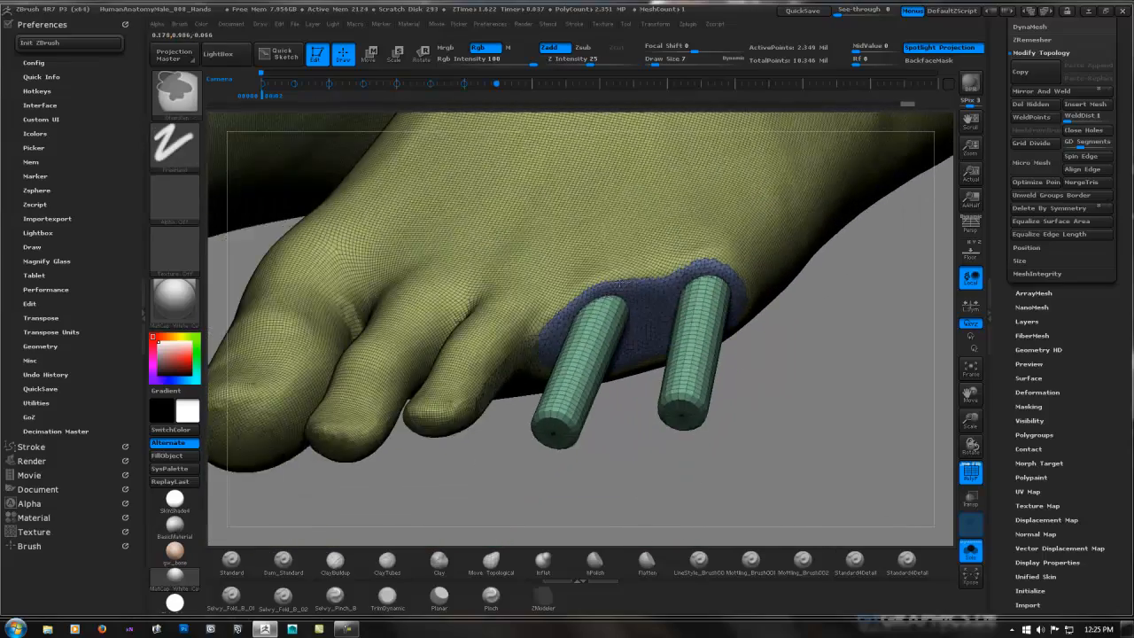
{"action": "mouse_move", "coordinate": [619, 284]}
{"action": "right_mouse_down", "text": "ctrl"}
{"action": "mouse_move", "coordinate": [633, 252]}
{"action": "mouse_move", "coordinate": [707, 328]}
{"action": "right_mouse_up", "text": "ctrl"}
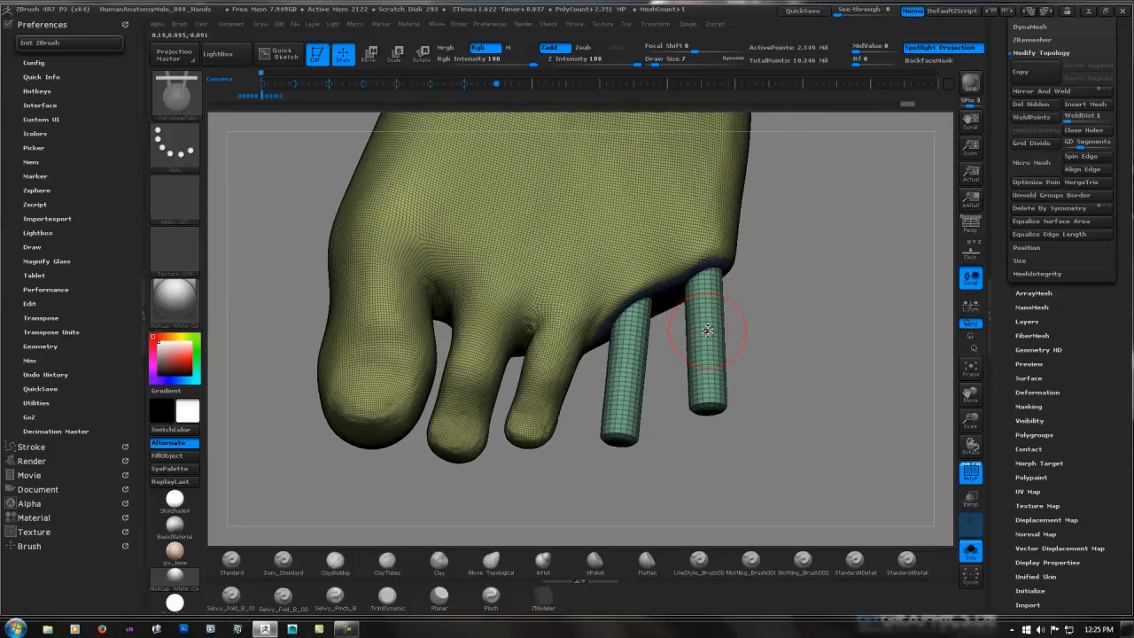
Switch to the ClayTubes brush at draw size 5 and set its Z Intensity to 10.
{"action": "key", "text": "space"}
{"action": "mouse_move", "coordinate": [709, 266]}
{"action": "left_mouse_down"}
{"action": "mouse_move", "coordinate": [734, 272]}
{"action": "mouse_move", "coordinate": [809, 248]}
{"action": "left_mouse_up"}
{"action": "left_click", "coordinate": [387, 560]}
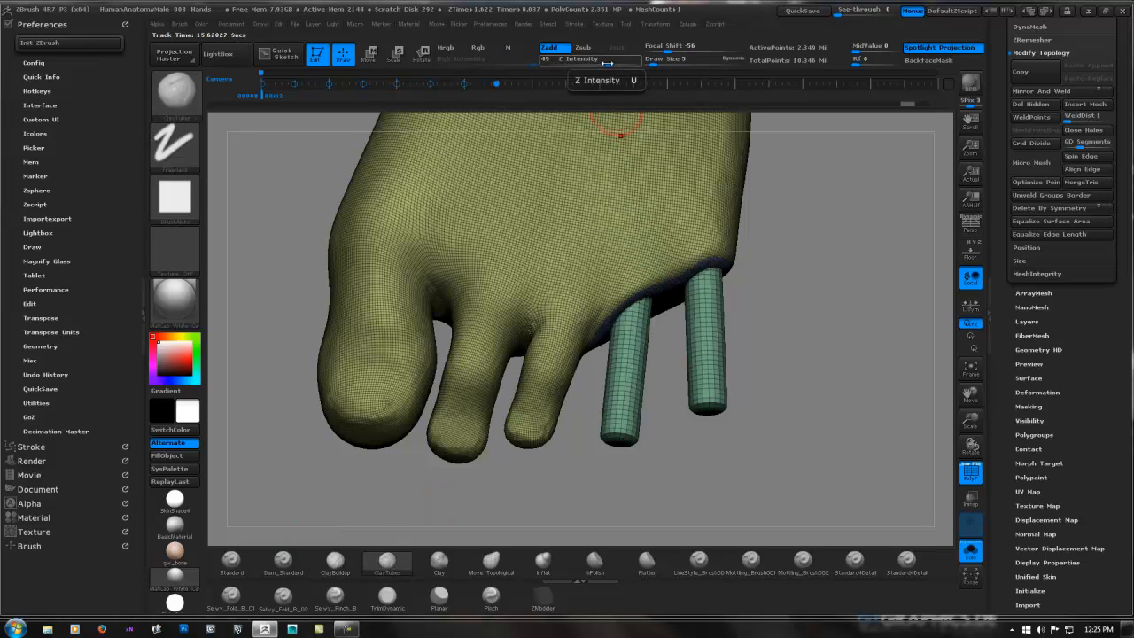
{"action": "left_click", "coordinate": [576, 63]}
{"action": "type", "text": "10"}
{"action": "key", "text": "Return"}
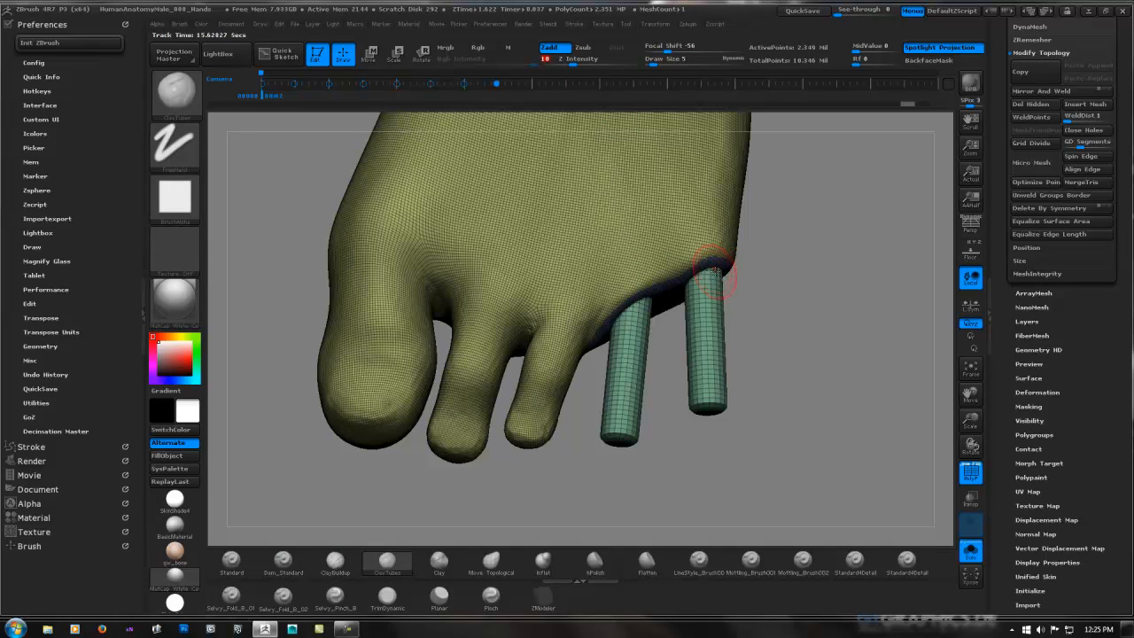
Try a ClayTubes stroke where the little-toe tube meets the foot, and undo it while keeping the mask cleared.
{"action": "mouse_move", "coordinate": [719, 266]}
{"action": "left_mouse_down"}
{"action": "mouse_move", "coordinate": [704, 266]}
{"action": "mouse_move", "coordinate": [708, 285]}
{"action": "mouse_move", "coordinate": [706, 276]}
{"action": "mouse_move", "coordinate": [749, 276]}
{"action": "mouse_move", "coordinate": [737, 273]}
{"action": "left_mouse_up"}
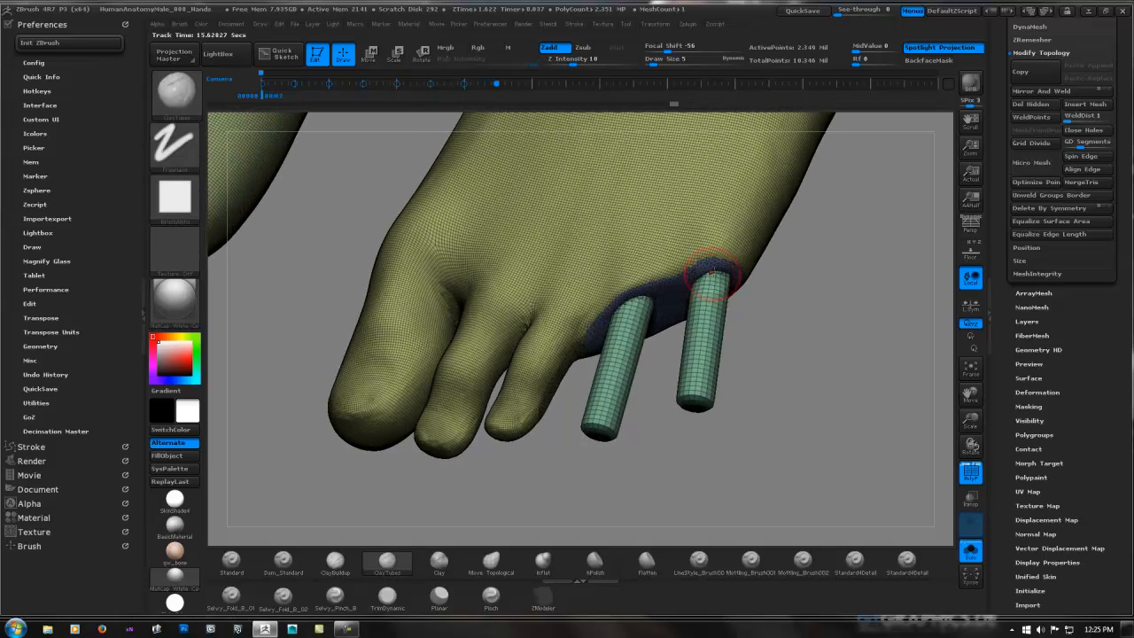
{"action": "key", "text": "ctrl+z"}
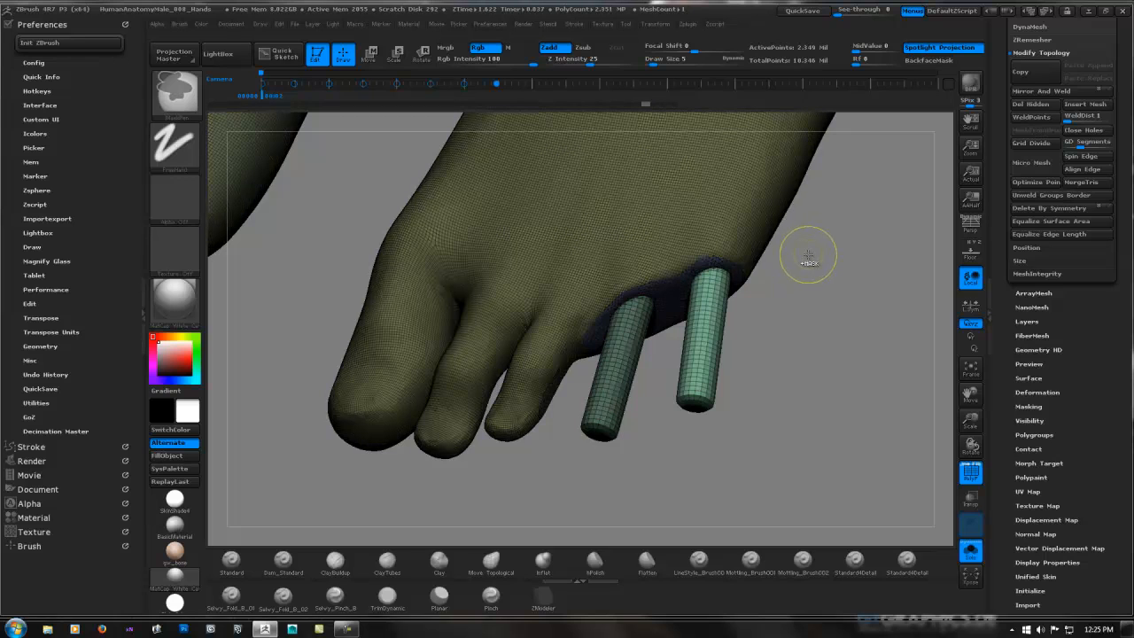
{"action": "key", "text": "ctrl+shift"}
{"action": "key", "text": "ctrl+shift+z"}
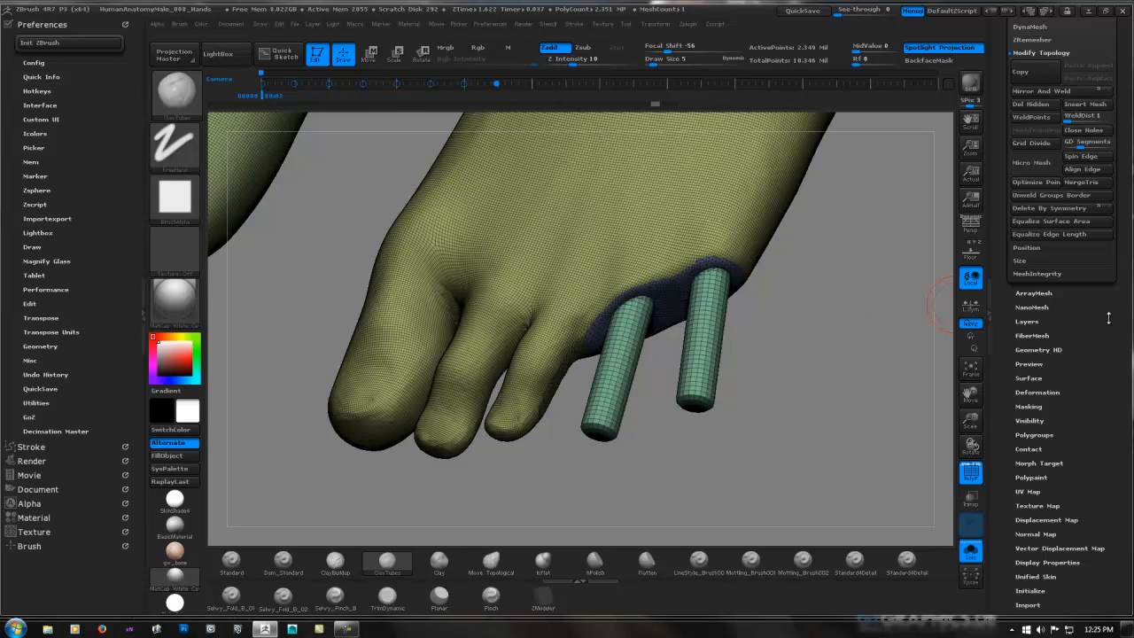
Quick-save the project and fuse the toe tubes into the foot with DynaMesh at resolution 2048.
{"action": "mouse_move", "coordinate": [1118, 319]}
{"action": "left_mouse_down"}
{"action": "mouse_move", "coordinate": [1117, 305]}
{"action": "mouse_move", "coordinate": [1078, 304]}
{"action": "left_mouse_up"}
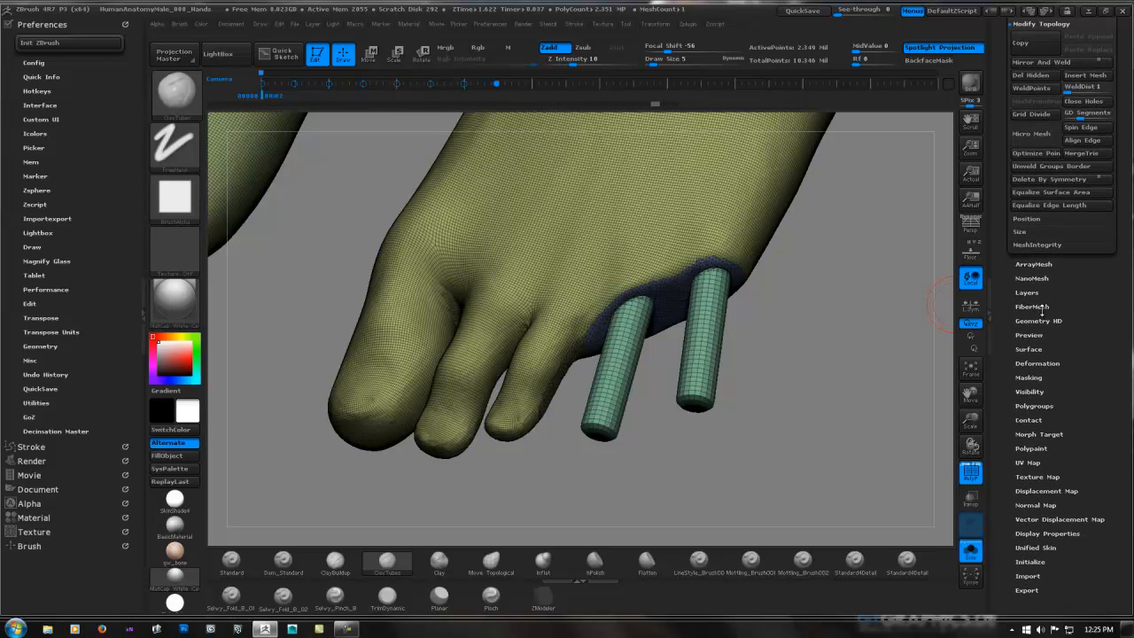
{"action": "key", "text": "shift"}
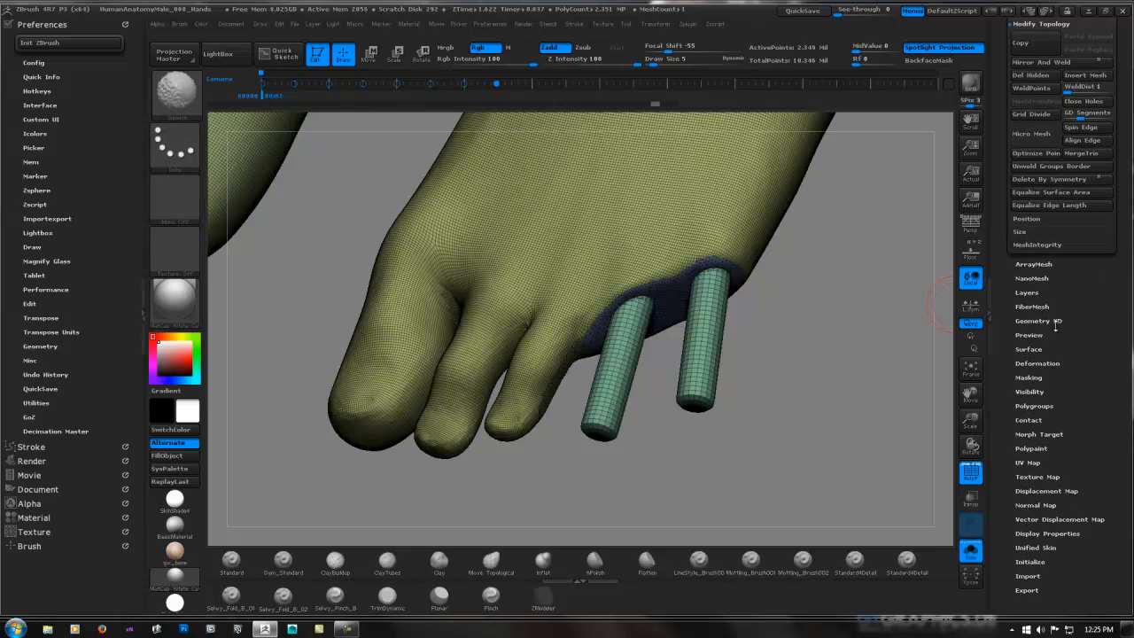
{"action": "left_click_drag", "start_coordinate": [1116, 168], "coordinate": [1107, 279]}
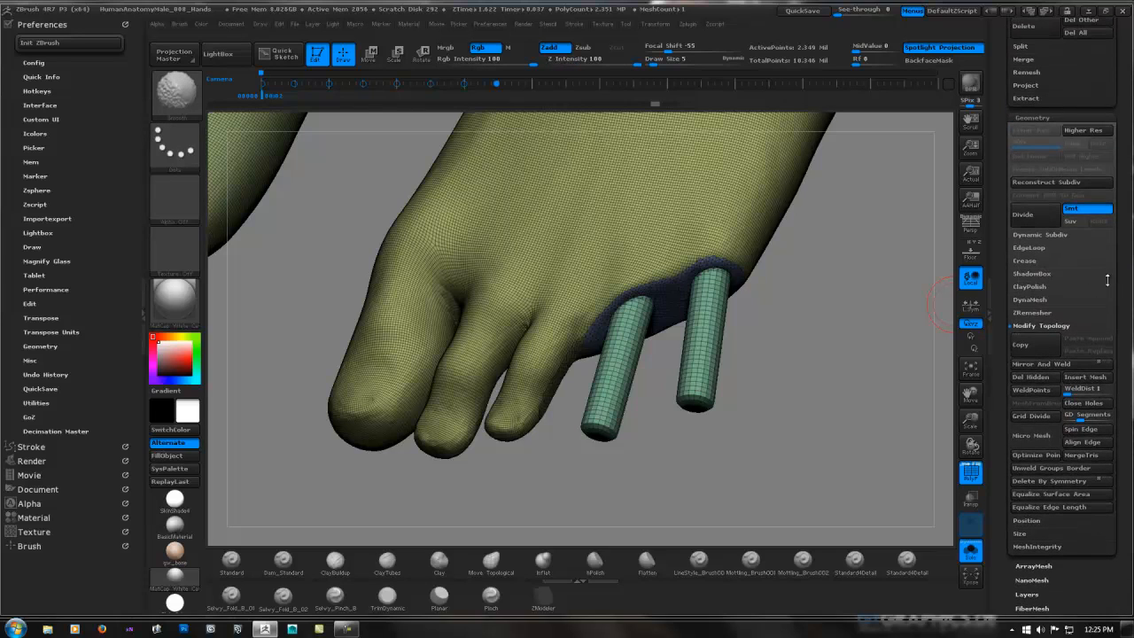
{"action": "left_click", "coordinate": [1033, 325]}
{"action": "left_click", "coordinate": [1029, 299], "text": "shift"}
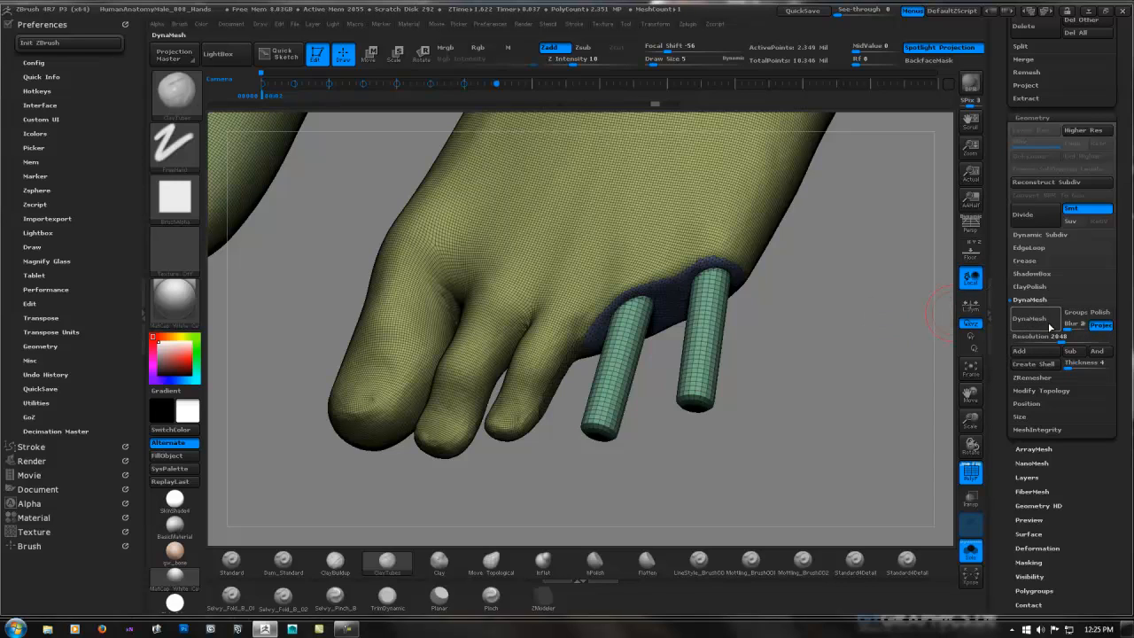
{"action": "left_click", "coordinate": [806, 11]}
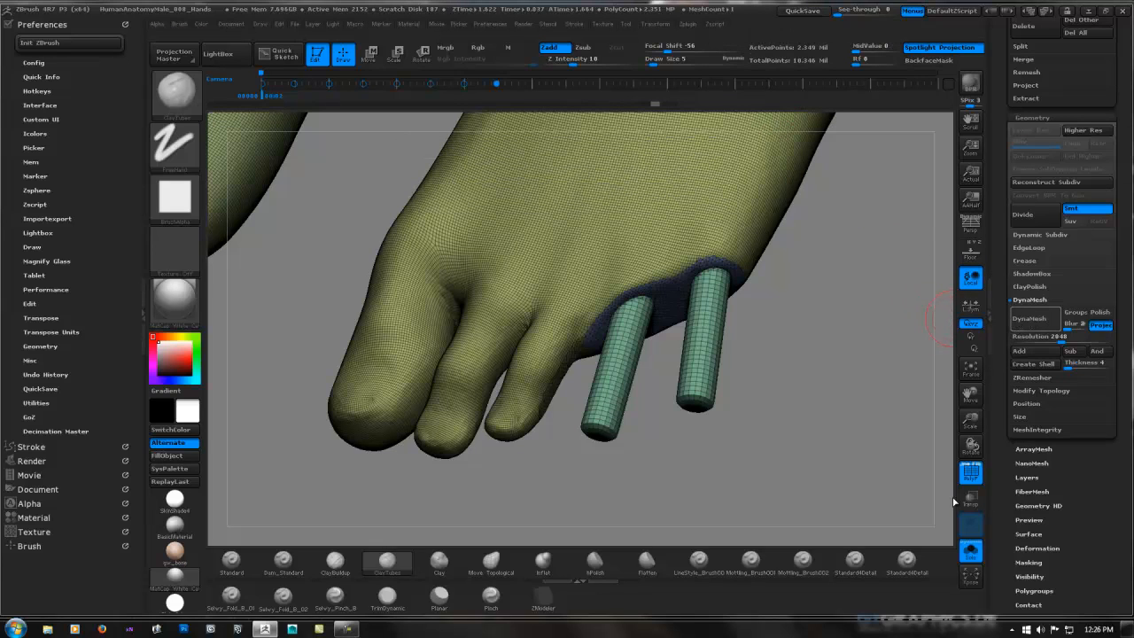
{"action": "left_click_drag", "start_coordinate": [953, 498], "coordinate": [1060, 567], "text": "ctrl"}
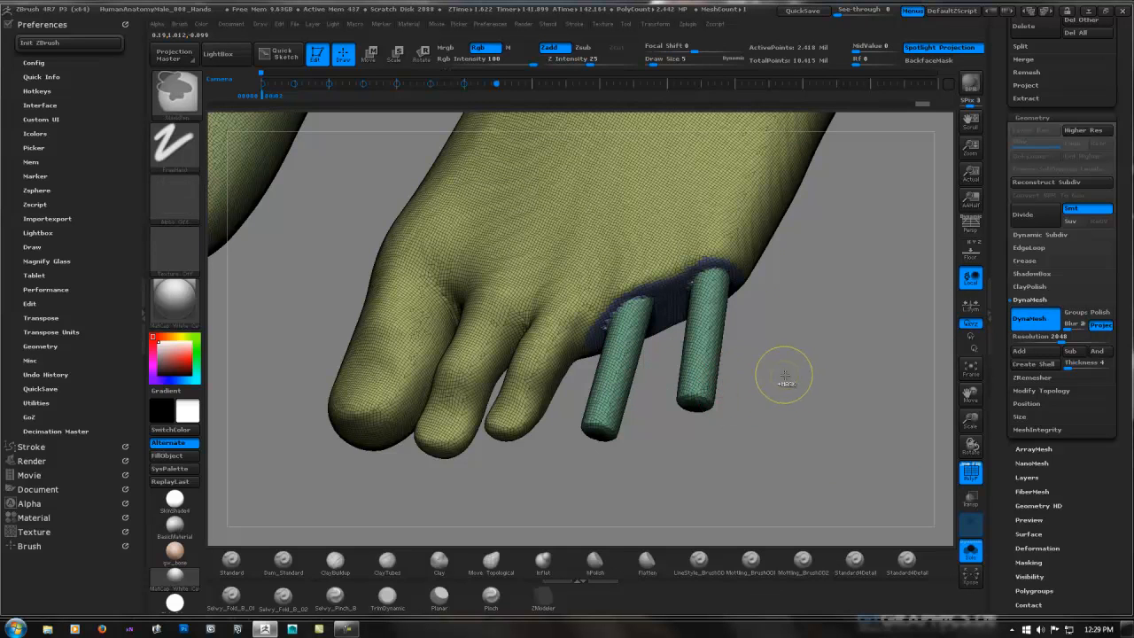
Hide the polyframe and examine the remeshed figure's surface on the face, chest, torso and thighs.
{"action": "mouse_move", "coordinate": [688, 362]}
{"action": "right_mouse_down", "text": "ctrl"}
{"action": "mouse_move", "coordinate": [559, 337]}
{"action": "mouse_move", "coordinate": [608, 331]}
{"action": "mouse_move", "coordinate": [580, 381]}
{"action": "mouse_move", "coordinate": [611, 363]}
{"action": "mouse_move", "coordinate": [757, 334]}
{"action": "mouse_move", "coordinate": [513, 326]}
{"action": "right_mouse_up", "text": "ctrl"}
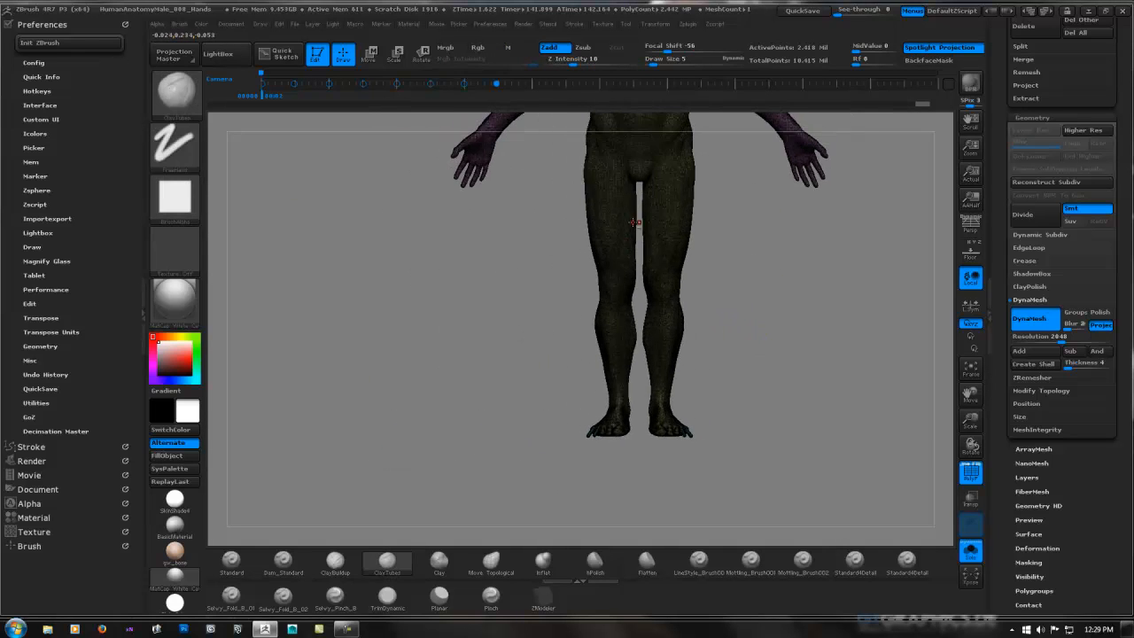
{"action": "right_click_drag", "start_coordinate": [635, 227], "coordinate": [520, 432], "text": "alt"}
{"action": "key", "text": "shift+f"}
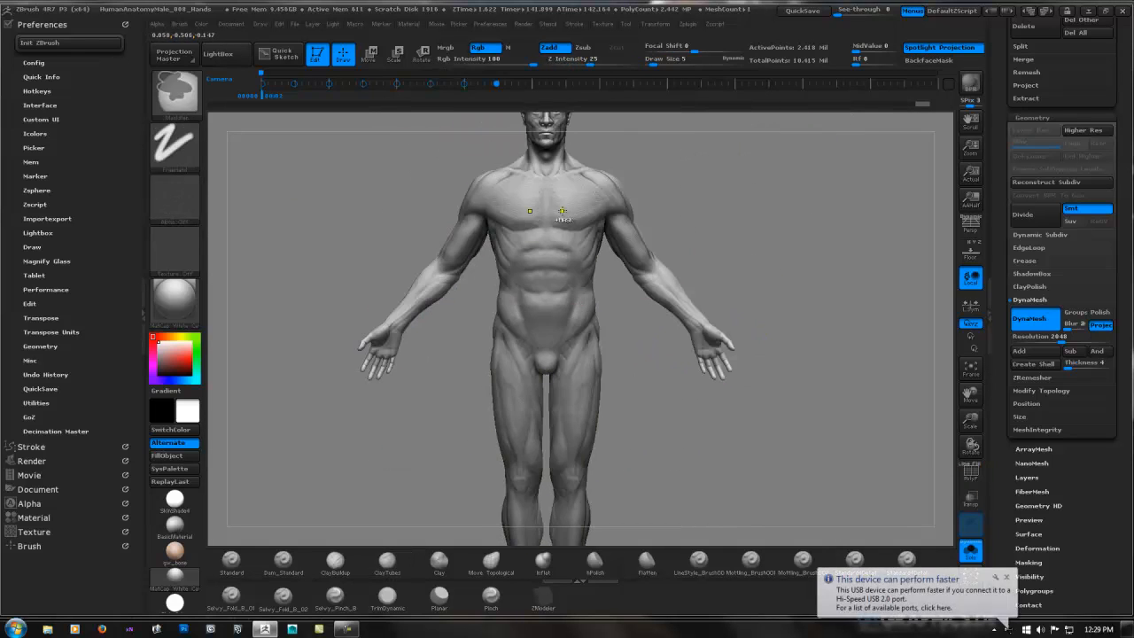
{"action": "right_click_drag", "start_coordinate": [564, 253], "coordinate": [664, 203], "text": "ctrl"}
{"action": "right_click_drag", "start_coordinate": [569, 207], "coordinate": [554, 341], "text": "alt"}
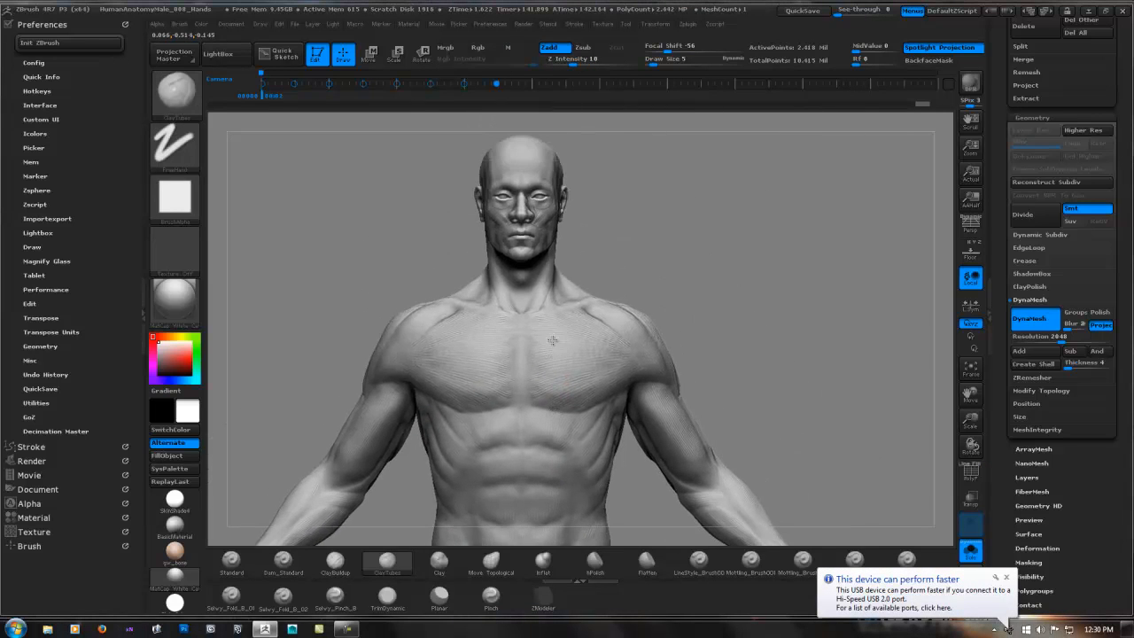
{"action": "right_click_drag", "start_coordinate": [549, 256], "coordinate": [692, 224], "text": "ctrl"}
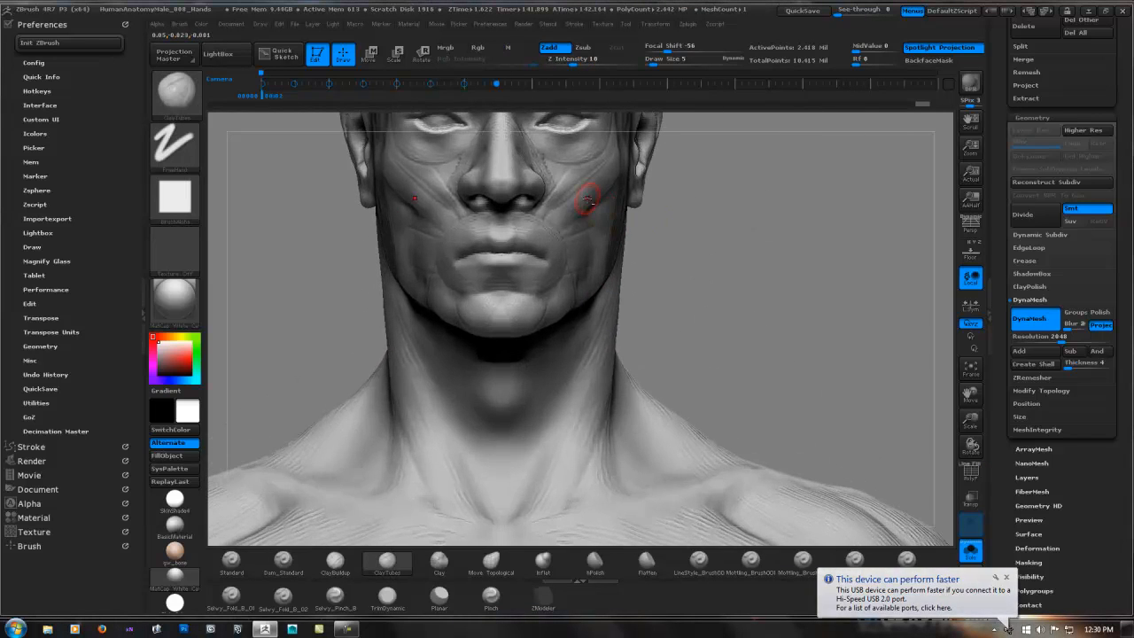
{"action": "right_click_drag", "start_coordinate": [603, 170], "coordinate": [720, 277], "text": "alt"}
{"action": "mouse_move", "coordinate": [899, 289]}
{"action": "right_mouse_down"}
{"action": "mouse_move", "coordinate": [874, 318]}
{"action": "mouse_move", "coordinate": [744, 285]}
{"action": "mouse_move", "coordinate": [663, 245]}
{"action": "mouse_move", "coordinate": [659, 271]}
{"action": "right_mouse_up"}
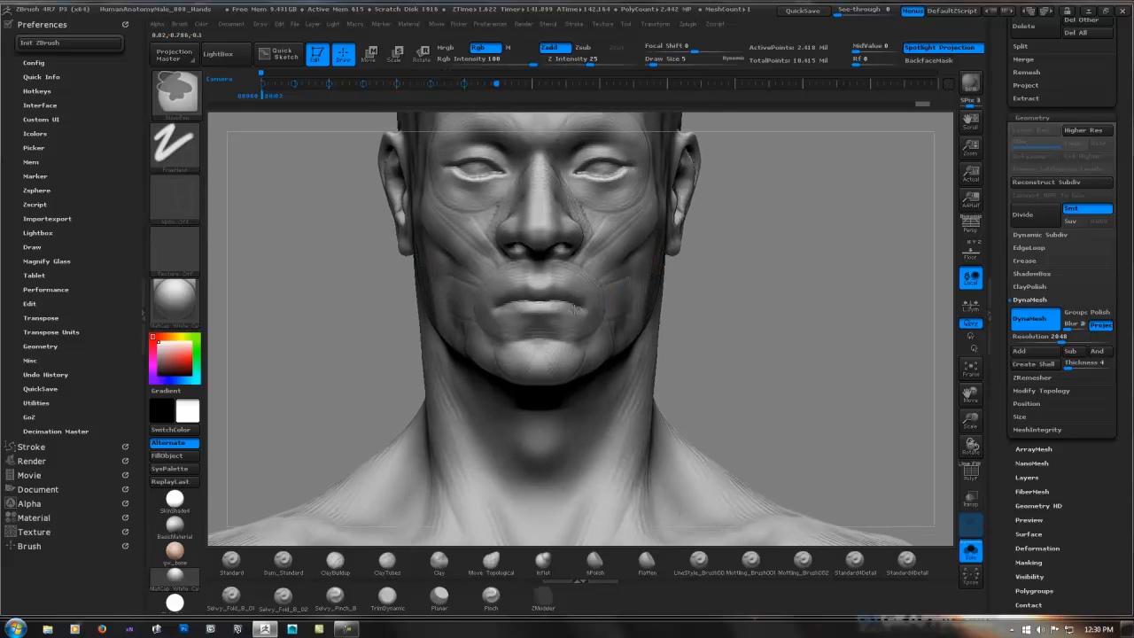
{"action": "mouse_move", "coordinate": [596, 299]}
{"action": "right_mouse_down", "text": "ctrl"}
{"action": "mouse_move", "coordinate": [677, 284]}
{"action": "mouse_move", "coordinate": [635, 292]}
{"action": "mouse_move", "coordinate": [540, 257]}
{"action": "right_mouse_up", "text": "ctrl"}
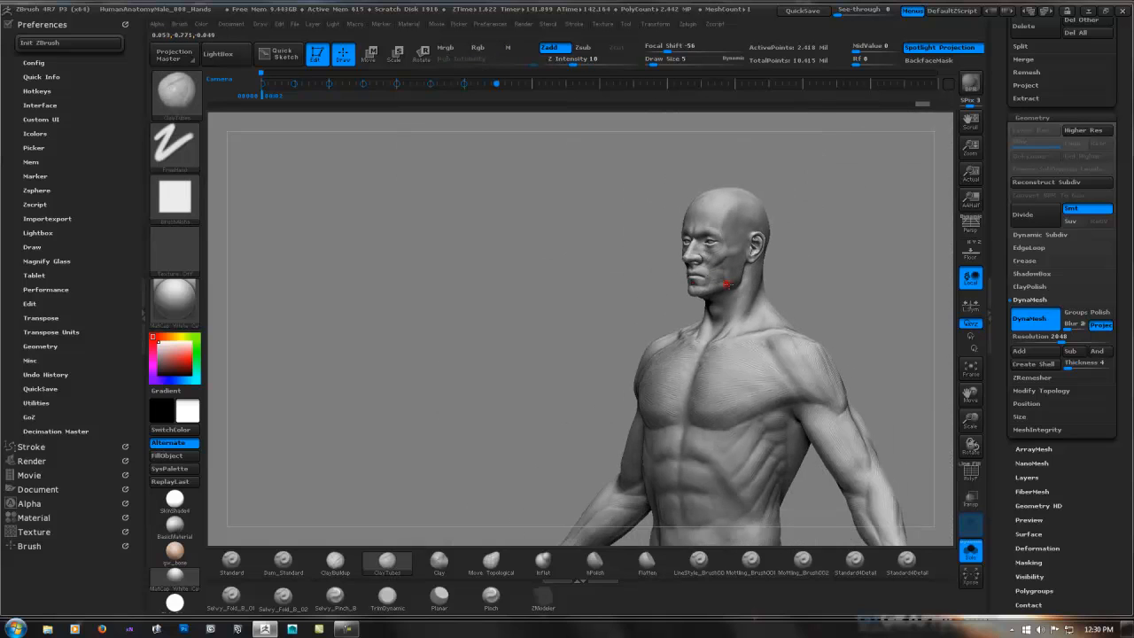
{"action": "right_click_drag", "start_coordinate": [721, 280], "coordinate": [581, 186], "text": "alt"}
{"action": "right_click_drag", "start_coordinate": [611, 423], "coordinate": [599, 330], "text": "alt"}
{"action": "right_click_drag", "start_coordinate": [599, 330], "coordinate": [590, 326]}
{"action": "right_click_drag", "start_coordinate": [590, 397], "coordinate": [585, 325], "text": "alt"}
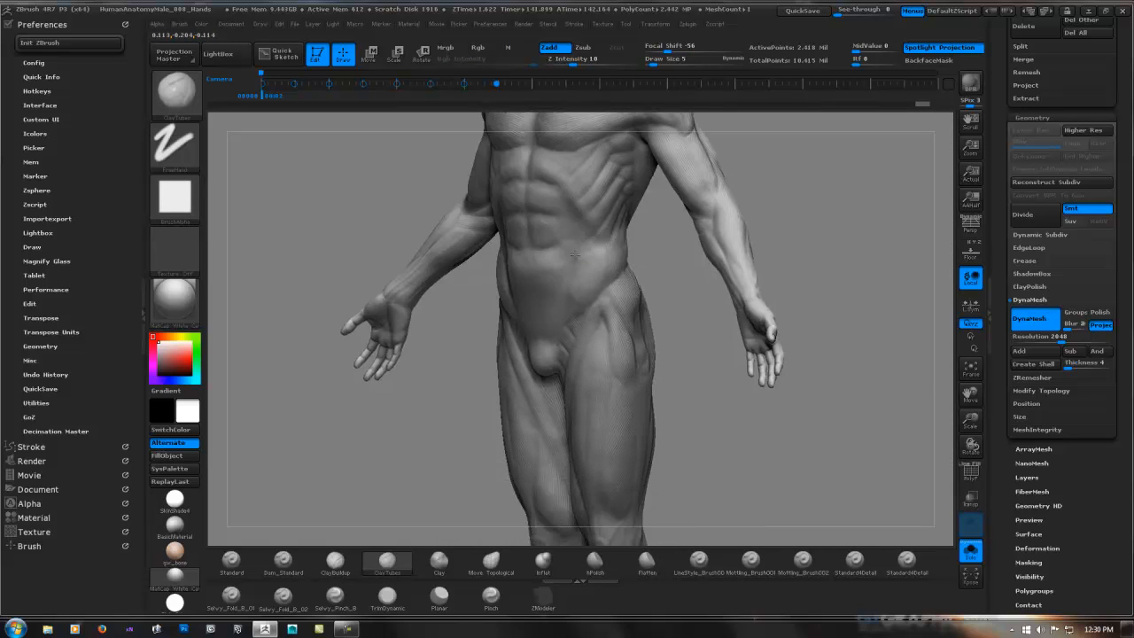
Examine the remeshed figure's surface on the abdomen, legs, feet and face.
{"action": "right_click_drag", "start_coordinate": [580, 483], "coordinate": [557, 339], "text": "alt"}
{"action": "right_click_drag", "start_coordinate": [568, 386], "coordinate": [559, 306], "text": "alt"}
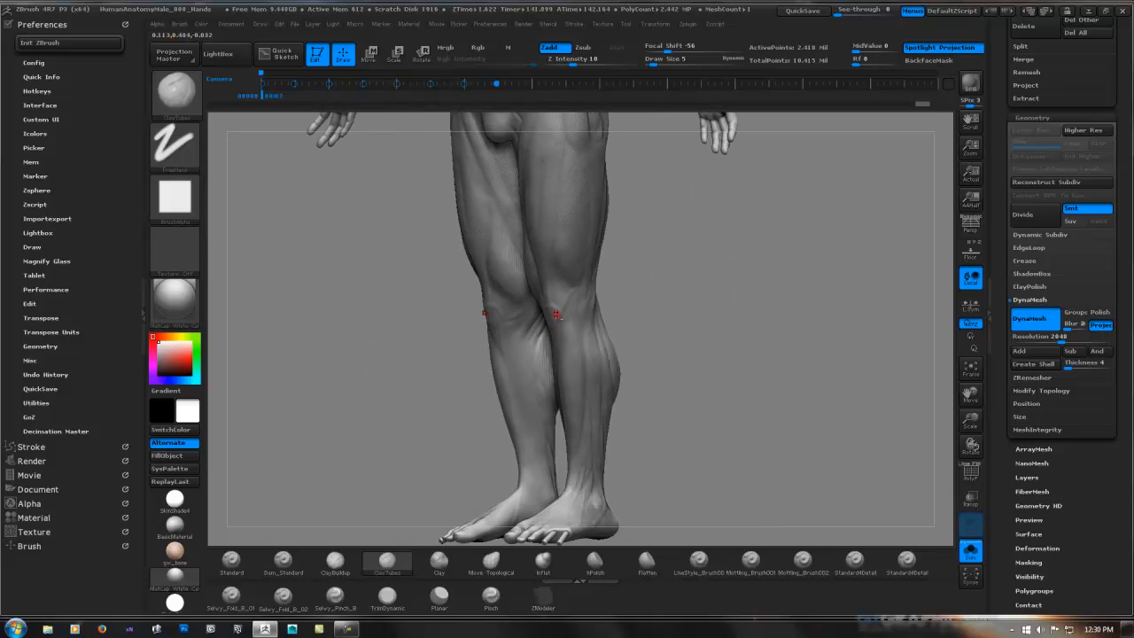
{"action": "right_click_drag", "start_coordinate": [550, 374], "coordinate": [537, 349], "text": "alt"}
{"action": "mouse_move", "coordinate": [586, 450]}
{"action": "right_mouse_down", "text": "alt"}
{"action": "mouse_move", "coordinate": [584, 333]}
{"action": "mouse_move", "coordinate": [556, 371]}
{"action": "mouse_move", "coordinate": [579, 285]}
{"action": "mouse_move", "coordinate": [574, 449]}
{"action": "right_mouse_up", "text": "alt"}
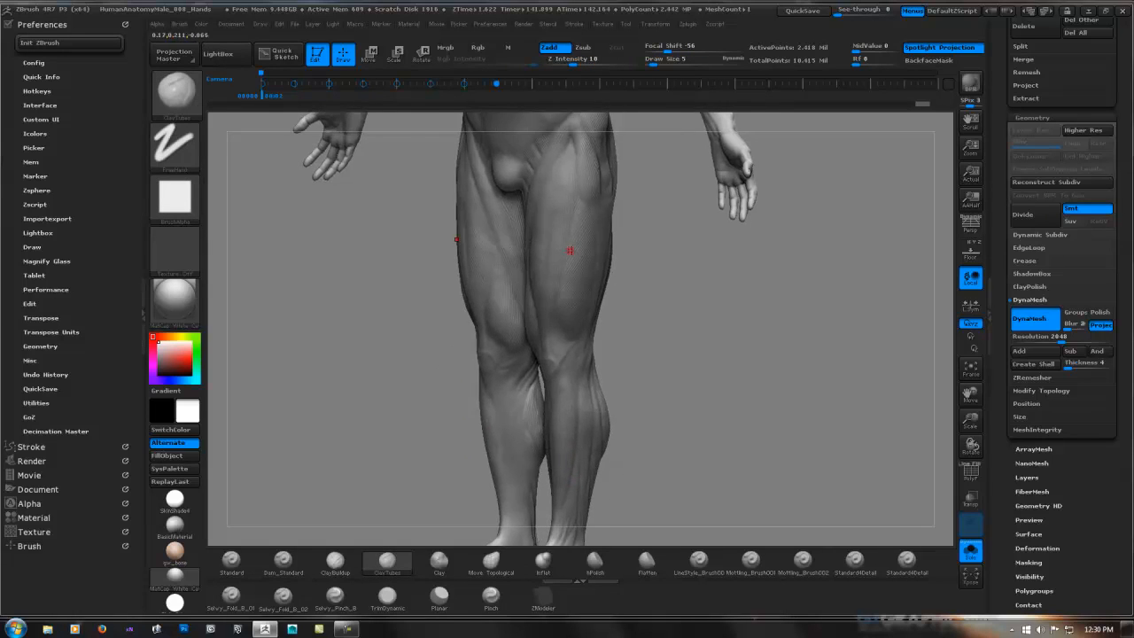
{"action": "right_click_drag", "start_coordinate": [570, 251], "coordinate": [560, 446], "text": "alt"}
{"action": "right_click_drag", "start_coordinate": [544, 278], "coordinate": [591, 540], "text": "alt"}
{"action": "right_click_drag", "start_coordinate": [666, 271], "coordinate": [739, 243], "text": "shift"}
{"action": "right_click_drag", "start_coordinate": [483, 241], "coordinate": [528, 325], "text": "alt"}
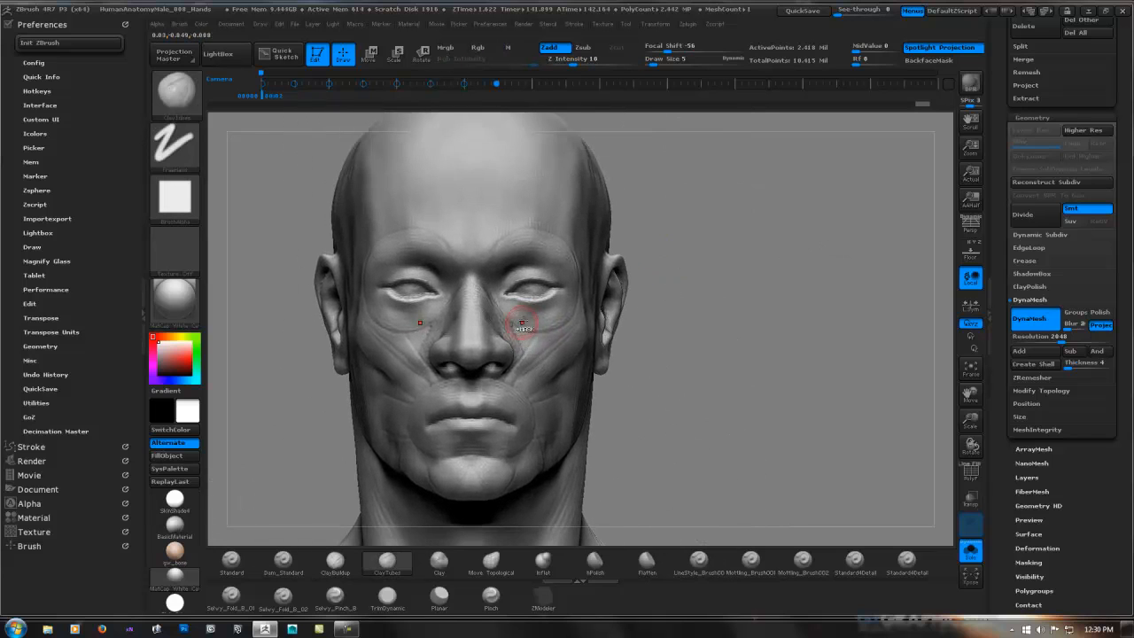
Undo the 2048 DynaMesh and fuse the toe tubes into the body again with DynaMesh at resolution 3064.
{"action": "key", "text": "ctrl+z"}
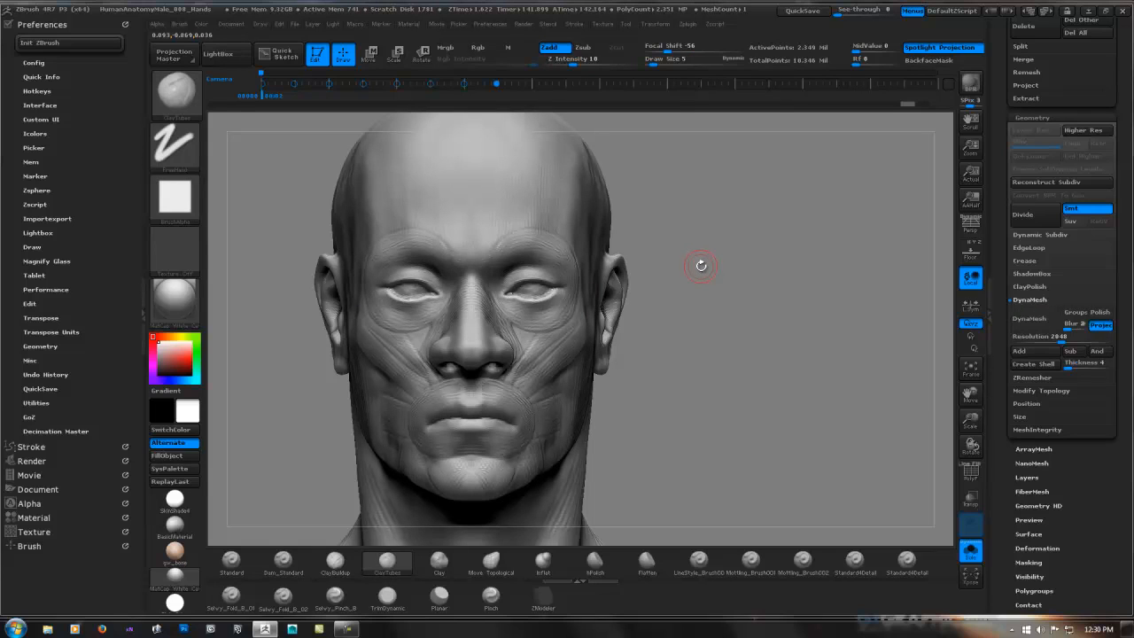
{"action": "key", "text": "ctrl+shift+z"}
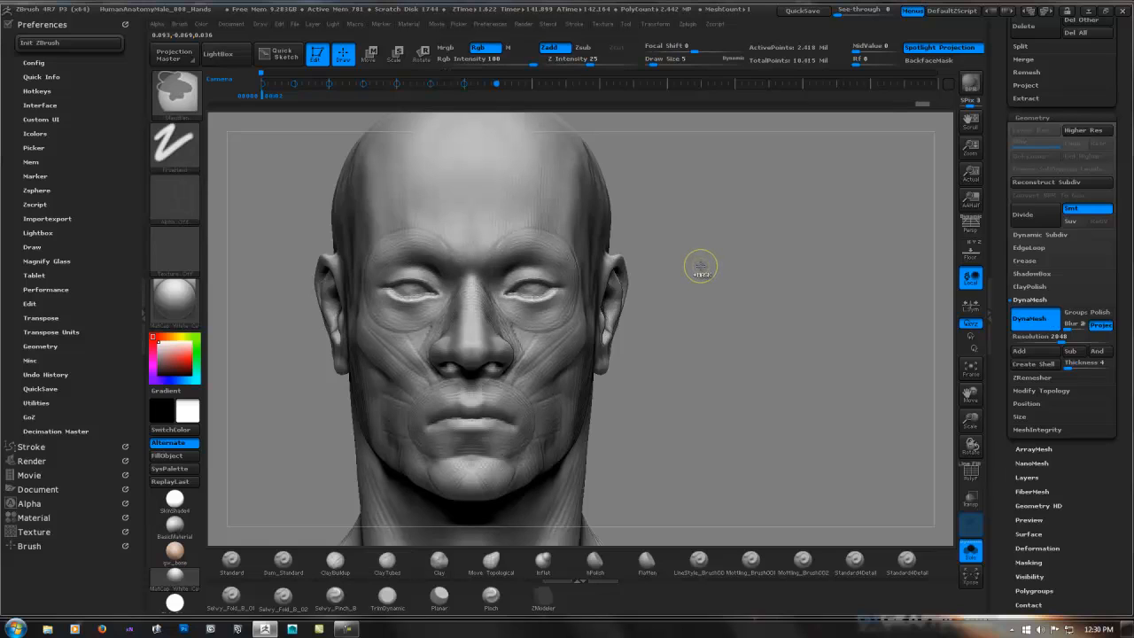
{"action": "key", "text": "ctrl+z"}
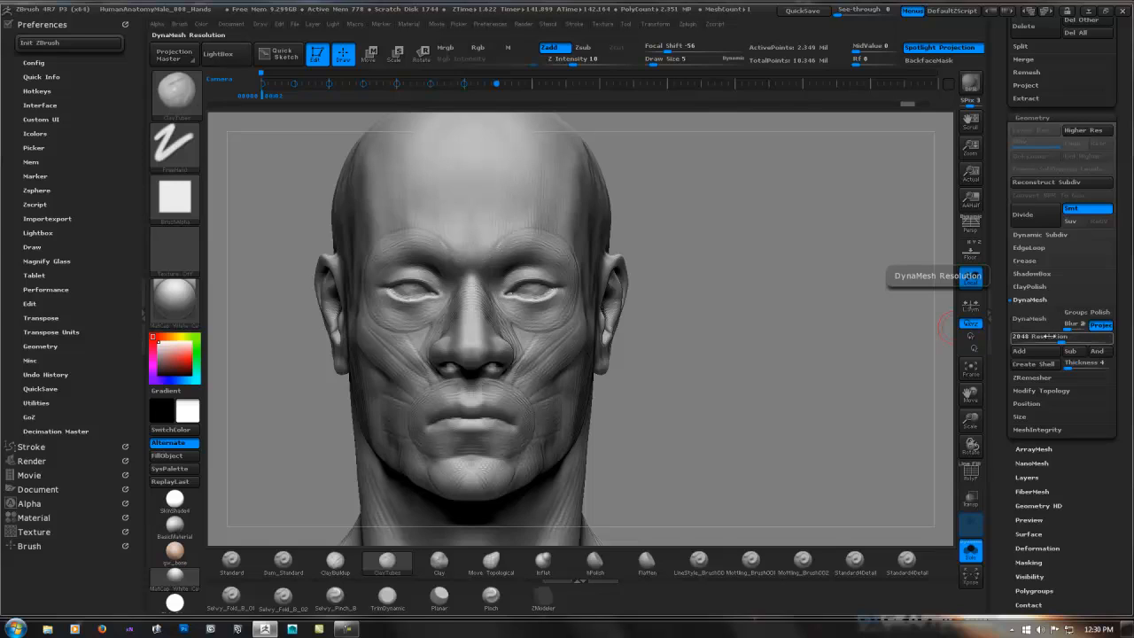
{"action": "left_click", "coordinate": [1062, 337]}
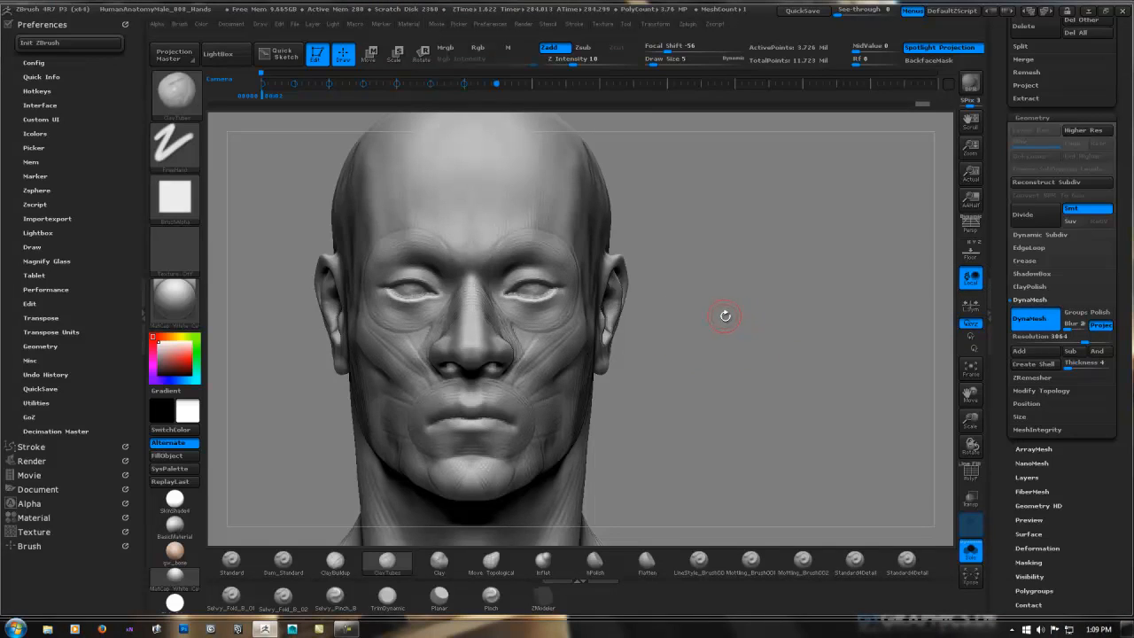
Compare the facial detail before and after the new DynaMesh by undoing and redoing it, keeping the remeshed version.
{"action": "key", "text": "shift"}
{"action": "key", "text": "shift"}
{"action": "key", "text": "ctrl"}
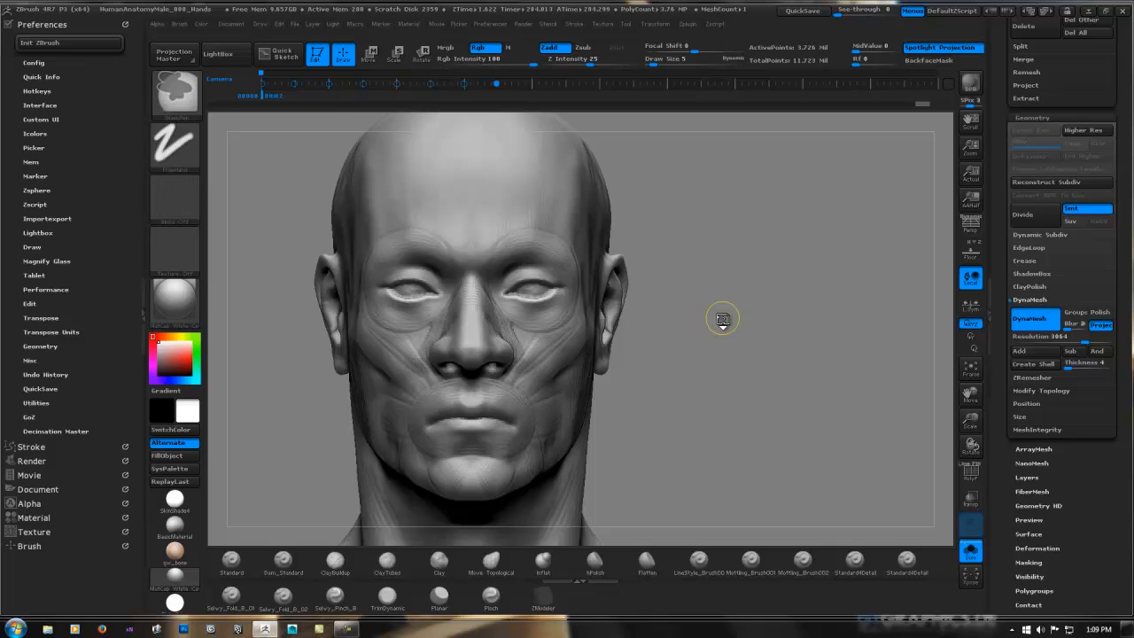
{"action": "key", "text": "ctrl+z"}
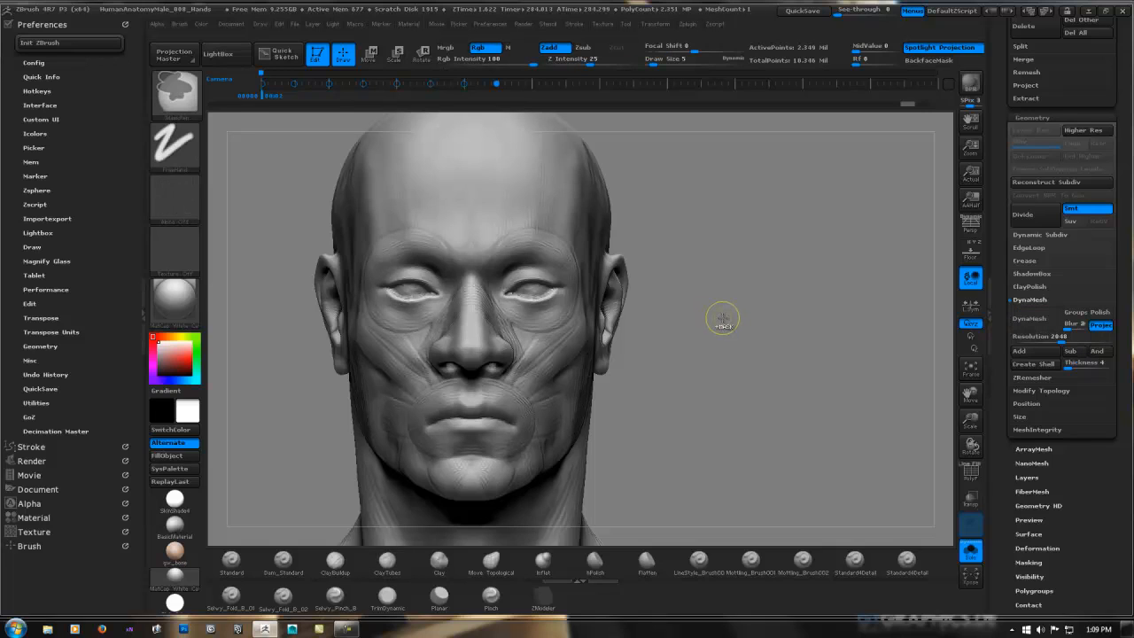
{"action": "key", "text": "ctrl+shift"}
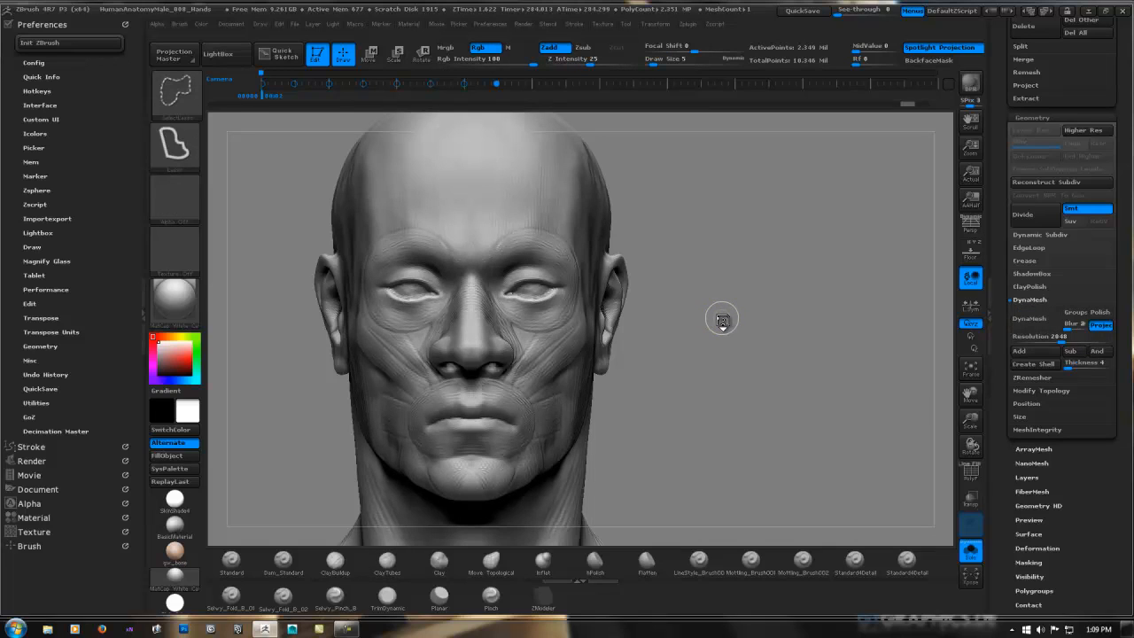
{"action": "key", "text": "ctrl+shift+z"}
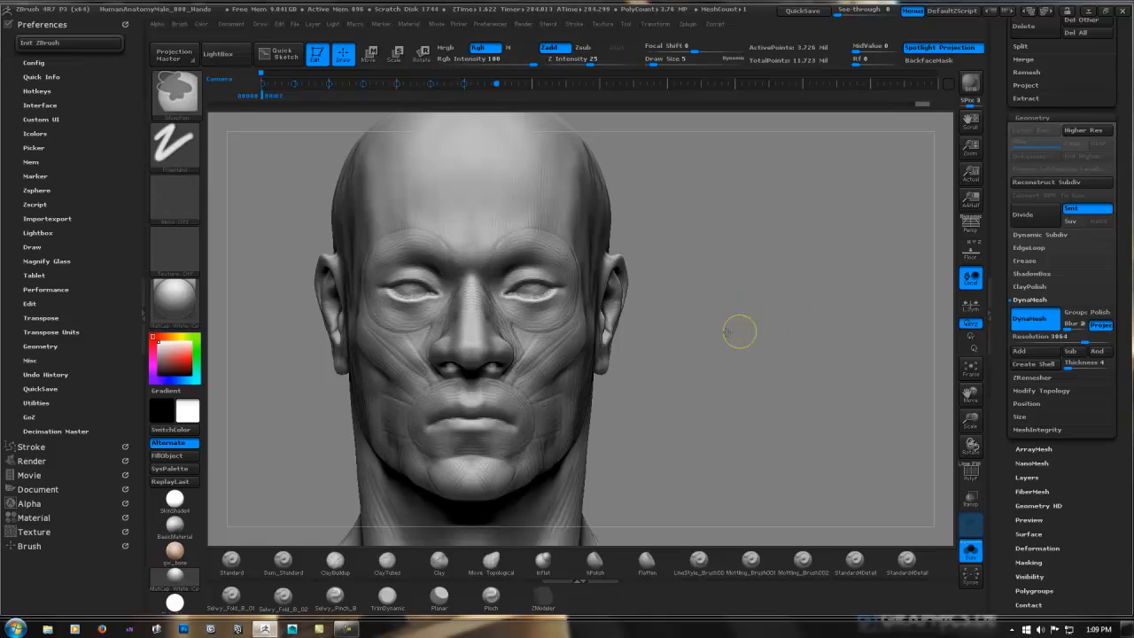
Show the polyframe on the foot and merge the whole visible mesh into a single polygroup.
{"action": "mouse_move", "coordinate": [738, 332]}
{"action": "right_mouse_down", "text": "ctrl"}
{"action": "mouse_move", "coordinate": [541, 329]}
{"action": "mouse_move", "coordinate": [575, 434]}
{"action": "right_mouse_up", "text": "ctrl"}
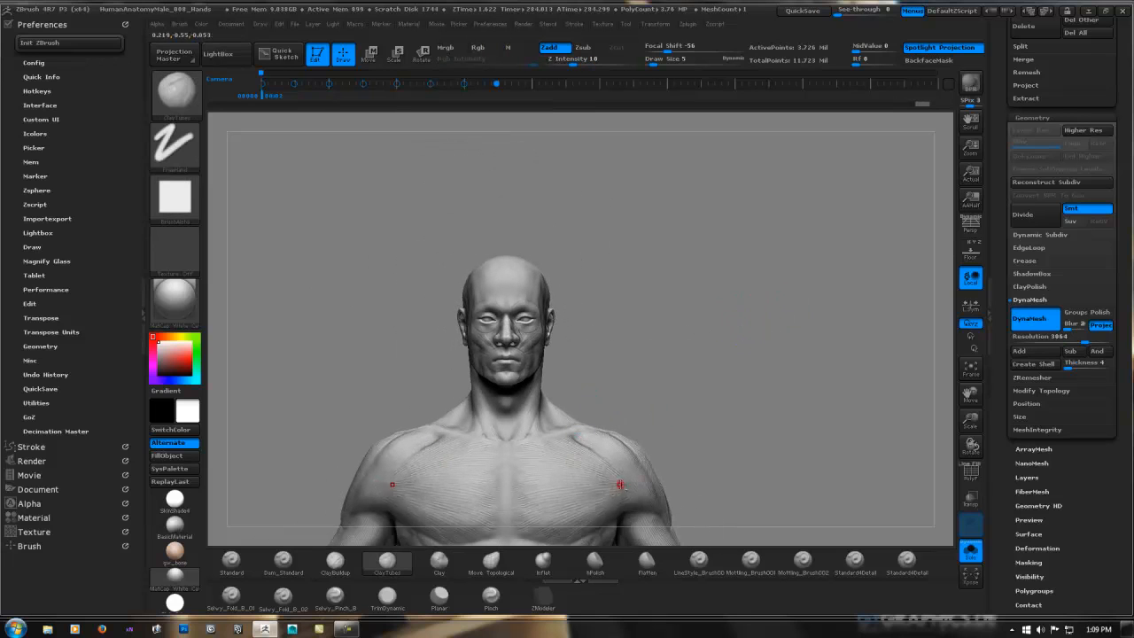
{"action": "right_click_drag", "start_coordinate": [575, 298], "coordinate": [597, 156], "text": "alt"}
{"action": "right_click_drag", "start_coordinate": [567, 479], "coordinate": [589, 324], "text": "alt"}
{"action": "right_click_drag", "start_coordinate": [597, 377], "coordinate": [610, 306], "text": "alt"}
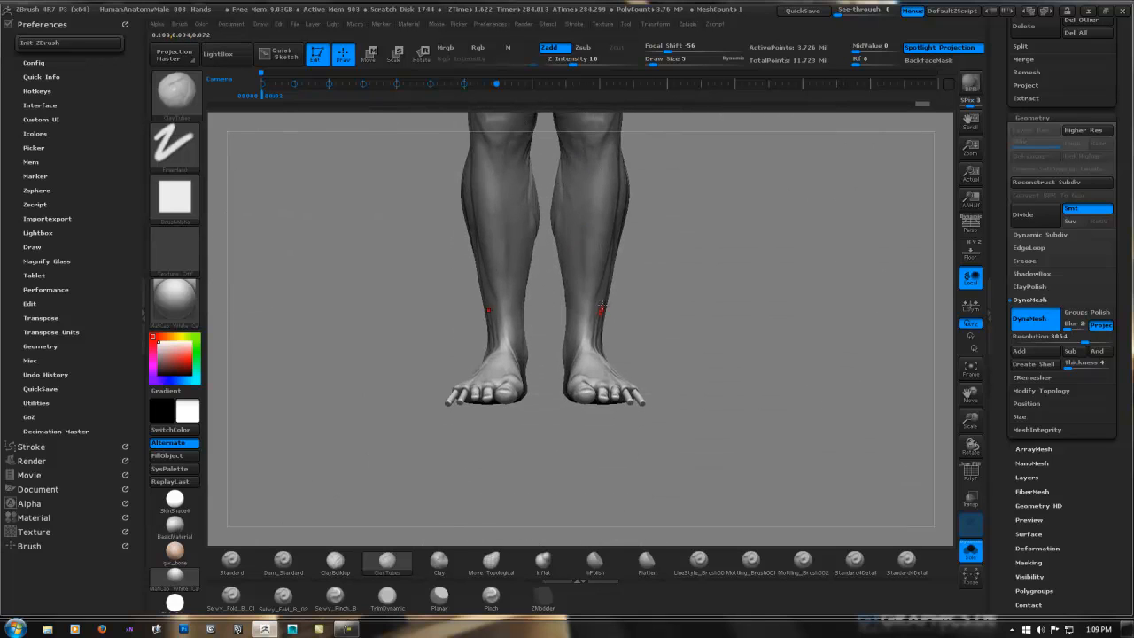
{"action": "right_click_drag", "start_coordinate": [604, 395], "coordinate": [509, 390]}
{"action": "mouse_move", "coordinate": [638, 385]}
{"action": "right_mouse_down", "text": "ctrl"}
{"action": "mouse_move", "coordinate": [860, 329]}
{"action": "mouse_move", "coordinate": [909, 332]}
{"action": "mouse_move", "coordinate": [678, 372]}
{"action": "mouse_move", "coordinate": [815, 358]}
{"action": "right_mouse_up", "text": "ctrl"}
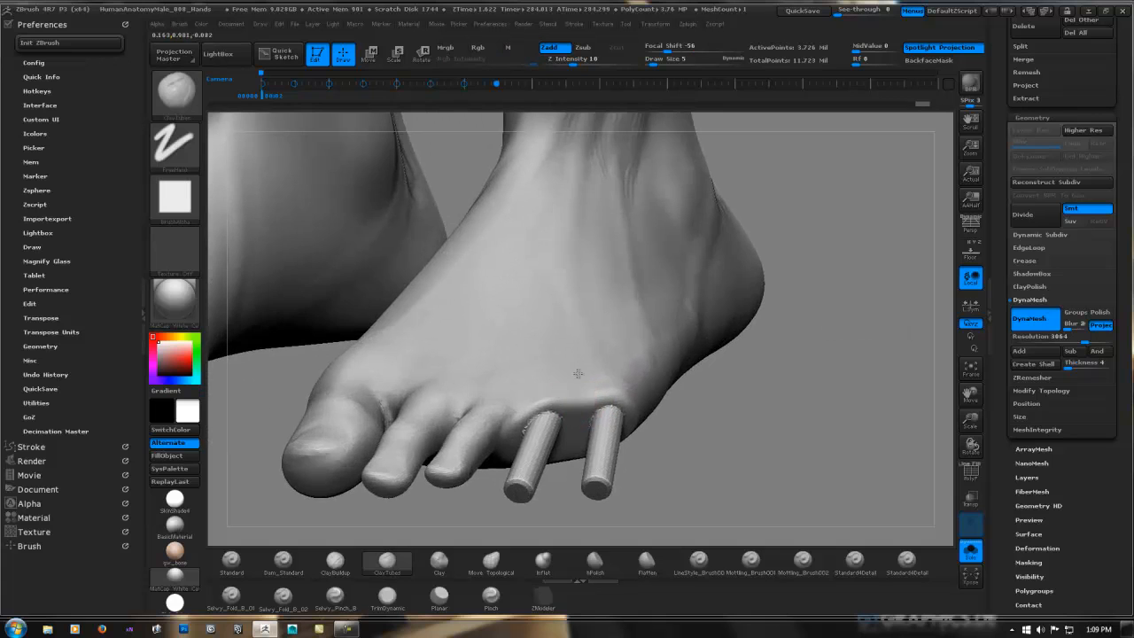
{"action": "right_click_drag", "start_coordinate": [577, 389], "coordinate": [605, 333], "text": "alt"}
{"action": "key", "text": "shift+f"}
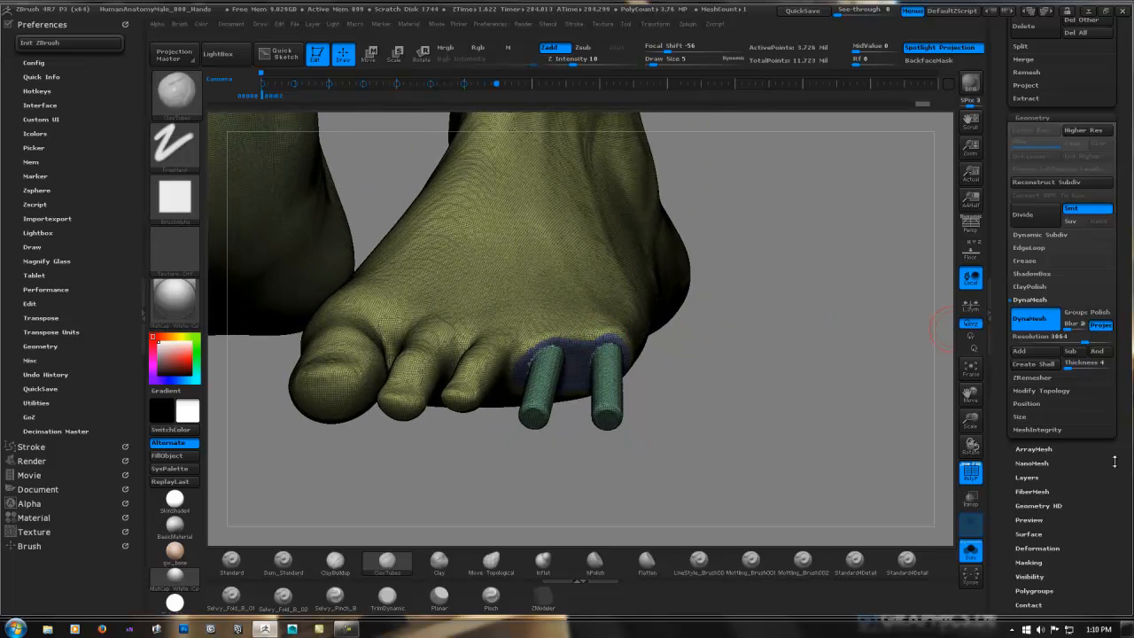
{"action": "left_click", "coordinate": [1034, 591]}
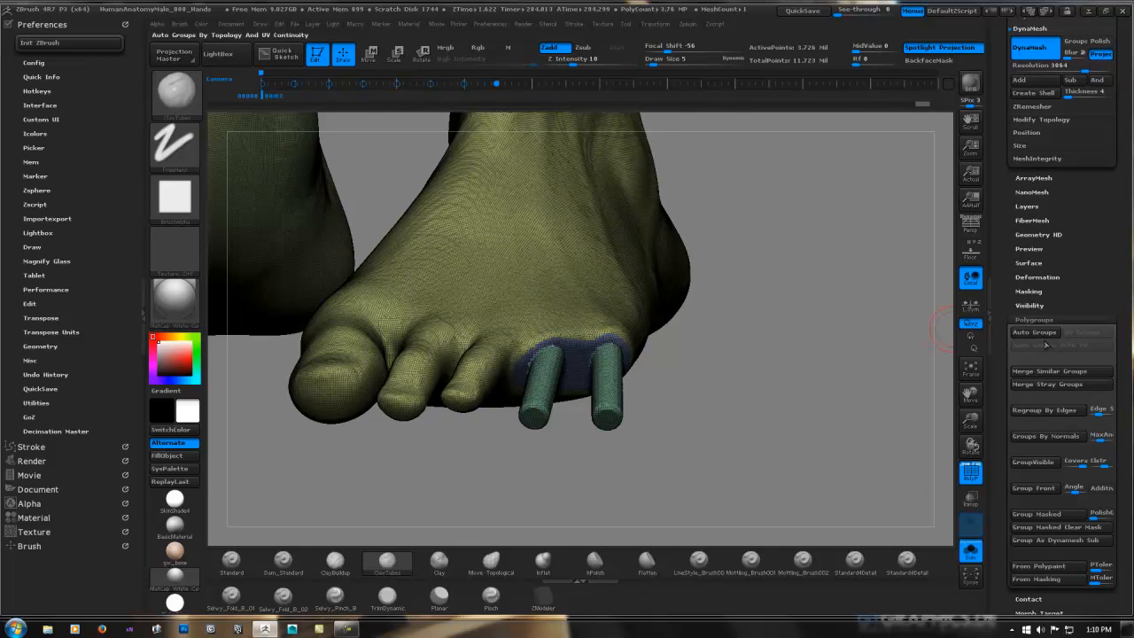
{"action": "left_click", "coordinate": [1033, 461]}
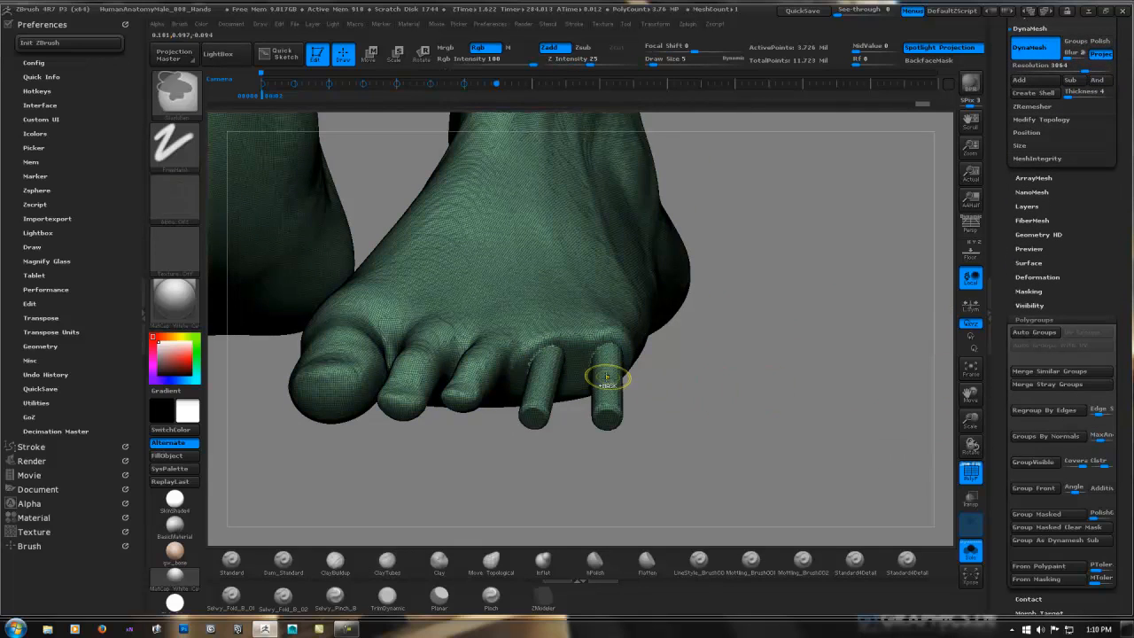
Smooth the seams where the fourth and little toe tubes join the foot, on both the top and the sole.
{"action": "right_click_drag", "start_coordinate": [607, 376], "coordinate": [769, 342], "text": "ctrl"}
{"action": "left_click_drag", "start_coordinate": [585, 317], "coordinate": [604, 333], "text": "shift"}
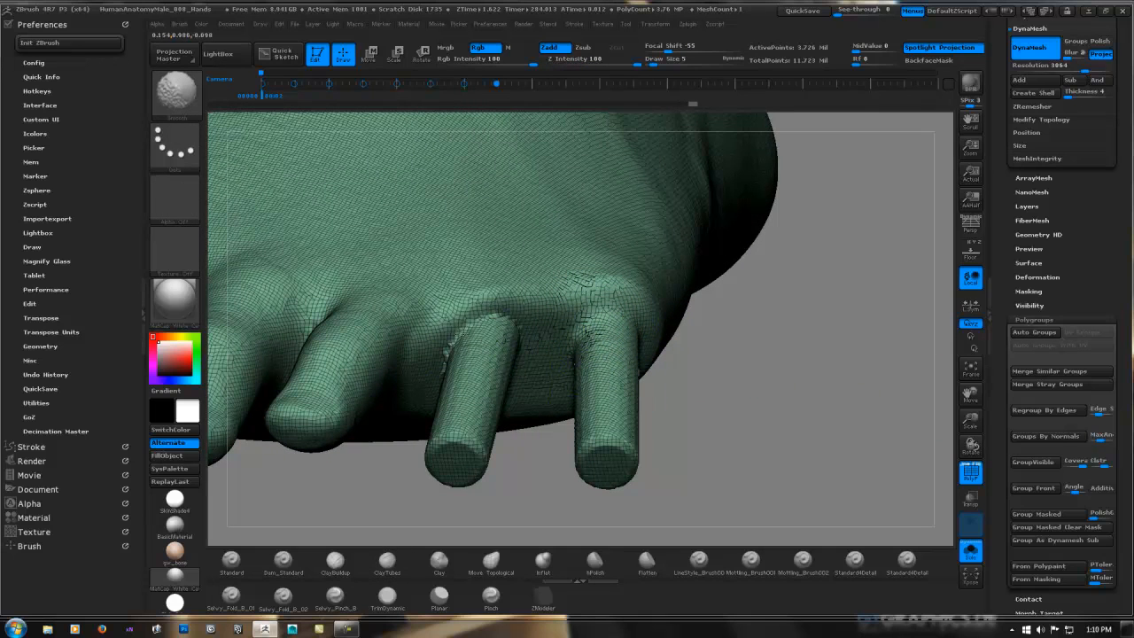
{"action": "mouse_move", "coordinate": [445, 356]}
{"action": "left_mouse_down", "text": "shift"}
{"action": "mouse_move", "coordinate": [483, 308]}
{"action": "mouse_move", "coordinate": [514, 335]}
{"action": "left_mouse_up", "text": "shift"}
{"action": "right_click_drag", "start_coordinate": [517, 341], "coordinate": [530, 152]}
{"action": "mouse_move", "coordinate": [488, 310]}
{"action": "left_mouse_down", "text": "shift"}
{"action": "mouse_move", "coordinate": [471, 321]}
{"action": "mouse_move", "coordinate": [480, 339]}
{"action": "left_mouse_up", "text": "shift"}
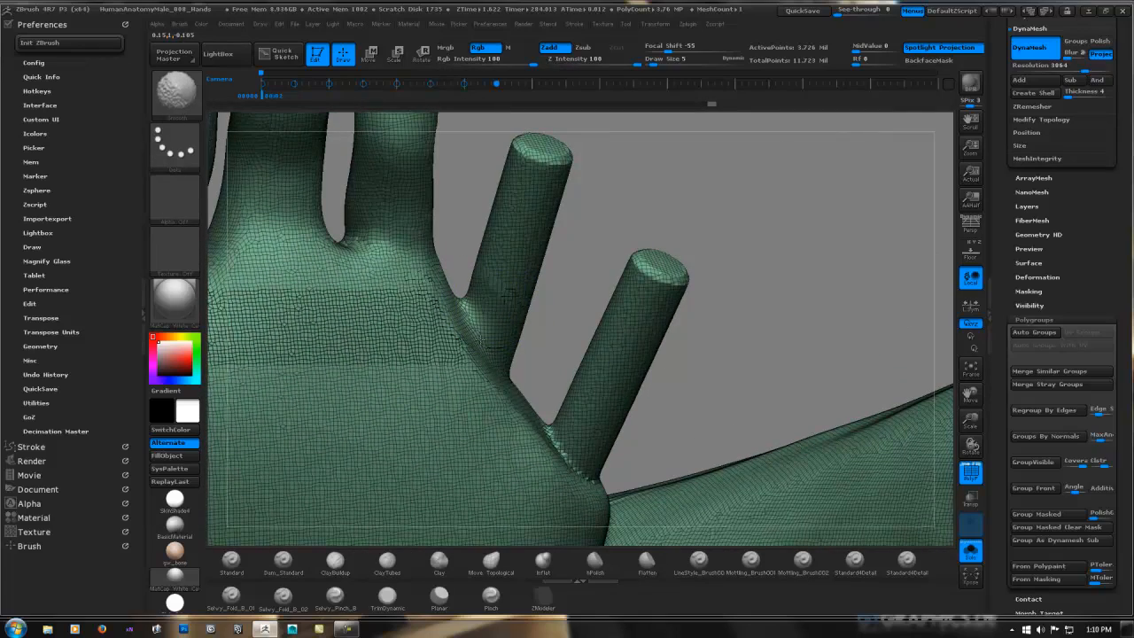
{"action": "left_click_drag", "start_coordinate": [550, 427], "coordinate": [567, 456], "text": "shift"}
Isolate both feet below the ankles with a lasso selection, and turn off the polyframe display.
{"action": "mouse_move", "coordinate": [704, 341]}
{"action": "right_mouse_down", "text": "ctrl"}
{"action": "mouse_move", "coordinate": [455, 304]}
{"action": "mouse_move", "coordinate": [499, 349]}
{"action": "mouse_move", "coordinate": [625, 329]}
{"action": "mouse_move", "coordinate": [691, 354]}
{"action": "right_mouse_up", "text": "ctrl"}
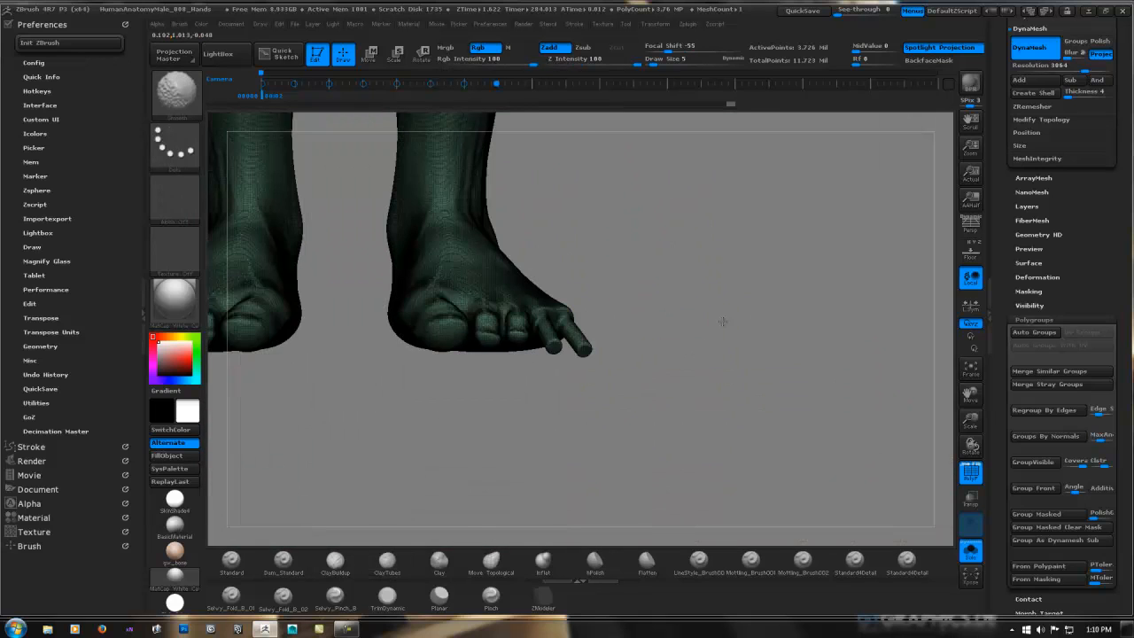
{"action": "mouse_move", "coordinate": [610, 278]}
{"action": "right_mouse_down"}
{"action": "mouse_move", "coordinate": [747, 354]}
{"action": "mouse_move", "coordinate": [678, 299]}
{"action": "right_mouse_up"}
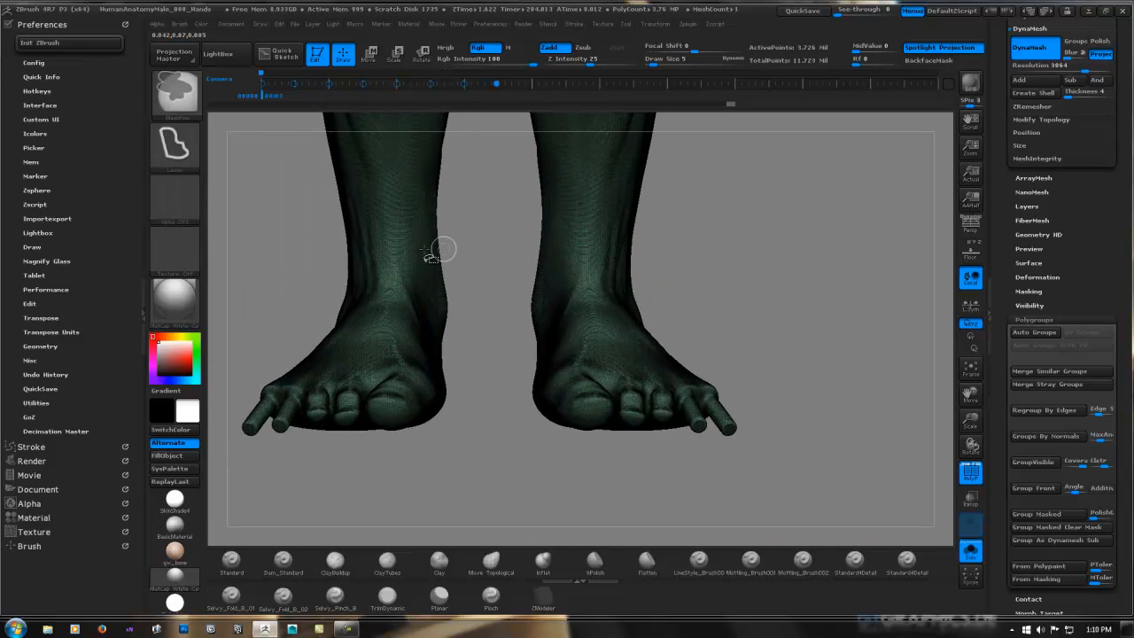
{"action": "key", "text": "ctrl+shift"}
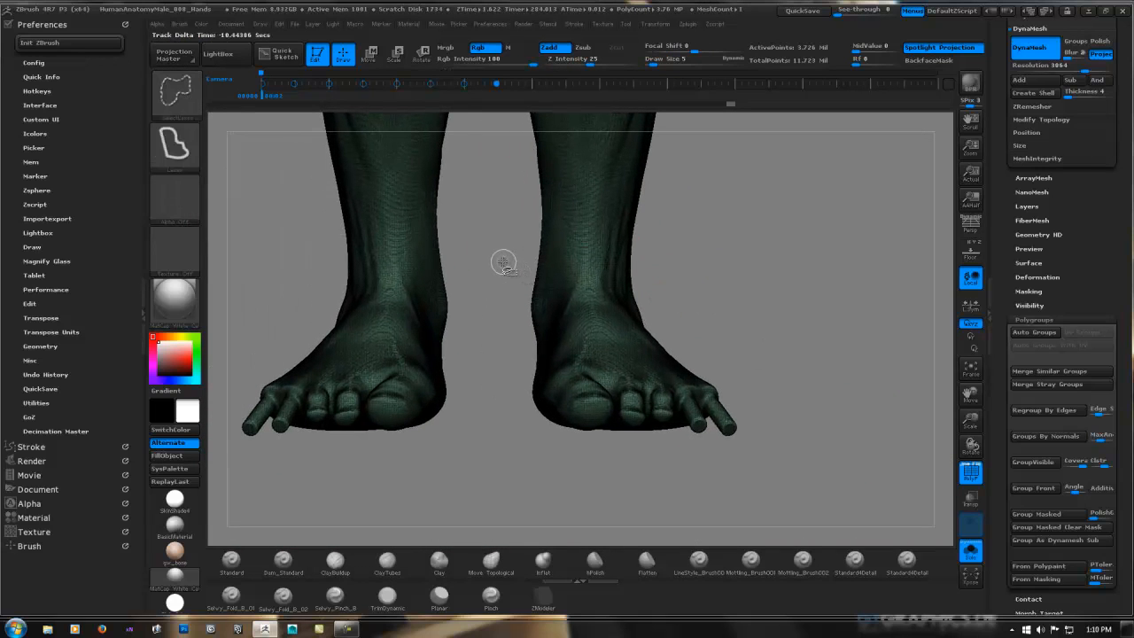
{"action": "mouse_move", "coordinate": [620, 249]}
{"action": "left_mouse_down", "text": "ctrl+shift"}
{"action": "mouse_move", "coordinate": [835, 471]}
{"action": "mouse_move", "coordinate": [509, 483]}
{"action": "mouse_move", "coordinate": [486, 450]}
{"action": "left_mouse_up", "text": "ctrl+shift"}
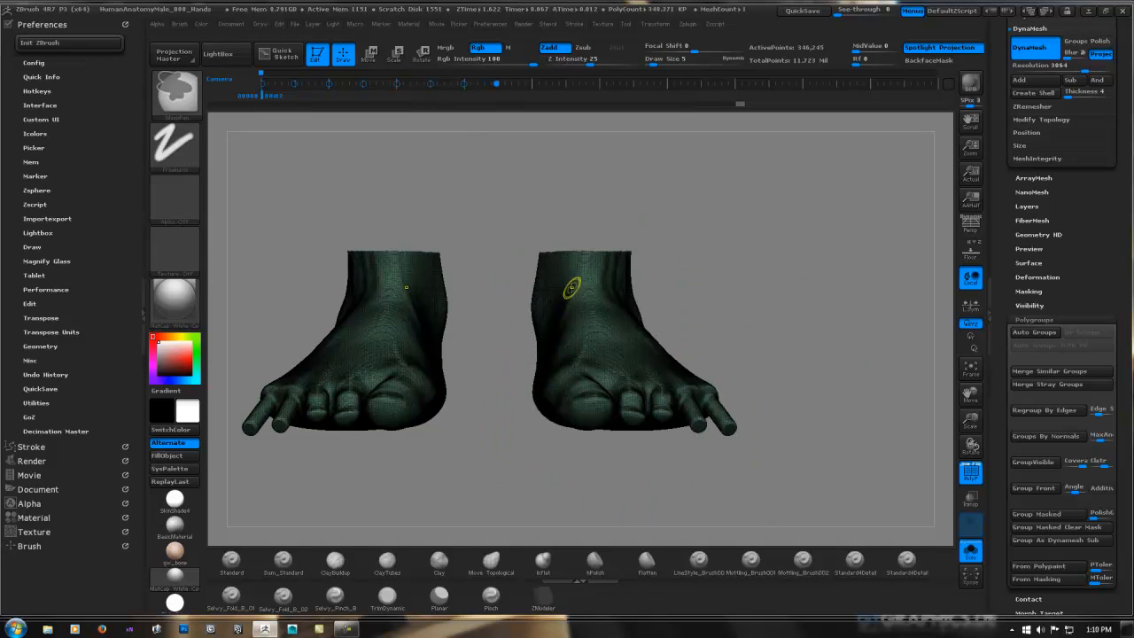
{"action": "right_click_drag", "start_coordinate": [572, 286], "coordinate": [704, 291], "text": "ctrl"}
{"action": "key", "text": "shift+f"}
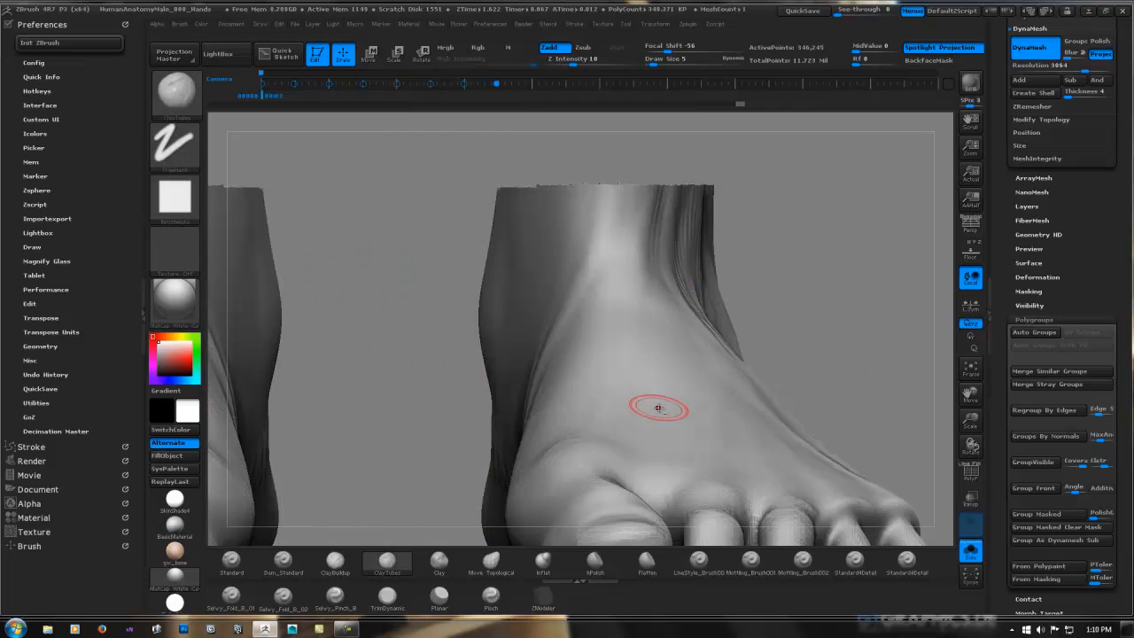
Try ClayTubes strokes along the top of the fourth-toe tube and over its base.
{"action": "mouse_move", "coordinate": [658, 405]}
{"action": "right_mouse_down", "text": "alt"}
{"action": "mouse_move", "coordinate": [508, 271]}
{"action": "mouse_move", "coordinate": [630, 392]}
{"action": "mouse_move", "coordinate": [403, 305]}
{"action": "mouse_move", "coordinate": [504, 362]}
{"action": "mouse_move", "coordinate": [513, 307]}
{"action": "right_mouse_up", "text": "alt"}
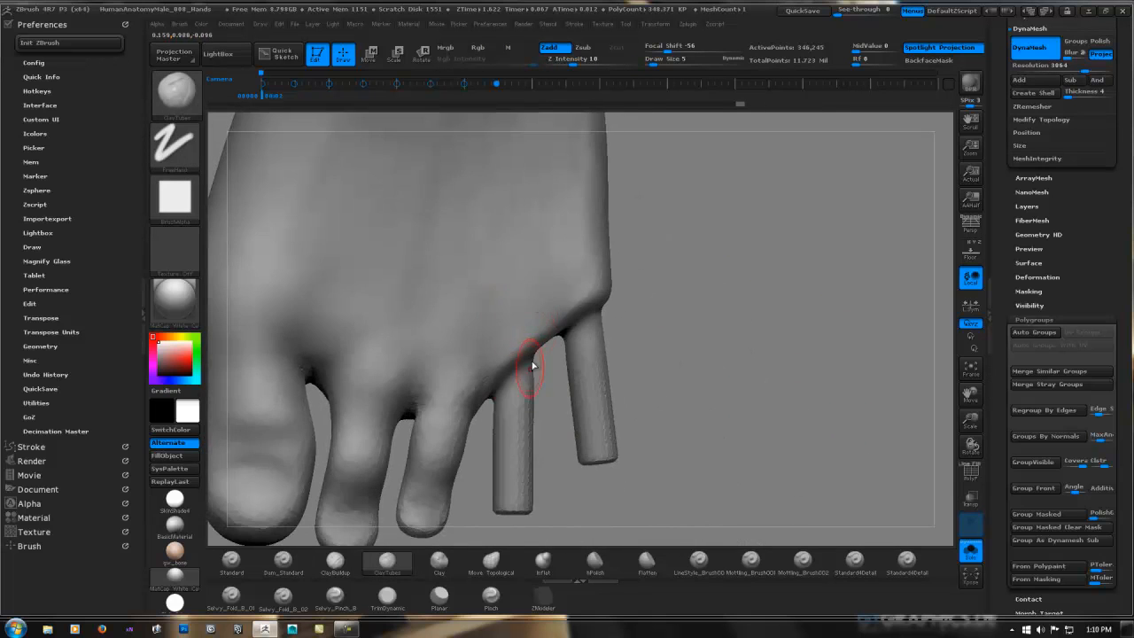
{"action": "right_click_drag", "start_coordinate": [532, 365], "coordinate": [481, 354]}
{"action": "left_click", "coordinate": [438, 560]}
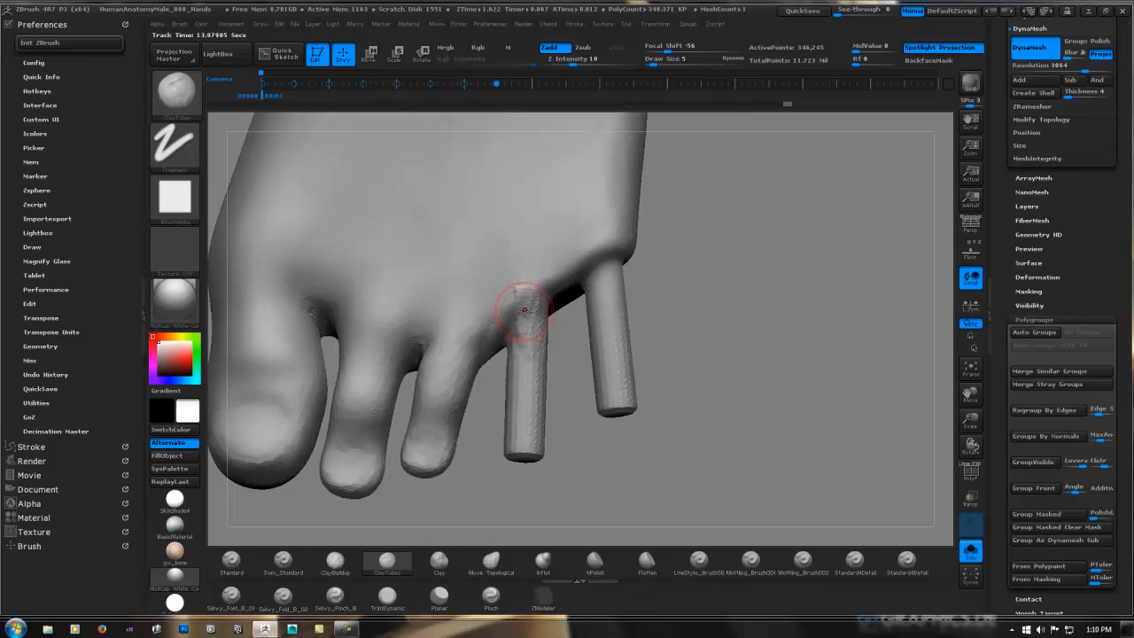
{"action": "mouse_move", "coordinate": [524, 309]}
{"action": "left_mouse_down"}
{"action": "mouse_move", "coordinate": [522, 341]}
{"action": "mouse_move", "coordinate": [523, 287]}
{"action": "left_mouse_up"}
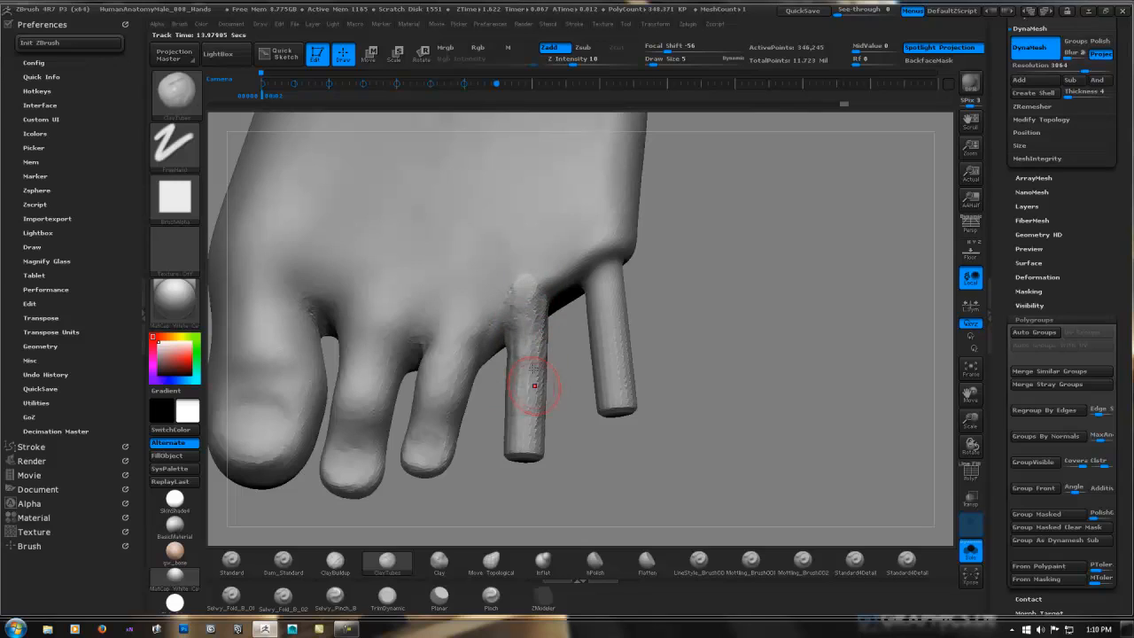
{"action": "mouse_move", "coordinate": [530, 309]}
{"action": "left_mouse_down"}
{"action": "mouse_move", "coordinate": [524, 372]}
{"action": "mouse_move", "coordinate": [534, 372]}
{"action": "mouse_move", "coordinate": [519, 378]}
{"action": "mouse_move", "coordinate": [537, 340]}
{"action": "mouse_move", "coordinate": [539, 381]}
{"action": "mouse_move", "coordinate": [528, 341]}
{"action": "left_mouse_up"}
{"action": "key", "text": "shift"}
Build up the sole's front edge between the fourth and little toe tubes with ClayTubes strokes.
{"action": "mouse_move", "coordinate": [536, 310]}
{"action": "right_mouse_down"}
{"action": "mouse_move", "coordinate": [559, 198]}
{"action": "mouse_move", "coordinate": [562, 218]}
{"action": "mouse_move", "coordinate": [574, 215]}
{"action": "right_mouse_up"}
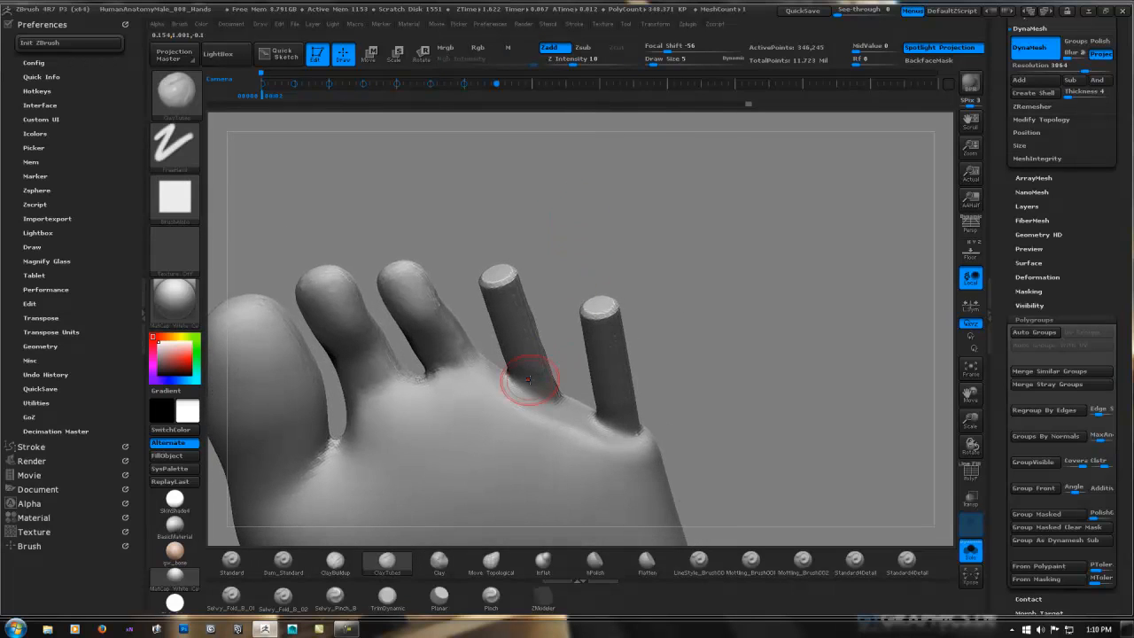
{"action": "right_click_drag", "start_coordinate": [526, 379], "coordinate": [504, 388]}
{"action": "mouse_move", "coordinate": [513, 394]}
{"action": "left_mouse_down"}
{"action": "mouse_move", "coordinate": [507, 406]}
{"action": "mouse_move", "coordinate": [540, 404]}
{"action": "left_mouse_up"}
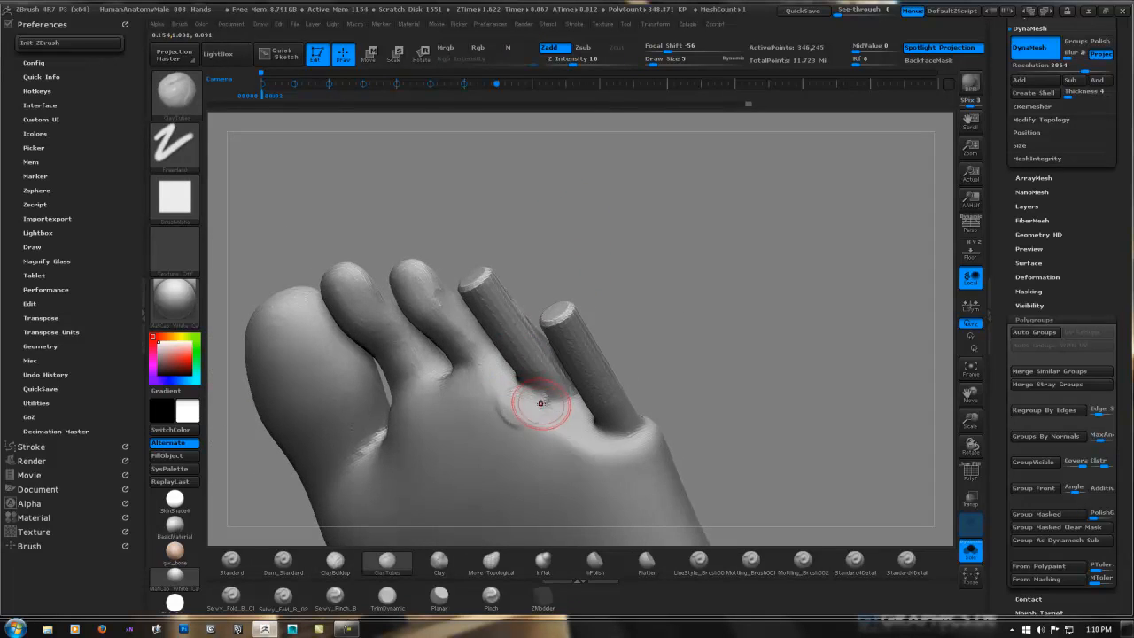
{"action": "mouse_move", "coordinate": [524, 384]}
{"action": "right_mouse_down"}
{"action": "mouse_move", "coordinate": [618, 282]}
{"action": "mouse_move", "coordinate": [600, 276]}
{"action": "right_mouse_up"}
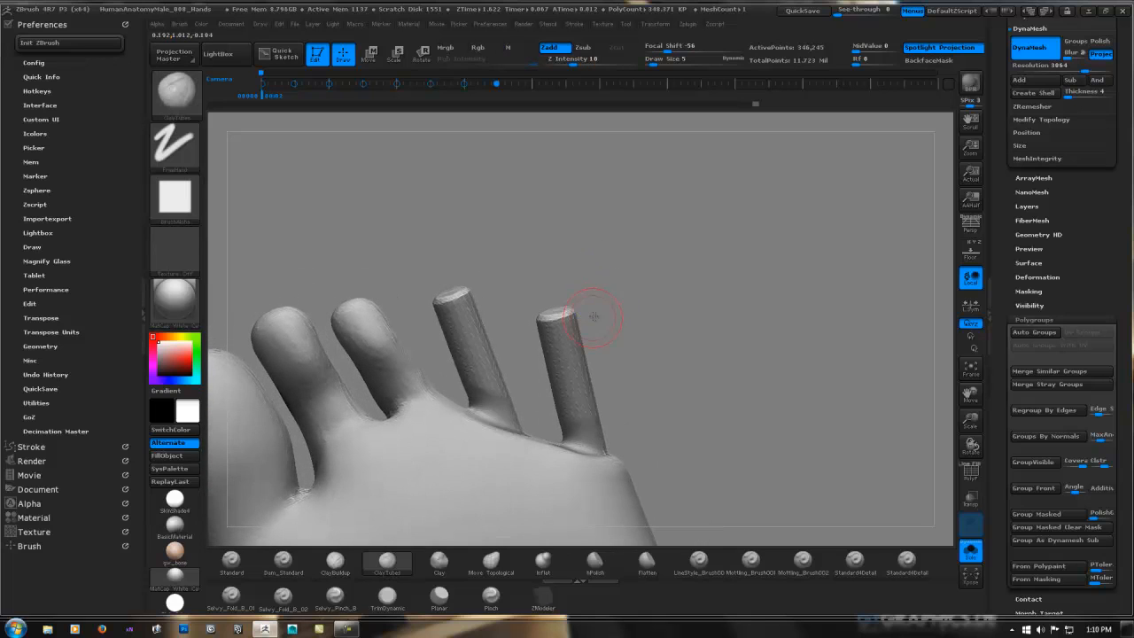
{"action": "right_click_drag", "start_coordinate": [606, 329], "coordinate": [594, 331]}
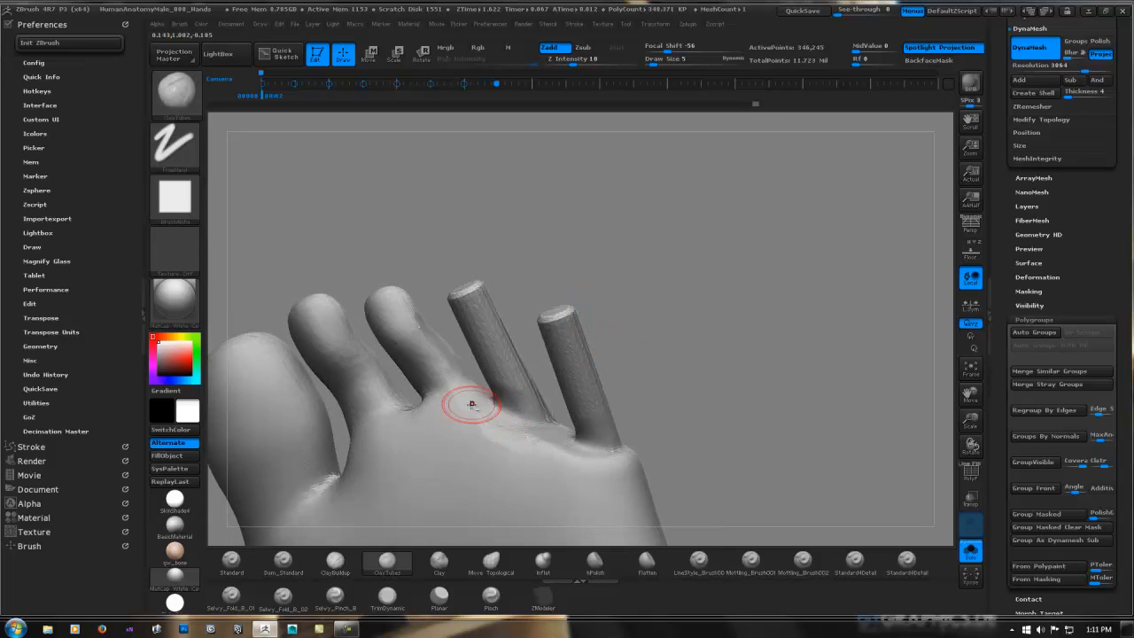
{"action": "left_click_drag", "start_coordinate": [544, 446], "coordinate": [546, 443]}
Build up the underside of the fourth-toe tube and its junction with the sole using ClayTubes strokes.
{"action": "right_click_drag", "start_coordinate": [539, 373], "coordinate": [538, 357]}
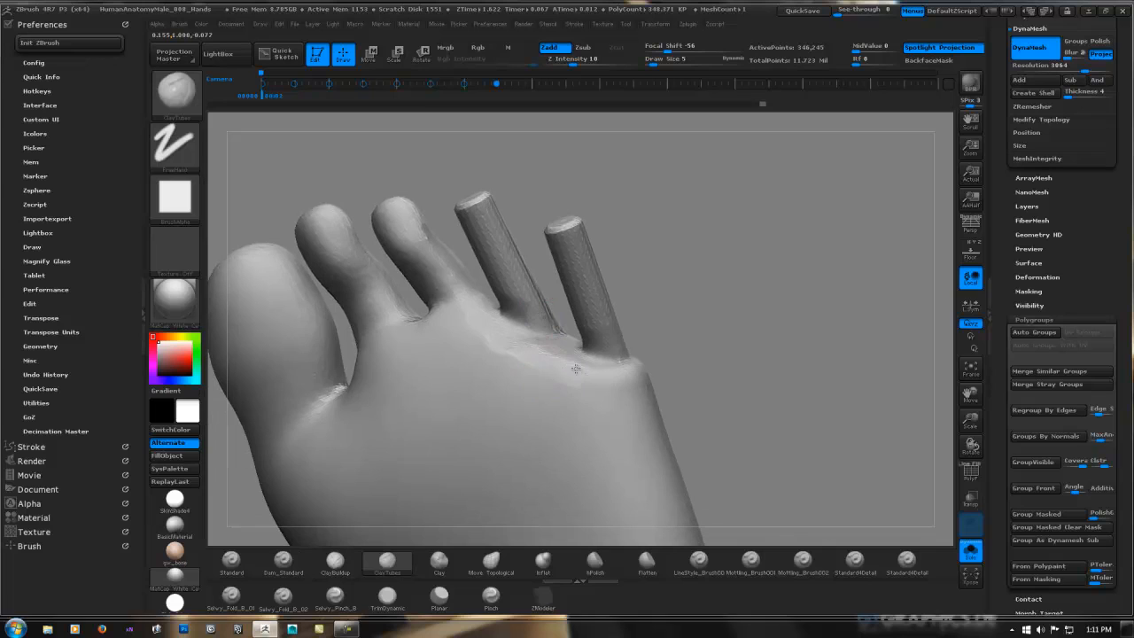
{"action": "left_click", "coordinate": [531, 336]}
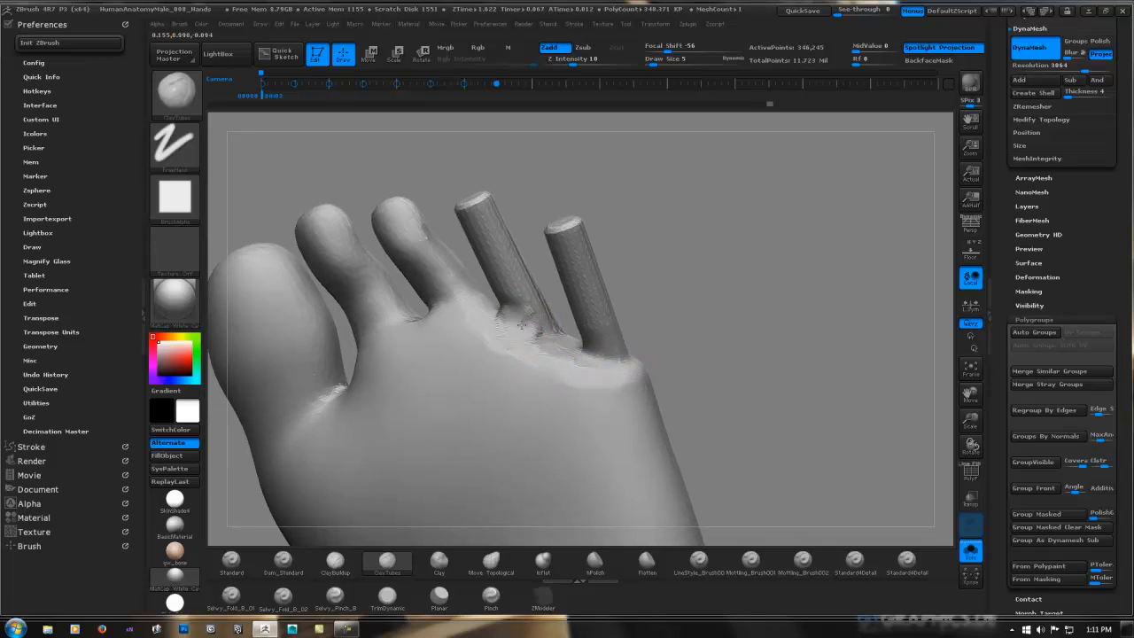
{"action": "left_click", "coordinate": [511, 299]}
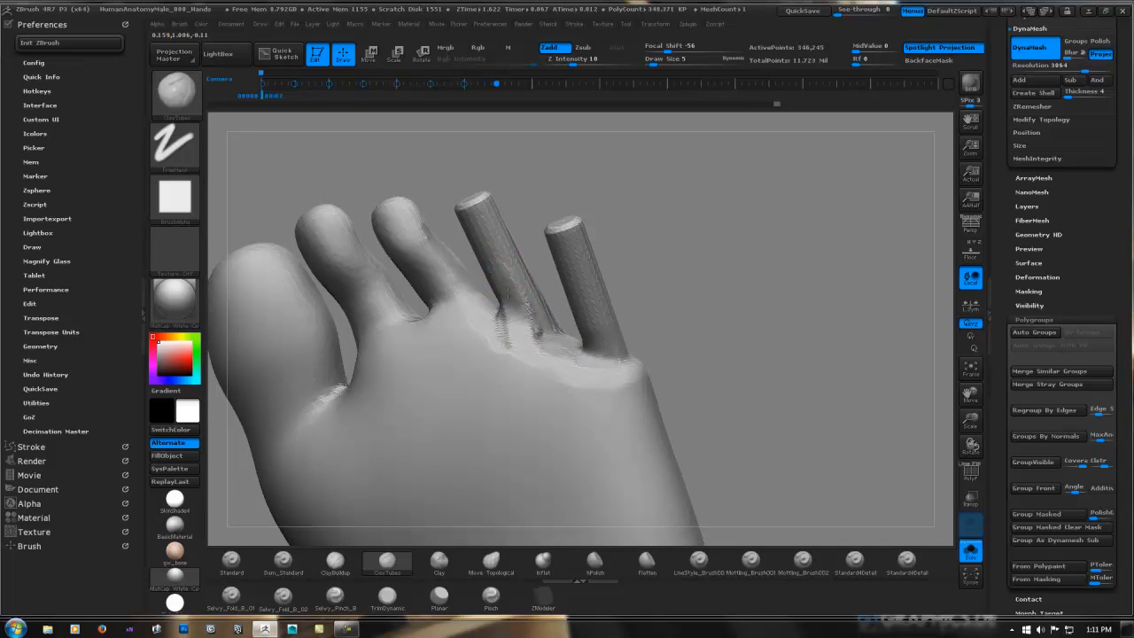
{"action": "left_click", "coordinate": [506, 304]}
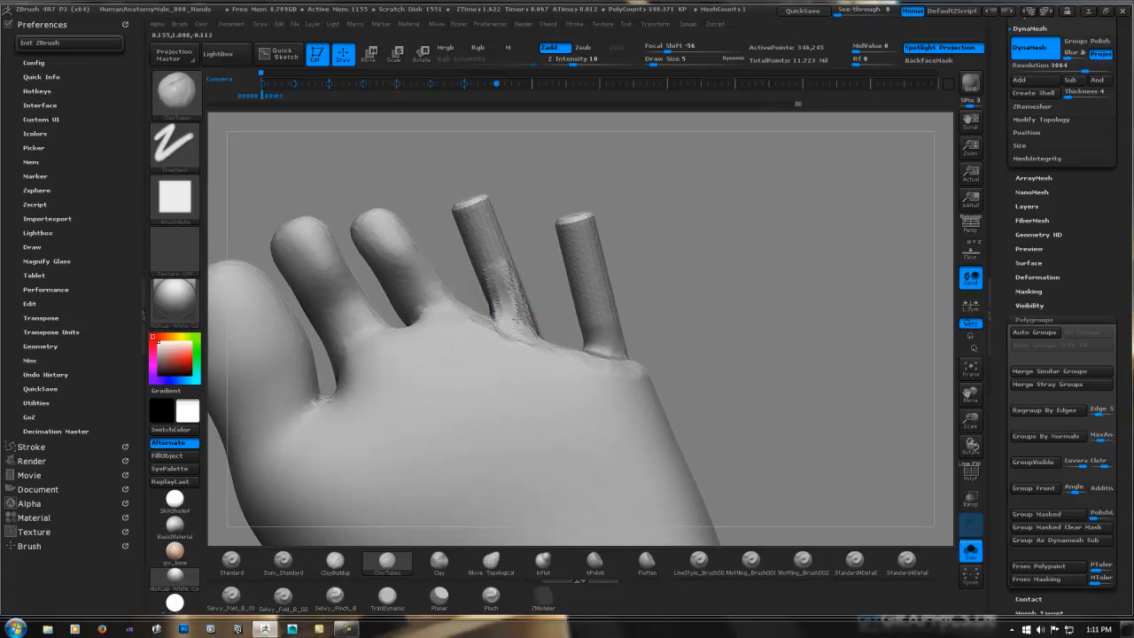
{"action": "left_click", "coordinate": [519, 316]}
{"action": "left_click", "coordinate": [503, 288]}
Smooth the added clay on the underside and base of the fourth-toe tube.
{"action": "left_click_drag", "start_coordinate": [699, 288], "coordinate": [577, 321]}
{"action": "left_click", "coordinate": [544, 324]}
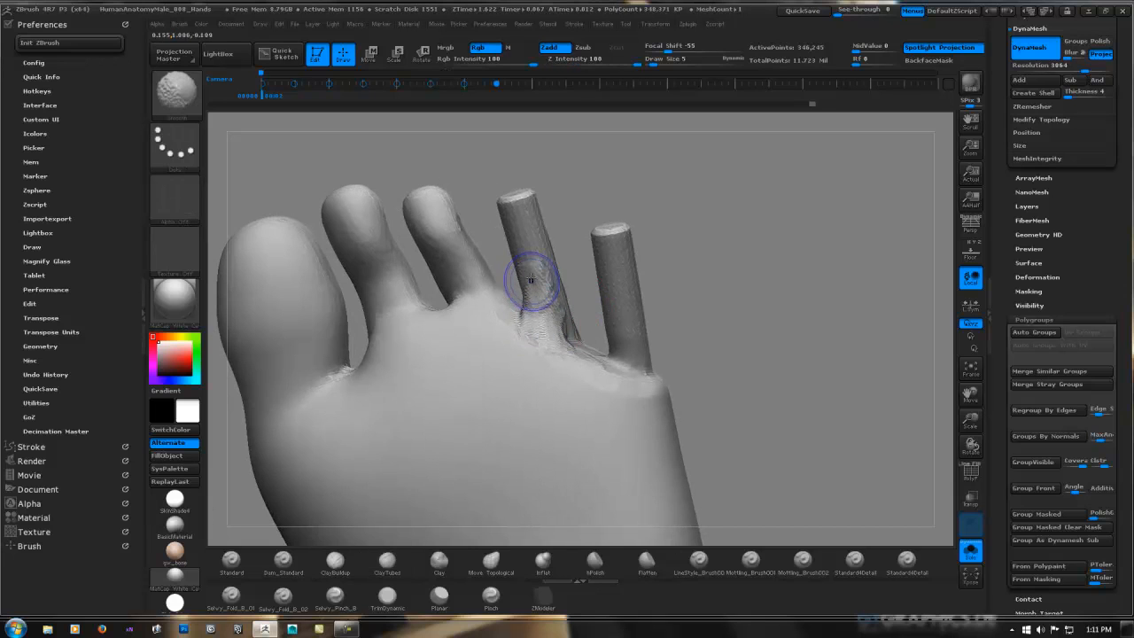
{"action": "left_click_drag", "start_coordinate": [537, 285], "coordinate": [535, 328], "text": "shift"}
{"action": "mouse_move", "coordinate": [574, 292]}
{"action": "left_mouse_down"}
{"action": "mouse_move", "coordinate": [539, 294]}
{"action": "mouse_move", "coordinate": [531, 235]}
{"action": "left_mouse_up"}
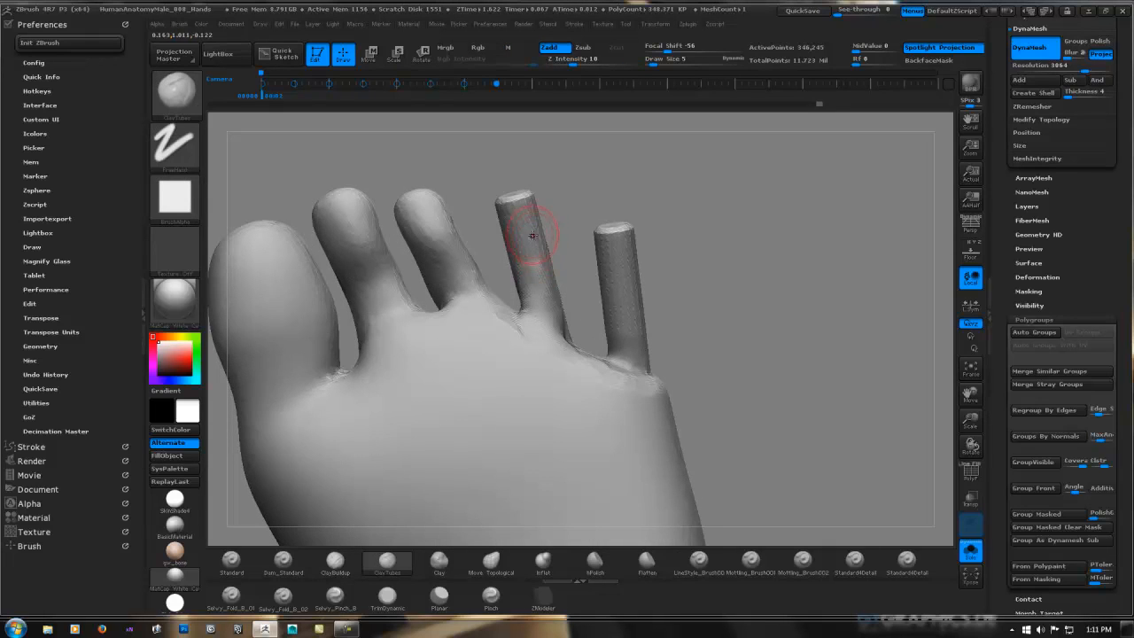
Set the ClayTubes focal shift to -16 and build up the sole and outer side around the little-toe tube's base.
{"action": "mouse_move", "coordinate": [632, 372]}
{"action": "left_mouse_down", "text": "shift"}
{"action": "mouse_move", "coordinate": [629, 352]}
{"action": "mouse_move", "coordinate": [649, 385]}
{"action": "left_mouse_up", "text": "shift"}
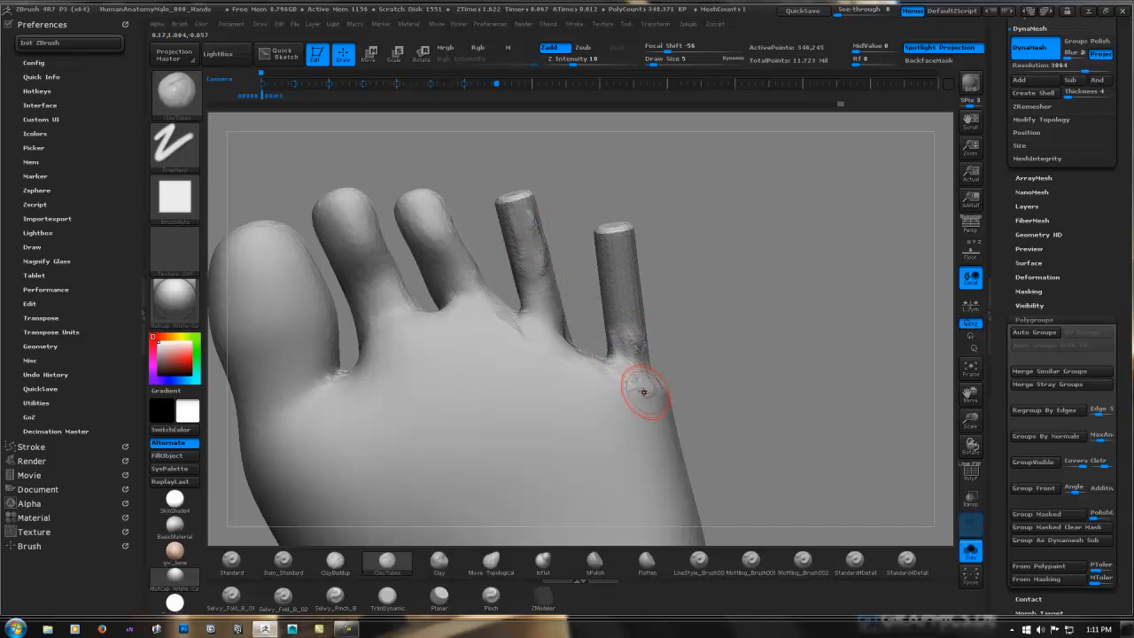
{"action": "key", "text": "space"}
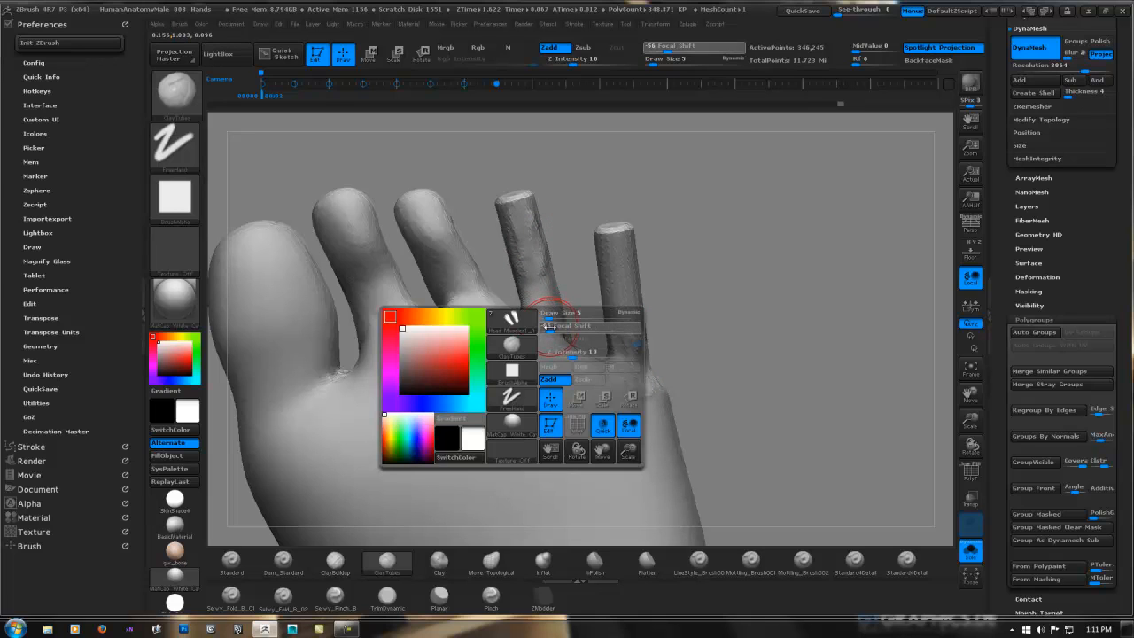
{"action": "left_click_drag", "start_coordinate": [548, 326], "coordinate": [583, 326]}
{"action": "mouse_move", "coordinate": [696, 299]}
{"action": "left_mouse_down"}
{"action": "mouse_move", "coordinate": [481, 319]}
{"action": "mouse_move", "coordinate": [470, 358]}
{"action": "mouse_move", "coordinate": [464, 339]}
{"action": "mouse_move", "coordinate": [501, 372]}
{"action": "mouse_move", "coordinate": [487, 358]}
{"action": "left_mouse_up"}
{"action": "left_click_drag", "start_coordinate": [611, 350], "coordinate": [507, 352]}
{"action": "left_click_drag", "start_coordinate": [523, 381], "coordinate": [466, 372], "text": "shift"}
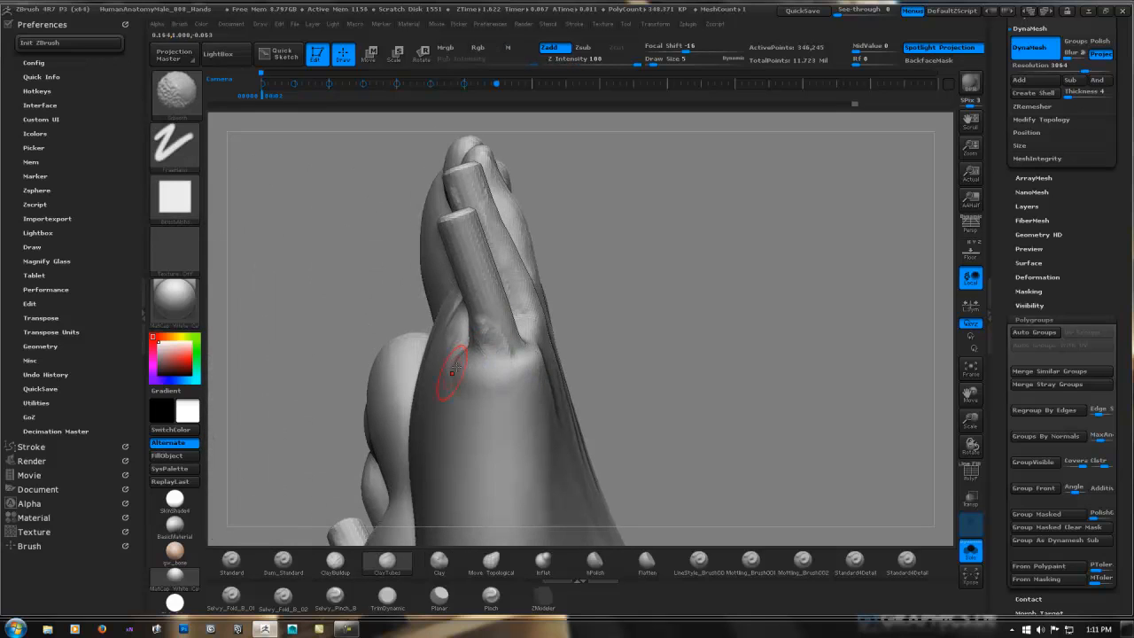
{"action": "left_click_drag", "start_coordinate": [416, 326], "coordinate": [534, 322]}
{"action": "left_click_drag", "start_coordinate": [456, 369], "coordinate": [410, 328], "text": "shift"}
Smooth the little-toe tube's base on the sole and along the foot's outer edge.
{"action": "right_click_drag", "start_coordinate": [381, 262], "coordinate": [450, 246]}
{"action": "mouse_move", "coordinate": [409, 232]}
{"action": "left_mouse_down", "text": "shift"}
{"action": "mouse_move", "coordinate": [399, 202]}
{"action": "mouse_move", "coordinate": [407, 239]}
{"action": "left_mouse_up", "text": "shift"}
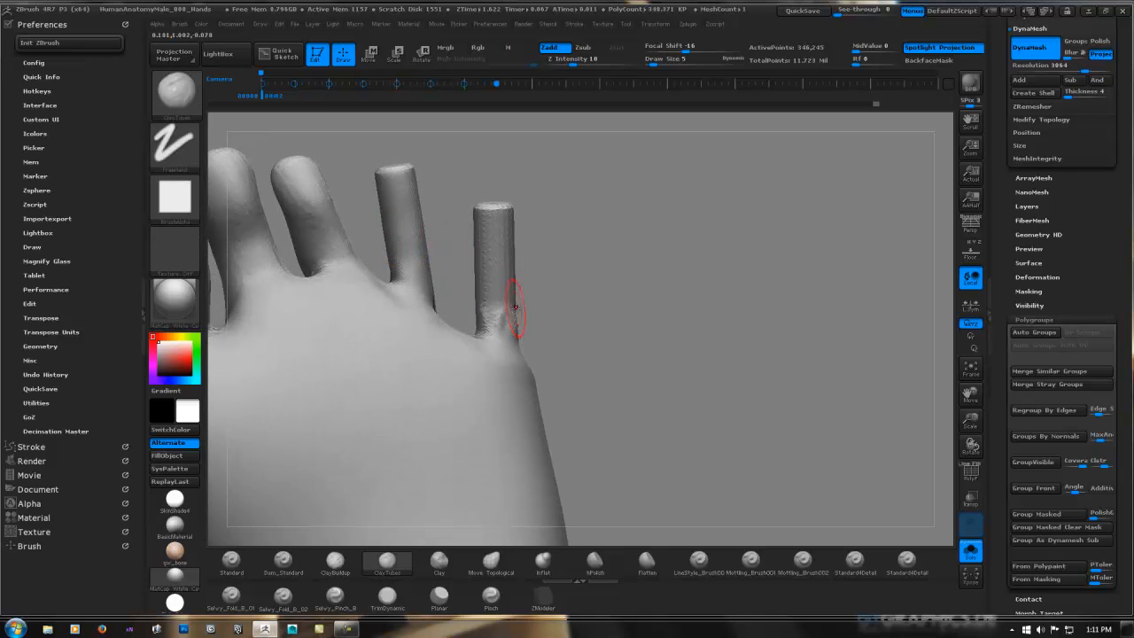
{"action": "left_click_drag", "start_coordinate": [511, 312], "coordinate": [487, 319], "text": "shift"}
{"action": "right_click_drag", "start_coordinate": [502, 291], "coordinate": [390, 299]}
{"action": "left_click_drag", "start_coordinate": [526, 359], "coordinate": [532, 337], "text": "shift"}
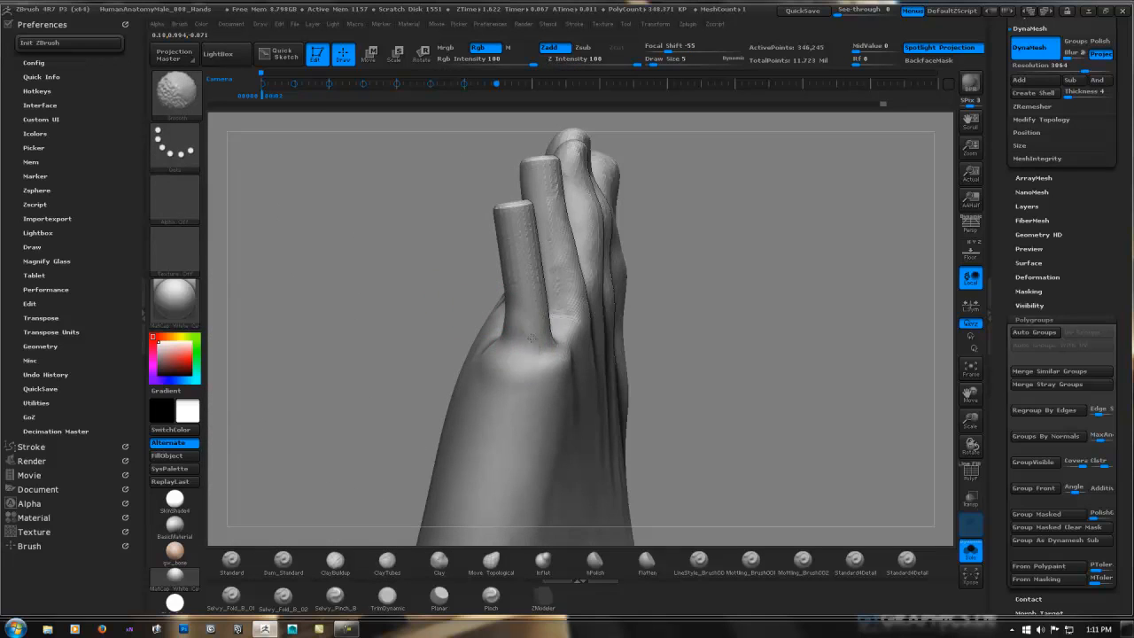
{"action": "right_click_drag", "start_coordinate": [532, 337], "coordinate": [539, 329]}
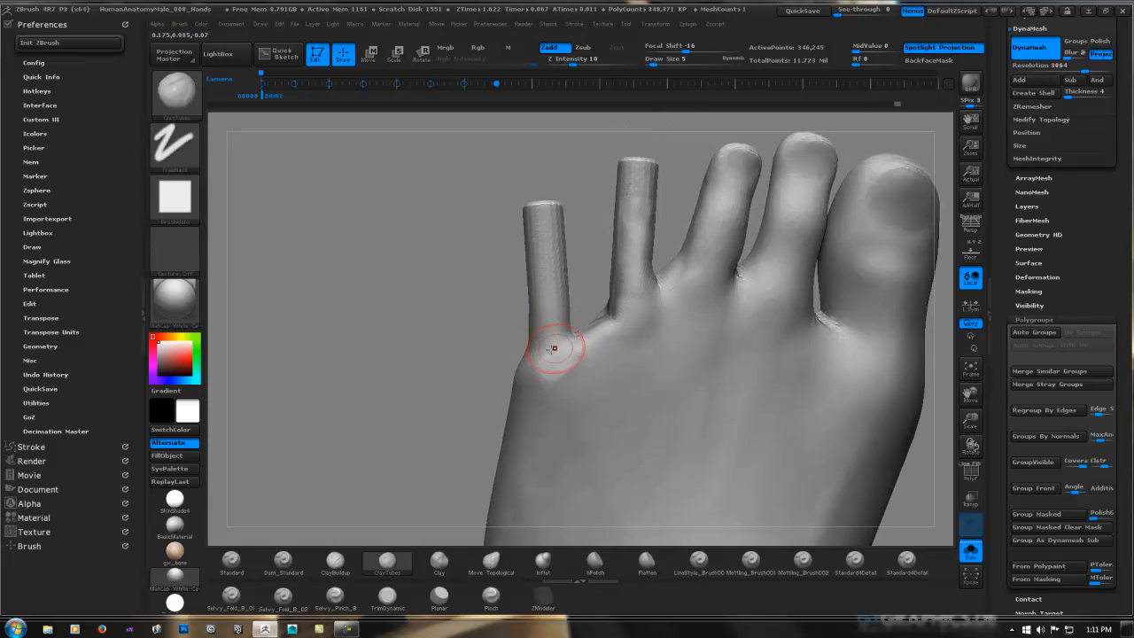
Add ClayTubes strokes over the top of the little-toe tube's base and smooth them into the foot.
{"action": "mouse_move", "coordinate": [552, 306]}
{"action": "left_mouse_down"}
{"action": "mouse_move", "coordinate": [540, 346]}
{"action": "mouse_move", "coordinate": [560, 347]}
{"action": "left_mouse_up"}
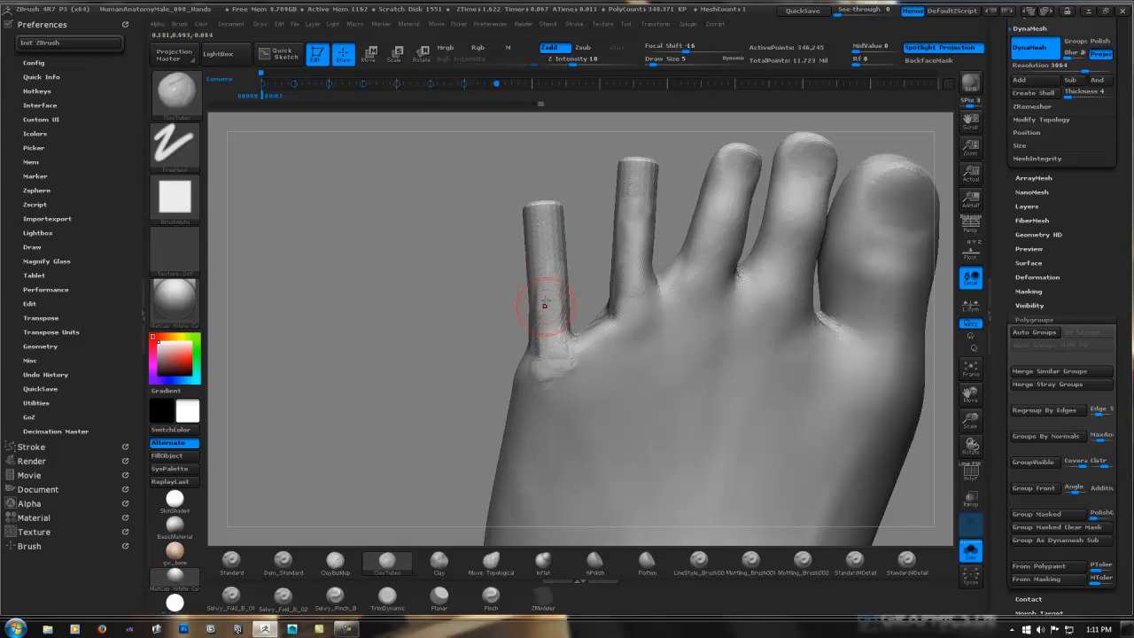
{"action": "mouse_move", "coordinate": [545, 305]}
{"action": "left_mouse_down"}
{"action": "mouse_move", "coordinate": [534, 366]}
{"action": "mouse_move", "coordinate": [550, 314]}
{"action": "left_mouse_up"}
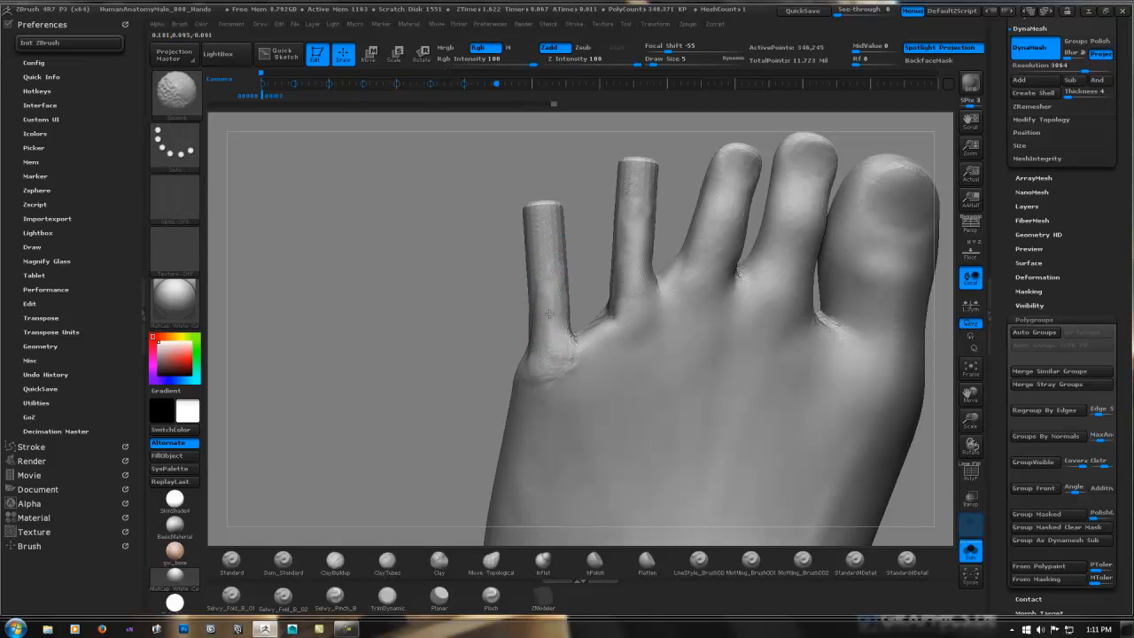
{"action": "left_click_drag", "start_coordinate": [543, 364], "coordinate": [568, 327], "text": "shift"}
{"action": "right_click_drag", "start_coordinate": [568, 319], "coordinate": [557, 324]}
{"action": "left_click_drag", "start_coordinate": [557, 324], "coordinate": [563, 331], "text": "shift"}
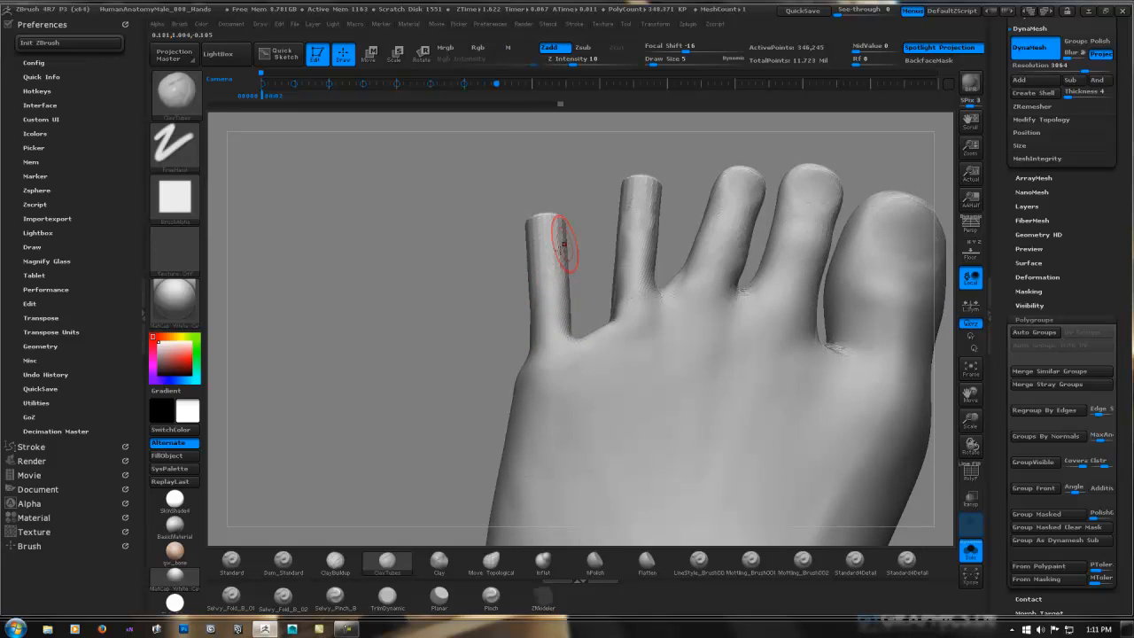
Round off the flat tips of the fourth and little toe tubes by smoothing them.
{"action": "right_click_drag", "start_coordinate": [565, 247], "coordinate": [560, 246]}
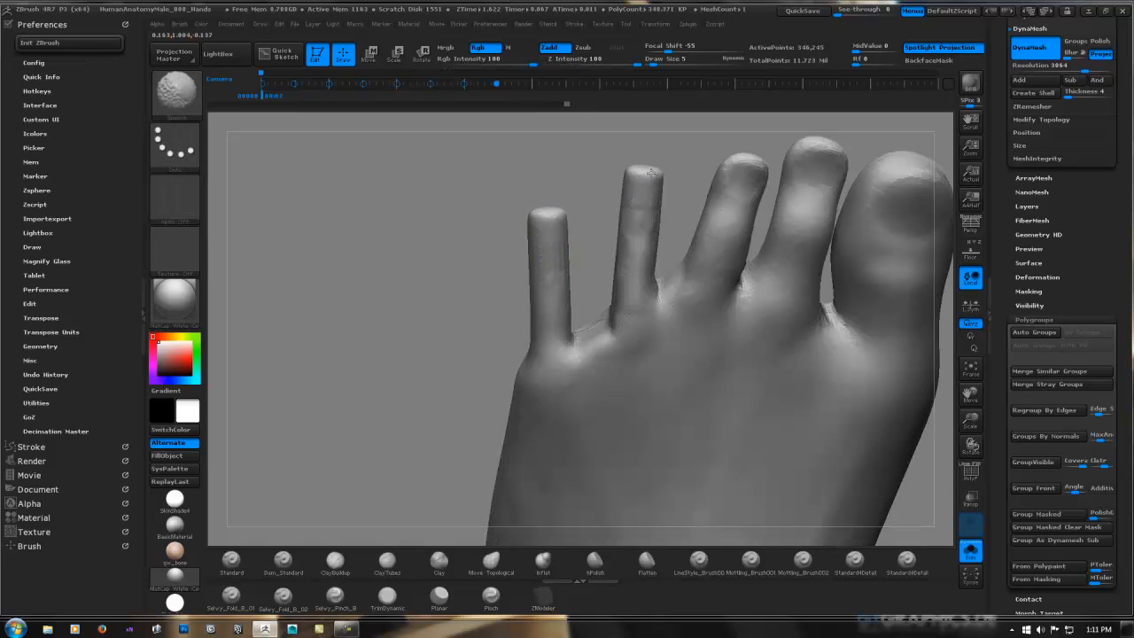
{"action": "right_click_drag", "start_coordinate": [625, 188], "coordinate": [685, 208]}
{"action": "left_click_drag", "start_coordinate": [647, 212], "coordinate": [640, 248], "text": "shift"}
Build up a pad under the little toe's tip with ClayTubes and smooth it.
{"action": "right_click_drag", "start_coordinate": [611, 232], "coordinate": [625, 216]}
{"action": "left_click_drag", "start_coordinate": [625, 215], "coordinate": [656, 214]}
{"action": "right_click_drag", "start_coordinate": [634, 214], "coordinate": [615, 234]}
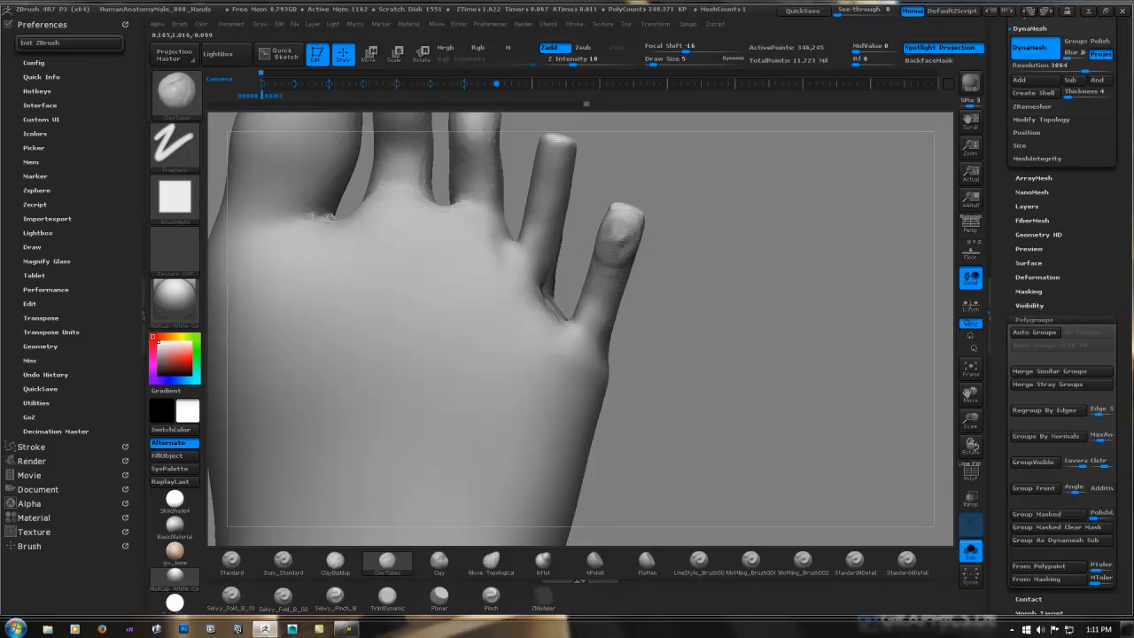
{"action": "mouse_move", "coordinate": [637, 222]}
{"action": "left_mouse_down", "text": "shift"}
{"action": "mouse_move", "coordinate": [627, 248]}
{"action": "mouse_move", "coordinate": [663, 240]}
{"action": "mouse_move", "coordinate": [712, 341]}
{"action": "left_mouse_up", "text": "shift"}
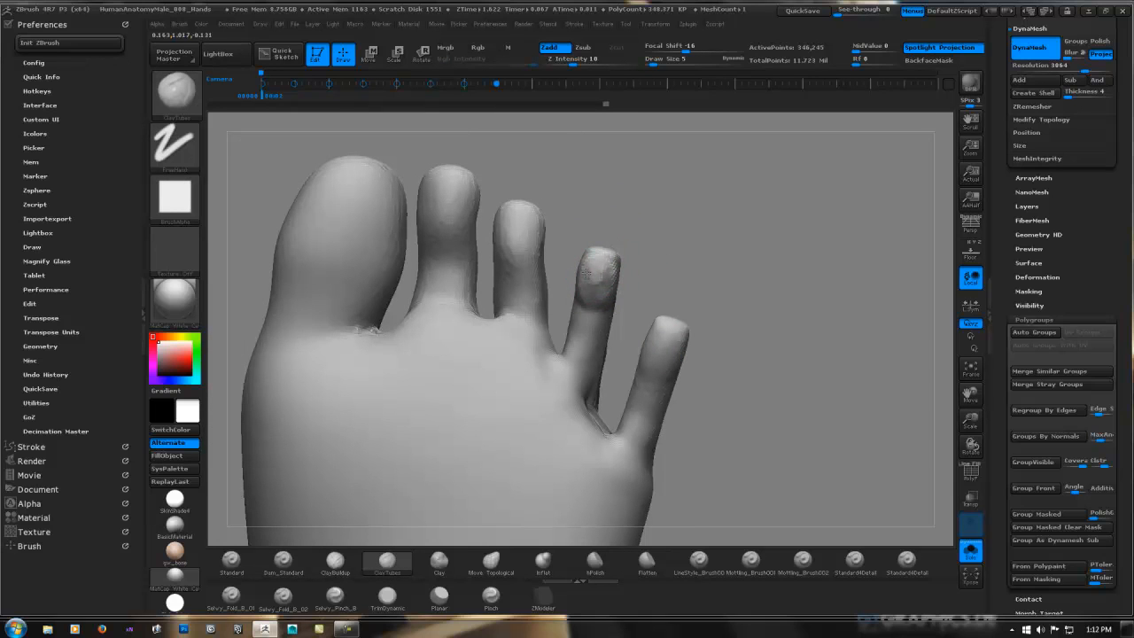
Smooth the clay pad under the fourth toe's tip.
{"action": "key", "text": "shift"}
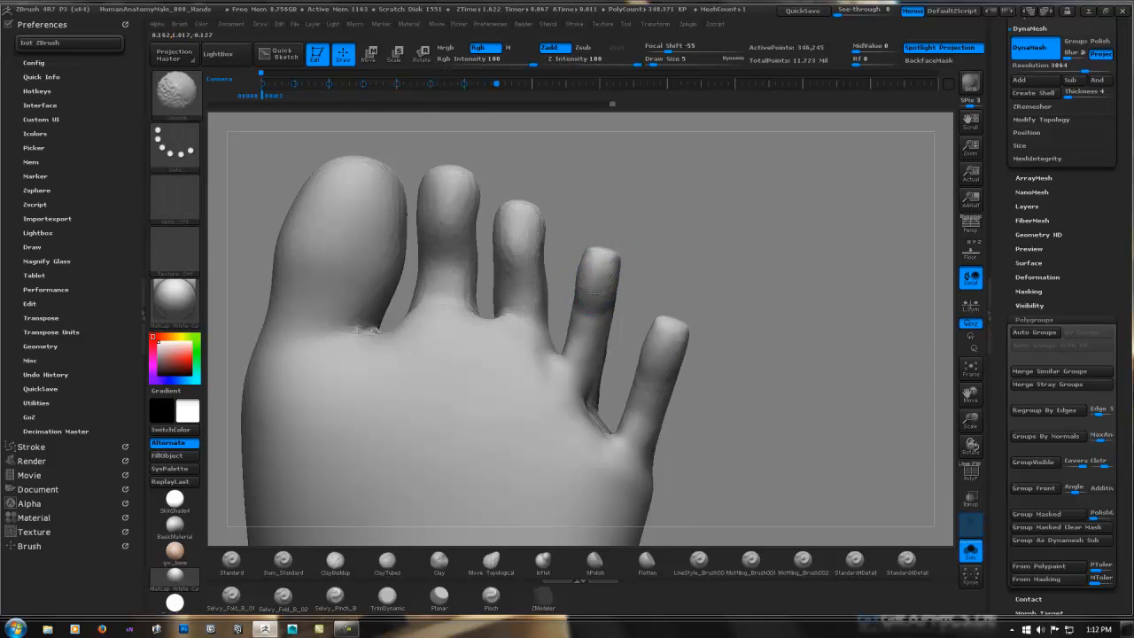
{"action": "left_click_drag", "start_coordinate": [594, 292], "coordinate": [602, 259], "text": "shift"}
{"action": "mouse_move", "coordinate": [602, 265]}
{"action": "right_mouse_down"}
{"action": "mouse_move", "coordinate": [631, 279]}
{"action": "mouse_move", "coordinate": [640, 270]}
{"action": "mouse_move", "coordinate": [589, 291]}
{"action": "mouse_move", "coordinate": [599, 282]}
{"action": "right_mouse_up"}
{"action": "key", "text": "shift"}
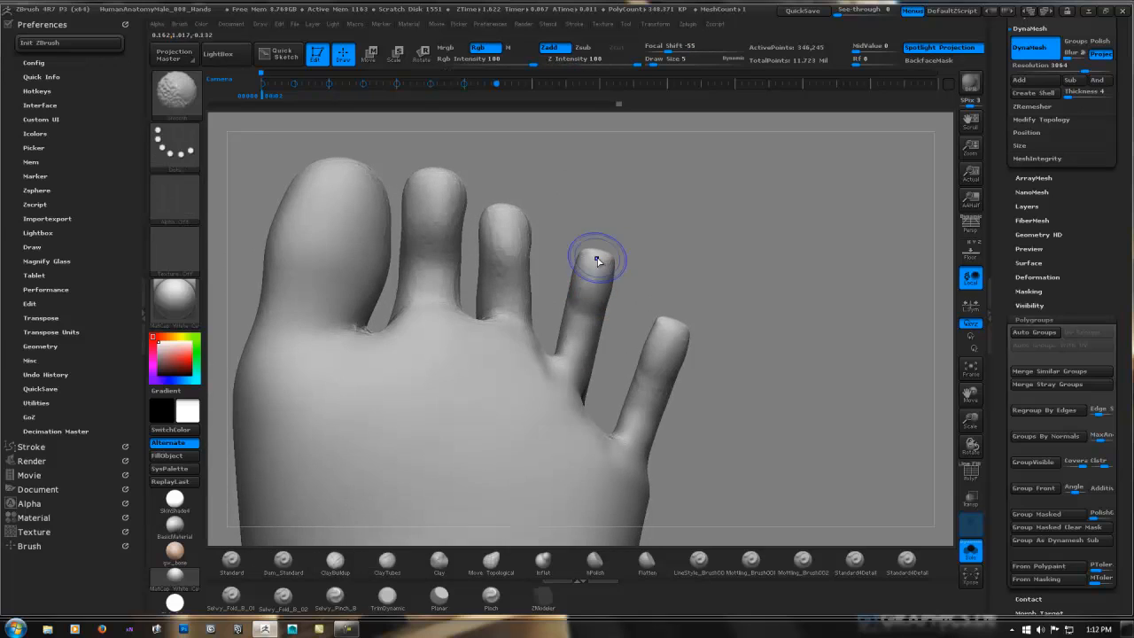
Set the Smooth brush to intensity 26 with Rgb off, and enlarge and smooth the fourth and little toe pads.
{"action": "left_click", "coordinate": [487, 48]}
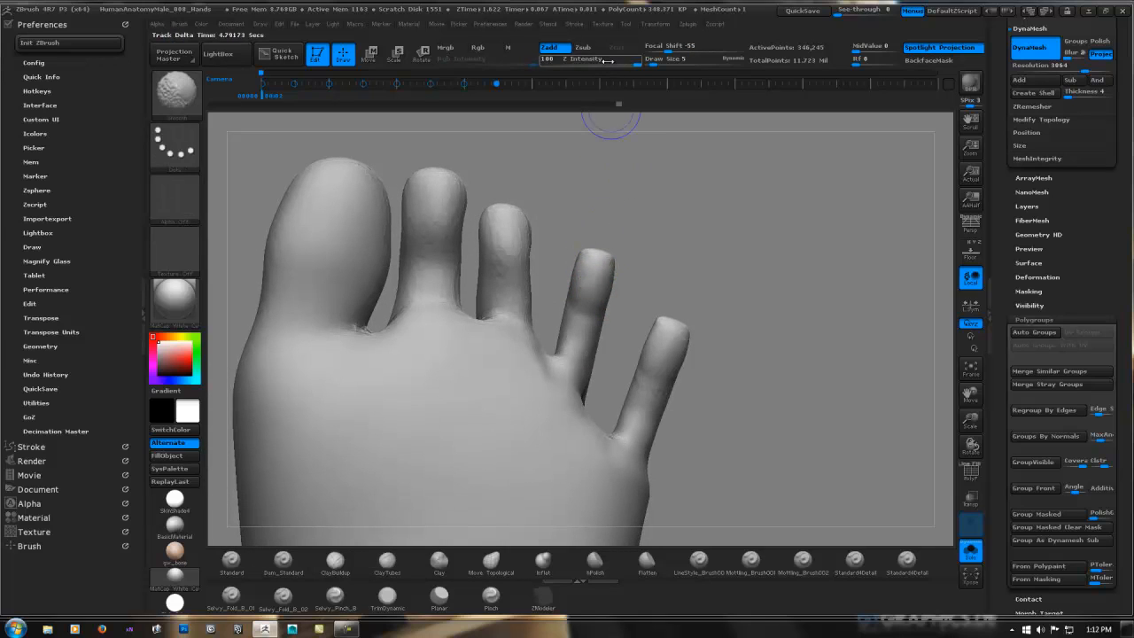
{"action": "left_click", "coordinate": [591, 58]}
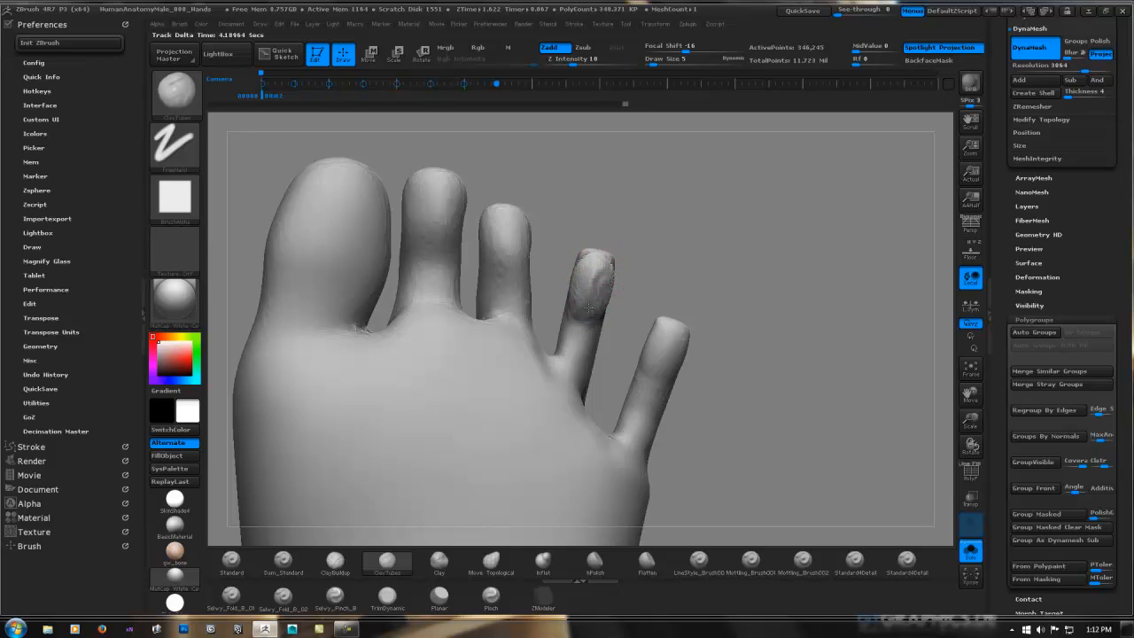
{"action": "key", "text": "shift"}
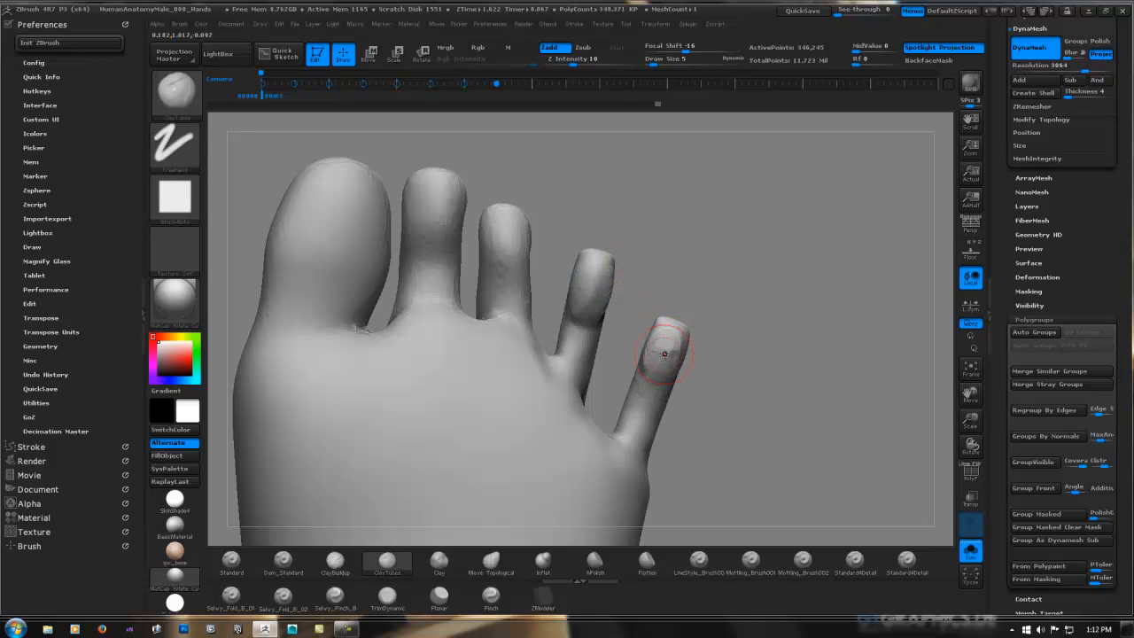
{"action": "left_click_drag", "start_coordinate": [731, 375], "coordinate": [425, 268], "text": "alt"}
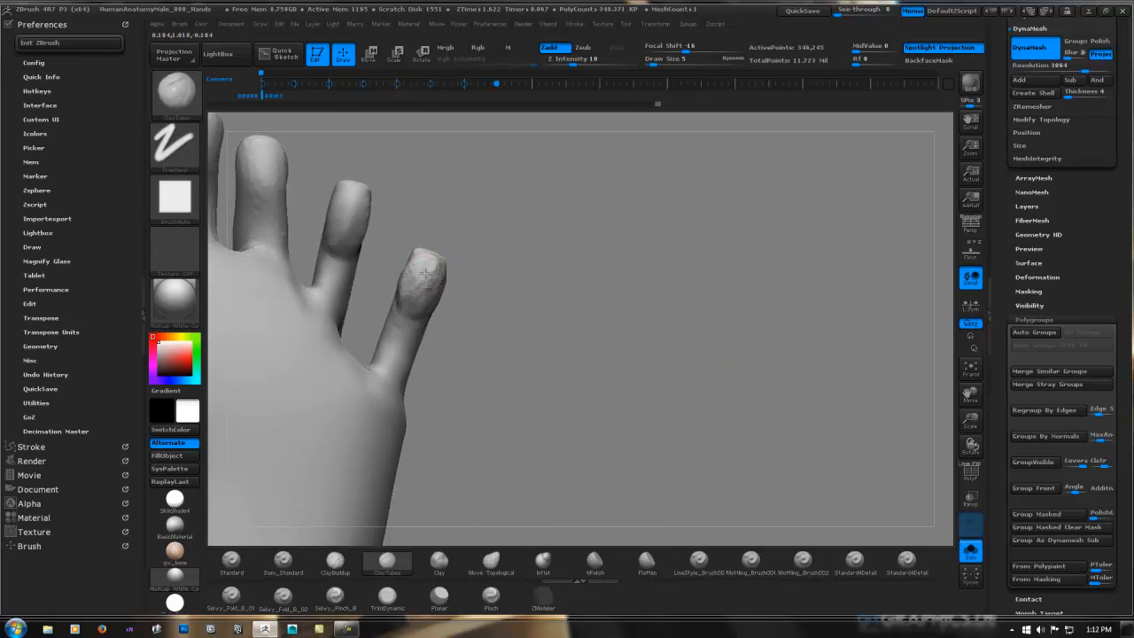
{"action": "left_click_drag", "start_coordinate": [429, 281], "coordinate": [434, 266], "text": "shift"}
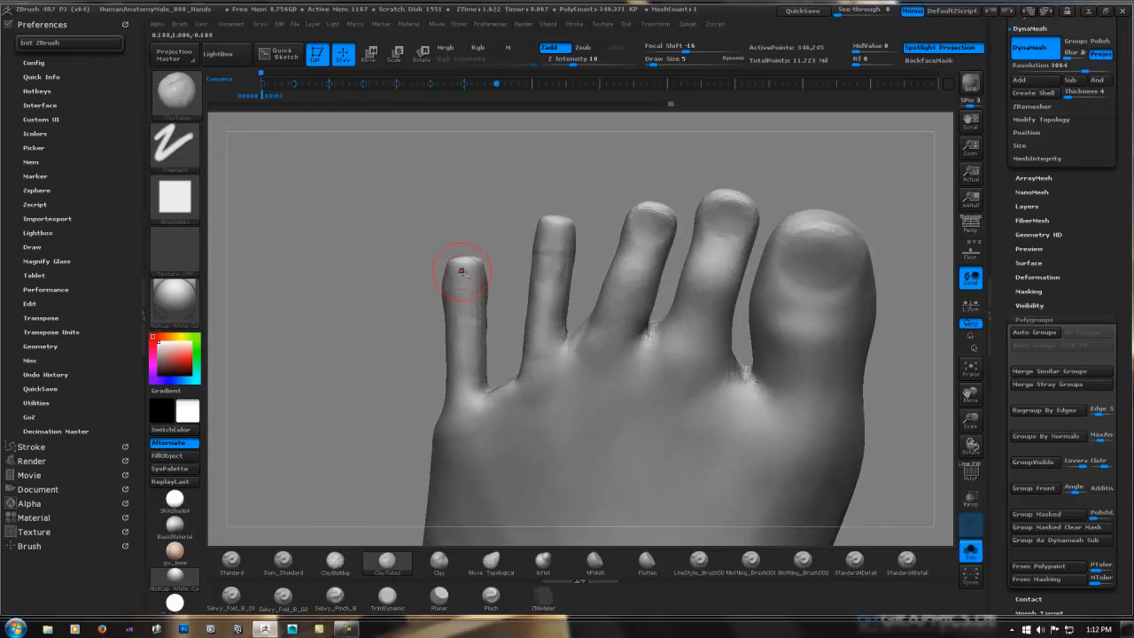
Sculpt nail areas on top of the little and fourth toe tips with ClayTubes and smooth them.
{"action": "mouse_move", "coordinate": [453, 266]}
{"action": "left_mouse_down"}
{"action": "mouse_move", "coordinate": [465, 292]}
{"action": "mouse_move", "coordinate": [478, 266]}
{"action": "left_mouse_up"}
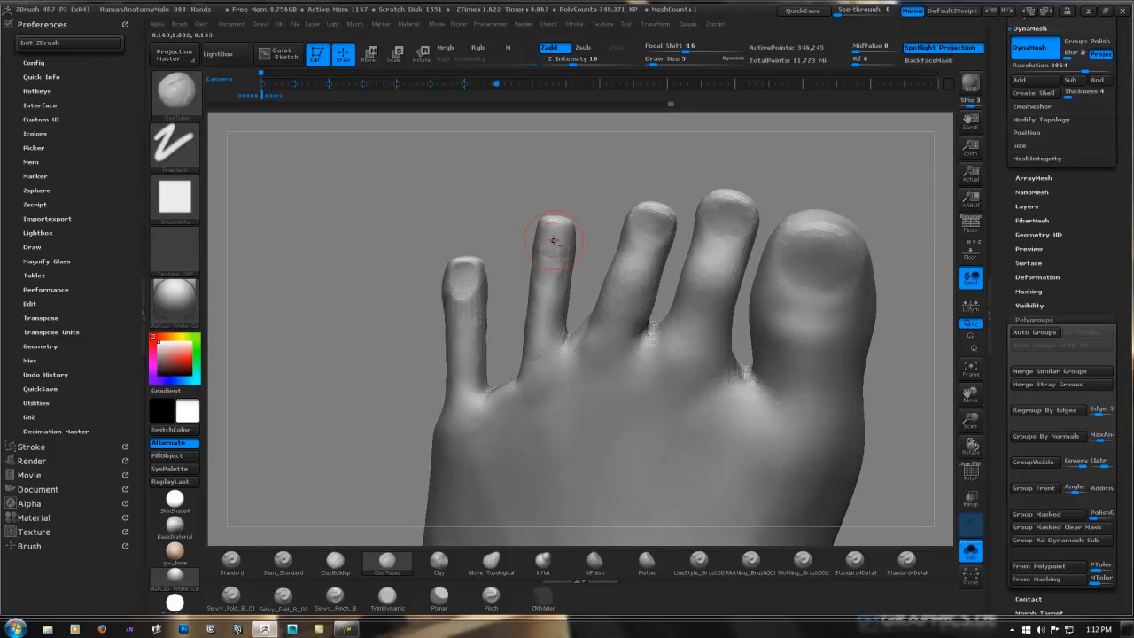
{"action": "left_click_drag", "start_coordinate": [552, 239], "coordinate": [549, 238]}
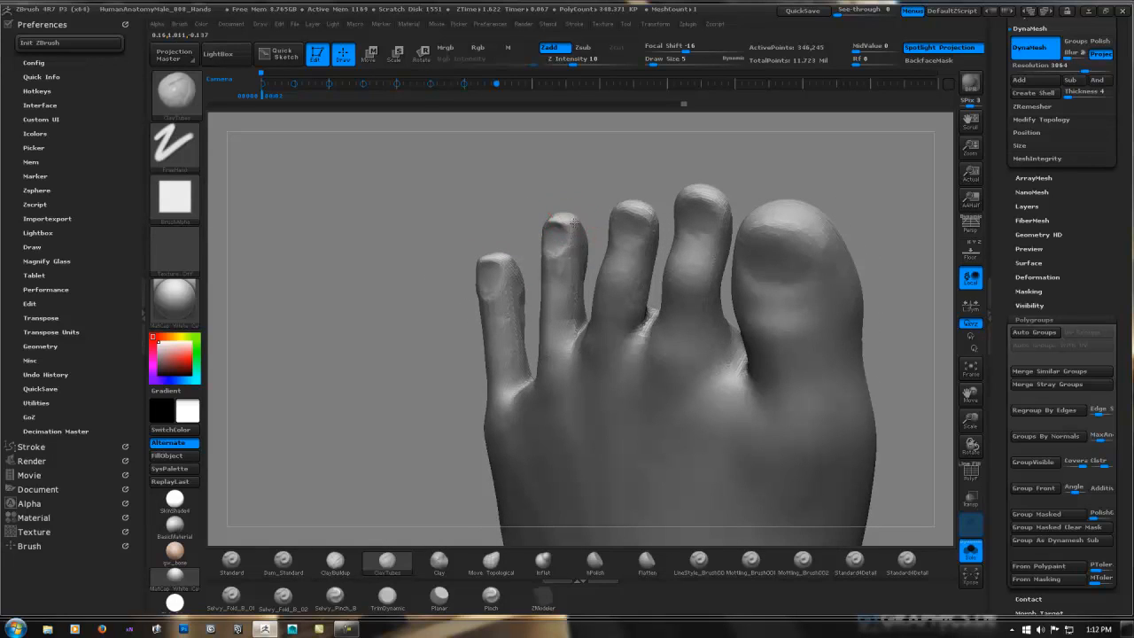
{"action": "key", "text": "shift"}
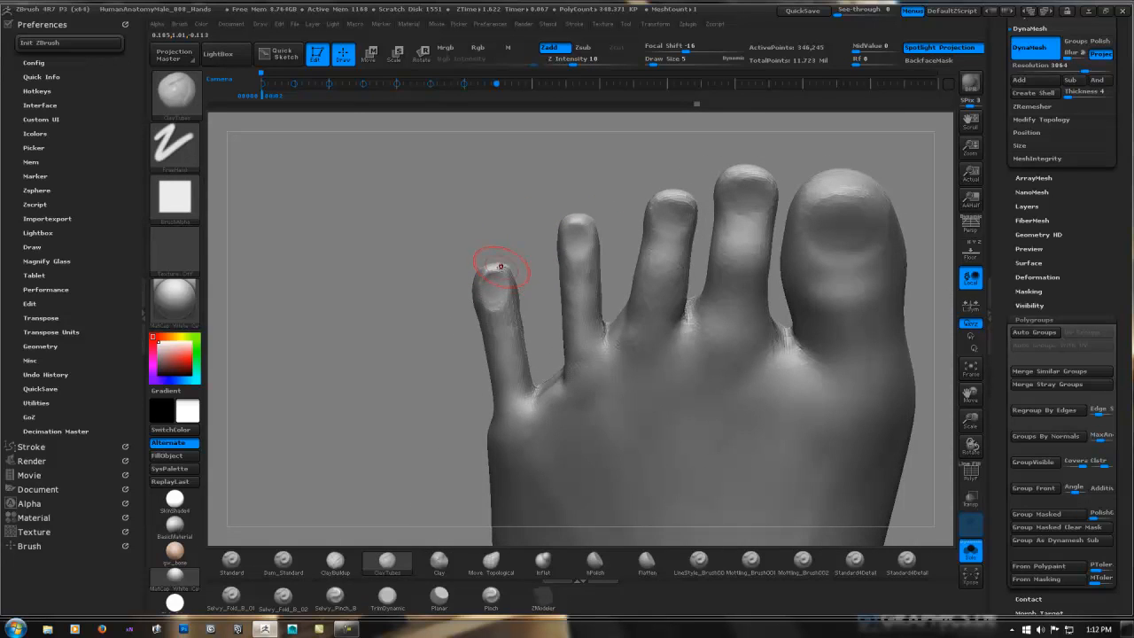
{"action": "key", "text": "shift"}
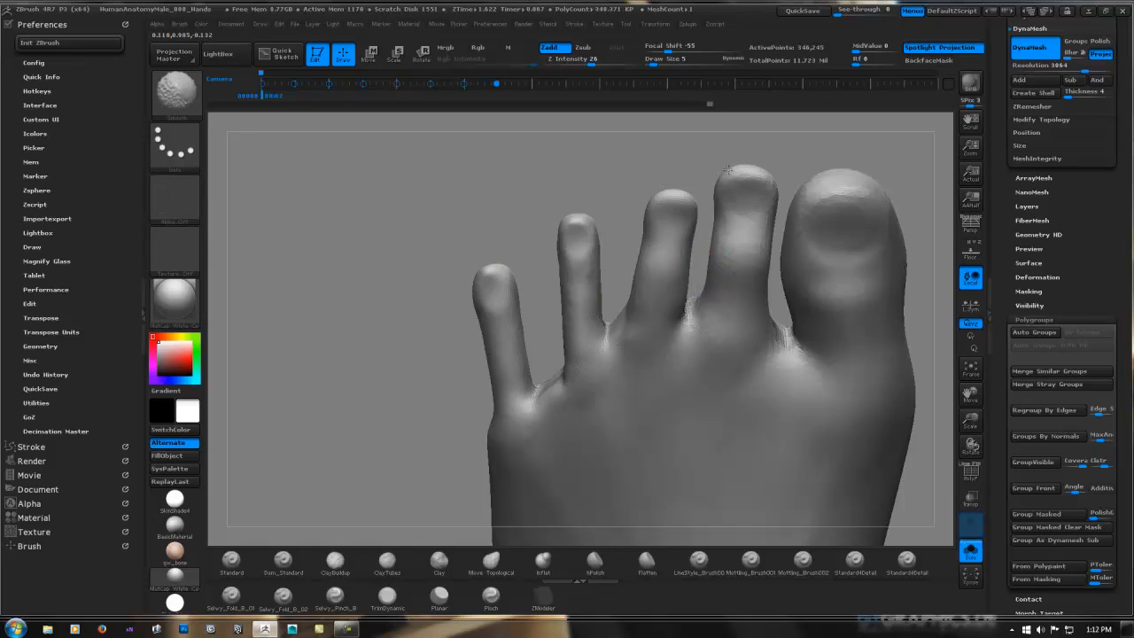
Smooth the big, second and third toes and the creases between them.
{"action": "left_click_drag", "start_coordinate": [850, 383], "coordinate": [854, 379], "text": "shift"}
{"action": "mouse_move", "coordinate": [854, 379]}
{"action": "right_mouse_down", "text": "alt"}
{"action": "mouse_move", "coordinate": [639, 401]}
{"action": "mouse_move", "coordinate": [664, 266]}
{"action": "mouse_move", "coordinate": [607, 322]}
{"action": "mouse_move", "coordinate": [576, 298]}
{"action": "right_mouse_up", "text": "alt"}
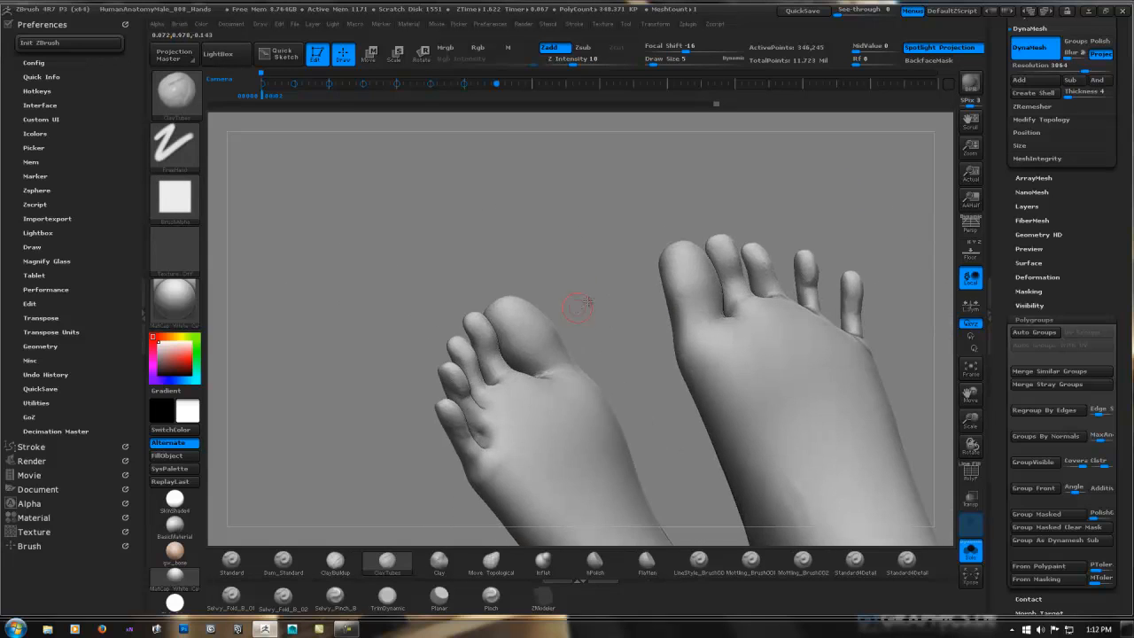
{"action": "key", "text": "shift"}
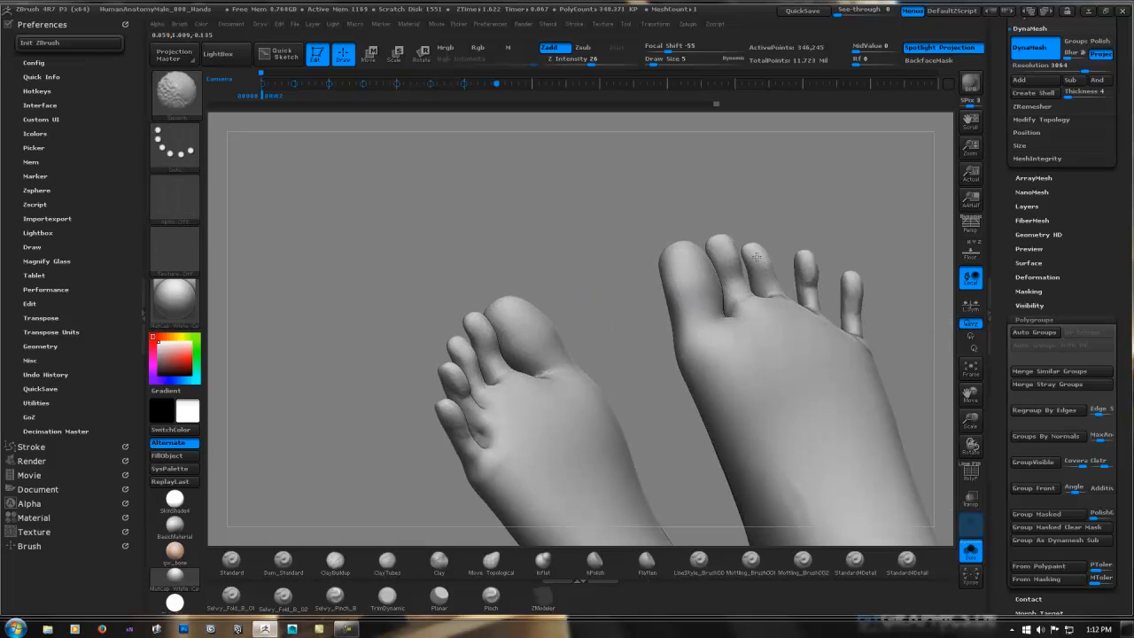
{"action": "mouse_move", "coordinate": [873, 314]}
{"action": "right_mouse_down"}
{"action": "mouse_move", "coordinate": [751, 260]}
{"action": "mouse_move", "coordinate": [606, 266]}
{"action": "mouse_move", "coordinate": [712, 228]}
{"action": "right_mouse_up"}
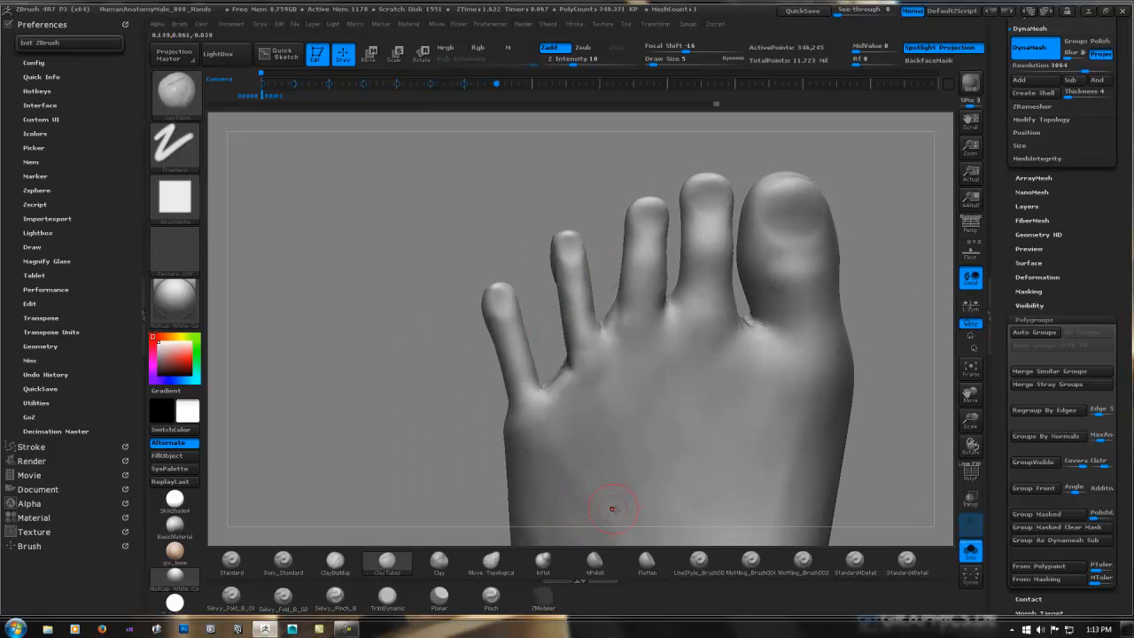
Thicken the narrow shaft of the fourth toe from above and below with the Inflat brush.
{"action": "left_click", "coordinate": [543, 559]}
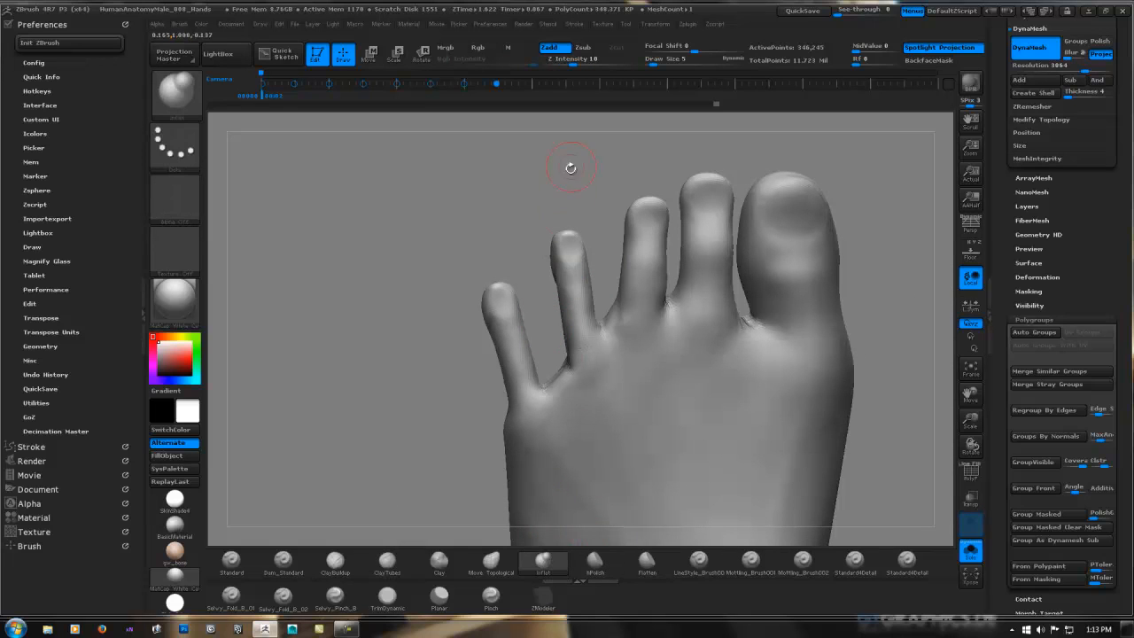
{"action": "right_click_drag", "start_coordinate": [570, 256], "coordinate": [564, 329], "text": "ctrl"}
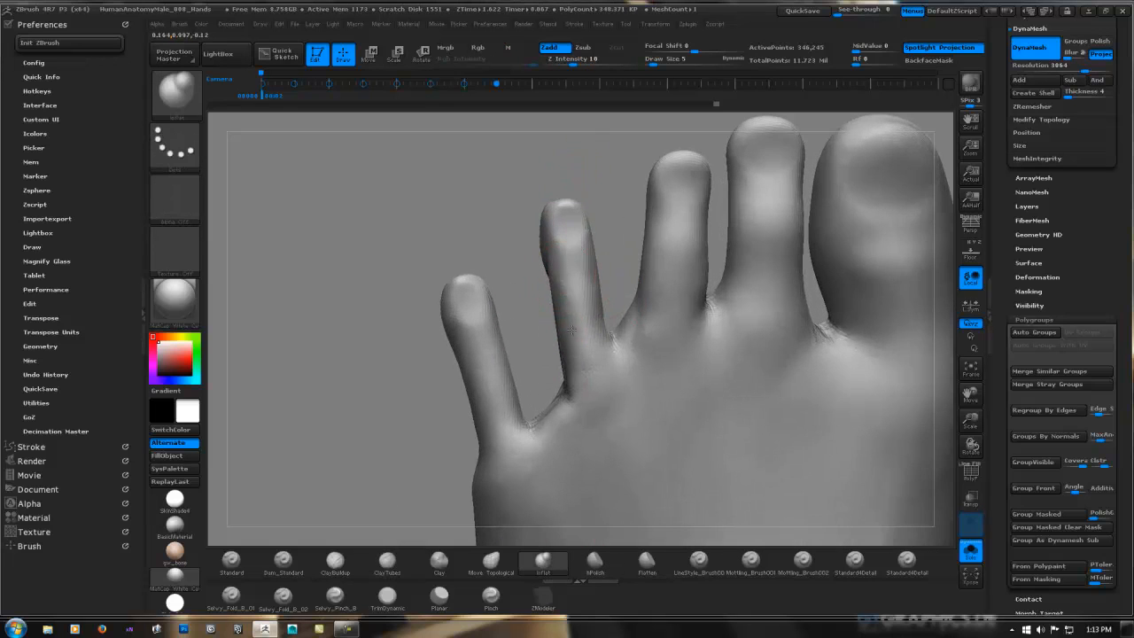
{"action": "left_click_drag", "start_coordinate": [572, 330], "coordinate": [575, 376]}
{"action": "right_click_drag", "start_coordinate": [576, 258], "coordinate": [684, 232]}
{"action": "left_click_drag", "start_coordinate": [588, 341], "coordinate": [596, 377]}
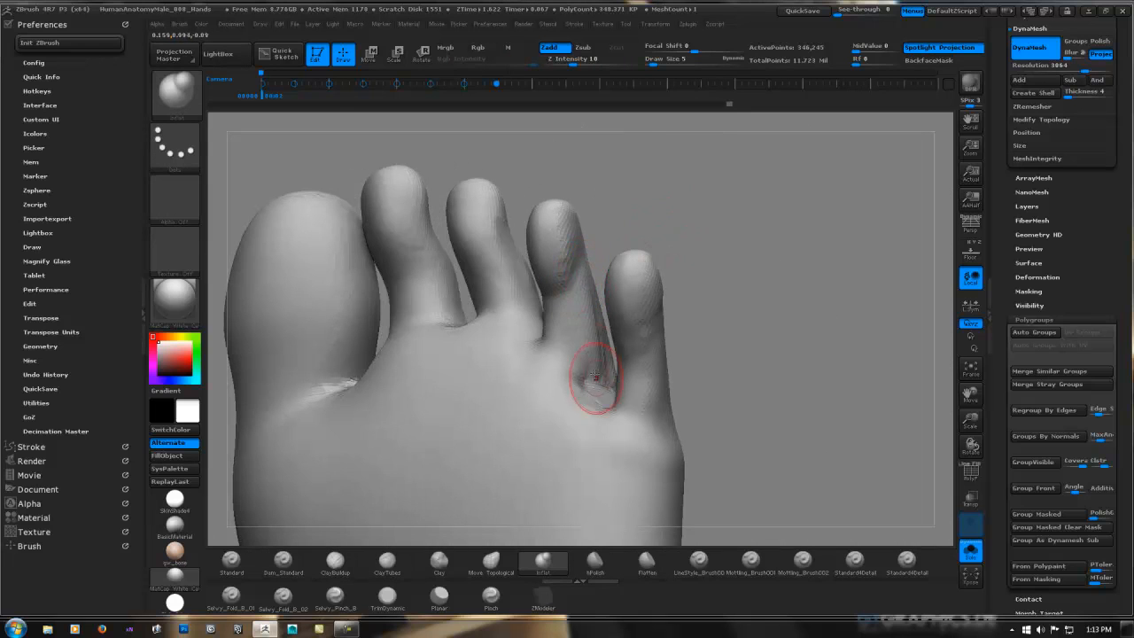
{"action": "right_click_drag", "start_coordinate": [595, 377], "coordinate": [567, 301]}
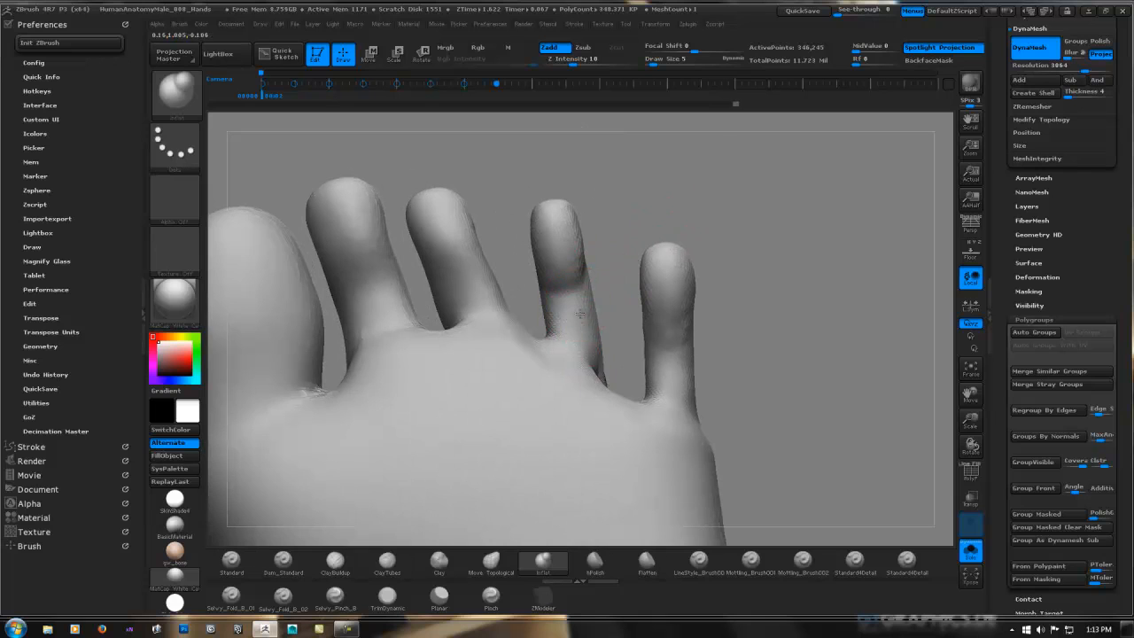
{"action": "mouse_move", "coordinate": [566, 233]}
{"action": "right_mouse_down"}
{"action": "mouse_move", "coordinate": [553, 238]}
{"action": "mouse_move", "coordinate": [575, 235]}
{"action": "right_mouse_up"}
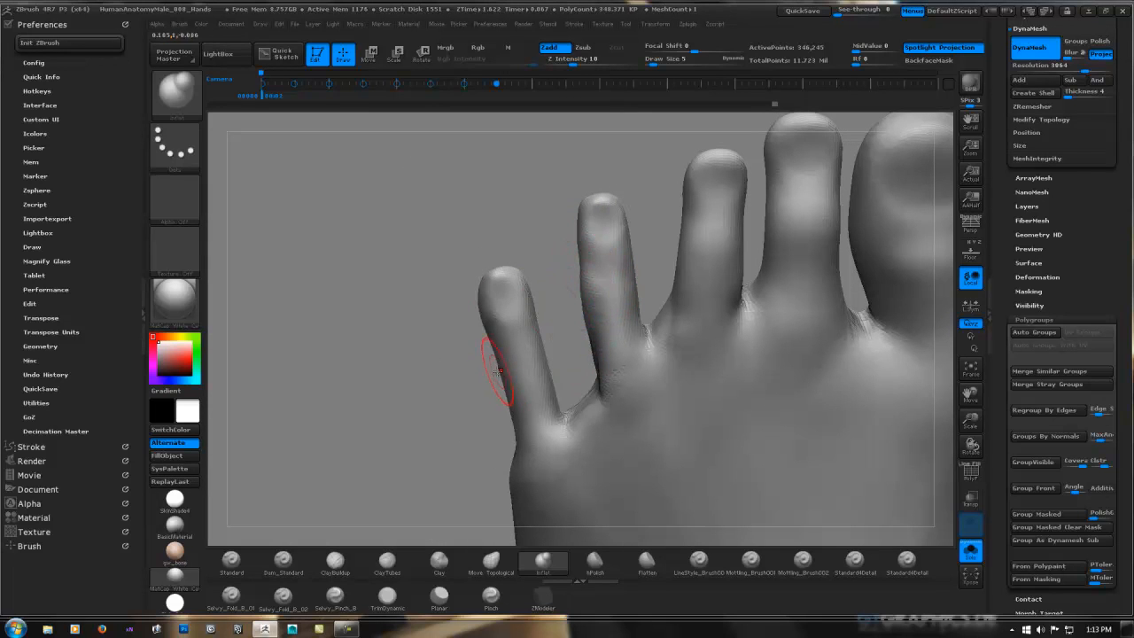
Thicken the little toe's shaft all around with the Inflat brush, setting draw size 9 and Z intensity 3.
{"action": "mouse_move", "coordinate": [500, 373]}
{"action": "left_mouse_down"}
{"action": "mouse_move", "coordinate": [503, 383]}
{"action": "mouse_move", "coordinate": [499, 368]}
{"action": "left_mouse_up"}
{"action": "mouse_move", "coordinate": [499, 431]}
{"action": "left_mouse_down"}
{"action": "mouse_move", "coordinate": [483, 432]}
{"action": "mouse_move", "coordinate": [544, 316]}
{"action": "left_mouse_up"}
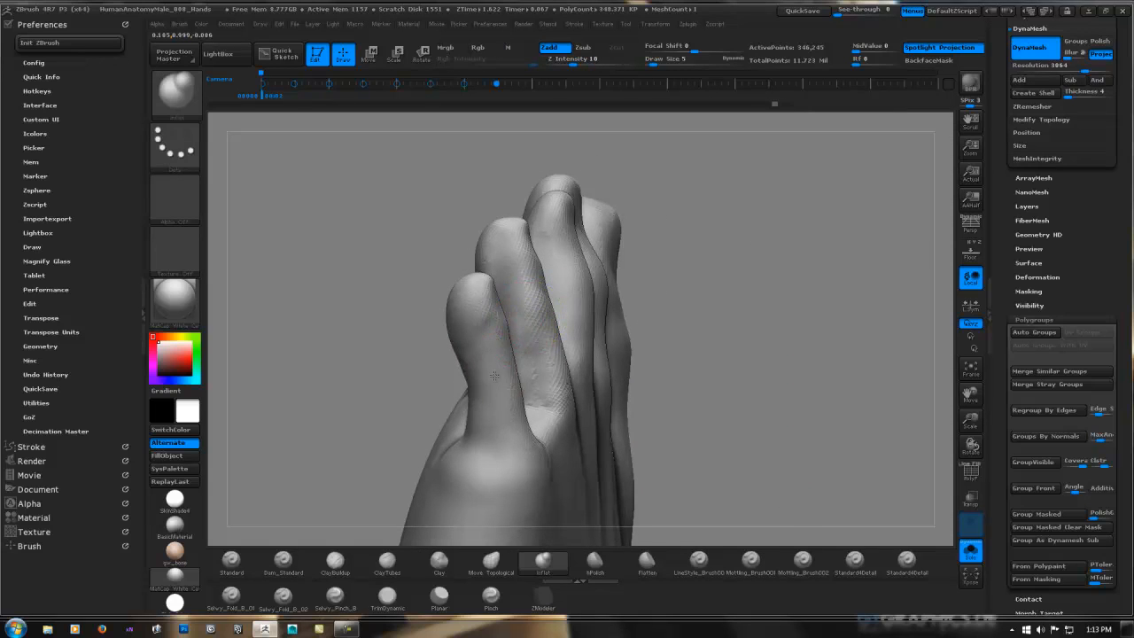
{"action": "right_click_drag", "start_coordinate": [494, 376], "coordinate": [481, 367]}
{"action": "key", "text": "space"}
{"action": "left_click_drag", "start_coordinate": [494, 381], "coordinate": [498, 382]}
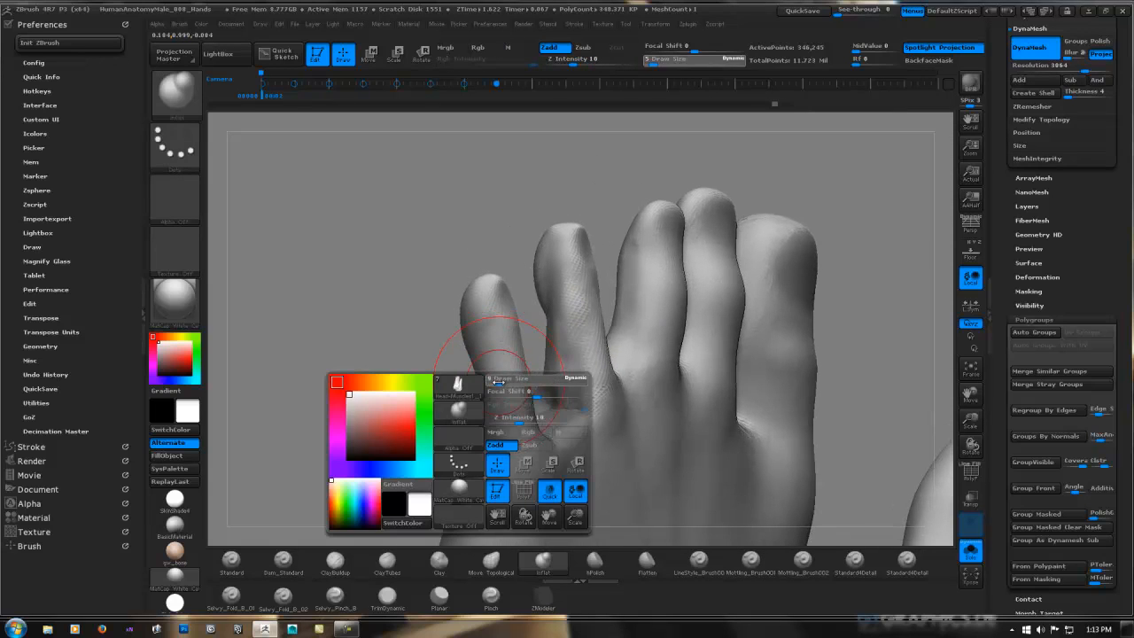
{"action": "left_click_drag", "start_coordinate": [519, 419], "coordinate": [508, 420]}
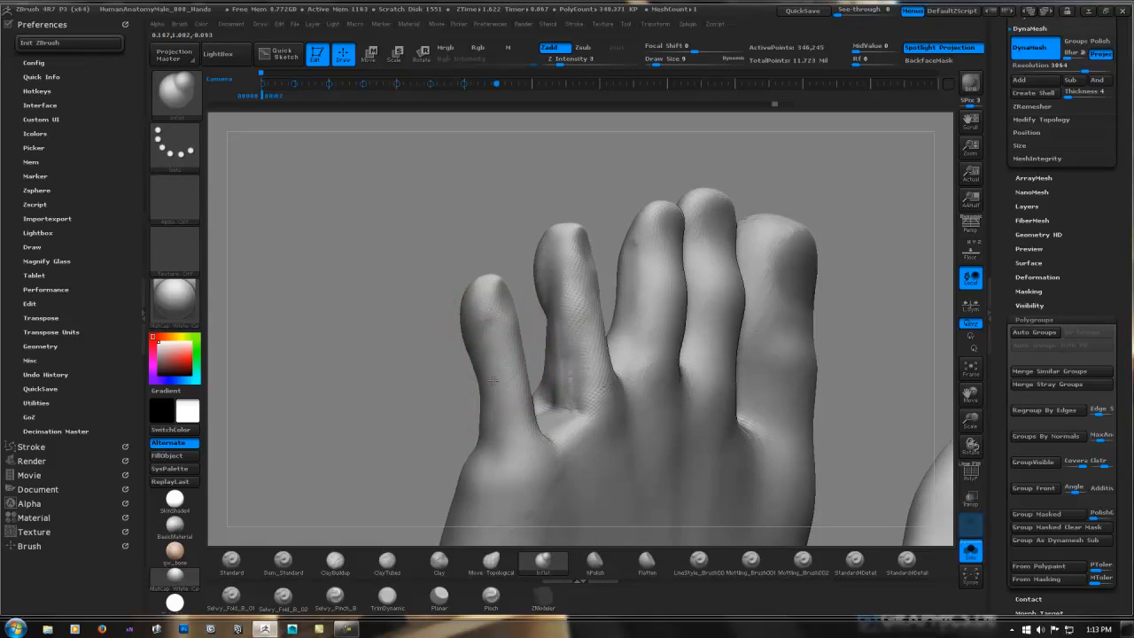
{"action": "right_click_drag", "start_coordinate": [500, 348], "coordinate": [463, 336]}
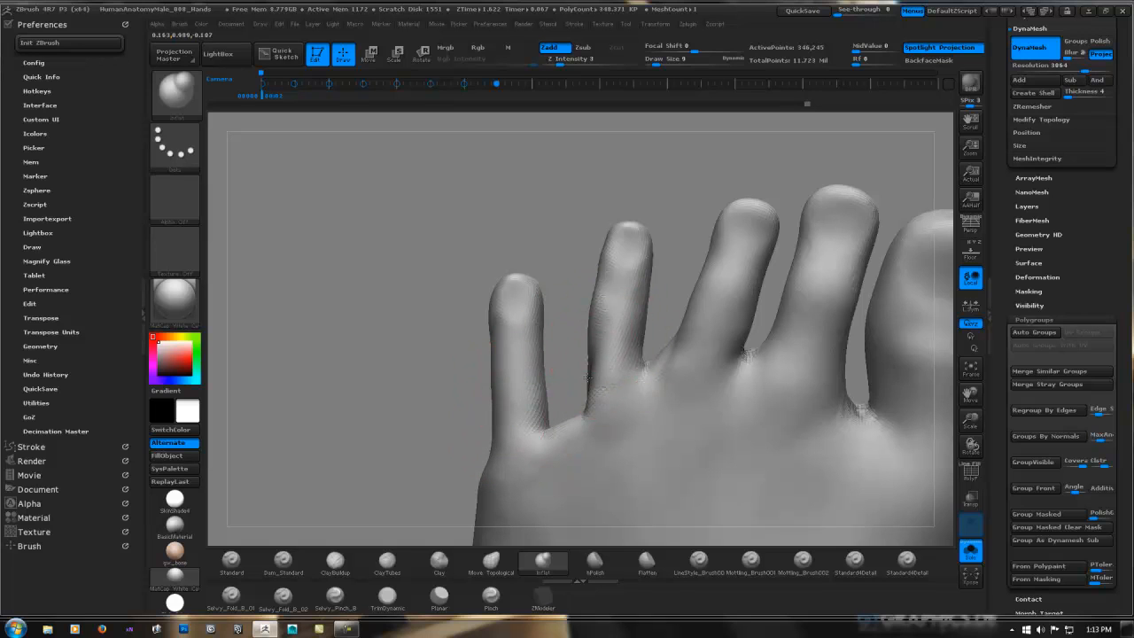
{"action": "mouse_move", "coordinate": [584, 280]}
{"action": "left_mouse_down"}
{"action": "mouse_move", "coordinate": [664, 276]}
{"action": "mouse_move", "coordinate": [758, 349]}
{"action": "left_mouse_up"}
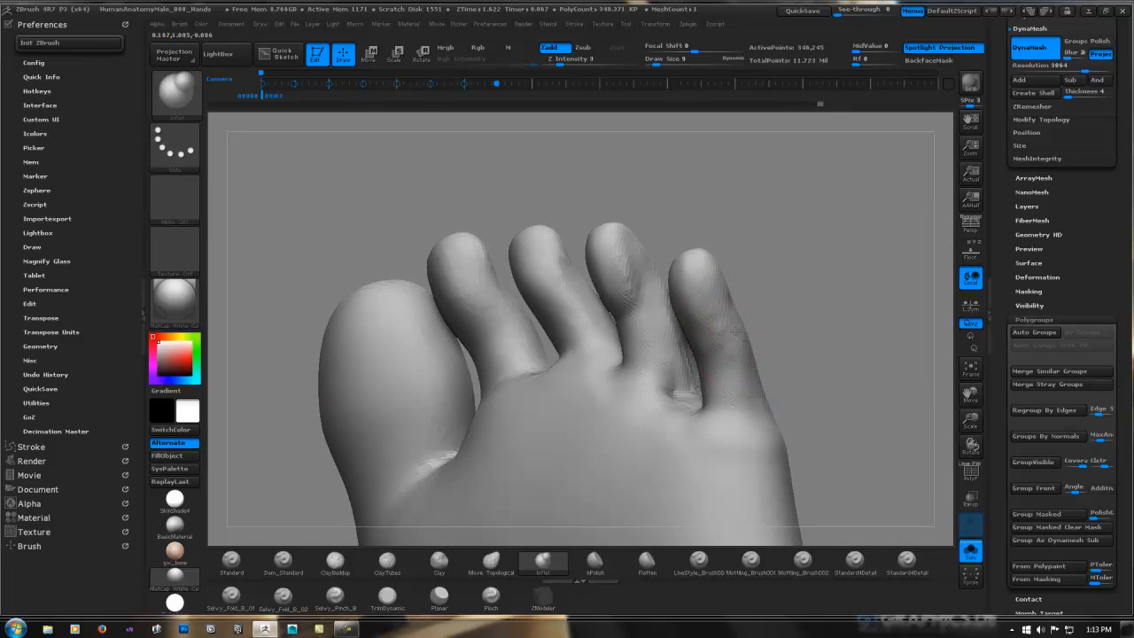
{"action": "mouse_move", "coordinate": [766, 308]}
{"action": "left_mouse_down"}
{"action": "mouse_move", "coordinate": [795, 288]}
{"action": "mouse_move", "coordinate": [735, 289]}
{"action": "mouse_move", "coordinate": [737, 301]}
{"action": "left_mouse_up"}
{"action": "mouse_move", "coordinate": [784, 352]}
{"action": "left_mouse_down"}
{"action": "mouse_move", "coordinate": [620, 355]}
{"action": "mouse_move", "coordinate": [606, 299]}
{"action": "mouse_move", "coordinate": [558, 292]}
{"action": "mouse_move", "coordinate": [557, 268]}
{"action": "mouse_move", "coordinate": [576, 306]}
{"action": "left_mouse_up"}
Isolate the little toe's tip with an inverted MaskLasso selection, rotate it slightly with the Transpose line, and clear the mask.
{"action": "right_click_drag", "start_coordinate": [576, 302], "coordinate": [607, 262], "text": "ctrl"}
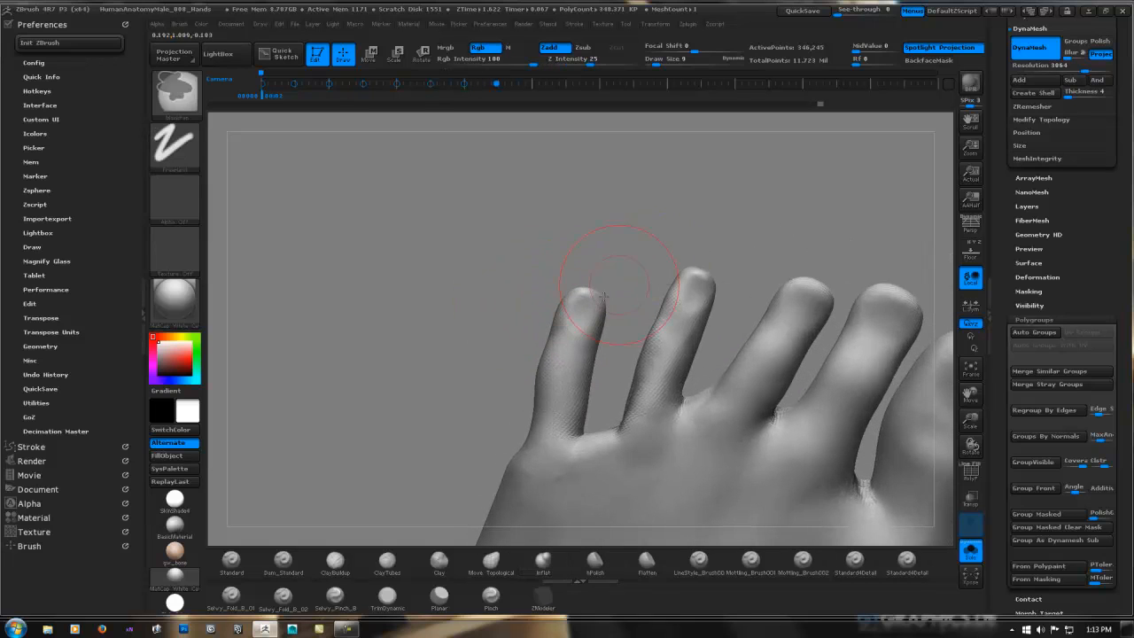
{"action": "mouse_move", "coordinate": [603, 259]}
{"action": "left_mouse_down", "text": "ctrl"}
{"action": "mouse_move", "coordinate": [528, 349]}
{"action": "mouse_move", "coordinate": [372, 246]}
{"action": "left_mouse_up", "text": "ctrl"}
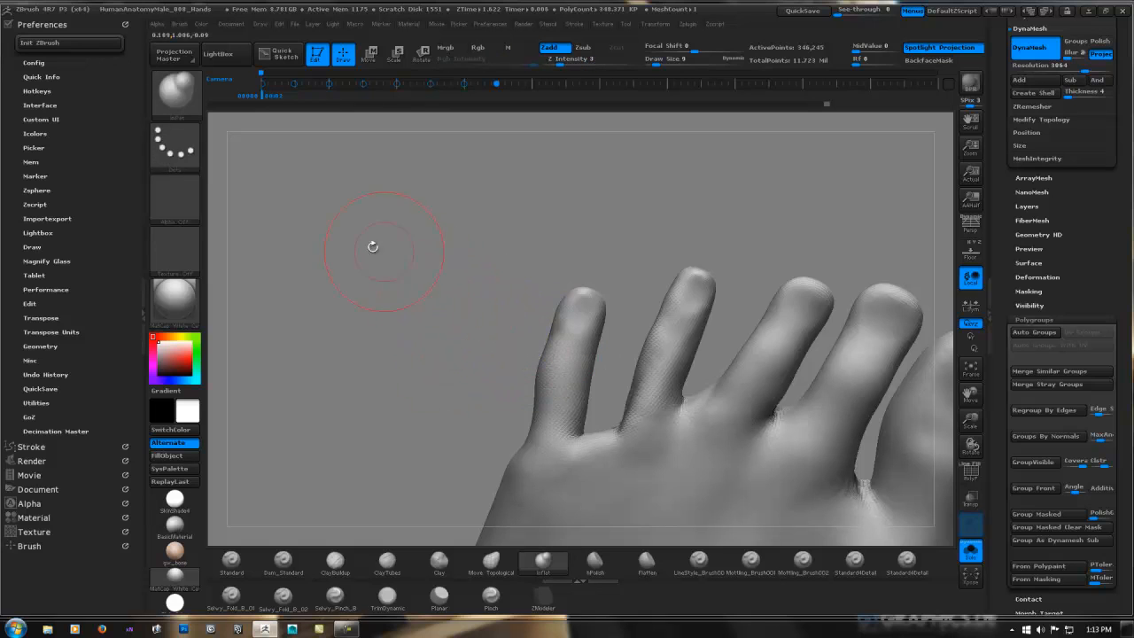
{"action": "left_click", "coordinate": [178, 94], "text": "ctrl"}
{"action": "left_click", "coordinate": [360, 158]}
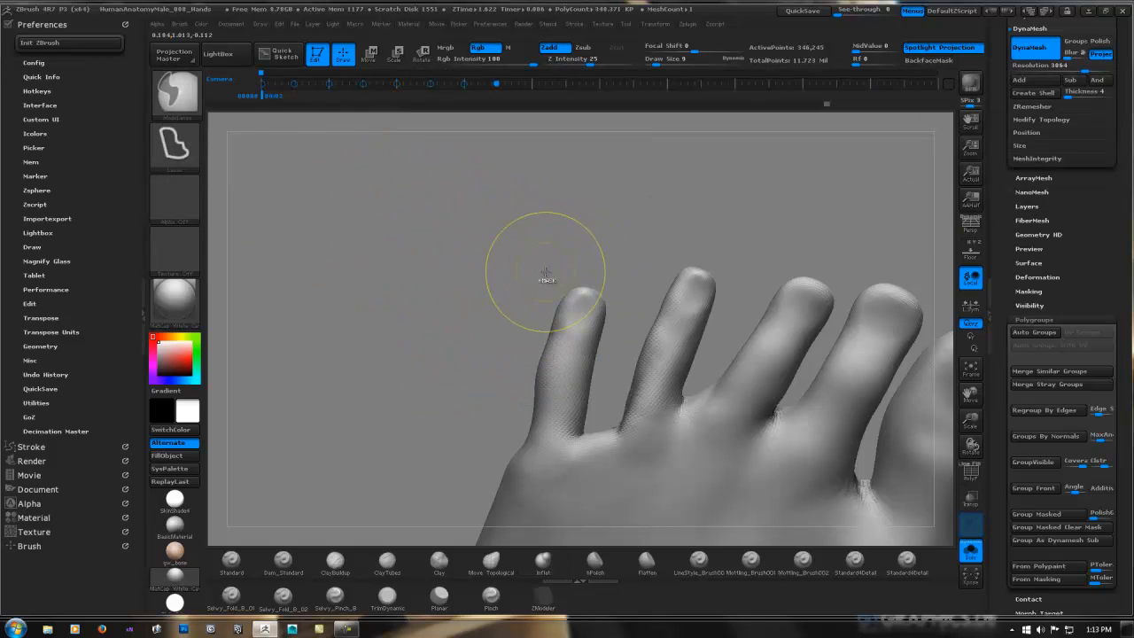
{"action": "mouse_move", "coordinate": [556, 259]}
{"action": "left_mouse_down", "text": "ctrl"}
{"action": "mouse_move", "coordinate": [631, 297]}
{"action": "mouse_move", "coordinate": [607, 363]}
{"action": "mouse_move", "coordinate": [542, 337]}
{"action": "left_mouse_up", "text": "ctrl"}
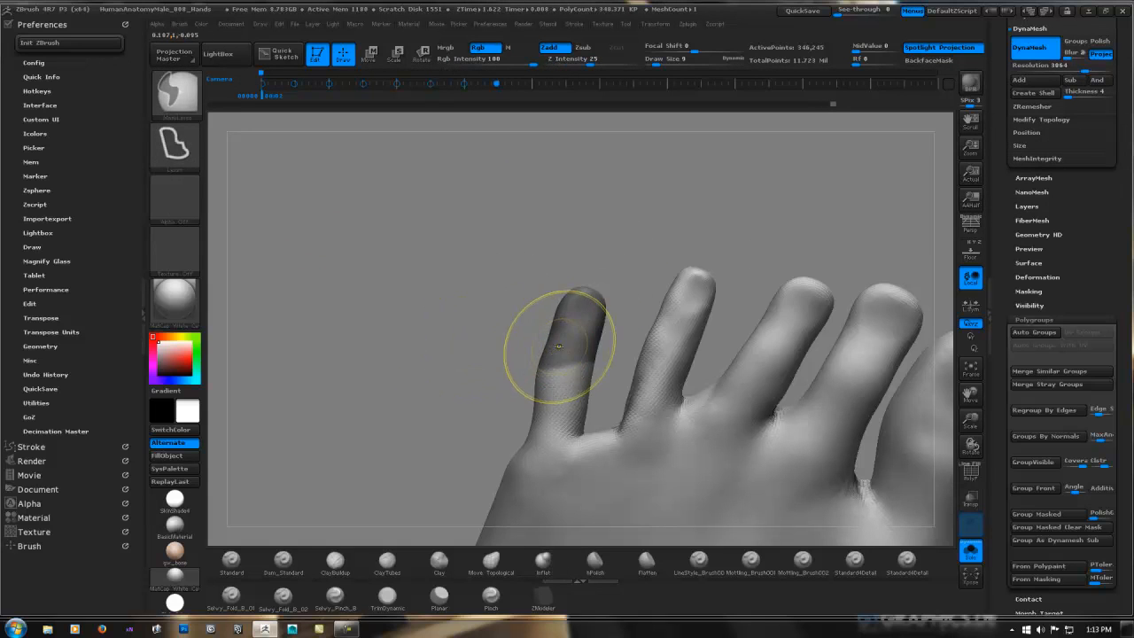
{"action": "left_click", "coordinate": [500, 379], "text": "ctrl"}
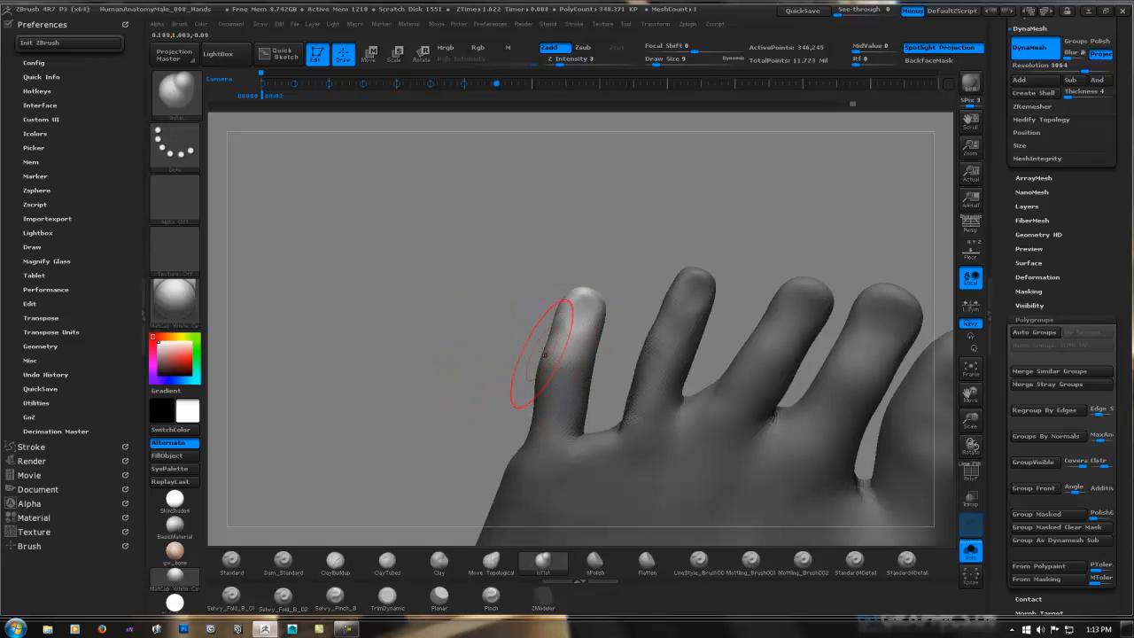
{"action": "key", "text": "r"}
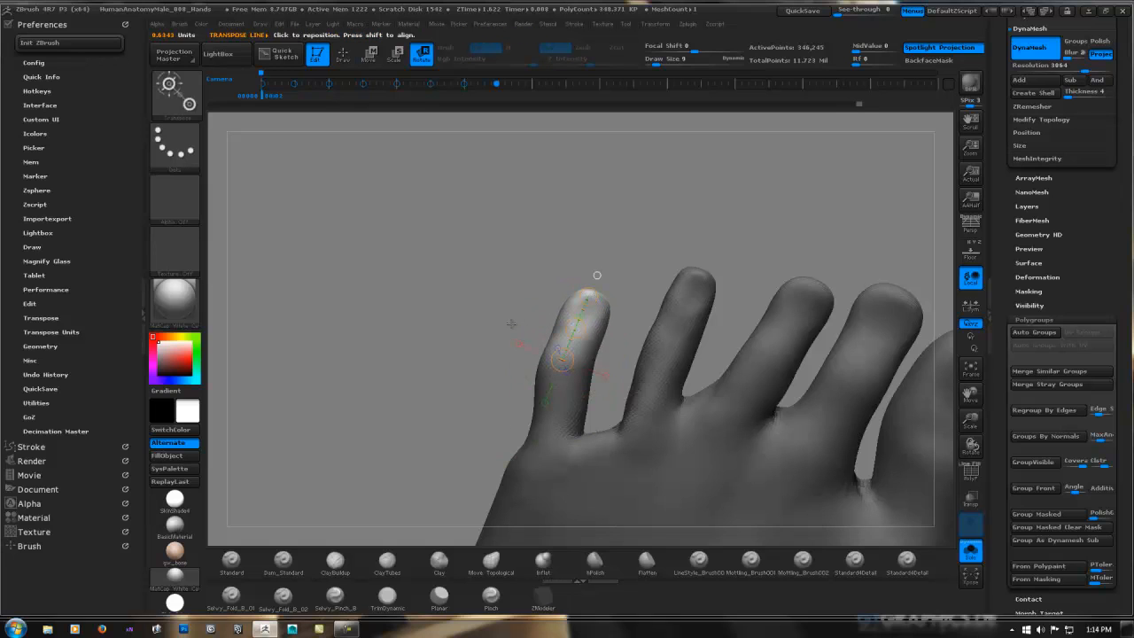
{"action": "left_click_drag", "start_coordinate": [512, 325], "coordinate": [521, 298], "text": "ctrl"}
Isolate the fourth toe's tip with an inverted lasso mask, rotate it slightly with the Transpose line, and clear the mask.
{"action": "right_click_drag", "start_coordinate": [689, 309], "coordinate": [592, 285], "text": "alt"}
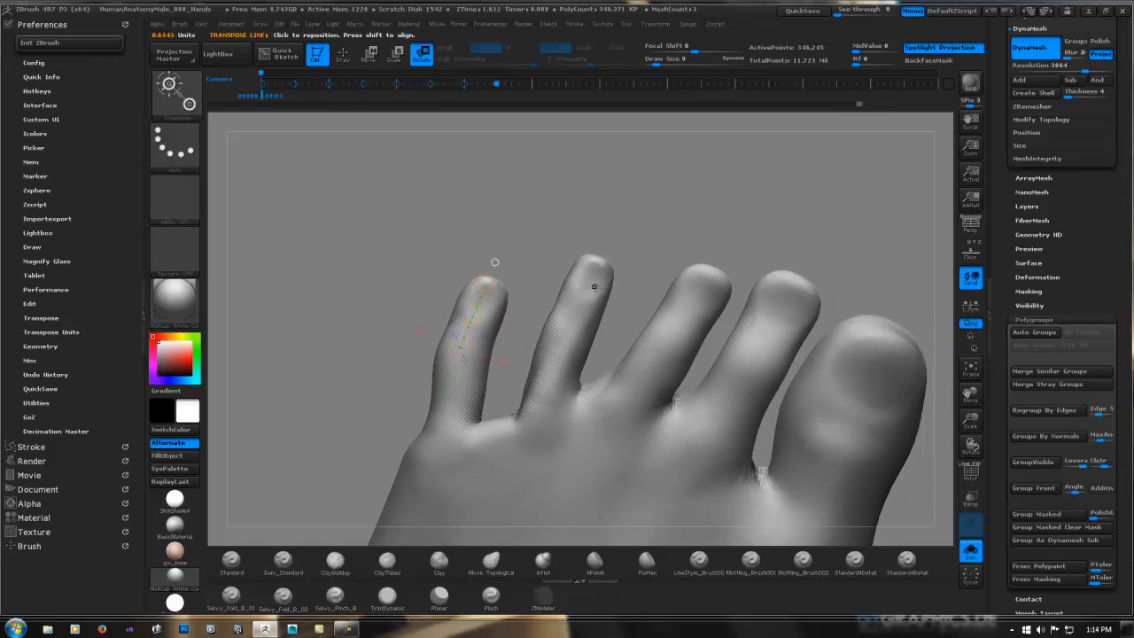
{"action": "mouse_move", "coordinate": [630, 232]}
{"action": "left_mouse_down", "text": "ctrl"}
{"action": "mouse_move", "coordinate": [542, 333]}
{"action": "mouse_move", "coordinate": [634, 317]}
{"action": "left_mouse_up", "text": "ctrl"}
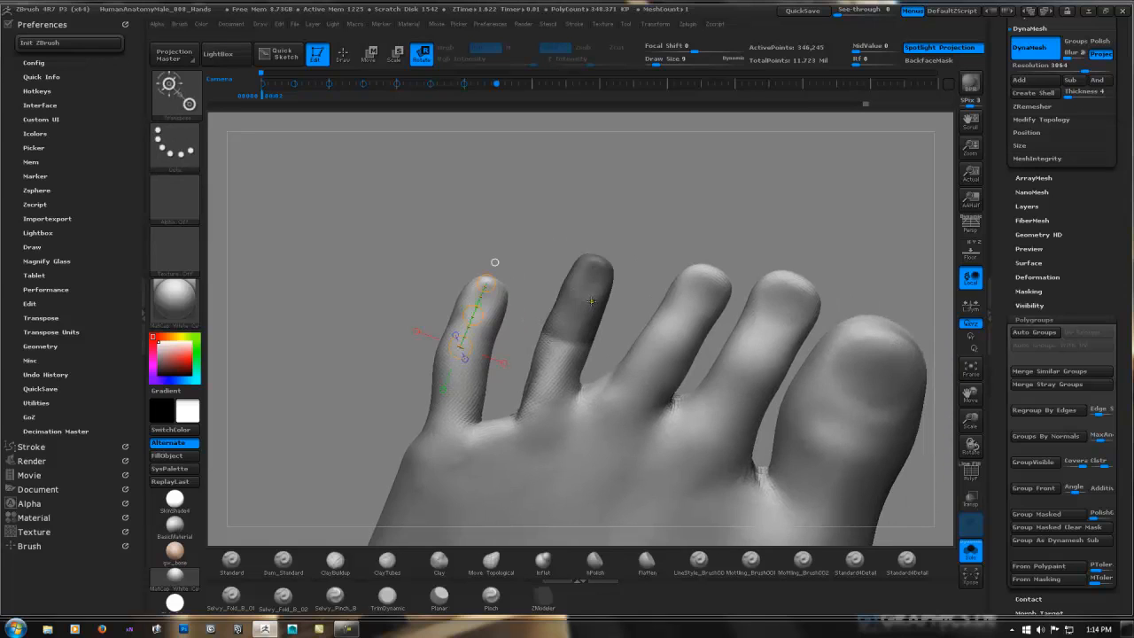
{"action": "left_click", "coordinate": [579, 313], "text": "ctrl"}
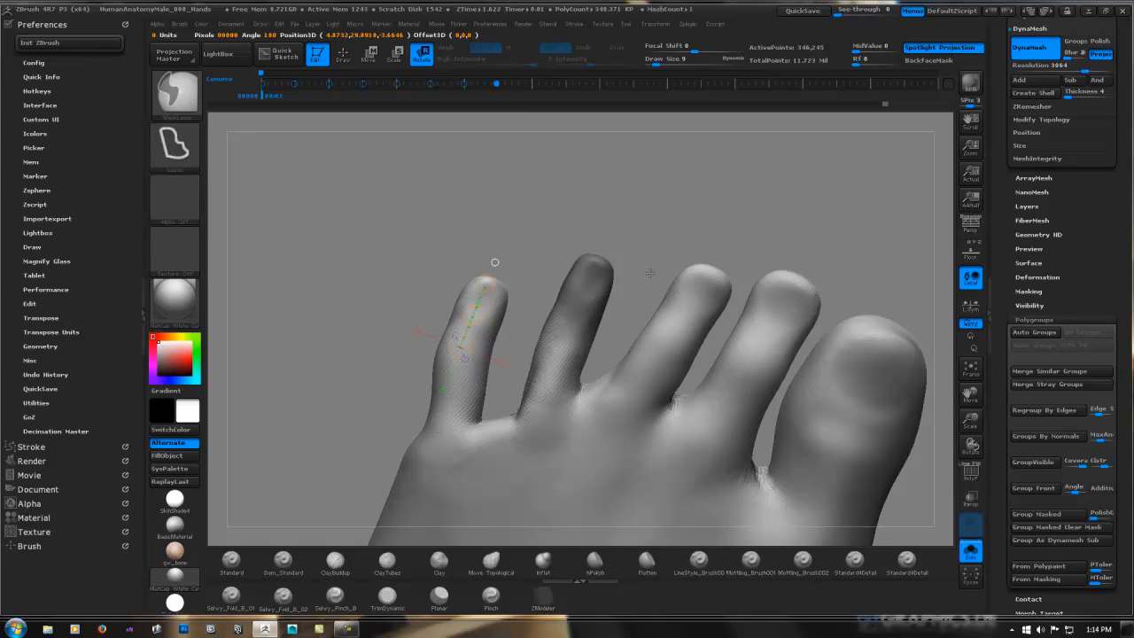
{"action": "left_click", "coordinate": [494, 262], "text": "ctrl"}
{"action": "mouse_move", "coordinate": [567, 339]}
{"action": "left_mouse_down"}
{"action": "mouse_move", "coordinate": [555, 356]}
{"action": "mouse_move", "coordinate": [611, 243]}
{"action": "left_mouse_up"}
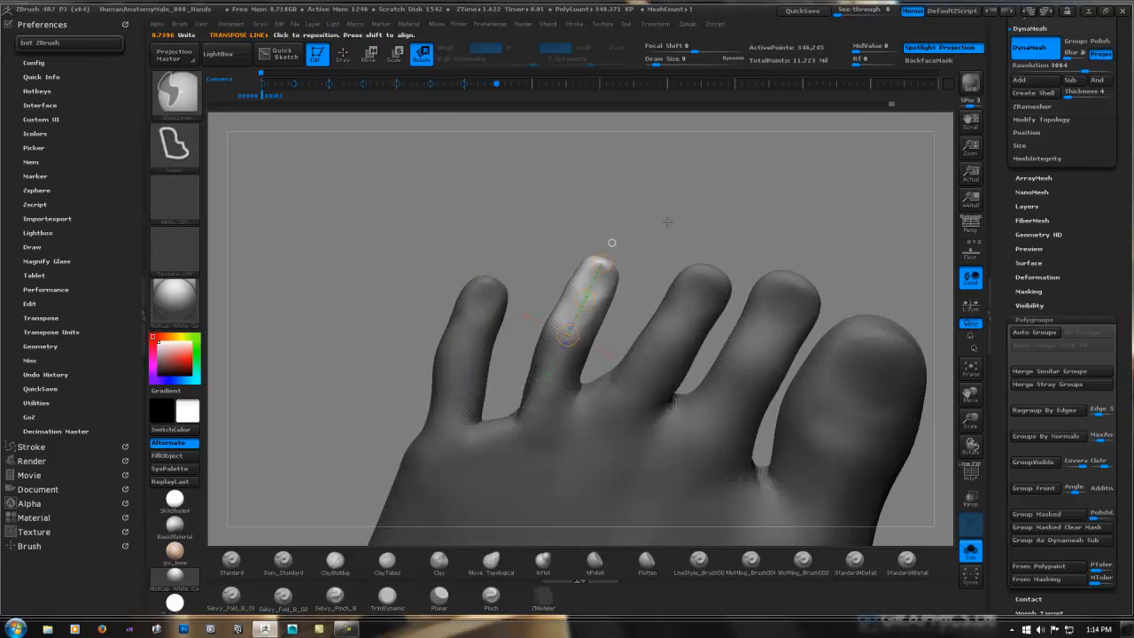
{"action": "left_click_drag", "start_coordinate": [665, 221], "coordinate": [655, 237], "text": "ctrl"}
Round out the undersides of the little and fourth toes with the Inflat brush.
{"action": "key", "text": "q"}
{"action": "mouse_move", "coordinate": [631, 278]}
{"action": "left_mouse_down"}
{"action": "mouse_move", "coordinate": [669, 311]}
{"action": "mouse_move", "coordinate": [666, 292]}
{"action": "left_mouse_up"}
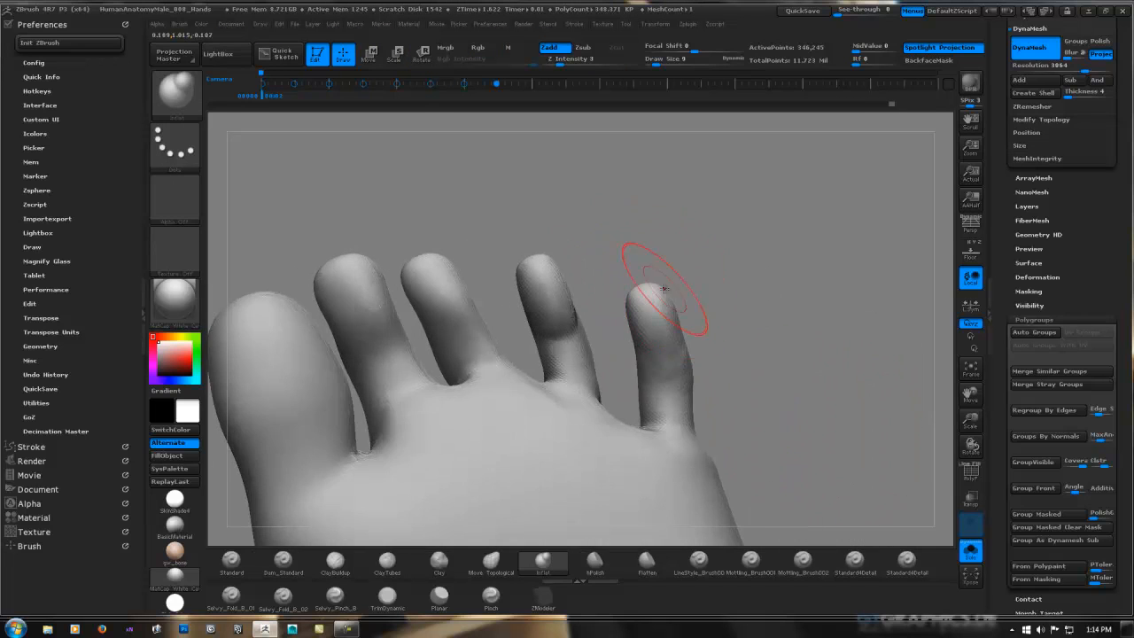
{"action": "left_click_drag", "start_coordinate": [599, 301], "coordinate": [587, 317]}
Isolate the whole fourth toe with an inverted lasso mask, shift it slightly toward the third toe with Transpose Move, and clear the mask.
{"action": "mouse_move", "coordinate": [758, 283]}
{"action": "right_mouse_down", "text": "ctrl"}
{"action": "mouse_move", "coordinate": [668, 319]}
{"action": "mouse_move", "coordinate": [622, 285]}
{"action": "right_mouse_up", "text": "ctrl"}
{"action": "mouse_move", "coordinate": [682, 245]}
{"action": "right_mouse_down", "text": "alt"}
{"action": "mouse_move", "coordinate": [709, 291]}
{"action": "mouse_move", "coordinate": [681, 249]}
{"action": "right_mouse_up", "text": "alt"}
{"action": "mouse_move", "coordinate": [447, 207]}
{"action": "left_mouse_down", "text": "ctrl"}
{"action": "mouse_move", "coordinate": [505, 255]}
{"action": "mouse_move", "coordinate": [537, 359]}
{"action": "mouse_move", "coordinate": [542, 316]}
{"action": "left_mouse_up", "text": "ctrl"}
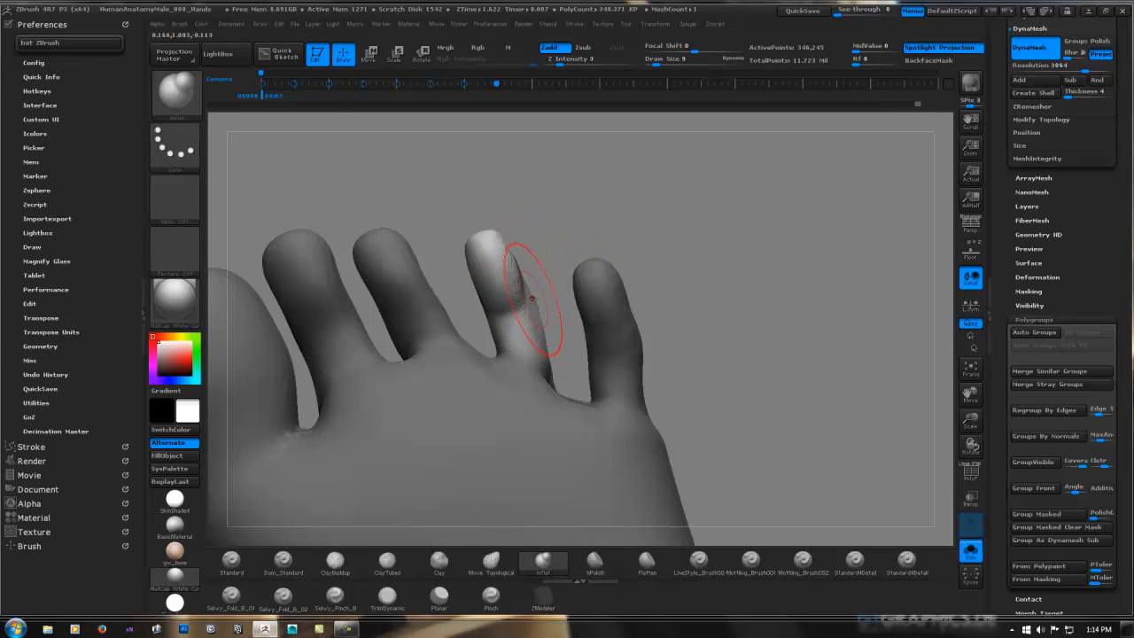
{"action": "key", "text": "w"}
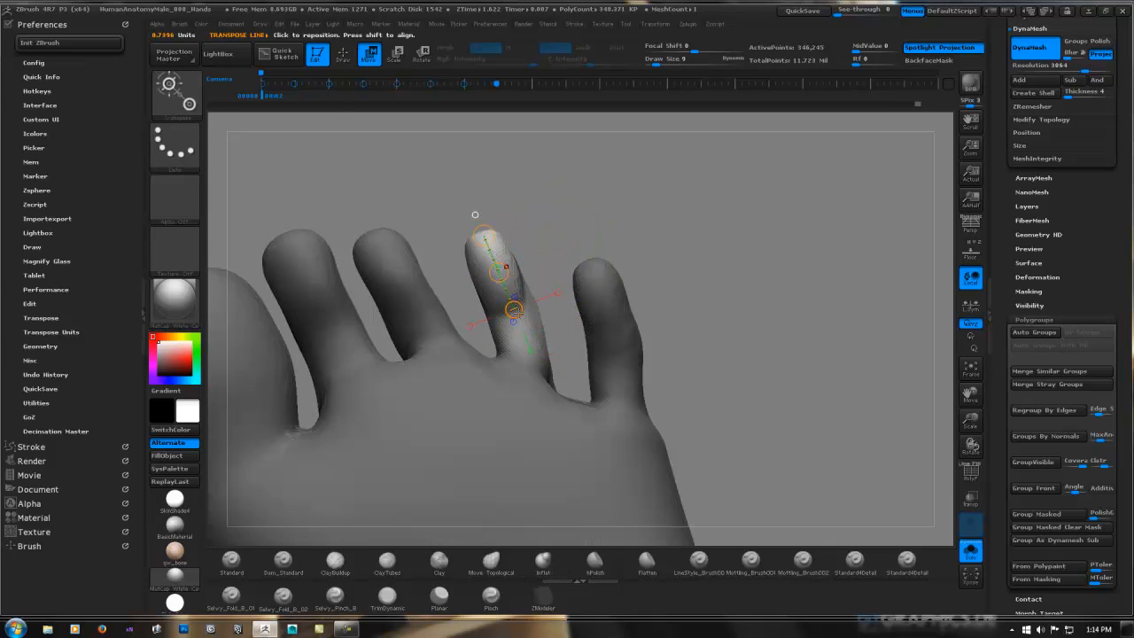
{"action": "left_click_drag", "start_coordinate": [475, 214], "coordinate": [539, 384]}
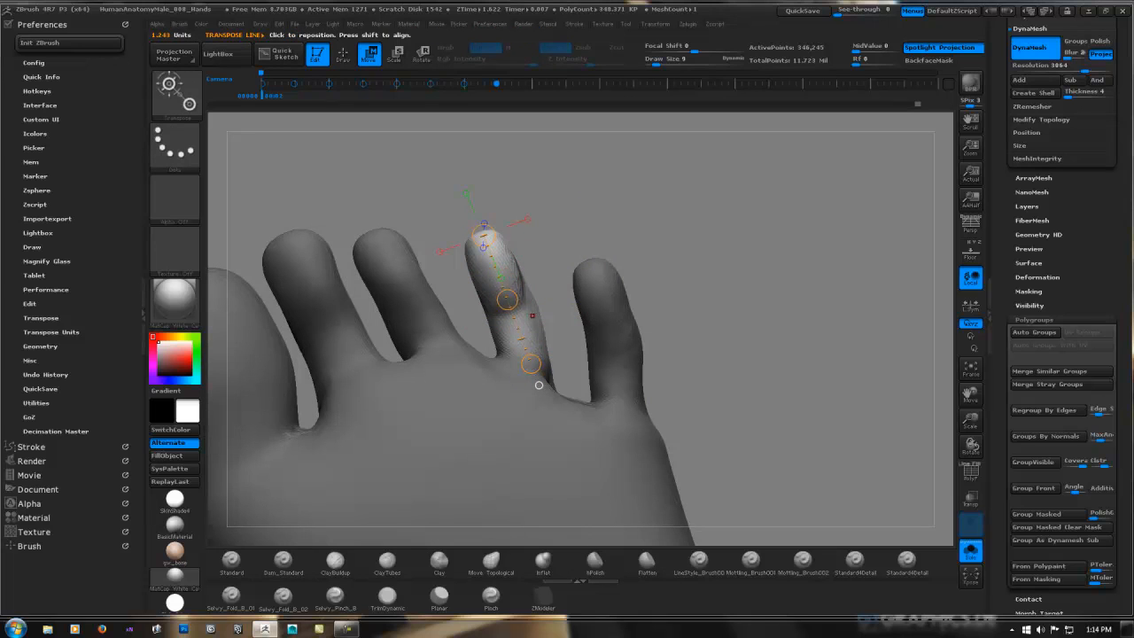
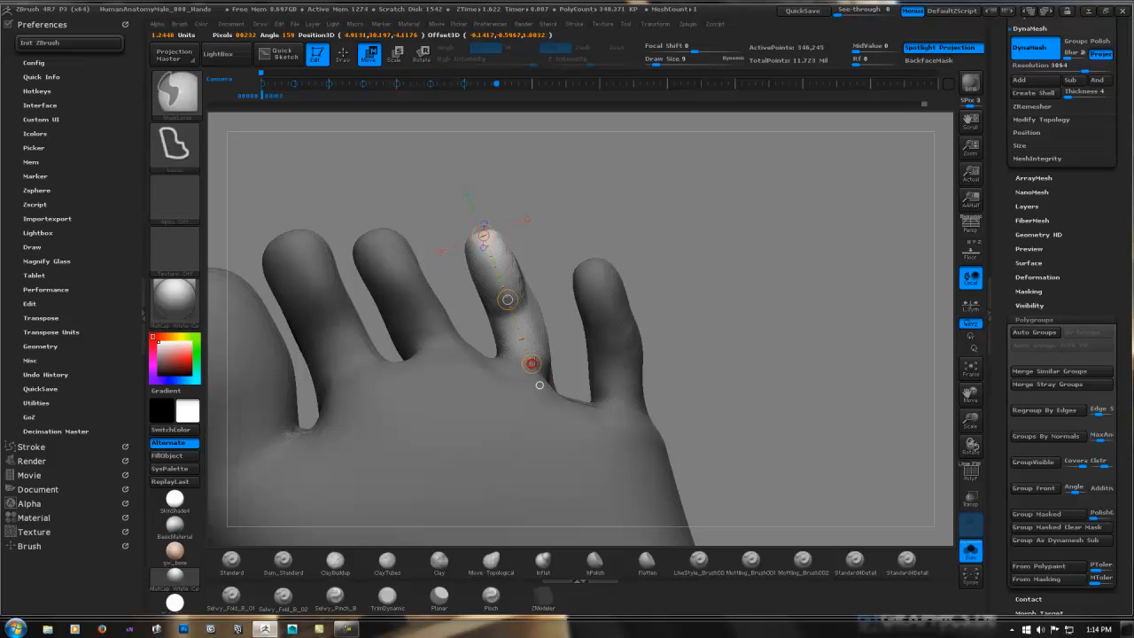
{"action": "left_click_drag", "start_coordinate": [539, 385], "coordinate": [481, 147]}
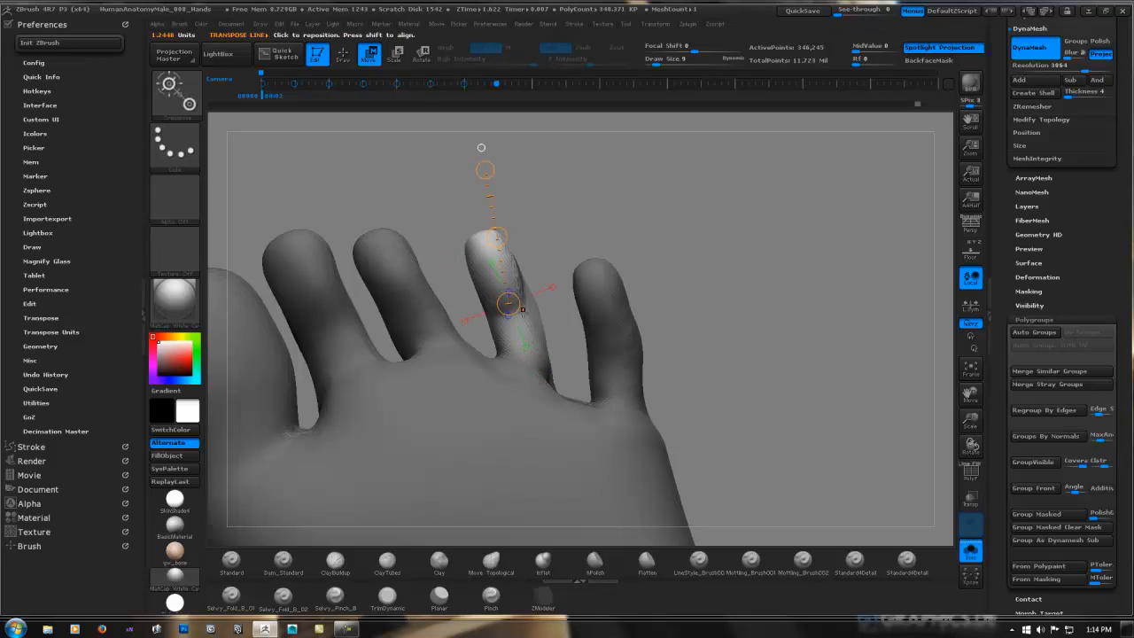
{"action": "left_click_drag", "start_coordinate": [504, 222], "coordinate": [763, 231]}
{"action": "left_click_drag", "start_coordinate": [535, 360], "coordinate": [474, 221]}
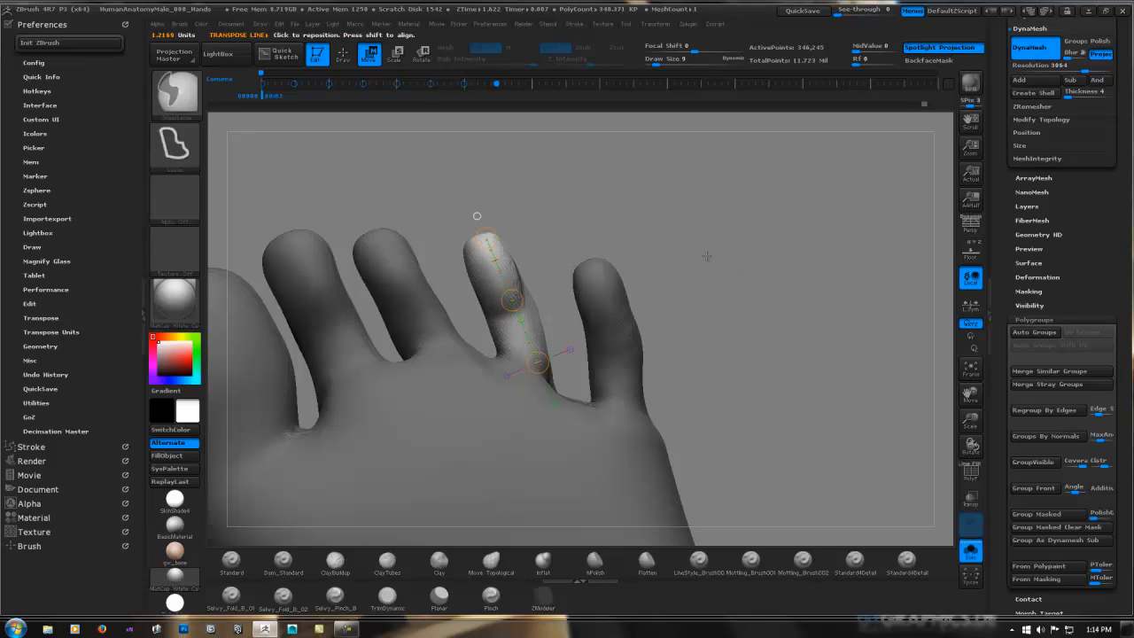
{"action": "left_click_drag", "start_coordinate": [712, 251], "coordinate": [588, 301]}
{"action": "left_click", "coordinate": [492, 248], "text": "ctrl"}
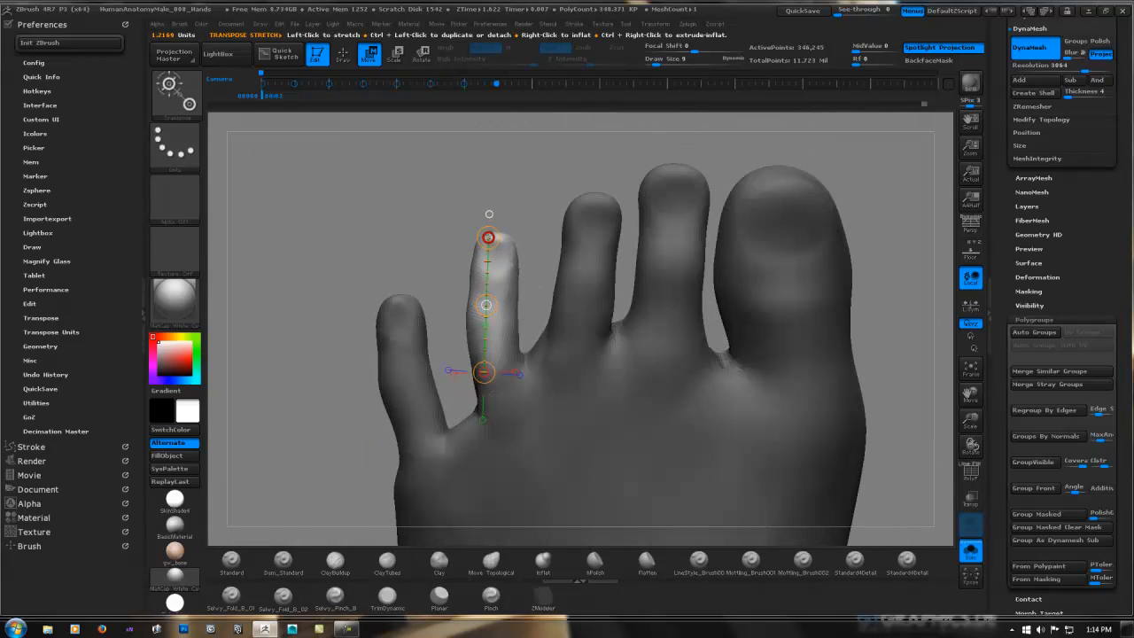
{"action": "left_click", "coordinate": [494, 240]}
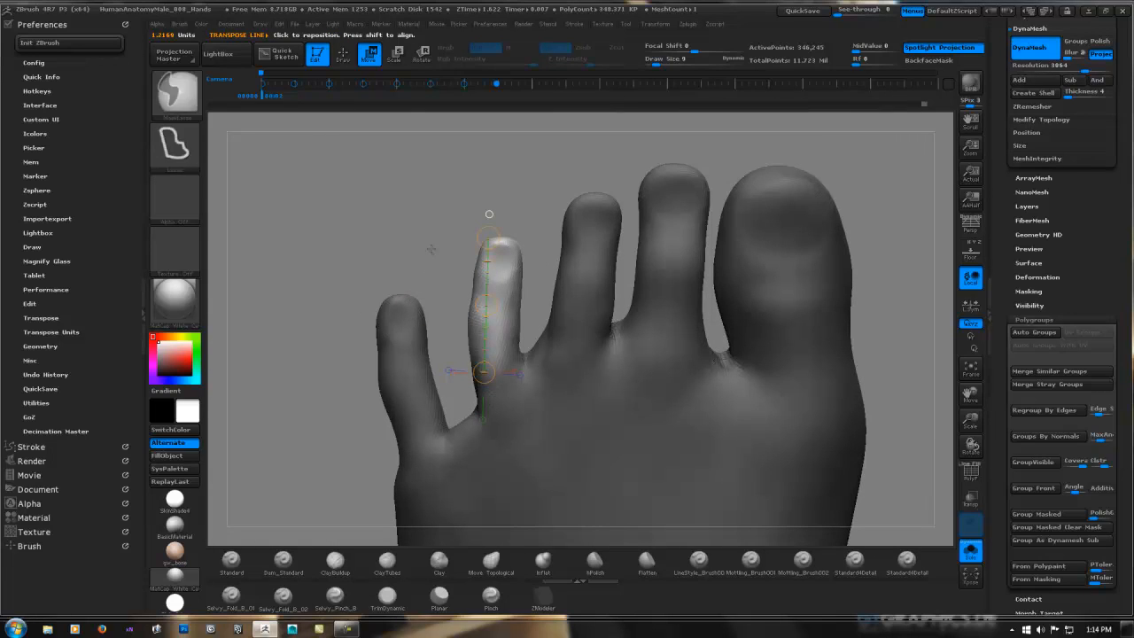
{"action": "mouse_move", "coordinate": [429, 273]}
{"action": "left_mouse_down", "text": "ctrl"}
{"action": "mouse_move", "coordinate": [418, 264]}
{"action": "mouse_move", "coordinate": [355, 390]}
{"action": "mouse_move", "coordinate": [383, 460]}
{"action": "mouse_move", "coordinate": [434, 456]}
{"action": "mouse_move", "coordinate": [457, 421]}
{"action": "mouse_move", "coordinate": [455, 275]}
{"action": "left_mouse_up", "text": "ctrl"}
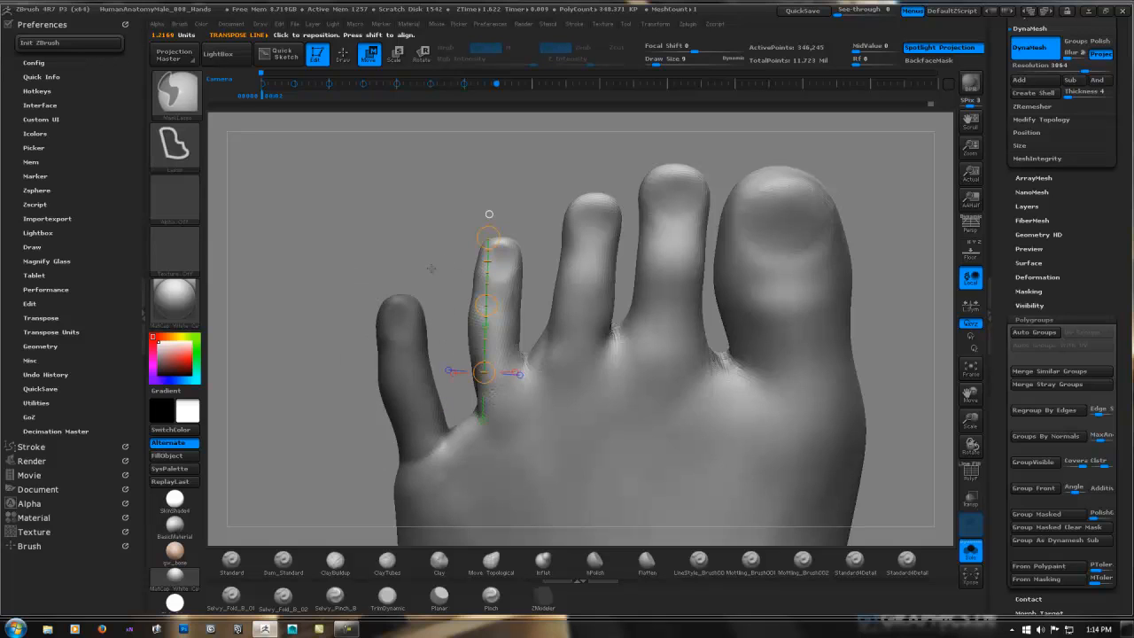
Isolate the whole little toe with an inverted lasso mask and nudge it toward the fourth toe with Transpose Move.
{"action": "left_click", "coordinate": [408, 385], "text": "ctrl"}
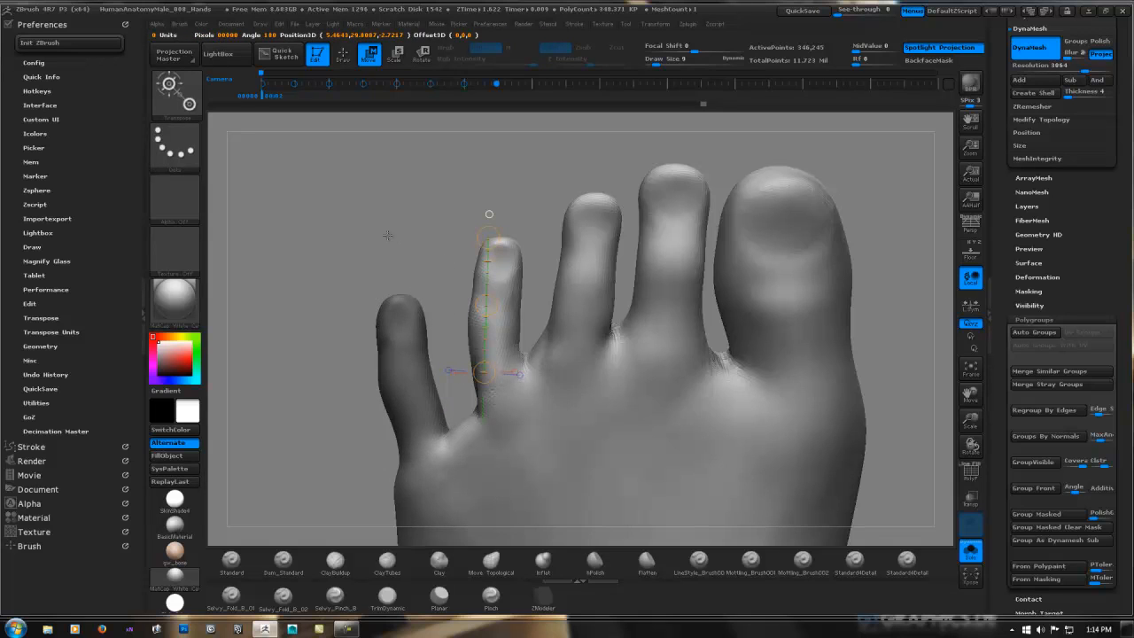
{"action": "key", "text": "ctrl"}
{"action": "left_click", "coordinate": [348, 226], "text": "ctrl"}
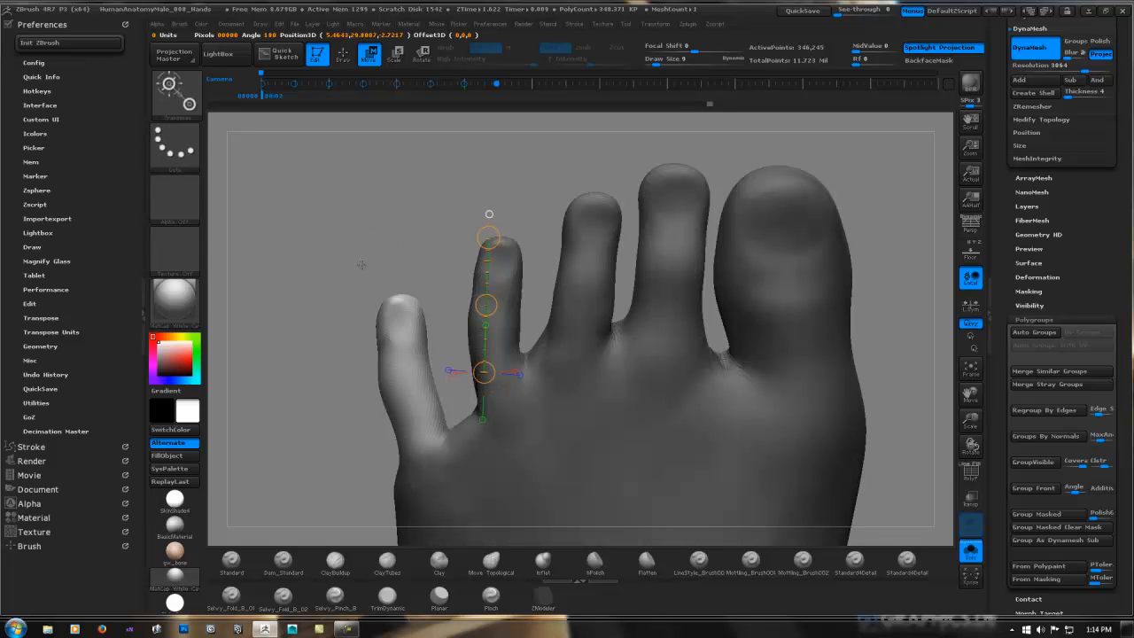
{"action": "left_click_drag", "start_coordinate": [417, 441], "coordinate": [407, 370]}
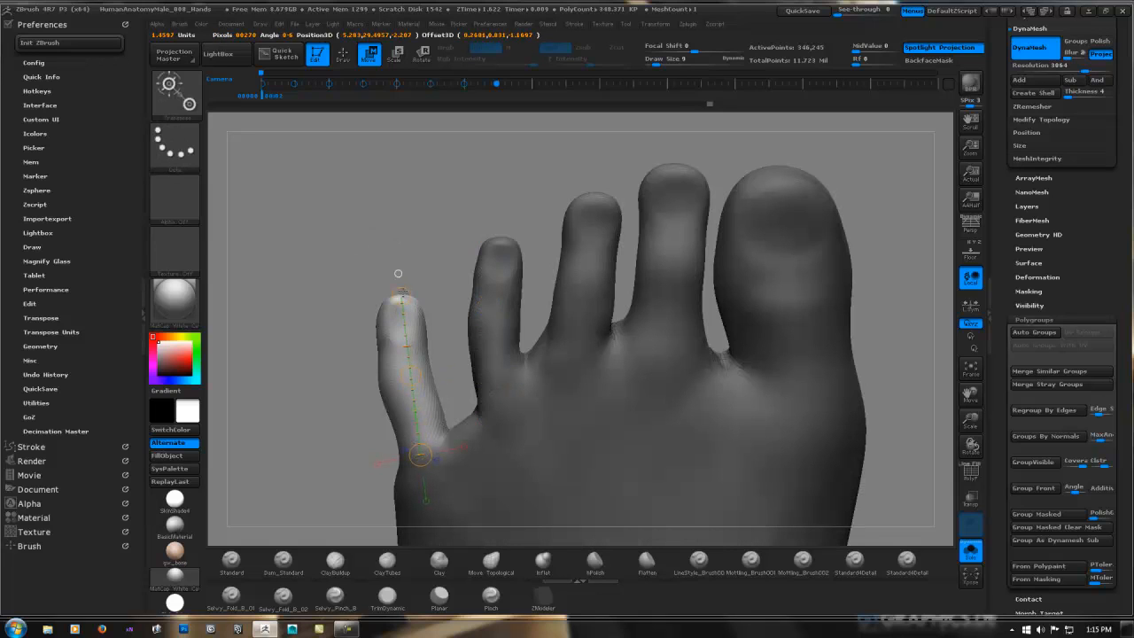
{"action": "left_click_drag", "start_coordinate": [400, 295], "coordinate": [410, 320]}
Thicken the outer side of the fourth toe with the Inflat brush.
{"action": "key", "text": "q"}
{"action": "mouse_move", "coordinate": [379, 253]}
{"action": "left_mouse_down"}
{"action": "mouse_move", "coordinate": [375, 286]}
{"action": "mouse_move", "coordinate": [446, 245]}
{"action": "mouse_move", "coordinate": [487, 262]}
{"action": "mouse_move", "coordinate": [499, 253]}
{"action": "mouse_move", "coordinate": [506, 271]}
{"action": "mouse_move", "coordinate": [487, 301]}
{"action": "left_mouse_up"}
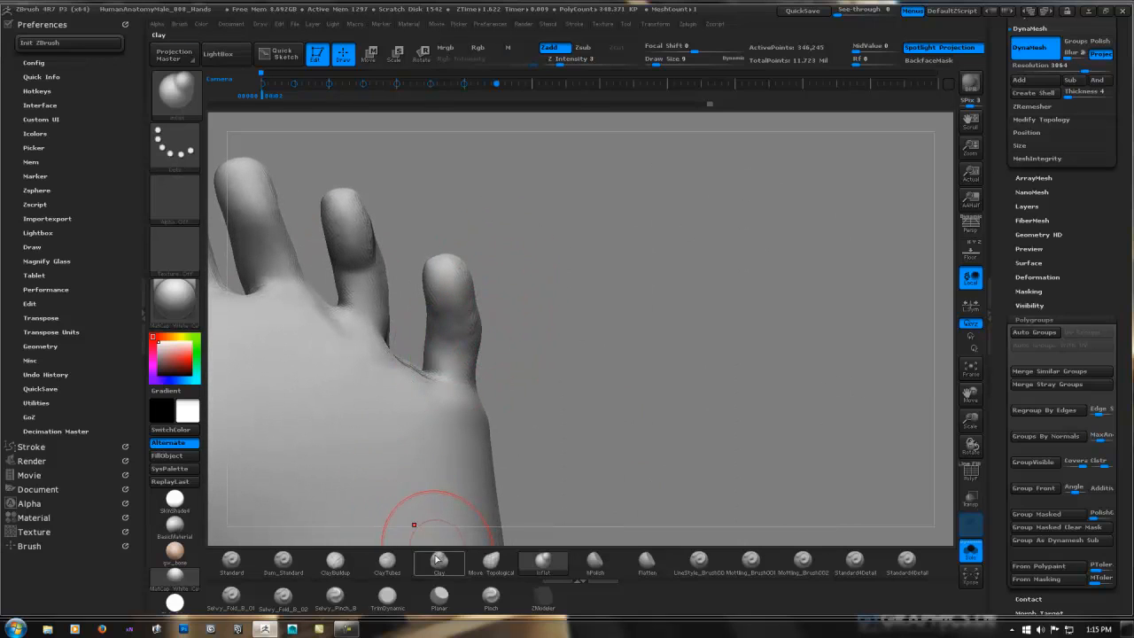
{"action": "left_click", "coordinate": [388, 559]}
{"action": "left_click", "coordinate": [543, 559]}
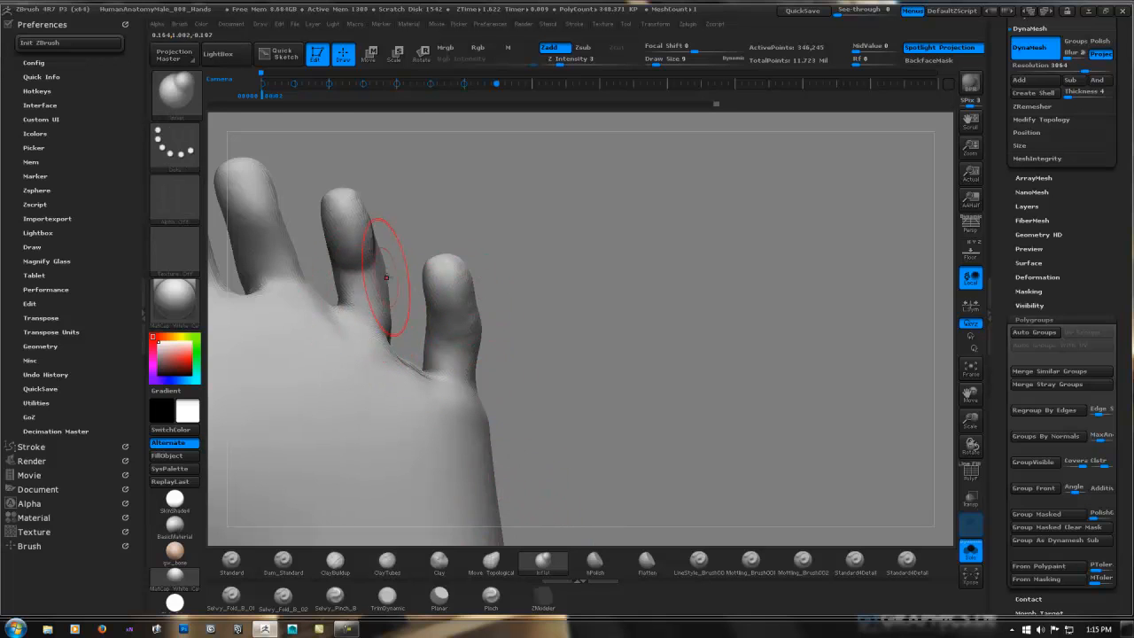
{"action": "left_click_drag", "start_coordinate": [386, 277], "coordinate": [387, 210]}
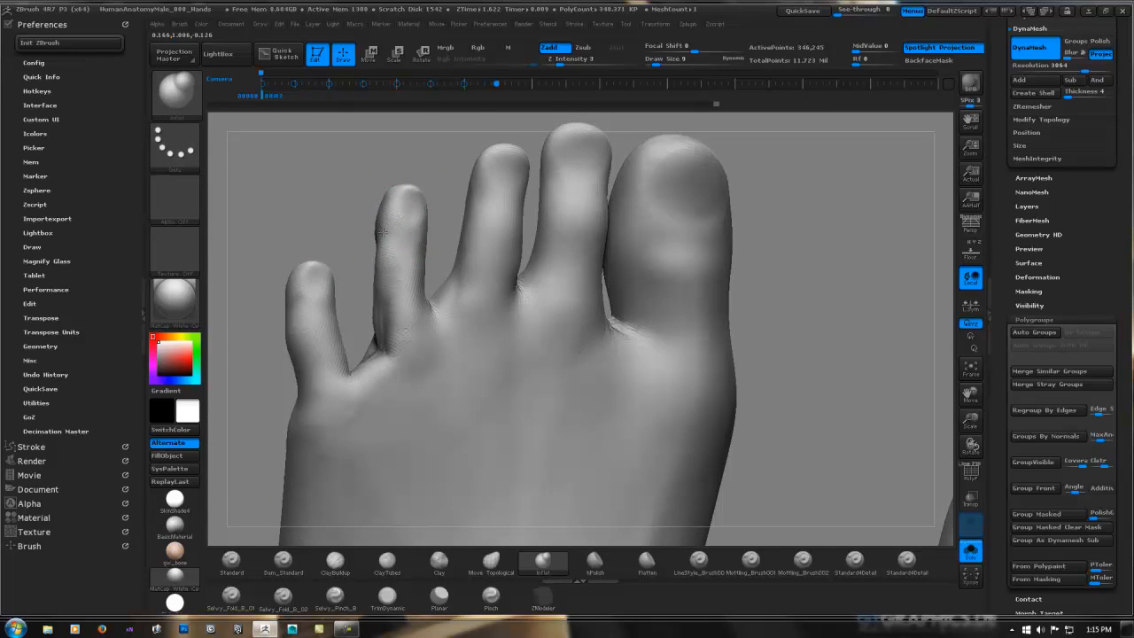
{"action": "mouse_move", "coordinate": [382, 232]}
{"action": "right_mouse_down"}
{"action": "mouse_move", "coordinate": [421, 263]}
{"action": "mouse_move", "coordinate": [398, 281]}
{"action": "mouse_move", "coordinate": [416, 289]}
{"action": "right_mouse_up"}
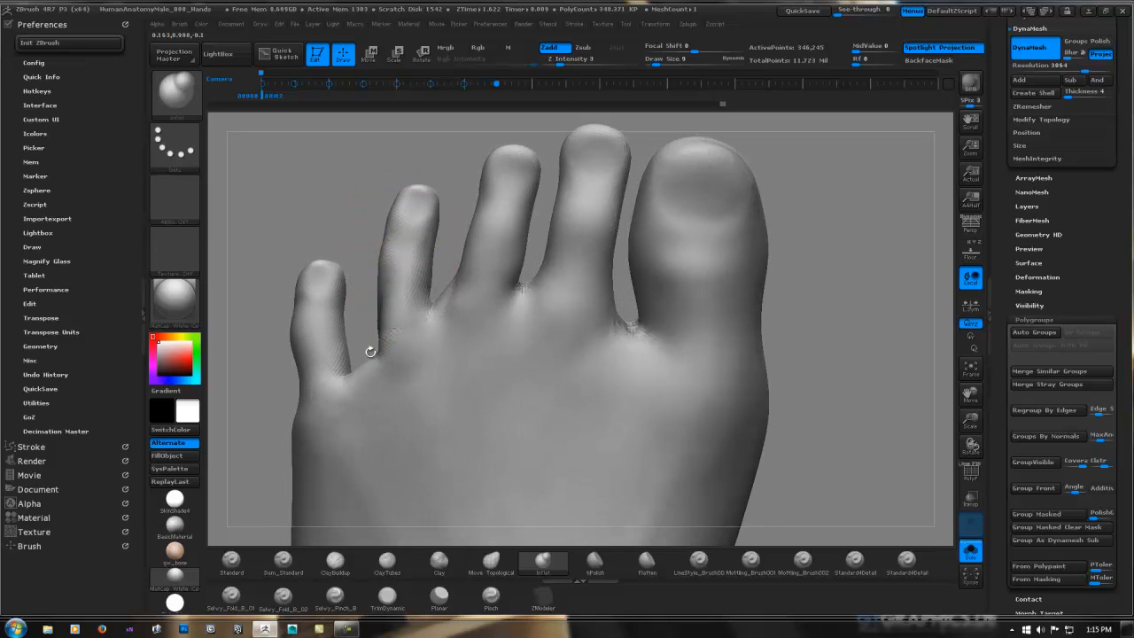
Reshape the web between the fourth and little toes with Move Topological, smooth it, and set the Draw Size to 8.
{"action": "left_click", "coordinate": [491, 559]}
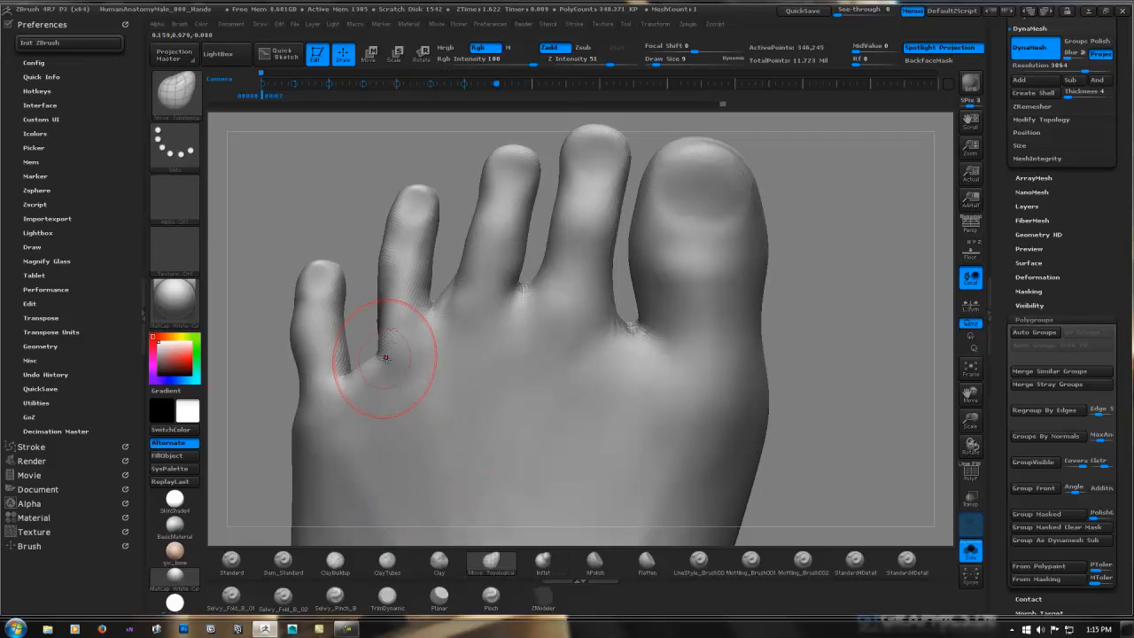
{"action": "key", "text": "space"}
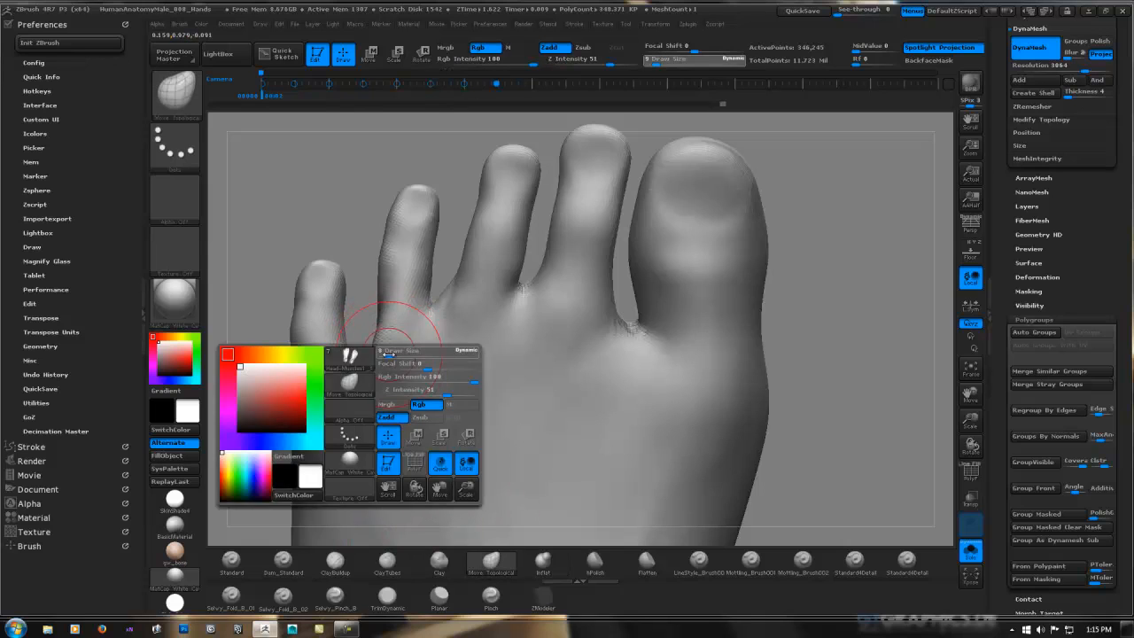
{"action": "key", "text": "space"}
{"action": "left_click_drag", "start_coordinate": [385, 355], "coordinate": [370, 351]}
{"action": "mouse_move", "coordinate": [397, 250]}
{"action": "left_mouse_down", "text": "shift"}
{"action": "mouse_move", "coordinate": [380, 349]}
{"action": "mouse_move", "coordinate": [357, 339]}
{"action": "left_mouse_up", "text": "shift"}
{"action": "mouse_move", "coordinate": [391, 337]}
{"action": "right_mouse_down", "text": "alt"}
{"action": "mouse_move", "coordinate": [542, 287]}
{"action": "mouse_move", "coordinate": [567, 307]}
{"action": "mouse_move", "coordinate": [552, 309]}
{"action": "mouse_move", "coordinate": [514, 248]}
{"action": "mouse_move", "coordinate": [479, 241]}
{"action": "mouse_move", "coordinate": [496, 247]}
{"action": "right_mouse_up", "text": "alt"}
{"action": "key", "text": "s"}
{"action": "left_click_drag", "start_coordinate": [500, 252], "coordinate": [506, 253]}
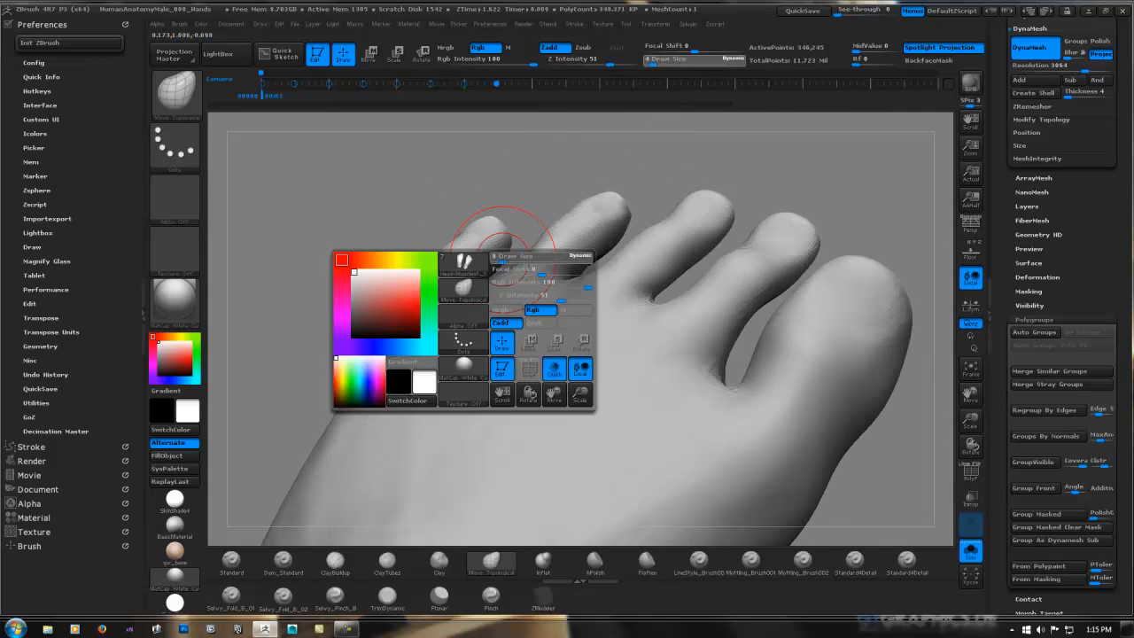
{"action": "mouse_move", "coordinate": [506, 253]}
{"action": "right_mouse_down"}
{"action": "mouse_move", "coordinate": [559, 258]}
{"action": "mouse_move", "coordinate": [519, 278]}
{"action": "mouse_move", "coordinate": [526, 308]}
{"action": "mouse_move", "coordinate": [509, 292]}
{"action": "mouse_move", "coordinate": [526, 309]}
{"action": "mouse_move", "coordinate": [495, 312]}
{"action": "mouse_move", "coordinate": [488, 327]}
{"action": "right_mouse_up"}
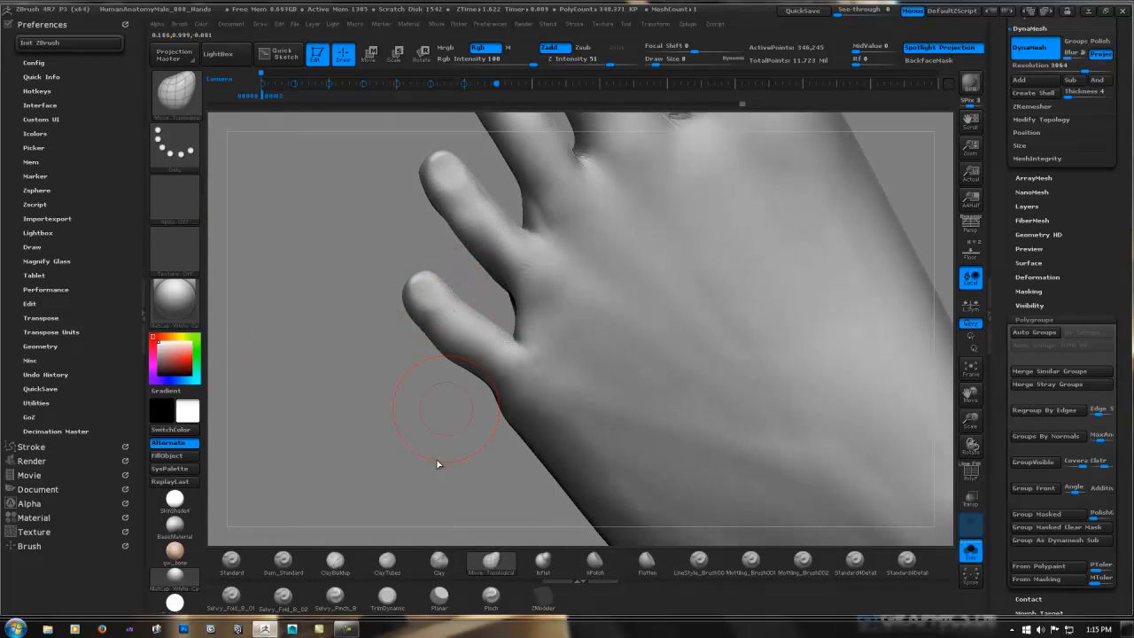
Fill the top of the web between the fourth and little toes using ClayTubes at Draw Size 6, and smooth it.
{"action": "left_click", "coordinate": [387, 559]}
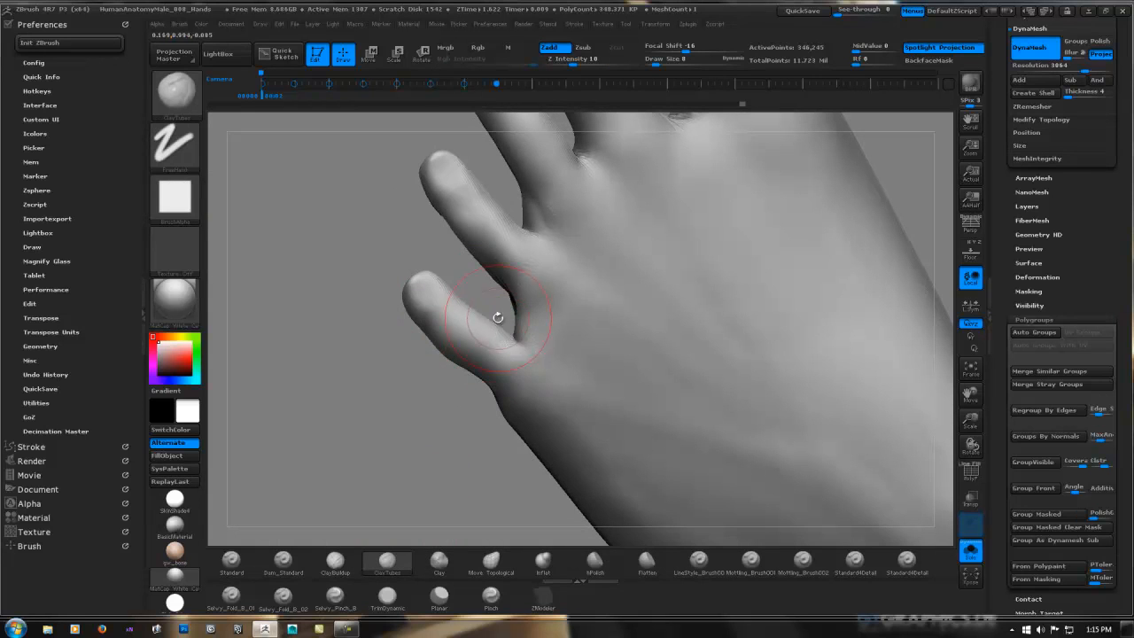
{"action": "key", "text": "space"}
{"action": "mouse_move", "coordinate": [526, 317]}
{"action": "left_mouse_down"}
{"action": "mouse_move", "coordinate": [546, 358]}
{"action": "mouse_move", "coordinate": [521, 326]}
{"action": "left_mouse_up"}
{"action": "mouse_move", "coordinate": [592, 286]}
{"action": "right_mouse_down", "text": "alt"}
{"action": "mouse_move", "coordinate": [466, 342]}
{"action": "mouse_move", "coordinate": [440, 284]}
{"action": "mouse_move", "coordinate": [392, 375]}
{"action": "right_mouse_up", "text": "alt"}
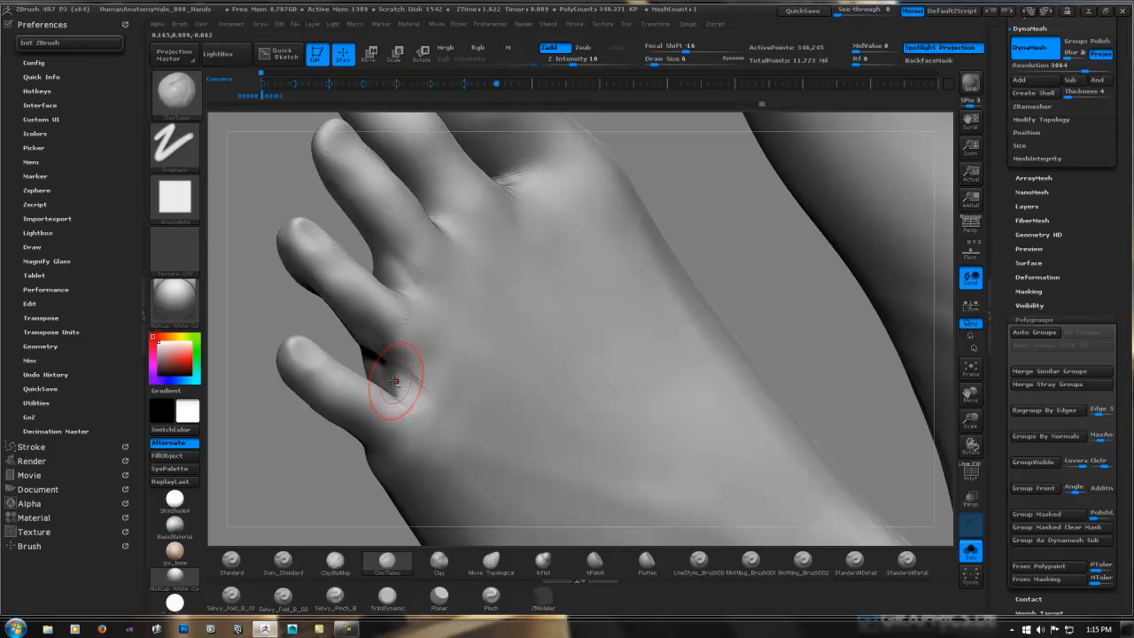
{"action": "key", "text": "shift"}
{"action": "left_click_drag", "start_coordinate": [406, 404], "coordinate": [413, 399], "text": "shift"}
{"action": "mouse_move", "coordinate": [415, 362]}
{"action": "right_mouse_down"}
{"action": "mouse_move", "coordinate": [405, 407]}
{"action": "mouse_move", "coordinate": [405, 398]}
{"action": "right_mouse_up"}
Refine the inner base of the little toe with ClayTubes at Draw Size 3 and smooth the strokes.
{"action": "key", "text": "ctrl"}
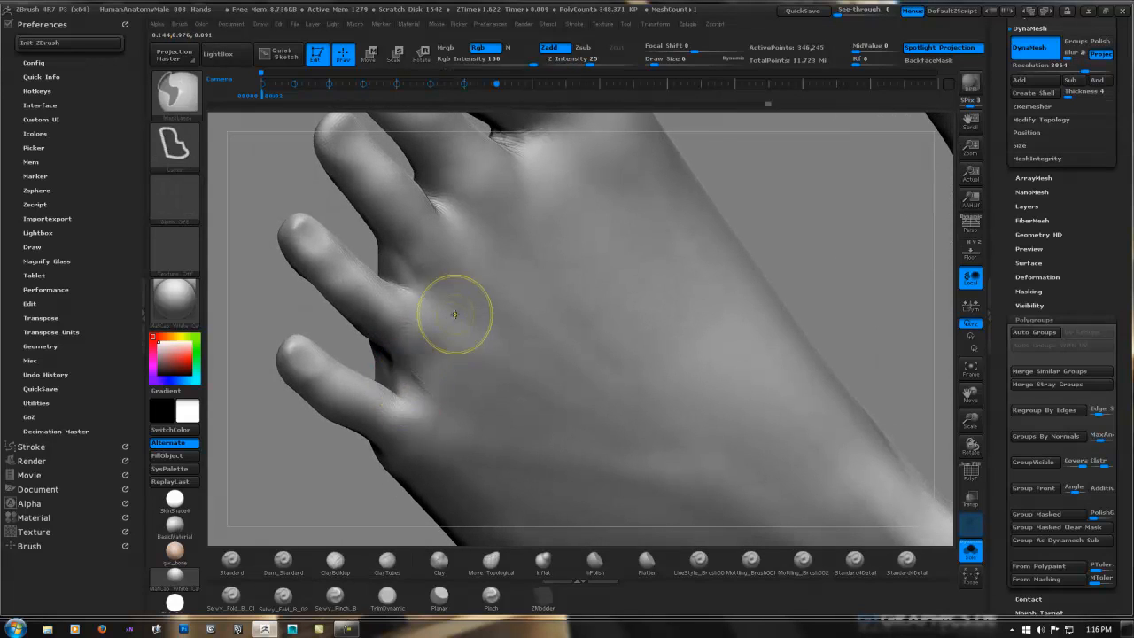
{"action": "key", "text": "ctrl"}
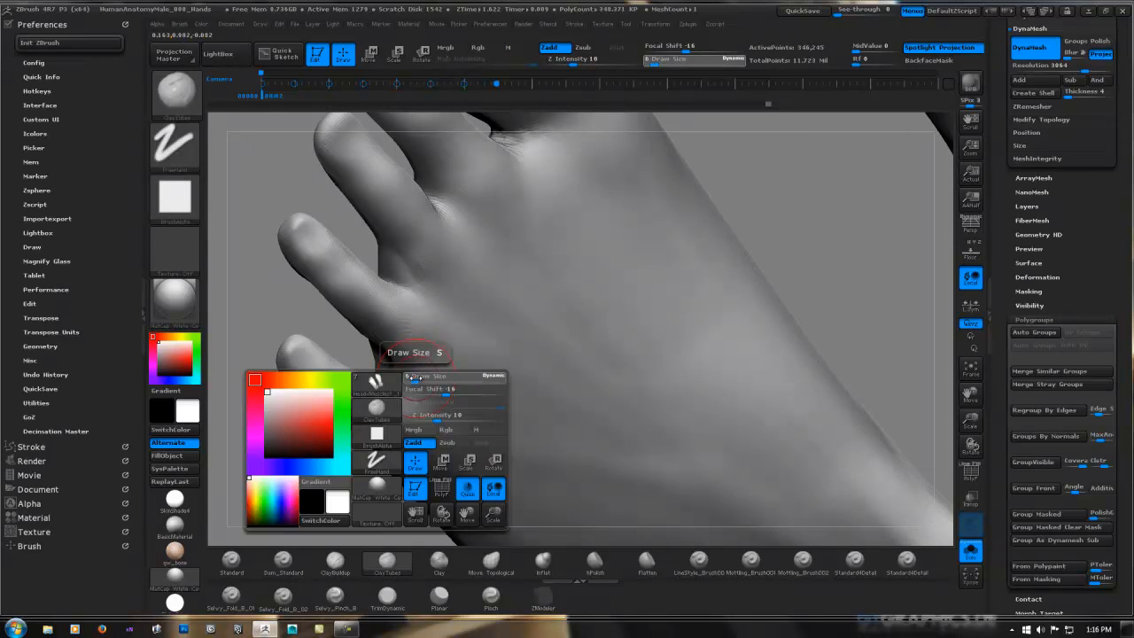
{"action": "key", "text": "space"}
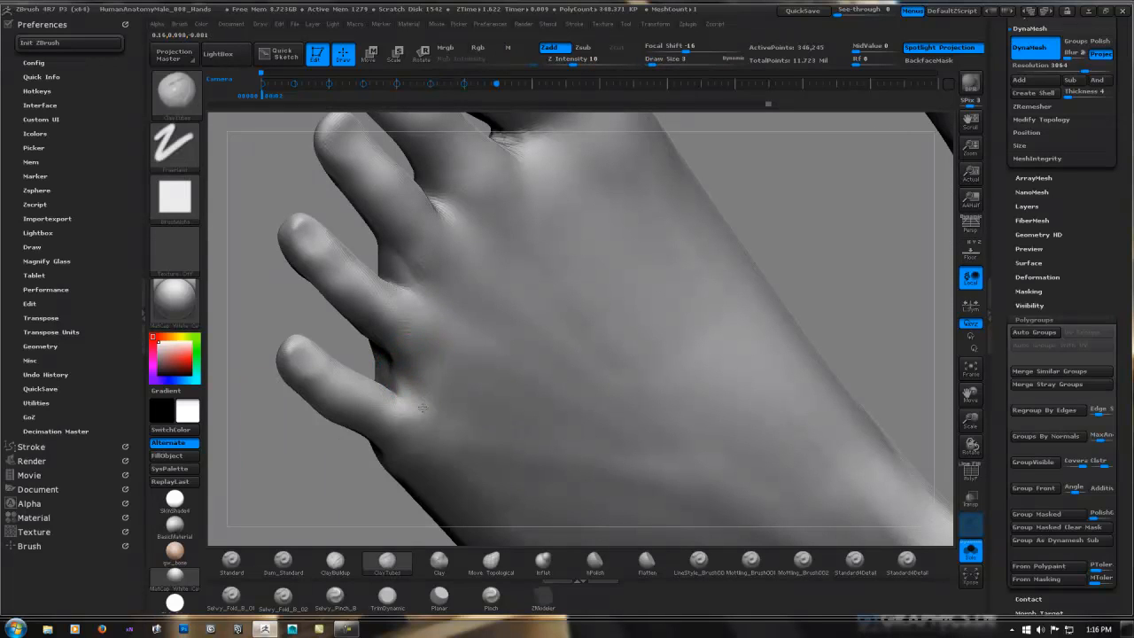
{"action": "right_click_drag", "start_coordinate": [410, 391], "coordinate": [396, 385]}
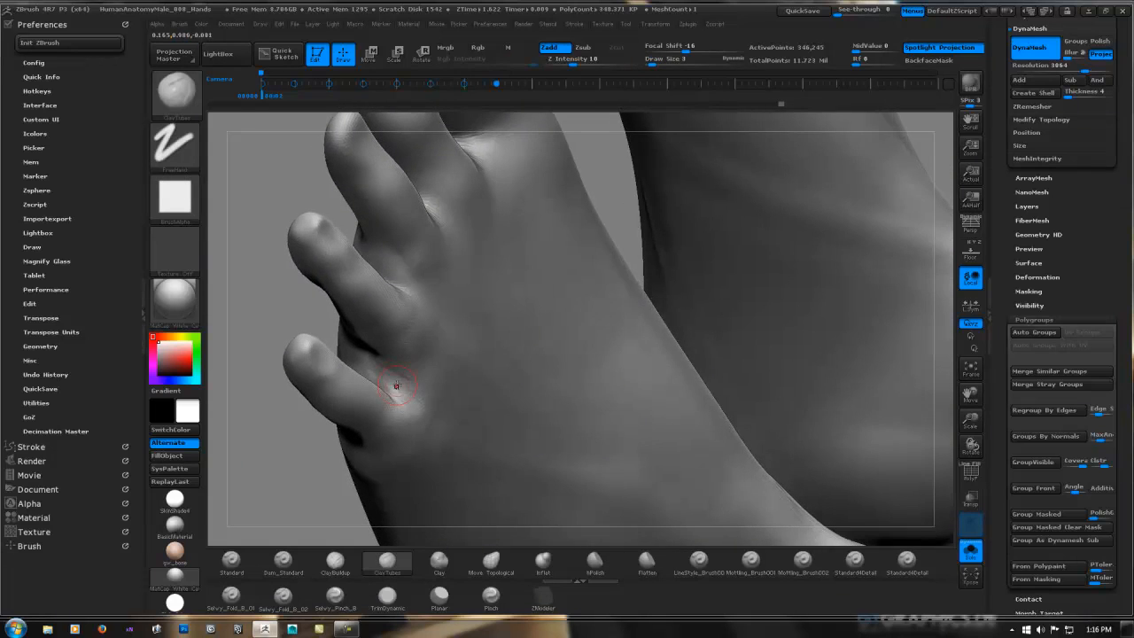
{"action": "key", "text": "shift"}
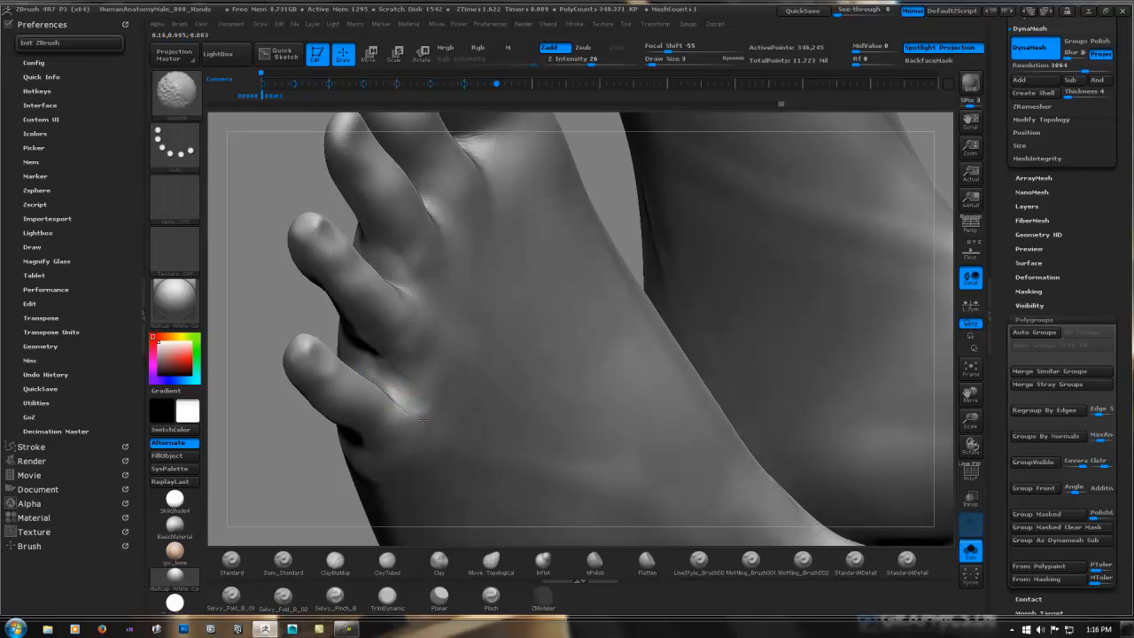
Build up and smooth the underside of the web between the fourth and little toes with ClayTubes.
{"action": "mouse_move", "coordinate": [537, 310]}
{"action": "right_mouse_down"}
{"action": "mouse_move", "coordinate": [467, 306]}
{"action": "mouse_move", "coordinate": [461, 274]}
{"action": "mouse_move", "coordinate": [546, 236]}
{"action": "mouse_move", "coordinate": [537, 316]}
{"action": "mouse_move", "coordinate": [549, 334]}
{"action": "mouse_move", "coordinate": [522, 268]}
{"action": "mouse_move", "coordinate": [507, 305]}
{"action": "mouse_move", "coordinate": [564, 316]}
{"action": "mouse_move", "coordinate": [612, 217]}
{"action": "right_mouse_up"}
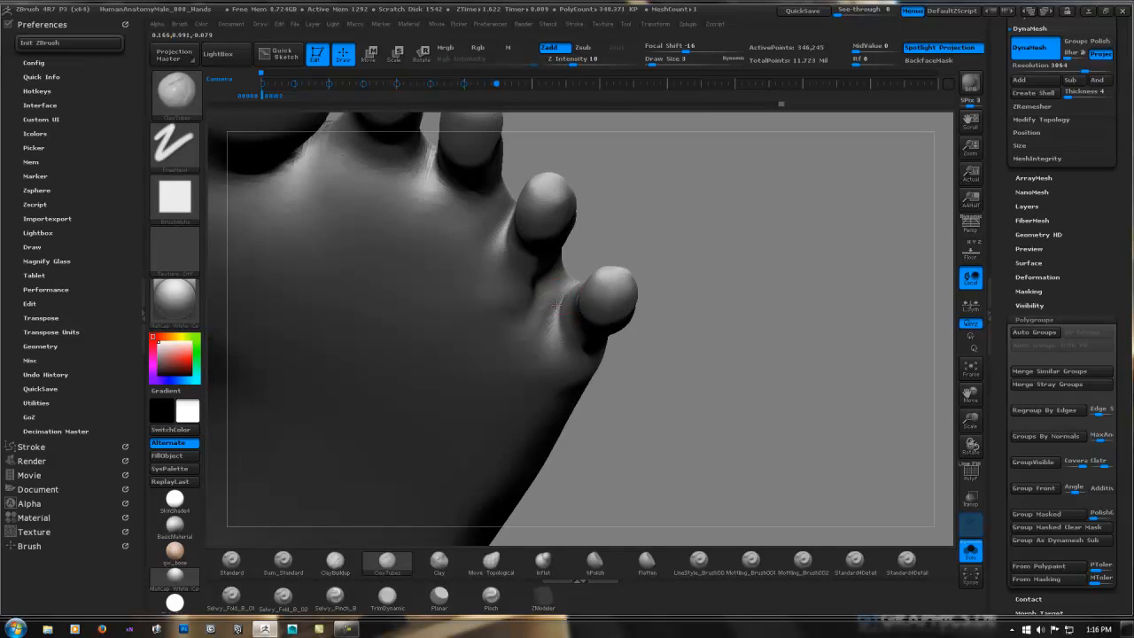
{"action": "right_click_drag", "start_coordinate": [556, 304], "coordinate": [570, 294]}
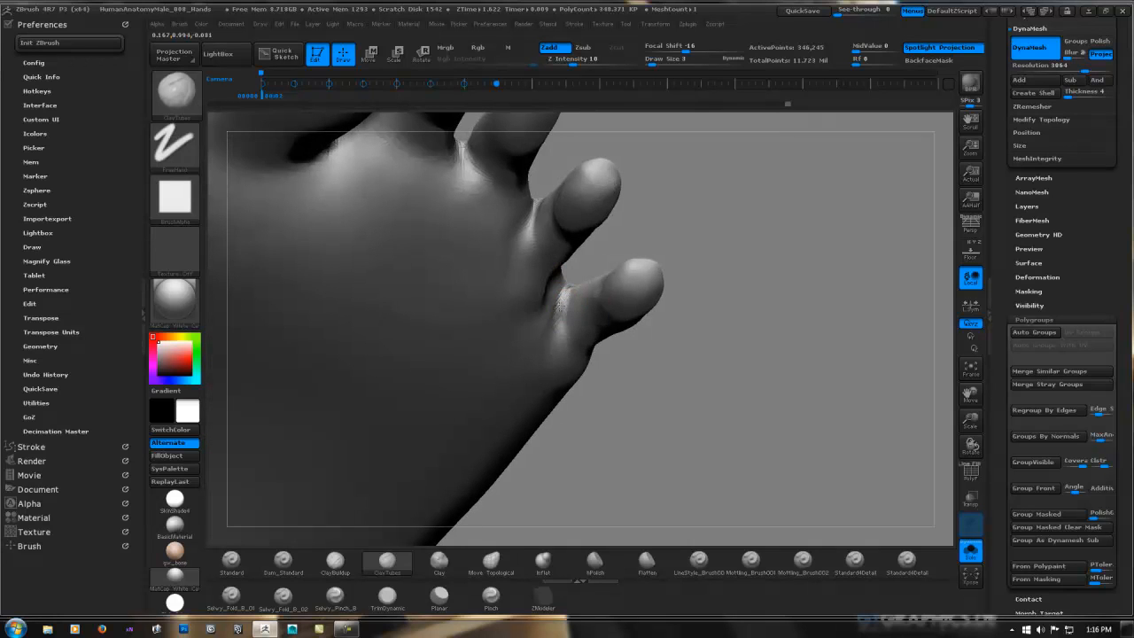
{"action": "key", "text": "shift"}
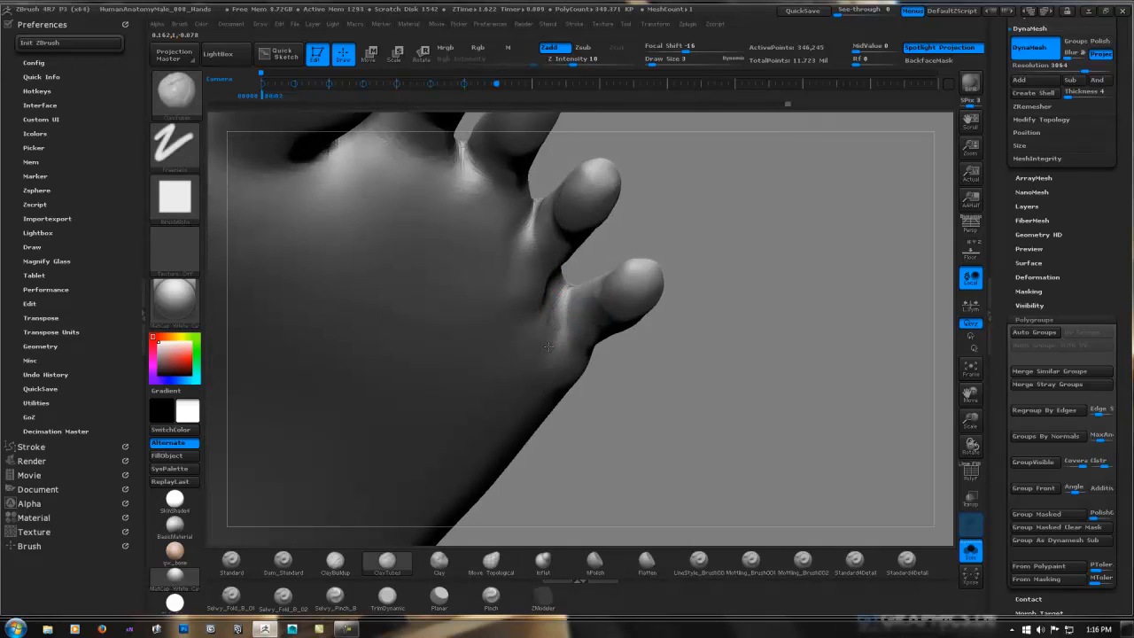
{"action": "key", "text": "shift"}
{"action": "right_click_drag", "start_coordinate": [562, 310], "coordinate": [536, 295]}
{"action": "key", "text": "shift"}
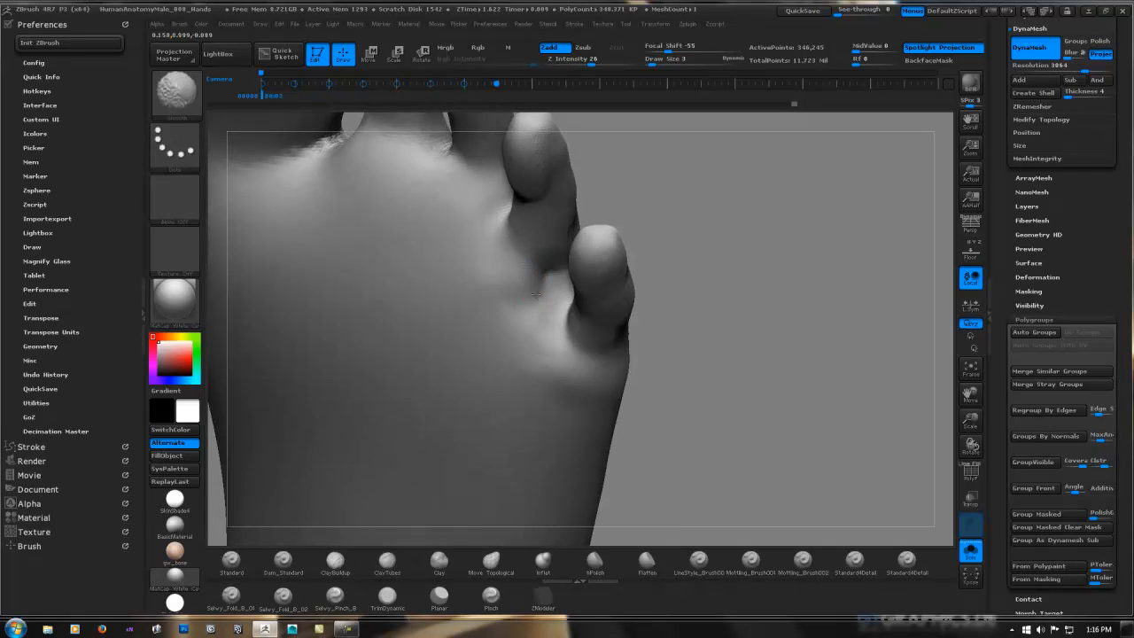
{"action": "key", "text": "shift"}
Build up the ball of the foot beneath the fourth and little toes with ClayTubes at Draw Size 8, and smooth it.
{"action": "mouse_move", "coordinate": [568, 374]}
{"action": "right_mouse_down"}
{"action": "mouse_move", "coordinate": [577, 297]}
{"action": "mouse_move", "coordinate": [534, 262]}
{"action": "mouse_move", "coordinate": [589, 260]}
{"action": "right_mouse_up"}
{"action": "key", "text": "ctrl"}
{"action": "key", "text": "space"}
{"action": "left_click", "coordinate": [606, 274]}
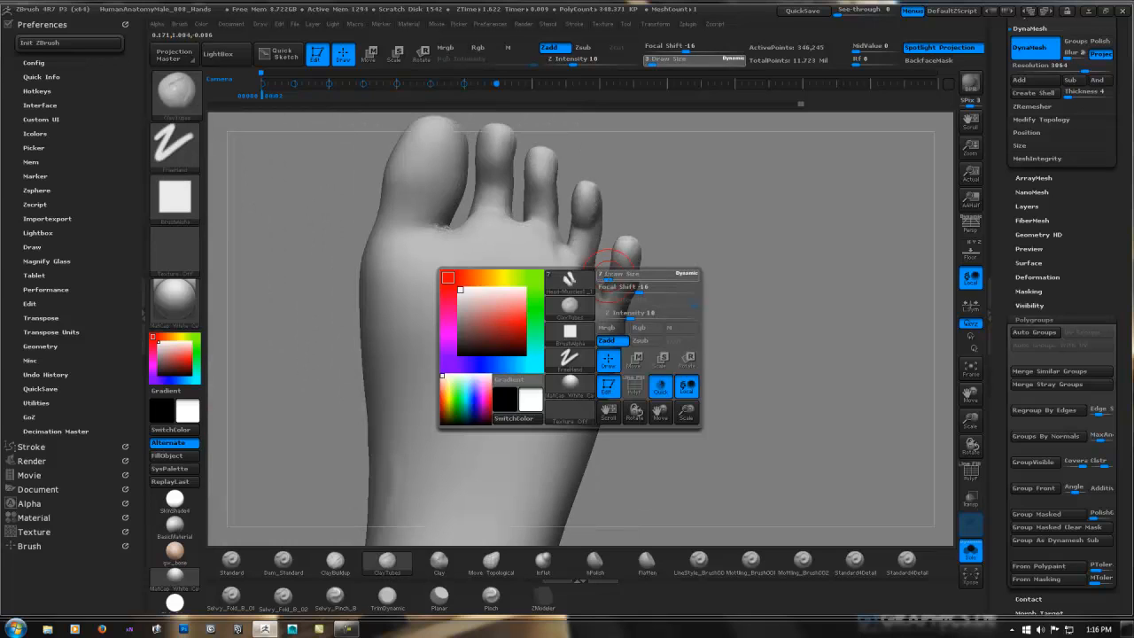
{"action": "key", "text": "space"}
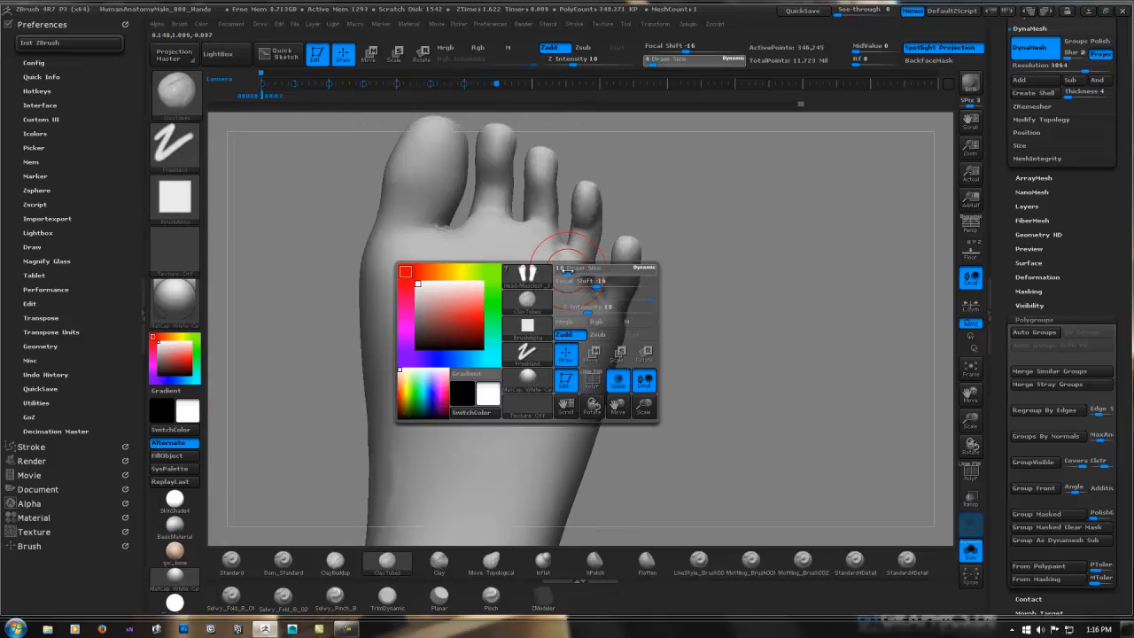
{"action": "left_click_drag", "start_coordinate": [574, 269], "coordinate": [565, 267]}
{"action": "key", "text": "shift"}
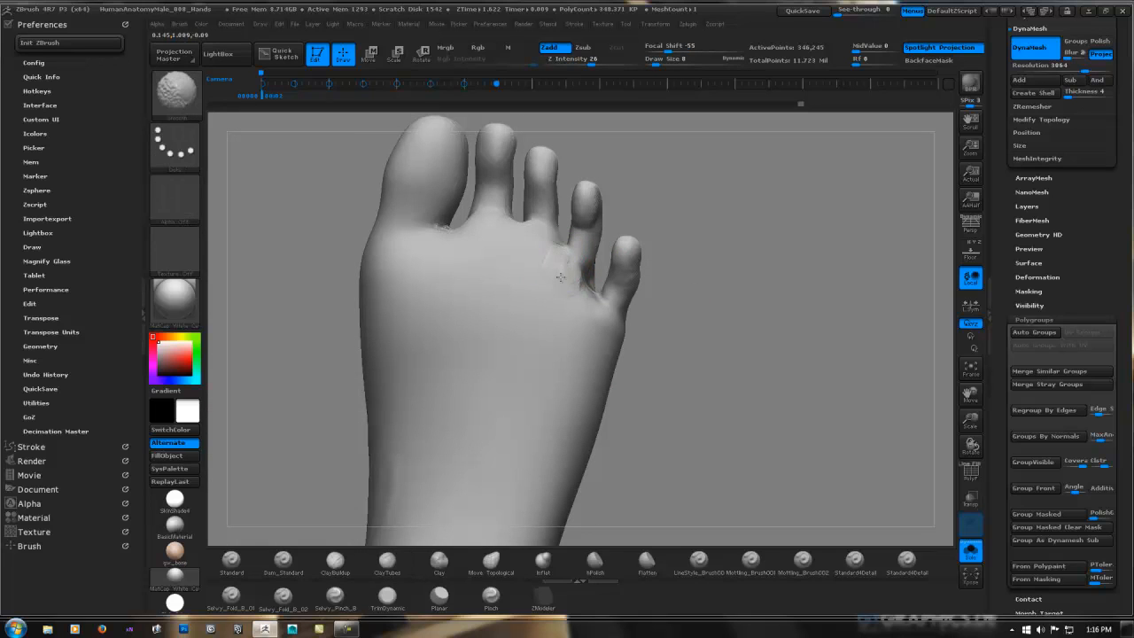
{"action": "left_click_drag", "start_coordinate": [564, 278], "coordinate": [607, 320], "text": "shift"}
{"action": "right_click_drag", "start_coordinate": [515, 281], "coordinate": [574, 276]}
{"action": "key", "text": "shift"}
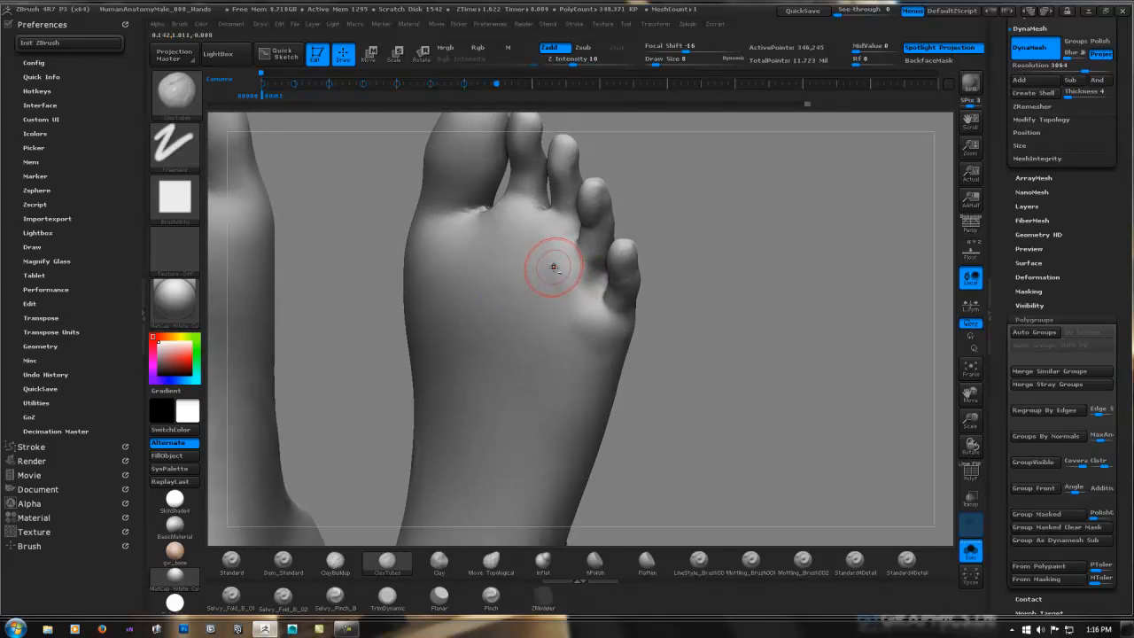
{"action": "mouse_move", "coordinate": [554, 266]}
{"action": "left_mouse_down"}
{"action": "mouse_move", "coordinate": [564, 293]}
{"action": "mouse_move", "coordinate": [554, 283]}
{"action": "left_mouse_up"}
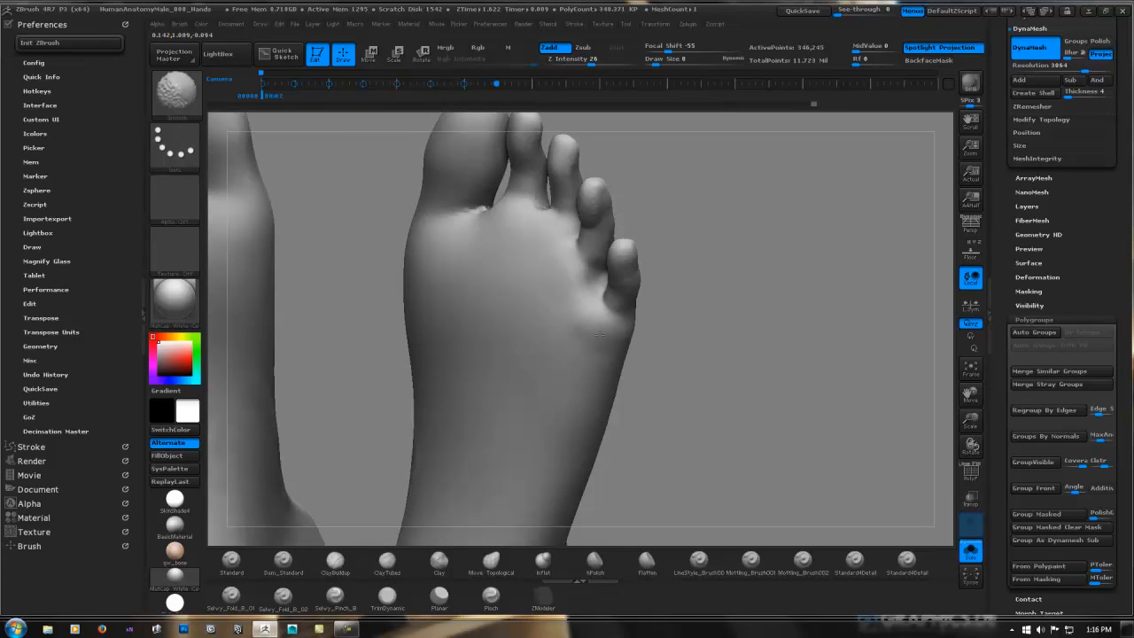
Add volume along the top of the fourth toe down to its base with ClayTubes strokes.
{"action": "mouse_move", "coordinate": [654, 280]}
{"action": "right_mouse_down", "text": "ctrl"}
{"action": "mouse_move", "coordinate": [668, 271]}
{"action": "mouse_move", "coordinate": [644, 270]}
{"action": "mouse_move", "coordinate": [595, 368]}
{"action": "right_mouse_up", "text": "ctrl"}
{"action": "mouse_move", "coordinate": [551, 282]}
{"action": "right_mouse_down", "text": "ctrl"}
{"action": "mouse_move", "coordinate": [559, 275]}
{"action": "mouse_move", "coordinate": [447, 271]}
{"action": "right_mouse_up", "text": "ctrl"}
{"action": "mouse_move", "coordinate": [549, 261]}
{"action": "right_mouse_down"}
{"action": "mouse_move", "coordinate": [585, 249]}
{"action": "mouse_move", "coordinate": [580, 262]}
{"action": "mouse_move", "coordinate": [499, 283]}
{"action": "mouse_move", "coordinate": [460, 310]}
{"action": "mouse_move", "coordinate": [466, 328]}
{"action": "mouse_move", "coordinate": [532, 326]}
{"action": "mouse_move", "coordinate": [464, 330]}
{"action": "right_mouse_up"}
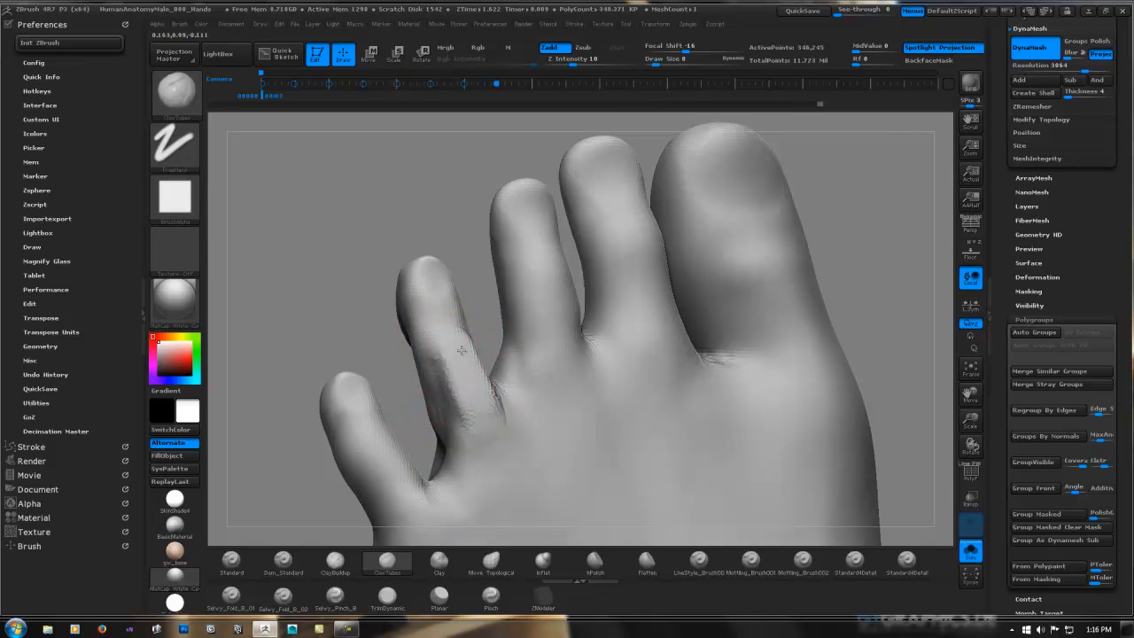
{"action": "mouse_move", "coordinate": [461, 351]}
{"action": "right_mouse_down"}
{"action": "mouse_move", "coordinate": [514, 341]}
{"action": "mouse_move", "coordinate": [469, 329]}
{"action": "mouse_move", "coordinate": [447, 369]}
{"action": "right_mouse_up"}
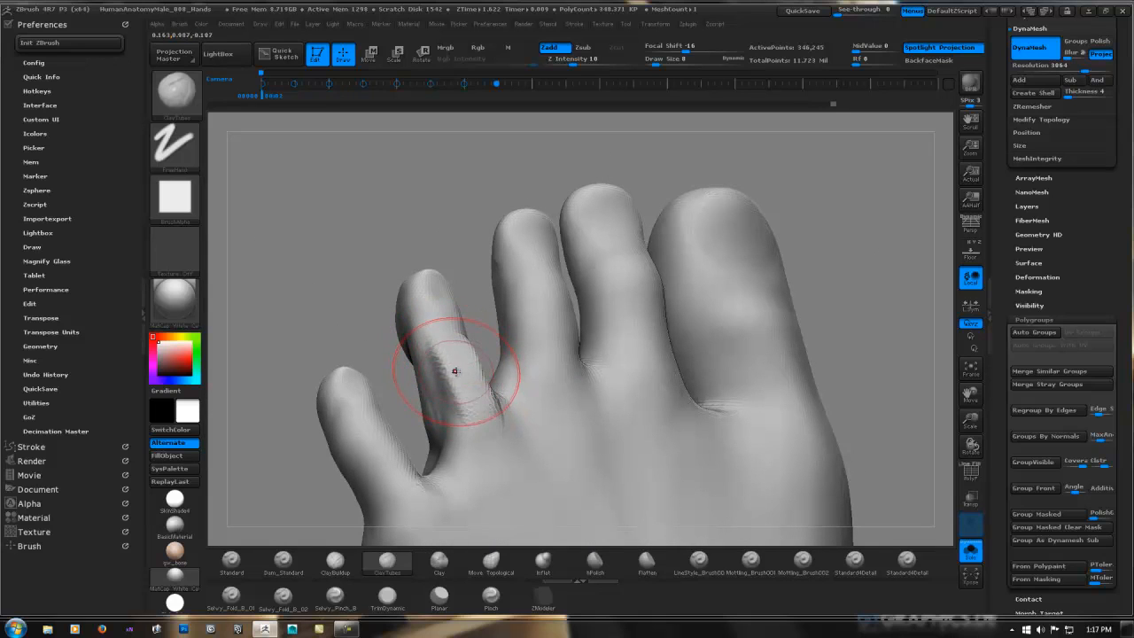
Set the Draw Size to 4 and smooth the top of the fourth toe where it joins the foot.
{"action": "key", "text": "space"}
{"action": "left_click_drag", "start_coordinate": [479, 374], "coordinate": [445, 368]}
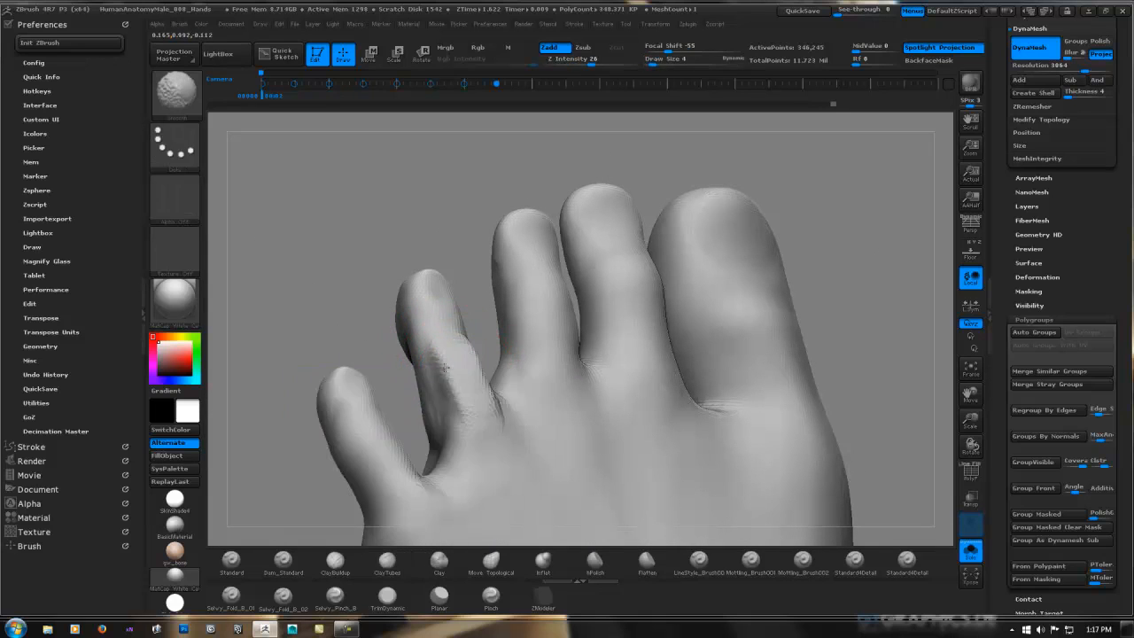
{"action": "right_click_drag", "start_coordinate": [464, 412], "coordinate": [483, 341]}
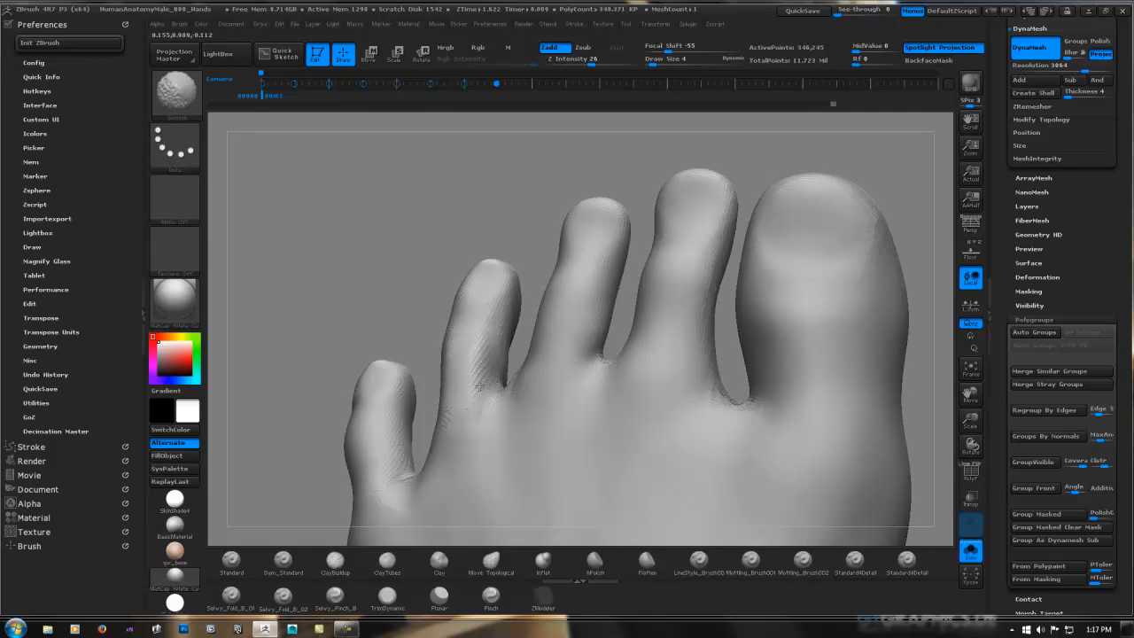
{"action": "mouse_move", "coordinate": [479, 386]}
{"action": "left_mouse_down", "text": "shift"}
{"action": "mouse_move", "coordinate": [487, 357]}
{"action": "mouse_move", "coordinate": [498, 386]}
{"action": "left_mouse_up", "text": "shift"}
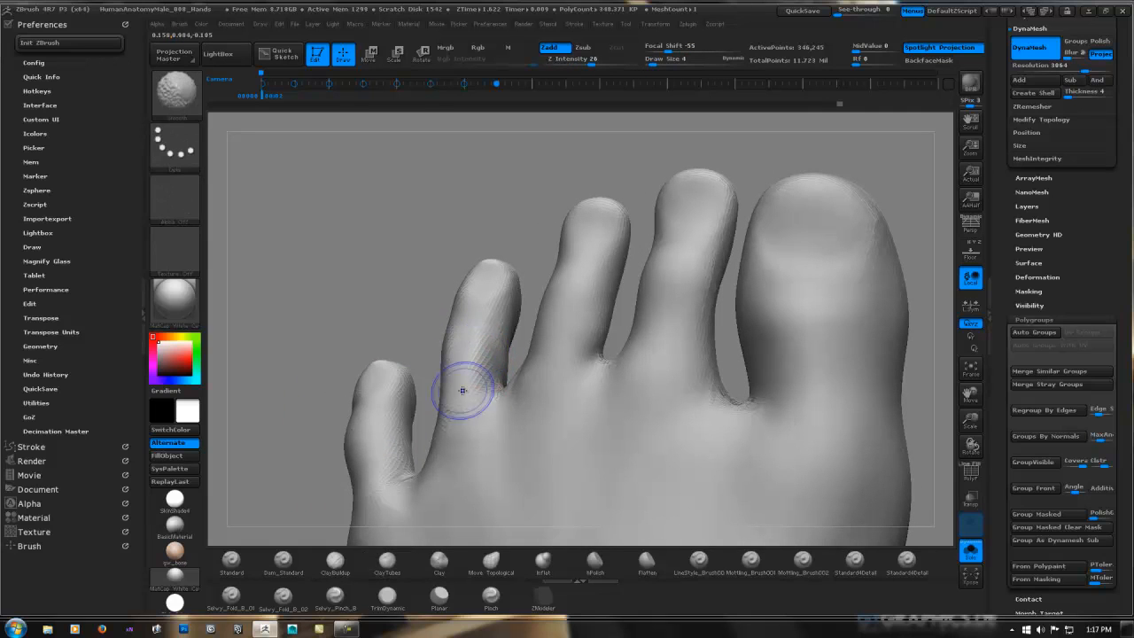
{"action": "right_click_drag", "start_coordinate": [462, 390], "coordinate": [448, 365]}
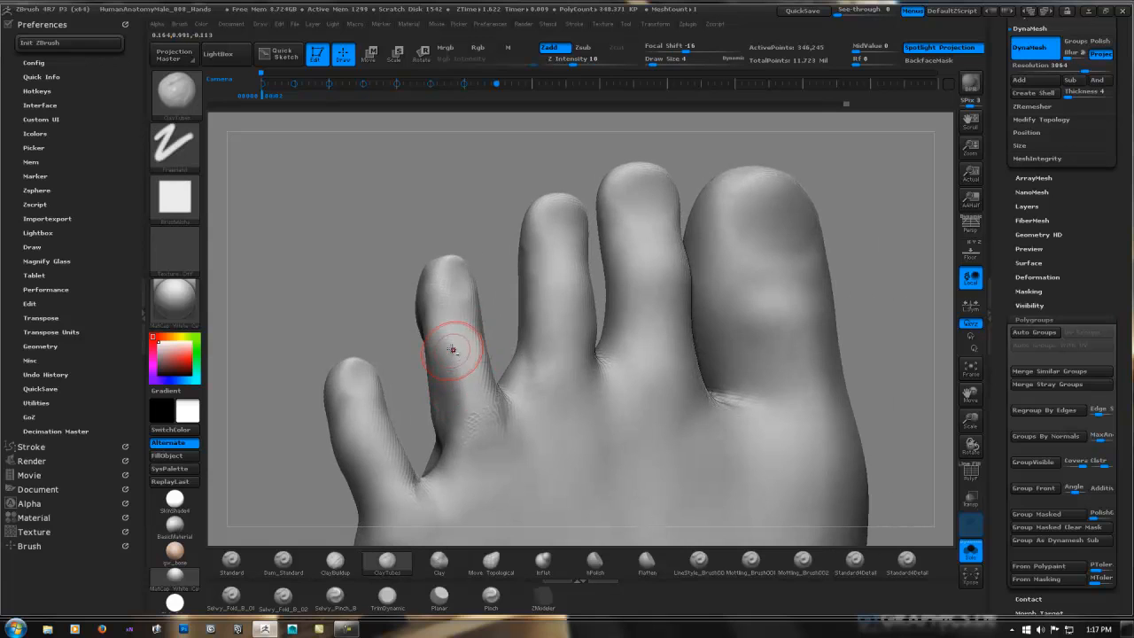
{"action": "right_click_drag", "start_coordinate": [454, 416], "coordinate": [485, 405]}
{"action": "left_click_drag", "start_coordinate": [481, 355], "coordinate": [471, 382], "text": "shift"}
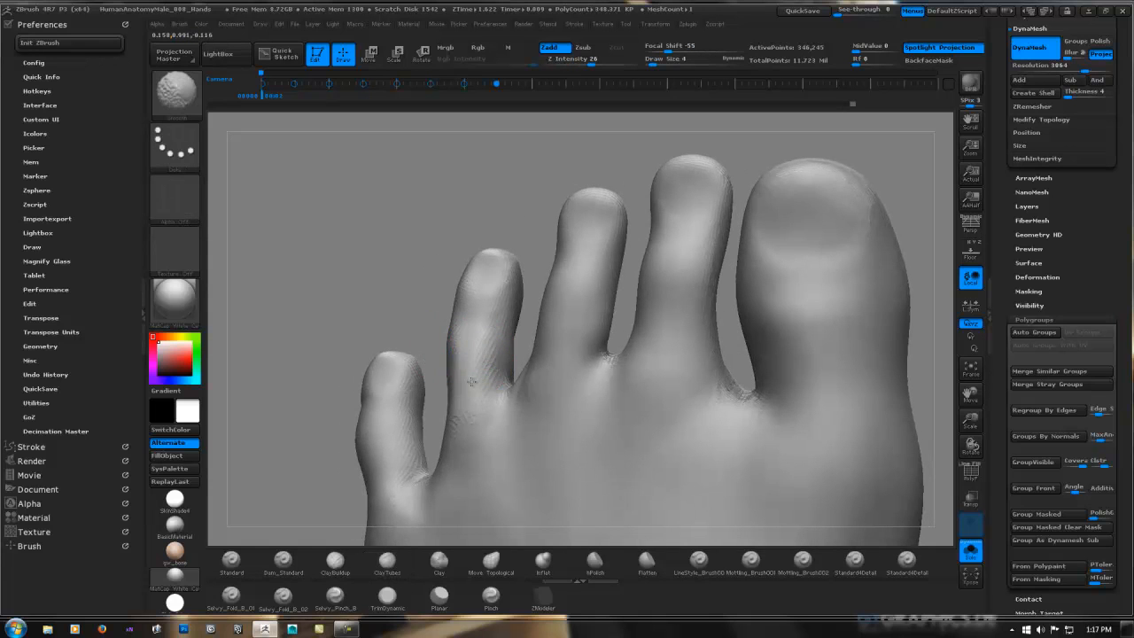
Build up the top of the little toe's base with ClayTubes and smooth the strokes into the foot.
{"action": "mouse_move", "coordinate": [464, 357]}
{"action": "right_mouse_down"}
{"action": "mouse_move", "coordinate": [407, 368]}
{"action": "mouse_move", "coordinate": [421, 384]}
{"action": "mouse_move", "coordinate": [460, 293]}
{"action": "right_mouse_up"}
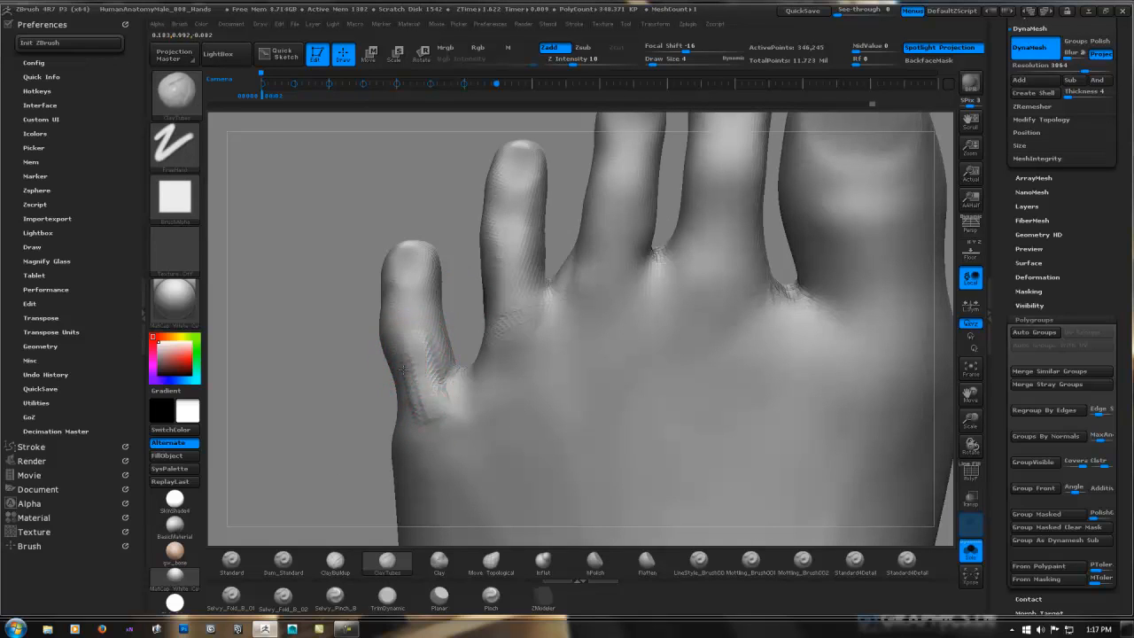
{"action": "right_click_drag", "start_coordinate": [424, 360], "coordinate": [440, 376]}
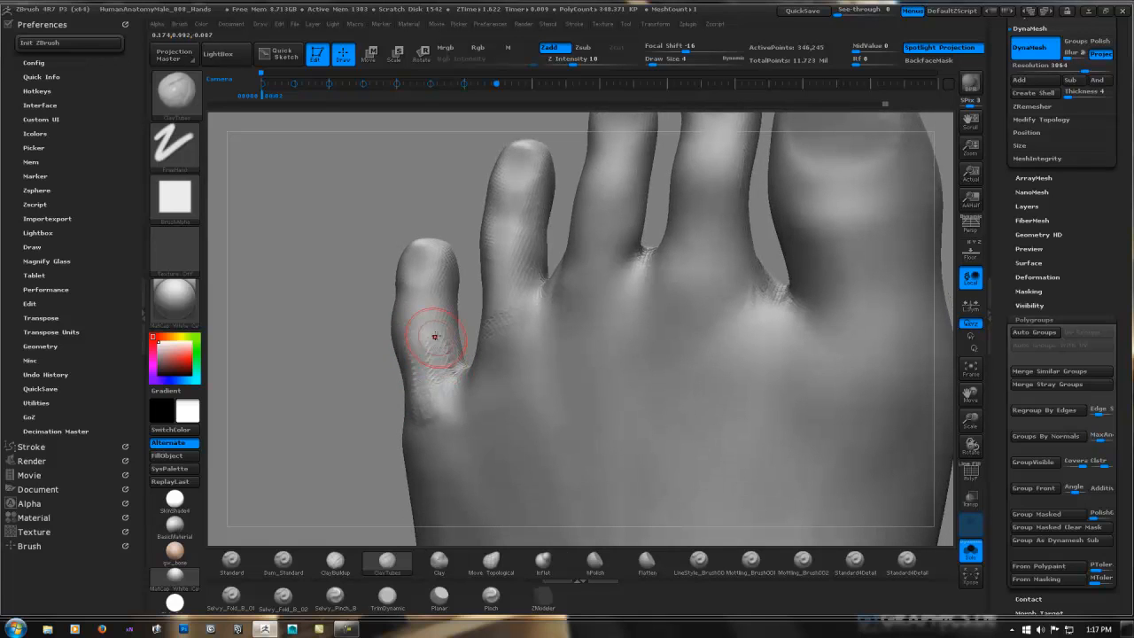
{"action": "key", "text": "shift"}
{"action": "left_click_drag", "start_coordinate": [442, 380], "coordinate": [433, 359], "text": "shift"}
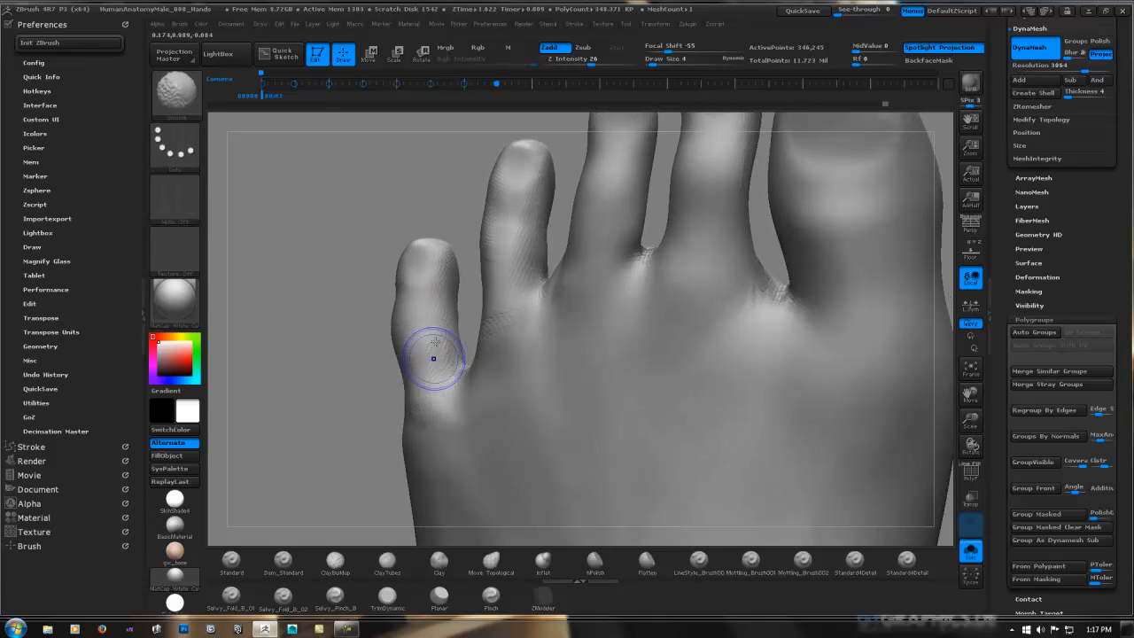
{"action": "mouse_move", "coordinate": [433, 360]}
{"action": "right_mouse_down"}
{"action": "mouse_move", "coordinate": [496, 356]}
{"action": "mouse_move", "coordinate": [438, 365]}
{"action": "right_mouse_up"}
{"action": "key", "text": "shift"}
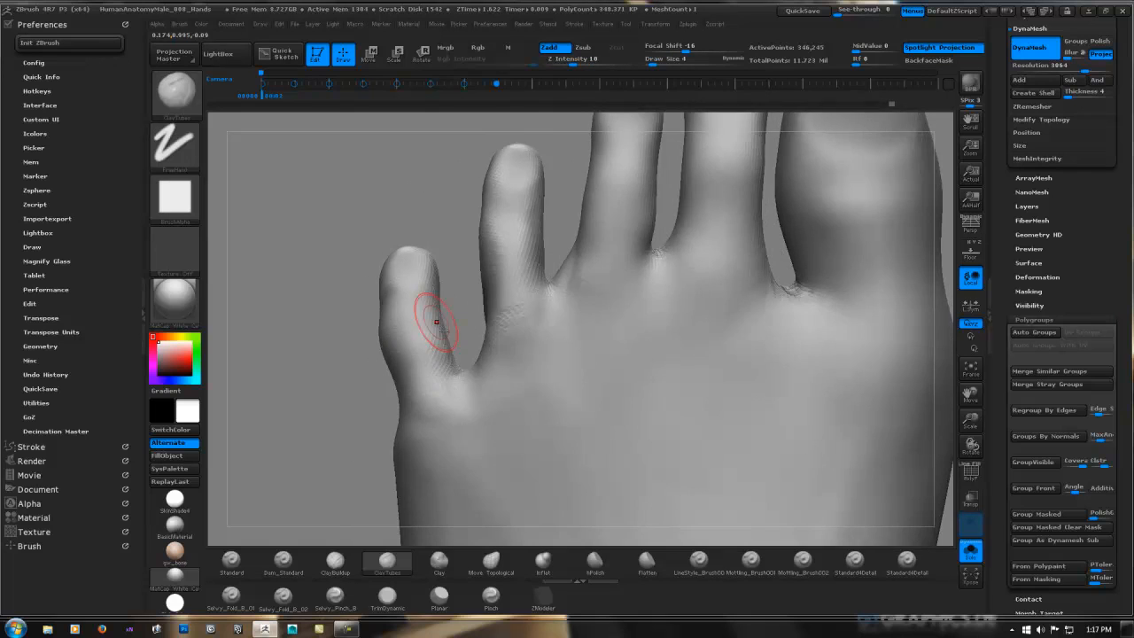
Smooth the top of the fourth toe's tip and refine the little toe's tip with a ClayTubes stroke.
{"action": "mouse_move", "coordinate": [418, 316]}
{"action": "right_mouse_down"}
{"action": "mouse_move", "coordinate": [486, 319]}
{"action": "mouse_move", "coordinate": [420, 309]}
{"action": "mouse_move", "coordinate": [377, 423]}
{"action": "right_mouse_up"}
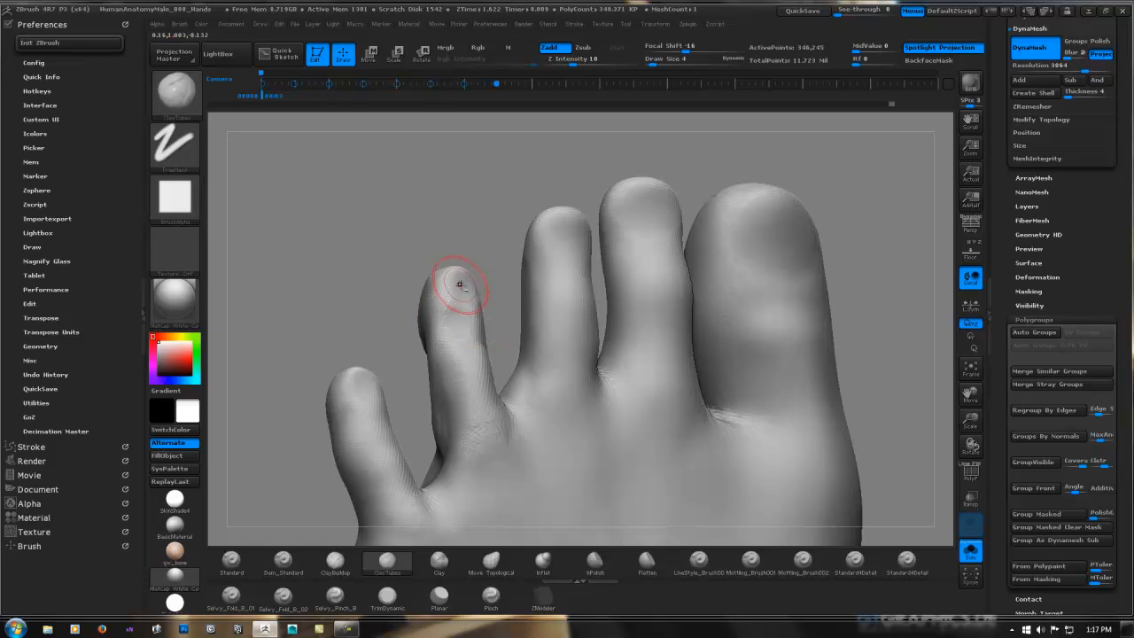
{"action": "key", "text": "shift"}
{"action": "mouse_move", "coordinate": [458, 323]}
{"action": "right_mouse_down"}
{"action": "mouse_move", "coordinate": [534, 281]}
{"action": "mouse_move", "coordinate": [516, 276]}
{"action": "mouse_move", "coordinate": [406, 364]}
{"action": "right_mouse_up"}
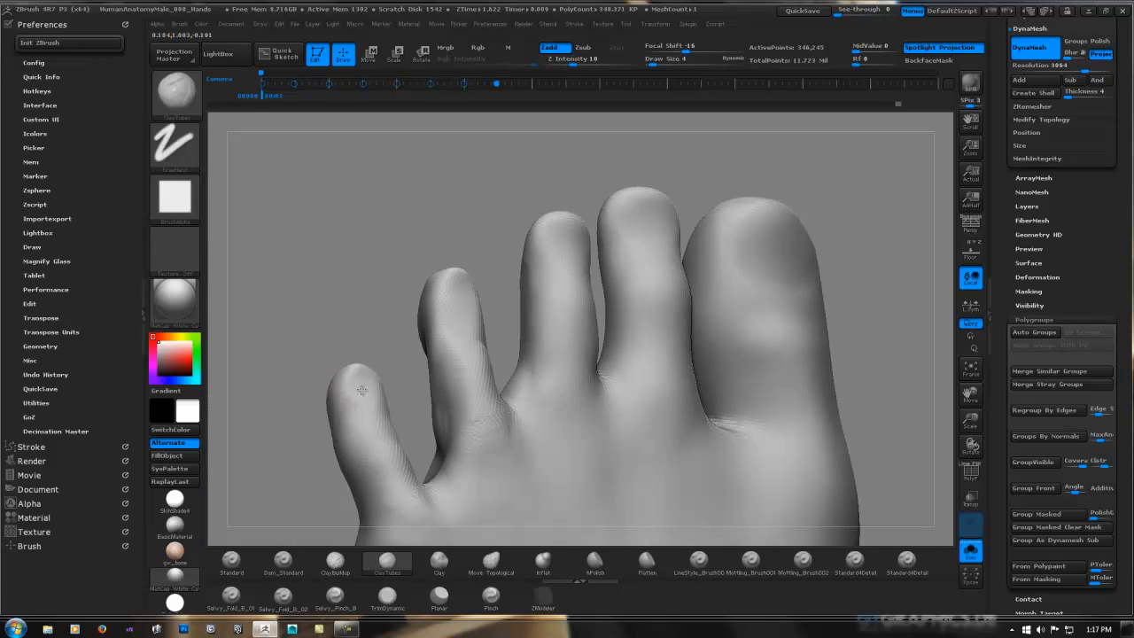
{"action": "mouse_move", "coordinate": [353, 399]}
{"action": "left_mouse_down"}
{"action": "mouse_move", "coordinate": [359, 416]}
{"action": "mouse_move", "coordinate": [373, 394]}
{"action": "left_mouse_up"}
Lasso-mask the end of the fourth toe and invert the mask so only that end stays editable.
{"action": "mouse_move", "coordinate": [434, 343]}
{"action": "right_mouse_down"}
{"action": "mouse_move", "coordinate": [395, 335]}
{"action": "mouse_move", "coordinate": [410, 325]}
{"action": "right_mouse_up"}
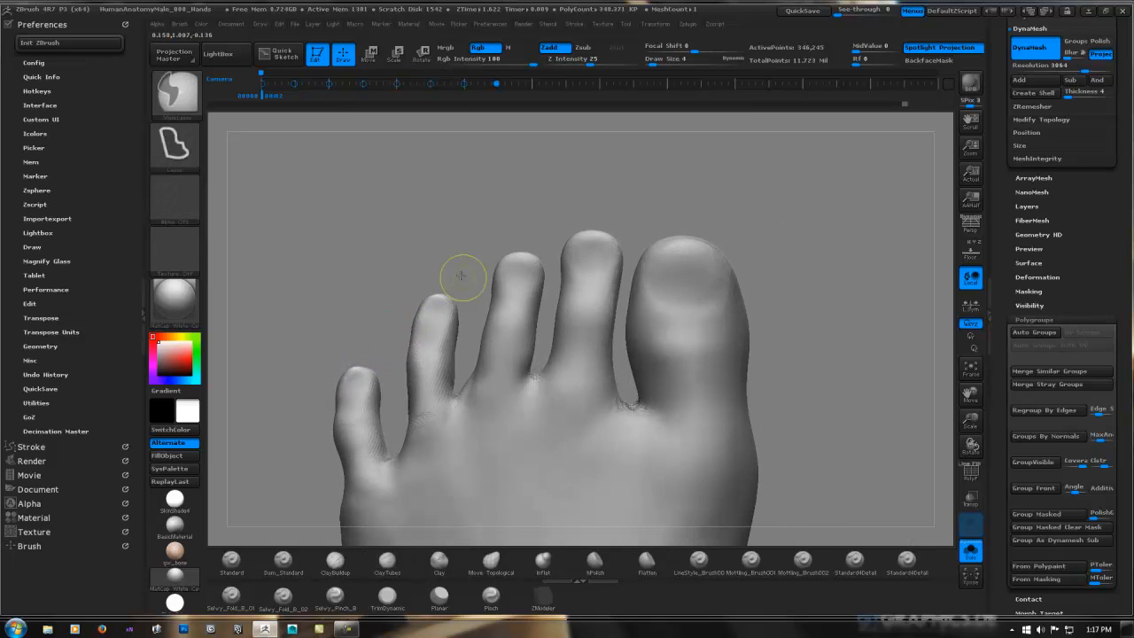
{"action": "left_click_drag", "start_coordinate": [465, 282], "coordinate": [462, 278], "text": "ctrl"}
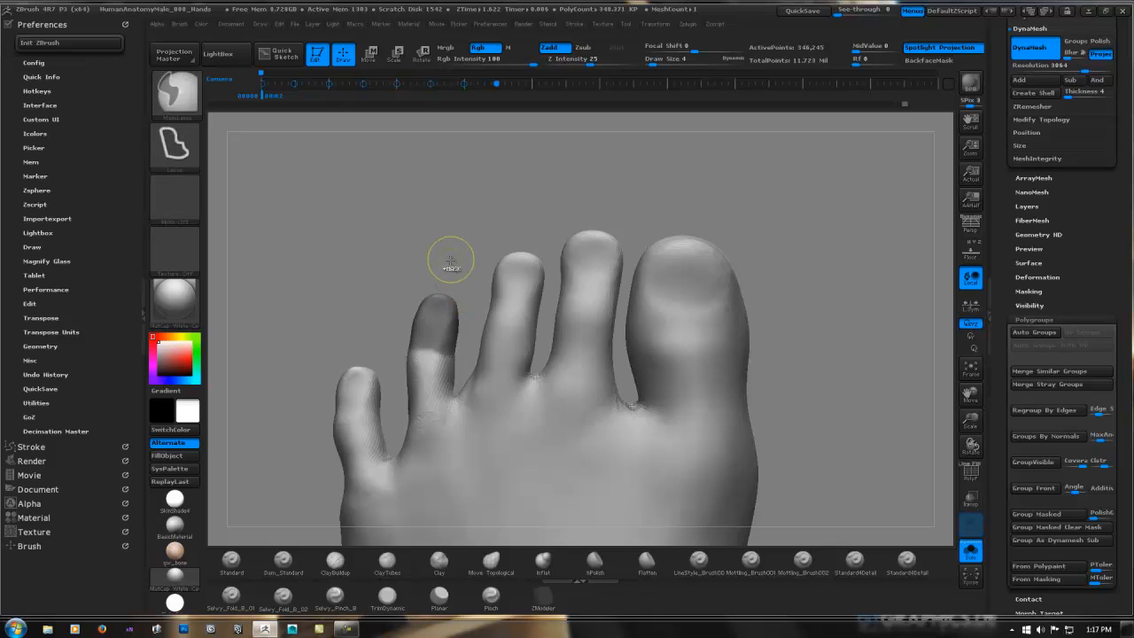
{"action": "left_click", "coordinate": [450, 253], "text": "ctrl"}
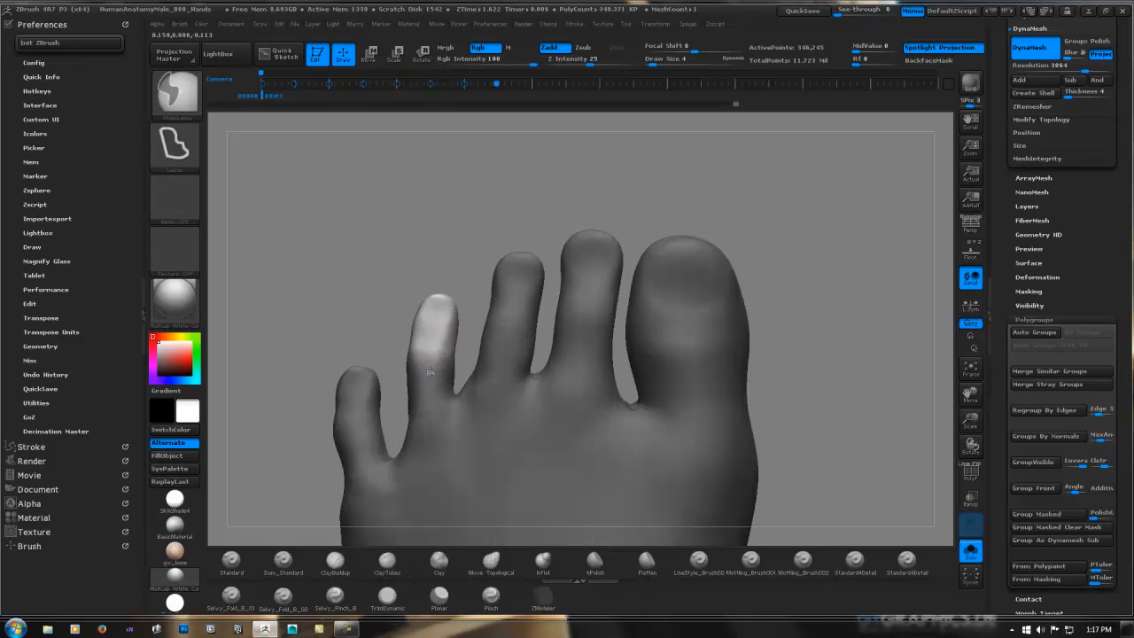
Rotate the unmasked end of the fourth toe slightly with a Transpose line along the toe, and clear the mask.
{"action": "mouse_move", "coordinate": [439, 344]}
{"action": "right_mouse_down", "text": "alt"}
{"action": "mouse_move", "coordinate": [479, 306]}
{"action": "mouse_move", "coordinate": [471, 282]}
{"action": "right_mouse_up", "text": "alt"}
{"action": "key", "text": "r"}
{"action": "left_click_drag", "start_coordinate": [472, 261], "coordinate": [464, 317]}
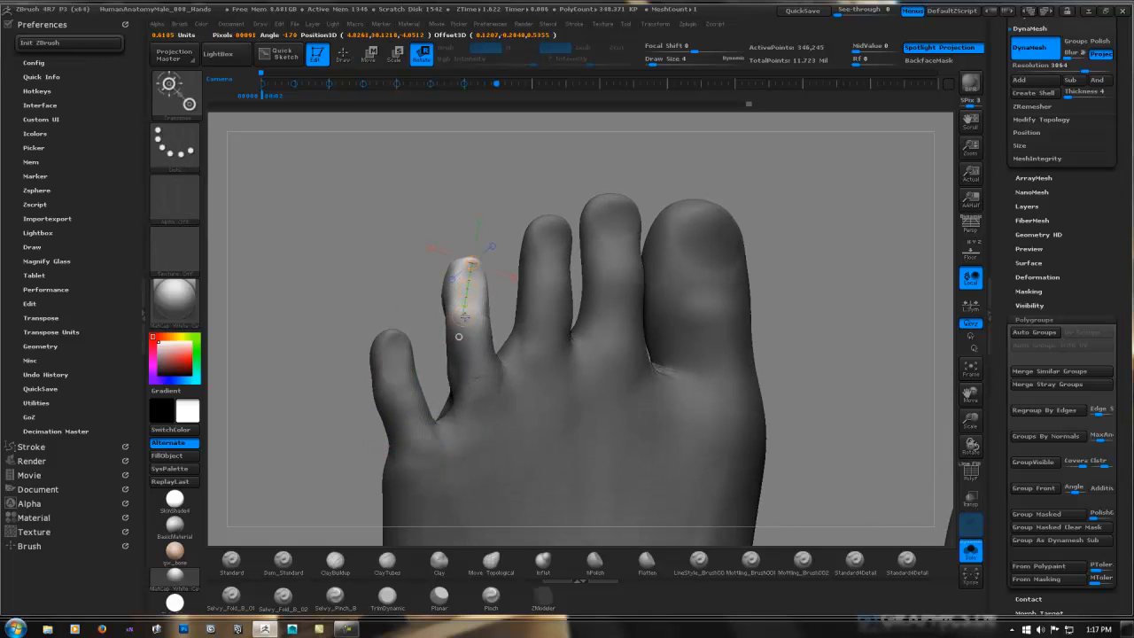
{"action": "right_click_drag", "start_coordinate": [464, 335], "coordinate": [497, 335]}
{"action": "left_click_drag", "start_coordinate": [488, 299], "coordinate": [465, 300]}
{"action": "right_click_drag", "start_coordinate": [465, 301], "coordinate": [581, 254]}
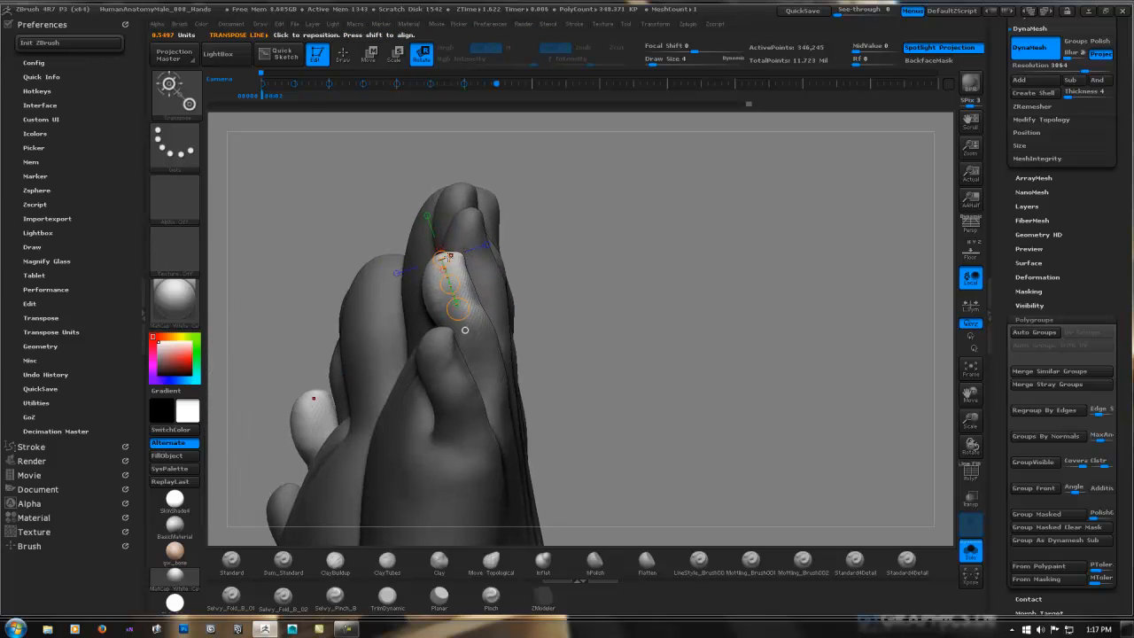
{"action": "left_click", "coordinate": [451, 257]}
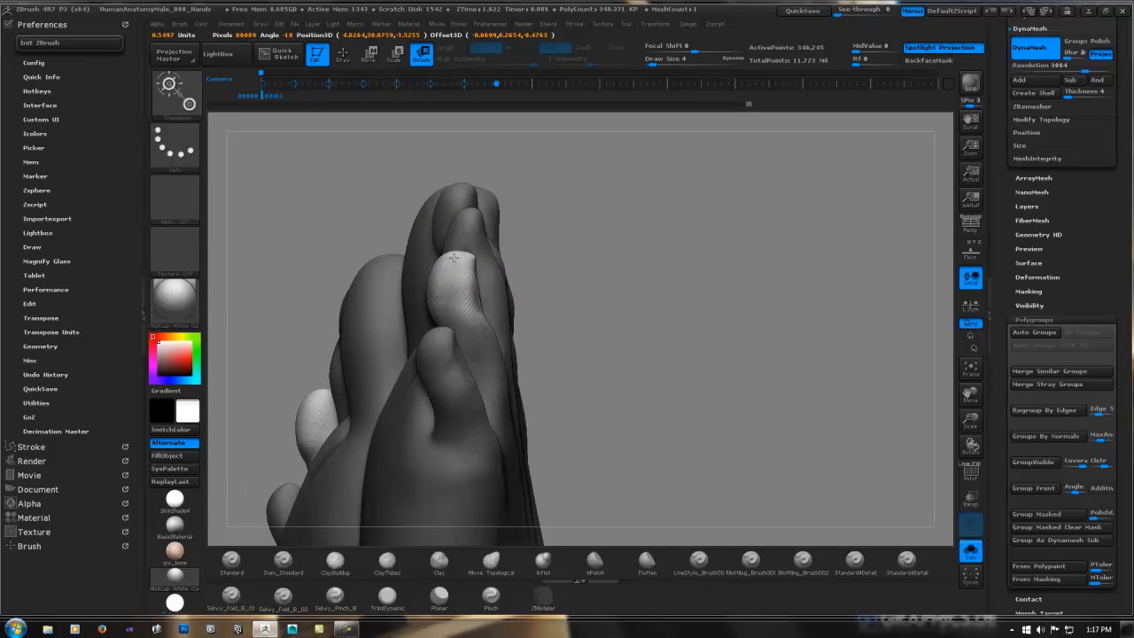
{"action": "left_click", "coordinate": [452, 257]}
{"action": "mouse_move", "coordinate": [602, 292]}
{"action": "left_mouse_down", "text": "ctrl"}
{"action": "mouse_move", "coordinate": [618, 291]}
{"action": "mouse_move", "coordinate": [496, 292]}
{"action": "left_mouse_up", "text": "ctrl"}
Lasso-mask the tip of the little toe and invert the mask to isolate it.
{"action": "mouse_move", "coordinate": [372, 312]}
{"action": "left_mouse_down", "text": "ctrl"}
{"action": "mouse_move", "coordinate": [329, 347]}
{"action": "mouse_move", "coordinate": [334, 394]}
{"action": "mouse_move", "coordinate": [380, 396]}
{"action": "mouse_move", "coordinate": [414, 363]}
{"action": "mouse_move", "coordinate": [403, 323]}
{"action": "mouse_move", "coordinate": [377, 311]}
{"action": "mouse_move", "coordinate": [416, 329]}
{"action": "mouse_move", "coordinate": [338, 356]}
{"action": "mouse_move", "coordinate": [364, 376]}
{"action": "mouse_move", "coordinate": [347, 338]}
{"action": "left_mouse_up", "text": "ctrl"}
{"action": "left_click", "coordinate": [357, 327], "text": "ctrl"}
{"action": "right_click_drag", "start_coordinate": [347, 338], "coordinate": [563, 336]}
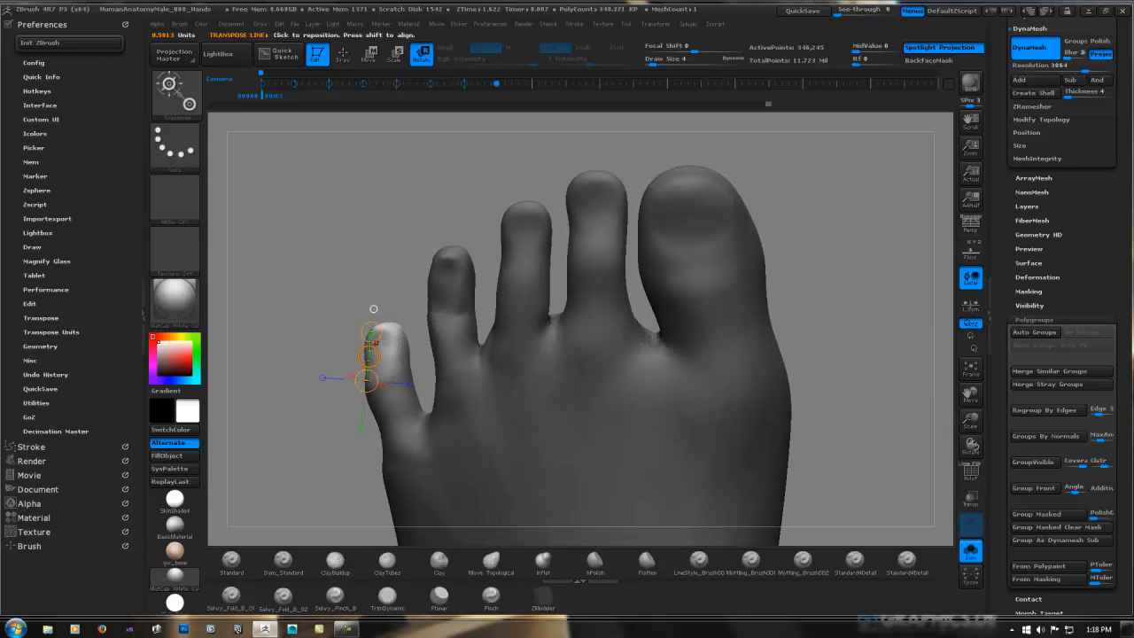
Rotate the little toe's tip with the Transpose line, return to Draw mode and clear the mask.
{"action": "right_click_drag", "start_coordinate": [341, 275], "coordinate": [433, 242]}
{"action": "left_click_drag", "start_coordinate": [342, 311], "coordinate": [359, 334]}
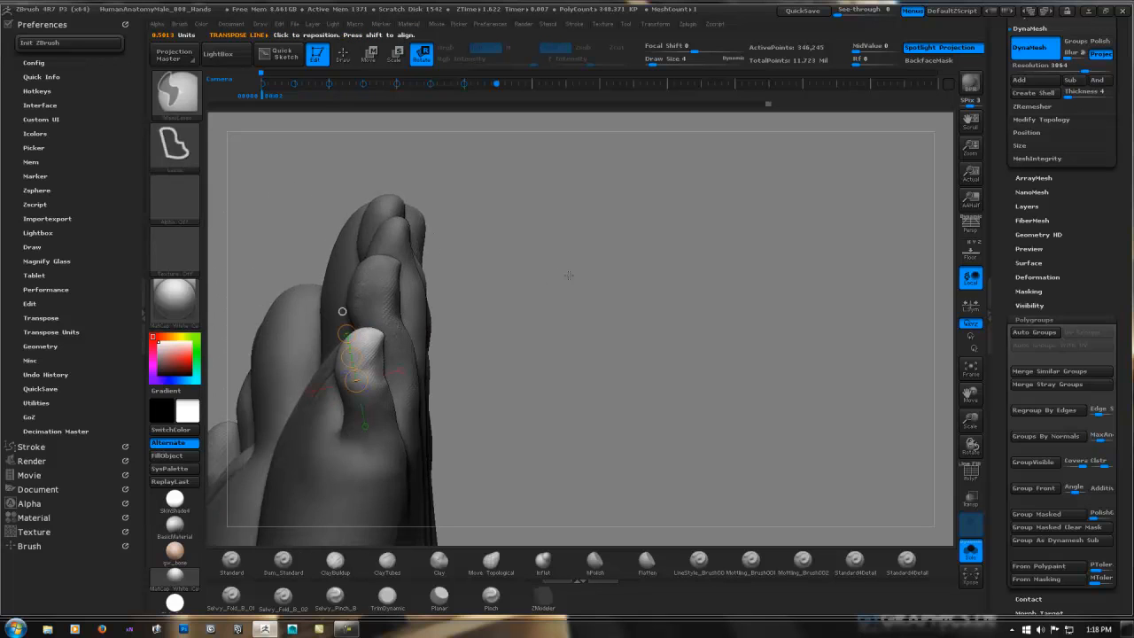
{"action": "right_click_drag", "start_coordinate": [571, 275], "coordinate": [480, 227], "text": "ctrl"}
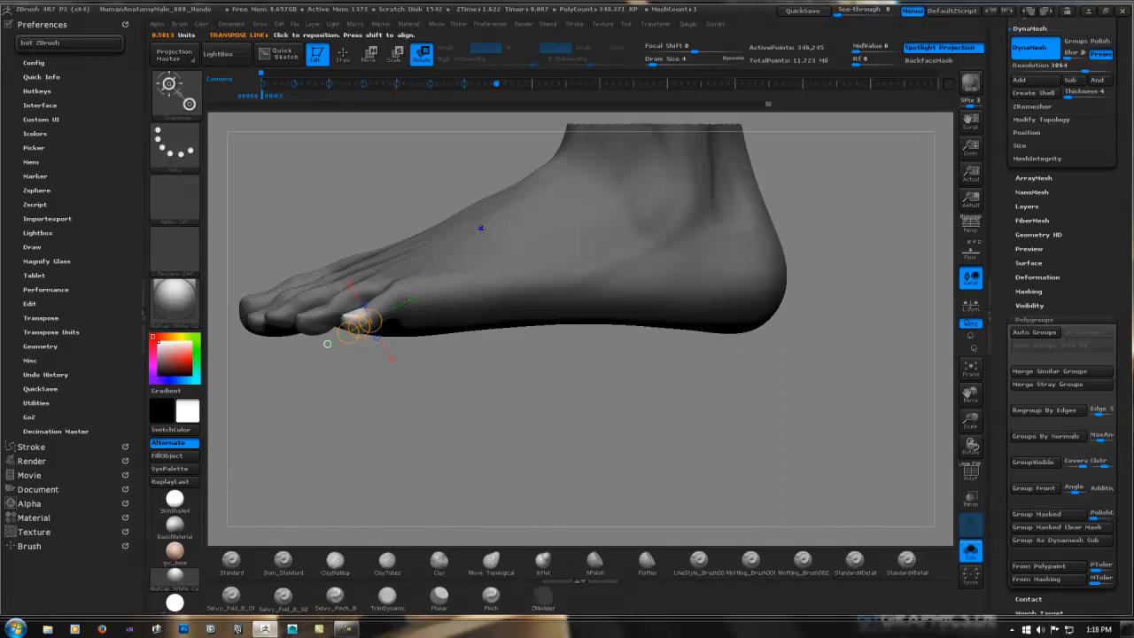
{"action": "key", "text": "q"}
{"action": "mouse_move", "coordinate": [418, 364]}
{"action": "right_mouse_down", "text": "ctrl"}
{"action": "mouse_move", "coordinate": [452, 354]}
{"action": "mouse_move", "coordinate": [514, 365]}
{"action": "right_mouse_up", "text": "ctrl"}
{"action": "left_click_drag", "start_coordinate": [418, 397], "coordinate": [447, 390], "text": "ctrl"}
{"action": "right_click_drag", "start_coordinate": [456, 389], "coordinate": [508, 251]}
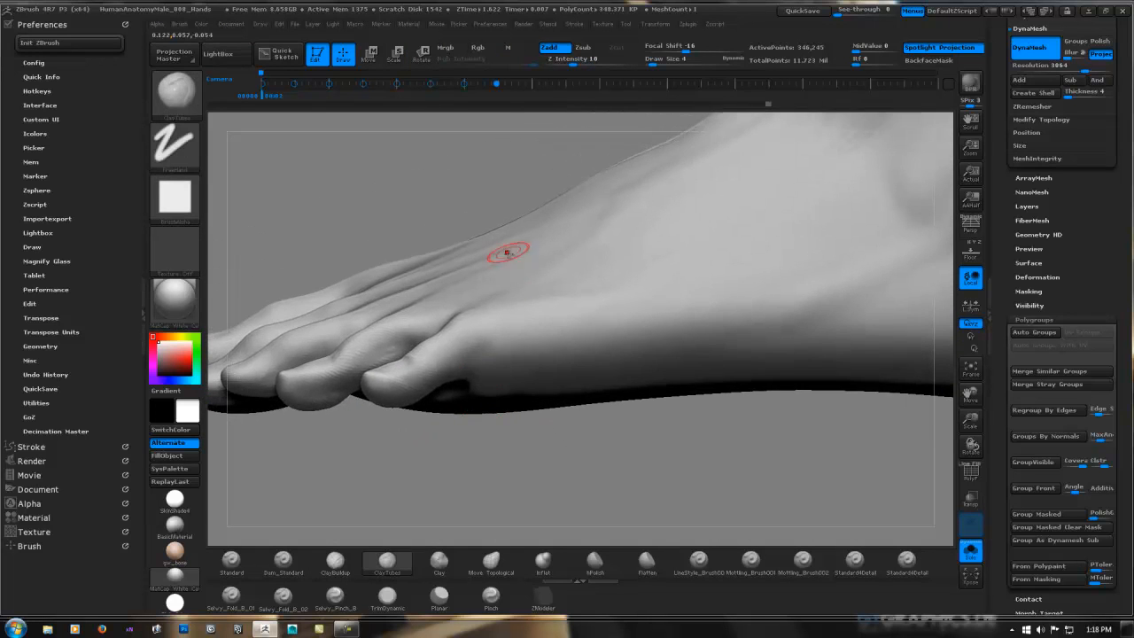
Lasso-mask the whole little toe and invert the mask so the rest of the foot is protected.
{"action": "mouse_move", "coordinate": [567, 277]}
{"action": "right_mouse_down", "text": "ctrl"}
{"action": "mouse_move", "coordinate": [493, 284]}
{"action": "mouse_move", "coordinate": [457, 418]}
{"action": "right_mouse_up", "text": "ctrl"}
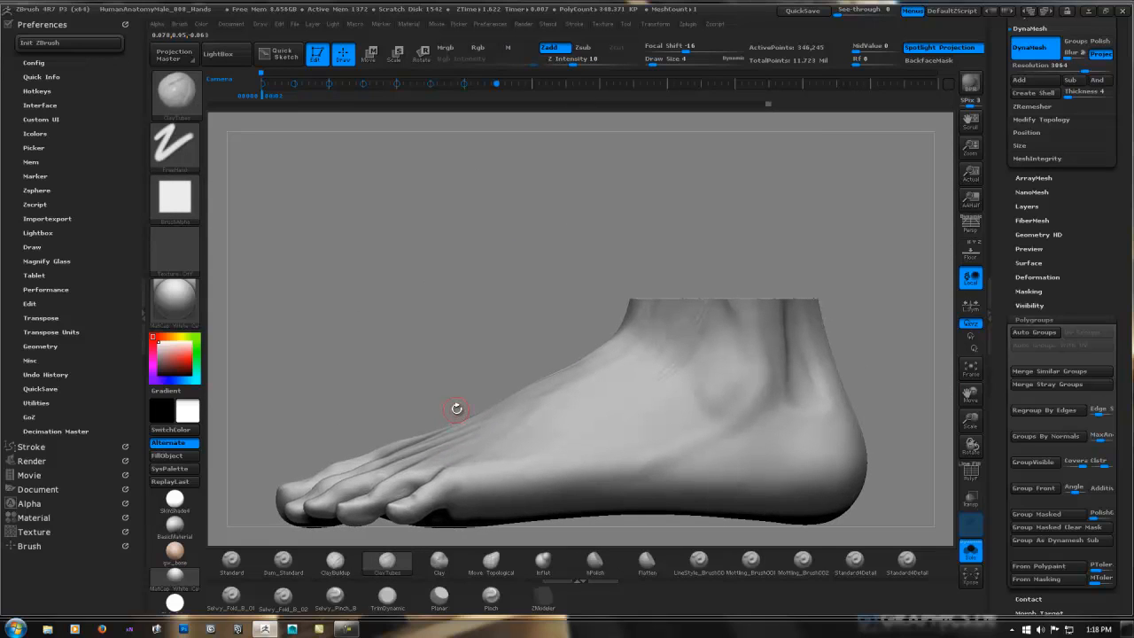
{"action": "right_click_drag", "start_coordinate": [454, 405], "coordinate": [407, 449]}
{"action": "mouse_move", "coordinate": [447, 421]}
{"action": "left_mouse_down", "text": "ctrl"}
{"action": "mouse_move", "coordinate": [484, 445]}
{"action": "mouse_move", "coordinate": [399, 455]}
{"action": "left_mouse_up", "text": "ctrl"}
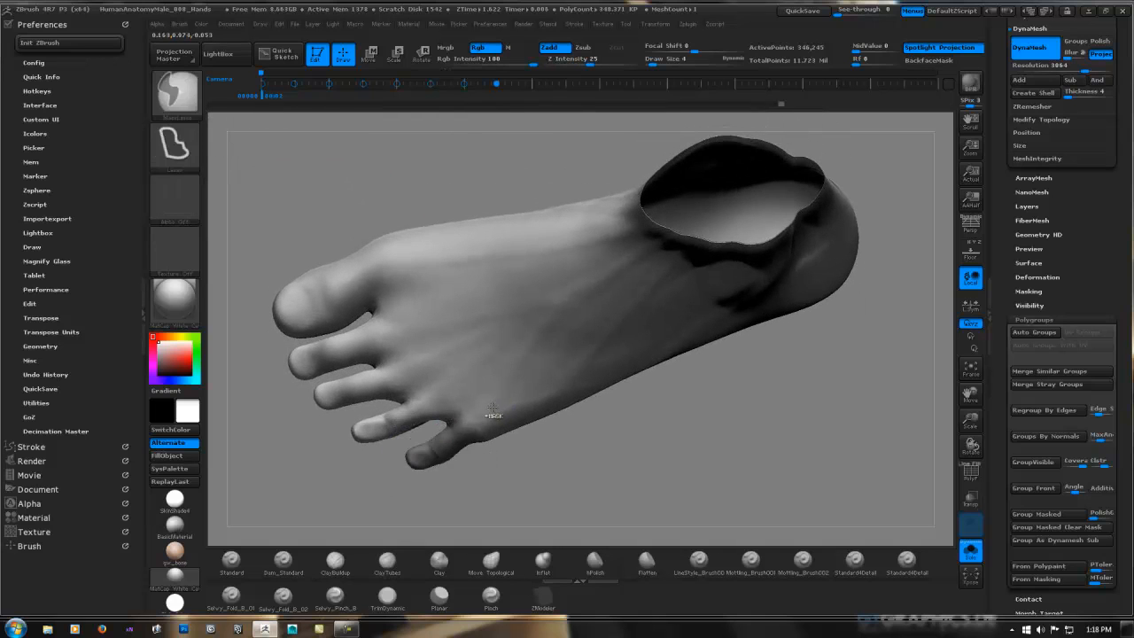
{"action": "left_click", "coordinate": [485, 449], "text": "ctrl"}
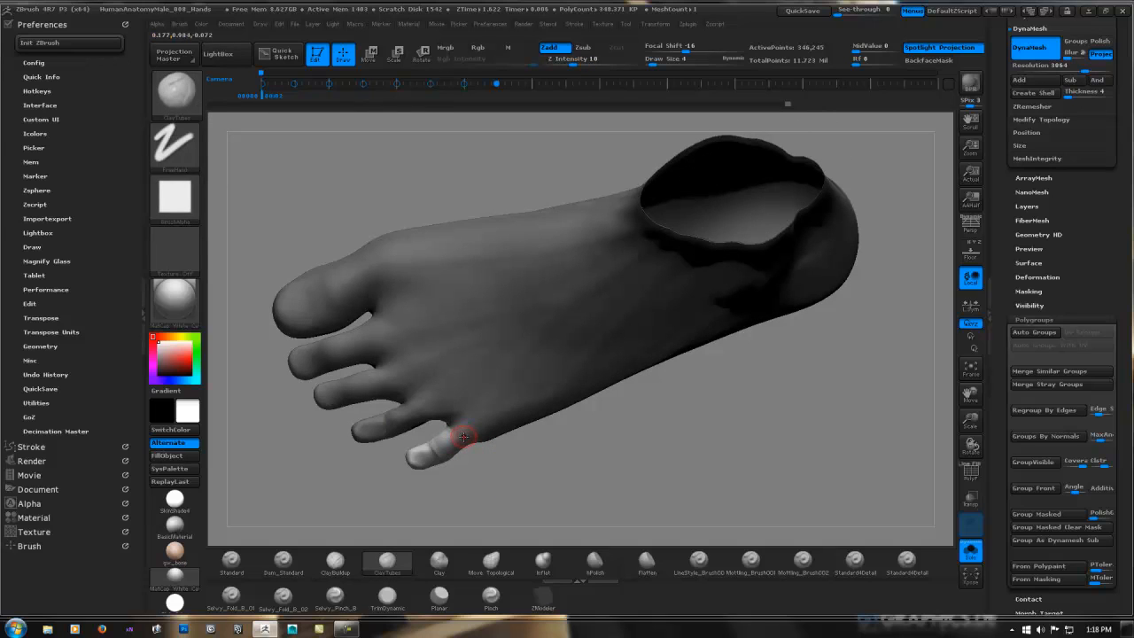
Rotate the little toe downward about its base with a Transpose line, clear the mask and return to Draw mode.
{"action": "key", "text": "w"}
{"action": "left_click_drag", "start_coordinate": [463, 433], "coordinate": [412, 460]}
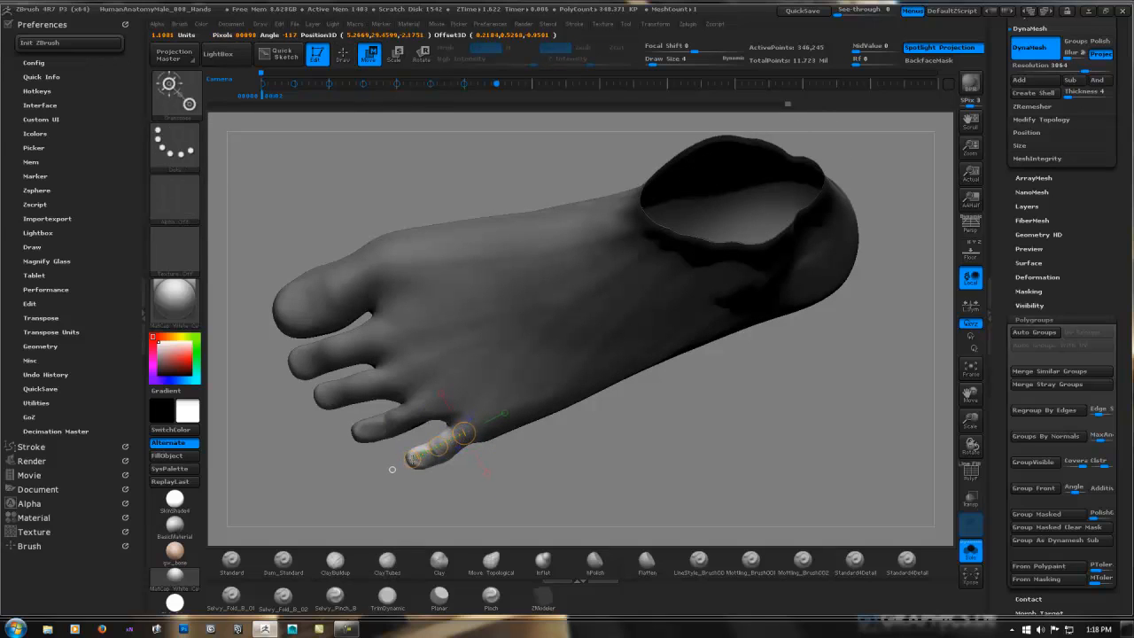
{"action": "key", "text": "r"}
{"action": "left_click_drag", "start_coordinate": [455, 516], "coordinate": [481, 310]}
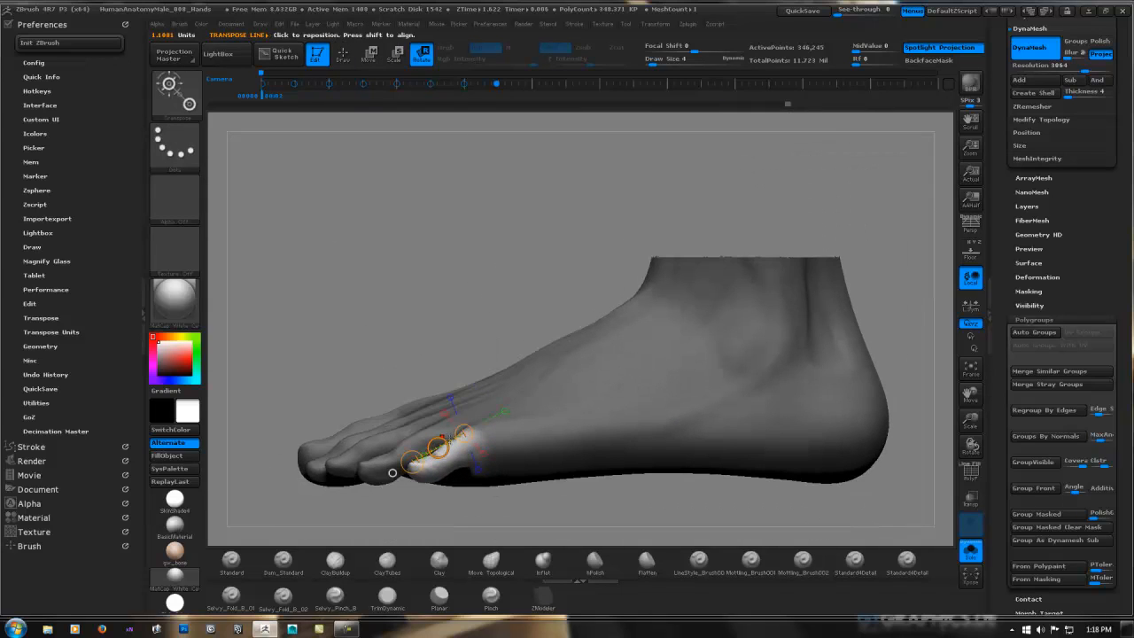
{"action": "left_click_drag", "start_coordinate": [393, 472], "coordinate": [421, 479]}
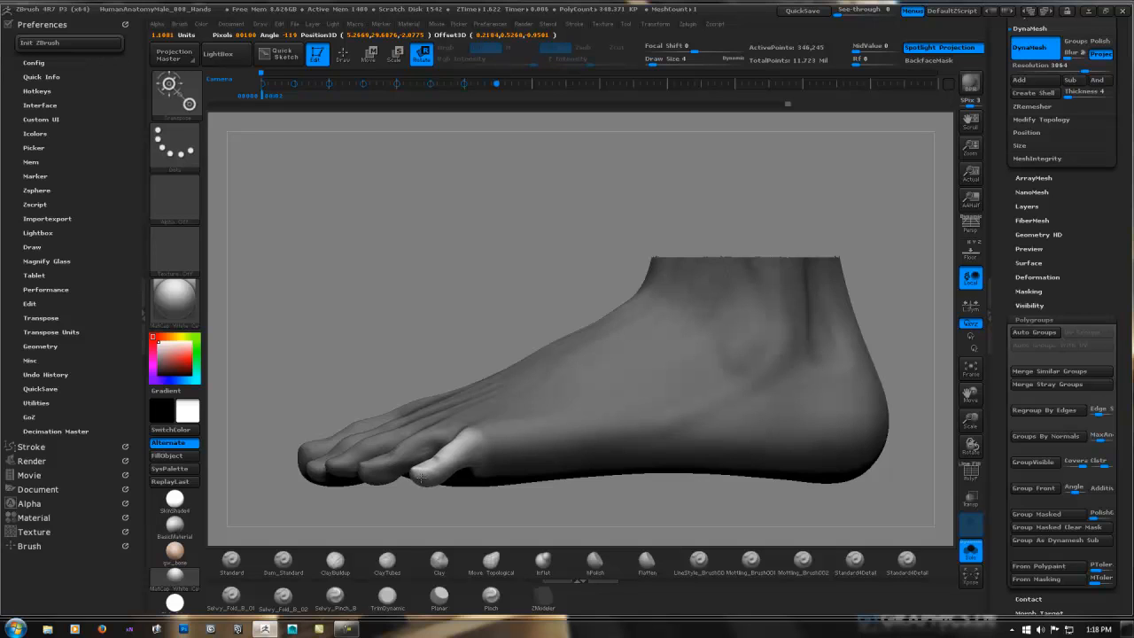
{"action": "left_click_drag", "start_coordinate": [501, 299], "coordinate": [492, 337], "text": "alt"}
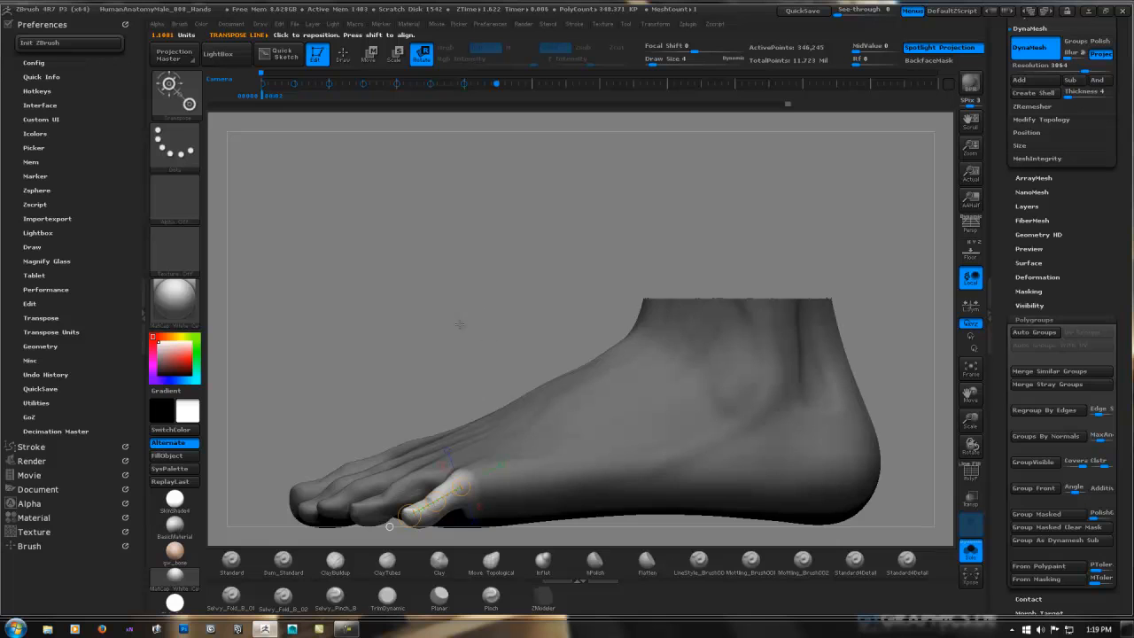
{"action": "mouse_move", "coordinate": [434, 330]}
{"action": "left_mouse_down", "text": "ctrl"}
{"action": "mouse_move", "coordinate": [452, 322]}
{"action": "mouse_move", "coordinate": [443, 345]}
{"action": "mouse_move", "coordinate": [458, 392]}
{"action": "mouse_move", "coordinate": [504, 284]}
{"action": "left_mouse_up", "text": "ctrl"}
{"action": "key", "text": "q"}
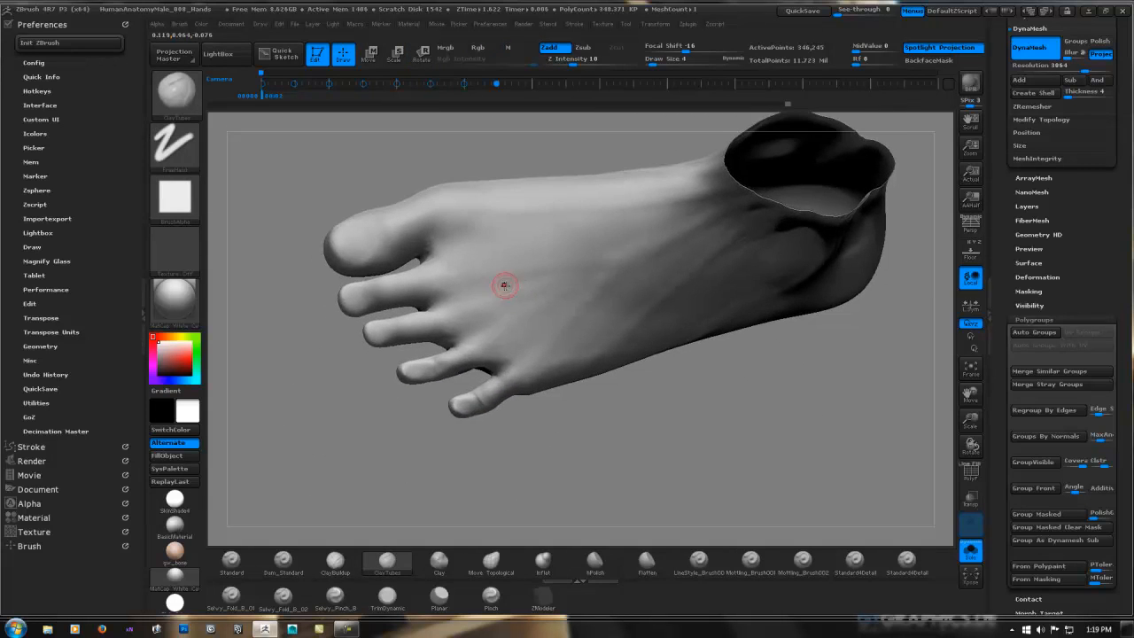
Shape the nail area on top of the little toe's tip with ClayTubes strokes and smooth it.
{"action": "right_click_drag", "start_coordinate": [476, 347], "coordinate": [542, 270], "text": "ctrl"}
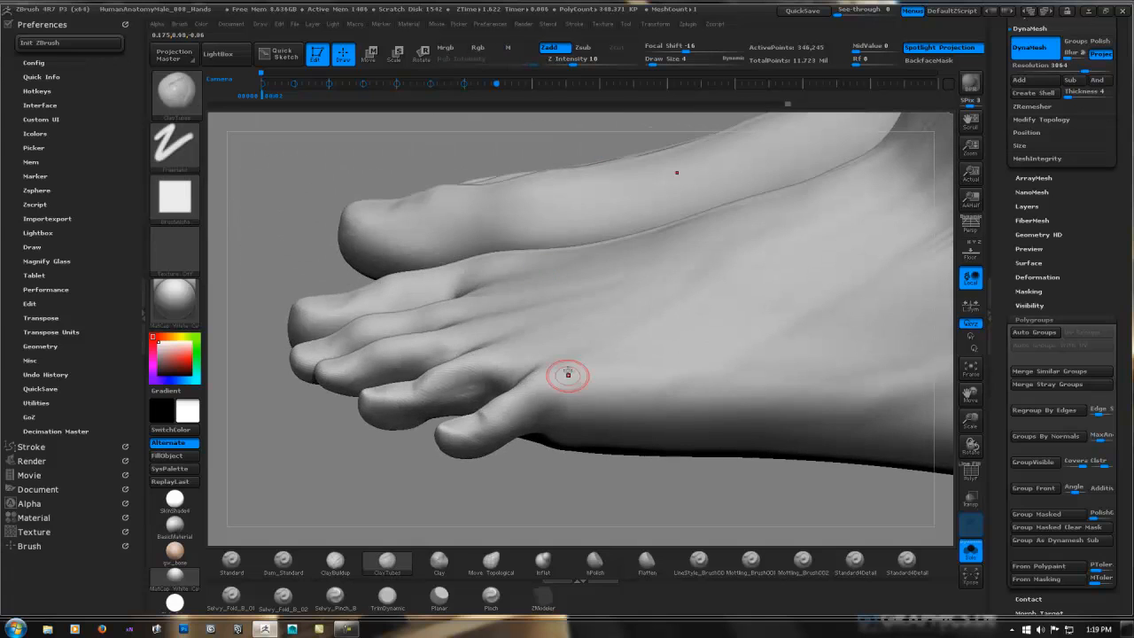
{"action": "mouse_move", "coordinate": [571, 406]}
{"action": "right_mouse_down"}
{"action": "mouse_move", "coordinate": [565, 378]}
{"action": "mouse_move", "coordinate": [560, 445]}
{"action": "mouse_move", "coordinate": [536, 426]}
{"action": "mouse_move", "coordinate": [515, 466]}
{"action": "right_mouse_up"}
{"action": "mouse_move", "coordinate": [459, 445]}
{"action": "left_mouse_down"}
{"action": "mouse_move", "coordinate": [468, 417]}
{"action": "mouse_move", "coordinate": [450, 422]}
{"action": "mouse_move", "coordinate": [474, 407]}
{"action": "left_mouse_up"}
{"action": "mouse_move", "coordinate": [494, 397]}
{"action": "right_mouse_down"}
{"action": "mouse_move", "coordinate": [501, 375]}
{"action": "mouse_move", "coordinate": [496, 391]}
{"action": "right_mouse_up"}
{"action": "mouse_move", "coordinate": [472, 404]}
{"action": "left_mouse_down"}
{"action": "mouse_move", "coordinate": [490, 436]}
{"action": "mouse_move", "coordinate": [472, 419]}
{"action": "left_mouse_up"}
{"action": "mouse_move", "coordinate": [473, 437]}
{"action": "right_mouse_down"}
{"action": "mouse_move", "coordinate": [511, 379]}
{"action": "mouse_move", "coordinate": [492, 417]}
{"action": "right_mouse_up"}
{"action": "left_click_drag", "start_coordinate": [448, 459], "coordinate": [432, 461]}
{"action": "key", "text": "shift"}
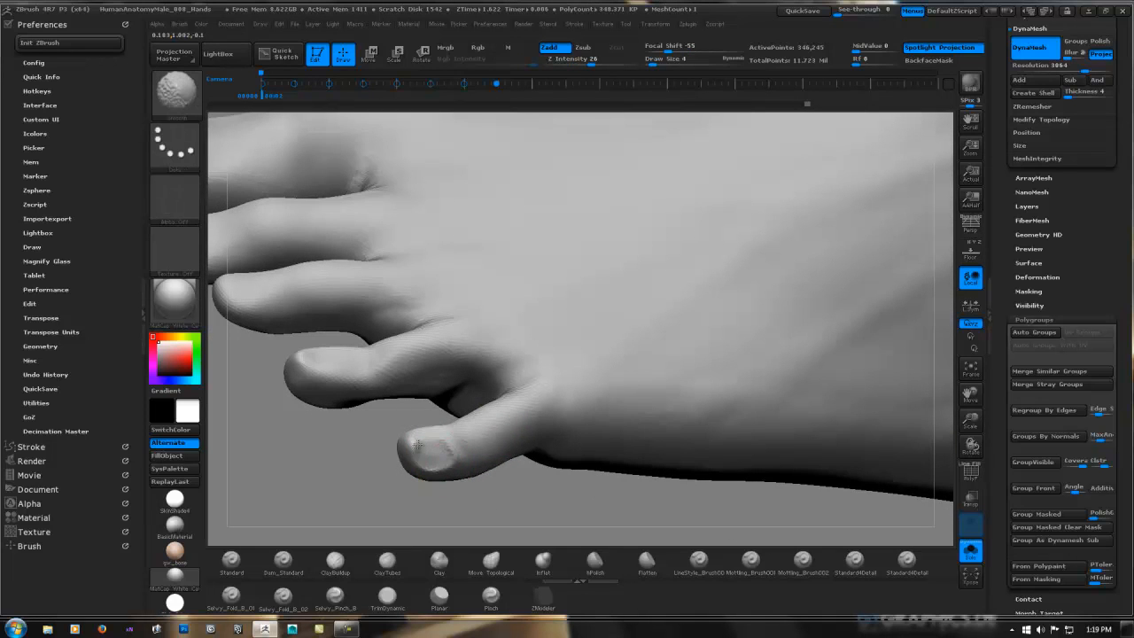
{"action": "right_click_drag", "start_coordinate": [417, 444], "coordinate": [415, 435]}
{"action": "left_click_drag", "start_coordinate": [415, 435], "coordinate": [422, 422]}
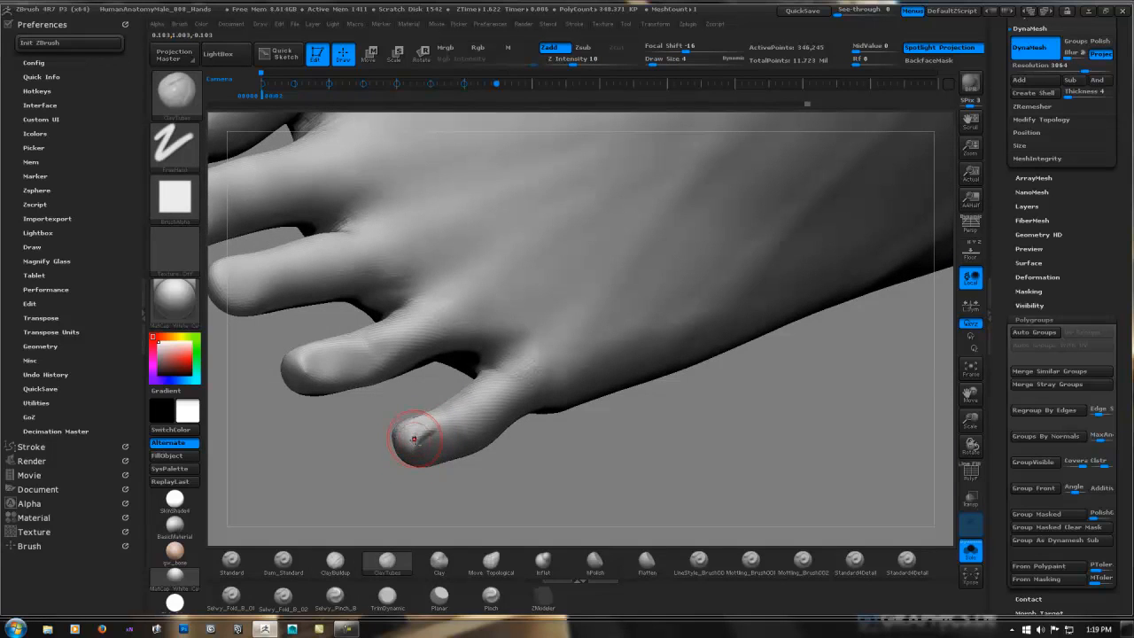
{"action": "key", "text": "shift"}
Refine the little toe's joint just behind the nail area and smooth it from several angles.
{"action": "mouse_move", "coordinate": [430, 434]}
{"action": "right_mouse_down"}
{"action": "mouse_move", "coordinate": [541, 413]}
{"action": "mouse_move", "coordinate": [512, 457]}
{"action": "mouse_move", "coordinate": [576, 413]}
{"action": "mouse_move", "coordinate": [507, 406]}
{"action": "right_mouse_up"}
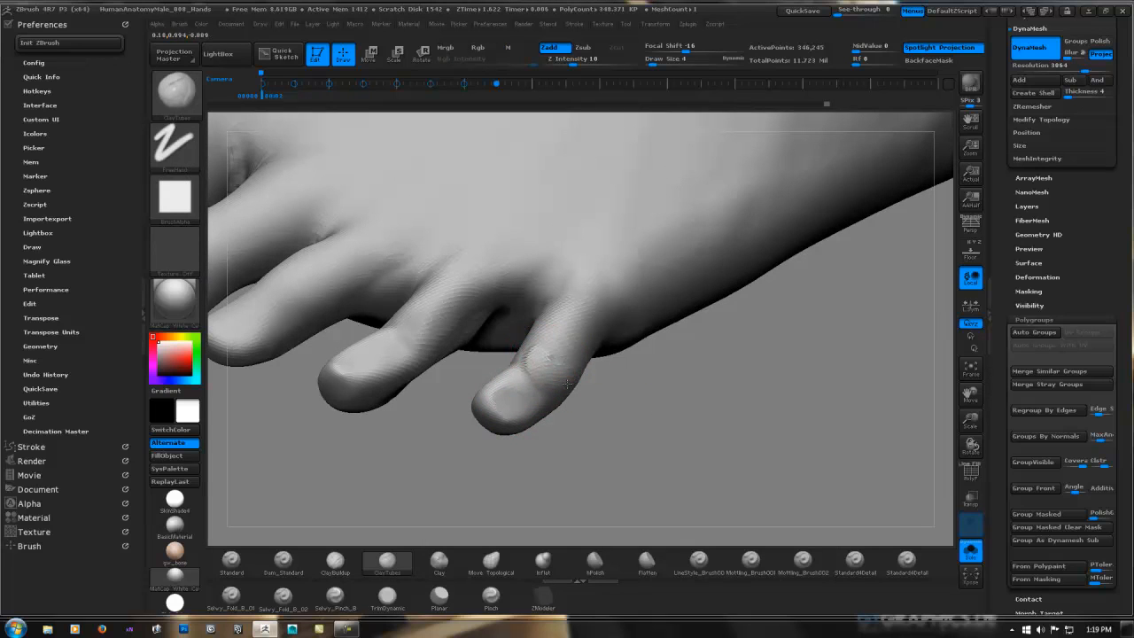
{"action": "left_click_drag", "start_coordinate": [566, 358], "coordinate": [547, 347], "text": "shift"}
{"action": "right_click_drag", "start_coordinate": [567, 373], "coordinate": [546, 364]}
{"action": "left_click_drag", "start_coordinate": [549, 363], "coordinate": [560, 358], "text": "shift"}
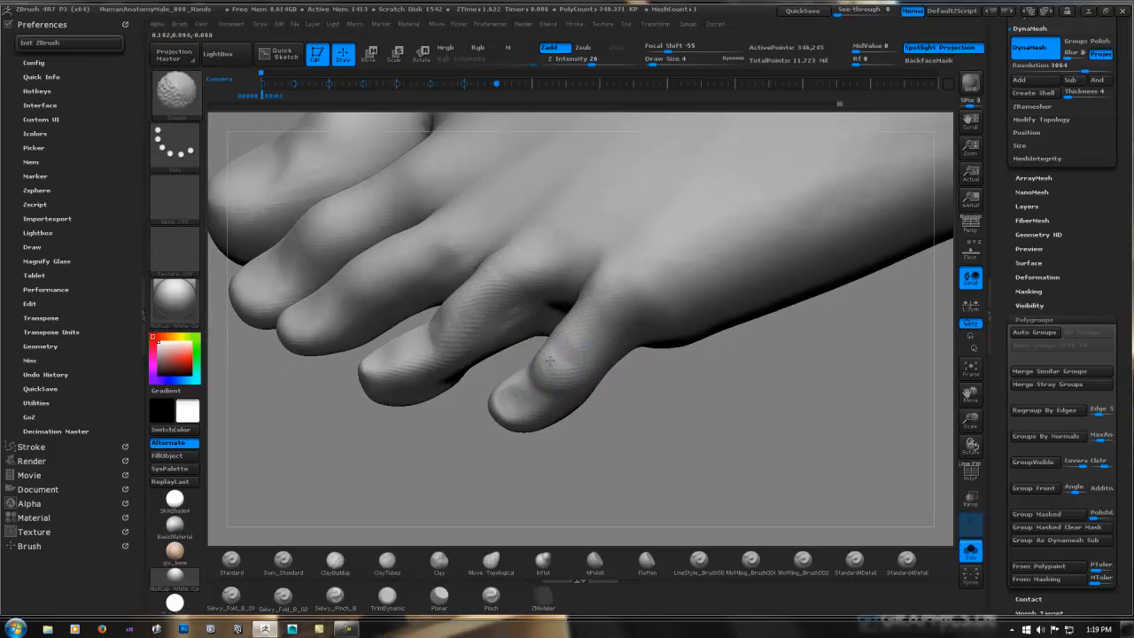
{"action": "mouse_move", "coordinate": [560, 358]}
{"action": "right_mouse_down"}
{"action": "mouse_move", "coordinate": [551, 372]}
{"action": "mouse_move", "coordinate": [554, 362]}
{"action": "mouse_move", "coordinate": [520, 370]}
{"action": "right_mouse_up"}
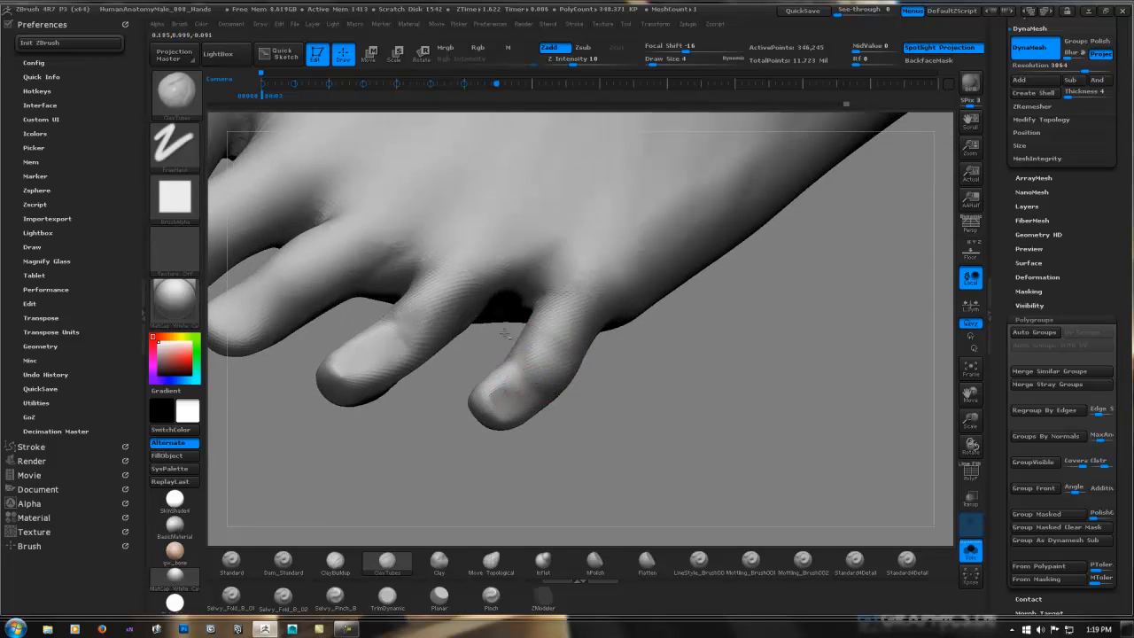
{"action": "right_click_drag", "start_coordinate": [504, 333], "coordinate": [550, 394]}
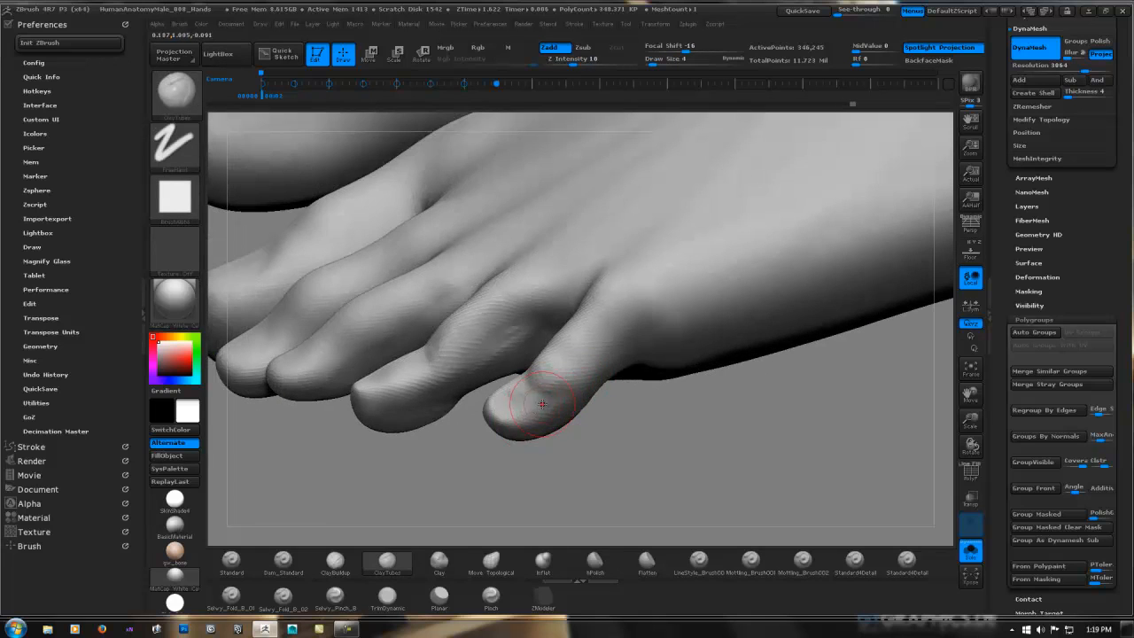
{"action": "left_click_drag", "start_coordinate": [542, 403], "coordinate": [529, 411], "text": "shift"}
Build up the top of the little toe's base with ClayTubes and smooth it into the foot.
{"action": "mouse_move", "coordinate": [532, 422]}
{"action": "right_mouse_down"}
{"action": "mouse_move", "coordinate": [509, 372]}
{"action": "mouse_move", "coordinate": [579, 319]}
{"action": "right_mouse_up"}
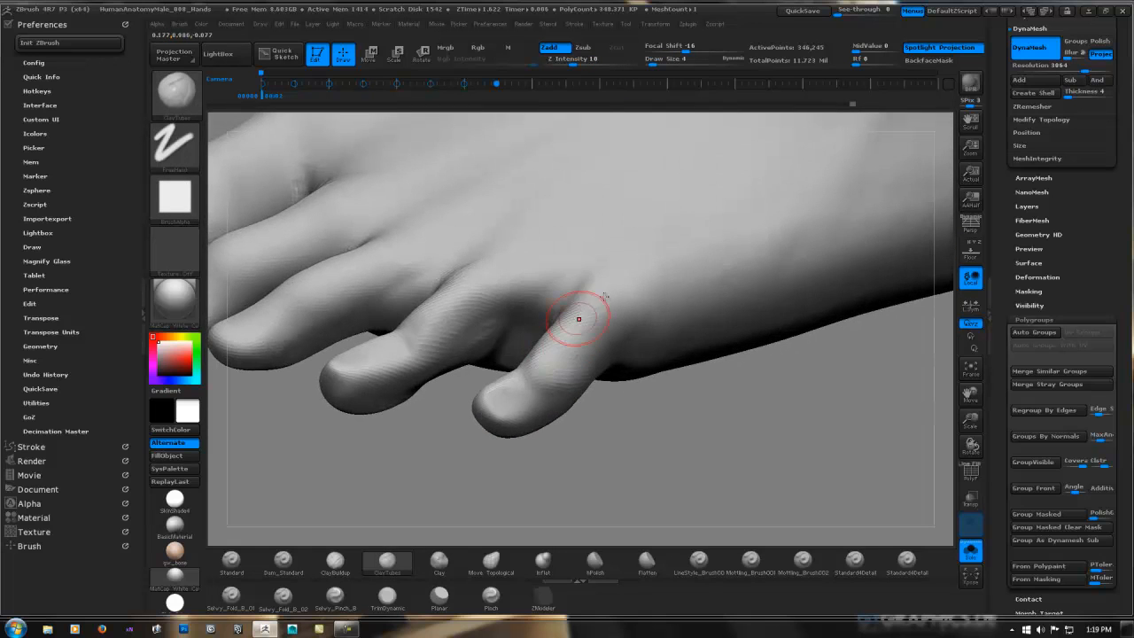
{"action": "key", "text": "shift"}
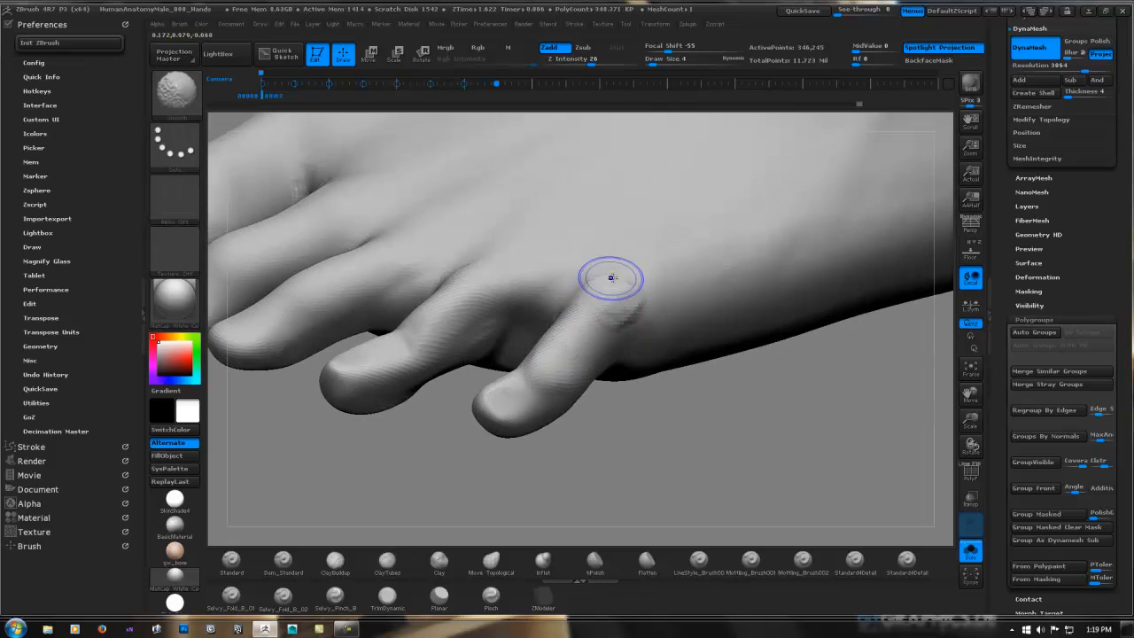
{"action": "left_click_drag", "start_coordinate": [612, 278], "coordinate": [626, 300], "text": "shift"}
Add ClayTubes volume to the outer side of the little toe's base and smooth it into the foot's edge.
{"action": "right_click_drag", "start_coordinate": [637, 315], "coordinate": [635, 329]}
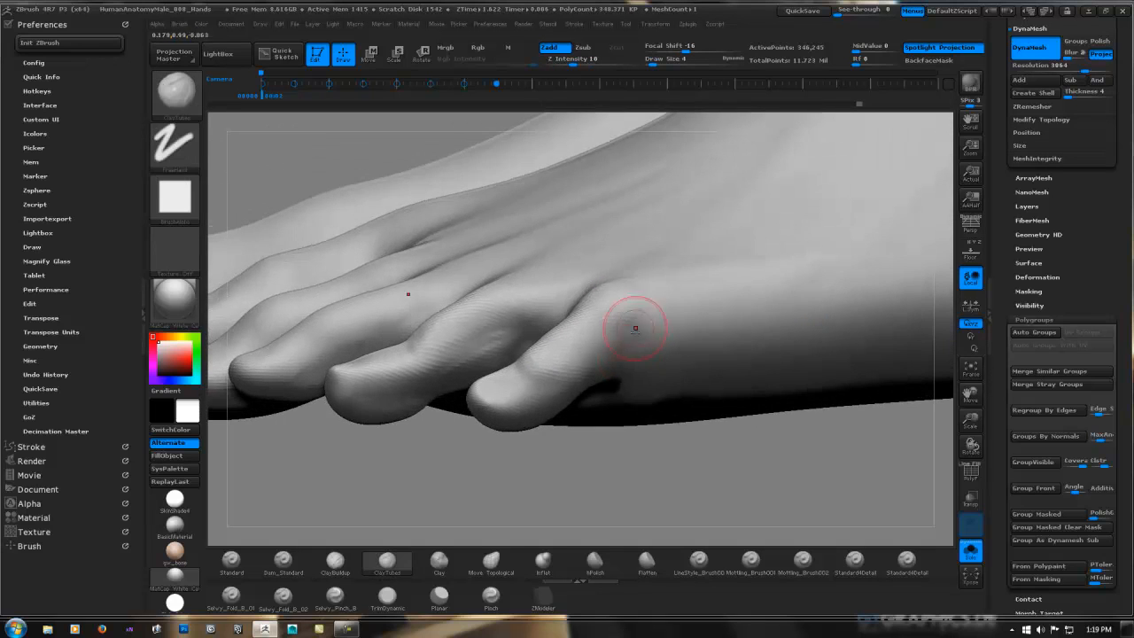
{"action": "left_click_drag", "start_coordinate": [631, 315], "coordinate": [643, 363]}
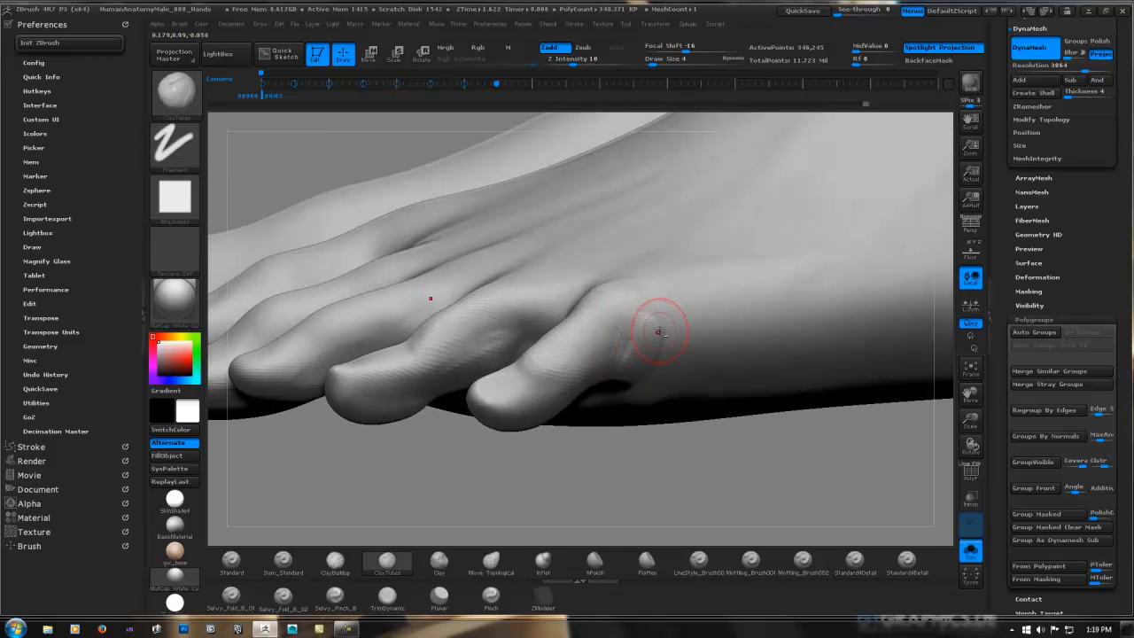
{"action": "right_click_drag", "start_coordinate": [656, 330], "coordinate": [807, 338], "text": "alt"}
{"action": "left_click_drag", "start_coordinate": [804, 335], "coordinate": [805, 347]}
{"action": "key", "text": "shift"}
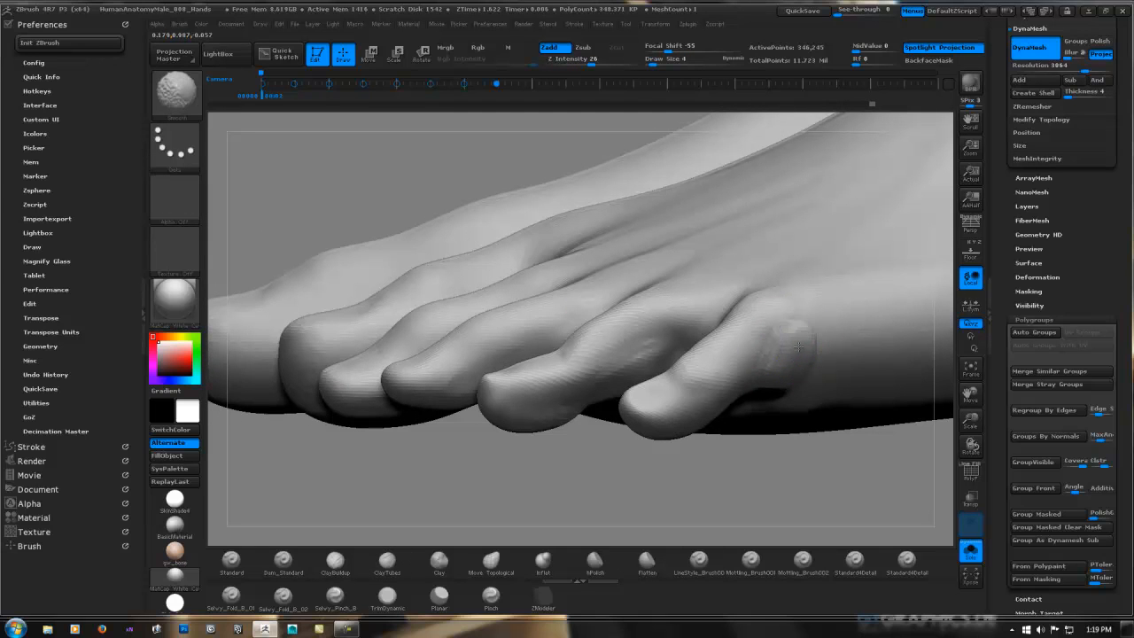
{"action": "right_click_drag", "start_coordinate": [795, 363], "coordinate": [809, 394]}
{"action": "left_click_drag", "start_coordinate": [814, 329], "coordinate": [813, 367], "text": "shift"}
{"action": "right_click_drag", "start_coordinate": [772, 329], "coordinate": [853, 336]}
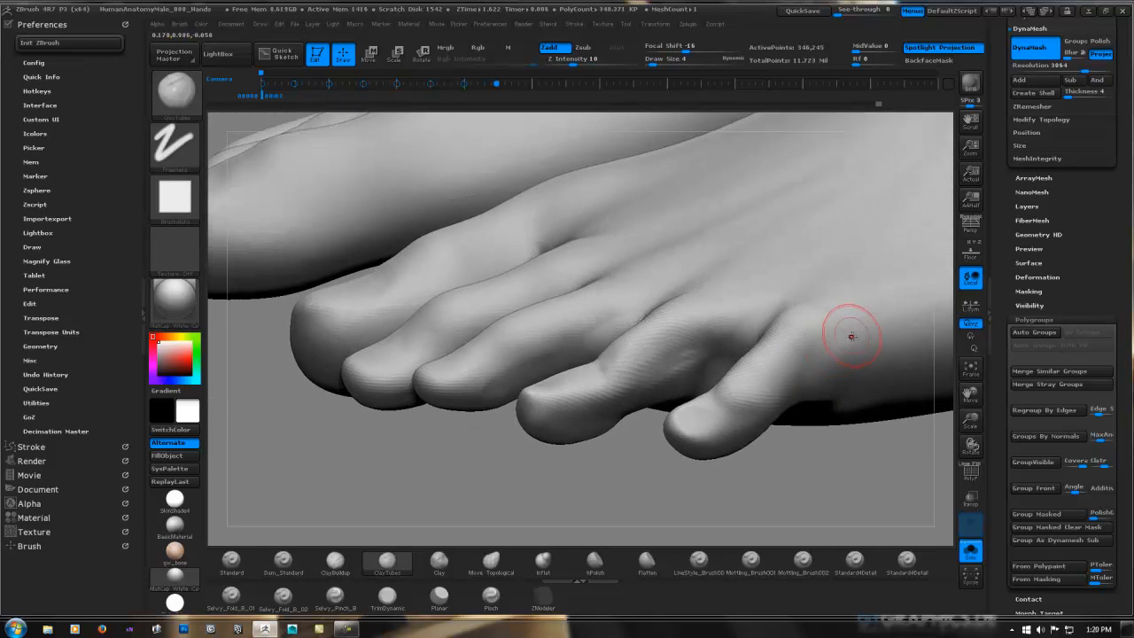
Refine the top of the fourth toe just behind the nail area with ClayTubes and smooth the strokes.
{"action": "mouse_move", "coordinate": [782, 296]}
{"action": "right_mouse_down", "text": "alt"}
{"action": "mouse_move", "coordinate": [572, 299]}
{"action": "mouse_move", "coordinate": [546, 333]}
{"action": "mouse_move", "coordinate": [488, 313]}
{"action": "mouse_move", "coordinate": [513, 287]}
{"action": "mouse_move", "coordinate": [413, 306]}
{"action": "mouse_move", "coordinate": [476, 392]}
{"action": "mouse_move", "coordinate": [481, 305]}
{"action": "right_mouse_up", "text": "alt"}
{"action": "key", "text": "shift"}
{"action": "key", "text": "shift"}
{"action": "key", "text": "shift"}
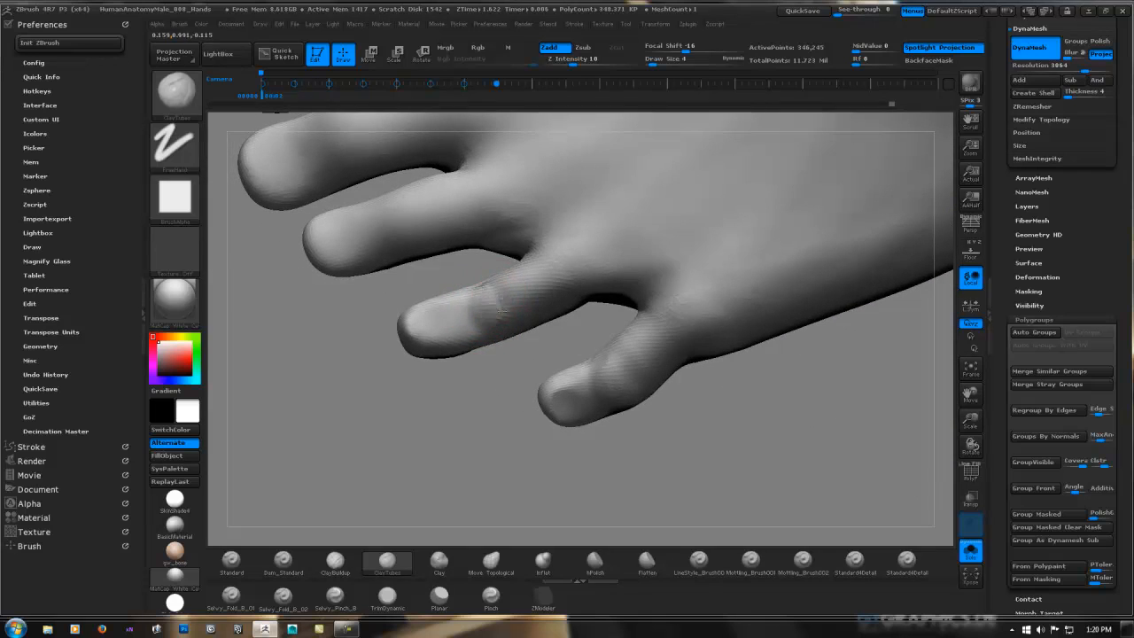
{"action": "key", "text": "shift"}
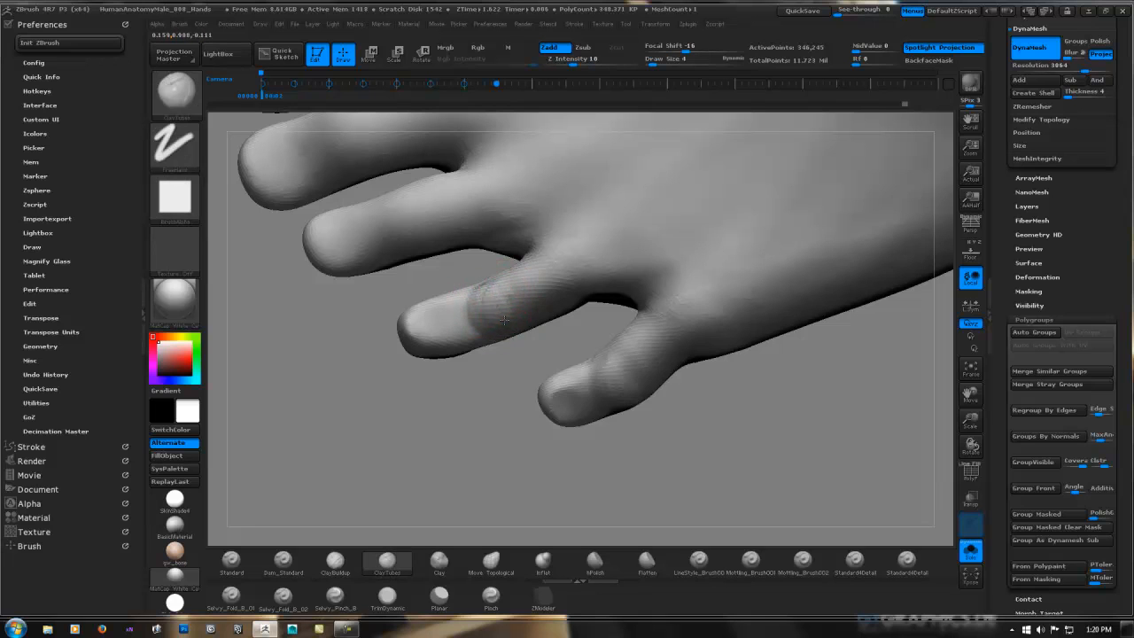
Smooth the ClayTubes strokes along the top and outer side of the fourth toe's joint from several angles.
{"action": "right_click_drag", "start_coordinate": [489, 305], "coordinate": [520, 319]}
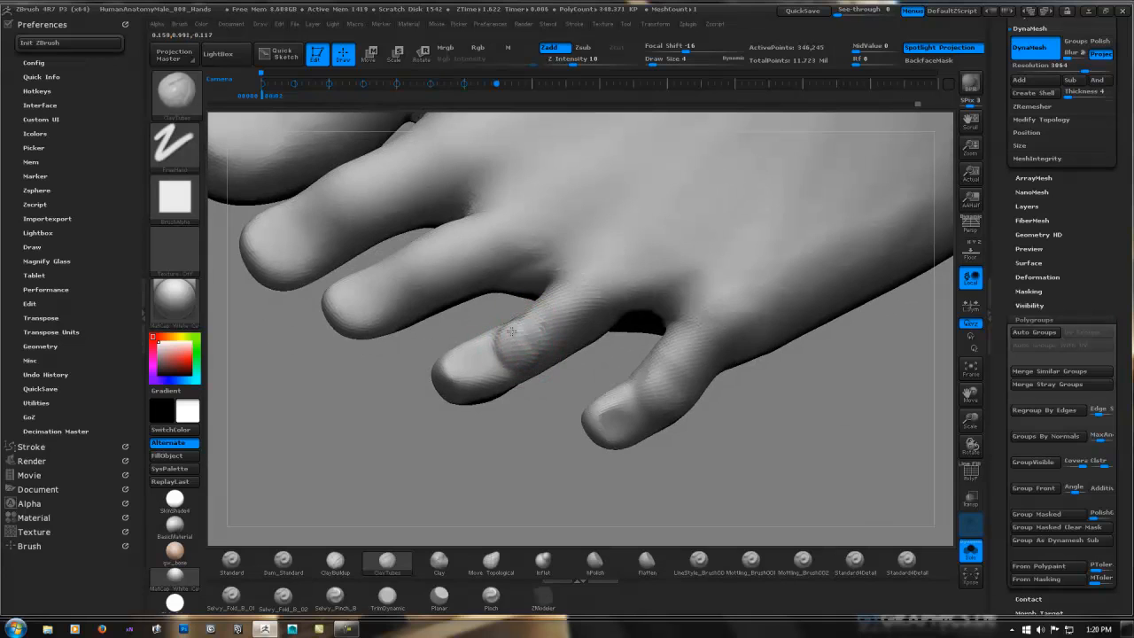
{"action": "key", "text": "shift"}
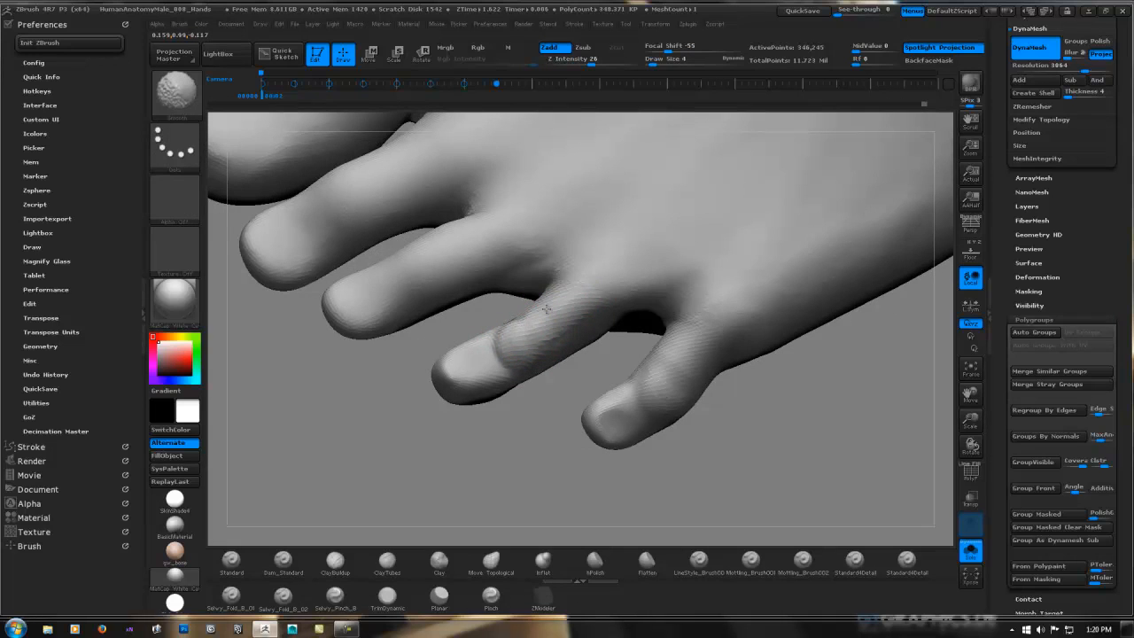
{"action": "left_click_drag", "start_coordinate": [574, 328], "coordinate": [539, 339], "text": "shift"}
{"action": "right_click_drag", "start_coordinate": [501, 351], "coordinate": [558, 365]}
{"action": "mouse_move", "coordinate": [498, 316]}
{"action": "right_mouse_down"}
{"action": "mouse_move", "coordinate": [521, 295]}
{"action": "mouse_move", "coordinate": [525, 330]}
{"action": "right_mouse_up"}
{"action": "key", "text": "shift"}
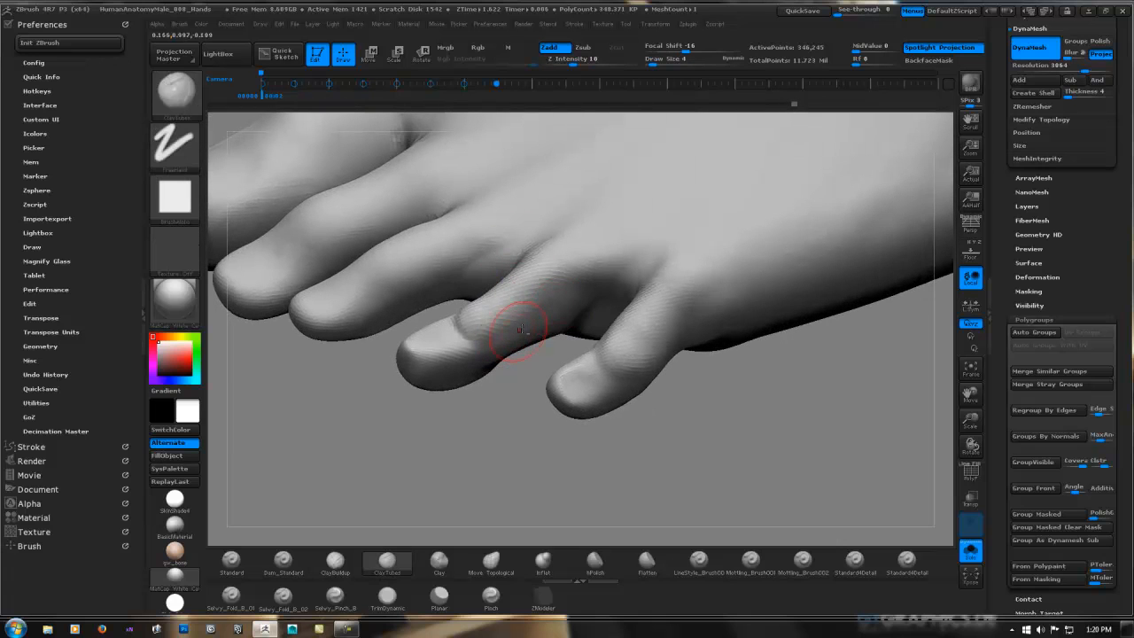
{"action": "key", "text": "shift"}
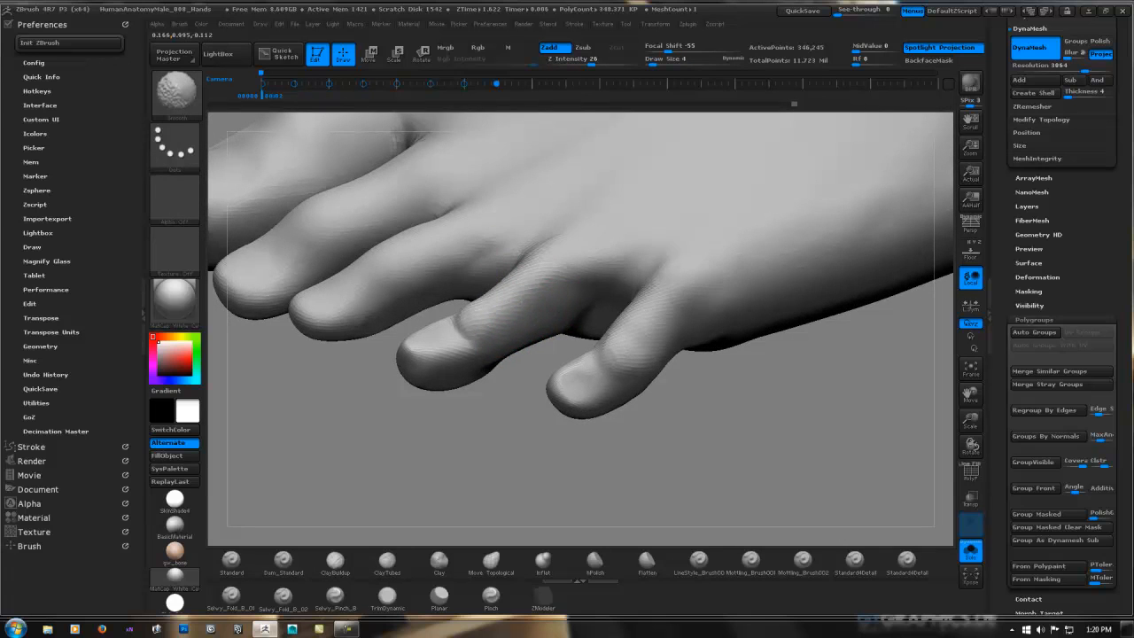
Shape the fourth toe's nail area with ClayTubes and smooth it into the tip of the toe.
{"action": "mouse_move", "coordinate": [542, 335]}
{"action": "right_mouse_down"}
{"action": "mouse_move", "coordinate": [546, 346]}
{"action": "mouse_move", "coordinate": [529, 357]}
{"action": "mouse_move", "coordinate": [496, 335]}
{"action": "right_mouse_up"}
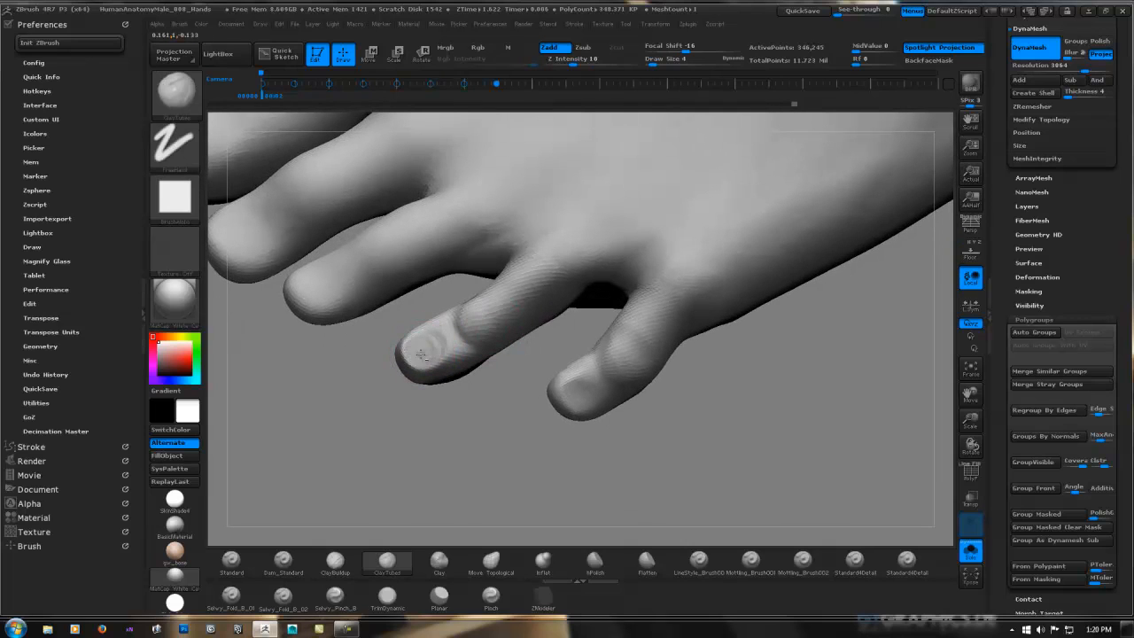
{"action": "key", "text": "shift"}
{"action": "key", "text": "shift"}
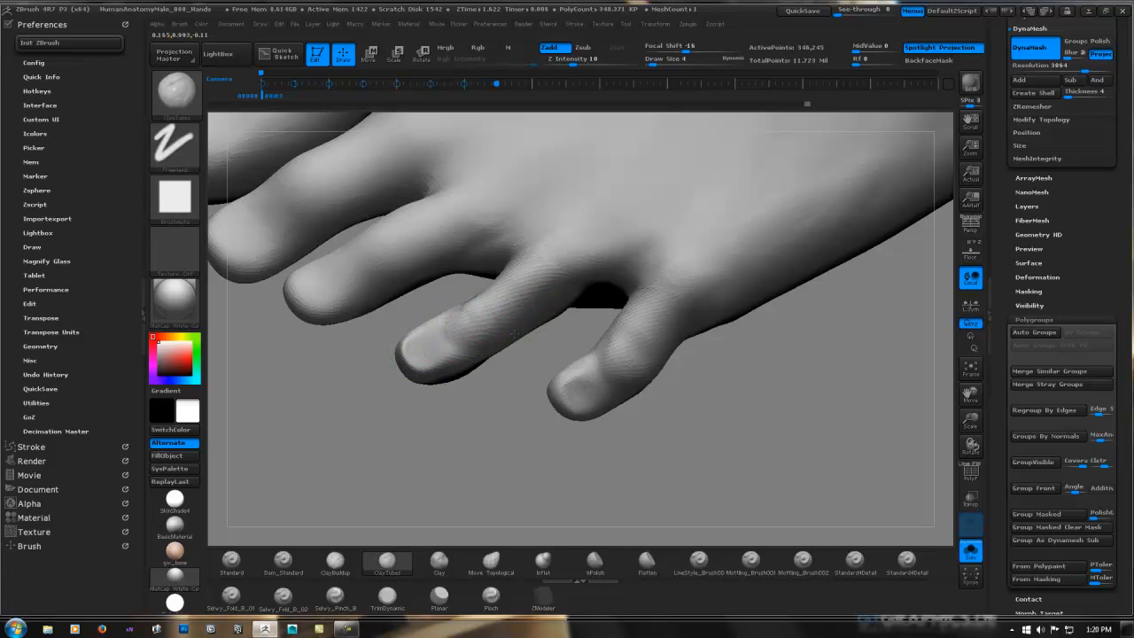
{"action": "mouse_move", "coordinate": [457, 317]}
{"action": "right_mouse_down"}
{"action": "mouse_move", "coordinate": [519, 359]}
{"action": "mouse_move", "coordinate": [509, 283]}
{"action": "mouse_move", "coordinate": [519, 253]}
{"action": "mouse_move", "coordinate": [498, 266]}
{"action": "mouse_move", "coordinate": [513, 292]}
{"action": "mouse_move", "coordinate": [503, 365]}
{"action": "mouse_move", "coordinate": [457, 347]}
{"action": "right_mouse_up"}
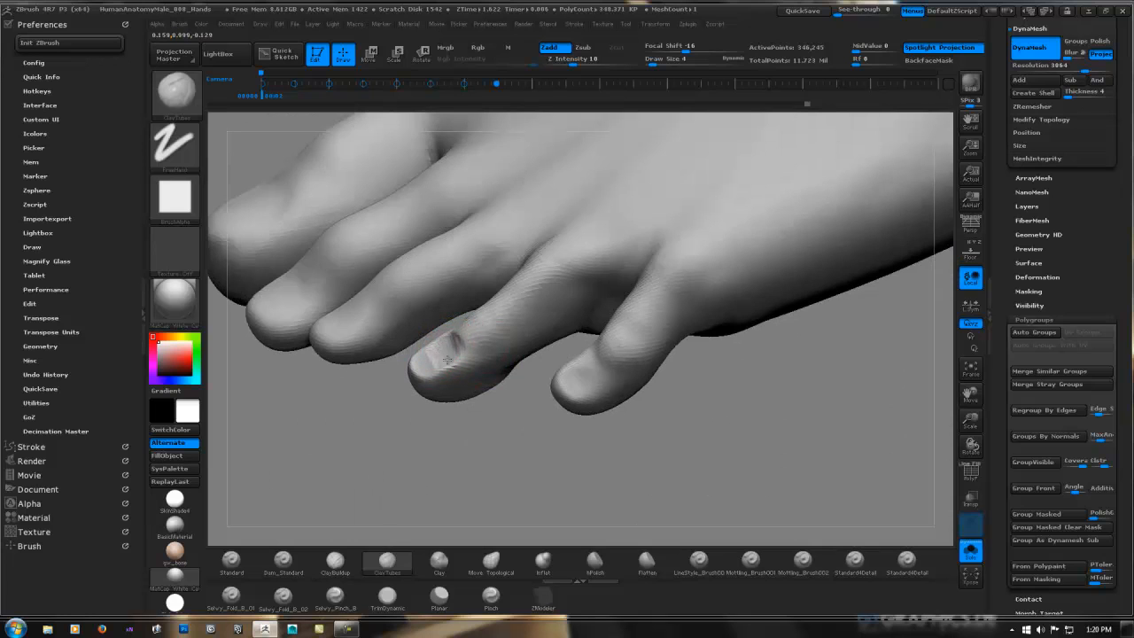
{"action": "mouse_move", "coordinate": [433, 351]}
{"action": "left_mouse_down", "text": "shift"}
{"action": "mouse_move", "coordinate": [459, 347]}
{"action": "mouse_move", "coordinate": [443, 370]}
{"action": "left_mouse_up", "text": "shift"}
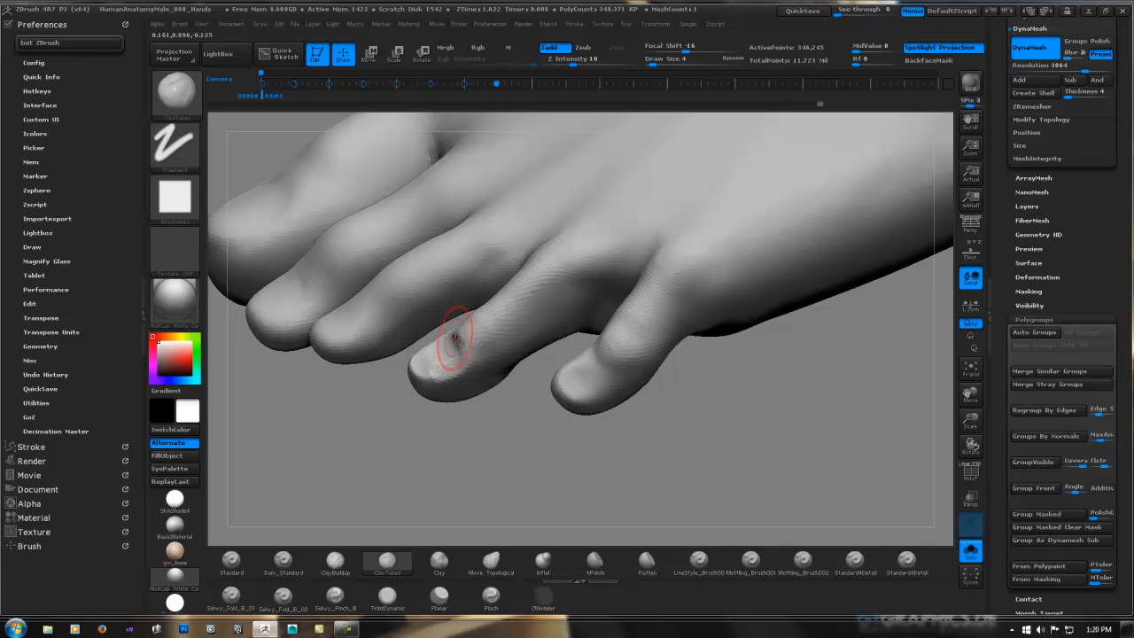
{"action": "right_click_drag", "start_coordinate": [454, 338], "coordinate": [437, 341]}
{"action": "left_click_drag", "start_coordinate": [447, 354], "coordinate": [422, 354], "text": "shift"}
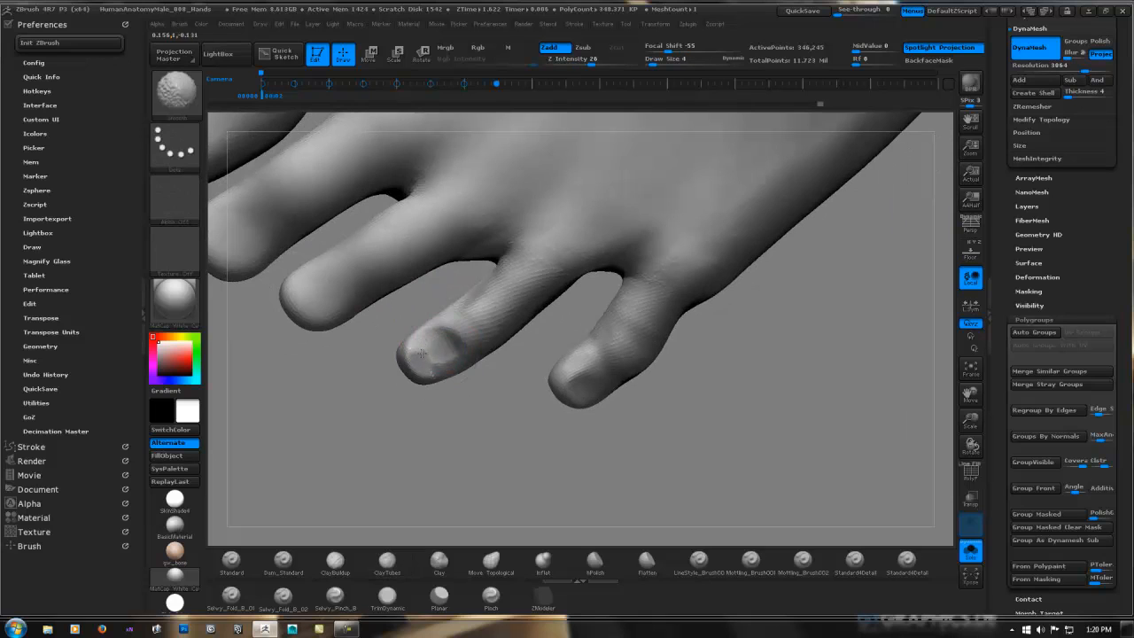
Refine the fourth toe's middle section and outer side behind the nail area with ClayTubes and smooth the strokes.
{"action": "right_click_drag", "start_coordinate": [430, 342], "coordinate": [466, 319]}
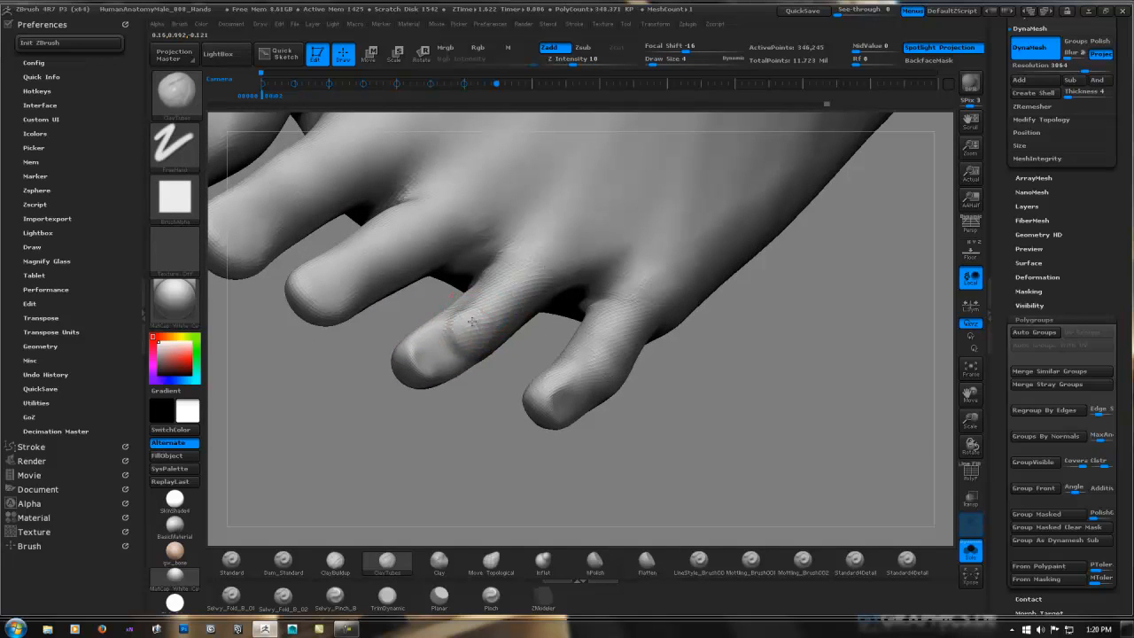
{"action": "key", "text": "shift"}
{"action": "right_click_drag", "start_coordinate": [477, 334], "coordinate": [453, 337]}
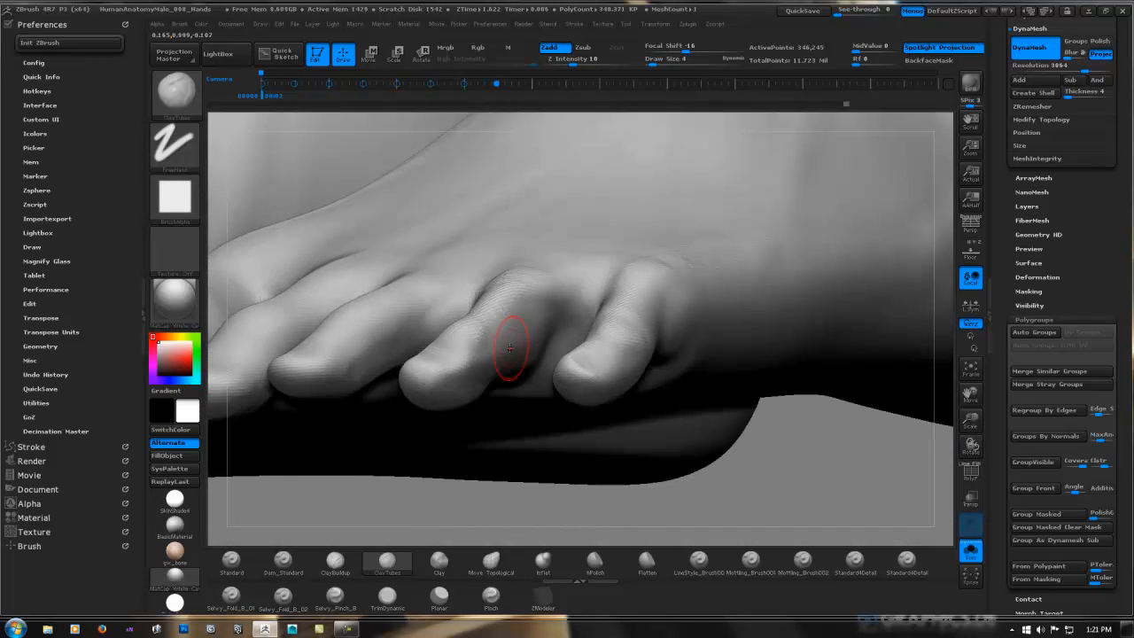
{"action": "key", "text": "shift"}
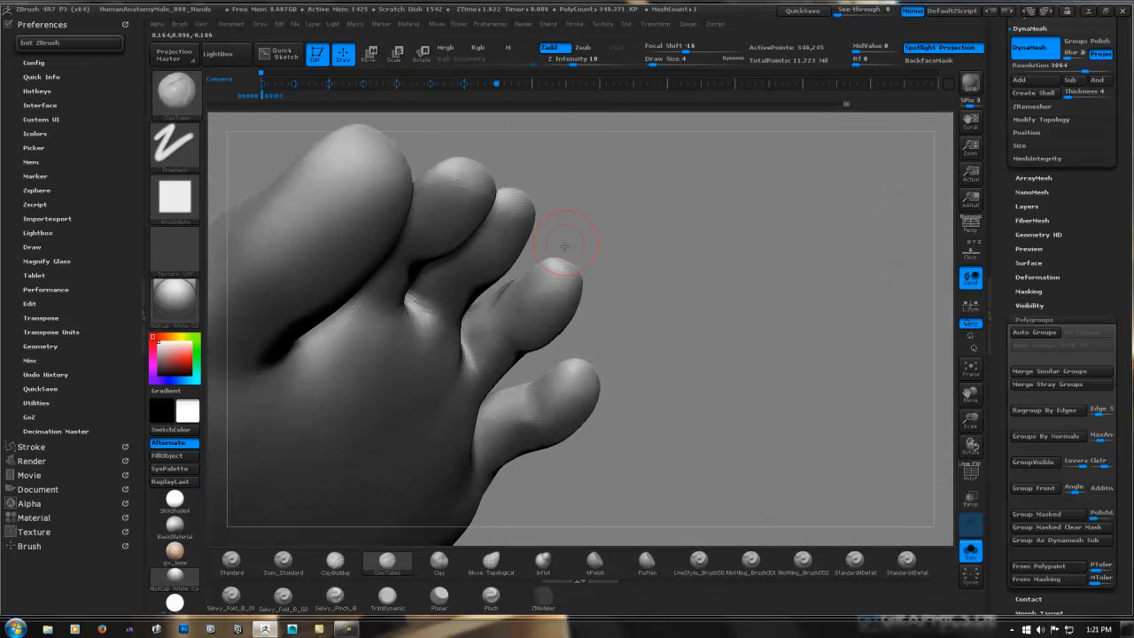
{"action": "key", "text": "shift"}
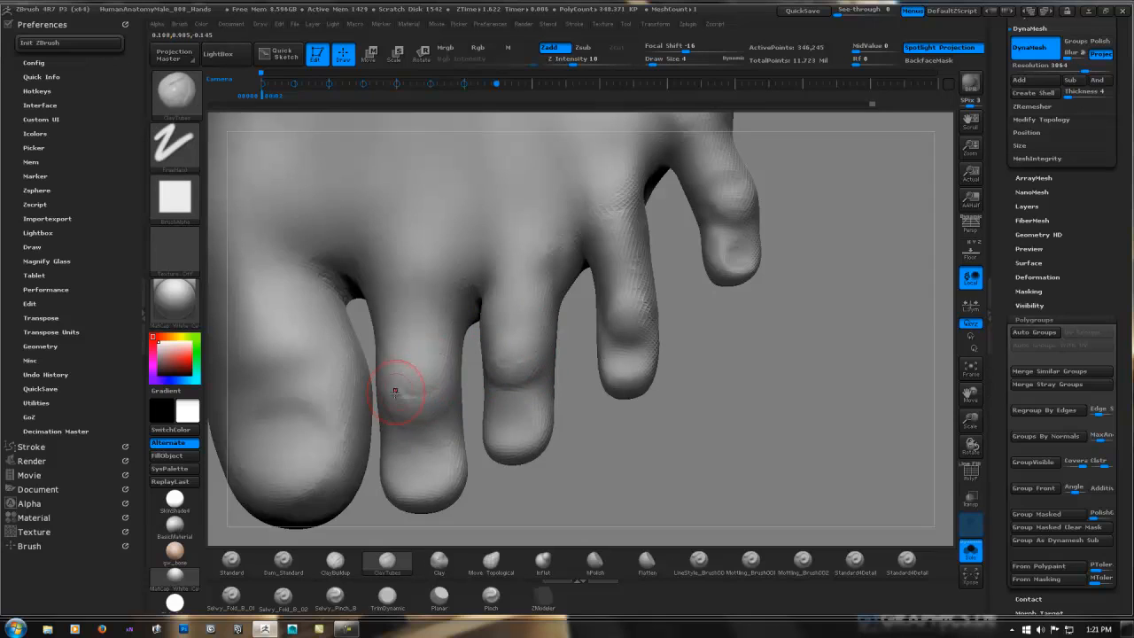
Build up the second toe's joint just behind the nail area with ClayTubes and smooth it across the toe's width.
{"action": "key", "text": "shift"}
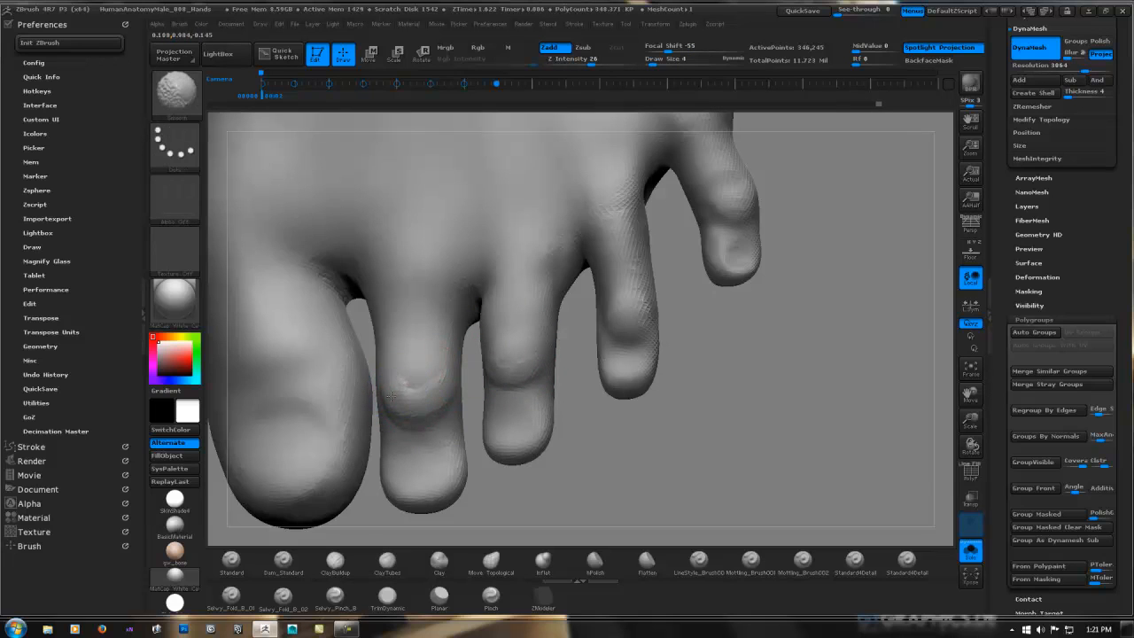
{"action": "right_click_drag", "start_coordinate": [428, 375], "coordinate": [387, 381]}
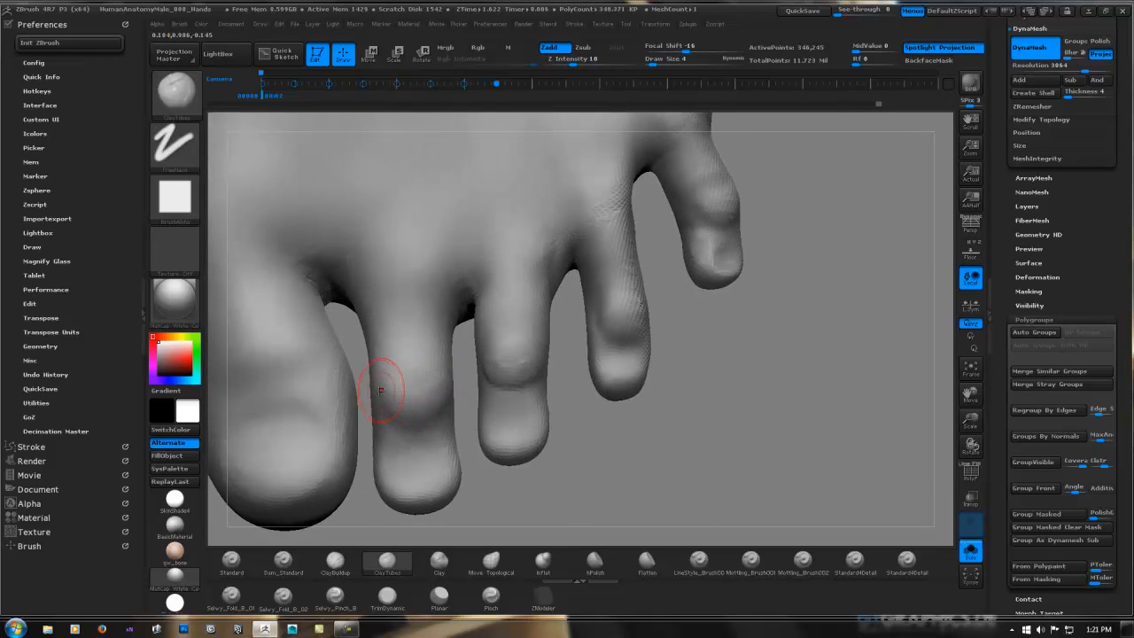
{"action": "left_click_drag", "start_coordinate": [396, 398], "coordinate": [433, 404]}
{"action": "key", "text": "shift"}
{"action": "key", "text": "shift"}
{"action": "left_click_drag", "start_coordinate": [373, 396], "coordinate": [445, 400], "text": "shift"}
Build up and smooth the third toe's joint behind the nail area and touch up the second toe's joint.
{"action": "left_click_drag", "start_coordinate": [500, 374], "coordinate": [530, 375], "text": "shift"}
{"action": "mouse_move", "coordinate": [529, 373]}
{"action": "right_mouse_down"}
{"action": "mouse_move", "coordinate": [524, 326]}
{"action": "mouse_move", "coordinate": [518, 398]}
{"action": "mouse_move", "coordinate": [506, 374]}
{"action": "right_mouse_up"}
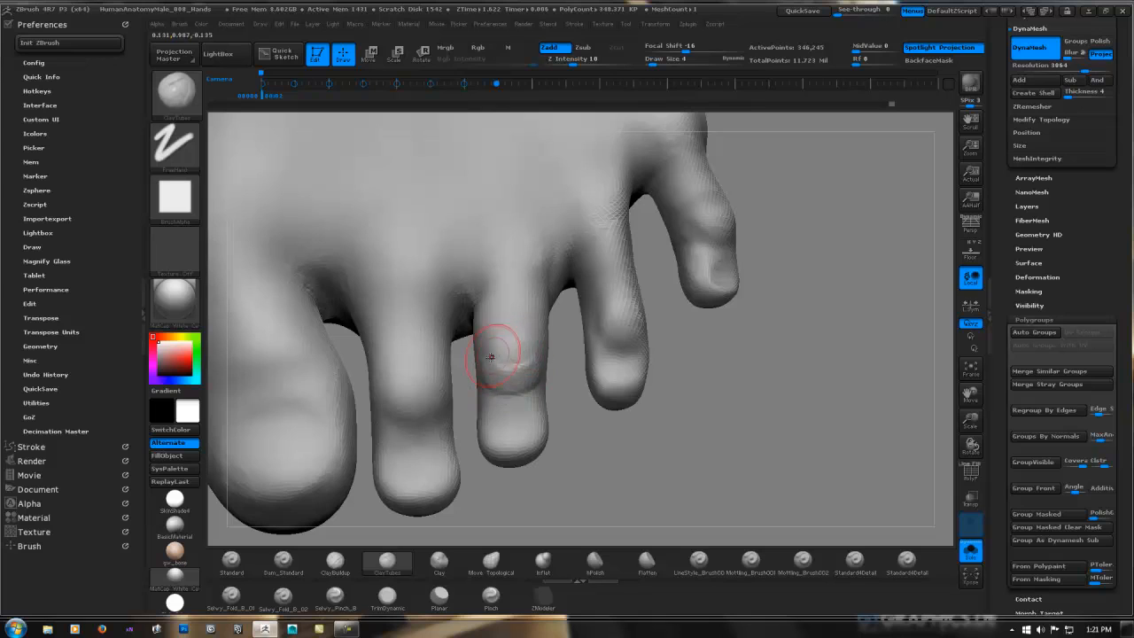
{"action": "left_click_drag", "start_coordinate": [492, 356], "coordinate": [537, 338]}
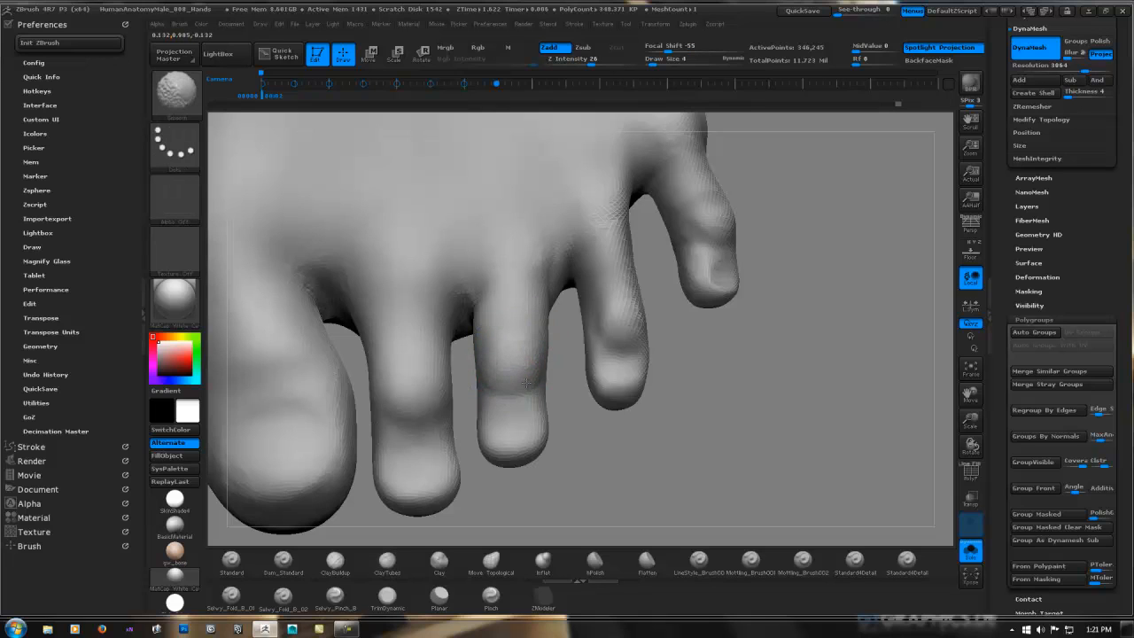
{"action": "mouse_move", "coordinate": [399, 405]}
{"action": "left_mouse_down"}
{"action": "mouse_move", "coordinate": [432, 390]}
{"action": "mouse_move", "coordinate": [395, 395]}
{"action": "left_mouse_up"}
{"action": "right_click_drag", "start_coordinate": [416, 417], "coordinate": [447, 426]}
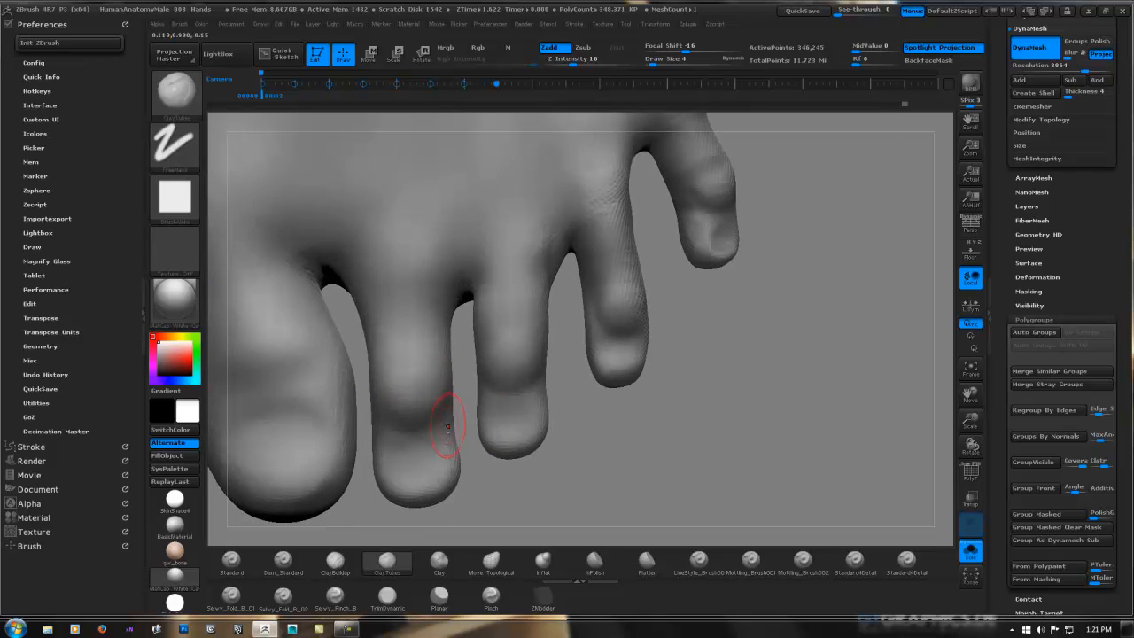
Mark out the nail areas on the tips of the third and second toes with ClayTubes strokes.
{"action": "left_click_drag", "start_coordinate": [512, 425], "coordinate": [518, 433]}
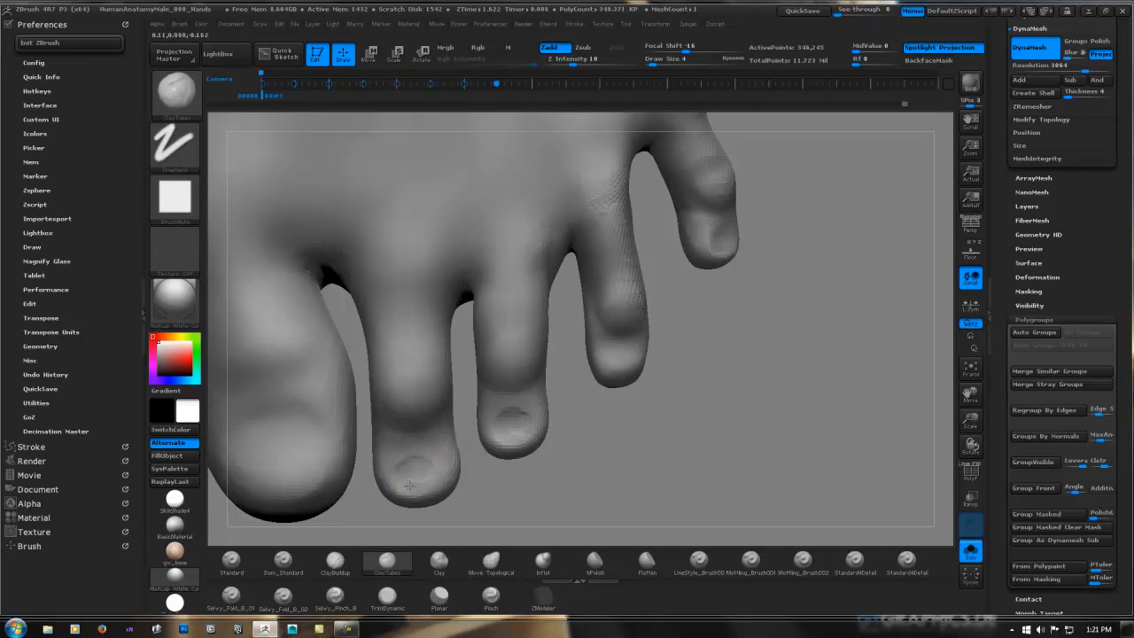
{"action": "mouse_move", "coordinate": [408, 483]}
{"action": "left_mouse_down"}
{"action": "mouse_move", "coordinate": [434, 471]}
{"action": "mouse_move", "coordinate": [412, 475]}
{"action": "mouse_move", "coordinate": [424, 472]}
{"action": "left_mouse_up"}
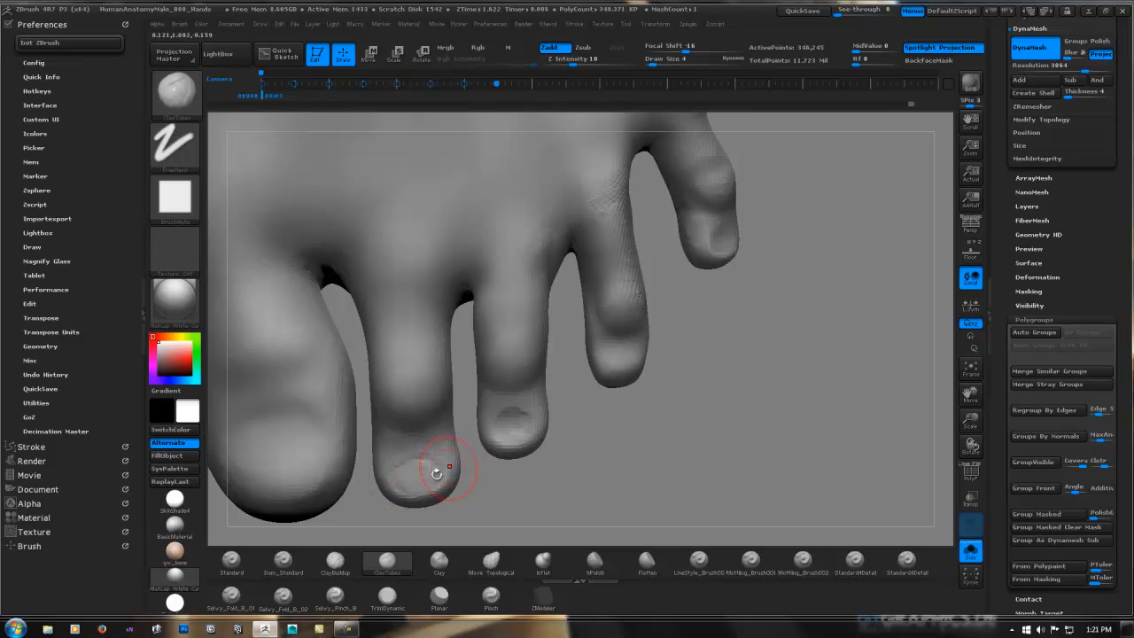
{"action": "left_click_drag", "start_coordinate": [519, 424], "coordinate": [510, 428]}
Sculpt the big toe's nail area with ClayTubes and smooth the nail surface, undoing one unwanted stroke.
{"action": "right_click_drag", "start_coordinate": [636, 379], "coordinate": [442, 375], "text": "ctrl"}
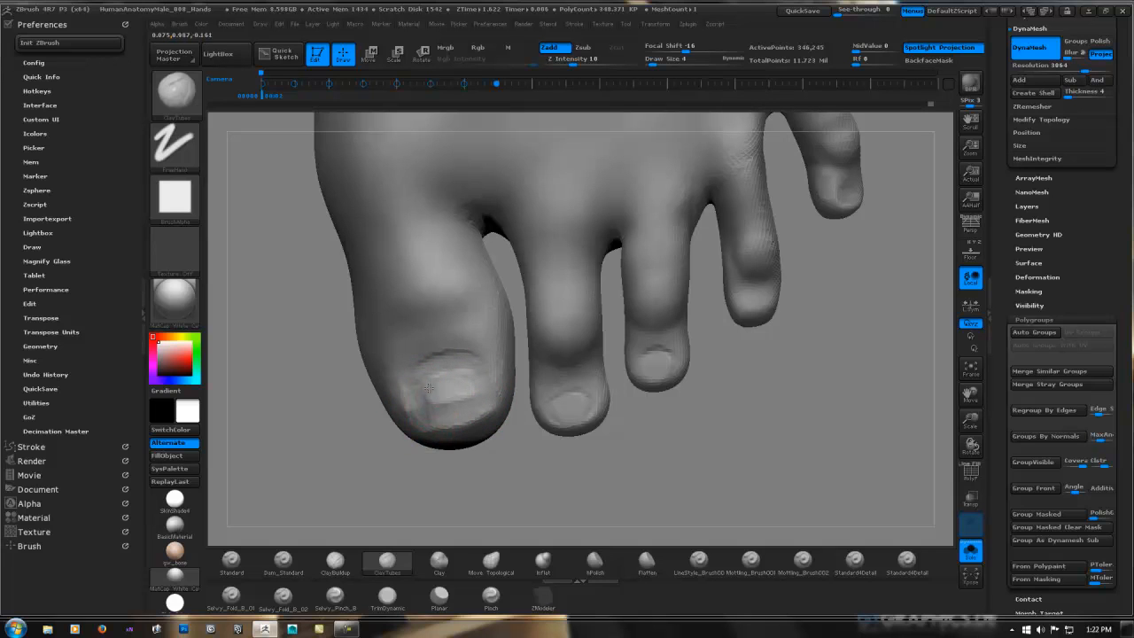
{"action": "left_click_drag", "start_coordinate": [429, 387], "coordinate": [434, 392]}
{"action": "mouse_move", "coordinate": [434, 392]}
{"action": "right_mouse_down"}
{"action": "mouse_move", "coordinate": [446, 395]}
{"action": "mouse_move", "coordinate": [431, 408]}
{"action": "right_mouse_up"}
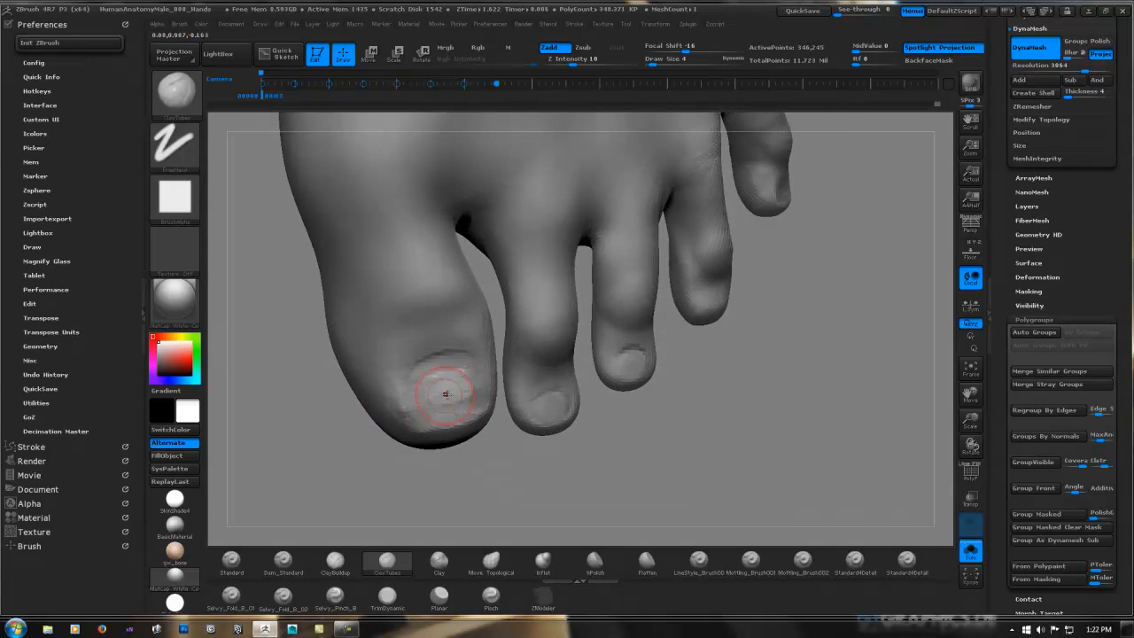
{"action": "left_click_drag", "start_coordinate": [445, 393], "coordinate": [426, 391], "text": "shift"}
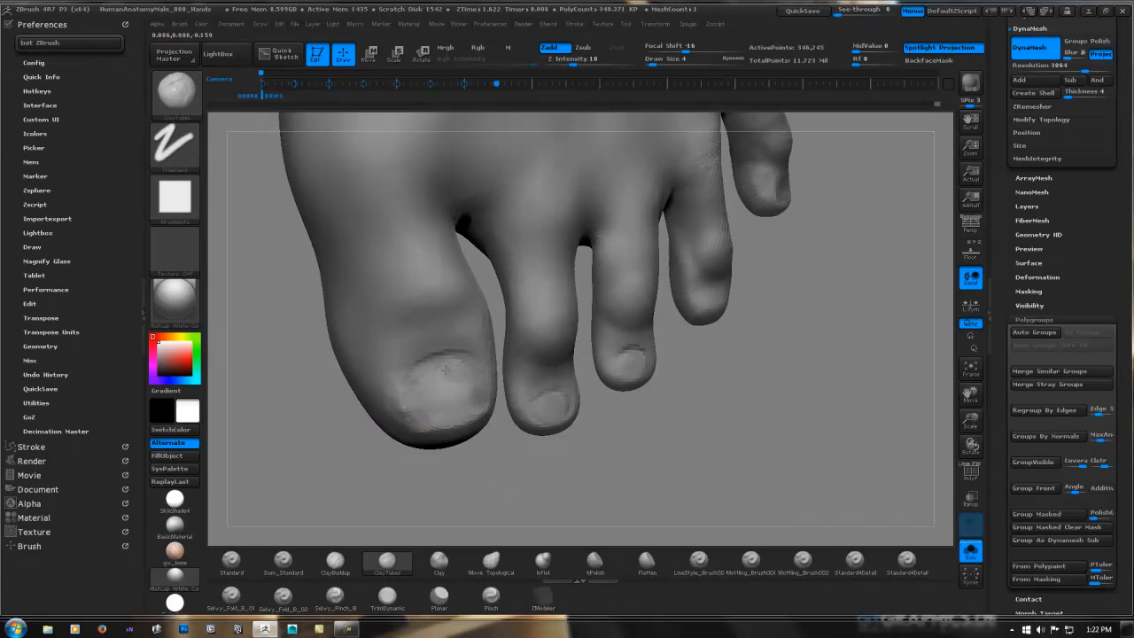
{"action": "key", "text": "ctrl+z"}
{"action": "left_click_drag", "start_coordinate": [454, 373], "coordinate": [477, 393]}
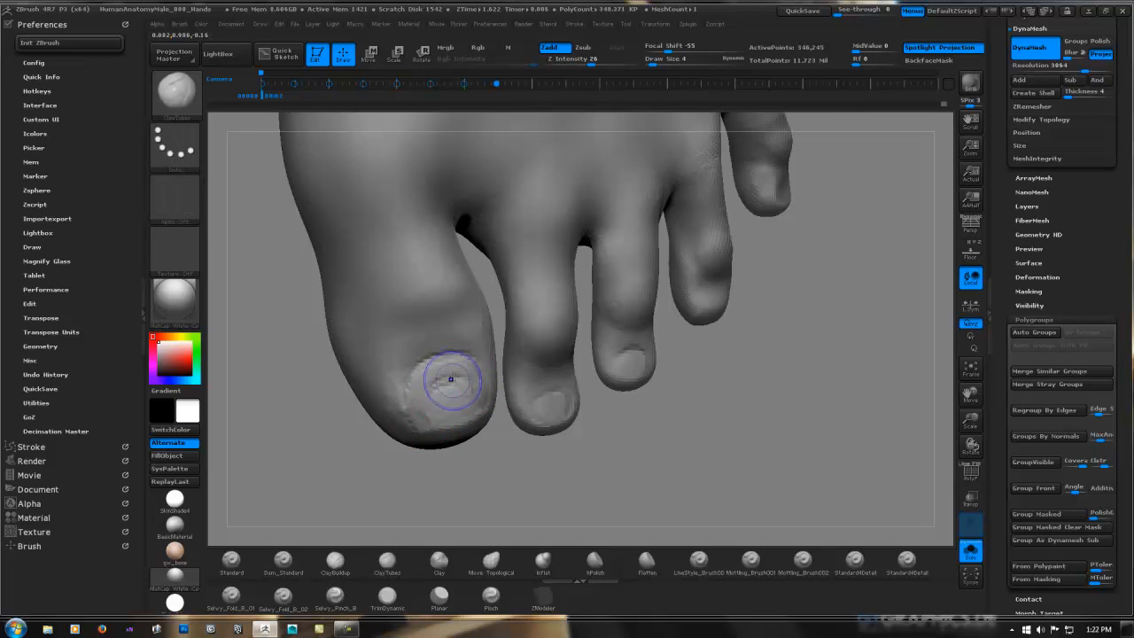
{"action": "left_click_drag", "start_coordinate": [443, 380], "coordinate": [475, 405], "text": "shift"}
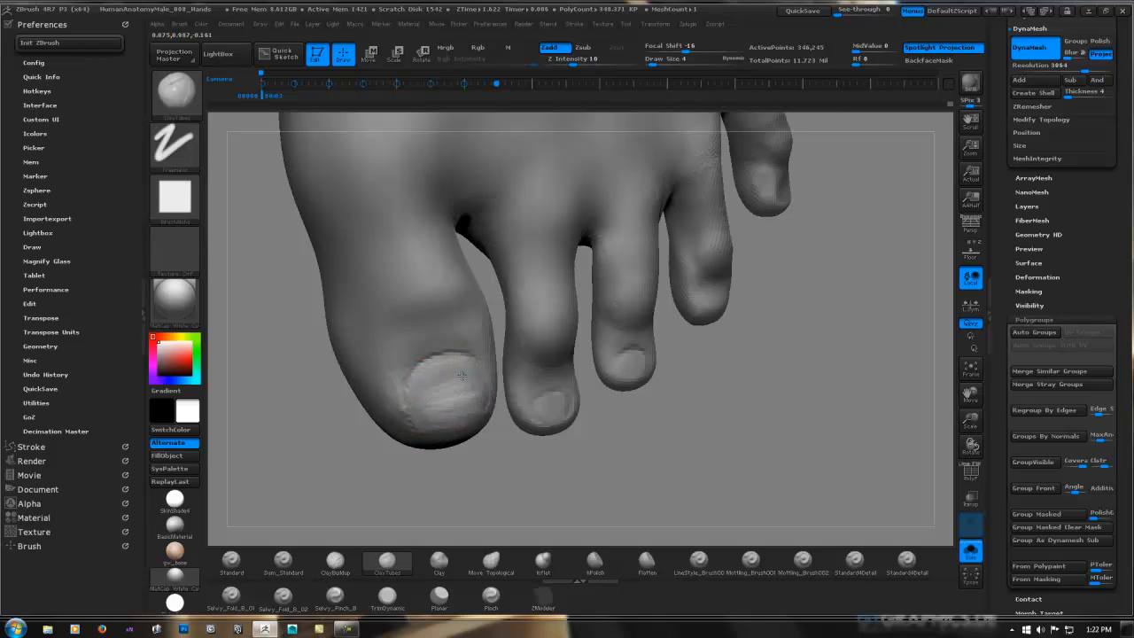
{"action": "left_click_drag", "start_coordinate": [462, 376], "coordinate": [426, 403], "text": "shift"}
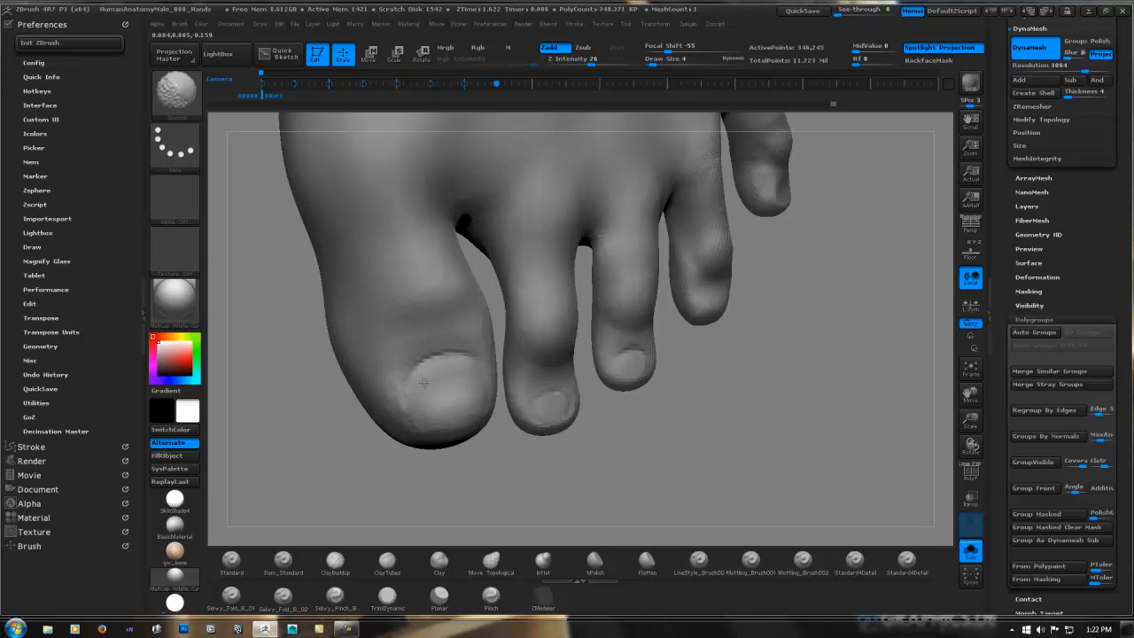
Define the fourth toe's nail area with a short ClayTubes stroke on top of its tip.
{"action": "right_click_drag", "start_coordinate": [423, 382], "coordinate": [427, 279], "text": "ctrl"}
{"action": "mouse_move", "coordinate": [523, 350]}
{"action": "right_mouse_down"}
{"action": "mouse_move", "coordinate": [555, 271]}
{"action": "mouse_move", "coordinate": [552, 372]}
{"action": "mouse_move", "coordinate": [499, 283]}
{"action": "mouse_move", "coordinate": [635, 307]}
{"action": "mouse_move", "coordinate": [590, 364]}
{"action": "right_mouse_up"}
{"action": "right_click", "coordinate": [534, 367]}
{"action": "left_click", "coordinate": [532, 363]}
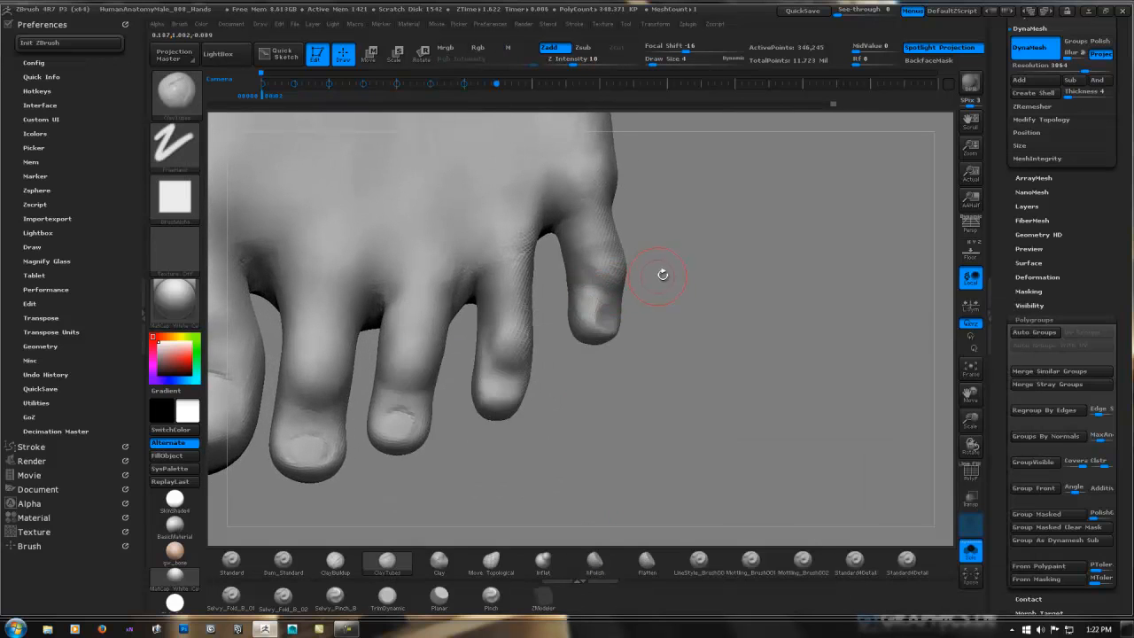
{"action": "right_click_drag", "start_coordinate": [663, 274], "coordinate": [679, 308]}
{"action": "right_click_drag", "start_coordinate": [574, 342], "coordinate": [558, 390], "text": "ctrl"}
{"action": "mouse_move", "coordinate": [493, 393]}
{"action": "left_mouse_down"}
{"action": "mouse_move", "coordinate": [481, 397]}
{"action": "mouse_move", "coordinate": [506, 404]}
{"action": "left_mouse_up"}
Build up the third toe's rounded pad on the underside with ClayTubes and smooth it from several angles.
{"action": "mouse_move", "coordinate": [617, 344]}
{"action": "left_mouse_down"}
{"action": "mouse_move", "coordinate": [469, 322]}
{"action": "mouse_move", "coordinate": [519, 329]}
{"action": "mouse_move", "coordinate": [526, 346]}
{"action": "mouse_move", "coordinate": [537, 335]}
{"action": "mouse_move", "coordinate": [532, 344]}
{"action": "left_mouse_up"}
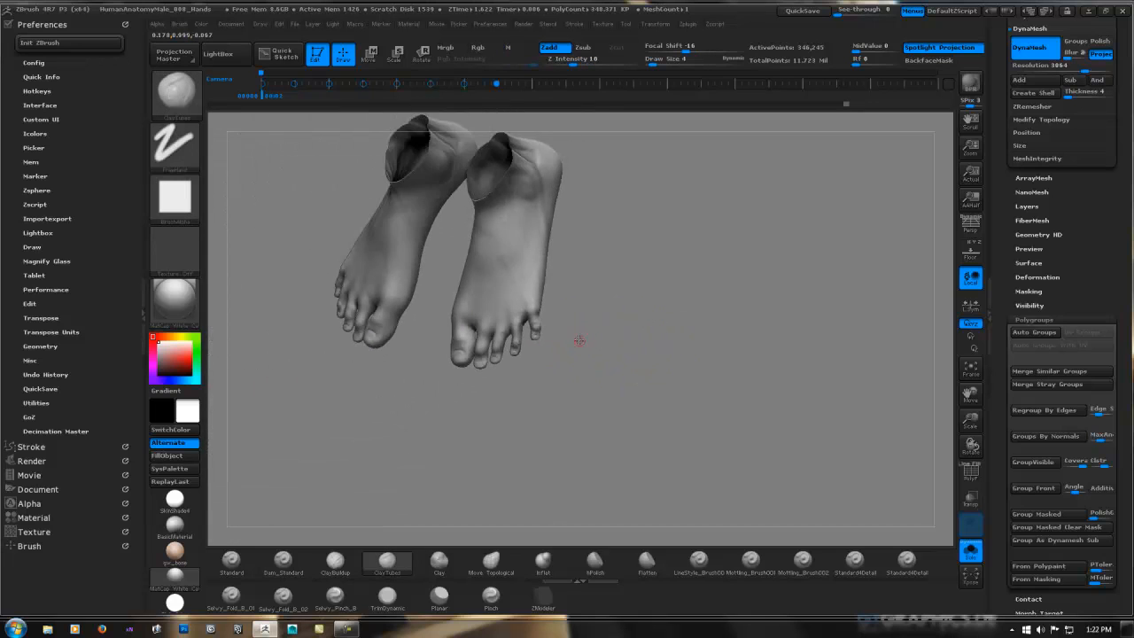
{"action": "mouse_move", "coordinate": [579, 339]}
{"action": "left_mouse_down"}
{"action": "mouse_move", "coordinate": [620, 334]}
{"action": "mouse_move", "coordinate": [543, 308]}
{"action": "mouse_move", "coordinate": [577, 261]}
{"action": "mouse_move", "coordinate": [539, 230]}
{"action": "mouse_move", "coordinate": [460, 255]}
{"action": "mouse_move", "coordinate": [470, 309]}
{"action": "mouse_move", "coordinate": [455, 323]}
{"action": "mouse_move", "coordinate": [663, 233]}
{"action": "mouse_move", "coordinate": [573, 314]}
{"action": "left_mouse_up"}
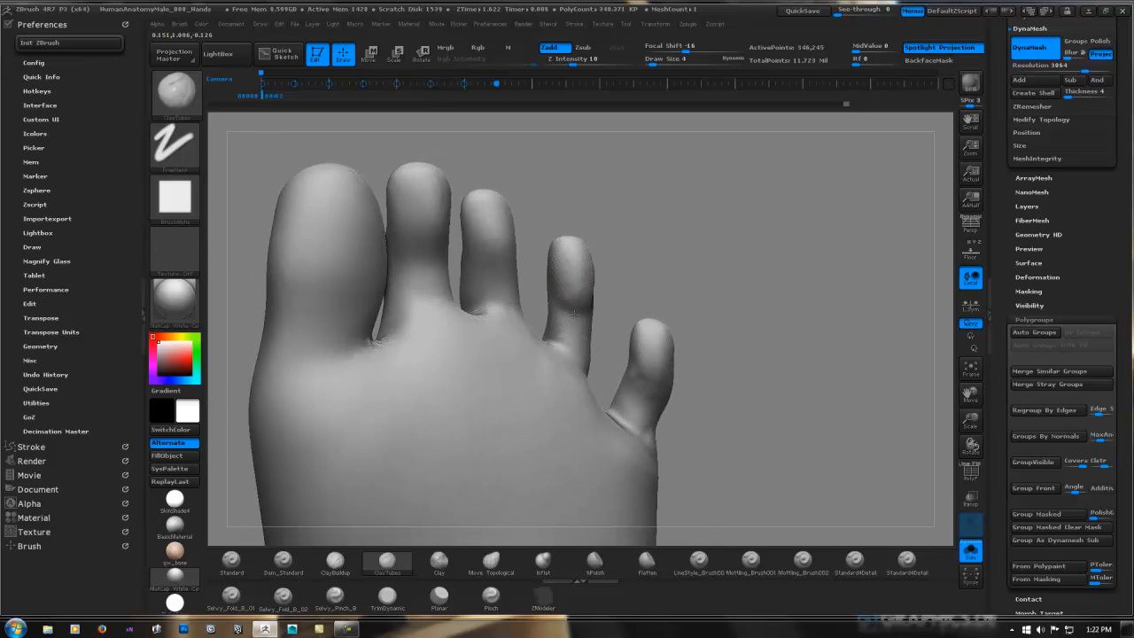
{"action": "mouse_move", "coordinate": [573, 314]}
{"action": "right_mouse_down"}
{"action": "mouse_move", "coordinate": [524, 329]}
{"action": "mouse_move", "coordinate": [507, 285]}
{"action": "right_mouse_up"}
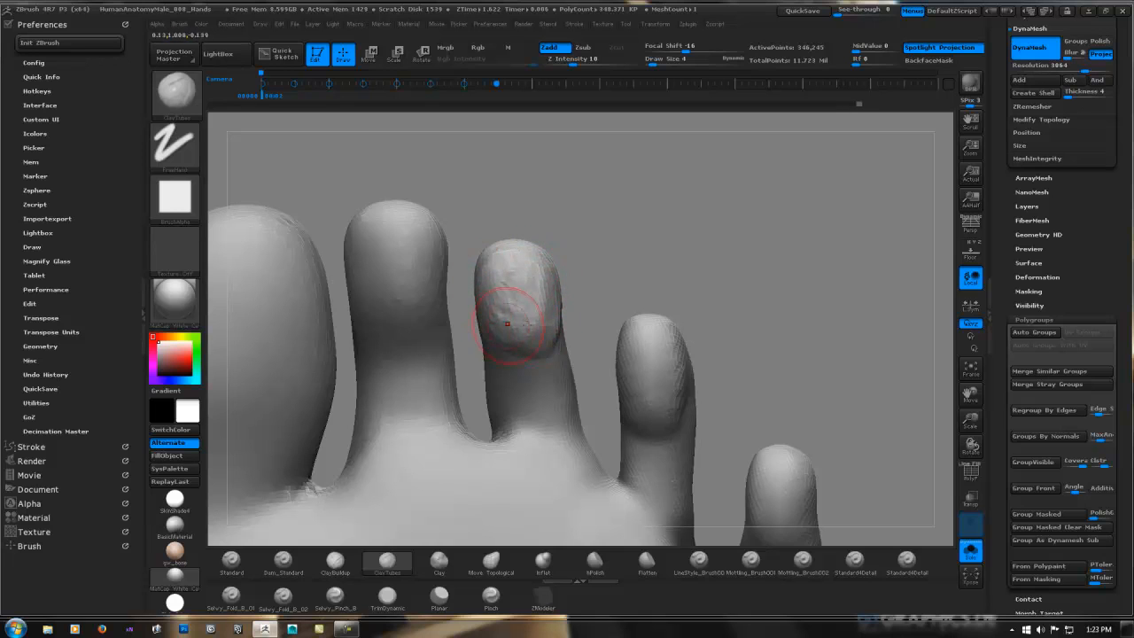
{"action": "right_click_drag", "start_coordinate": [549, 320], "coordinate": [567, 267]}
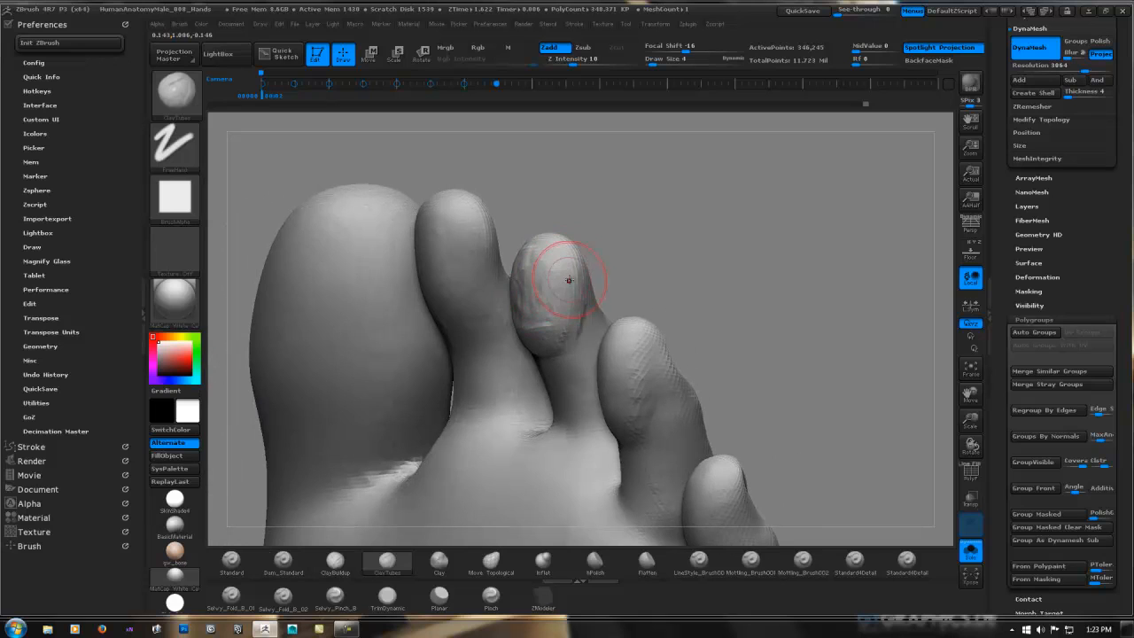
{"action": "right_click_drag", "start_coordinate": [550, 343], "coordinate": [485, 275]}
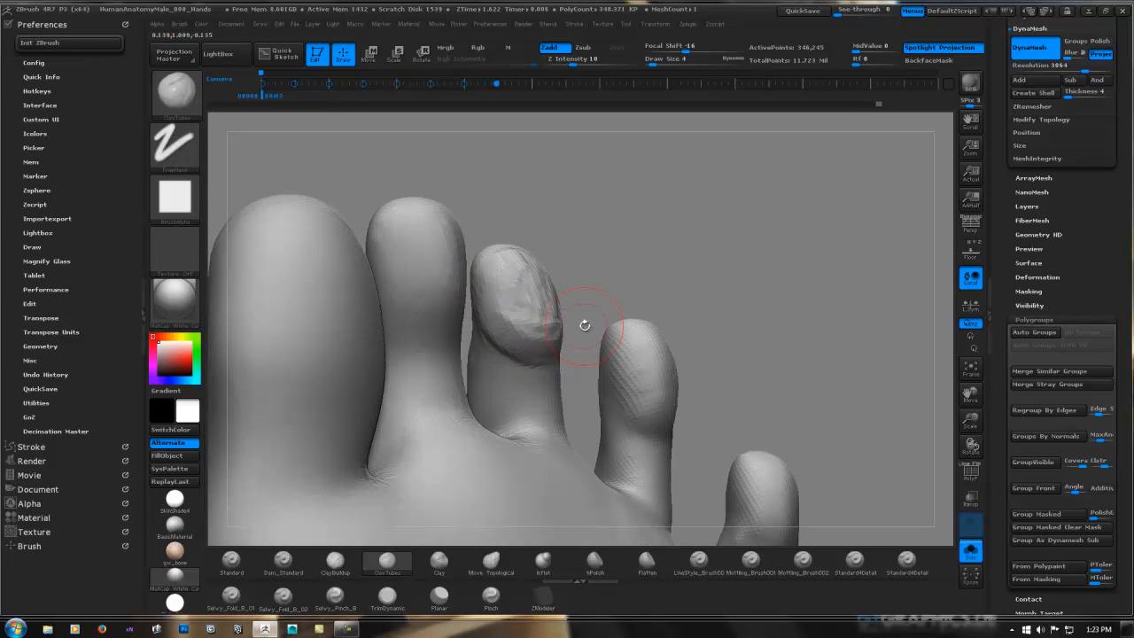
{"action": "mouse_move", "coordinate": [585, 325]}
{"action": "right_mouse_down"}
{"action": "mouse_move", "coordinate": [518, 299]}
{"action": "mouse_move", "coordinate": [583, 275]}
{"action": "mouse_move", "coordinate": [620, 292]}
{"action": "right_mouse_up"}
{"action": "mouse_move", "coordinate": [549, 263]}
{"action": "left_mouse_down", "text": "shift"}
{"action": "mouse_move", "coordinate": [526, 256]}
{"action": "mouse_move", "coordinate": [537, 250]}
{"action": "left_mouse_up", "text": "shift"}
{"action": "right_click_drag", "start_coordinate": [566, 295], "coordinate": [537, 286]}
{"action": "mouse_move", "coordinate": [542, 271]}
{"action": "left_mouse_down"}
{"action": "mouse_move", "coordinate": [559, 337]}
{"action": "mouse_move", "coordinate": [537, 296]}
{"action": "mouse_move", "coordinate": [541, 325]}
{"action": "mouse_move", "coordinate": [521, 272]}
{"action": "left_mouse_up"}
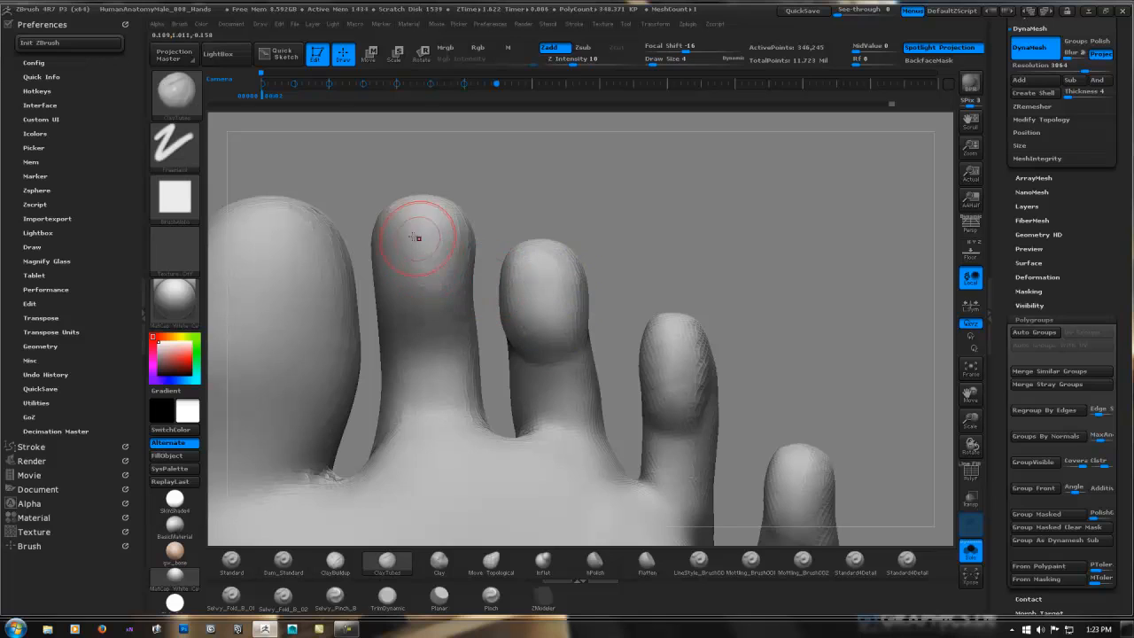
Build up the second toe's rounded pad on the underside with ClayTubes and smooth its surface.
{"action": "left_click_drag", "start_coordinate": [417, 238], "coordinate": [427, 296]}
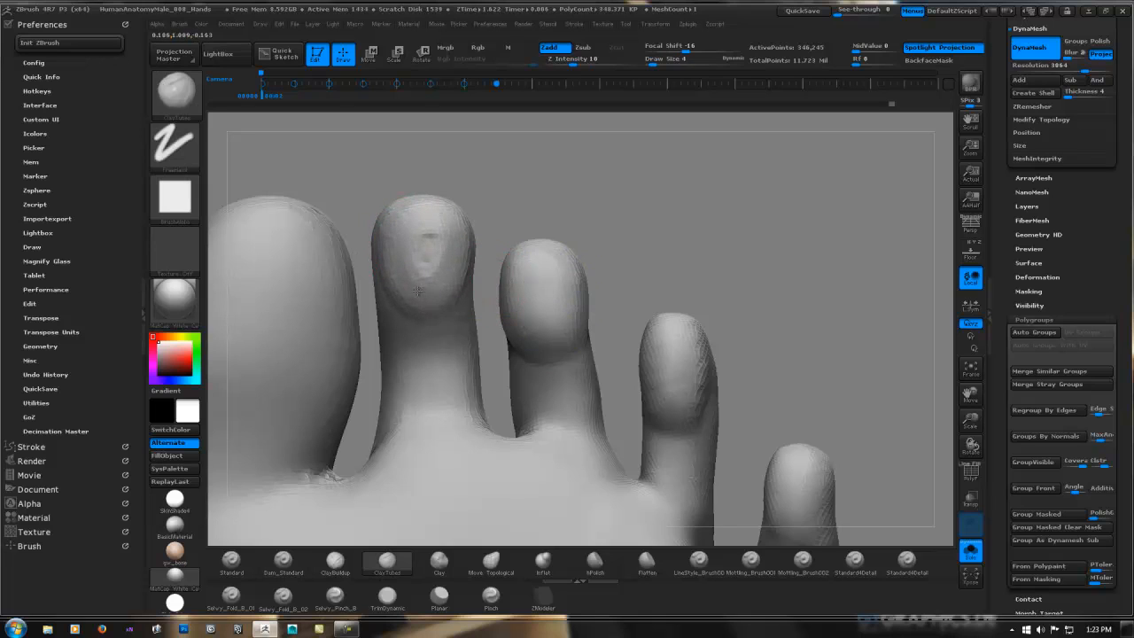
{"action": "mouse_move", "coordinate": [414, 301]}
{"action": "left_mouse_down"}
{"action": "mouse_move", "coordinate": [399, 299]}
{"action": "mouse_move", "coordinate": [441, 290]}
{"action": "mouse_move", "coordinate": [458, 252]}
{"action": "mouse_move", "coordinate": [410, 315]}
{"action": "left_mouse_up"}
{"action": "mouse_move", "coordinate": [469, 264]}
{"action": "left_mouse_down"}
{"action": "mouse_move", "coordinate": [454, 248]}
{"action": "mouse_move", "coordinate": [425, 297]}
{"action": "left_mouse_up"}
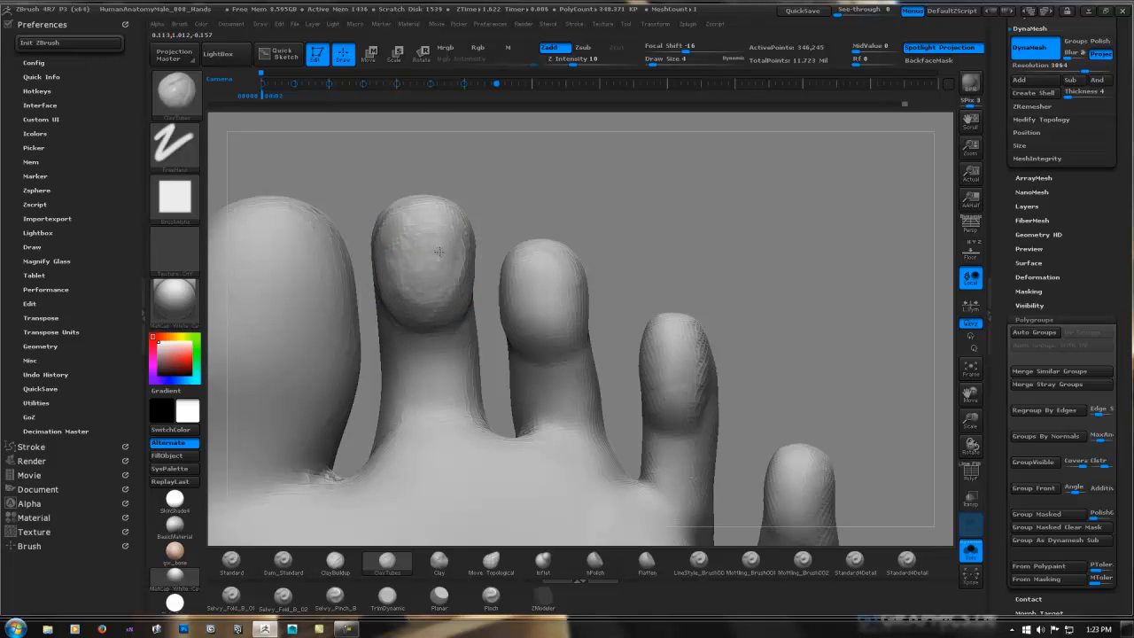
{"action": "mouse_move", "coordinate": [427, 228]}
{"action": "left_mouse_down"}
{"action": "mouse_move", "coordinate": [434, 214]}
{"action": "mouse_move", "coordinate": [401, 227]}
{"action": "mouse_move", "coordinate": [416, 232]}
{"action": "left_mouse_up"}
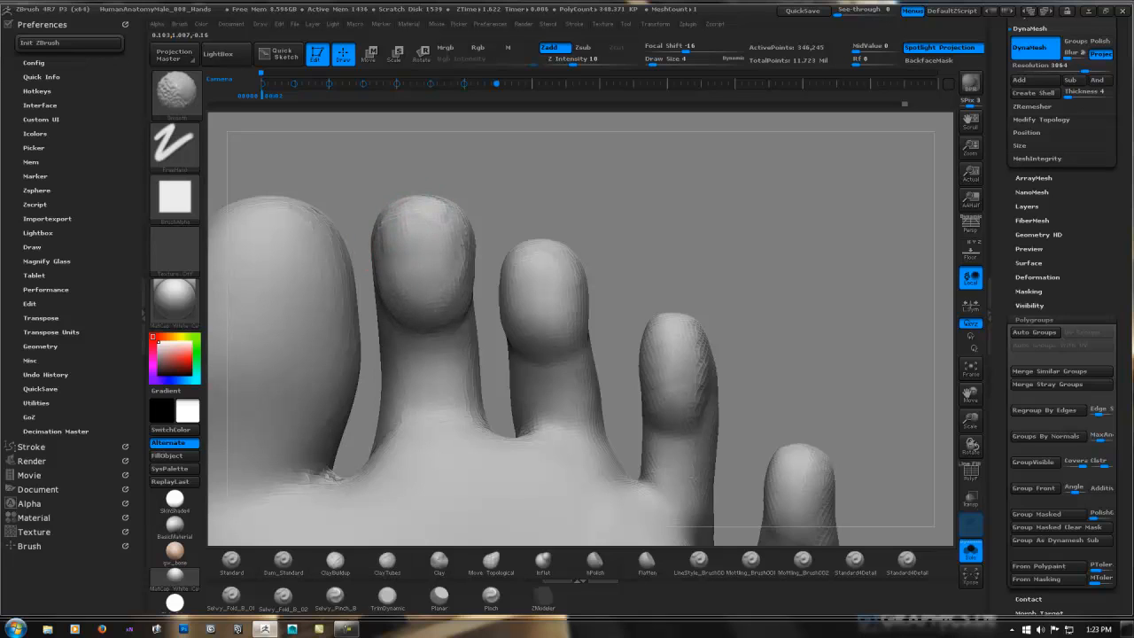
{"action": "mouse_move", "coordinate": [393, 234]}
{"action": "left_mouse_down"}
{"action": "mouse_move", "coordinate": [382, 255]}
{"action": "mouse_move", "coordinate": [415, 326]}
{"action": "left_mouse_up"}
Refine the sides of the second toe's pad and smooth the crease where it meets the toe's shaft.
{"action": "mouse_move", "coordinate": [478, 260]}
{"action": "right_mouse_down"}
{"action": "mouse_move", "coordinate": [430, 259]}
{"action": "mouse_move", "coordinate": [443, 257]}
{"action": "right_mouse_up"}
{"action": "mouse_move", "coordinate": [466, 247]}
{"action": "left_mouse_down"}
{"action": "mouse_move", "coordinate": [478, 279]}
{"action": "mouse_move", "coordinate": [472, 248]}
{"action": "left_mouse_up"}
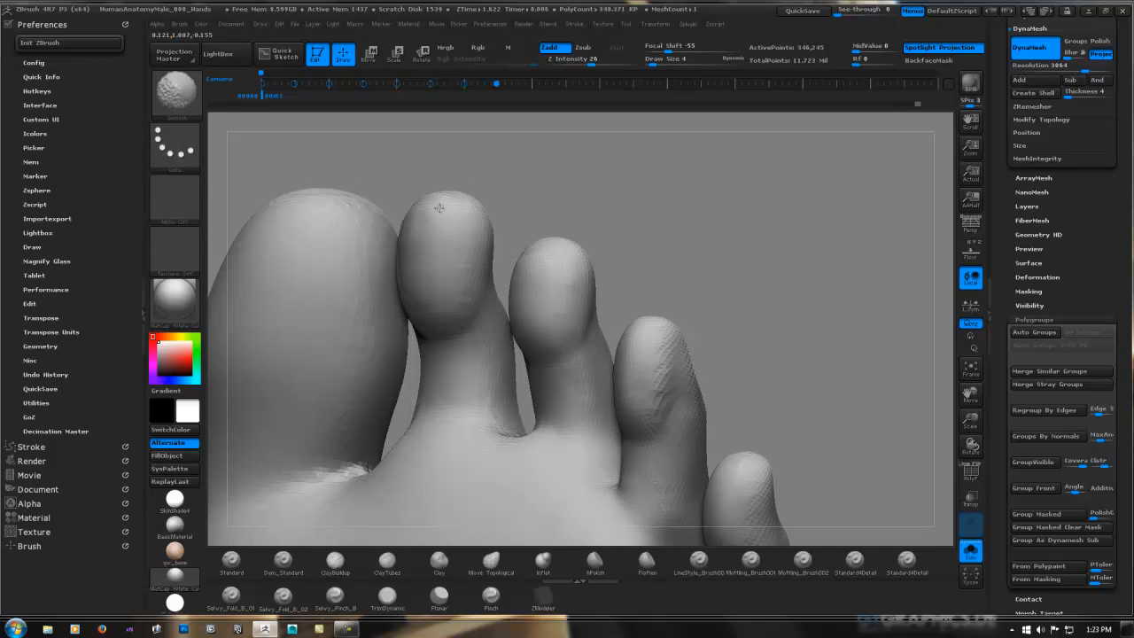
{"action": "right_click_drag", "start_coordinate": [455, 246], "coordinate": [392, 228]}
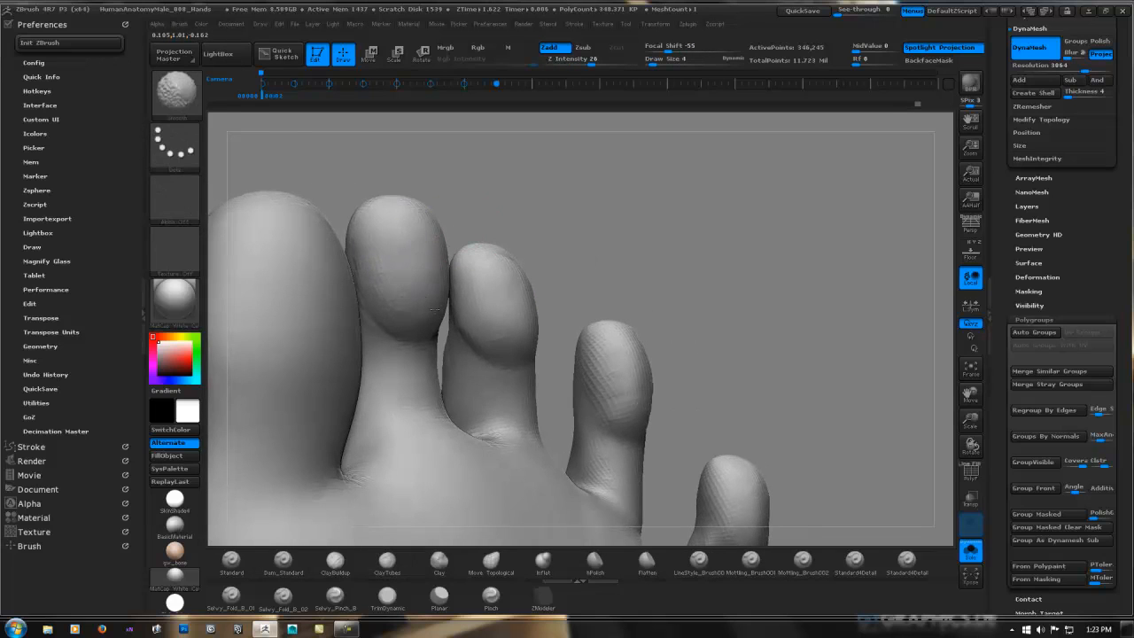
{"action": "left_click_drag", "start_coordinate": [434, 310], "coordinate": [417, 322], "text": "shift"}
{"action": "mouse_move", "coordinate": [417, 323]}
{"action": "right_mouse_down"}
{"action": "mouse_move", "coordinate": [465, 345]}
{"action": "mouse_move", "coordinate": [456, 352]}
{"action": "right_mouse_up"}
{"action": "mouse_move", "coordinate": [417, 366]}
{"action": "left_mouse_down"}
{"action": "mouse_move", "coordinate": [444, 387]}
{"action": "mouse_move", "coordinate": [458, 369]}
{"action": "mouse_move", "coordinate": [448, 383]}
{"action": "left_mouse_up"}
Smooth the underside of the fourth toe's shaft, and shape and smooth the little toe's base and pad with ClayTubes.
{"action": "mouse_move", "coordinate": [565, 401]}
{"action": "right_mouse_down", "text": "alt"}
{"action": "mouse_move", "coordinate": [526, 321]}
{"action": "mouse_move", "coordinate": [517, 246]}
{"action": "right_mouse_up", "text": "alt"}
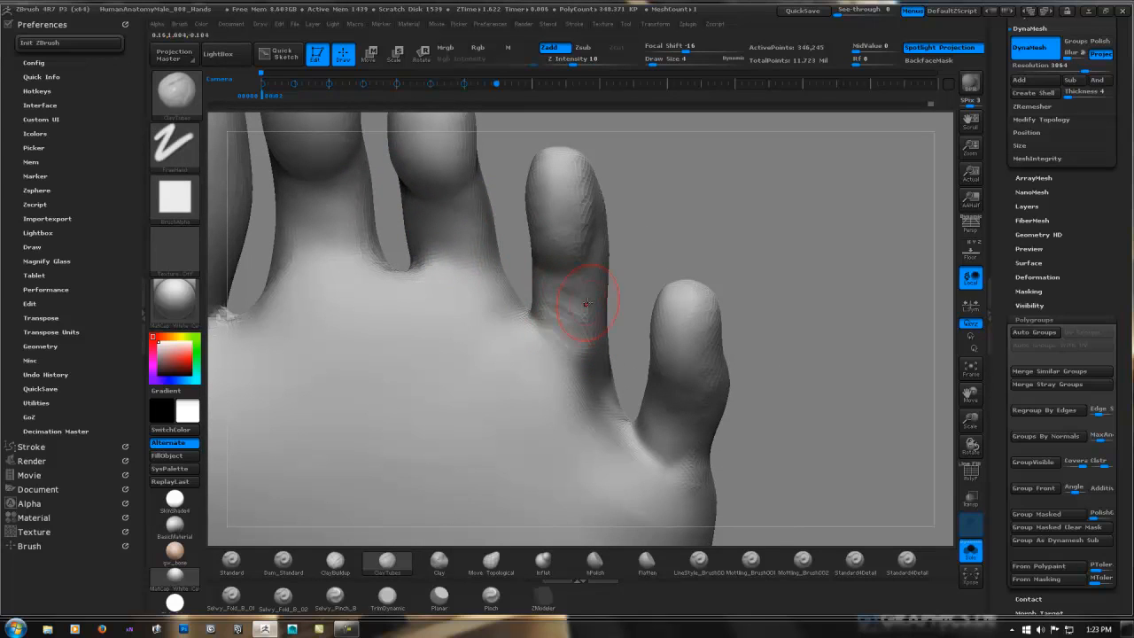
{"action": "left_click_drag", "start_coordinate": [587, 304], "coordinate": [576, 312], "text": "shift"}
{"action": "right_click_drag", "start_coordinate": [593, 321], "coordinate": [516, 227], "text": "alt"}
{"action": "mouse_move", "coordinate": [576, 355]}
{"action": "left_mouse_down"}
{"action": "mouse_move", "coordinate": [593, 317]}
{"action": "mouse_move", "coordinate": [597, 328]}
{"action": "mouse_move", "coordinate": [592, 311]}
{"action": "left_mouse_up"}
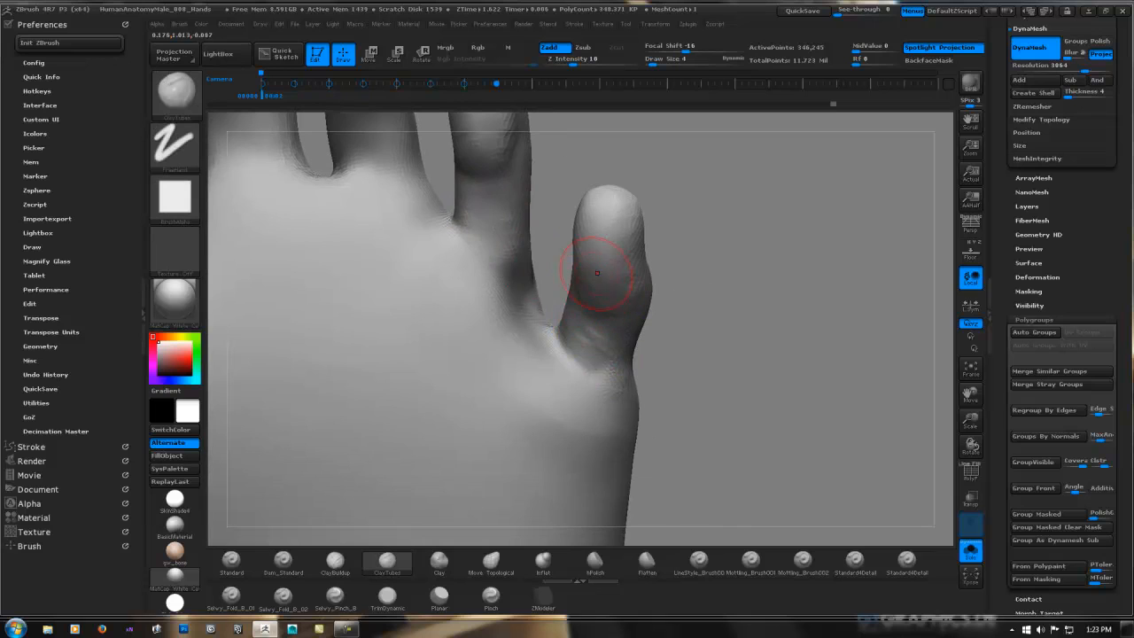
{"action": "right_click_drag", "start_coordinate": [612, 248], "coordinate": [576, 242]}
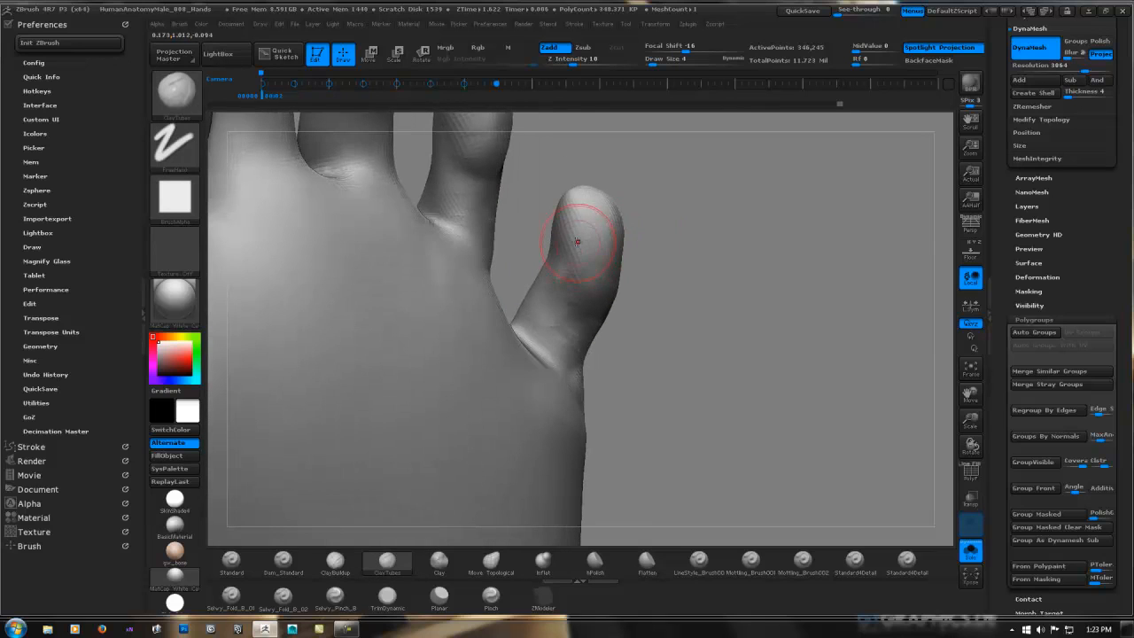
{"action": "mouse_move", "coordinate": [567, 239]}
{"action": "left_mouse_down"}
{"action": "mouse_move", "coordinate": [578, 221]}
{"action": "mouse_move", "coordinate": [579, 252]}
{"action": "left_mouse_up"}
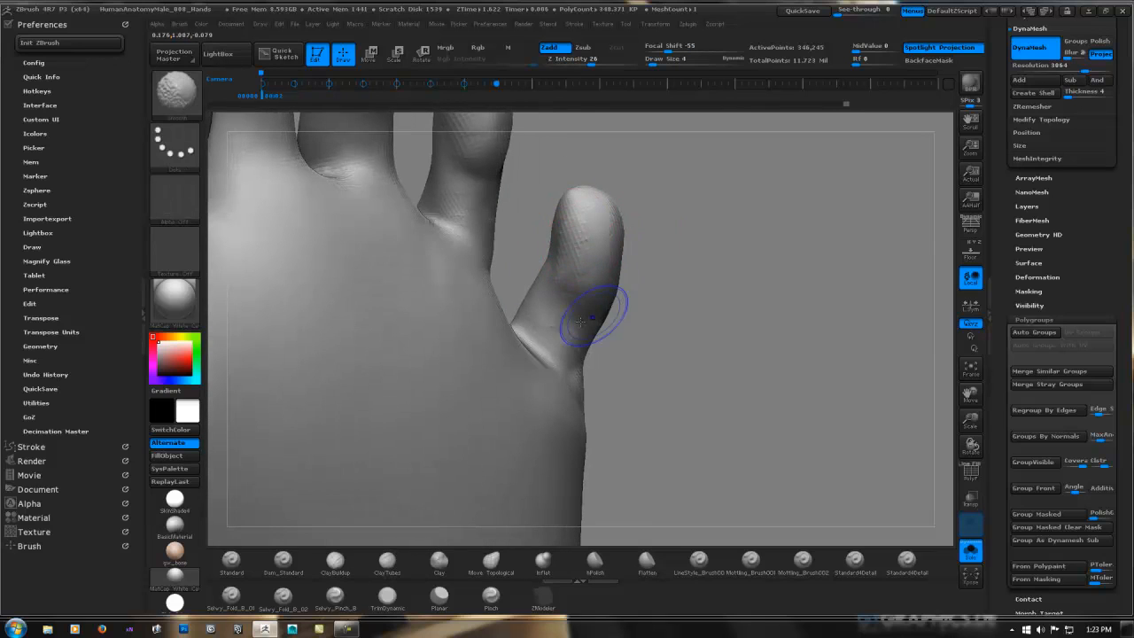
{"action": "left_click_drag", "start_coordinate": [594, 310], "coordinate": [588, 301], "text": "shift"}
Refine the underside of the big toe's base with ClayTubes and clean up the rough web beside the second toe.
{"action": "mouse_move", "coordinate": [615, 301]}
{"action": "right_mouse_down", "text": "ctrl"}
{"action": "mouse_move", "coordinate": [513, 271]}
{"action": "mouse_move", "coordinate": [566, 301]}
{"action": "mouse_move", "coordinate": [615, 284]}
{"action": "mouse_move", "coordinate": [620, 246]}
{"action": "mouse_move", "coordinate": [630, 256]}
{"action": "mouse_move", "coordinate": [667, 195]}
{"action": "mouse_move", "coordinate": [795, 281]}
{"action": "mouse_move", "coordinate": [832, 291]}
{"action": "right_mouse_up", "text": "ctrl"}
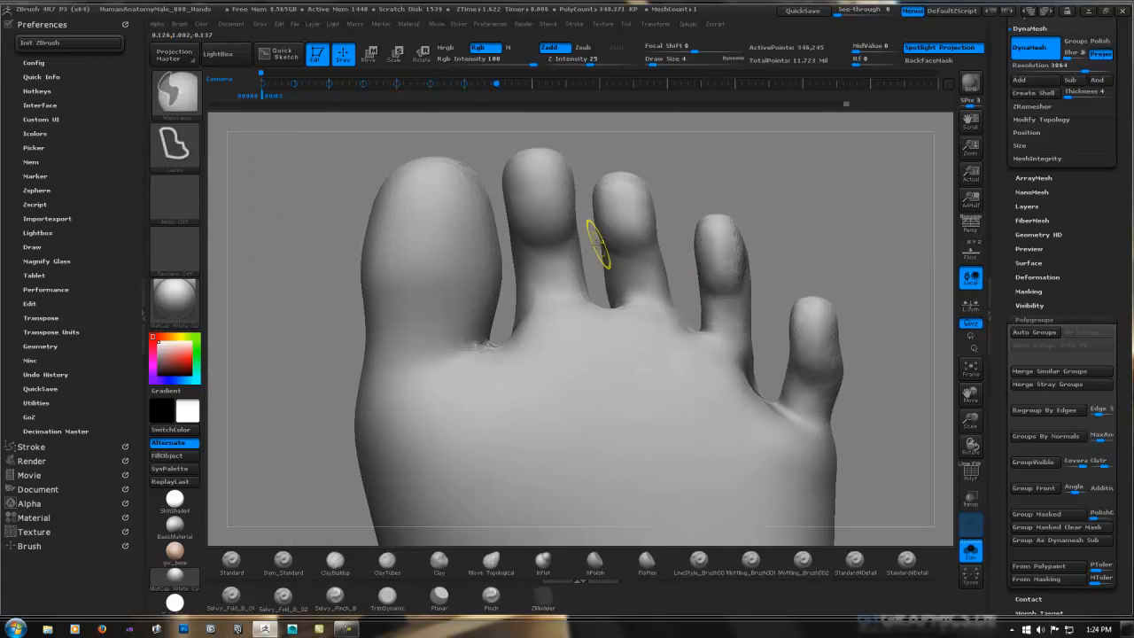
{"action": "mouse_move", "coordinate": [599, 243]}
{"action": "right_mouse_down", "text": "ctrl"}
{"action": "mouse_move", "coordinate": [500, 265]}
{"action": "mouse_move", "coordinate": [489, 294]}
{"action": "mouse_move", "coordinate": [502, 235]}
{"action": "right_mouse_up", "text": "ctrl"}
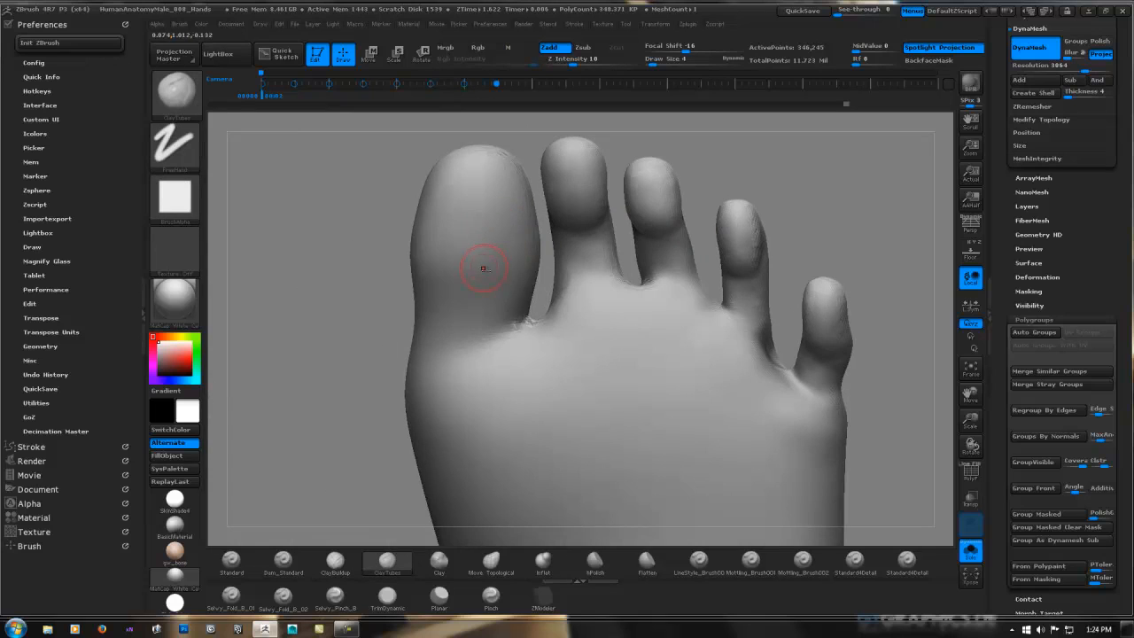
{"action": "right_click_drag", "start_coordinate": [448, 280], "coordinate": [517, 315]}
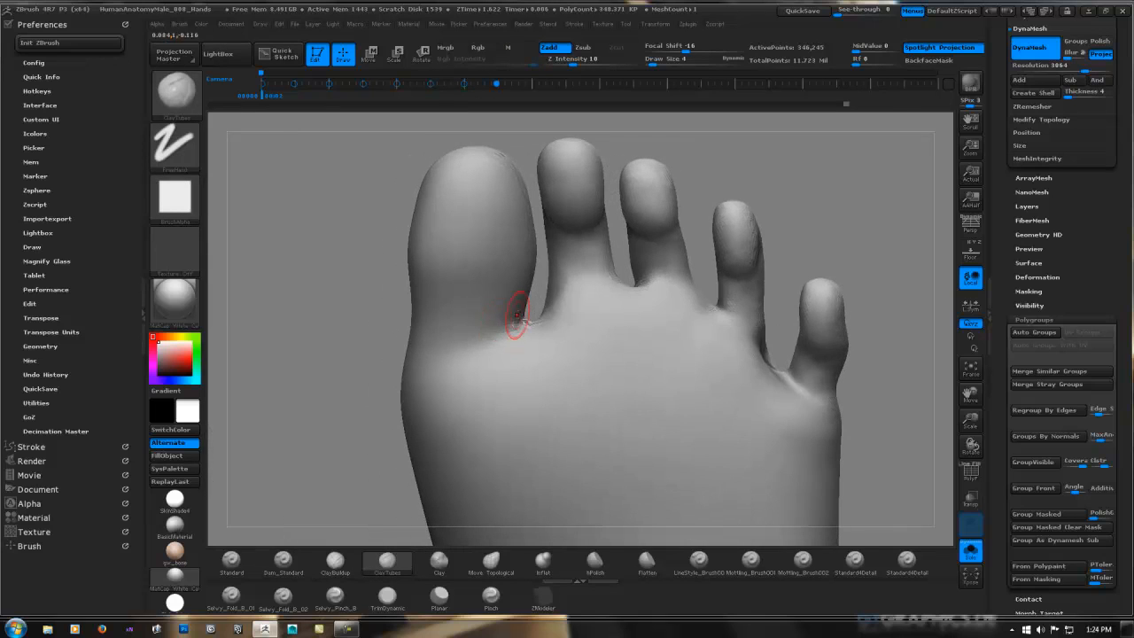
{"action": "mouse_move", "coordinate": [434, 348]}
{"action": "left_mouse_down"}
{"action": "mouse_move", "coordinate": [511, 309]}
{"action": "mouse_move", "coordinate": [437, 323]}
{"action": "mouse_move", "coordinate": [435, 307]}
{"action": "left_mouse_up"}
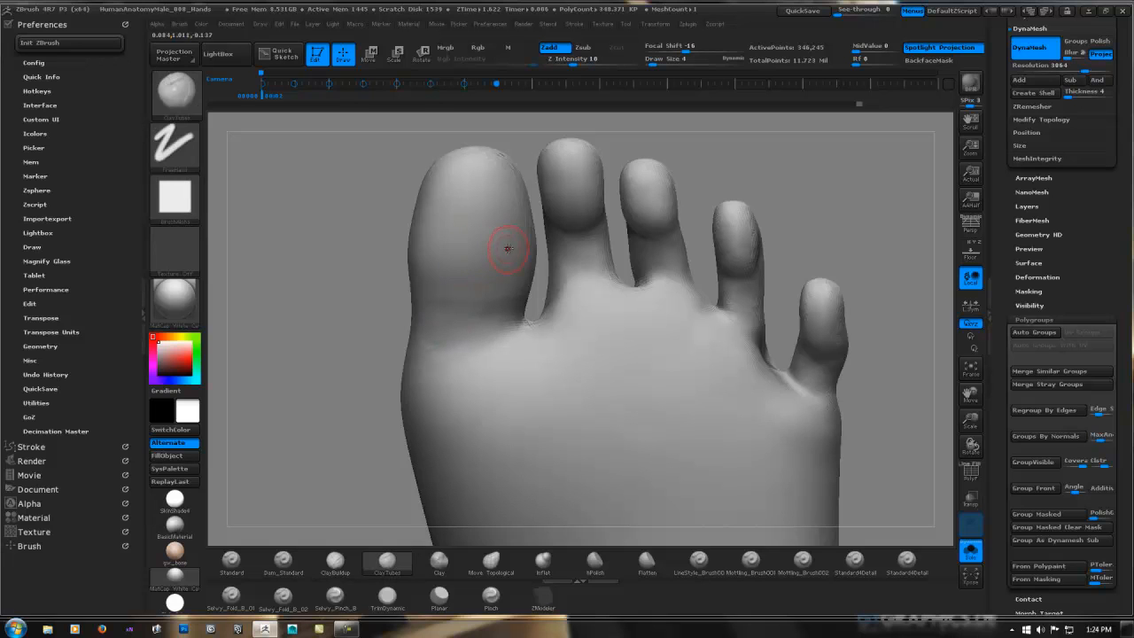
Fill out the big toe's underside pad with ClayTubes at draw size 8 and Z intensity 7, and smooth it.
{"action": "mouse_move", "coordinate": [501, 236]}
{"action": "right_mouse_down", "text": "alt"}
{"action": "mouse_move", "coordinate": [421, 277]}
{"action": "mouse_move", "coordinate": [408, 241]}
{"action": "right_mouse_up", "text": "alt"}
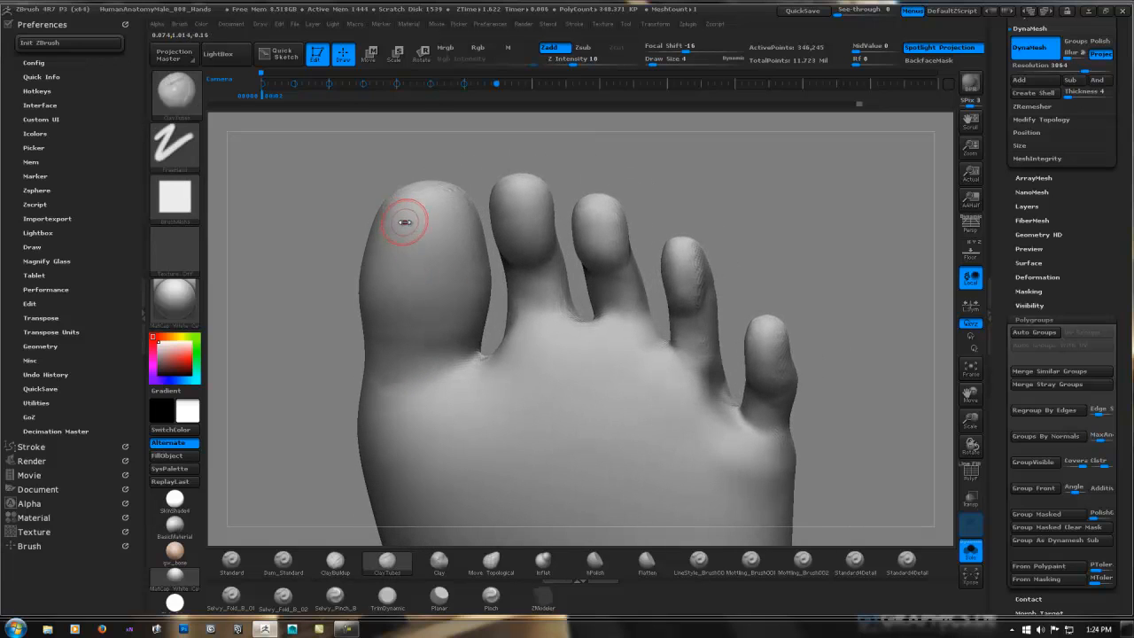
{"action": "key", "text": "space"}
{"action": "left_click_drag", "start_coordinate": [402, 223], "coordinate": [405, 223]}
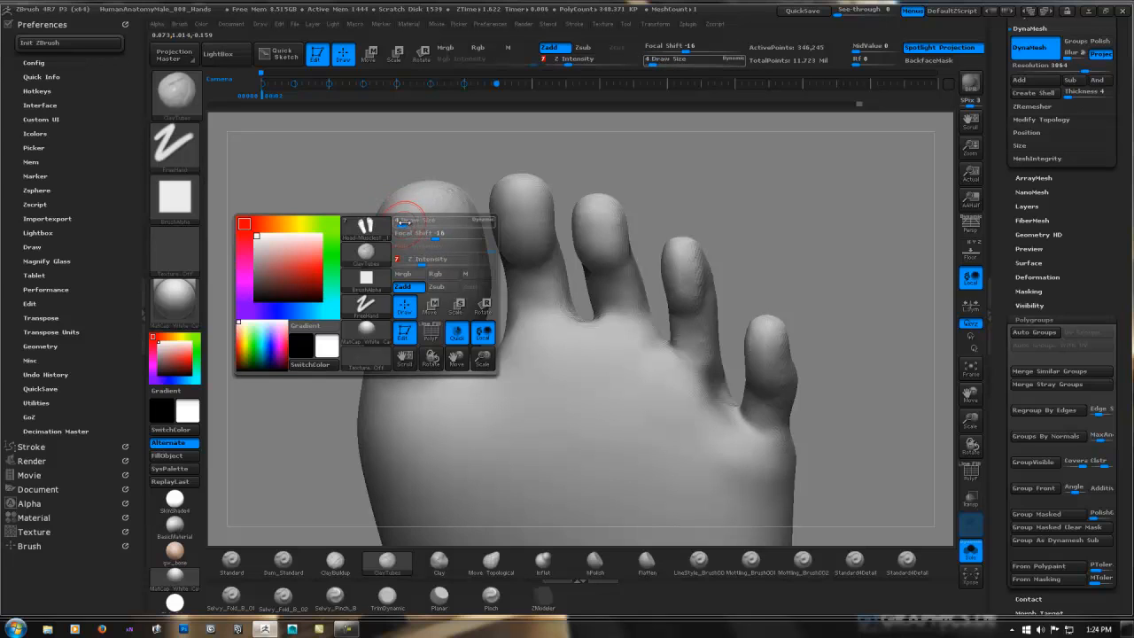
{"action": "key", "text": "space"}
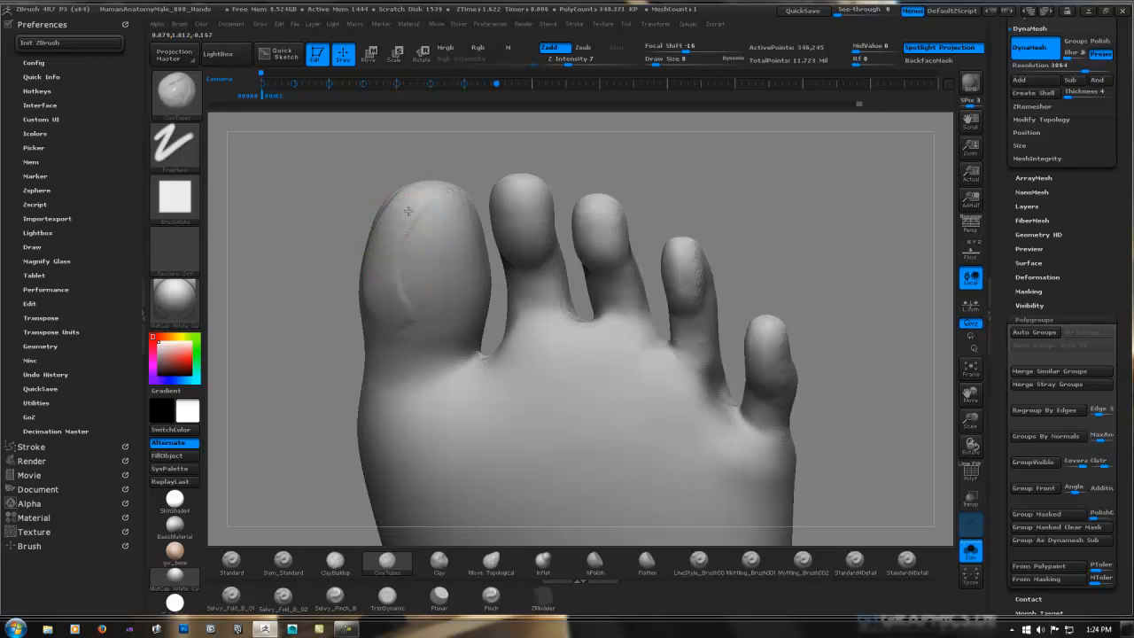
{"action": "mouse_move", "coordinate": [407, 210]}
{"action": "left_mouse_down"}
{"action": "mouse_move", "coordinate": [405, 228]}
{"action": "mouse_move", "coordinate": [425, 198]}
{"action": "mouse_move", "coordinate": [467, 305]}
{"action": "mouse_move", "coordinate": [451, 227]}
{"action": "mouse_move", "coordinate": [405, 200]}
{"action": "mouse_move", "coordinate": [404, 308]}
{"action": "left_mouse_up"}
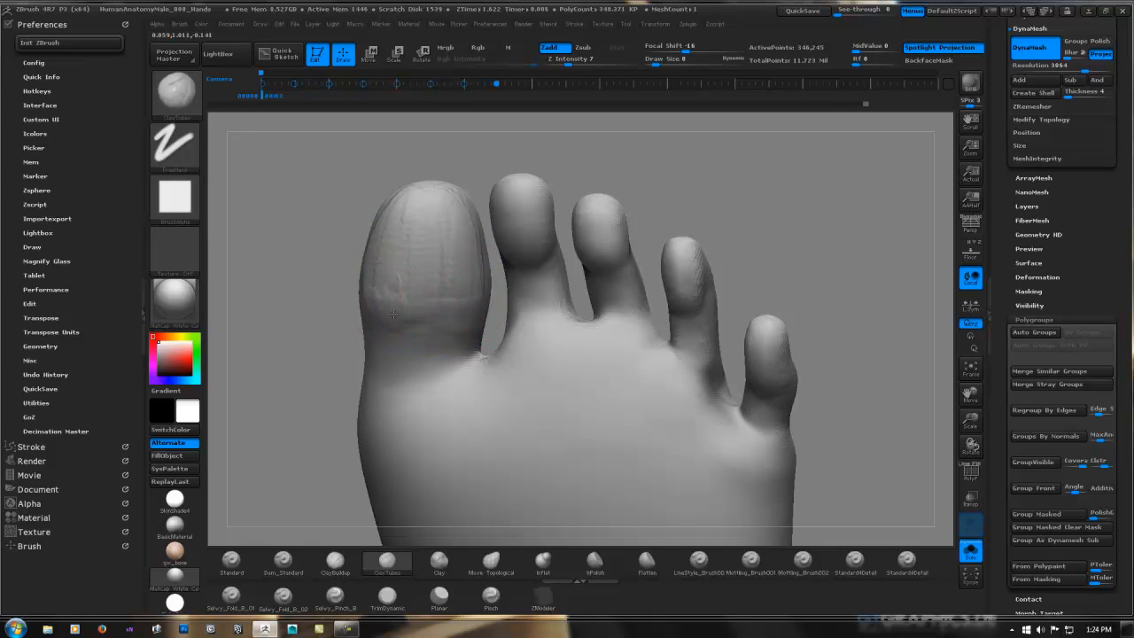
{"action": "mouse_move", "coordinate": [417, 286]}
{"action": "left_mouse_down", "text": "shift"}
{"action": "mouse_move", "coordinate": [408, 269]}
{"action": "mouse_move", "coordinate": [399, 301]}
{"action": "mouse_move", "coordinate": [359, 301]}
{"action": "left_mouse_up", "text": "shift"}
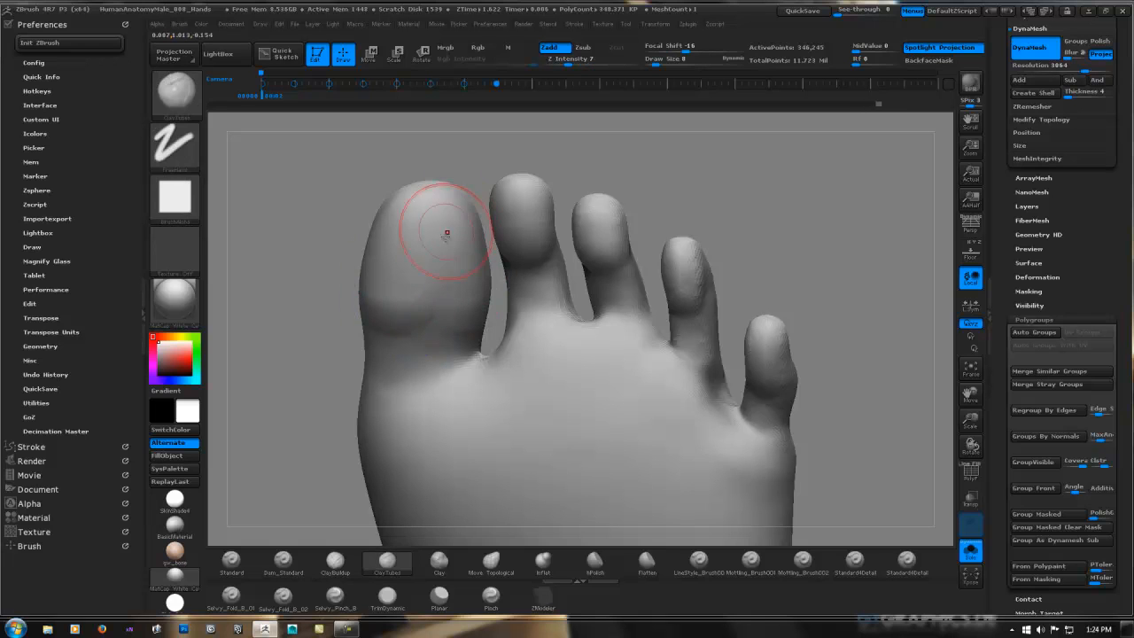
Add more volume to the big toe's pad with ClayTubes at draw size 7, and smooth the pad and its base crease.
{"action": "right_click_drag", "start_coordinate": [445, 233], "coordinate": [476, 263]}
{"action": "right_click_drag", "start_coordinate": [441, 229], "coordinate": [444, 361]}
{"action": "left_click_drag", "start_coordinate": [364, 274], "coordinate": [370, 292], "text": "shift"}
{"action": "key", "text": "space"}
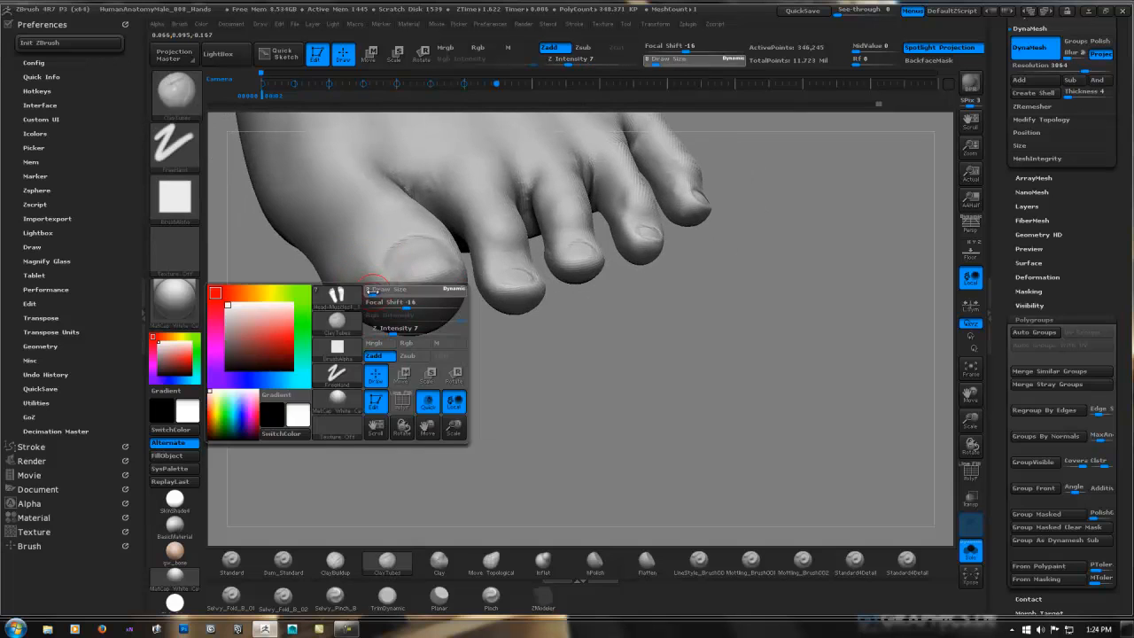
{"action": "mouse_move", "coordinate": [523, 275]}
{"action": "right_mouse_down", "text": "ctrl"}
{"action": "mouse_move", "coordinate": [492, 363]}
{"action": "mouse_move", "coordinate": [488, 177]}
{"action": "mouse_move", "coordinate": [508, 220]}
{"action": "mouse_move", "coordinate": [579, 248]}
{"action": "right_mouse_up", "text": "ctrl"}
{"action": "key", "text": "space"}
{"action": "left_click_drag", "start_coordinate": [515, 338], "coordinate": [519, 338]}
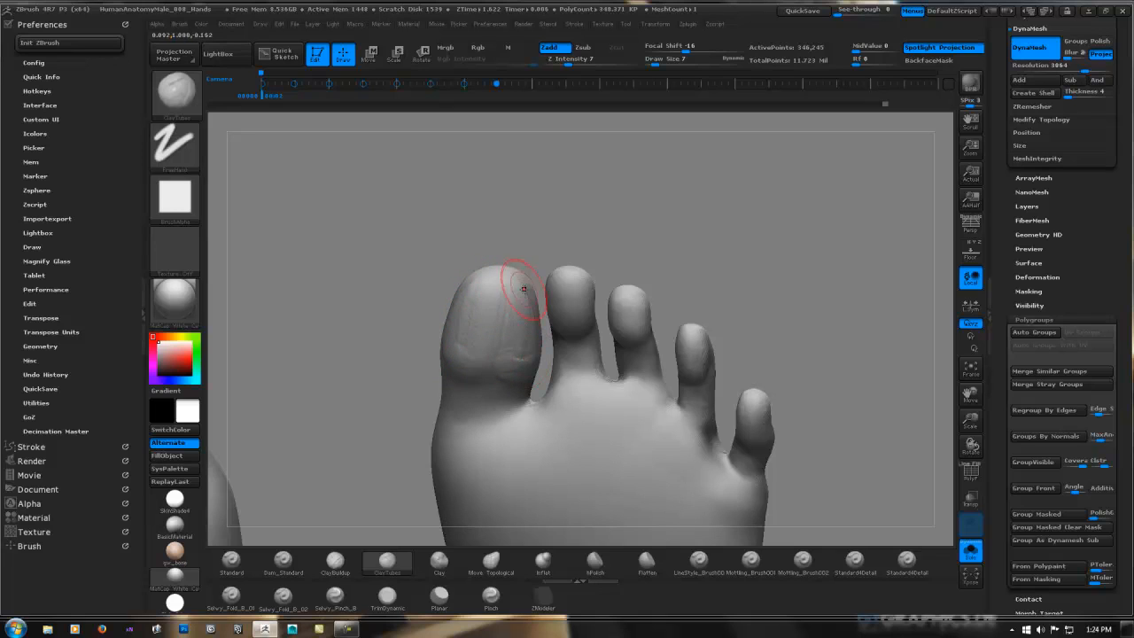
{"action": "key", "text": "shift"}
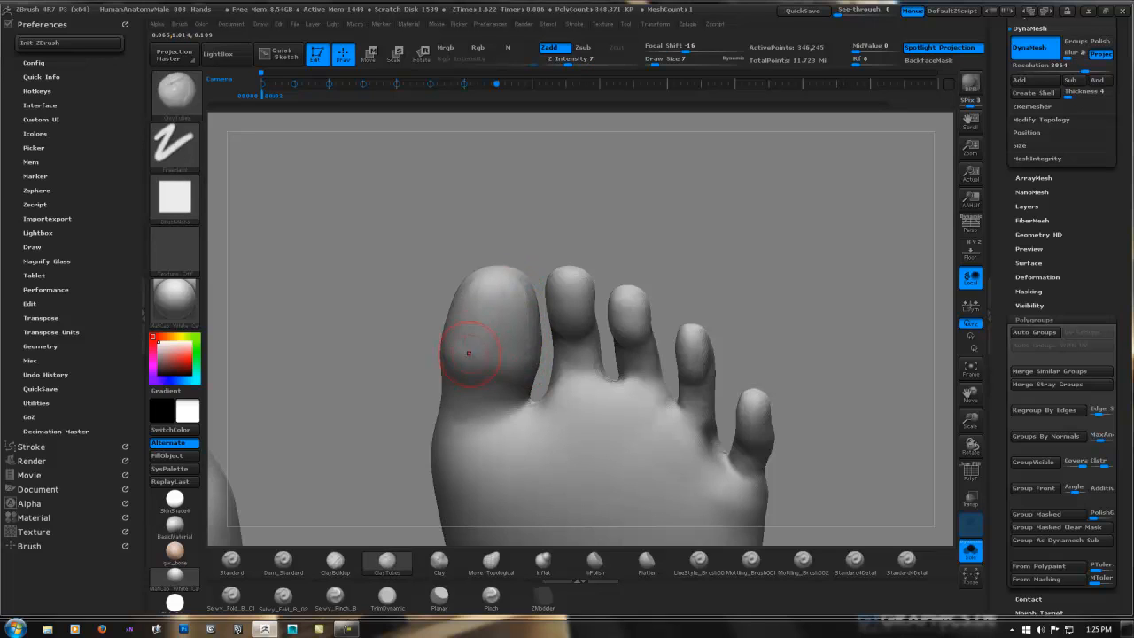
{"action": "key", "text": "shift"}
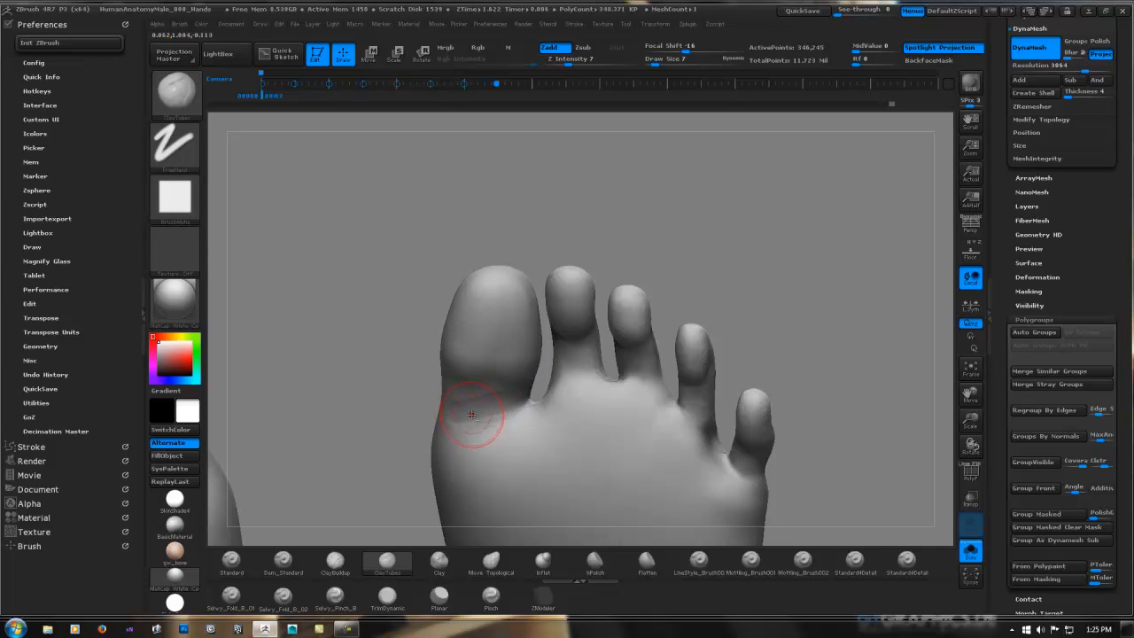
{"action": "key", "text": "shift"}
{"action": "key", "text": "shift"}
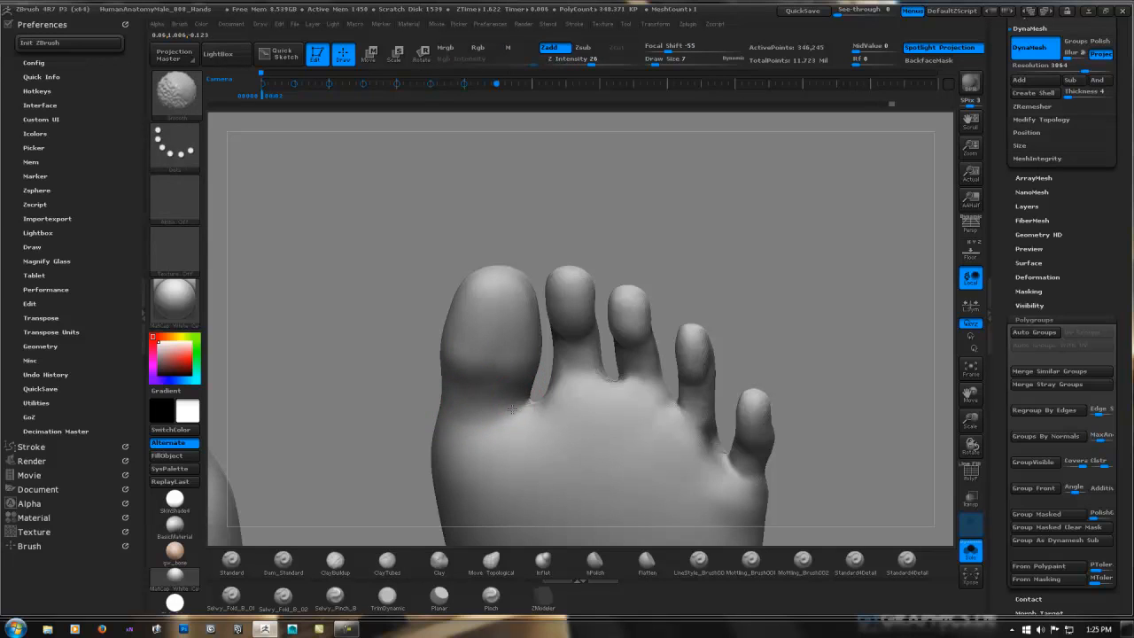
Build up the ball of the foot with ClayTubes strokes running below the toes from the big toe to the little toe.
{"action": "right_click_drag", "start_coordinate": [571, 386], "coordinate": [474, 385], "text": "alt"}
{"action": "mouse_move", "coordinate": [474, 385]}
{"action": "right_mouse_down"}
{"action": "mouse_move", "coordinate": [447, 381]}
{"action": "mouse_move", "coordinate": [479, 375]}
{"action": "mouse_move", "coordinate": [489, 305]}
{"action": "right_mouse_up"}
{"action": "right_click_drag", "start_coordinate": [509, 347], "coordinate": [508, 357]}
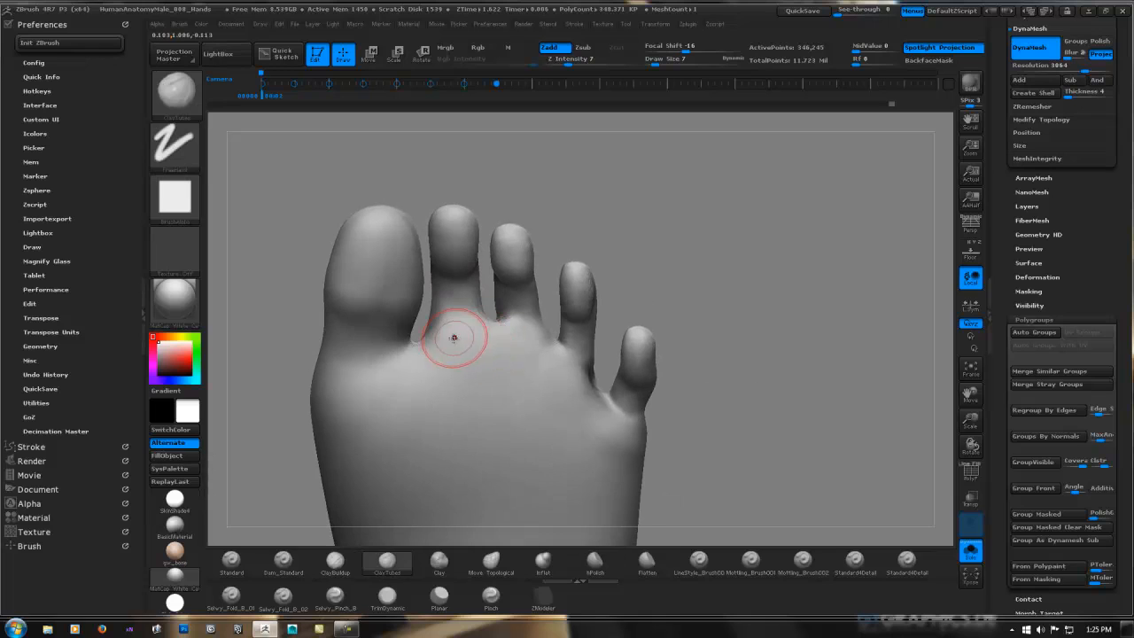
{"action": "mouse_move", "coordinate": [483, 334]}
{"action": "left_mouse_down"}
{"action": "mouse_move", "coordinate": [428, 341]}
{"action": "mouse_move", "coordinate": [519, 328]}
{"action": "mouse_move", "coordinate": [503, 332]}
{"action": "left_mouse_up"}
{"action": "left_click_drag", "start_coordinate": [571, 374], "coordinate": [617, 416]}
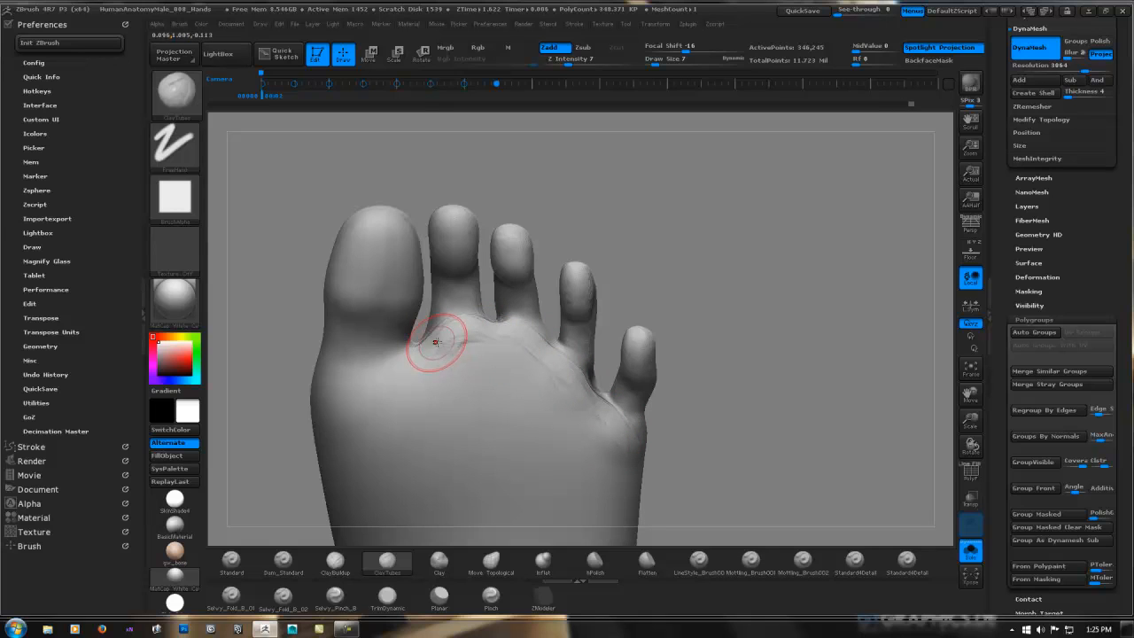
{"action": "left_click_drag", "start_coordinate": [435, 342], "coordinate": [340, 379]}
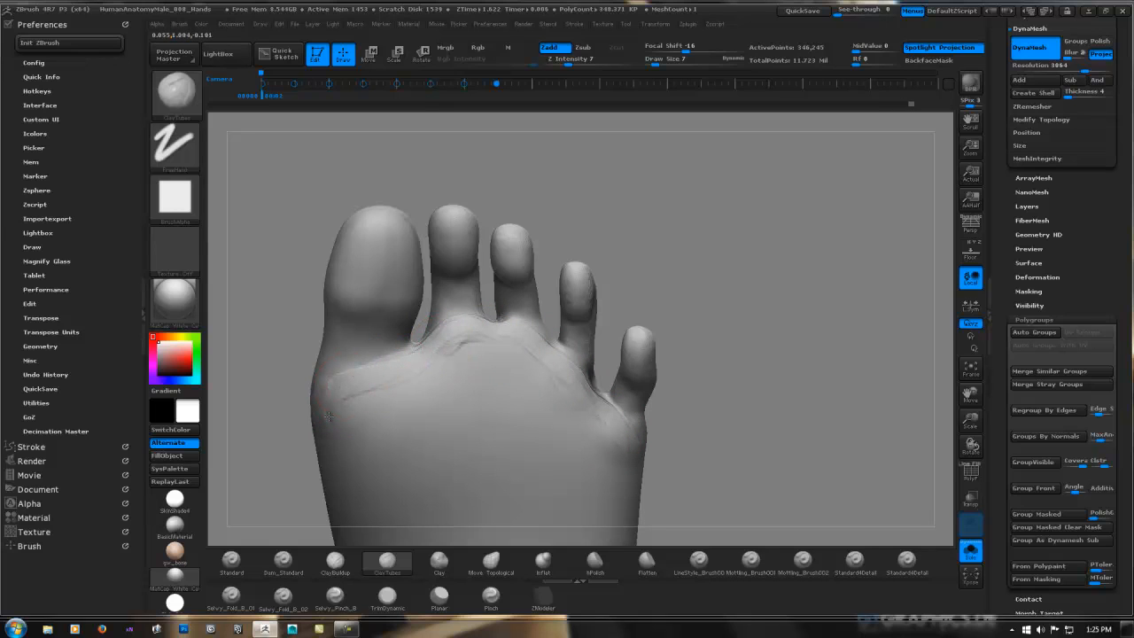
{"action": "mouse_move", "coordinate": [483, 346]}
{"action": "left_mouse_down"}
{"action": "mouse_move", "coordinate": [523, 369]}
{"action": "mouse_move", "coordinate": [600, 467]}
{"action": "left_mouse_up"}
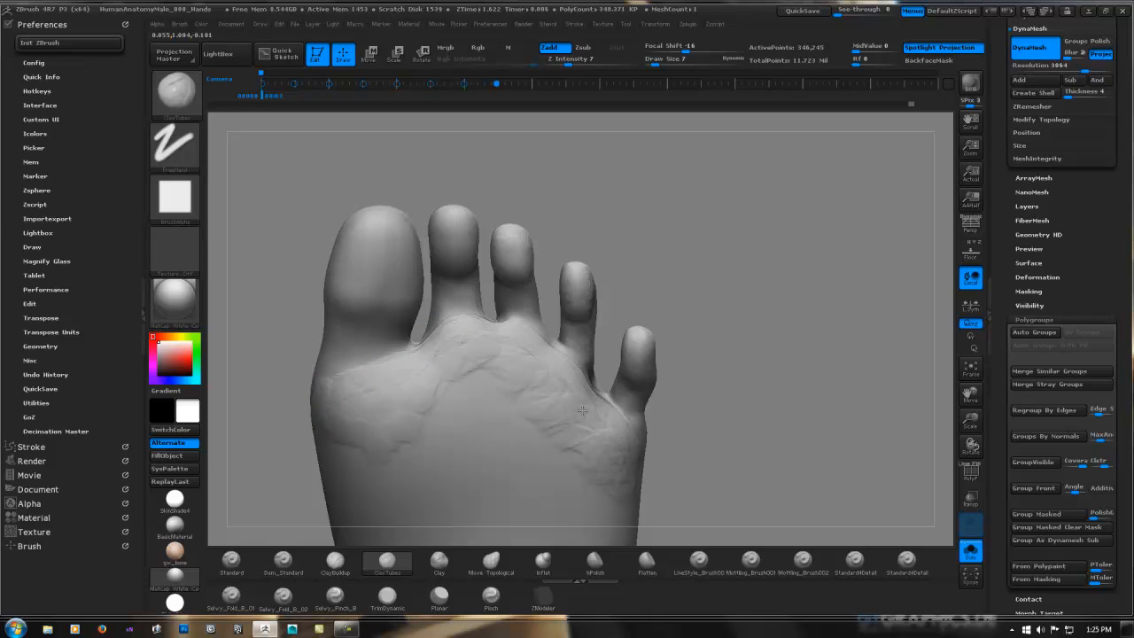
{"action": "left_click_drag", "start_coordinate": [484, 380], "coordinate": [425, 417]}
{"action": "left_click_drag", "start_coordinate": [509, 408], "coordinate": [574, 467]}
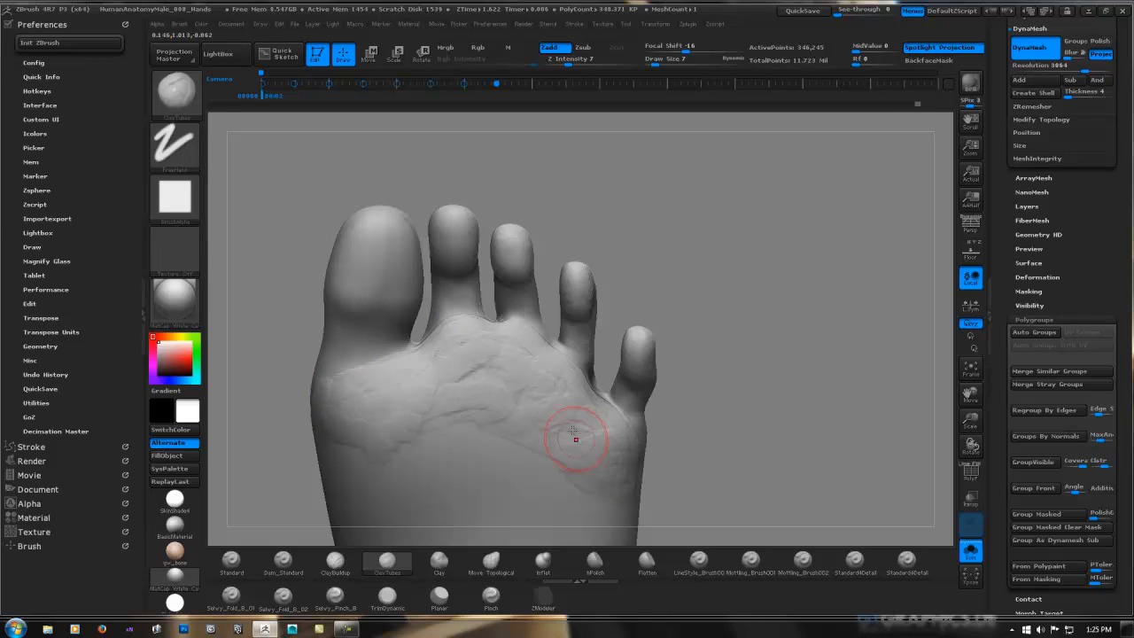
Raise the Smooth brush's Z intensity to 100 and smooth the built-up ball of the foot.
{"action": "mouse_move", "coordinate": [470, 328]}
{"action": "left_mouse_down", "text": "shift"}
{"action": "mouse_move", "coordinate": [386, 398]}
{"action": "mouse_move", "coordinate": [405, 405]}
{"action": "left_mouse_up", "text": "shift"}
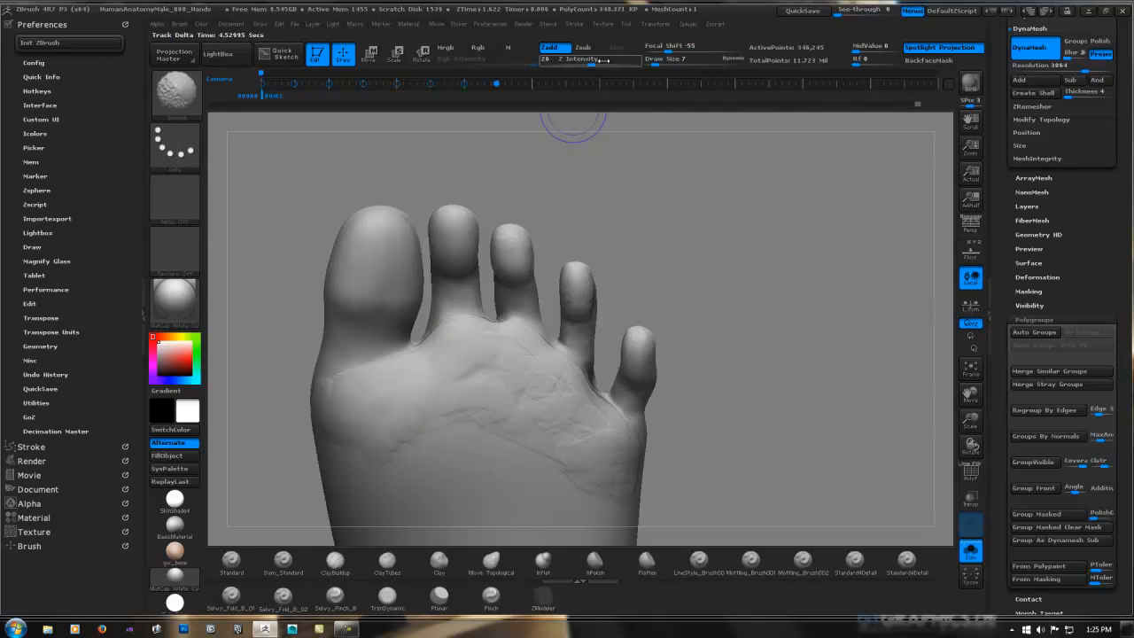
{"action": "left_click_drag", "start_coordinate": [599, 60], "coordinate": [647, 61], "text": "shift"}
{"action": "left_click_drag", "start_coordinate": [437, 365], "coordinate": [369, 423], "text": "shift"}
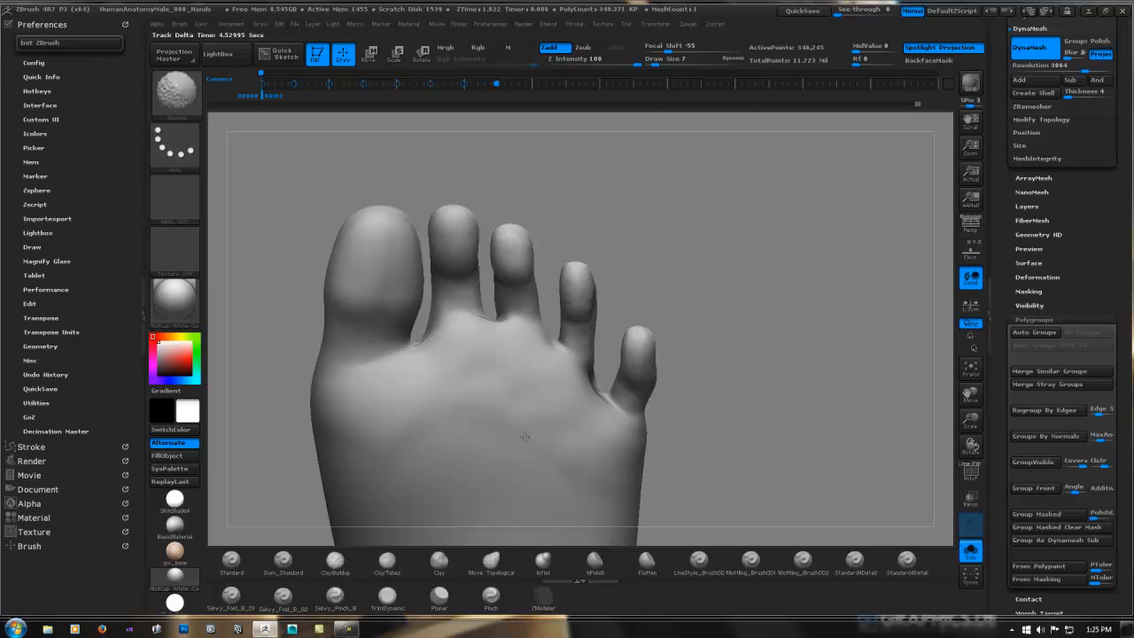
{"action": "mouse_move", "coordinate": [515, 389]}
{"action": "left_mouse_down", "text": "shift"}
{"action": "mouse_move", "coordinate": [469, 370]}
{"action": "mouse_move", "coordinate": [486, 367]}
{"action": "mouse_move", "coordinate": [521, 389]}
{"action": "left_mouse_up", "text": "shift"}
{"action": "key", "text": "shift"}
{"action": "mouse_move", "coordinate": [574, 437]}
{"action": "right_mouse_down", "text": "ctrl"}
{"action": "mouse_move", "coordinate": [505, 343]}
{"action": "mouse_move", "coordinate": [559, 420]}
{"action": "mouse_move", "coordinate": [636, 413]}
{"action": "mouse_move", "coordinate": [551, 341]}
{"action": "right_mouse_up", "text": "ctrl"}
{"action": "key", "text": "shift"}
Set the ClayTubes draw size to 4 and build up the skin just behind the big toe's nail.
{"action": "mouse_move", "coordinate": [482, 382]}
{"action": "right_mouse_down"}
{"action": "mouse_move", "coordinate": [621, 384]}
{"action": "mouse_move", "coordinate": [570, 387]}
{"action": "mouse_move", "coordinate": [579, 375]}
{"action": "mouse_move", "coordinate": [564, 372]}
{"action": "mouse_move", "coordinate": [639, 346]}
{"action": "right_mouse_up"}
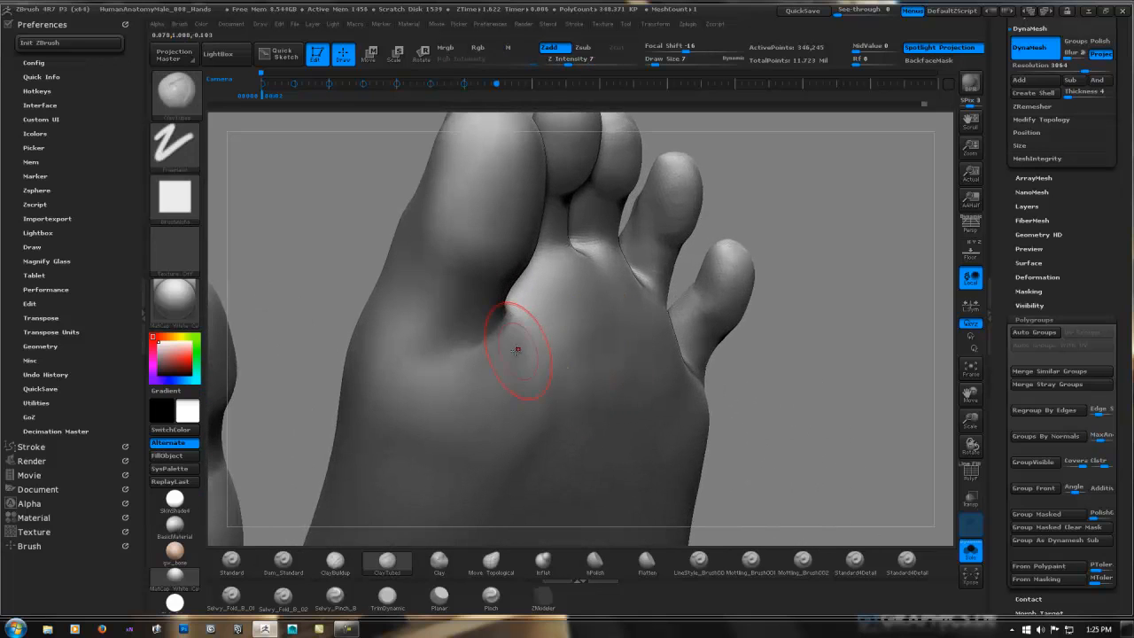
{"action": "right_click_drag", "start_coordinate": [519, 349], "coordinate": [532, 350], "text": "ctrl"}
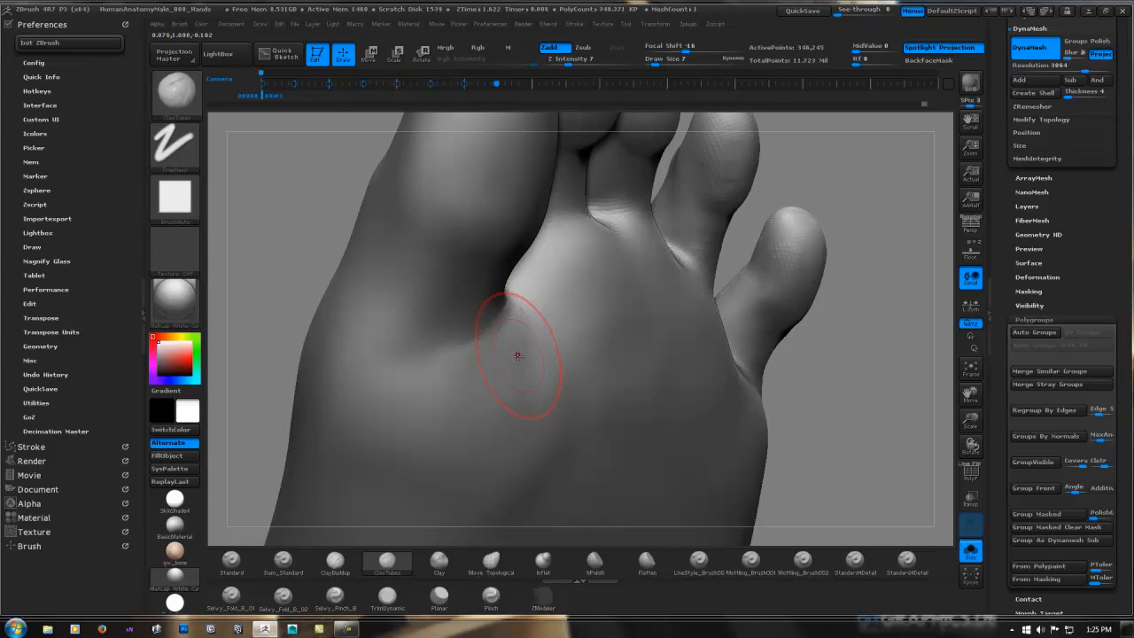
{"action": "mouse_move", "coordinate": [520, 354]}
{"action": "right_mouse_down"}
{"action": "mouse_move", "coordinate": [550, 342]}
{"action": "mouse_move", "coordinate": [541, 372]}
{"action": "mouse_move", "coordinate": [486, 349]}
{"action": "mouse_move", "coordinate": [496, 404]}
{"action": "mouse_move", "coordinate": [514, 324]}
{"action": "mouse_move", "coordinate": [521, 373]}
{"action": "right_mouse_up"}
{"action": "key", "text": "space"}
{"action": "left_click_drag", "start_coordinate": [517, 373], "coordinate": [512, 366]}
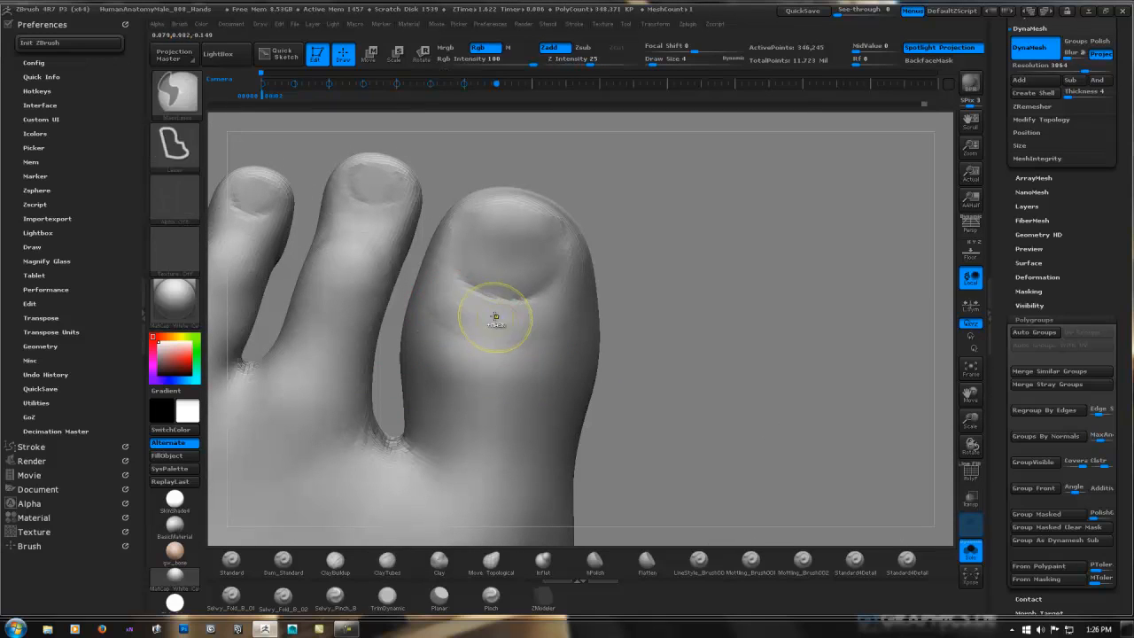
{"action": "left_click_drag", "start_coordinate": [450, 285], "coordinate": [538, 307]}
{"action": "left_click_drag", "start_coordinate": [460, 307], "coordinate": [546, 322]}
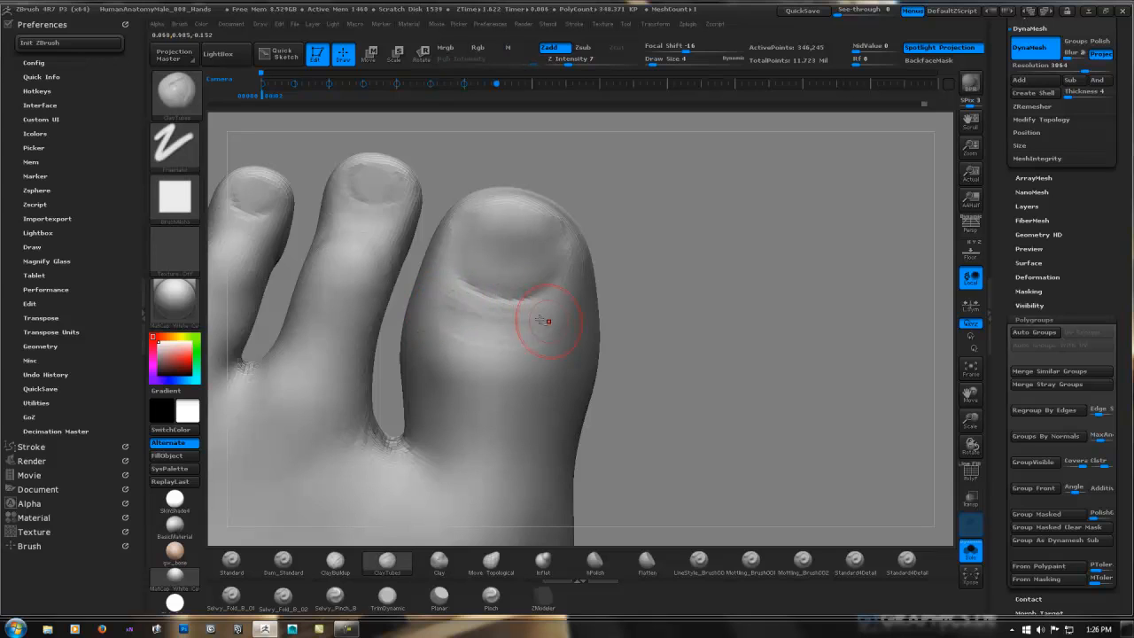
{"action": "left_click_drag", "start_coordinate": [463, 301], "coordinate": [533, 323]}
{"action": "left_click_drag", "start_coordinate": [425, 294], "coordinate": [523, 341]}
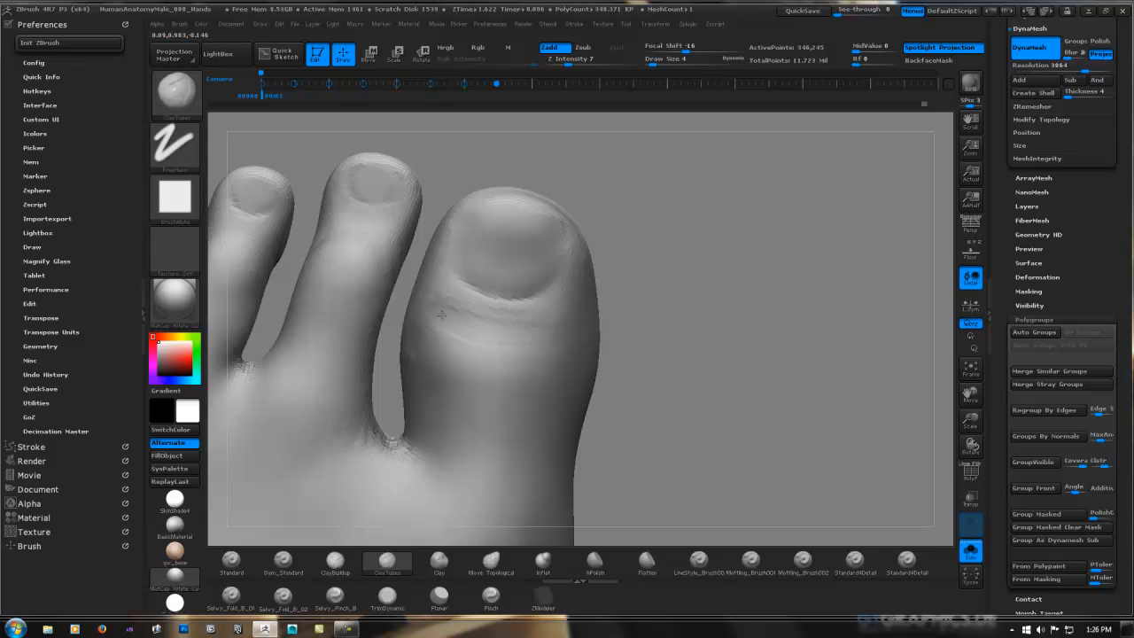
Add ClayTubes volume across the top and sides of the big toe's joint, and smooth it into the toe.
{"action": "left_click_drag", "start_coordinate": [443, 321], "coordinate": [554, 345]}
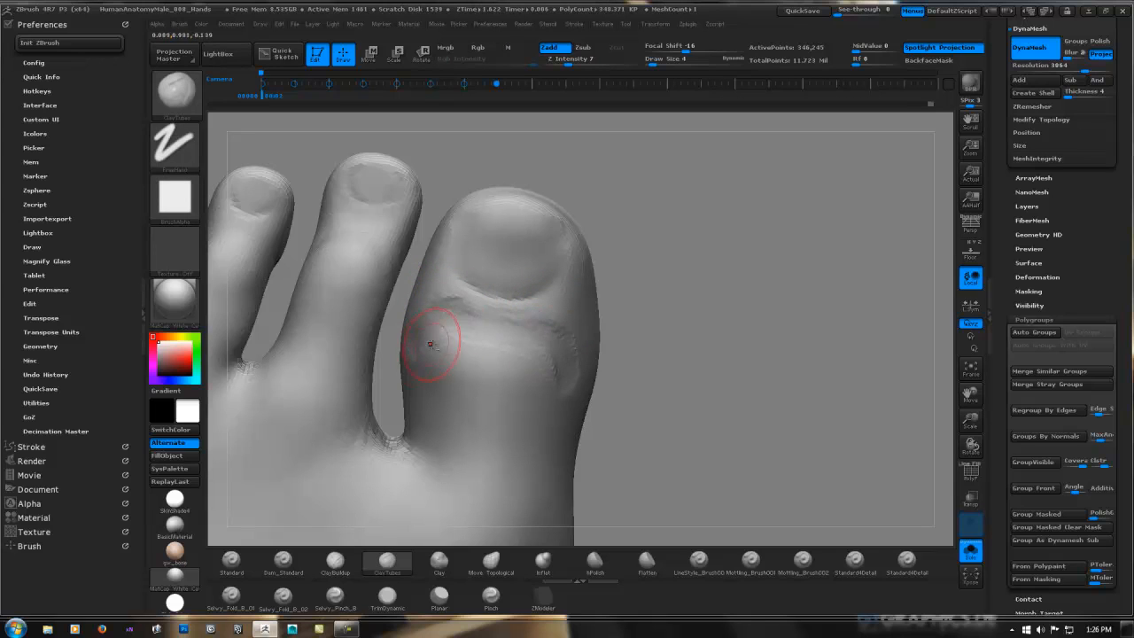
{"action": "mouse_move", "coordinate": [432, 340]}
{"action": "left_mouse_down"}
{"action": "mouse_move", "coordinate": [517, 344]}
{"action": "mouse_move", "coordinate": [503, 380]}
{"action": "left_mouse_up"}
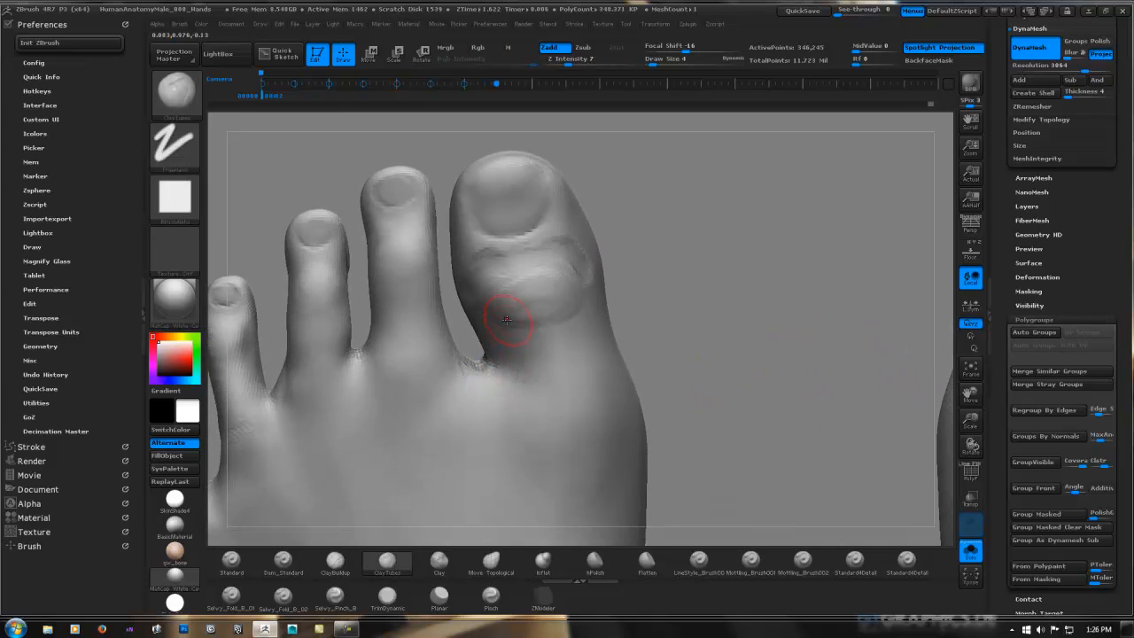
{"action": "left_click_drag", "start_coordinate": [569, 284], "coordinate": [468, 260]}
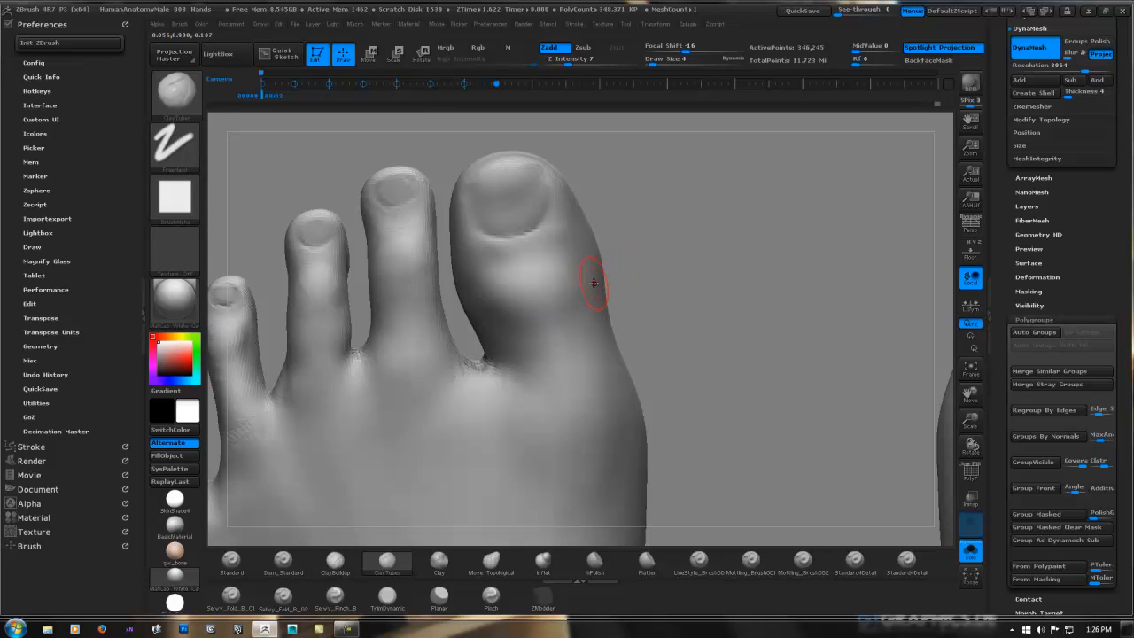
Examine the tops of both feet, the spacing of the toes and the web between the big and second toes.
{"action": "mouse_move", "coordinate": [568, 288]}
{"action": "right_mouse_down", "text": "ctrl"}
{"action": "mouse_move", "coordinate": [518, 377]}
{"action": "mouse_move", "coordinate": [507, 297]}
{"action": "right_mouse_up", "text": "ctrl"}
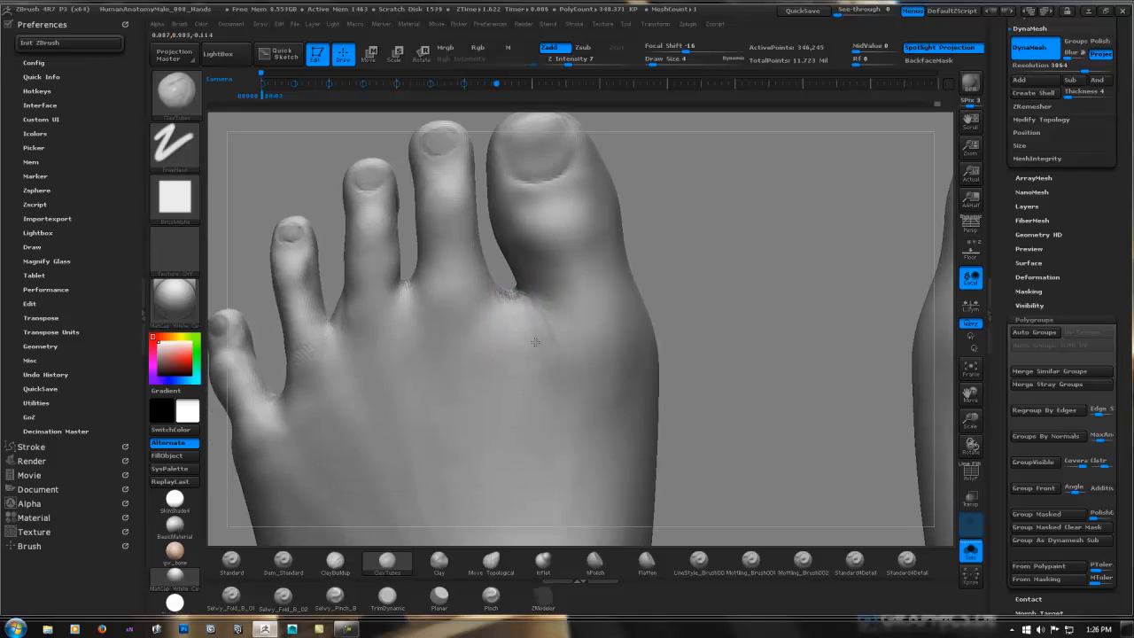
{"action": "right_click_drag", "start_coordinate": [524, 311], "coordinate": [565, 299]}
{"action": "key", "text": "shift"}
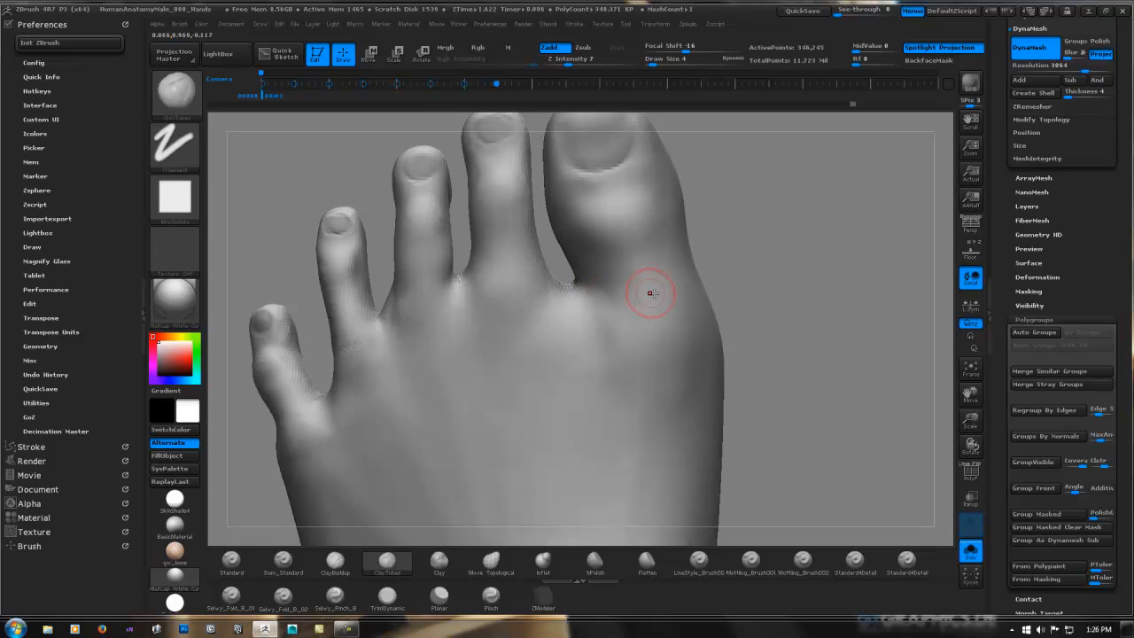
{"action": "right_click_drag", "start_coordinate": [647, 292], "coordinate": [471, 322]}
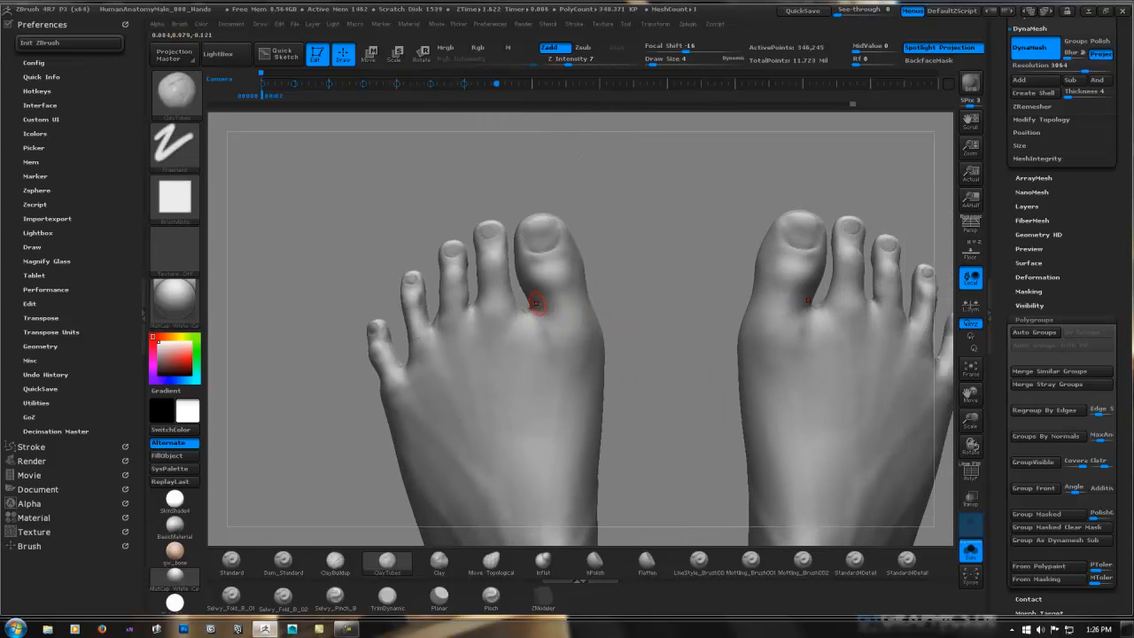
{"action": "right_click_drag", "start_coordinate": [537, 303], "coordinate": [483, 316]}
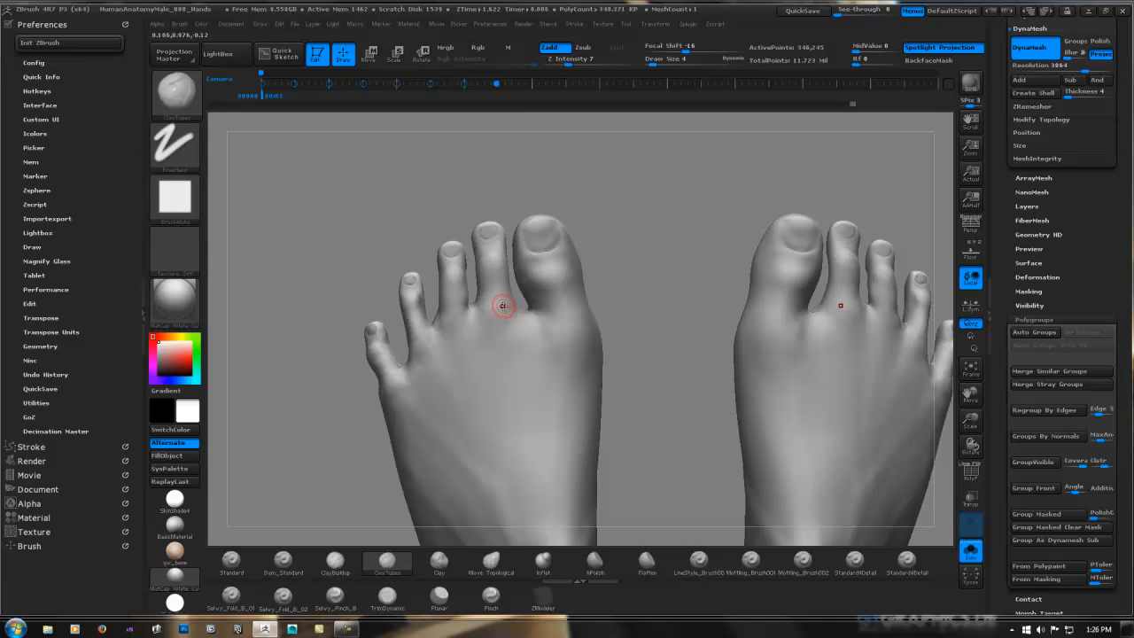
{"action": "mouse_move", "coordinate": [491, 312]}
{"action": "right_mouse_down"}
{"action": "mouse_move", "coordinate": [533, 301]}
{"action": "mouse_move", "coordinate": [504, 276]}
{"action": "mouse_move", "coordinate": [378, 305]}
{"action": "right_mouse_up"}
{"action": "right_click_drag", "start_coordinate": [458, 291], "coordinate": [670, 271], "text": "ctrl"}
{"action": "mouse_move", "coordinate": [564, 315]}
{"action": "right_mouse_down", "text": "alt"}
{"action": "mouse_move", "coordinate": [496, 312]}
{"action": "mouse_move", "coordinate": [571, 305]}
{"action": "right_mouse_up", "text": "alt"}
{"action": "right_click_drag", "start_coordinate": [507, 336], "coordinate": [484, 320]}
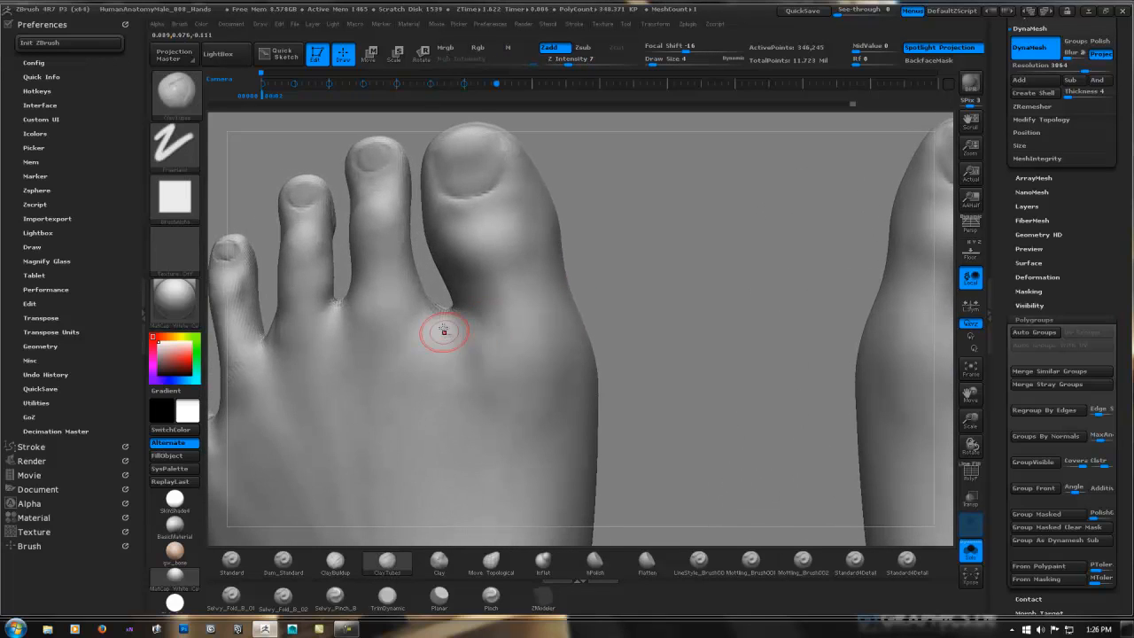
Build up the skin between the big and second toes with ClayTubes and smooth the area.
{"action": "left_click_drag", "start_coordinate": [443, 326], "coordinate": [444, 312]}
{"action": "mouse_move", "coordinate": [461, 373]}
{"action": "left_mouse_down"}
{"action": "mouse_move", "coordinate": [444, 356]}
{"action": "mouse_move", "coordinate": [440, 311]}
{"action": "mouse_move", "coordinate": [465, 350]}
{"action": "mouse_move", "coordinate": [455, 323]}
{"action": "left_mouse_up"}
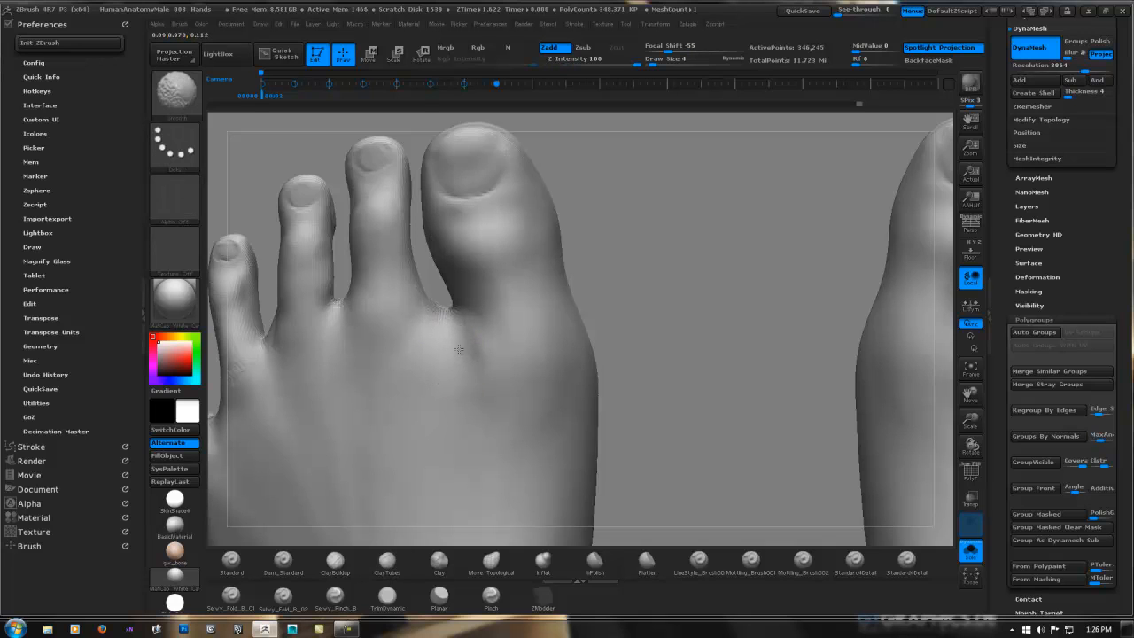
{"action": "mouse_move", "coordinate": [560, 333]}
{"action": "right_mouse_down", "text": "ctrl"}
{"action": "mouse_move", "coordinate": [509, 315]}
{"action": "mouse_move", "coordinate": [525, 283]}
{"action": "right_mouse_up", "text": "ctrl"}
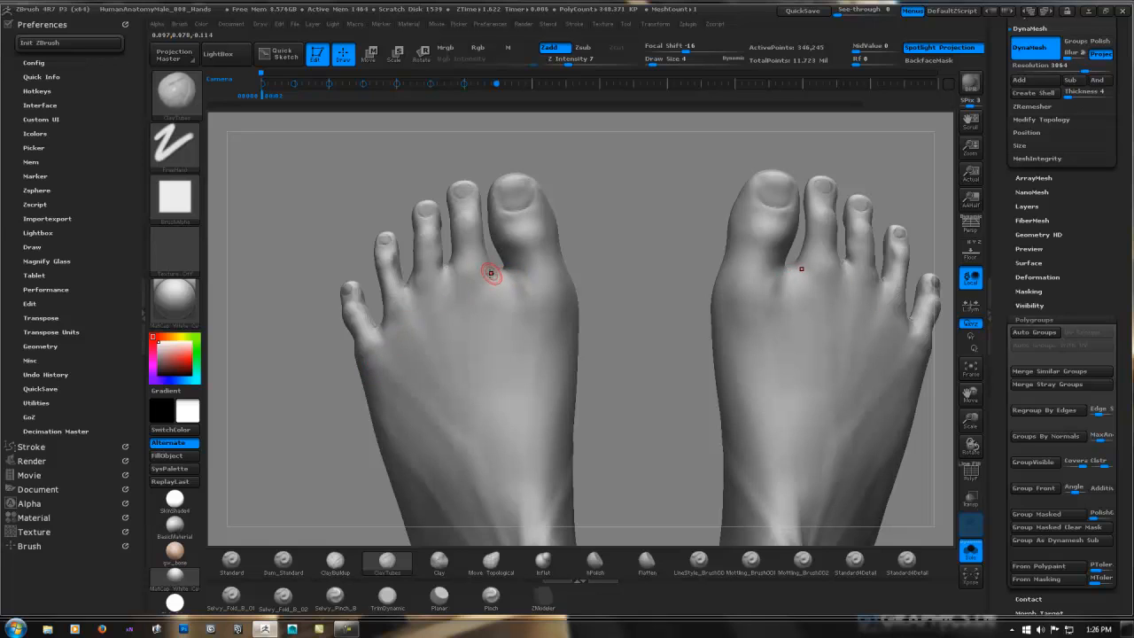
{"action": "mouse_move", "coordinate": [537, 267]}
{"action": "right_mouse_down"}
{"action": "mouse_move", "coordinate": [496, 354]}
{"action": "mouse_move", "coordinate": [532, 284]}
{"action": "right_mouse_up"}
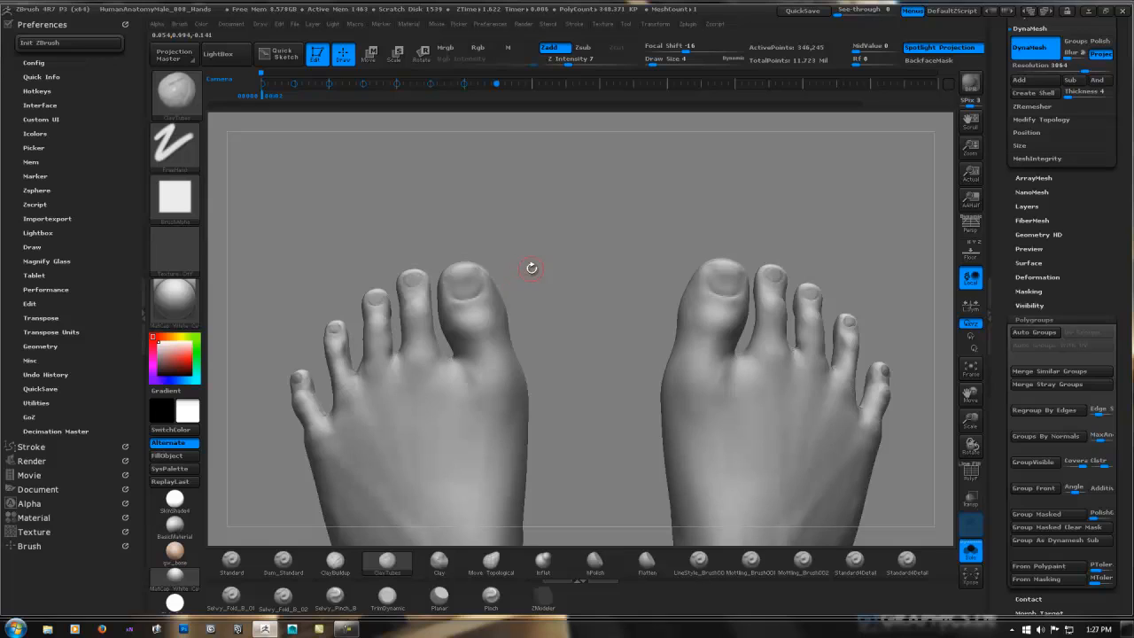
Lasso-mask both big toes symmetrically and invert the mask so only they can be edited.
{"action": "key", "text": "ctrl"}
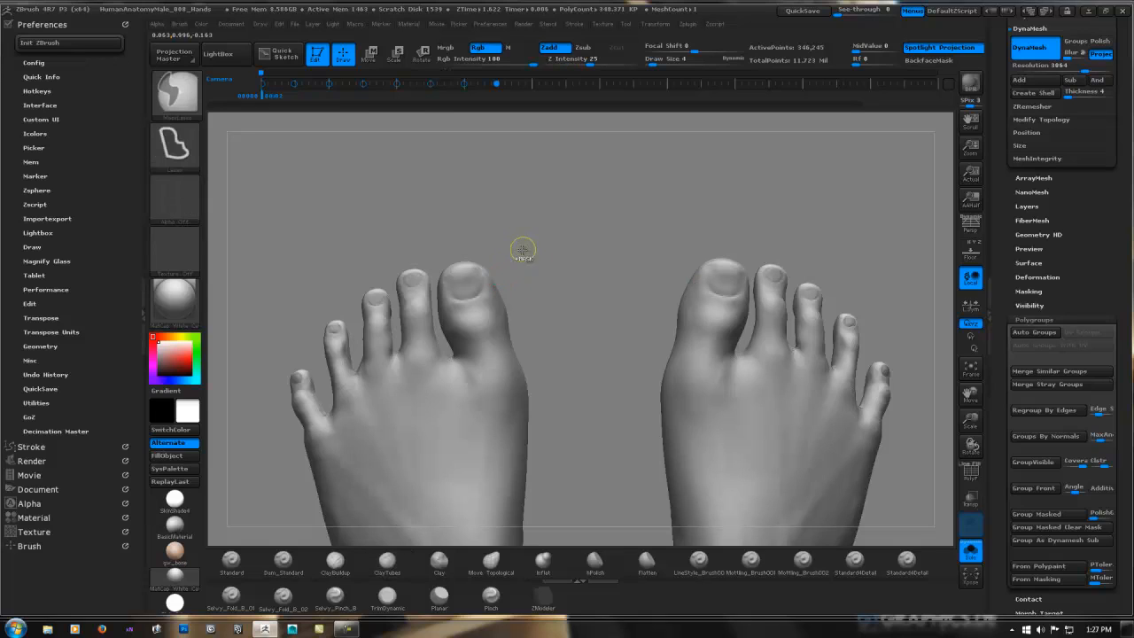
{"action": "mouse_move", "coordinate": [516, 240]}
{"action": "left_mouse_down", "text": "ctrl"}
{"action": "mouse_move", "coordinate": [437, 240]}
{"action": "mouse_move", "coordinate": [431, 278]}
{"action": "mouse_move", "coordinate": [438, 340]}
{"action": "mouse_move", "coordinate": [511, 390]}
{"action": "left_mouse_up", "text": "ctrl"}
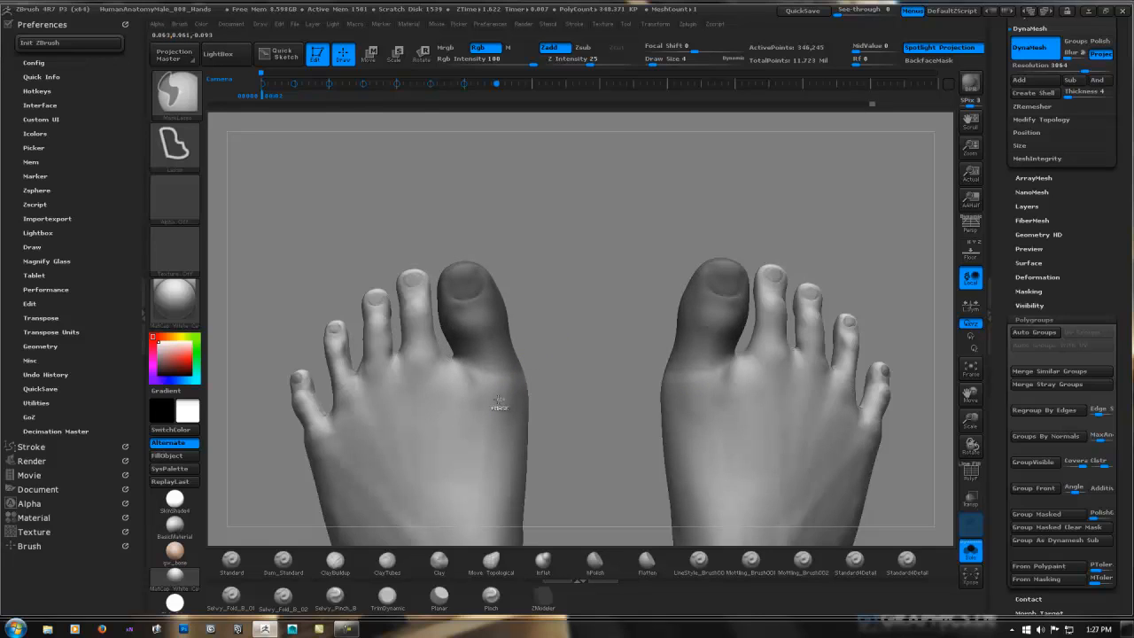
{"action": "left_click", "coordinate": [538, 340], "text": "ctrl"}
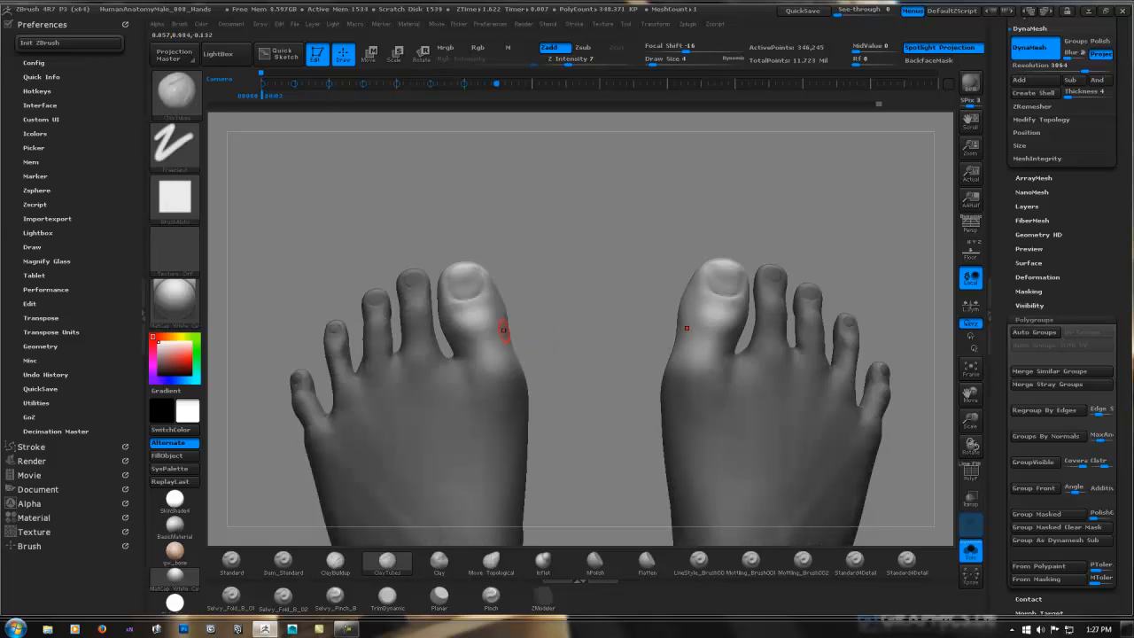
Lengthen the big toes and shift them slightly inward toward the other foot with Transpose Move, and clear the mask.
{"action": "key", "text": "w"}
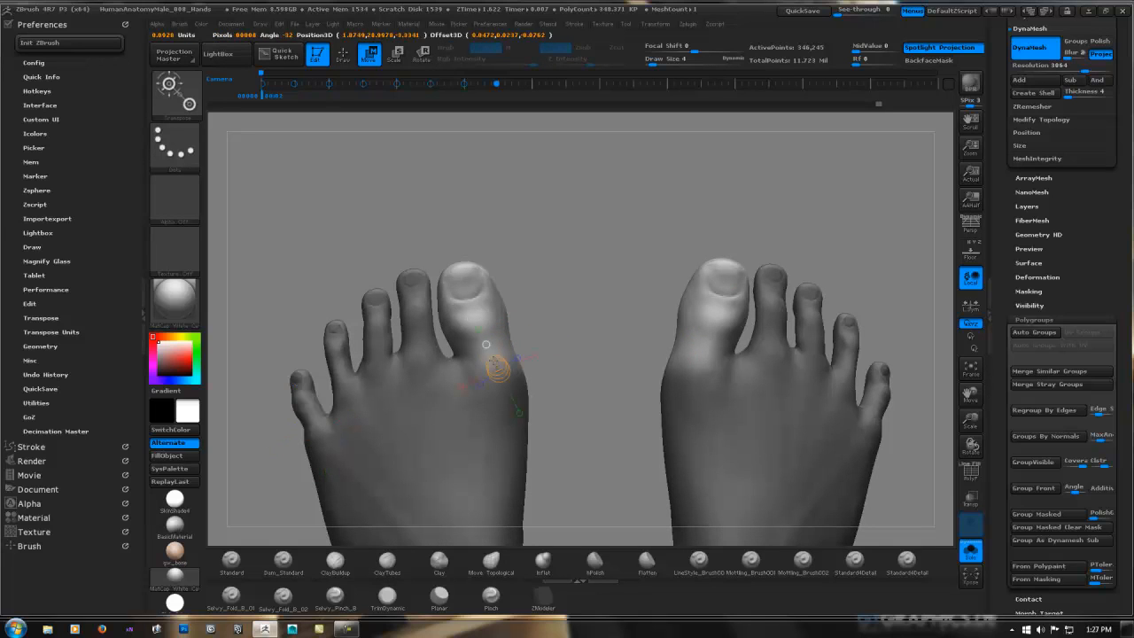
{"action": "left_click_drag", "start_coordinate": [498, 371], "coordinate": [466, 271]}
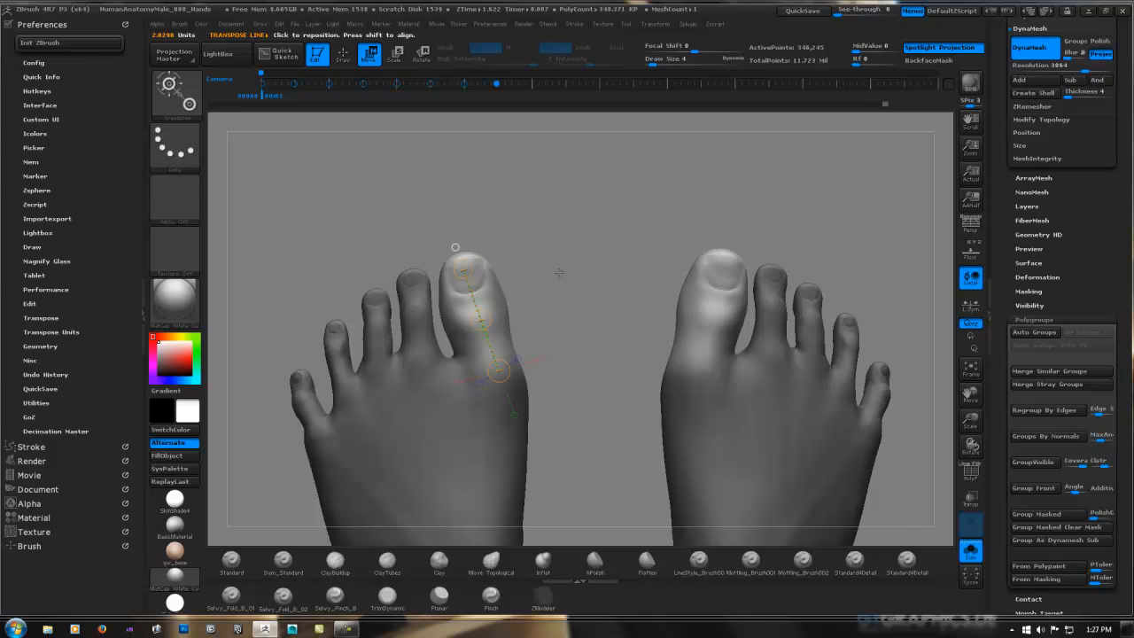
{"action": "left_click_drag", "start_coordinate": [558, 273], "coordinate": [564, 282]}
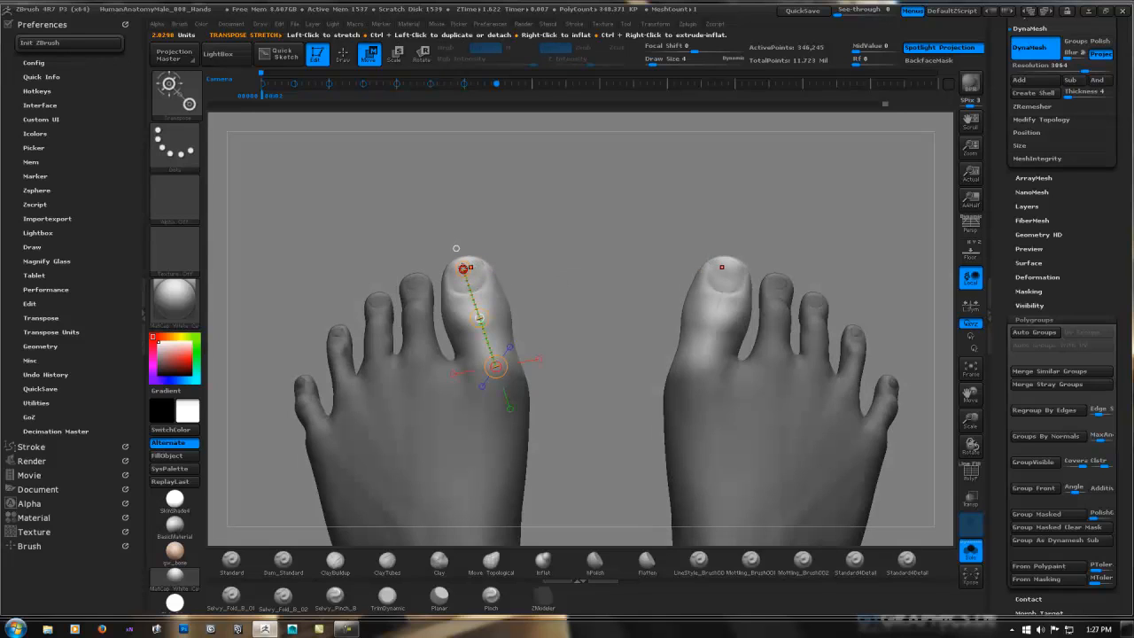
{"action": "left_click_drag", "start_coordinate": [464, 268], "coordinate": [478, 270]}
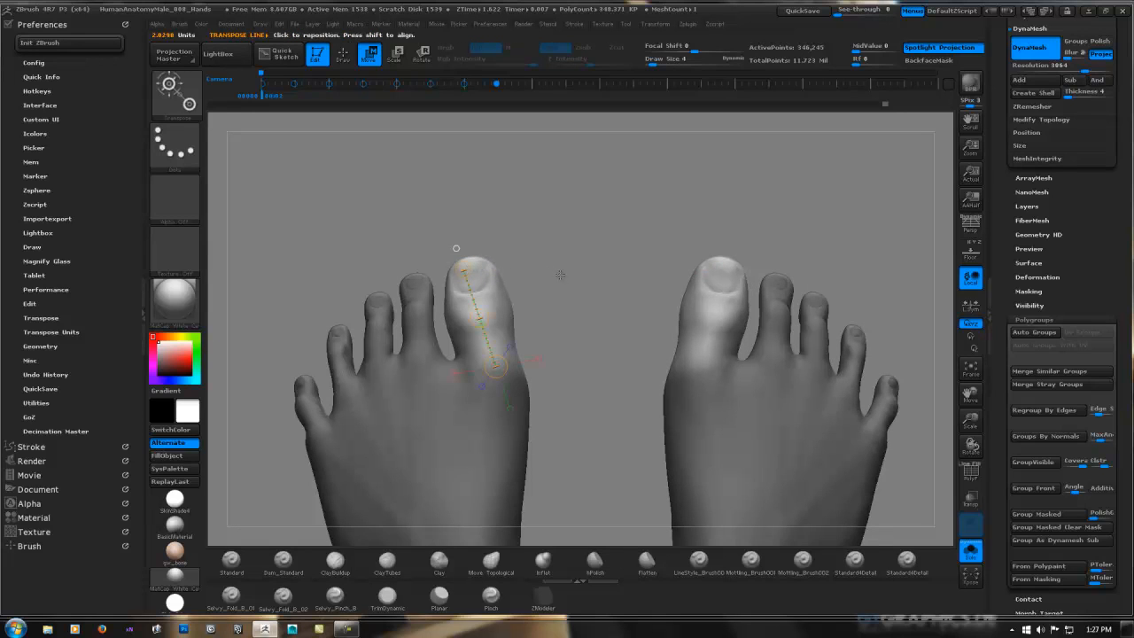
{"action": "key", "text": "ctrl"}
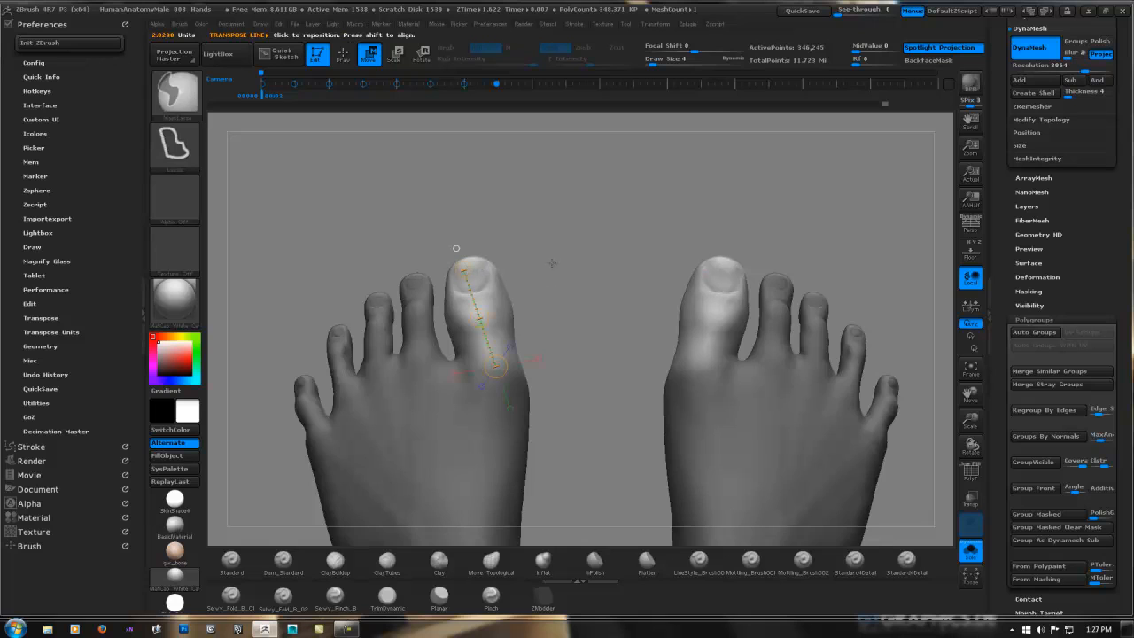
{"action": "left_click_drag", "start_coordinate": [551, 263], "coordinate": [675, 320]}
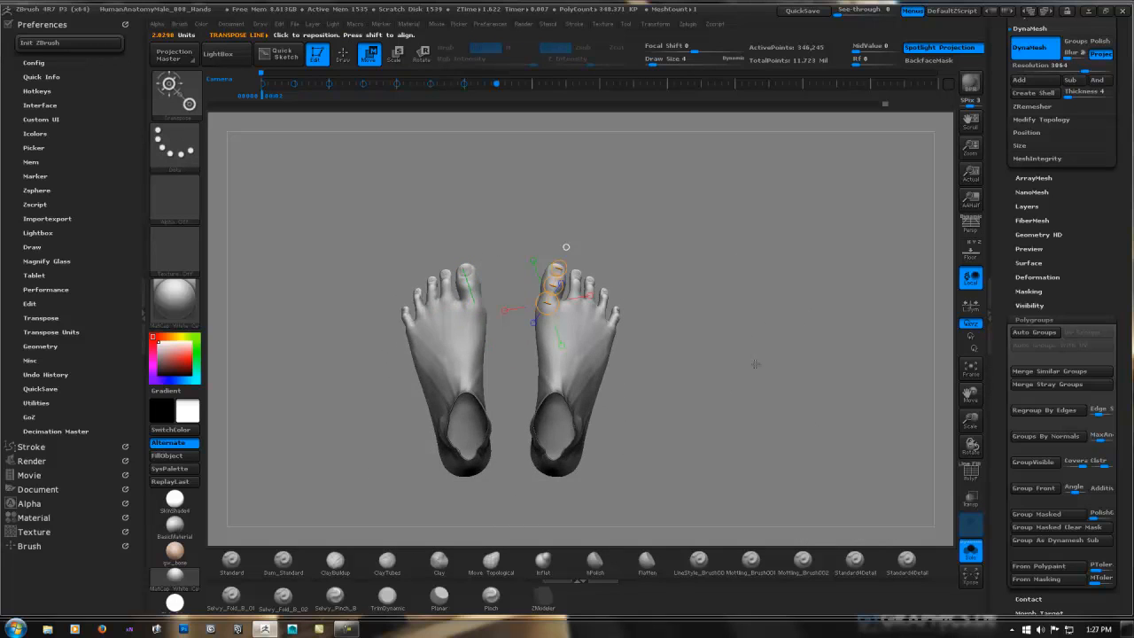
Examine the toes of one foot close up from the front.
{"action": "left_click_drag", "start_coordinate": [754, 364], "coordinate": [745, 298]}
{"action": "left_click_drag", "start_coordinate": [569, 368], "coordinate": [623, 350]}
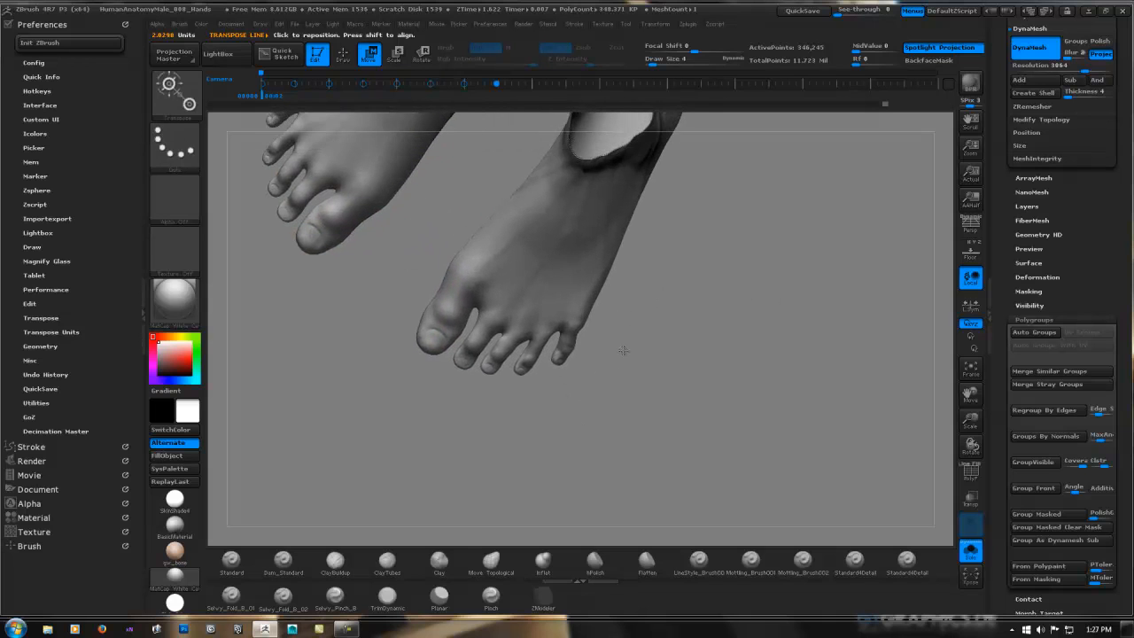
{"action": "right_click_drag", "start_coordinate": [635, 328], "coordinate": [723, 307], "text": "ctrl"}
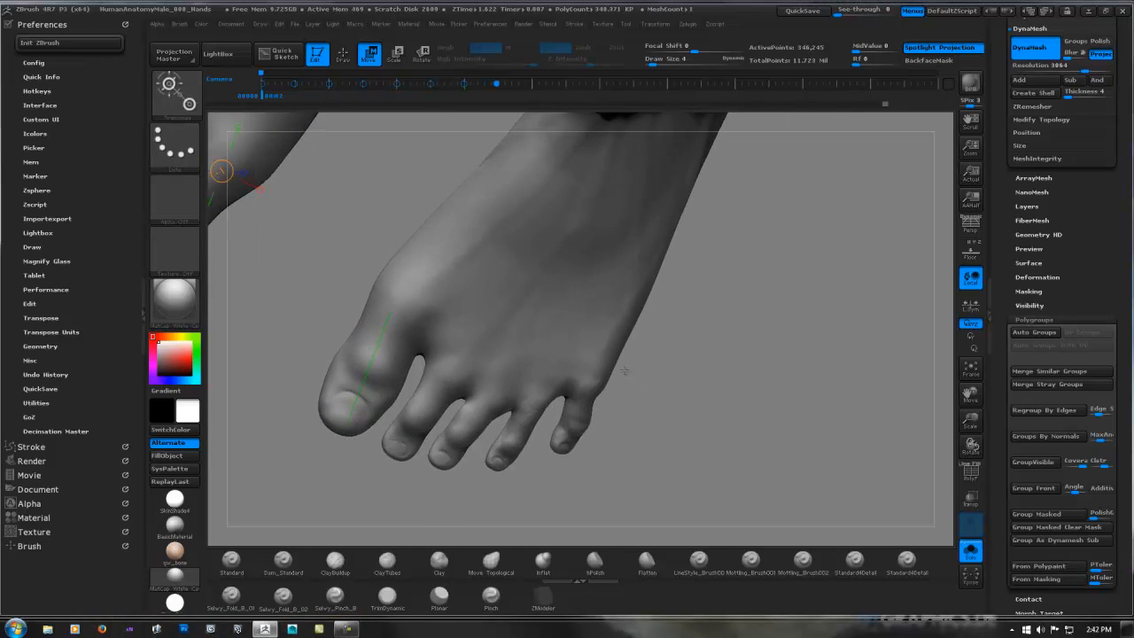
{"action": "mouse_move", "coordinate": [625, 371]}
{"action": "left_mouse_down"}
{"action": "mouse_move", "coordinate": [638, 330]}
{"action": "mouse_move", "coordinate": [686, 371]}
{"action": "mouse_move", "coordinate": [635, 380]}
{"action": "mouse_move", "coordinate": [642, 362]}
{"action": "left_mouse_up"}
{"action": "key", "text": "space"}
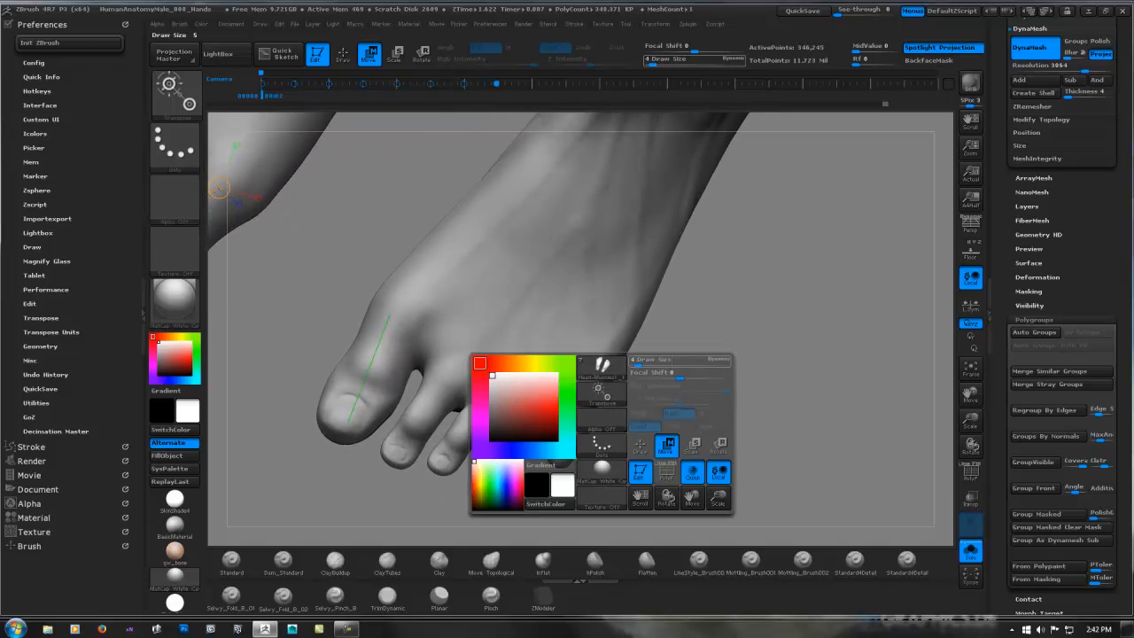
{"action": "key", "text": "ctrl+shift"}
{"action": "mouse_move", "coordinate": [732, 337]}
{"action": "left_mouse_down"}
{"action": "mouse_move", "coordinate": [620, 380]}
{"action": "mouse_move", "coordinate": [534, 321]}
{"action": "left_mouse_up"}
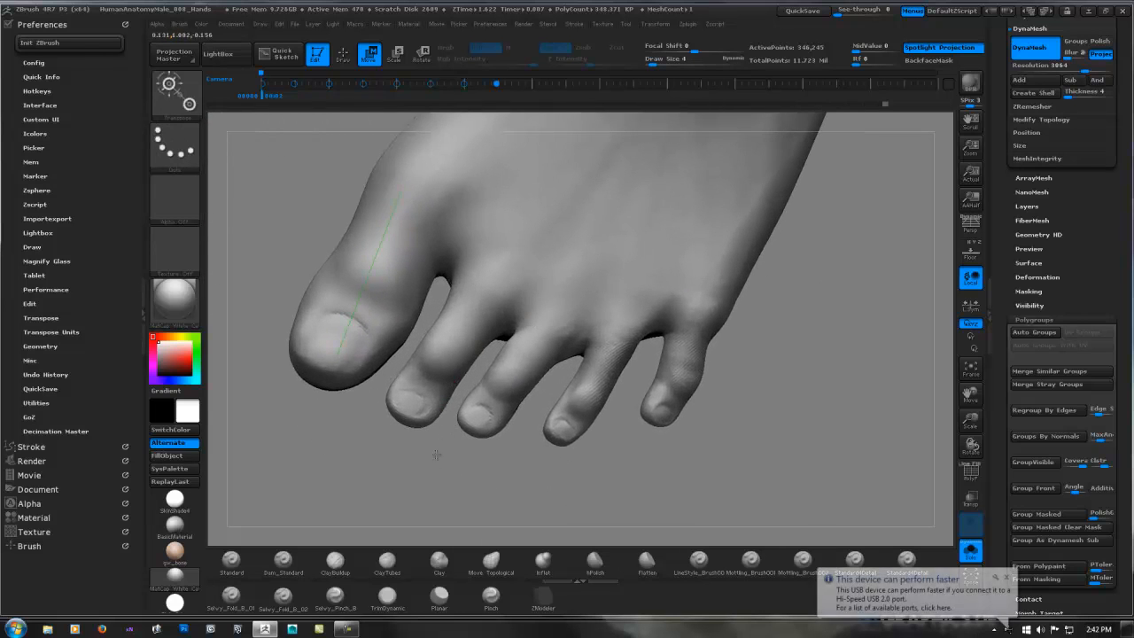
Return from Transpose to drawing with the ClayTubes brush and set its draw size to 5.
{"action": "key", "text": "space"}
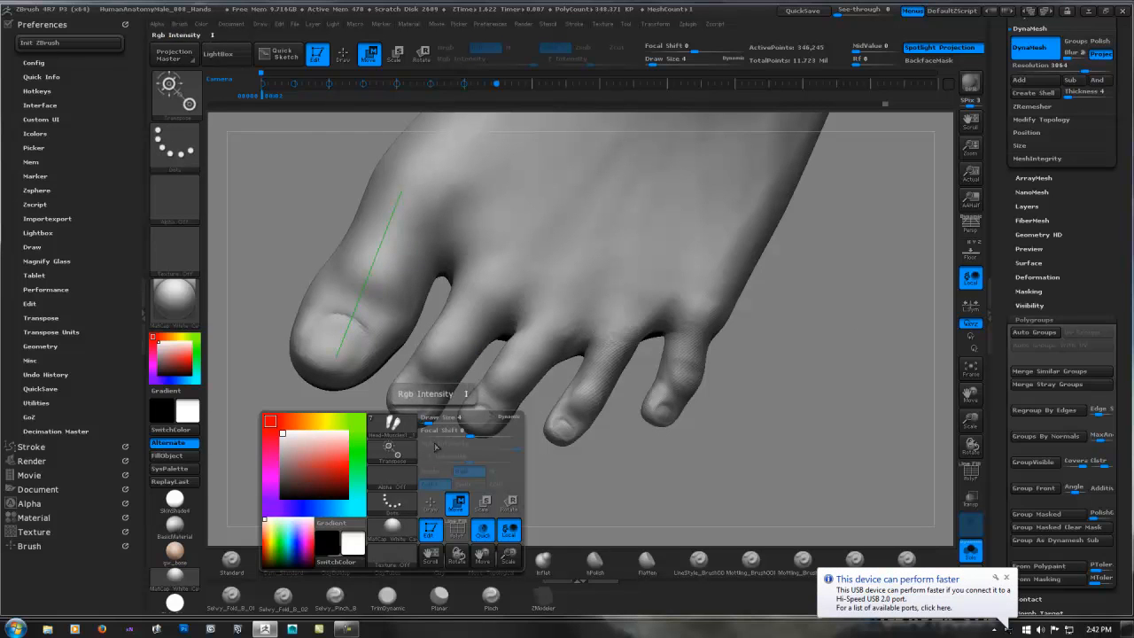
{"action": "left_click_drag", "start_coordinate": [424, 421], "coordinate": [441, 423]}
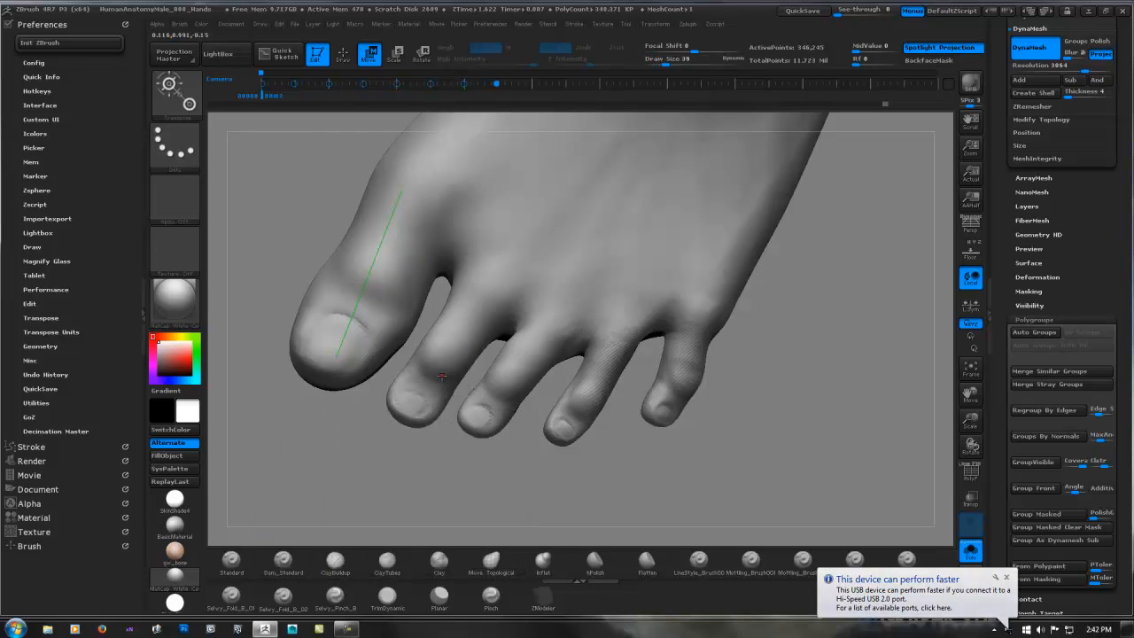
{"action": "mouse_move", "coordinate": [738, 356]}
{"action": "left_mouse_down"}
{"action": "mouse_move", "coordinate": [818, 346]}
{"action": "mouse_move", "coordinate": [528, 337]}
{"action": "left_mouse_up"}
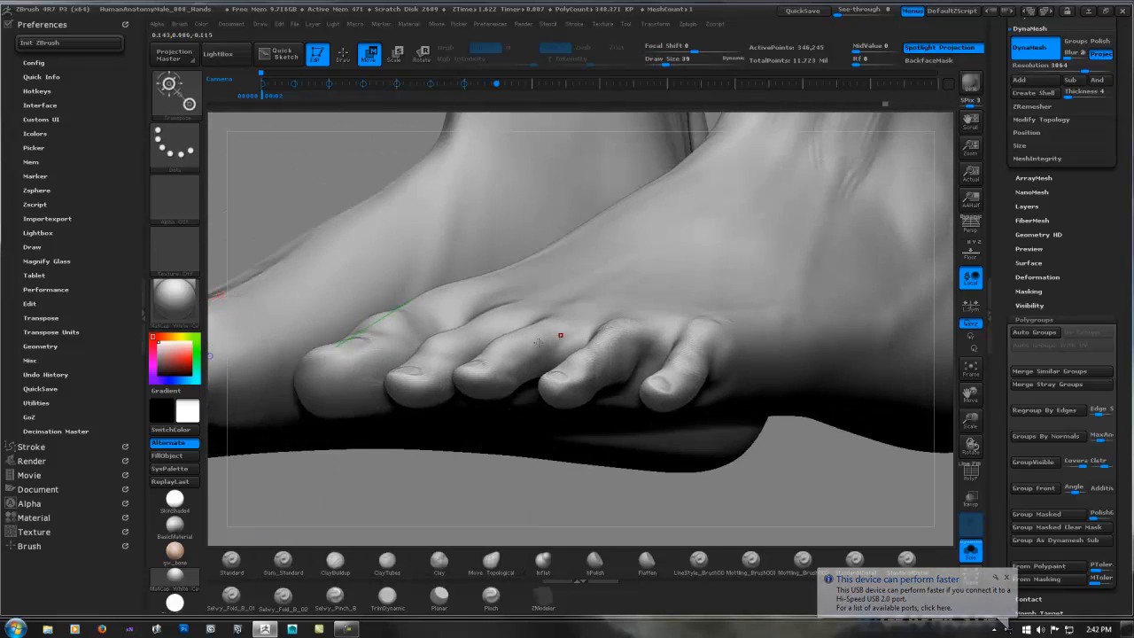
{"action": "key", "text": "q"}
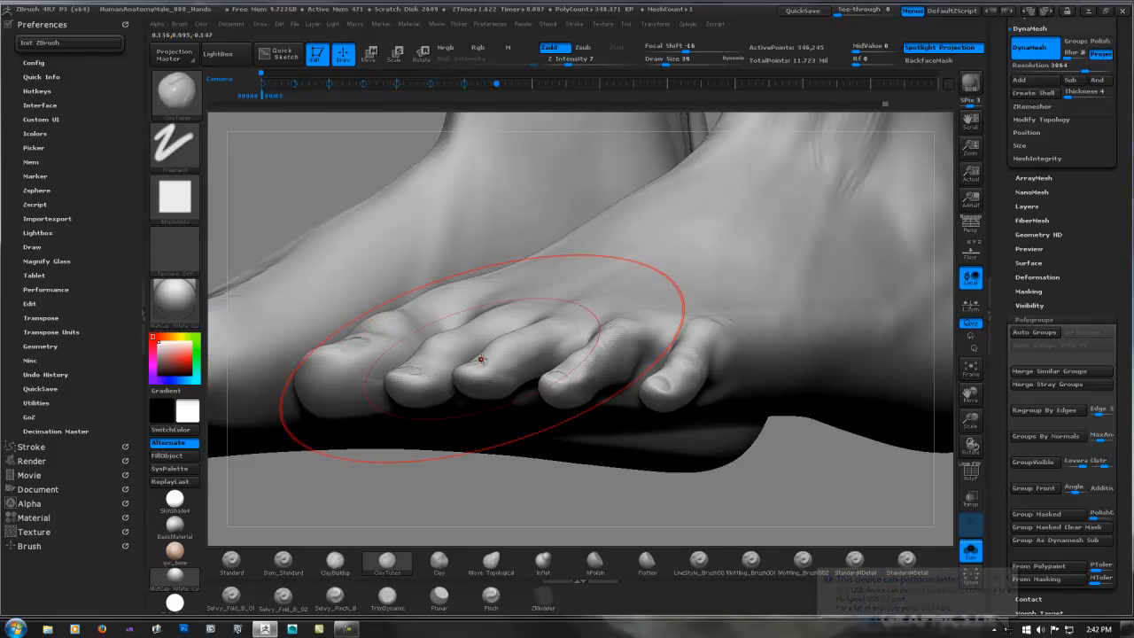
{"action": "key", "text": "space"}
{"action": "left_click_drag", "start_coordinate": [497, 353], "coordinate": [485, 352]}
Shape the top and inner side of the second toe with ClayTubes and smooth its surface.
{"action": "mouse_move", "coordinate": [486, 352]}
{"action": "right_mouse_down"}
{"action": "mouse_move", "coordinate": [602, 394]}
{"action": "mouse_move", "coordinate": [607, 443]}
{"action": "mouse_move", "coordinate": [532, 434]}
{"action": "mouse_move", "coordinate": [461, 392]}
{"action": "mouse_move", "coordinate": [448, 355]}
{"action": "right_mouse_up"}
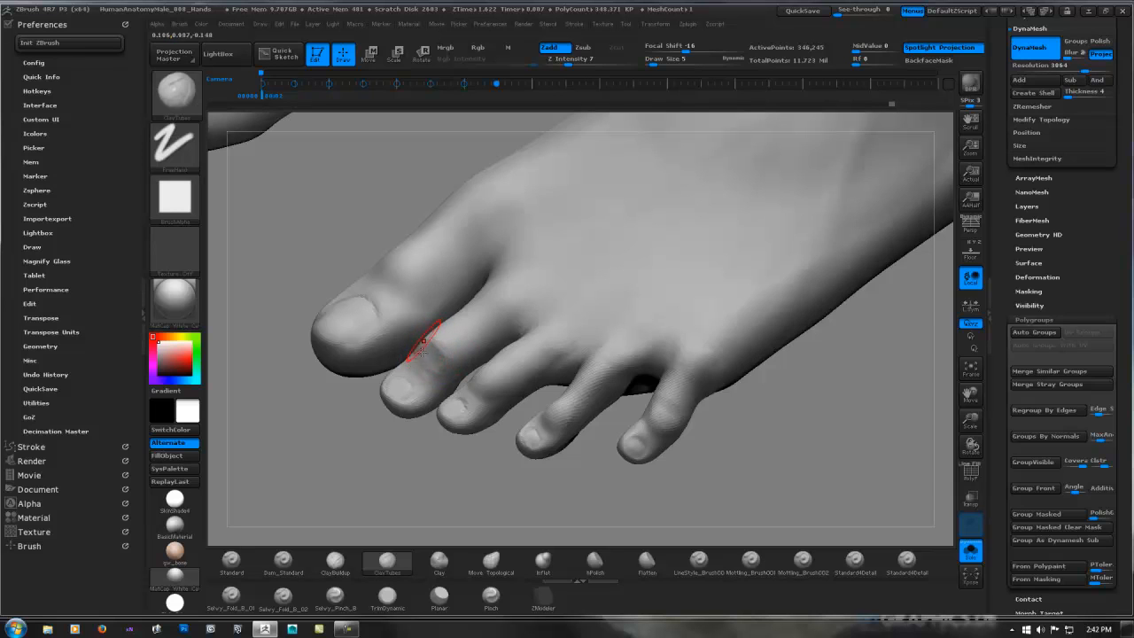
{"action": "right_click_drag", "start_coordinate": [441, 336], "coordinate": [398, 329]}
{"action": "key", "text": "shift"}
{"action": "left_click_drag", "start_coordinate": [440, 370], "coordinate": [419, 337], "text": "shift"}
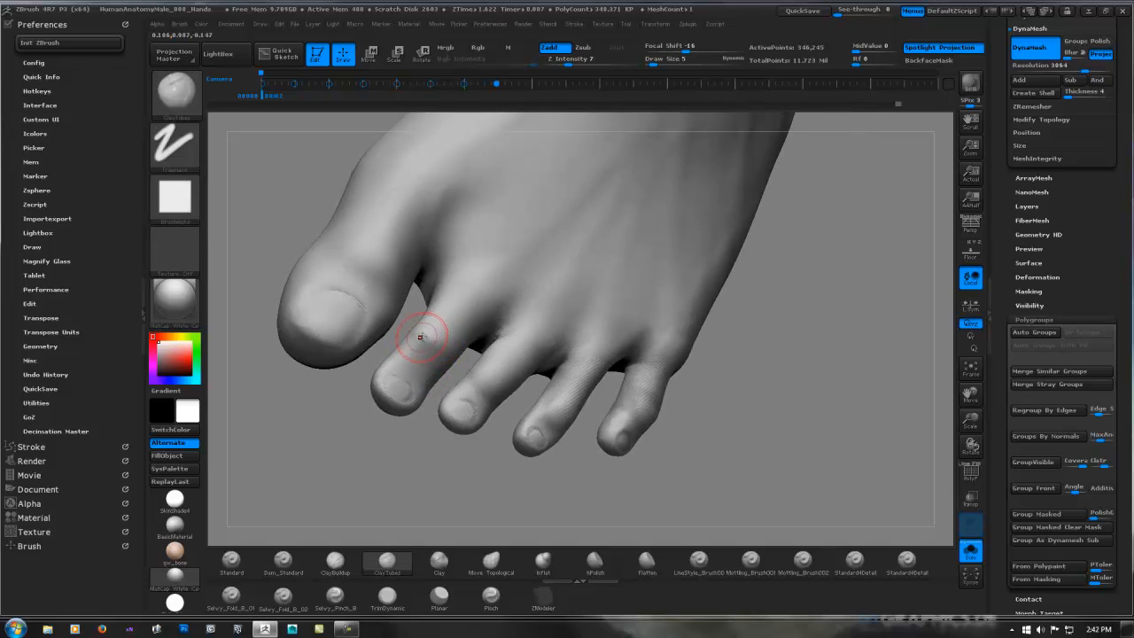
{"action": "key", "text": "shift"}
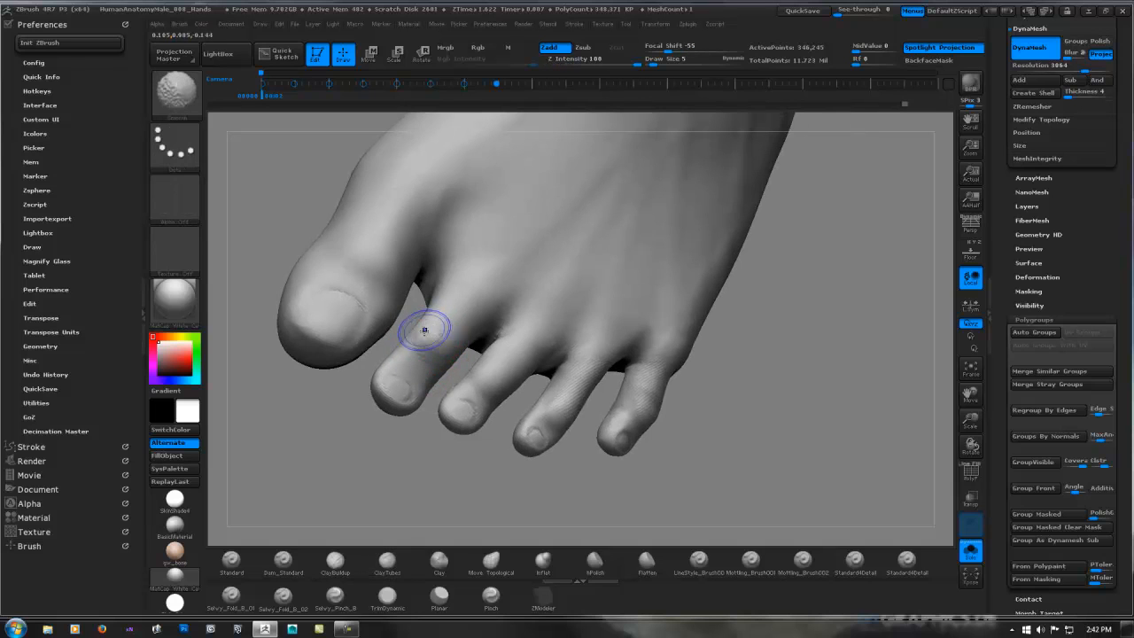
{"action": "mouse_move", "coordinate": [446, 338]}
{"action": "right_mouse_down"}
{"action": "mouse_move", "coordinate": [488, 296]}
{"action": "mouse_move", "coordinate": [464, 344]}
{"action": "right_mouse_up"}
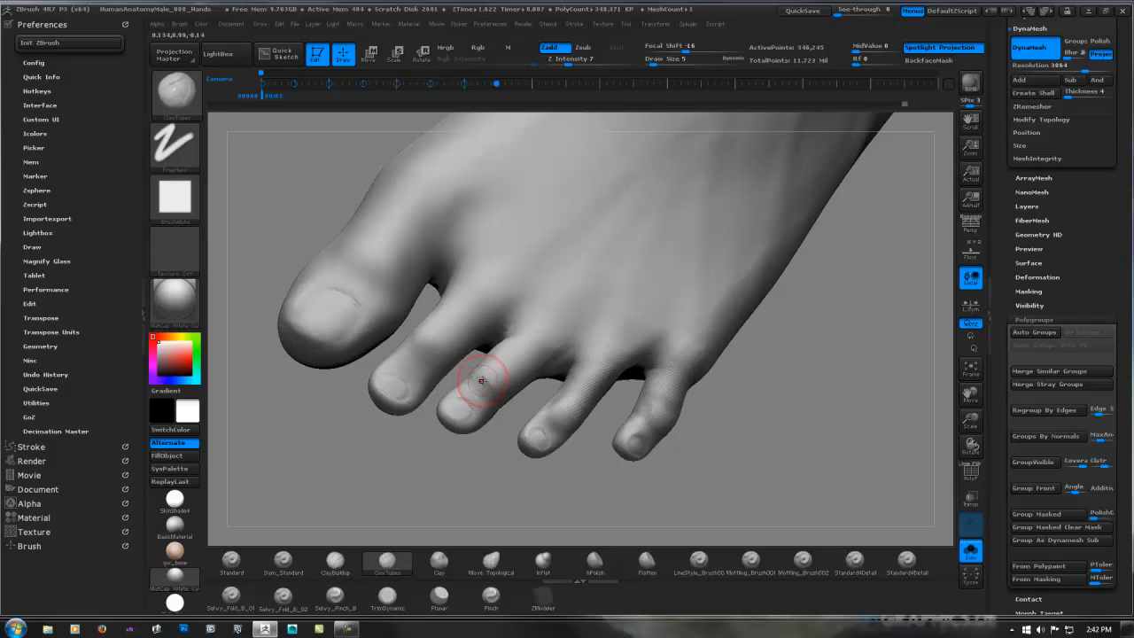
Refine the third toe's form behind its nail and smooth the strokes along its knuckle.
{"action": "key", "text": "shift"}
{"action": "key", "text": "shift"}
{"action": "mouse_move", "coordinate": [518, 356]}
{"action": "right_mouse_down"}
{"action": "mouse_move", "coordinate": [443, 352]}
{"action": "mouse_move", "coordinate": [496, 347]}
{"action": "mouse_move", "coordinate": [571, 383]}
{"action": "mouse_move", "coordinate": [484, 375]}
{"action": "right_mouse_up"}
{"action": "left_click_drag", "start_coordinate": [483, 376], "coordinate": [496, 379], "text": "shift"}
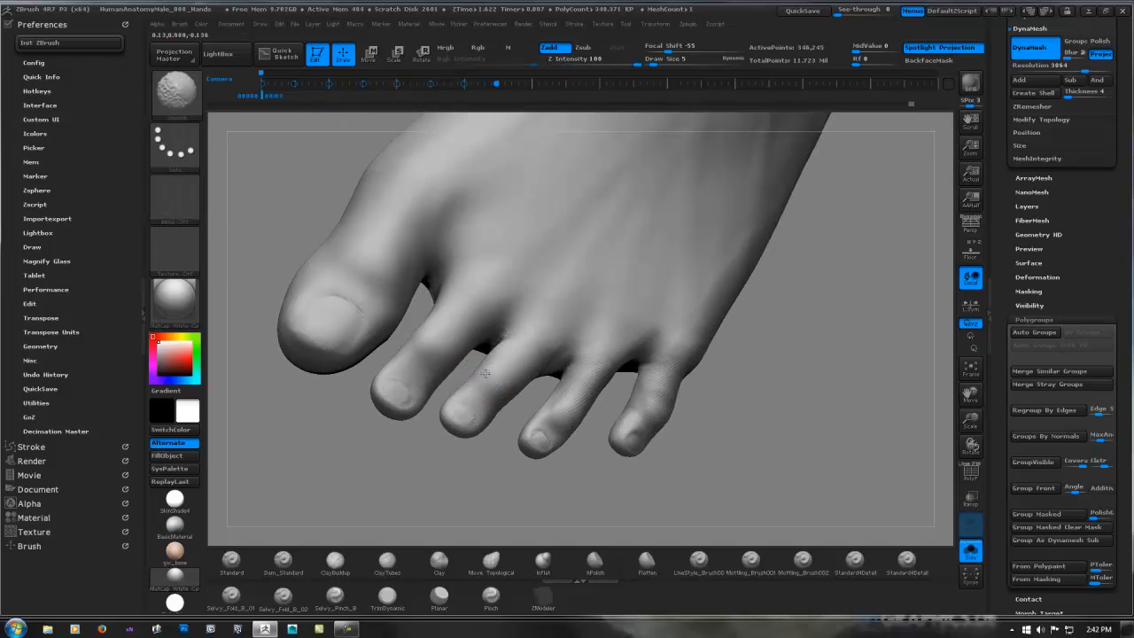
{"action": "mouse_move", "coordinate": [487, 379]}
{"action": "right_mouse_down"}
{"action": "mouse_move", "coordinate": [464, 377]}
{"action": "mouse_move", "coordinate": [488, 380]}
{"action": "right_mouse_up"}
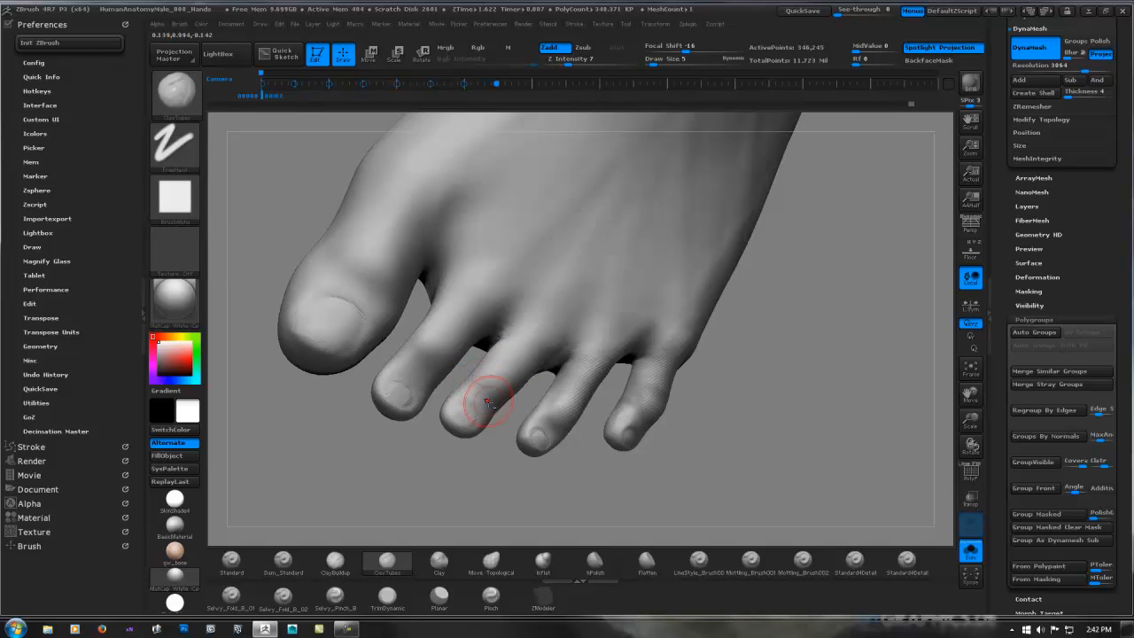
{"action": "left_click_drag", "start_coordinate": [496, 390], "coordinate": [485, 373], "text": "shift"}
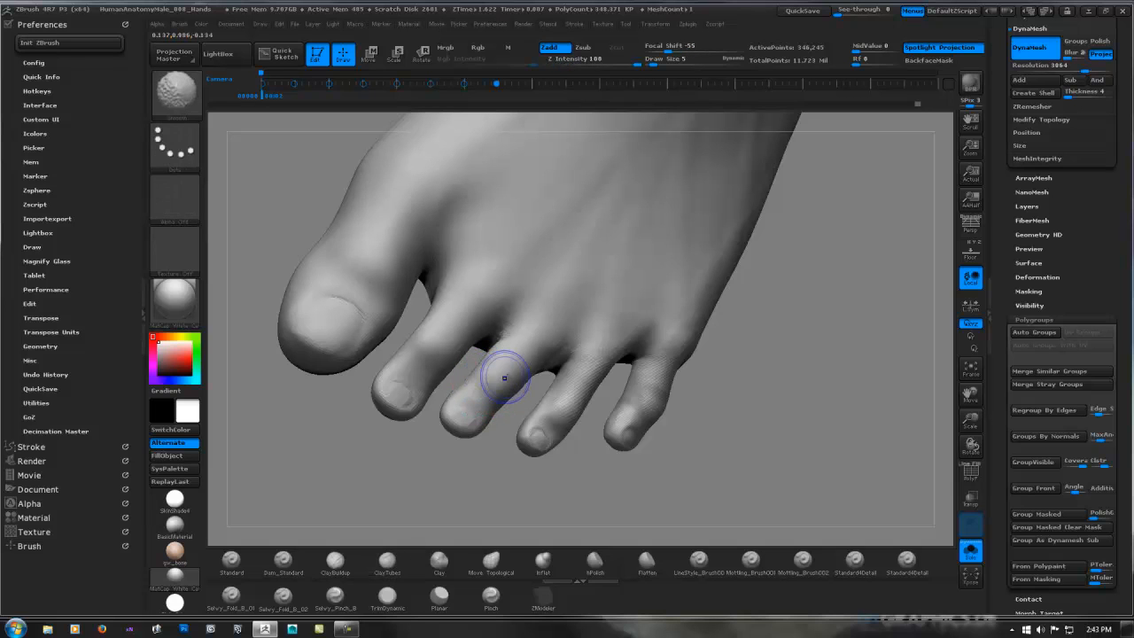
{"action": "mouse_move", "coordinate": [498, 420]}
{"action": "right_mouse_down"}
{"action": "mouse_move", "coordinate": [524, 415]}
{"action": "mouse_move", "coordinate": [519, 443]}
{"action": "right_mouse_up"}
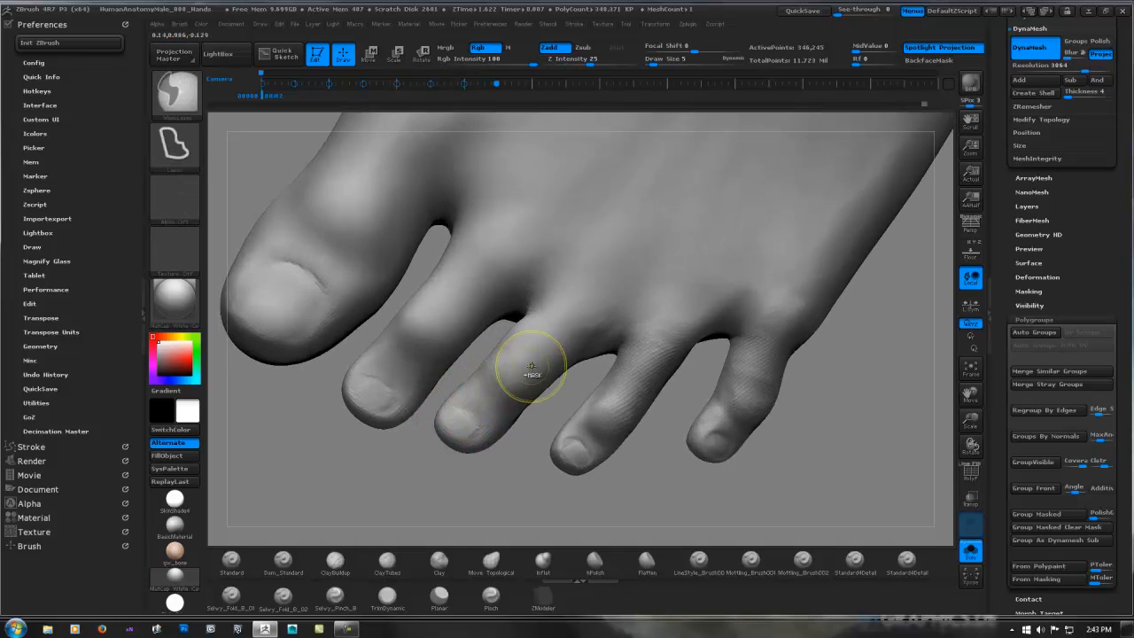
Reduce the draw size to 2 and mask the nail end of the fourth toe, blurring the mask edge.
{"action": "mouse_move", "coordinate": [532, 369]}
{"action": "right_mouse_down", "text": "ctrl"}
{"action": "mouse_move", "coordinate": [514, 324]}
{"action": "mouse_move", "coordinate": [473, 339]}
{"action": "mouse_move", "coordinate": [487, 310]}
{"action": "mouse_move", "coordinate": [561, 357]}
{"action": "mouse_move", "coordinate": [539, 324]}
{"action": "mouse_move", "coordinate": [526, 346]}
{"action": "right_mouse_up", "text": "ctrl"}
{"action": "key", "text": "space"}
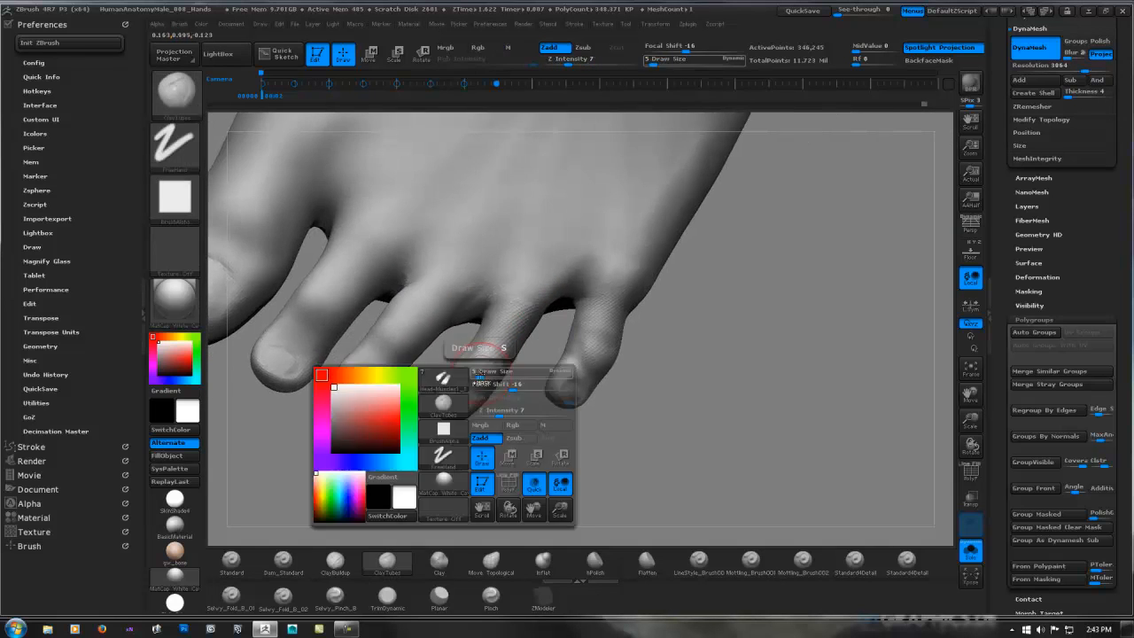
{"action": "mouse_move", "coordinate": [420, 404]}
{"action": "left_mouse_down", "text": "ctrl"}
{"action": "mouse_move", "coordinate": [419, 439]}
{"action": "mouse_move", "coordinate": [471, 394]}
{"action": "left_mouse_up", "text": "ctrl"}
{"action": "left_click", "coordinate": [454, 396], "text": "ctrl"}
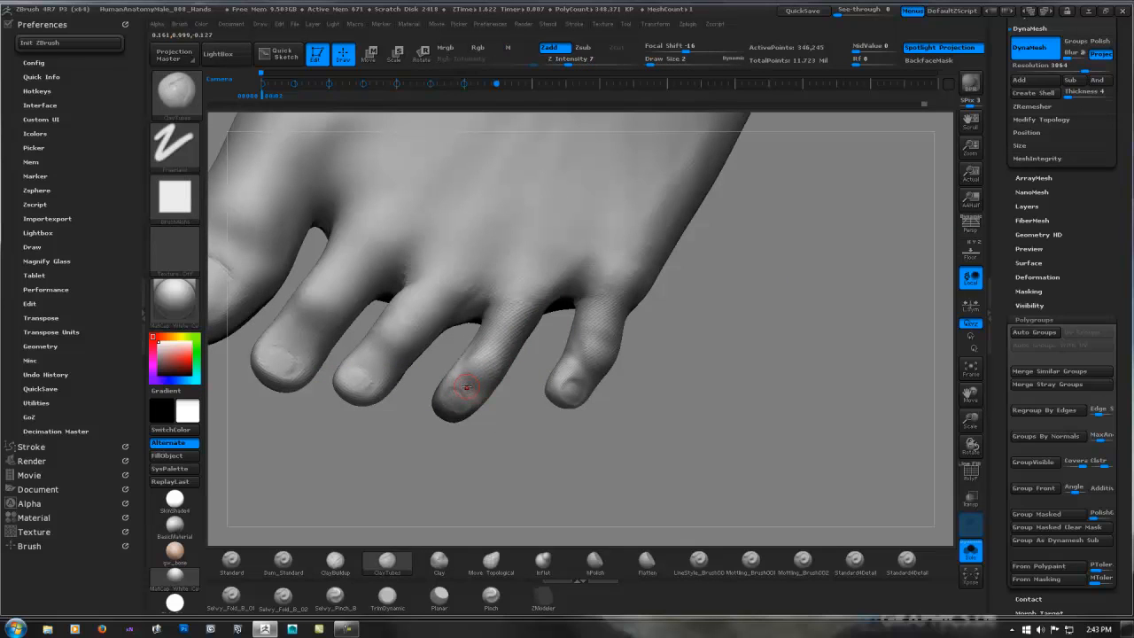
Set the draw size to 3, then sculpt and smooth the fourth toe just behind its nail.
{"action": "key", "text": "space"}
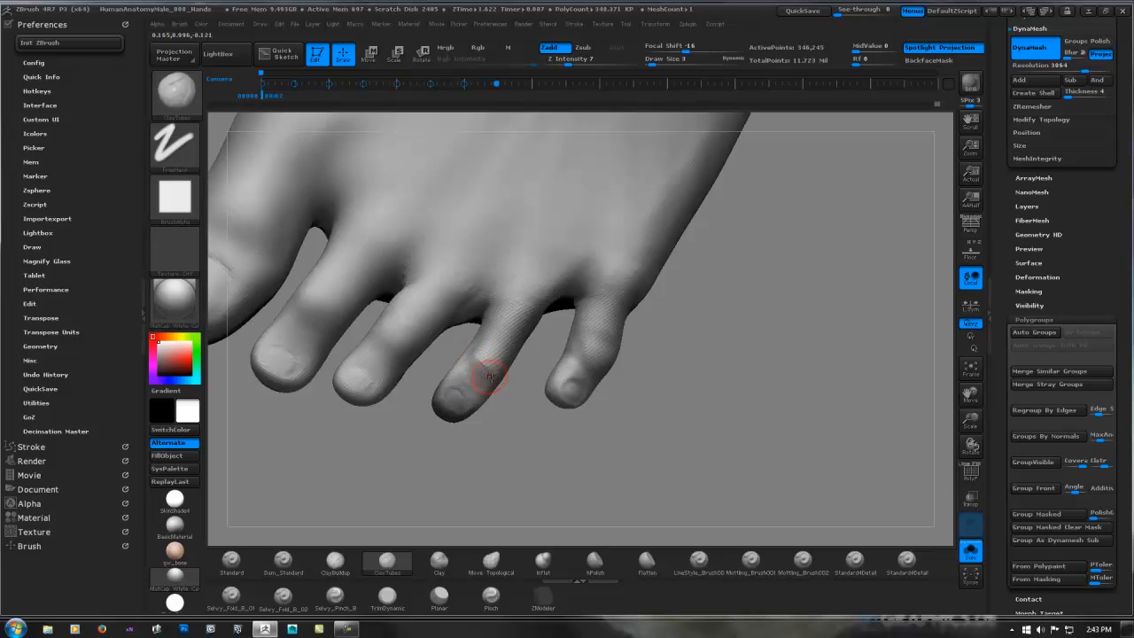
{"action": "left_click_drag", "start_coordinate": [480, 364], "coordinate": [494, 366], "text": "shift"}
{"action": "mouse_move", "coordinate": [502, 368]}
{"action": "right_mouse_down"}
{"action": "mouse_move", "coordinate": [473, 324]}
{"action": "mouse_move", "coordinate": [481, 368]}
{"action": "right_mouse_up"}
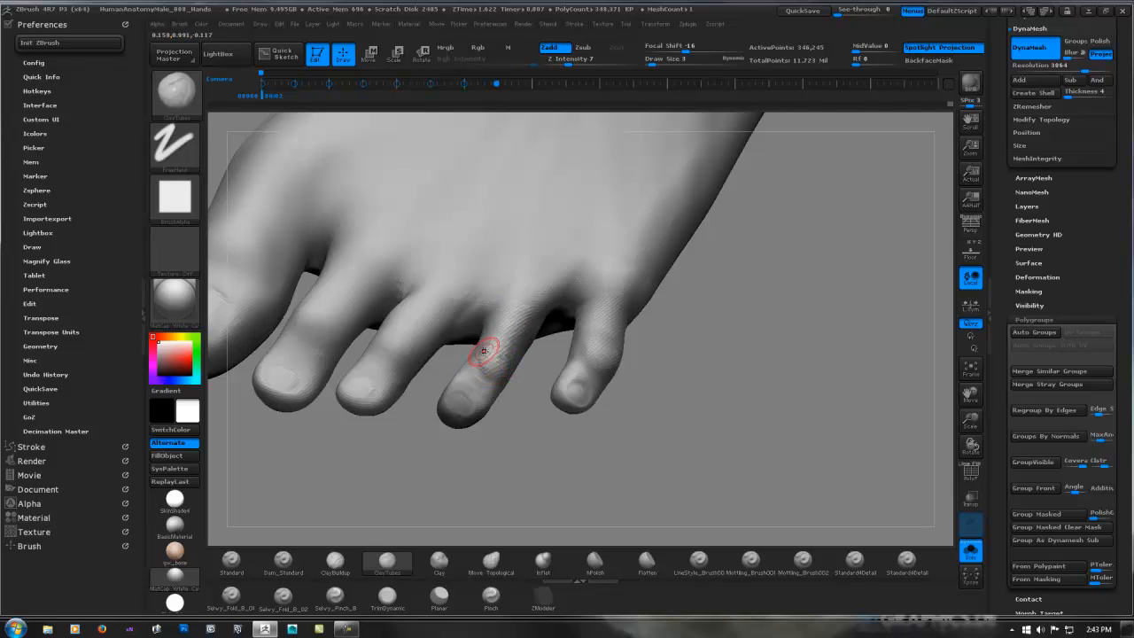
{"action": "left_click_drag", "start_coordinate": [487, 350], "coordinate": [485, 350], "text": "shift"}
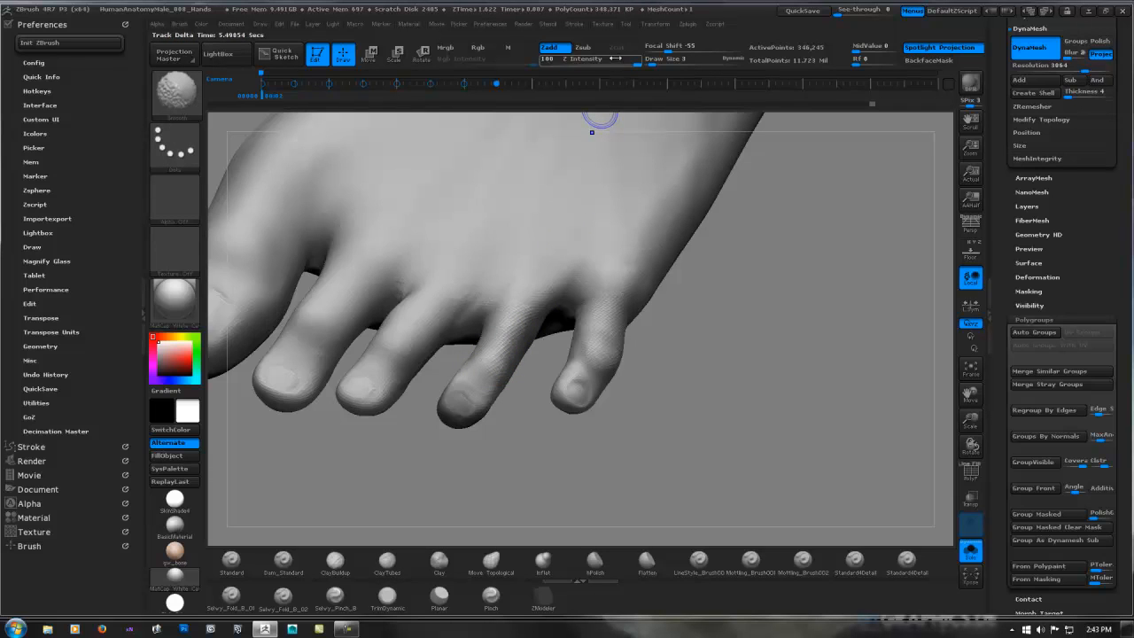
Set the Smooth brush's Z Intensity to 19, then refine and smooth the fourth toe's knuckle and shaft with ClayTubes.
{"action": "left_click_drag", "start_coordinate": [595, 58], "coordinate": [584, 59]}
{"action": "mouse_move", "coordinate": [527, 291]}
{"action": "right_mouse_down"}
{"action": "mouse_move", "coordinate": [496, 310]}
{"action": "mouse_move", "coordinate": [487, 332]}
{"action": "mouse_move", "coordinate": [500, 363]}
{"action": "mouse_move", "coordinate": [487, 369]}
{"action": "right_mouse_up"}
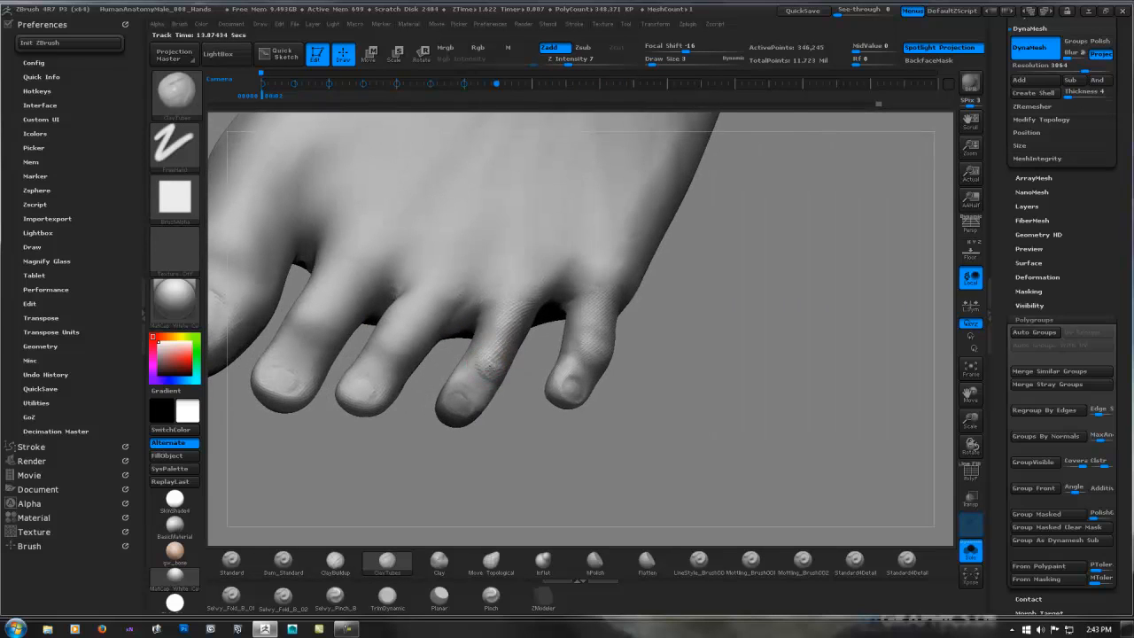
{"action": "key", "text": "shift"}
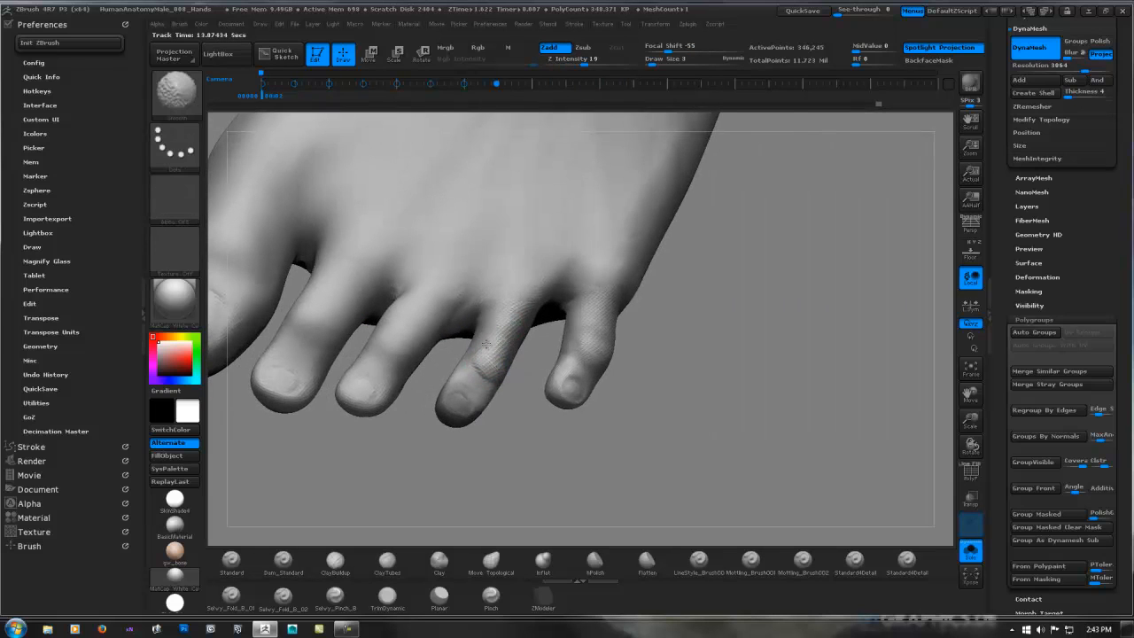
{"action": "key", "text": "shift"}
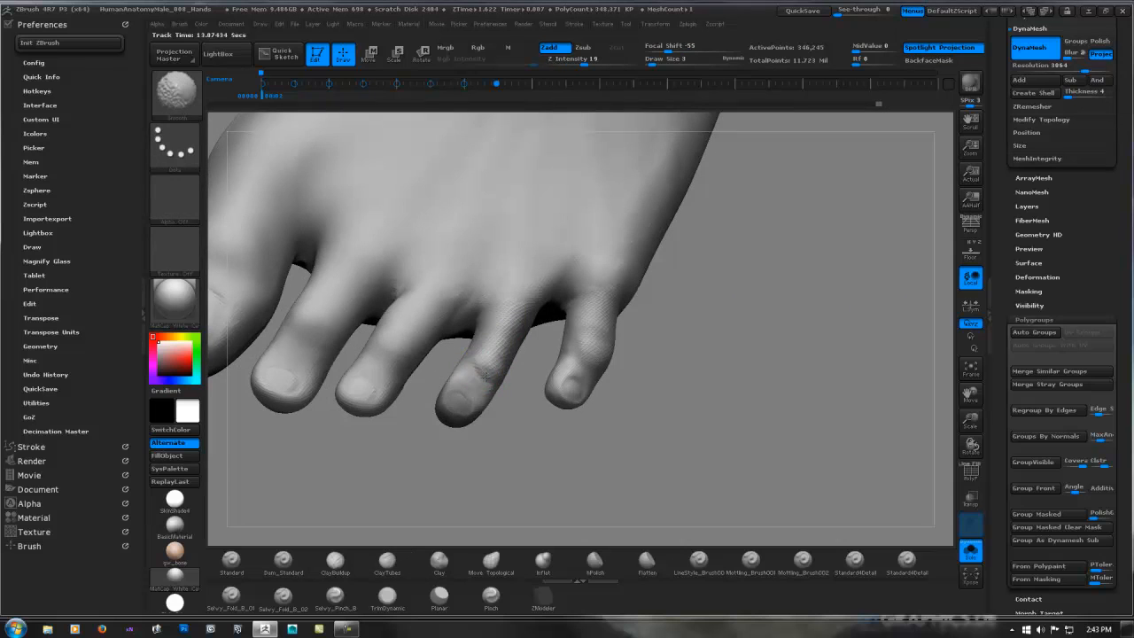
{"action": "mouse_move", "coordinate": [472, 367]}
{"action": "right_mouse_down"}
{"action": "mouse_move", "coordinate": [451, 316]}
{"action": "mouse_move", "coordinate": [461, 271]}
{"action": "mouse_move", "coordinate": [493, 319]}
{"action": "right_mouse_up"}
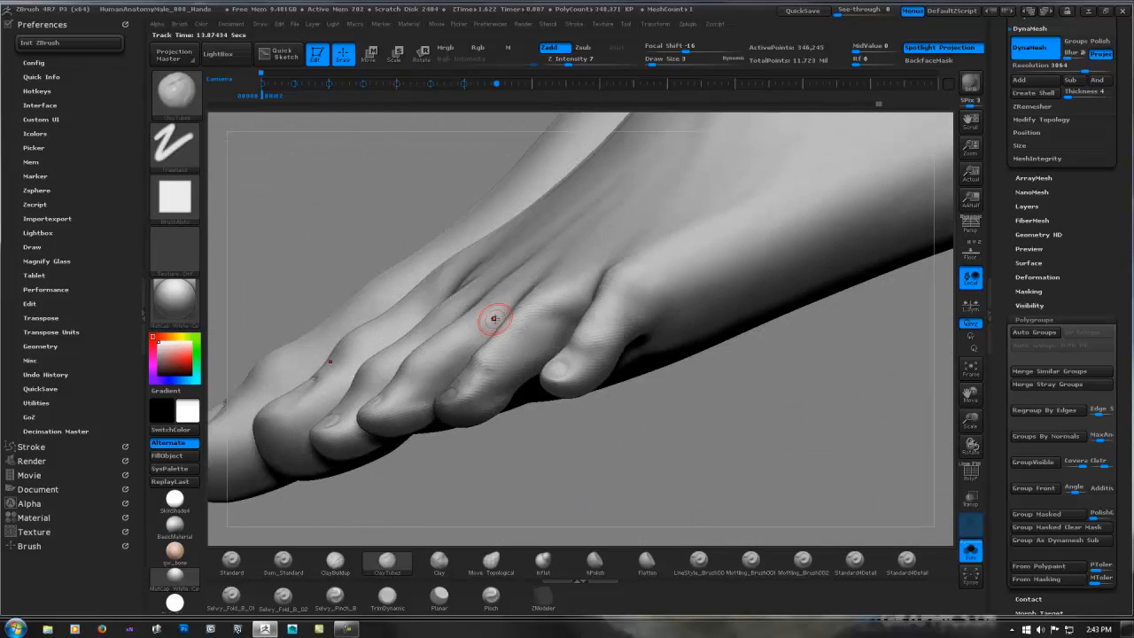
{"action": "key", "text": "shift"}
{"action": "right_click_drag", "start_coordinate": [488, 370], "coordinate": [505, 355]}
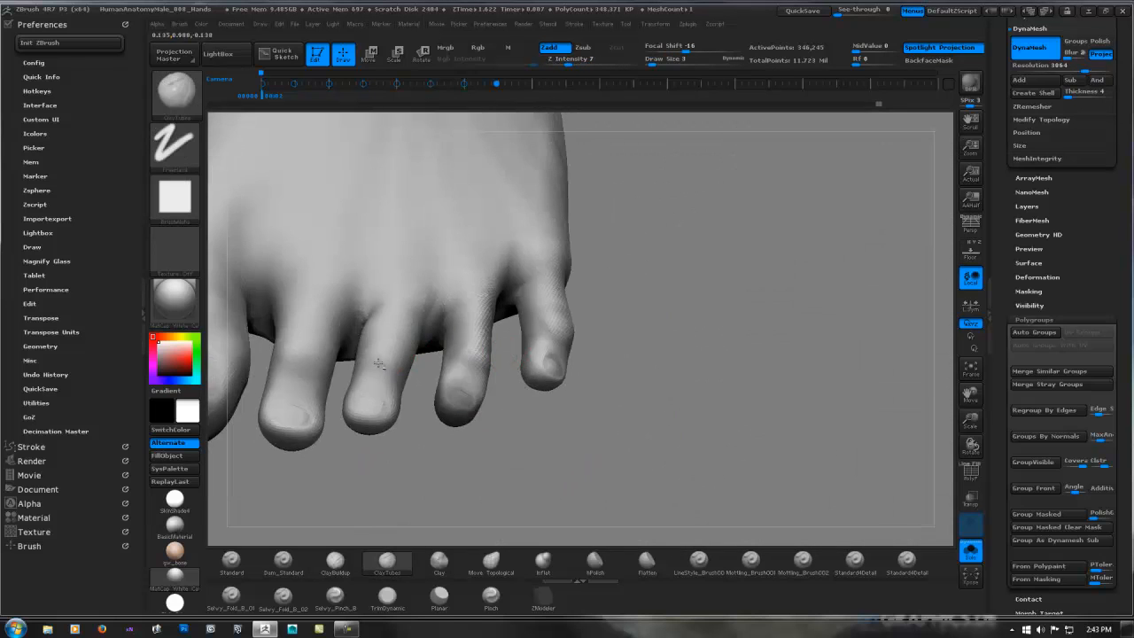
Build up the top of the third toe between its knuckle and base with ClayTubes and smooth the strokes.
{"action": "right_click_drag", "start_coordinate": [380, 365], "coordinate": [379, 353]}
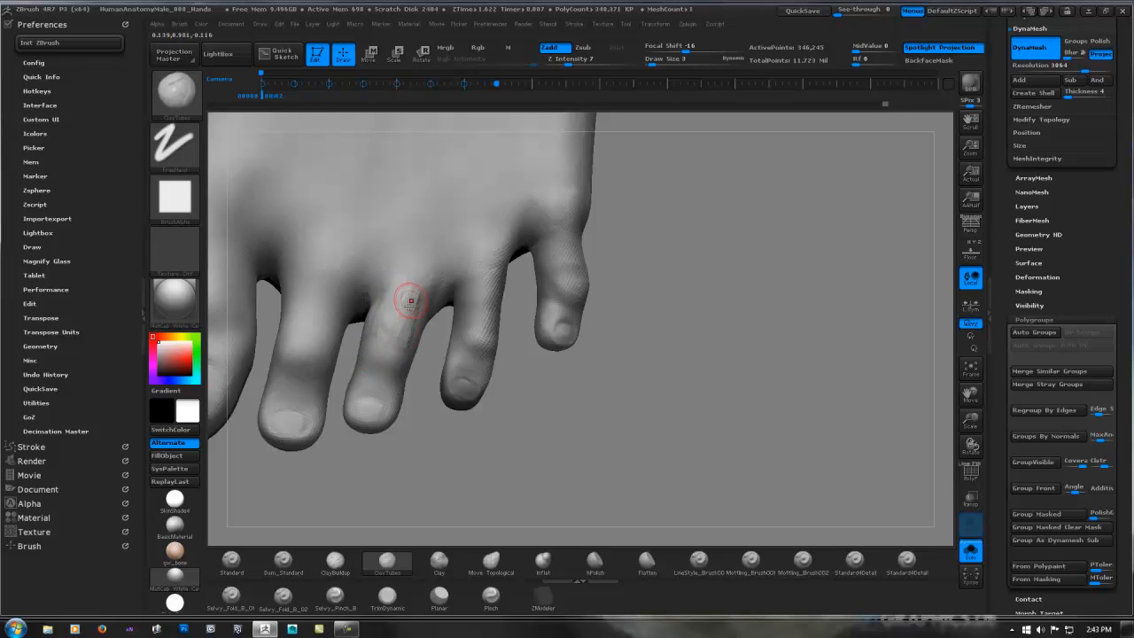
{"action": "mouse_move", "coordinate": [411, 301]}
{"action": "right_mouse_down"}
{"action": "mouse_move", "coordinate": [326, 312]}
{"action": "mouse_move", "coordinate": [416, 320]}
{"action": "right_mouse_up"}
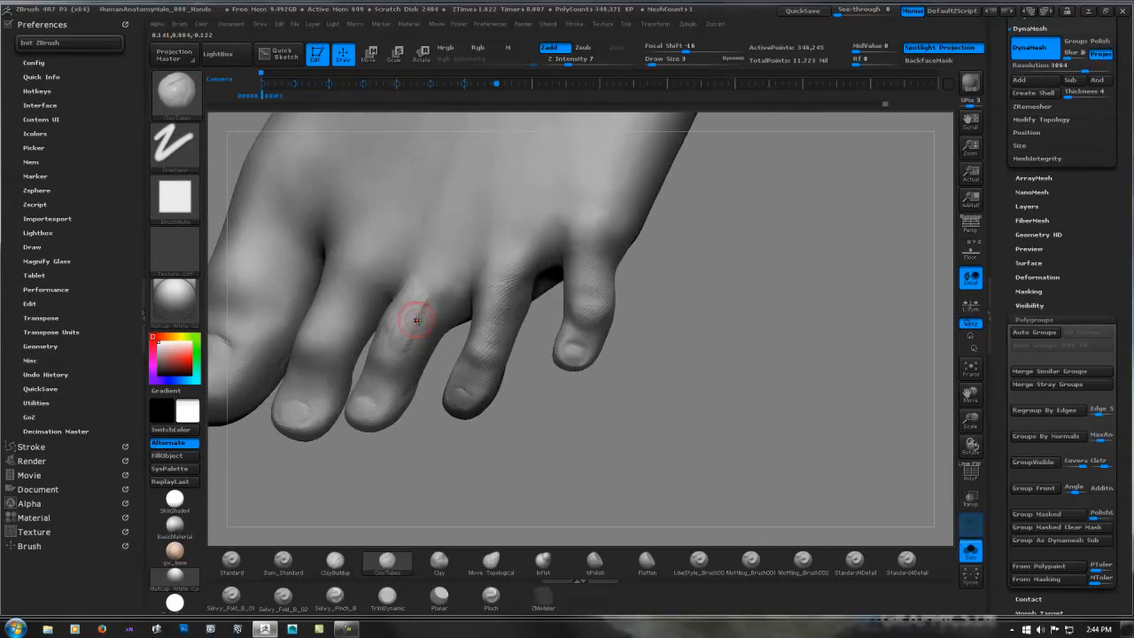
{"action": "key", "text": "shift"}
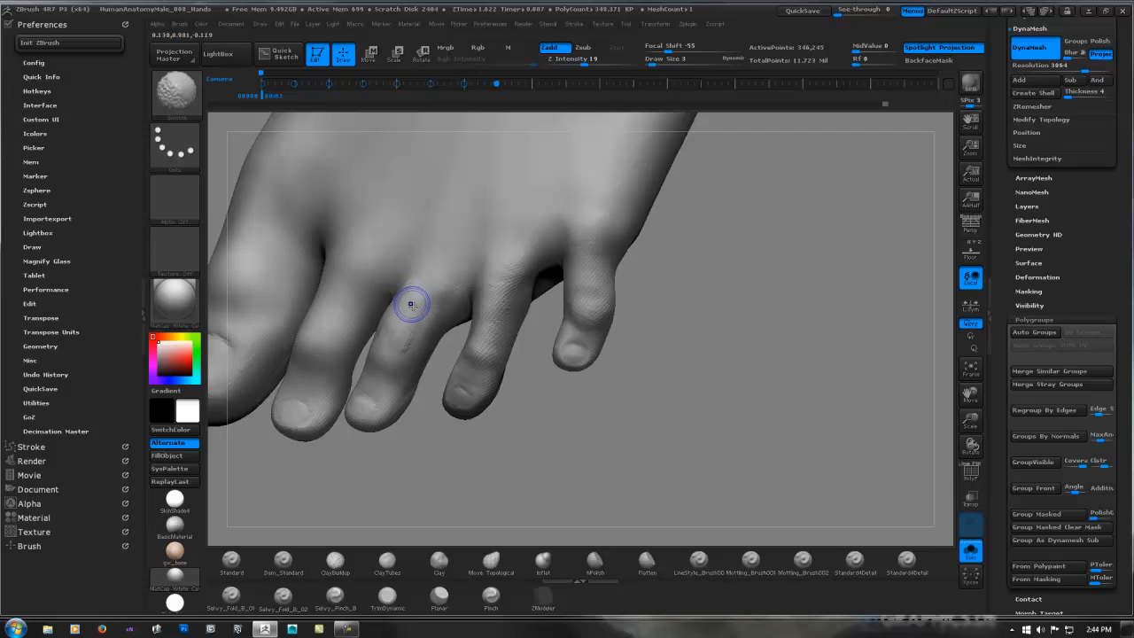
{"action": "mouse_move", "coordinate": [416, 284]}
{"action": "right_mouse_down"}
{"action": "mouse_move", "coordinate": [472, 275]}
{"action": "mouse_move", "coordinate": [482, 350]}
{"action": "right_mouse_up"}
{"action": "right_click", "coordinate": [451, 417], "text": "shift"}
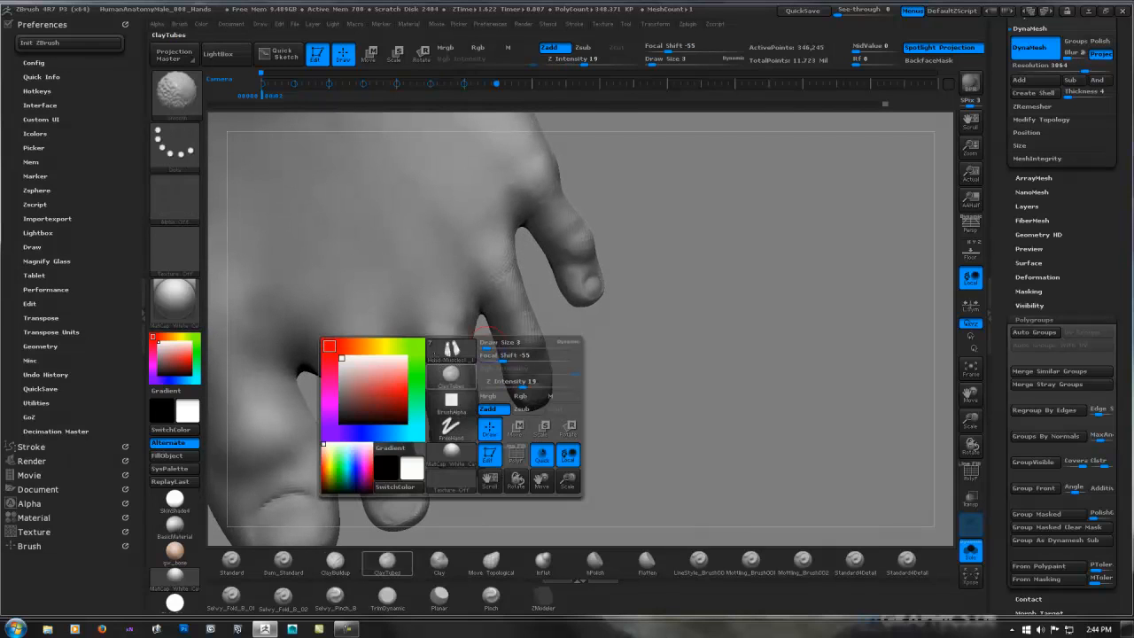
{"action": "left_click_drag", "start_coordinate": [435, 365], "coordinate": [439, 377], "text": "shift"}
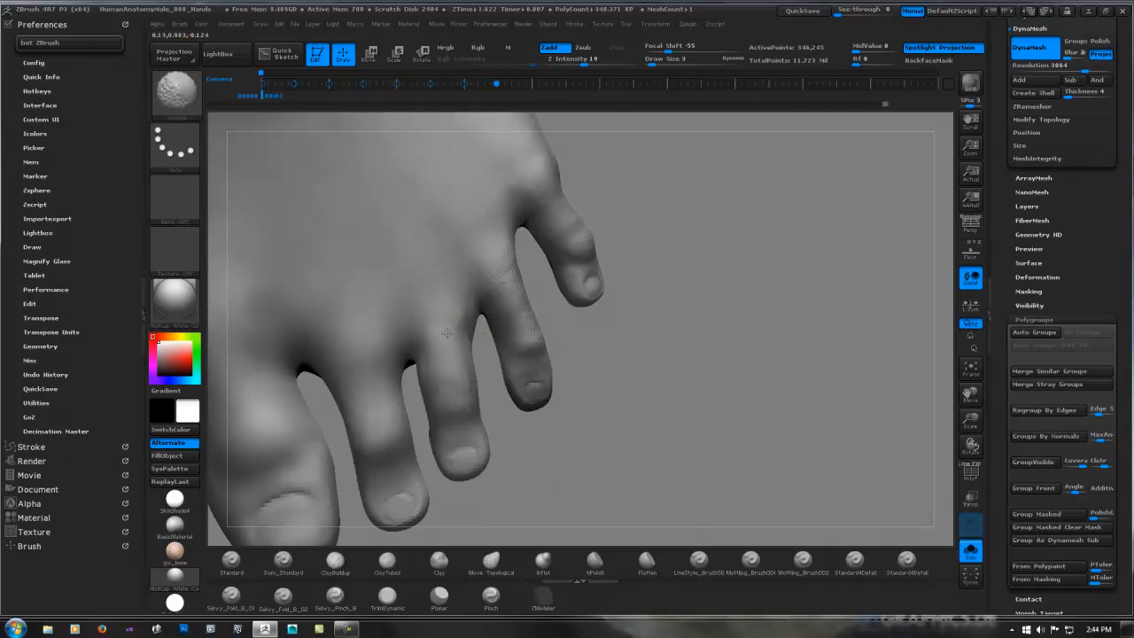
Sculpt and smooth the outer sides and knuckles of the third and second toes.
{"action": "mouse_move", "coordinate": [407, 370]}
{"action": "right_mouse_down"}
{"action": "mouse_move", "coordinate": [456, 341]}
{"action": "mouse_move", "coordinate": [502, 264]}
{"action": "mouse_move", "coordinate": [552, 298]}
{"action": "mouse_move", "coordinate": [526, 359]}
{"action": "right_mouse_up"}
{"action": "key", "text": "shift"}
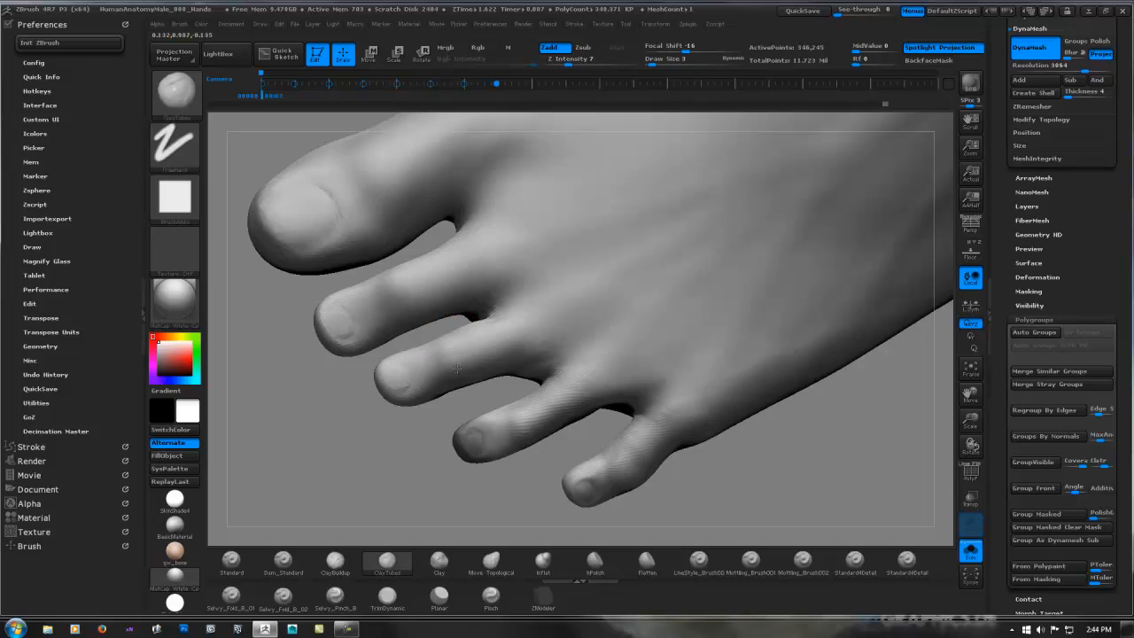
{"action": "key", "text": "shift"}
{"action": "key", "text": "shift"}
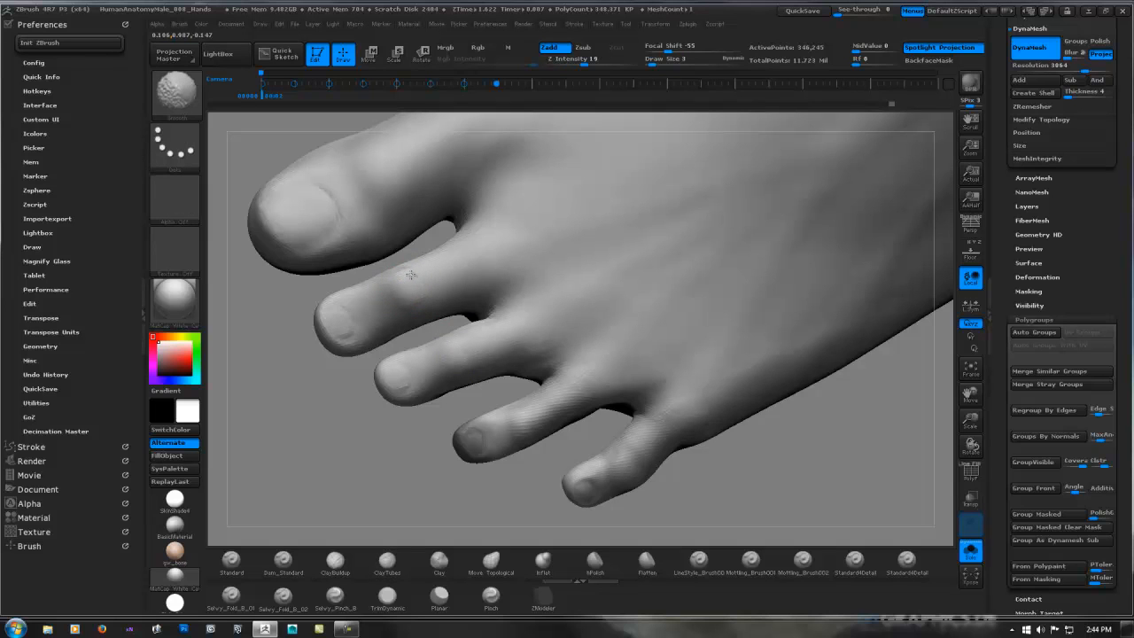
{"action": "mouse_move", "coordinate": [503, 263]}
{"action": "right_mouse_down"}
{"action": "mouse_move", "coordinate": [527, 232]}
{"action": "mouse_move", "coordinate": [512, 278]}
{"action": "right_mouse_up"}
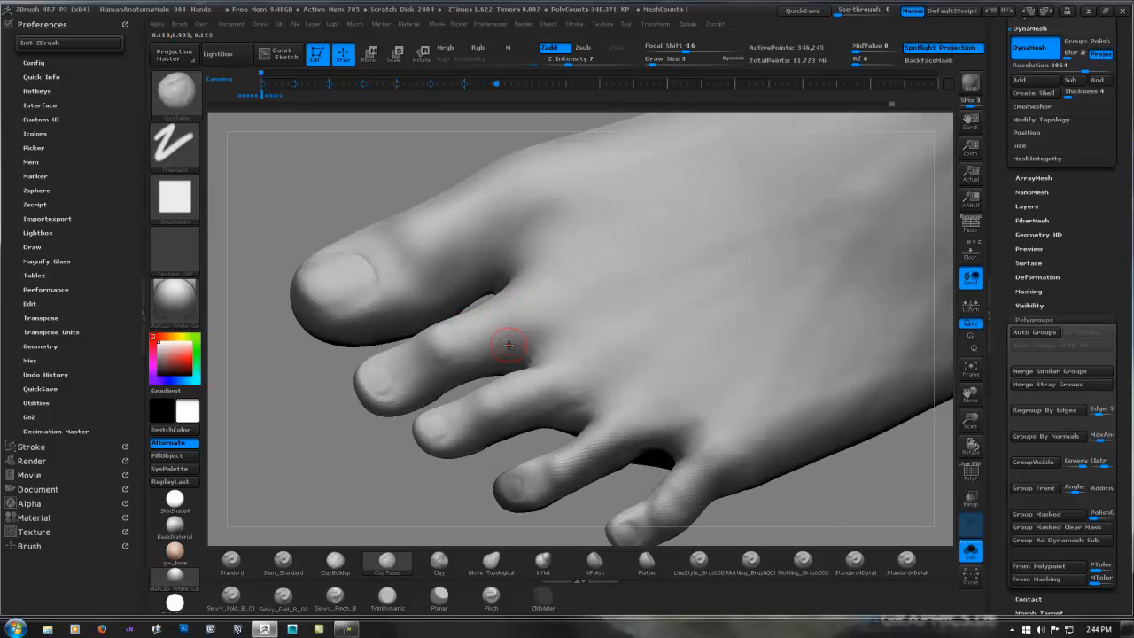
{"action": "mouse_move", "coordinate": [534, 331]}
{"action": "right_mouse_down"}
{"action": "mouse_move", "coordinate": [512, 293]}
{"action": "mouse_move", "coordinate": [475, 345]}
{"action": "right_mouse_up"}
{"action": "key", "text": "shift"}
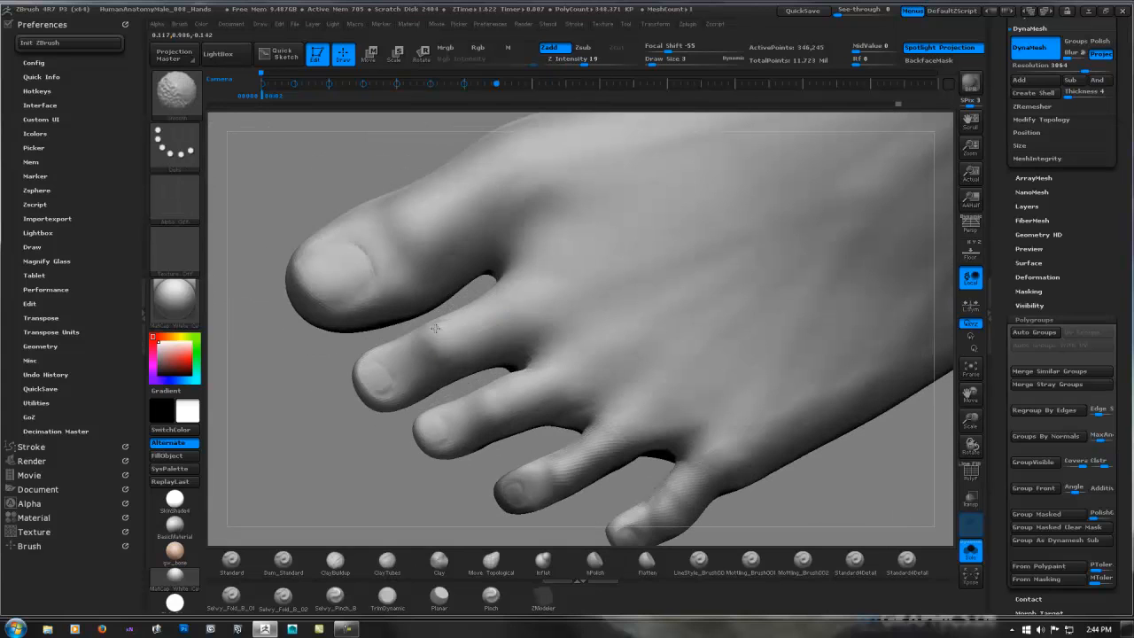
Round out the undersides of the third and fourth toe pads with ClayTubes and smooth them.
{"action": "right_click_drag", "start_coordinate": [615, 301], "coordinate": [617, 182], "text": "ctrl"}
{"action": "right_click_drag", "start_coordinate": [635, 243], "coordinate": [564, 263], "text": "ctrl"}
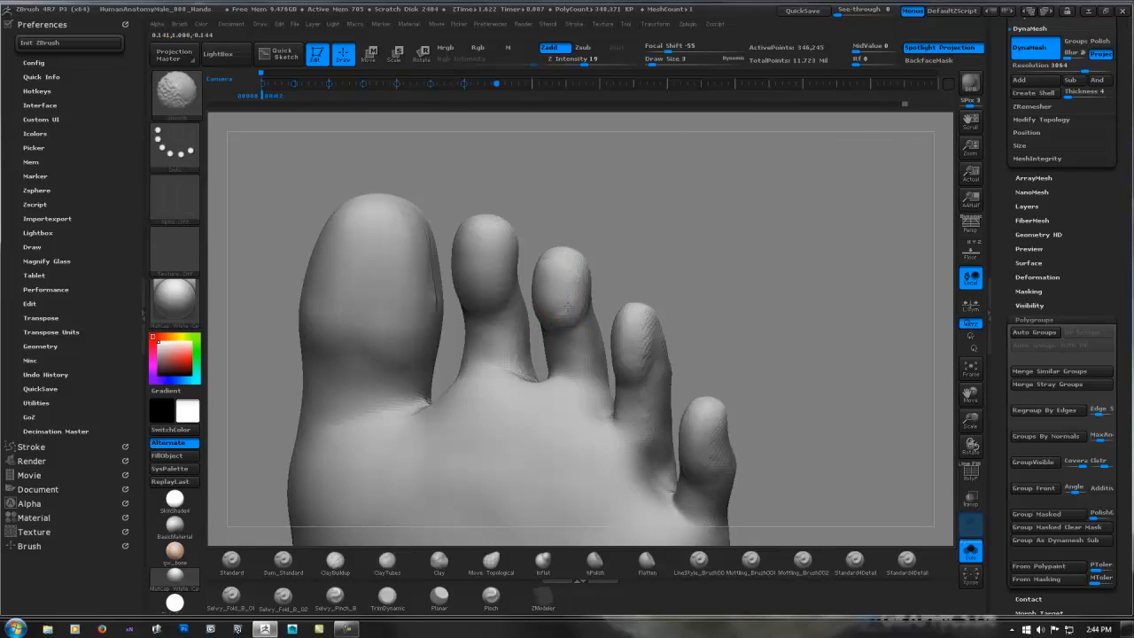
{"action": "right_click_drag", "start_coordinate": [552, 299], "coordinate": [475, 317]}
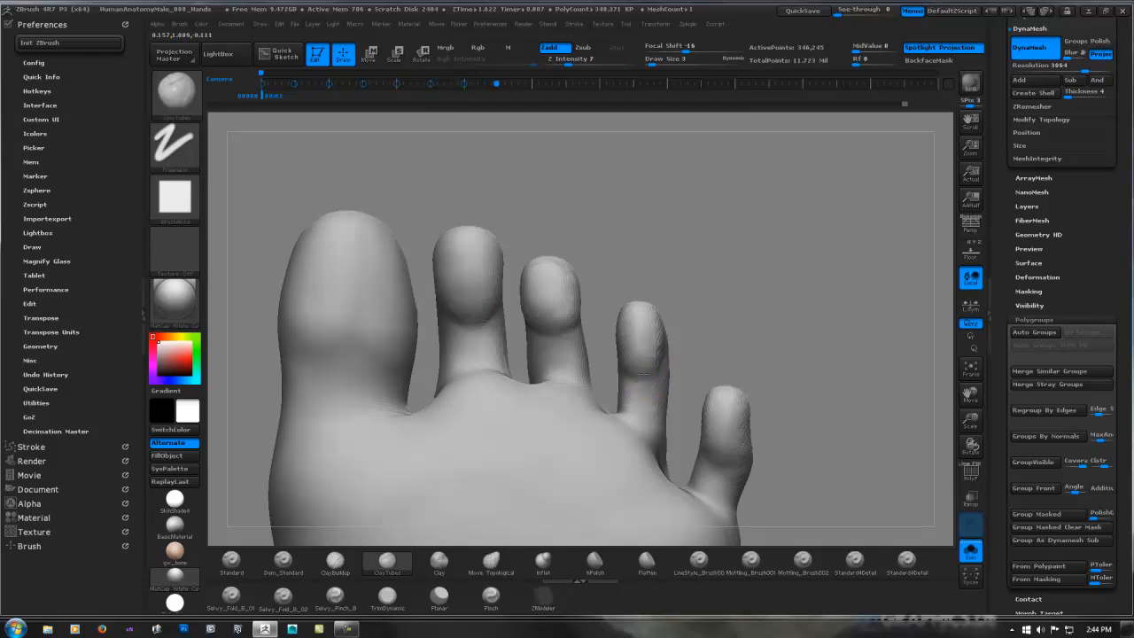
{"action": "right_click_drag", "start_coordinate": [647, 359], "coordinate": [666, 340]}
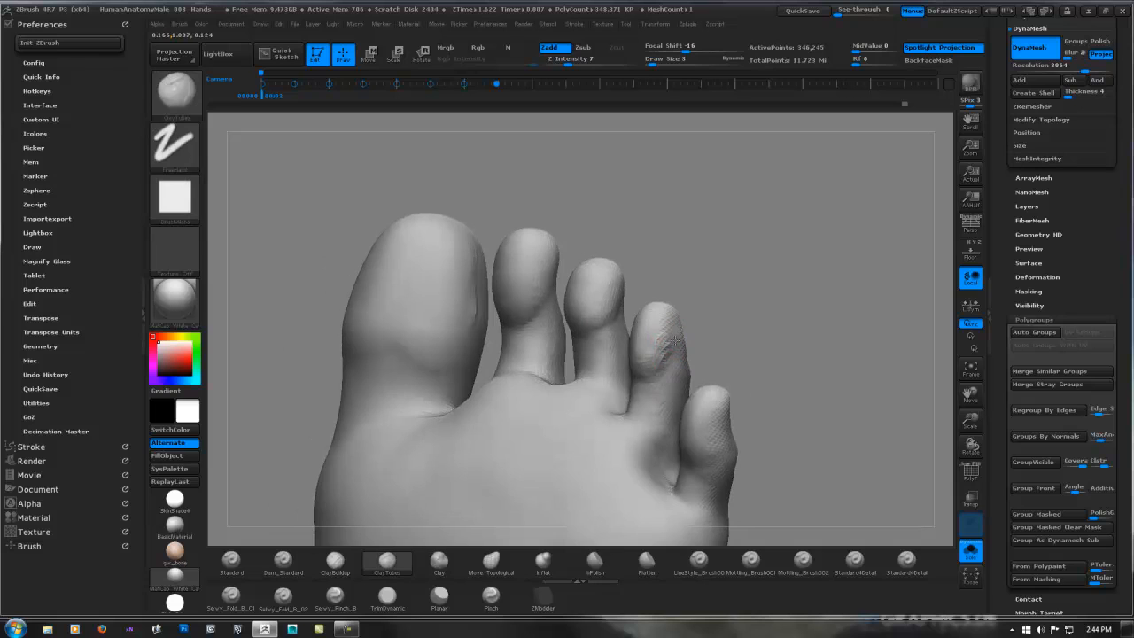
{"action": "key", "text": "shift"}
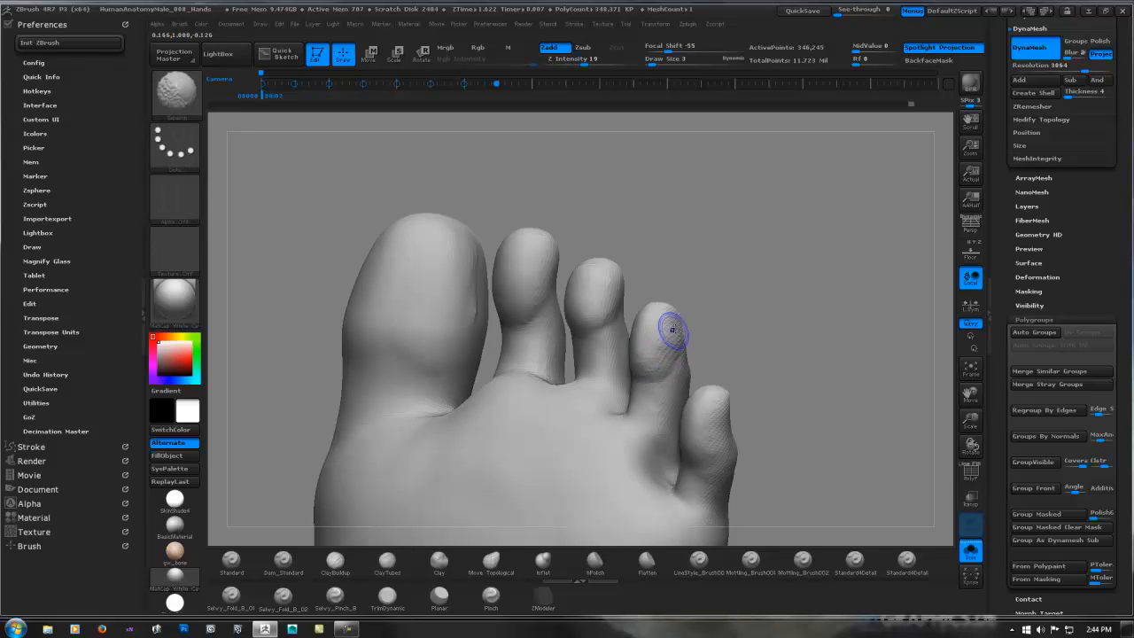
{"action": "right_click_drag", "start_coordinate": [671, 330], "coordinate": [652, 346]}
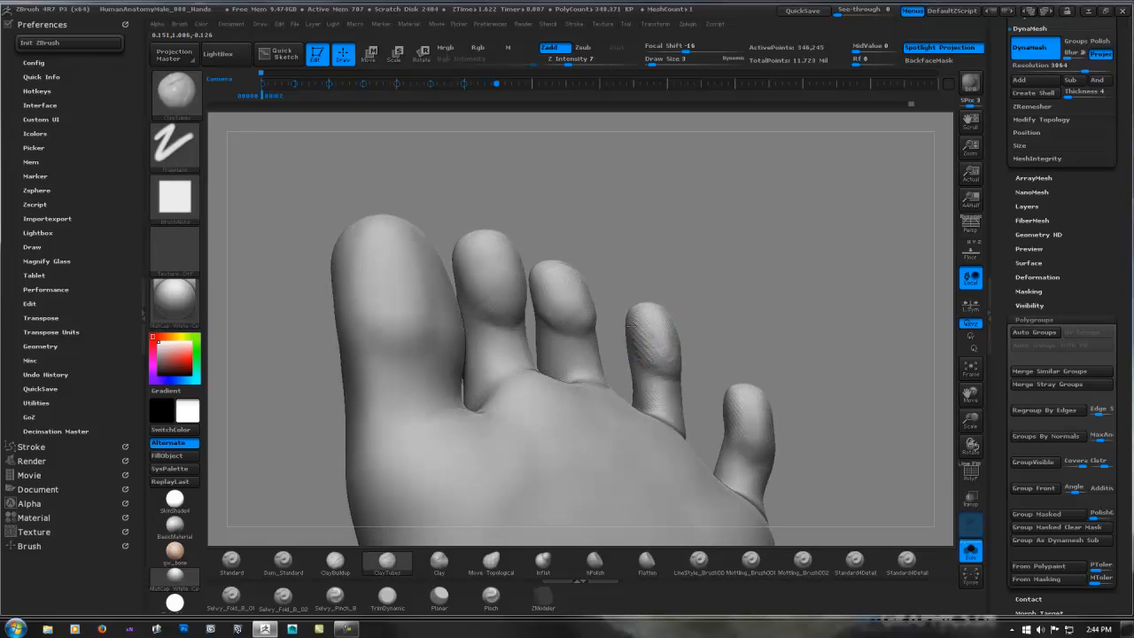
{"action": "key", "text": "shift"}
{"action": "right_click_drag", "start_coordinate": [721, 375], "coordinate": [659, 357]}
{"action": "mouse_move", "coordinate": [655, 345]}
{"action": "left_mouse_down", "text": "shift"}
{"action": "mouse_move", "coordinate": [650, 327]}
{"action": "mouse_move", "coordinate": [651, 356]}
{"action": "left_mouse_up", "text": "shift"}
Shape the outer side of the little toe with ClayTubes and smooth its surface.
{"action": "mouse_move", "coordinate": [656, 356]}
{"action": "right_mouse_down"}
{"action": "mouse_move", "coordinate": [695, 311]}
{"action": "mouse_move", "coordinate": [684, 324]}
{"action": "mouse_move", "coordinate": [679, 256]}
{"action": "mouse_move", "coordinate": [664, 254]}
{"action": "mouse_move", "coordinate": [599, 309]}
{"action": "mouse_move", "coordinate": [669, 324]}
{"action": "mouse_move", "coordinate": [662, 309]}
{"action": "right_mouse_up"}
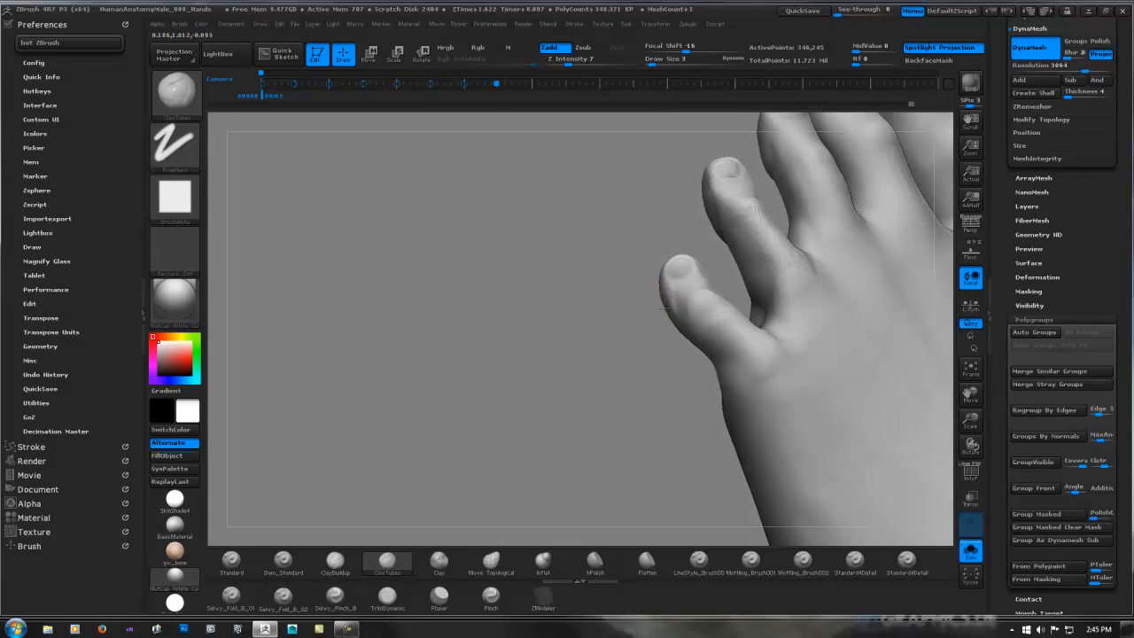
{"action": "right_click_drag", "start_coordinate": [666, 301], "coordinate": [687, 301]}
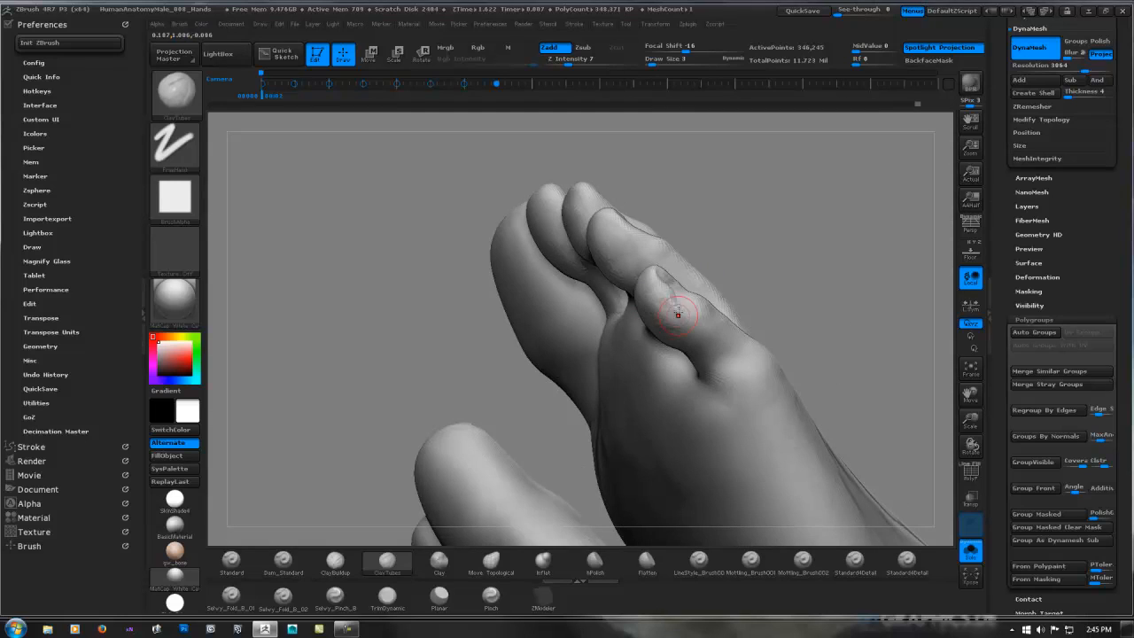
{"action": "left_click_drag", "start_coordinate": [678, 314], "coordinate": [698, 298], "text": "shift"}
{"action": "mouse_move", "coordinate": [700, 298]}
{"action": "right_mouse_down"}
{"action": "mouse_move", "coordinate": [645, 316]}
{"action": "mouse_move", "coordinate": [700, 298]}
{"action": "right_mouse_up"}
{"action": "left_click_drag", "start_coordinate": [716, 277], "coordinate": [719, 299]}
Refine the fourth toe's knuckle and outer side, then smooth the area beside its nail.
{"action": "right_click_drag", "start_coordinate": [728, 316], "coordinate": [710, 262], "text": "ctrl"}
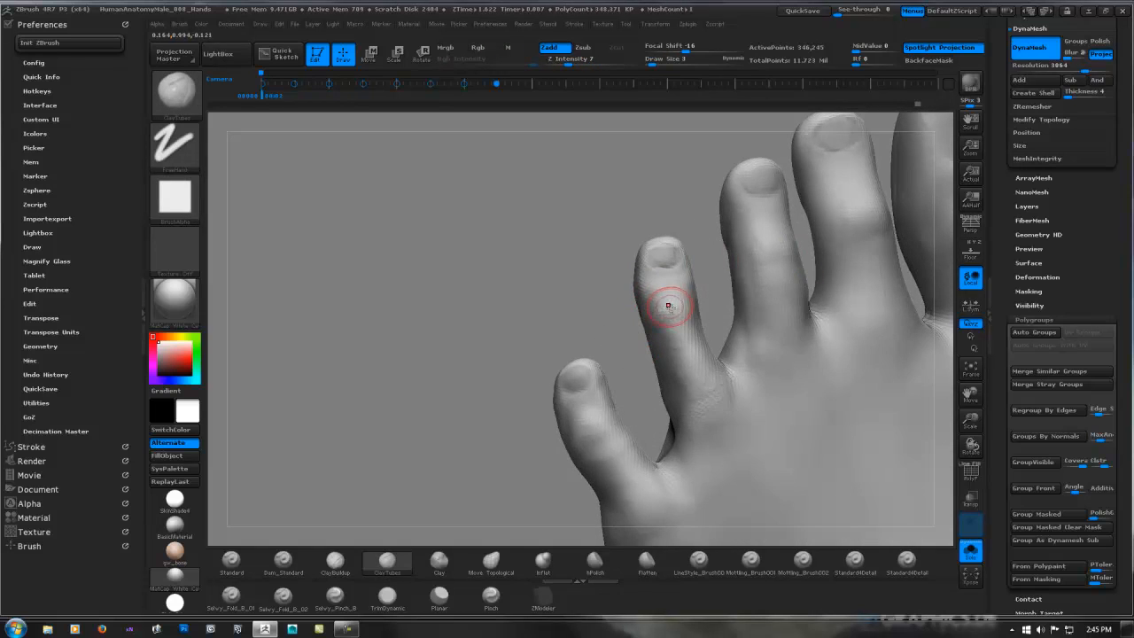
{"action": "mouse_move", "coordinate": [669, 306]}
{"action": "right_mouse_down"}
{"action": "mouse_move", "coordinate": [682, 293]}
{"action": "mouse_move", "coordinate": [658, 312]}
{"action": "right_mouse_up"}
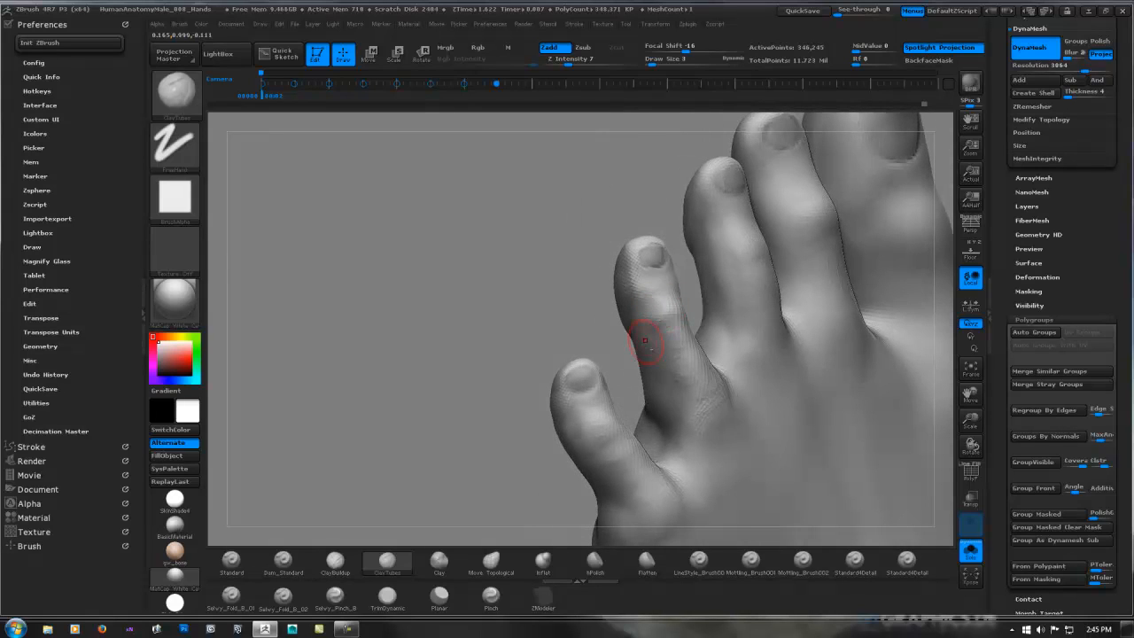
{"action": "key", "text": "shift"}
{"action": "key", "text": "shift"}
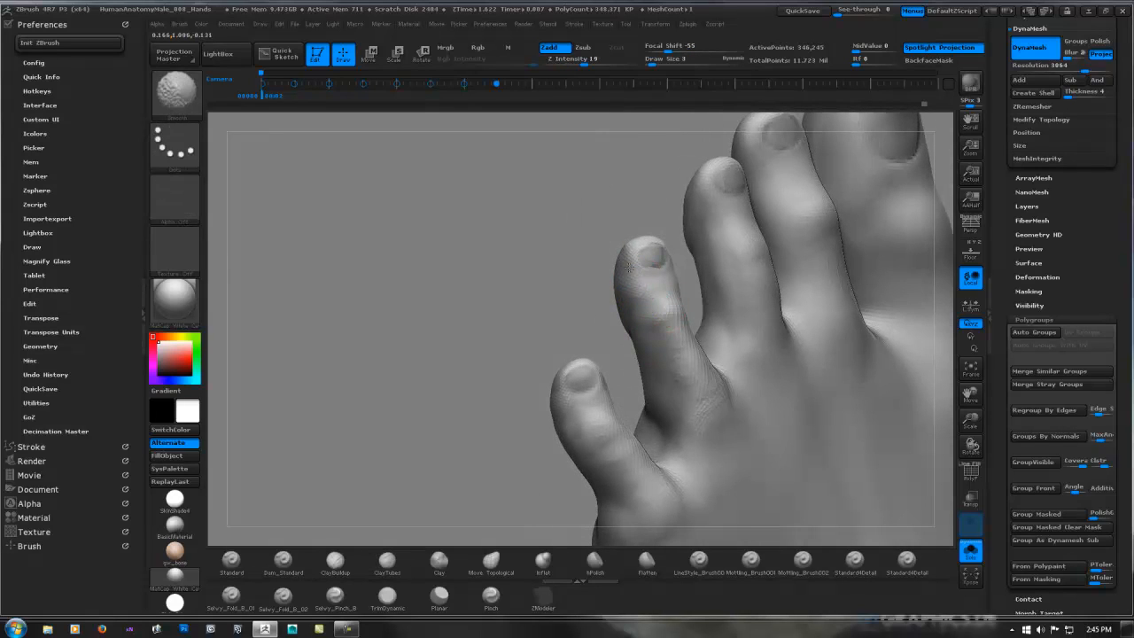
{"action": "right_click_drag", "start_coordinate": [626, 266], "coordinate": [689, 263]}
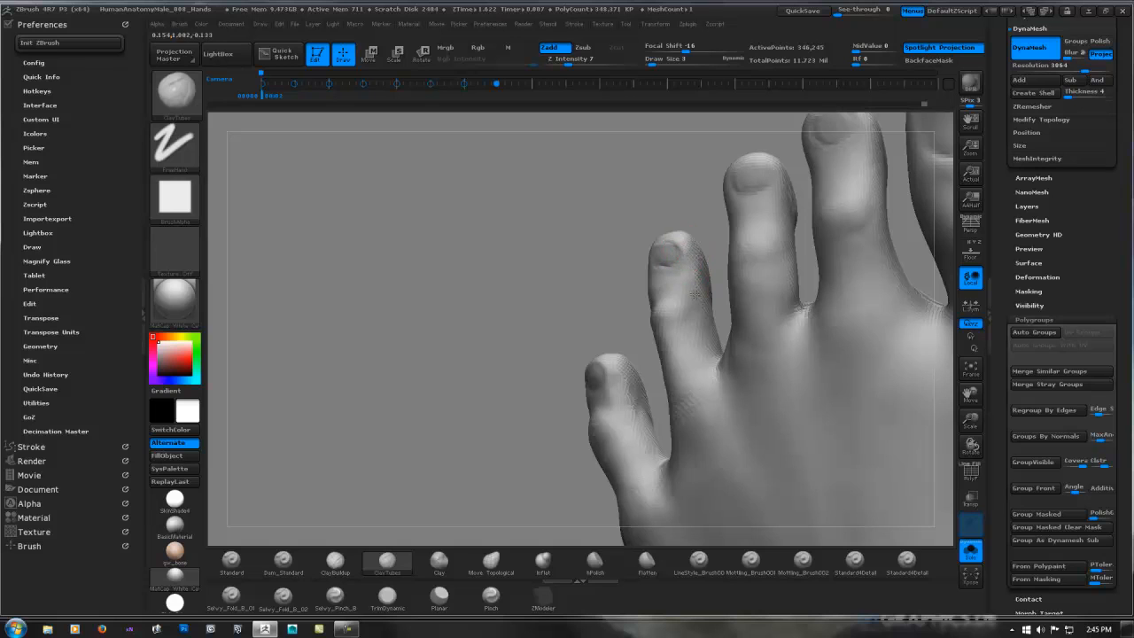
Add ClayTubes strokes around the nails of the third and second toes.
{"action": "right_click_drag", "start_coordinate": [744, 241], "coordinate": [631, 354], "text": "alt"}
{"action": "right_click_drag", "start_coordinate": [630, 354], "coordinate": [633, 380], "text": "ctrl"}
{"action": "right_click_drag", "start_coordinate": [627, 314], "coordinate": [671, 289]}
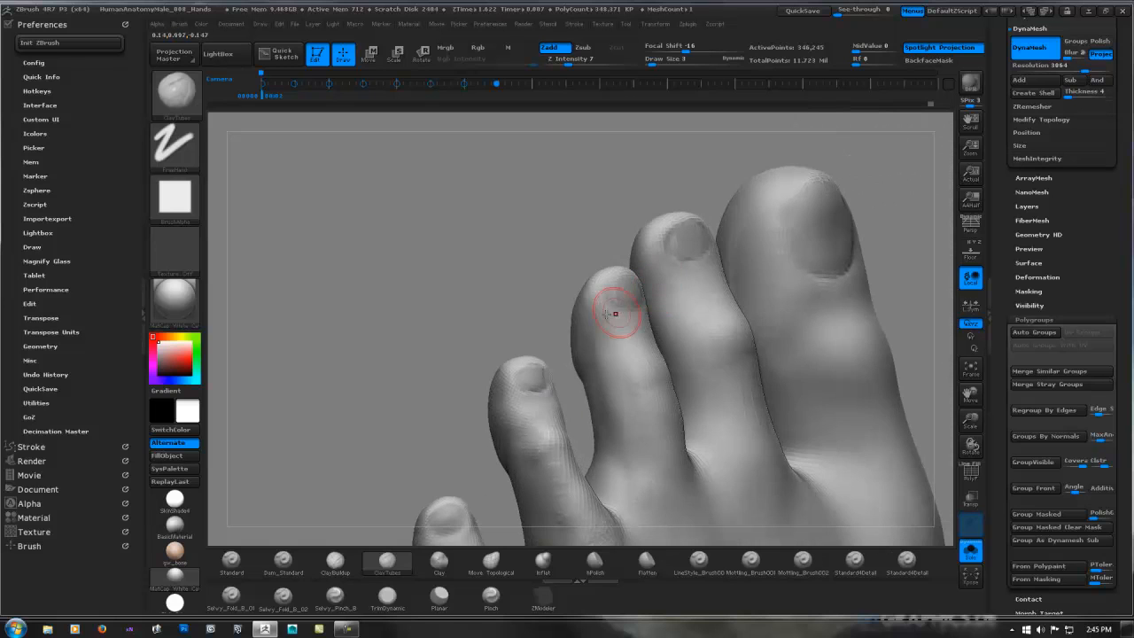
{"action": "mouse_move", "coordinate": [597, 295]}
{"action": "right_mouse_down"}
{"action": "mouse_move", "coordinate": [653, 227]}
{"action": "mouse_move", "coordinate": [654, 237]}
{"action": "mouse_move", "coordinate": [620, 215]}
{"action": "right_mouse_up"}
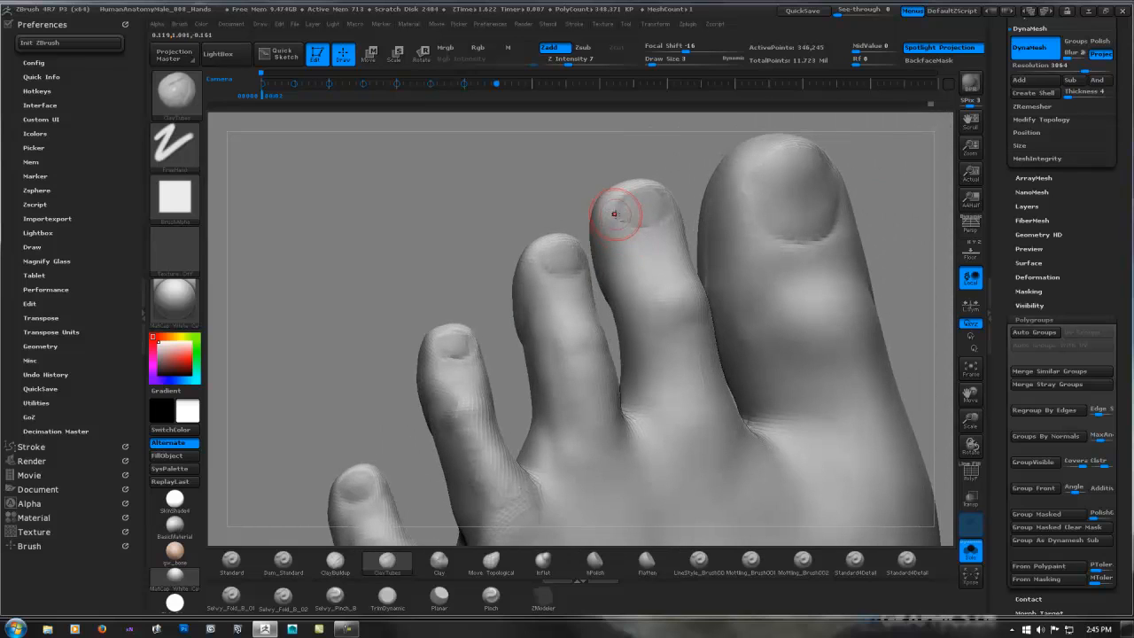
Touch up the fourth toe's knuckle with ClayTubes and smooth it.
{"action": "mouse_move", "coordinate": [645, 256]}
{"action": "right_mouse_down"}
{"action": "mouse_move", "coordinate": [633, 186]}
{"action": "mouse_move", "coordinate": [468, 296]}
{"action": "right_mouse_up"}
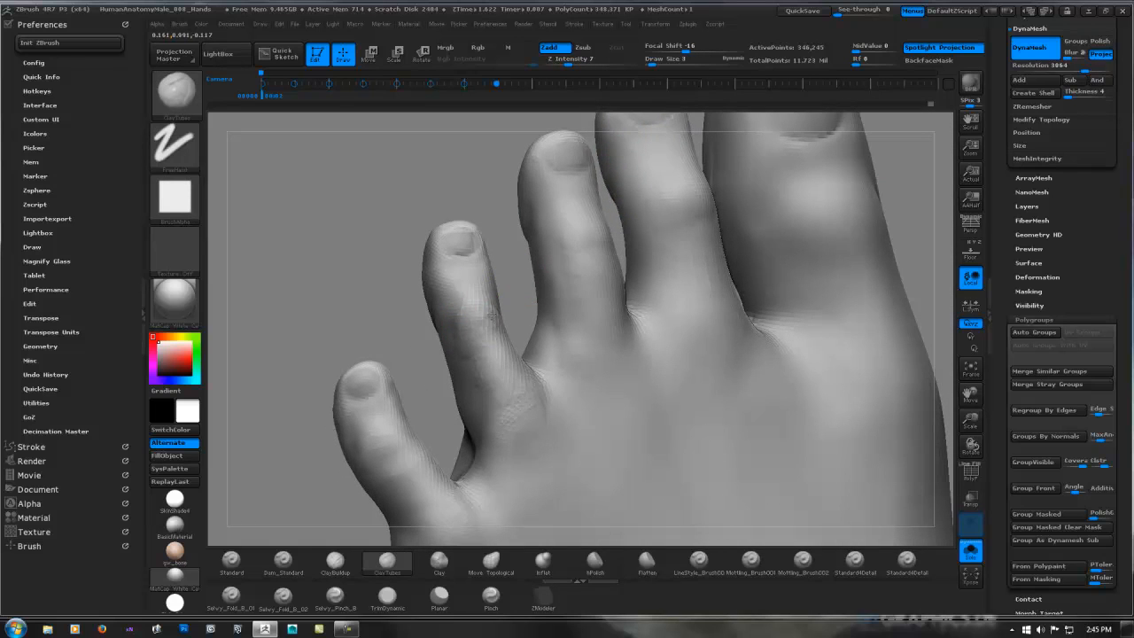
{"action": "key", "text": "shift"}
{"action": "left_click_drag", "start_coordinate": [474, 303], "coordinate": [483, 304], "text": "shift"}
Switch to the Move Topological brush at draw size 5 and adjust the fourth toe's profile at the knuckle.
{"action": "mouse_move", "coordinate": [489, 303]}
{"action": "right_mouse_down"}
{"action": "mouse_move", "coordinate": [602, 372]}
{"action": "mouse_move", "coordinate": [527, 384]}
{"action": "right_mouse_up"}
{"action": "left_click", "coordinate": [494, 560]}
{"action": "key", "text": "space"}
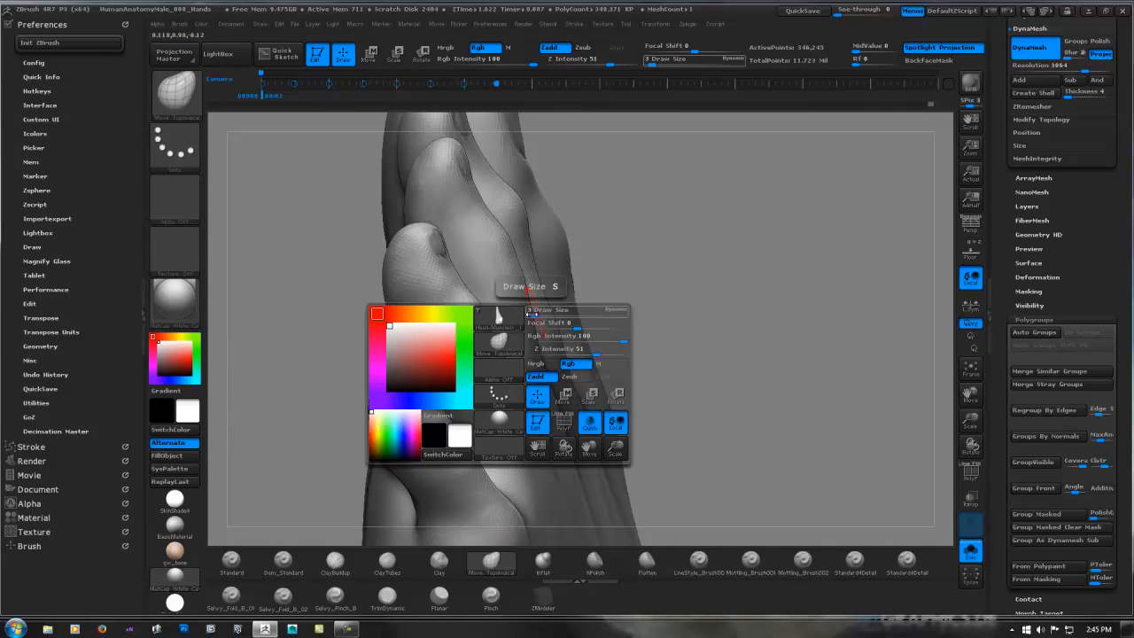
{"action": "left_click_drag", "start_coordinate": [494, 308], "coordinate": [477, 308]}
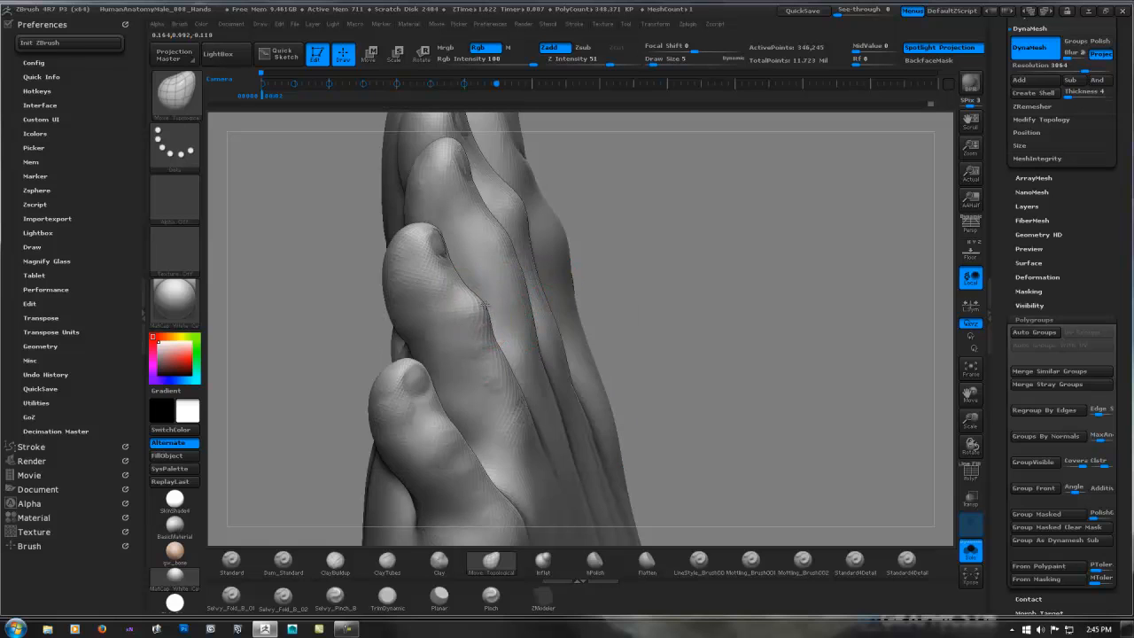
Raise the draw size to 11 and adjust the big toe's contour with Move Topological.
{"action": "mouse_move", "coordinate": [451, 442]}
{"action": "right_mouse_down"}
{"action": "mouse_move", "coordinate": [496, 416]}
{"action": "mouse_move", "coordinate": [471, 434]}
{"action": "mouse_move", "coordinate": [519, 253]}
{"action": "mouse_move", "coordinate": [658, 254]}
{"action": "mouse_move", "coordinate": [630, 263]}
{"action": "mouse_move", "coordinate": [664, 275]}
{"action": "right_mouse_up"}
{"action": "key", "text": "space"}
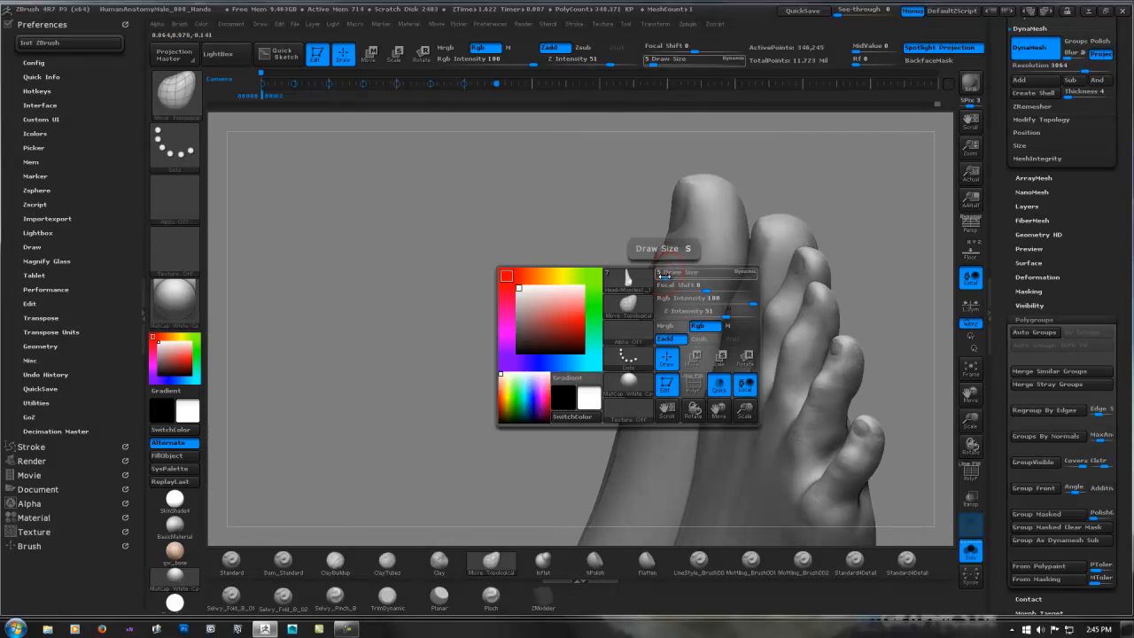
{"action": "left_click_drag", "start_coordinate": [664, 275], "coordinate": [657, 297]}
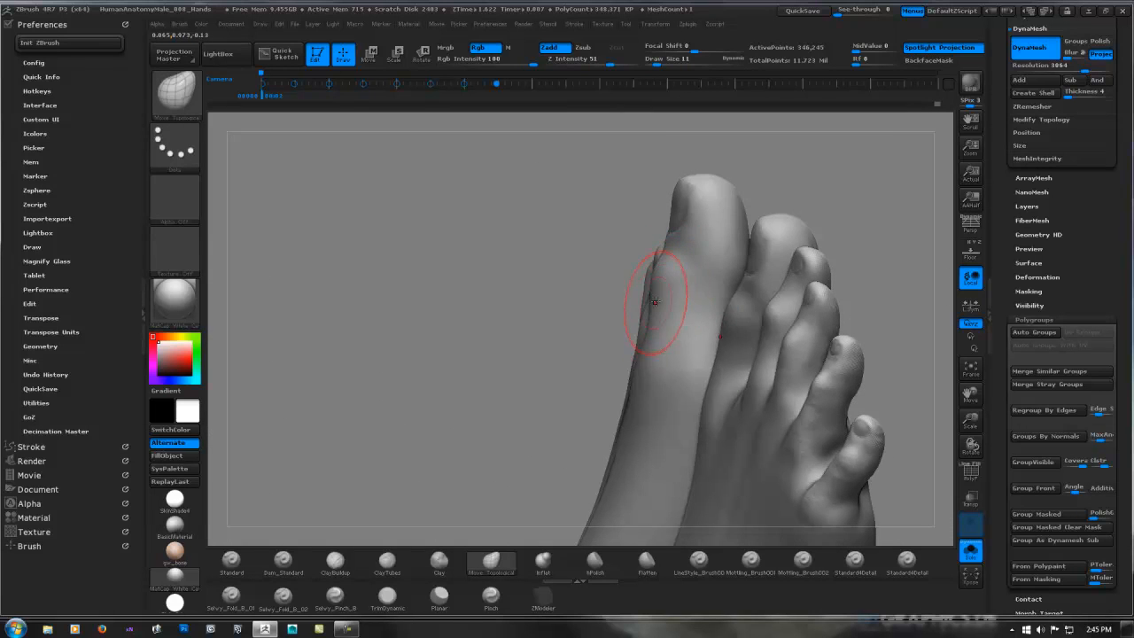
{"action": "mouse_move", "coordinate": [653, 298]}
{"action": "right_mouse_down"}
{"action": "mouse_move", "coordinate": [726, 280]}
{"action": "mouse_move", "coordinate": [711, 279]}
{"action": "mouse_move", "coordinate": [710, 261]}
{"action": "right_mouse_up"}
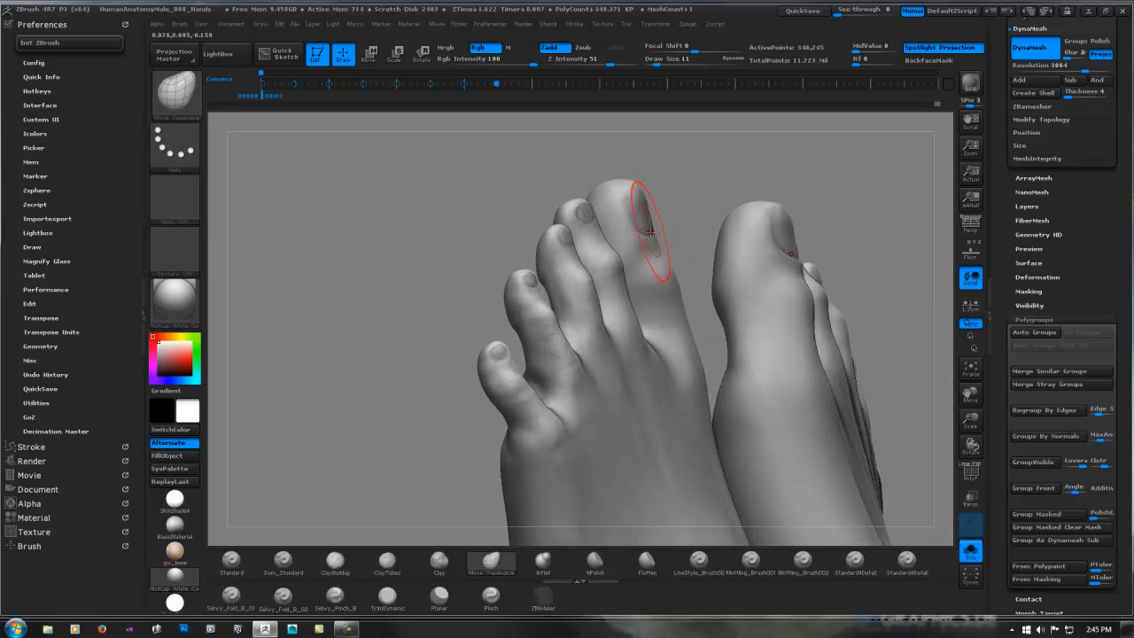
{"action": "mouse_move", "coordinate": [642, 230]}
{"action": "right_mouse_down"}
{"action": "mouse_move", "coordinate": [661, 262]}
{"action": "mouse_move", "coordinate": [700, 209]}
{"action": "right_mouse_up"}
Isolate the big toes by hiding the rest of the feet with a lasso selection.
{"action": "mouse_move", "coordinate": [784, 196]}
{"action": "left_mouse_down", "text": "ctrl"}
{"action": "mouse_move", "coordinate": [748, 164]}
{"action": "mouse_move", "coordinate": [591, 173]}
{"action": "left_mouse_up", "text": "ctrl"}
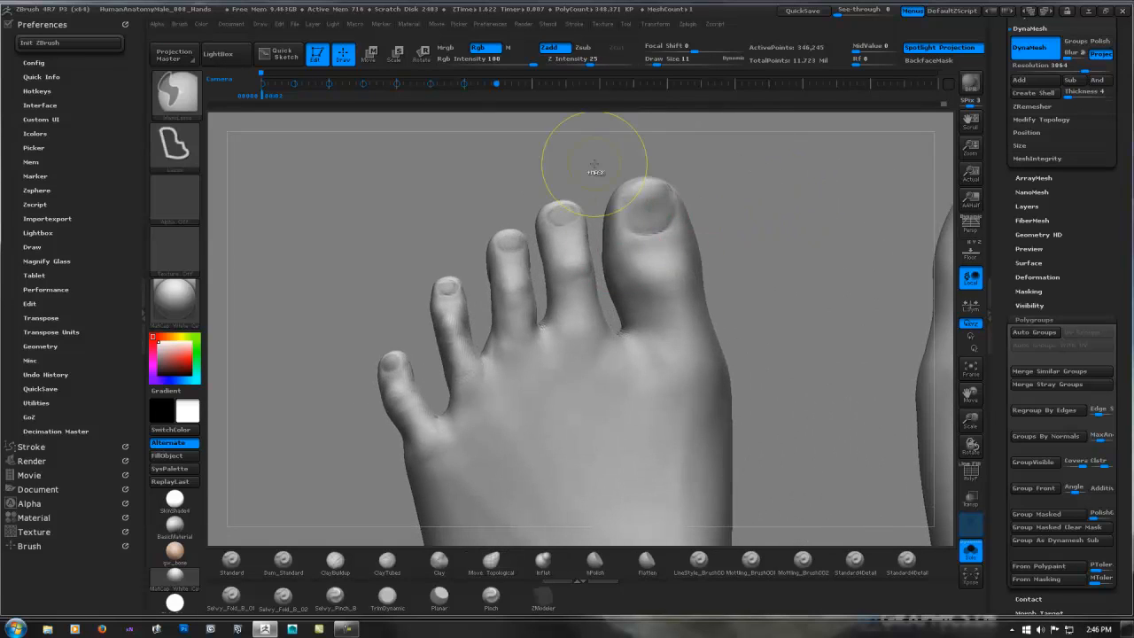
{"action": "mouse_move", "coordinate": [763, 170]}
{"action": "left_mouse_down", "text": "ctrl+shift"}
{"action": "mouse_move", "coordinate": [636, 139]}
{"action": "mouse_move", "coordinate": [587, 193]}
{"action": "mouse_move", "coordinate": [599, 289]}
{"action": "mouse_move", "coordinate": [627, 335]}
{"action": "mouse_move", "coordinate": [794, 324]}
{"action": "left_mouse_up", "text": "ctrl+shift"}
{"action": "mouse_move", "coordinate": [723, 291]}
{"action": "left_mouse_down", "text": "ctrl+shift"}
{"action": "mouse_move", "coordinate": [759, 261]}
{"action": "mouse_move", "coordinate": [688, 239]}
{"action": "mouse_move", "coordinate": [593, 291]}
{"action": "mouse_move", "coordinate": [606, 286]}
{"action": "mouse_move", "coordinate": [567, 280]}
{"action": "left_mouse_up", "text": "ctrl+shift"}
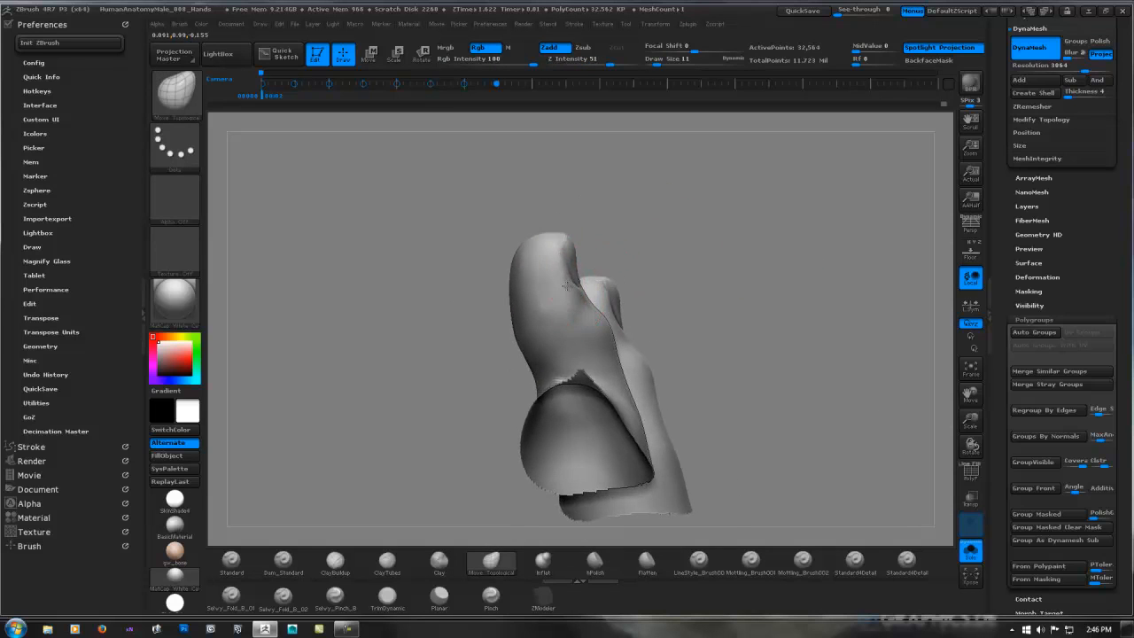
Undo the last stroke, reduce the draw size to 7 and adjust the big toe's side contour with Move Topological.
{"action": "key", "text": "ctrl+z"}
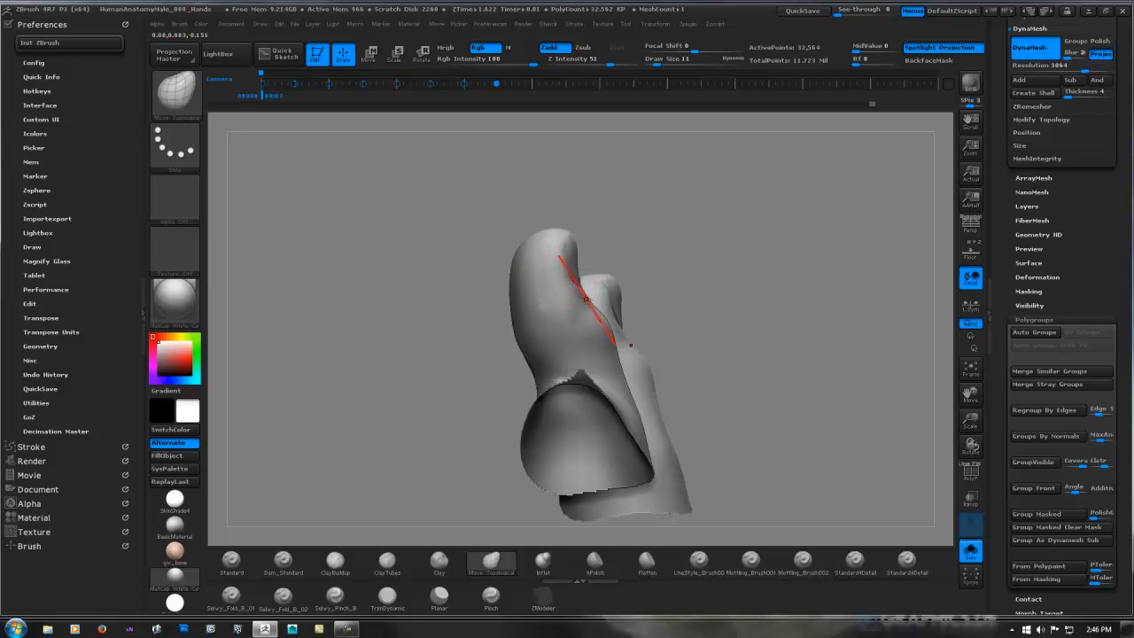
{"action": "key", "text": "space"}
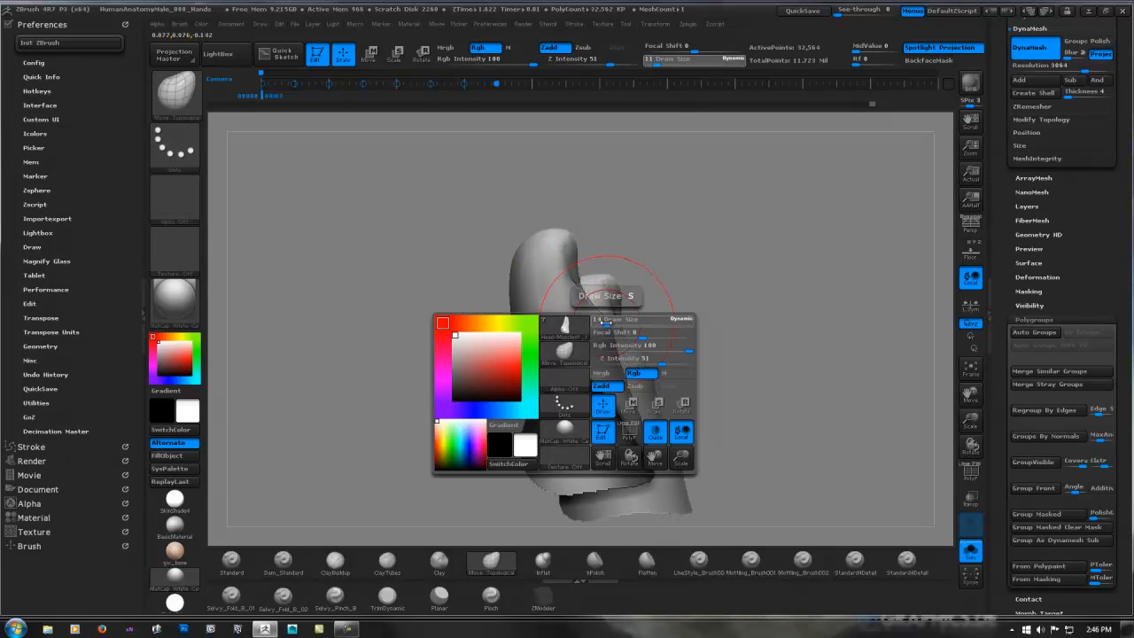
{"action": "right_click_drag", "start_coordinate": [604, 319], "coordinate": [668, 308], "text": "ctrl"}
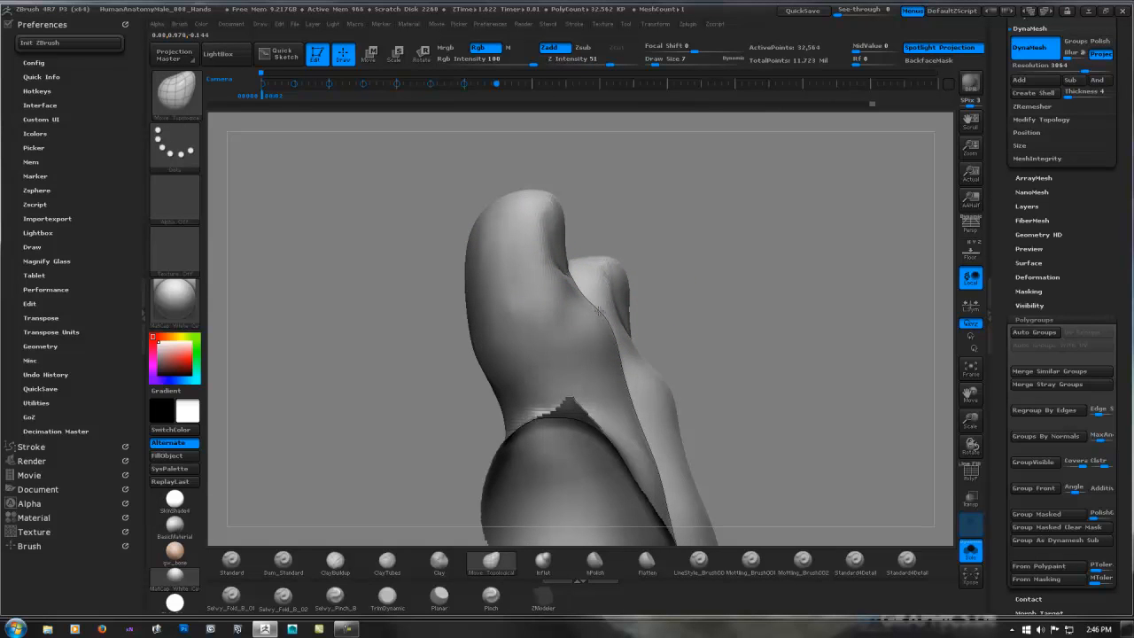
{"action": "mouse_move", "coordinate": [563, 268]}
{"action": "right_mouse_down"}
{"action": "mouse_move", "coordinate": [531, 263]}
{"action": "mouse_move", "coordinate": [549, 281]}
{"action": "mouse_move", "coordinate": [531, 270]}
{"action": "mouse_move", "coordinate": [564, 299]}
{"action": "mouse_move", "coordinate": [619, 301]}
{"action": "mouse_move", "coordinate": [665, 324]}
{"action": "mouse_move", "coordinate": [584, 310]}
{"action": "mouse_move", "coordinate": [585, 299]}
{"action": "mouse_move", "coordinate": [602, 346]}
{"action": "right_mouse_up"}
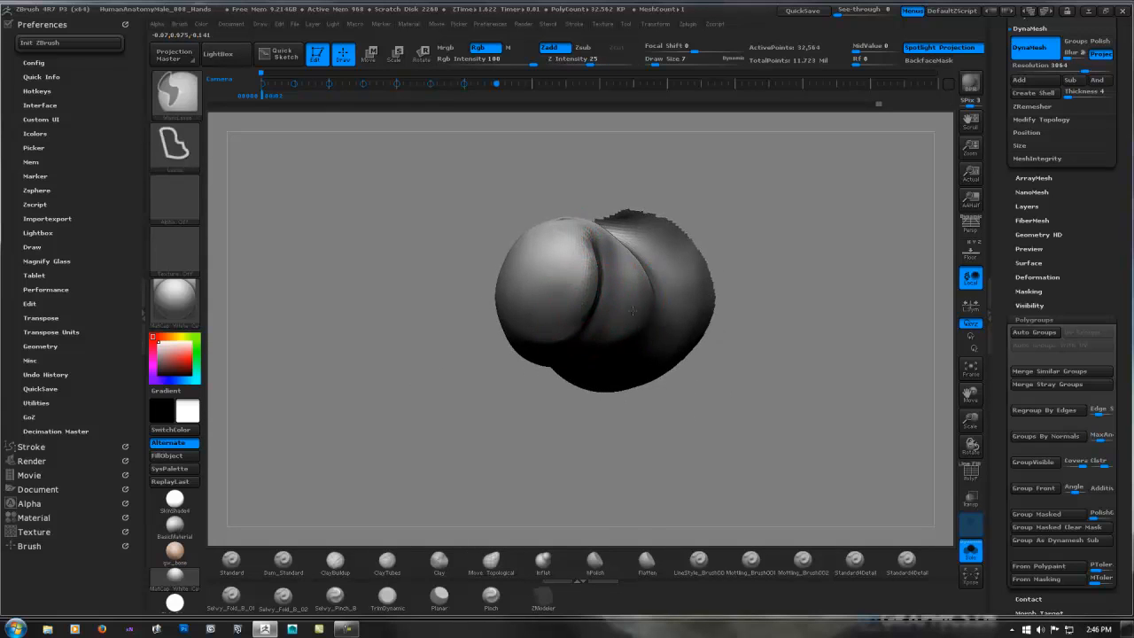
{"action": "mouse_move", "coordinate": [577, 308]}
{"action": "right_mouse_down"}
{"action": "mouse_move", "coordinate": [562, 258]}
{"action": "mouse_move", "coordinate": [621, 236]}
{"action": "mouse_move", "coordinate": [683, 242]}
{"action": "right_mouse_up"}
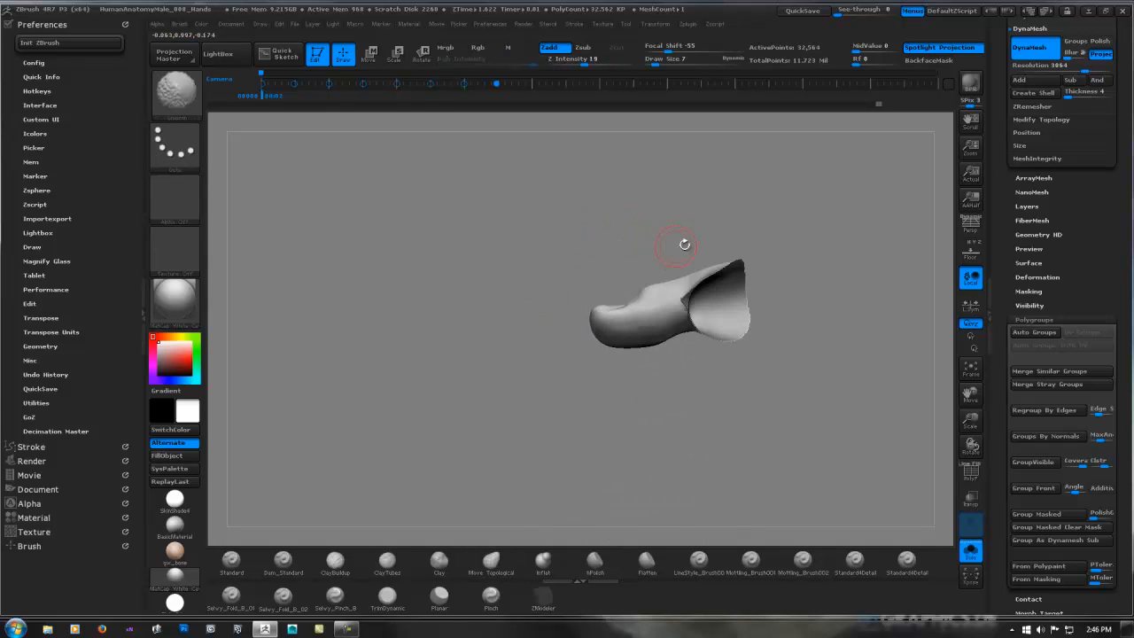
{"action": "right_click_drag", "start_coordinate": [589, 239], "coordinate": [692, 246], "text": "ctrl"}
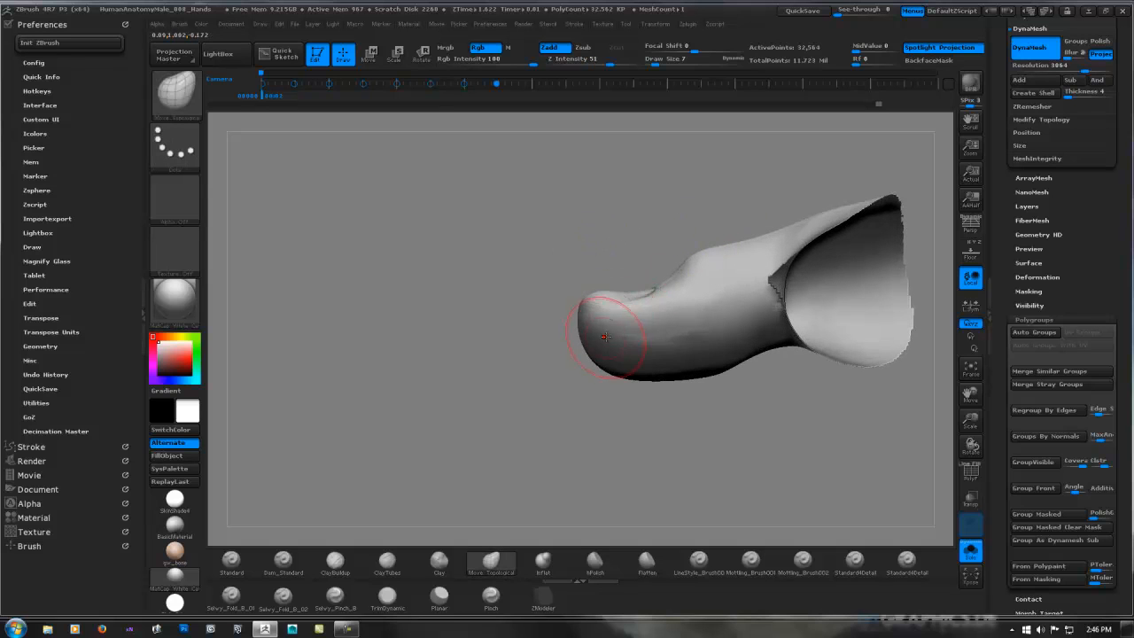
Raise the draw size to 11 and reshape the big toe's side and upper knuckle profile with Move Topological.
{"action": "key", "text": "space"}
{"action": "mouse_move", "coordinate": [608, 342]}
{"action": "left_mouse_down"}
{"action": "mouse_move", "coordinate": [572, 360]}
{"action": "mouse_move", "coordinate": [608, 358]}
{"action": "left_mouse_up"}
{"action": "key", "text": "space"}
{"action": "left_click_drag", "start_coordinate": [722, 363], "coordinate": [723, 362]}
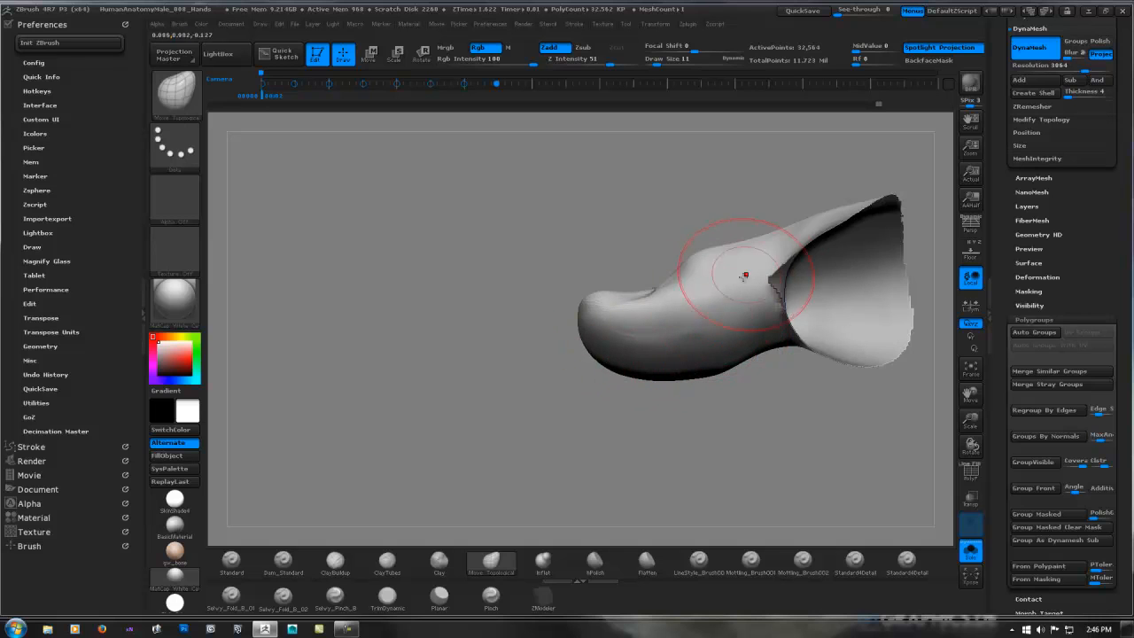
{"action": "left_click_drag", "start_coordinate": [705, 255], "coordinate": [713, 248]}
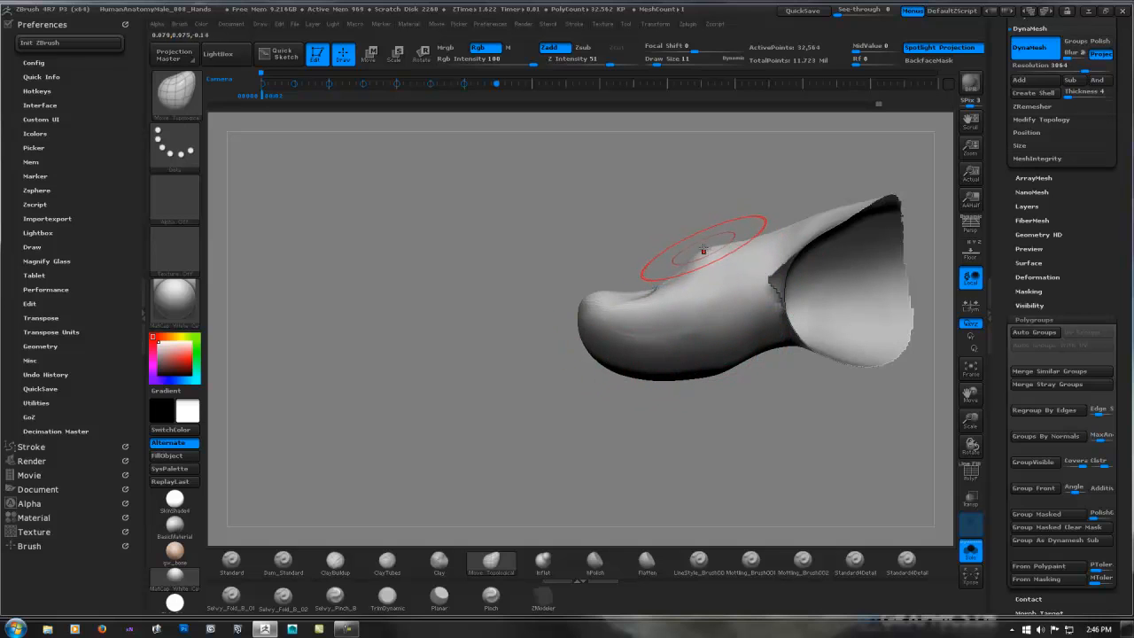
{"action": "mouse_move", "coordinate": [712, 248]}
{"action": "right_mouse_down"}
{"action": "mouse_move", "coordinate": [576, 259]}
{"action": "mouse_move", "coordinate": [682, 264]}
{"action": "mouse_move", "coordinate": [614, 253]}
{"action": "right_mouse_up"}
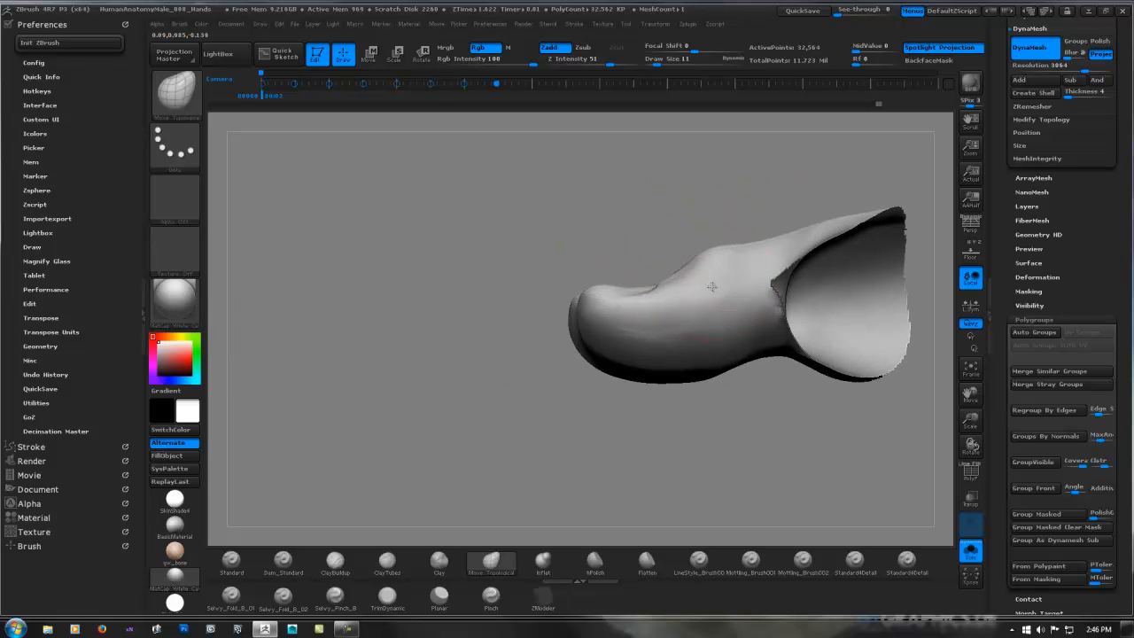
{"action": "mouse_move", "coordinate": [723, 295]}
{"action": "right_mouse_down"}
{"action": "mouse_move", "coordinate": [726, 350]}
{"action": "mouse_move", "coordinate": [749, 307]}
{"action": "right_mouse_up"}
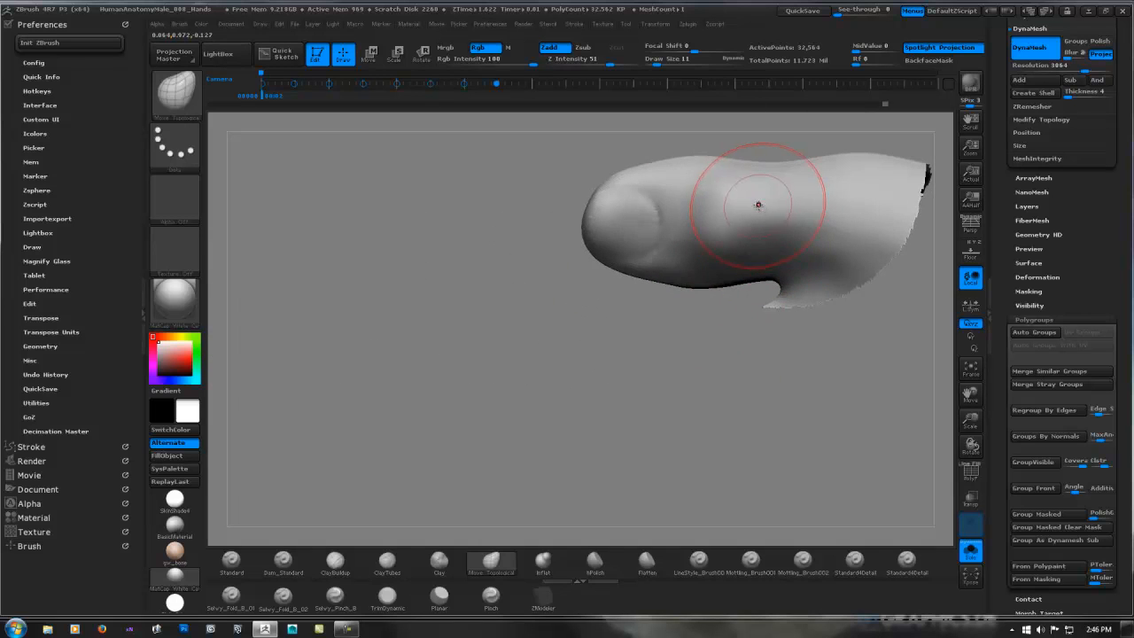
{"action": "right_click_drag", "start_coordinate": [756, 204], "coordinate": [726, 296], "text": "alt"}
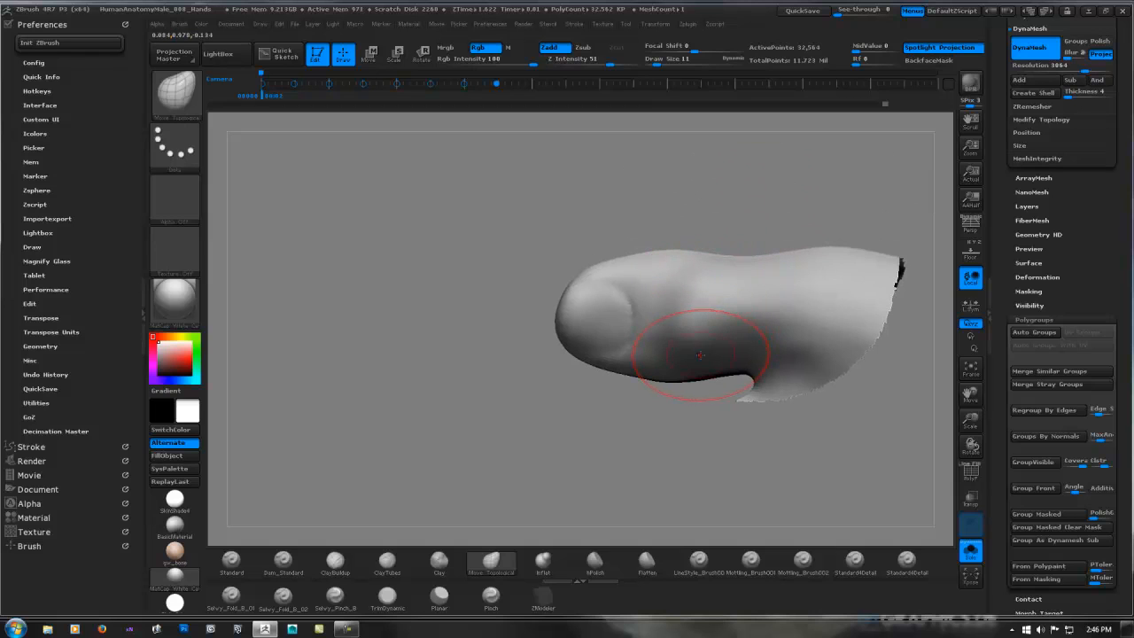
Unhide the rest of the figure around the isolated big toes and quick-save the project.
{"action": "mouse_move", "coordinate": [813, 317]}
{"action": "right_mouse_down", "text": "ctrl"}
{"action": "mouse_move", "coordinate": [721, 304]}
{"action": "mouse_move", "coordinate": [759, 240]}
{"action": "mouse_move", "coordinate": [749, 180]}
{"action": "right_mouse_up", "text": "ctrl"}
{"action": "left_click", "coordinate": [747, 192], "text": "ctrl+shift"}
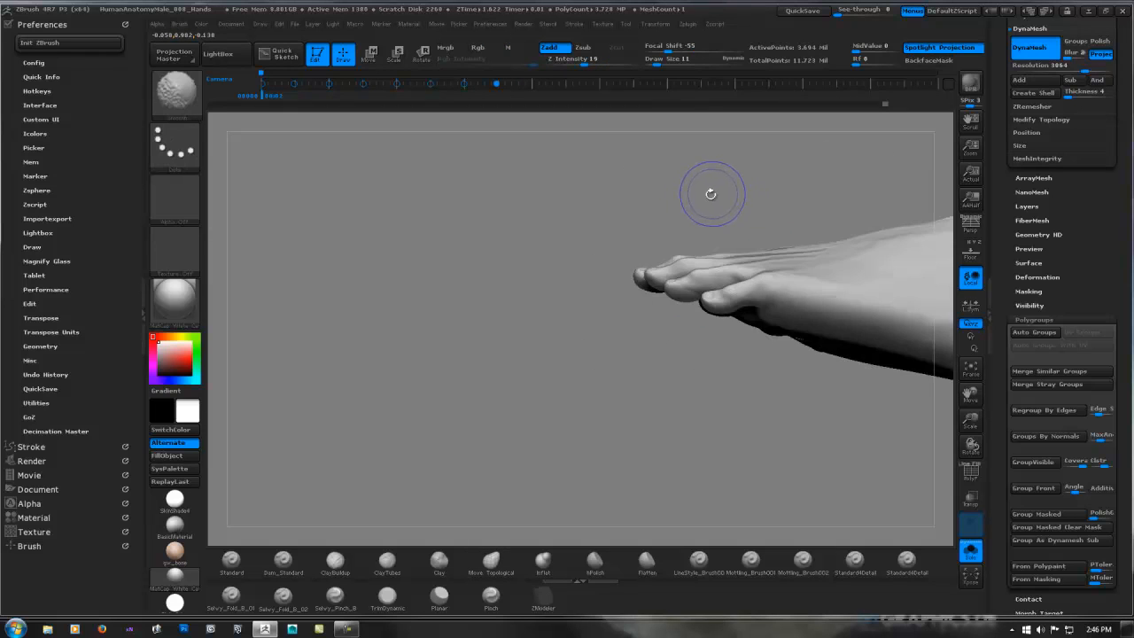
{"action": "right_click_drag", "start_coordinate": [677, 198], "coordinate": [679, 206]}
{"action": "right_click_drag", "start_coordinate": [779, 221], "coordinate": [543, 272], "text": "alt"}
{"action": "mouse_move", "coordinate": [620, 258]}
{"action": "right_mouse_down", "text": "ctrl"}
{"action": "mouse_move", "coordinate": [671, 257]}
{"action": "mouse_move", "coordinate": [763, 365]}
{"action": "mouse_move", "coordinate": [704, 348]}
{"action": "mouse_move", "coordinate": [673, 354]}
{"action": "mouse_move", "coordinate": [686, 319]}
{"action": "right_mouse_up", "text": "ctrl"}
{"action": "left_click", "coordinate": [758, 364], "text": "ctrl+shift"}
{"action": "left_click", "coordinate": [806, 11]}
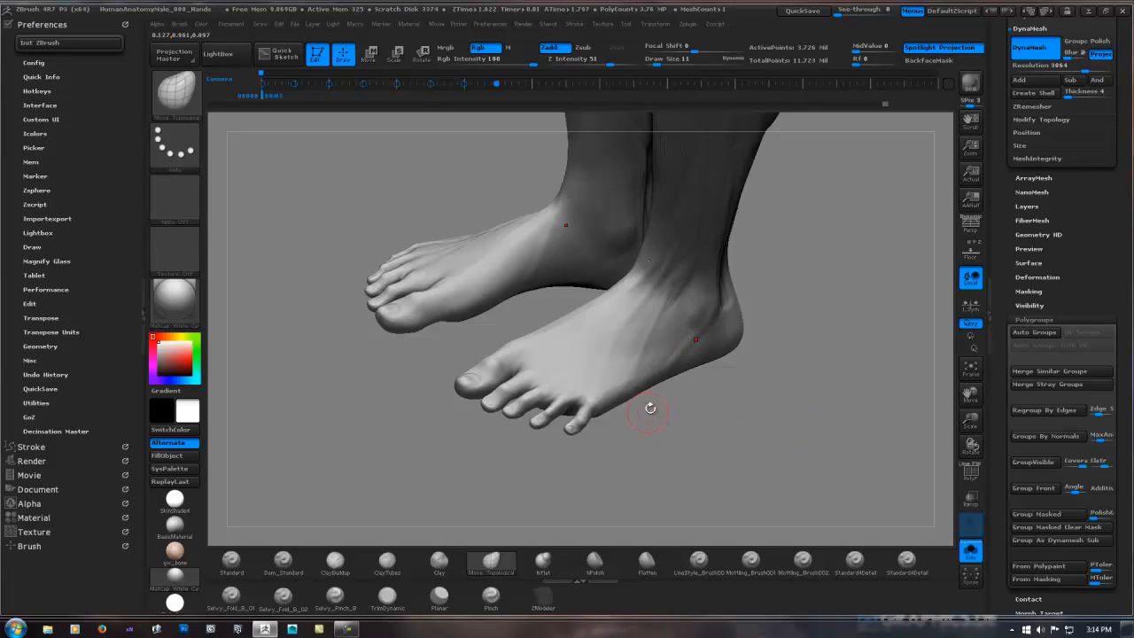
Duplicate the active full-body muscle subtool, make the lower of the two copies active and hide the other one.
{"action": "right_click_drag", "start_coordinate": [579, 357], "coordinate": [592, 356]}
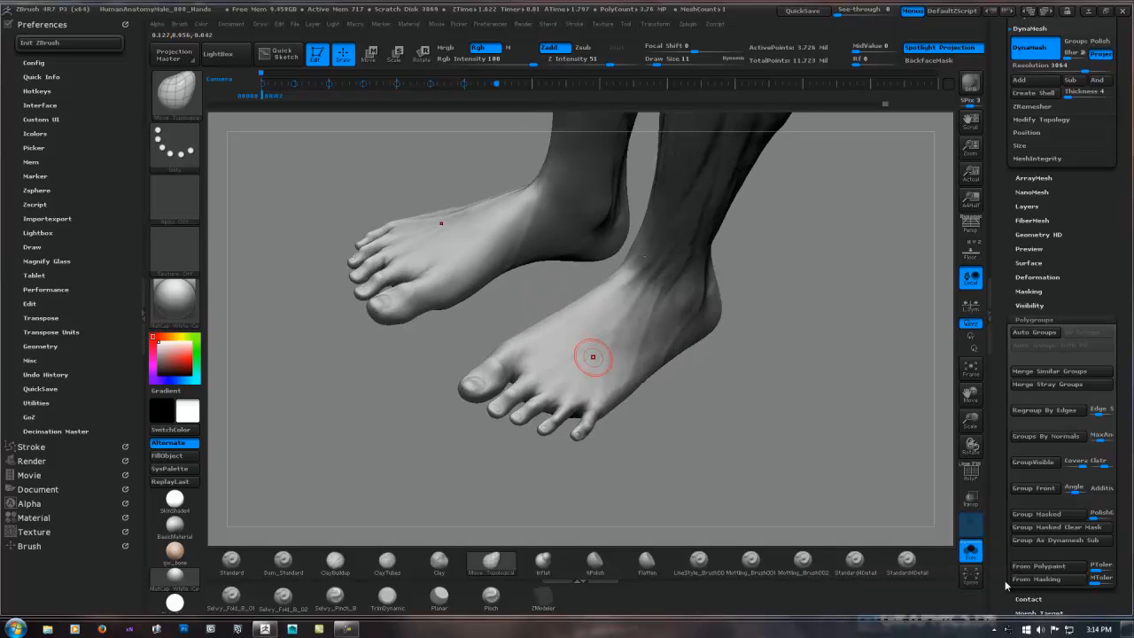
{"action": "mouse_move", "coordinate": [662, 408]}
{"action": "right_mouse_down"}
{"action": "mouse_move", "coordinate": [633, 346]}
{"action": "mouse_move", "coordinate": [685, 352]}
{"action": "mouse_move", "coordinate": [640, 400]}
{"action": "mouse_move", "coordinate": [590, 409]}
{"action": "mouse_move", "coordinate": [550, 371]}
{"action": "mouse_move", "coordinate": [584, 305]}
{"action": "mouse_move", "coordinate": [567, 338]}
{"action": "right_mouse_up"}
{"action": "right_click_drag", "start_coordinate": [630, 319], "coordinate": [595, 318]}
{"action": "mouse_move", "coordinate": [511, 337]}
{"action": "right_mouse_down"}
{"action": "mouse_move", "coordinate": [646, 321]}
{"action": "mouse_move", "coordinate": [639, 403]}
{"action": "mouse_move", "coordinate": [717, 334]}
{"action": "mouse_move", "coordinate": [674, 283]}
{"action": "mouse_move", "coordinate": [661, 332]}
{"action": "right_mouse_up"}
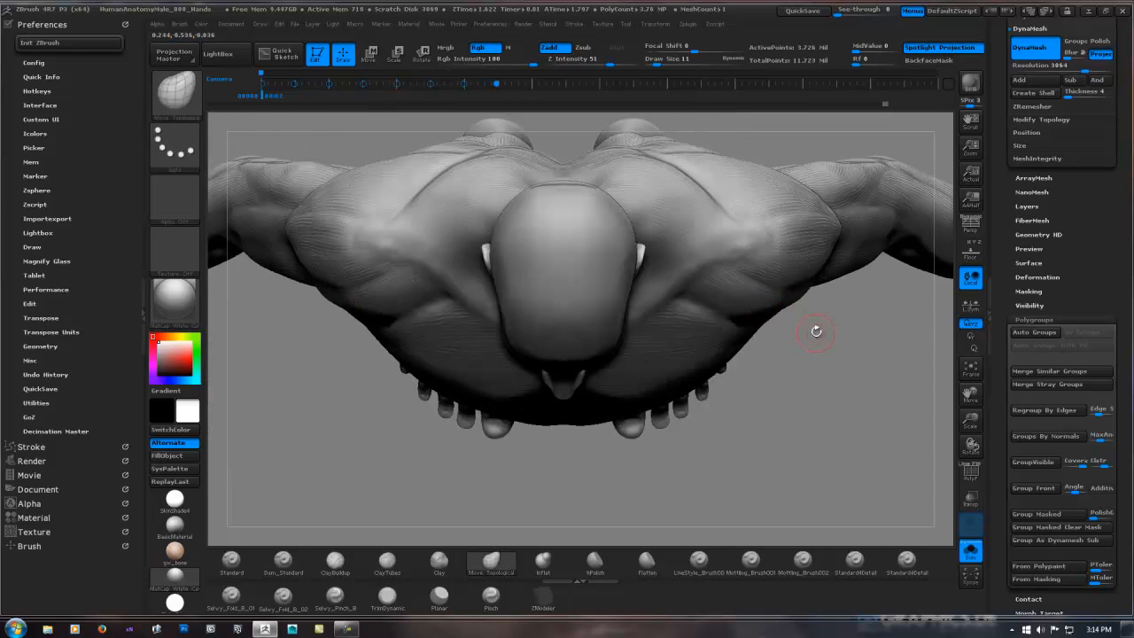
{"action": "right_click_drag", "start_coordinate": [815, 331], "coordinate": [819, 278], "text": "ctrl"}
{"action": "key", "text": "f"}
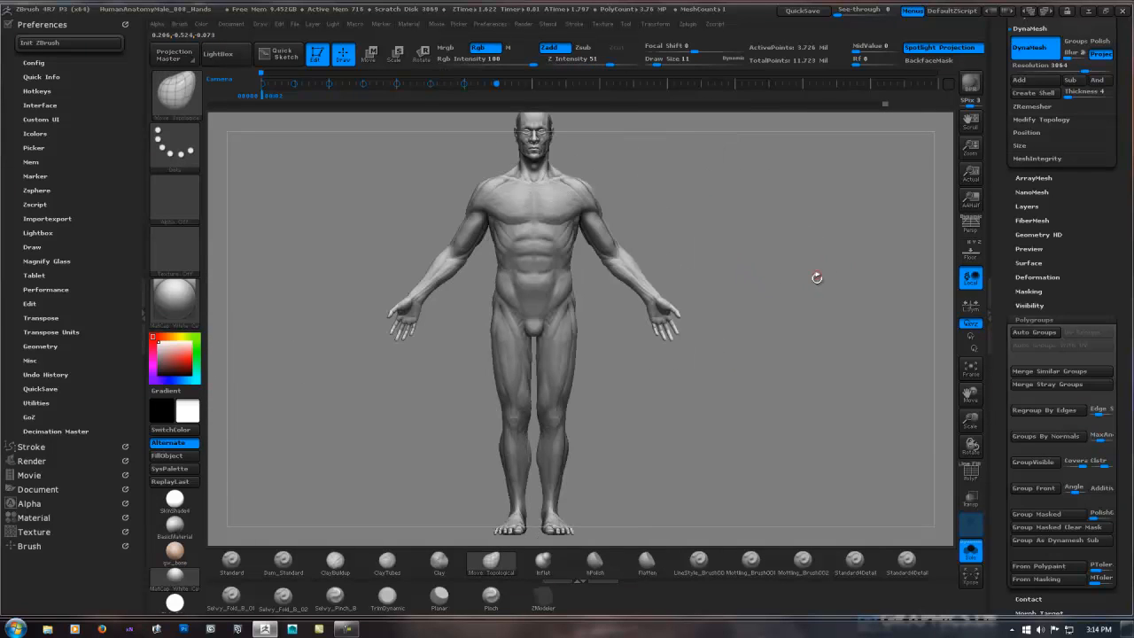
{"action": "scroll", "coordinate": [1119, 311], "scroll_direction": "up", "scroll_amount": 10}
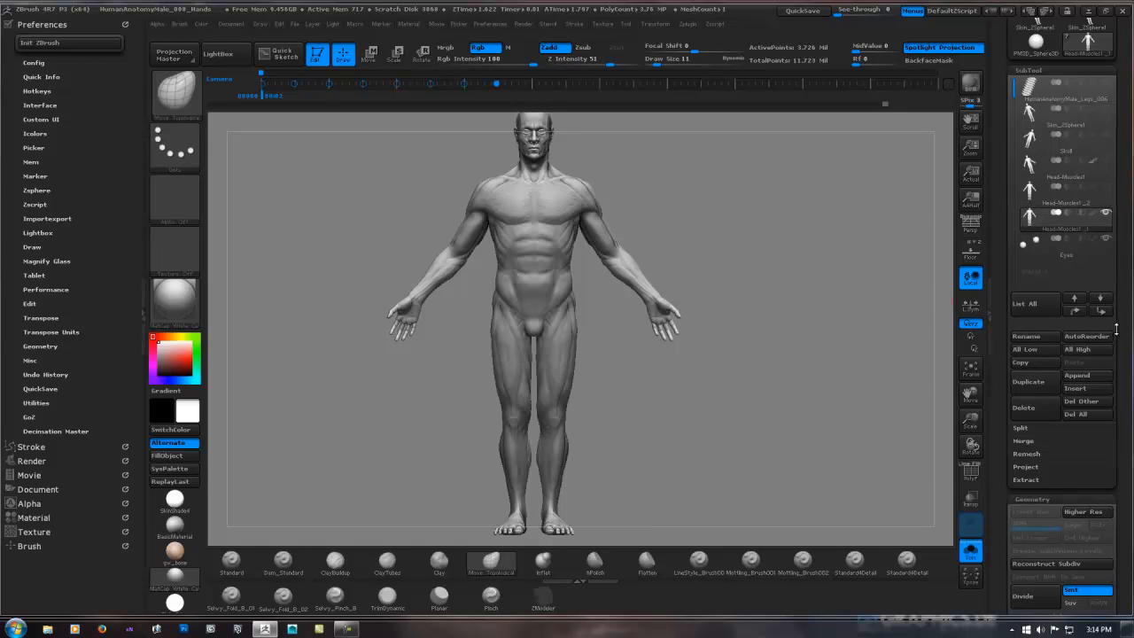
{"action": "scroll", "coordinate": [1115, 329], "scroll_direction": "down", "scroll_amount": 1}
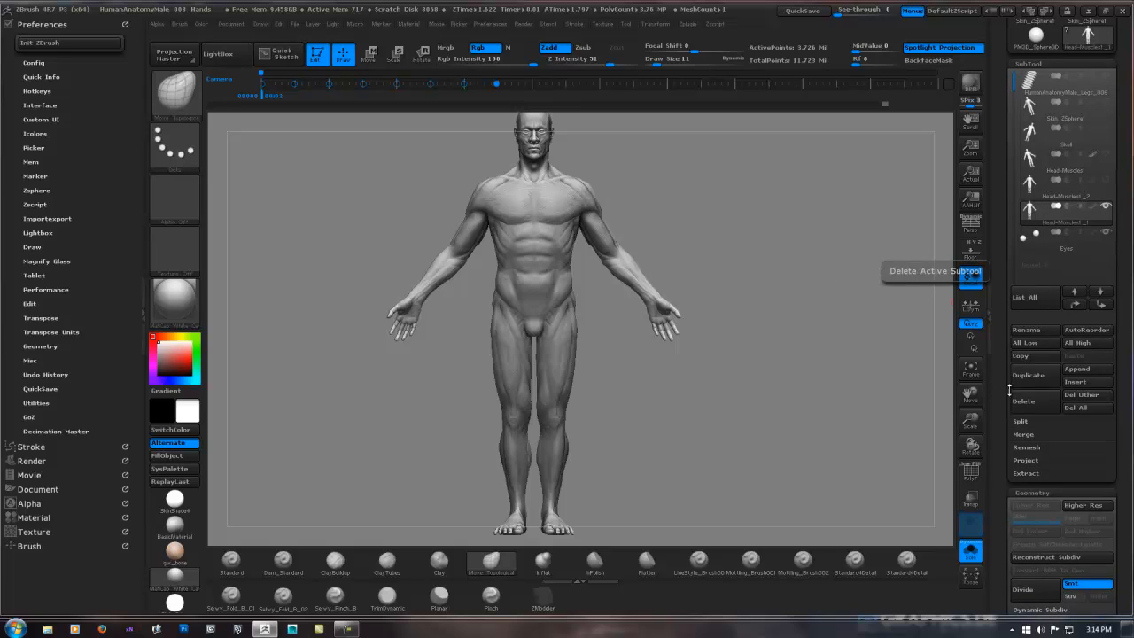
{"action": "left_click", "coordinate": [1032, 377]}
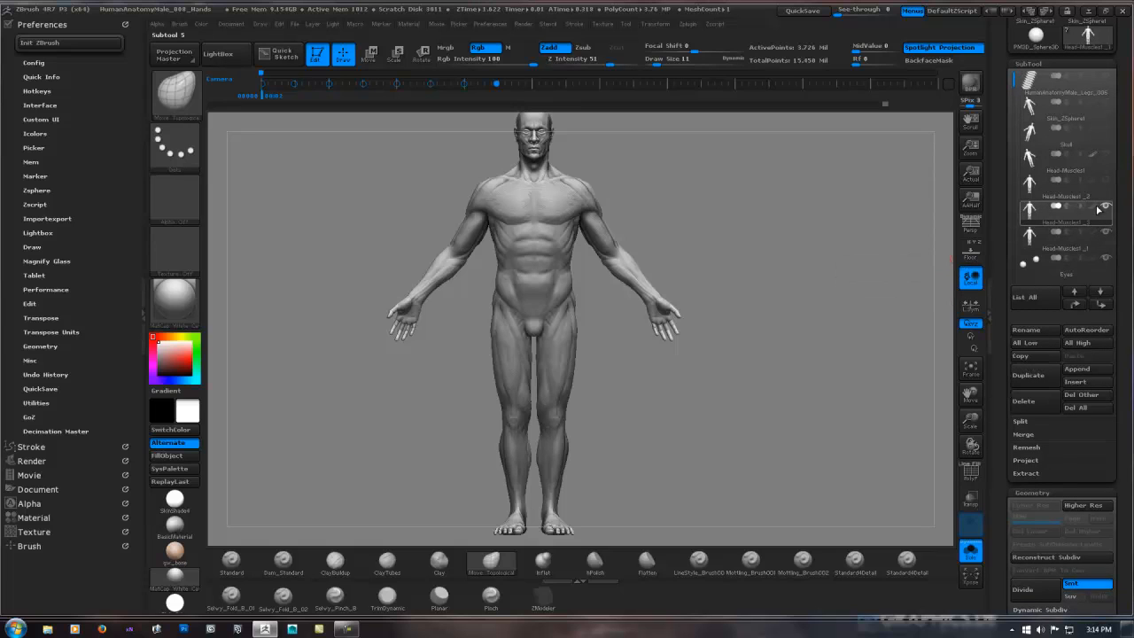
{"action": "left_click", "coordinate": [1045, 230]}
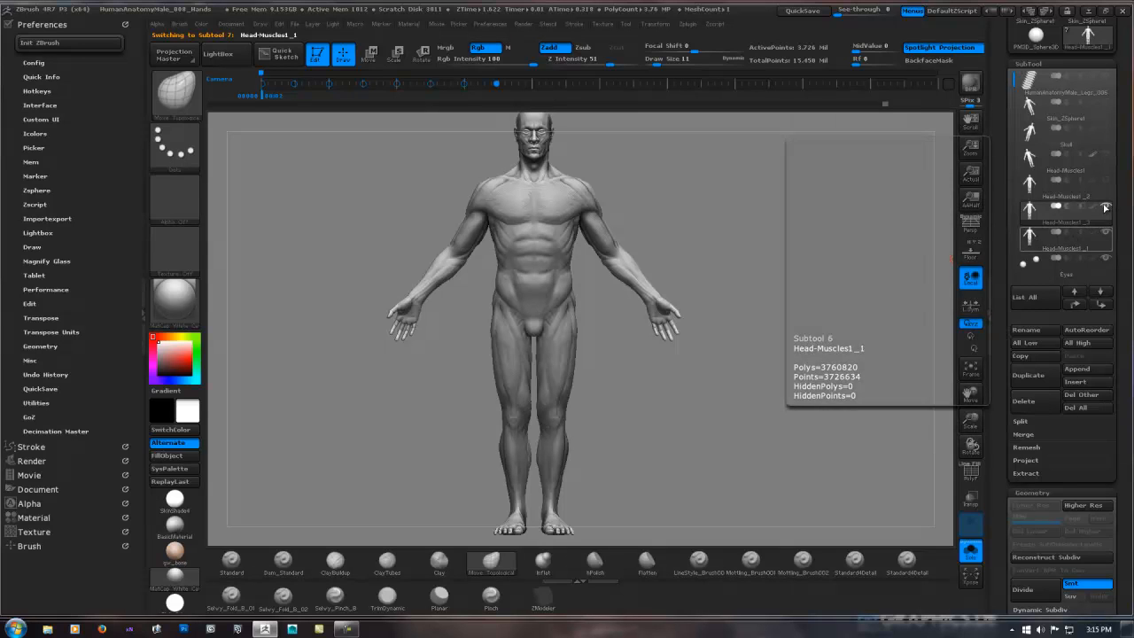
{"action": "left_click", "coordinate": [1105, 208]}
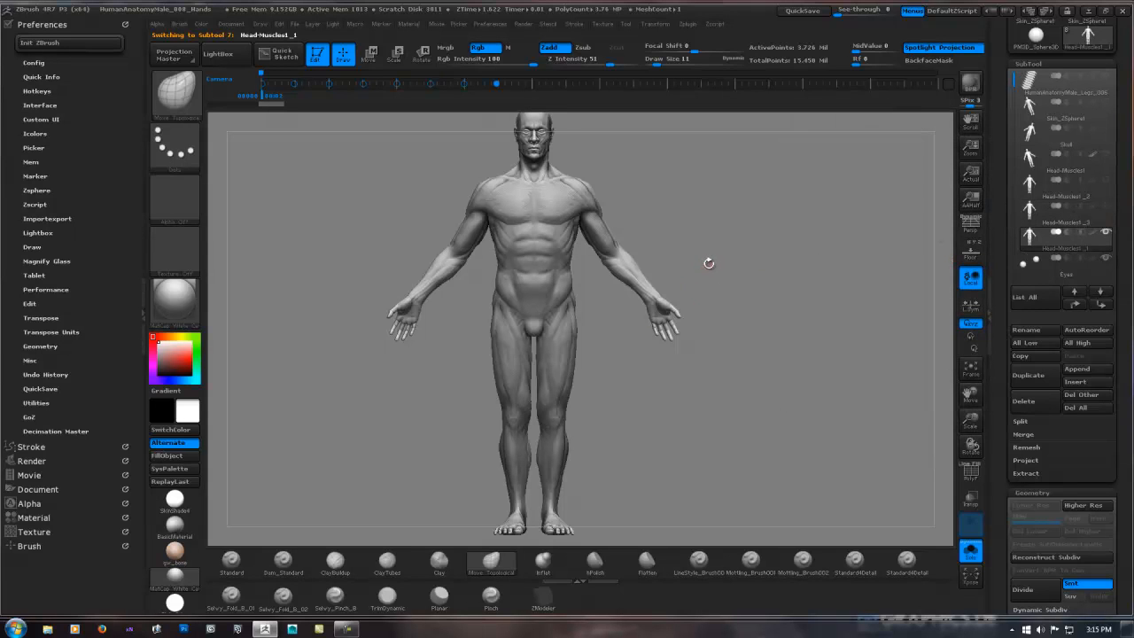
Set the draw size to 6 and switch to the ZRemesherGuides brush for the figure's face.
{"action": "scroll", "coordinate": [1118, 293], "scroll_direction": "down", "scroll_amount": 5}
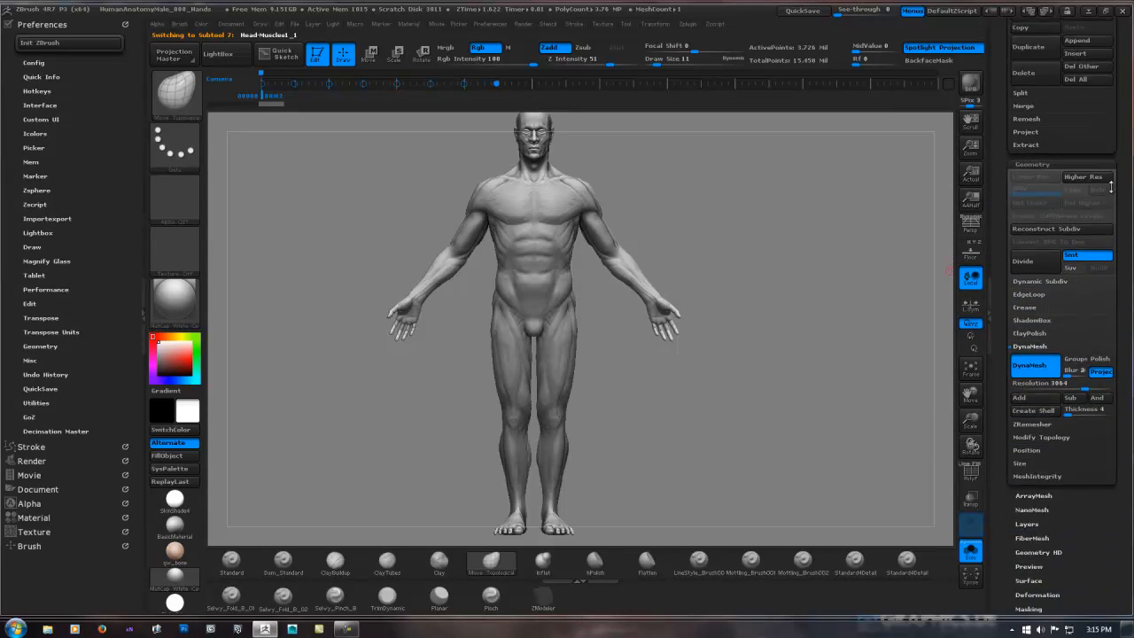
{"action": "right_click_drag", "start_coordinate": [650, 205], "coordinate": [696, 323], "text": "alt"}
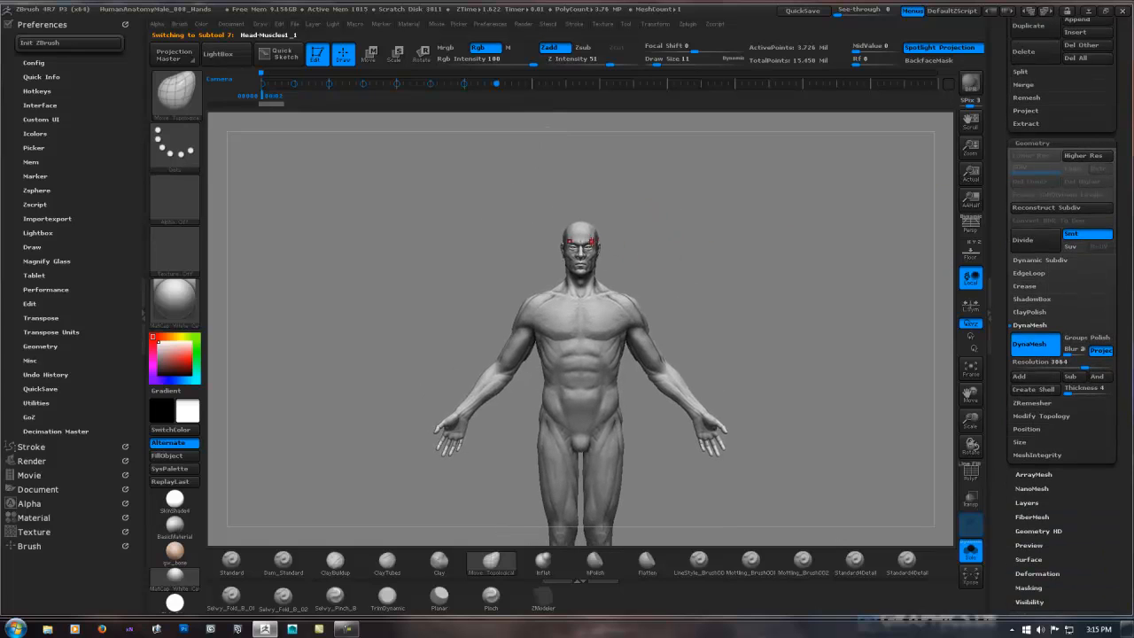
{"action": "mouse_move", "coordinate": [591, 241]}
{"action": "right_mouse_down", "text": "ctrl"}
{"action": "mouse_move", "coordinate": [810, 223]}
{"action": "mouse_move", "coordinate": [872, 232]}
{"action": "right_mouse_up", "text": "ctrl"}
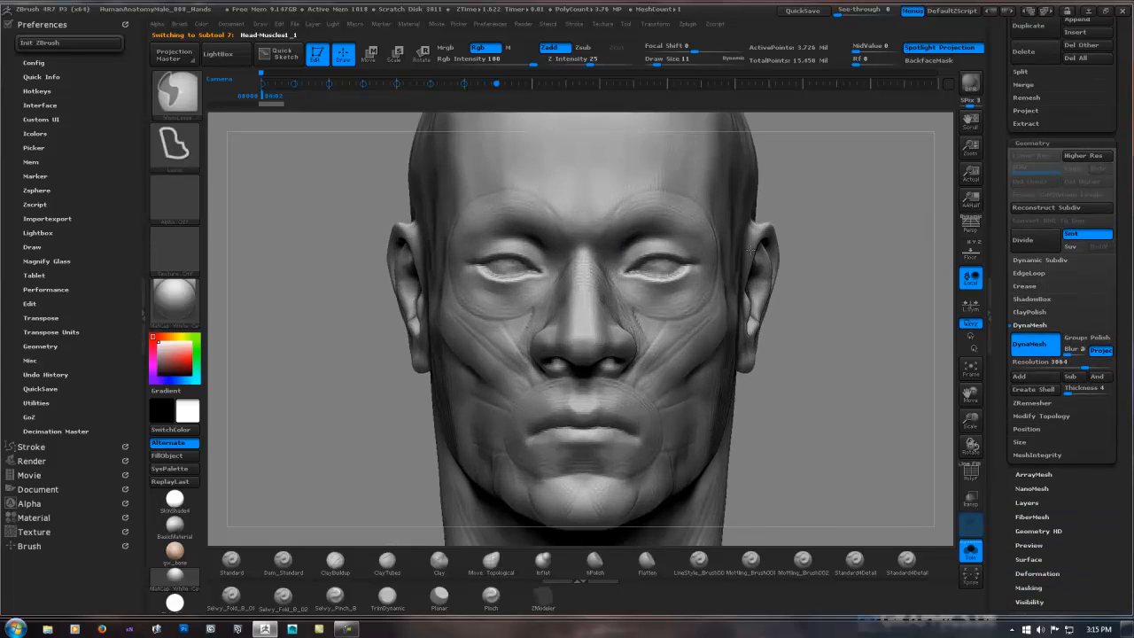
{"action": "right_click_drag", "start_coordinate": [670, 252], "coordinate": [634, 296], "text": "alt"}
{"action": "key", "text": "space"}
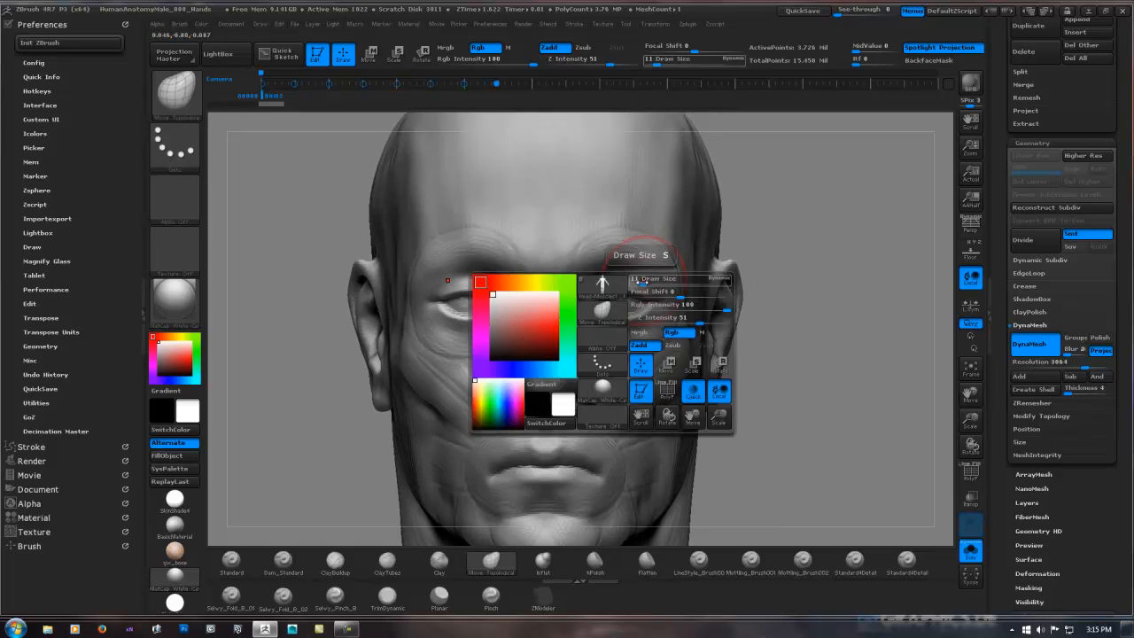
{"action": "left_click_drag", "start_coordinate": [651, 281], "coordinate": [640, 283]}
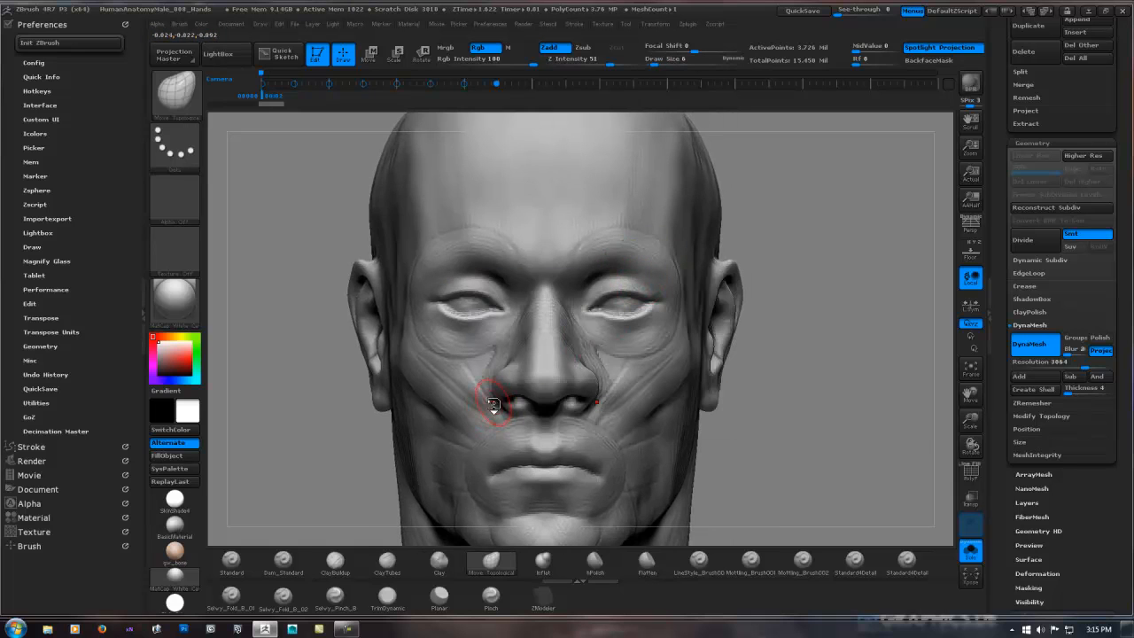
{"action": "key", "text": "b"}
{"action": "key", "text": "z"}
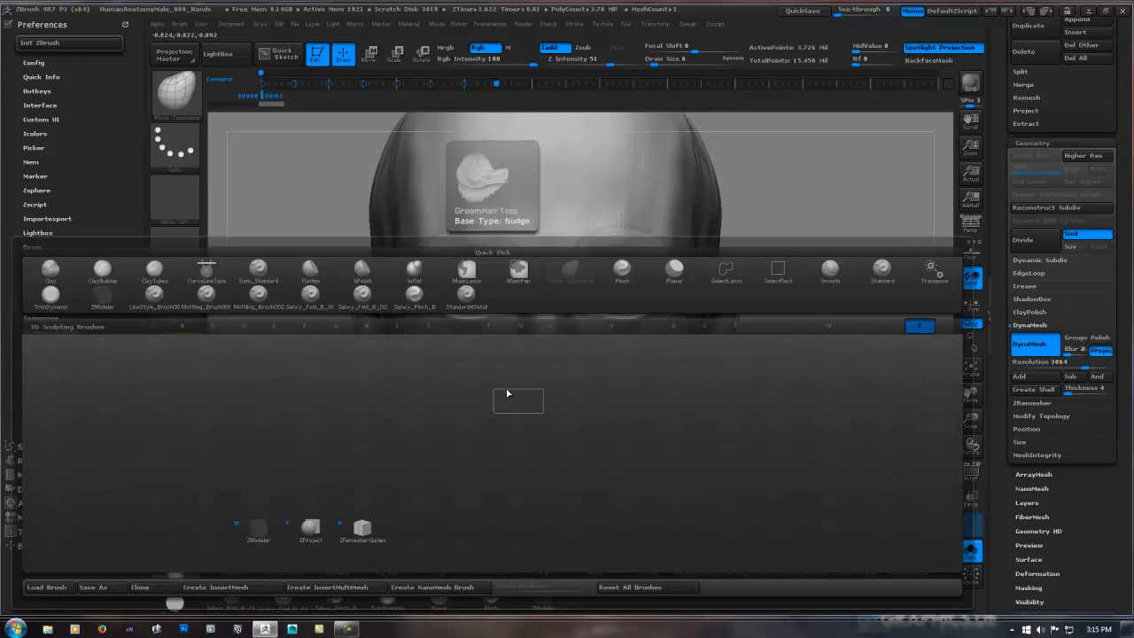
{"action": "left_click", "coordinate": [358, 531]}
Set the draw size to 2 and draw three closed guide loops around the eye, from the eyelid edge out to the brow and cheek.
{"action": "right_click_drag", "start_coordinate": [577, 289], "coordinate": [639, 317], "text": "ctrl"}
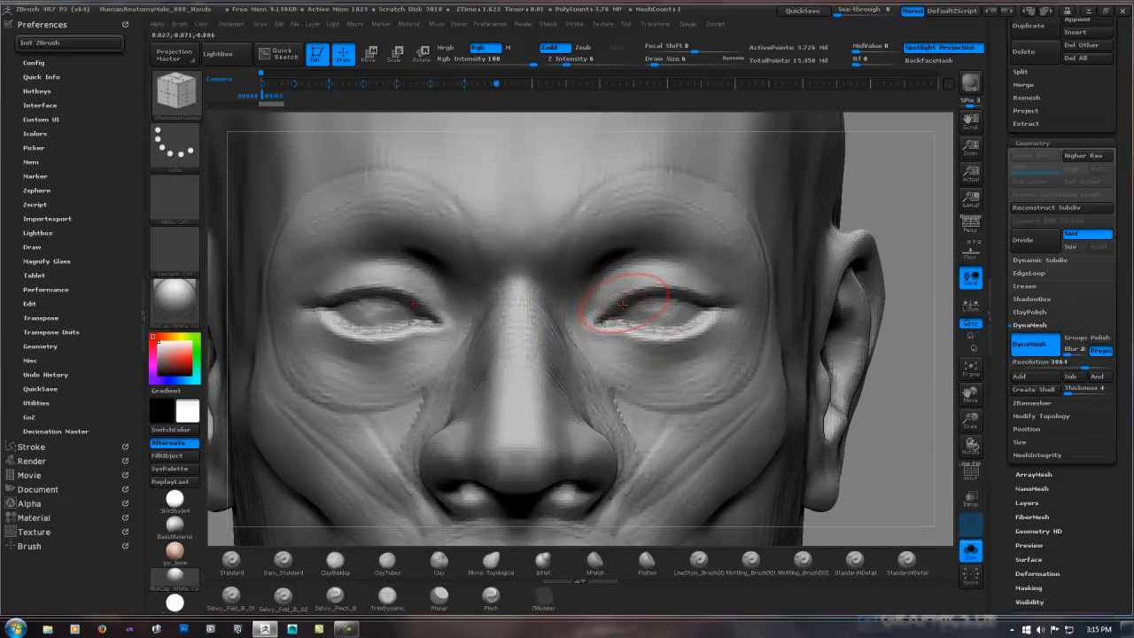
{"action": "key", "text": "space"}
{"action": "left_click", "coordinate": [628, 307]}
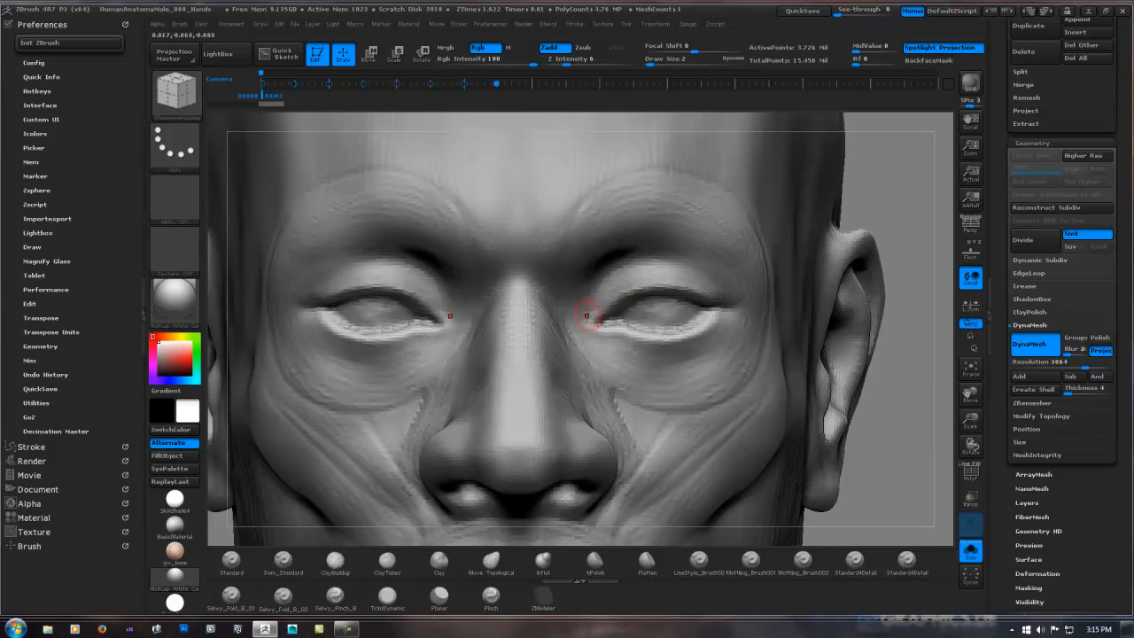
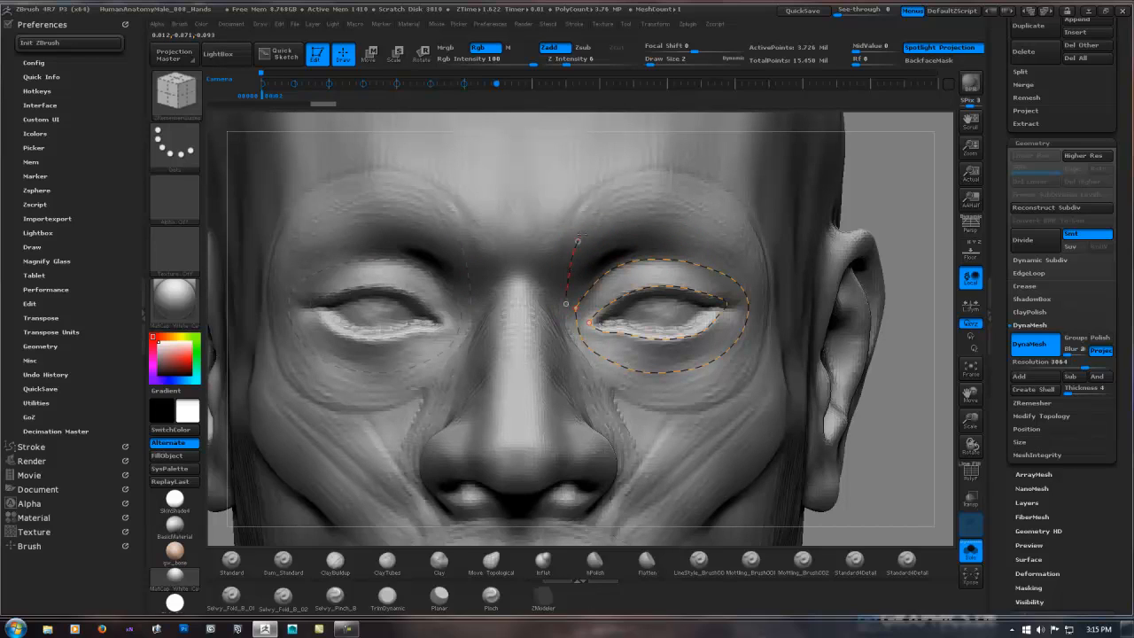
{"action": "mouse_move", "coordinate": [607, 198]}
{"action": "left_mouse_down"}
{"action": "mouse_move", "coordinate": [651, 188]}
{"action": "mouse_move", "coordinate": [728, 218]}
{"action": "left_mouse_up"}
{"action": "left_click_drag", "start_coordinate": [698, 399], "coordinate": [633, 400]}
{"action": "left_click_drag", "start_coordinate": [577, 335], "coordinate": [567, 306]}
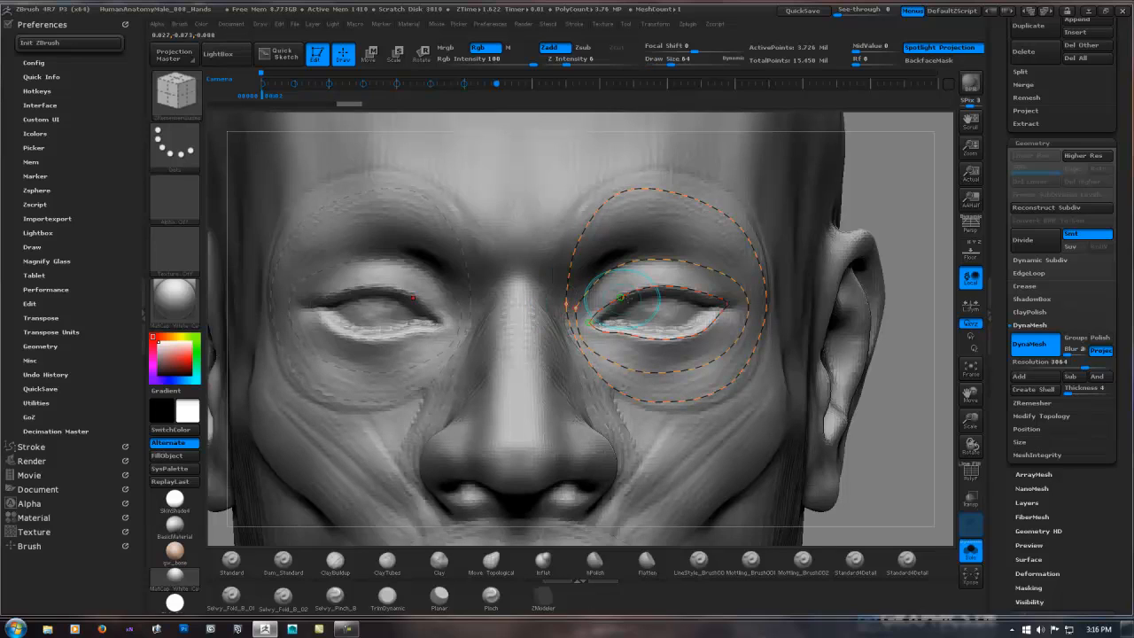
Draw a guide curve from the nose bridge down the side of the nose, around the nostril wing to the nose base.
{"action": "mouse_move", "coordinate": [838, 291]}
{"action": "left_mouse_down"}
{"action": "mouse_move", "coordinate": [714, 303]}
{"action": "mouse_move", "coordinate": [742, 298]}
{"action": "left_mouse_up"}
{"action": "left_click_drag", "start_coordinate": [857, 299], "coordinate": [865, 307], "text": "shift"}
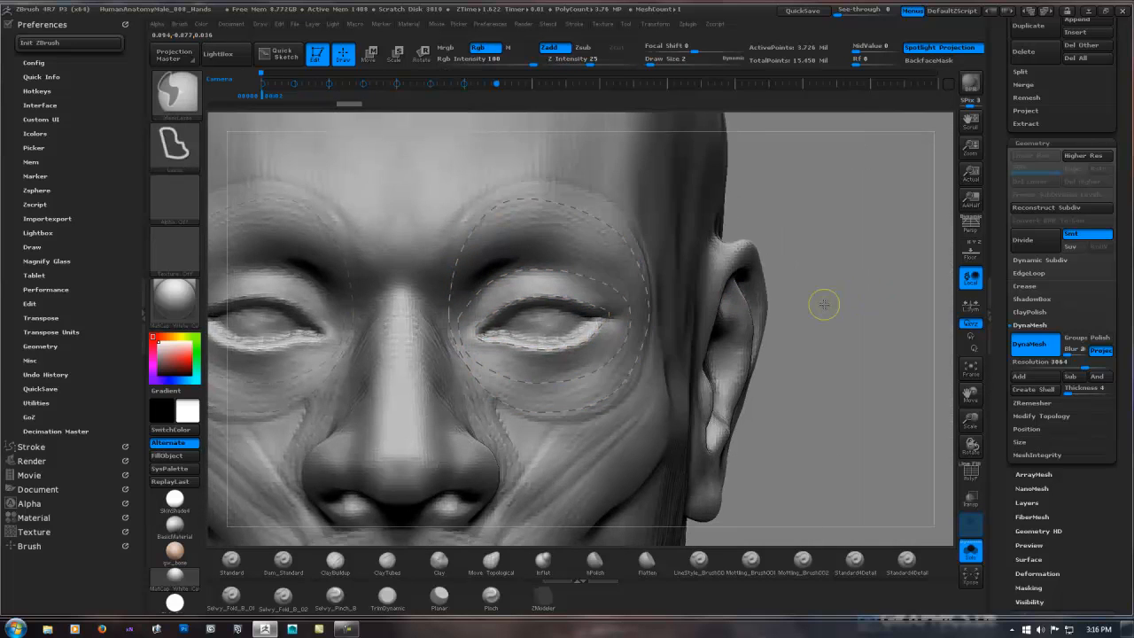
{"action": "right_click_drag", "start_coordinate": [822, 304], "coordinate": [749, 299], "text": "ctrl"}
{"action": "left_click_drag", "start_coordinate": [566, 329], "coordinate": [506, 324]}
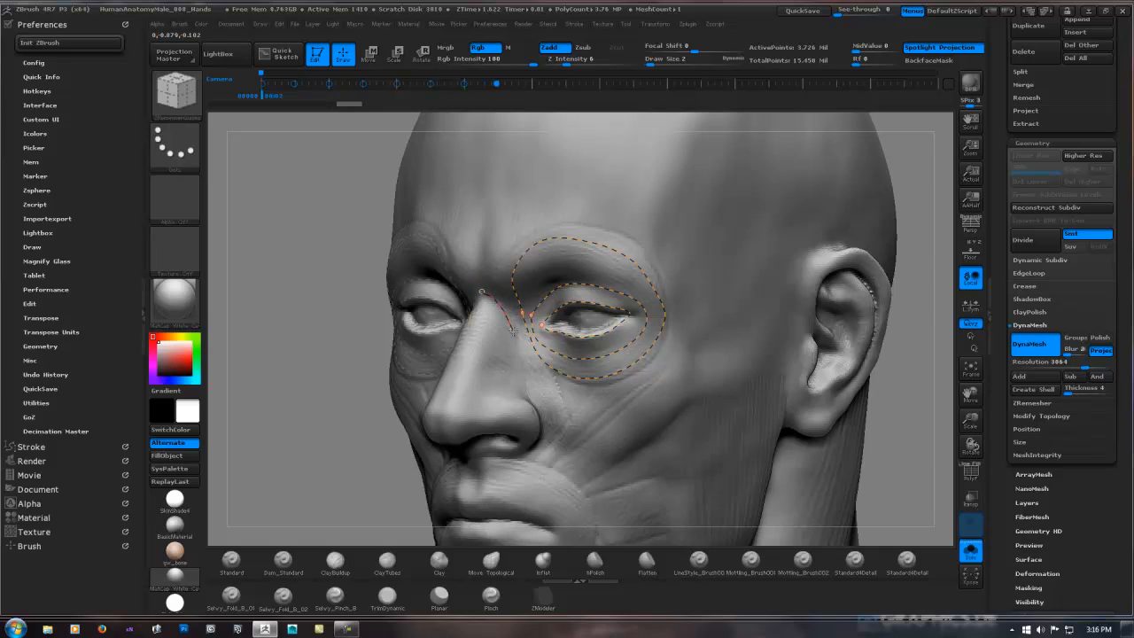
{"action": "left_click_drag", "start_coordinate": [512, 332], "coordinate": [537, 405]}
{"action": "left_click_drag", "start_coordinate": [375, 452], "coordinate": [551, 362]}
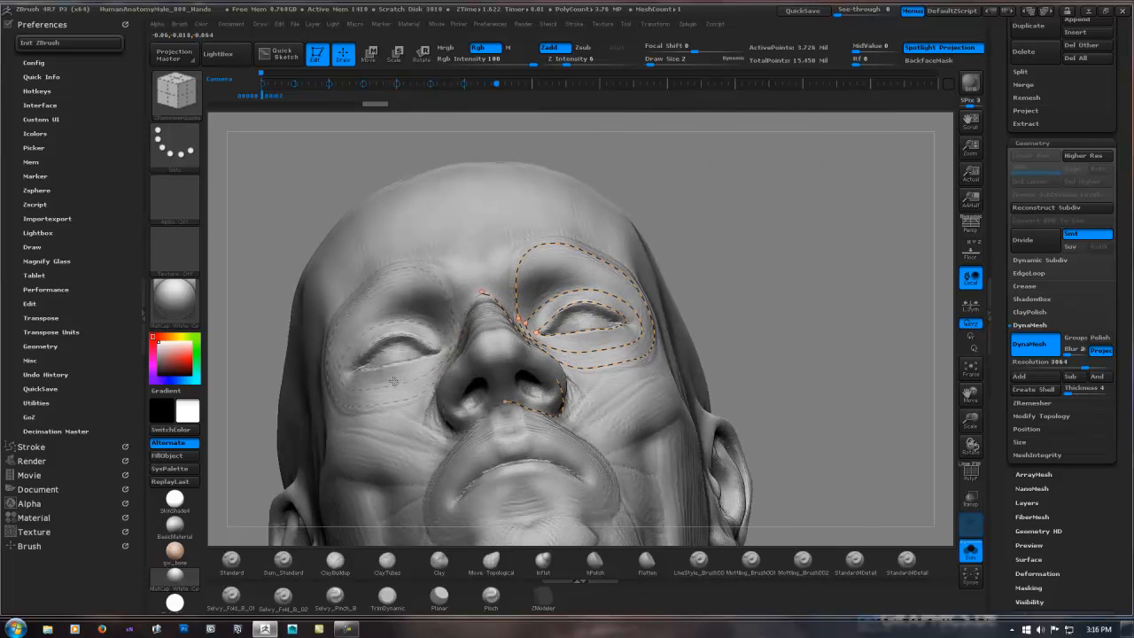
{"action": "mouse_move", "coordinate": [542, 357]}
{"action": "right_mouse_down", "text": "ctrl"}
{"action": "mouse_move", "coordinate": [627, 341]}
{"action": "mouse_move", "coordinate": [611, 347]}
{"action": "right_mouse_up", "text": "ctrl"}
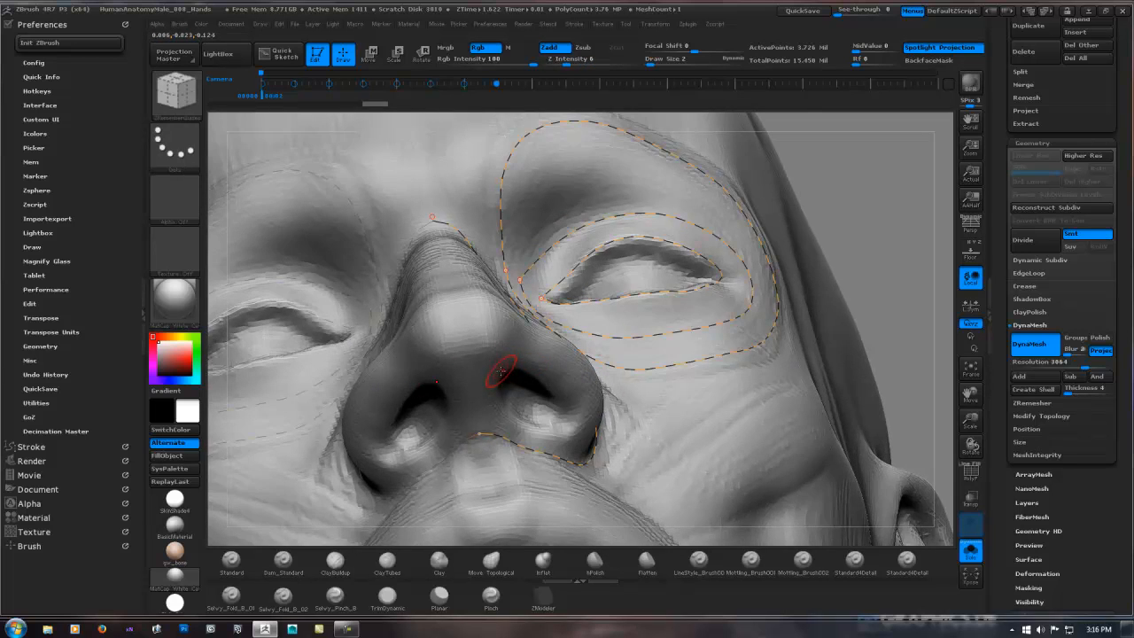
Draw a closed guide loop around the rim of the nostril opening.
{"action": "left_click_drag", "start_coordinate": [509, 361], "coordinate": [541, 366]}
{"action": "left_click_drag", "start_coordinate": [571, 406], "coordinate": [527, 427]}
{"action": "left_click_drag", "start_coordinate": [499, 371], "coordinate": [502, 370]}
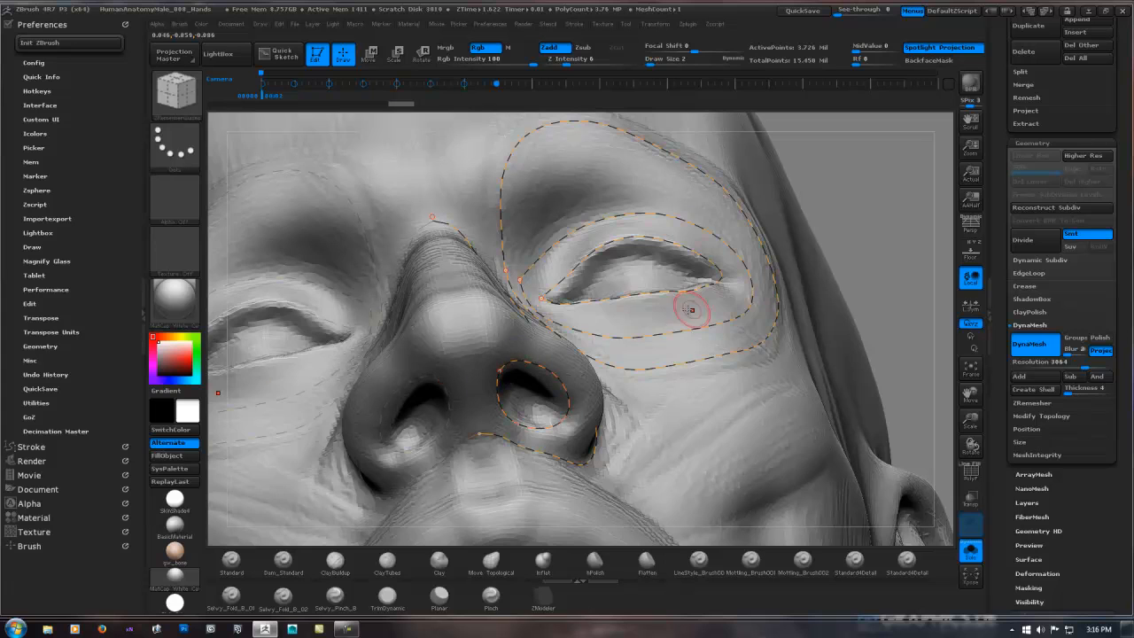
Draw two guide curves around one half of the mouth, one following the lips and one along the outer edge of the mouth muscle.
{"action": "right_click_drag", "start_coordinate": [779, 300], "coordinate": [835, 331], "text": "ctrl"}
{"action": "left_click_drag", "start_coordinate": [834, 331], "coordinate": [891, 278]}
{"action": "right_click_drag", "start_coordinate": [710, 425], "coordinate": [552, 405], "text": "alt"}
{"action": "right_click_drag", "start_coordinate": [457, 464], "coordinate": [530, 342], "text": "alt"}
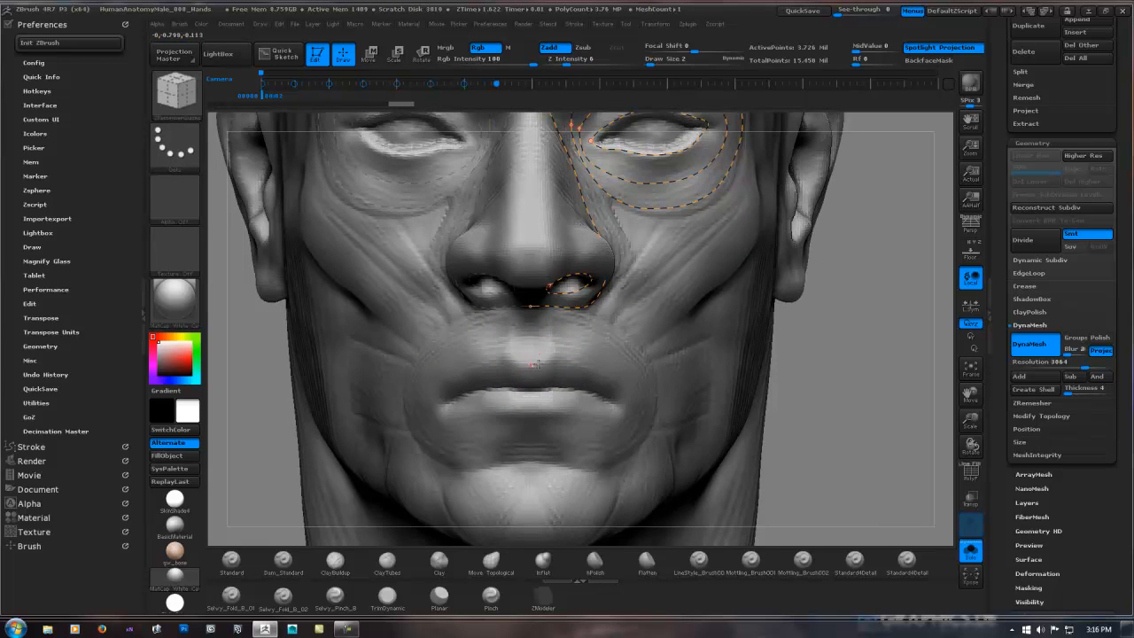
{"action": "left_click_drag", "start_coordinate": [533, 365], "coordinate": [551, 358]}
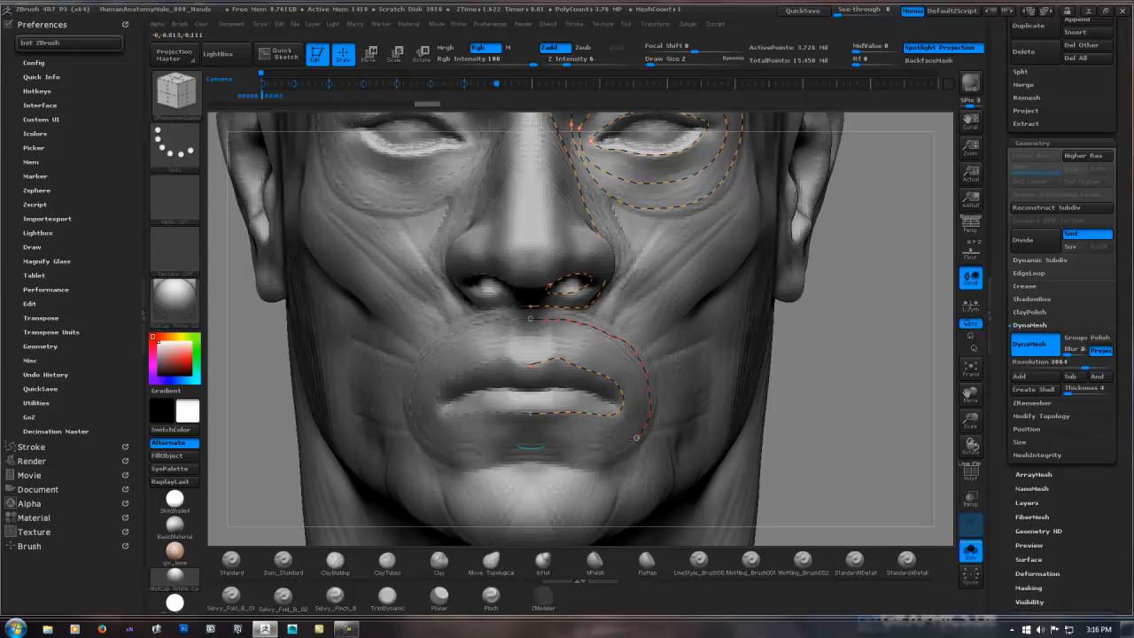
{"action": "left_click_drag", "start_coordinate": [636, 437], "coordinate": [611, 452]}
{"action": "left_click_drag", "start_coordinate": [530, 452], "coordinate": [529, 450]}
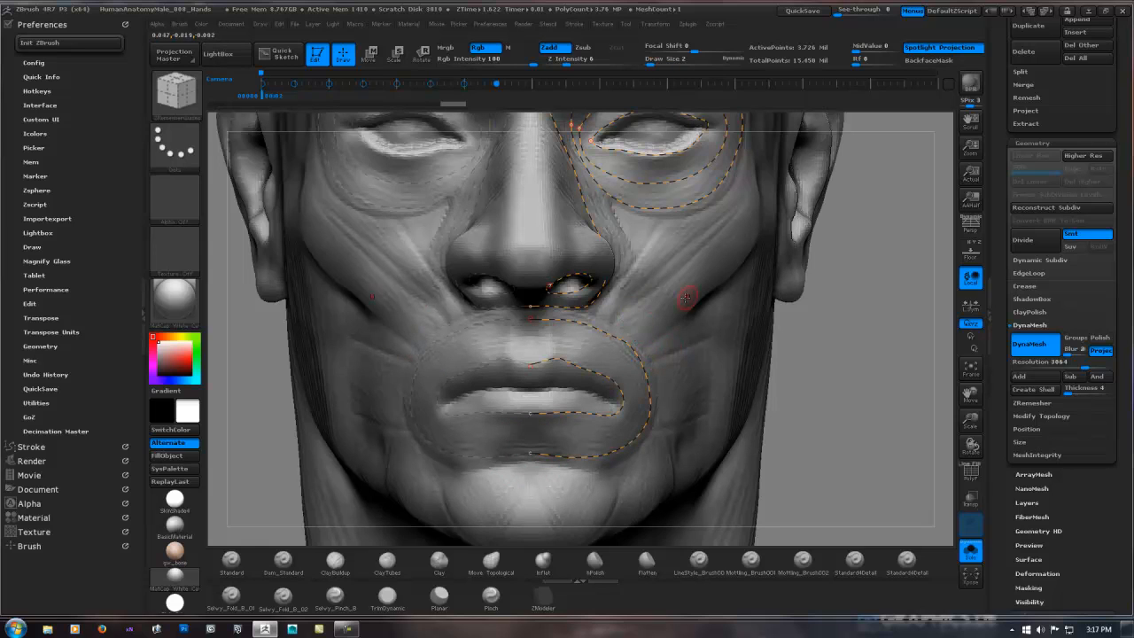
Draw a closed guide loop around the outside of the ear where it meets the head.
{"action": "mouse_move", "coordinate": [765, 305]}
{"action": "right_mouse_down", "text": "ctrl"}
{"action": "mouse_move", "coordinate": [619, 340]}
{"action": "mouse_move", "coordinate": [612, 326]}
{"action": "mouse_move", "coordinate": [567, 330]}
{"action": "right_mouse_up", "text": "ctrl"}
{"action": "right_click_drag", "start_coordinate": [722, 290], "coordinate": [607, 317], "text": "alt"}
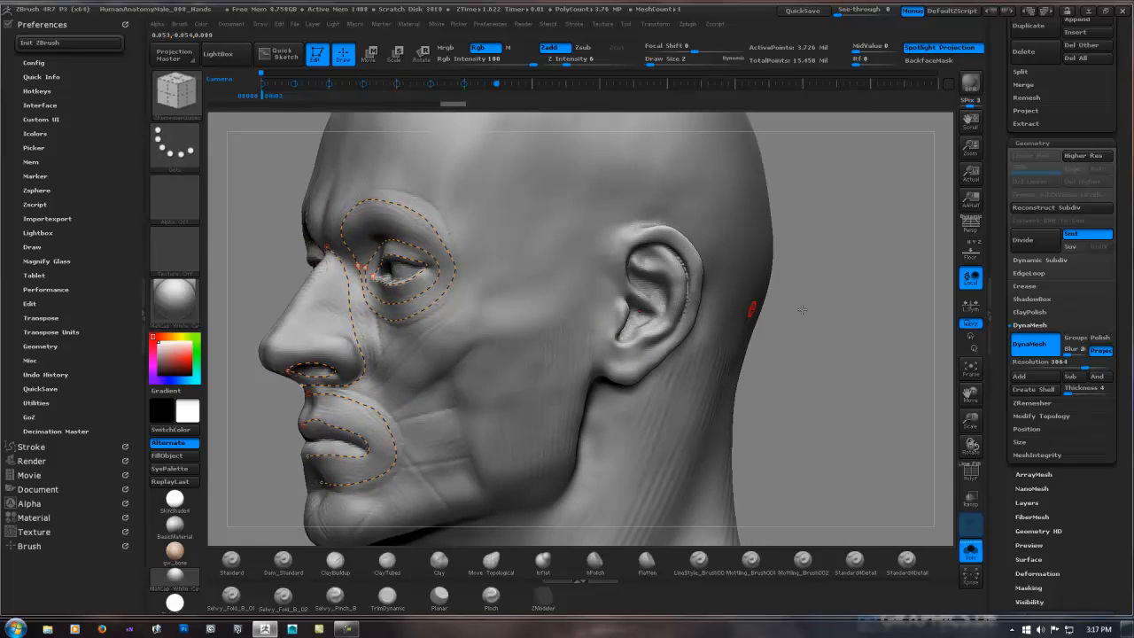
{"action": "right_click_drag", "start_coordinate": [833, 305], "coordinate": [761, 305], "text": "shift"}
{"action": "right_click_drag", "start_coordinate": [700, 274], "coordinate": [701, 305], "text": "ctrl"}
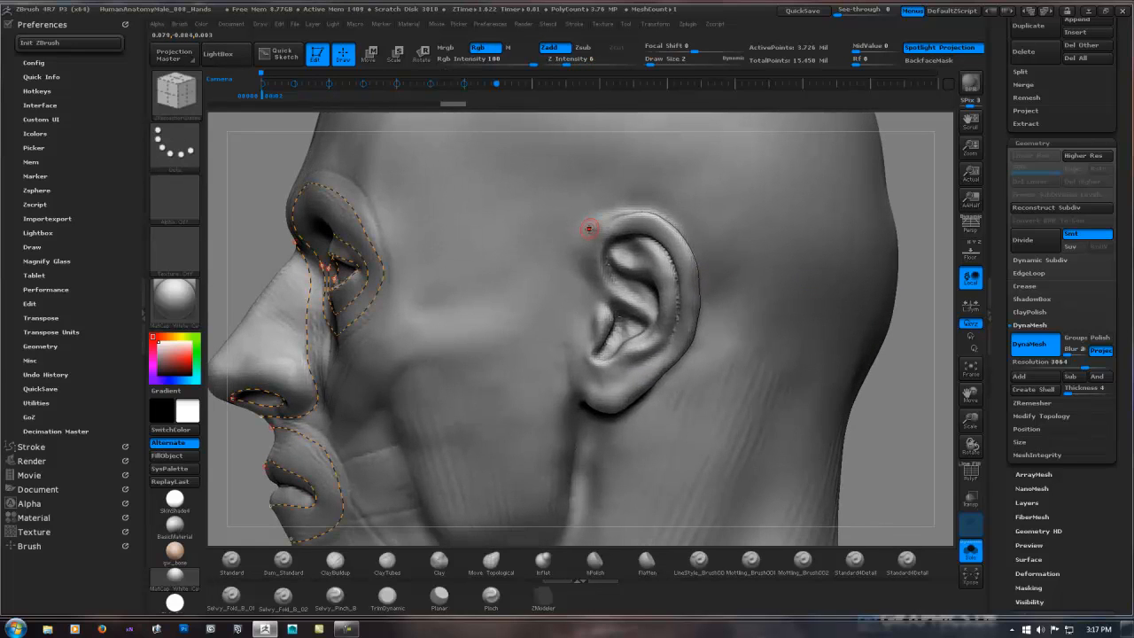
{"action": "left_click_drag", "start_coordinate": [609, 210], "coordinate": [579, 239]}
{"action": "mouse_move", "coordinate": [709, 273]}
{"action": "left_mouse_down"}
{"action": "mouse_move", "coordinate": [707, 326]}
{"action": "mouse_move", "coordinate": [683, 372]}
{"action": "mouse_move", "coordinate": [648, 402]}
{"action": "mouse_move", "coordinate": [583, 413]}
{"action": "left_mouse_up"}
{"action": "left_click_drag", "start_coordinate": [579, 239], "coordinate": [581, 234]}
Draw a guide loop around the wrist just above the palm crease, undoing misplaced strokes until the line sits correctly.
{"action": "mouse_move", "coordinate": [850, 271]}
{"action": "left_mouse_down"}
{"action": "mouse_move", "coordinate": [921, 281]}
{"action": "mouse_move", "coordinate": [898, 271]}
{"action": "left_mouse_up"}
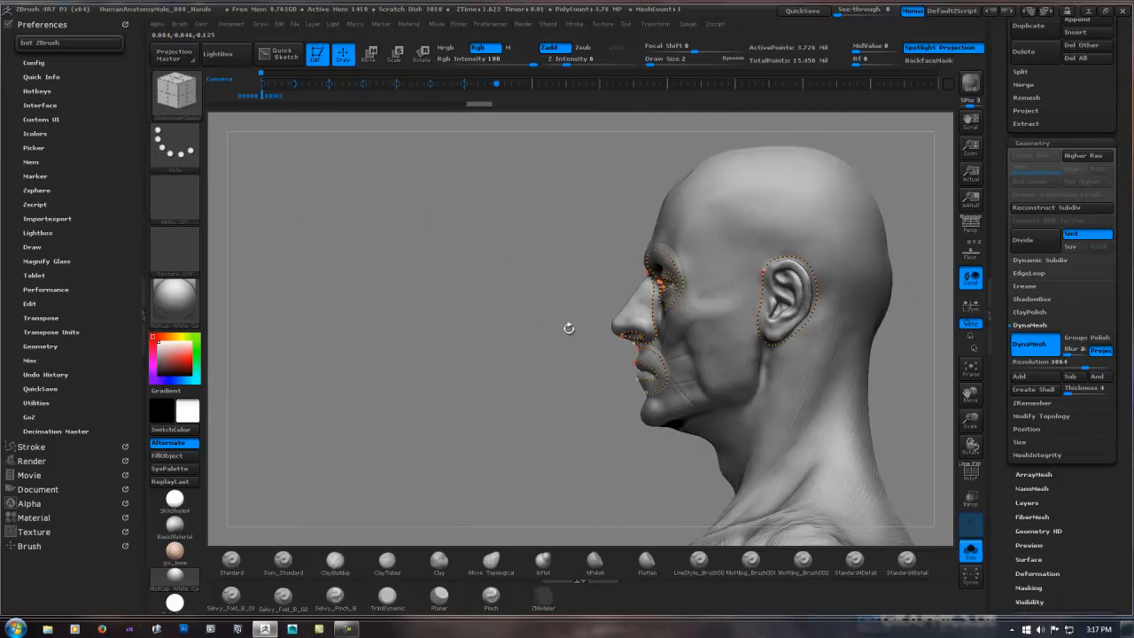
{"action": "mouse_move", "coordinate": [558, 324]}
{"action": "left_mouse_down"}
{"action": "mouse_move", "coordinate": [605, 316]}
{"action": "mouse_move", "coordinate": [615, 337]}
{"action": "left_mouse_up"}
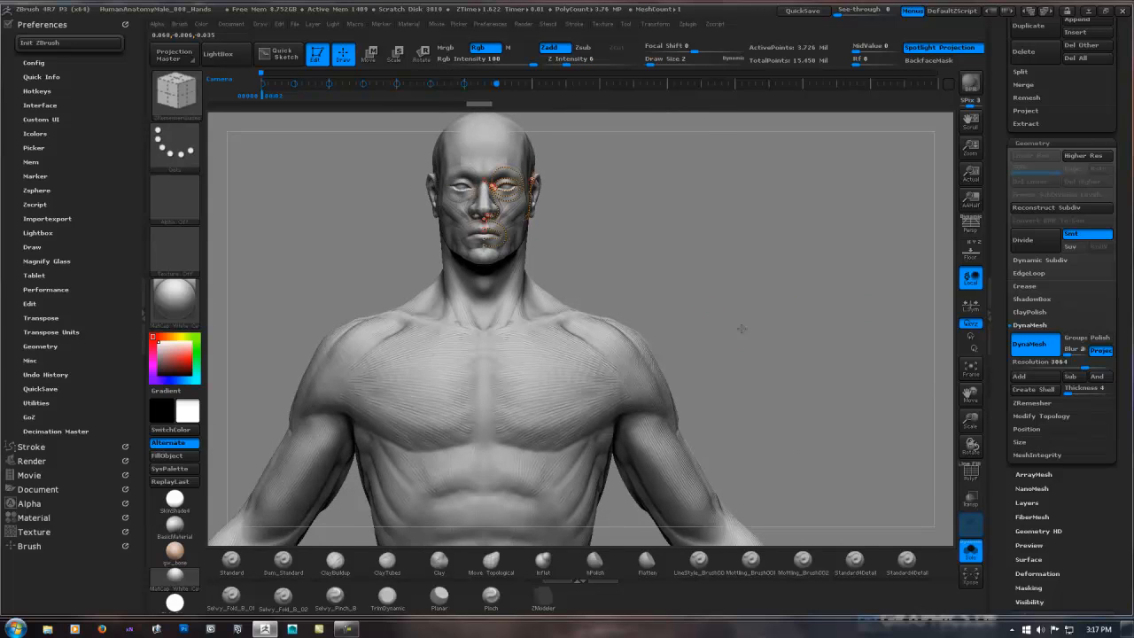
{"action": "mouse_move", "coordinate": [735, 341]}
{"action": "left_mouse_down", "text": "alt"}
{"action": "mouse_move", "coordinate": [690, 271]}
{"action": "mouse_move", "coordinate": [701, 314]}
{"action": "mouse_move", "coordinate": [552, 172]}
{"action": "left_mouse_up", "text": "alt"}
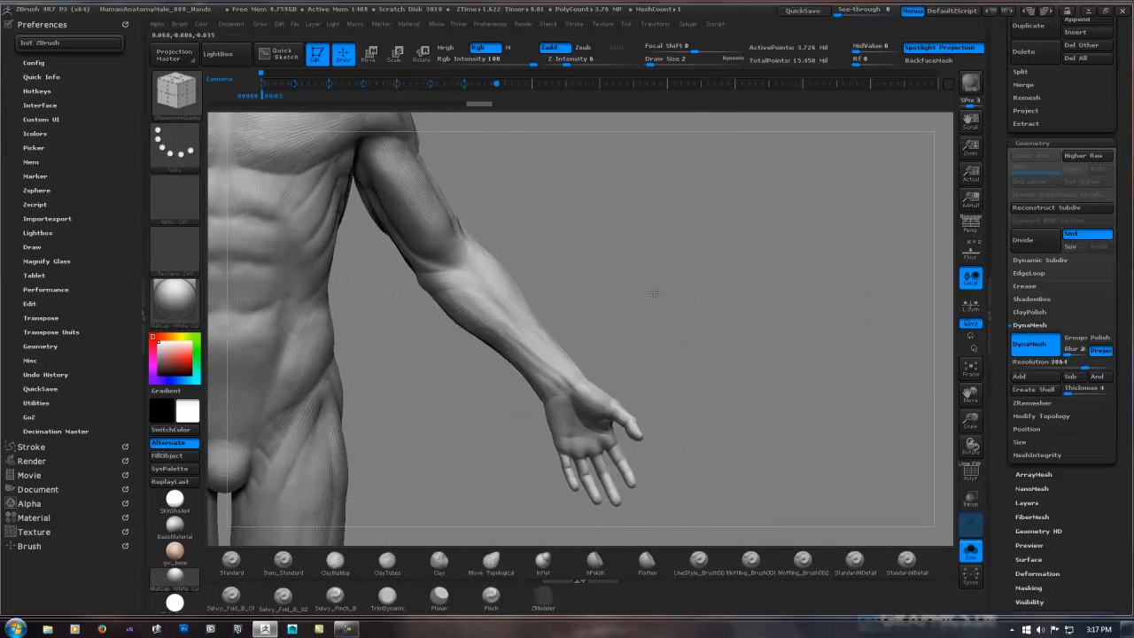
{"action": "left_click_drag", "start_coordinate": [669, 340], "coordinate": [638, 239], "text": "alt"}
{"action": "right_click_drag", "start_coordinate": [575, 360], "coordinate": [864, 310], "text": "ctrl"}
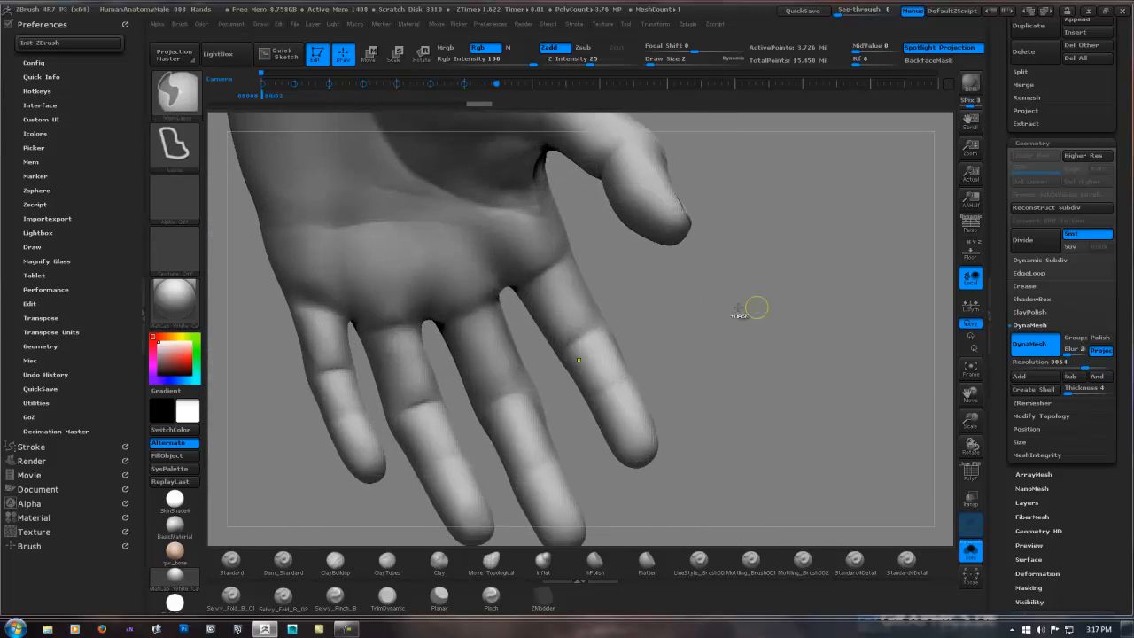
{"action": "right_click_drag", "start_coordinate": [460, 142], "coordinate": [598, 423], "text": "alt"}
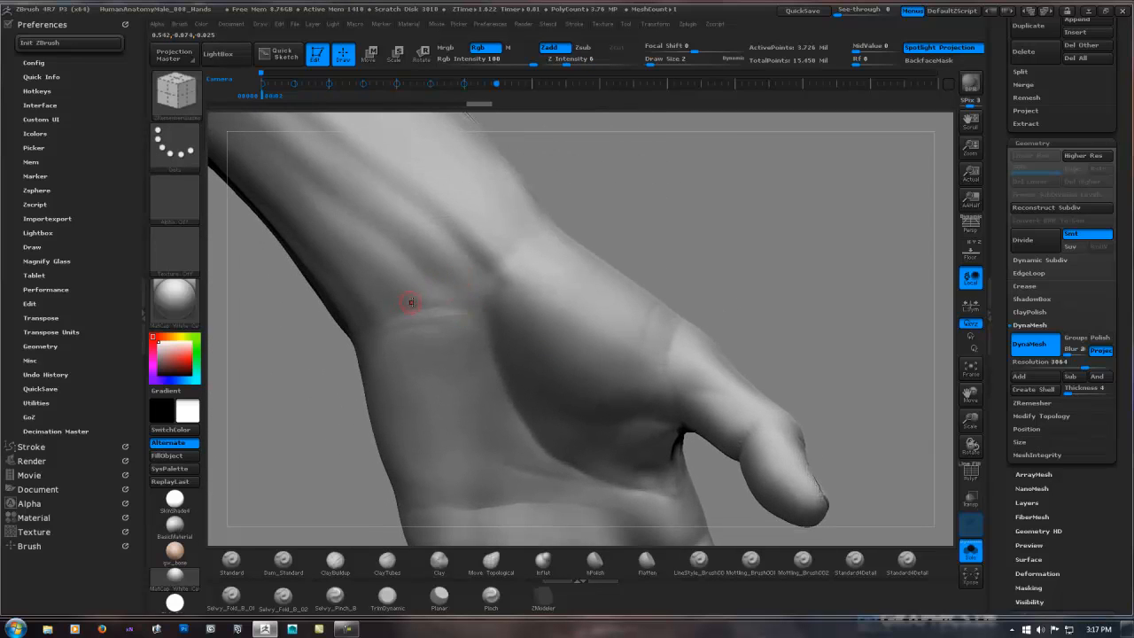
{"action": "left_click_drag", "start_coordinate": [423, 291], "coordinate": [470, 268], "text": "shift"}
{"action": "key", "text": "ctrl+z"}
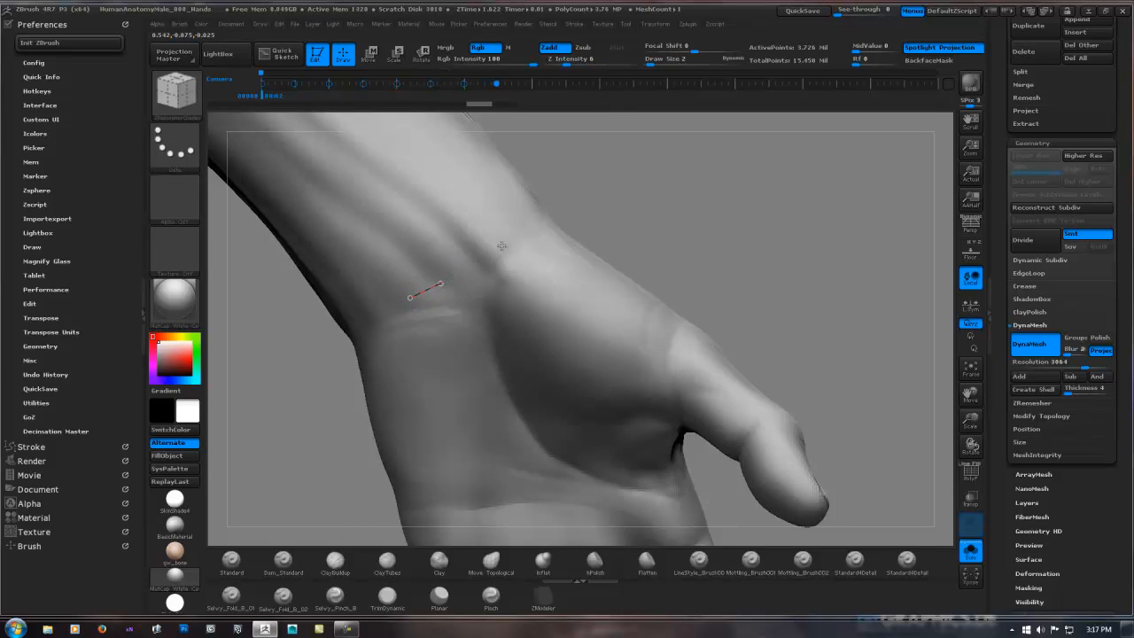
{"action": "mouse_move", "coordinate": [502, 245]}
{"action": "left_mouse_down"}
{"action": "mouse_move", "coordinate": [610, 162]}
{"action": "mouse_move", "coordinate": [650, 168]}
{"action": "left_mouse_up"}
{"action": "mouse_move", "coordinate": [743, 212]}
{"action": "left_mouse_down"}
{"action": "mouse_move", "coordinate": [704, 240]}
{"action": "mouse_move", "coordinate": [711, 248]}
{"action": "mouse_move", "coordinate": [729, 223]}
{"action": "left_mouse_up"}
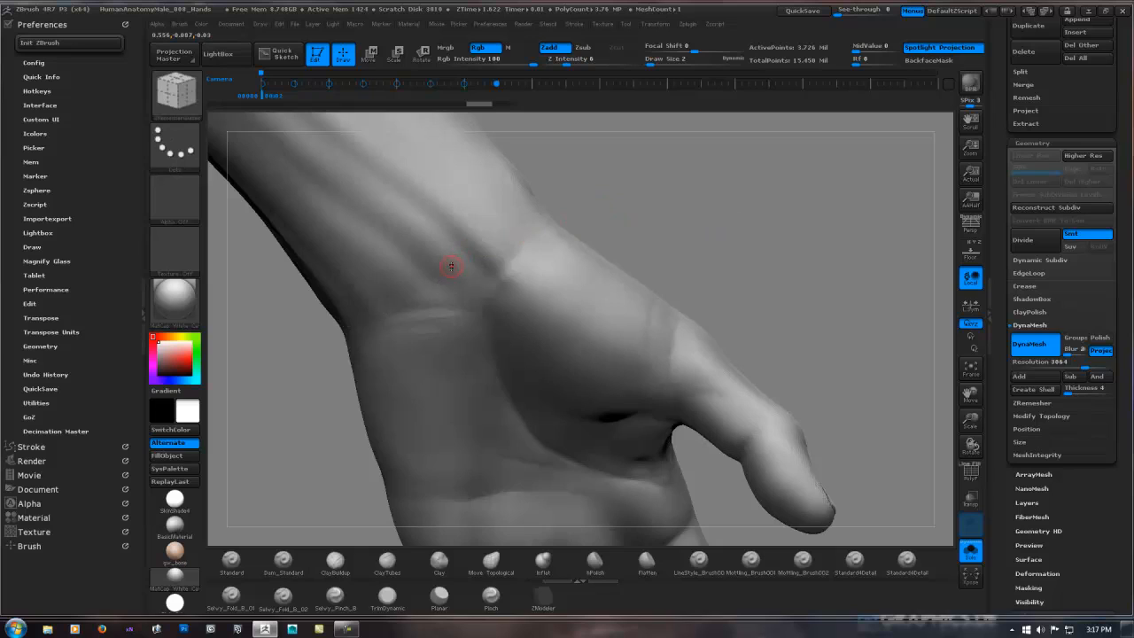
{"action": "mouse_move", "coordinate": [485, 244]}
{"action": "left_mouse_down"}
{"action": "mouse_move", "coordinate": [600, 168]}
{"action": "mouse_move", "coordinate": [542, 208]}
{"action": "left_mouse_up"}
{"action": "left_click_drag", "start_coordinate": [553, 197], "coordinate": [555, 196]}
{"action": "key", "text": "ctrl+z"}
{"action": "left_click_drag", "start_coordinate": [450, 249], "coordinate": [558, 192]}
{"action": "mouse_move", "coordinate": [696, 228]}
{"action": "left_mouse_down"}
{"action": "mouse_move", "coordinate": [625, 255]}
{"action": "mouse_move", "coordinate": [674, 235]}
{"action": "left_mouse_up"}
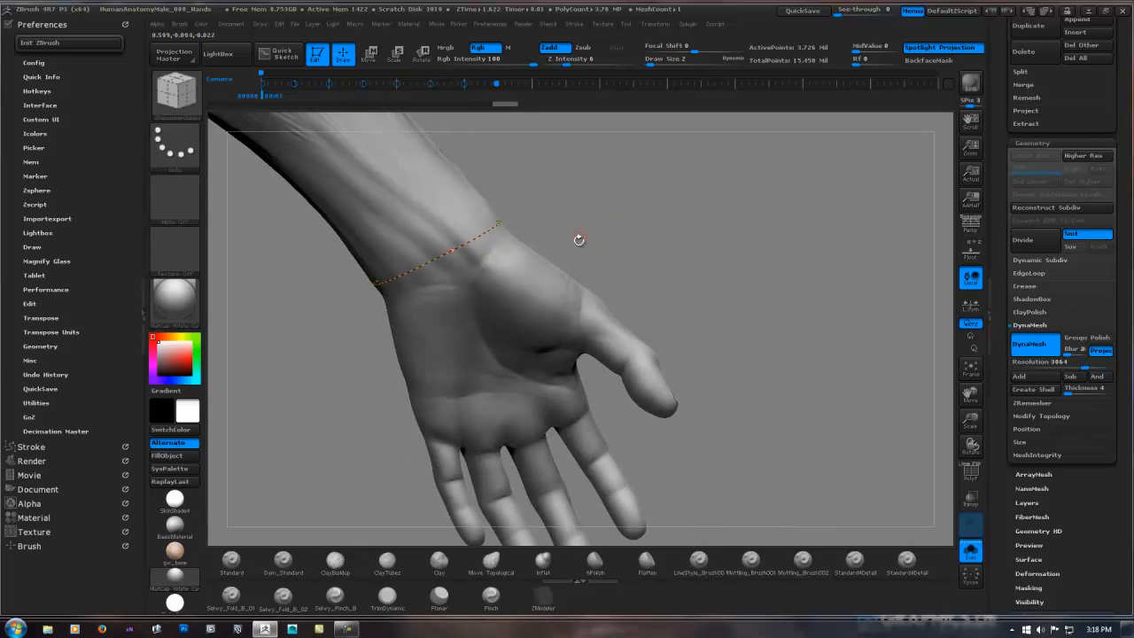
{"action": "mouse_move", "coordinate": [619, 291]}
{"action": "left_mouse_down"}
{"action": "mouse_move", "coordinate": [561, 240]}
{"action": "mouse_move", "coordinate": [580, 247]}
{"action": "mouse_move", "coordinate": [593, 200]}
{"action": "mouse_move", "coordinate": [620, 208]}
{"action": "left_mouse_up"}
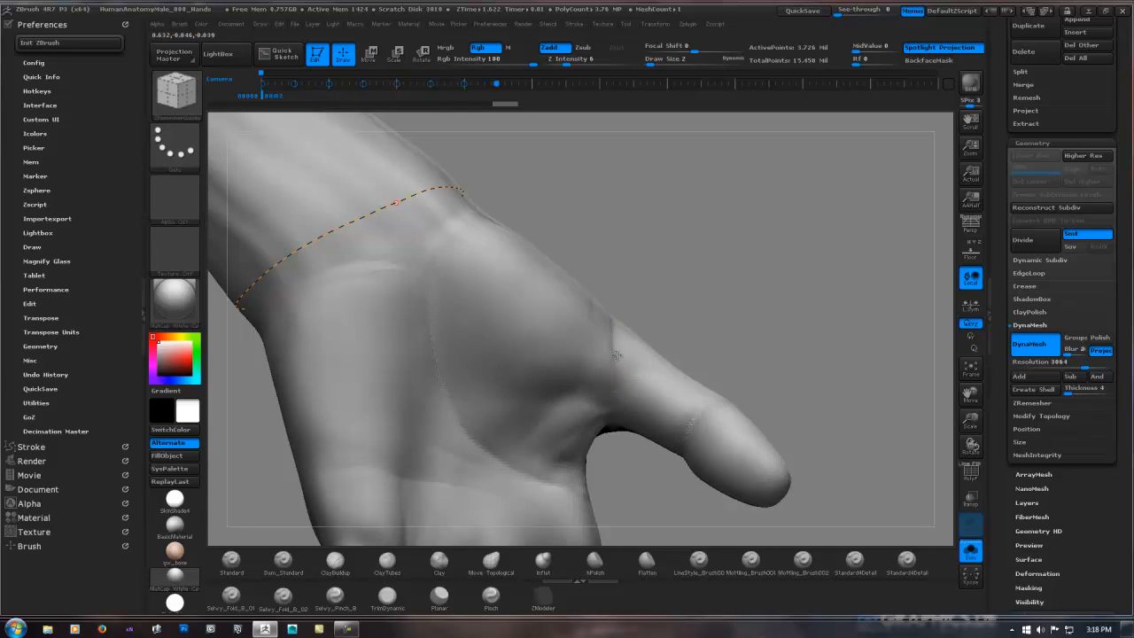
{"action": "mouse_move", "coordinate": [617, 331]}
{"action": "left_mouse_down"}
{"action": "mouse_move", "coordinate": [619, 305]}
{"action": "mouse_move", "coordinate": [616, 357]}
{"action": "left_mouse_up"}
{"action": "left_click_drag", "start_coordinate": [620, 314], "coordinate": [656, 465]}
{"action": "key", "text": "ctrl+z"}
{"action": "key", "text": "ctrl+z"}
{"action": "right_click_drag", "start_coordinate": [625, 342], "coordinate": [628, 358]}
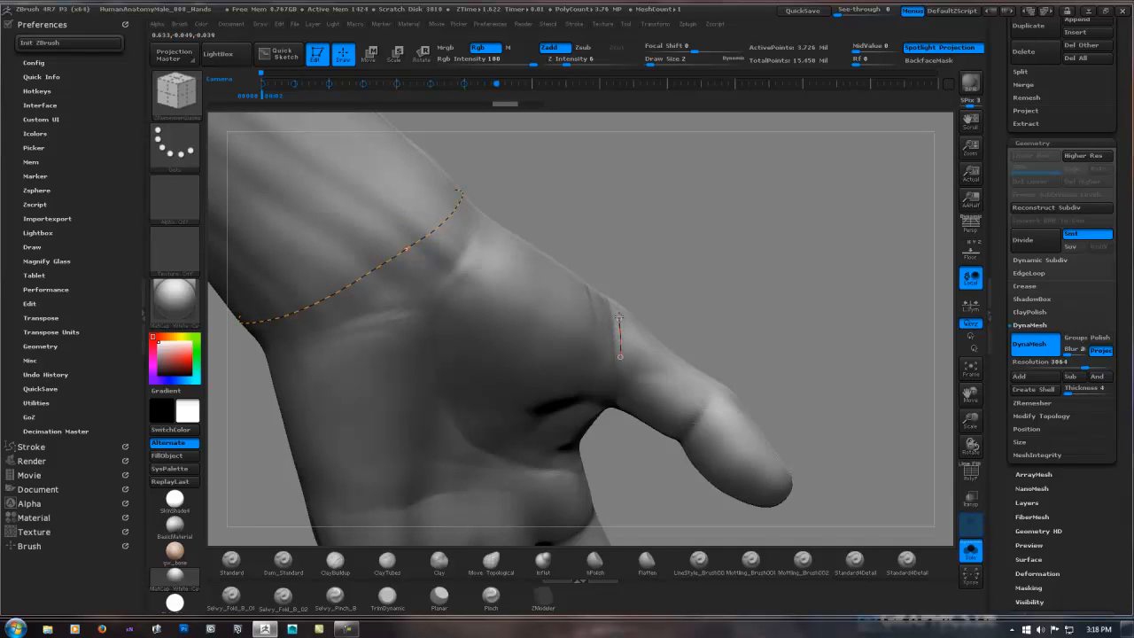
{"action": "mouse_move", "coordinate": [618, 292]}
{"action": "left_mouse_down"}
{"action": "mouse_move", "coordinate": [587, 292]}
{"action": "mouse_move", "coordinate": [607, 280]}
{"action": "left_mouse_up"}
{"action": "mouse_move", "coordinate": [647, 291]}
{"action": "left_mouse_down"}
{"action": "mouse_move", "coordinate": [600, 374]}
{"action": "mouse_move", "coordinate": [611, 312]}
{"action": "mouse_move", "coordinate": [631, 306]}
{"action": "mouse_move", "coordinate": [612, 322]}
{"action": "mouse_move", "coordinate": [661, 281]}
{"action": "mouse_move", "coordinate": [674, 309]}
{"action": "mouse_move", "coordinate": [640, 296]}
{"action": "left_mouse_up"}
{"action": "key", "text": "ctrl+z"}
Draw a guide loop around the base of the thumb, undoing faulty strokes and completing it through the web toward the index finger.
{"action": "mouse_move", "coordinate": [640, 287]}
{"action": "left_mouse_down"}
{"action": "mouse_move", "coordinate": [672, 294]}
{"action": "mouse_move", "coordinate": [702, 321]}
{"action": "mouse_move", "coordinate": [823, 288]}
{"action": "mouse_move", "coordinate": [700, 294]}
{"action": "left_mouse_up"}
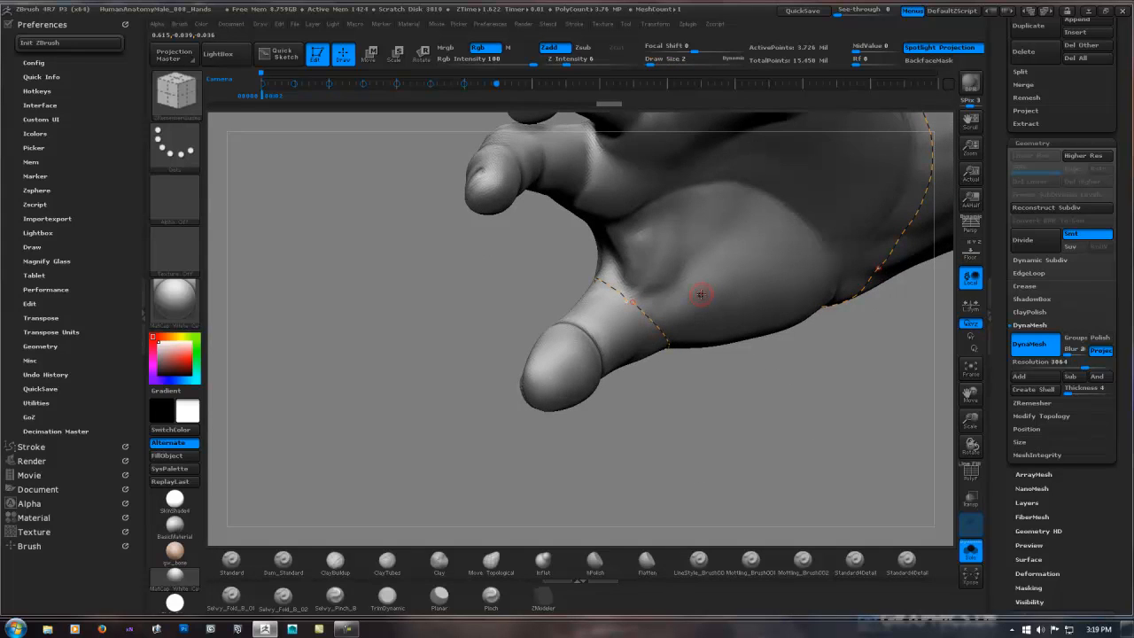
{"action": "left_click", "coordinate": [629, 300]}
{"action": "key", "text": "ctrl"}
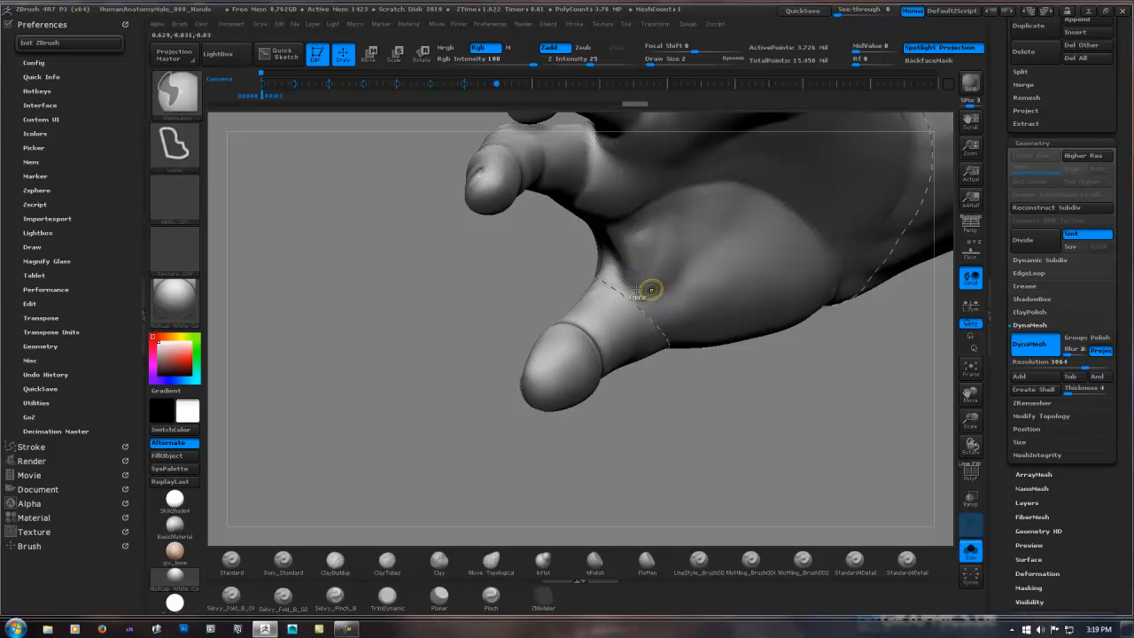
{"action": "key", "text": "ctrl+z"}
{"action": "key", "text": "ctrl+z"}
{"action": "right_click_drag", "start_coordinate": [613, 275], "coordinate": [642, 283]}
{"action": "left_click", "coordinate": [572, 278]}
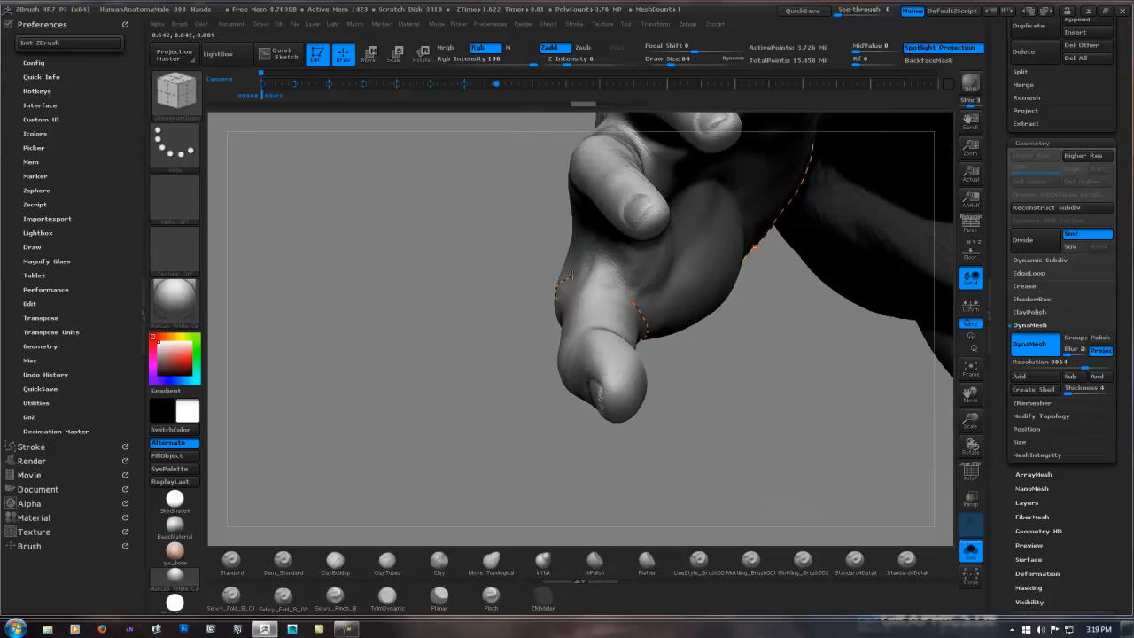
{"action": "left_click_drag", "start_coordinate": [588, 277], "coordinate": [607, 286]}
{"action": "left_click_drag", "start_coordinate": [632, 303], "coordinate": [567, 316]}
{"action": "right_click_drag", "start_coordinate": [535, 342], "coordinate": [625, 287]}
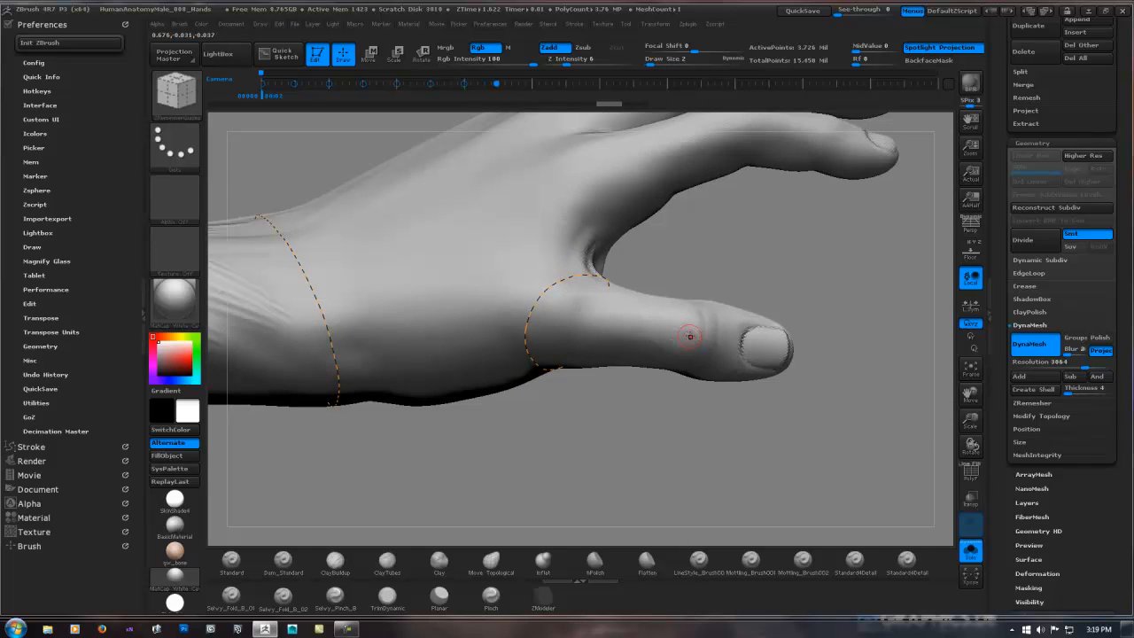
Draw a guide loop around the thumb's upper joint below the nail and quick-save the project.
{"action": "left_click_drag", "start_coordinate": [691, 326], "coordinate": [699, 280]}
{"action": "left_click_drag", "start_coordinate": [718, 275], "coordinate": [703, 254], "text": "shift"}
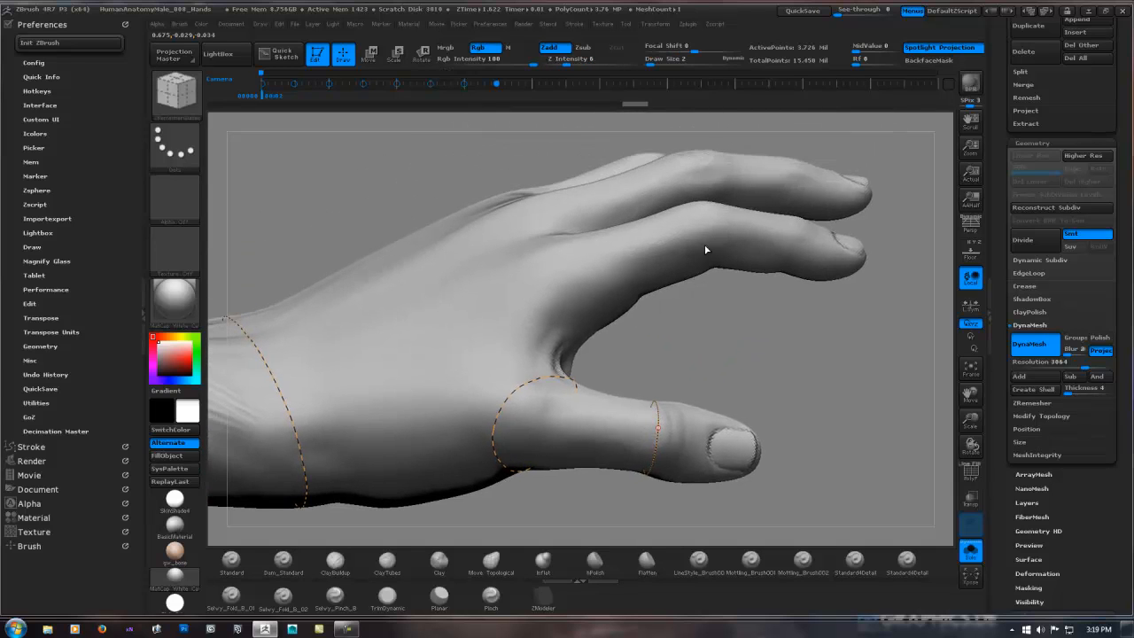
{"action": "left_click", "coordinate": [802, 11]}
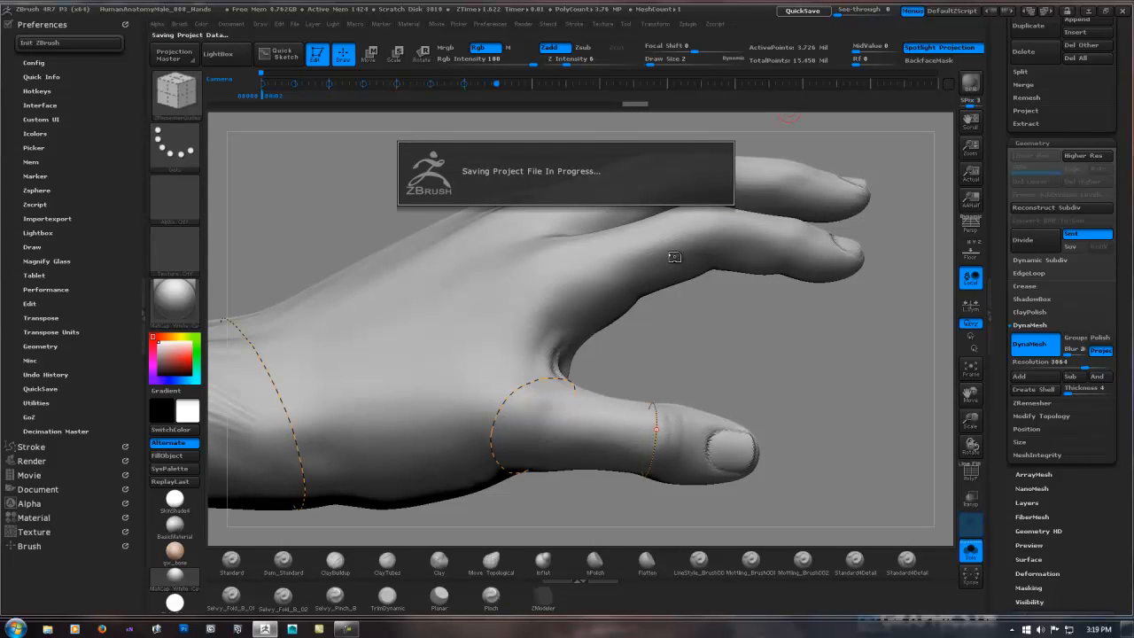
Draw three guide loops around the index finger, at its base, its middle joint and its end joint.
{"action": "left_click_drag", "start_coordinate": [669, 257], "coordinate": [651, 357]}
{"action": "right_click_drag", "start_coordinate": [578, 333], "coordinate": [547, 346]}
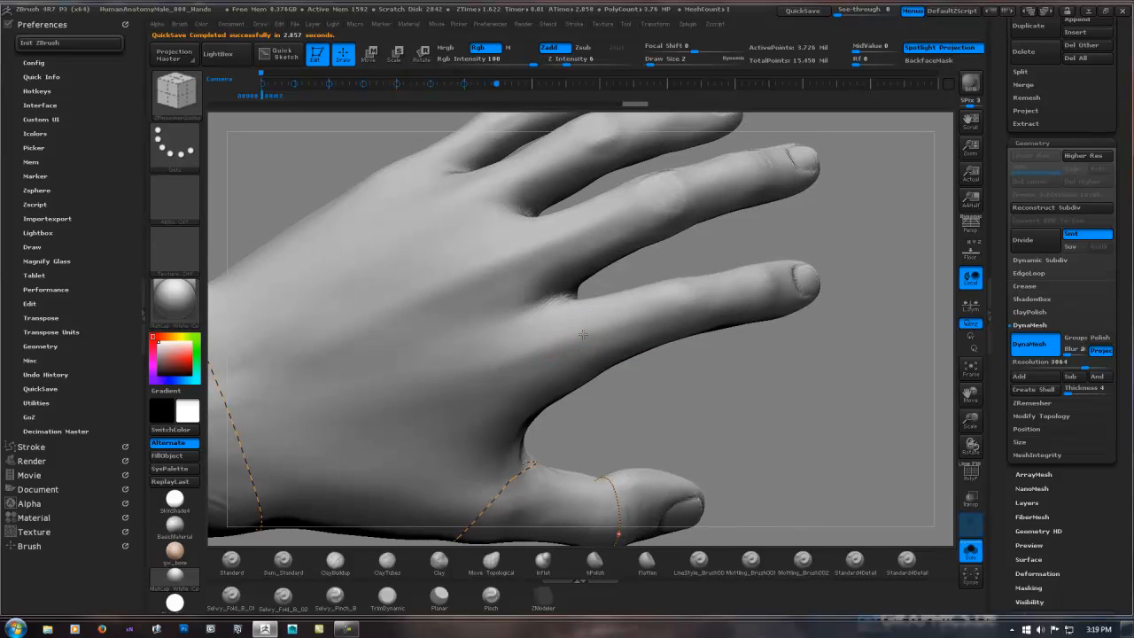
{"action": "left_click_drag", "start_coordinate": [583, 299], "coordinate": [585, 285]}
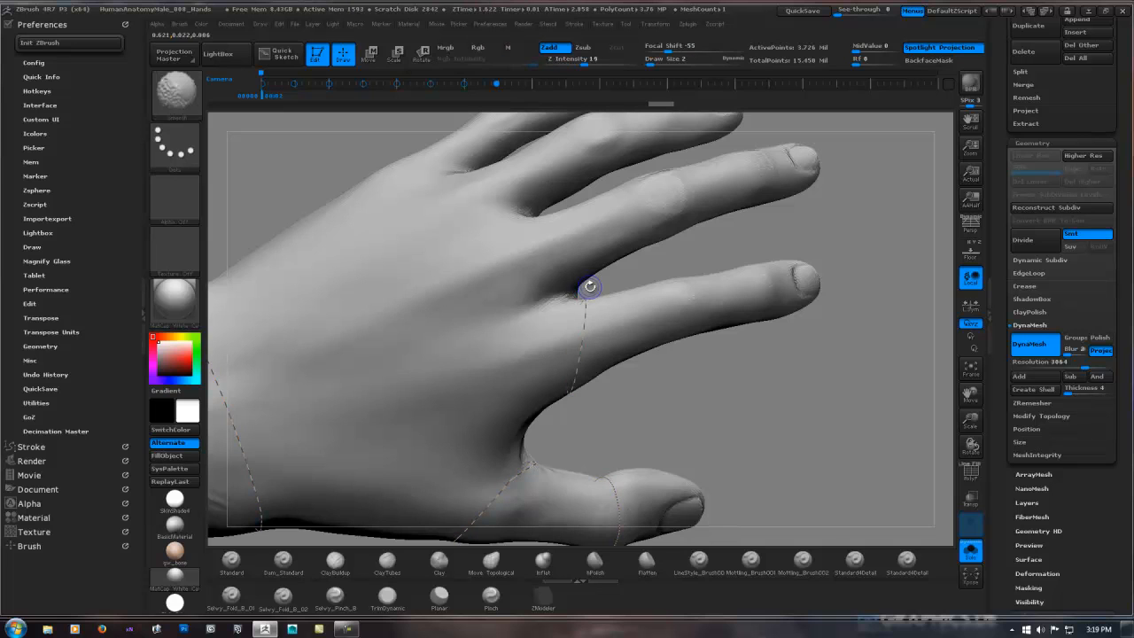
{"action": "right_click_drag", "start_coordinate": [705, 278], "coordinate": [691, 299]}
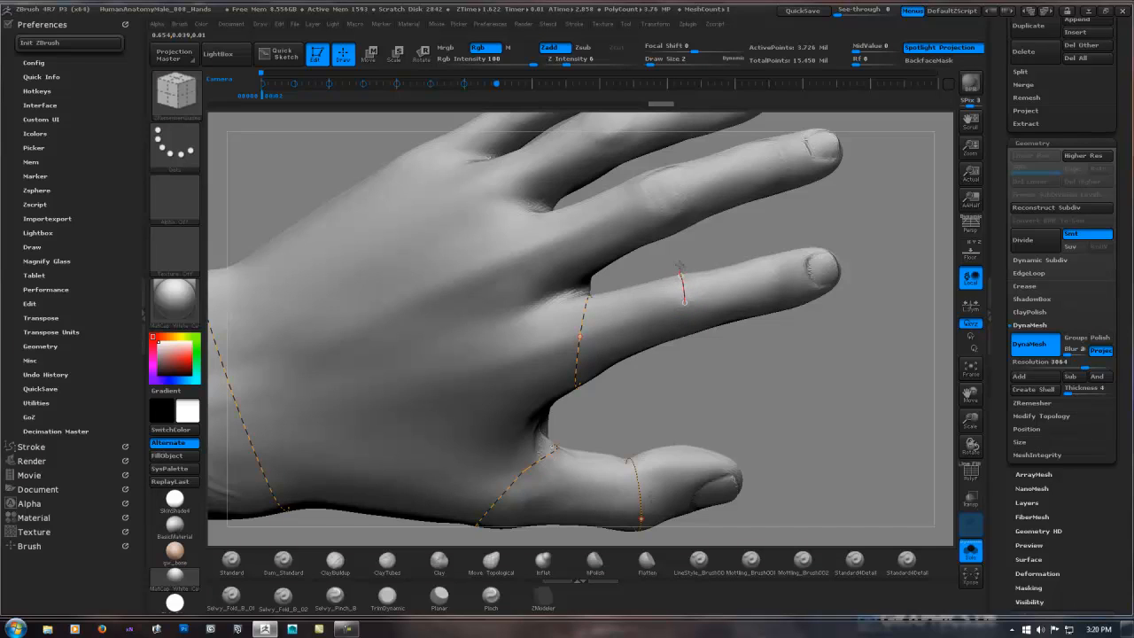
{"action": "left_click_drag", "start_coordinate": [678, 263], "coordinate": [678, 260]}
{"action": "left_click_drag", "start_coordinate": [680, 255], "coordinate": [681, 251]}
{"action": "mouse_move", "coordinate": [772, 244]}
{"action": "left_mouse_down"}
{"action": "mouse_move", "coordinate": [737, 244]}
{"action": "mouse_move", "coordinate": [755, 237]}
{"action": "left_mouse_up"}
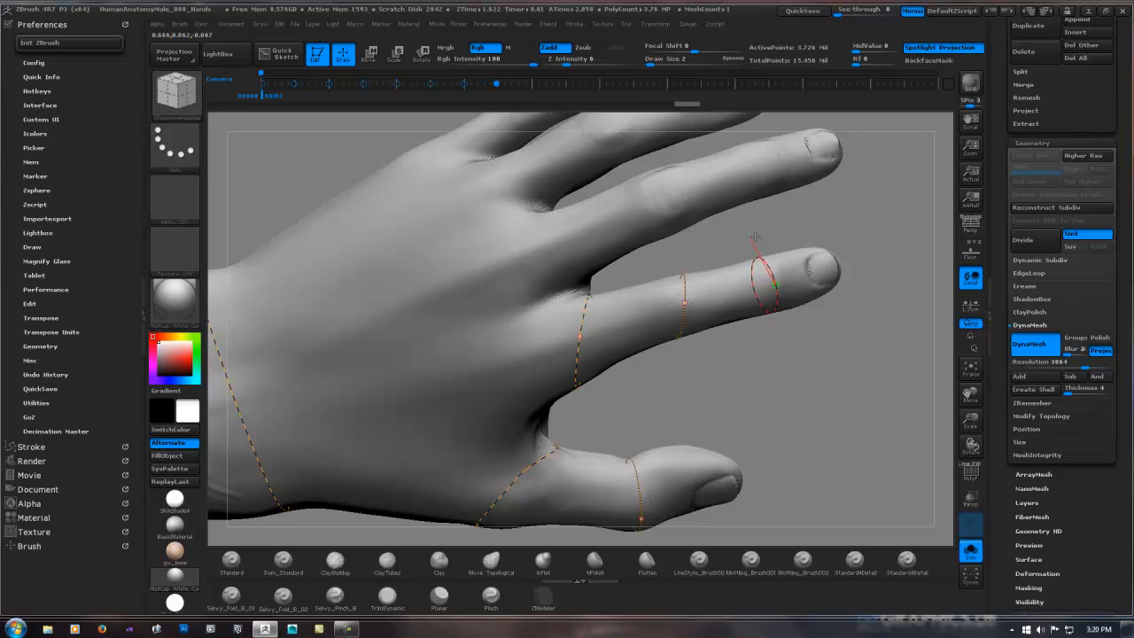
{"action": "mouse_move", "coordinate": [830, 236]}
{"action": "left_mouse_down"}
{"action": "mouse_move", "coordinate": [785, 230]}
{"action": "mouse_move", "coordinate": [813, 234]}
{"action": "mouse_move", "coordinate": [822, 186]}
{"action": "mouse_move", "coordinate": [799, 230]}
{"action": "mouse_move", "coordinate": [797, 272]}
{"action": "mouse_move", "coordinate": [817, 253]}
{"action": "left_mouse_up"}
{"action": "key", "text": "shift"}
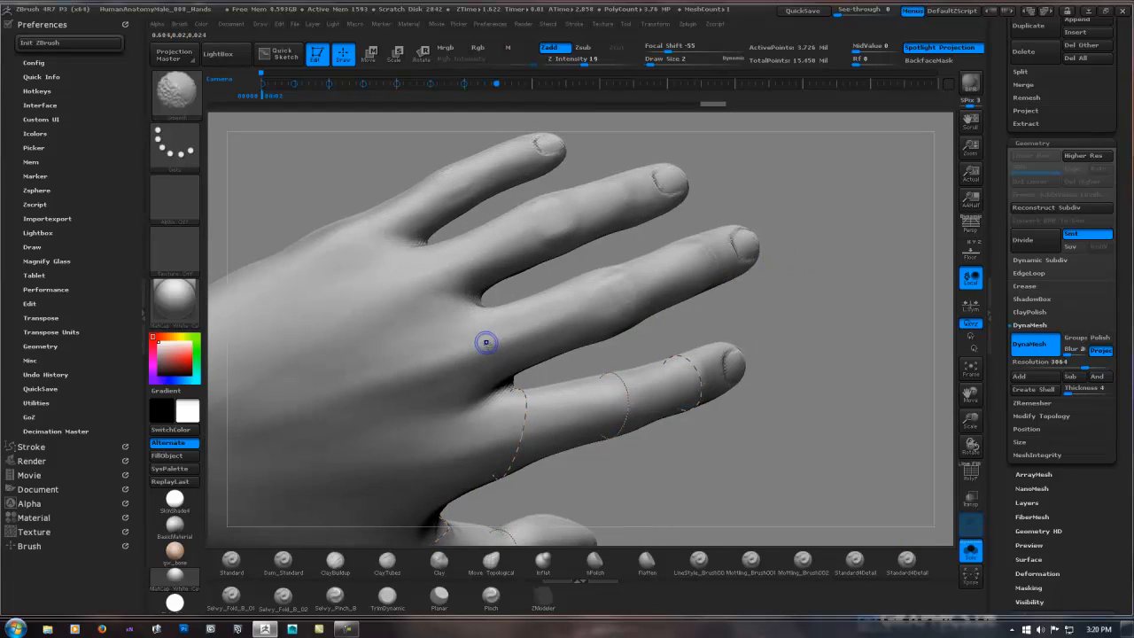
{"action": "key", "text": "shift"}
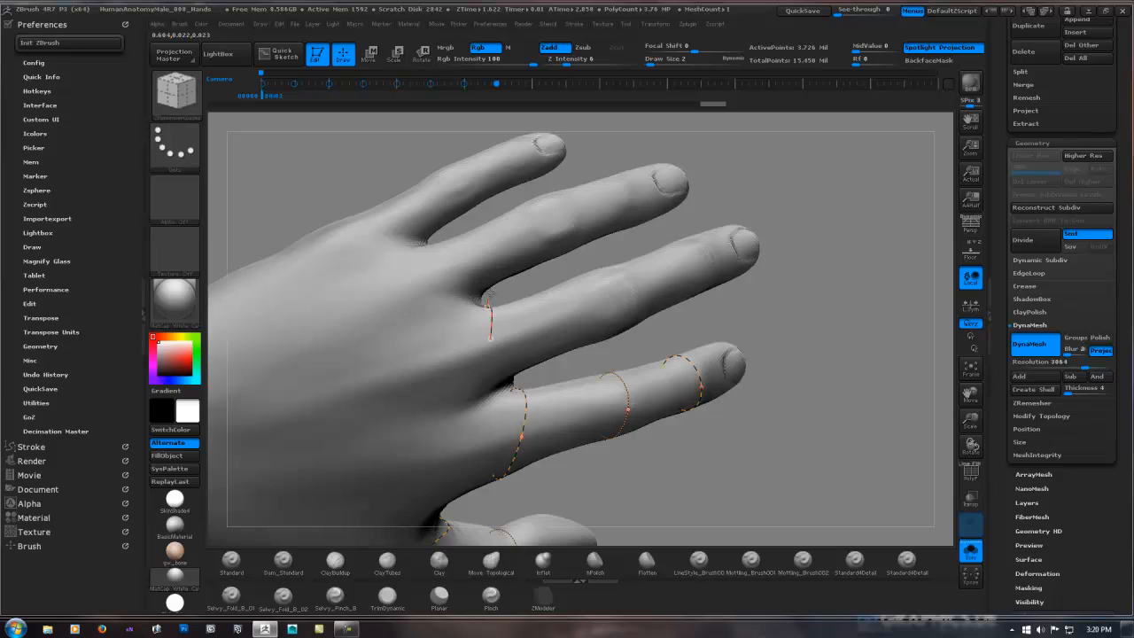
{"action": "left_click_drag", "start_coordinate": [487, 295], "coordinate": [490, 288]}
{"action": "key", "text": "ctrl+z"}
Draw a guide curve around the base of the middle finger, carrying it across the palm side.
{"action": "left_click_drag", "start_coordinate": [453, 301], "coordinate": [452, 299]}
{"action": "left_click_drag", "start_coordinate": [506, 286], "coordinate": [506, 292]}
{"action": "key", "text": "ctrl"}
{"action": "mouse_move", "coordinate": [493, 302]}
{"action": "left_mouse_down"}
{"action": "mouse_move", "coordinate": [544, 303]}
{"action": "mouse_move", "coordinate": [532, 376]}
{"action": "mouse_move", "coordinate": [533, 361]}
{"action": "left_mouse_up"}
{"action": "left_click_drag", "start_coordinate": [504, 290], "coordinate": [536, 267]}
{"action": "left_click_drag", "start_coordinate": [560, 452], "coordinate": [600, 345]}
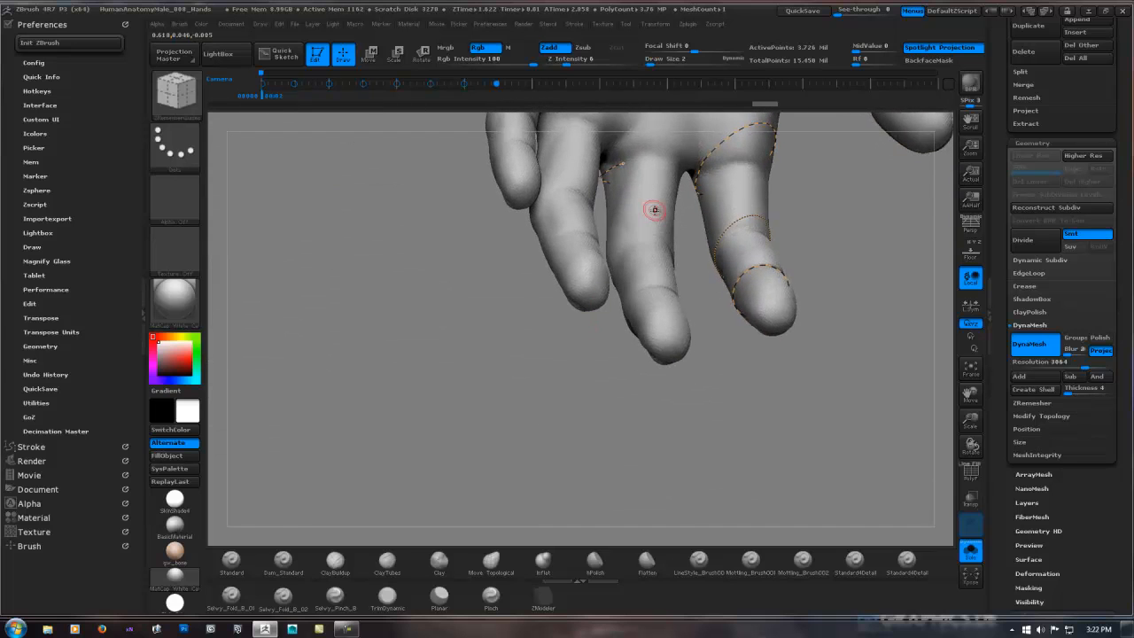
{"action": "right_click_drag", "start_coordinate": [654, 210], "coordinate": [531, 387], "text": "alt"}
{"action": "right_click_drag", "start_coordinate": [612, 245], "coordinate": [571, 310]}
{"action": "right_click_drag", "start_coordinate": [500, 340], "coordinate": [529, 314]}
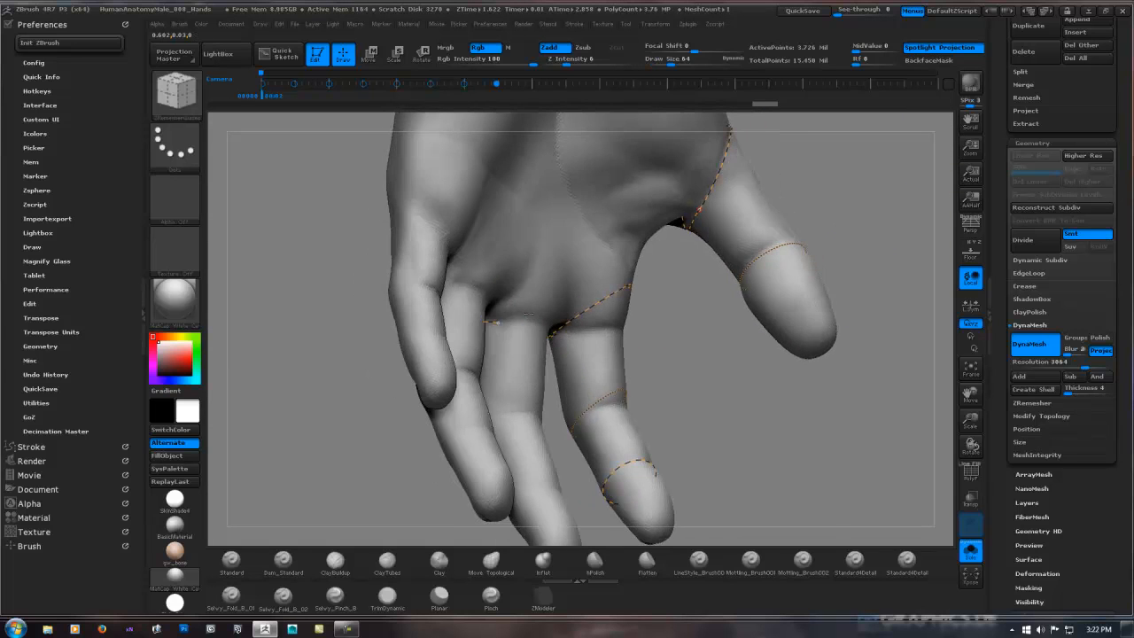
{"action": "left_click_drag", "start_coordinate": [498, 323], "coordinate": [538, 328]}
{"action": "right_click_drag", "start_coordinate": [575, 324], "coordinate": [474, 315]}
{"action": "left_click_drag", "start_coordinate": [537, 329], "coordinate": [580, 339]}
Extend the guide at the middle finger's base over the back of the hand to close the loop.
{"action": "mouse_move", "coordinate": [581, 337]}
{"action": "right_mouse_down"}
{"action": "mouse_move", "coordinate": [585, 213]}
{"action": "mouse_move", "coordinate": [605, 250]}
{"action": "right_mouse_up"}
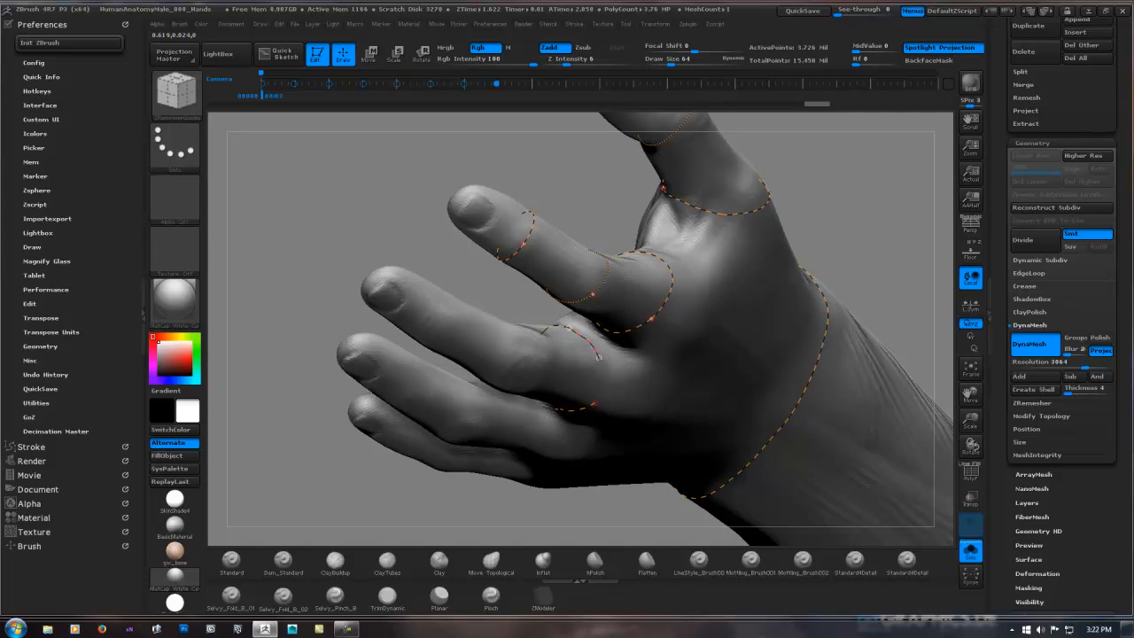
{"action": "left_click_drag", "start_coordinate": [598, 357], "coordinate": [599, 364]}
{"action": "right_click_drag", "start_coordinate": [624, 316], "coordinate": [650, 294]}
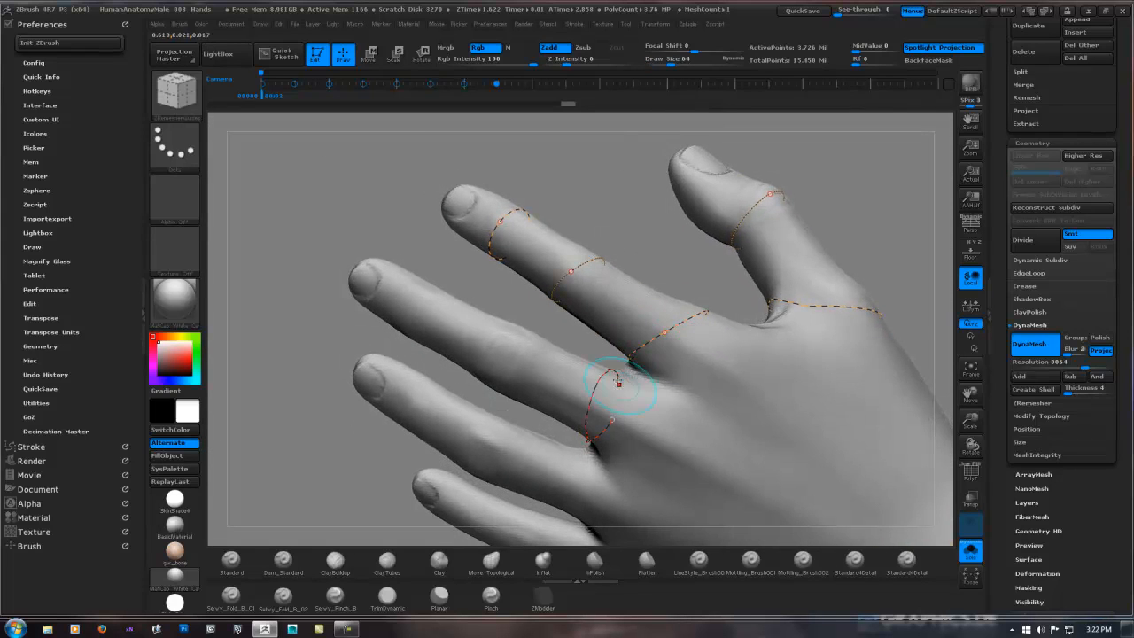
{"action": "left_click_drag", "start_coordinate": [618, 381], "coordinate": [618, 379]}
{"action": "right_click_drag", "start_coordinate": [638, 240], "coordinate": [617, 253]}
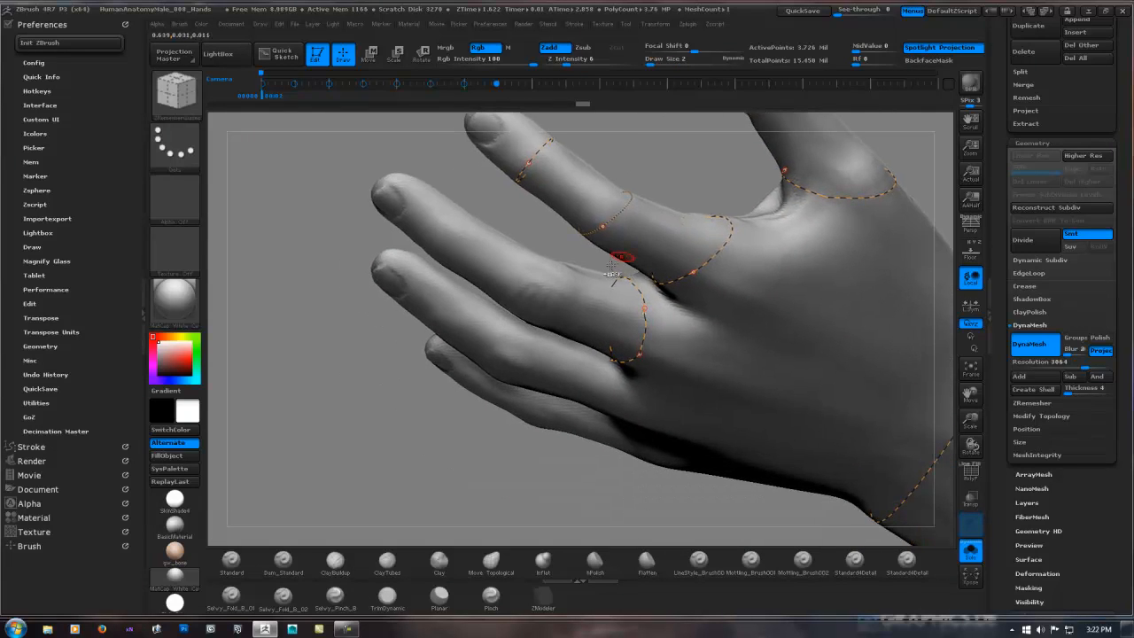
{"action": "right_click_drag", "start_coordinate": [551, 263], "coordinate": [679, 313]}
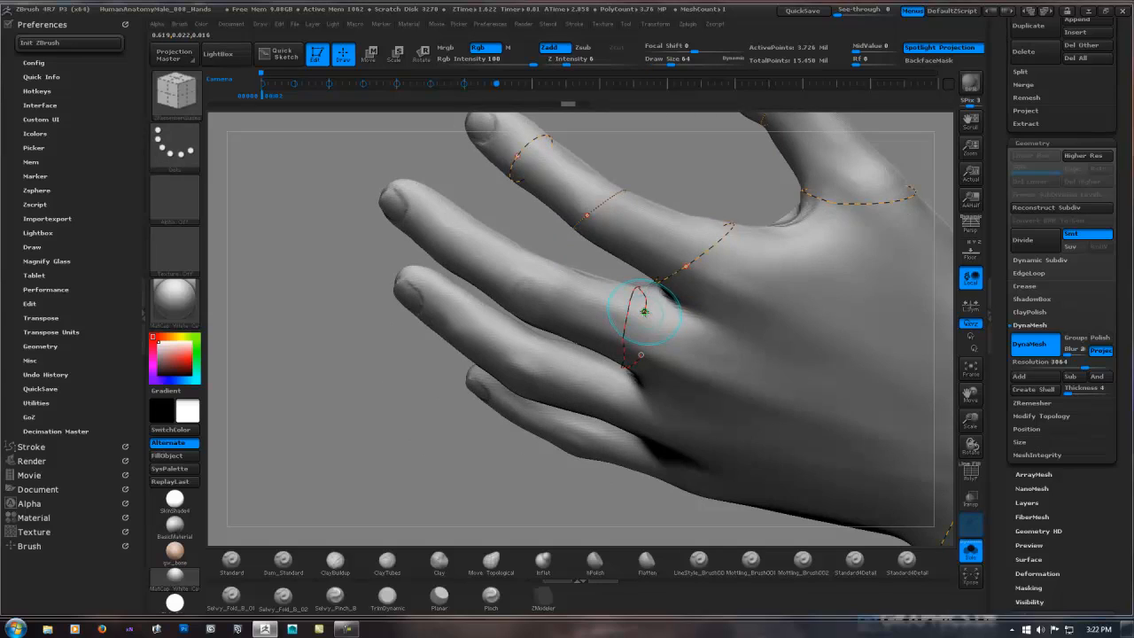
{"action": "left_click_drag", "start_coordinate": [644, 312], "coordinate": [643, 319]}
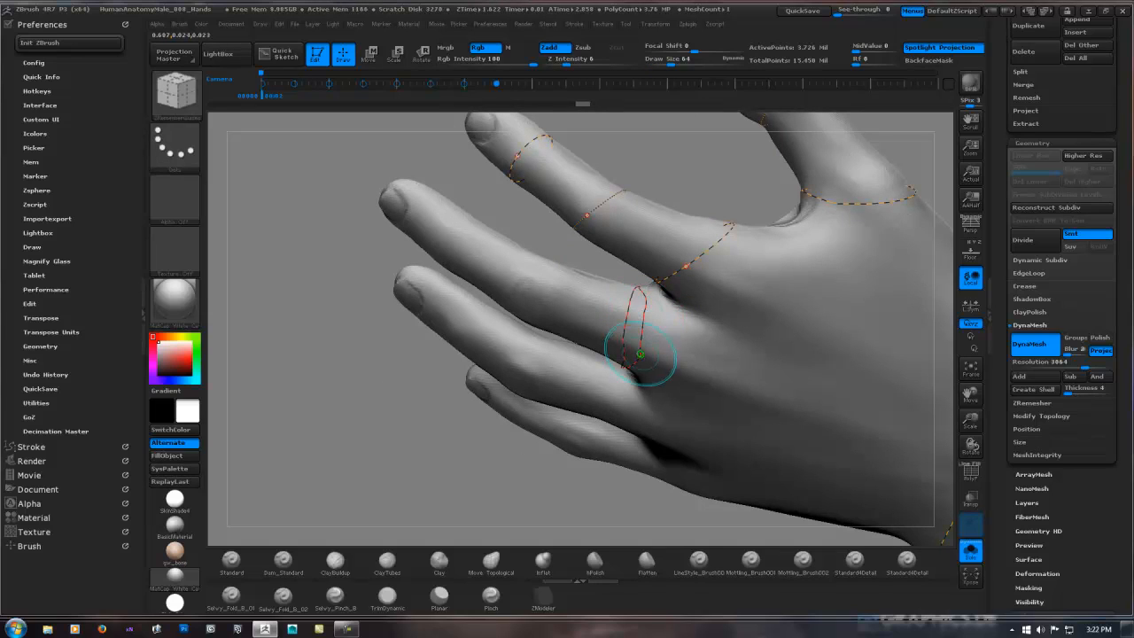
Draw two guide loops around the middle finger, one at its middle joint and one at its end joint.
{"action": "mouse_move", "coordinate": [478, 431]}
{"action": "right_mouse_down"}
{"action": "mouse_move", "coordinate": [452, 422]}
{"action": "mouse_move", "coordinate": [487, 373]}
{"action": "right_mouse_up"}
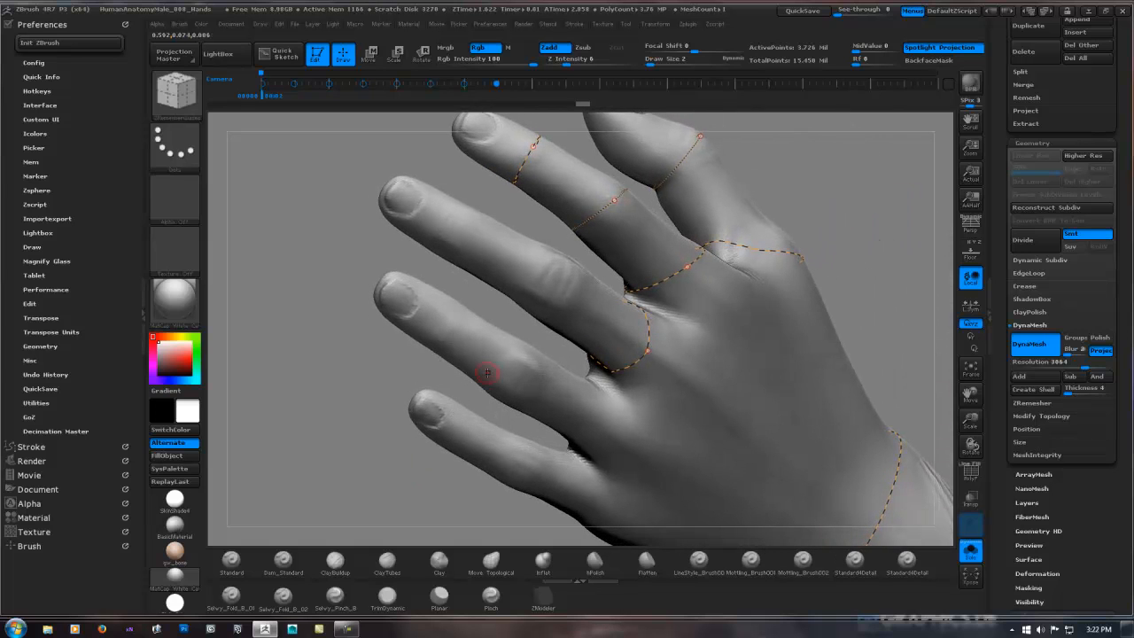
{"action": "mouse_move", "coordinate": [547, 306]}
{"action": "right_mouse_down"}
{"action": "mouse_move", "coordinate": [576, 296]}
{"action": "mouse_move", "coordinate": [549, 263]}
{"action": "right_mouse_up"}
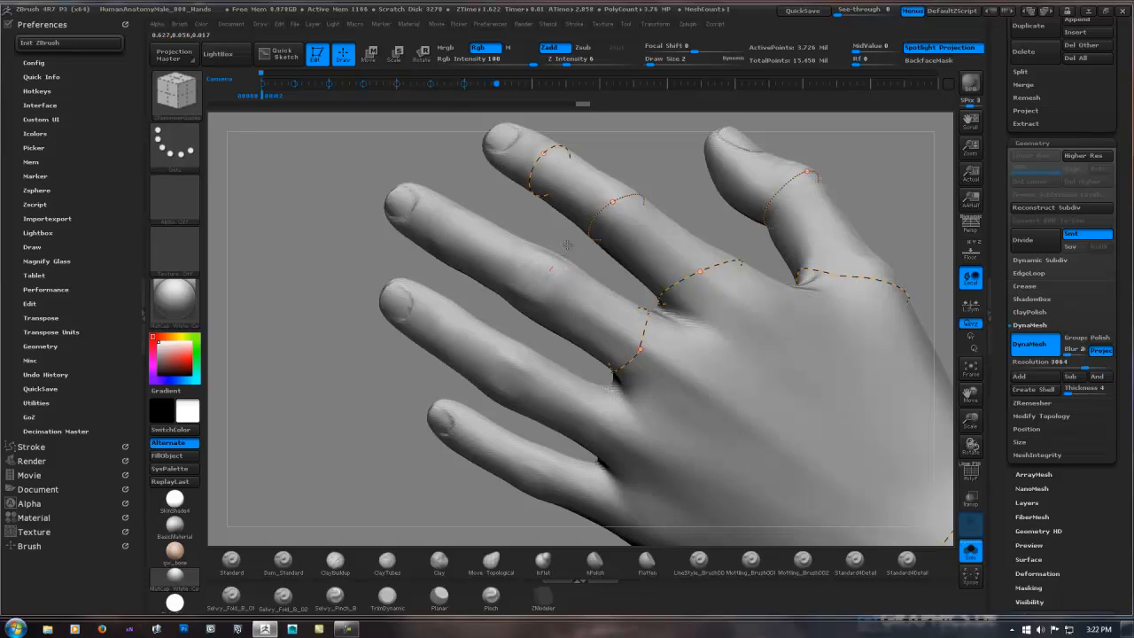
{"action": "left_click_drag", "start_coordinate": [549, 271], "coordinate": [556, 264]}
{"action": "right_click_drag", "start_coordinate": [516, 244], "coordinate": [507, 245]}
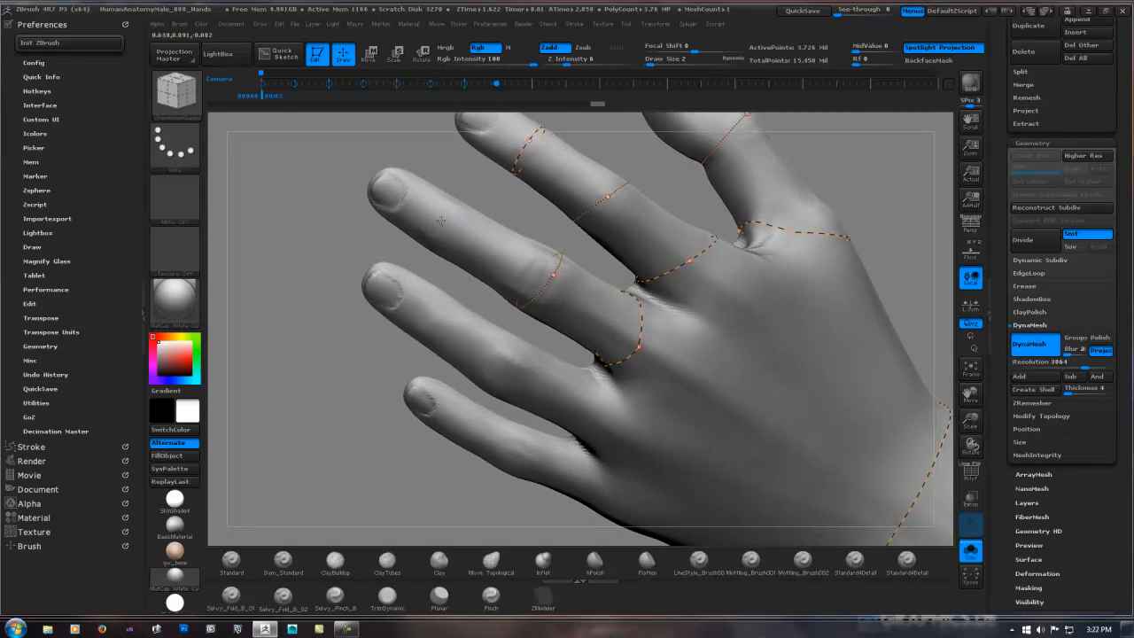
{"action": "left_click_drag", "start_coordinate": [441, 219], "coordinate": [450, 209]}
{"action": "left_click_drag", "start_coordinate": [462, 188], "coordinate": [472, 177]}
Draw guide loops around the ring finger at its end joint and its middle joint.
{"action": "left_click_drag", "start_coordinate": [356, 344], "coordinate": [433, 322]}
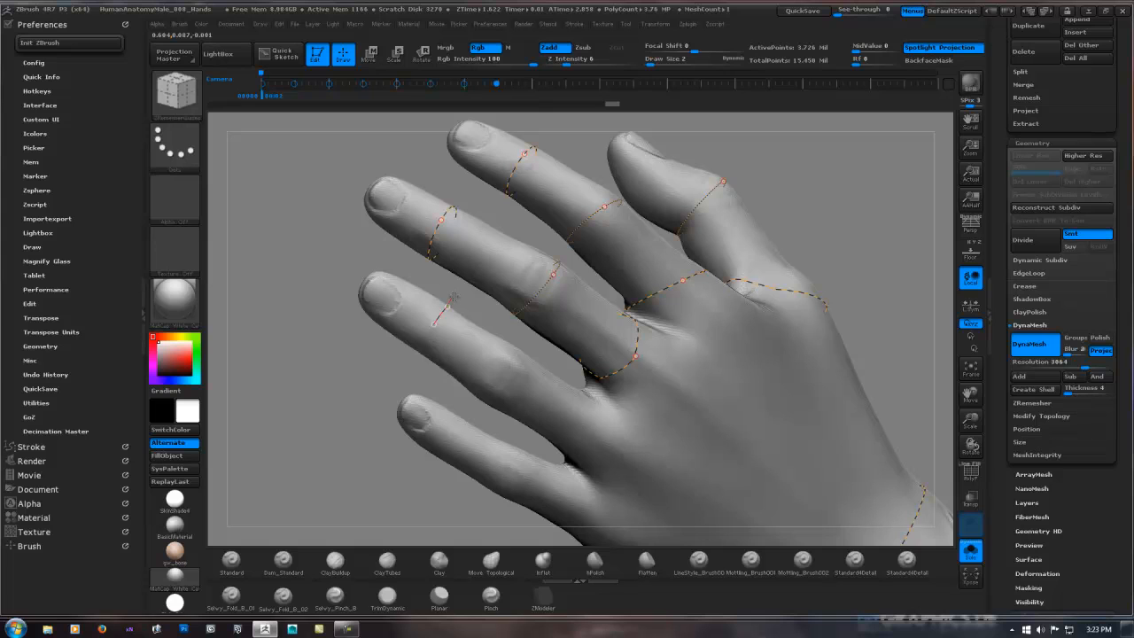
{"action": "left_click_drag", "start_coordinate": [434, 324], "coordinate": [422, 351]}
{"action": "left_click_drag", "start_coordinate": [459, 295], "coordinate": [460, 295]}
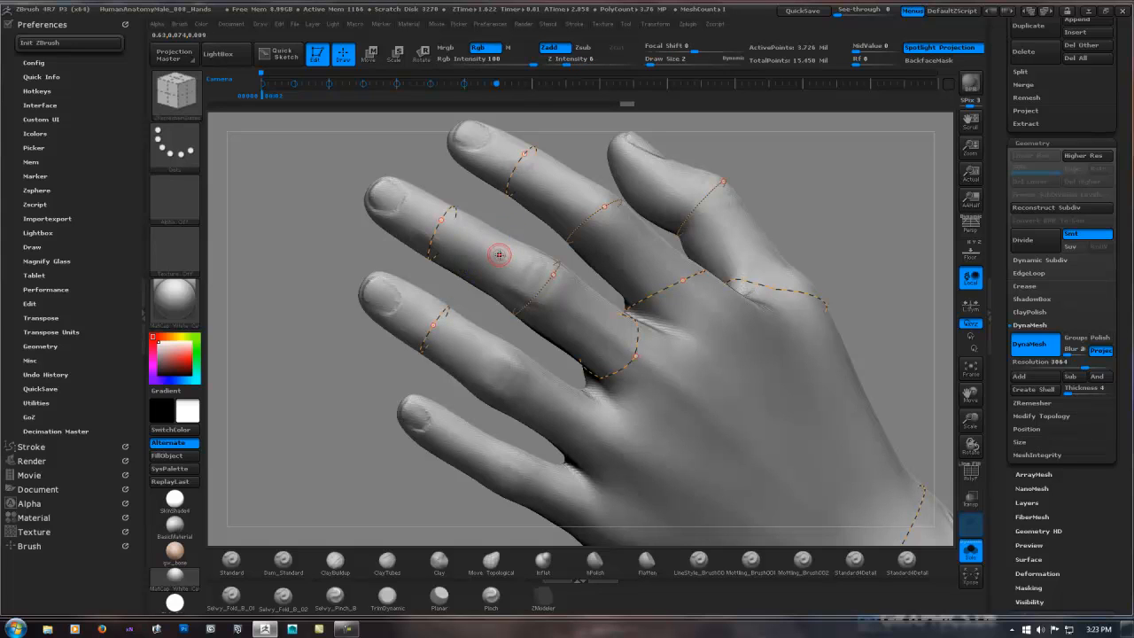
{"action": "right_click_drag", "start_coordinate": [526, 373], "coordinate": [505, 375]}
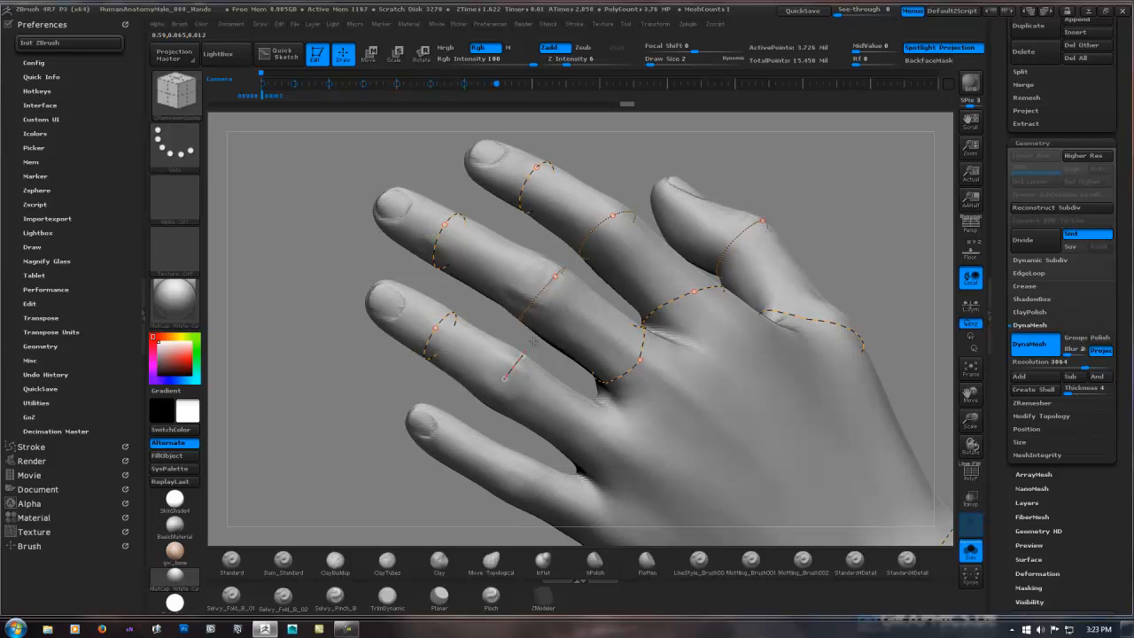
{"action": "left_click_drag", "start_coordinate": [533, 341], "coordinate": [484, 407]}
Draw a guide curve around the base of the ring finger over the back of the hand.
{"action": "right_click_drag", "start_coordinate": [531, 390], "coordinate": [482, 337], "text": "alt"}
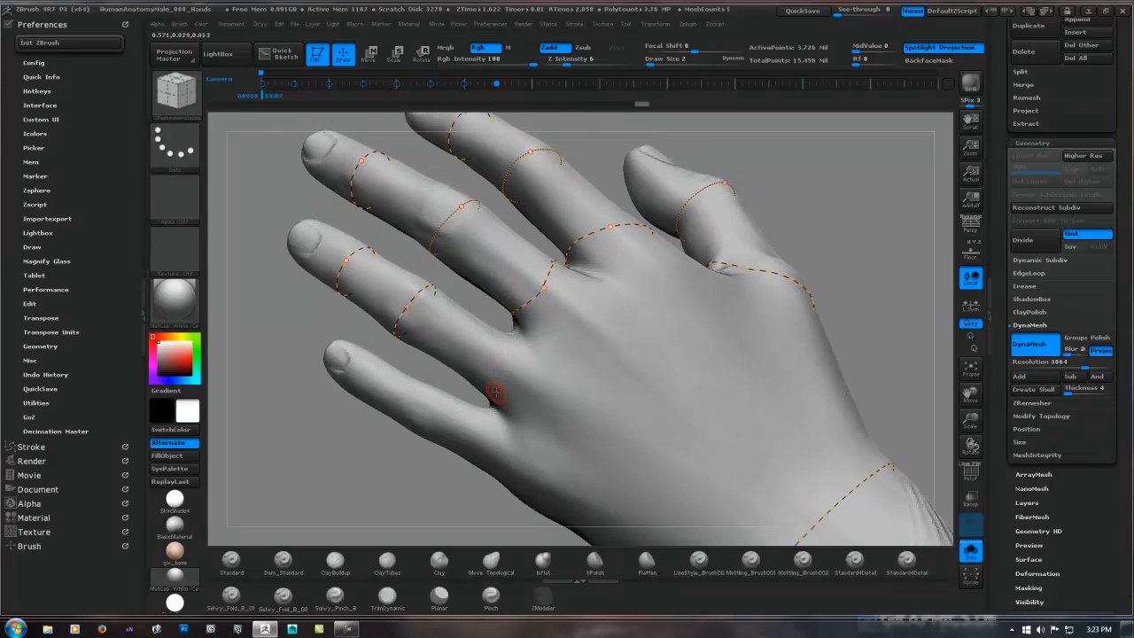
{"action": "left_click_drag", "start_coordinate": [492, 398], "coordinate": [514, 322]}
{"action": "right_click_drag", "start_coordinate": [514, 322], "coordinate": [497, 281]}
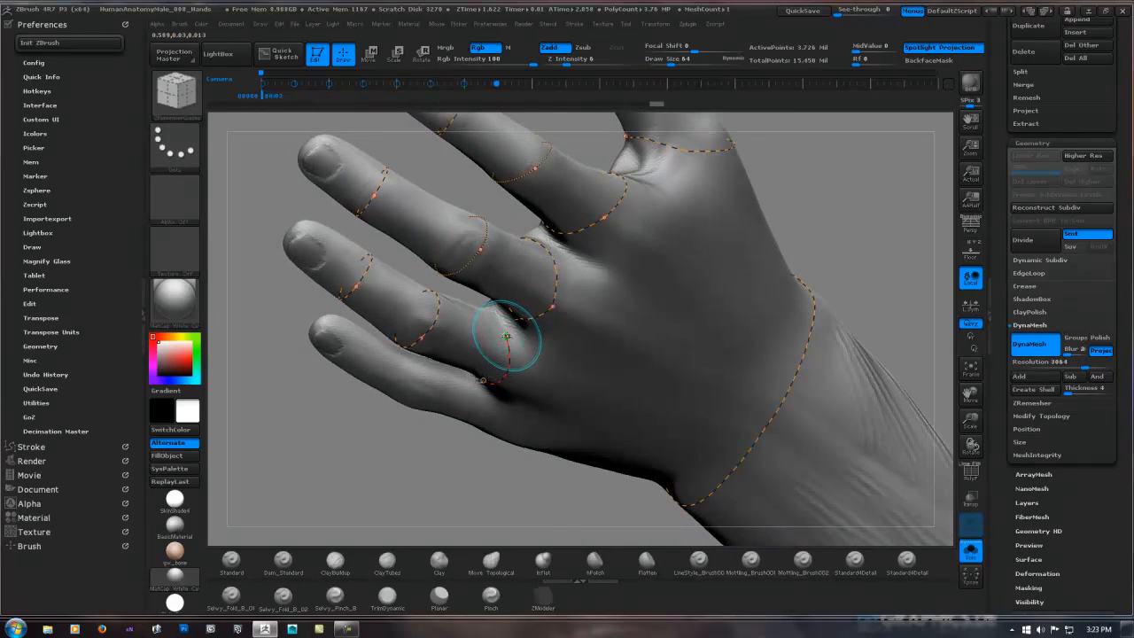
{"action": "left_click_drag", "start_coordinate": [505, 336], "coordinate": [494, 310]}
Extend the guide at the ring finger's base across the palm side and close the loop.
{"action": "mouse_move", "coordinate": [469, 309]}
{"action": "right_mouse_down"}
{"action": "mouse_move", "coordinate": [566, 275]}
{"action": "mouse_move", "coordinate": [540, 328]}
{"action": "mouse_move", "coordinate": [531, 323]}
{"action": "right_mouse_up"}
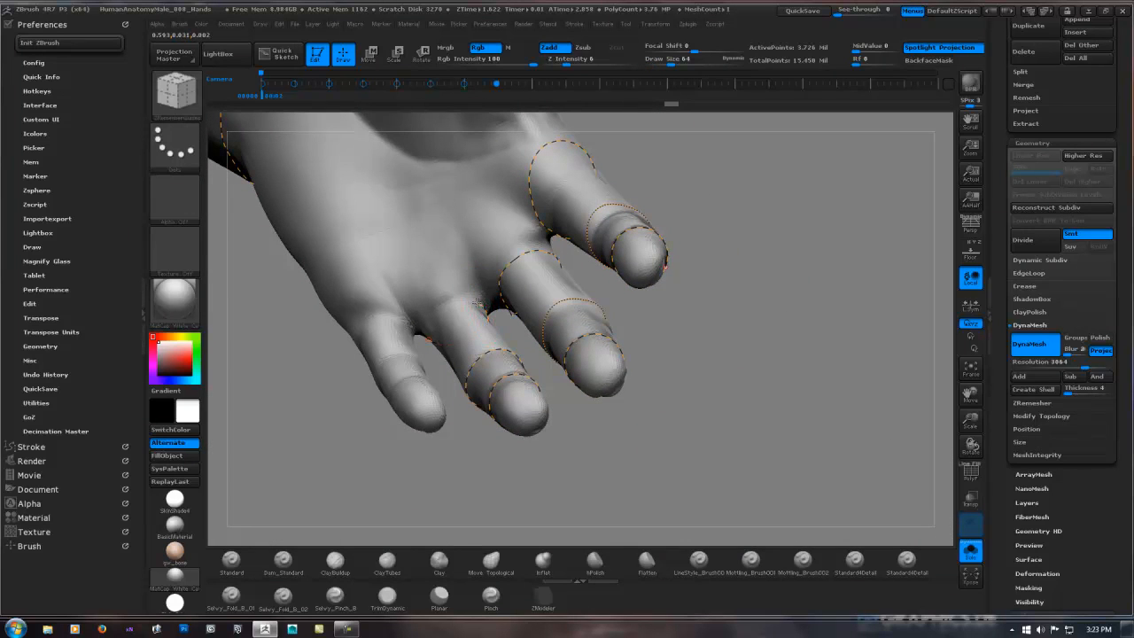
{"action": "left_click_drag", "start_coordinate": [447, 330], "coordinate": [456, 402]}
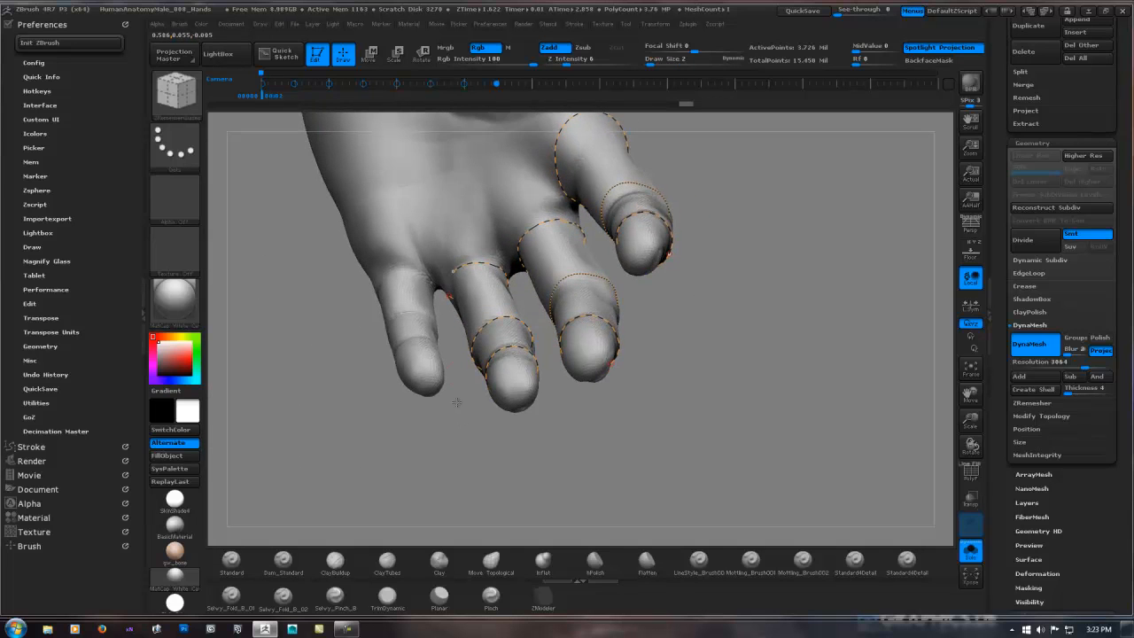
{"action": "mouse_move", "coordinate": [458, 303]}
{"action": "right_mouse_down"}
{"action": "mouse_move", "coordinate": [471, 305]}
{"action": "mouse_move", "coordinate": [489, 269]}
{"action": "right_mouse_up"}
{"action": "left_click_drag", "start_coordinate": [468, 244], "coordinate": [430, 278]}
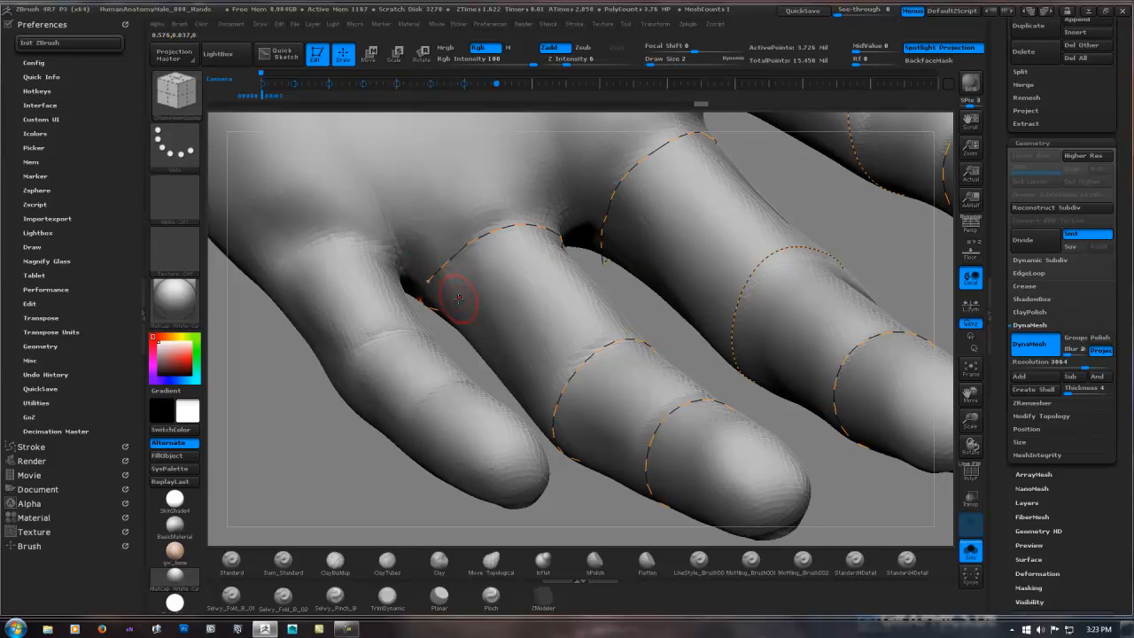
{"action": "mouse_move", "coordinate": [459, 299]}
{"action": "right_mouse_down"}
{"action": "mouse_move", "coordinate": [479, 232]}
{"action": "mouse_move", "coordinate": [517, 172]}
{"action": "right_mouse_up"}
{"action": "right_click_drag", "start_coordinate": [664, 207], "coordinate": [664, 239]}
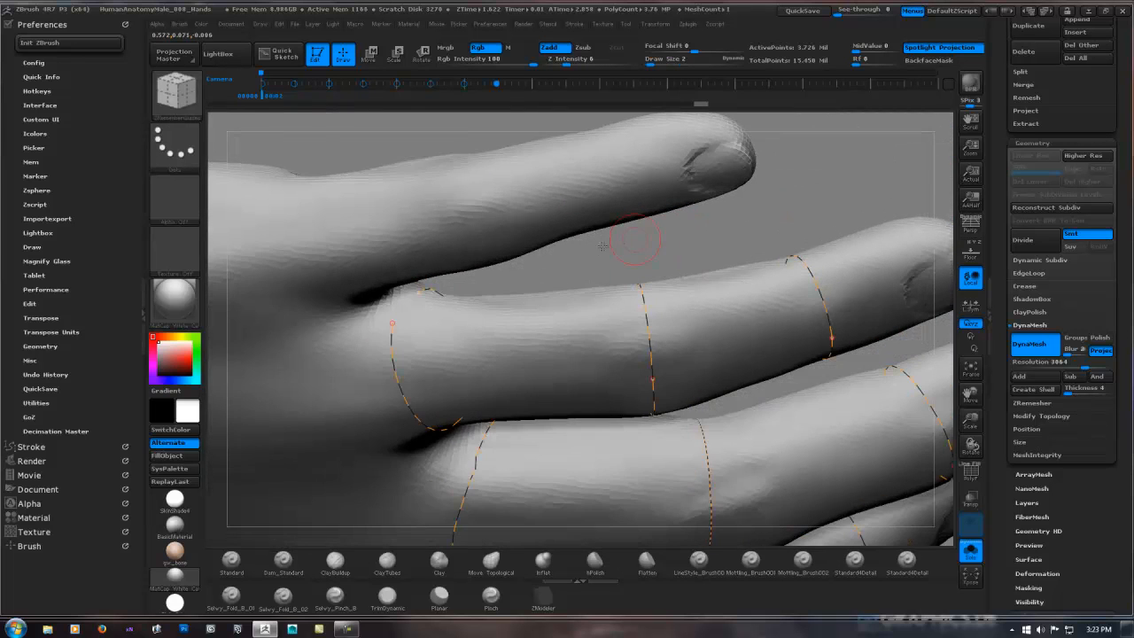
{"action": "left_click_drag", "start_coordinate": [416, 291], "coordinate": [420, 291]}
Try to draw a guide curve around the base of the little finger, starting from the back of the hand.
{"action": "mouse_move", "coordinate": [668, 258]}
{"action": "right_mouse_down", "text": "ctrl"}
{"action": "mouse_move", "coordinate": [481, 273]}
{"action": "mouse_move", "coordinate": [447, 214]}
{"action": "mouse_move", "coordinate": [410, 216]}
{"action": "mouse_move", "coordinate": [506, 253]}
{"action": "mouse_move", "coordinate": [535, 313]}
{"action": "right_mouse_up", "text": "ctrl"}
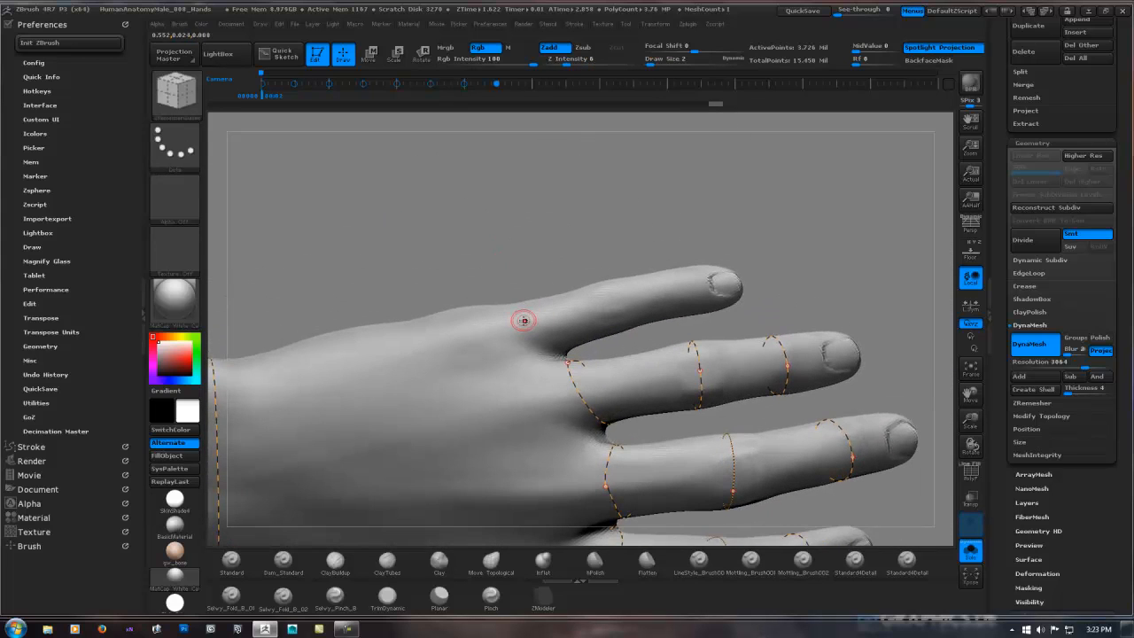
{"action": "left_click_drag", "start_coordinate": [506, 321], "coordinate": [523, 333]}
{"action": "right_click_drag", "start_coordinate": [568, 353], "coordinate": [811, 297]}
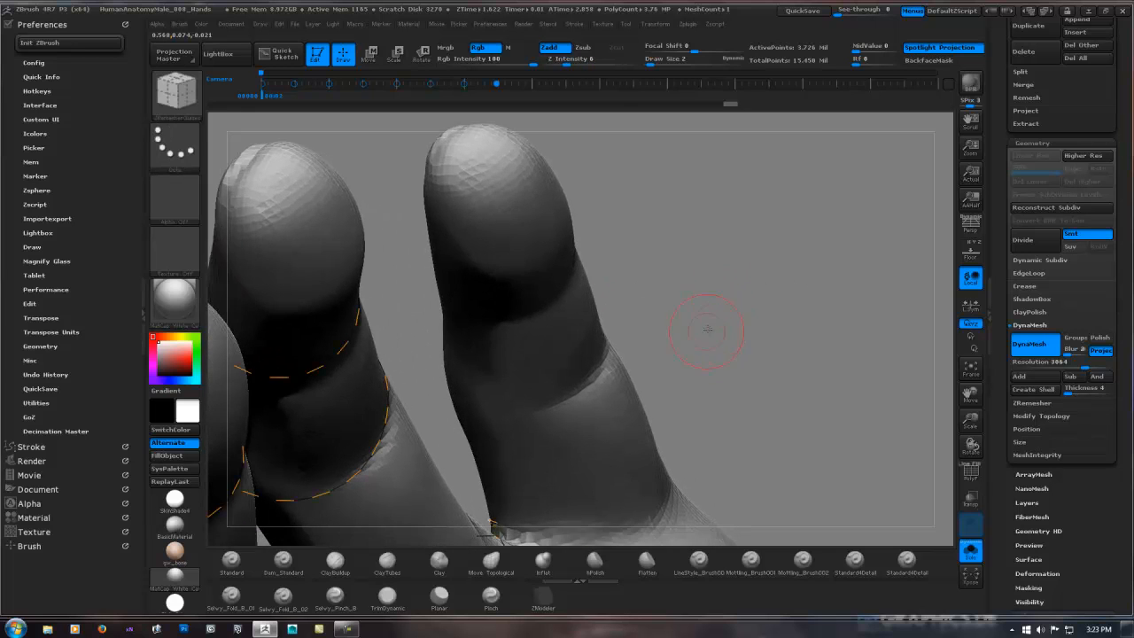
{"action": "right_click_drag", "start_coordinate": [708, 328], "coordinate": [675, 196], "text": "alt"}
{"action": "right_click_drag", "start_coordinate": [526, 230], "coordinate": [499, 158], "text": "alt"}
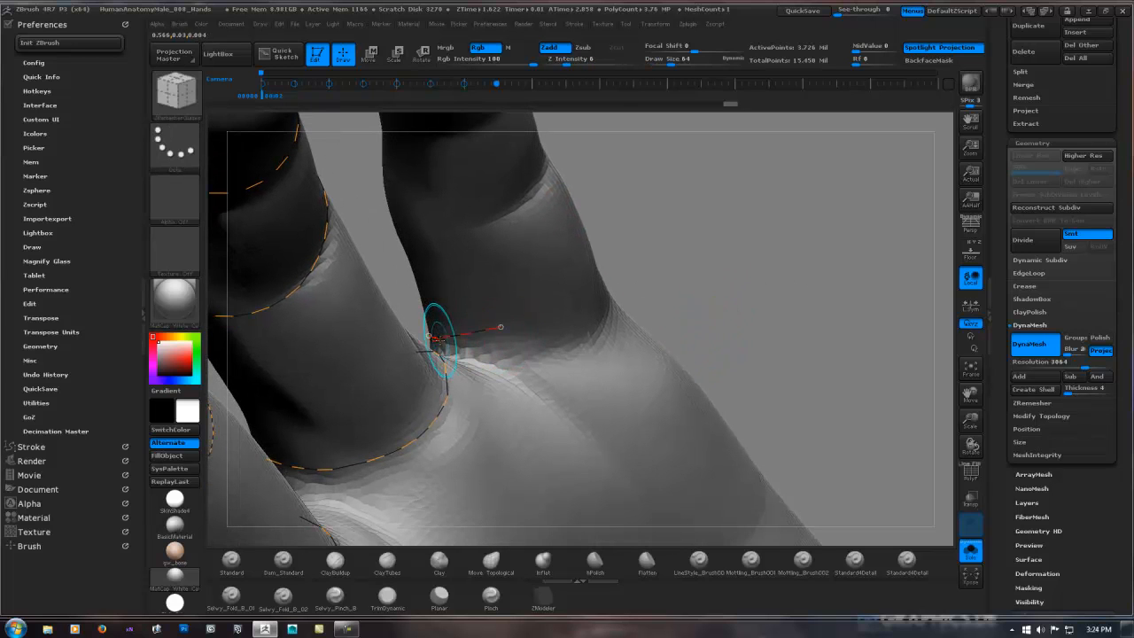
{"action": "right_click_drag", "start_coordinate": [538, 285], "coordinate": [532, 317]}
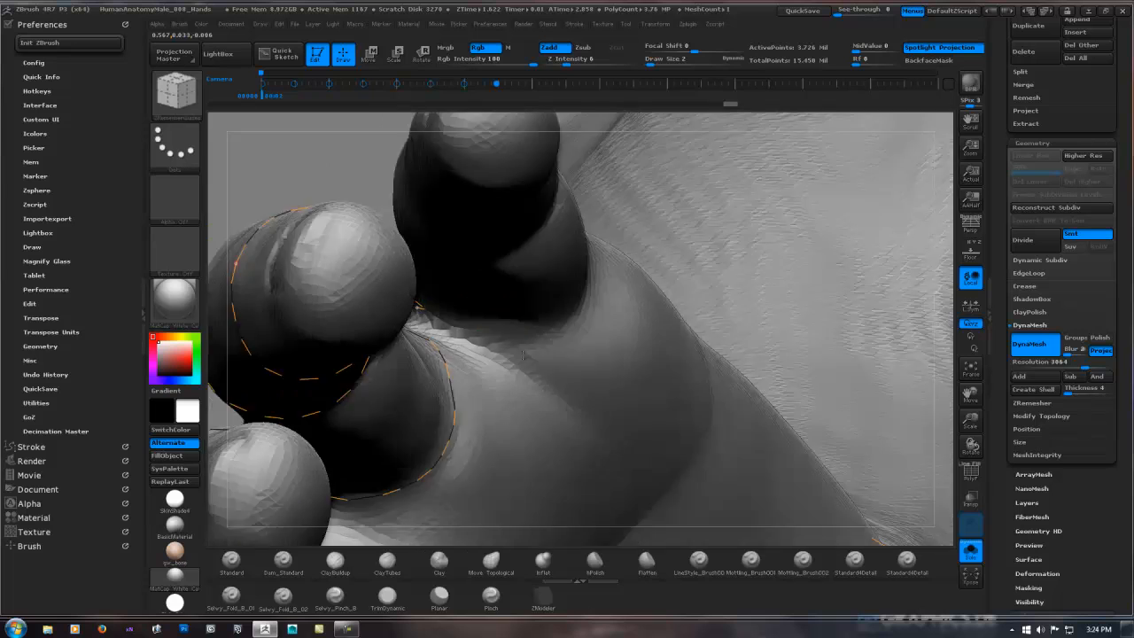
{"action": "mouse_move", "coordinate": [522, 356]}
{"action": "right_mouse_down"}
{"action": "mouse_move", "coordinate": [531, 375]}
{"action": "mouse_move", "coordinate": [524, 329]}
{"action": "right_mouse_up"}
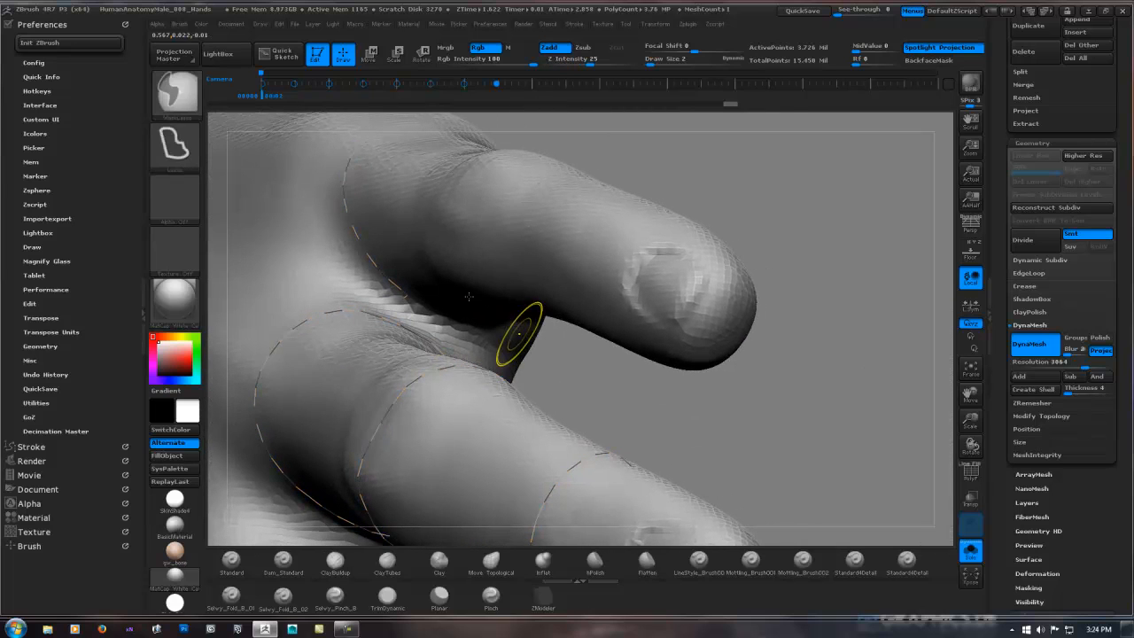
{"action": "mouse_move", "coordinate": [426, 228]}
{"action": "right_mouse_down"}
{"action": "mouse_move", "coordinate": [380, 203]}
{"action": "mouse_move", "coordinate": [469, 233]}
{"action": "right_mouse_up"}
{"action": "left_click_drag", "start_coordinate": [447, 201], "coordinate": [435, 220]}
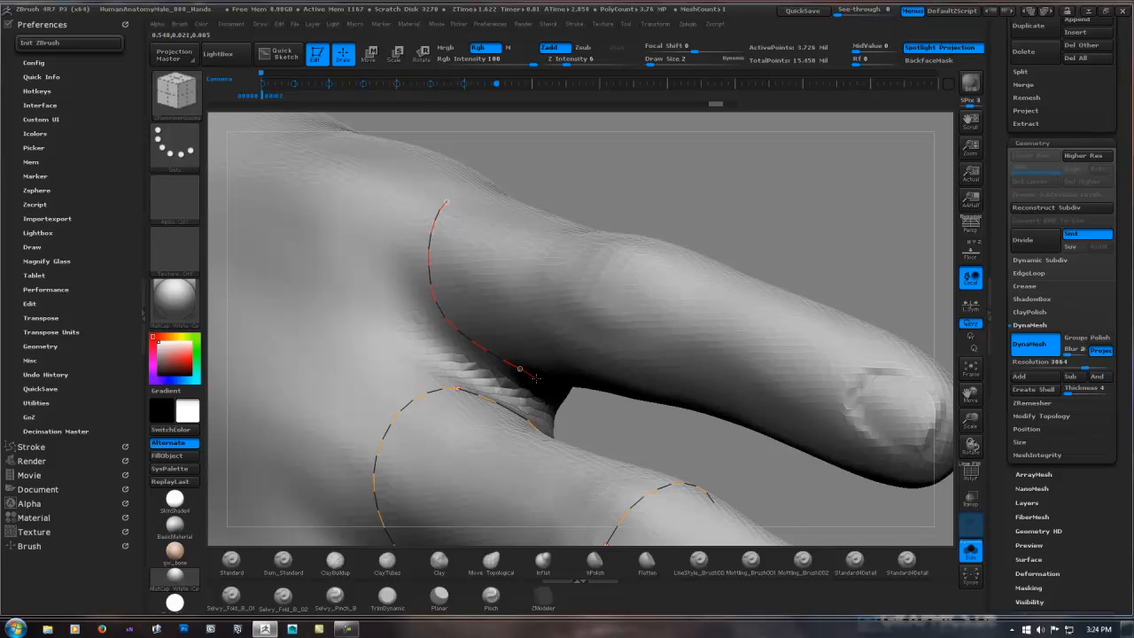
{"action": "left_click_drag", "start_coordinate": [536, 378], "coordinate": [542, 384]}
{"action": "mouse_move", "coordinate": [551, 362]}
{"action": "right_mouse_down"}
{"action": "mouse_move", "coordinate": [534, 241]}
{"action": "mouse_move", "coordinate": [545, 233]}
{"action": "right_mouse_up"}
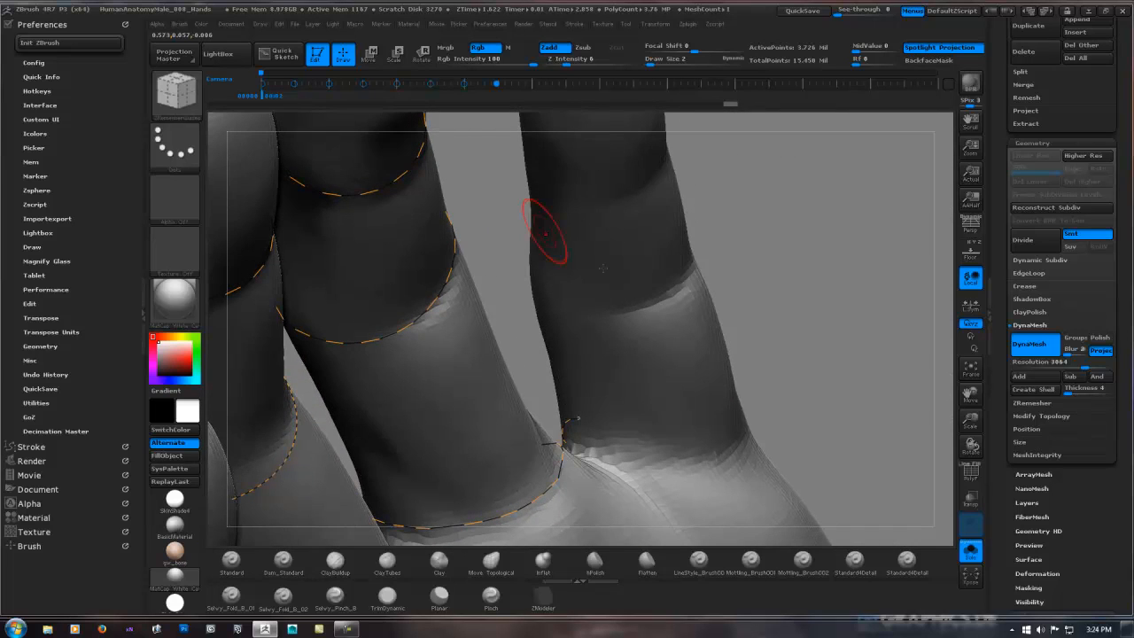
{"action": "mouse_move", "coordinate": [597, 422]}
{"action": "right_mouse_down"}
{"action": "mouse_move", "coordinate": [611, 483]}
{"action": "mouse_move", "coordinate": [753, 416]}
{"action": "mouse_move", "coordinate": [703, 431]}
{"action": "right_mouse_up"}
{"action": "key", "text": "ctrl+z"}
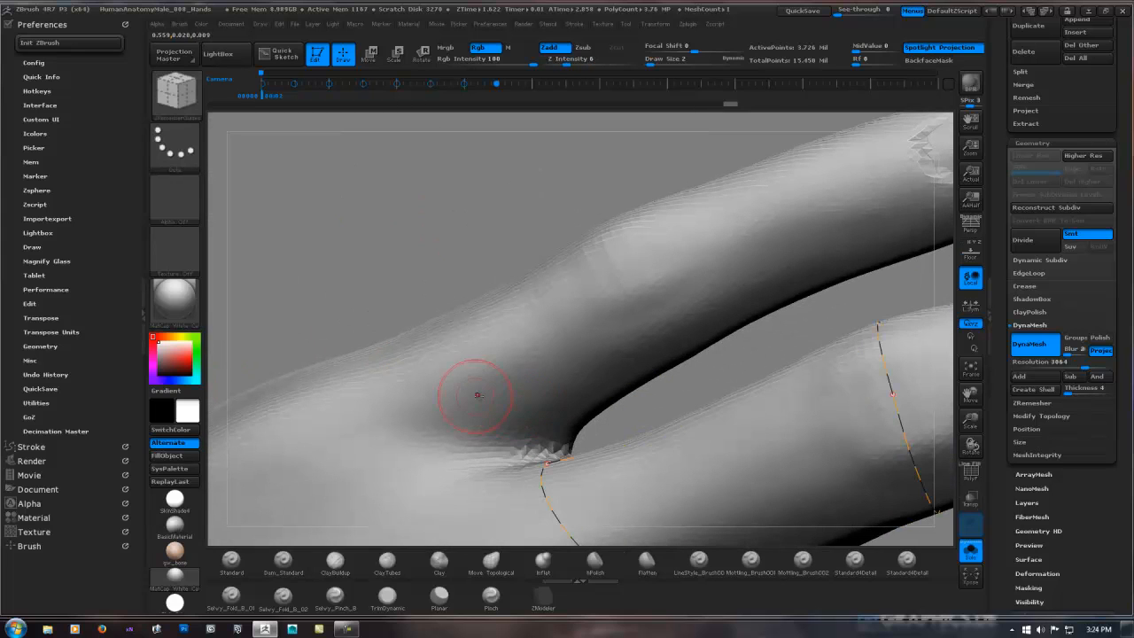
Draw a guide curve around the base of the little finger, carrying it from the back of the hand across the palm side.
{"action": "left_click_drag", "start_coordinate": [387, 383], "coordinate": [423, 407]}
{"action": "left_click_drag", "start_coordinate": [567, 439], "coordinate": [569, 440]}
{"action": "right_click_drag", "start_coordinate": [735, 390], "coordinate": [600, 405]}
{"action": "mouse_move", "coordinate": [627, 450]}
{"action": "left_mouse_down"}
{"action": "mouse_move", "coordinate": [682, 432]}
{"action": "mouse_move", "coordinate": [624, 451]}
{"action": "left_mouse_up"}
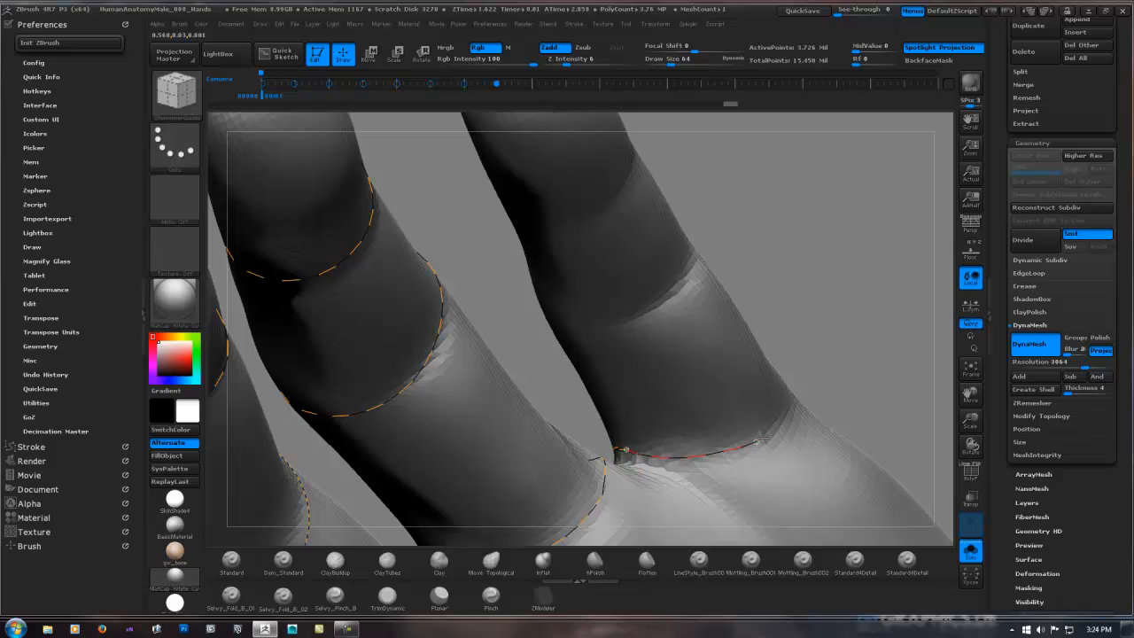
{"action": "left_click_drag", "start_coordinate": [760, 439], "coordinate": [772, 434]}
{"action": "mouse_move", "coordinate": [830, 393]}
{"action": "left_mouse_down", "text": "alt"}
{"action": "mouse_move", "coordinate": [577, 390]}
{"action": "mouse_move", "coordinate": [579, 381]}
{"action": "mouse_move", "coordinate": [519, 425]}
{"action": "left_mouse_up", "text": "alt"}
{"action": "left_click_drag", "start_coordinate": [433, 482], "coordinate": [438, 481]}
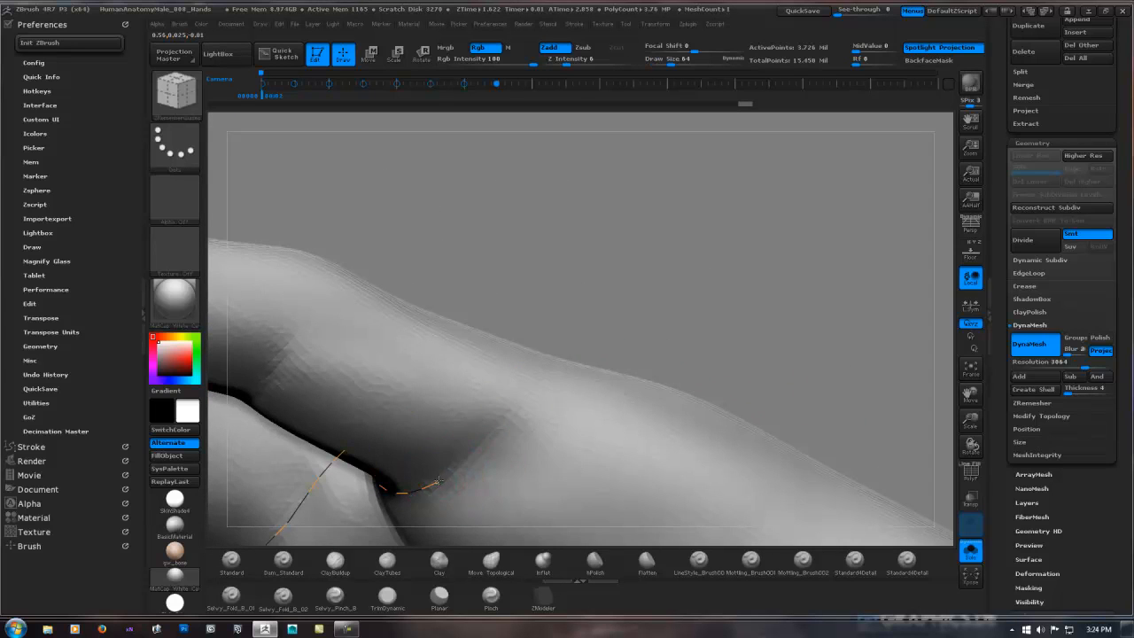
{"action": "left_click_drag", "start_coordinate": [523, 403], "coordinate": [518, 411]}
{"action": "mouse_move", "coordinate": [552, 353]}
{"action": "left_mouse_down"}
{"action": "mouse_move", "coordinate": [561, 316]}
{"action": "mouse_move", "coordinate": [533, 409]}
{"action": "left_mouse_up"}
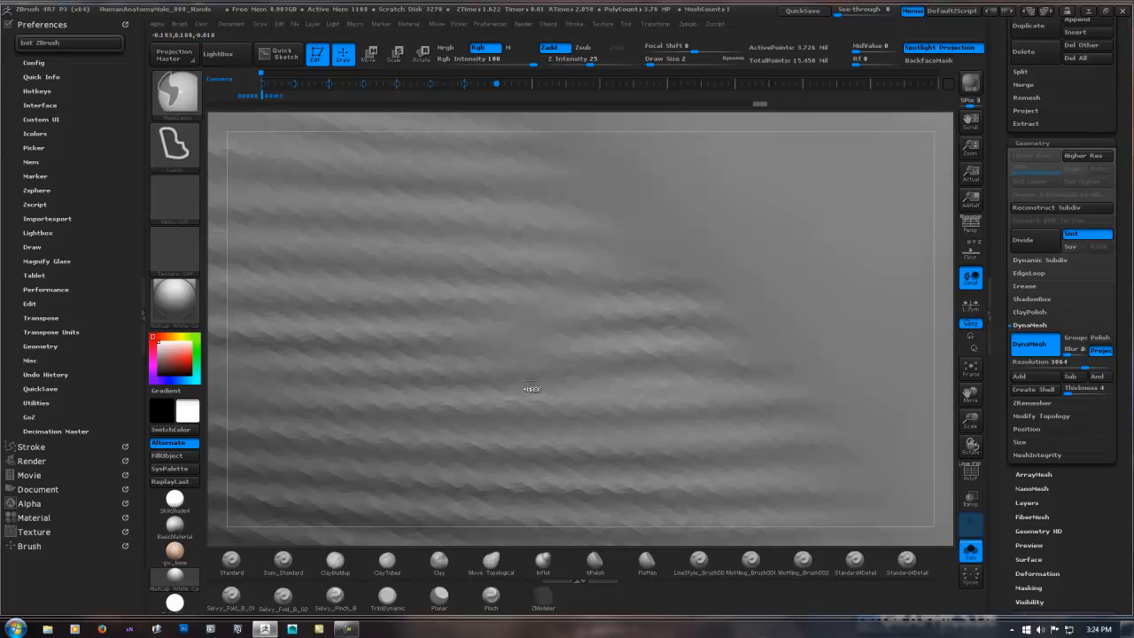
Extend the guide at the little finger's base around the outer edge of the hand to close the loop.
{"action": "mouse_move", "coordinate": [528, 390]}
{"action": "right_mouse_down", "text": "ctrl"}
{"action": "mouse_move", "coordinate": [640, 364]}
{"action": "mouse_move", "coordinate": [453, 372]}
{"action": "mouse_move", "coordinate": [521, 352]}
{"action": "mouse_move", "coordinate": [398, 419]}
{"action": "mouse_move", "coordinate": [751, 290]}
{"action": "mouse_move", "coordinate": [306, 436]}
{"action": "mouse_move", "coordinate": [763, 325]}
{"action": "mouse_move", "coordinate": [523, 377]}
{"action": "right_mouse_up", "text": "ctrl"}
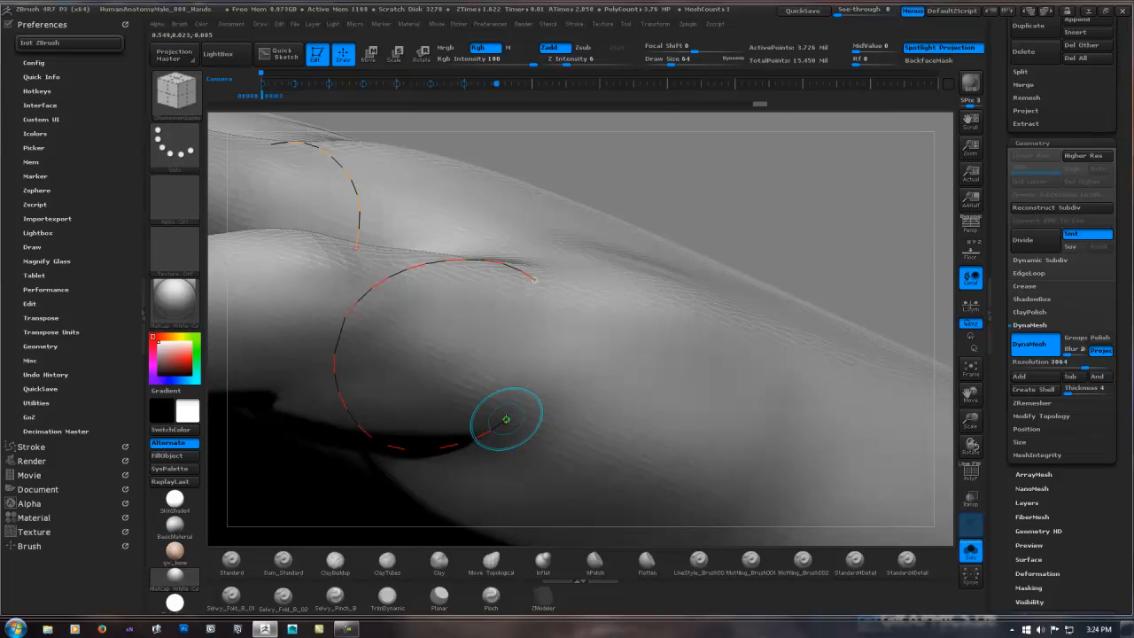
{"action": "left_click_drag", "start_coordinate": [505, 419], "coordinate": [517, 400]}
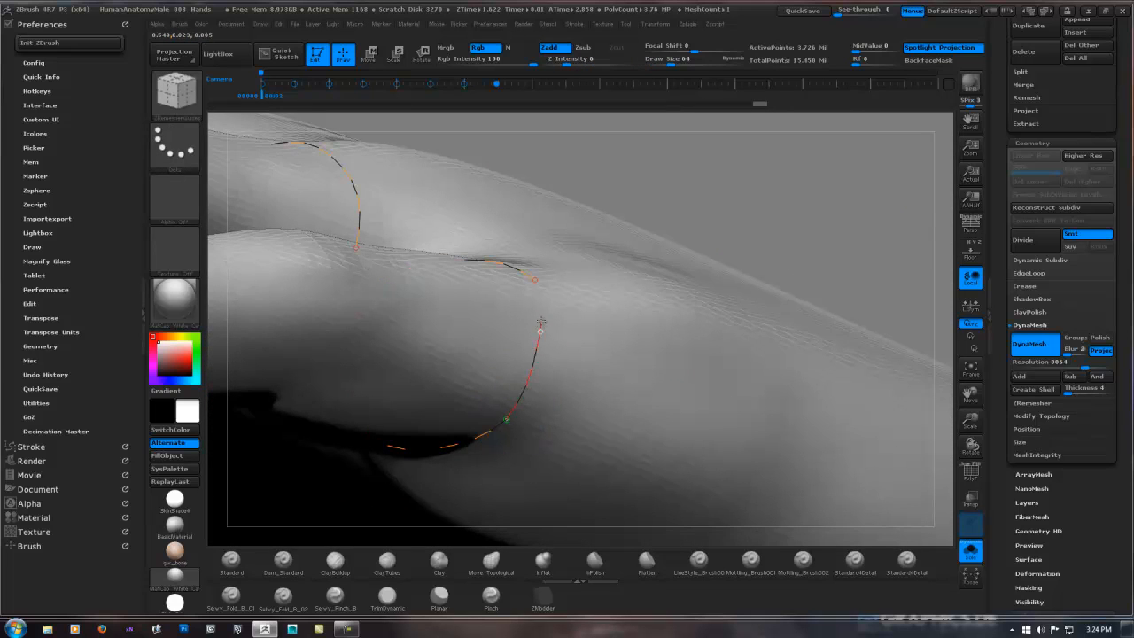
{"action": "left_click_drag", "start_coordinate": [541, 321], "coordinate": [540, 315]}
{"action": "mouse_move", "coordinate": [550, 311]}
{"action": "right_mouse_down"}
{"action": "mouse_move", "coordinate": [556, 356]}
{"action": "mouse_move", "coordinate": [544, 375]}
{"action": "mouse_move", "coordinate": [543, 343]}
{"action": "right_mouse_up"}
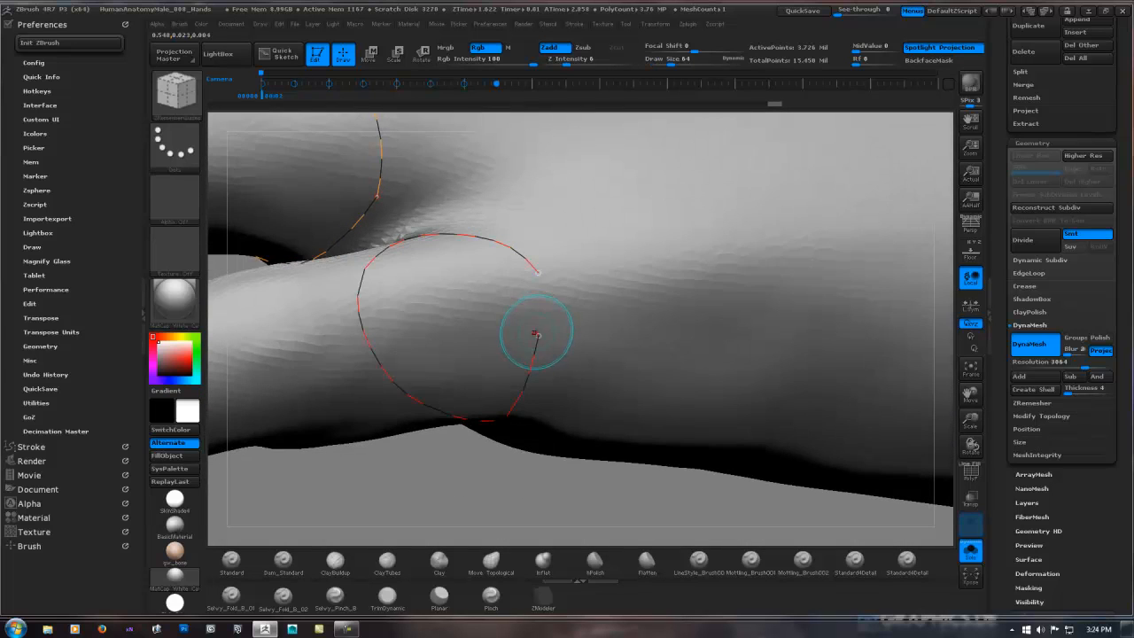
{"action": "left_click_drag", "start_coordinate": [535, 334], "coordinate": [538, 336]}
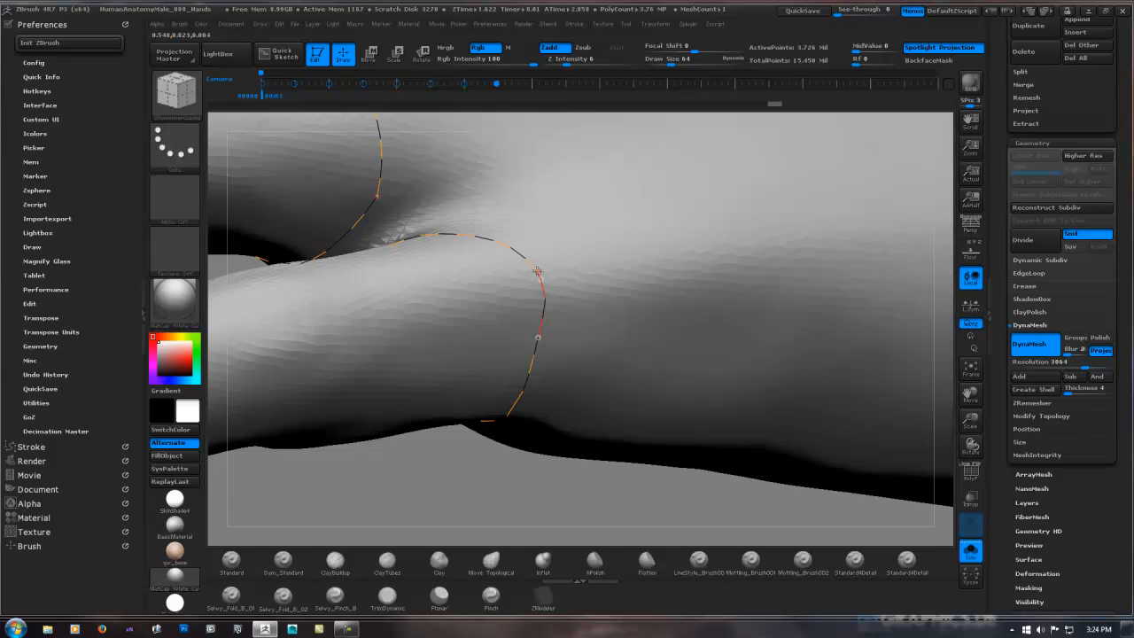
{"action": "left_click_drag", "start_coordinate": [538, 272], "coordinate": [533, 259]}
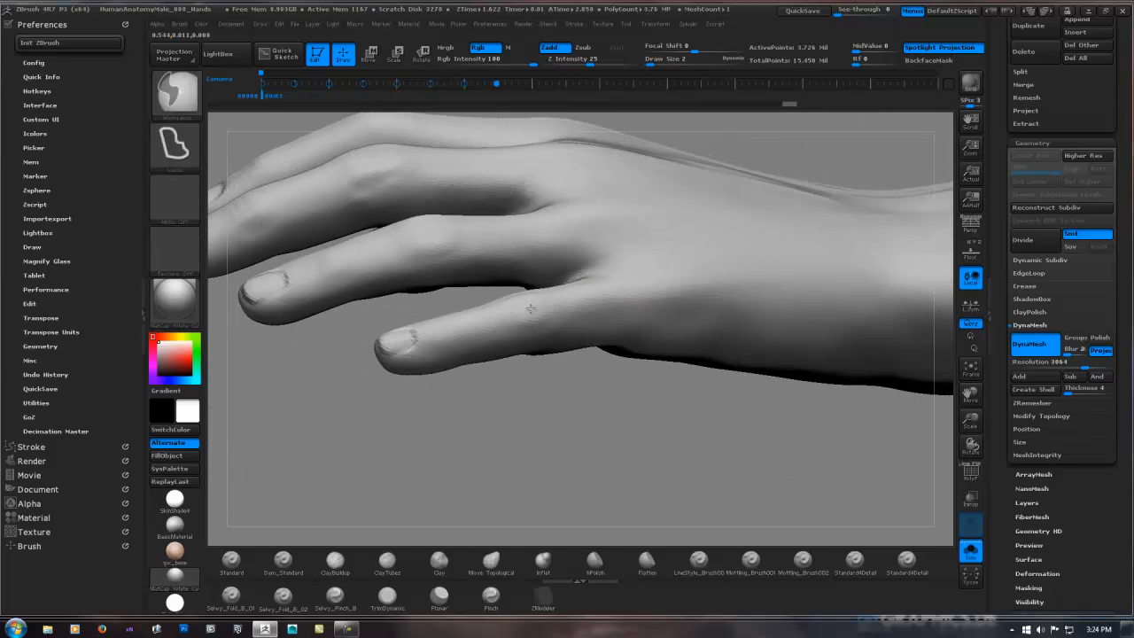
Try to draw sliced guide loops around the little finger's middle joint and end joint.
{"action": "mouse_move", "coordinate": [581, 302]}
{"action": "right_mouse_down"}
{"action": "mouse_move", "coordinate": [572, 355]}
{"action": "mouse_move", "coordinate": [579, 313]}
{"action": "mouse_move", "coordinate": [542, 292]}
{"action": "mouse_move", "coordinate": [519, 297]}
{"action": "right_mouse_up"}
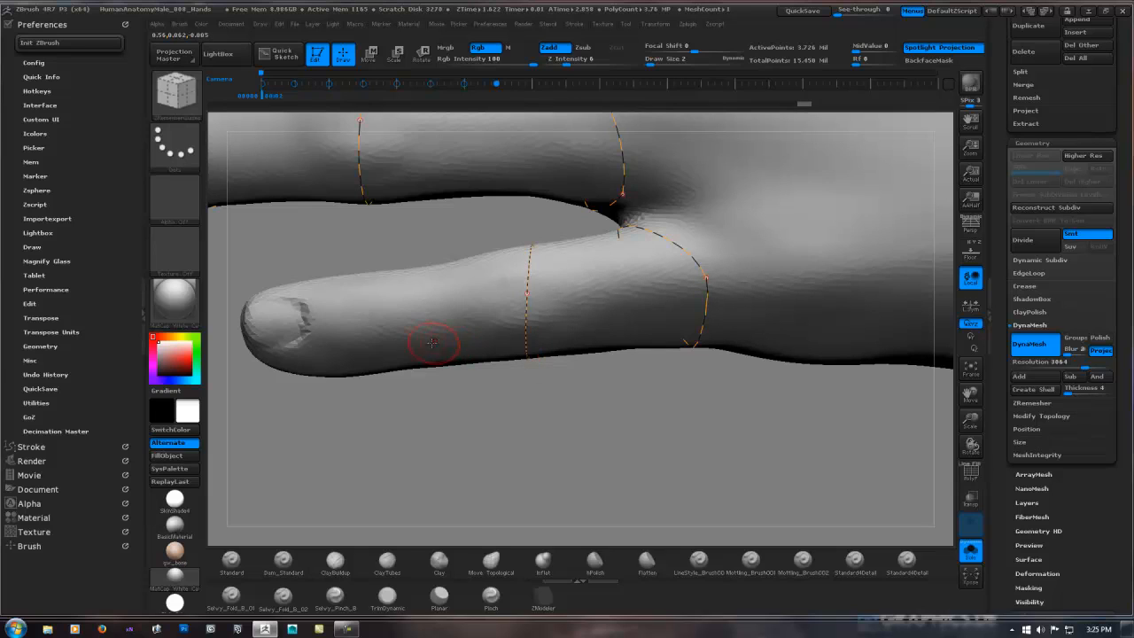
{"action": "key", "text": "ctrl+z"}
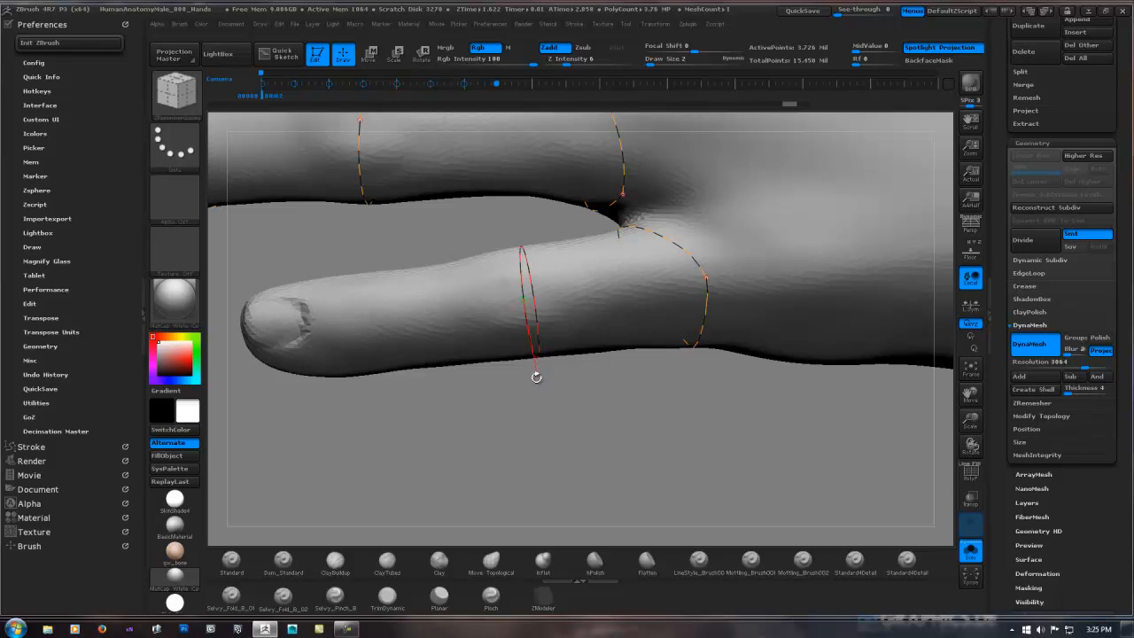
{"action": "left_click_drag", "start_coordinate": [536, 377], "coordinate": [535, 377], "text": "shift"}
{"action": "right_click_drag", "start_coordinate": [512, 331], "coordinate": [362, 331]}
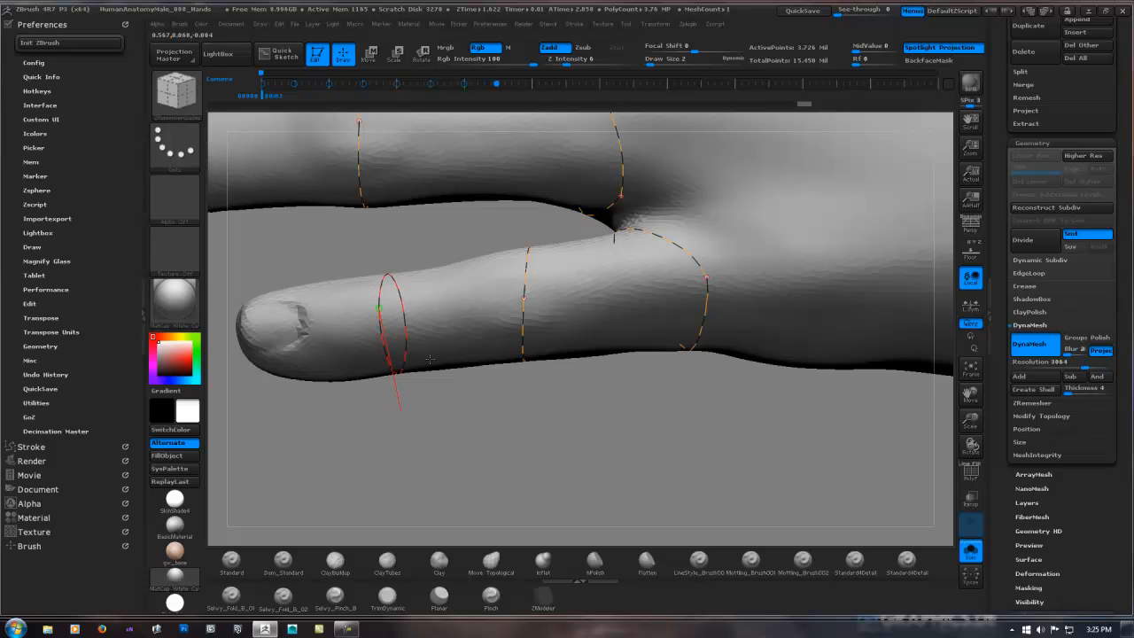
{"action": "key", "text": "shift"}
{"action": "key", "text": "ctrl"}
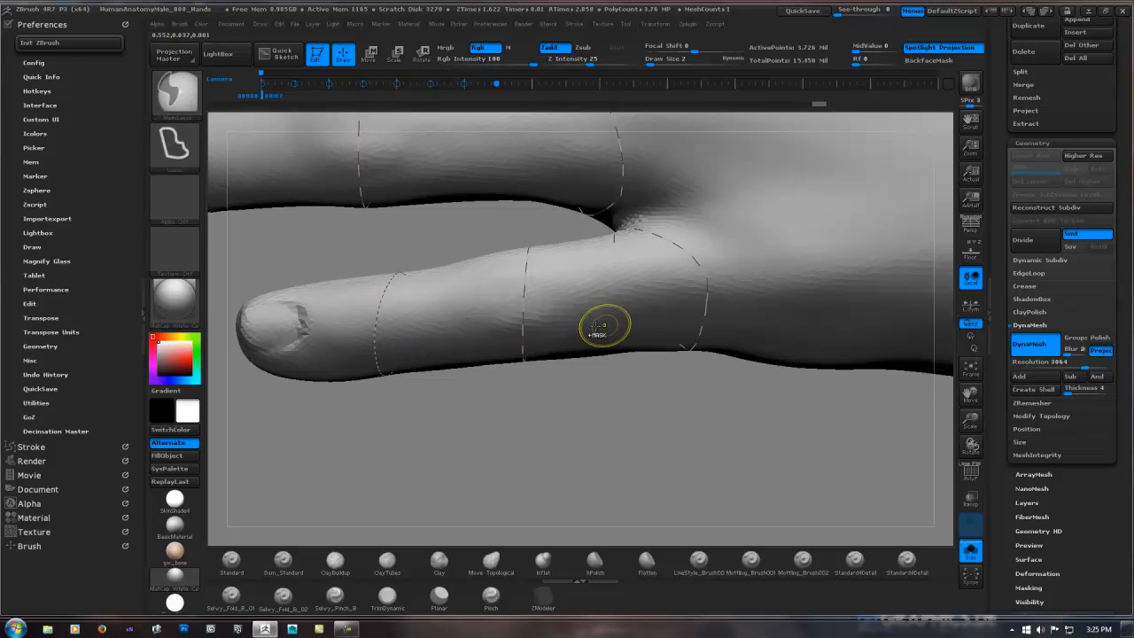
{"action": "key", "text": "ctrl"}
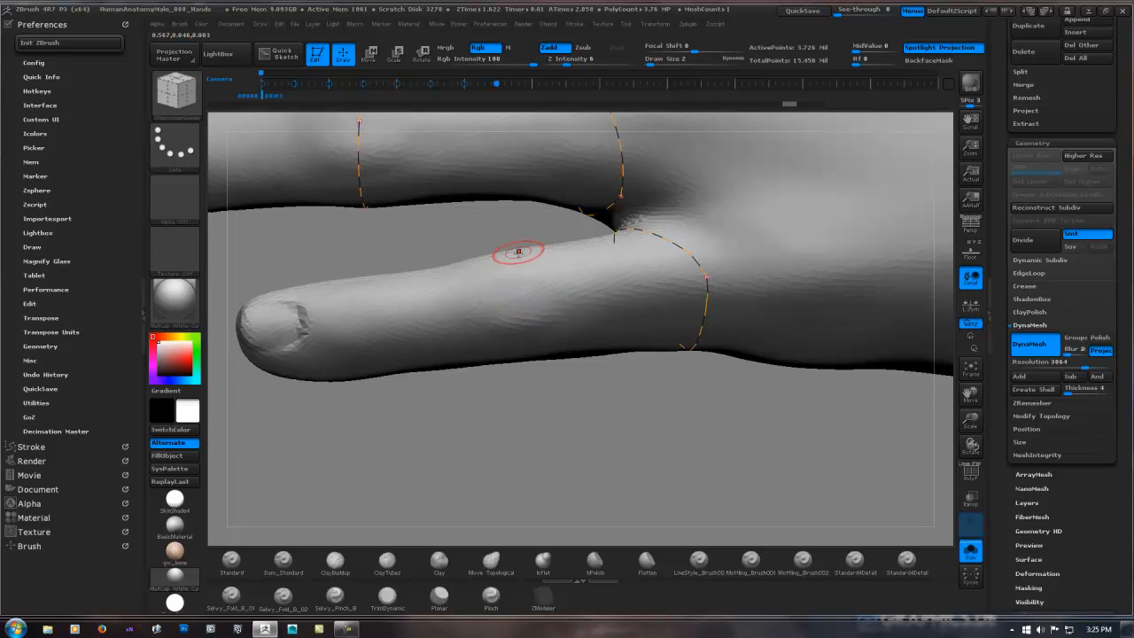
Draw a closed guide loop around the middle joint of the little finger.
{"action": "left_click_drag", "start_coordinate": [514, 253], "coordinate": [522, 286]}
{"action": "mouse_move", "coordinate": [529, 342]}
{"action": "left_mouse_down"}
{"action": "mouse_move", "coordinate": [540, 235]}
{"action": "mouse_move", "coordinate": [530, 170]}
{"action": "left_mouse_up"}
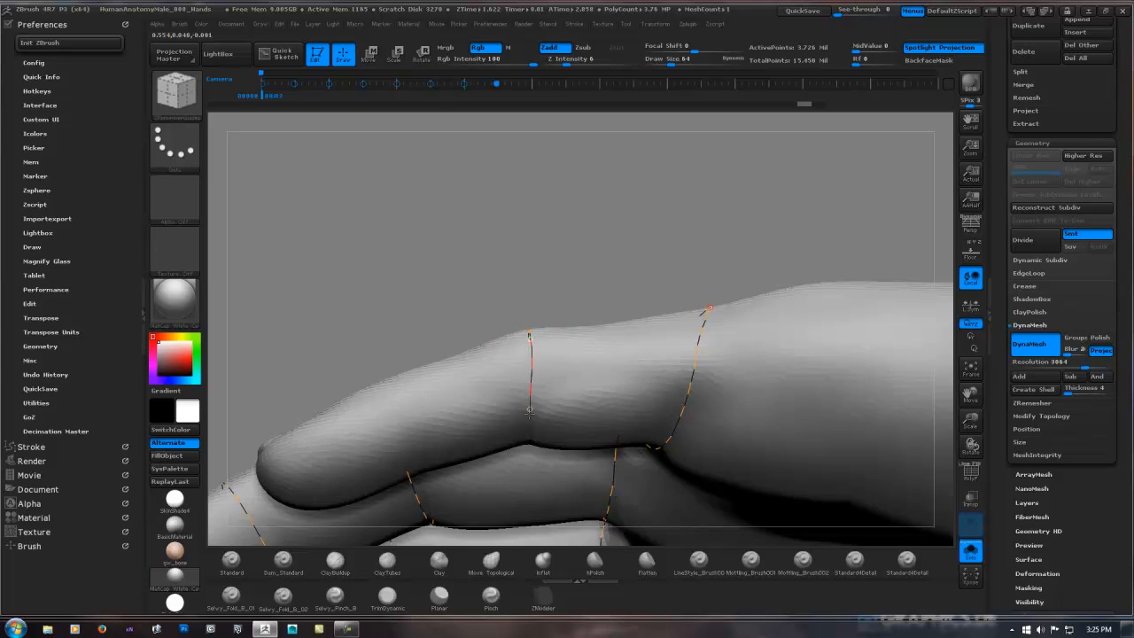
{"action": "left_click_drag", "start_coordinate": [529, 410], "coordinate": [530, 413]}
{"action": "right_click_drag", "start_coordinate": [537, 373], "coordinate": [529, 199]}
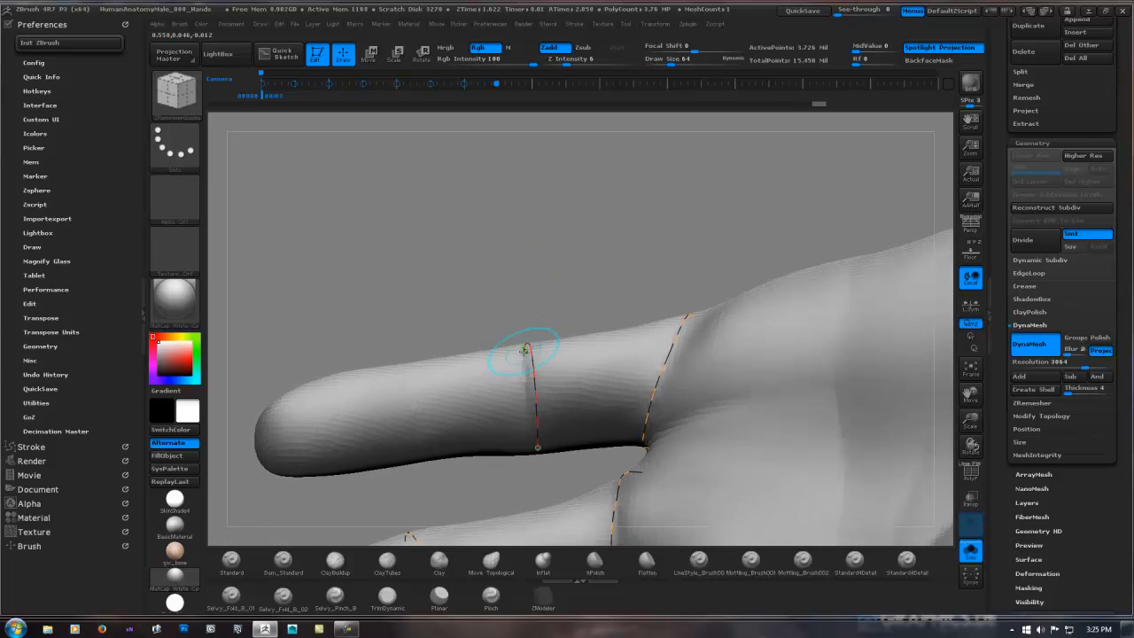
{"action": "left_click_drag", "start_coordinate": [524, 351], "coordinate": [527, 418]}
{"action": "mouse_move", "coordinate": [559, 331]}
{"action": "left_mouse_down"}
{"action": "mouse_move", "coordinate": [560, 232]}
{"action": "mouse_move", "coordinate": [534, 425]}
{"action": "left_mouse_up"}
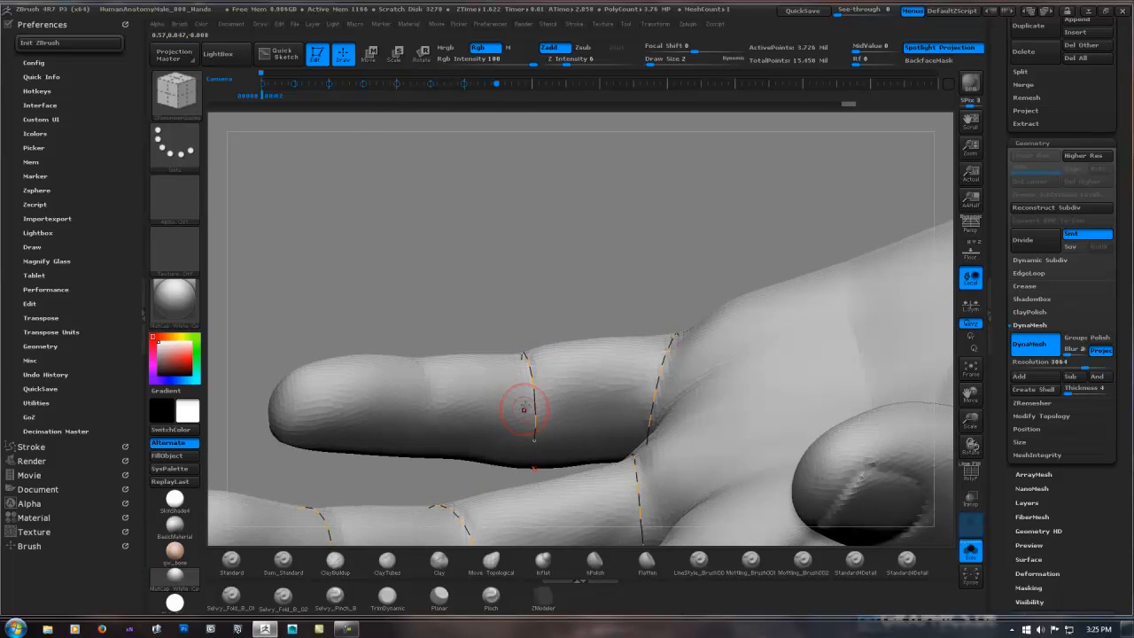
{"action": "mouse_move", "coordinate": [534, 326]}
{"action": "left_mouse_down"}
{"action": "mouse_move", "coordinate": [517, 184]}
{"action": "mouse_move", "coordinate": [529, 319]}
{"action": "left_mouse_up"}
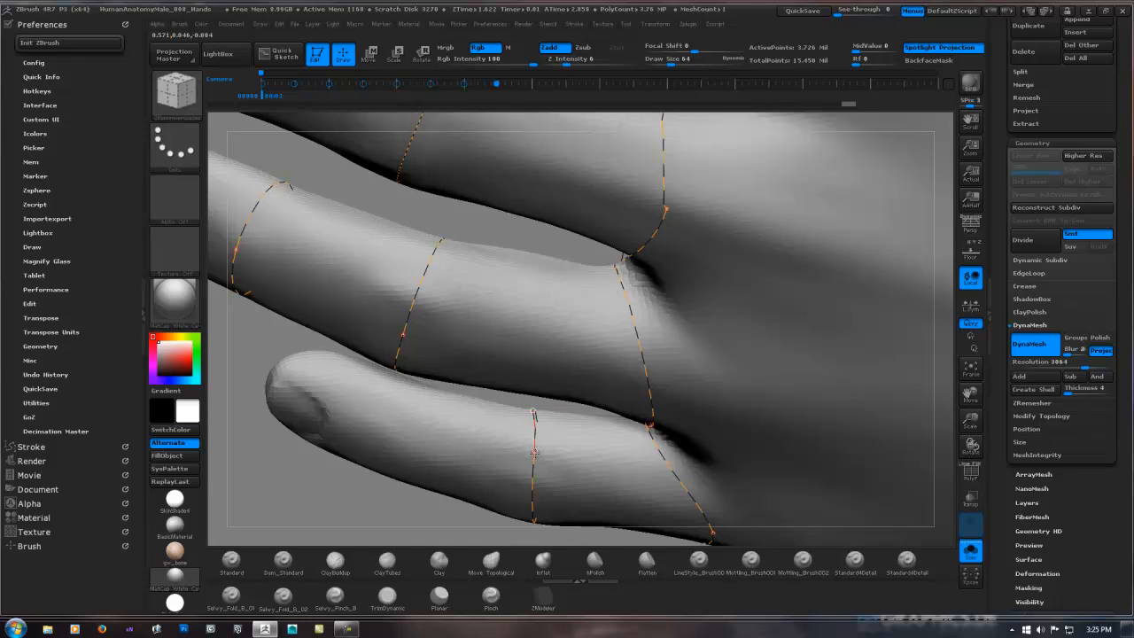
Start a guide curve at the little finger's end joint and carry it across the palm side.
{"action": "mouse_move", "coordinate": [397, 498]}
{"action": "left_mouse_down"}
{"action": "mouse_move", "coordinate": [407, 413]}
{"action": "mouse_move", "coordinate": [419, 448]}
{"action": "left_mouse_up"}
{"action": "mouse_move", "coordinate": [431, 363]}
{"action": "right_mouse_down"}
{"action": "mouse_move", "coordinate": [417, 422]}
{"action": "mouse_move", "coordinate": [496, 261]}
{"action": "right_mouse_up"}
{"action": "mouse_move", "coordinate": [516, 195]}
{"action": "right_mouse_down"}
{"action": "mouse_move", "coordinate": [487, 358]}
{"action": "mouse_move", "coordinate": [507, 346]}
{"action": "mouse_move", "coordinate": [515, 294]}
{"action": "mouse_move", "coordinate": [493, 399]}
{"action": "right_mouse_up"}
{"action": "left_click_drag", "start_coordinate": [489, 398], "coordinate": [498, 382]}
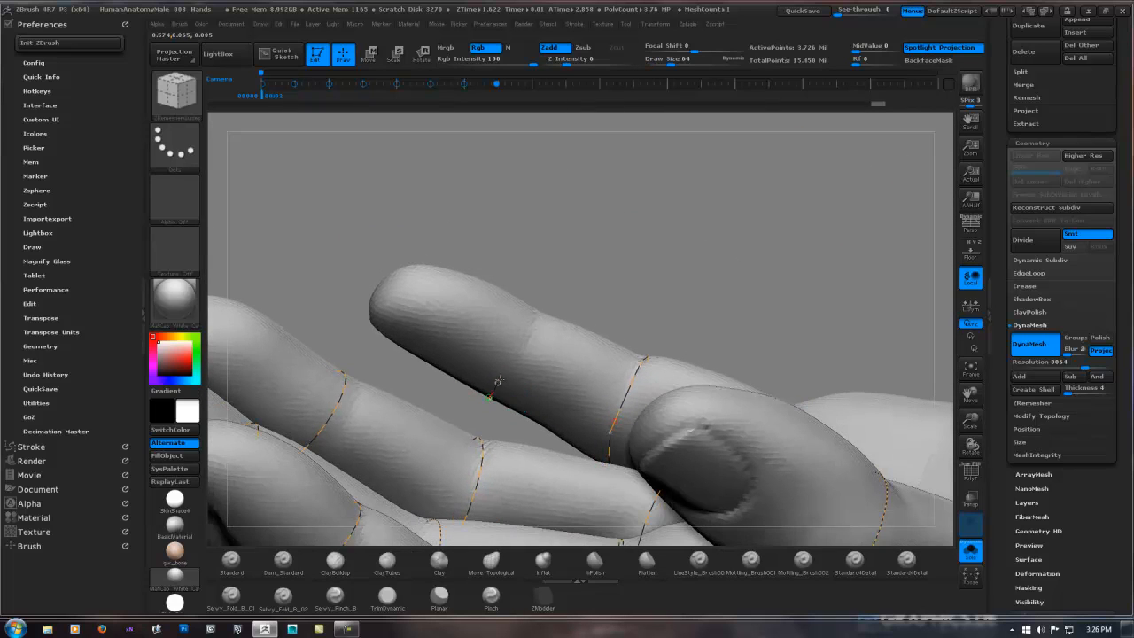
{"action": "left_click_drag", "start_coordinate": [533, 325], "coordinate": [537, 320]}
{"action": "right_click_drag", "start_coordinate": [538, 342], "coordinate": [523, 325]}
{"action": "left_click_drag", "start_coordinate": [527, 338], "coordinate": [527, 337]}
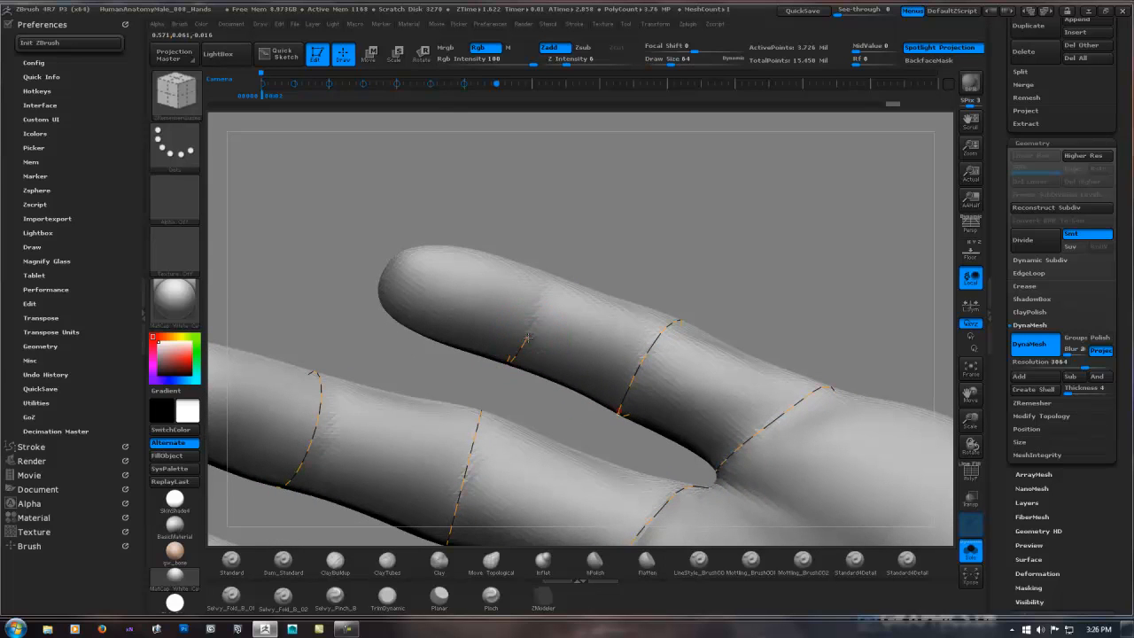
Extend the guide at the little finger's end joint over the back of the finger to close the loop.
{"action": "left_click_drag", "start_coordinate": [547, 291], "coordinate": [550, 285]}
{"action": "right_click_drag", "start_coordinate": [558, 280], "coordinate": [556, 288]}
{"action": "left_click", "coordinate": [549, 288]}
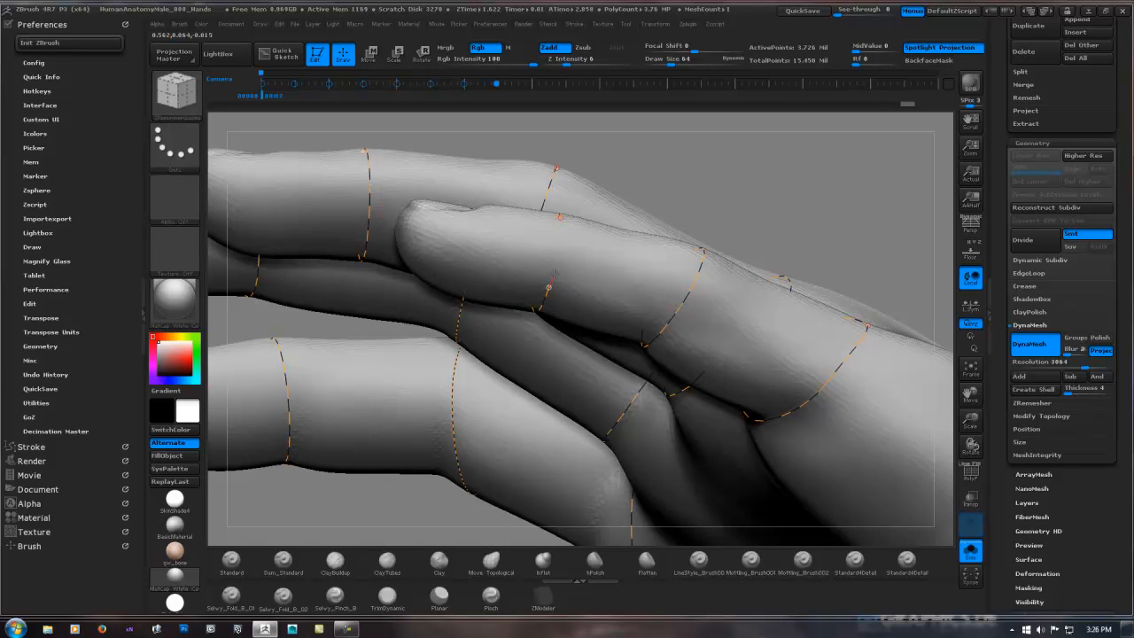
{"action": "left_click_drag", "start_coordinate": [560, 244], "coordinate": [562, 236]}
{"action": "right_click_drag", "start_coordinate": [566, 237], "coordinate": [559, 254]}
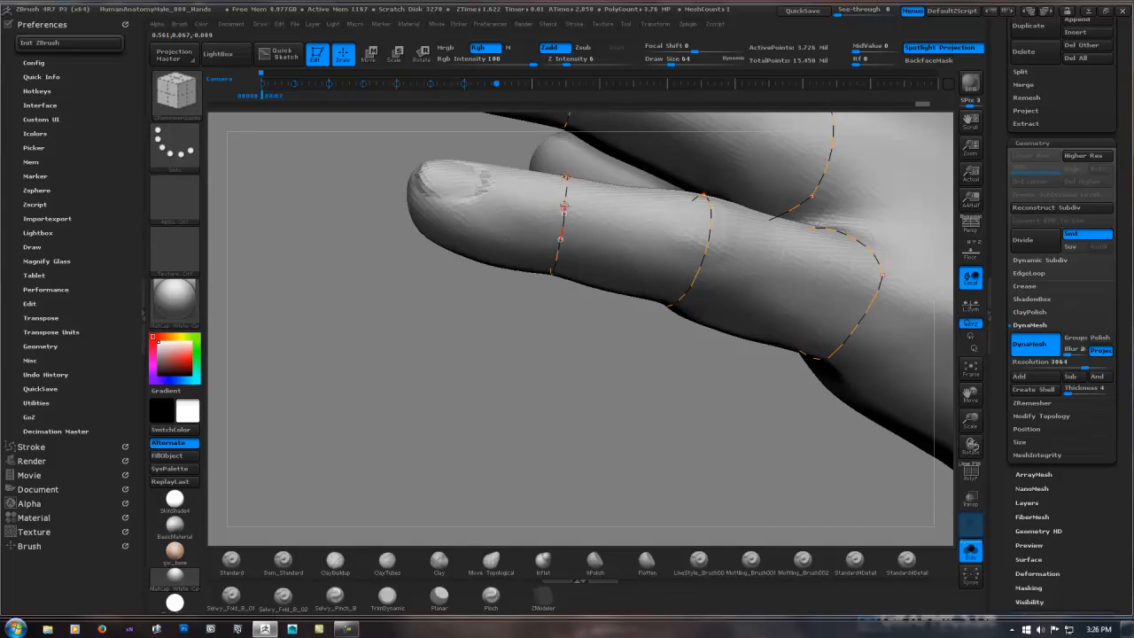
{"action": "left_click", "coordinate": [564, 205]}
Examine the guide loops on the hand and fingers from several angles, and look over the whole body down to the feet.
{"action": "right_click_drag", "start_coordinate": [716, 238], "coordinate": [372, 248], "text": "ctrl"}
{"action": "right_click_drag", "start_coordinate": [623, 256], "coordinate": [324, 273], "text": "ctrl"}
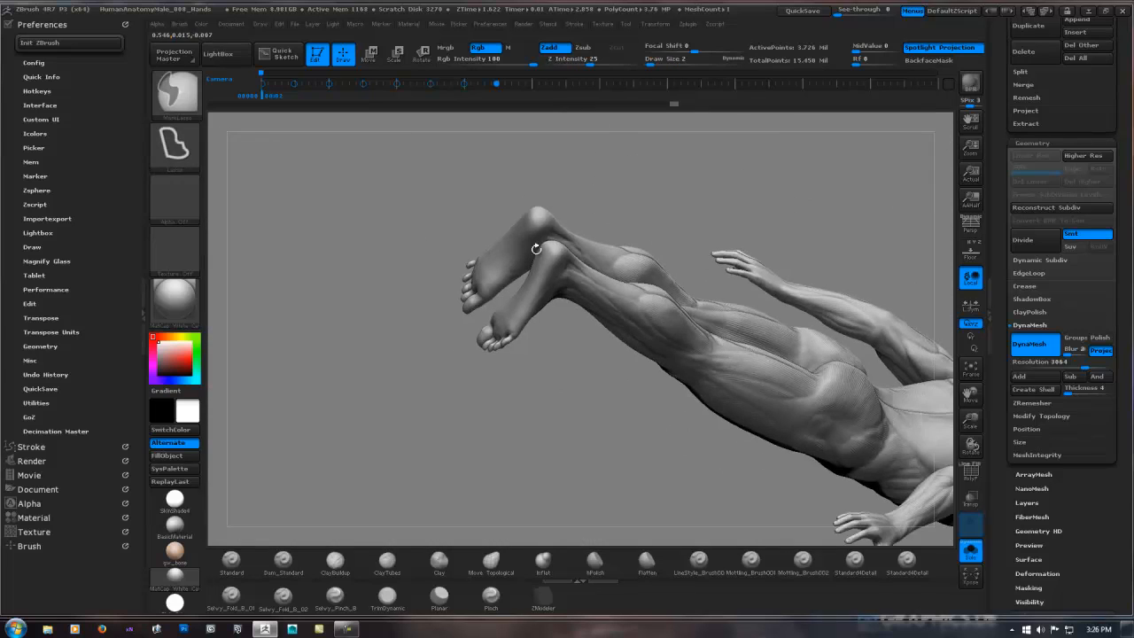
{"action": "right_click_drag", "start_coordinate": [607, 393], "coordinate": [696, 237]}
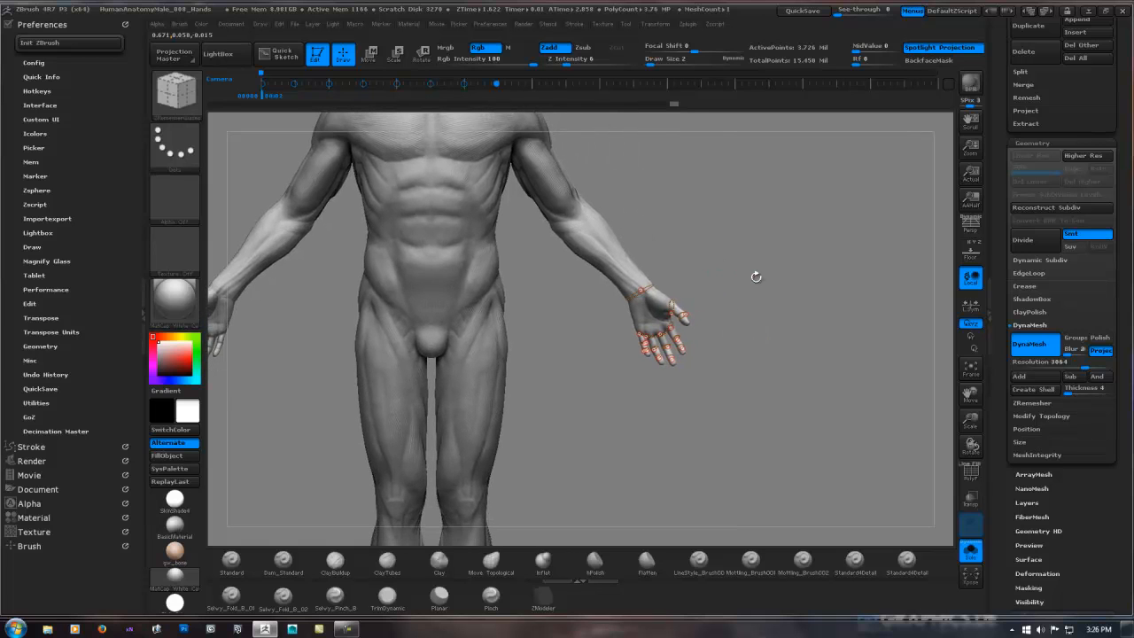
{"action": "right_click_drag", "start_coordinate": [755, 276], "coordinate": [753, 220], "text": "alt"}
{"action": "mouse_move", "coordinate": [696, 320]}
{"action": "right_mouse_down"}
{"action": "mouse_move", "coordinate": [708, 241]}
{"action": "mouse_move", "coordinate": [719, 237]}
{"action": "mouse_move", "coordinate": [973, 242]}
{"action": "right_mouse_up"}
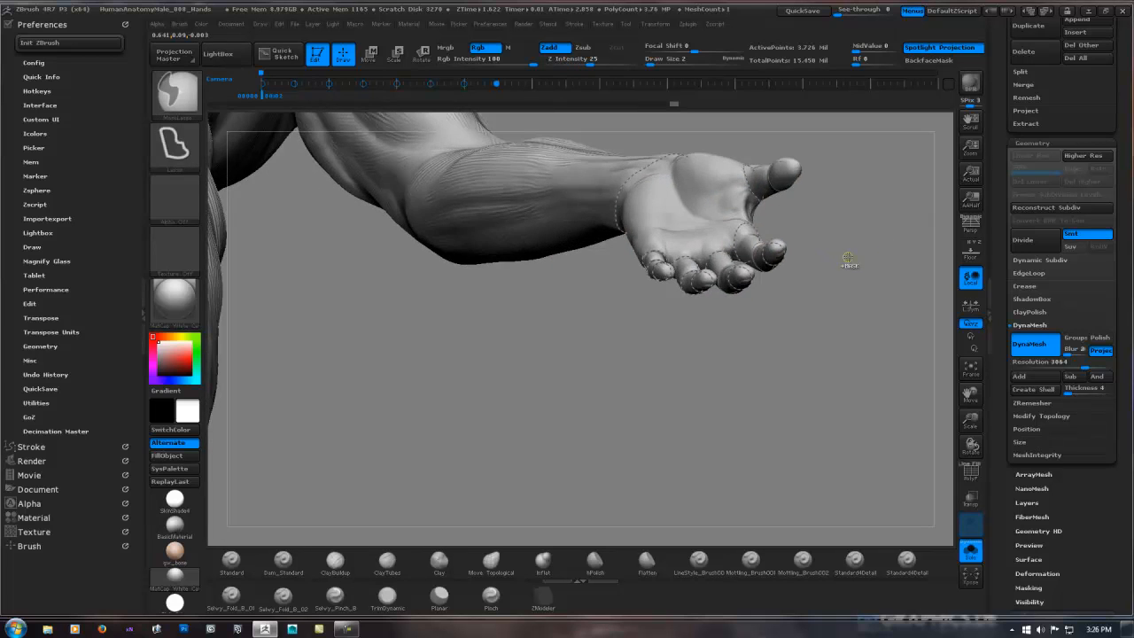
{"action": "right_click_drag", "start_coordinate": [834, 259], "coordinate": [944, 259], "text": "ctrl"}
{"action": "mouse_move", "coordinate": [866, 306]}
{"action": "right_mouse_down", "text": "alt"}
{"action": "mouse_move", "coordinate": [682, 362]}
{"action": "mouse_move", "coordinate": [751, 307]}
{"action": "mouse_move", "coordinate": [724, 347]}
{"action": "mouse_move", "coordinate": [635, 335]}
{"action": "right_mouse_up", "text": "alt"}
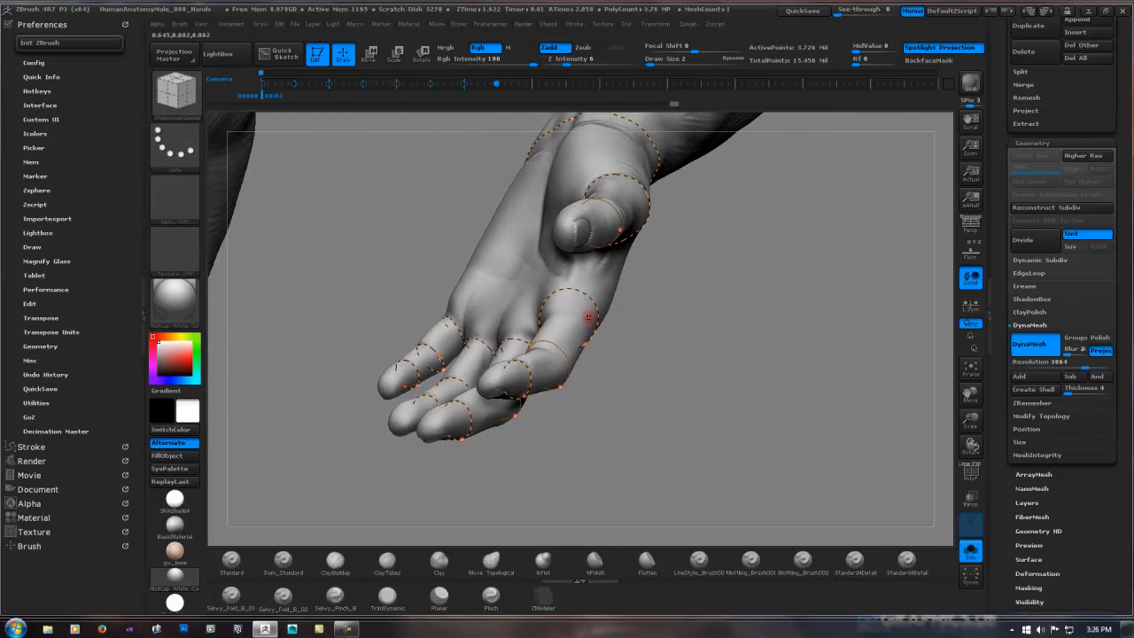
{"action": "mouse_move", "coordinate": [774, 304]}
{"action": "left_mouse_down"}
{"action": "mouse_move", "coordinate": [594, 296]}
{"action": "mouse_move", "coordinate": [647, 311]}
{"action": "mouse_move", "coordinate": [739, 310]}
{"action": "mouse_move", "coordinate": [673, 334]}
{"action": "left_mouse_up"}
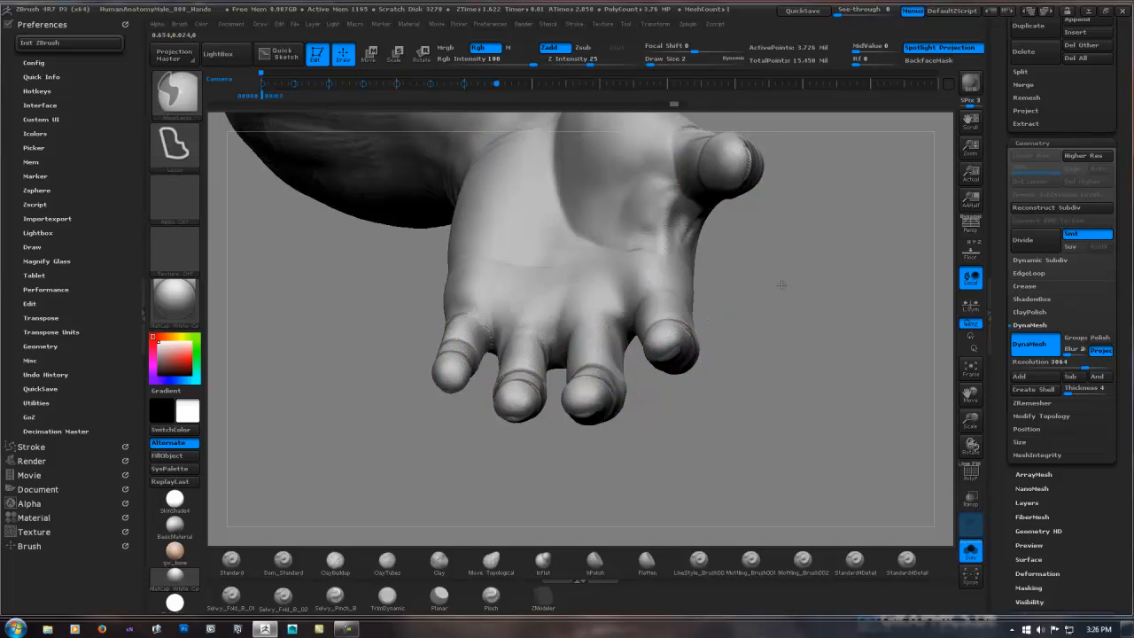
{"action": "right_click_drag", "start_coordinate": [783, 283], "coordinate": [609, 295], "text": "ctrl"}
{"action": "mouse_move", "coordinate": [777, 266]}
{"action": "right_mouse_down", "text": "ctrl"}
{"action": "mouse_move", "coordinate": [620, 248]}
{"action": "mouse_move", "coordinate": [558, 320]}
{"action": "mouse_move", "coordinate": [575, 369]}
{"action": "mouse_move", "coordinate": [658, 307]}
{"action": "mouse_move", "coordinate": [711, 286]}
{"action": "mouse_move", "coordinate": [541, 311]}
{"action": "right_mouse_up", "text": "ctrl"}
{"action": "mouse_move", "coordinate": [620, 273]}
{"action": "right_mouse_down", "text": "alt"}
{"action": "mouse_move", "coordinate": [818, 298]}
{"action": "mouse_move", "coordinate": [835, 278]}
{"action": "mouse_move", "coordinate": [655, 277]}
{"action": "right_mouse_up", "text": "alt"}
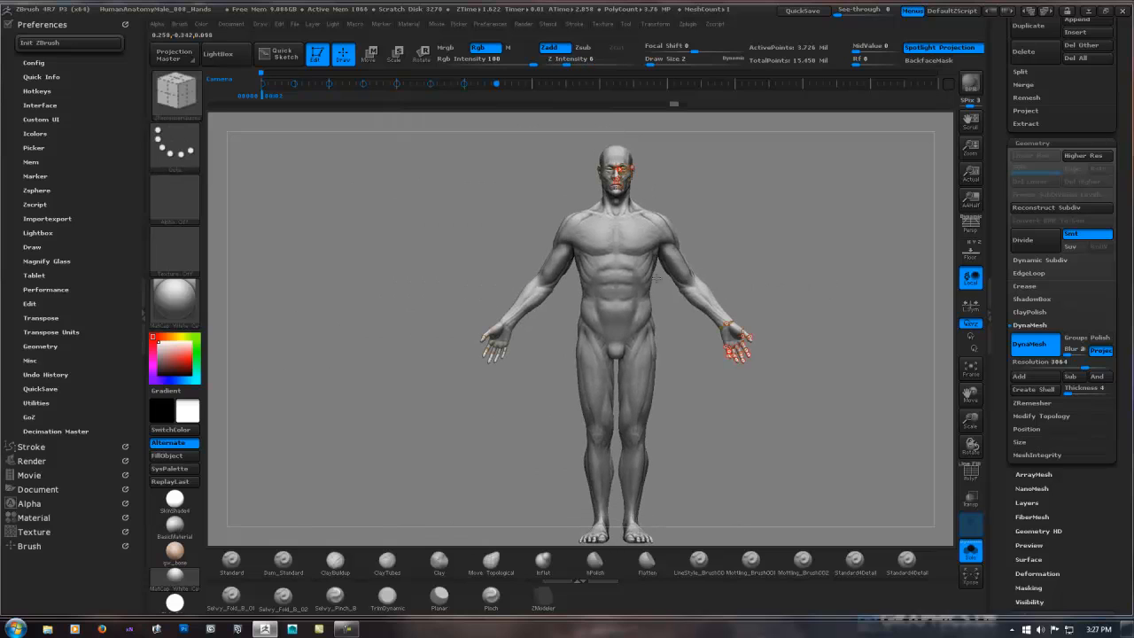
{"action": "right_click_drag", "start_coordinate": [644, 359], "coordinate": [593, 246], "text": "alt"}
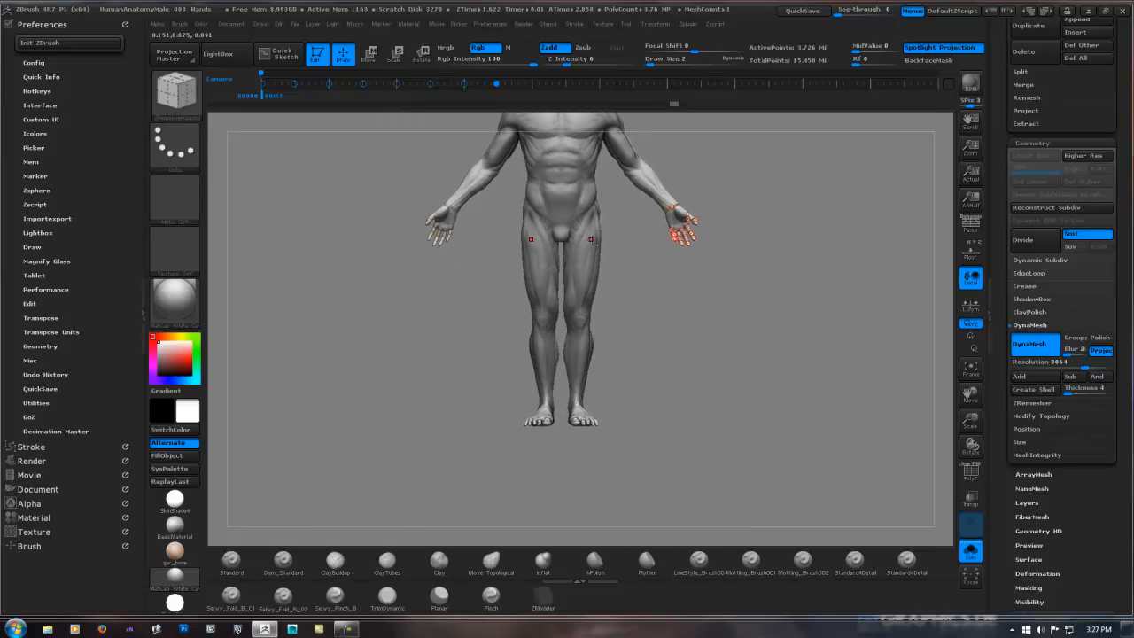
{"action": "mouse_move", "coordinate": [587, 295]}
{"action": "right_mouse_down", "text": "alt"}
{"action": "mouse_move", "coordinate": [559, 459]}
{"action": "mouse_move", "coordinate": [575, 307]}
{"action": "right_mouse_up", "text": "alt"}
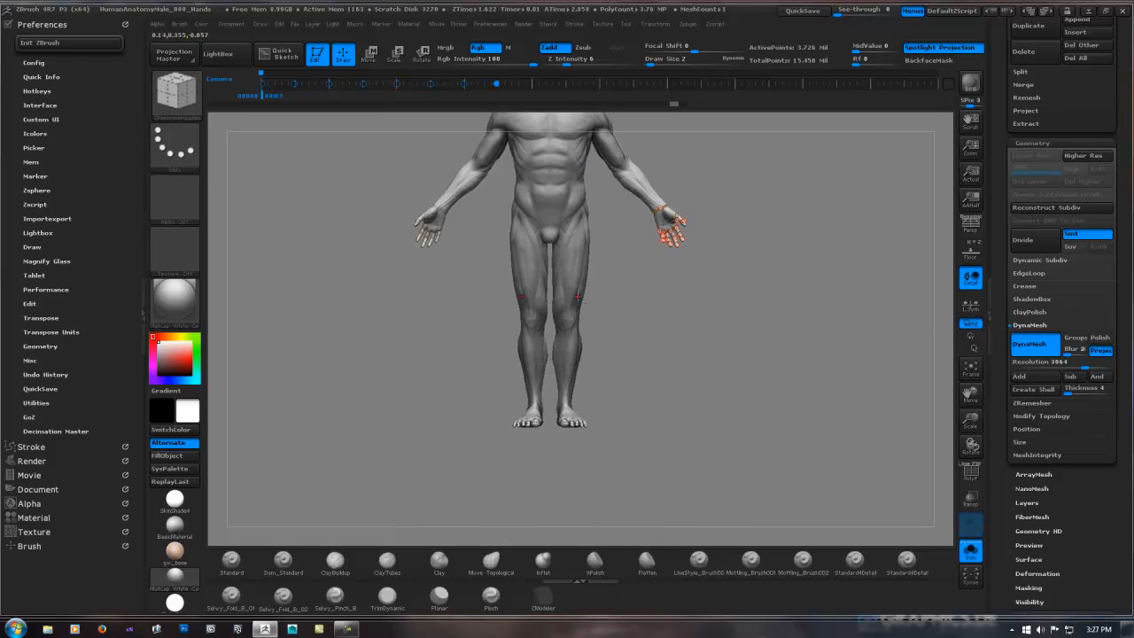
{"action": "right_click_drag", "start_coordinate": [567, 363], "coordinate": [560, 397], "text": "alt"}
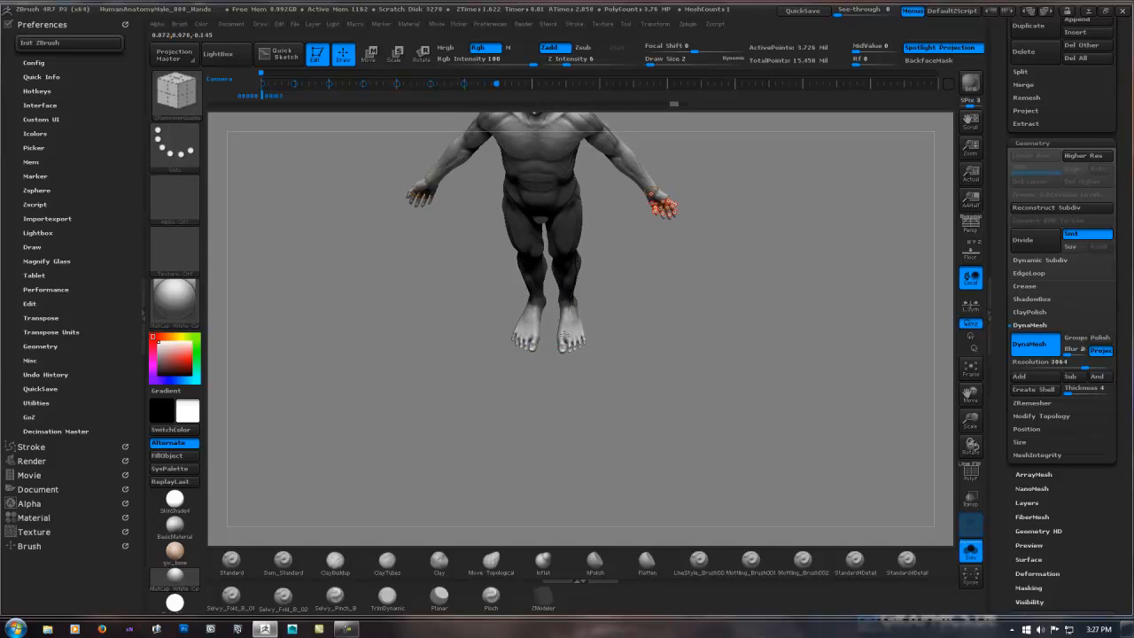
{"action": "right_click_drag", "start_coordinate": [565, 335], "coordinate": [620, 429]}
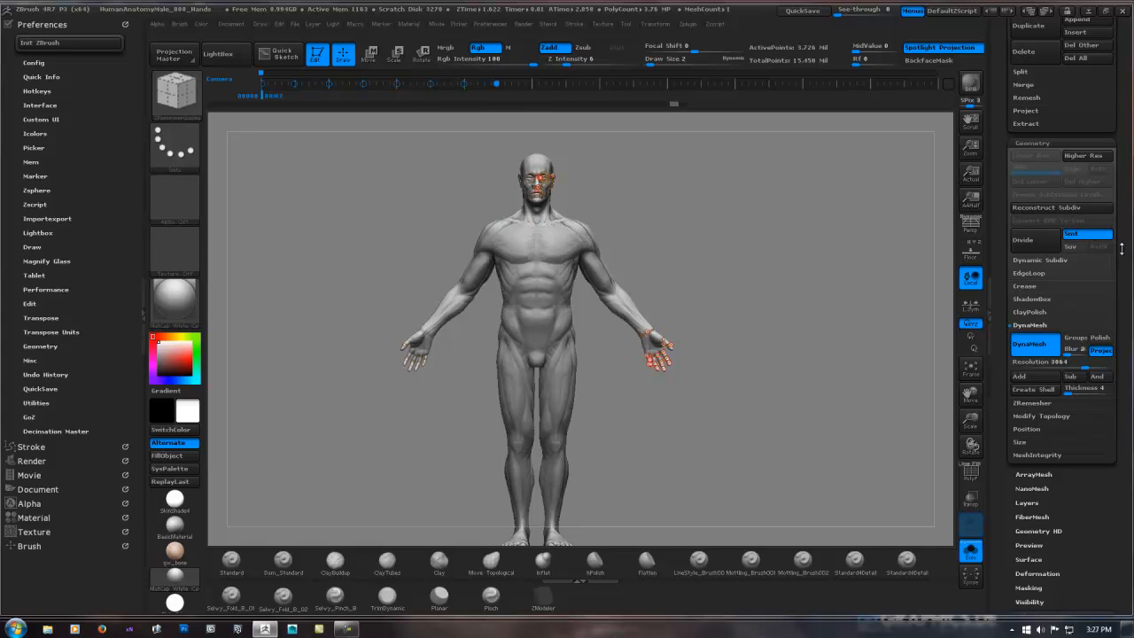
In the ZRemesher settings, enable Use Polypaint and set AdaptiveSize to 62 and Curves Strength to 29.
{"action": "left_click_drag", "start_coordinate": [1121, 249], "coordinate": [1122, 42]}
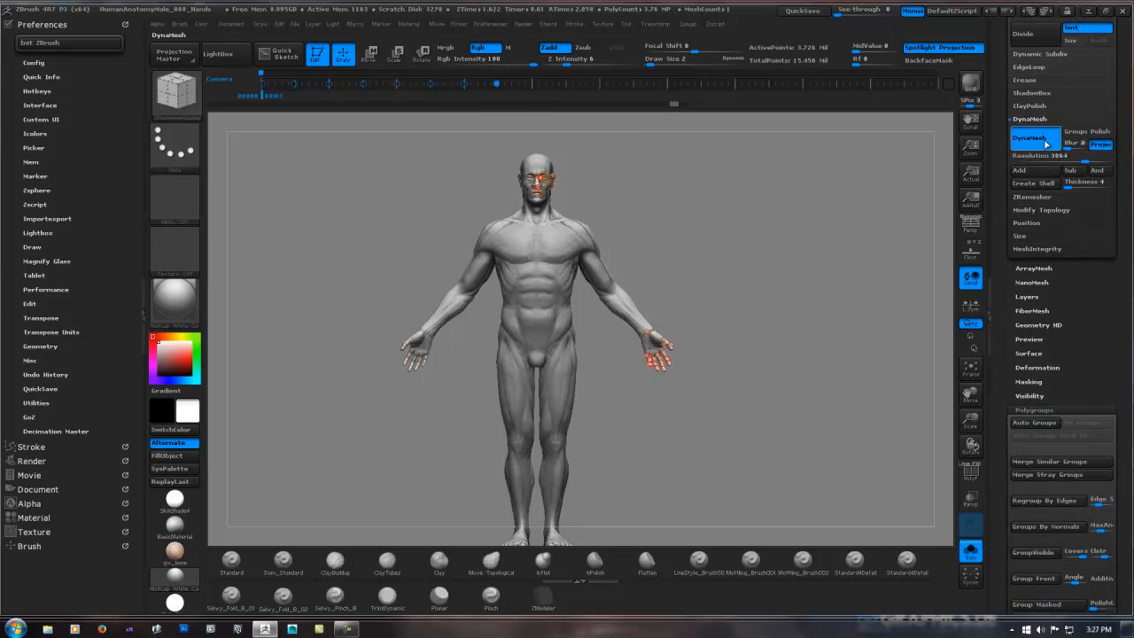
{"action": "left_click", "coordinate": [1027, 409], "text": "shift"}
{"action": "scroll", "coordinate": [1114, 314], "scroll_direction": "up", "scroll_amount": 3}
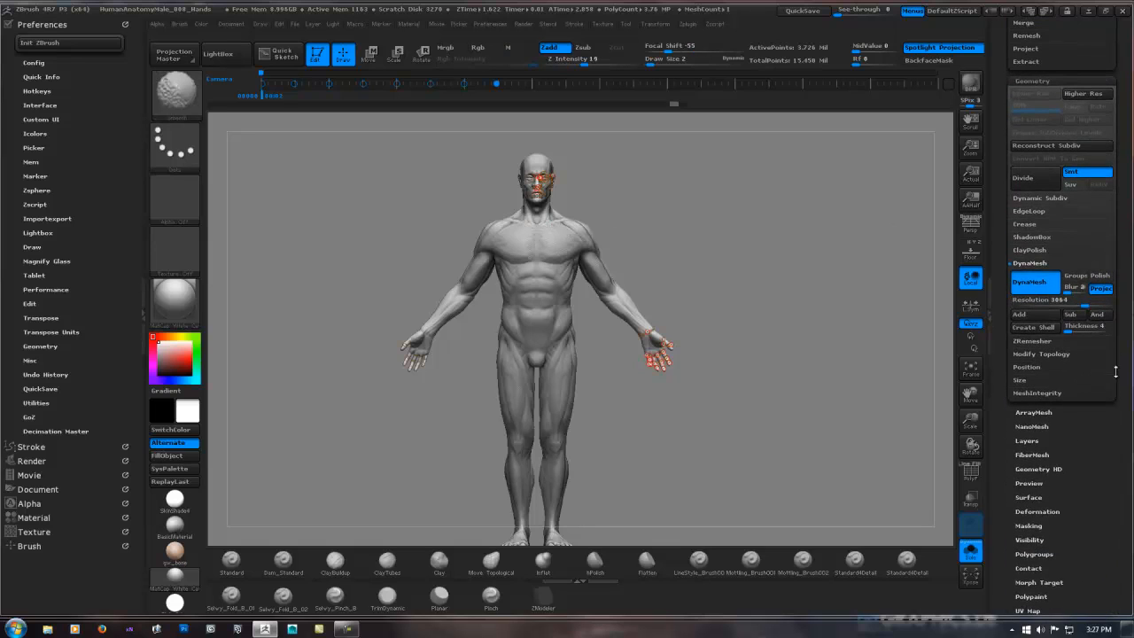
{"action": "left_click", "coordinate": [1033, 263]}
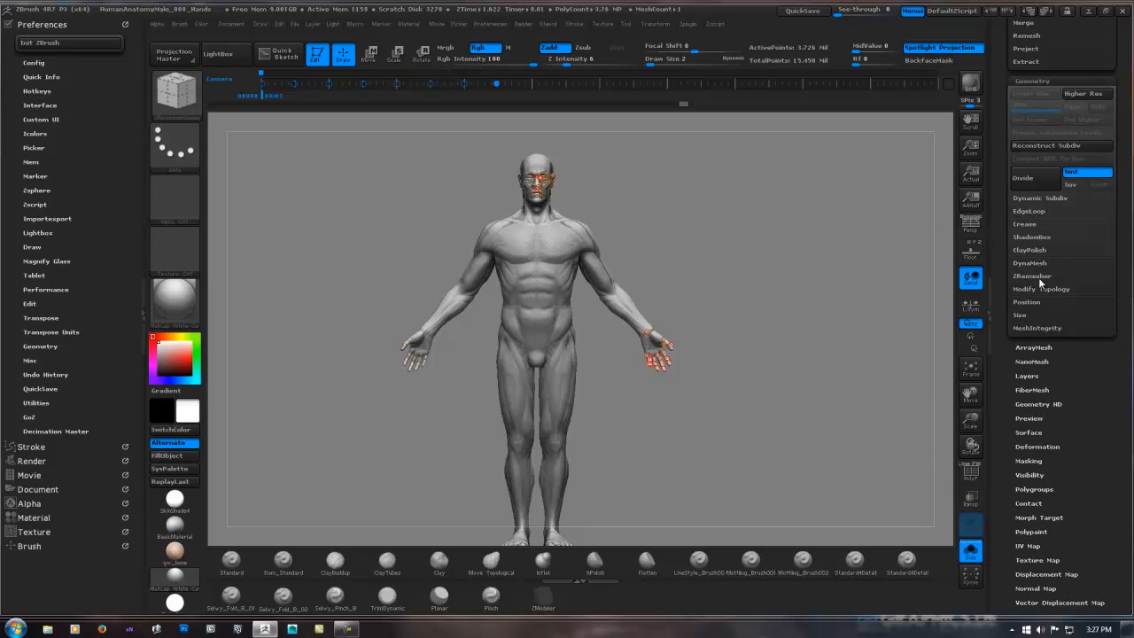
{"action": "left_click", "coordinate": [1034, 275]}
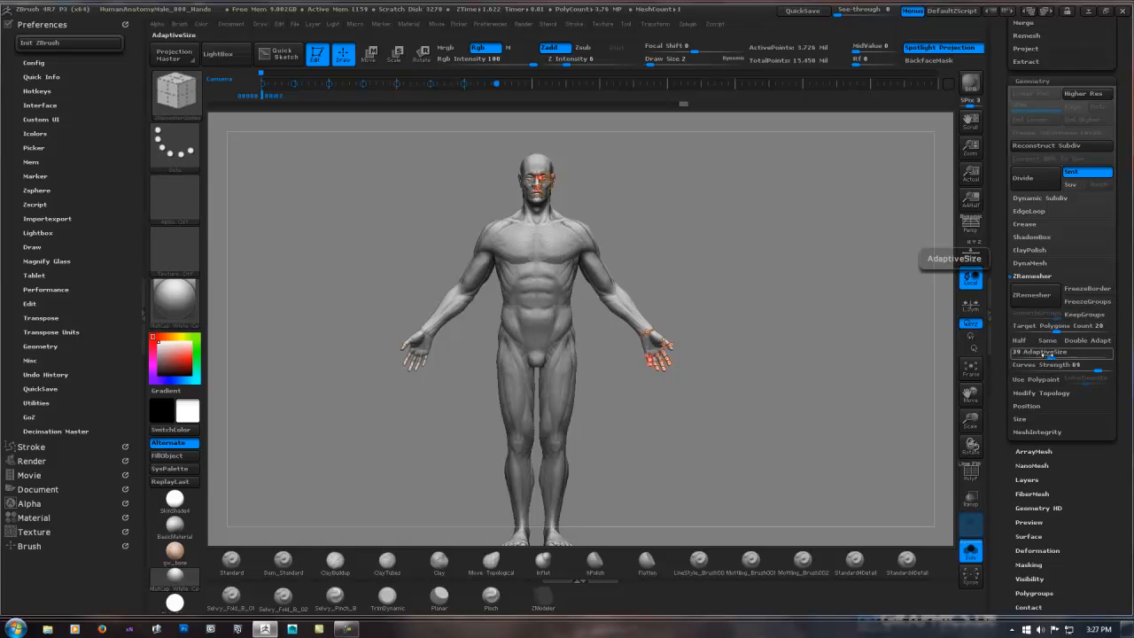
{"action": "left_click", "coordinate": [1036, 379]}
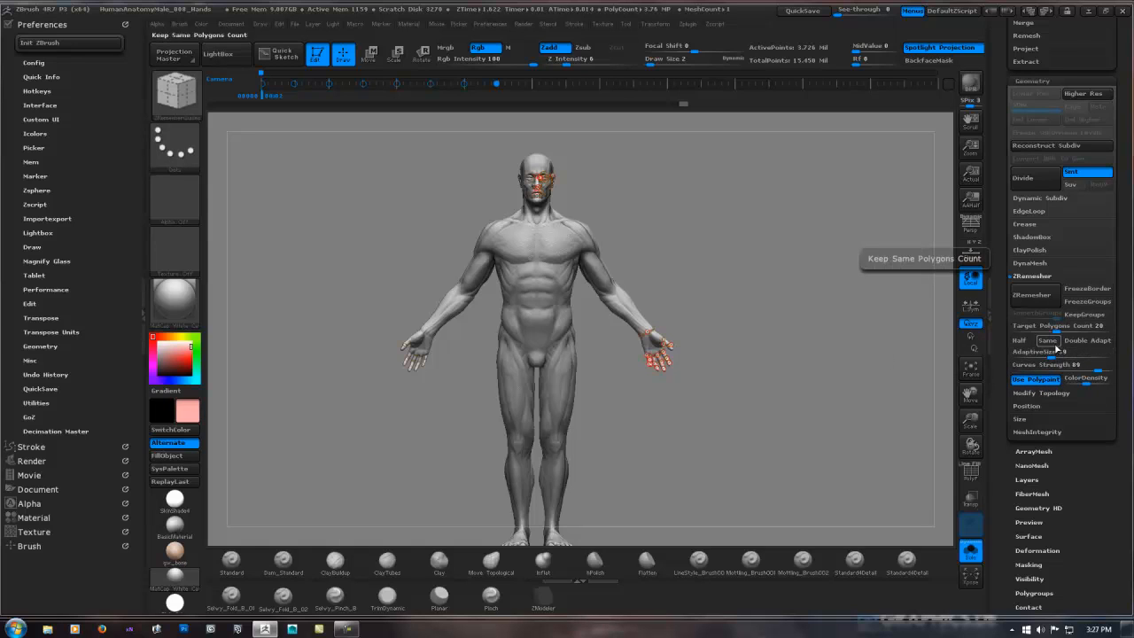
{"action": "mouse_move", "coordinate": [1087, 367]}
{"action": "left_mouse_down"}
{"action": "mouse_move", "coordinate": [1038, 366]}
{"action": "mouse_move", "coordinate": [1071, 353]}
{"action": "left_mouse_up"}
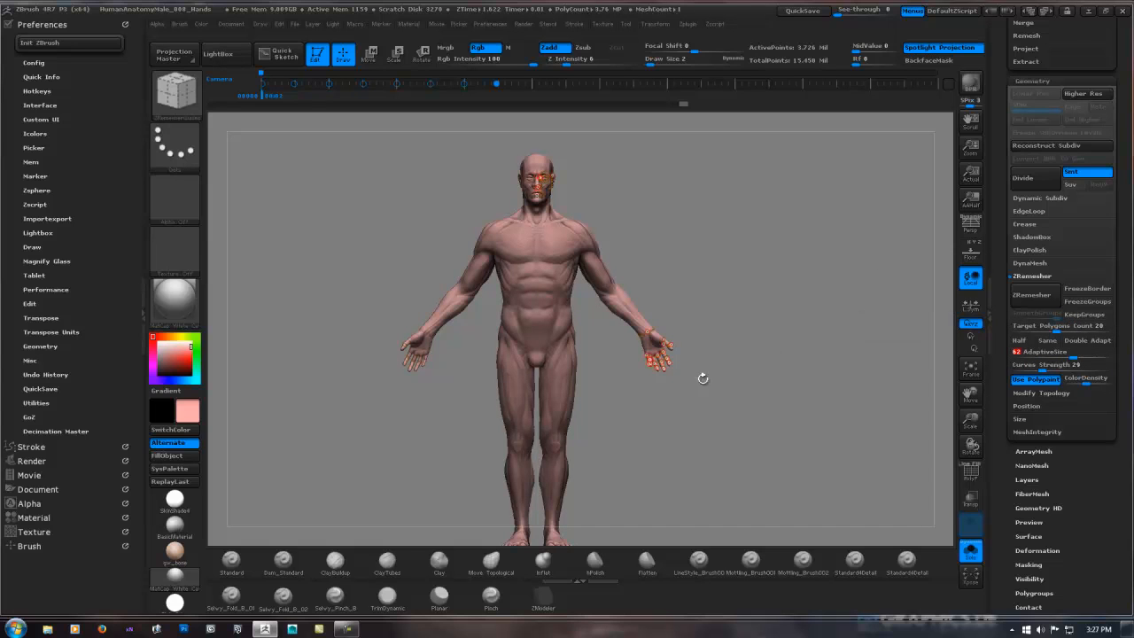
Set the paint colour to white.
{"action": "mouse_move", "coordinate": [535, 263]}
{"action": "right_mouse_down", "text": "ctrl"}
{"action": "mouse_move", "coordinate": [572, 253]}
{"action": "mouse_move", "coordinate": [536, 336]}
{"action": "mouse_move", "coordinate": [534, 326]}
{"action": "right_mouse_up", "text": "ctrl"}
{"action": "left_click", "coordinate": [189, 410]}
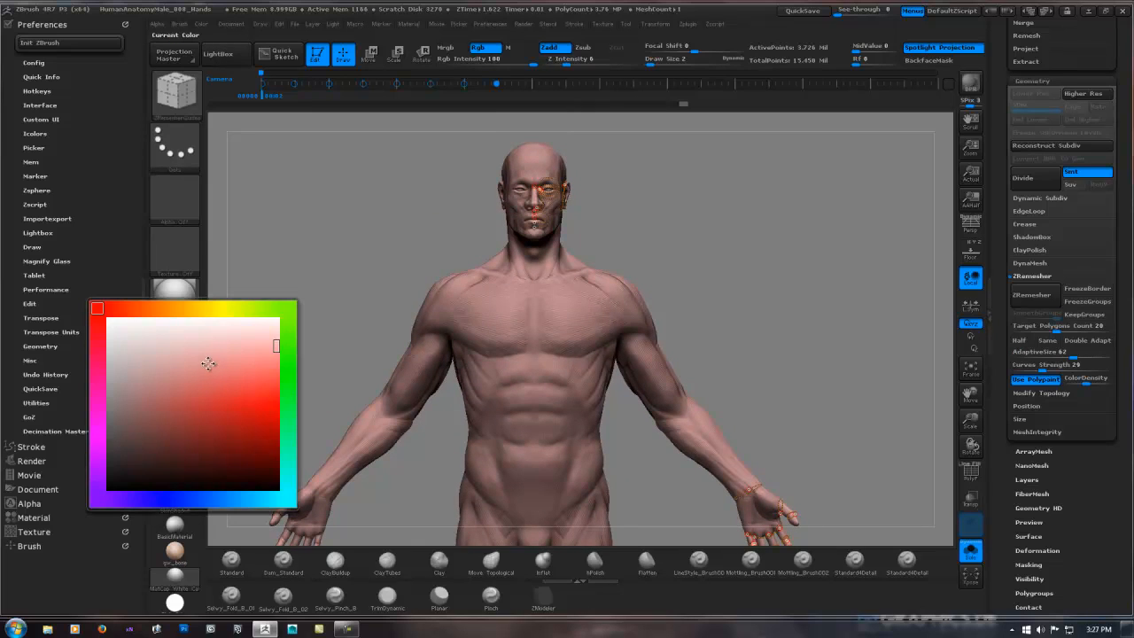
{"action": "left_click", "coordinate": [111, 319]}
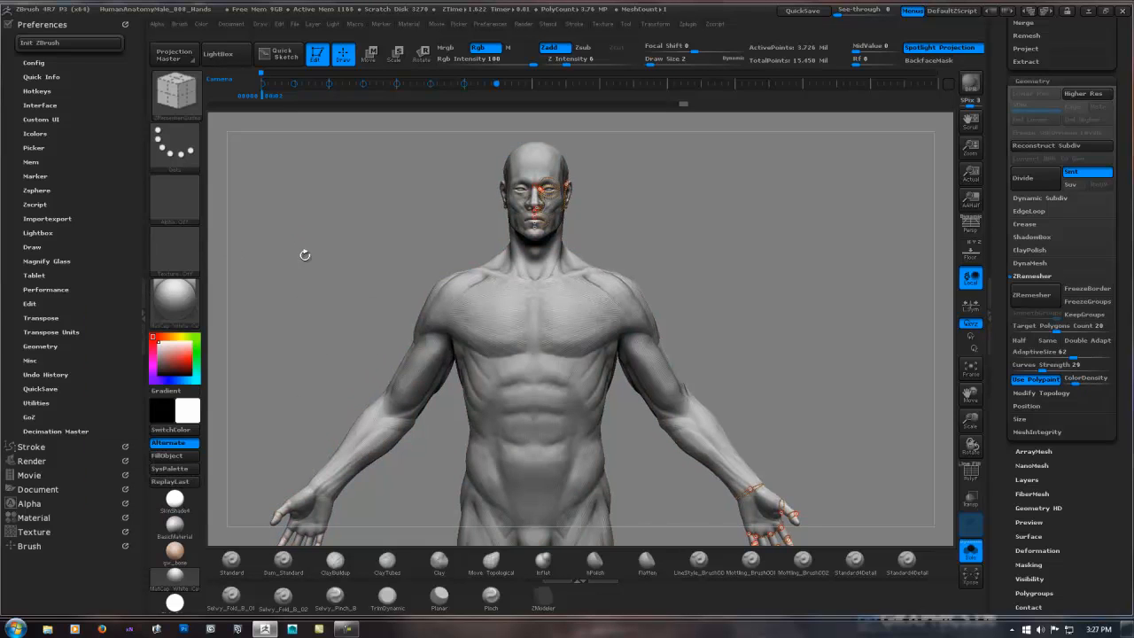
{"action": "left_click_drag", "start_coordinate": [293, 246], "coordinate": [294, 254]}
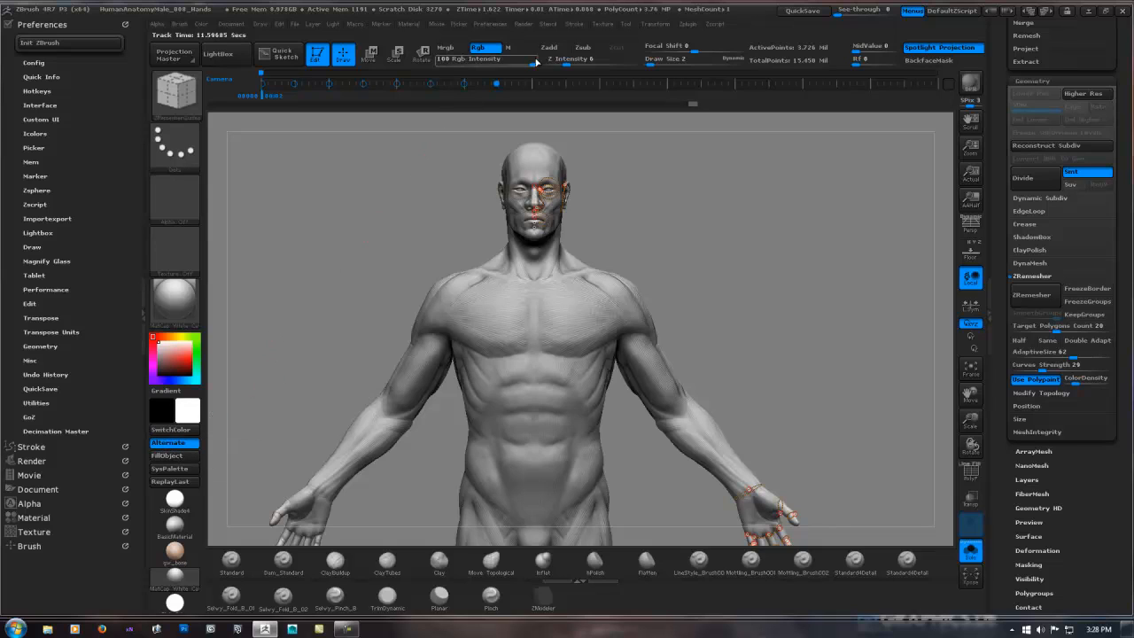
Set up the Standard brush for polypainting with a light pink colour, Rgb on and Zadd off.
{"action": "left_click", "coordinate": [189, 408]}
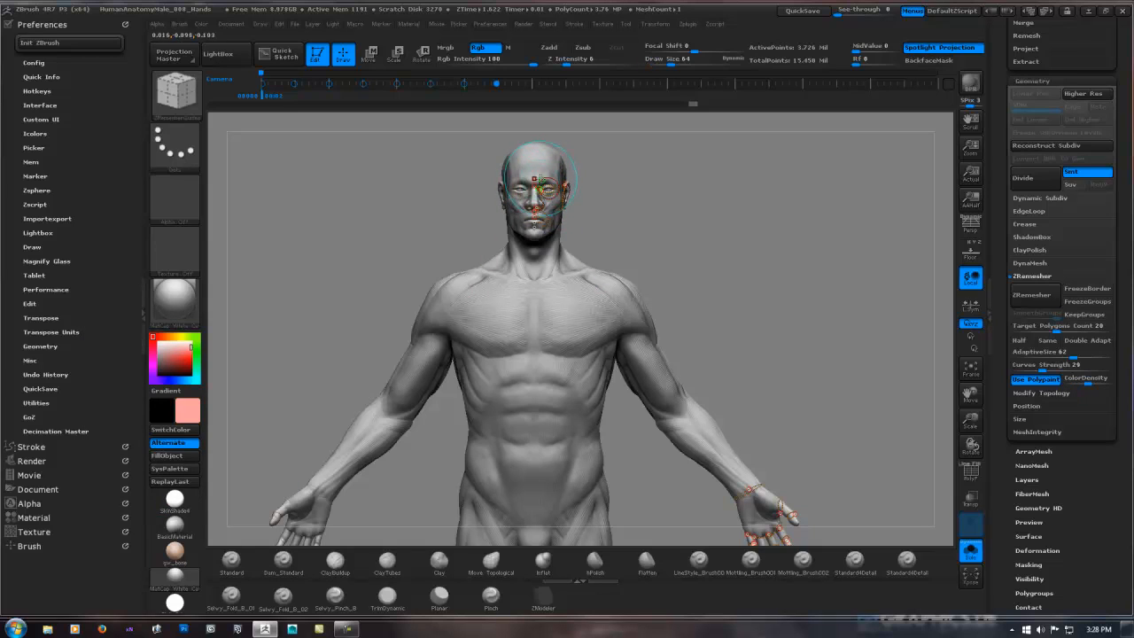
{"action": "left_click", "coordinate": [252, 559]}
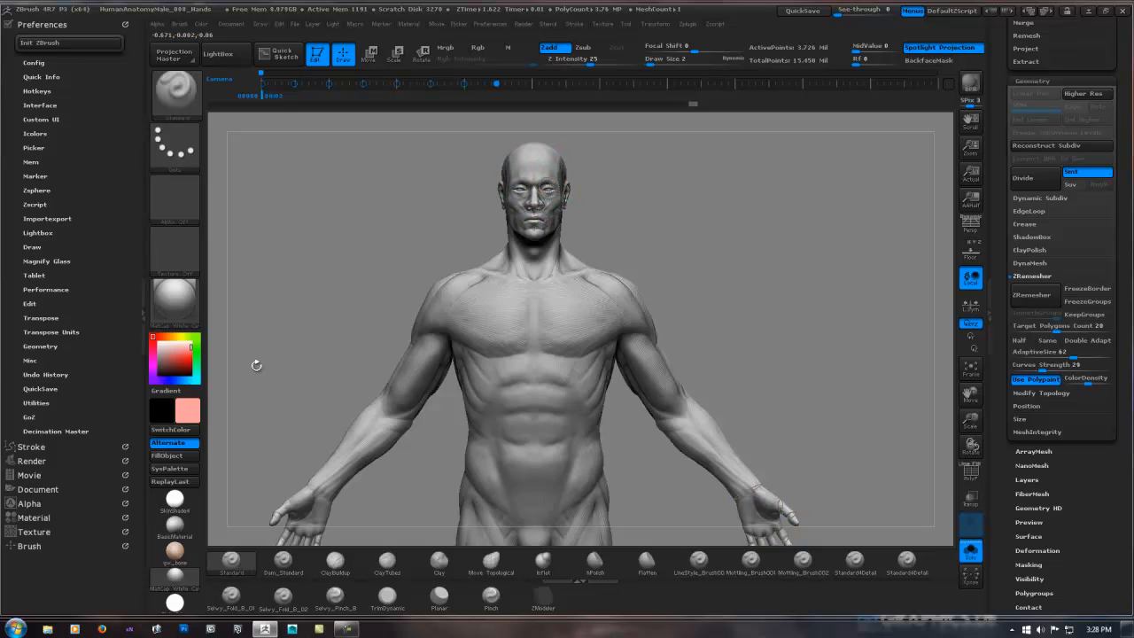
{"action": "left_click", "coordinate": [478, 47]}
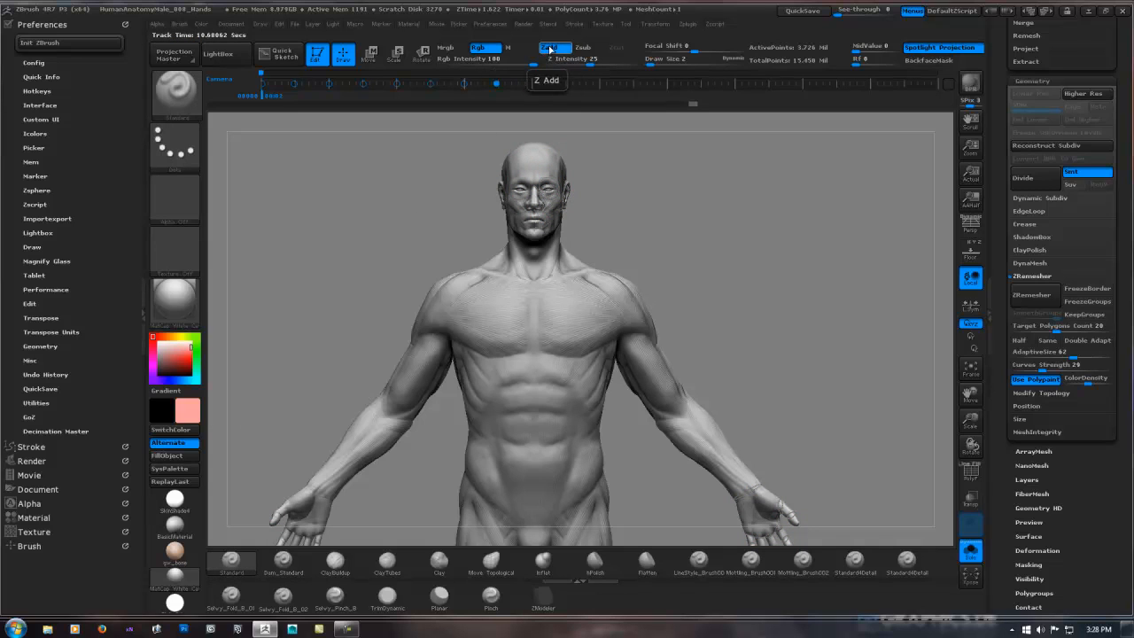
{"action": "left_click", "coordinate": [549, 49]}
Polypaint the face, forehead and sides of the head light pink with a draw size of 53.
{"action": "mouse_move", "coordinate": [548, 188]}
{"action": "right_mouse_down", "text": "ctrl"}
{"action": "mouse_move", "coordinate": [561, 189]}
{"action": "mouse_move", "coordinate": [546, 176]}
{"action": "right_mouse_up", "text": "ctrl"}
{"action": "right_click_drag", "start_coordinate": [526, 221], "coordinate": [496, 441], "text": "alt"}
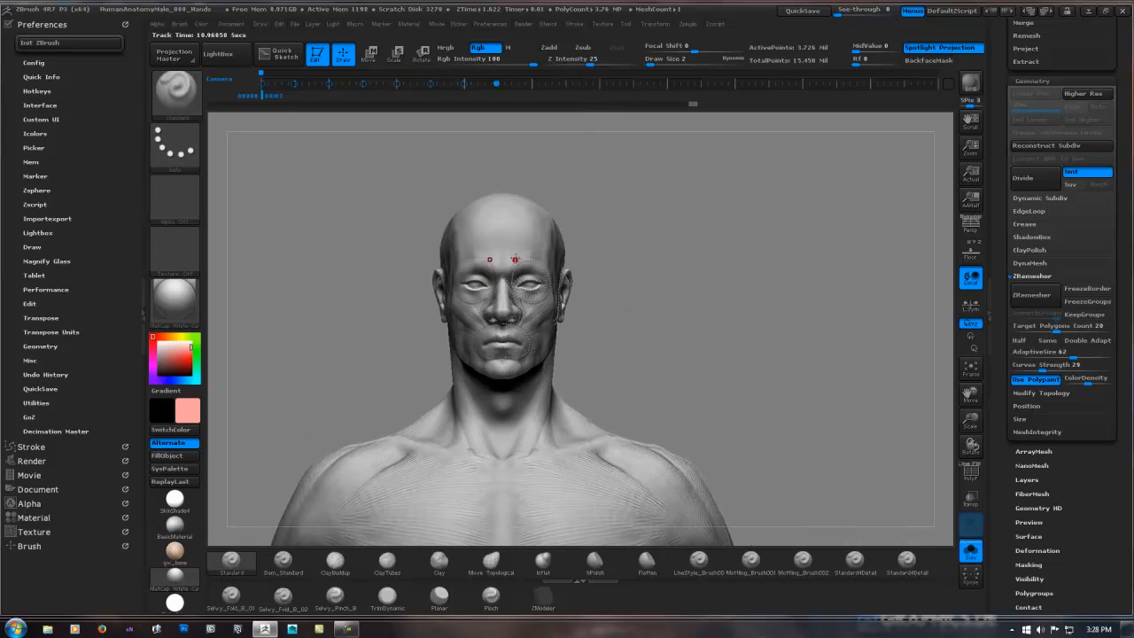
{"action": "key", "text": "space"}
{"action": "mouse_move", "coordinate": [513, 241]}
{"action": "left_mouse_down"}
{"action": "mouse_move", "coordinate": [530, 242]}
{"action": "mouse_move", "coordinate": [485, 244]}
{"action": "mouse_move", "coordinate": [474, 287]}
{"action": "mouse_move", "coordinate": [498, 331]}
{"action": "mouse_move", "coordinate": [510, 319]}
{"action": "left_mouse_up"}
{"action": "right_click_drag", "start_coordinate": [482, 244], "coordinate": [545, 250]}
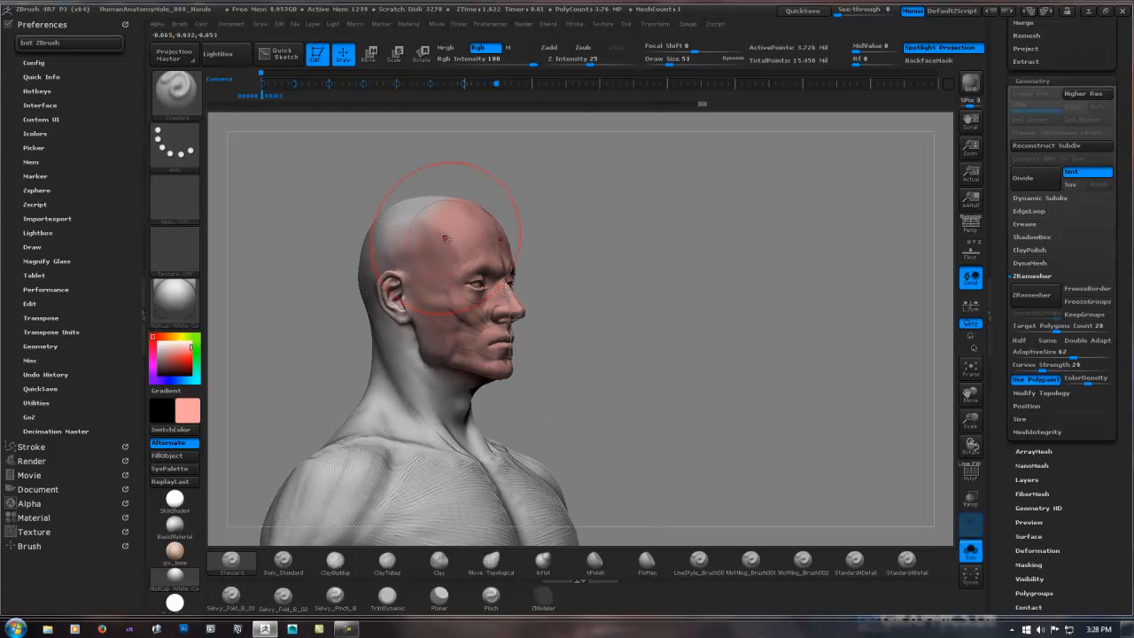
{"action": "left_click_drag", "start_coordinate": [446, 237], "coordinate": [469, 322]}
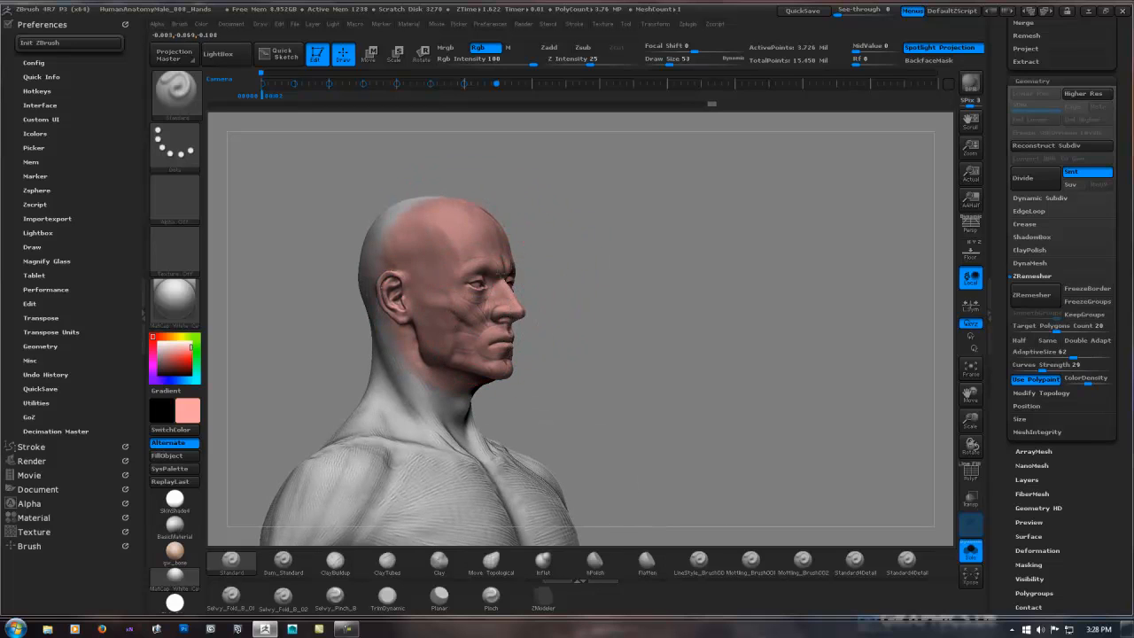
Reduce the draw size to 17, switch to white and paint the excess pink off the neck below the ear and jaw.
{"action": "mouse_move", "coordinate": [560, 301]}
{"action": "right_mouse_down"}
{"action": "mouse_move", "coordinate": [523, 282]}
{"action": "mouse_move", "coordinate": [433, 307]}
{"action": "mouse_move", "coordinate": [593, 305]}
{"action": "mouse_move", "coordinate": [615, 322]}
{"action": "right_mouse_up"}
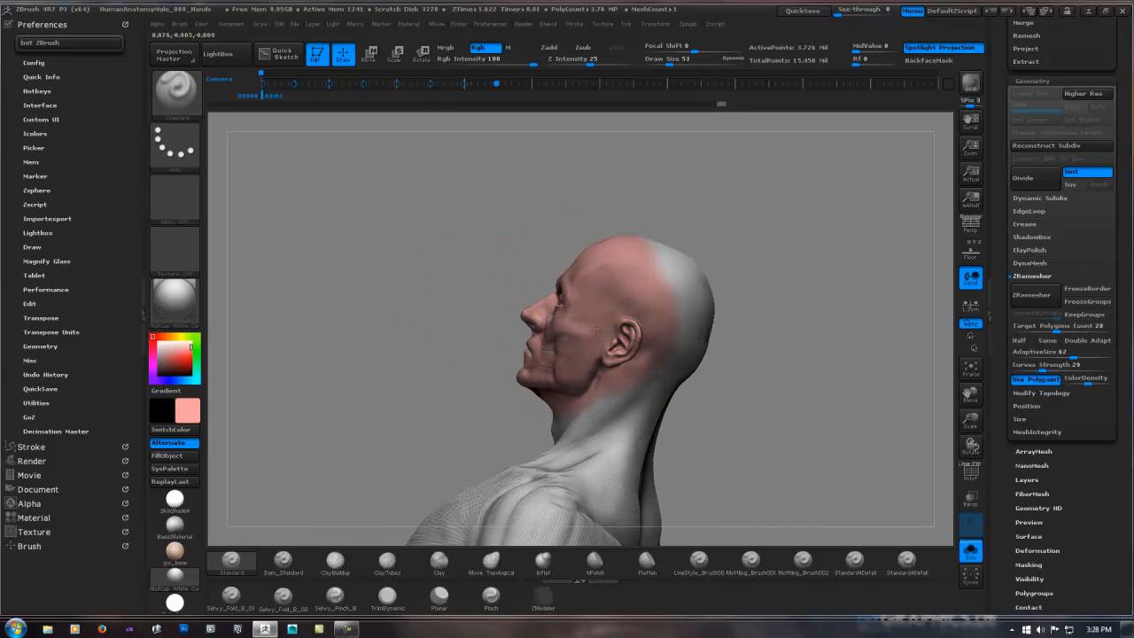
{"action": "right_click_drag", "start_coordinate": [437, 303], "coordinate": [420, 313], "text": "shift"}
{"action": "mouse_move", "coordinate": [634, 285]}
{"action": "right_mouse_down", "text": "alt"}
{"action": "mouse_move", "coordinate": [535, 212]}
{"action": "mouse_move", "coordinate": [512, 179]}
{"action": "right_mouse_up", "text": "alt"}
{"action": "mouse_move", "coordinate": [669, 249]}
{"action": "right_mouse_down", "text": "ctrl"}
{"action": "mouse_move", "coordinate": [570, 256]}
{"action": "mouse_move", "coordinate": [593, 249]}
{"action": "right_mouse_up", "text": "ctrl"}
{"action": "right_click_drag", "start_coordinate": [545, 221], "coordinate": [609, 256], "text": "ctrl"}
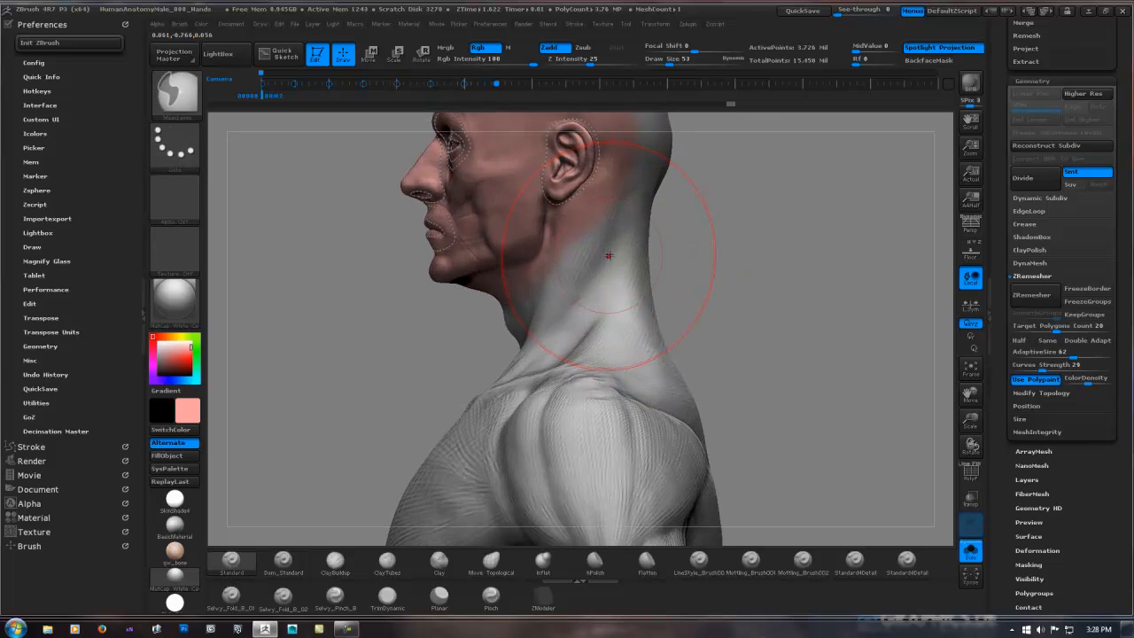
{"action": "right_click", "coordinate": [596, 266]}
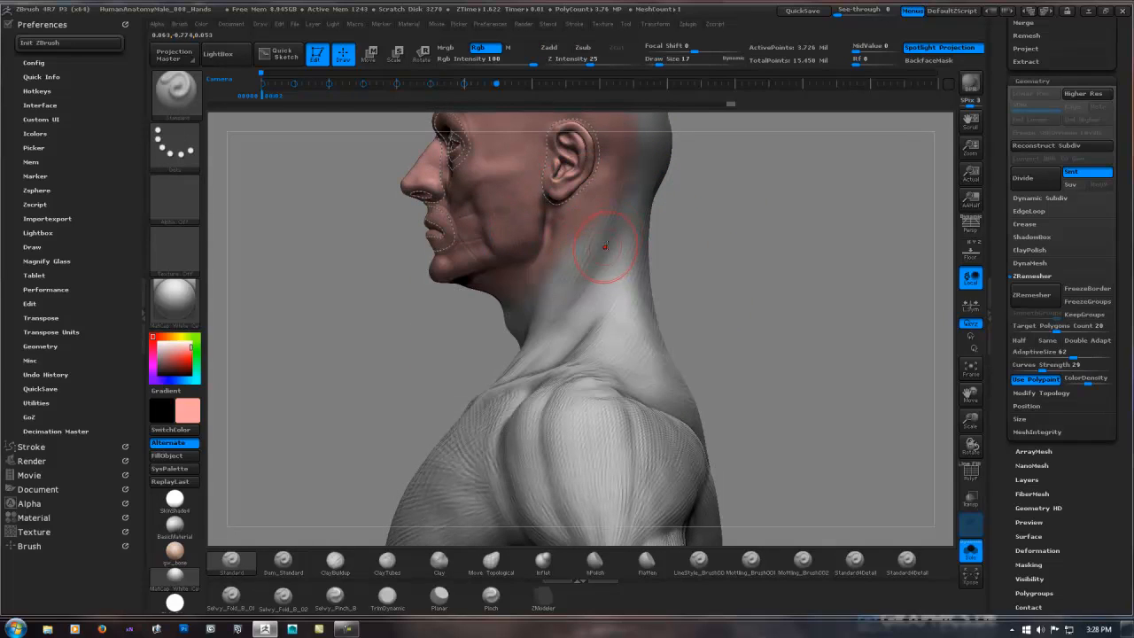
{"action": "key", "text": "ctrl"}
{"action": "left_click", "coordinate": [165, 429]}
{"action": "left_click", "coordinate": [191, 402]}
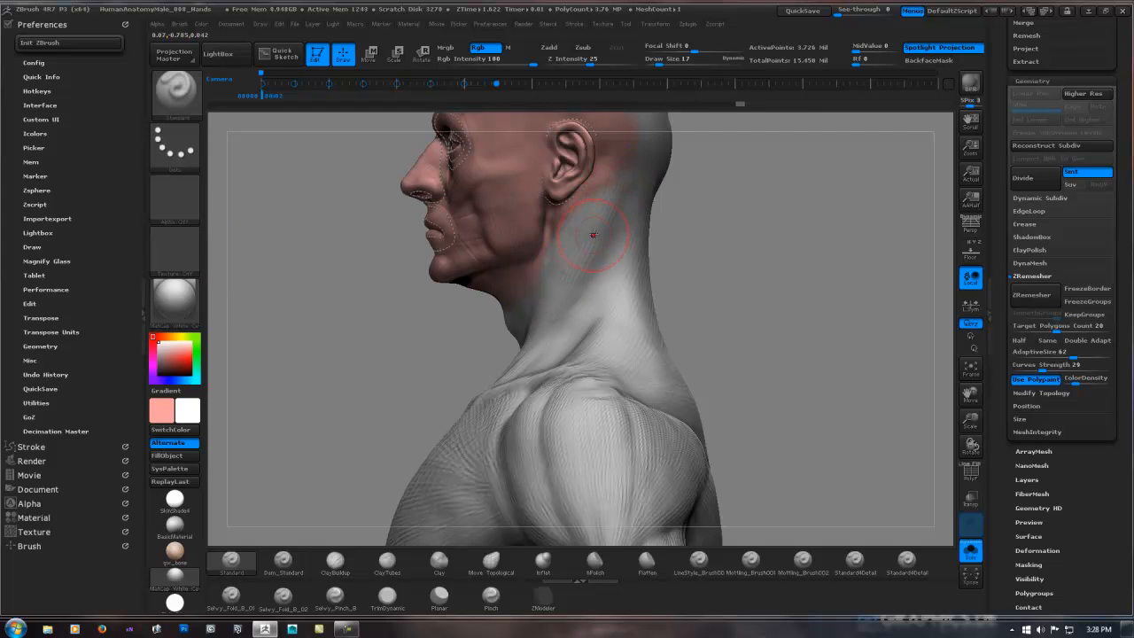
{"action": "right_click_drag", "start_coordinate": [592, 235], "coordinate": [653, 241]}
{"action": "left_click_drag", "start_coordinate": [554, 266], "coordinate": [551, 284]}
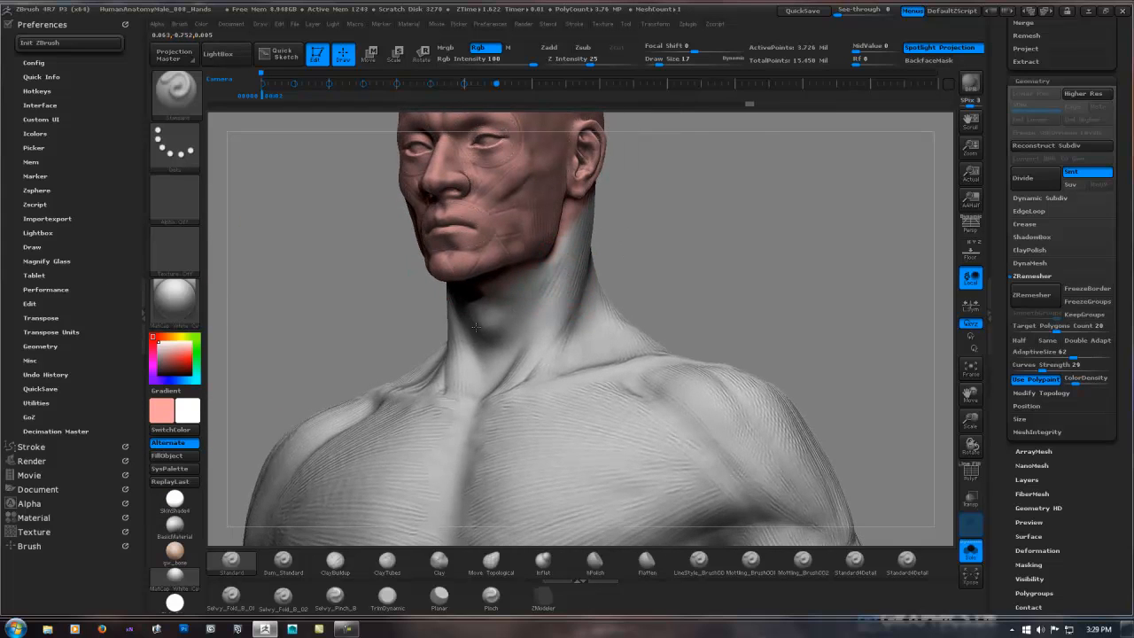
Switch back to light pink and polypaint the palm, fingers and back of the hand up to the wrist.
{"action": "right_click_drag", "start_coordinate": [653, 261], "coordinate": [536, 126], "text": "ctrl"}
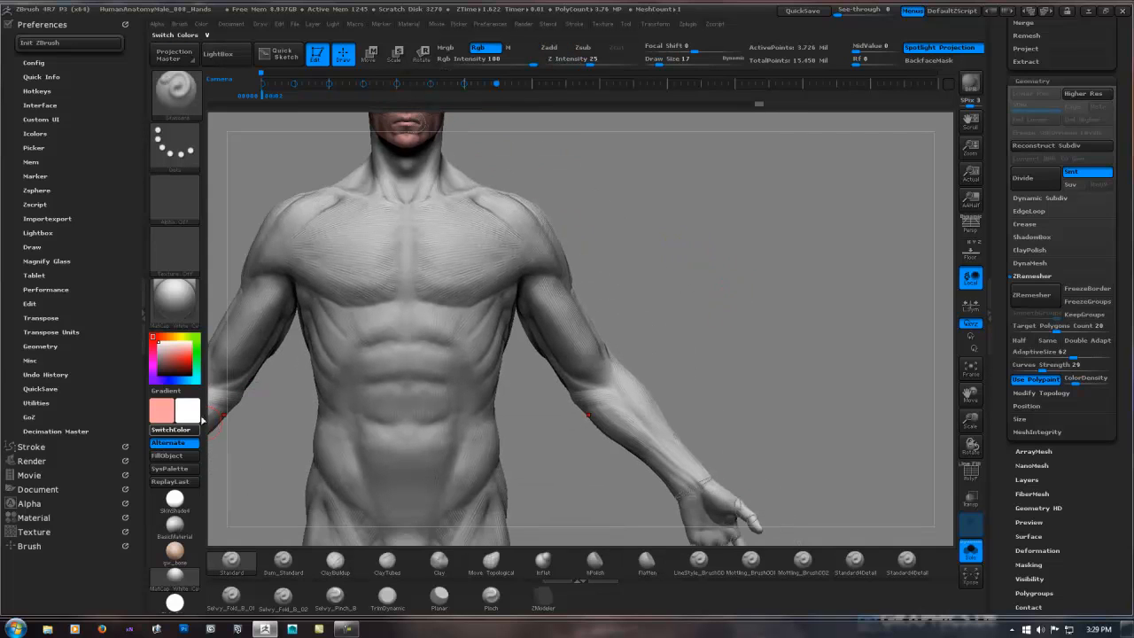
{"action": "left_click", "coordinate": [184, 429]}
{"action": "right_click_drag", "start_coordinate": [663, 302], "coordinate": [569, 198], "text": "alt"}
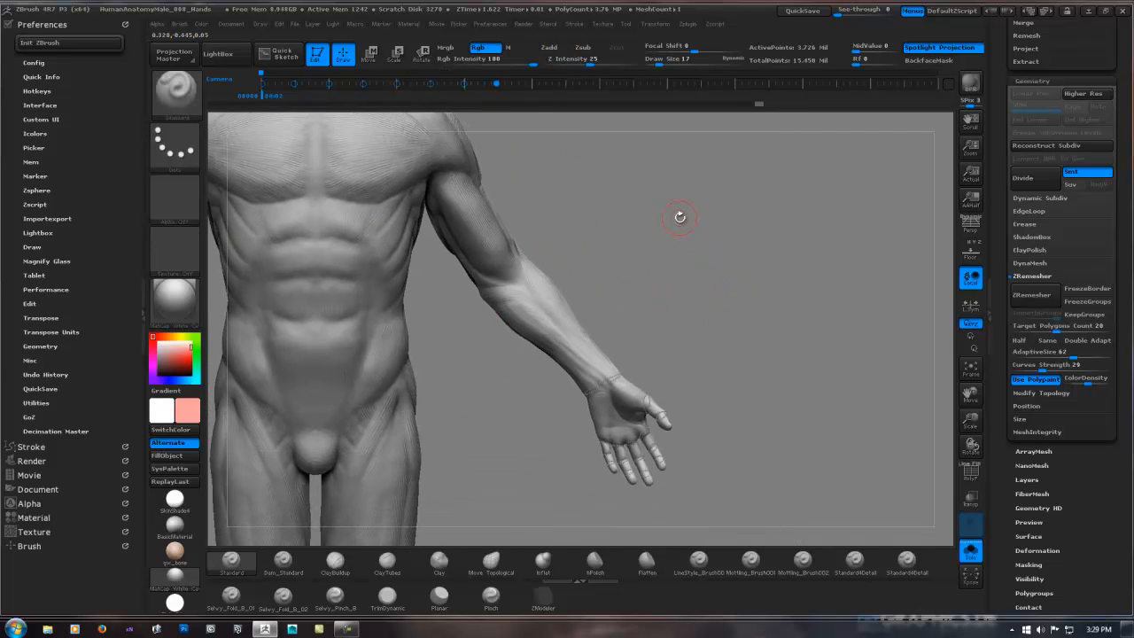
{"action": "mouse_move", "coordinate": [607, 396]}
{"action": "left_mouse_down"}
{"action": "mouse_move", "coordinate": [628, 387]}
{"action": "mouse_move", "coordinate": [620, 442]}
{"action": "left_mouse_up"}
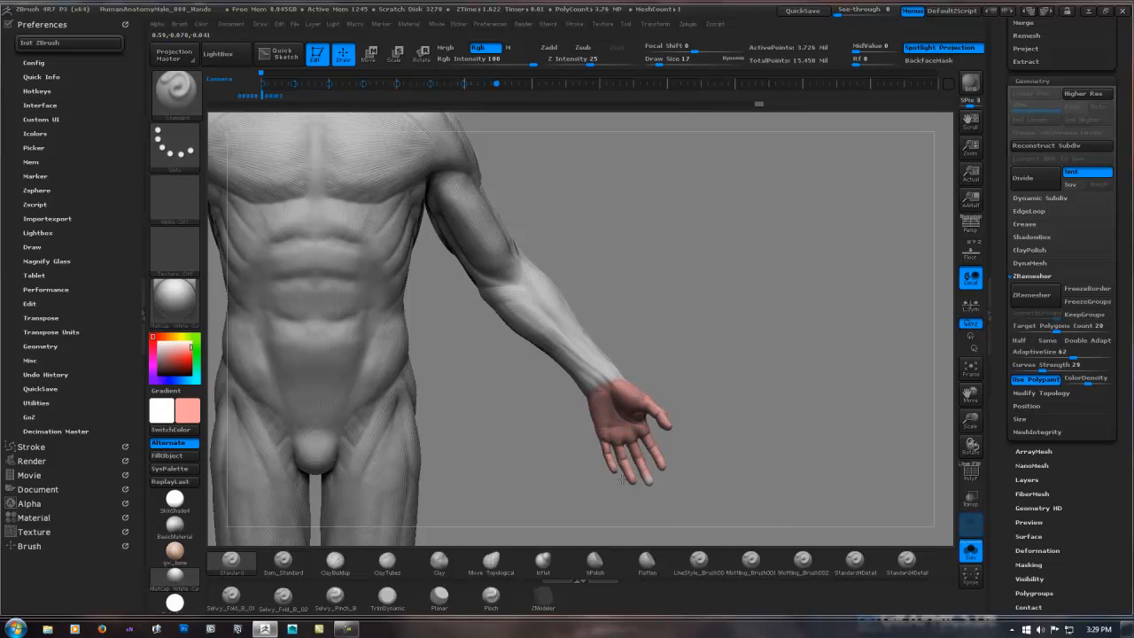
{"action": "mouse_move", "coordinate": [684, 389]}
{"action": "left_mouse_down"}
{"action": "mouse_move", "coordinate": [620, 391]}
{"action": "mouse_move", "coordinate": [649, 432]}
{"action": "left_mouse_up"}
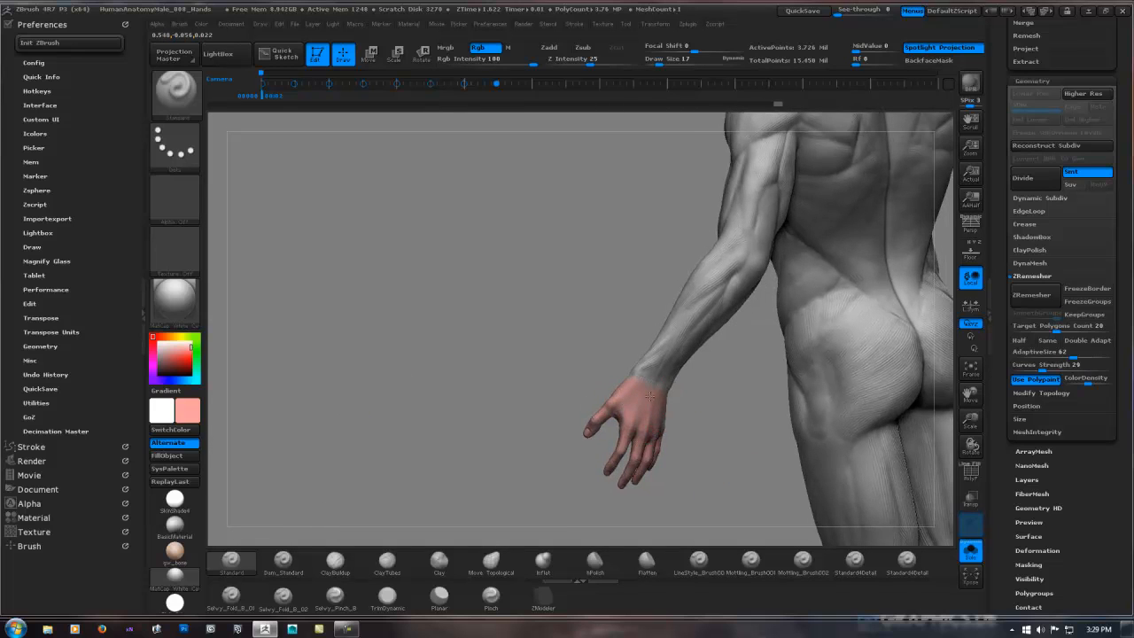
{"action": "mouse_move", "coordinate": [675, 391]}
{"action": "left_mouse_down"}
{"action": "mouse_move", "coordinate": [632, 381]}
{"action": "mouse_move", "coordinate": [794, 396]}
{"action": "left_mouse_up"}
{"action": "mouse_move", "coordinate": [679, 378]}
{"action": "left_mouse_down"}
{"action": "mouse_move", "coordinate": [701, 376]}
{"action": "mouse_move", "coordinate": [665, 390]}
{"action": "left_mouse_up"}
Set the draw size to 59, switch to white and clean up the paint edge around the wrist and lower forearm.
{"action": "key", "text": "space"}
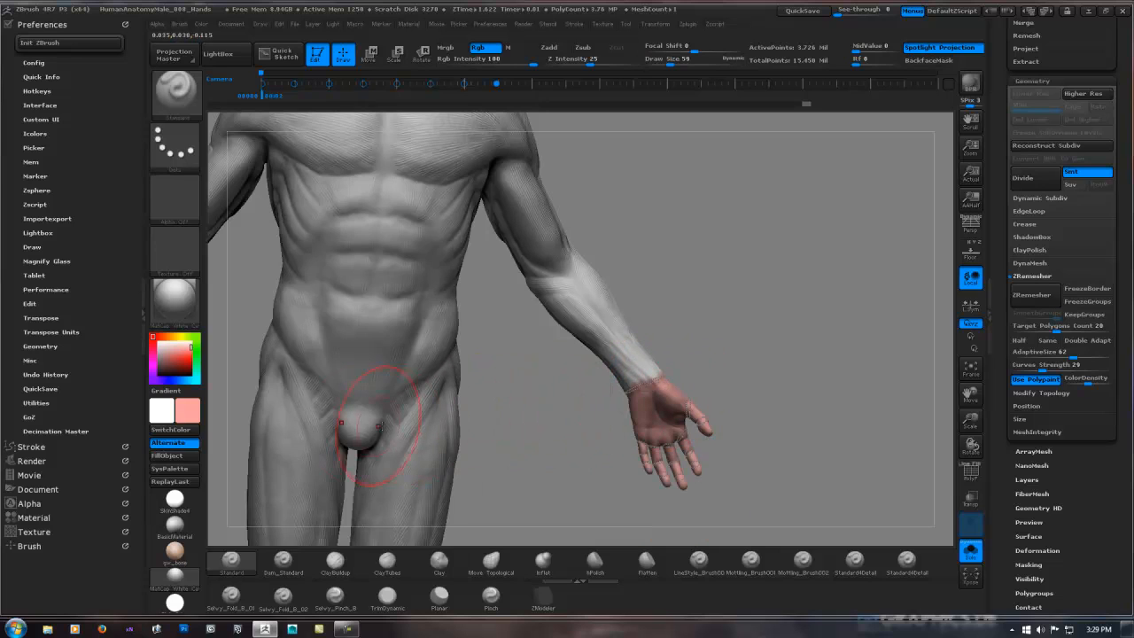
{"action": "left_click", "coordinate": [189, 429]}
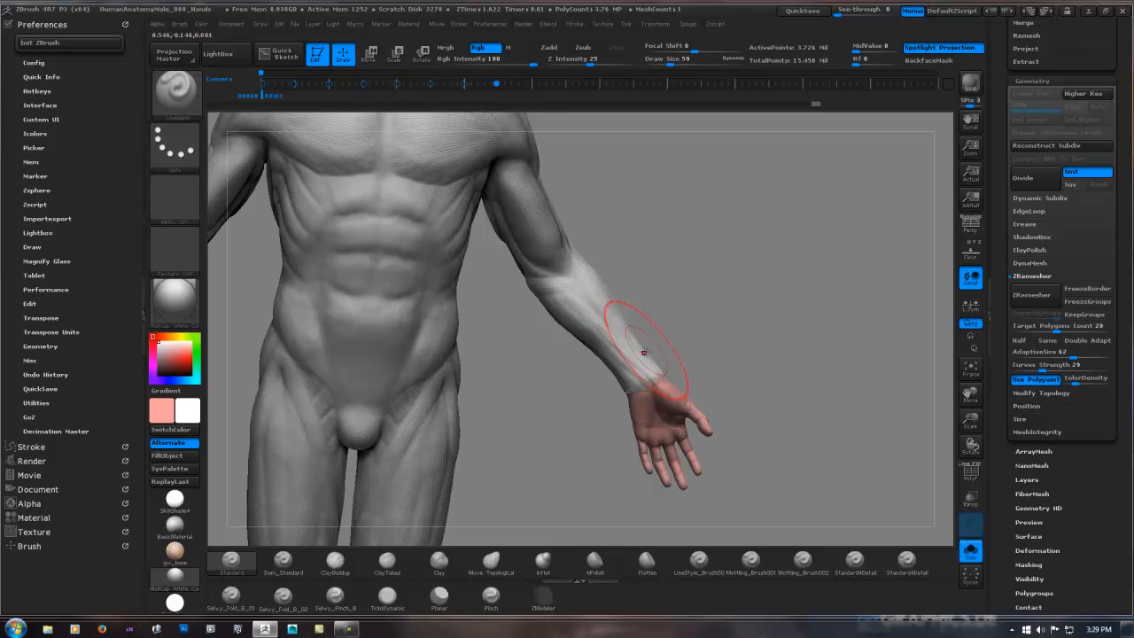
{"action": "mouse_move", "coordinate": [653, 346]}
{"action": "left_mouse_down"}
{"action": "mouse_move", "coordinate": [620, 381]}
{"action": "mouse_move", "coordinate": [567, 366]}
{"action": "mouse_move", "coordinate": [639, 383]}
{"action": "left_mouse_up"}
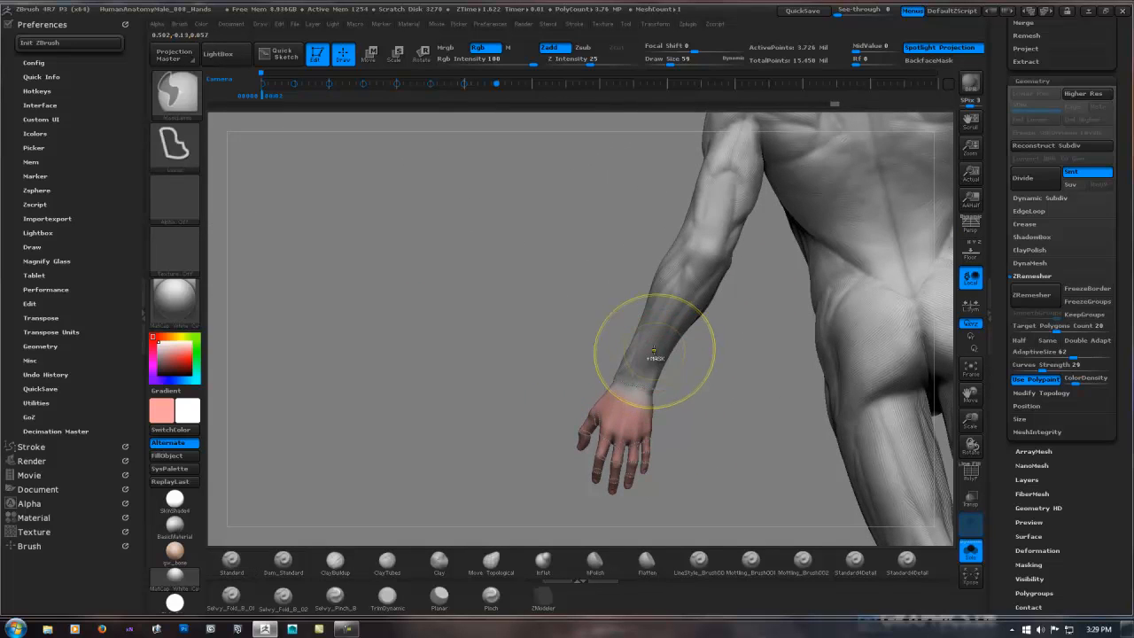
{"action": "left_click", "coordinate": [653, 356], "text": "ctrl+alt"}
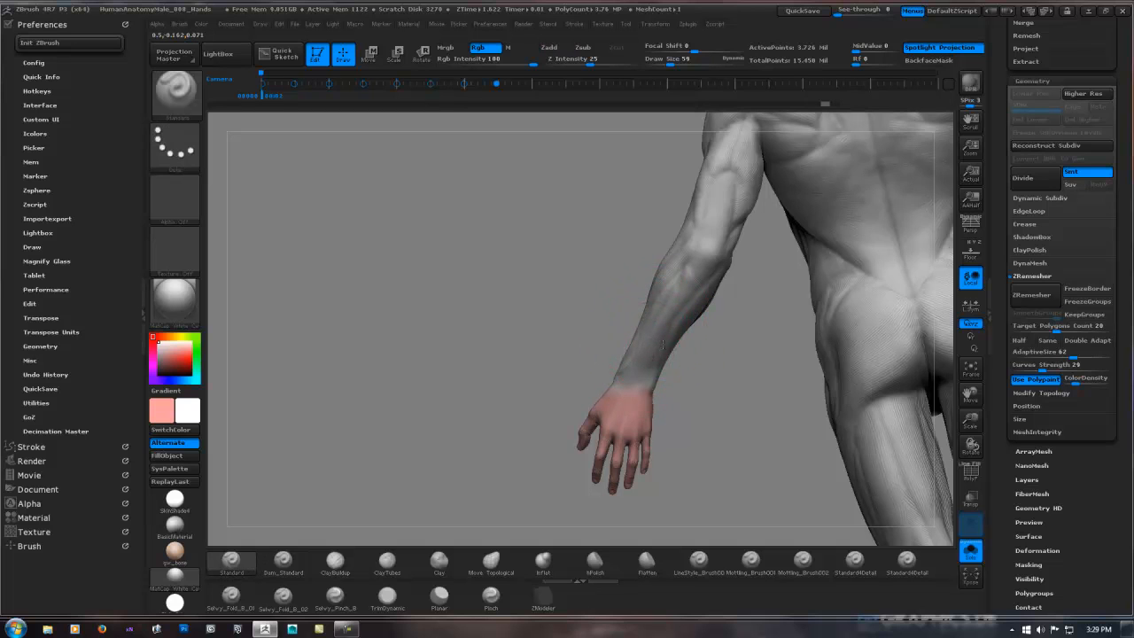
{"action": "mouse_move", "coordinate": [688, 348]}
{"action": "left_mouse_down"}
{"action": "mouse_move", "coordinate": [673, 355]}
{"action": "mouse_move", "coordinate": [804, 317]}
{"action": "mouse_move", "coordinate": [827, 324]}
{"action": "left_mouse_up"}
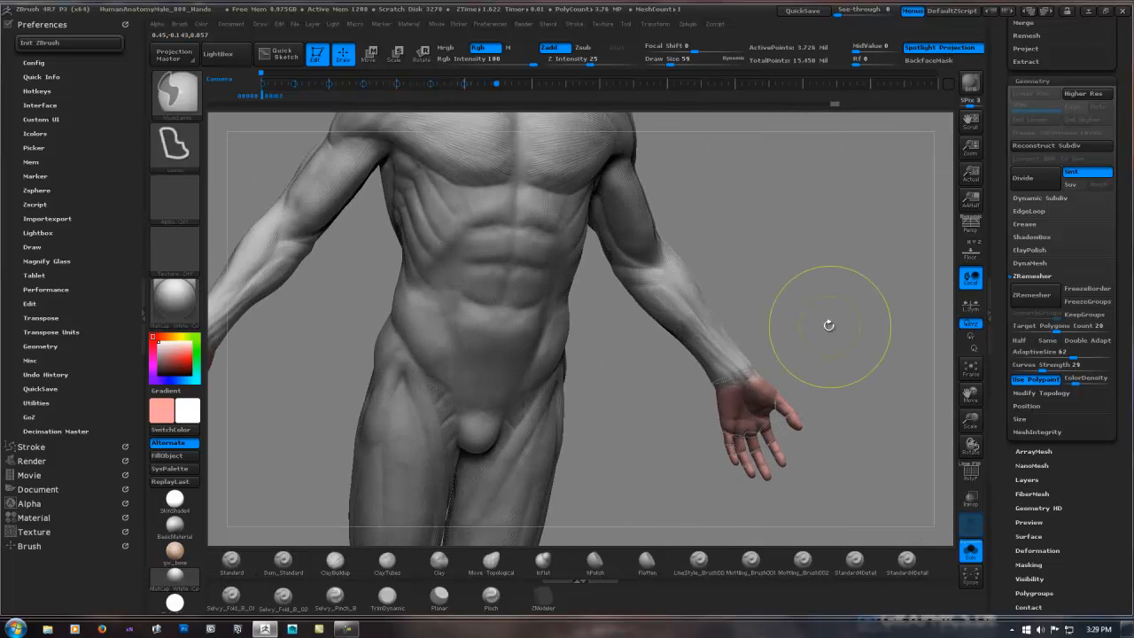
Switch to light pink and polypaint both feet, covering the insteps, toes, heels and soles.
{"action": "right_click_drag", "start_coordinate": [829, 326], "coordinate": [800, 301], "text": "ctrl"}
{"action": "left_click_drag", "start_coordinate": [800, 301], "coordinate": [787, 327], "text": "shift"}
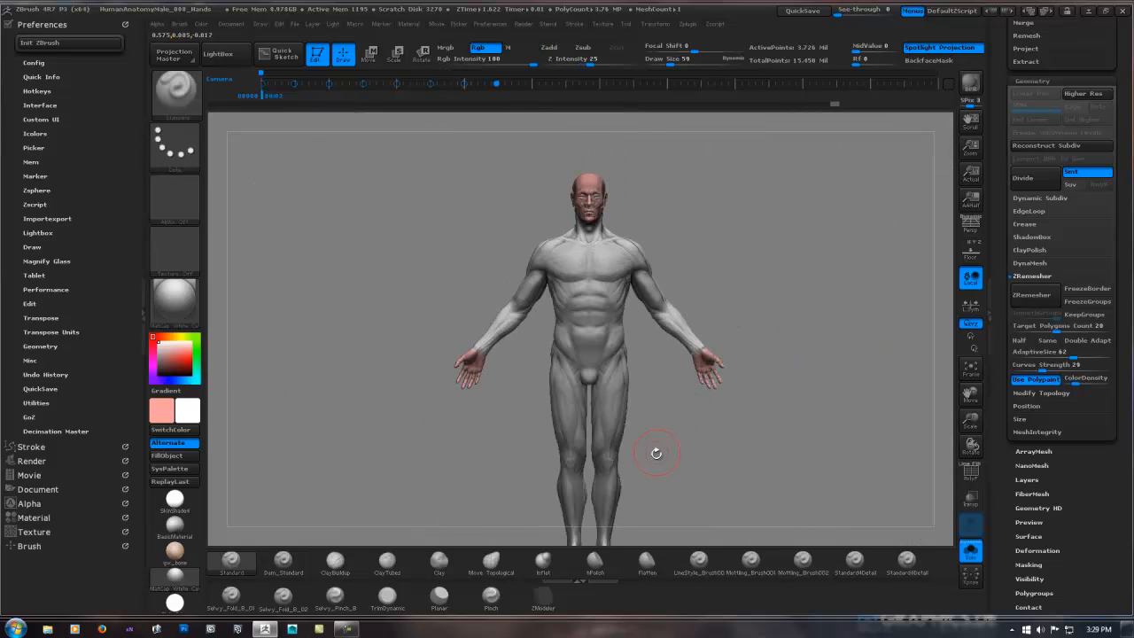
{"action": "left_click_drag", "start_coordinate": [652, 452], "coordinate": [612, 274], "text": "alt"}
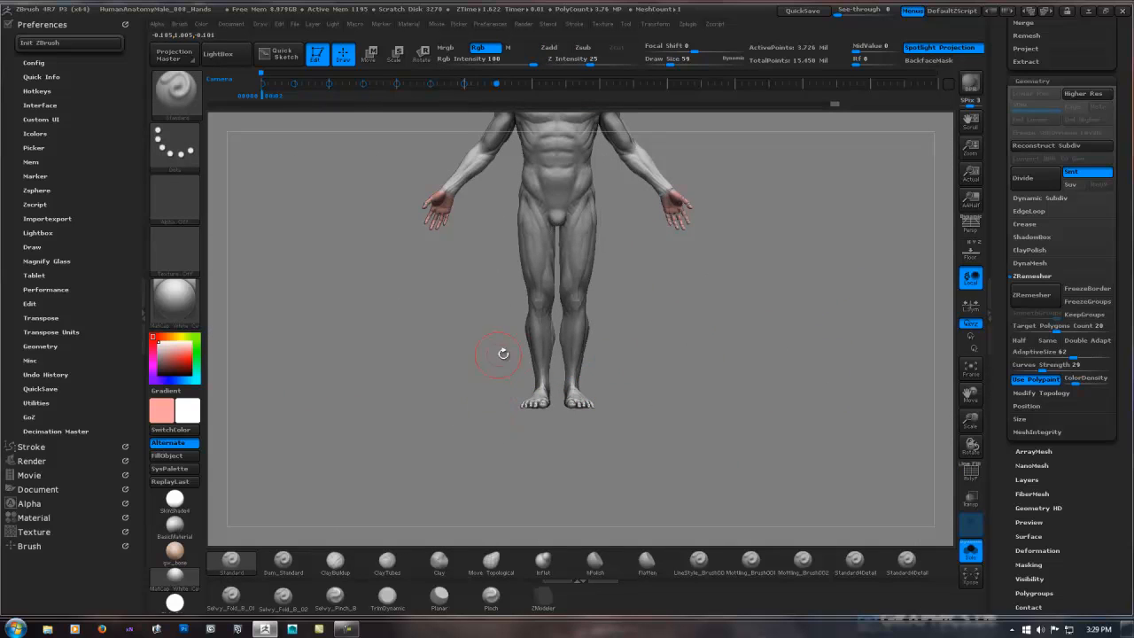
{"action": "key", "text": "v"}
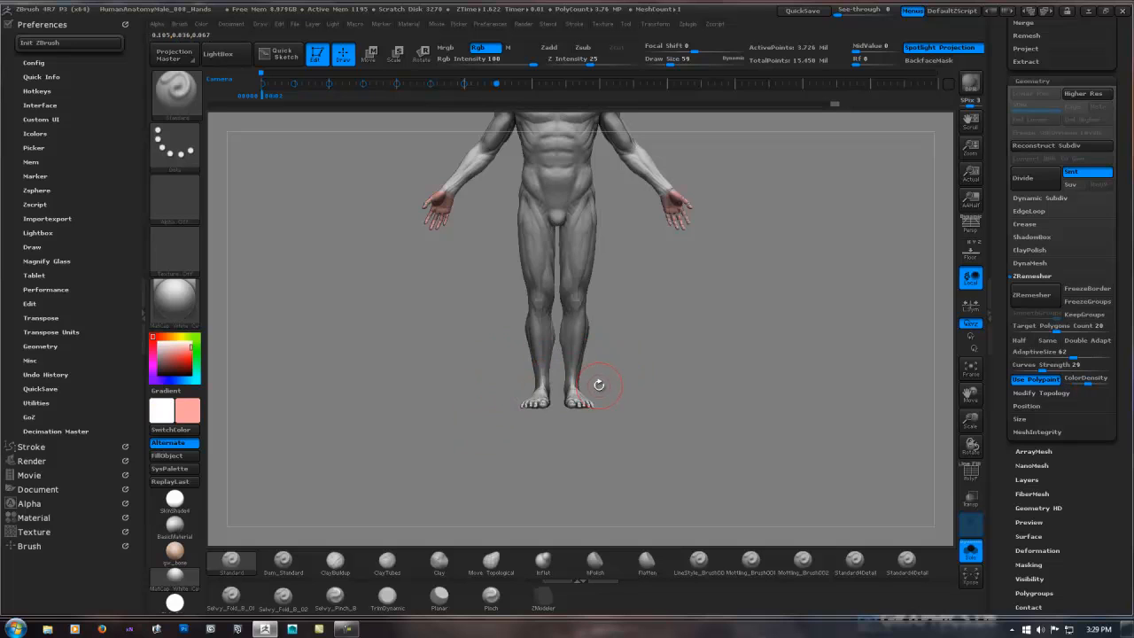
{"action": "right_click_drag", "start_coordinate": [569, 385], "coordinate": [742, 372], "text": "ctrl"}
{"action": "mouse_move", "coordinate": [611, 399]}
{"action": "right_mouse_down", "text": "ctrl"}
{"action": "mouse_move", "coordinate": [695, 381]}
{"action": "mouse_move", "coordinate": [603, 430]}
{"action": "mouse_move", "coordinate": [601, 470]}
{"action": "mouse_move", "coordinate": [593, 433]}
{"action": "right_mouse_up", "text": "ctrl"}
{"action": "right_click_drag", "start_coordinate": [588, 373], "coordinate": [578, 341]}
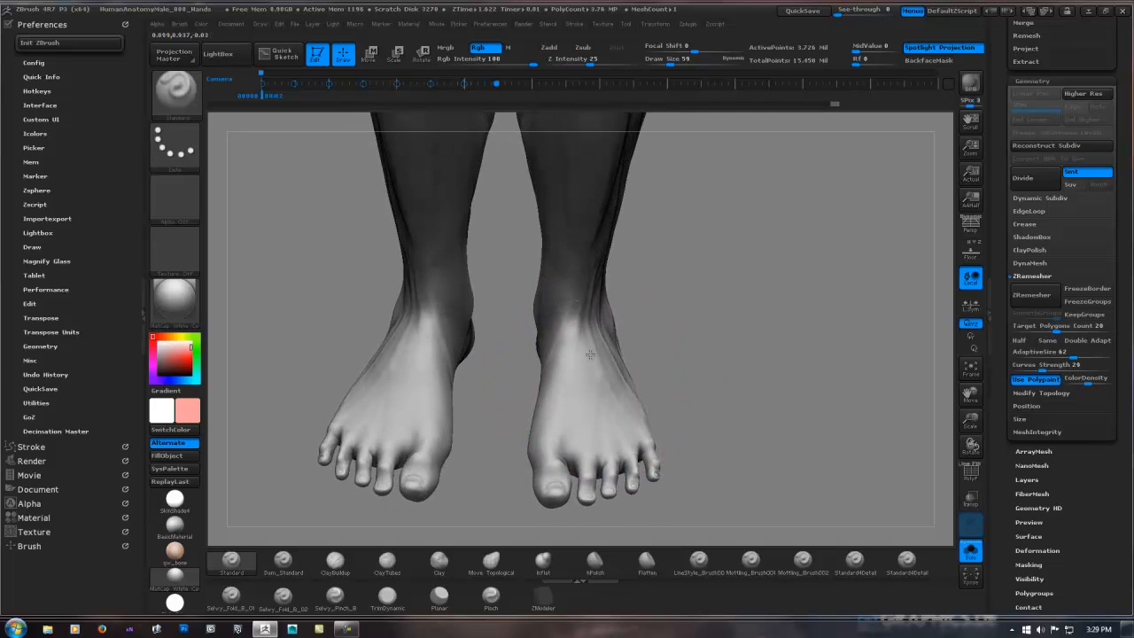
{"action": "left_click_drag", "start_coordinate": [587, 381], "coordinate": [602, 452]}
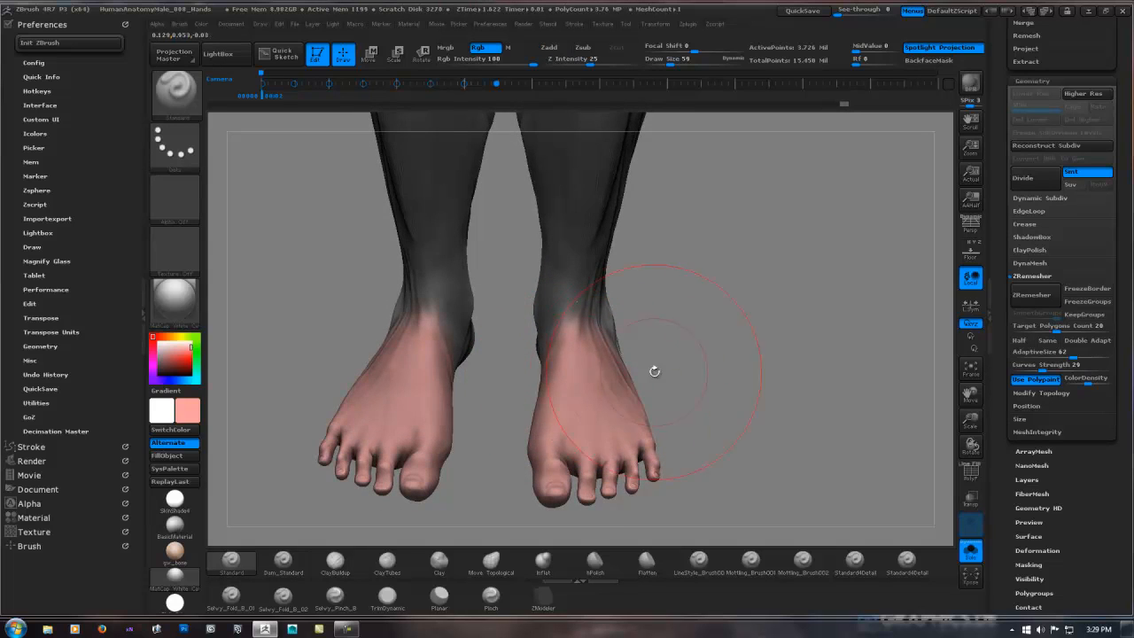
{"action": "right_click_drag", "start_coordinate": [653, 369], "coordinate": [537, 455]}
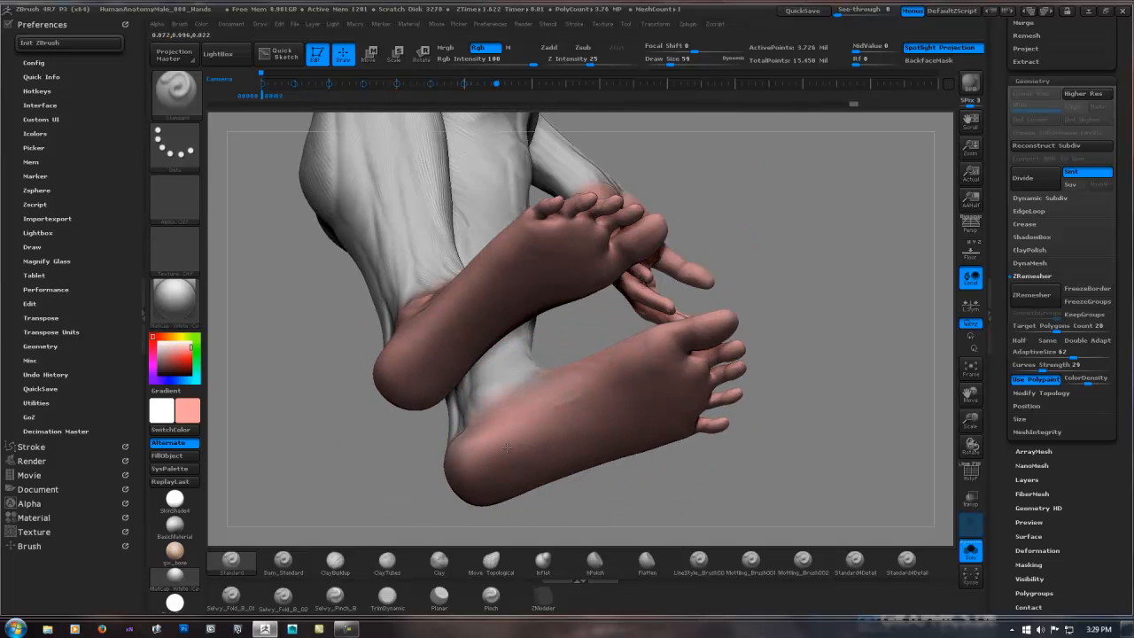
{"action": "right_click_drag", "start_coordinate": [469, 485], "coordinate": [611, 394]}
Examine the polypainted areas over the whole body, including the head, chest and hands.
{"action": "right_click_drag", "start_coordinate": [522, 470], "coordinate": [453, 405], "text": "ctrl"}
{"action": "right_click_drag", "start_coordinate": [648, 352], "coordinate": [643, 296], "text": "ctrl"}
{"action": "mouse_move", "coordinate": [634, 248]}
{"action": "right_mouse_down", "text": "alt"}
{"action": "mouse_move", "coordinate": [603, 377]}
{"action": "mouse_move", "coordinate": [591, 378]}
{"action": "right_mouse_up", "text": "alt"}
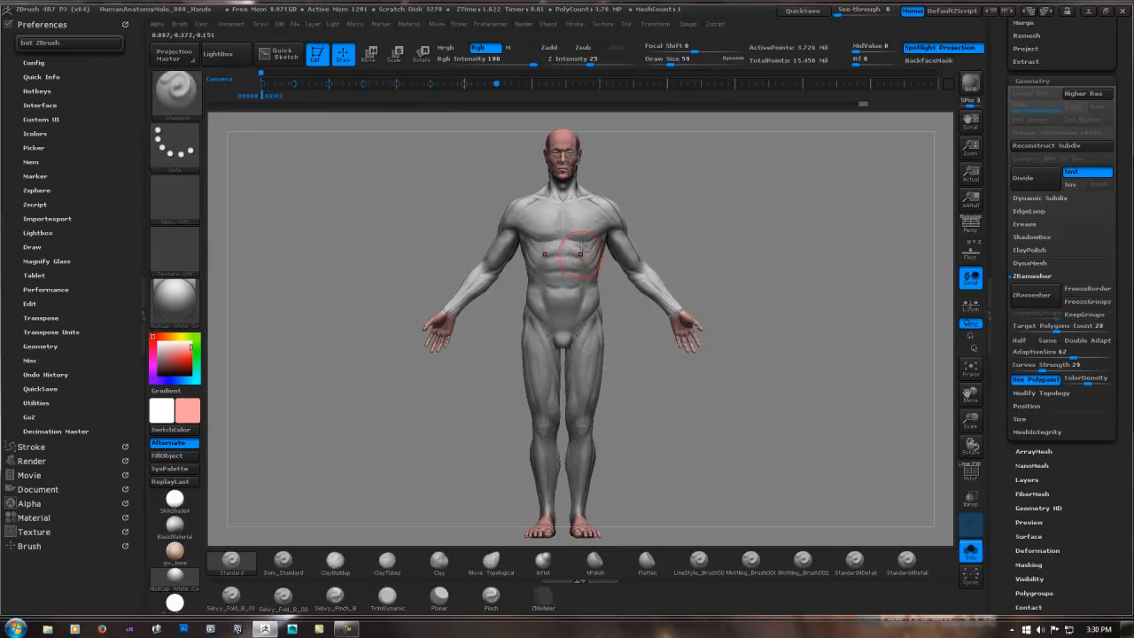
{"action": "right_click_drag", "start_coordinate": [590, 149], "coordinate": [587, 266], "text": "alt"}
{"action": "right_click_drag", "start_coordinate": [587, 262], "coordinate": [688, 285], "text": "ctrl"}
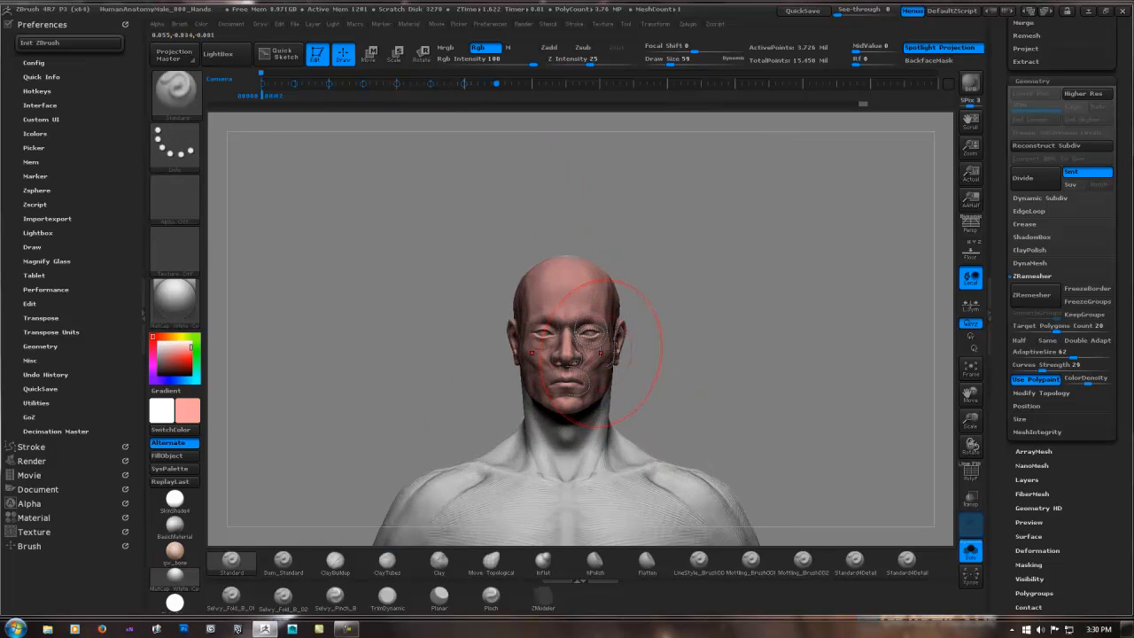
{"action": "right_click_drag", "start_coordinate": [595, 435], "coordinate": [598, 240], "text": "alt"}
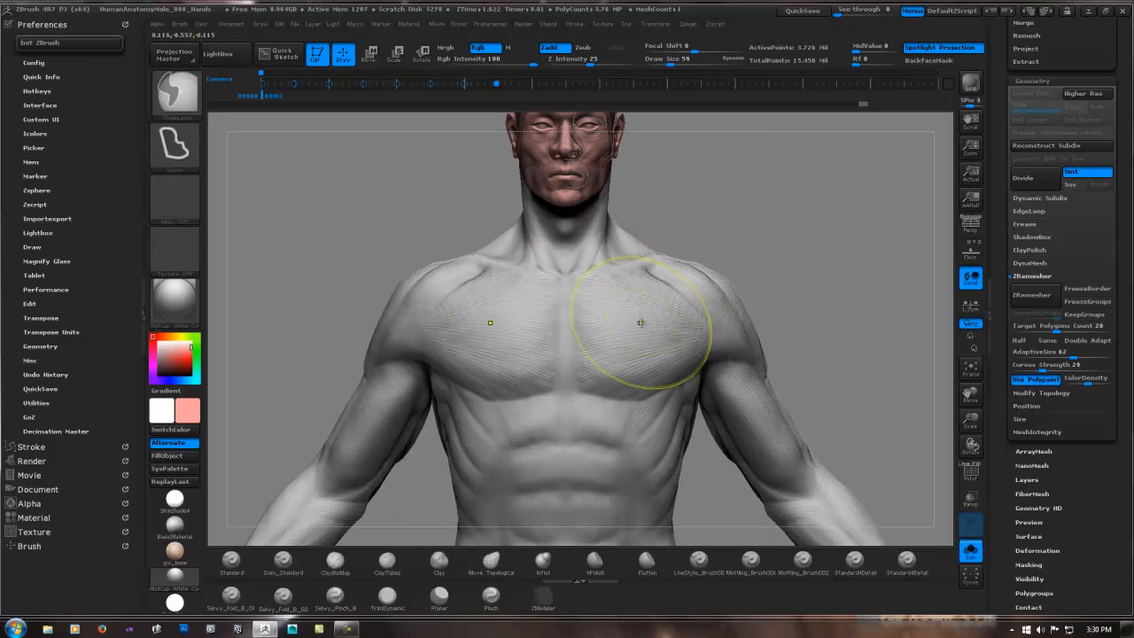
{"action": "right_click_drag", "start_coordinate": [619, 304], "coordinate": [629, 366], "text": "ctrl"}
{"action": "left_click_drag", "start_coordinate": [598, 260], "coordinate": [635, 294]}
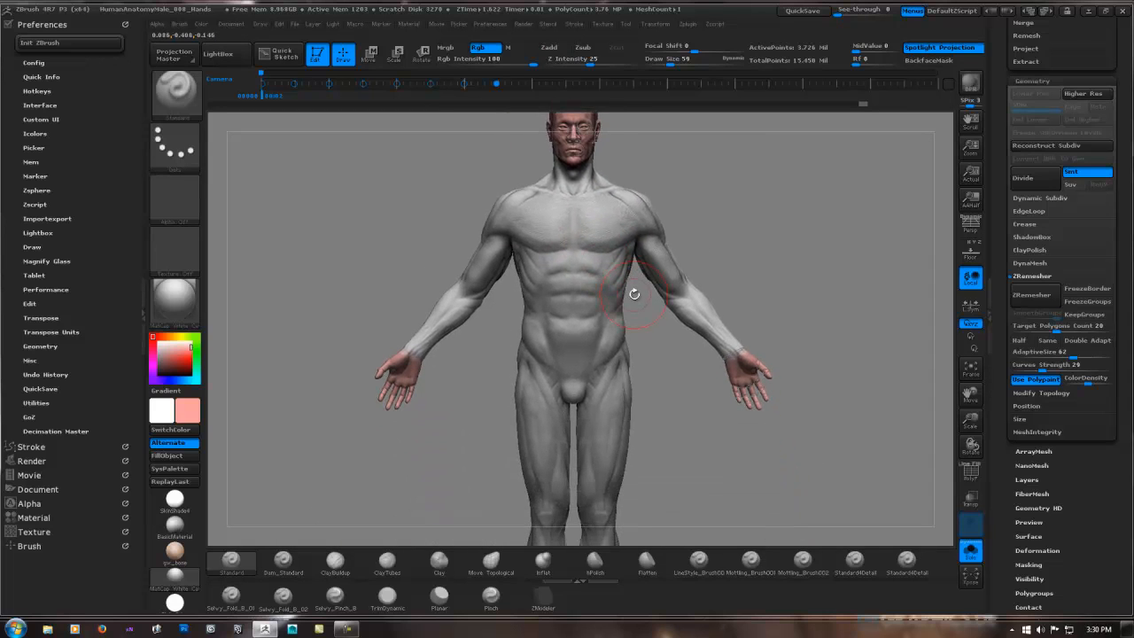
Quick-save the project and run ZRemesher on the polypainted body.
{"action": "key", "text": "f"}
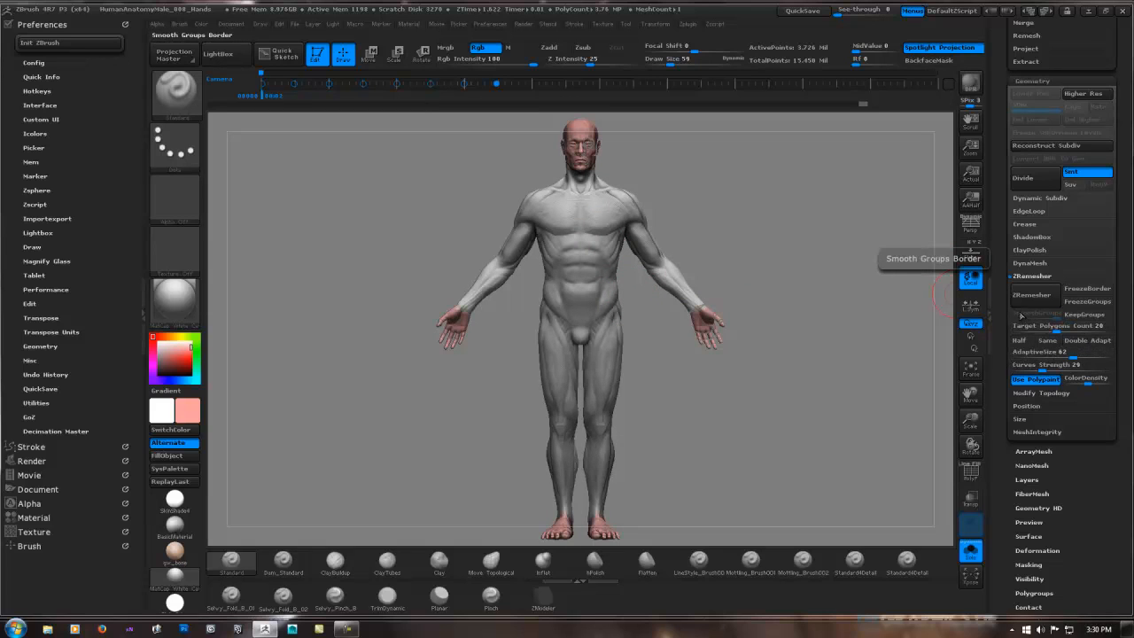
{"action": "left_click", "coordinate": [803, 11]}
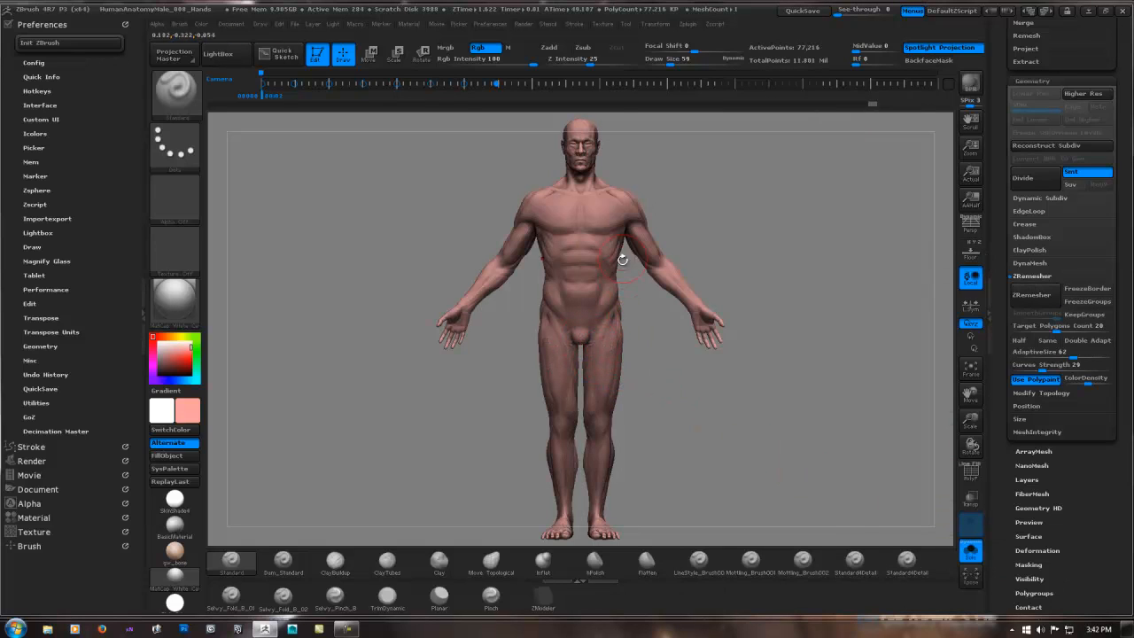
Show the polyframe, set the draw size to 11 and examine the remeshed topology on the face, shoulder, arm and hand.
{"action": "key", "text": "ctrl"}
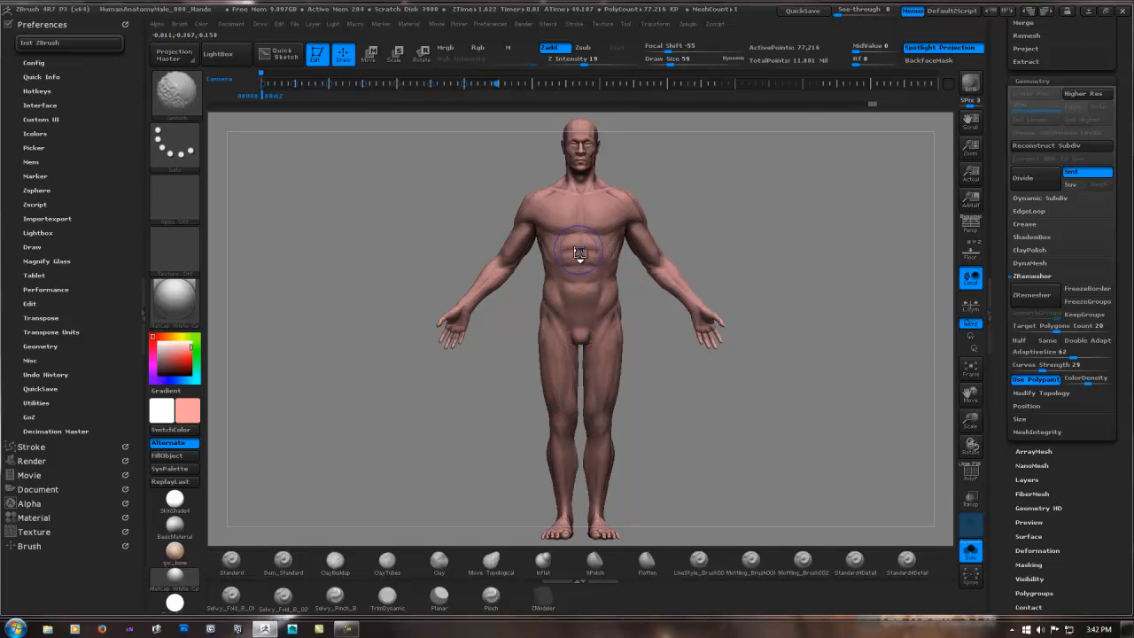
{"action": "key", "text": "shift+f"}
{"action": "mouse_move", "coordinate": [577, 259]}
{"action": "right_mouse_down", "text": "alt"}
{"action": "mouse_move", "coordinate": [592, 249]}
{"action": "mouse_move", "coordinate": [544, 252]}
{"action": "mouse_move", "coordinate": [520, 272]}
{"action": "mouse_move", "coordinate": [686, 232]}
{"action": "mouse_move", "coordinate": [655, 245]}
{"action": "mouse_move", "coordinate": [671, 255]}
{"action": "right_mouse_up", "text": "alt"}
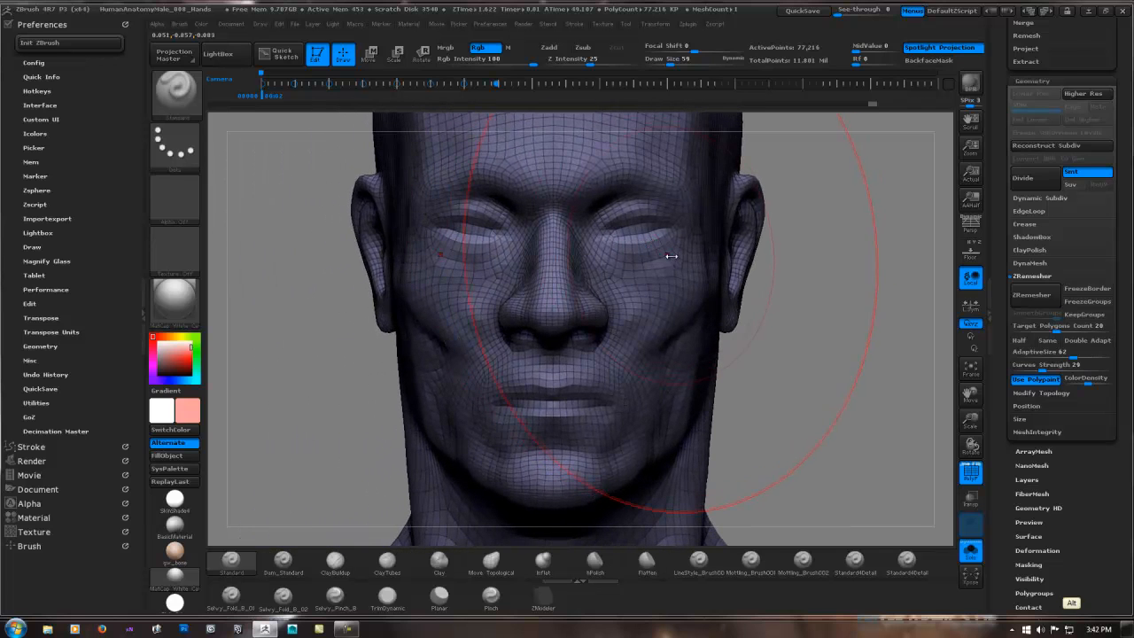
{"action": "key", "text": "space"}
{"action": "left_click_drag", "start_coordinate": [669, 258], "coordinate": [656, 262]}
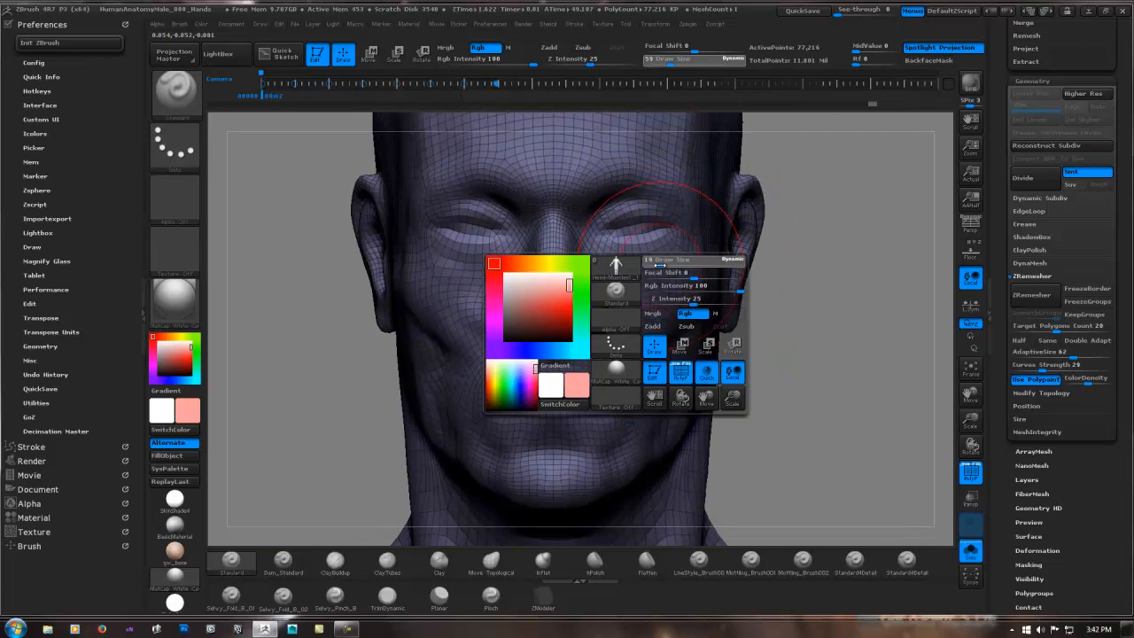
{"action": "right_click_drag", "start_coordinate": [656, 262], "coordinate": [713, 278]}
{"action": "right_click_drag", "start_coordinate": [842, 520], "coordinate": [532, 277], "text": "alt"}
{"action": "right_click_drag", "start_coordinate": [594, 404], "coordinate": [558, 275], "text": "alt"}
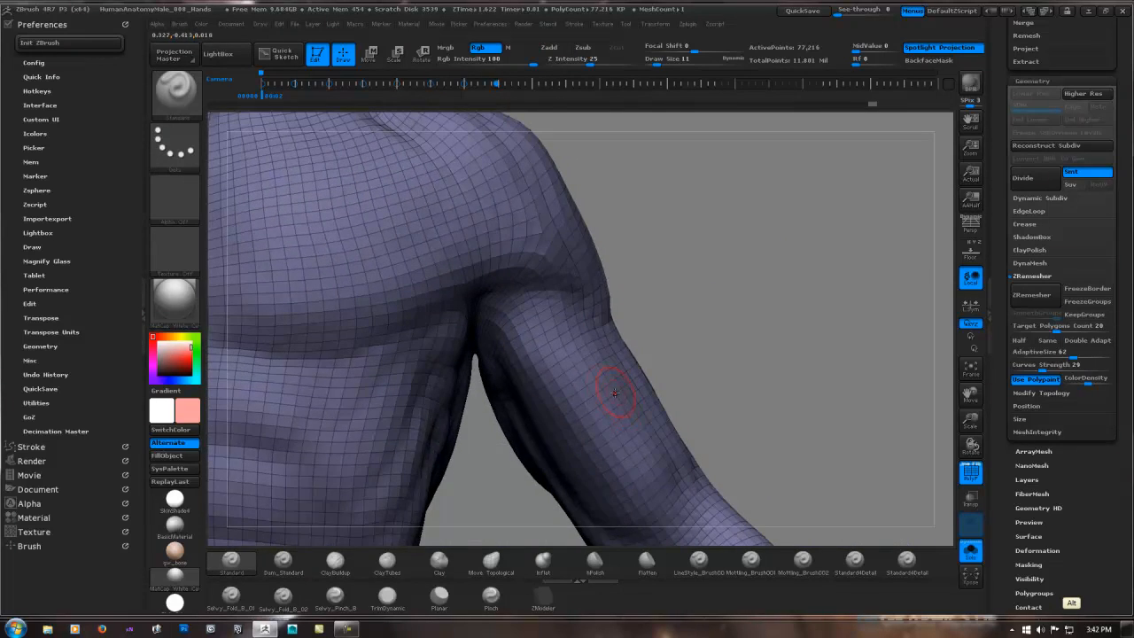
{"action": "mouse_move", "coordinate": [673, 470]}
{"action": "right_mouse_down", "text": "alt"}
{"action": "mouse_move", "coordinate": [542, 331]}
{"action": "mouse_move", "coordinate": [566, 346]}
{"action": "mouse_move", "coordinate": [527, 288]}
{"action": "mouse_move", "coordinate": [523, 319]}
{"action": "right_mouse_up", "text": "alt"}
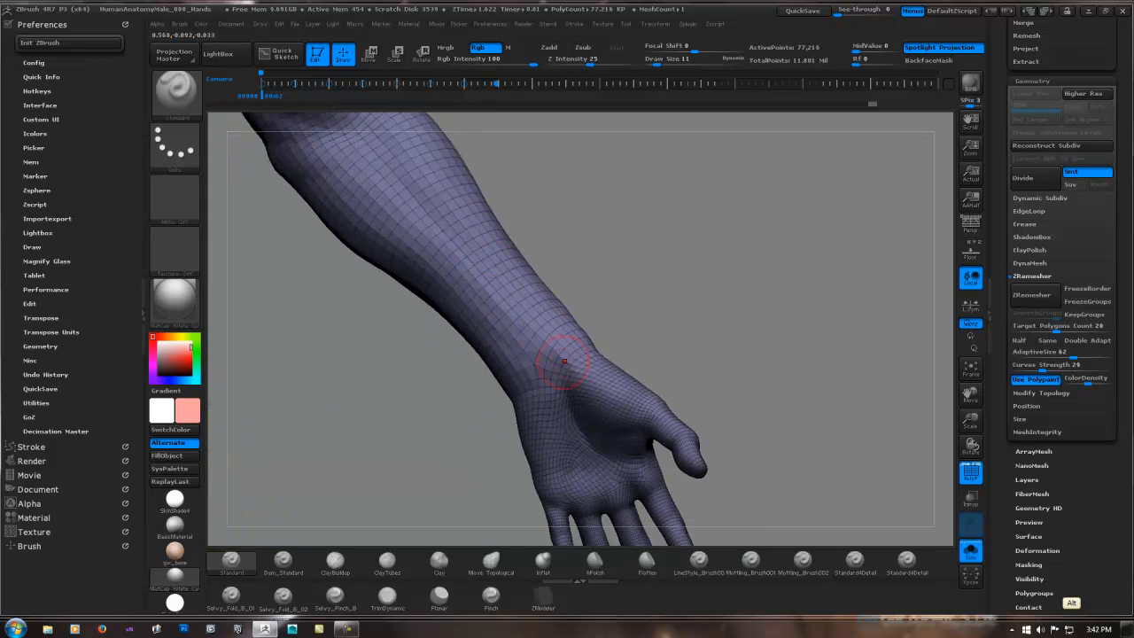
{"action": "mouse_move", "coordinate": [567, 376]}
{"action": "right_mouse_down", "text": "alt"}
{"action": "mouse_move", "coordinate": [535, 291]}
{"action": "mouse_move", "coordinate": [538, 320]}
{"action": "mouse_move", "coordinate": [498, 327]}
{"action": "mouse_move", "coordinate": [618, 332]}
{"action": "mouse_move", "coordinate": [673, 313]}
{"action": "right_mouse_up", "text": "alt"}
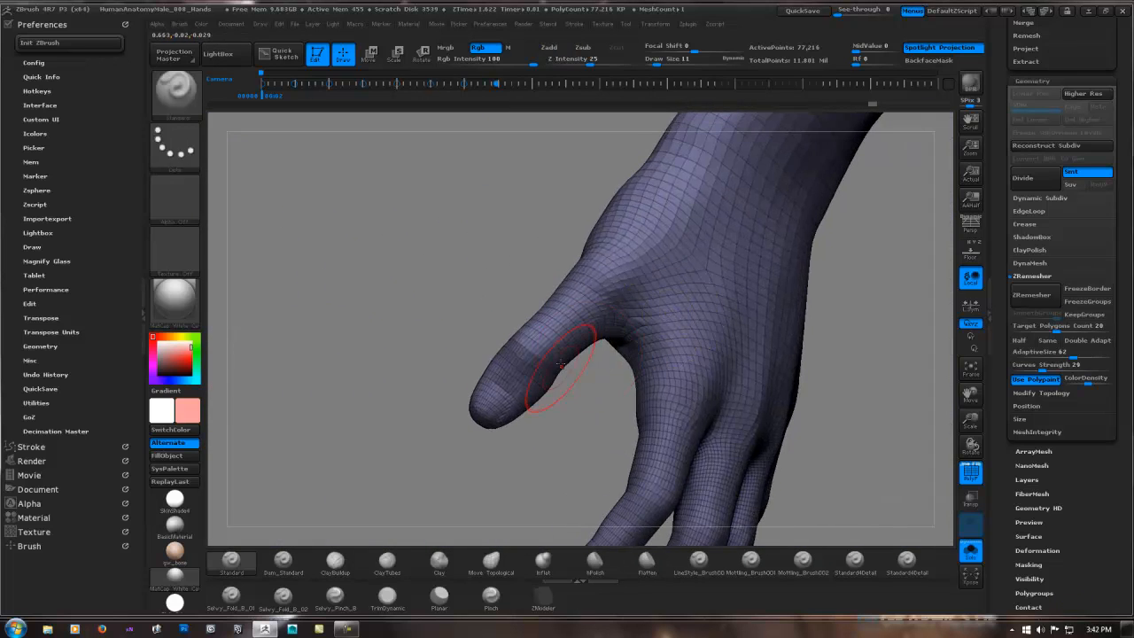
Examine the remeshed topology around the thumb, fingertips and palm of the hand.
{"action": "mouse_move", "coordinate": [559, 366]}
{"action": "right_mouse_down"}
{"action": "mouse_move", "coordinate": [579, 273]}
{"action": "mouse_move", "coordinate": [641, 293]}
{"action": "mouse_move", "coordinate": [729, 271]}
{"action": "mouse_move", "coordinate": [637, 288]}
{"action": "right_mouse_up"}
{"action": "right_click_drag", "start_coordinate": [623, 400], "coordinate": [561, 245], "text": "alt"}
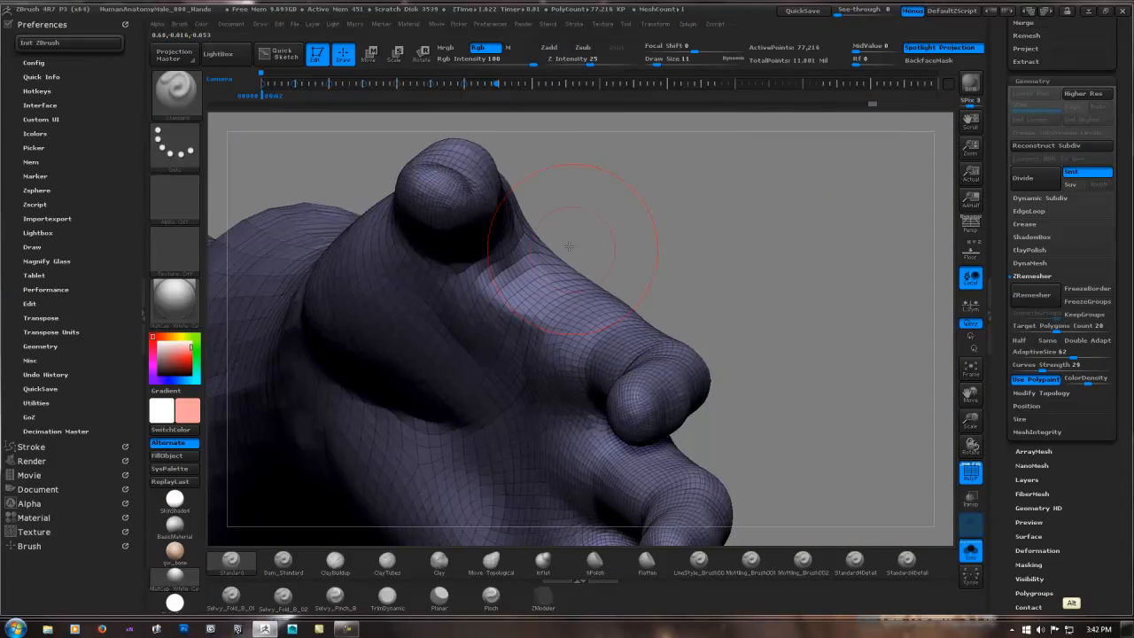
{"action": "mouse_move", "coordinate": [643, 432]}
{"action": "right_mouse_down", "text": "alt"}
{"action": "mouse_move", "coordinate": [624, 279]}
{"action": "mouse_move", "coordinate": [644, 246]}
{"action": "mouse_move", "coordinate": [639, 256]}
{"action": "right_mouse_up", "text": "alt"}
{"action": "mouse_move", "coordinate": [650, 318]}
{"action": "right_mouse_down", "text": "alt"}
{"action": "mouse_move", "coordinate": [656, 267]}
{"action": "mouse_move", "coordinate": [637, 268]}
{"action": "right_mouse_up", "text": "alt"}
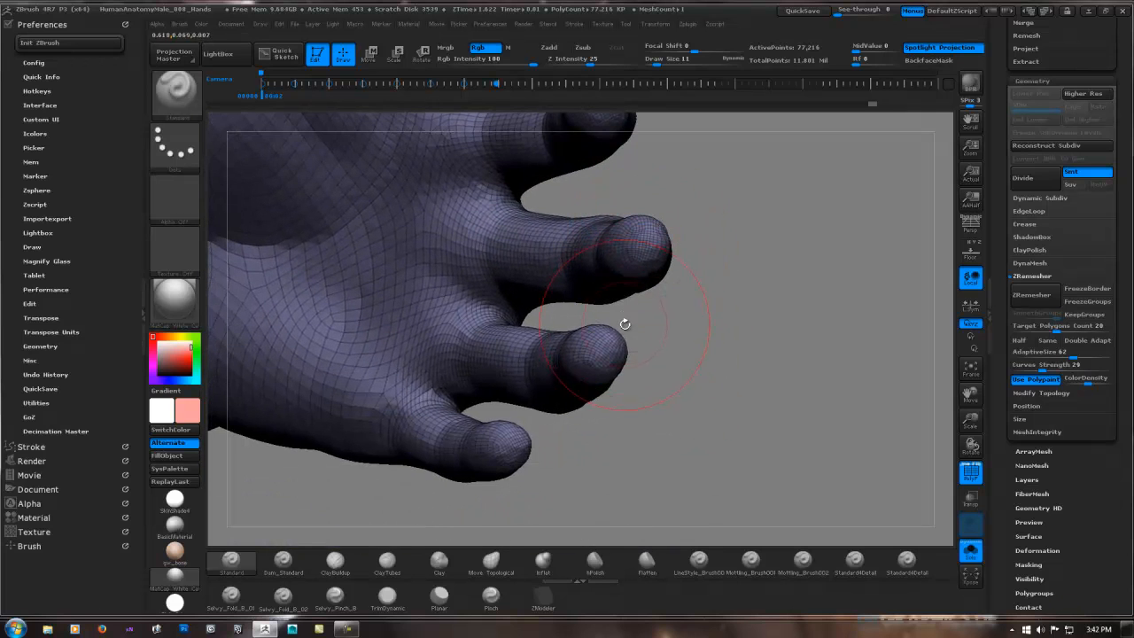
{"action": "mouse_move", "coordinate": [623, 324]}
{"action": "right_mouse_down"}
{"action": "mouse_move", "coordinate": [706, 293]}
{"action": "mouse_move", "coordinate": [487, 260]}
{"action": "mouse_move", "coordinate": [400, 306]}
{"action": "right_mouse_up"}
{"action": "key", "text": "ctrl"}
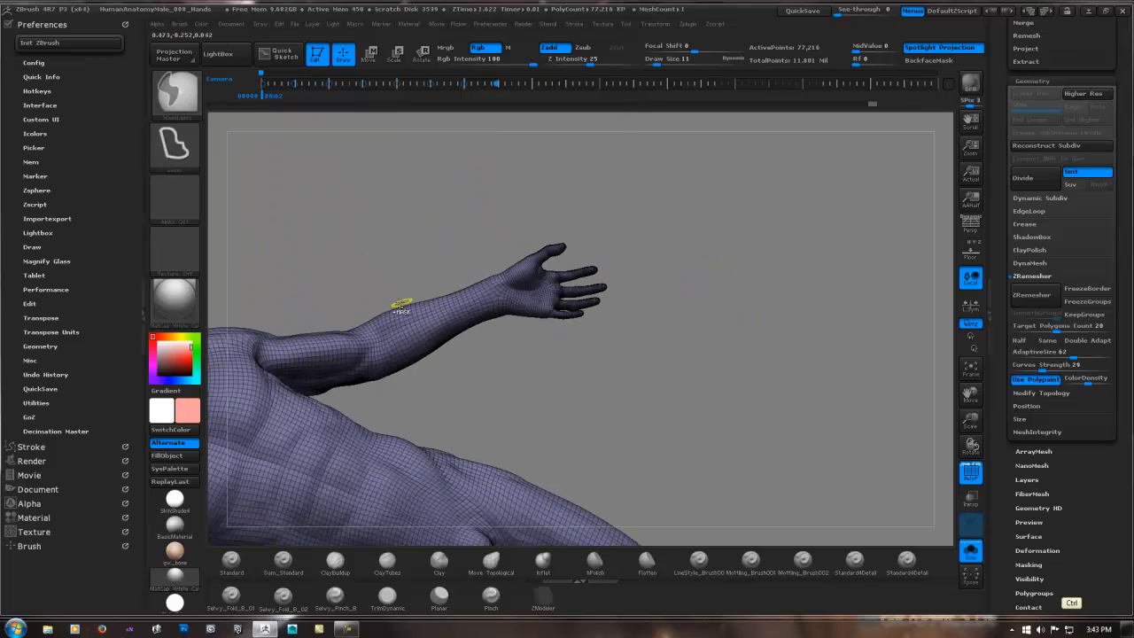
Examine the remeshed topology on the back, face, neck, chest and torso.
{"action": "right_click_drag", "start_coordinate": [500, 347], "coordinate": [566, 249]}
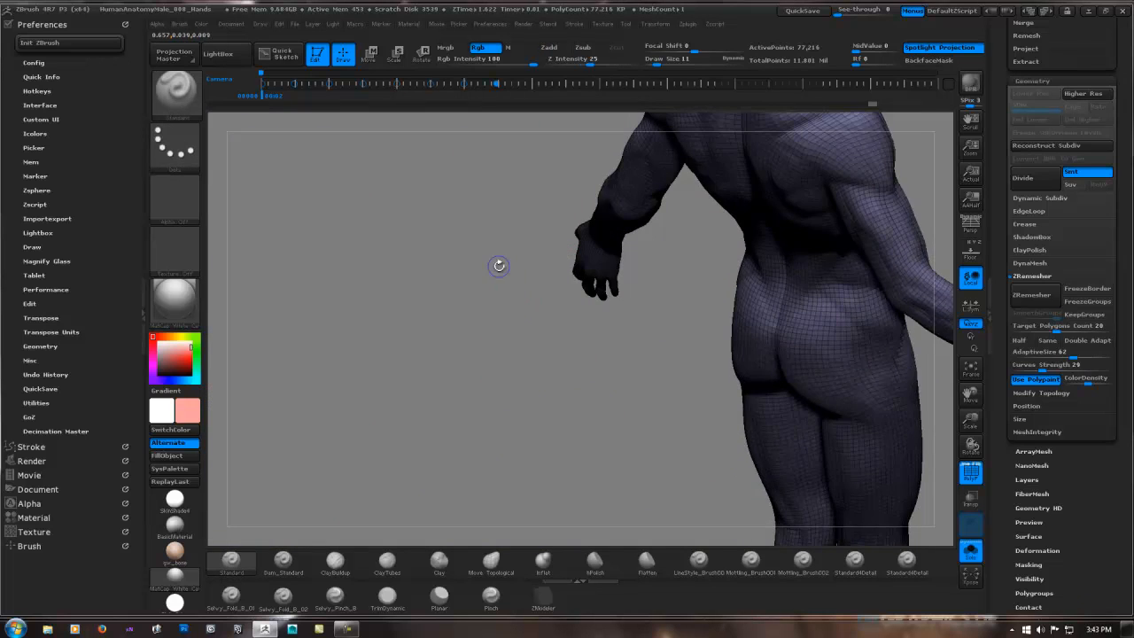
{"action": "right_click_drag", "start_coordinate": [499, 265], "coordinate": [434, 270]}
{"action": "right_click_drag", "start_coordinate": [625, 142], "coordinate": [586, 489], "text": "alt"}
{"action": "right_click_drag", "start_coordinate": [551, 360], "coordinate": [483, 323]}
{"action": "right_click_drag", "start_coordinate": [567, 240], "coordinate": [635, 275], "text": "ctrl"}
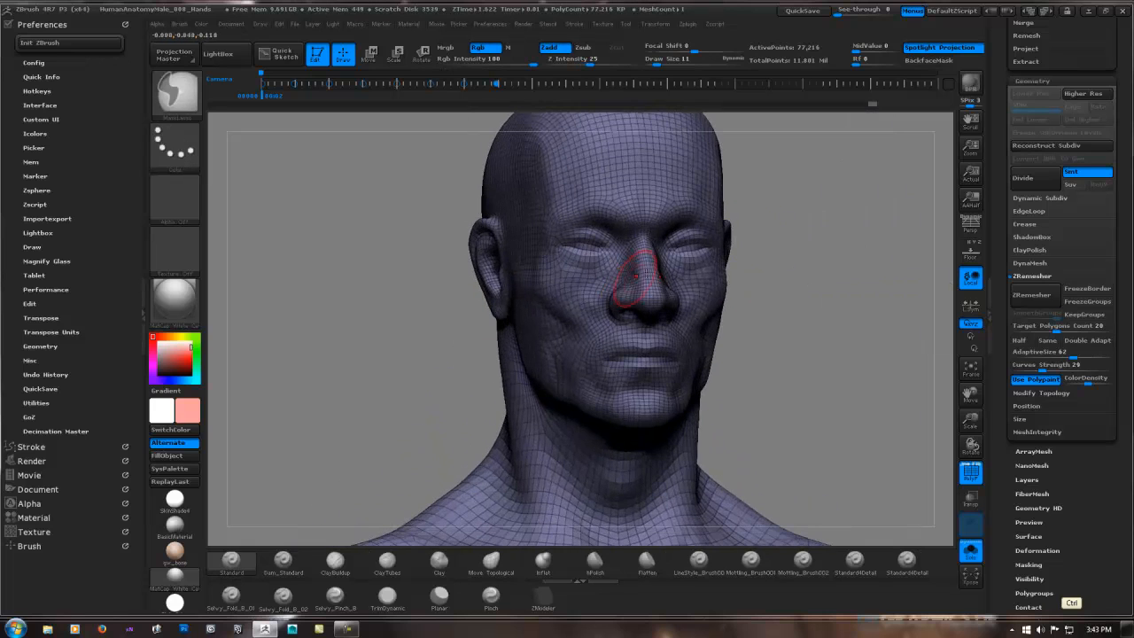
{"action": "right_click_drag", "start_coordinate": [604, 381], "coordinate": [613, 139], "text": "alt"}
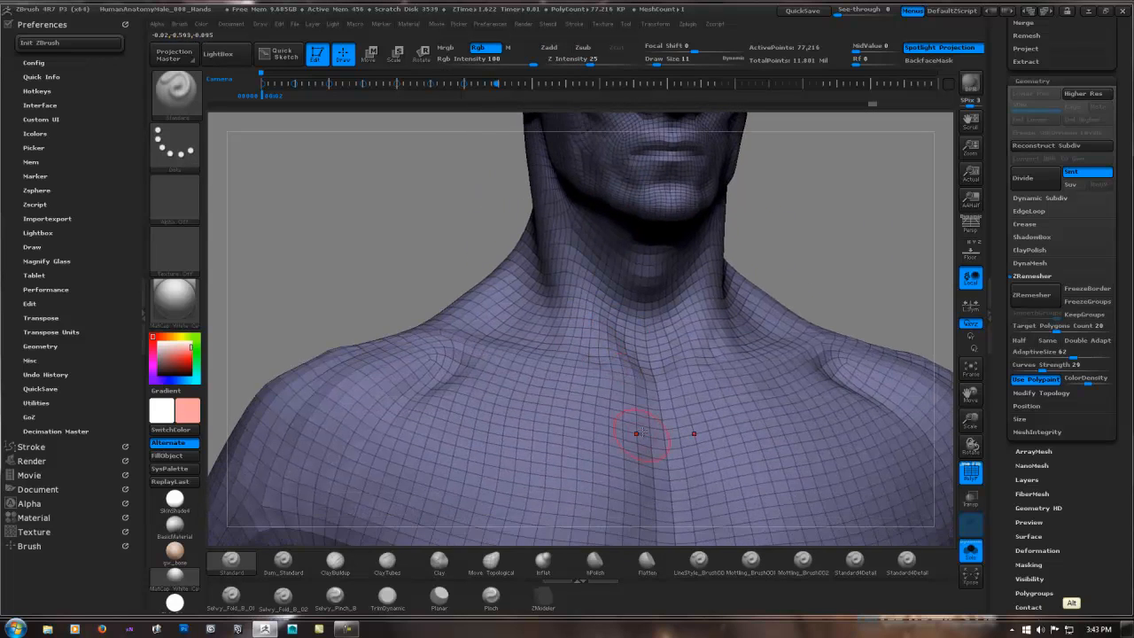
{"action": "right_click_drag", "start_coordinate": [662, 450], "coordinate": [673, 239], "text": "alt"}
{"action": "right_click_drag", "start_coordinate": [660, 330], "coordinate": [506, 376], "text": "ctrl"}
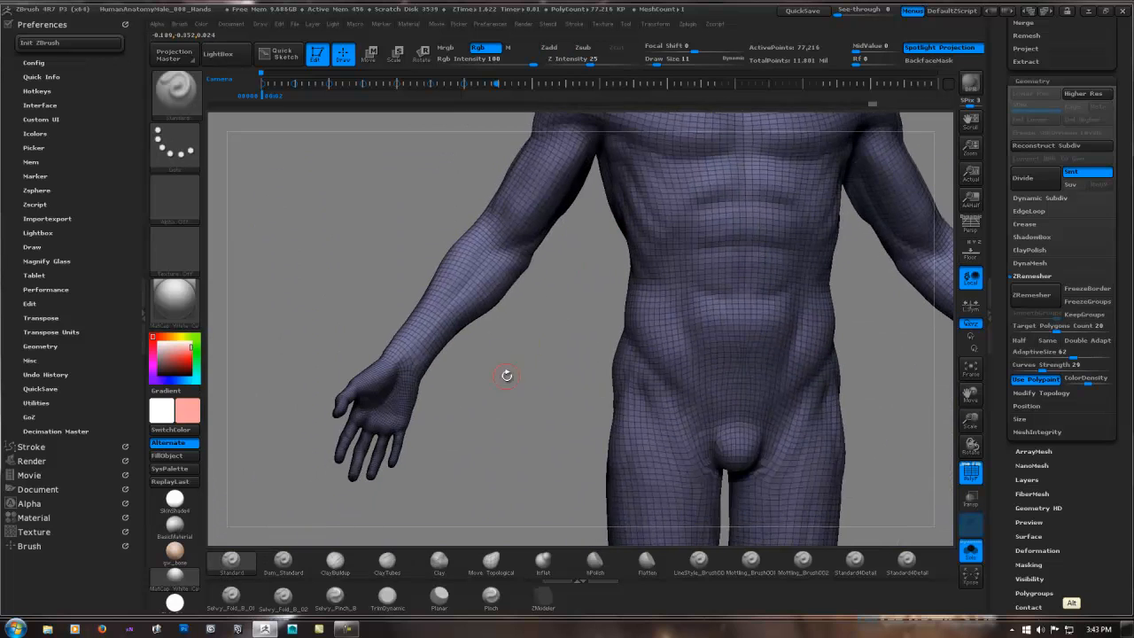
Examine the remeshed topology on the foot, including the instep, toe tips and gaps between the toes.
{"action": "right_click_drag", "start_coordinate": [475, 436], "coordinate": [482, 251], "text": "alt"}
{"action": "right_click_drag", "start_coordinate": [633, 513], "coordinate": [545, 356], "text": "alt"}
{"action": "mouse_move", "coordinate": [655, 355]}
{"action": "right_mouse_down", "text": "ctrl"}
{"action": "mouse_move", "coordinate": [805, 309]}
{"action": "mouse_move", "coordinate": [633, 365]}
{"action": "right_mouse_up", "text": "ctrl"}
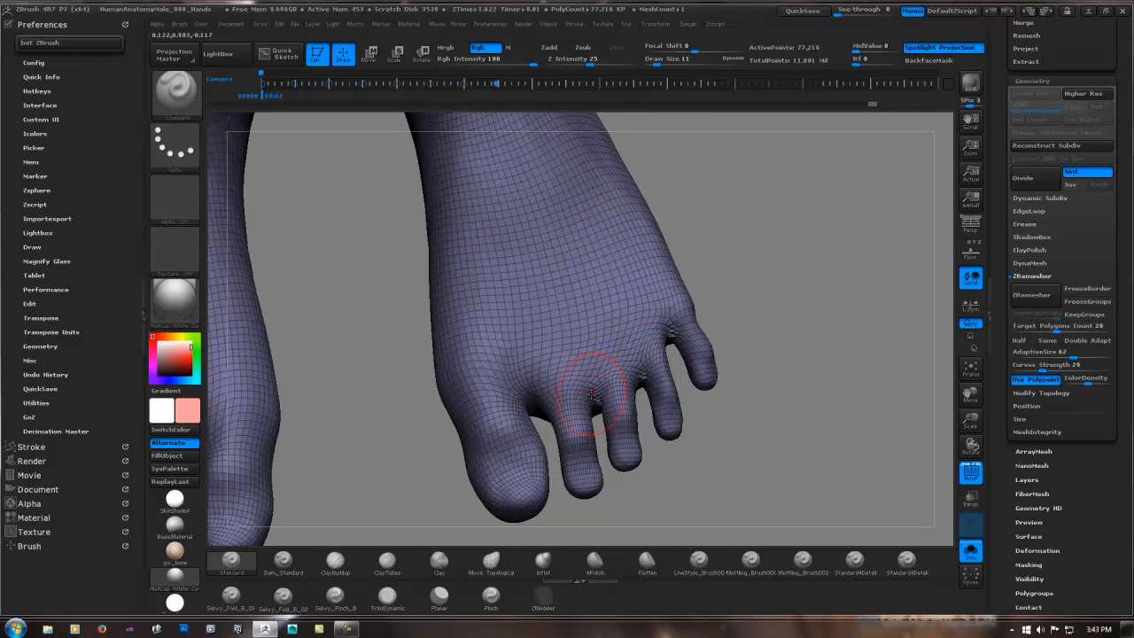
{"action": "right_click_drag", "start_coordinate": [584, 412], "coordinate": [576, 273]}
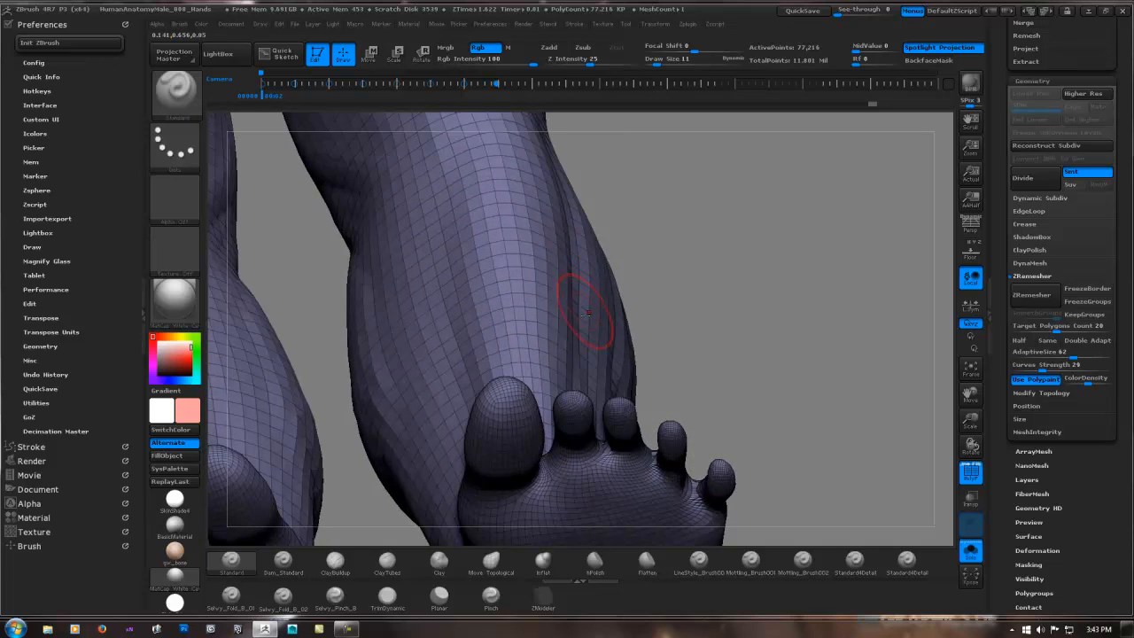
{"action": "right_click_drag", "start_coordinate": [592, 310], "coordinate": [855, 320], "text": "ctrl"}
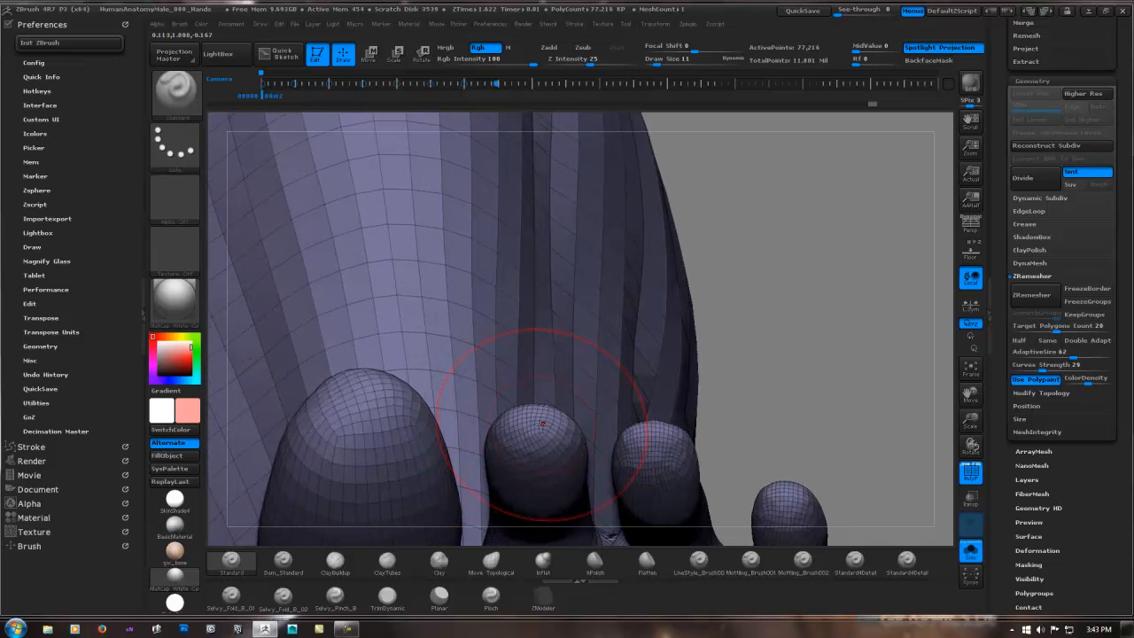
{"action": "mouse_move", "coordinate": [537, 432]}
{"action": "right_mouse_down"}
{"action": "mouse_move", "coordinate": [567, 436]}
{"action": "mouse_move", "coordinate": [565, 305]}
{"action": "right_mouse_up"}
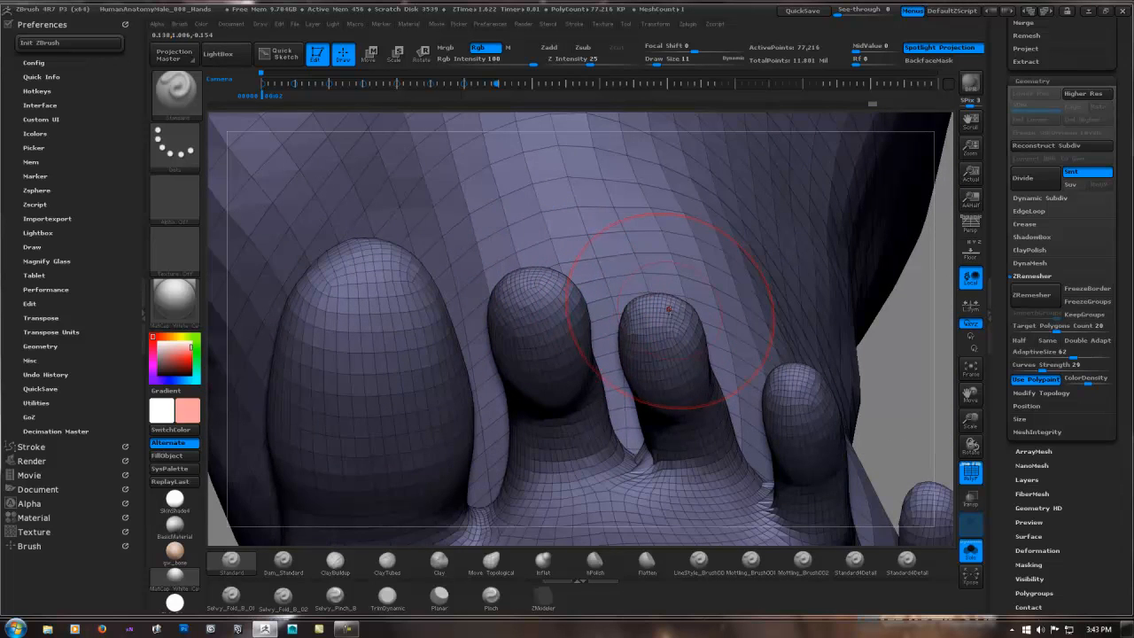
{"action": "right_click_drag", "start_coordinate": [668, 309], "coordinate": [515, 225]}
{"action": "mouse_move", "coordinate": [628, 276]}
{"action": "right_mouse_down"}
{"action": "mouse_move", "coordinate": [620, 385]}
{"action": "mouse_move", "coordinate": [630, 441]}
{"action": "right_mouse_up"}
{"action": "right_click_drag", "start_coordinate": [759, 321], "coordinate": [470, 320], "text": "ctrl"}
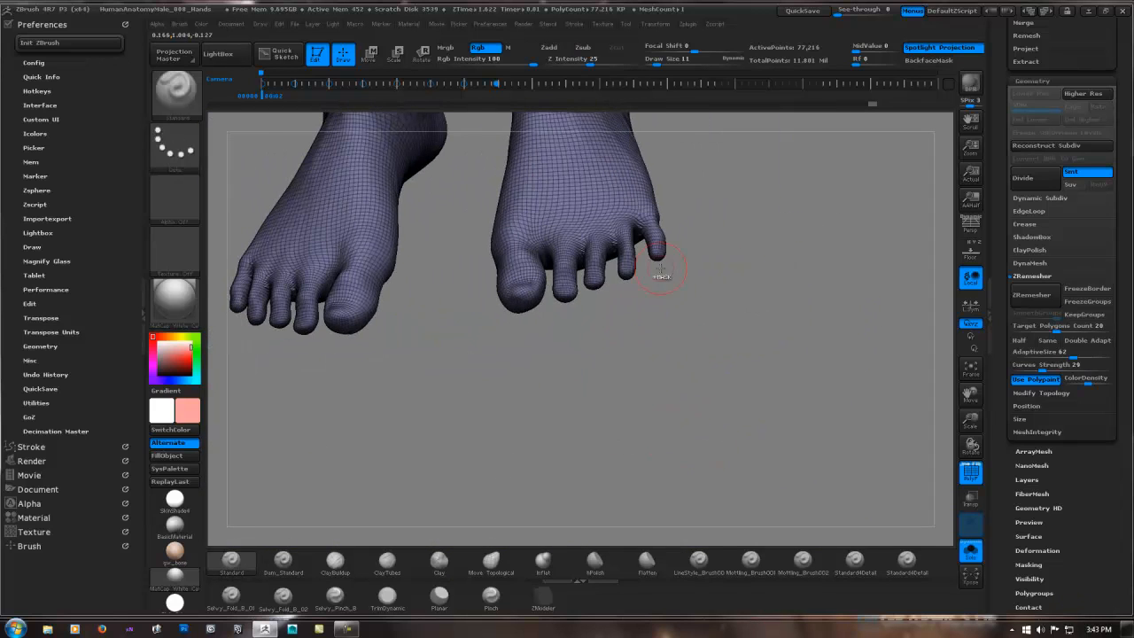
{"action": "mouse_move", "coordinate": [723, 220]}
{"action": "right_mouse_down", "text": "alt"}
{"action": "mouse_move", "coordinate": [736, 372]}
{"action": "mouse_move", "coordinate": [655, 301]}
{"action": "mouse_move", "coordinate": [621, 359]}
{"action": "mouse_move", "coordinate": [611, 416]}
{"action": "mouse_move", "coordinate": [478, 384]}
{"action": "mouse_move", "coordinate": [551, 310]}
{"action": "mouse_move", "coordinate": [484, 298]}
{"action": "right_mouse_up", "text": "alt"}
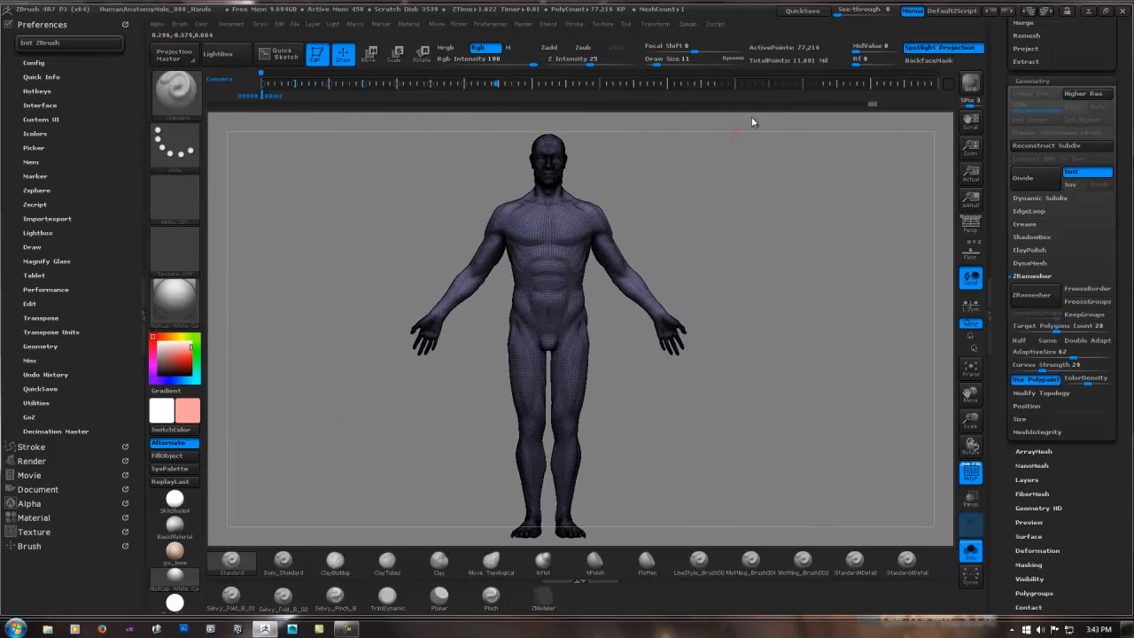
Quick-save the project and view the original high-resolution Head-Muscles1_3 body subtool with the polyframe hidden.
{"action": "left_click", "coordinate": [806, 12]}
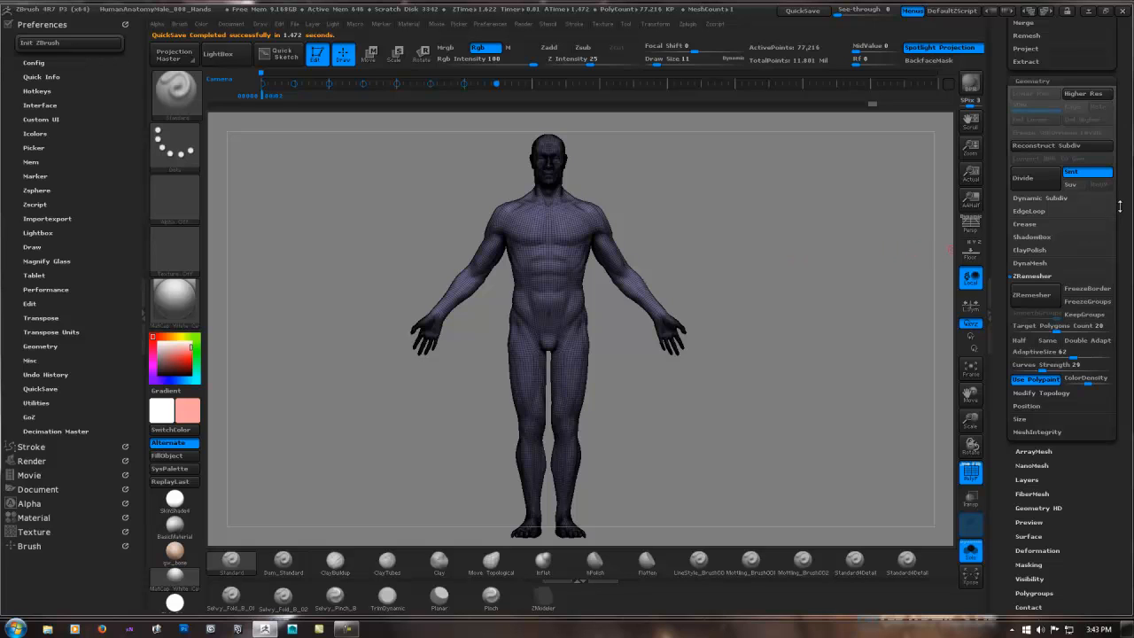
{"action": "left_click_drag", "start_coordinate": [1119, 206], "coordinate": [1123, 340]}
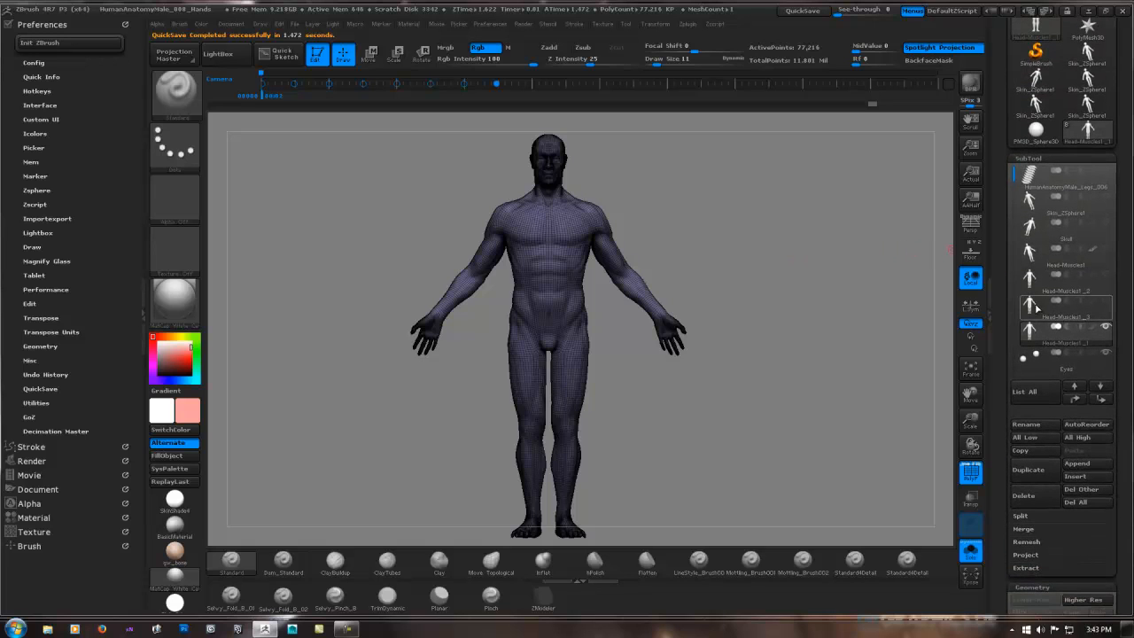
{"action": "left_click", "coordinate": [1031, 304]}
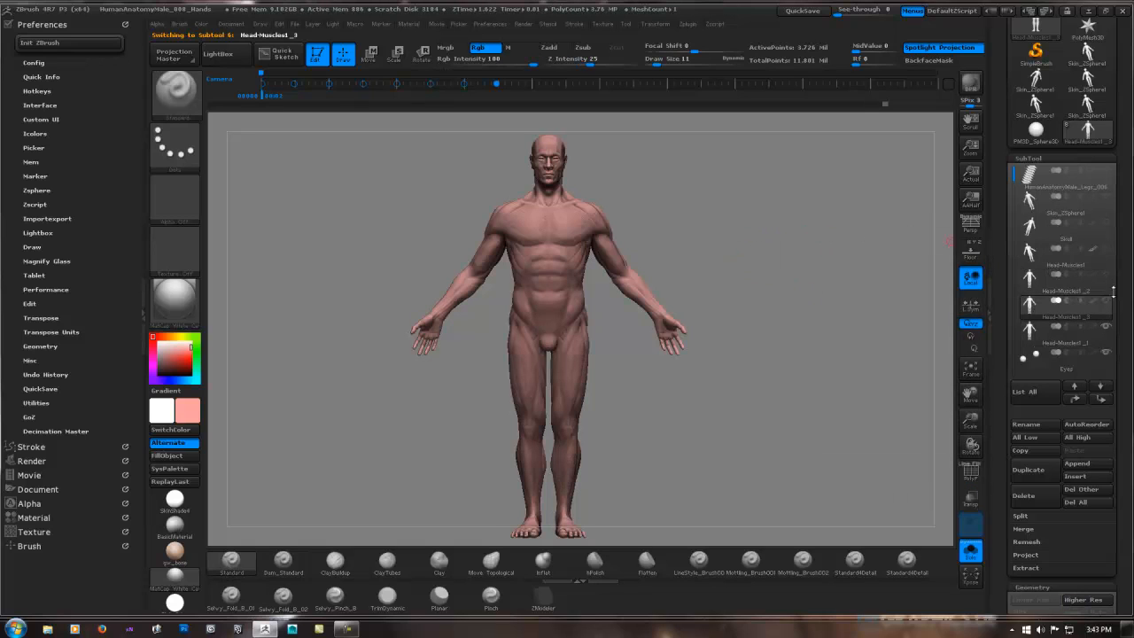
{"action": "left_click_drag", "start_coordinate": [1125, 323], "coordinate": [1129, 238]}
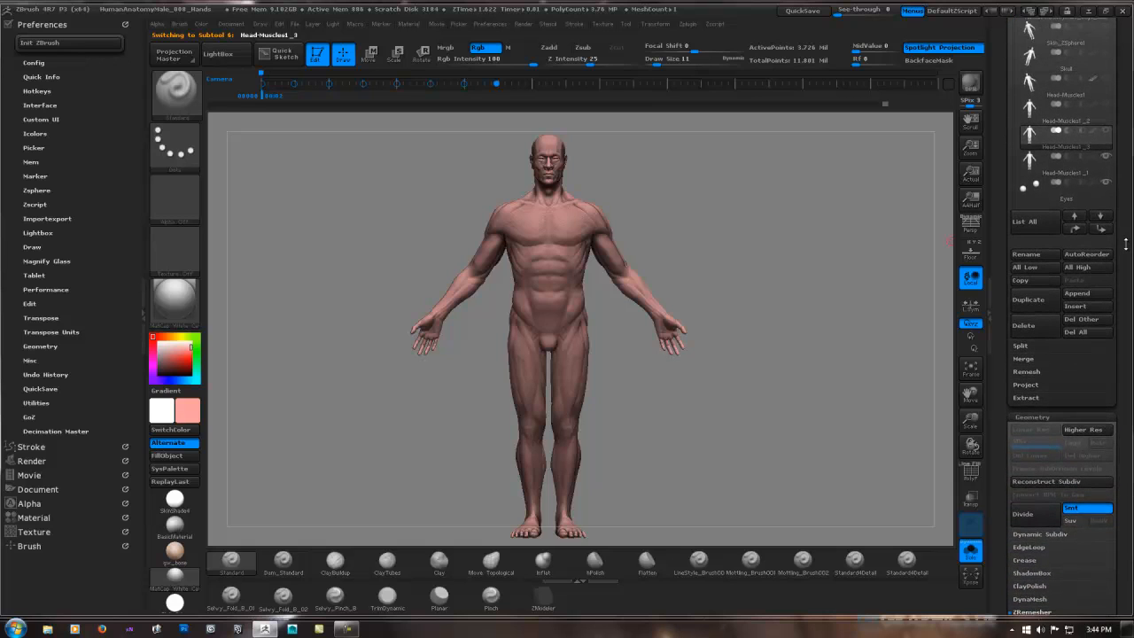
Subdivide the remeshed Head-Muscles1_1 body up to level 4 and return it to subdivision level 1.
{"action": "left_click", "coordinate": [1030, 162]}
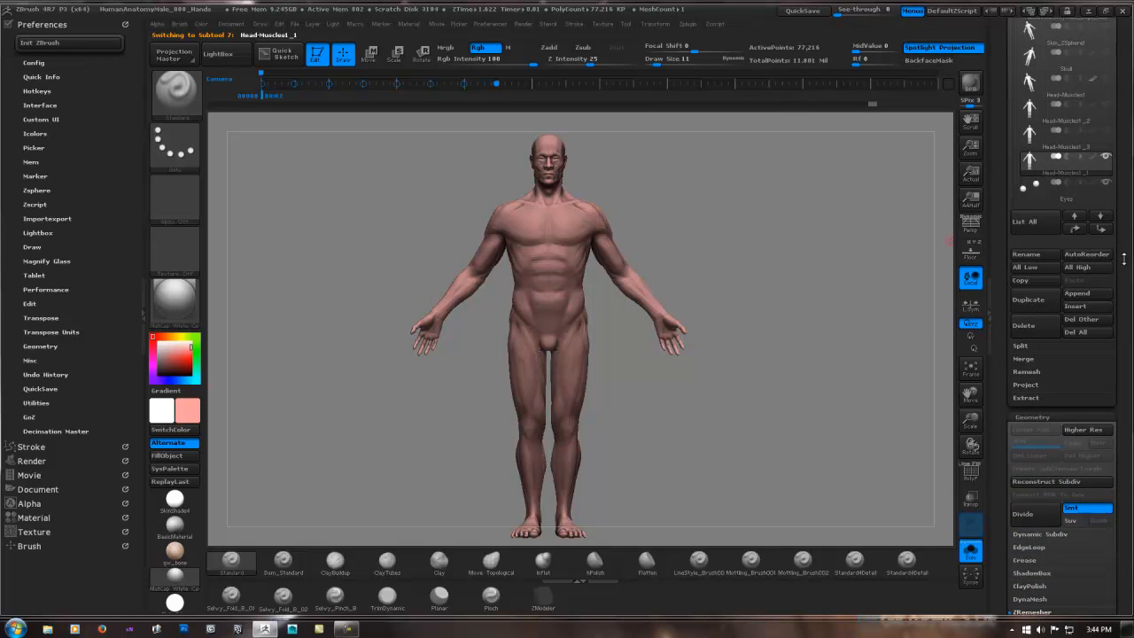
{"action": "left_click_drag", "start_coordinate": [1123, 258], "coordinate": [1108, 189]}
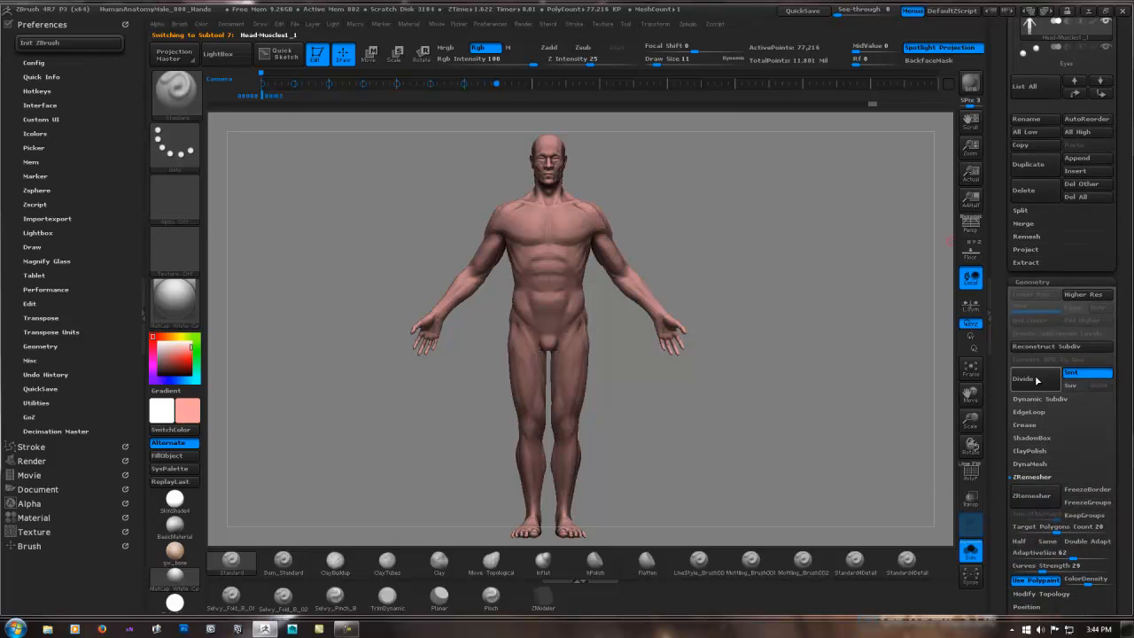
{"action": "left_click", "coordinate": [1034, 379]}
{"action": "left_click", "coordinate": [1034, 379]}
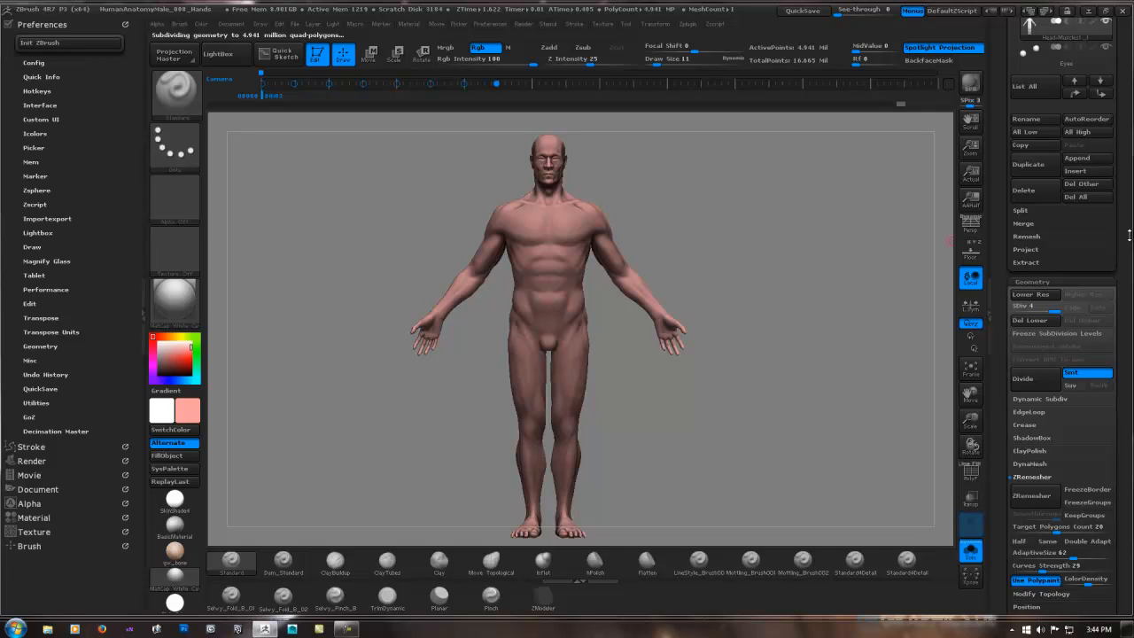
{"action": "left_click_drag", "start_coordinate": [1123, 227], "coordinate": [1125, 262]}
{"action": "left_click_drag", "start_coordinate": [1056, 343], "coordinate": [1014, 344]}
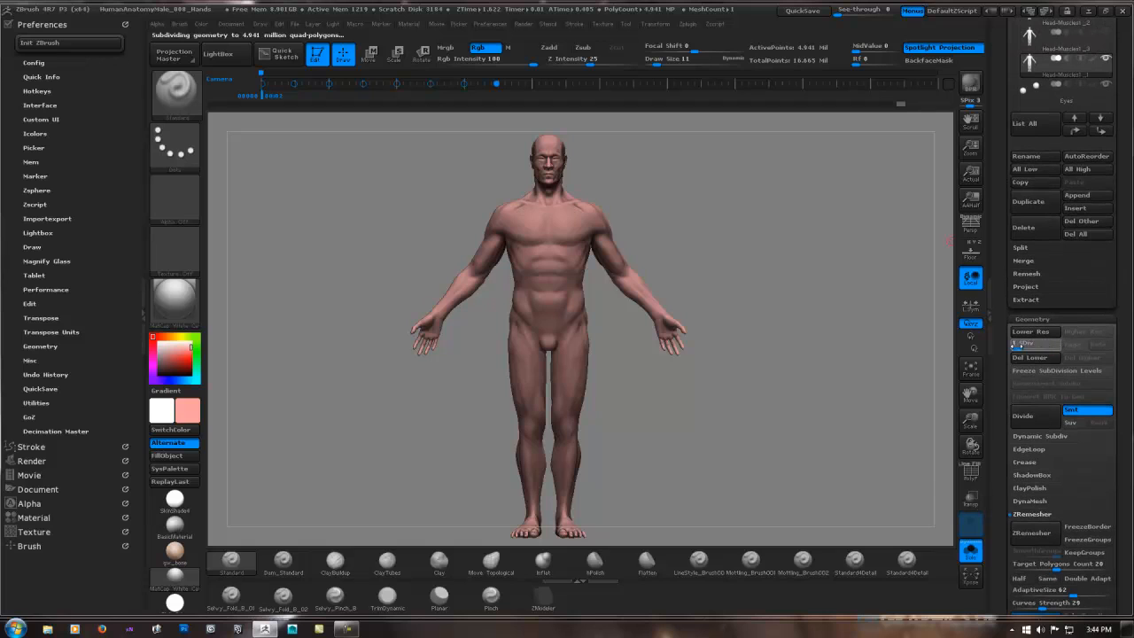
Make the original Head-Muscles1_3 body visible together with the remeshed body and hide the Eyes subtool.
{"action": "left_click_drag", "start_coordinate": [1125, 288], "coordinate": [1125, 356]}
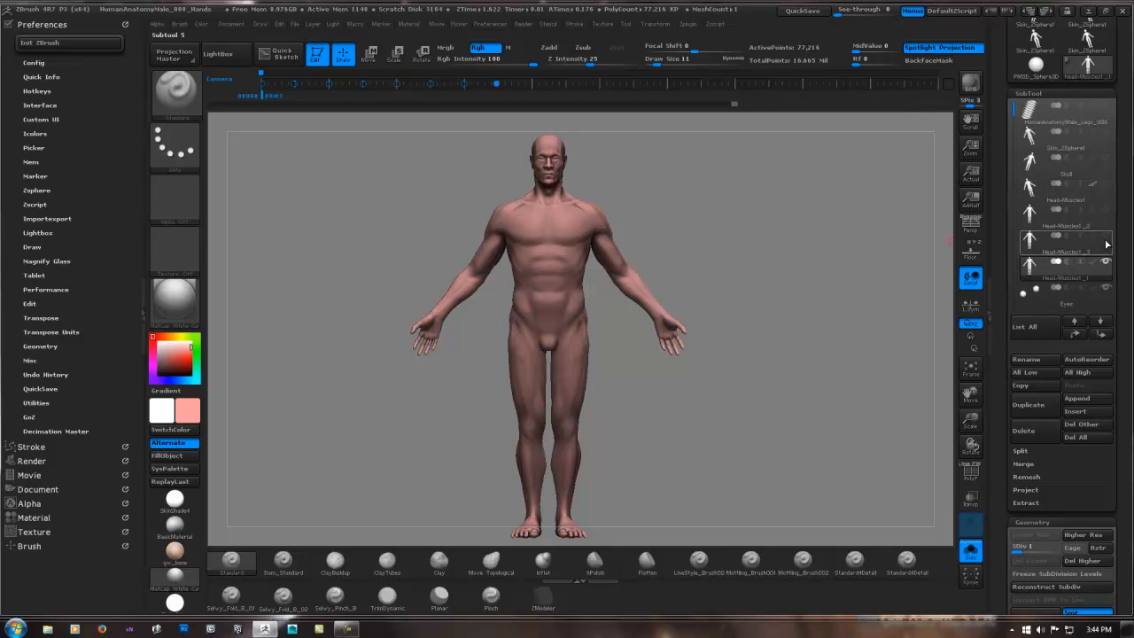
{"action": "mouse_move", "coordinate": [1107, 241]}
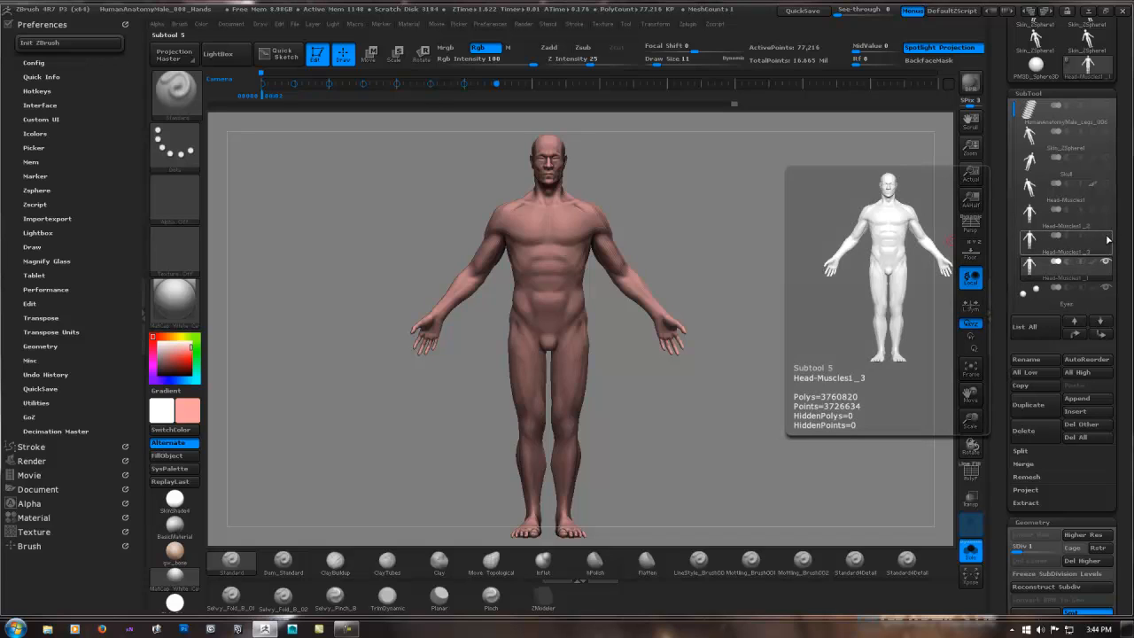
{"action": "mouse_move", "coordinate": [1107, 289]}
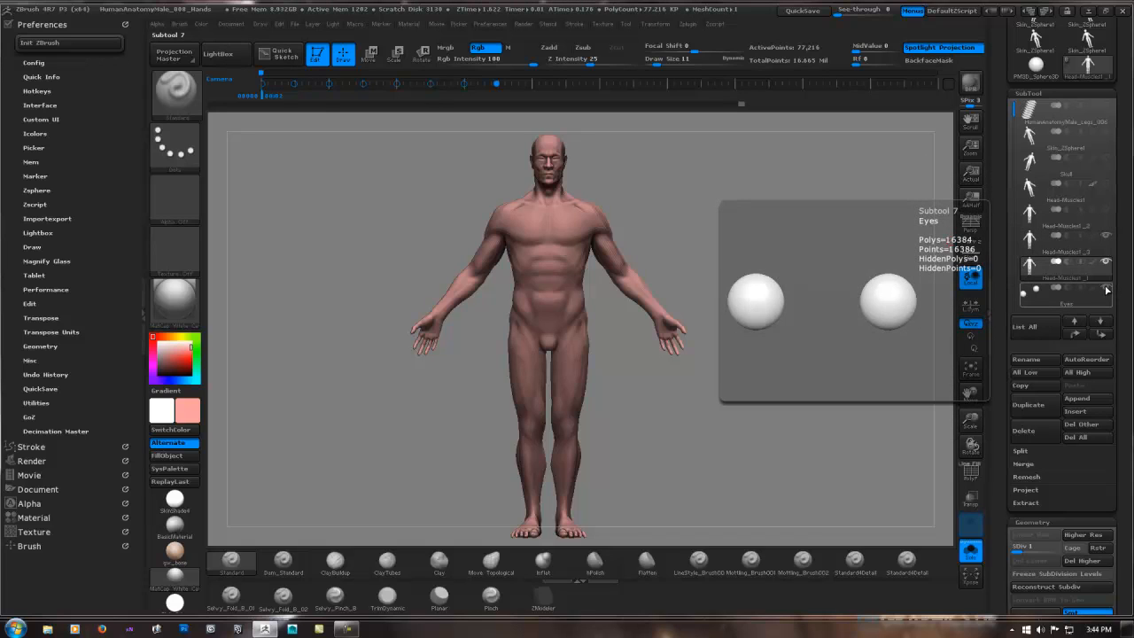
{"action": "left_click_drag", "start_coordinate": [1126, 276], "coordinate": [1124, 230]}
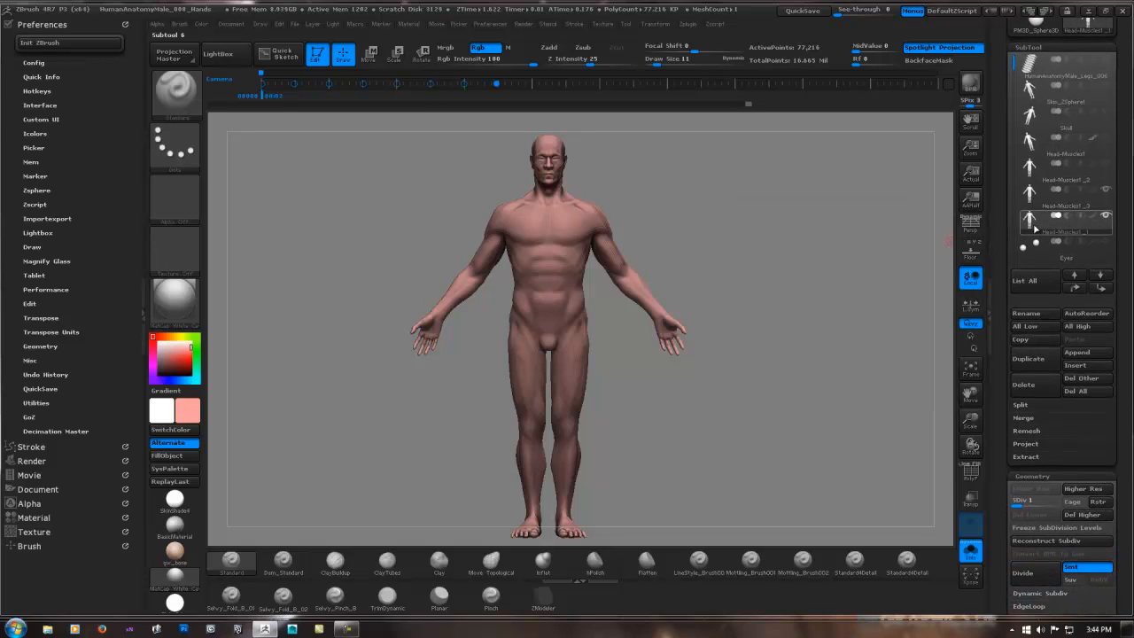
{"action": "mouse_move", "coordinate": [1066, 222]}
{"action": "mouse_move", "coordinate": [1107, 194]}
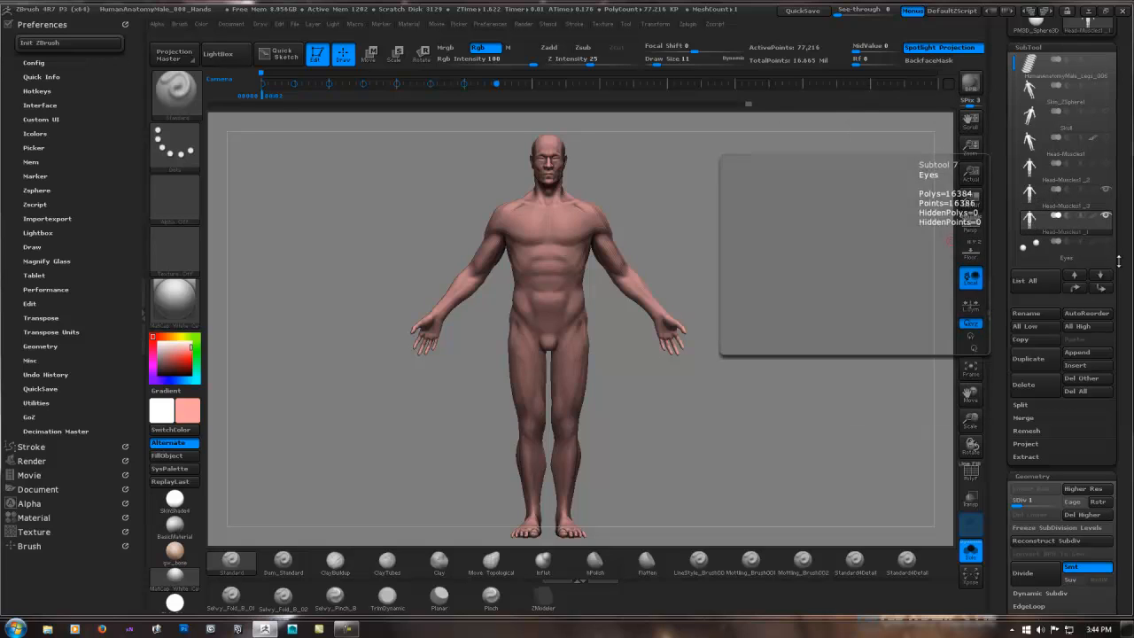
Run ProjectAll on the remeshed body at subdivision level 1 with distance 0.02 to match the original body.
{"action": "left_click_drag", "start_coordinate": [1120, 246], "coordinate": [1111, 158]}
{"action": "key", "text": "shift"}
{"action": "left_click", "coordinate": [1035, 321]}
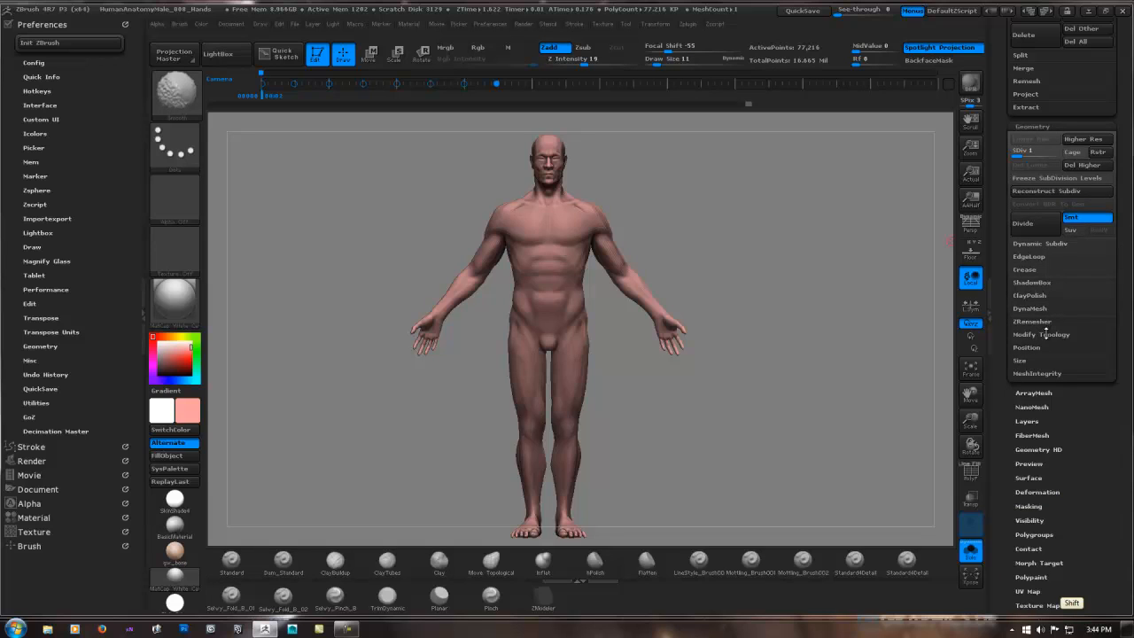
{"action": "left_click_drag", "start_coordinate": [1126, 263], "coordinate": [1118, 387], "text": "shift"}
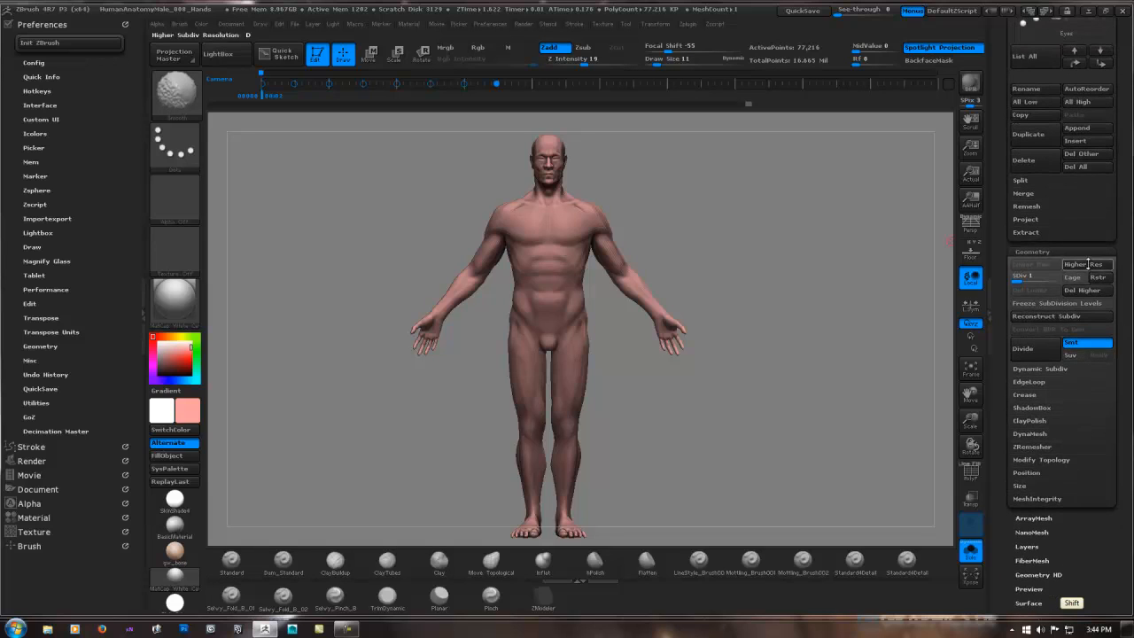
{"action": "left_click", "coordinate": [1044, 220], "text": "shift"}
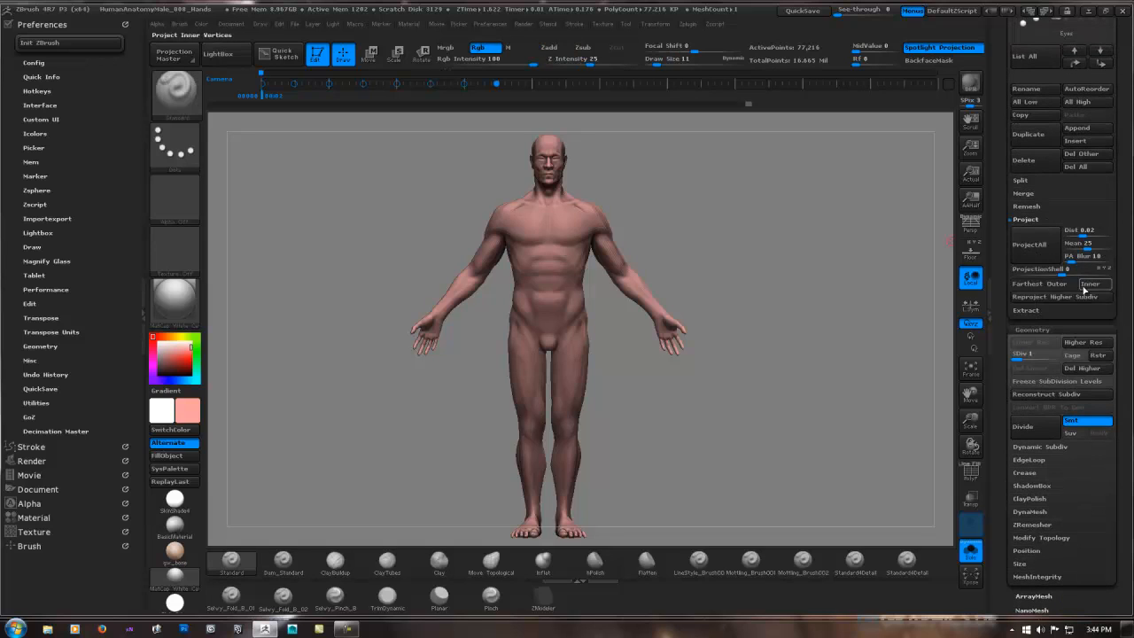
{"action": "left_click_drag", "start_coordinate": [1122, 246], "coordinate": [1123, 317]}
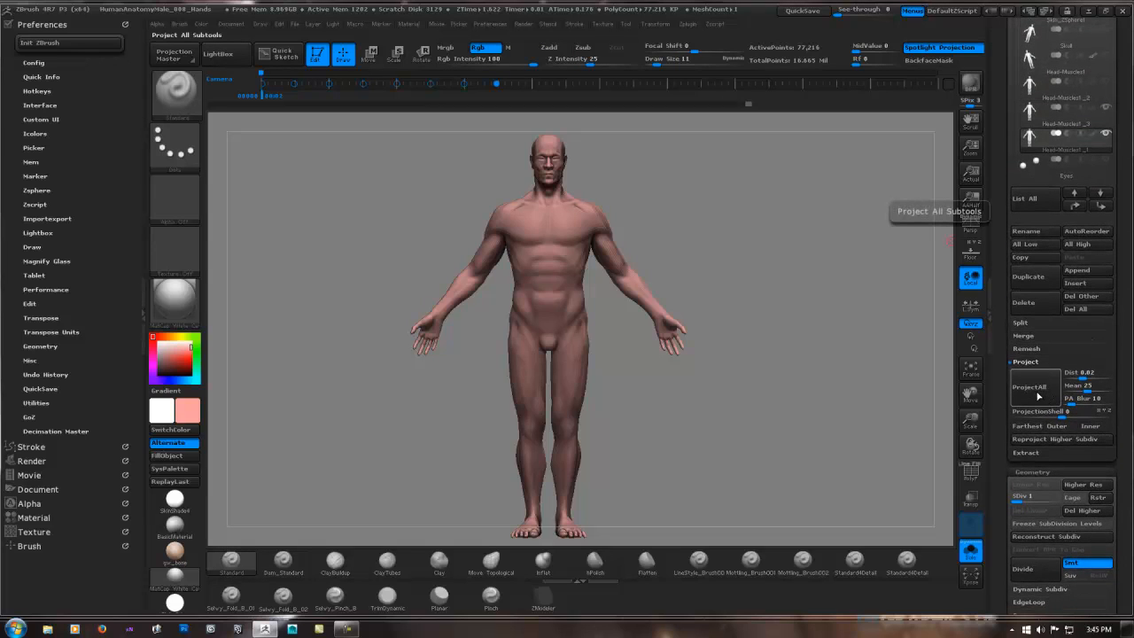
{"action": "left_click", "coordinate": [1036, 393]}
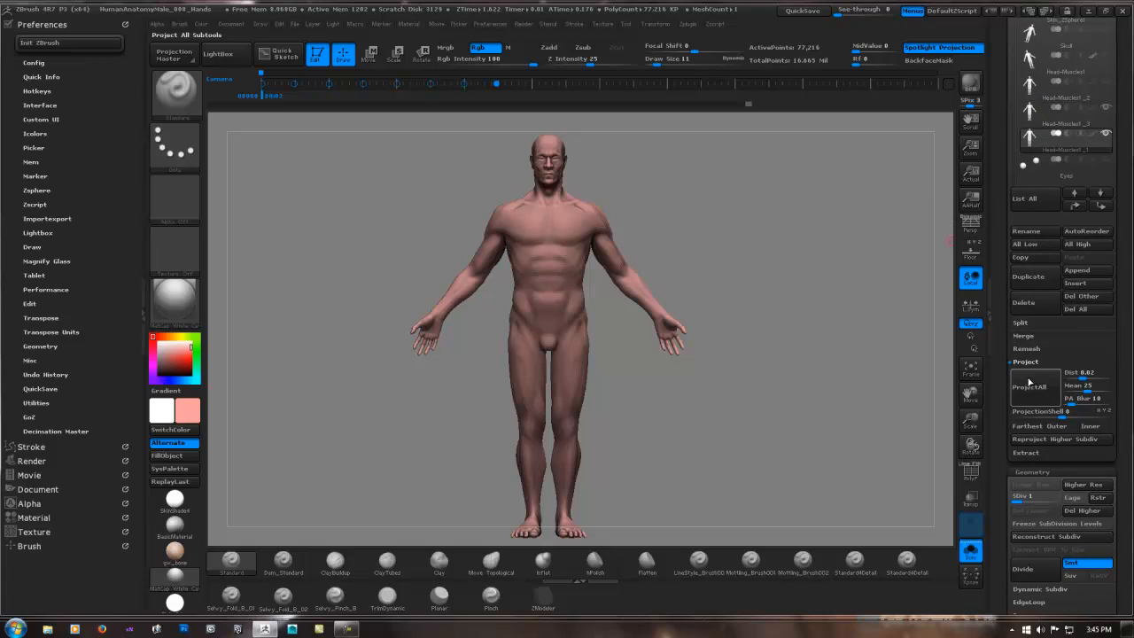
{"action": "left_click", "coordinate": [1031, 387]}
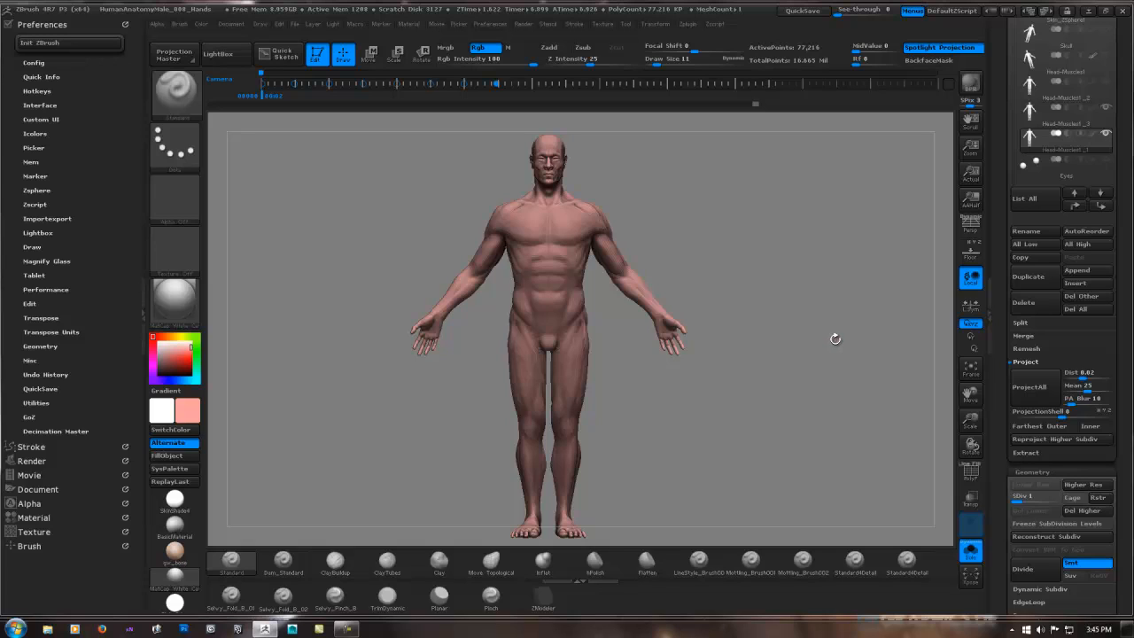
Project the original body's detail onto the remeshed body at subdivision levels 2, 3 and 4 in turn.
{"action": "key", "text": "ctrl+d"}
{"action": "left_click", "coordinate": [1024, 387]}
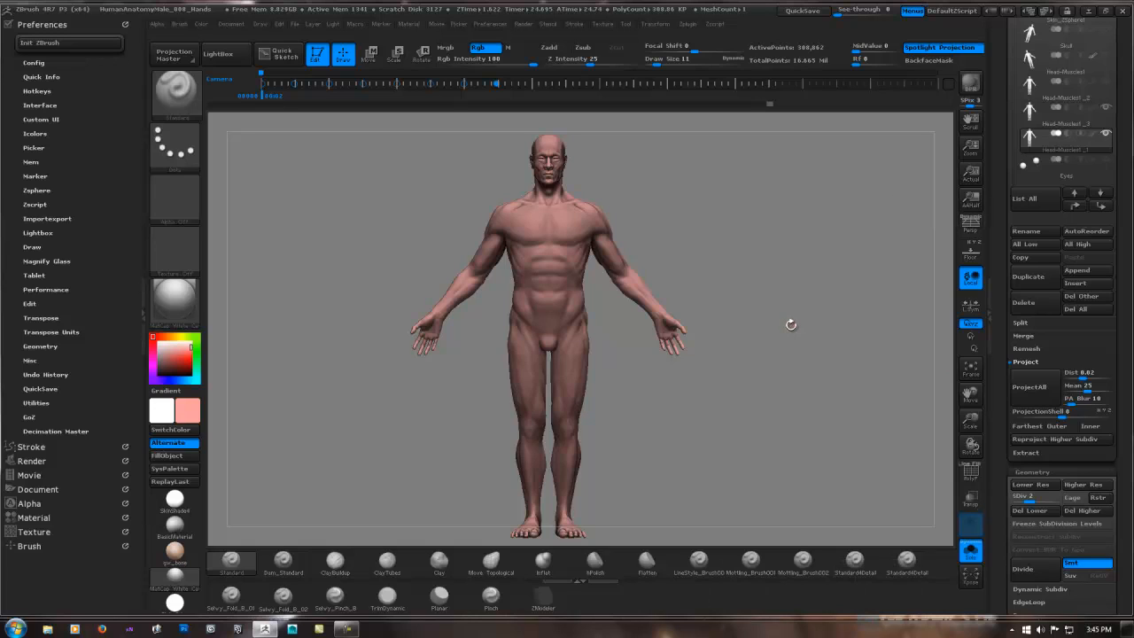
{"action": "key", "text": "d"}
{"action": "key", "text": "d"}
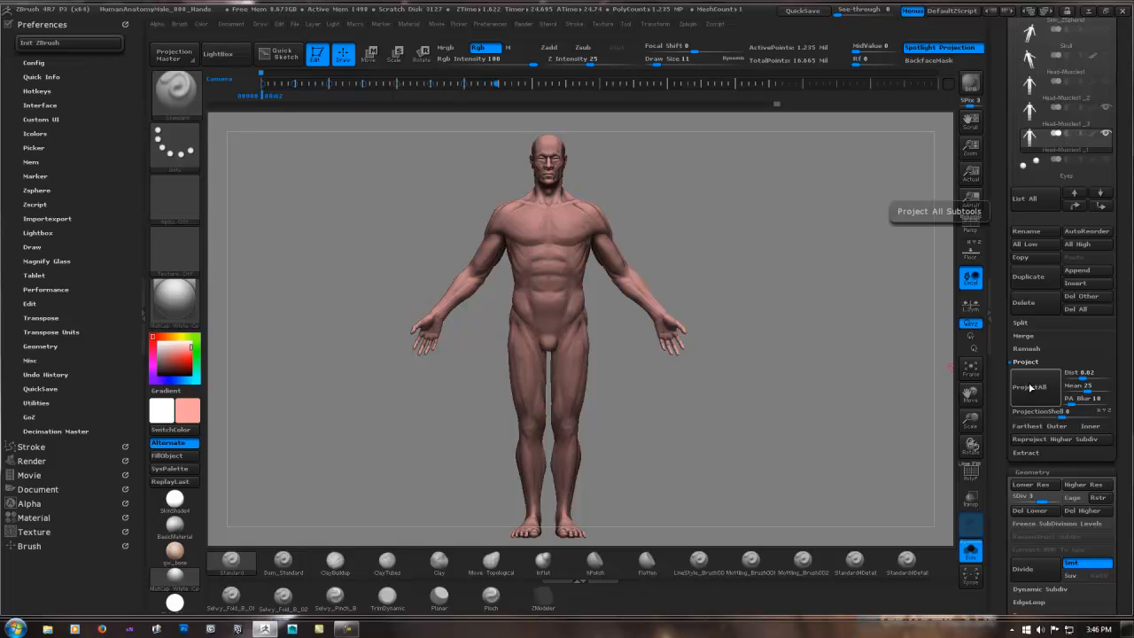
{"action": "left_click", "coordinate": [1028, 387]}
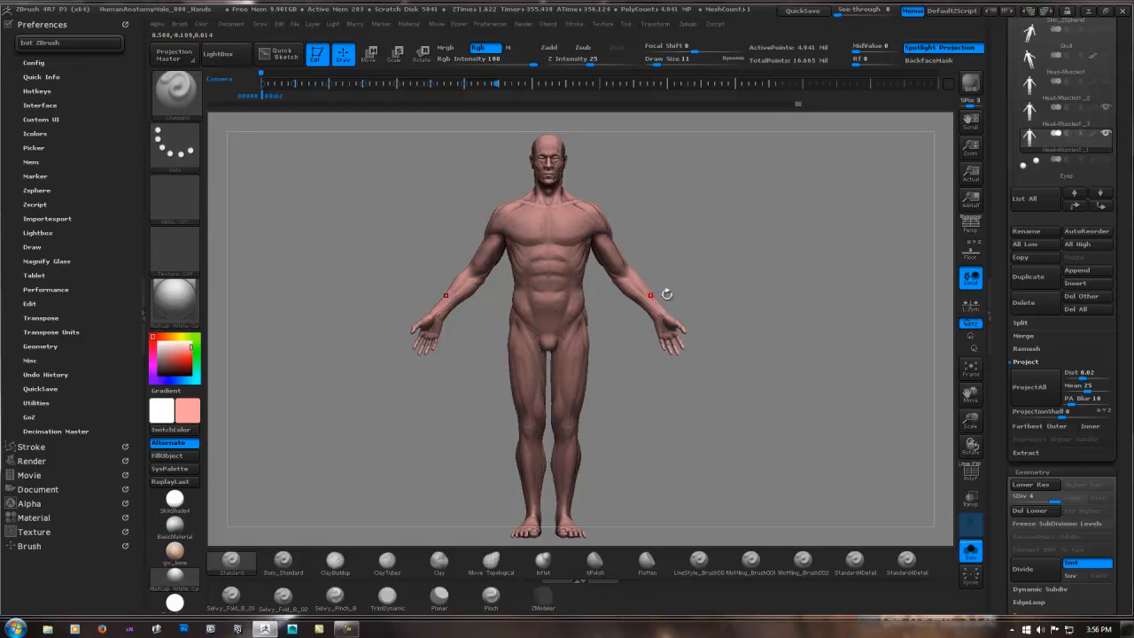
Examine the projected body's wireframe on the torso and head, especially the polygon flow around the nose and mouth.
{"action": "key", "text": "ctrl"}
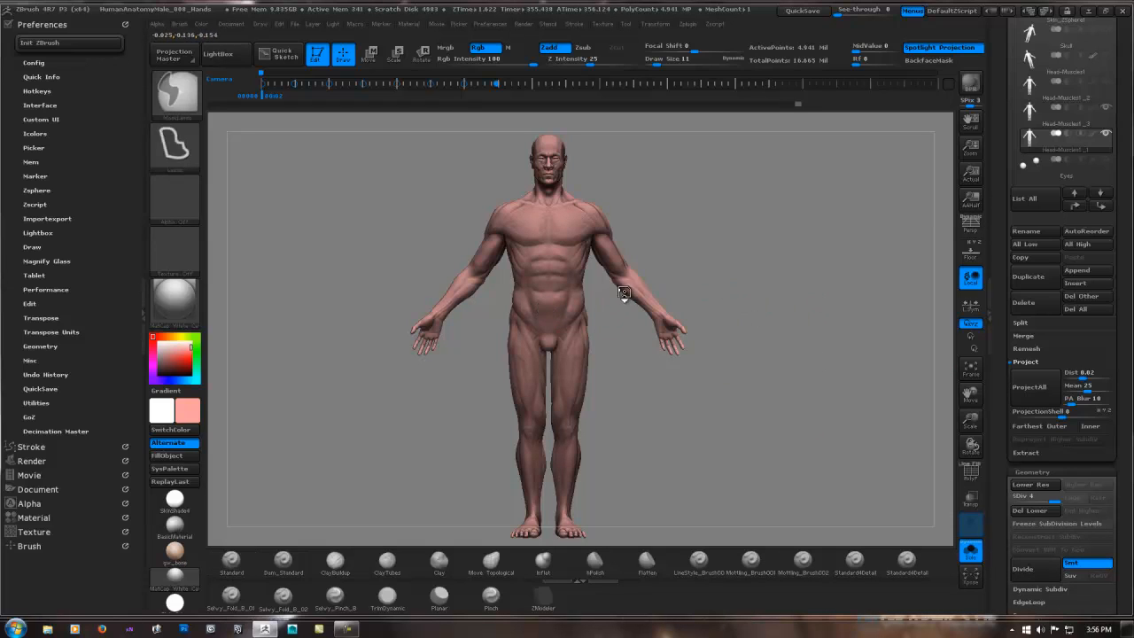
{"action": "right_click_drag", "start_coordinate": [631, 293], "coordinate": [695, 290], "text": "ctrl"}
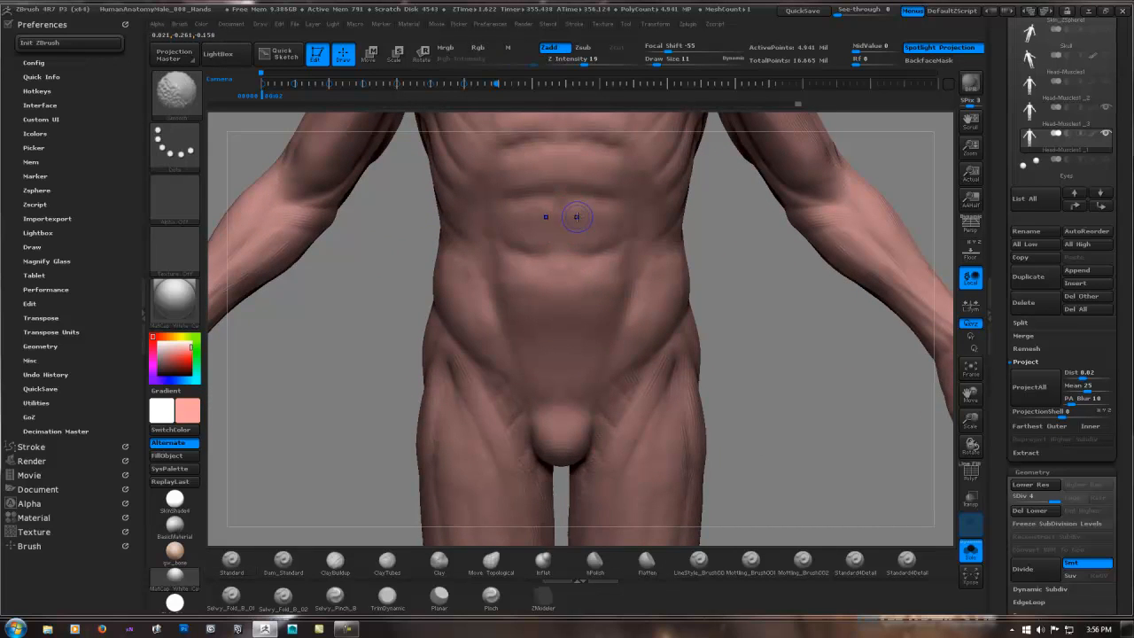
{"action": "key", "text": "shift+f"}
{"action": "right_click_drag", "start_coordinate": [584, 210], "coordinate": [565, 447], "text": "alt"}
{"action": "right_click_drag", "start_coordinate": [564, 263], "coordinate": [556, 403], "text": "alt"}
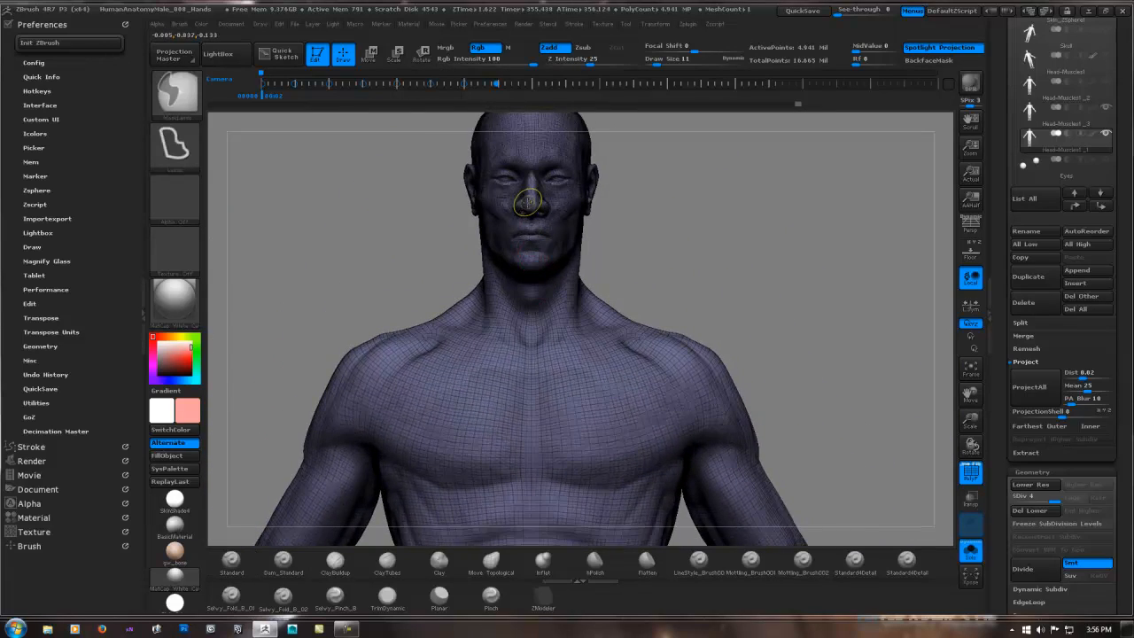
{"action": "right_click_drag", "start_coordinate": [528, 196], "coordinate": [802, 202], "text": "ctrl"}
{"action": "right_click_drag", "start_coordinate": [548, 235], "coordinate": [722, 246], "text": "ctrl"}
{"action": "mouse_move", "coordinate": [563, 305]}
{"action": "right_mouse_down"}
{"action": "mouse_move", "coordinate": [518, 257]}
{"action": "mouse_move", "coordinate": [509, 263]}
{"action": "mouse_move", "coordinate": [549, 269]}
{"action": "mouse_move", "coordinate": [530, 266]}
{"action": "mouse_move", "coordinate": [539, 253]}
{"action": "mouse_move", "coordinate": [521, 329]}
{"action": "mouse_move", "coordinate": [523, 299]}
{"action": "right_mouse_up"}
{"action": "key", "text": "shift"}
{"action": "key", "text": "shift+f"}
{"action": "key", "text": "space"}
{"action": "key", "text": "shift+f"}
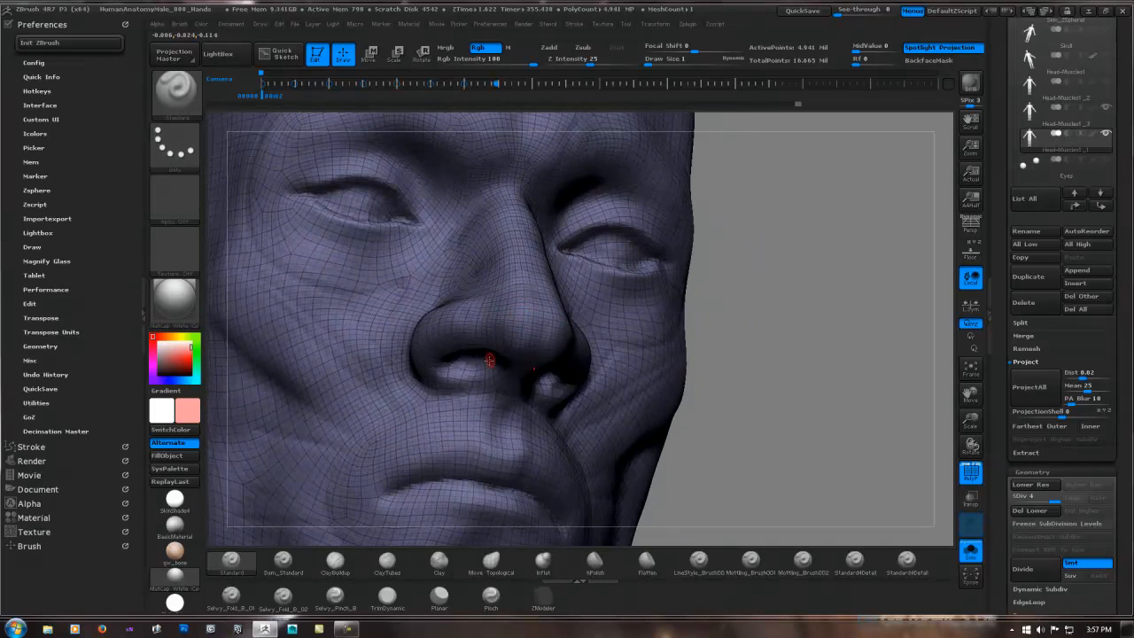
{"action": "right_click_drag", "start_coordinate": [481, 355], "coordinate": [493, 322]}
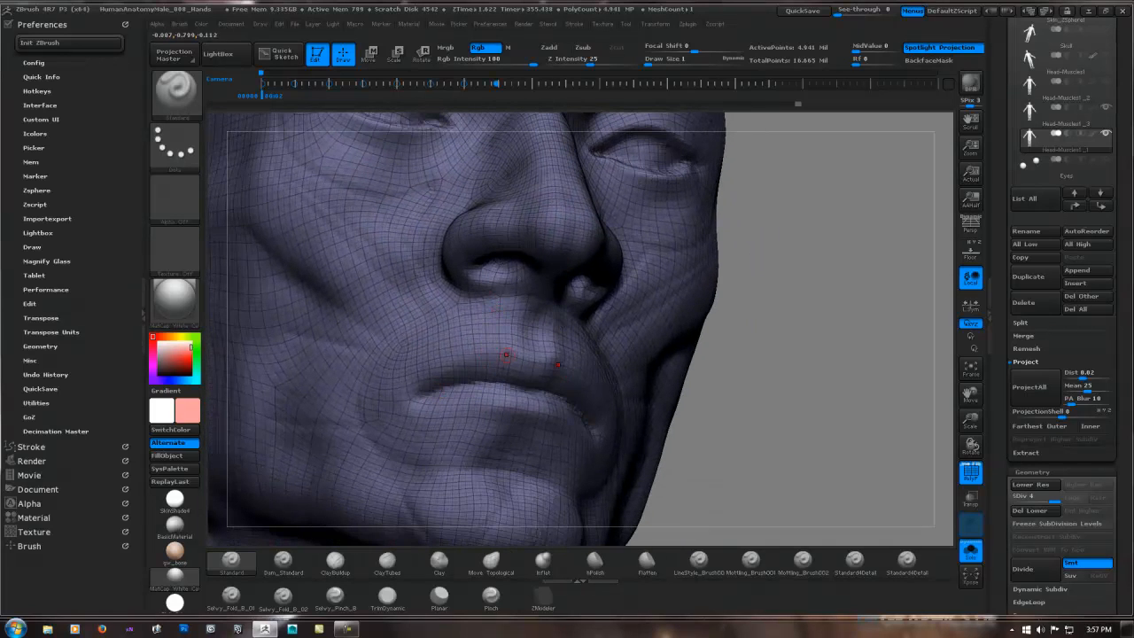
{"action": "right_click_drag", "start_coordinate": [446, 377], "coordinate": [550, 344]}
{"action": "mouse_move", "coordinate": [685, 291]}
{"action": "right_mouse_down", "text": "ctrl"}
{"action": "mouse_move", "coordinate": [547, 286]}
{"action": "mouse_move", "coordinate": [650, 254]}
{"action": "mouse_move", "coordinate": [681, 269]}
{"action": "mouse_move", "coordinate": [590, 274]}
{"action": "mouse_move", "coordinate": [631, 291]}
{"action": "mouse_move", "coordinate": [698, 284]}
{"action": "mouse_move", "coordinate": [614, 285]}
{"action": "right_mouse_up", "text": "ctrl"}
{"action": "mouse_move", "coordinate": [739, 286]}
{"action": "right_mouse_down", "text": "ctrl"}
{"action": "mouse_move", "coordinate": [739, 300]}
{"action": "mouse_move", "coordinate": [644, 237]}
{"action": "mouse_move", "coordinate": [618, 270]}
{"action": "mouse_move", "coordinate": [650, 276]}
{"action": "mouse_move", "coordinate": [580, 254]}
{"action": "right_mouse_up", "text": "ctrl"}
Hide the wireframe and switch the main color to white so the body displays without its pink tint.
{"action": "key", "text": "shift+f"}
{"action": "right_click_drag", "start_coordinate": [669, 281], "coordinate": [560, 174], "text": "alt"}
{"action": "right_click_drag", "start_coordinate": [548, 347], "coordinate": [575, 225], "text": "alt"}
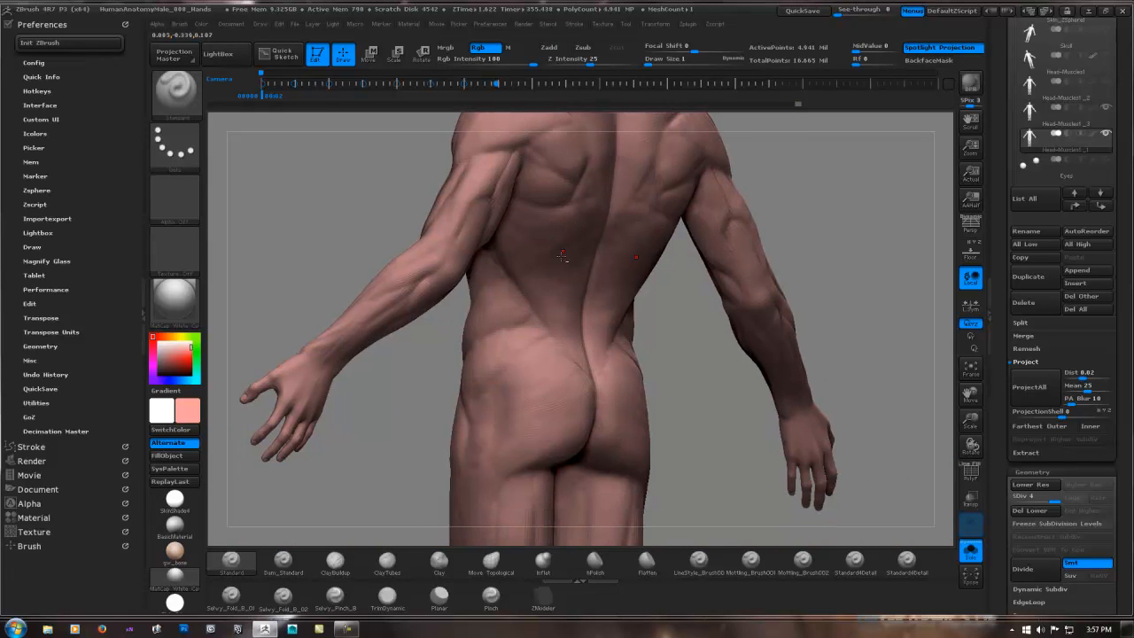
{"action": "left_click", "coordinate": [168, 430]}
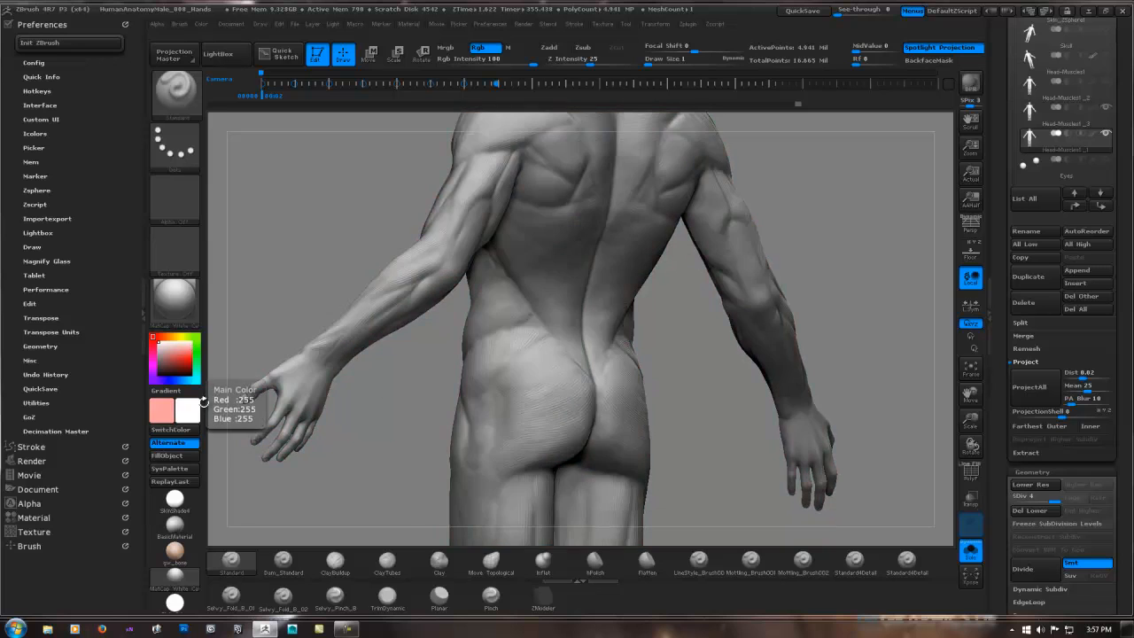
Smooth the rippled projection artifacts on the ankle with a brush draw size of 3.
{"action": "mouse_move", "coordinate": [384, 254]}
{"action": "right_mouse_down"}
{"action": "mouse_move", "coordinate": [460, 253]}
{"action": "mouse_move", "coordinate": [550, 216]}
{"action": "mouse_move", "coordinate": [560, 69]}
{"action": "right_mouse_up"}
{"action": "right_click_drag", "start_coordinate": [531, 478], "coordinate": [535, 129], "text": "alt"}
{"action": "right_click_drag", "start_coordinate": [499, 340], "coordinate": [493, 368]}
{"action": "mouse_move", "coordinate": [619, 345]}
{"action": "right_mouse_down"}
{"action": "mouse_move", "coordinate": [585, 328]}
{"action": "mouse_move", "coordinate": [593, 295]}
{"action": "mouse_move", "coordinate": [628, 306]}
{"action": "mouse_move", "coordinate": [671, 268]}
{"action": "right_mouse_up"}
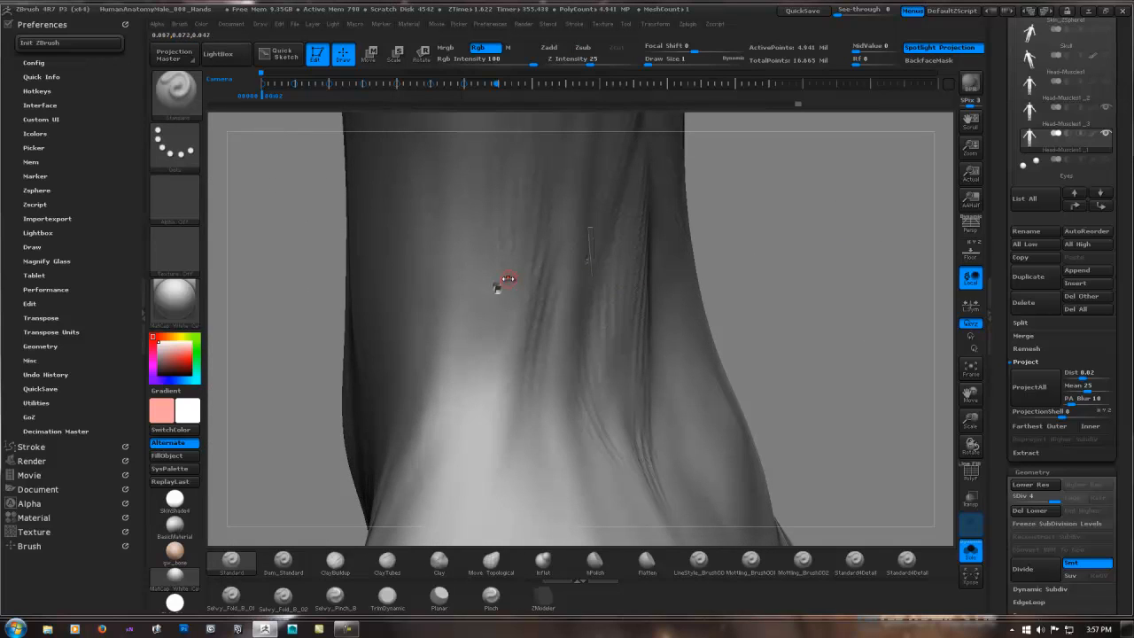
{"action": "key", "text": "space"}
{"action": "left_click_drag", "start_coordinate": [497, 292], "coordinate": [500, 291]}
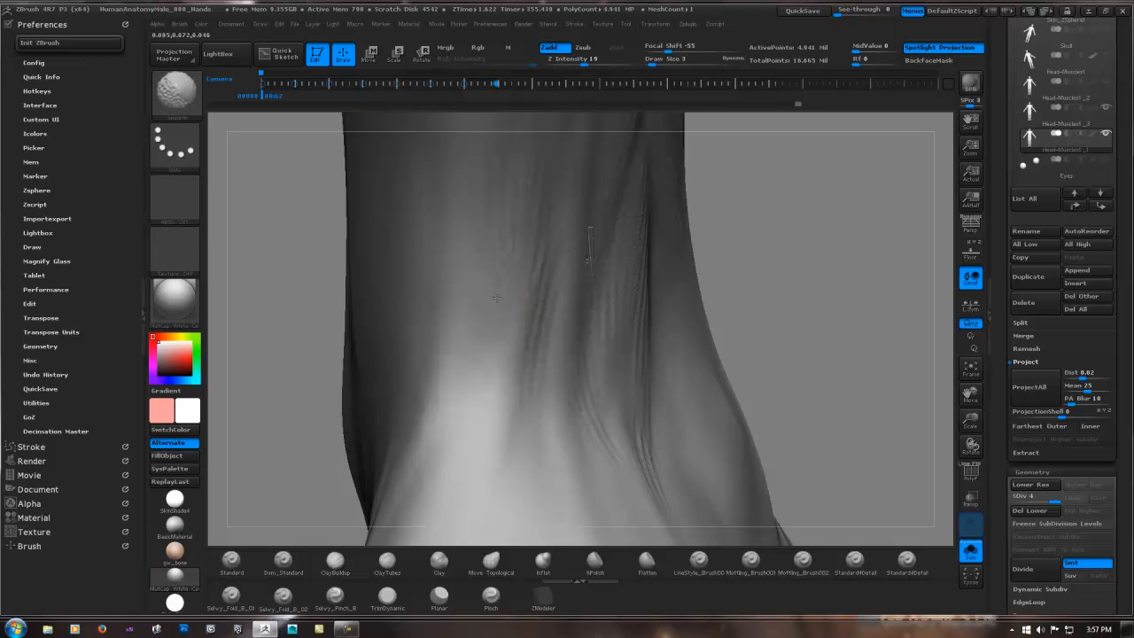
{"action": "mouse_move", "coordinate": [571, 246]}
{"action": "right_mouse_down"}
{"action": "mouse_move", "coordinate": [610, 278]}
{"action": "mouse_move", "coordinate": [611, 263]}
{"action": "right_mouse_up"}
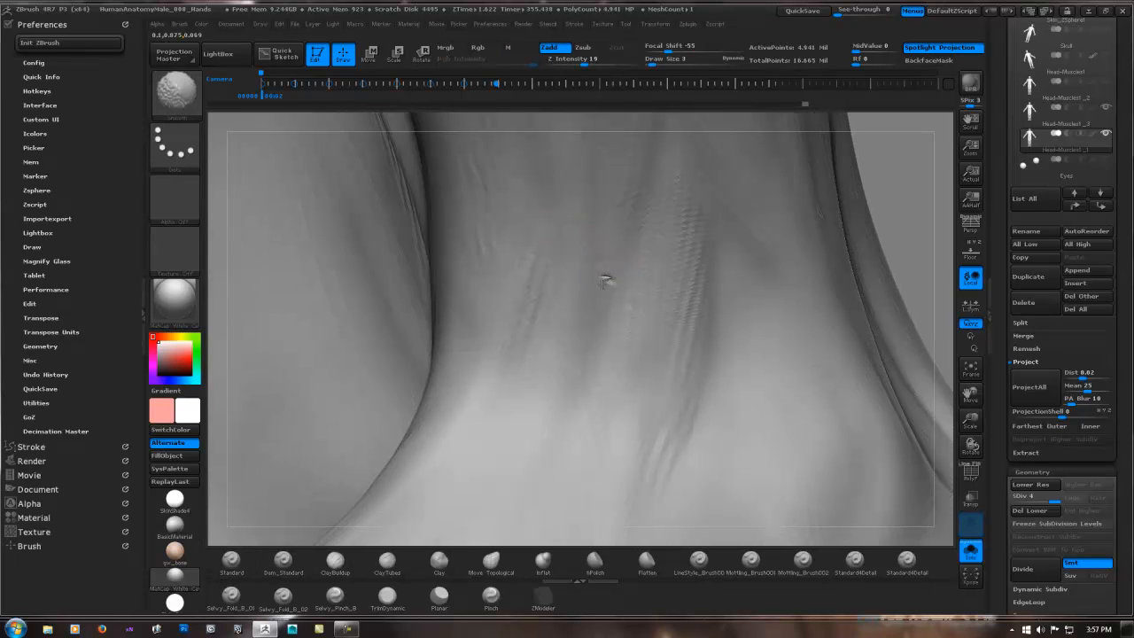
{"action": "key", "text": "shift"}
{"action": "mouse_move", "coordinate": [605, 280]}
{"action": "right_mouse_down"}
{"action": "mouse_move", "coordinate": [579, 254]}
{"action": "mouse_move", "coordinate": [522, 252]}
{"action": "right_mouse_up"}
{"action": "mouse_move", "coordinate": [652, 251]}
{"action": "right_mouse_down", "text": "ctrl"}
{"action": "mouse_move", "coordinate": [488, 253]}
{"action": "mouse_move", "coordinate": [534, 240]}
{"action": "right_mouse_up", "text": "ctrl"}
{"action": "mouse_move", "coordinate": [617, 233]}
{"action": "right_mouse_down"}
{"action": "mouse_move", "coordinate": [586, 242]}
{"action": "mouse_move", "coordinate": [658, 233]}
{"action": "mouse_move", "coordinate": [683, 253]}
{"action": "mouse_move", "coordinate": [646, 248]}
{"action": "mouse_move", "coordinate": [615, 220]}
{"action": "mouse_move", "coordinate": [681, 258]}
{"action": "mouse_move", "coordinate": [668, 258]}
{"action": "mouse_move", "coordinate": [666, 233]}
{"action": "mouse_move", "coordinate": [595, 426]}
{"action": "right_mouse_up"}
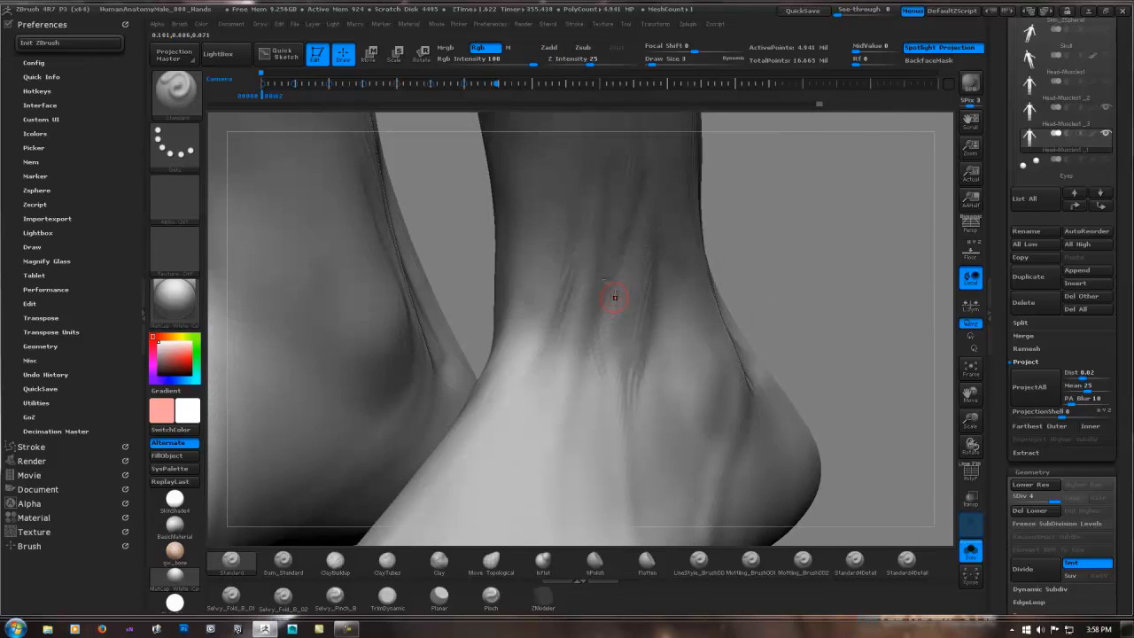
{"action": "mouse_move", "coordinate": [613, 306]}
{"action": "right_mouse_down"}
{"action": "mouse_move", "coordinate": [623, 296]}
{"action": "mouse_move", "coordinate": [612, 268]}
{"action": "mouse_move", "coordinate": [605, 277]}
{"action": "mouse_move", "coordinate": [619, 259]}
{"action": "right_mouse_up"}
{"action": "key", "text": "ctrl+z"}
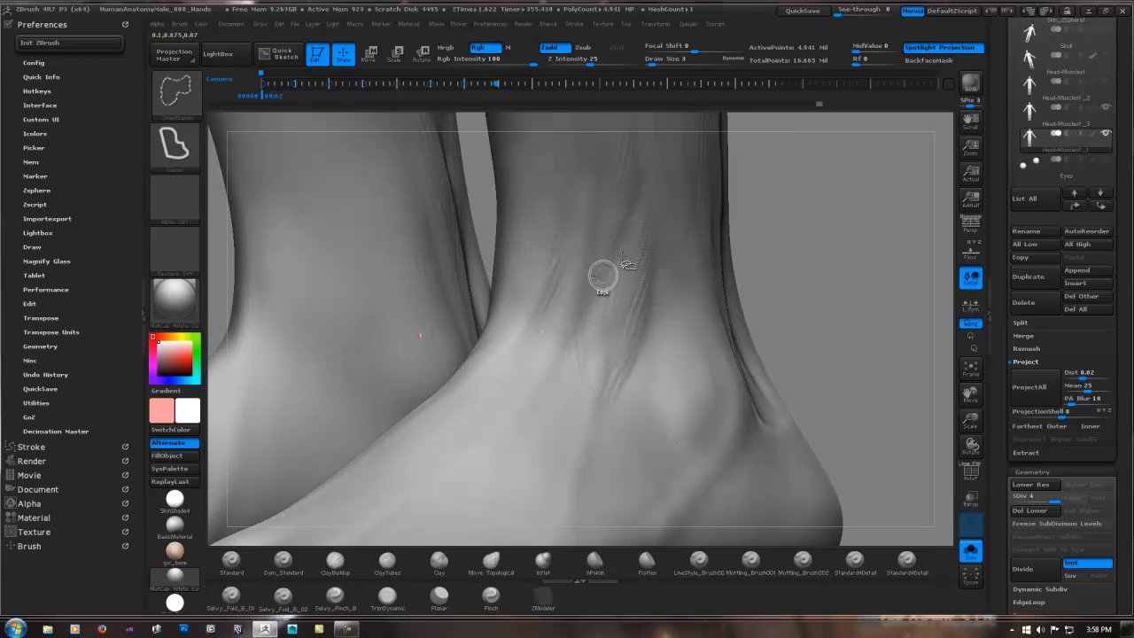
{"action": "key", "text": "ctrl+shift+z"}
{"action": "key", "text": "ctrl+z"}
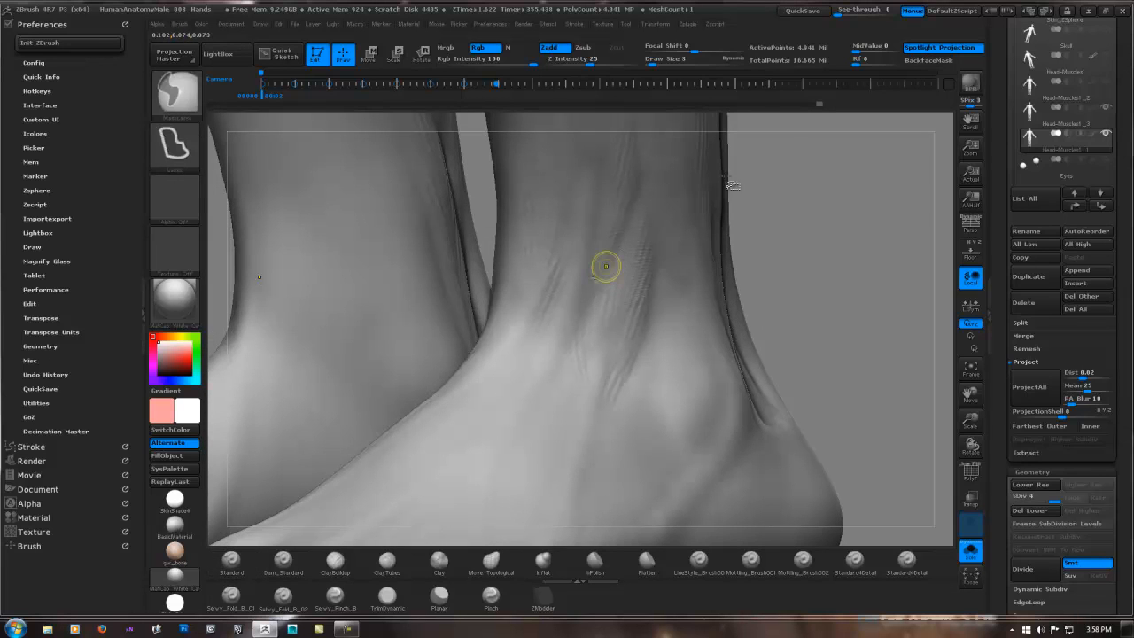
Quick-save the project and isolate the distorted spot on the ankle with a lasso selection.
{"action": "key", "text": "ctrl+s"}
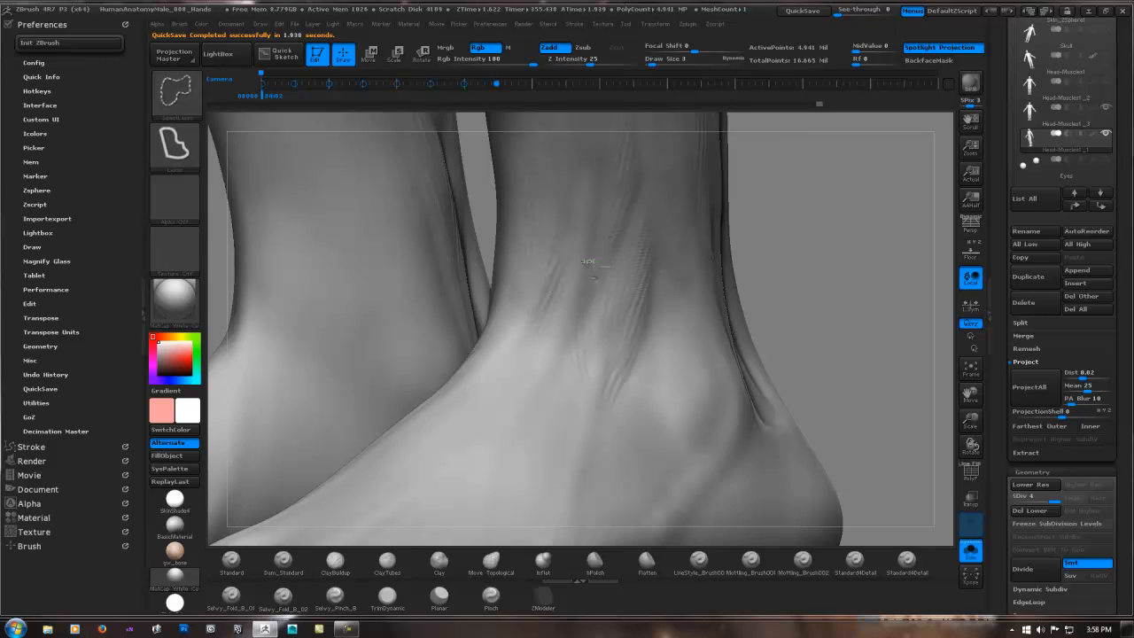
{"action": "mouse_move", "coordinate": [603, 259]}
{"action": "left_mouse_down", "text": "ctrl+shift"}
{"action": "mouse_move", "coordinate": [590, 298]}
{"action": "mouse_move", "coordinate": [602, 262]}
{"action": "mouse_move", "coordinate": [666, 274]}
{"action": "left_mouse_up", "text": "ctrl+shift"}
{"action": "right_click_drag", "start_coordinate": [667, 275], "coordinate": [795, 258], "text": "ctrl"}
{"action": "mouse_move", "coordinate": [795, 258]}
{"action": "left_mouse_down"}
{"action": "mouse_move", "coordinate": [624, 258]}
{"action": "mouse_move", "coordinate": [585, 273]}
{"action": "left_mouse_up"}
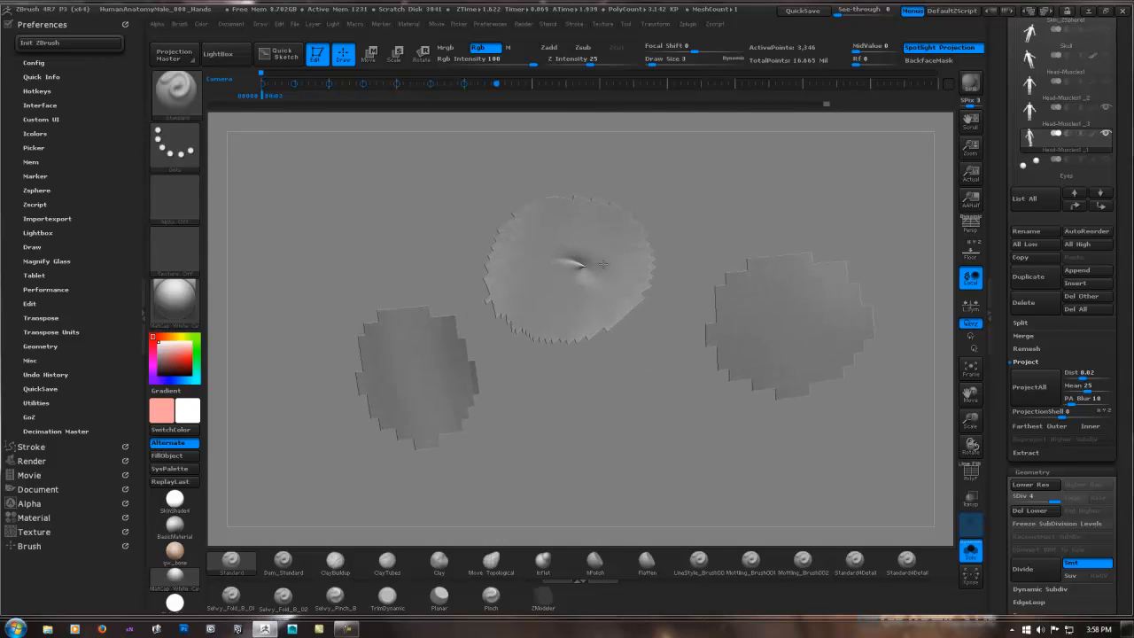
{"action": "right_click_drag", "start_coordinate": [581, 267], "coordinate": [631, 268], "text": "ctrl"}
Smooth the pinched crease in the isolated ankle patch with the draw size set to 1.
{"action": "key", "text": "space"}
{"action": "left_click_drag", "start_coordinate": [626, 273], "coordinate": [626, 268]}
{"action": "right_click_drag", "start_coordinate": [625, 268], "coordinate": [523, 291]}
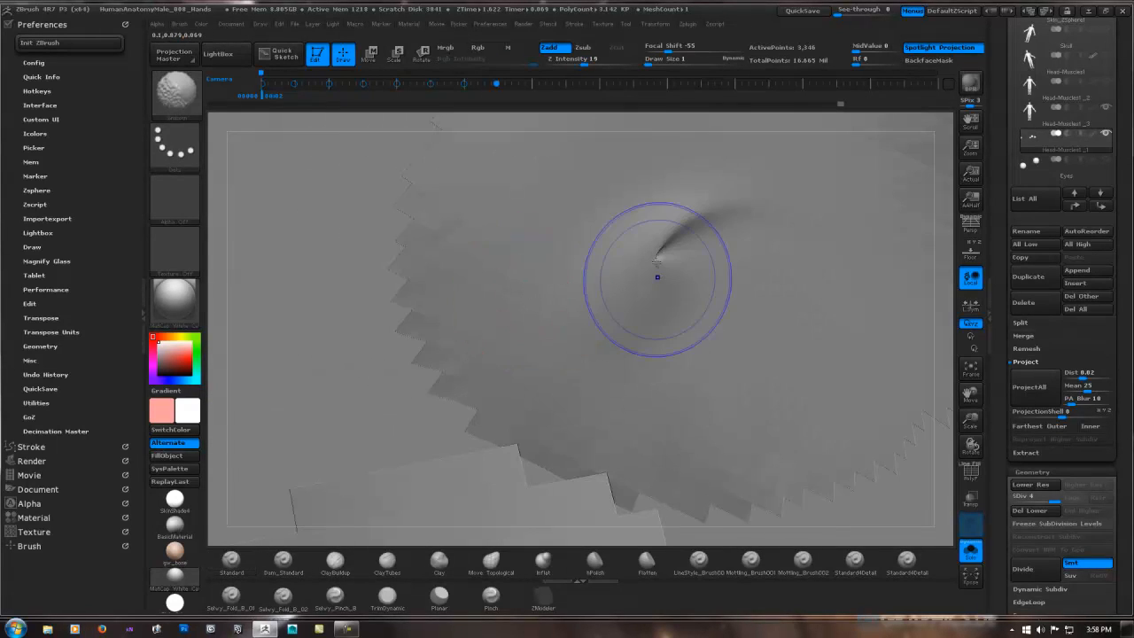
{"action": "left_click_drag", "start_coordinate": [657, 261], "coordinate": [627, 271], "text": "shift"}
{"action": "mouse_move", "coordinate": [678, 242]}
{"action": "right_mouse_down"}
{"action": "mouse_move", "coordinate": [787, 238]}
{"action": "mouse_move", "coordinate": [717, 243]}
{"action": "mouse_move", "coordinate": [750, 227]}
{"action": "mouse_move", "coordinate": [812, 256]}
{"action": "right_mouse_up"}
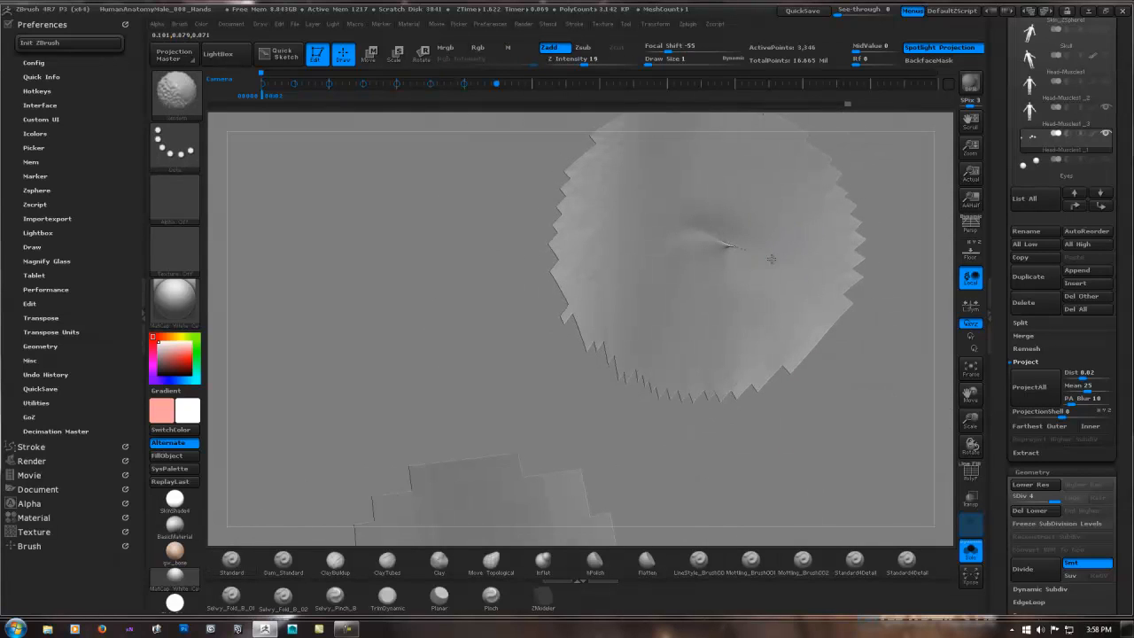
{"action": "mouse_move", "coordinate": [730, 244]}
{"action": "left_mouse_down", "text": "shift"}
{"action": "mouse_move", "coordinate": [721, 255]}
{"action": "mouse_move", "coordinate": [736, 250]}
{"action": "left_mouse_up", "text": "shift"}
{"action": "mouse_move", "coordinate": [736, 246]}
{"action": "right_mouse_down"}
{"action": "mouse_move", "coordinate": [696, 260]}
{"action": "mouse_move", "coordinate": [843, 243]}
{"action": "mouse_move", "coordinate": [805, 235]}
{"action": "right_mouse_up"}
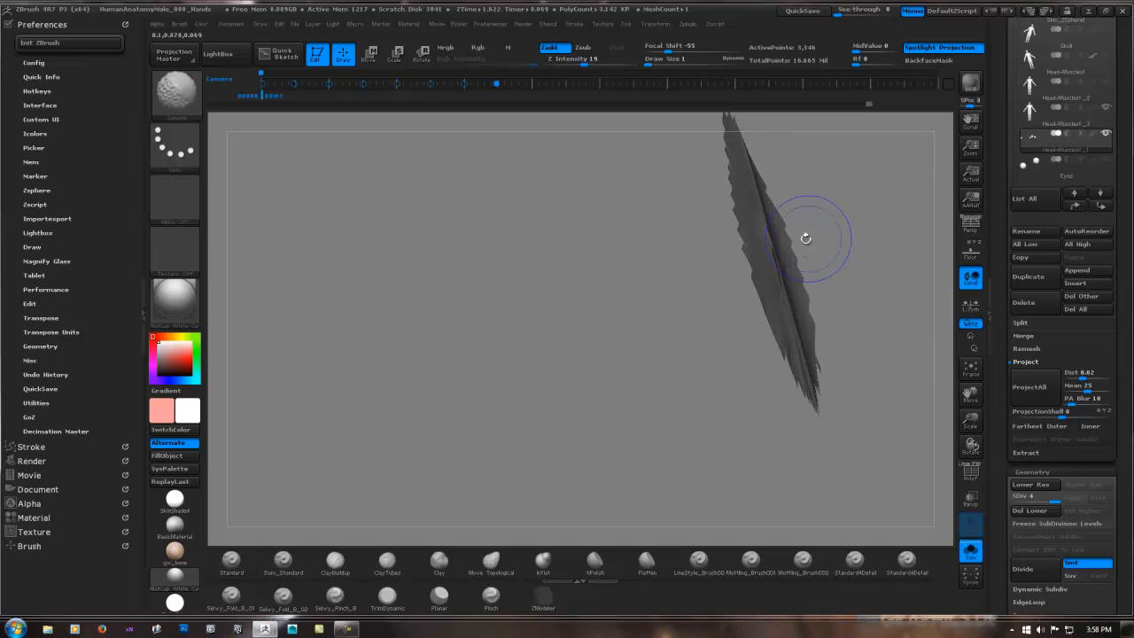
Show the patch's wireframe and activate the Move Topological brush with a draw size of 9.
{"action": "key", "text": "shift+f"}
{"action": "mouse_move", "coordinate": [744, 253]}
{"action": "right_mouse_down"}
{"action": "mouse_move", "coordinate": [1046, 258]}
{"action": "mouse_move", "coordinate": [821, 246]}
{"action": "mouse_move", "coordinate": [832, 245]}
{"action": "mouse_move", "coordinate": [649, 290]}
{"action": "mouse_move", "coordinate": [678, 283]}
{"action": "right_mouse_up"}
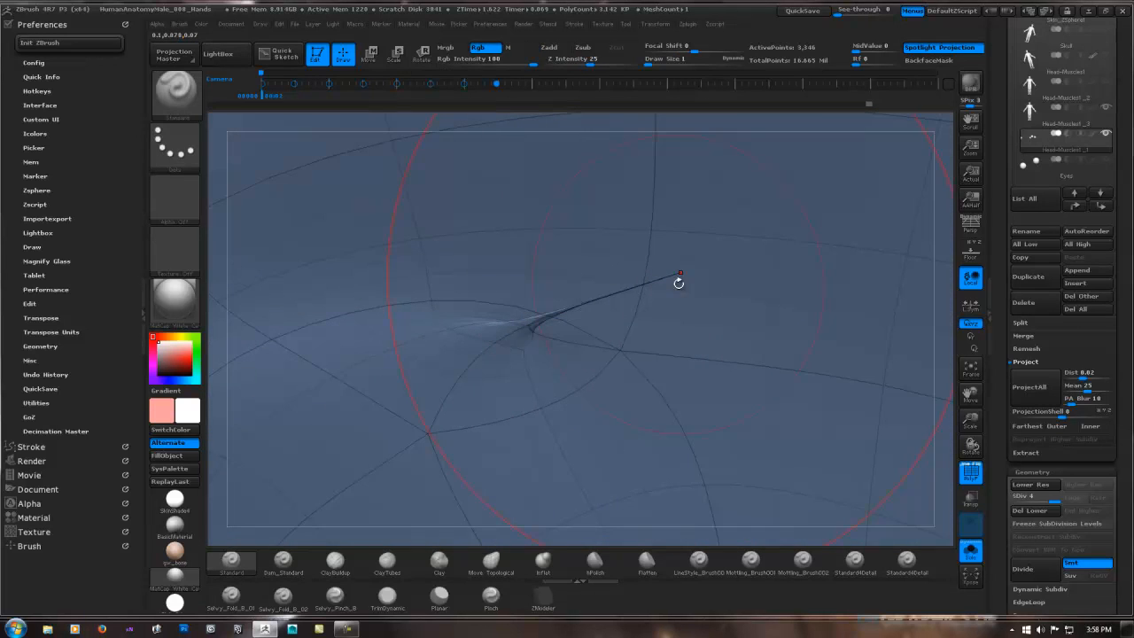
{"action": "right_click", "coordinate": [671, 291]}
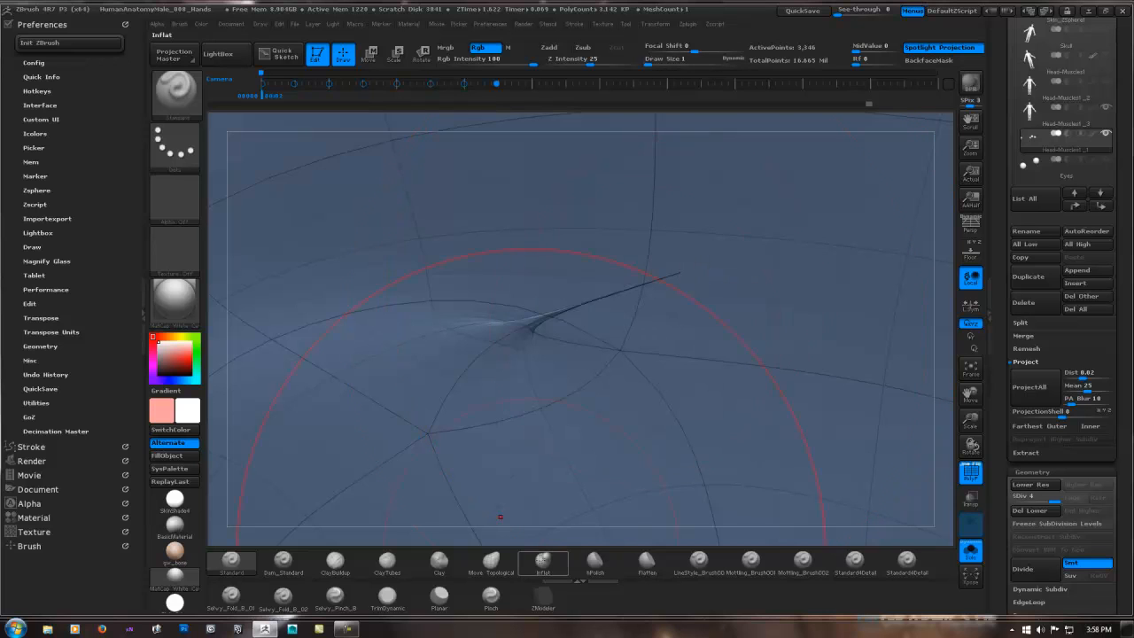
{"action": "left_click", "coordinate": [491, 559]}
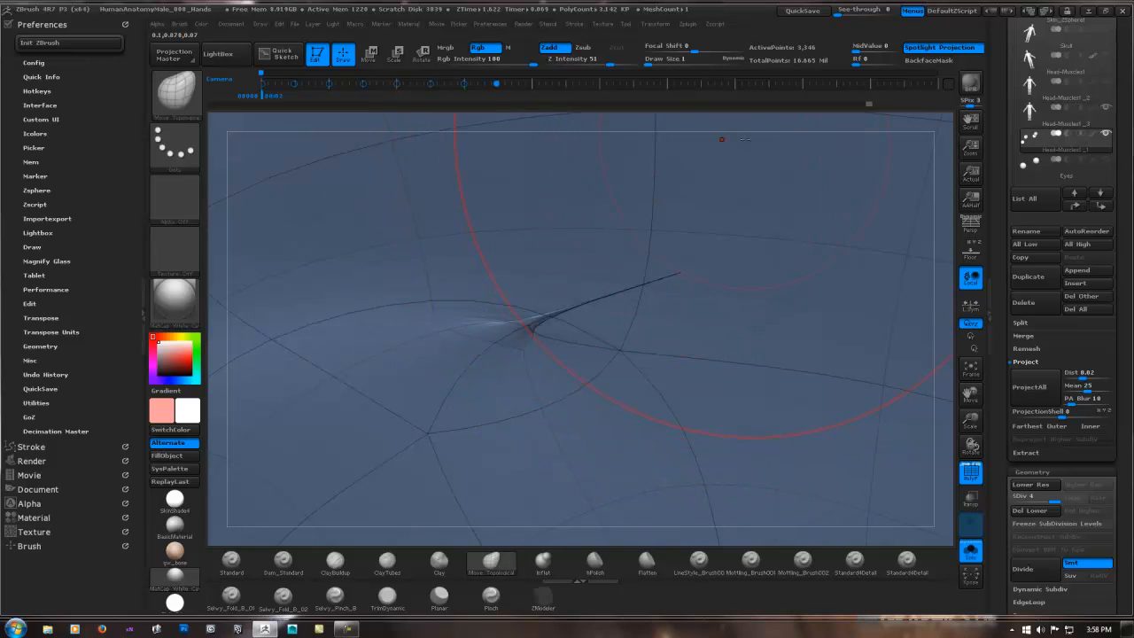
{"action": "right_click", "coordinate": [744, 142]}
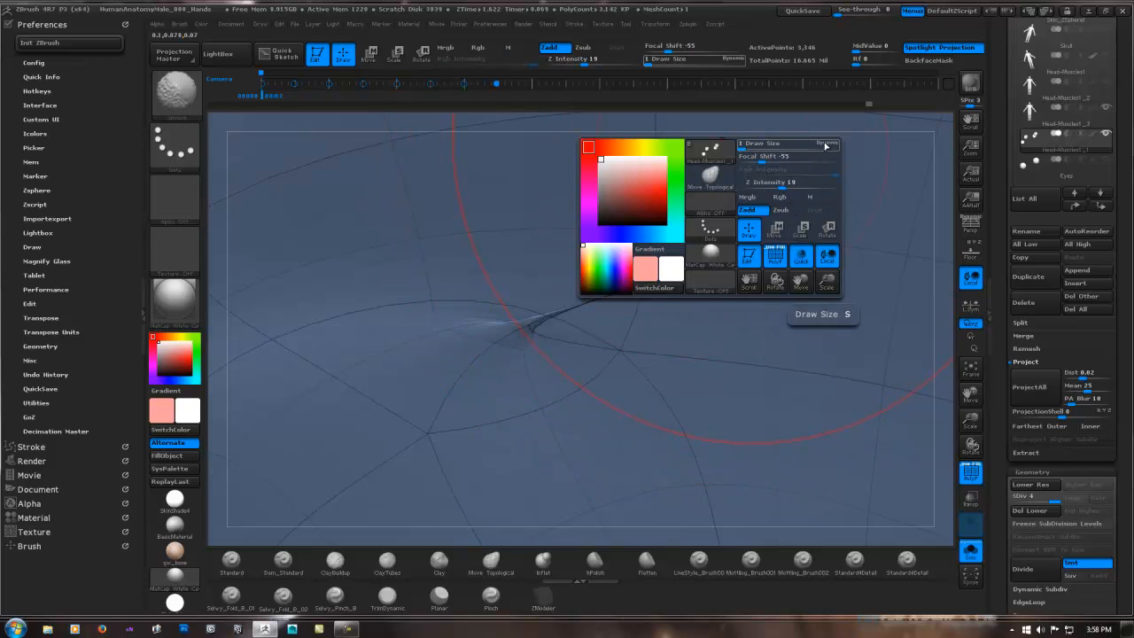
{"action": "right_click", "coordinate": [743, 151]}
{"action": "left_click_drag", "start_coordinate": [743, 150], "coordinate": [750, 151]}
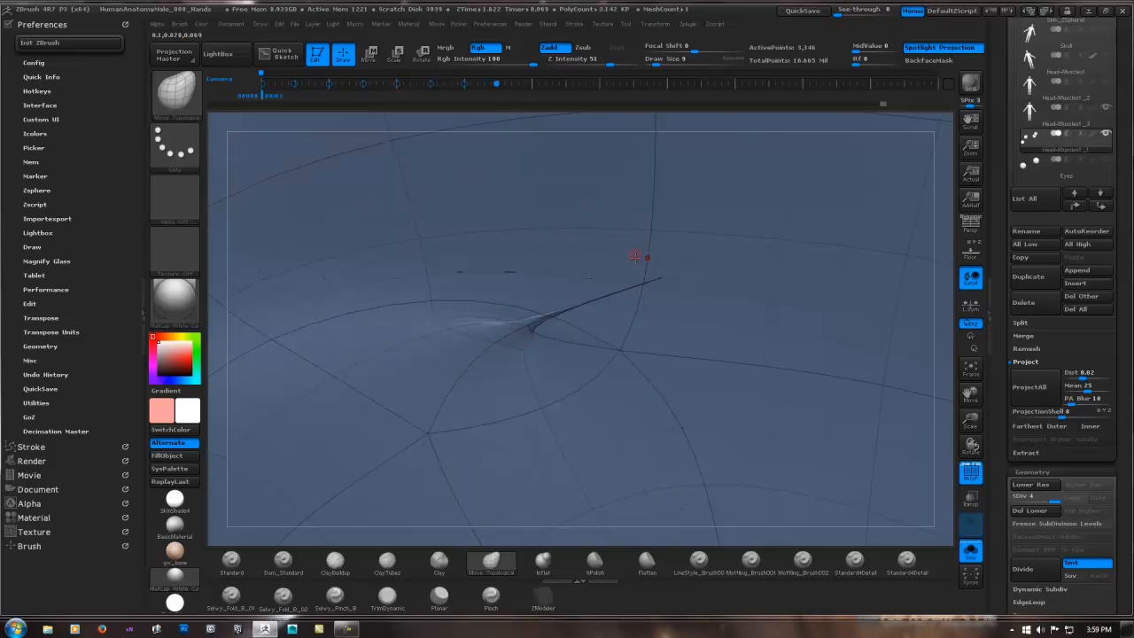
Increase the brush draw size to 19 and step the mesh down to subdivision level 2.
{"action": "right_click_drag", "start_coordinate": [644, 255], "coordinate": [662, 280]}
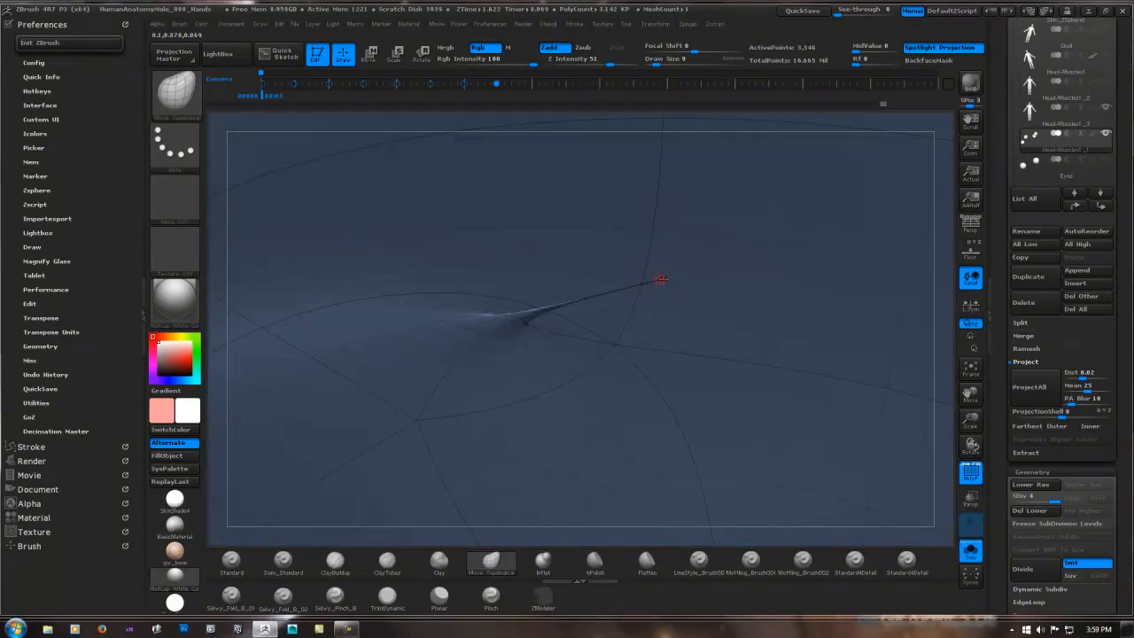
{"action": "key", "text": "space"}
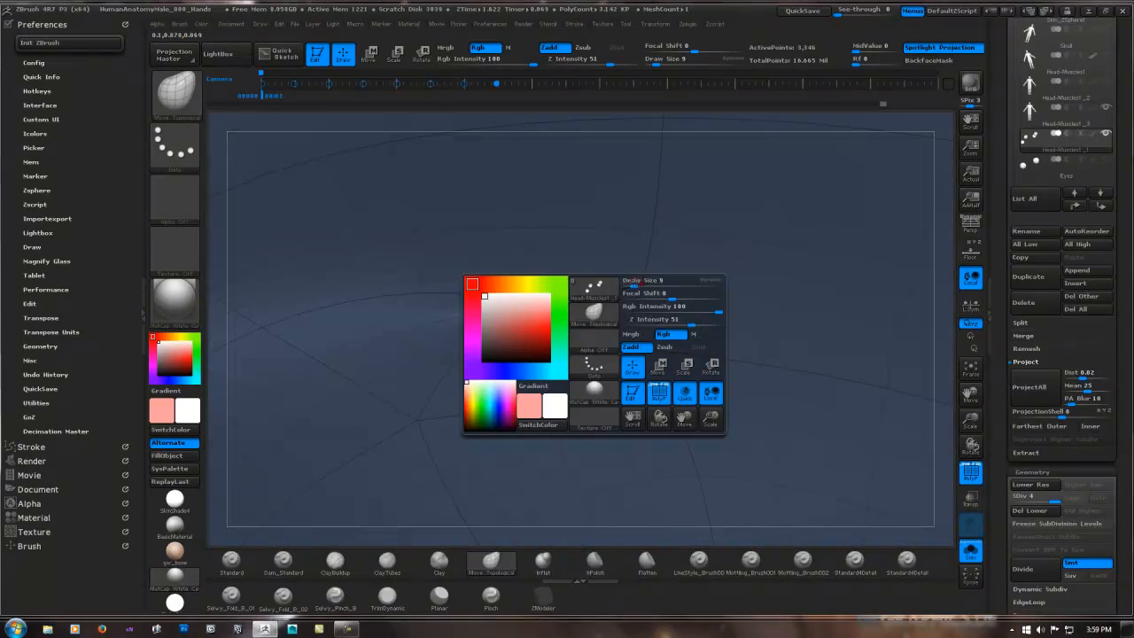
{"action": "left_click_drag", "start_coordinate": [632, 283], "coordinate": [634, 284]}
{"action": "key", "text": "Return"}
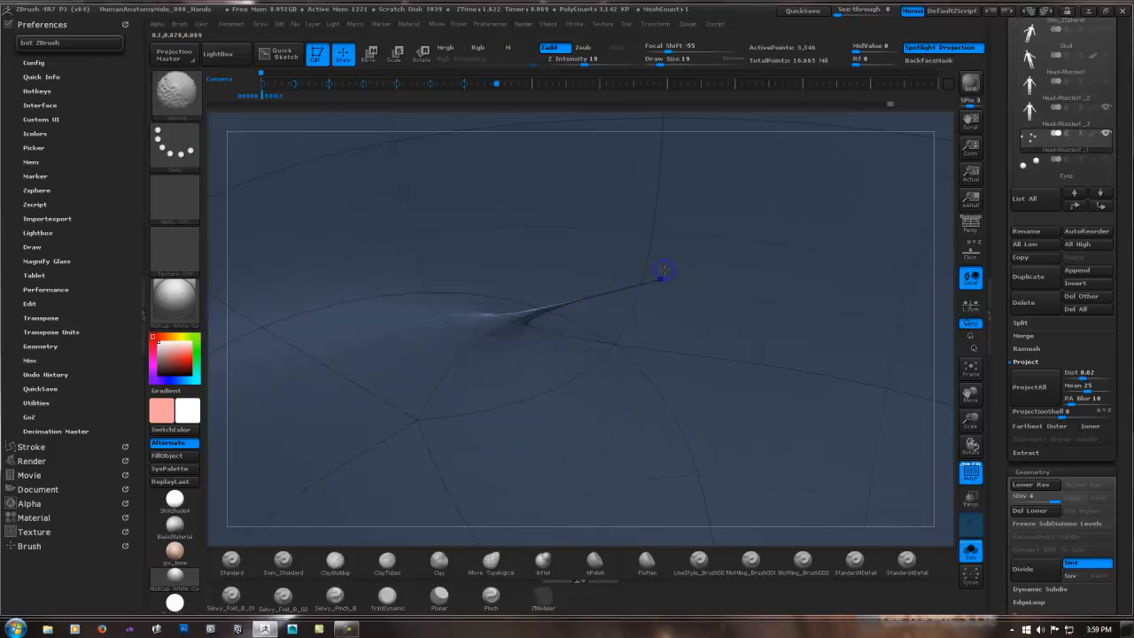
{"action": "key", "text": "shift+d"}
{"action": "key", "text": "shift+d"}
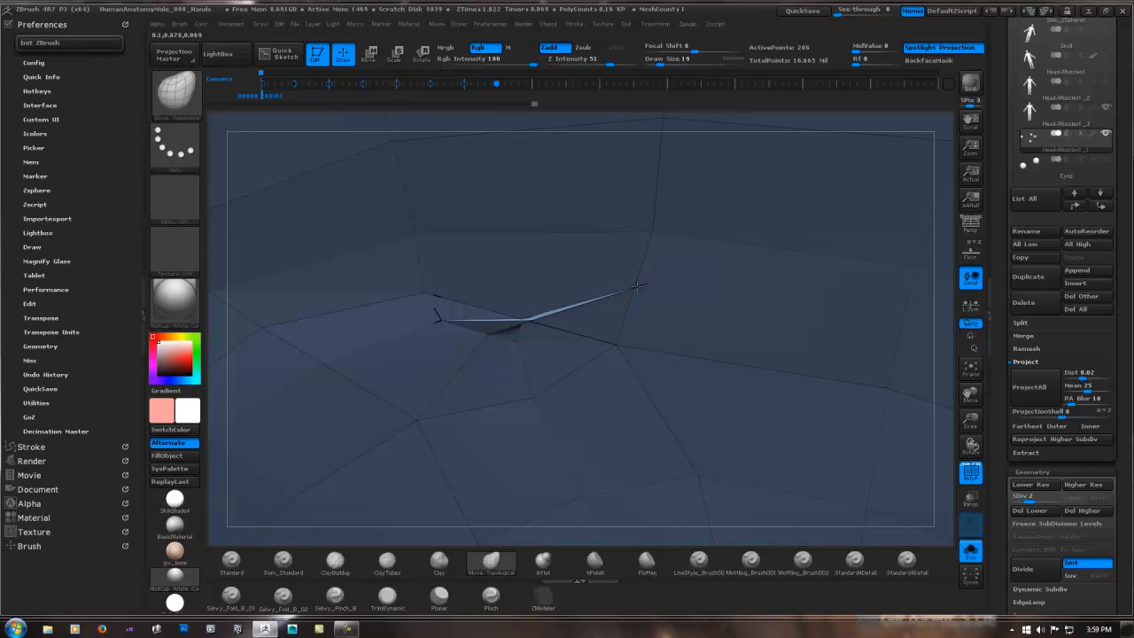
Set the Move Topological brush's Z Intensity to 100 and smooth the pinched polygons in the isolated ankle patch.
{"action": "left_click_drag", "start_coordinate": [609, 60], "coordinate": [661, 62]}
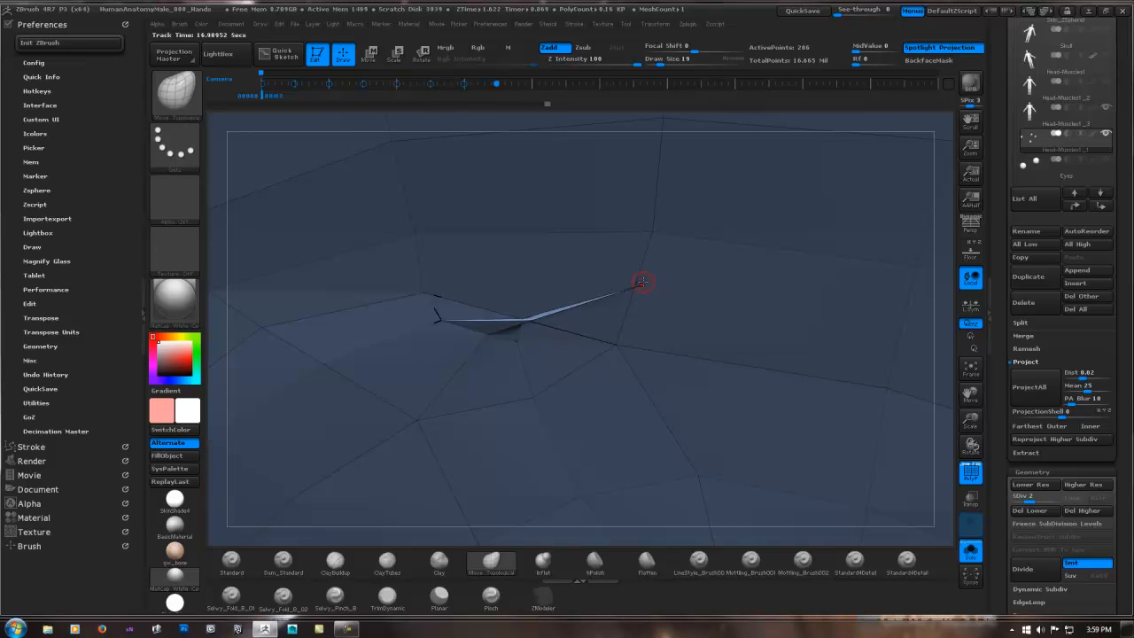
{"action": "mouse_move", "coordinate": [632, 281]}
{"action": "right_mouse_down"}
{"action": "mouse_move", "coordinate": [662, 293]}
{"action": "mouse_move", "coordinate": [640, 304]}
{"action": "mouse_move", "coordinate": [662, 279]}
{"action": "mouse_move", "coordinate": [619, 298]}
{"action": "mouse_move", "coordinate": [643, 278]}
{"action": "mouse_move", "coordinate": [648, 289]}
{"action": "right_mouse_up"}
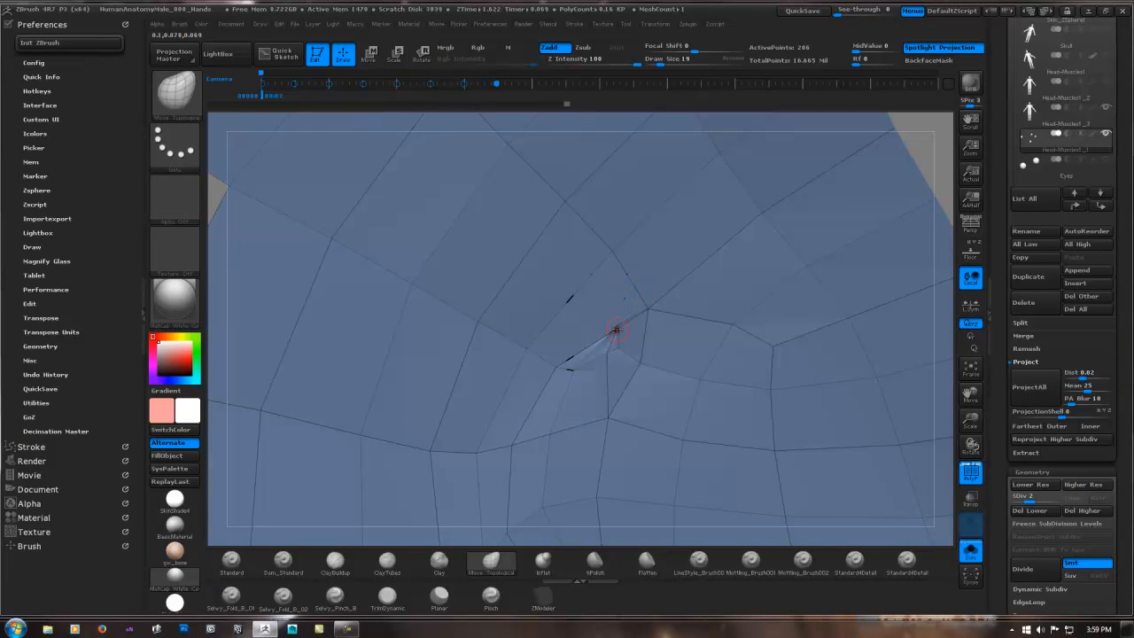
{"action": "left_click_drag", "start_coordinate": [608, 348], "coordinate": [606, 353], "text": "shift"}
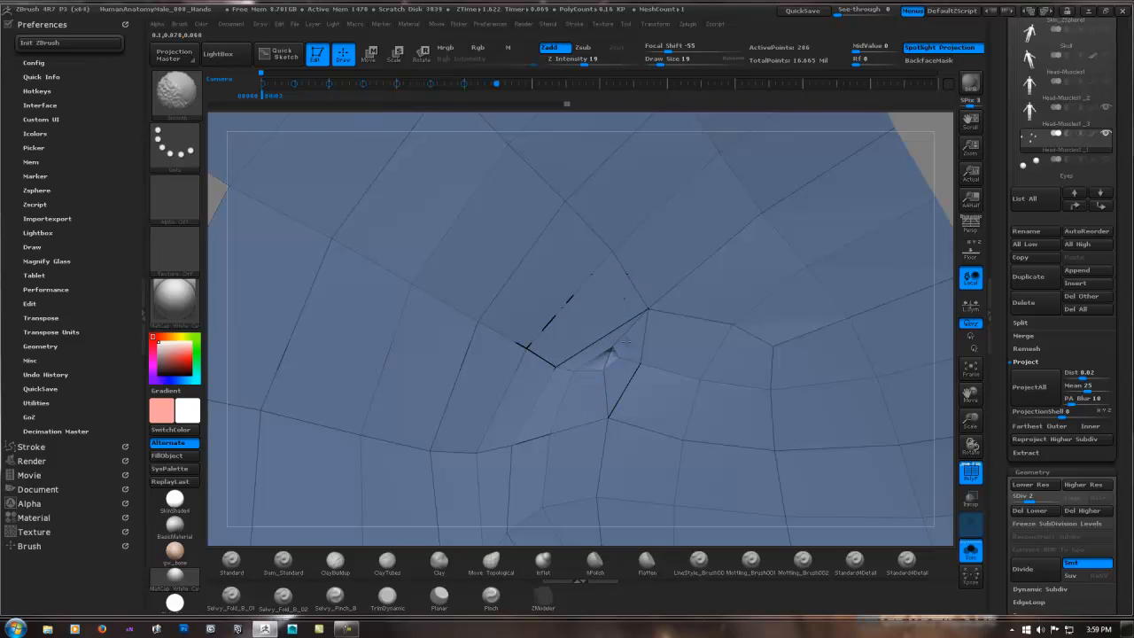
{"action": "right_click_drag", "start_coordinate": [622, 329], "coordinate": [676, 312]}
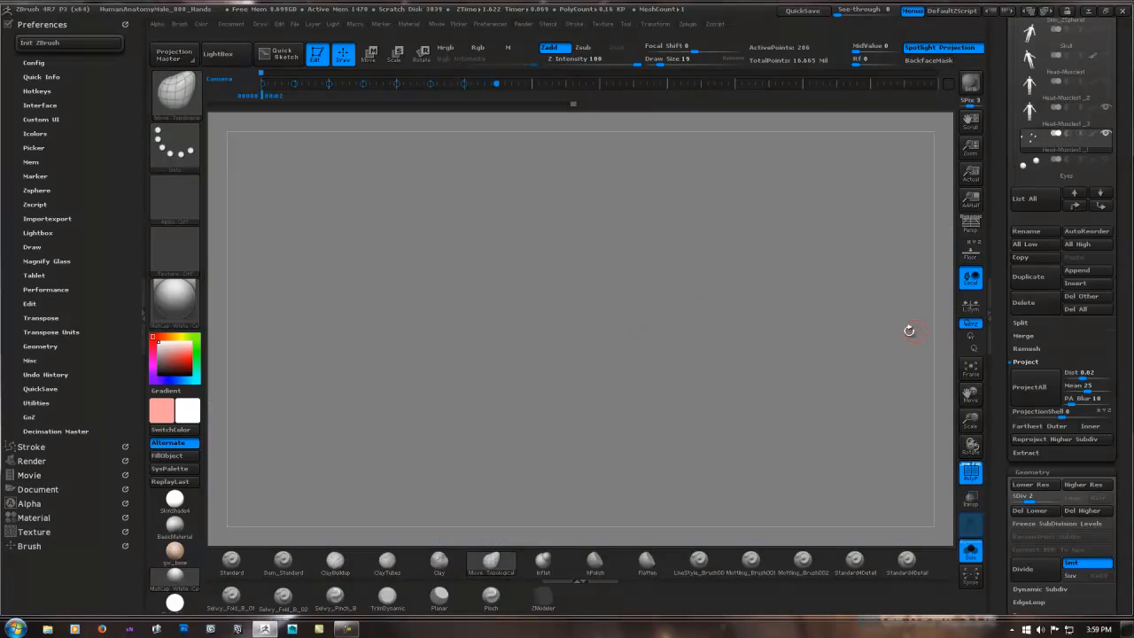
{"action": "right_click_drag", "start_coordinate": [908, 330], "coordinate": [752, 309], "text": "ctrl+shift"}
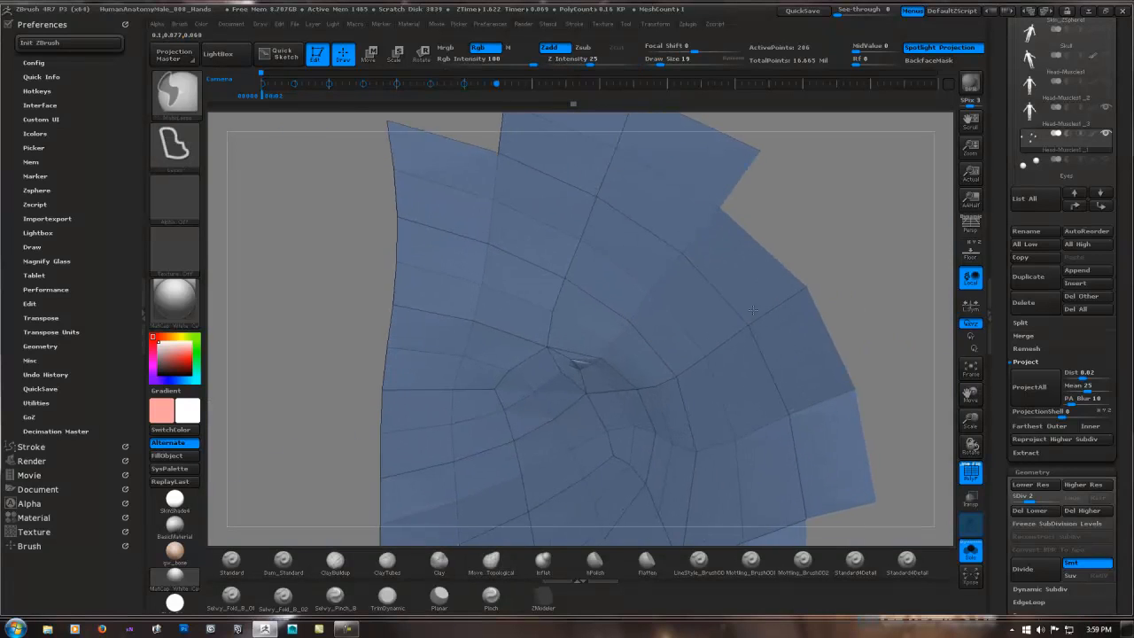
{"action": "left_click_drag", "start_coordinate": [578, 364], "coordinate": [571, 361], "text": "shift"}
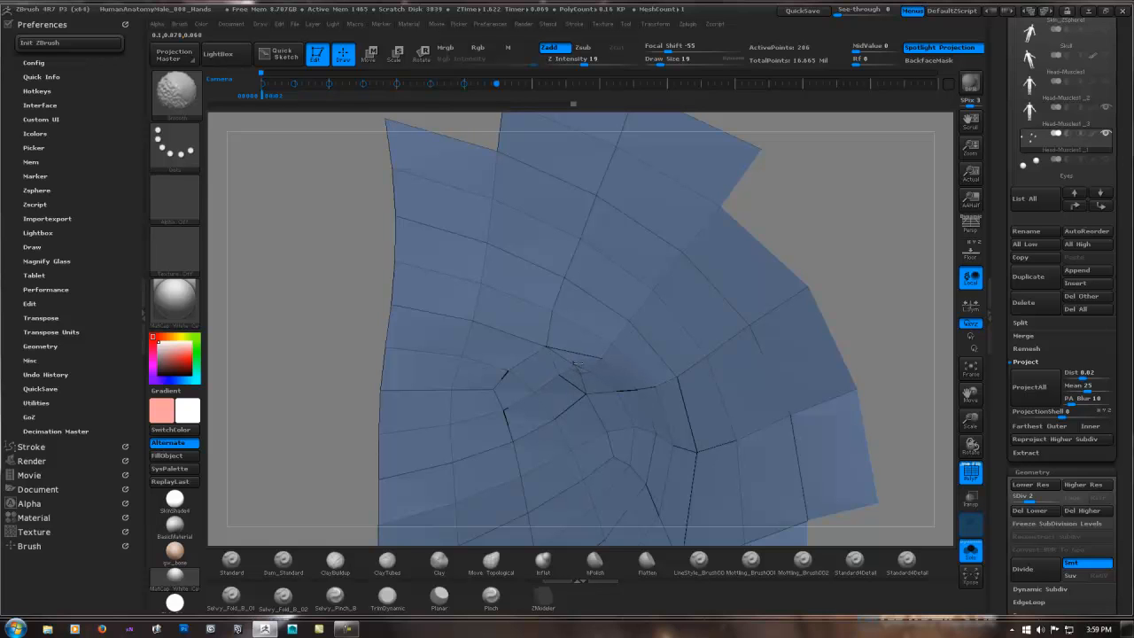
{"action": "right_click_drag", "start_coordinate": [569, 374], "coordinate": [886, 312]}
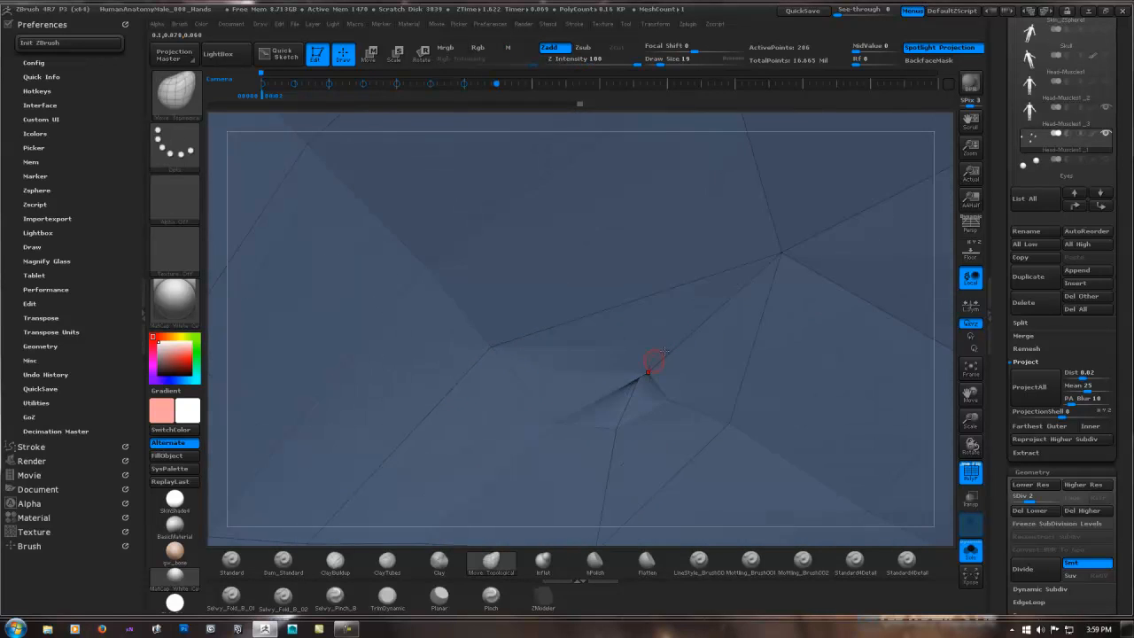
{"action": "mouse_move", "coordinate": [648, 361]}
{"action": "right_mouse_down"}
{"action": "mouse_move", "coordinate": [613, 353]}
{"action": "mouse_move", "coordinate": [660, 361]}
{"action": "right_mouse_up"}
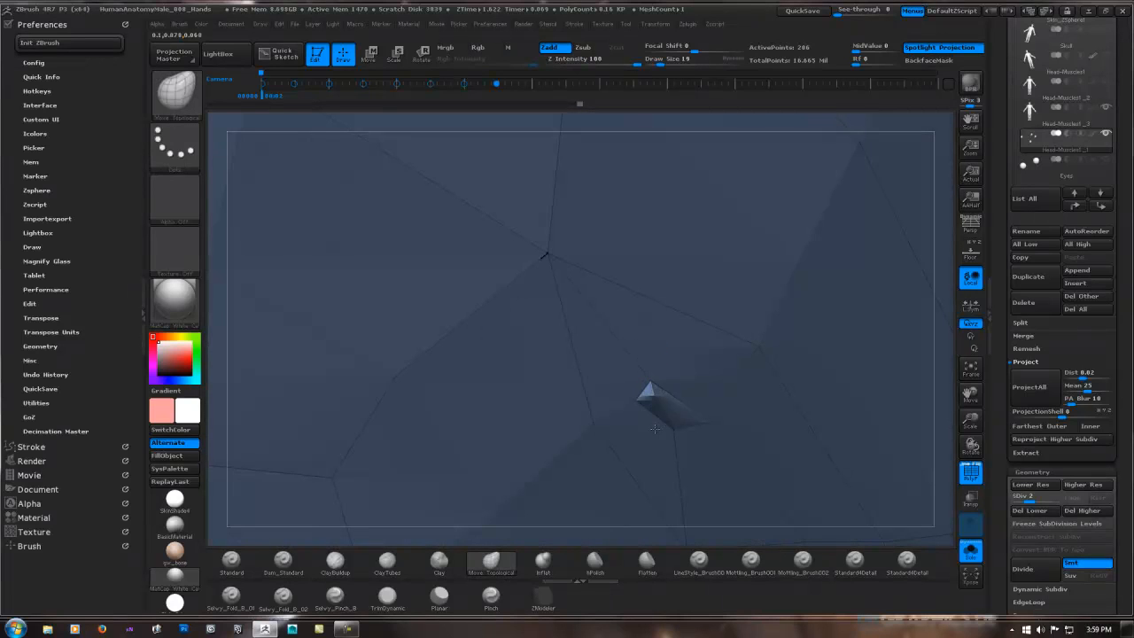
Set the draw size to 82 and smooth the remaining small spike in the ankle patch from several angles.
{"action": "key", "text": "space"}
{"action": "left_click_drag", "start_coordinate": [662, 384], "coordinate": [670, 390], "text": "shift"}
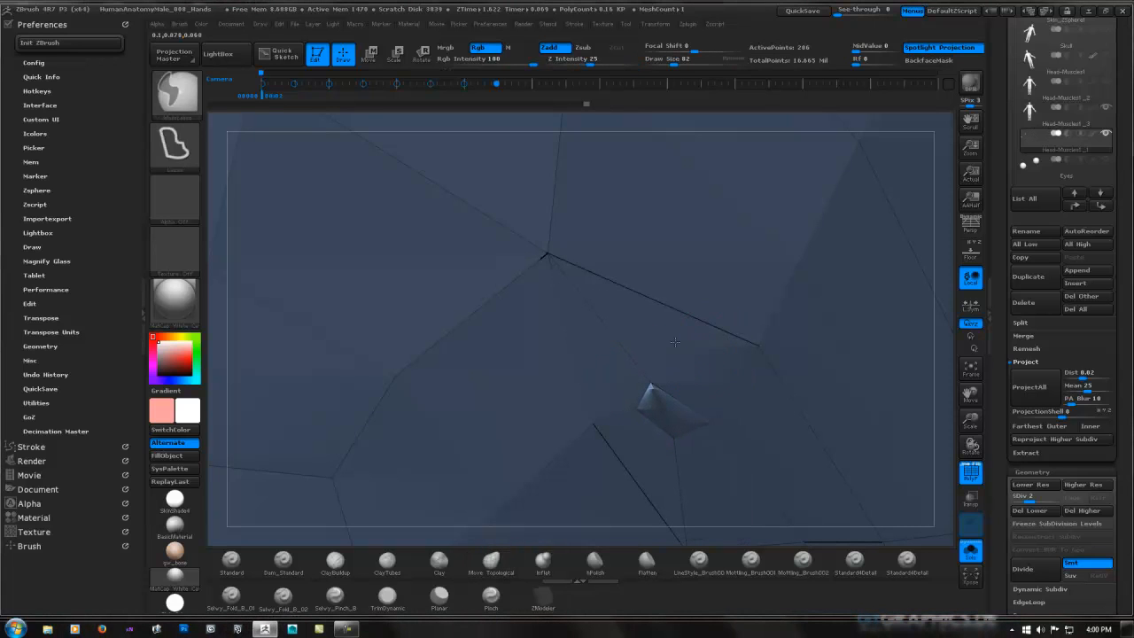
{"action": "right_click_drag", "start_coordinate": [651, 392], "coordinate": [634, 410]}
{"action": "left_click_drag", "start_coordinate": [634, 410], "coordinate": [651, 391], "text": "shift"}
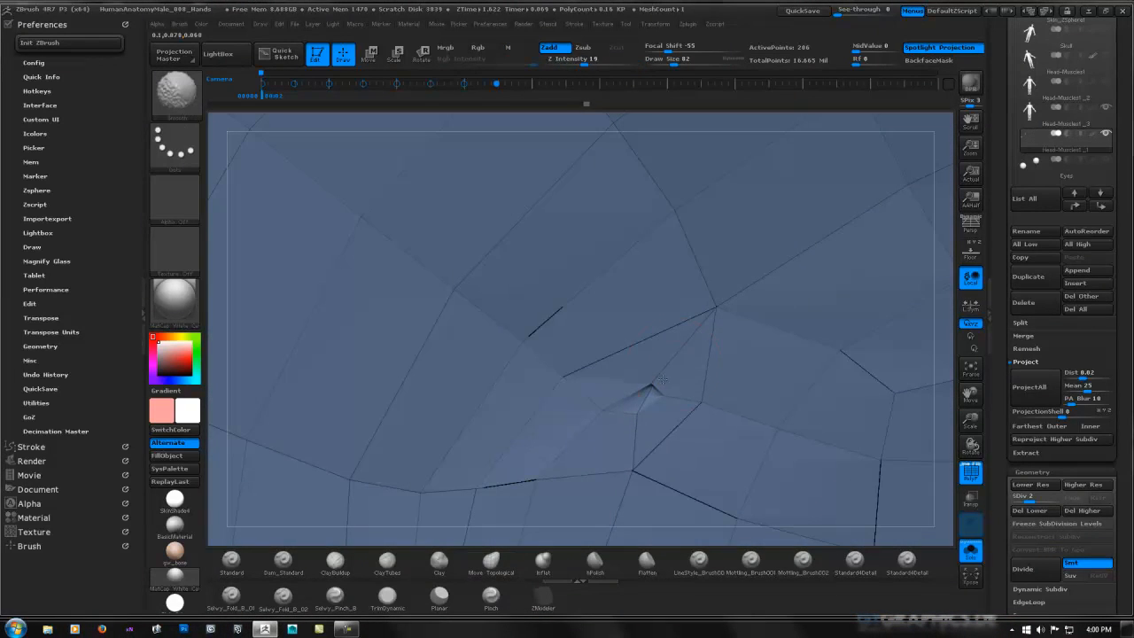
{"action": "mouse_move", "coordinate": [651, 390]}
{"action": "right_mouse_down"}
{"action": "mouse_move", "coordinate": [683, 325]}
{"action": "mouse_move", "coordinate": [673, 364]}
{"action": "mouse_move", "coordinate": [650, 387]}
{"action": "mouse_move", "coordinate": [658, 398]}
{"action": "mouse_move", "coordinate": [650, 382]}
{"action": "right_mouse_up"}
{"action": "key", "text": "shift"}
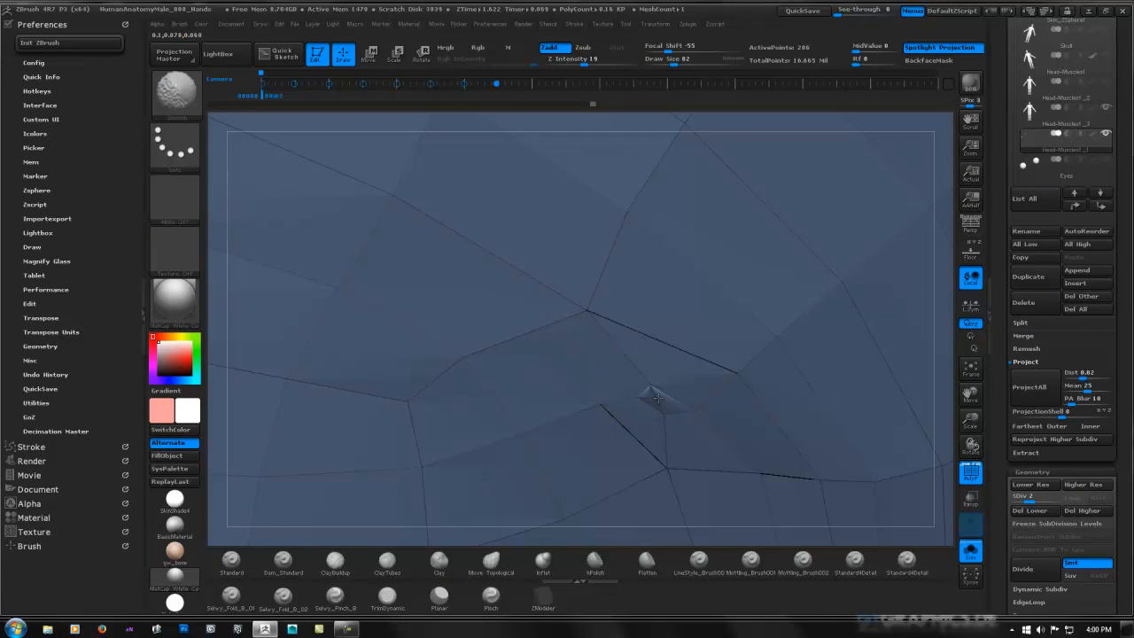
{"action": "left_click_drag", "start_coordinate": [654, 397], "coordinate": [657, 393], "text": "shift"}
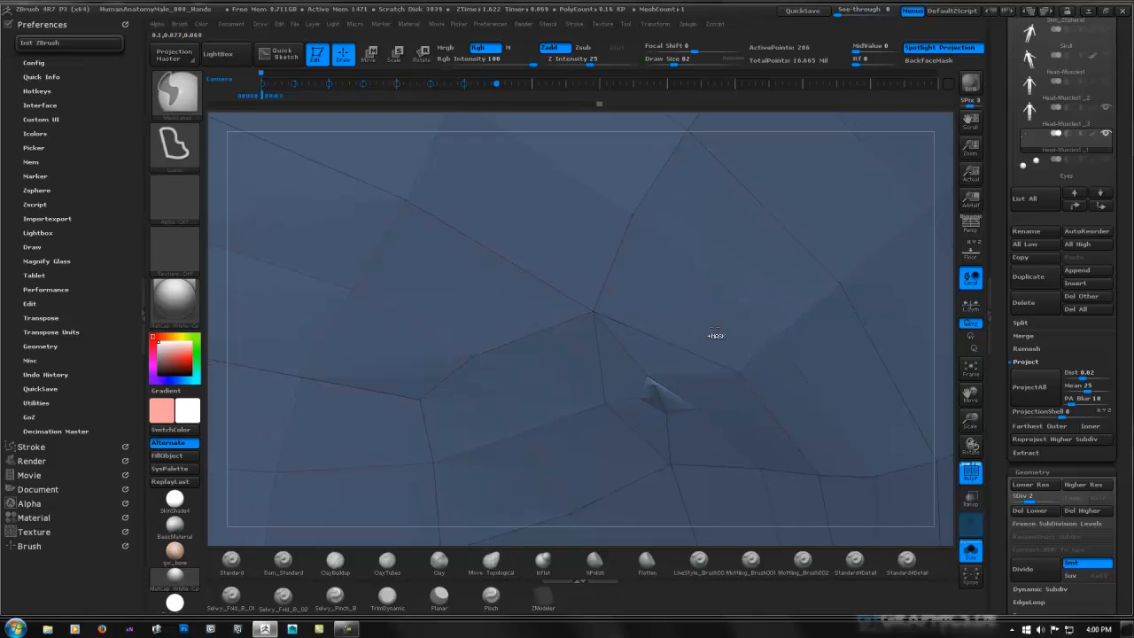
Unhide the full body mesh and smooth the pinched crease on the ankle at subdivision level 2.
{"action": "right_click_drag", "start_coordinate": [716, 336], "coordinate": [503, 281], "text": "ctrl"}
{"action": "right_click_drag", "start_coordinate": [737, 287], "coordinate": [489, 289], "text": "ctrl"}
{"action": "left_click", "coordinate": [637, 316], "text": "ctrl+shift"}
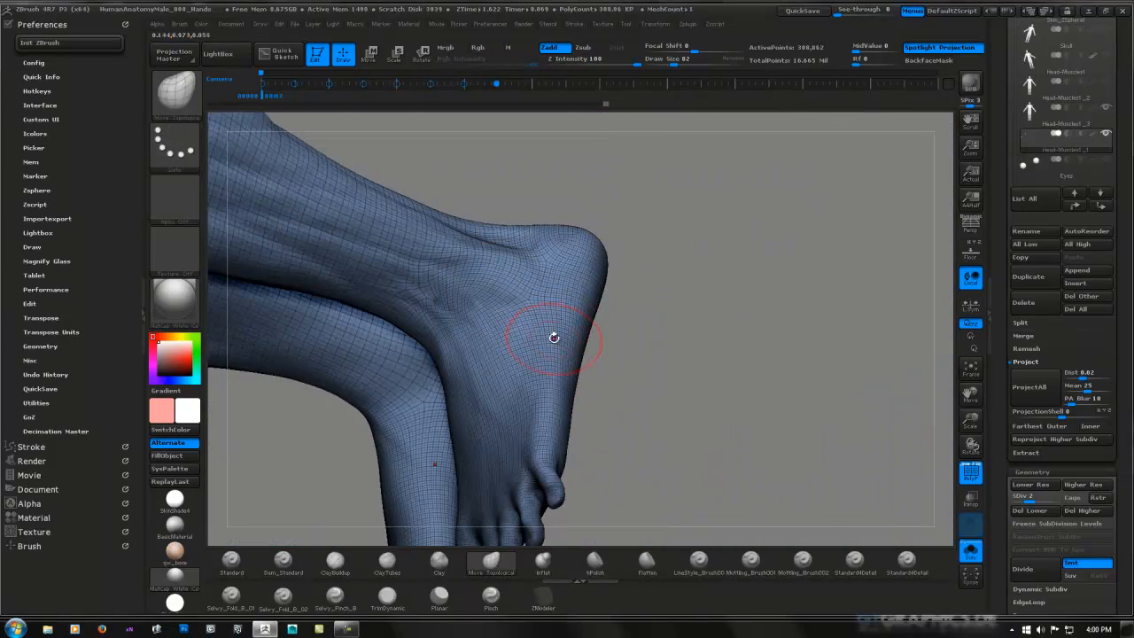
{"action": "mouse_move", "coordinate": [553, 337]}
{"action": "right_mouse_down"}
{"action": "mouse_move", "coordinate": [622, 256]}
{"action": "mouse_move", "coordinate": [620, 274]}
{"action": "mouse_move", "coordinate": [599, 276]}
{"action": "mouse_move", "coordinate": [560, 262]}
{"action": "mouse_move", "coordinate": [638, 222]}
{"action": "mouse_move", "coordinate": [634, 333]}
{"action": "mouse_move", "coordinate": [573, 337]}
{"action": "mouse_move", "coordinate": [607, 325]}
{"action": "mouse_move", "coordinate": [634, 335]}
{"action": "right_mouse_up"}
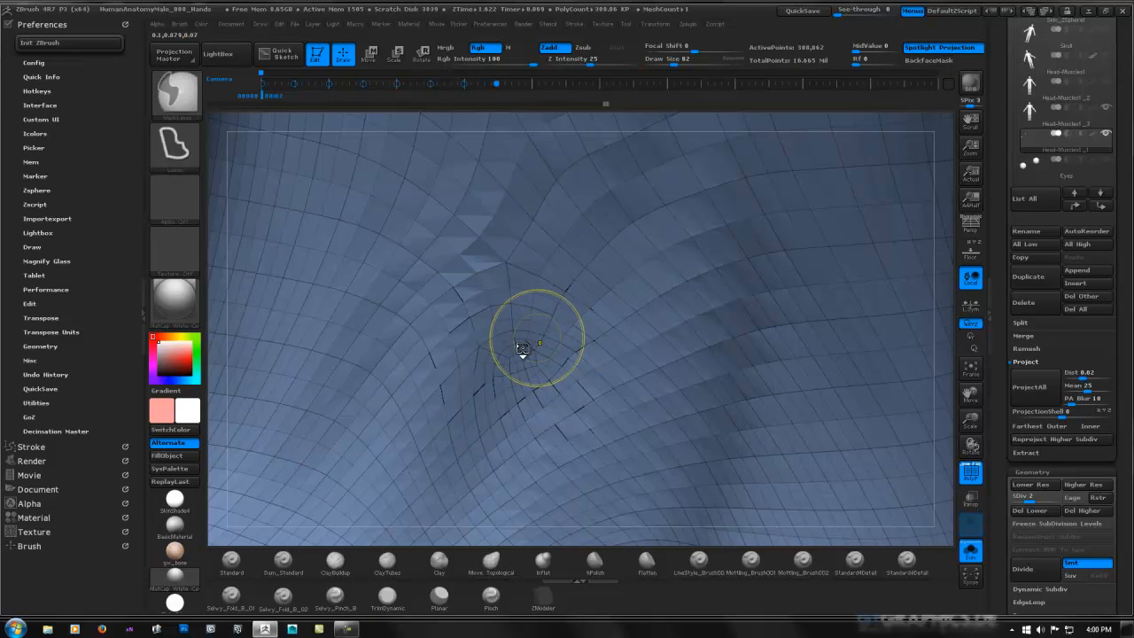
{"action": "right_click_drag", "start_coordinate": [515, 343], "coordinate": [539, 351], "text": "ctrl"}
{"action": "left_click_drag", "start_coordinate": [539, 352], "coordinate": [554, 342], "text": "shift"}
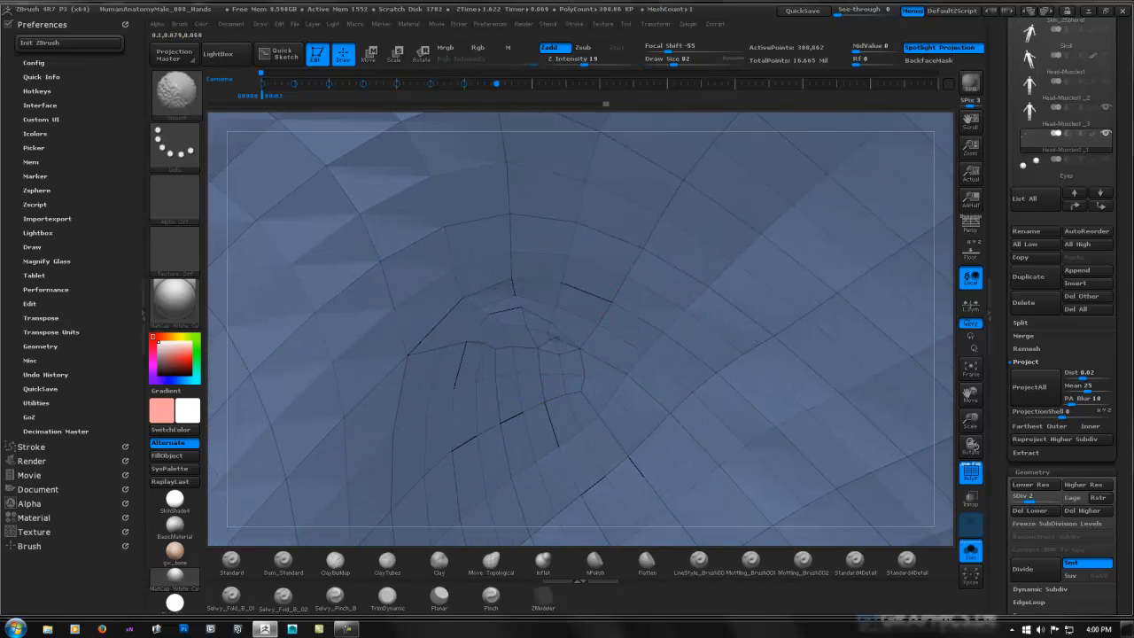
{"action": "left_click_drag", "start_coordinate": [495, 312], "coordinate": [556, 338], "text": "shift"}
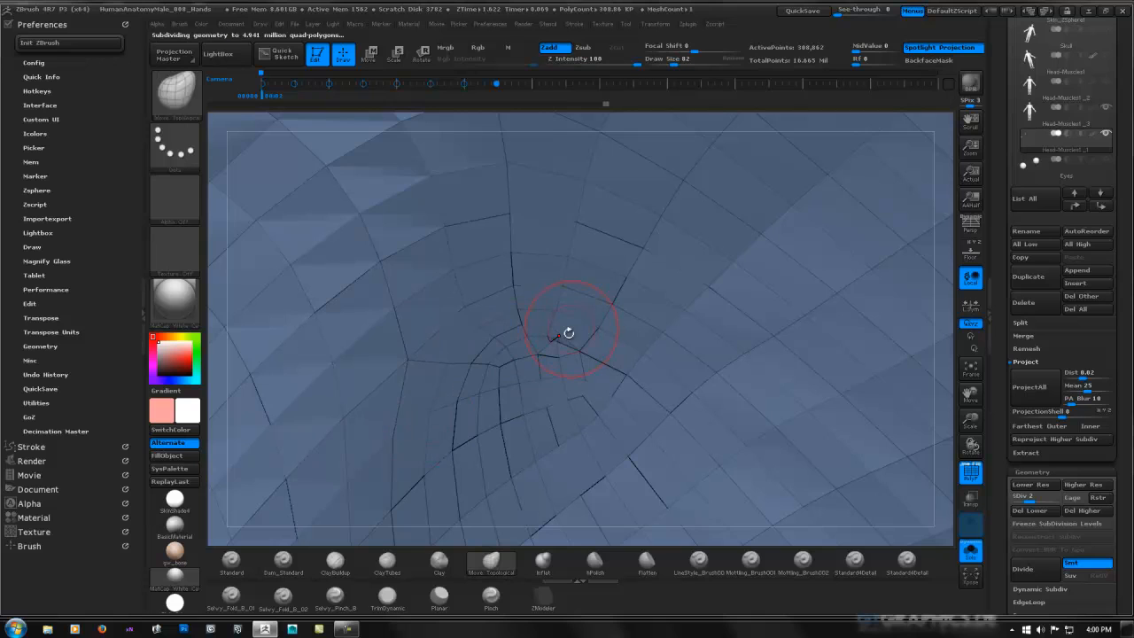
Smooth the ankle crease at subdivision level 3 and step the mesh down to subdivision level 1.
{"action": "key", "text": "d"}
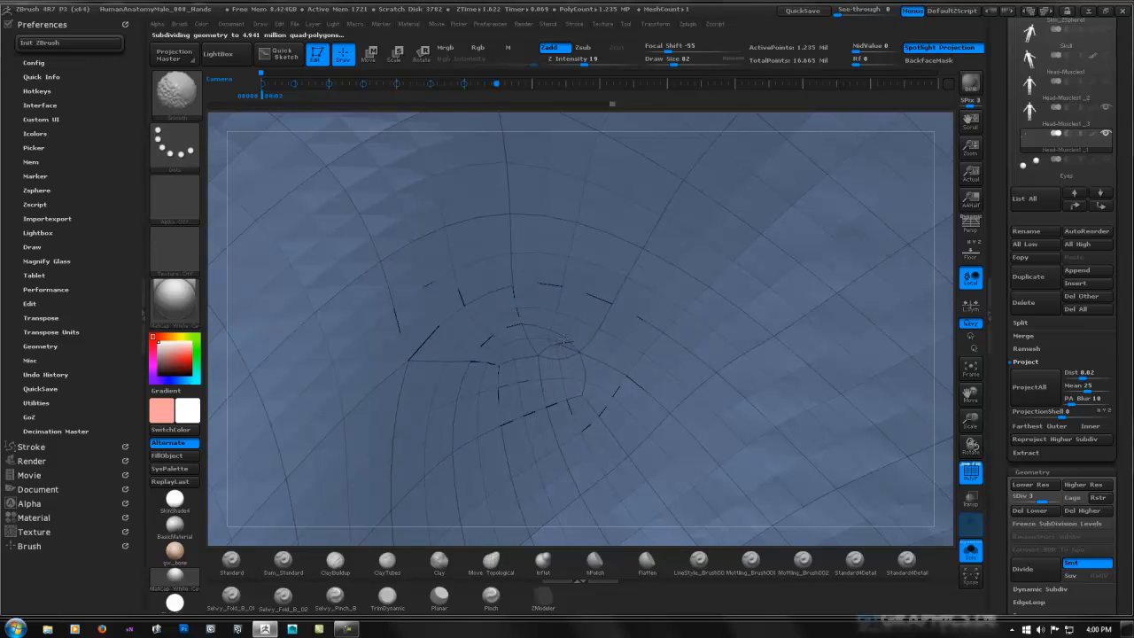
{"action": "left_click_drag", "start_coordinate": [567, 347], "coordinate": [582, 342], "text": "shift"}
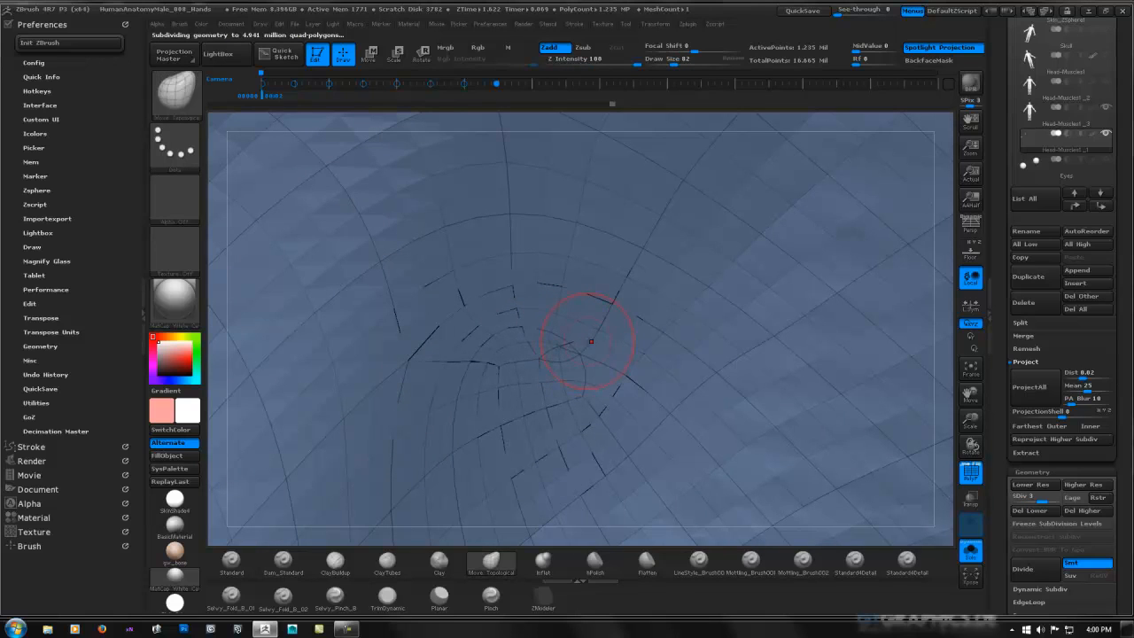
{"action": "key", "text": "shift+d"}
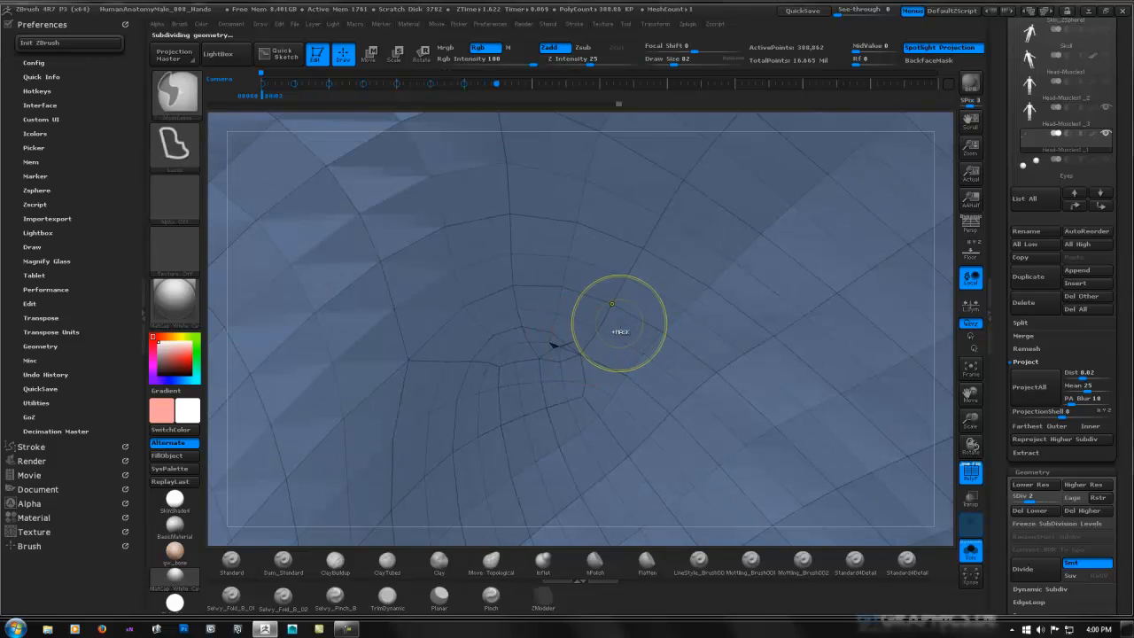
{"action": "key", "text": "d"}
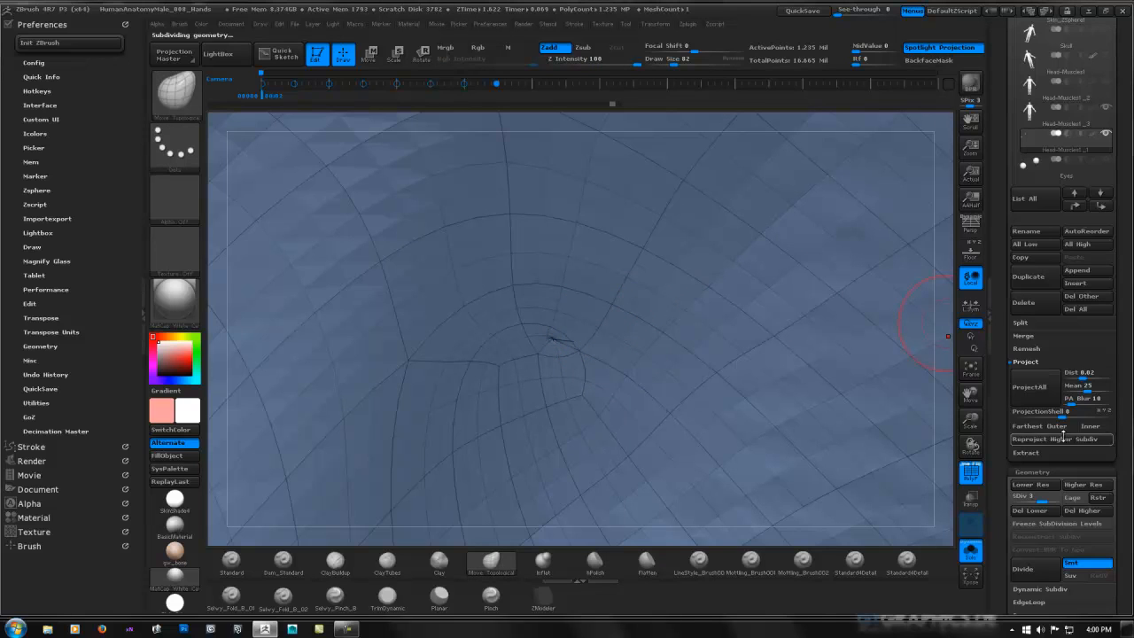
{"action": "key", "text": "shift+d"}
{"action": "key", "text": "shift+d"}
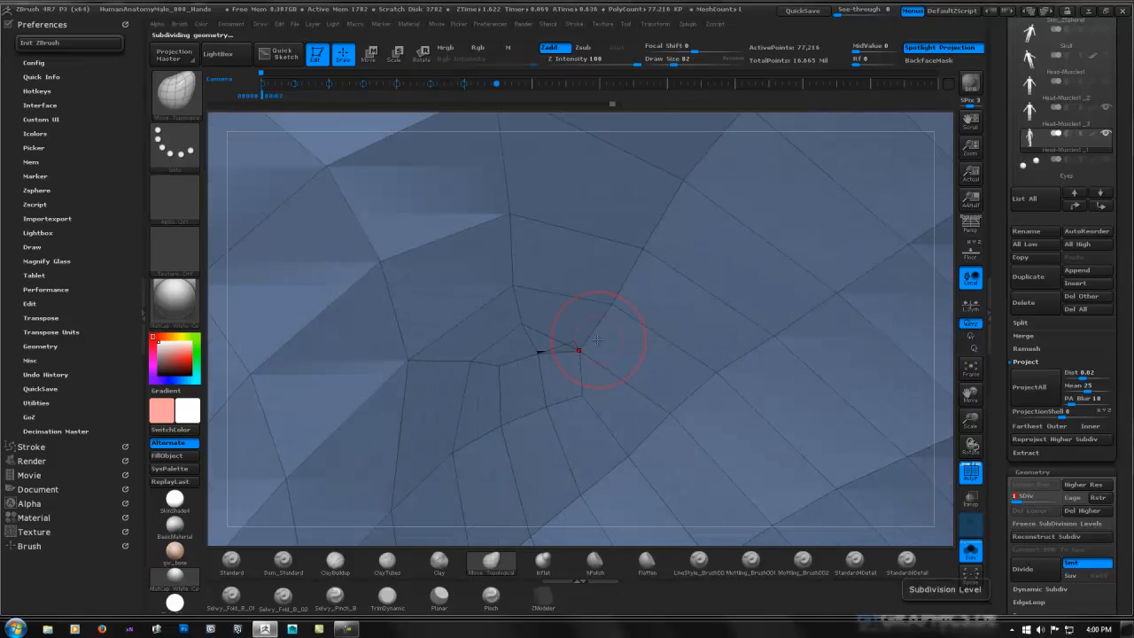
Set the draw size to 32 and isolate the few polygons around the pinch with a lasso selection.
{"action": "key", "text": "space"}
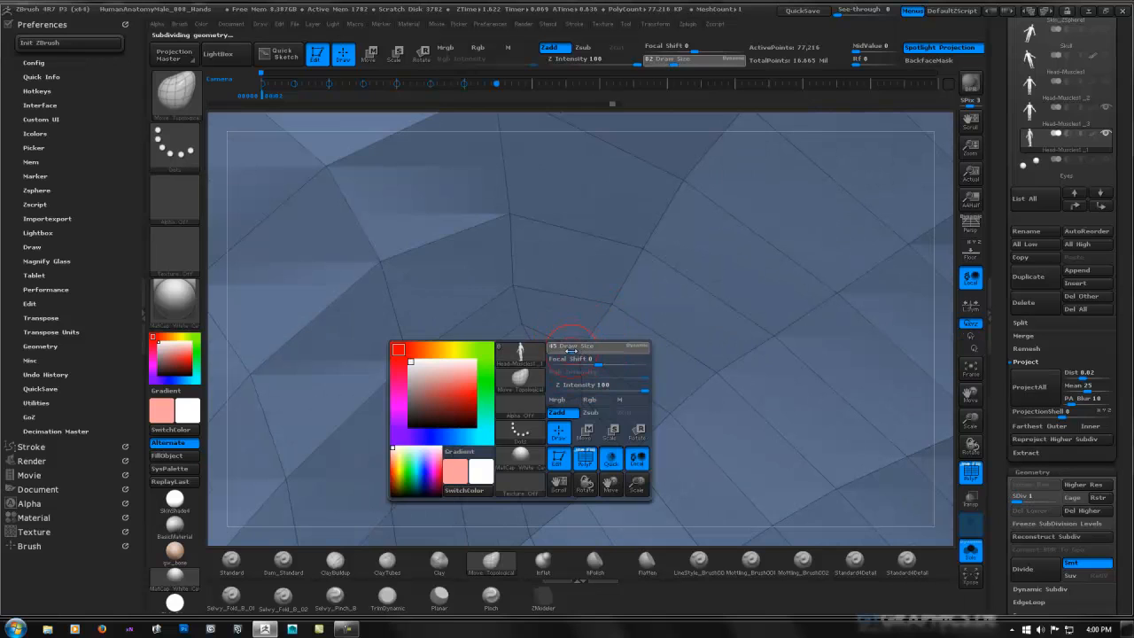
{"action": "left_click_drag", "start_coordinate": [568, 351], "coordinate": [567, 351]}
{"action": "right_click_drag", "start_coordinate": [535, 334], "coordinate": [602, 346]}
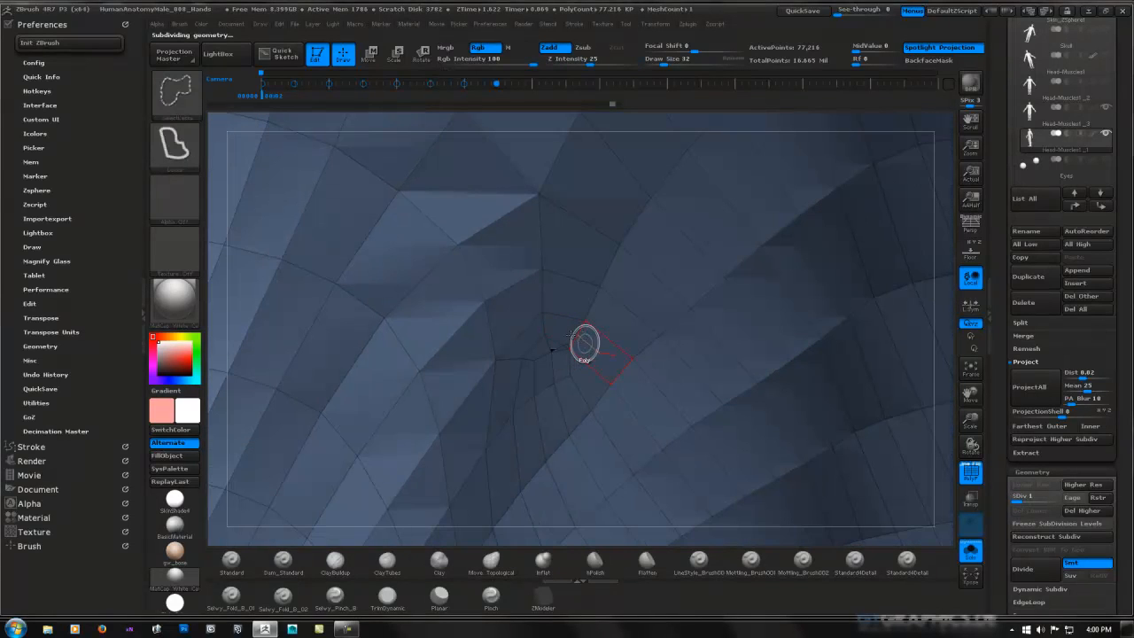
{"action": "mouse_move", "coordinate": [583, 342]}
{"action": "left_mouse_down", "text": "ctrl+shift"}
{"action": "mouse_move", "coordinate": [495, 376]}
{"action": "mouse_move", "coordinate": [571, 416]}
{"action": "mouse_move", "coordinate": [579, 336]}
{"action": "left_mouse_up", "text": "ctrl+shift"}
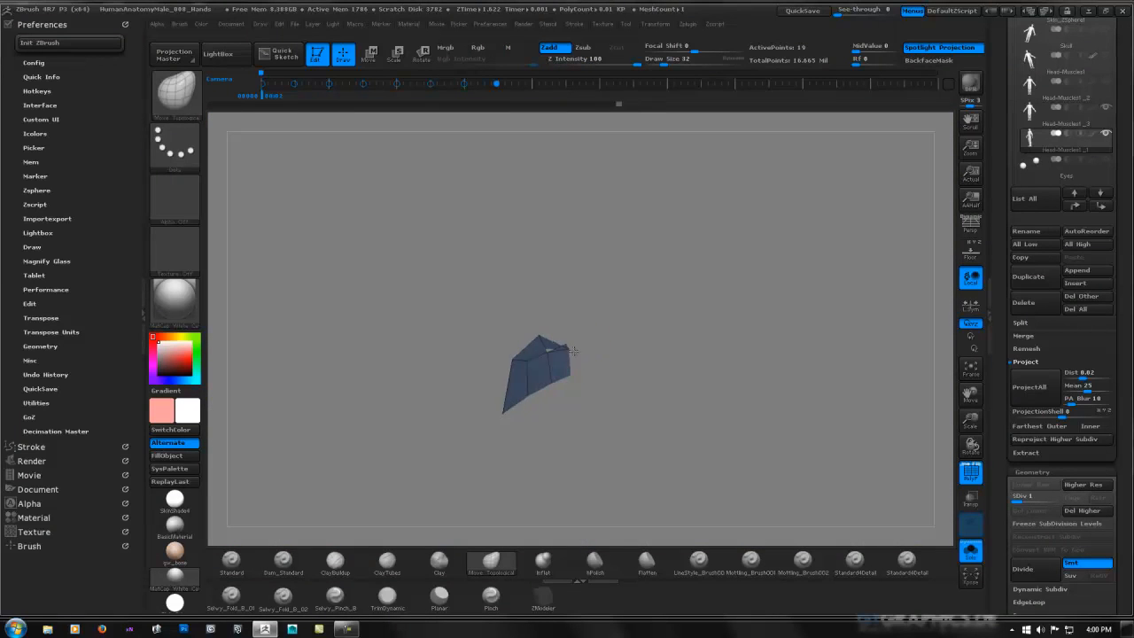
{"action": "right_click_drag", "start_coordinate": [572, 351], "coordinate": [550, 367]}
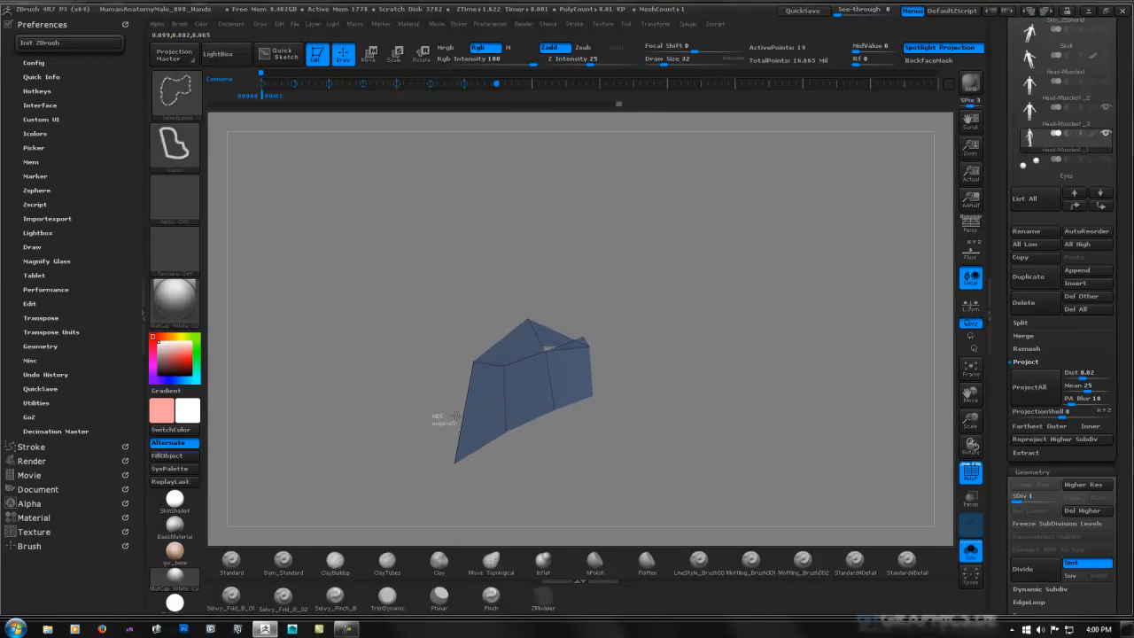
Hide the surrounding polygons with lasso selections until only the thin sliver at the pinch is left.
{"action": "left_click_drag", "start_coordinate": [455, 416], "coordinate": [452, 398], "text": "ctrl+shift"}
{"action": "left_click", "coordinate": [527, 371], "text": "ctrl+shift"}
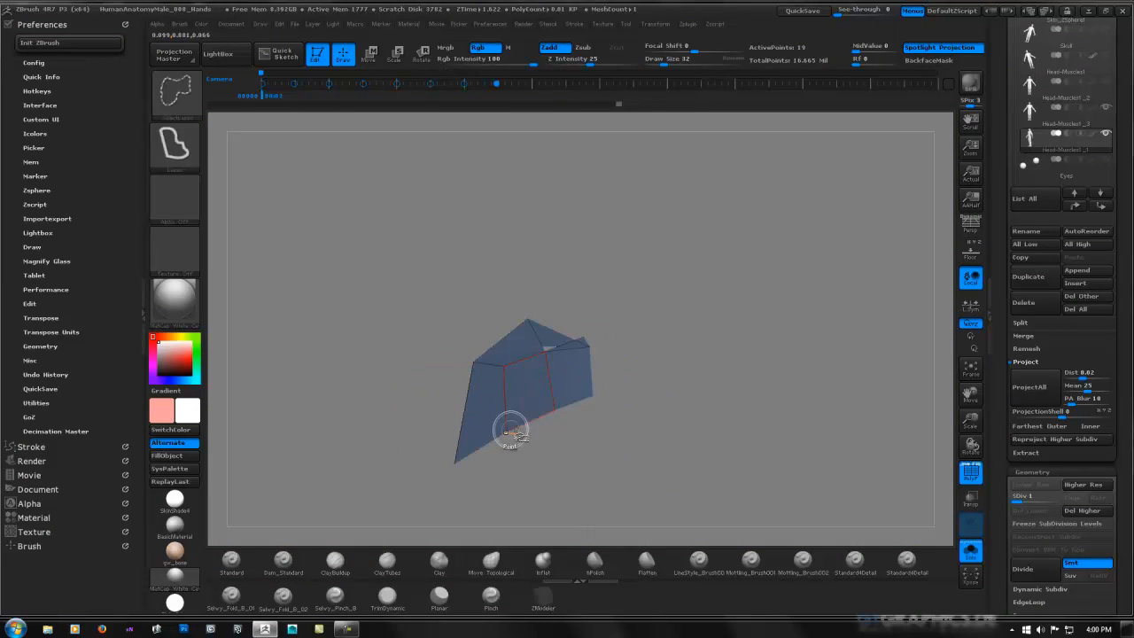
{"action": "mouse_move", "coordinate": [438, 442]}
{"action": "left_mouse_down", "text": "ctrl+alt+shift"}
{"action": "mouse_move", "coordinate": [475, 469]}
{"action": "mouse_move", "coordinate": [580, 394]}
{"action": "left_mouse_up", "text": "ctrl+alt+shift"}
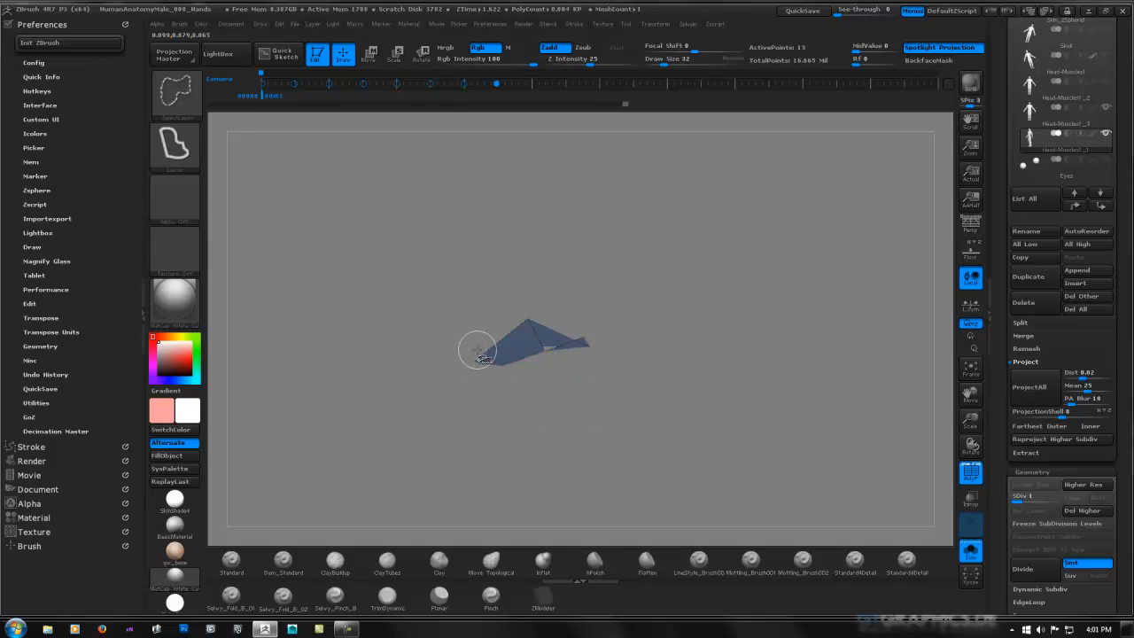
{"action": "left_click_drag", "start_coordinate": [477, 350], "coordinate": [438, 378], "text": "ctrl+alt+shift"}
{"action": "left_click_drag", "start_coordinate": [521, 337], "coordinate": [525, 401]}
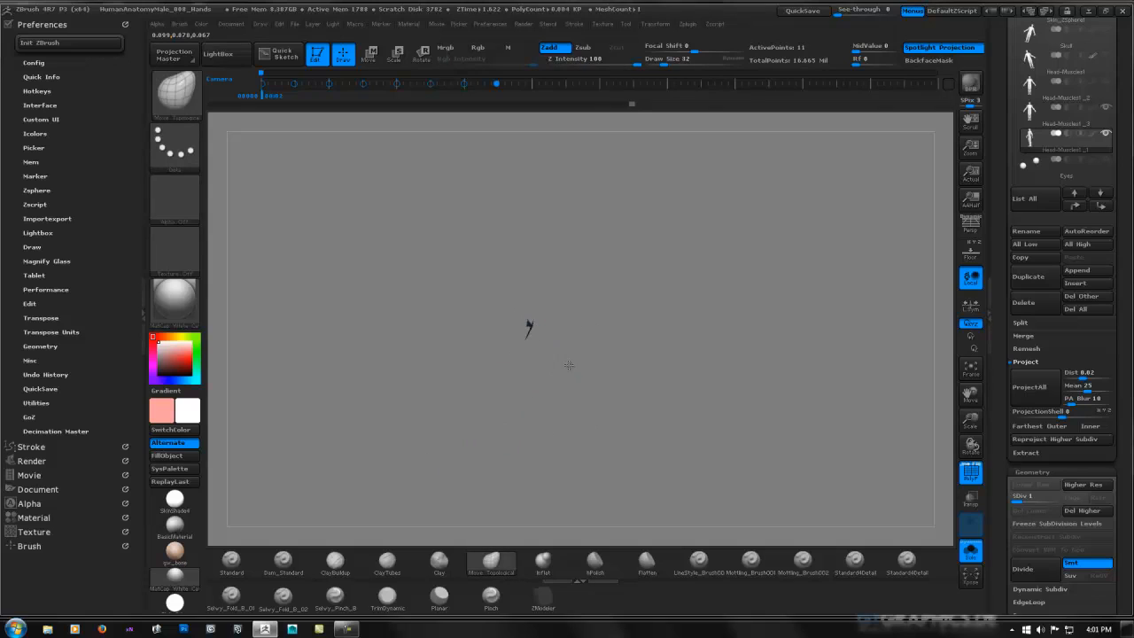
{"action": "left_click_drag", "start_coordinate": [615, 315], "coordinate": [619, 309]}
{"action": "key", "text": "ctrl+shift"}
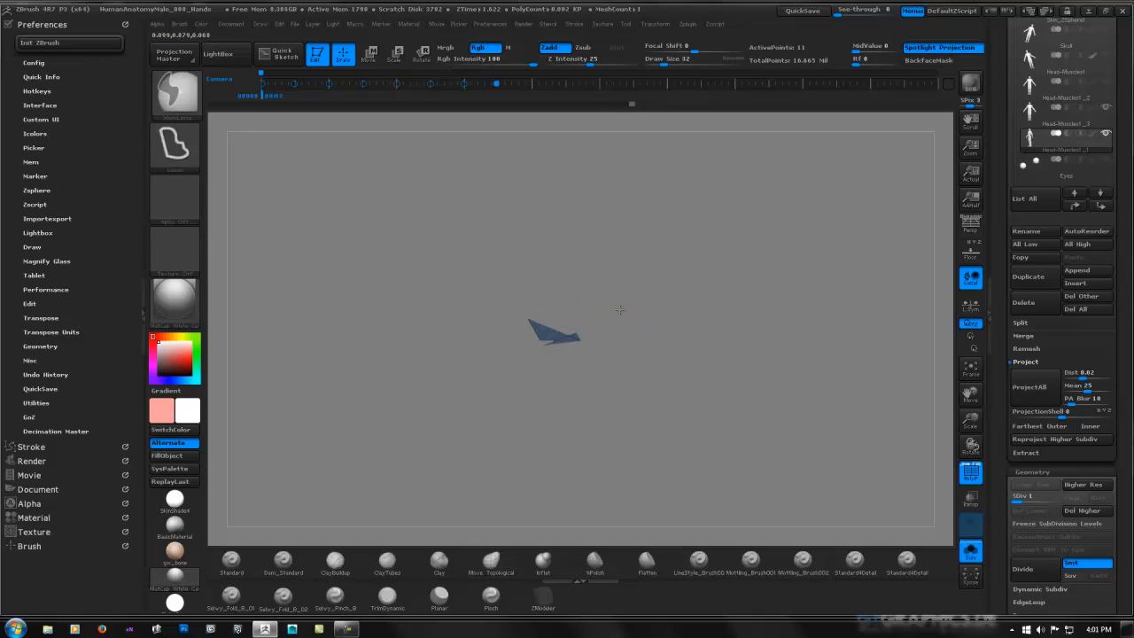
{"action": "left_click_drag", "start_coordinate": [525, 300], "coordinate": [537, 316], "text": "ctrl+alt+shift"}
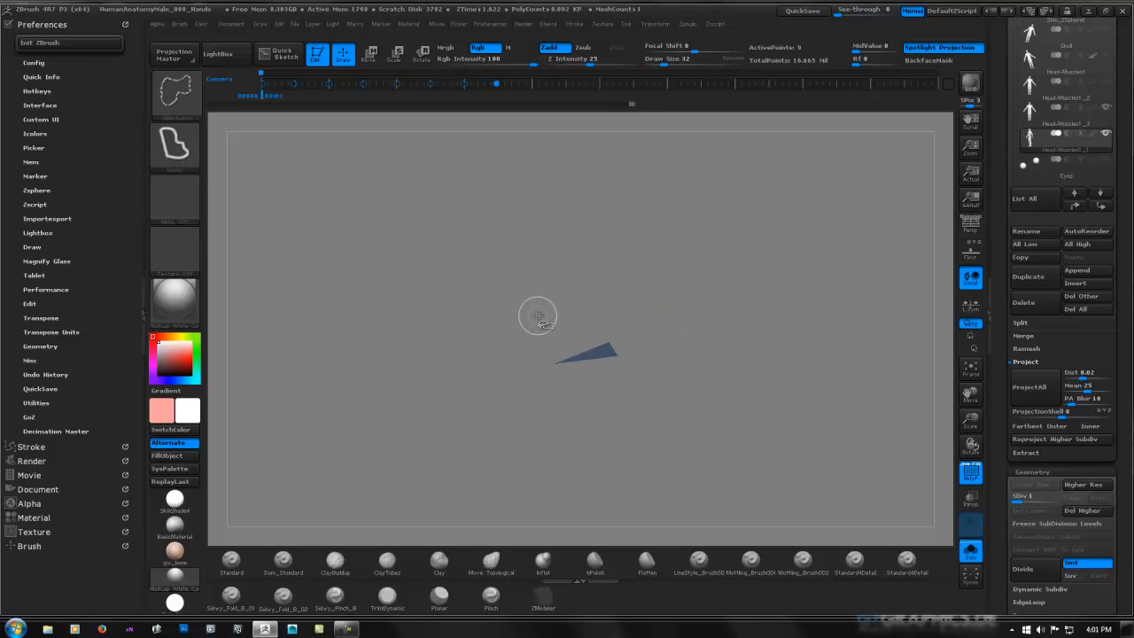
{"action": "left_click_drag", "start_coordinate": [641, 346], "coordinate": [689, 346]}
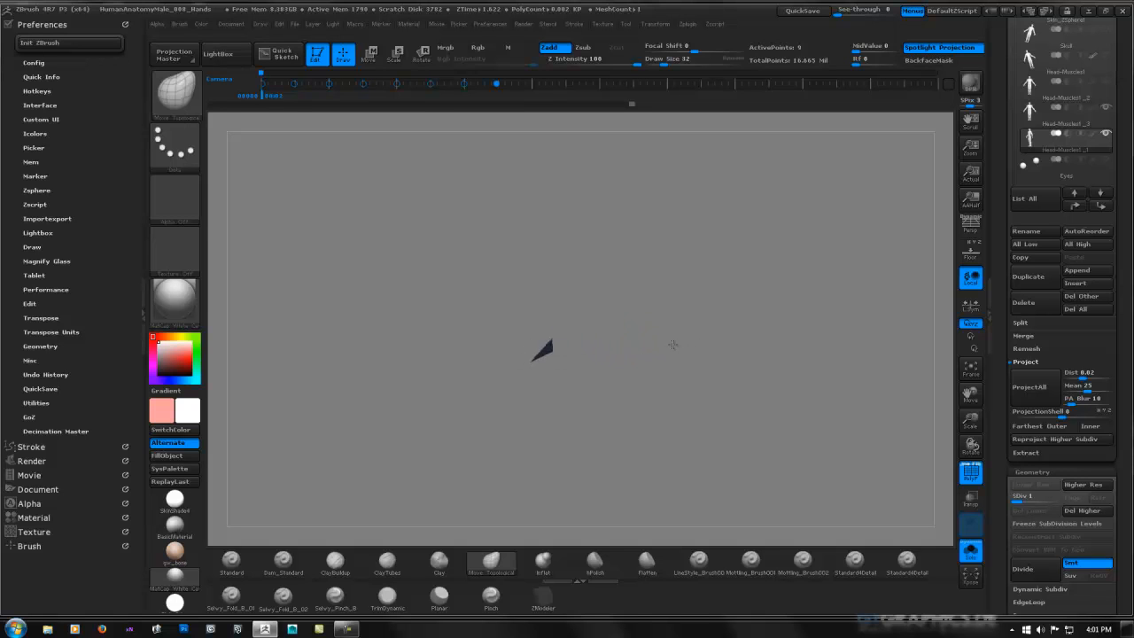
Unhide the whole mesh and isolate the thin sliver polygon at the pinch again.
{"action": "key", "text": "ctrl+shift"}
{"action": "left_click", "coordinate": [879, 264], "text": "ctrl+shift"}
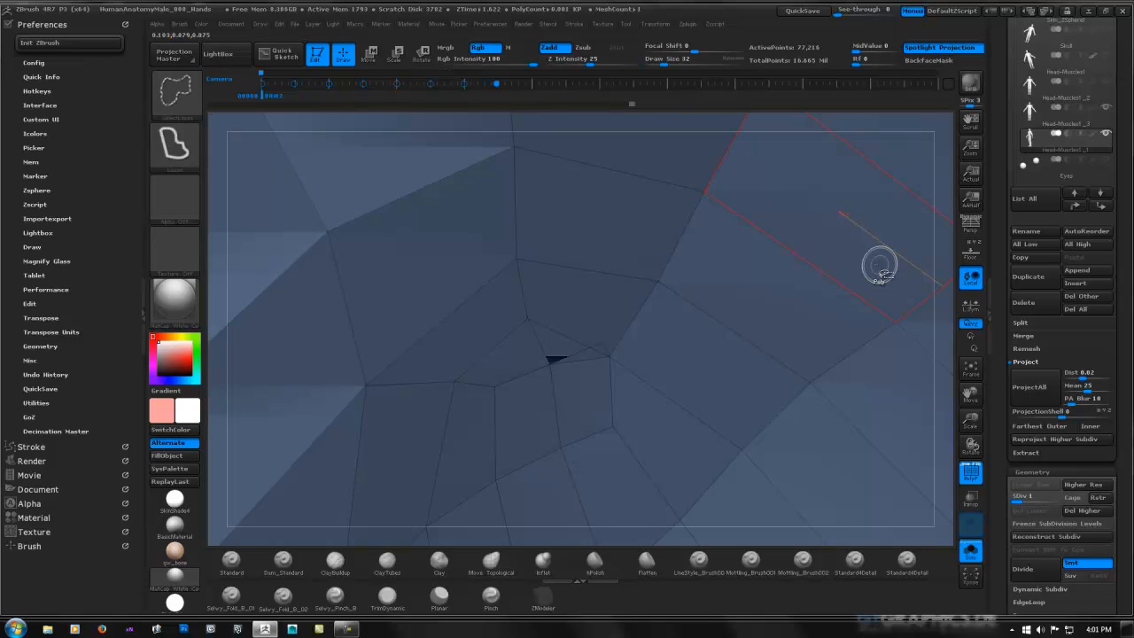
{"action": "right_click_drag", "start_coordinate": [772, 281], "coordinate": [549, 360]}
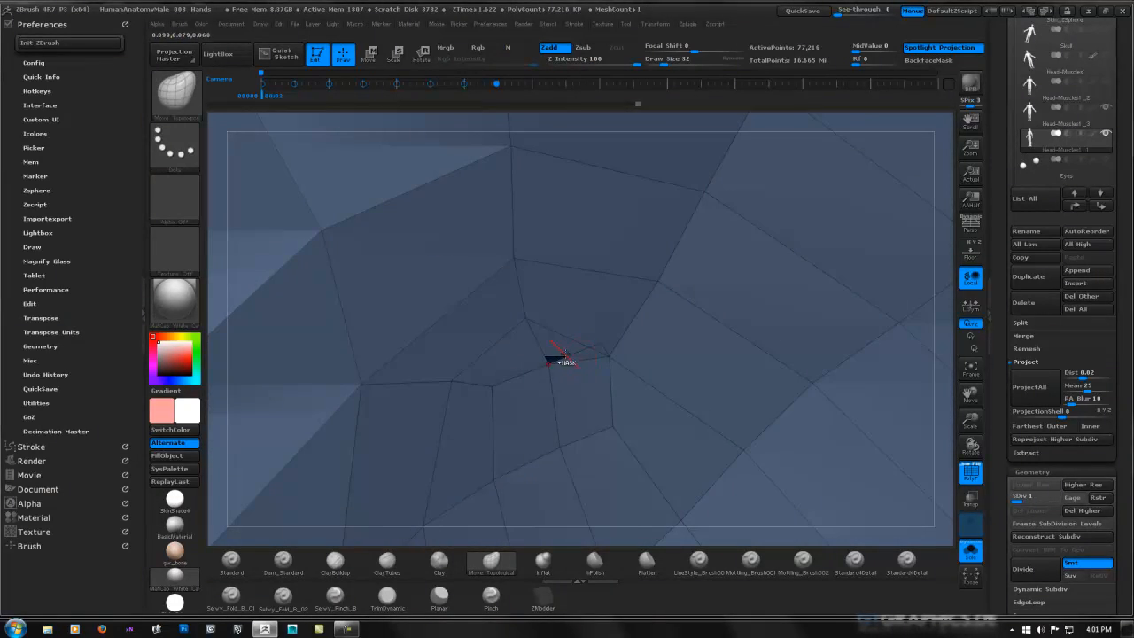
{"action": "key", "text": "ctrl+shift"}
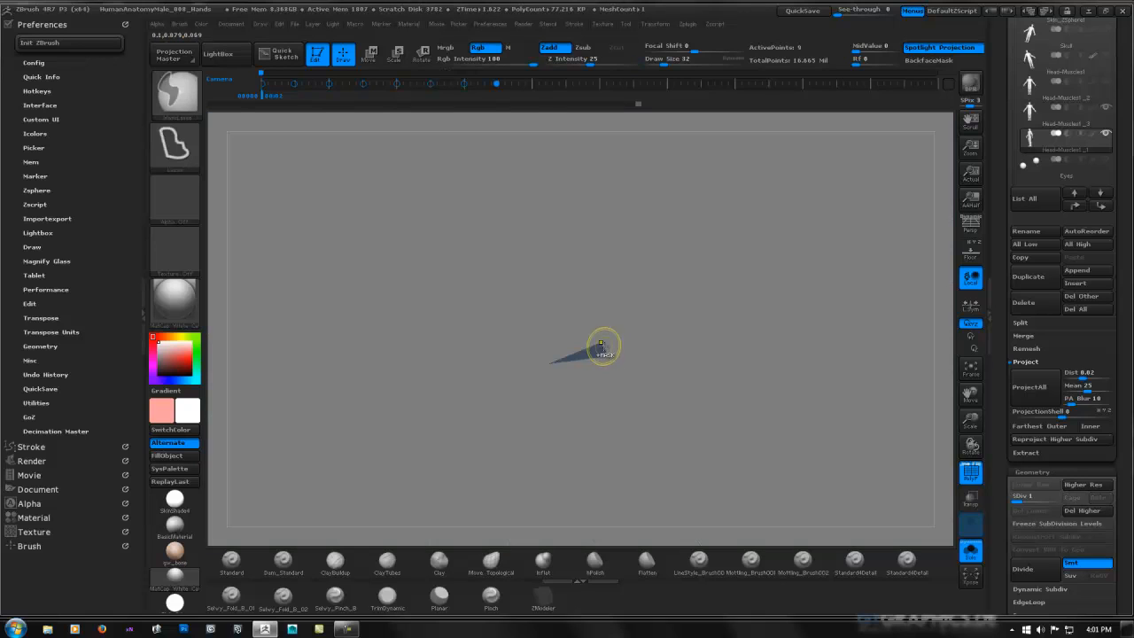
{"action": "left_click", "coordinate": [601, 345], "text": "ctrl+shift"}
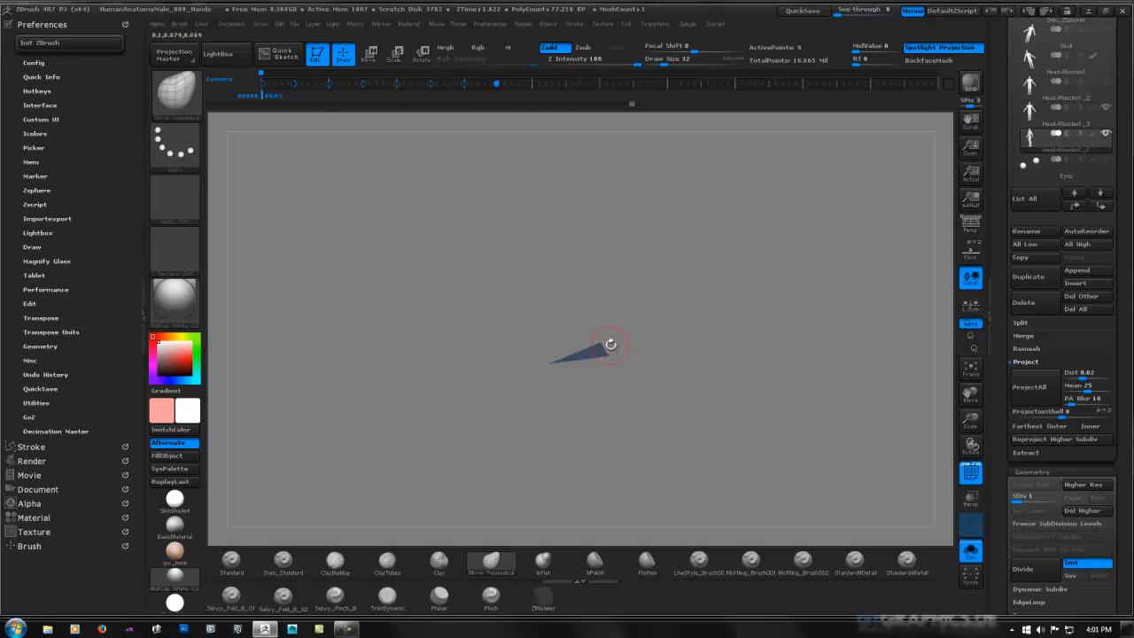
Undo the last hides, then lasso-hide the polygons around the ankle pinch except the sliver and its adjoining triangle.
{"action": "right_click_drag", "start_coordinate": [615, 342], "coordinate": [611, 351]}
{"action": "key", "text": "ctrl+z"}
{"action": "key", "text": "ctrl+z"}
{"action": "key", "text": "ctrl+z"}
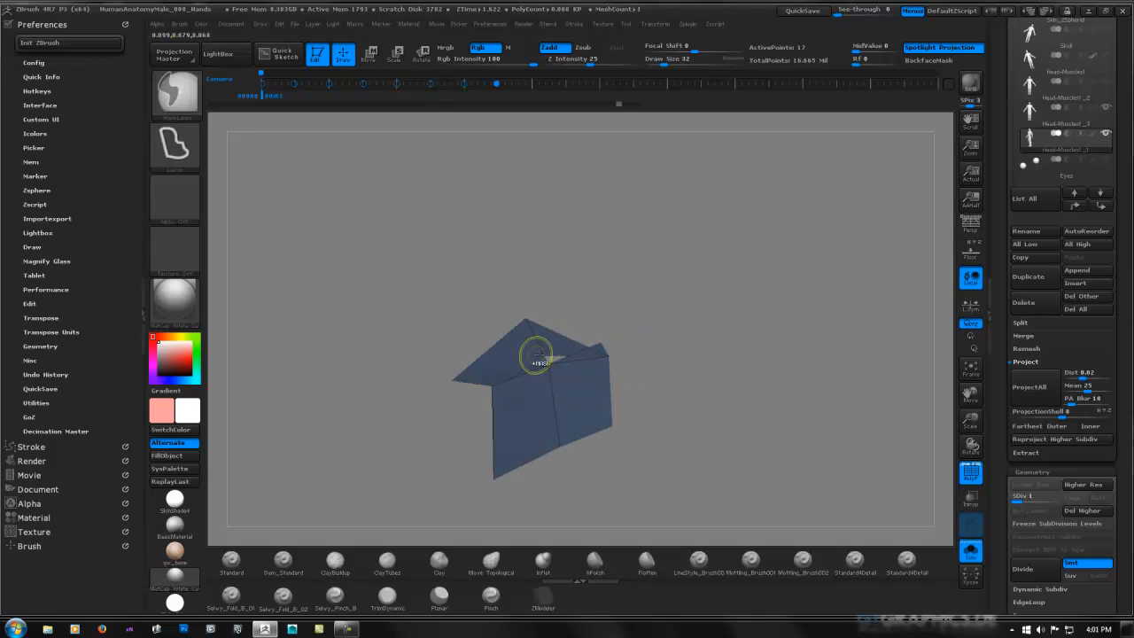
{"action": "key", "text": "ctrl+shift"}
{"action": "mouse_move", "coordinate": [439, 355]}
{"action": "left_mouse_down", "text": "ctrl+alt+shift"}
{"action": "mouse_move", "coordinate": [493, 436]}
{"action": "mouse_move", "coordinate": [434, 432]}
{"action": "left_mouse_up", "text": "ctrl+alt+shift"}
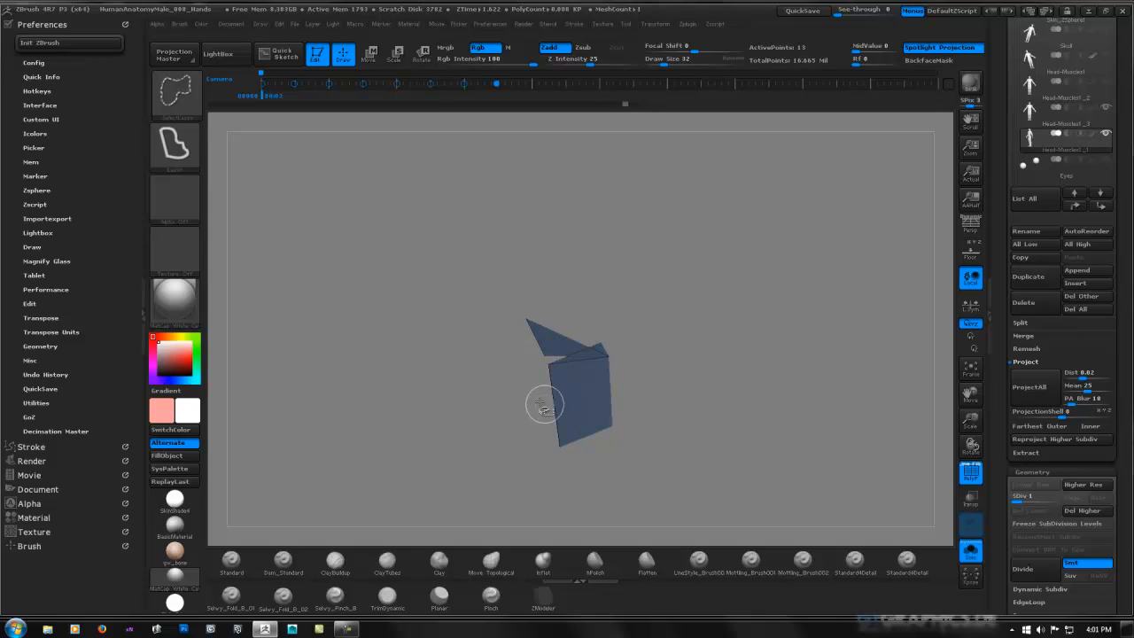
{"action": "left_click_drag", "start_coordinate": [603, 419], "coordinate": [537, 424], "text": "ctrl+alt+shift"}
{"action": "key", "text": "ctrl"}
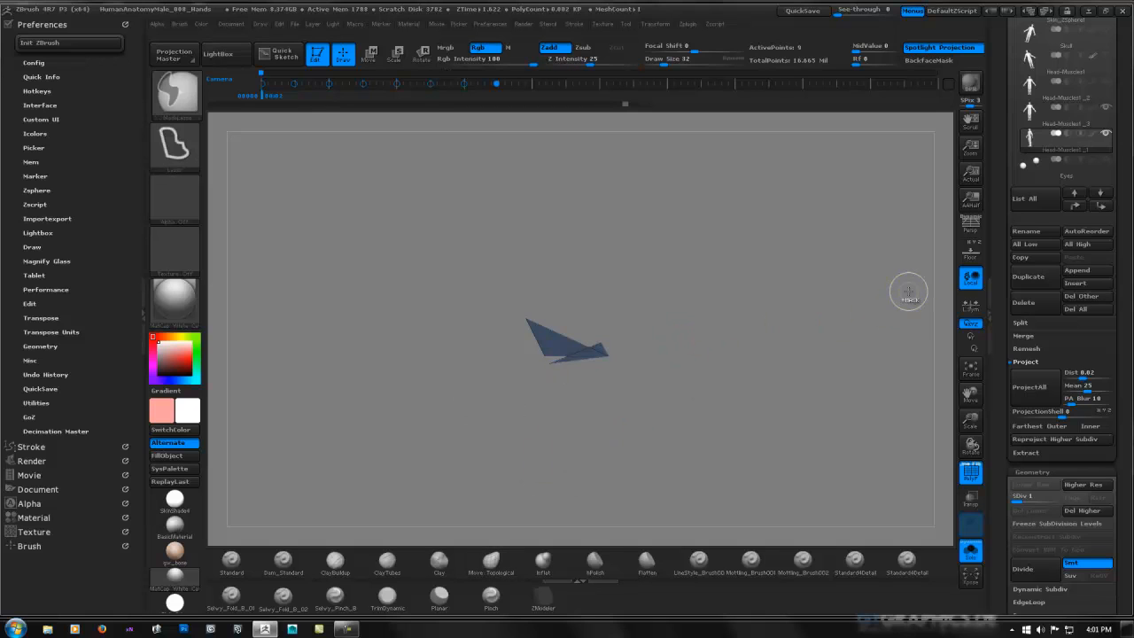
Show the whole mesh with only the tiny polygon at the ankle pinch hidden.
{"action": "left_click", "coordinate": [905, 285], "text": "ctrl+shift"}
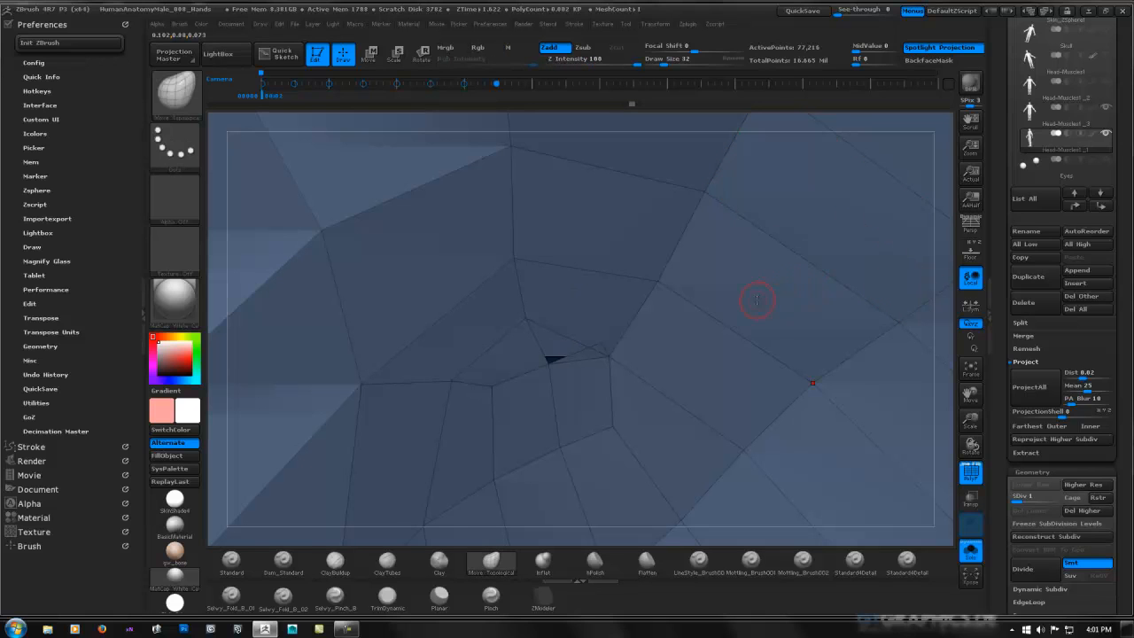
{"action": "key", "text": "ctrl+z"}
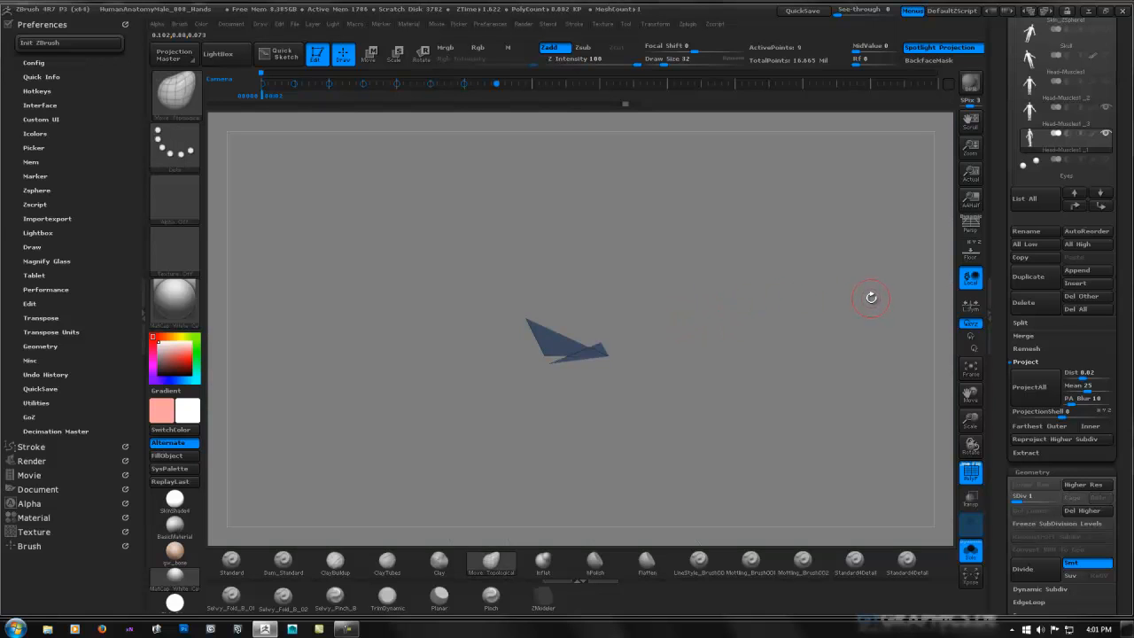
{"action": "right_click_drag", "start_coordinate": [881, 295], "coordinate": [779, 285], "text": "ctrl"}
{"action": "left_click_drag", "start_coordinate": [873, 307], "coordinate": [797, 342], "text": "ctrl+alt+shift"}
{"action": "right_click_drag", "start_coordinate": [774, 318], "coordinate": [824, 332]}
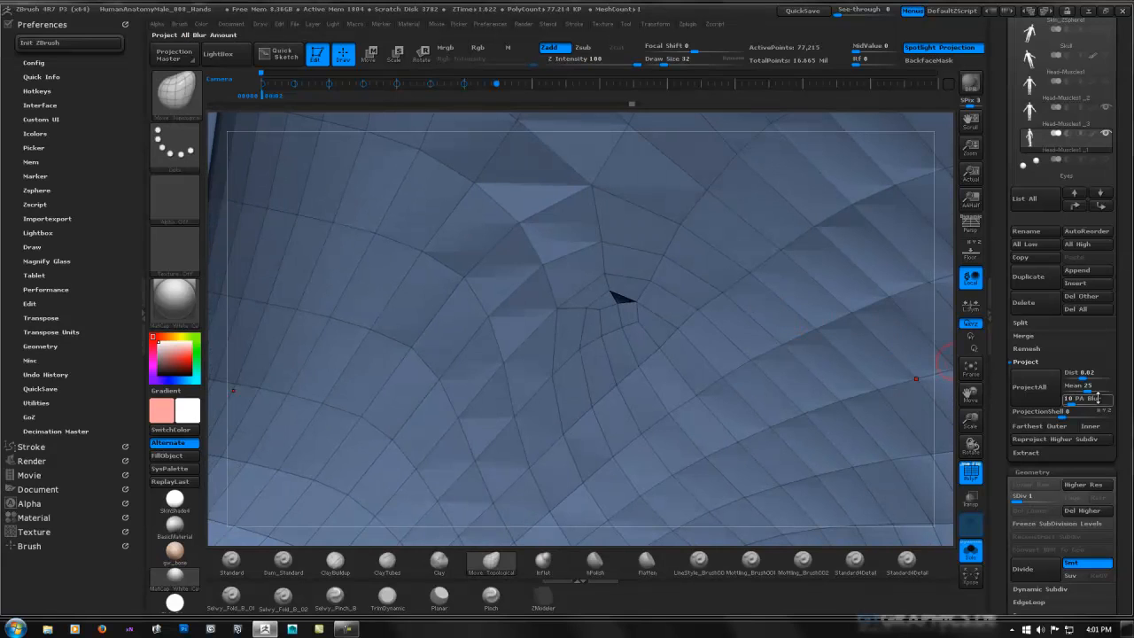
Unhide the whole mesh and examine the polygon flow around the ankle pinch.
{"action": "left_click_drag", "start_coordinate": [1123, 418], "coordinate": [1122, 344]}
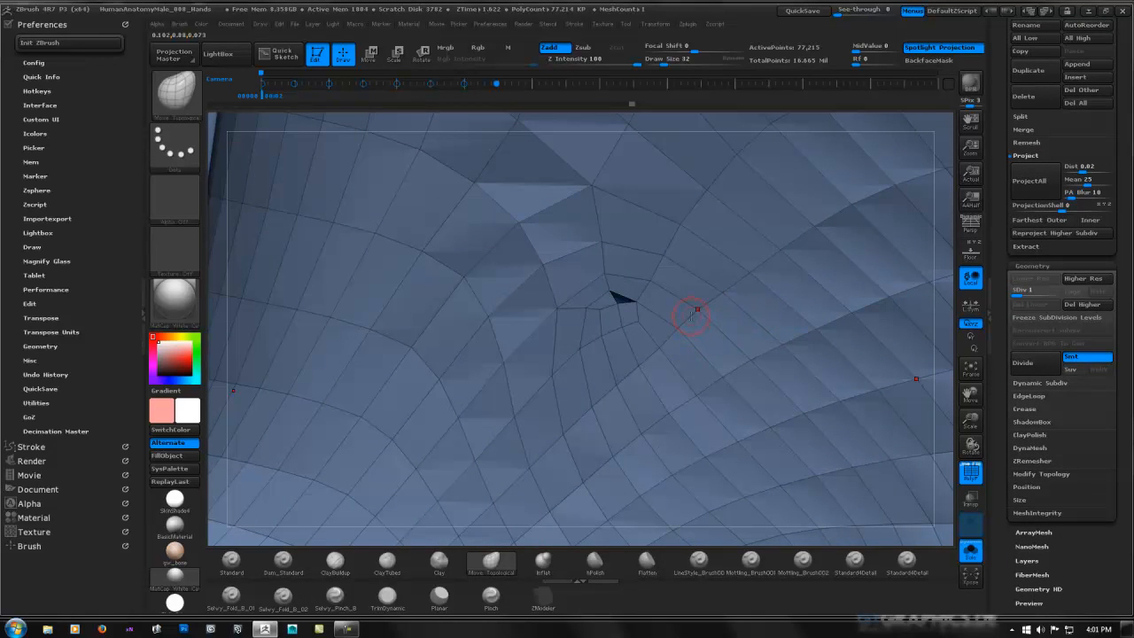
{"action": "mouse_move", "coordinate": [697, 309]}
{"action": "right_mouse_down"}
{"action": "mouse_move", "coordinate": [643, 283]}
{"action": "mouse_move", "coordinate": [470, 301]}
{"action": "right_mouse_up"}
{"action": "right_click_drag", "start_coordinate": [717, 278], "coordinate": [678, 273], "text": "ctrl"}
{"action": "right_click_drag", "start_coordinate": [767, 216], "coordinate": [877, 297]}
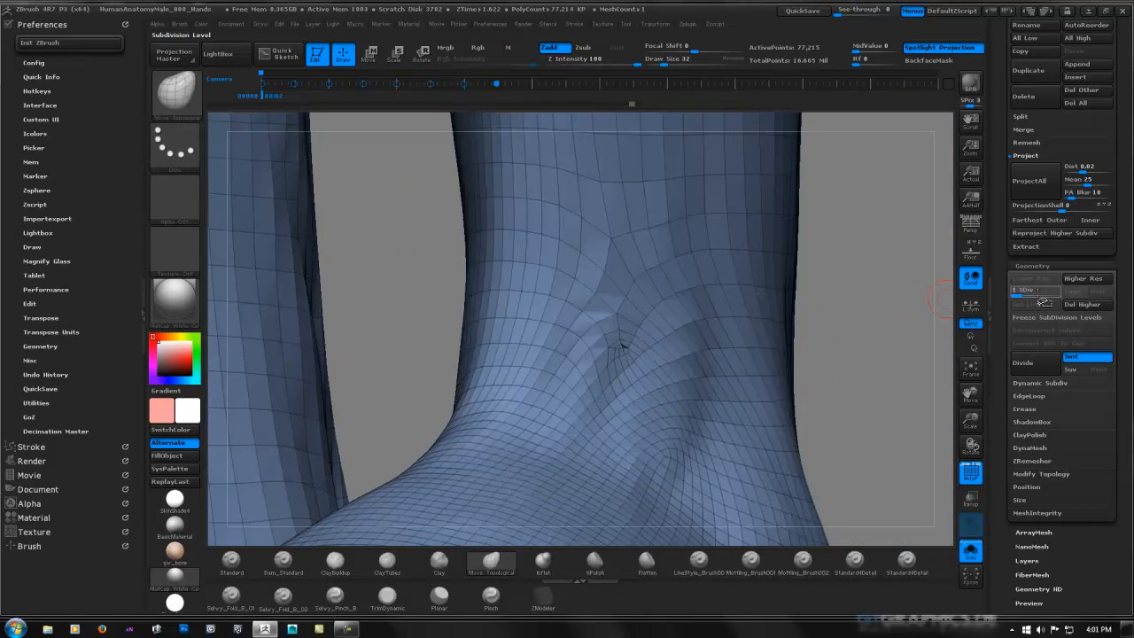
{"action": "left_click", "coordinate": [822, 300], "text": "ctrl+shift"}
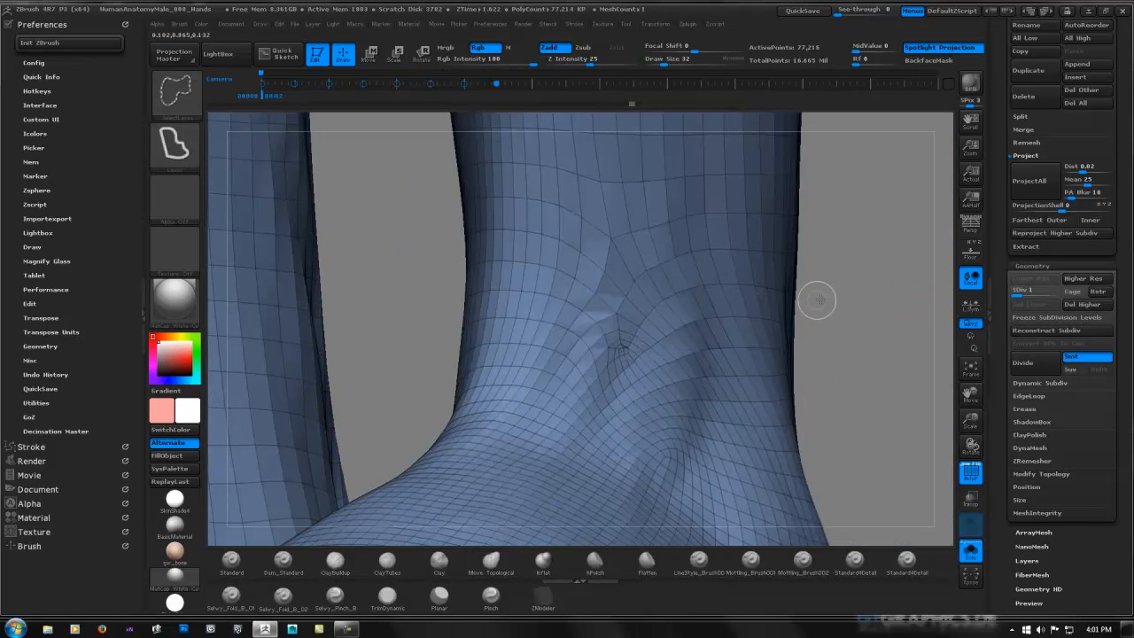
{"action": "right_click_drag", "start_coordinate": [658, 330], "coordinate": [699, 328], "text": "ctrl"}
{"action": "right_click_drag", "start_coordinate": [547, 347], "coordinate": [584, 351], "text": "ctrl"}
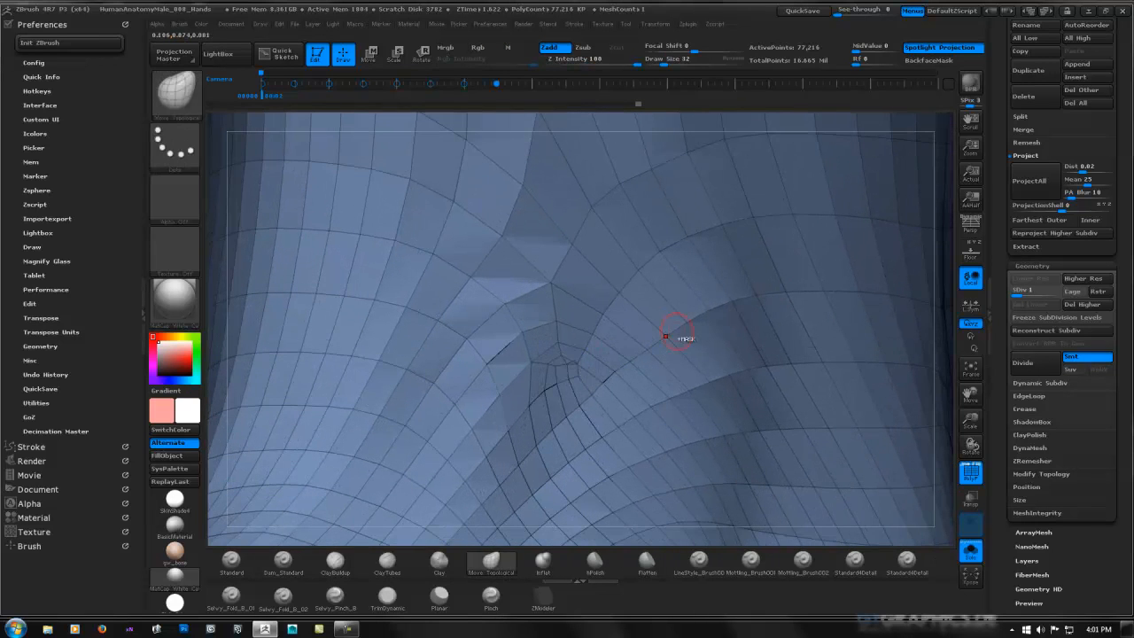
Raise the mesh to subdivision level 4 and turn off the polygon wireframe display.
{"action": "right_click_drag", "start_coordinate": [724, 324], "coordinate": [576, 282], "text": "ctrl"}
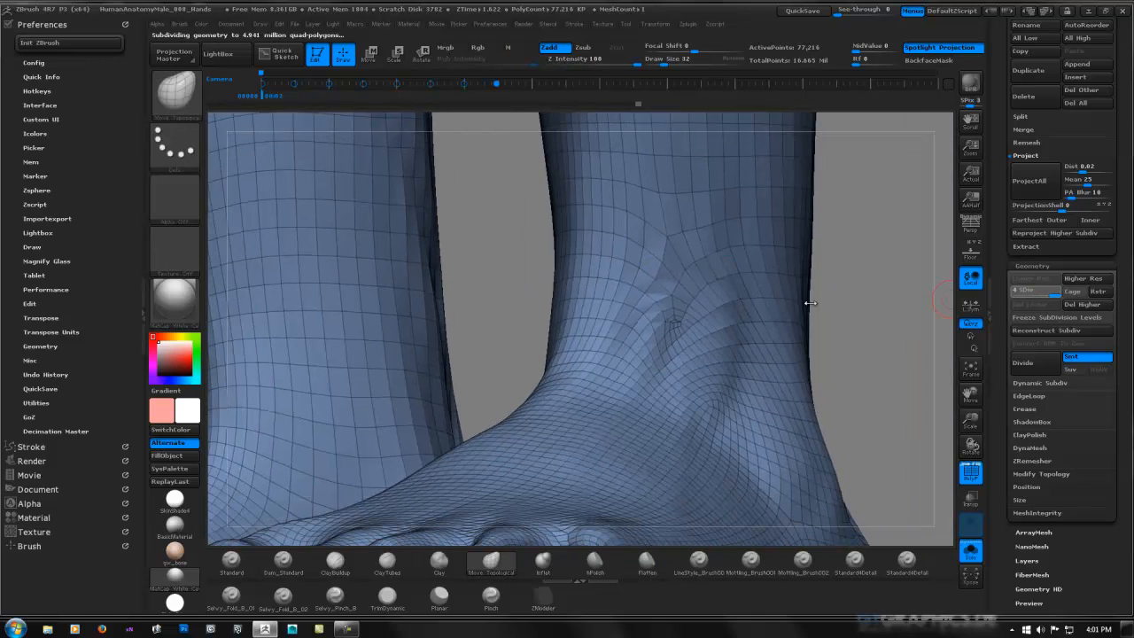
{"action": "right_click_drag", "start_coordinate": [842, 298], "coordinate": [744, 257], "text": "ctrl"}
{"action": "left_click_drag", "start_coordinate": [787, 278], "coordinate": [750, 313], "text": "shift"}
{"action": "key", "text": "shift+f"}
Examine the projected detail over the legs, torso, shoulders and head for errors.
{"action": "right_click_drag", "start_coordinate": [750, 313], "coordinate": [723, 365], "text": "alt"}
{"action": "right_click_drag", "start_coordinate": [797, 303], "coordinate": [735, 283], "text": "ctrl"}
{"action": "right_click_drag", "start_coordinate": [660, 221], "coordinate": [682, 354], "text": "alt"}
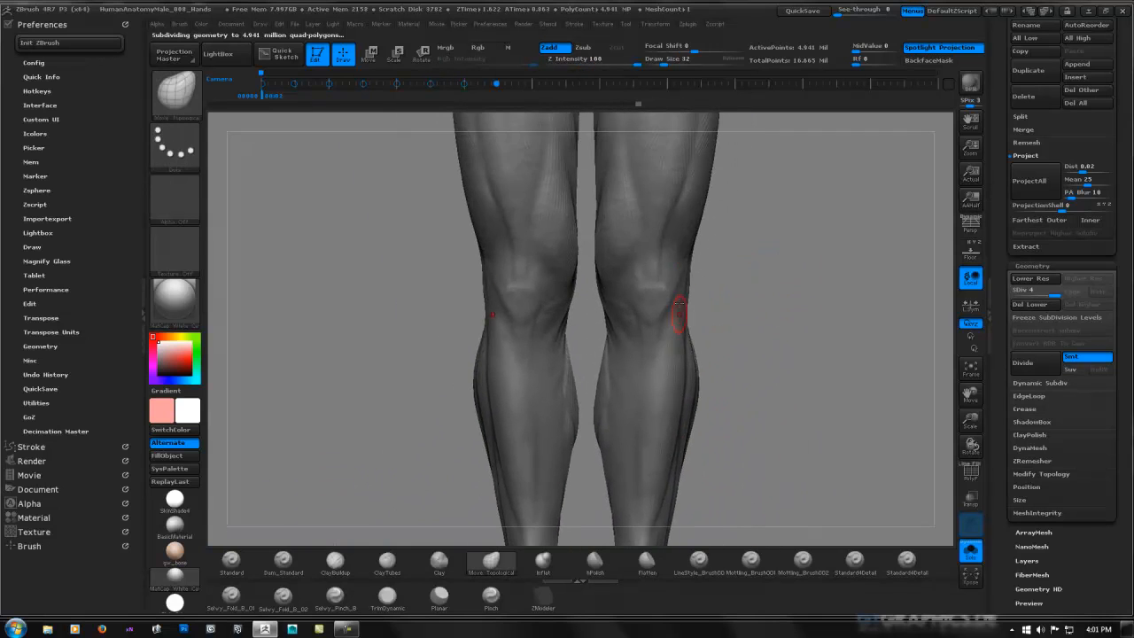
{"action": "right_click_drag", "start_coordinate": [675, 141], "coordinate": [649, 356], "text": "alt"}
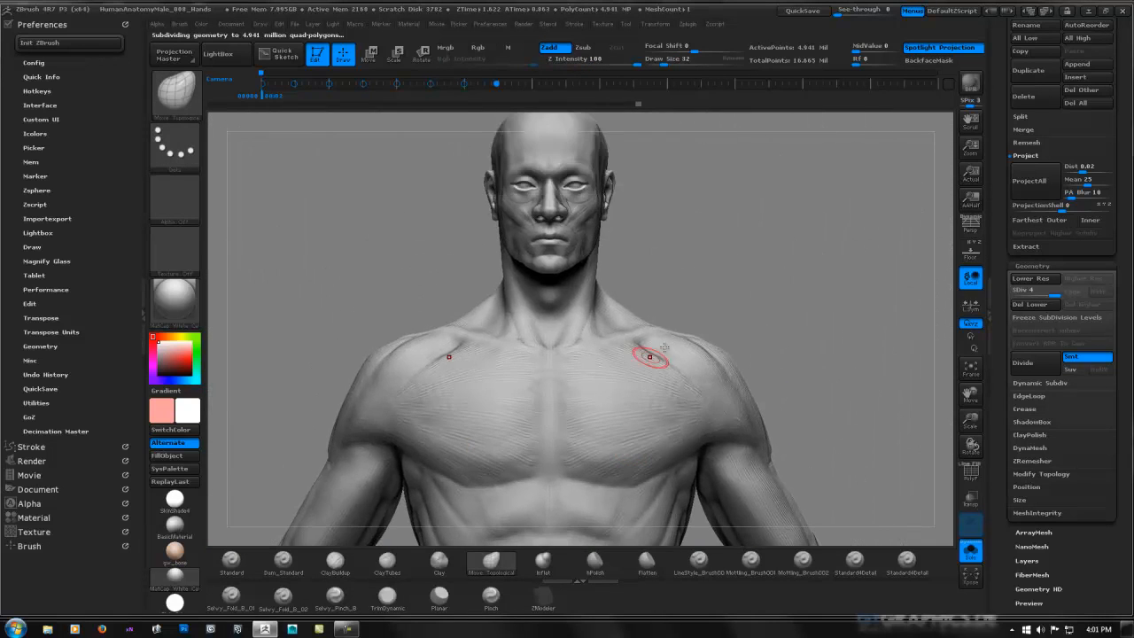
{"action": "right_click_drag", "start_coordinate": [728, 324], "coordinate": [676, 337]}
{"action": "right_click_drag", "start_coordinate": [829, 275], "coordinate": [739, 266], "text": "shift"}
{"action": "right_click_drag", "start_coordinate": [735, 283], "coordinate": [562, 298]}
{"action": "right_click_drag", "start_coordinate": [697, 358], "coordinate": [602, 228], "text": "alt"}
{"action": "right_click_drag", "start_coordinate": [587, 367], "coordinate": [683, 377]}
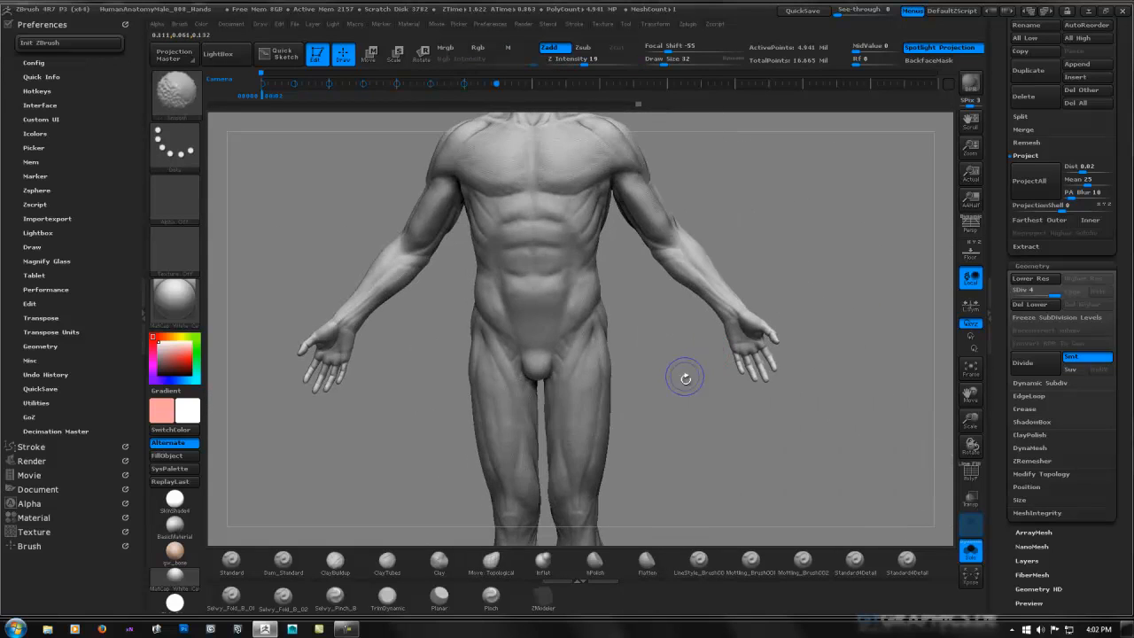
{"action": "right_click_drag", "start_coordinate": [605, 399], "coordinate": [629, 221], "text": "alt"}
Lower the mesh to subdivision level 2 and build up the big toe's knuckle with the Clay brush.
{"action": "right_click_drag", "start_coordinate": [642, 302], "coordinate": [762, 240], "text": "ctrl"}
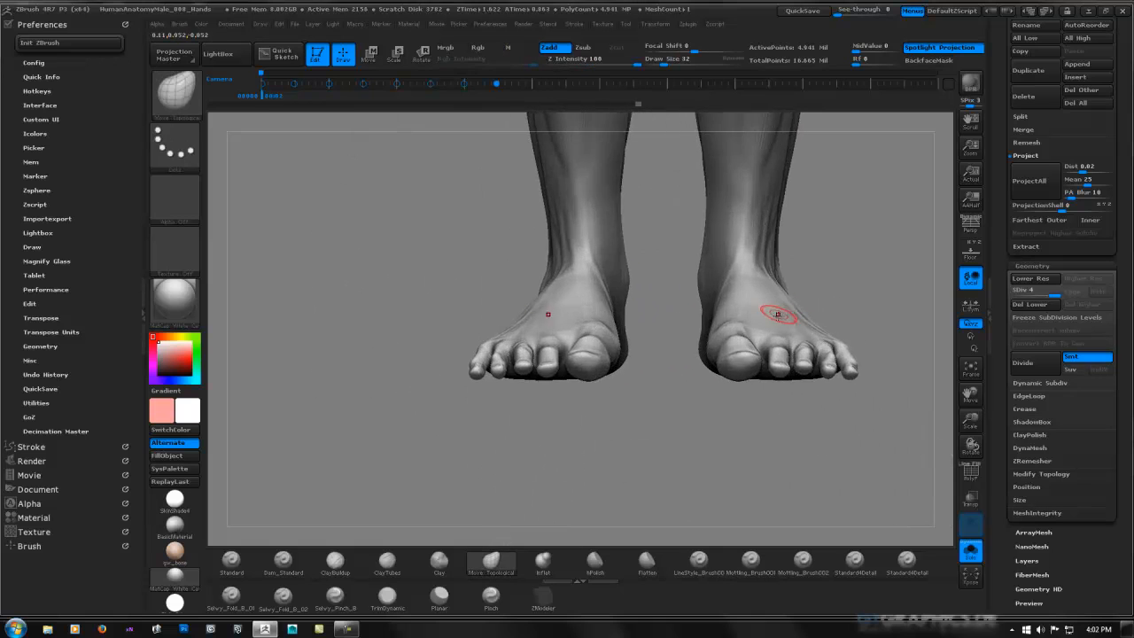
{"action": "right_click_drag", "start_coordinate": [780, 314], "coordinate": [651, 341]}
{"action": "mouse_move", "coordinate": [624, 385]}
{"action": "right_mouse_down", "text": "ctrl"}
{"action": "mouse_move", "coordinate": [656, 370]}
{"action": "mouse_move", "coordinate": [639, 319]}
{"action": "mouse_move", "coordinate": [609, 340]}
{"action": "mouse_move", "coordinate": [611, 296]}
{"action": "mouse_move", "coordinate": [641, 306]}
{"action": "mouse_move", "coordinate": [591, 314]}
{"action": "mouse_move", "coordinate": [604, 387]}
{"action": "right_mouse_up", "text": "ctrl"}
{"action": "mouse_move", "coordinate": [604, 387]}
{"action": "right_mouse_down", "text": "alt"}
{"action": "mouse_move", "coordinate": [608, 298]}
{"action": "mouse_move", "coordinate": [594, 351]}
{"action": "right_mouse_up", "text": "alt"}
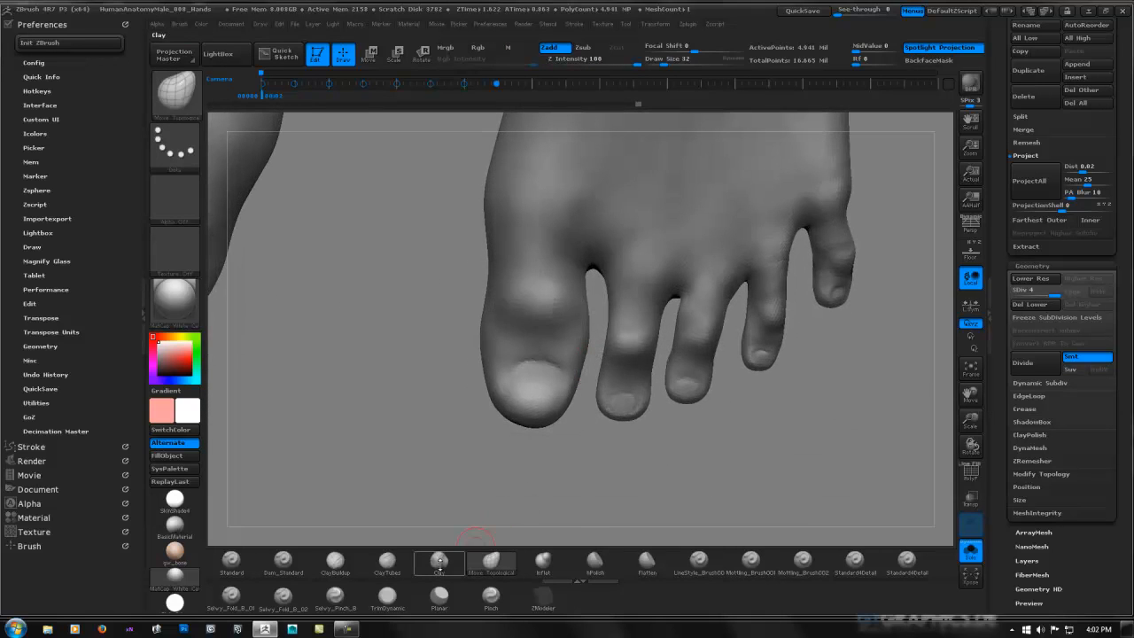
{"action": "left_click", "coordinate": [448, 561]}
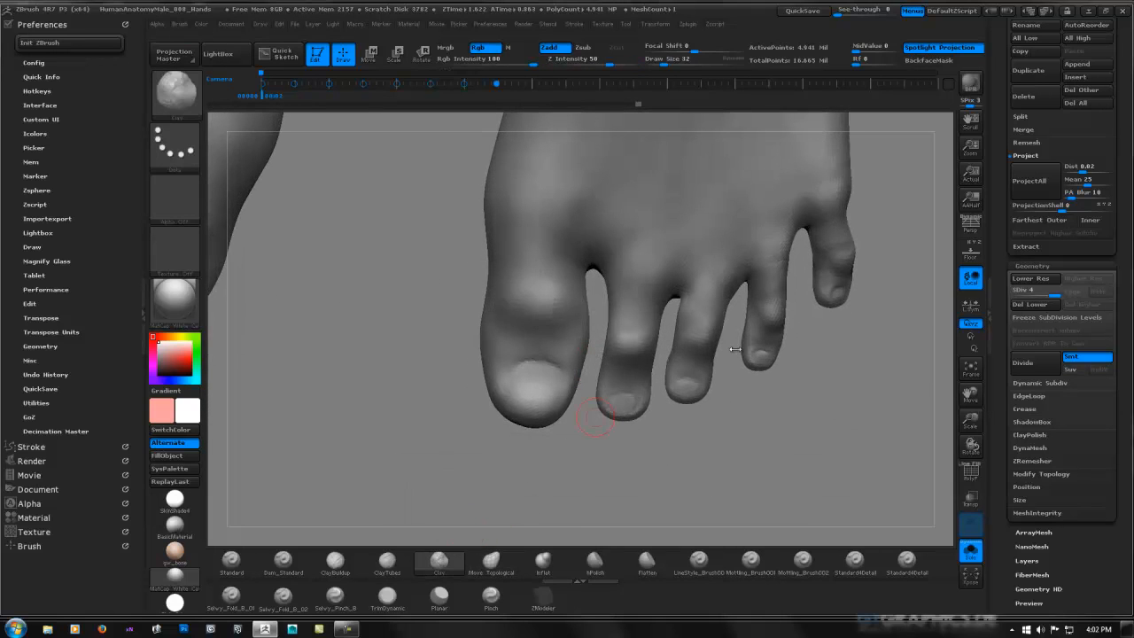
{"action": "left_click", "coordinate": [1032, 293]}
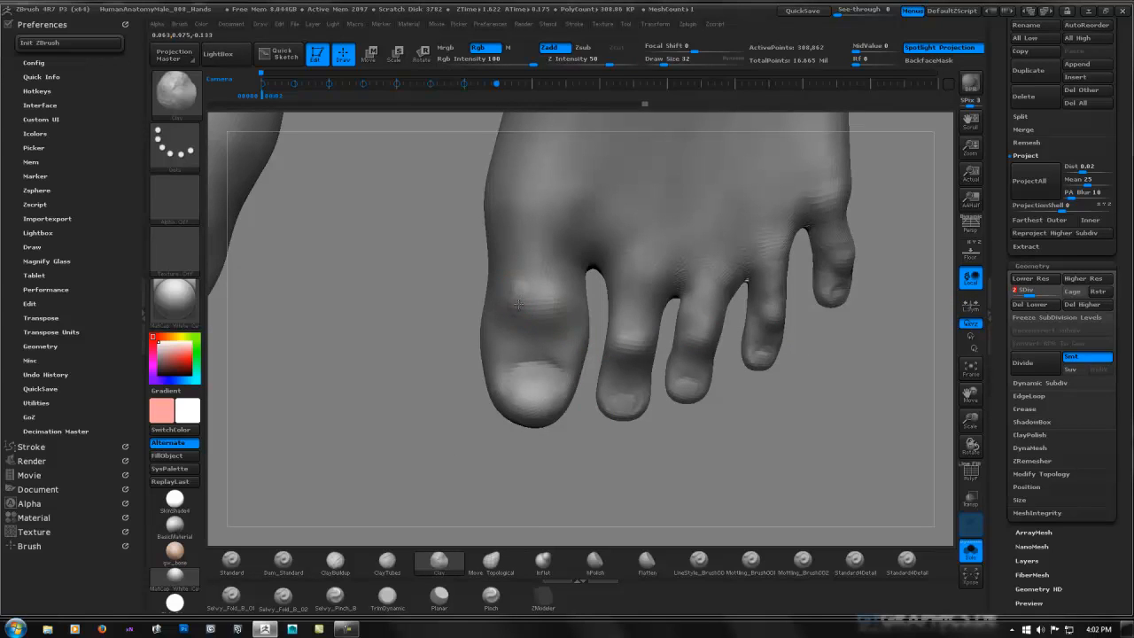
{"action": "mouse_move", "coordinate": [507, 294]}
{"action": "left_mouse_down"}
{"action": "mouse_move", "coordinate": [526, 288]}
{"action": "mouse_move", "coordinate": [518, 314]}
{"action": "mouse_move", "coordinate": [561, 309]}
{"action": "left_mouse_up"}
Refine the big toe's knuckle with the ClayTubes brush and smooth it.
{"action": "left_click", "coordinate": [387, 562]}
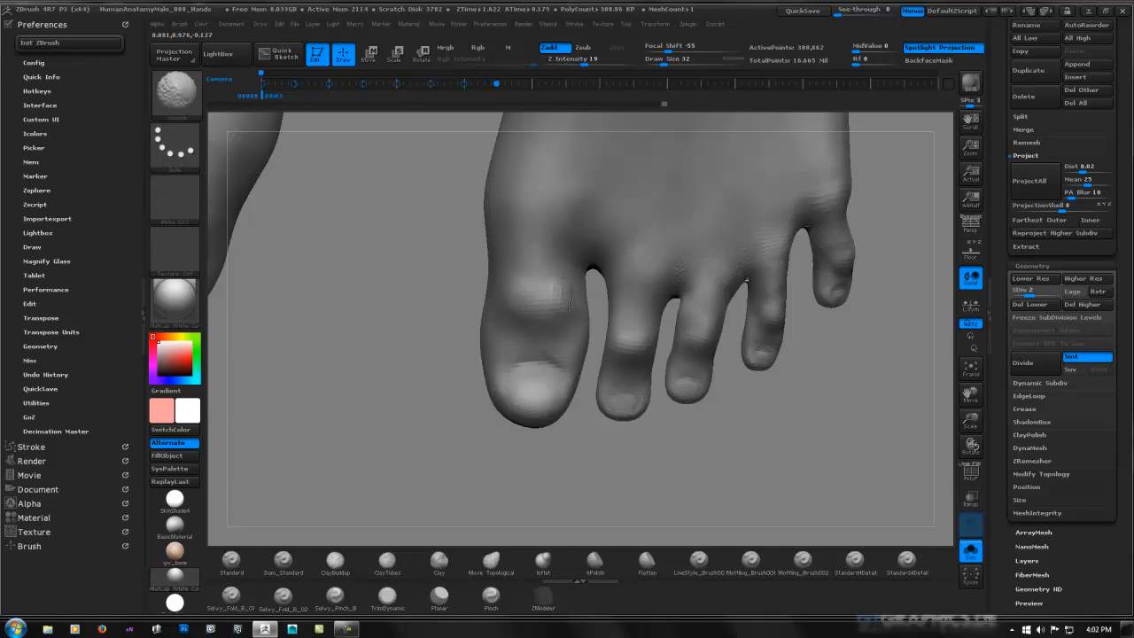
{"action": "mouse_move", "coordinate": [540, 293]}
{"action": "right_mouse_down"}
{"action": "mouse_move", "coordinate": [546, 239]}
{"action": "mouse_move", "coordinate": [552, 307]}
{"action": "right_mouse_up"}
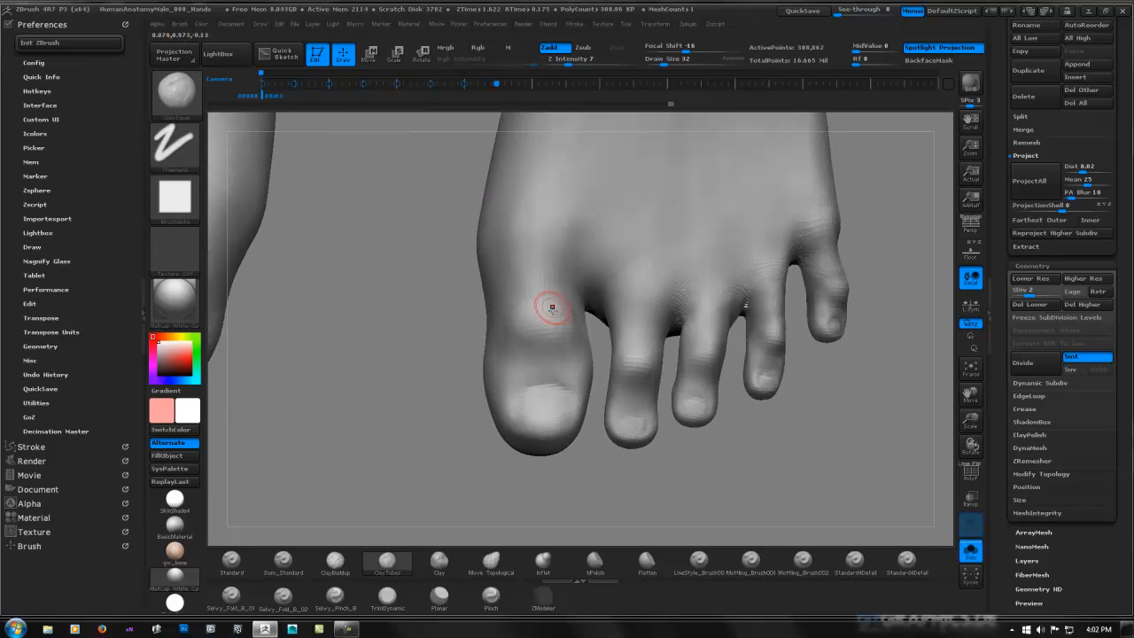
{"action": "key", "text": "shift"}
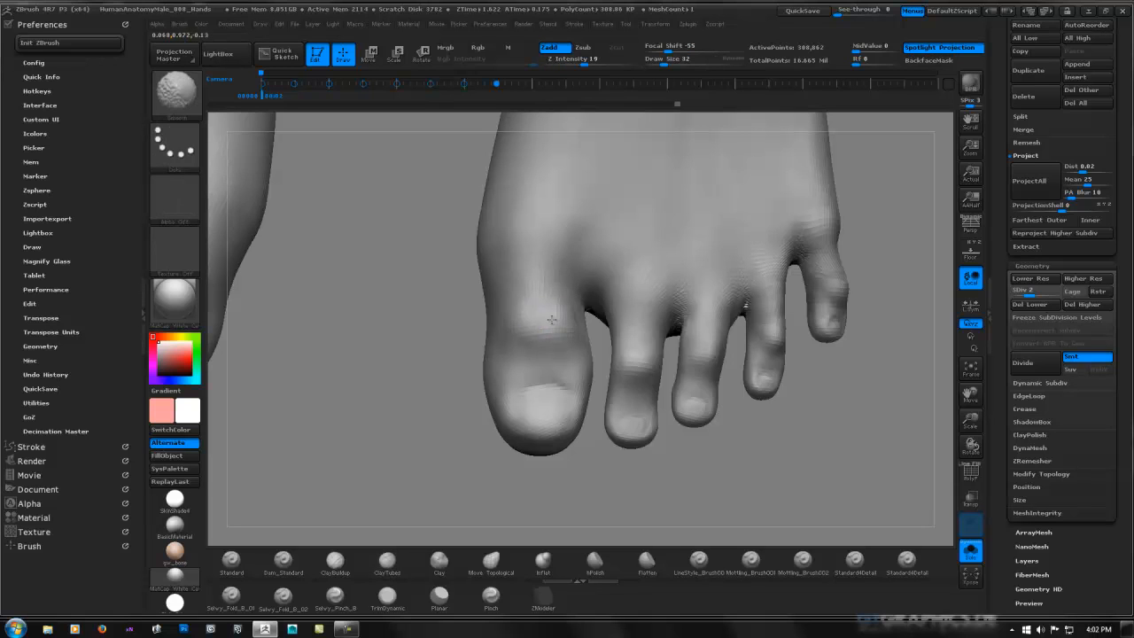
{"action": "left_click_drag", "start_coordinate": [548, 321], "coordinate": [526, 309], "text": "shift"}
{"action": "mouse_move", "coordinate": [552, 305]}
{"action": "right_mouse_down"}
{"action": "mouse_move", "coordinate": [552, 372]}
{"action": "mouse_move", "coordinate": [540, 321]}
{"action": "right_mouse_up"}
Isolate the feet by hiding the rest of the body, keeping the toes in close view.
{"action": "mouse_move", "coordinate": [651, 326]}
{"action": "right_mouse_down", "text": "ctrl"}
{"action": "mouse_move", "coordinate": [597, 331]}
{"action": "mouse_move", "coordinate": [620, 279]}
{"action": "right_mouse_up", "text": "ctrl"}
{"action": "key", "text": "shift"}
{"action": "key", "text": "ctrl+shift"}
{"action": "mouse_move", "coordinate": [835, 232]}
{"action": "left_mouse_down", "text": "ctrl+shift"}
{"action": "mouse_move", "coordinate": [632, 241]}
{"action": "mouse_move", "coordinate": [771, 392]}
{"action": "mouse_move", "coordinate": [702, 309]}
{"action": "left_mouse_up", "text": "ctrl+shift"}
{"action": "mouse_move", "coordinate": [703, 310]}
{"action": "right_mouse_down", "text": "ctrl"}
{"action": "mouse_move", "coordinate": [865, 296]}
{"action": "mouse_move", "coordinate": [746, 375]}
{"action": "mouse_move", "coordinate": [654, 346]}
{"action": "mouse_move", "coordinate": [620, 356]}
{"action": "right_mouse_up", "text": "ctrl"}
{"action": "right_click_drag", "start_coordinate": [519, 360], "coordinate": [513, 385], "text": "ctrl"}
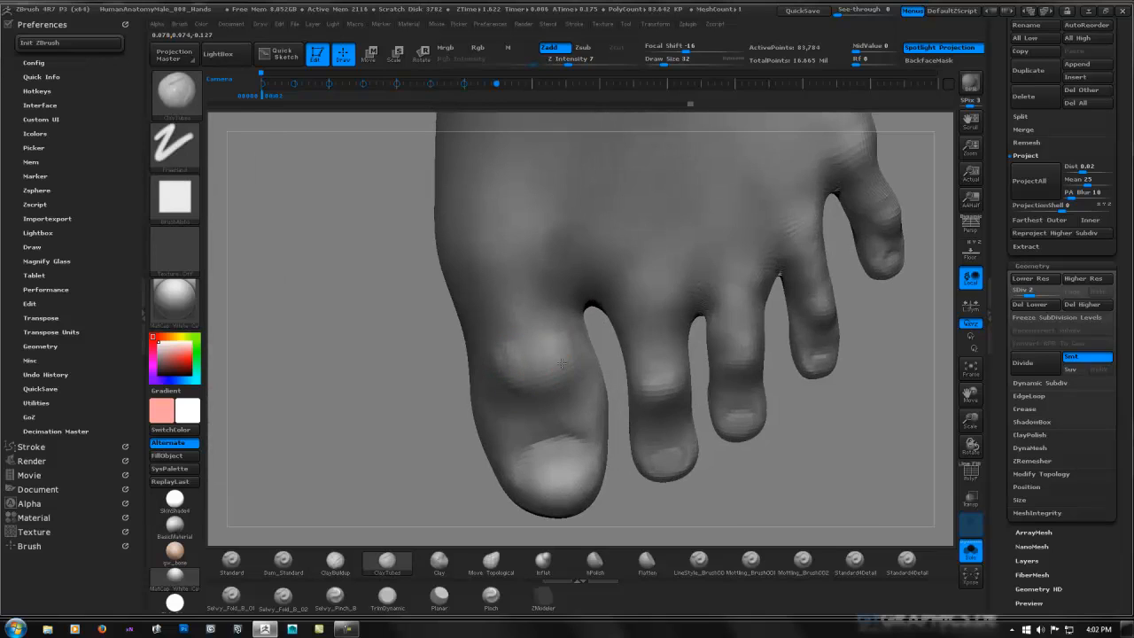
Shape the big toe's joint with ClayTubes and smooth the creases around the toes.
{"action": "key", "text": "shift"}
{"action": "key", "text": "shift"}
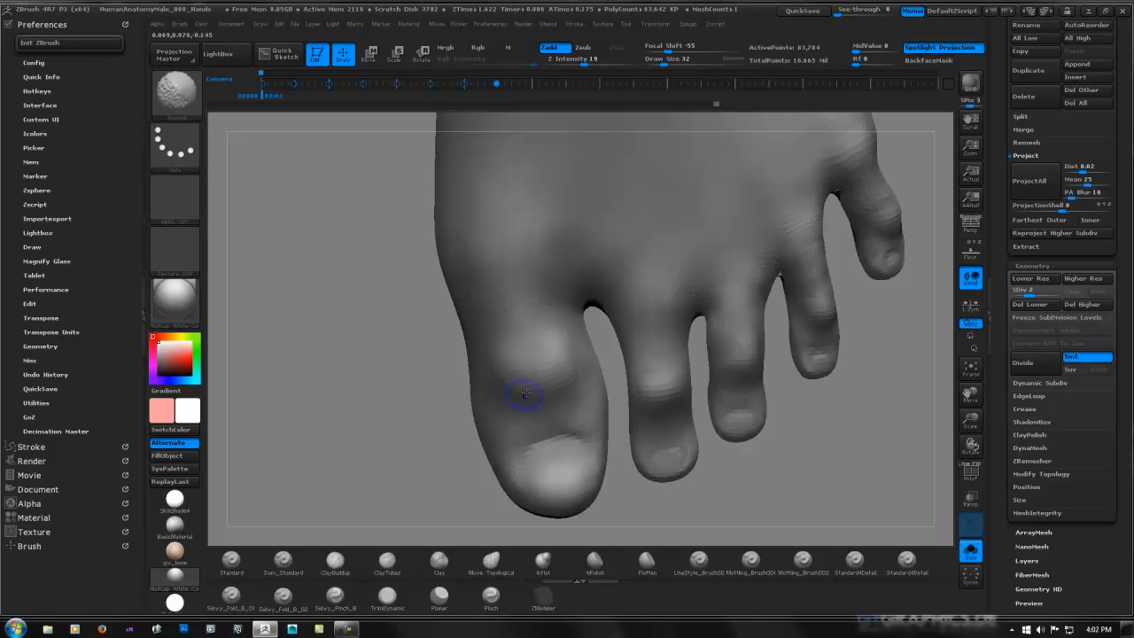
{"action": "right_click_drag", "start_coordinate": [525, 394], "coordinate": [533, 361], "text": "ctrl"}
{"action": "mouse_move", "coordinate": [620, 361]}
{"action": "right_mouse_down", "text": "alt"}
{"action": "mouse_move", "coordinate": [541, 361]}
{"action": "mouse_move", "coordinate": [570, 253]}
{"action": "mouse_move", "coordinate": [557, 372]}
{"action": "mouse_move", "coordinate": [608, 380]}
{"action": "right_mouse_up", "text": "alt"}
{"action": "key", "text": "shift"}
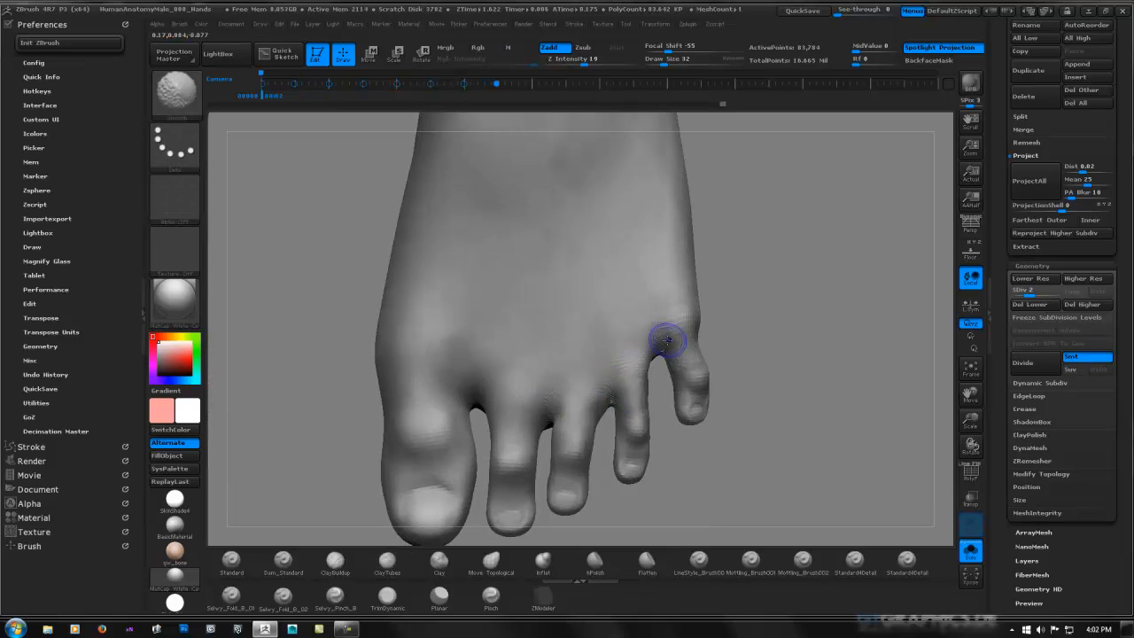
Set the draw size to 42, then build up and smooth the third toe's pad with ClayTubes.
{"action": "mouse_move", "coordinate": [579, 380]}
{"action": "right_mouse_down"}
{"action": "mouse_move", "coordinate": [569, 411]}
{"action": "mouse_move", "coordinate": [544, 380]}
{"action": "right_mouse_up"}
{"action": "right_click_drag", "start_coordinate": [582, 342], "coordinate": [666, 345]}
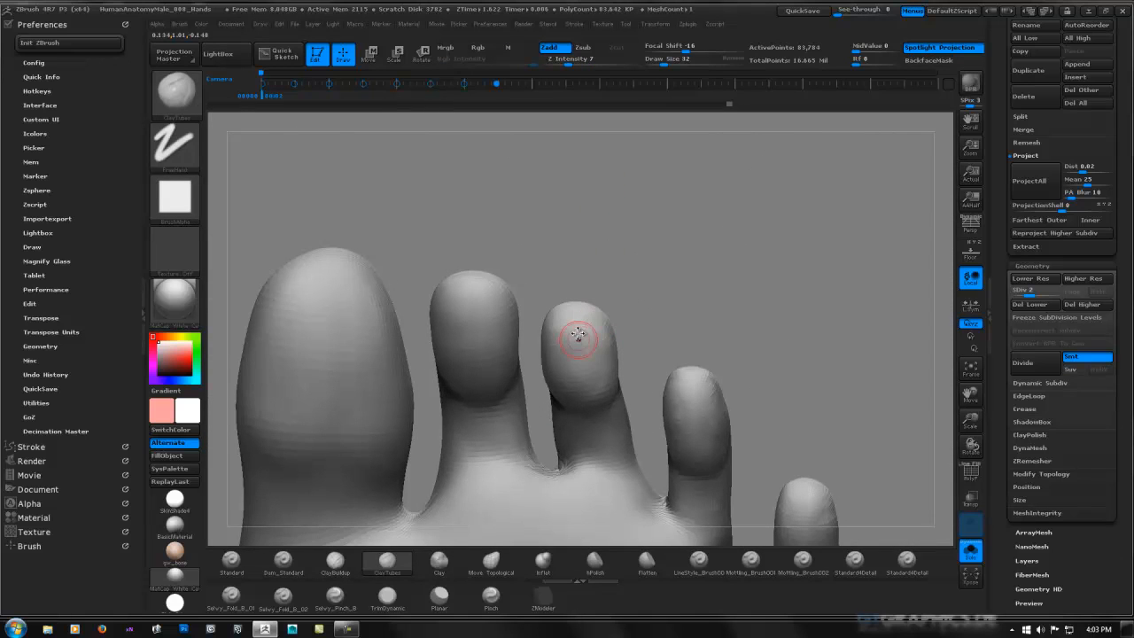
{"action": "key", "text": "space"}
{"action": "key", "text": "space"}
{"action": "left_click_drag", "start_coordinate": [569, 336], "coordinate": [569, 336]}
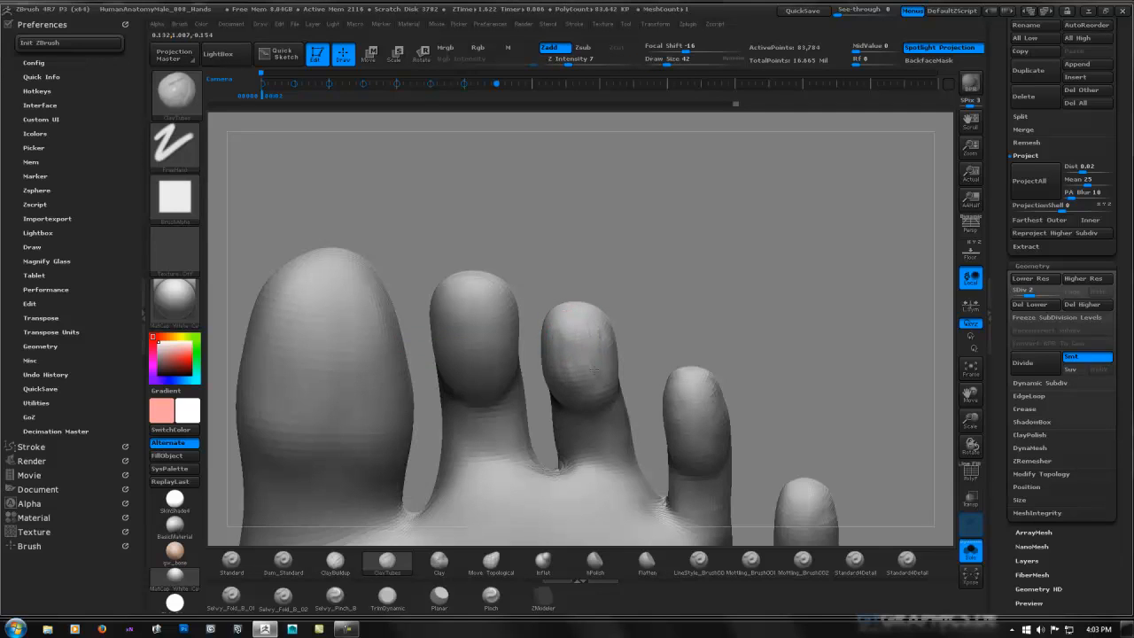
{"action": "key", "text": "shift"}
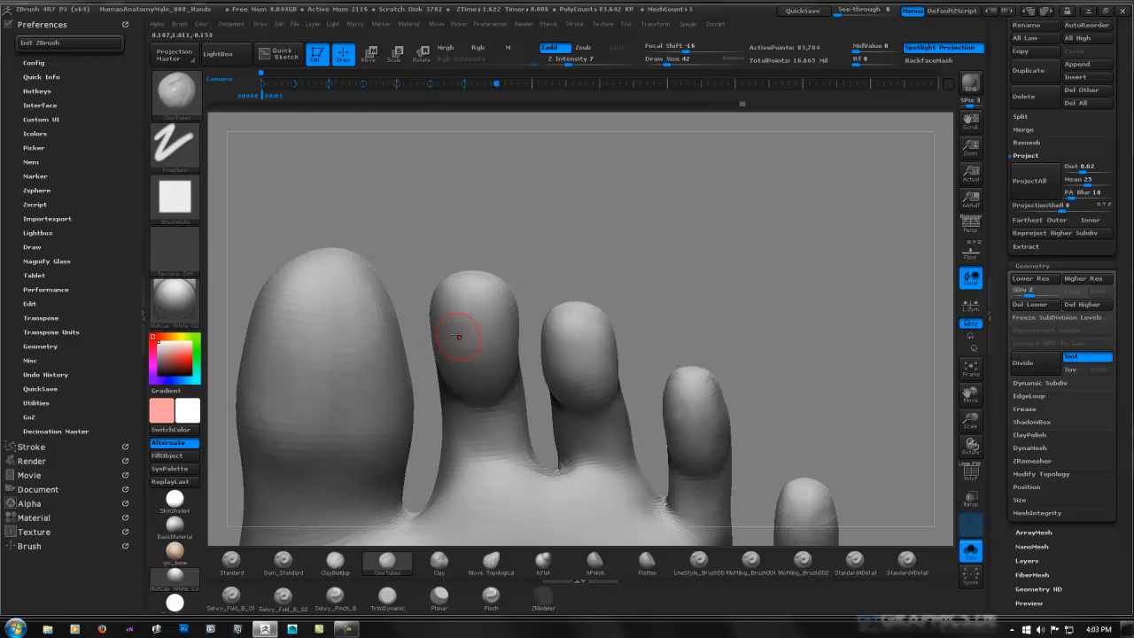
Add ClayTubes volume along the inner side of the fourth toe and smooth it.
{"action": "mouse_move", "coordinate": [562, 296]}
{"action": "left_mouse_down"}
{"action": "mouse_move", "coordinate": [562, 328]}
{"action": "mouse_move", "coordinate": [624, 246]}
{"action": "mouse_move", "coordinate": [628, 372]}
{"action": "mouse_move", "coordinate": [655, 334]}
{"action": "mouse_move", "coordinate": [659, 378]}
{"action": "left_mouse_up"}
{"action": "mouse_move", "coordinate": [660, 378]}
{"action": "right_mouse_down"}
{"action": "mouse_move", "coordinate": [628, 364]}
{"action": "mouse_move", "coordinate": [703, 345]}
{"action": "mouse_move", "coordinate": [678, 341]}
{"action": "right_mouse_up"}
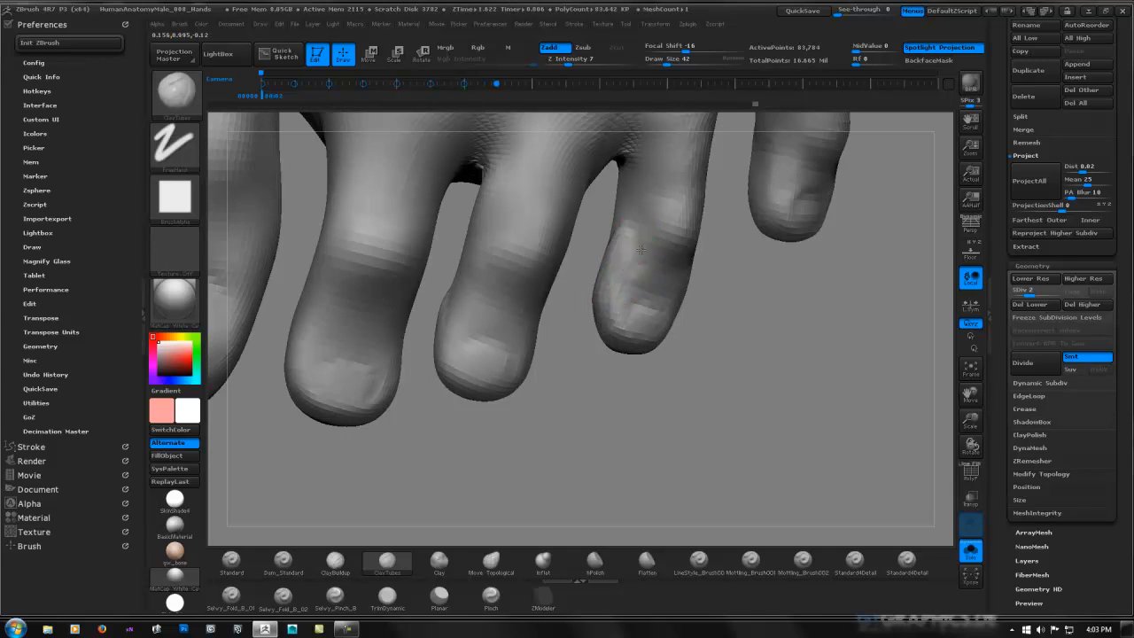
{"action": "key", "text": "shift"}
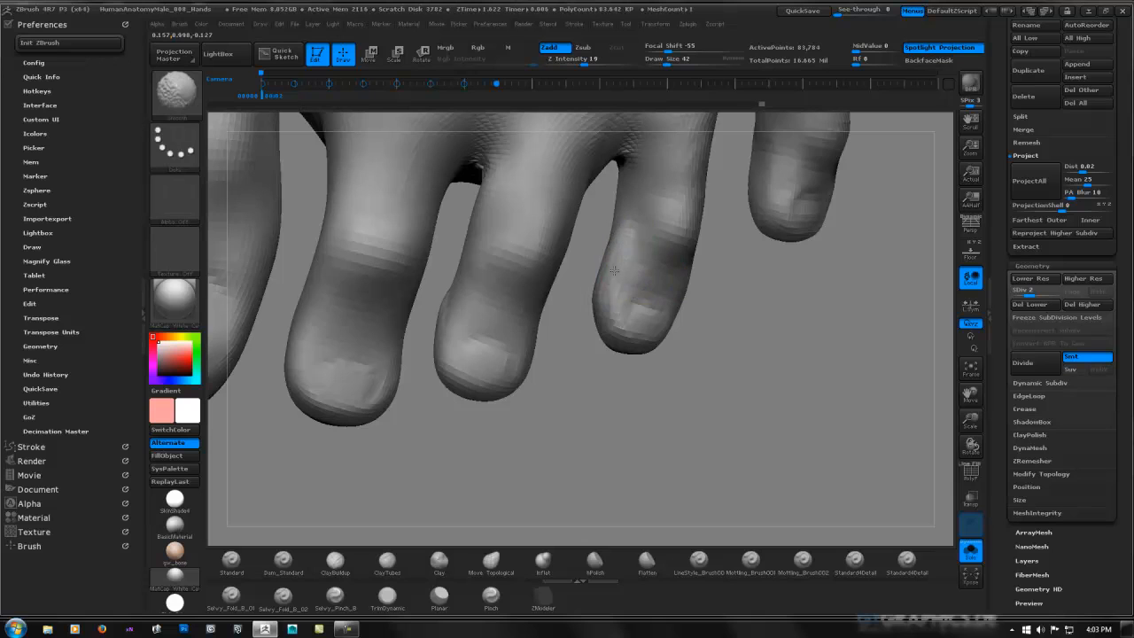
{"action": "mouse_move", "coordinate": [582, 342]}
{"action": "left_mouse_down"}
{"action": "mouse_move", "coordinate": [683, 216]}
{"action": "mouse_move", "coordinate": [734, 182]}
{"action": "mouse_move", "coordinate": [664, 286]}
{"action": "left_mouse_up"}
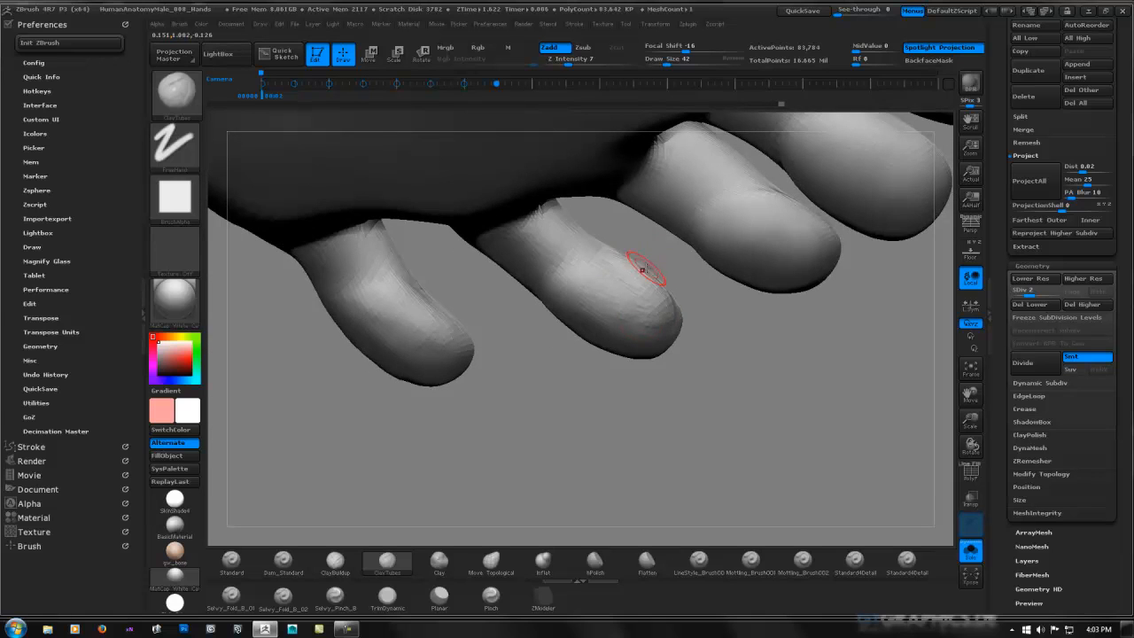
Fill out the underside of the fourth toe with ClayTubes and smooth the strokes.
{"action": "mouse_move", "coordinate": [666, 248]}
{"action": "left_mouse_down"}
{"action": "mouse_move", "coordinate": [558, 251]}
{"action": "mouse_move", "coordinate": [689, 294]}
{"action": "left_mouse_up"}
{"action": "left_click_drag", "start_coordinate": [592, 285], "coordinate": [550, 276]}
{"action": "key", "text": "shift"}
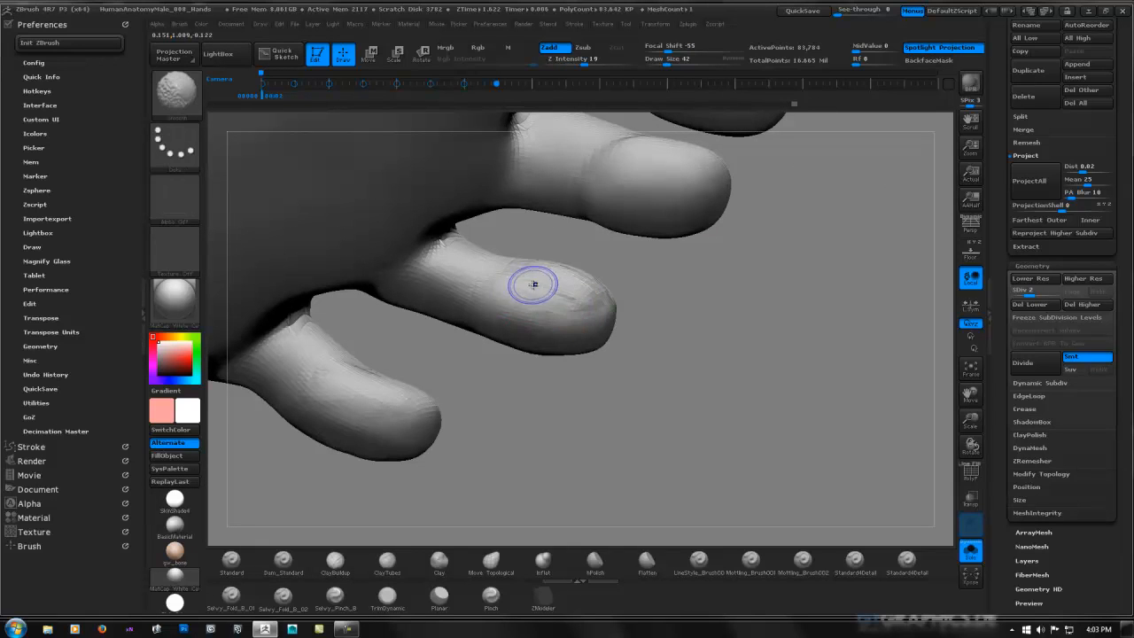
{"action": "mouse_move", "coordinate": [670, 270]}
{"action": "left_mouse_down"}
{"action": "mouse_move", "coordinate": [563, 288]}
{"action": "mouse_move", "coordinate": [619, 272]}
{"action": "left_mouse_up"}
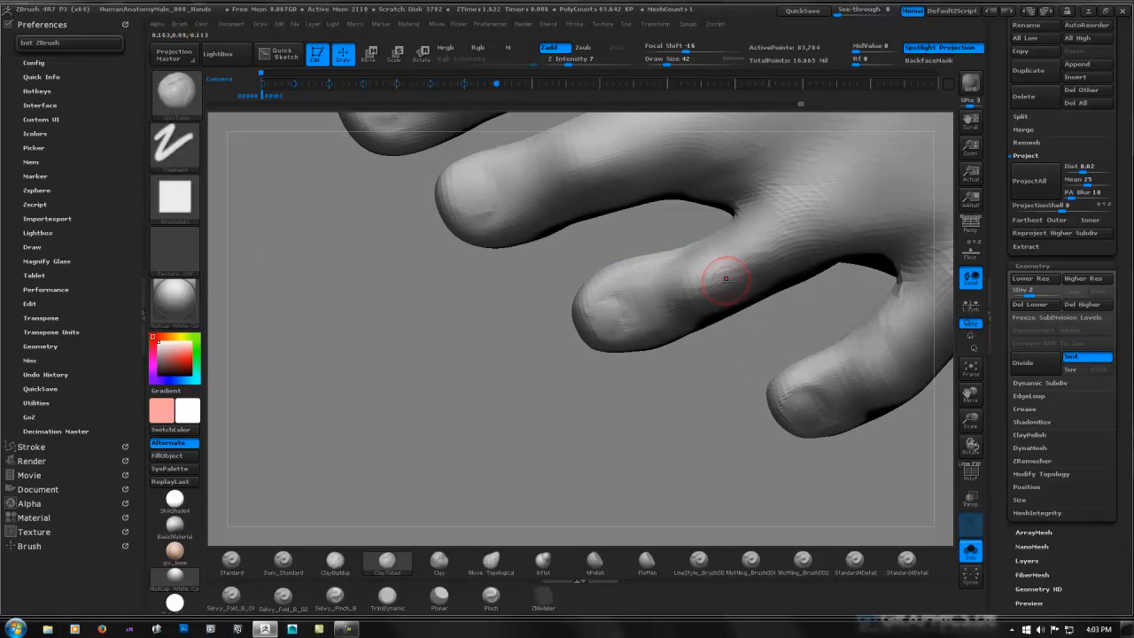
Build up the fourth toe's underside and outer side with ClayTubes, then smooth the strokes.
{"action": "mouse_move", "coordinate": [724, 271]}
{"action": "left_mouse_down"}
{"action": "mouse_move", "coordinate": [607, 271]}
{"action": "mouse_move", "coordinate": [524, 314]}
{"action": "mouse_move", "coordinate": [607, 281]}
{"action": "left_mouse_up"}
{"action": "right_click_drag", "start_coordinate": [607, 281], "coordinate": [657, 358], "text": "ctrl"}
{"action": "left_click_drag", "start_coordinate": [657, 358], "coordinate": [605, 284]}
{"action": "mouse_move", "coordinate": [624, 272]}
{"action": "right_mouse_down"}
{"action": "mouse_move", "coordinate": [591, 321]}
{"action": "mouse_move", "coordinate": [618, 281]}
{"action": "right_mouse_up"}
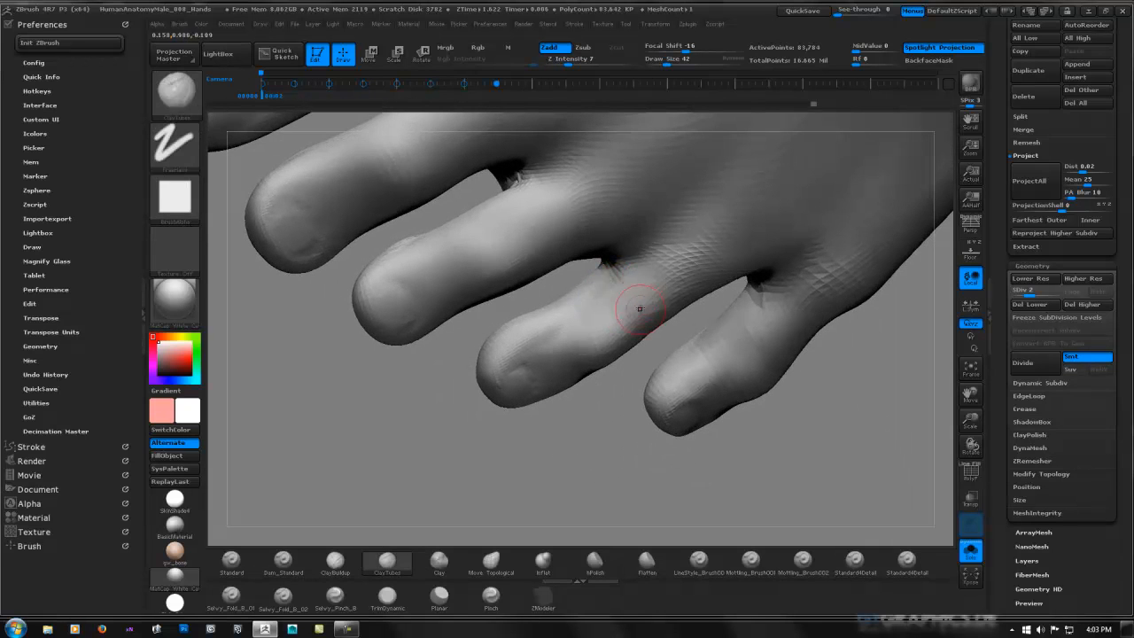
{"action": "mouse_move", "coordinate": [688, 311]}
{"action": "right_mouse_down"}
{"action": "mouse_move", "coordinate": [597, 220]}
{"action": "mouse_move", "coordinate": [671, 270]}
{"action": "mouse_move", "coordinate": [693, 349]}
{"action": "mouse_move", "coordinate": [682, 357]}
{"action": "right_mouse_up"}
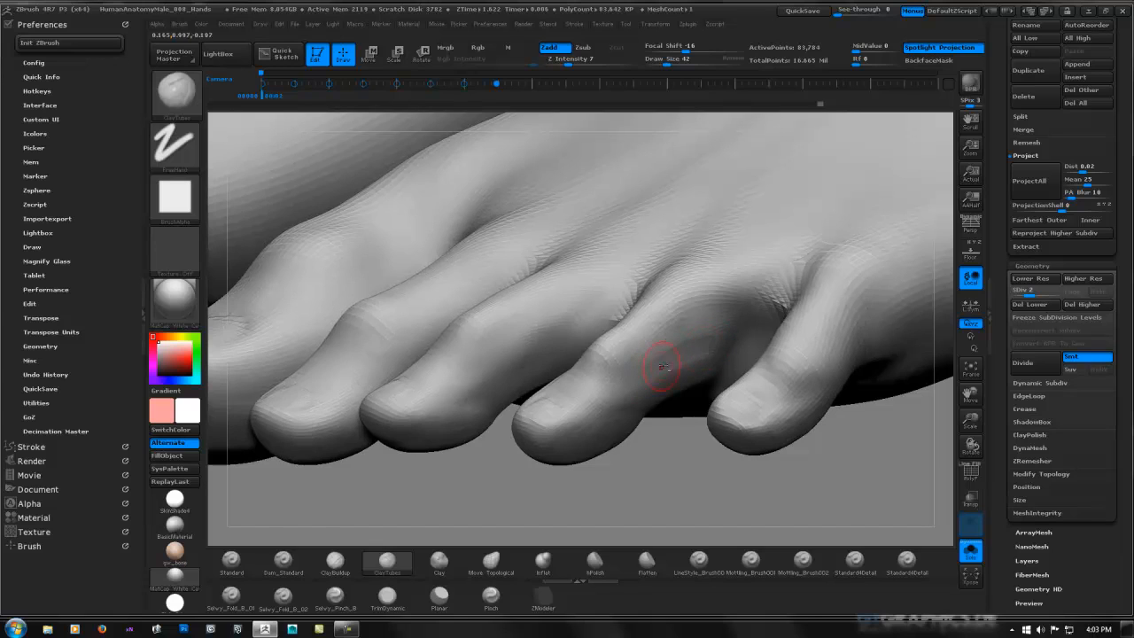
{"action": "key", "text": "shift"}
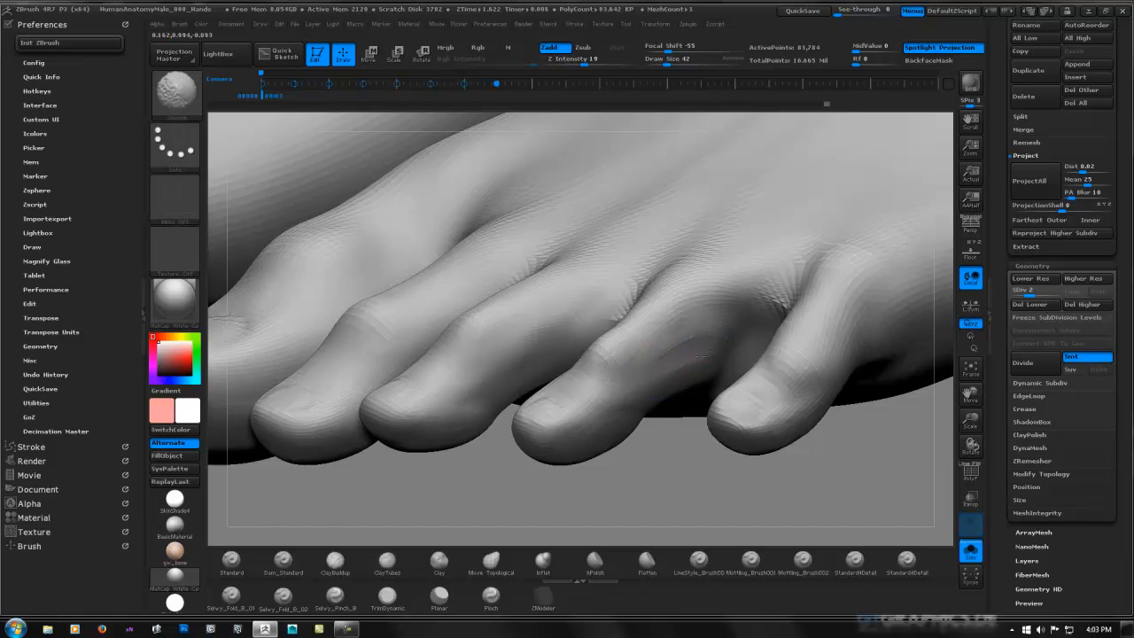
{"action": "key", "text": "shift"}
{"action": "key", "text": "shift"}
Smooth the surface around the base of the little toe.
{"action": "mouse_move", "coordinate": [696, 356]}
{"action": "right_mouse_down", "text": "alt"}
{"action": "mouse_move", "coordinate": [713, 316]}
{"action": "mouse_move", "coordinate": [689, 280]}
{"action": "mouse_move", "coordinate": [649, 341]}
{"action": "mouse_move", "coordinate": [682, 336]}
{"action": "mouse_move", "coordinate": [661, 335]}
{"action": "right_mouse_up", "text": "alt"}
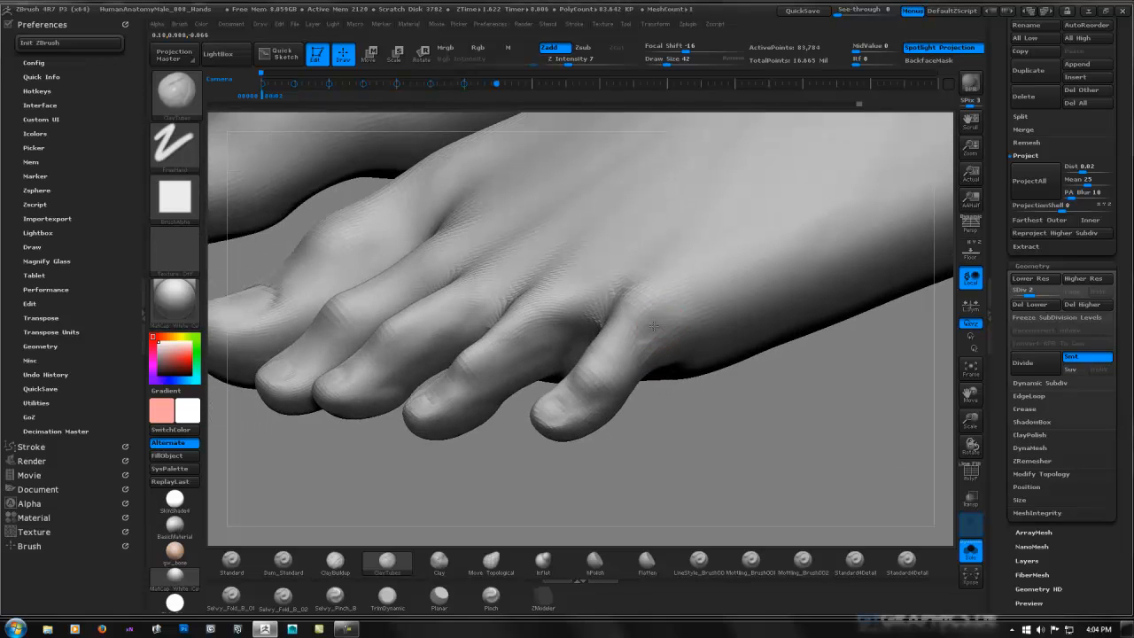
{"action": "left_click_drag", "start_coordinate": [669, 337], "coordinate": [664, 329], "text": "shift"}
{"action": "mouse_move", "coordinate": [664, 329]}
{"action": "right_mouse_down"}
{"action": "mouse_move", "coordinate": [689, 393]}
{"action": "mouse_move", "coordinate": [673, 356]}
{"action": "mouse_move", "coordinate": [734, 364]}
{"action": "mouse_move", "coordinate": [789, 336]}
{"action": "mouse_move", "coordinate": [709, 281]}
{"action": "mouse_move", "coordinate": [700, 336]}
{"action": "mouse_move", "coordinate": [779, 381]}
{"action": "right_mouse_up"}
{"action": "right_click_drag", "start_coordinate": [695, 376], "coordinate": [680, 278]}
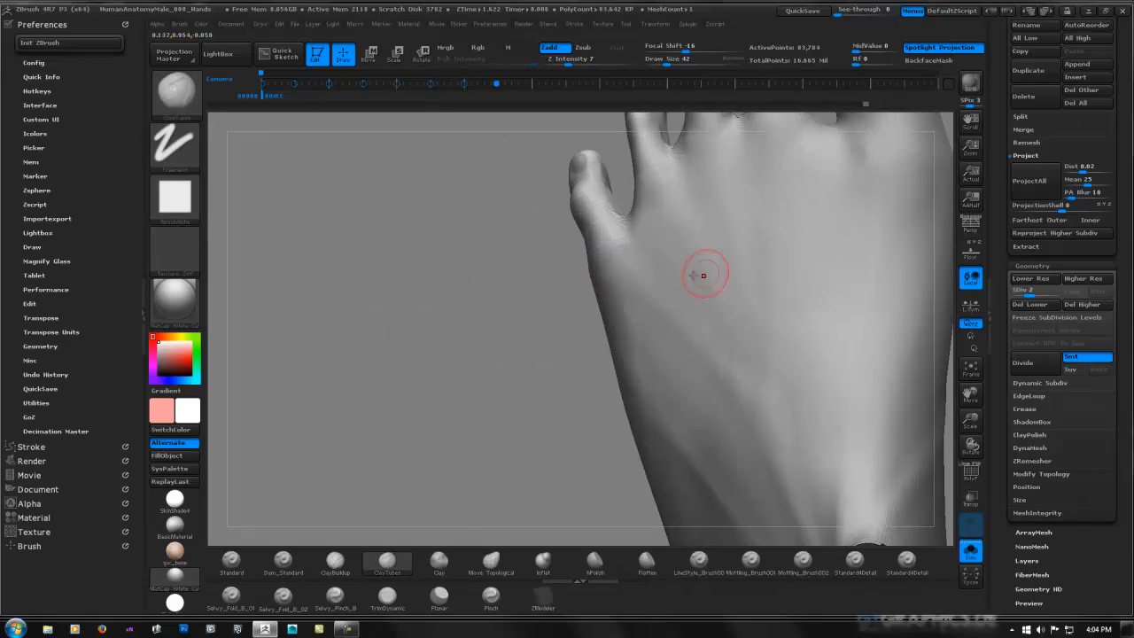
{"action": "right_click_drag", "start_coordinate": [698, 274], "coordinate": [715, 309]}
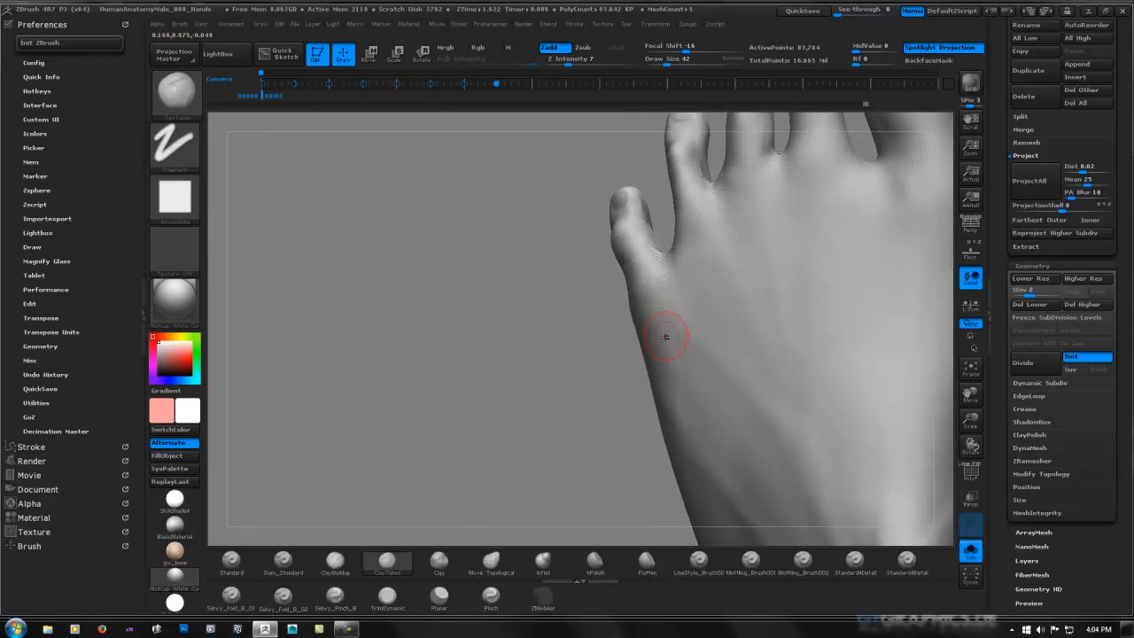
Lower the body mesh to subdivision level 1.
{"action": "right_click_drag", "start_coordinate": [660, 364], "coordinate": [654, 307]}
{"action": "key", "text": "b"}
{"action": "key", "text": "s"}
{"action": "key", "text": "t"}
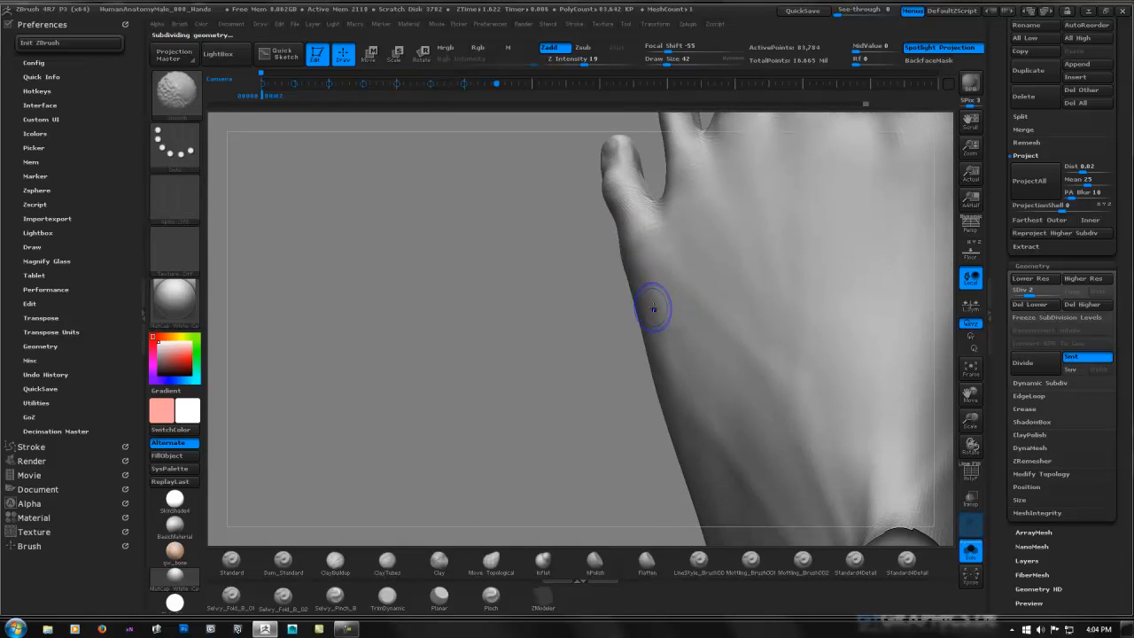
{"action": "key", "text": "shift+d"}
{"action": "key", "text": "b"}
{"action": "key", "text": "c"}
{"action": "key", "text": "t"}
{"action": "right_click", "coordinate": [619, 381]}
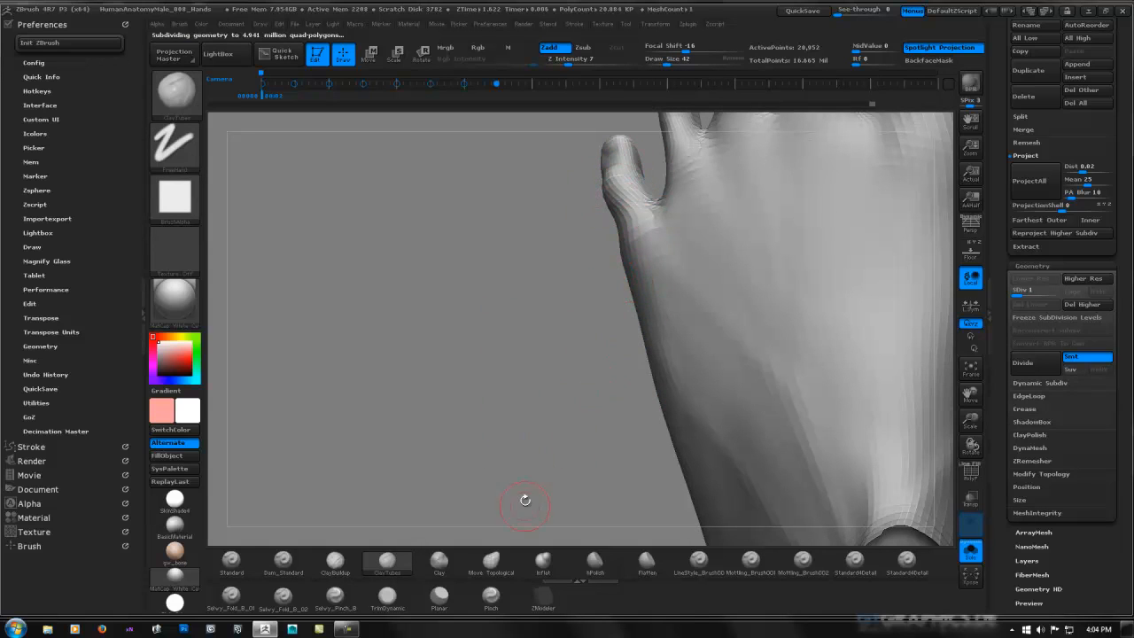
Using Move Topological at draw size 126, pull the foot's outer edge outward behind the little toe.
{"action": "left_click", "coordinate": [492, 560]}
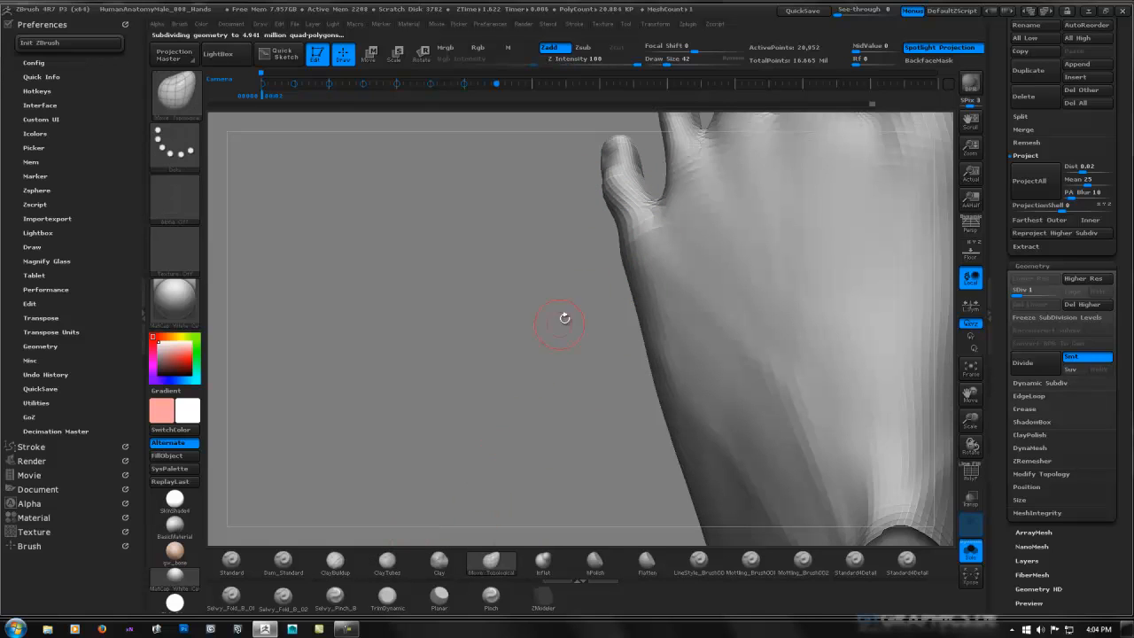
{"action": "key", "text": "space"}
{"action": "left_click_drag", "start_coordinate": [602, 264], "coordinate": [622, 265]}
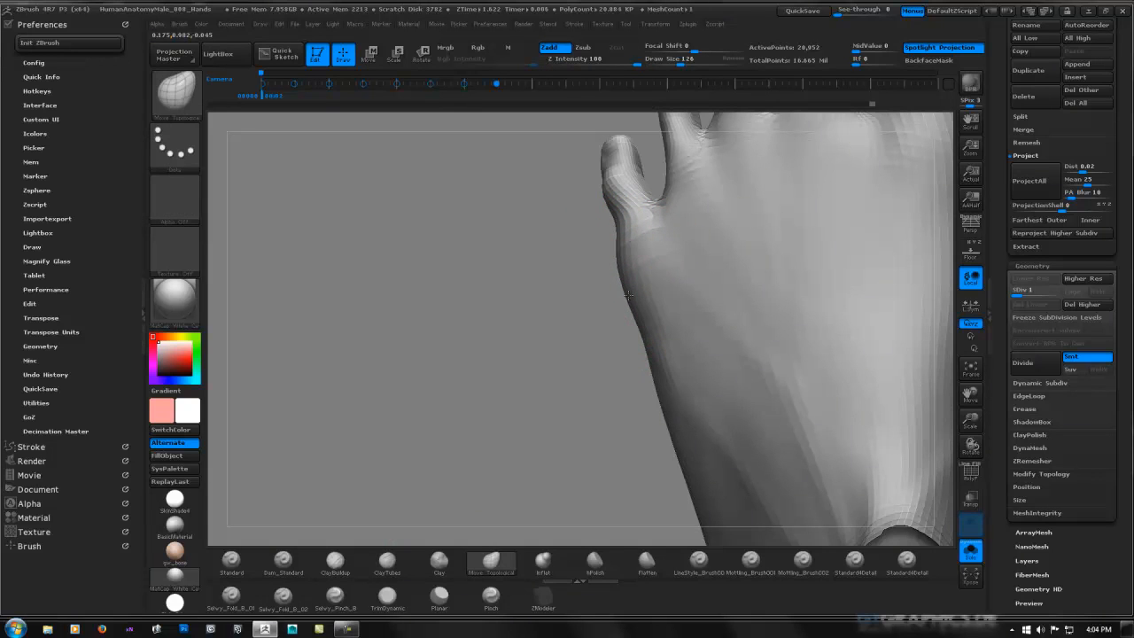
{"action": "left_click_drag", "start_coordinate": [661, 413], "coordinate": [657, 414]}
{"action": "mouse_move", "coordinate": [699, 381]}
{"action": "right_mouse_down", "text": "ctrl"}
{"action": "mouse_move", "coordinate": [681, 339]}
{"action": "mouse_move", "coordinate": [549, 334]}
{"action": "right_mouse_up", "text": "ctrl"}
{"action": "right_click_drag", "start_coordinate": [641, 315], "coordinate": [637, 321]}
{"action": "right_click", "coordinate": [638, 321]}
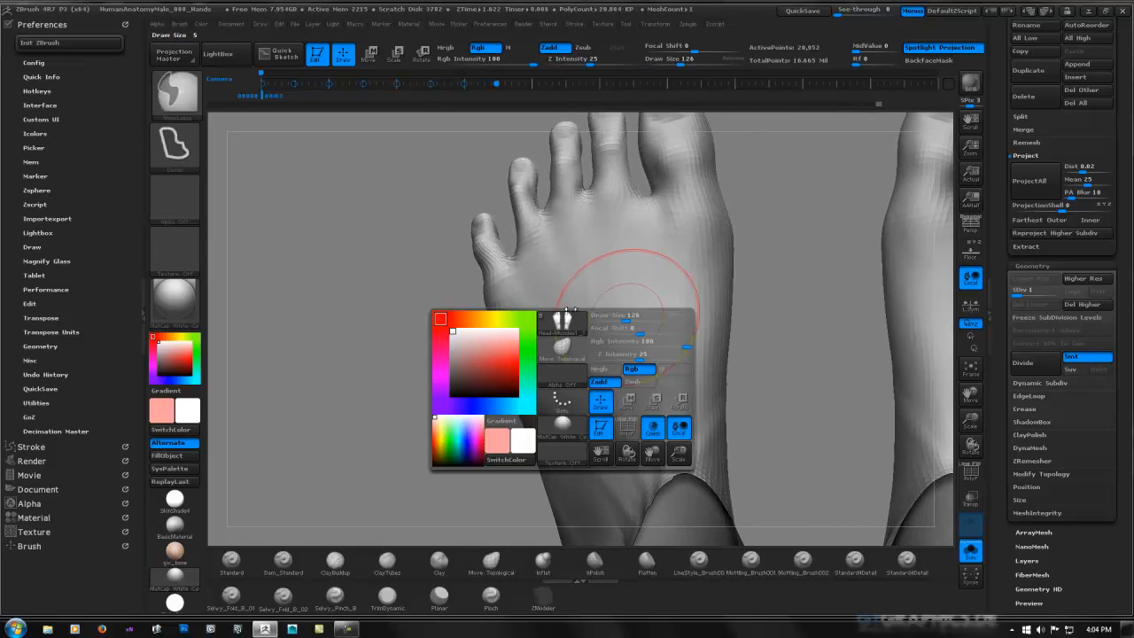
{"action": "right_click_drag", "start_coordinate": [617, 264], "coordinate": [514, 302], "text": "ctrl"}
{"action": "right_click_drag", "start_coordinate": [659, 288], "coordinate": [524, 311], "text": "alt"}
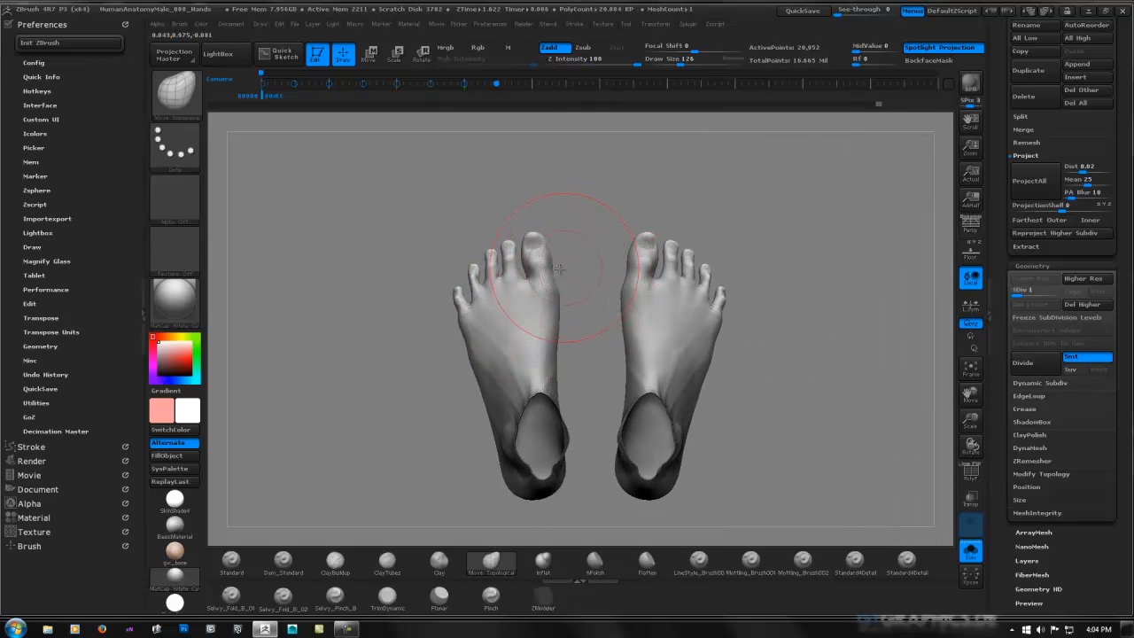
{"action": "key", "text": "ctrl"}
{"action": "mouse_move", "coordinate": [523, 292]}
{"action": "right_mouse_down", "text": "ctrl"}
{"action": "mouse_move", "coordinate": [631, 268]}
{"action": "mouse_move", "coordinate": [544, 274]}
{"action": "mouse_move", "coordinate": [579, 243]}
{"action": "right_mouse_up", "text": "ctrl"}
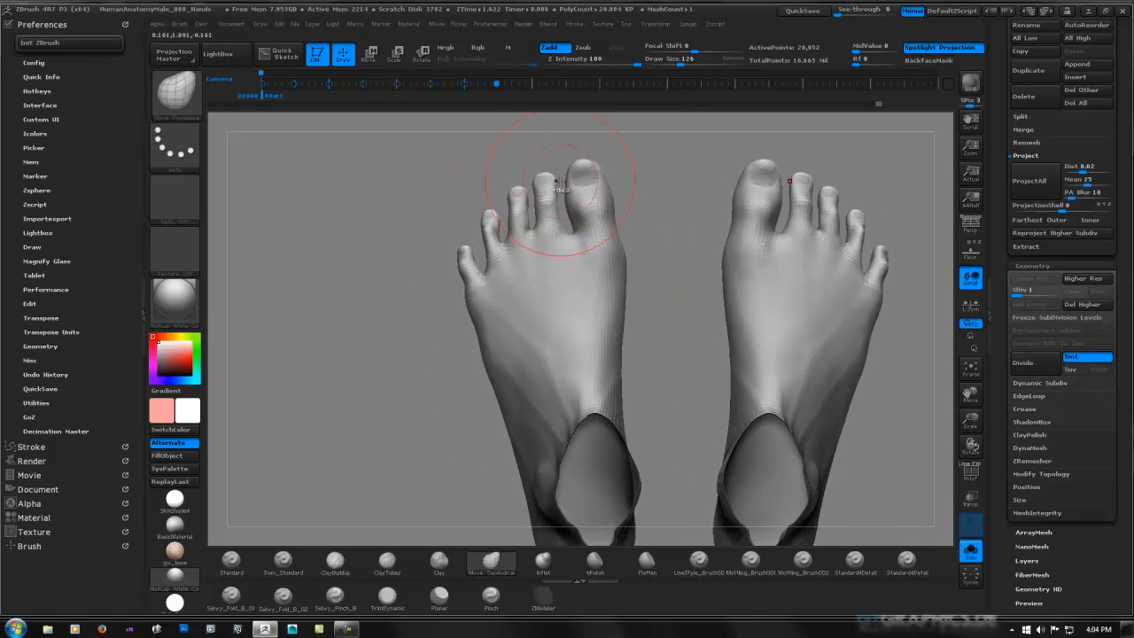
{"action": "key", "text": "ctrl+shift"}
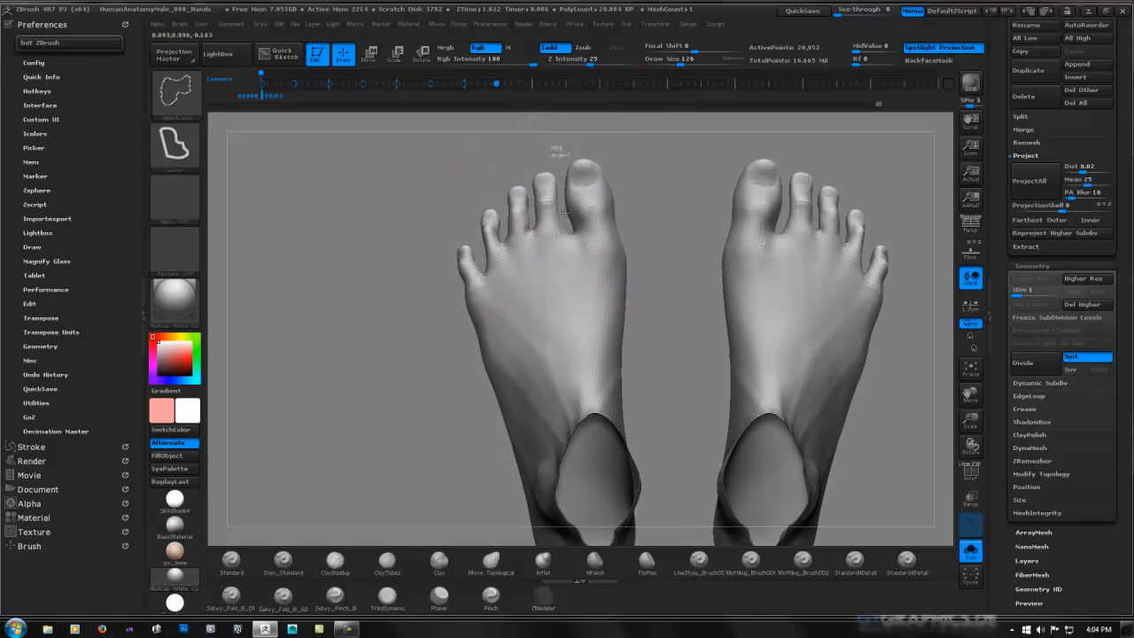
{"action": "mouse_move", "coordinate": [570, 252]}
{"action": "left_mouse_down", "text": "ctrl+shift"}
{"action": "mouse_move", "coordinate": [513, 278]}
{"action": "mouse_move", "coordinate": [526, 233]}
{"action": "mouse_move", "coordinate": [567, 172]}
{"action": "left_mouse_up", "text": "ctrl+shift"}
{"action": "key", "text": "ctrl+z"}
Lasso-mask the big toe and the inner side of the foot, leaving the other four toes and outer foot unmasked.
{"action": "left_click_drag", "start_coordinate": [632, 155], "coordinate": [635, 158], "text": "ctrl"}
{"action": "mouse_move", "coordinate": [568, 148]}
{"action": "left_mouse_down", "text": "ctrl"}
{"action": "mouse_move", "coordinate": [567, 281]}
{"action": "mouse_move", "coordinate": [628, 389]}
{"action": "mouse_move", "coordinate": [682, 168]}
{"action": "mouse_move", "coordinate": [659, 181]}
{"action": "left_mouse_up", "text": "ctrl"}
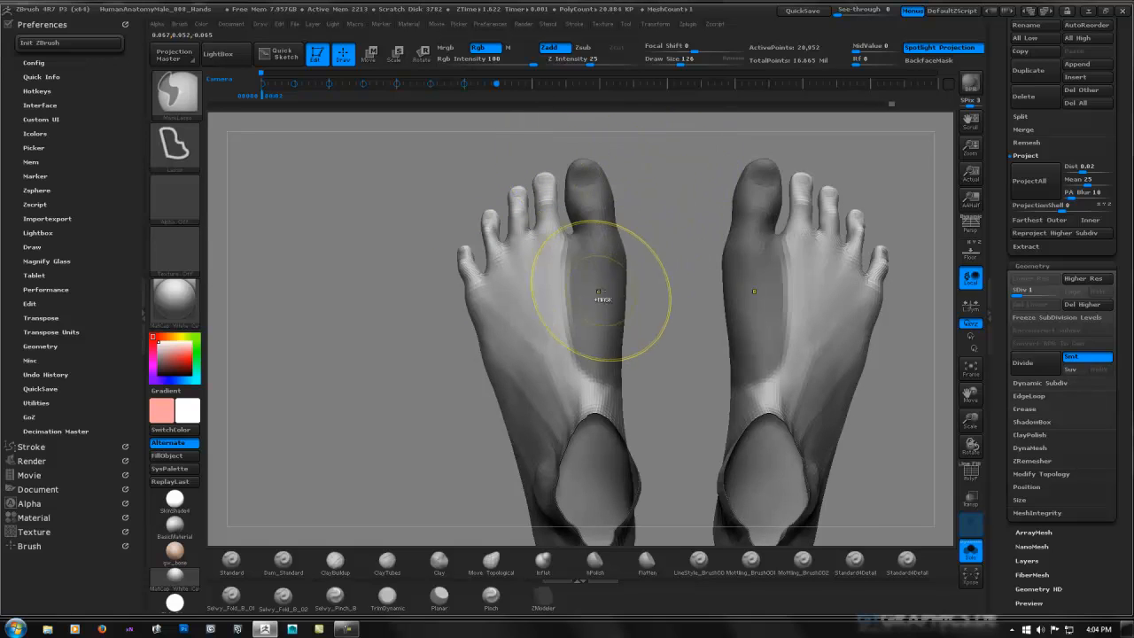
{"action": "left_click", "coordinate": [437, 355], "text": "ctrl"}
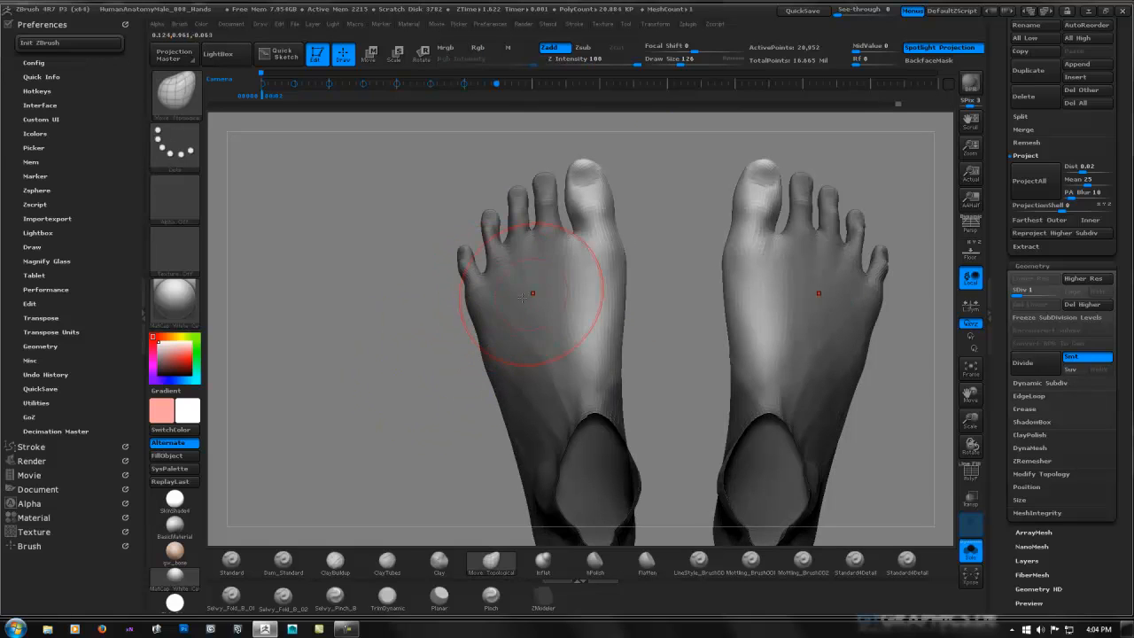
{"action": "left_click", "coordinate": [450, 353], "text": "ctrl"}
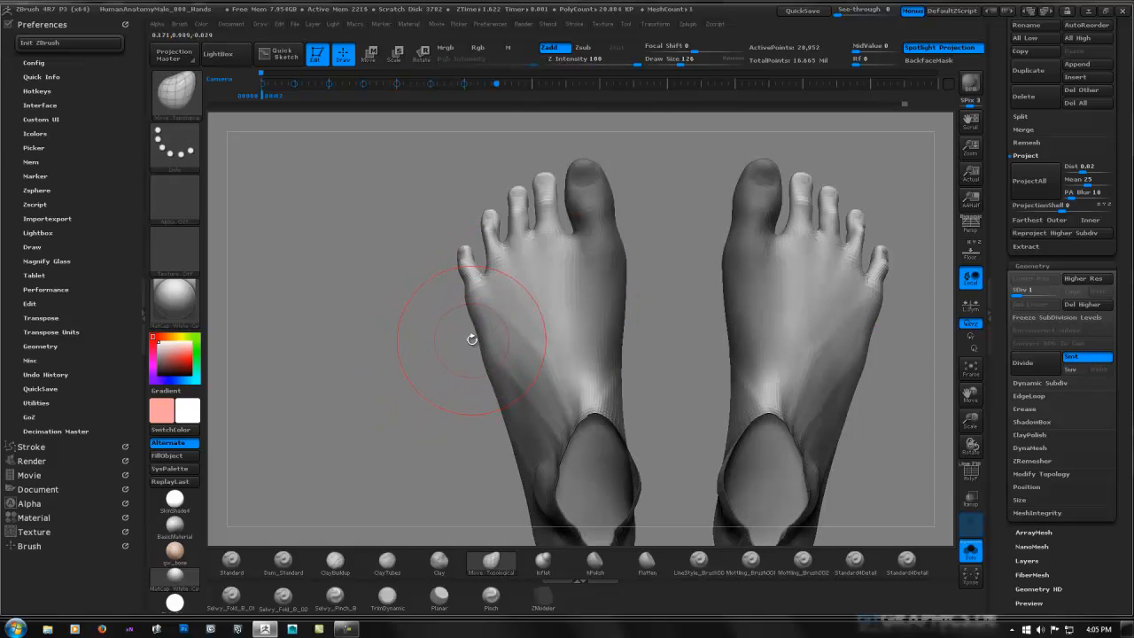
Draw a Transpose Move line about 2.4 units long across the instep, from the foot's outer edge toward the inner side.
{"action": "key", "text": "w"}
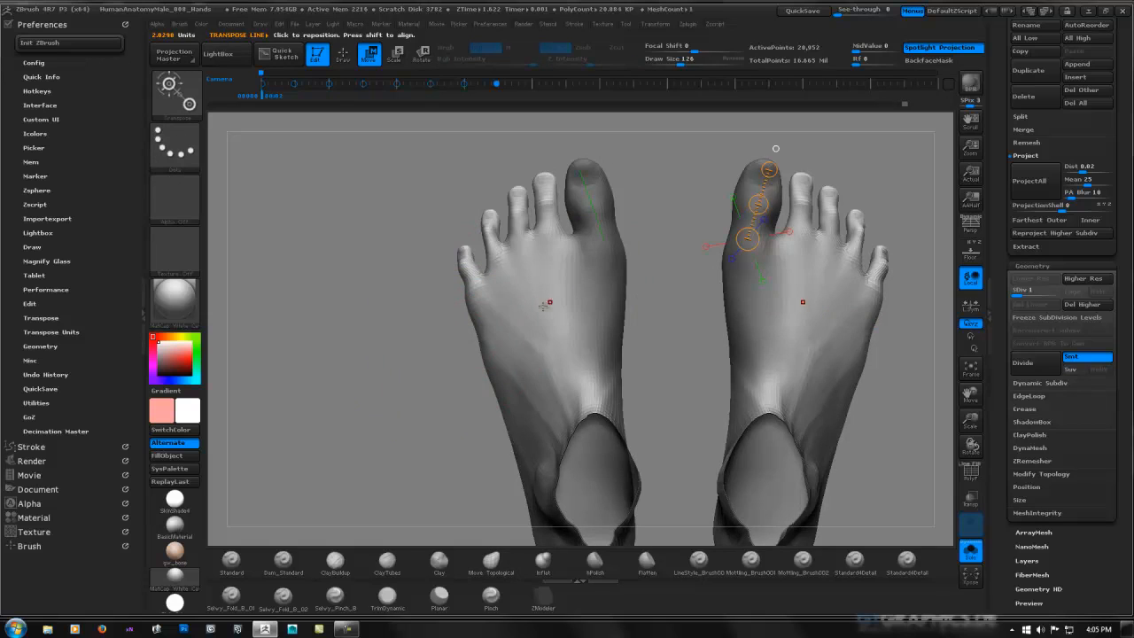
{"action": "left_click_drag", "start_coordinate": [502, 352], "coordinate": [603, 317]}
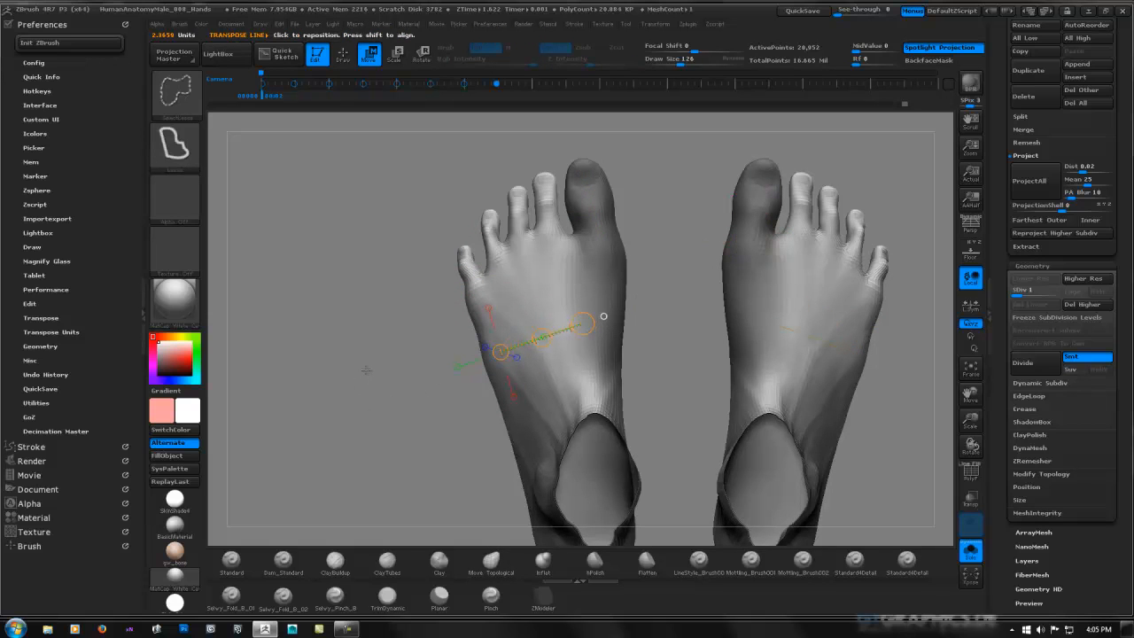
{"action": "left_click_drag", "start_coordinate": [366, 370], "coordinate": [476, 335]}
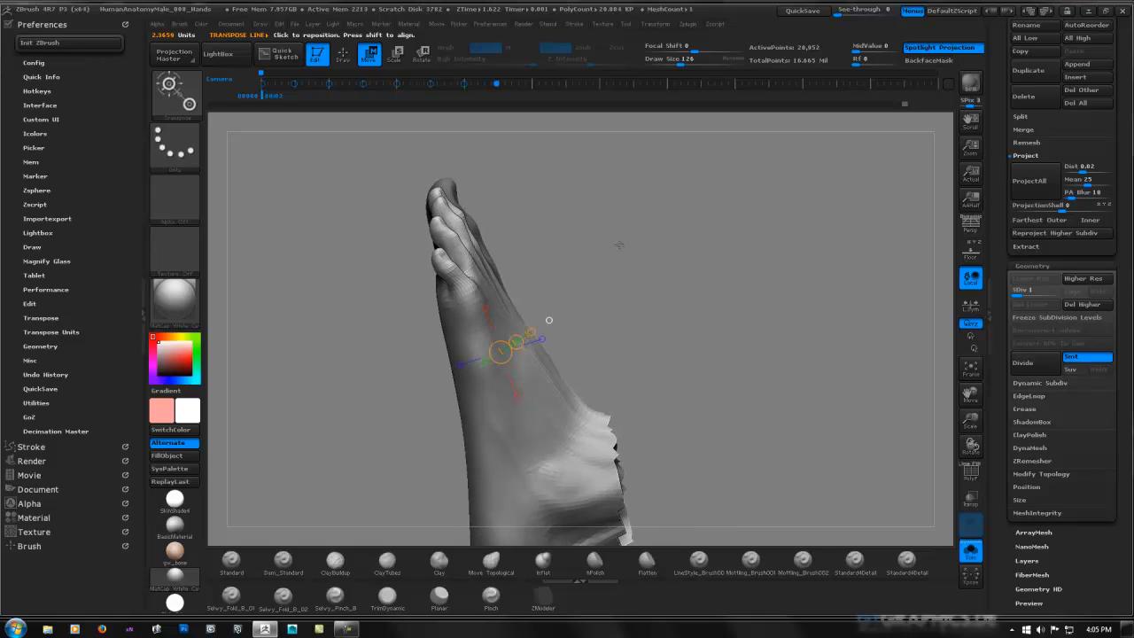
{"action": "mouse_move", "coordinate": [619, 244]}
{"action": "left_mouse_down"}
{"action": "mouse_move", "coordinate": [616, 261]}
{"action": "mouse_move", "coordinate": [454, 301]}
{"action": "mouse_move", "coordinate": [400, 328]}
{"action": "left_mouse_up"}
{"action": "left_click_drag", "start_coordinate": [539, 338], "coordinate": [541, 337]}
{"action": "key", "text": "ctrl+shift"}
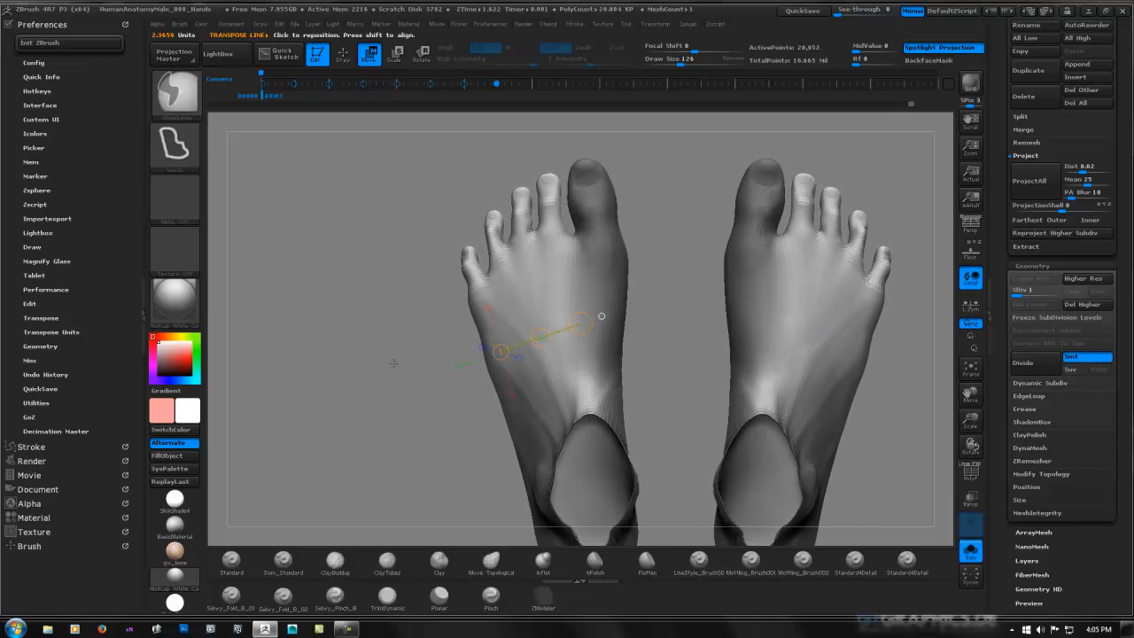
{"action": "key", "text": "ctrl+shift+a"}
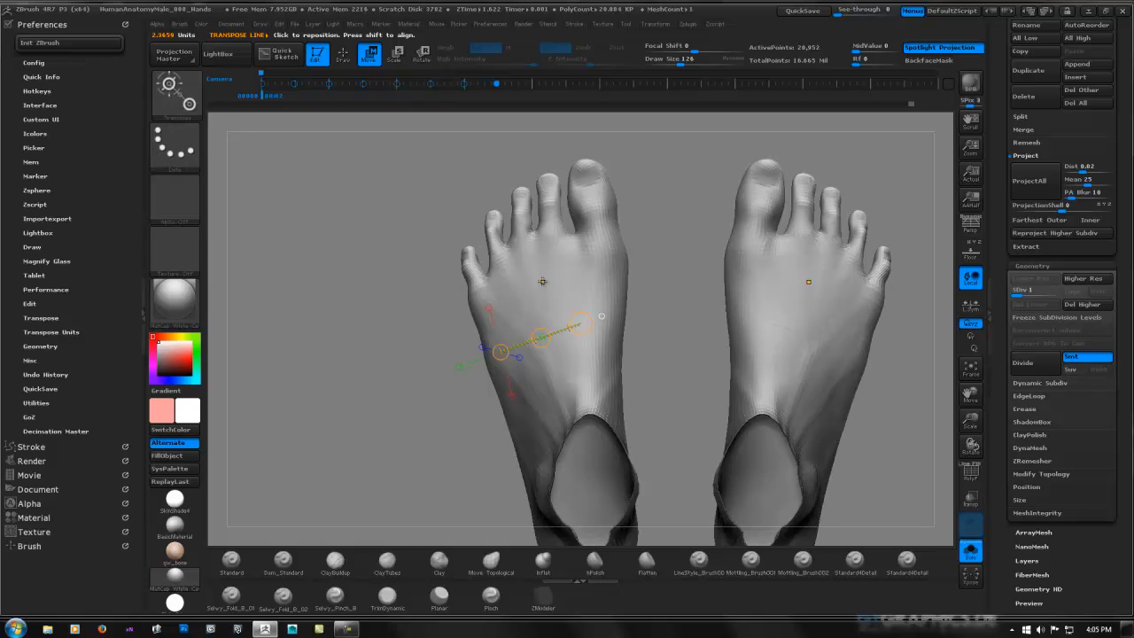
{"action": "key", "text": "ctrl+z"}
{"action": "key", "text": "ctrl+z"}
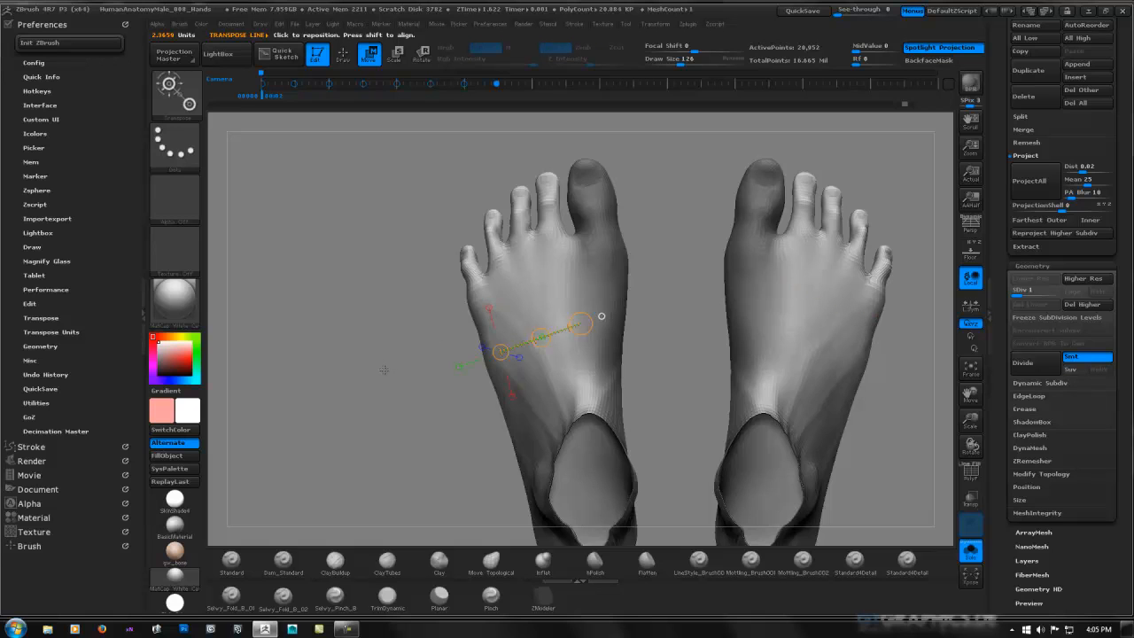
Extend the mask over the heel and ankle area from the side of the foot.
{"action": "left_click_drag", "start_coordinate": [383, 368], "coordinate": [678, 248]}
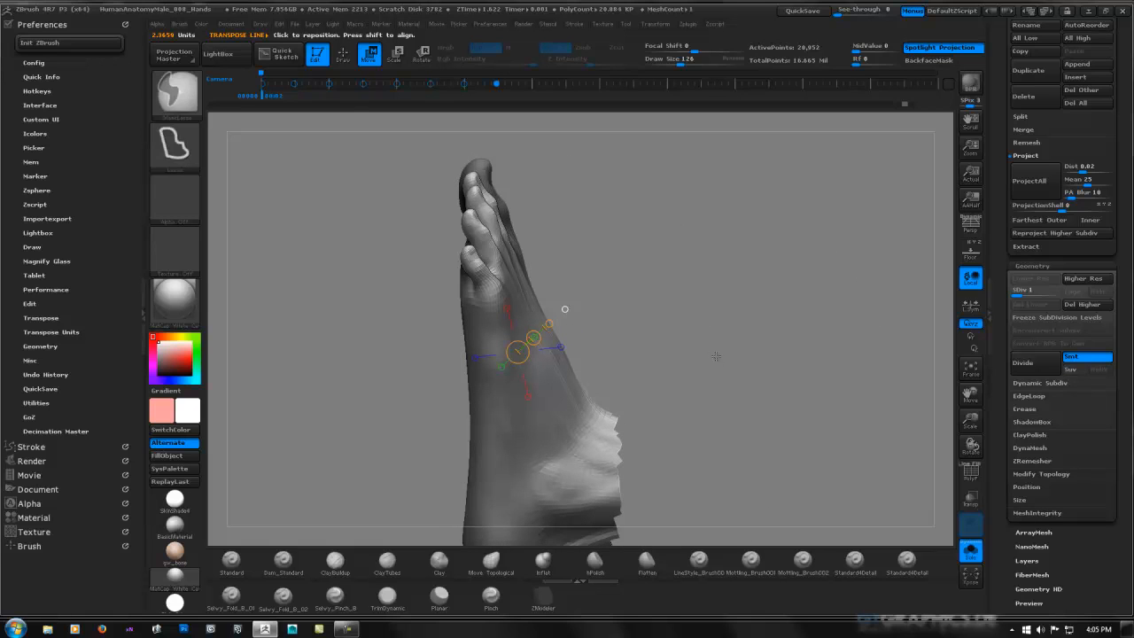
{"action": "mouse_move", "coordinate": [642, 351]}
{"action": "left_mouse_down", "text": "ctrl"}
{"action": "mouse_move", "coordinate": [584, 420]}
{"action": "mouse_move", "coordinate": [551, 516]}
{"action": "mouse_move", "coordinate": [636, 542]}
{"action": "mouse_move", "coordinate": [669, 523]}
{"action": "left_mouse_up", "text": "ctrl"}
{"action": "left_click_drag", "start_coordinate": [732, 388], "coordinate": [711, 256], "text": "alt"}
{"action": "mouse_move", "coordinate": [662, 431]}
{"action": "left_mouse_down", "text": "ctrl"}
{"action": "mouse_move", "coordinate": [547, 429]}
{"action": "mouse_move", "coordinate": [532, 376]}
{"action": "mouse_move", "coordinate": [589, 245]}
{"action": "mouse_move", "coordinate": [663, 193]}
{"action": "left_mouse_up", "text": "ctrl"}
{"action": "mouse_move", "coordinate": [825, 213]}
{"action": "left_mouse_down"}
{"action": "mouse_move", "coordinate": [696, 254]}
{"action": "mouse_move", "coordinate": [625, 220]}
{"action": "mouse_move", "coordinate": [589, 227]}
{"action": "mouse_move", "coordinate": [511, 183]}
{"action": "mouse_move", "coordinate": [504, 228]}
{"action": "mouse_move", "coordinate": [528, 443]}
{"action": "mouse_move", "coordinate": [611, 200]}
{"action": "mouse_move", "coordinate": [595, 197]}
{"action": "left_mouse_up"}
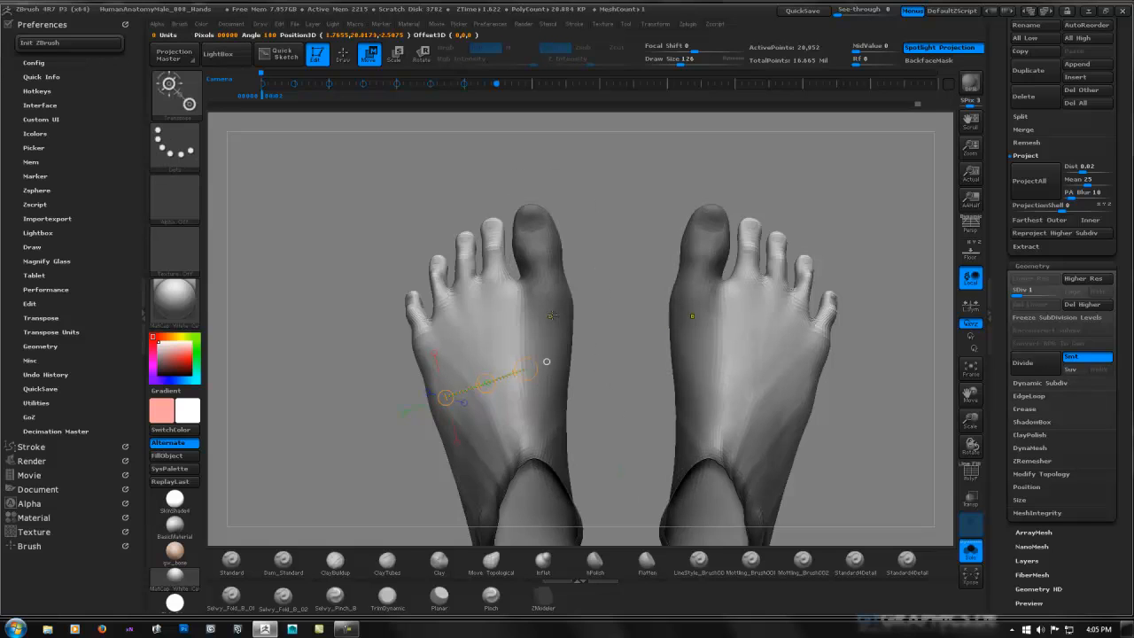
Check the mask by inverting it and back, and shift the unmasked four toes and outer forefoot slightly inward with Transpose Move.
{"action": "left_click", "coordinate": [583, 310], "text": "ctrl"}
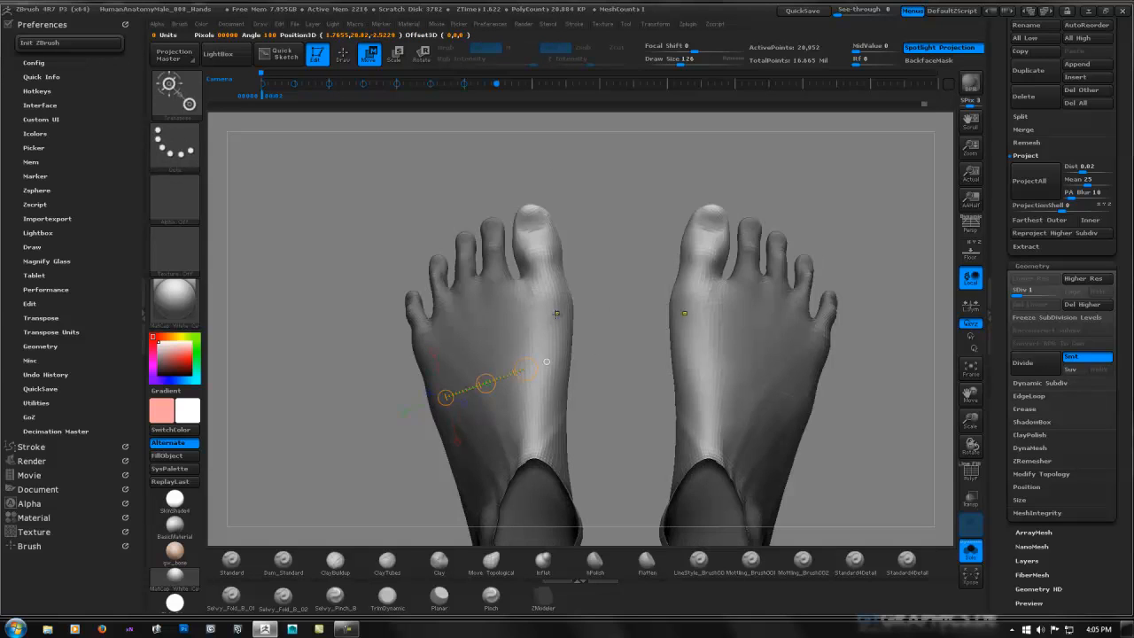
{"action": "left_click", "coordinate": [583, 310], "text": "ctrl"}
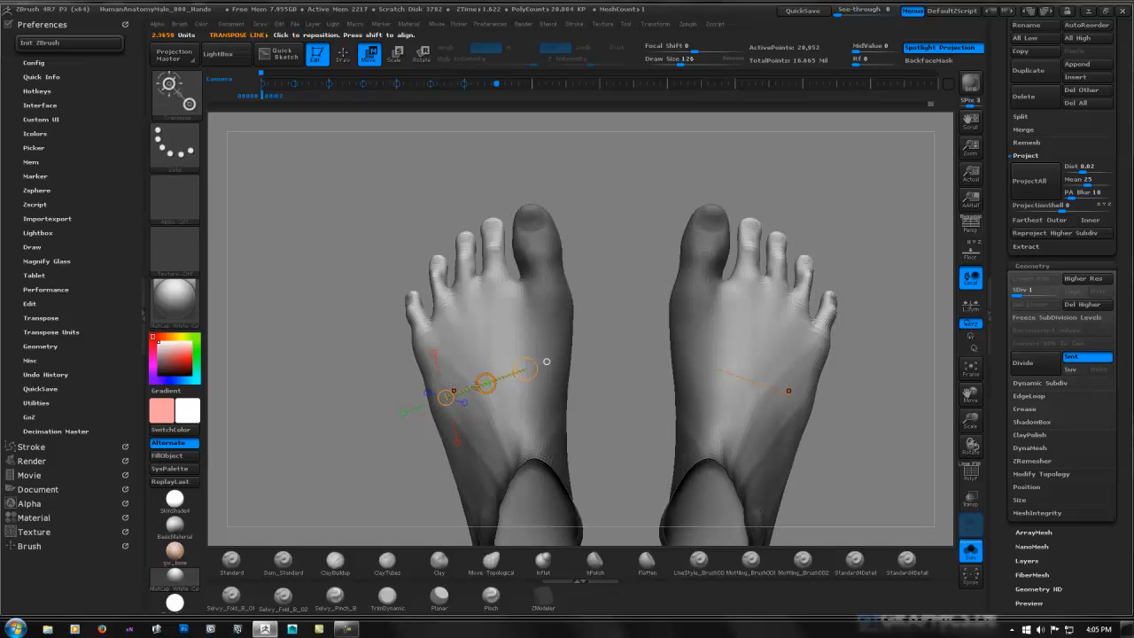
{"action": "left_click_drag", "start_coordinate": [483, 384], "coordinate": [485, 383]}
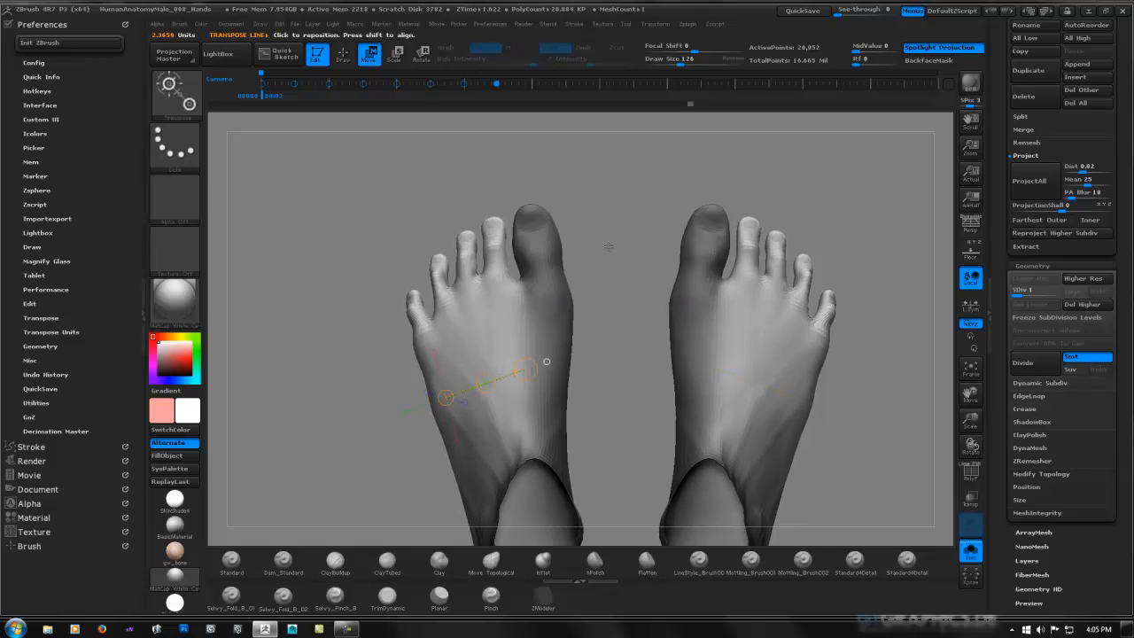
{"action": "key", "text": "q"}
{"action": "left_click_drag", "start_coordinate": [627, 196], "coordinate": [588, 178], "text": "ctrl"}
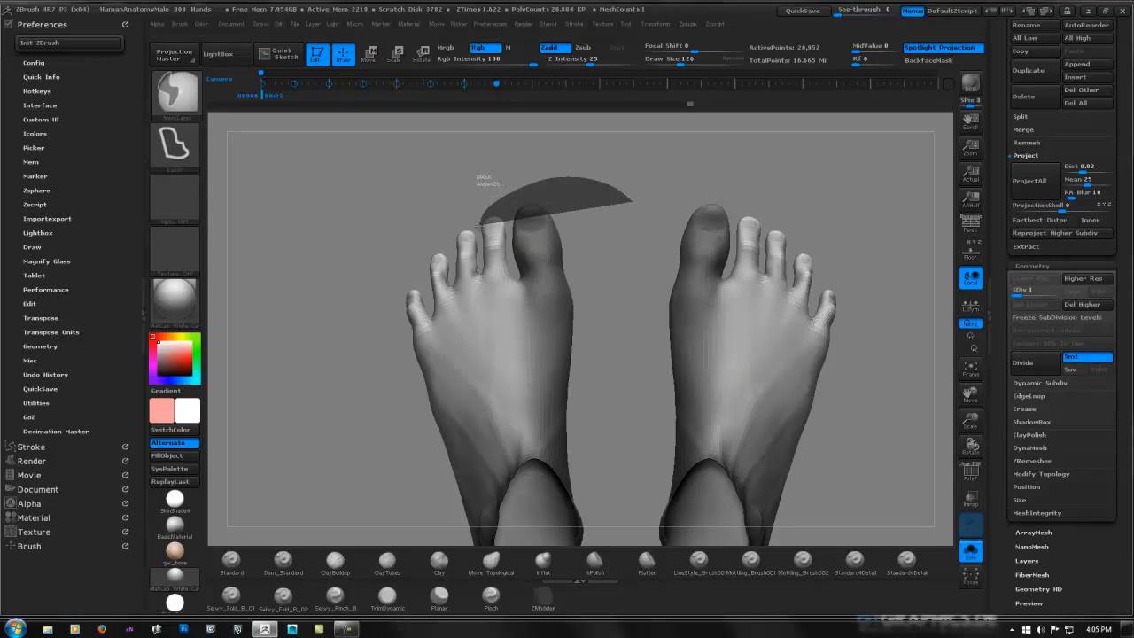
{"action": "mouse_move", "coordinate": [481, 268]}
{"action": "left_mouse_down", "text": "ctrl"}
{"action": "mouse_move", "coordinate": [489, 368]}
{"action": "mouse_move", "coordinate": [540, 433]}
{"action": "mouse_move", "coordinate": [592, 439]}
{"action": "left_mouse_up", "text": "ctrl"}
{"action": "left_click", "coordinate": [542, 391], "text": "ctrl"}
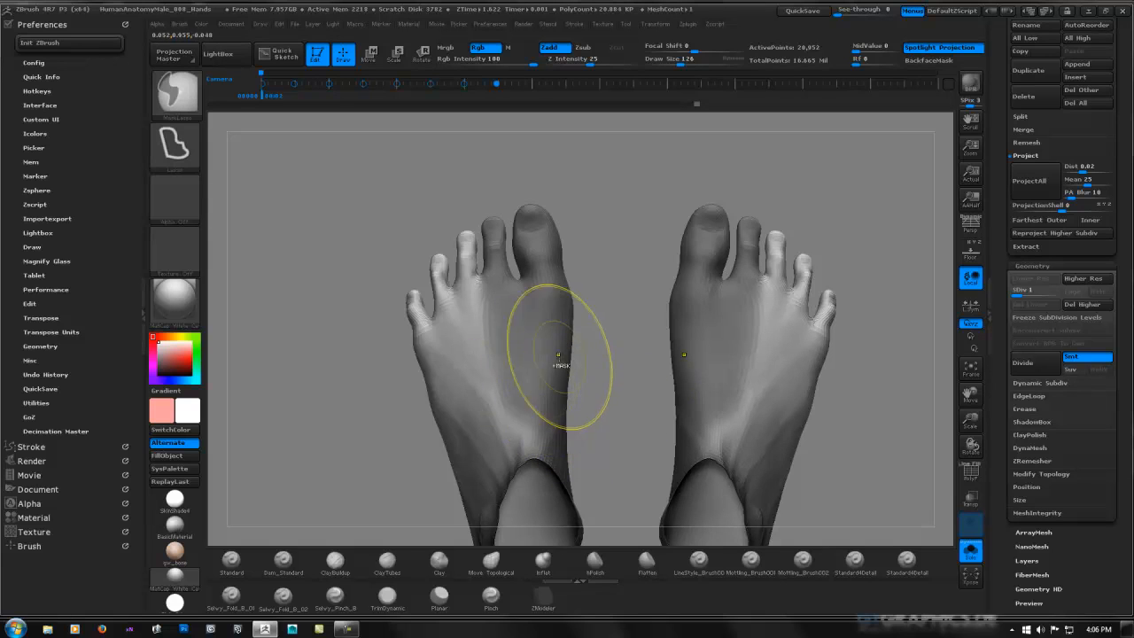
Replace the mask with a lasso mask over the big toe, second toe and inner foot, plus the heel and ankle.
{"action": "left_click_drag", "start_coordinate": [610, 295], "coordinate": [612, 277], "text": "ctrl"}
{"action": "mouse_move", "coordinate": [624, 208]}
{"action": "left_mouse_down", "text": "ctrl"}
{"action": "mouse_move", "coordinate": [528, 178]}
{"action": "mouse_move", "coordinate": [477, 214]}
{"action": "left_mouse_up", "text": "ctrl"}
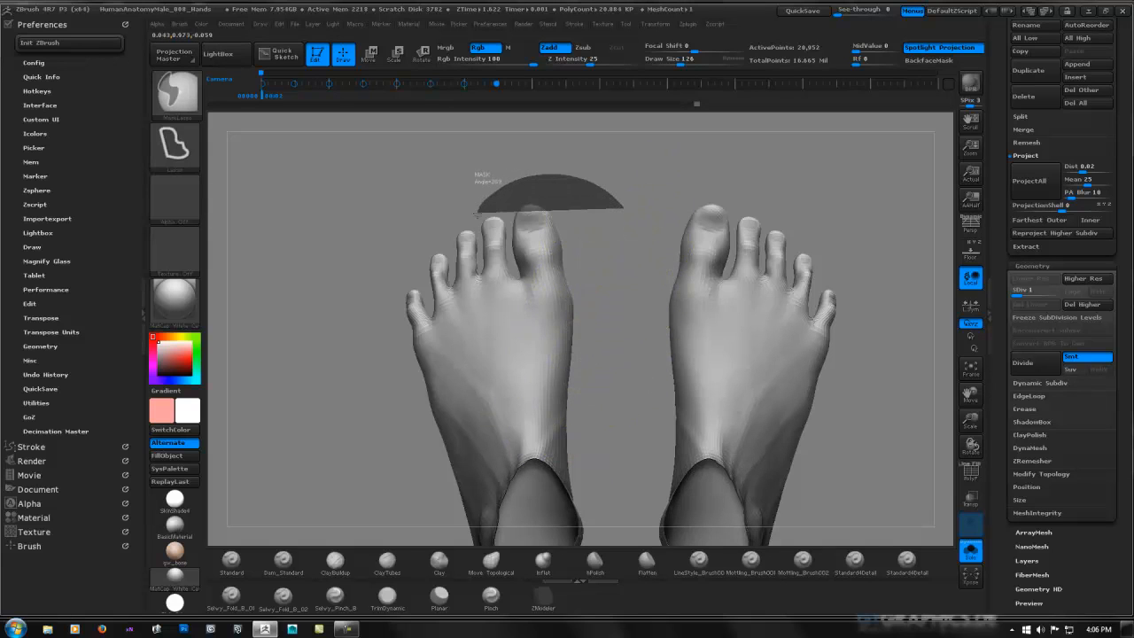
{"action": "mouse_move", "coordinate": [477, 257]}
{"action": "left_mouse_down", "text": "ctrl"}
{"action": "mouse_move", "coordinate": [483, 337]}
{"action": "mouse_move", "coordinate": [542, 459]}
{"action": "left_mouse_up", "text": "ctrl"}
{"action": "mouse_move", "coordinate": [595, 347]}
{"action": "left_mouse_down"}
{"action": "mouse_move", "coordinate": [581, 266]}
{"action": "mouse_move", "coordinate": [681, 212]}
{"action": "mouse_move", "coordinate": [721, 240]}
{"action": "mouse_move", "coordinate": [585, 259]}
{"action": "mouse_move", "coordinate": [512, 381]}
{"action": "mouse_move", "coordinate": [678, 490]}
{"action": "mouse_move", "coordinate": [796, 331]}
{"action": "left_mouse_up"}
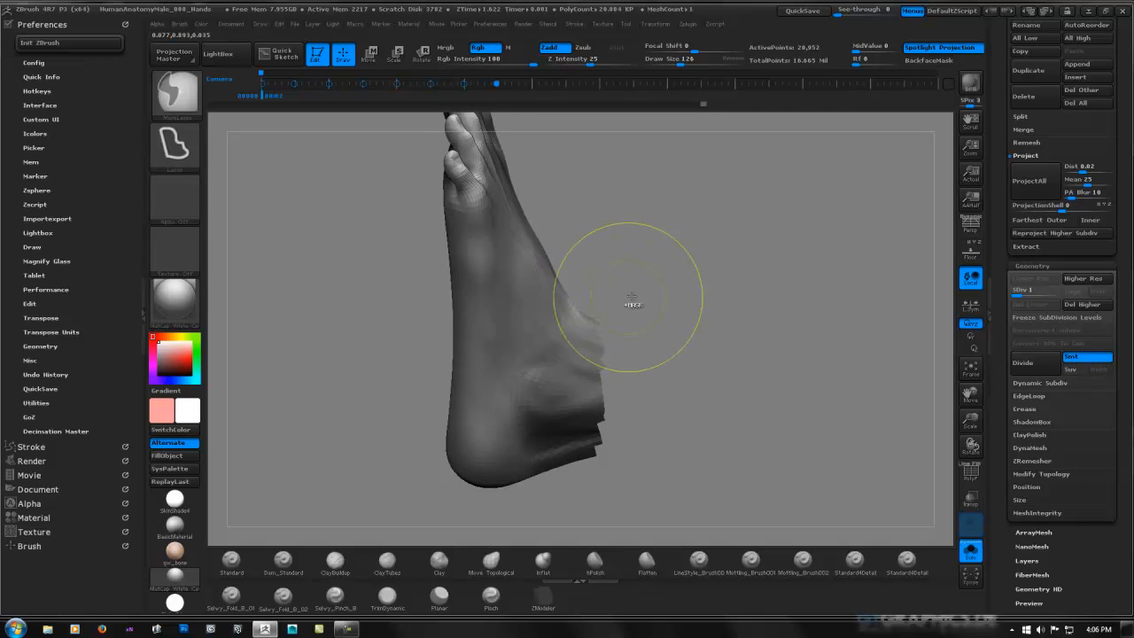
{"action": "mouse_move", "coordinate": [620, 303]}
{"action": "left_mouse_down"}
{"action": "mouse_move", "coordinate": [658, 269]}
{"action": "mouse_move", "coordinate": [625, 257]}
{"action": "left_mouse_up"}
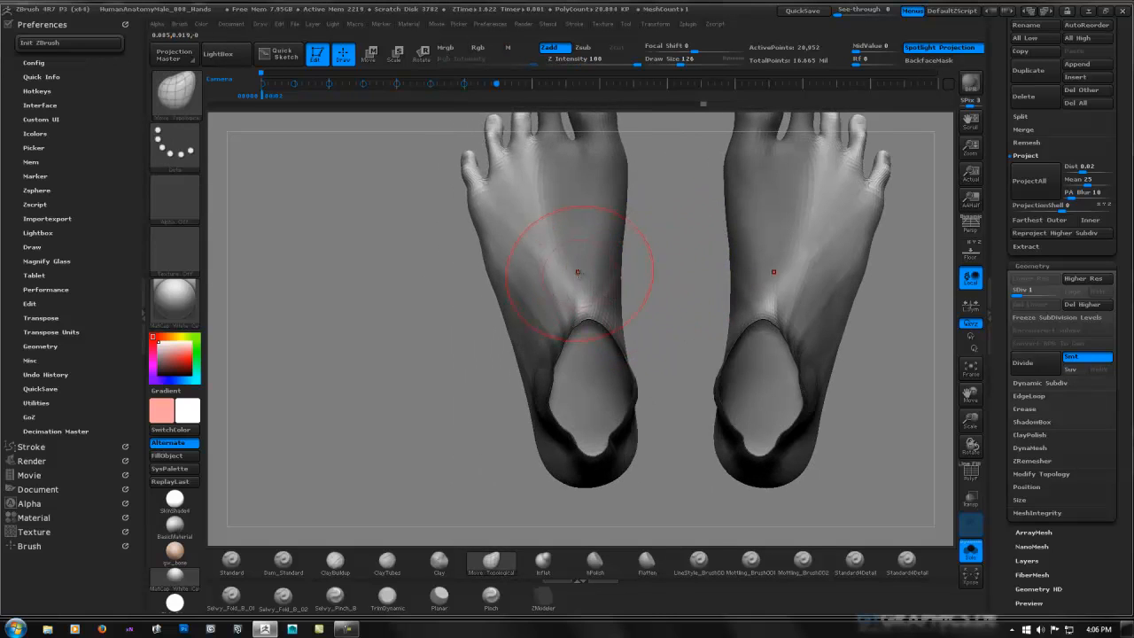
{"action": "right_click_drag", "start_coordinate": [577, 233], "coordinate": [573, 276], "text": "alt"}
{"action": "mouse_move", "coordinate": [603, 298]}
{"action": "left_mouse_down", "text": "ctrl"}
{"action": "mouse_move", "coordinate": [627, 387]}
{"action": "mouse_move", "coordinate": [625, 336]}
{"action": "left_mouse_up", "text": "ctrl"}
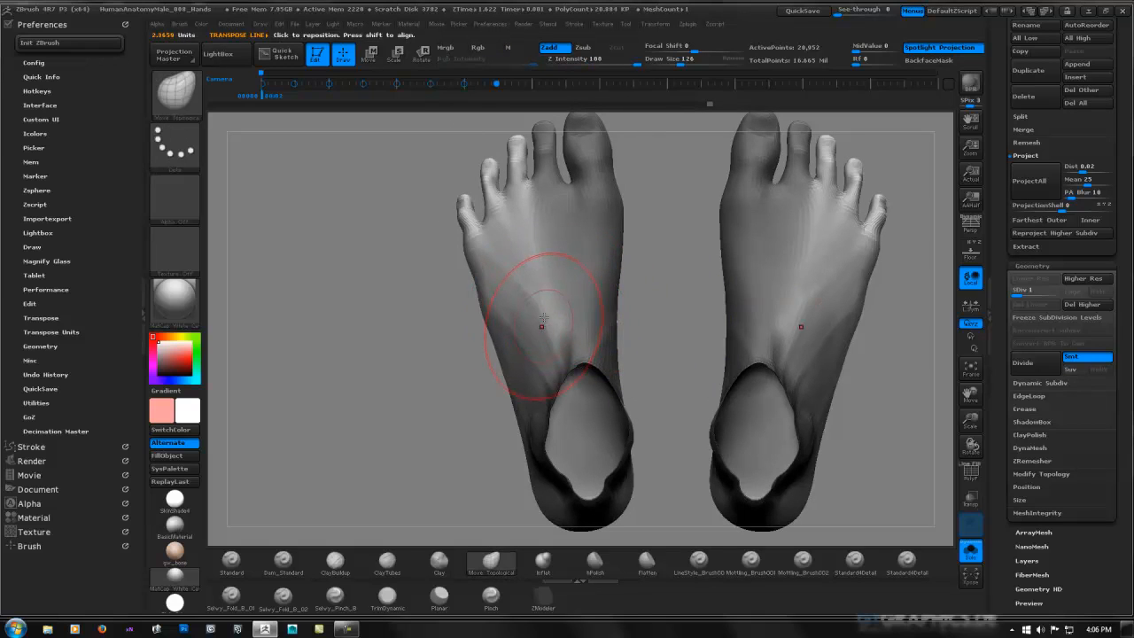
Shift the unmasked outer three toes and their side of the forefoot slightly inward with Transpose Move.
{"action": "key", "text": "w"}
{"action": "left_click_drag", "start_coordinate": [535, 287], "coordinate": [536, 286]}
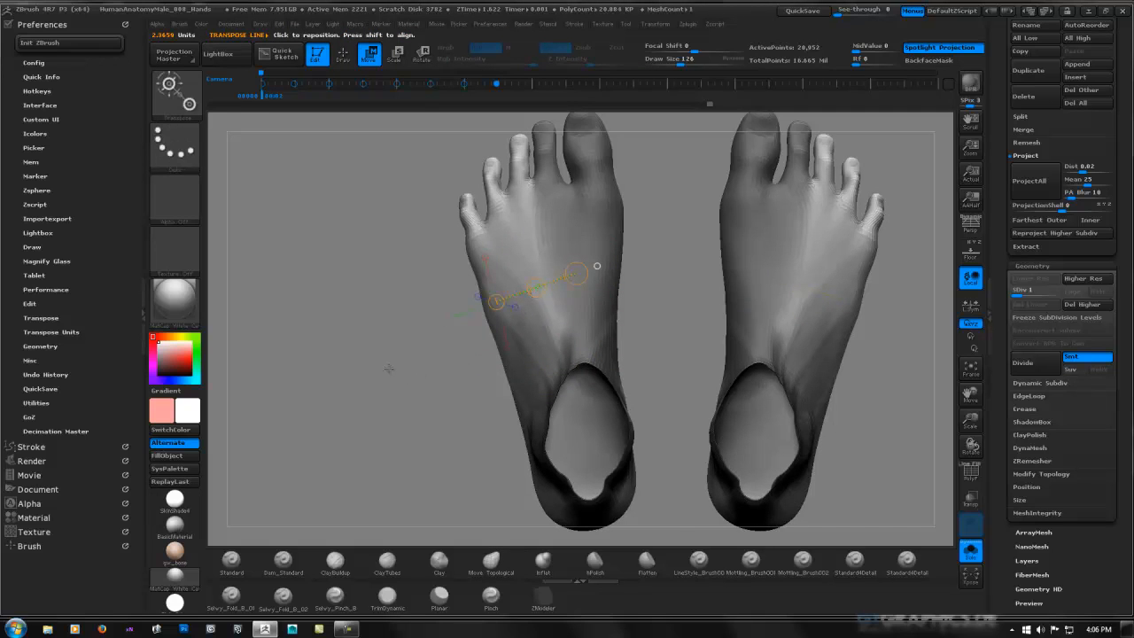
{"action": "left_click_drag", "start_coordinate": [380, 375], "coordinate": [467, 335]}
{"action": "mouse_move", "coordinate": [680, 256]}
{"action": "left_mouse_down"}
{"action": "mouse_move", "coordinate": [557, 255]}
{"action": "mouse_move", "coordinate": [611, 264]}
{"action": "mouse_move", "coordinate": [653, 253]}
{"action": "mouse_move", "coordinate": [646, 270]}
{"action": "mouse_move", "coordinate": [657, 288]}
{"action": "left_mouse_up"}
Lasso the two outer toes and the foot's outer side, soften the mask edge and invert it to leave only them editable.
{"action": "key", "text": "q"}
{"action": "right_click_drag", "start_coordinate": [611, 202], "coordinate": [616, 291], "text": "alt"}
{"action": "right_click_drag", "start_coordinate": [550, 299], "coordinate": [558, 265], "text": "alt"}
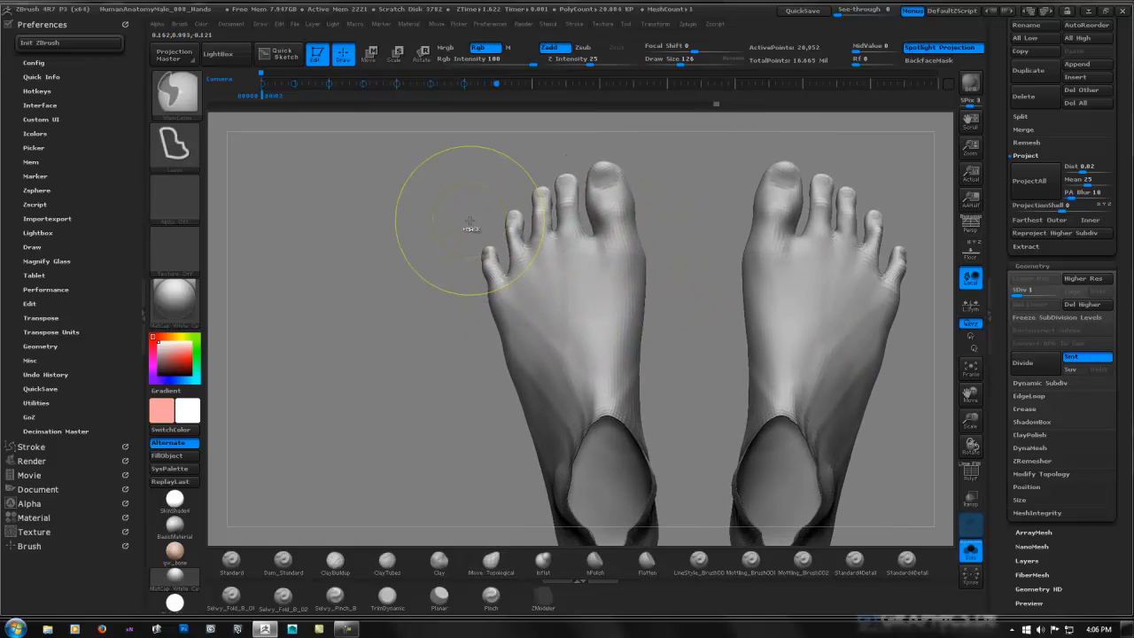
{"action": "left_click_drag", "start_coordinate": [443, 241], "coordinate": [518, 170], "text": "ctrl"}
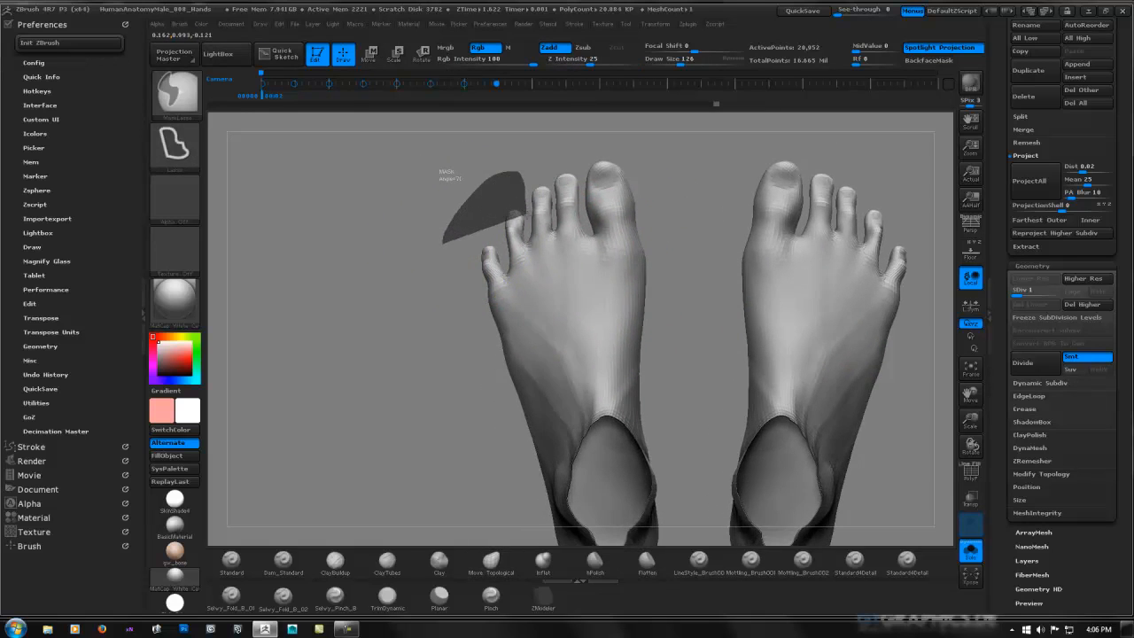
{"action": "left_click_drag", "start_coordinate": [519, 232], "coordinate": [549, 447], "text": "ctrl"}
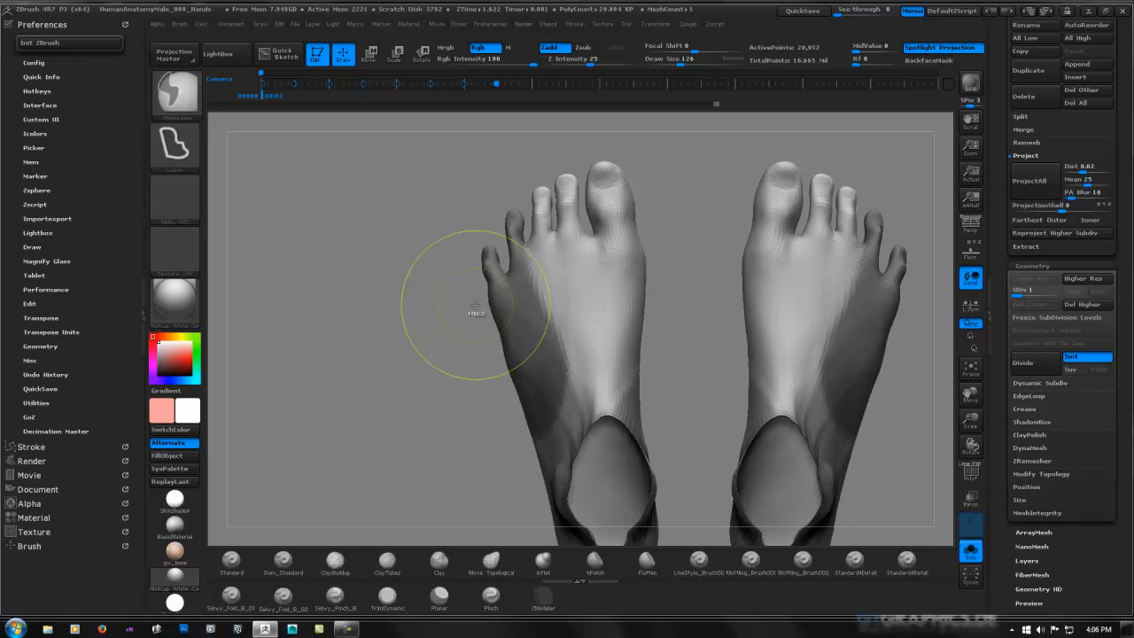
{"action": "mouse_move", "coordinate": [546, 343]}
{"action": "right_mouse_down", "text": "alt"}
{"action": "mouse_move", "coordinate": [530, 225]}
{"action": "mouse_move", "coordinate": [710, 218]}
{"action": "mouse_move", "coordinate": [740, 241]}
{"action": "mouse_move", "coordinate": [653, 253]}
{"action": "right_mouse_up", "text": "alt"}
{"action": "left_click", "coordinate": [572, 225], "text": "ctrl"}
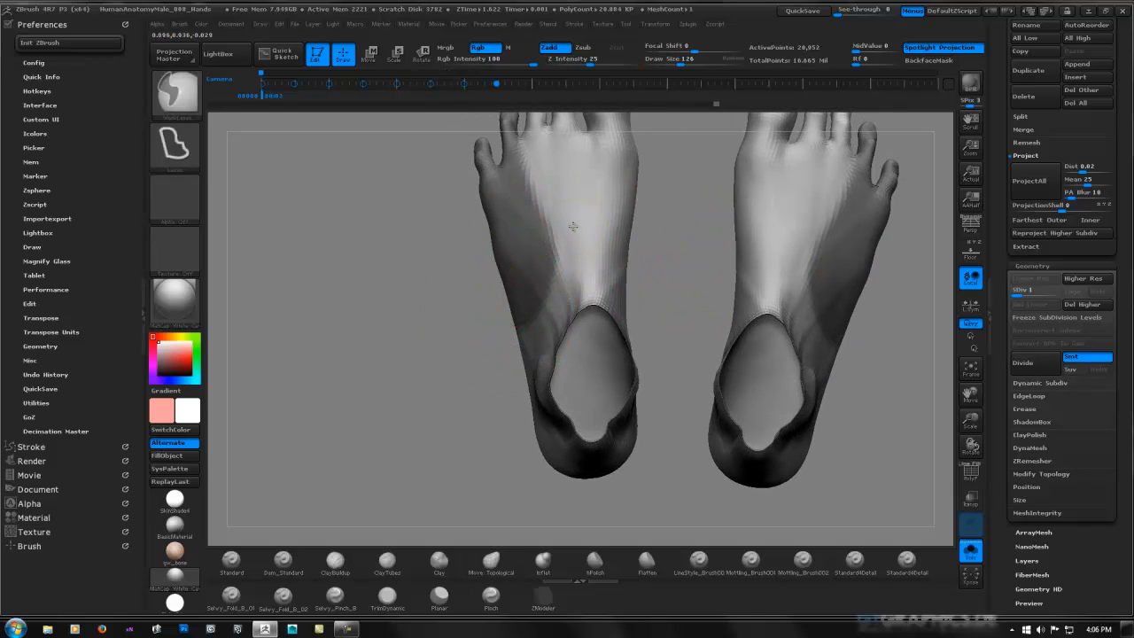
{"action": "left_click", "coordinate": [436, 306], "text": "ctrl"}
Shift the two unmasked outer toes slightly inward with Transpose Move.
{"action": "right_click_drag", "start_coordinate": [456, 265], "coordinate": [442, 374], "text": "alt"}
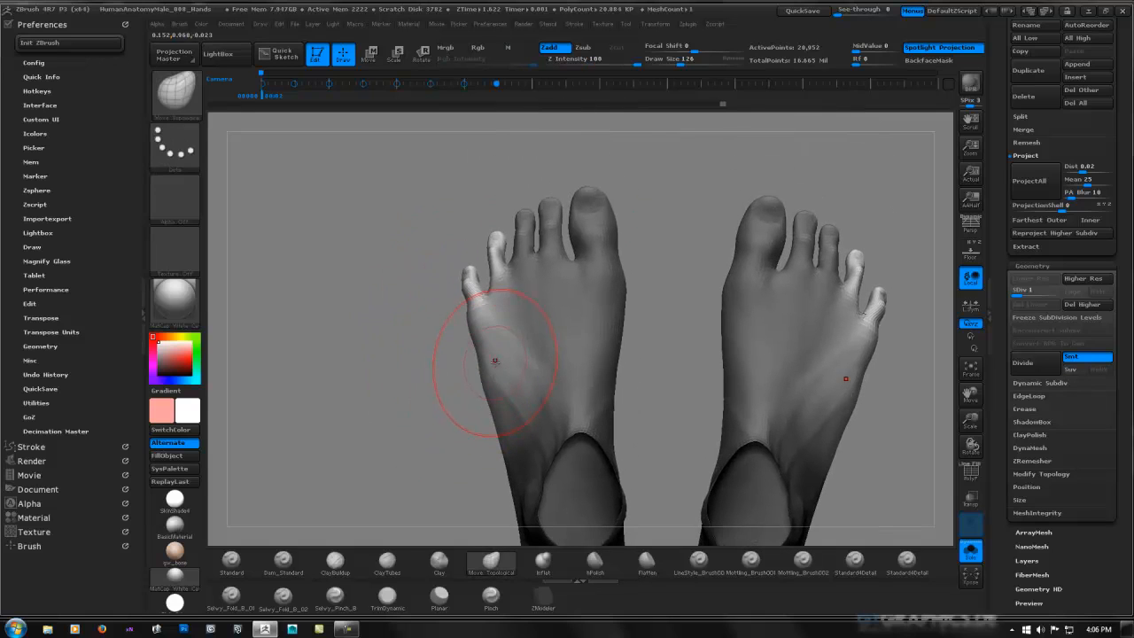
{"action": "key", "text": "w"}
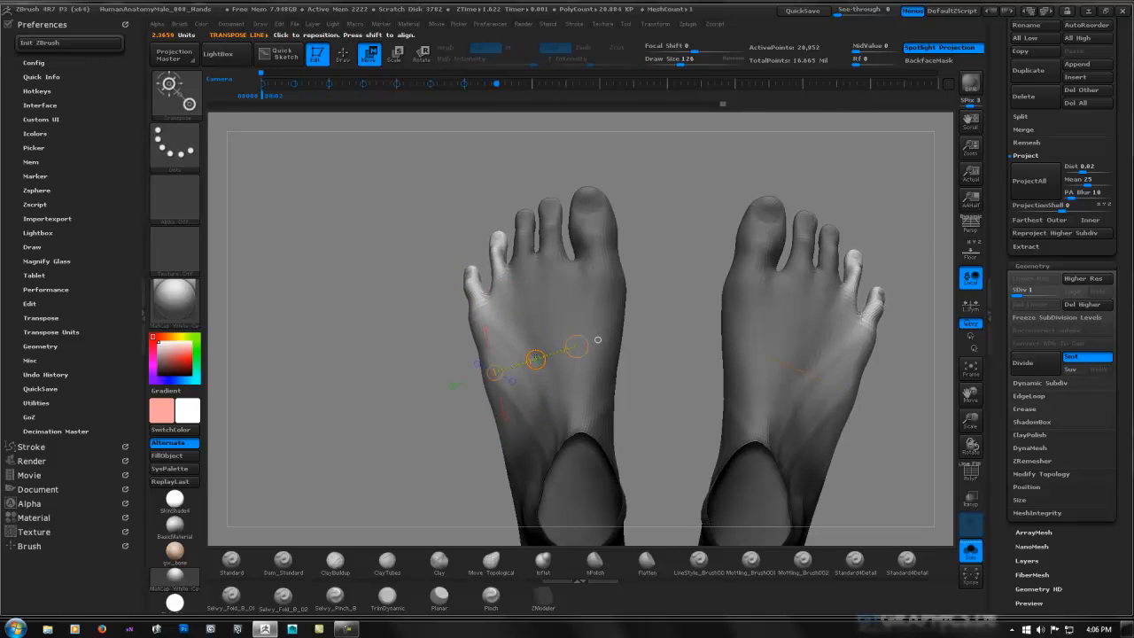
{"action": "mouse_move", "coordinate": [647, 270]}
{"action": "left_mouse_down", "text": "alt"}
{"action": "mouse_move", "coordinate": [632, 251]}
{"action": "mouse_move", "coordinate": [673, 212]}
{"action": "mouse_move", "coordinate": [670, 223]}
{"action": "left_mouse_up", "text": "alt"}
Mask everything except the little toe and the foot's outer edge with a softened border, and move that area slightly inward.
{"action": "mouse_move", "coordinate": [663, 167]}
{"action": "left_mouse_down", "text": "ctrl"}
{"action": "mouse_move", "coordinate": [514, 141]}
{"action": "mouse_move", "coordinate": [462, 226]}
{"action": "mouse_move", "coordinate": [478, 301]}
{"action": "mouse_move", "coordinate": [523, 394]}
{"action": "mouse_move", "coordinate": [563, 408]}
{"action": "mouse_move", "coordinate": [657, 319]}
{"action": "left_mouse_up", "text": "ctrl"}
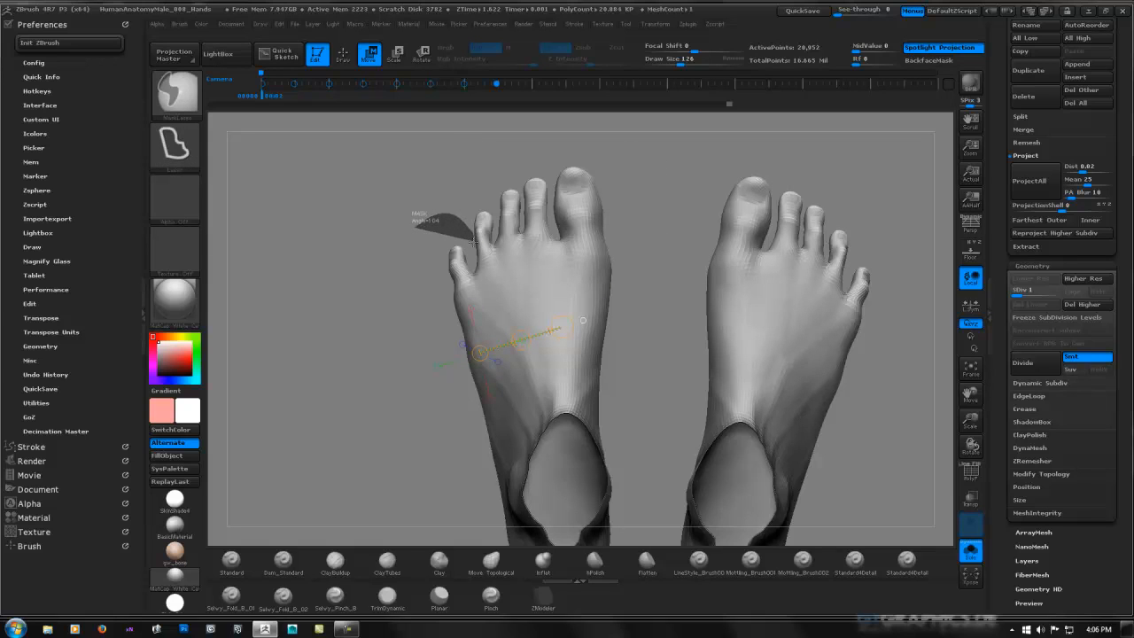
{"action": "mouse_move", "coordinate": [472, 258]}
{"action": "left_mouse_down", "text": "ctrl"}
{"action": "mouse_move", "coordinate": [514, 459]}
{"action": "mouse_move", "coordinate": [434, 481]}
{"action": "left_mouse_up", "text": "ctrl"}
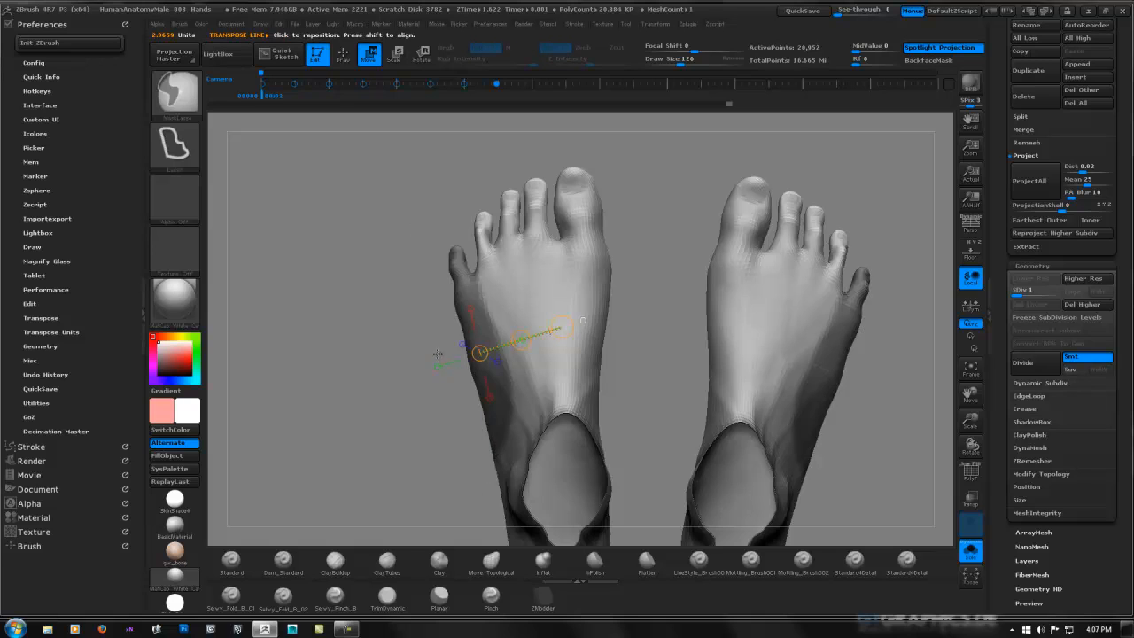
{"action": "left_click", "coordinate": [512, 297], "text": "ctrl"}
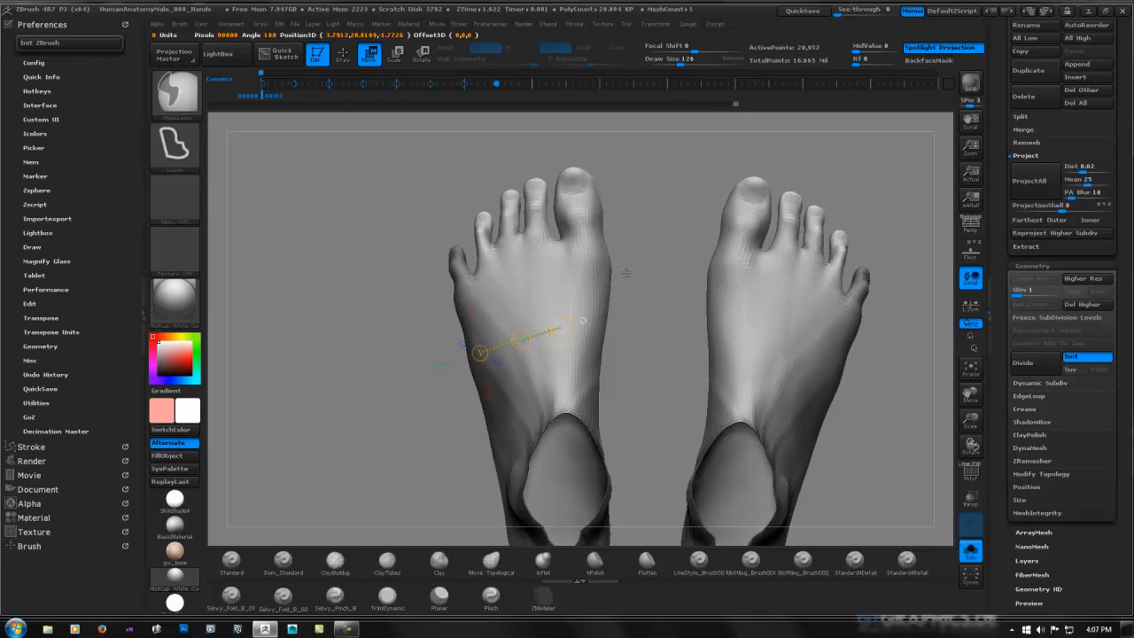
{"action": "left_click", "coordinate": [657, 264], "text": "ctrl"}
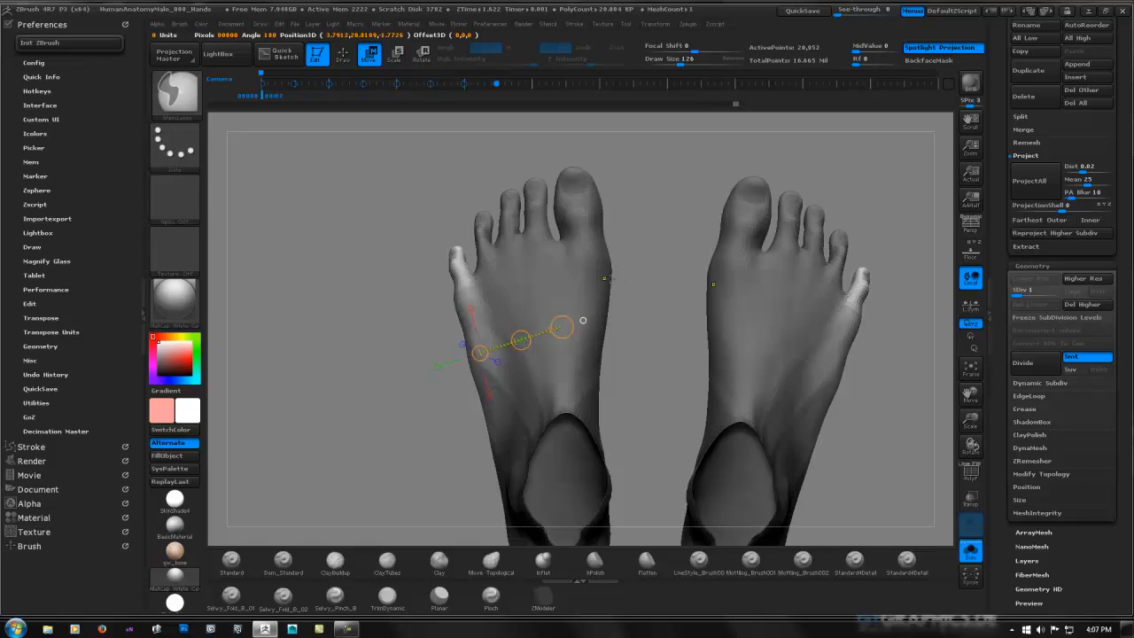
{"action": "left_click_drag", "start_coordinate": [519, 338], "coordinate": [524, 337]}
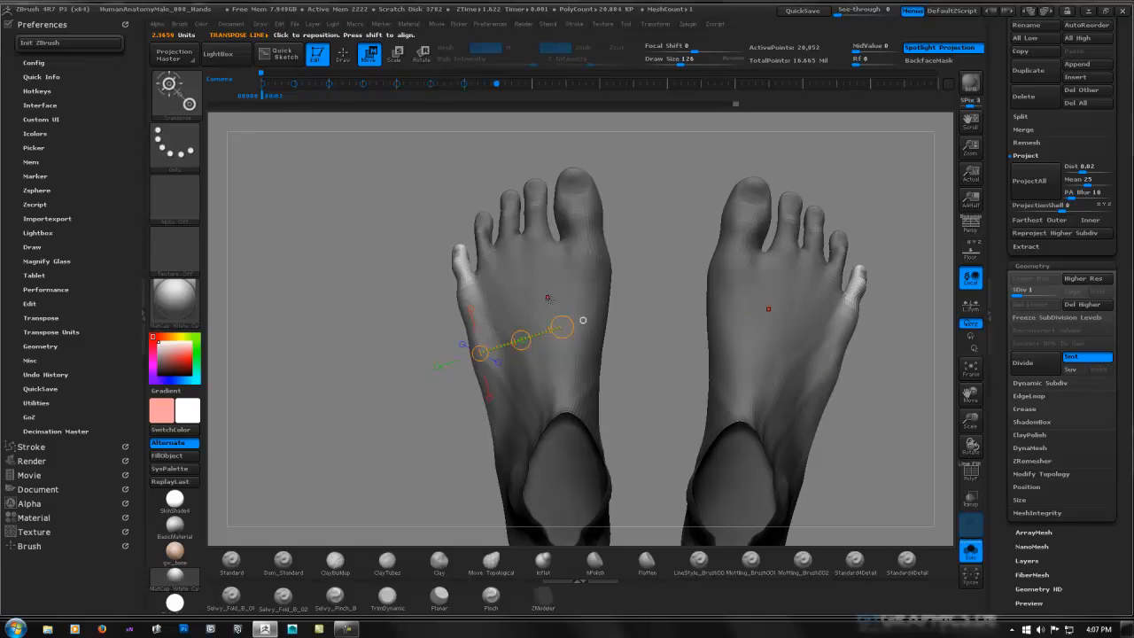
Clear the mask and nudge the foot's outer edge below the little toe with Move Topological at draw size 89.
{"action": "key", "text": "q"}
{"action": "mouse_move", "coordinate": [643, 283]}
{"action": "right_mouse_down", "text": "shift"}
{"action": "mouse_move", "coordinate": [653, 266]}
{"action": "mouse_move", "coordinate": [594, 273]}
{"action": "right_mouse_up", "text": "shift"}
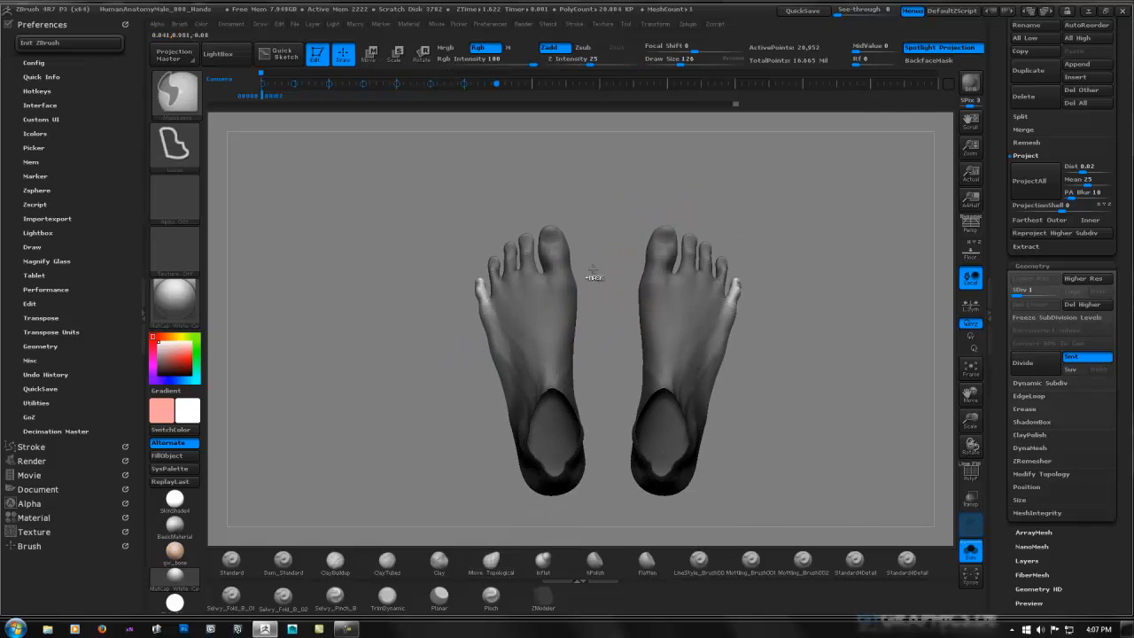
{"action": "left_click_drag", "start_coordinate": [630, 220], "coordinate": [602, 233], "text": "ctrl"}
{"action": "mouse_move", "coordinate": [602, 234]}
{"action": "right_mouse_down"}
{"action": "mouse_move", "coordinate": [697, 226]}
{"action": "mouse_move", "coordinate": [743, 257]}
{"action": "mouse_move", "coordinate": [607, 246]}
{"action": "mouse_move", "coordinate": [670, 246]}
{"action": "right_mouse_up"}
{"action": "key", "text": "space"}
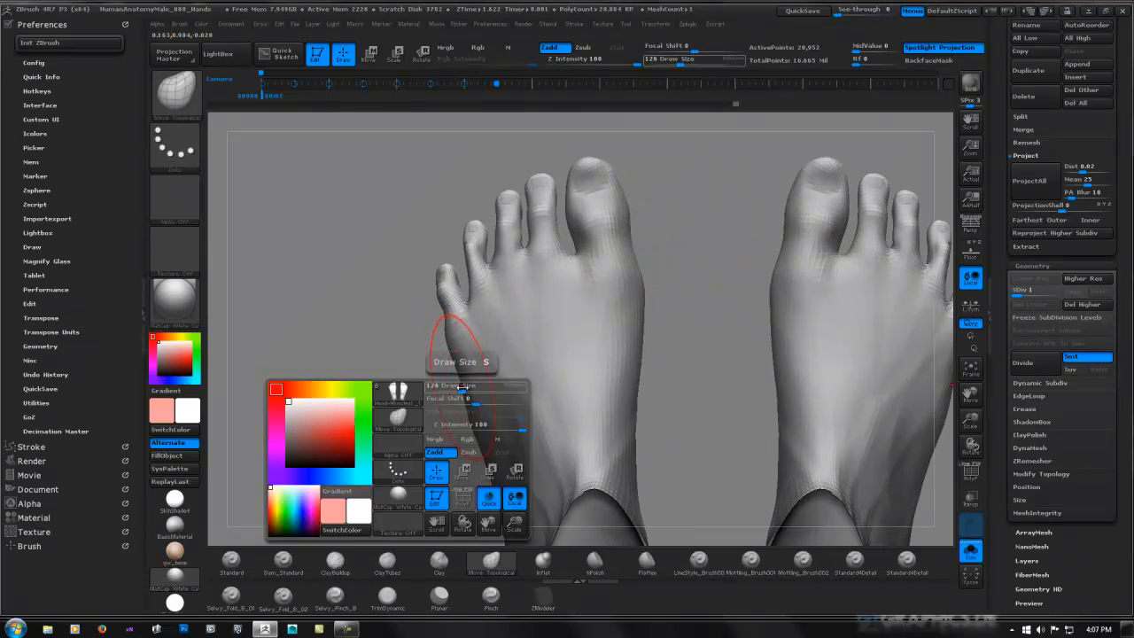
{"action": "left_click_drag", "start_coordinate": [462, 383], "coordinate": [460, 380]}
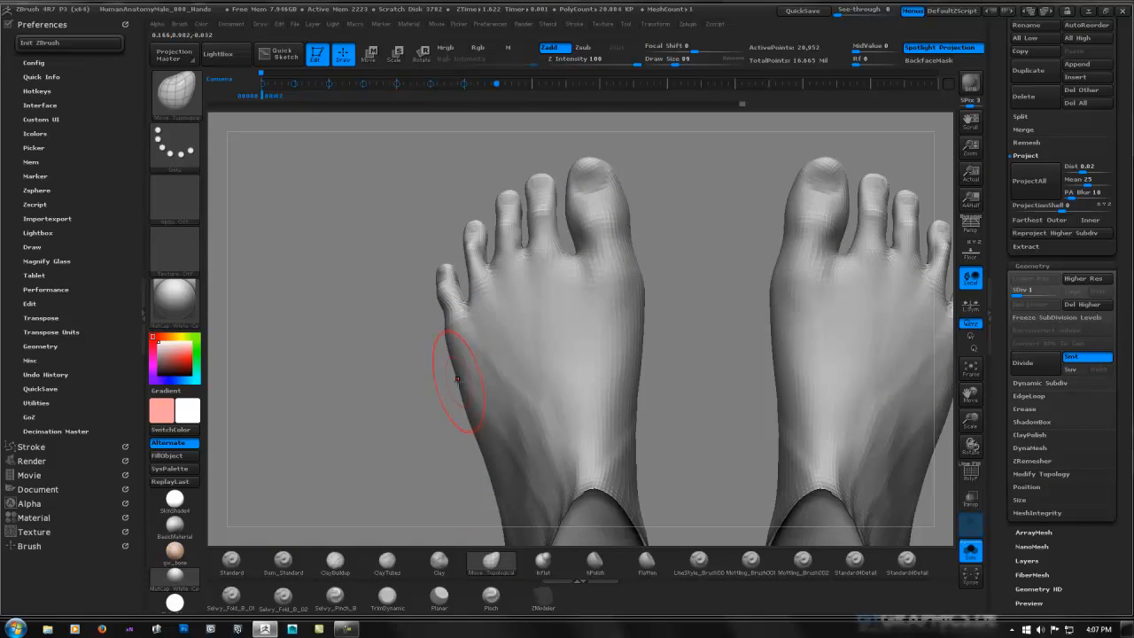
{"action": "right_click_drag", "start_coordinate": [458, 343], "coordinate": [446, 371], "text": "alt"}
From the sole side, lasso-mask the big toe and smooth the surface around its base.
{"action": "right_click_drag", "start_coordinate": [441, 292], "coordinate": [512, 263]}
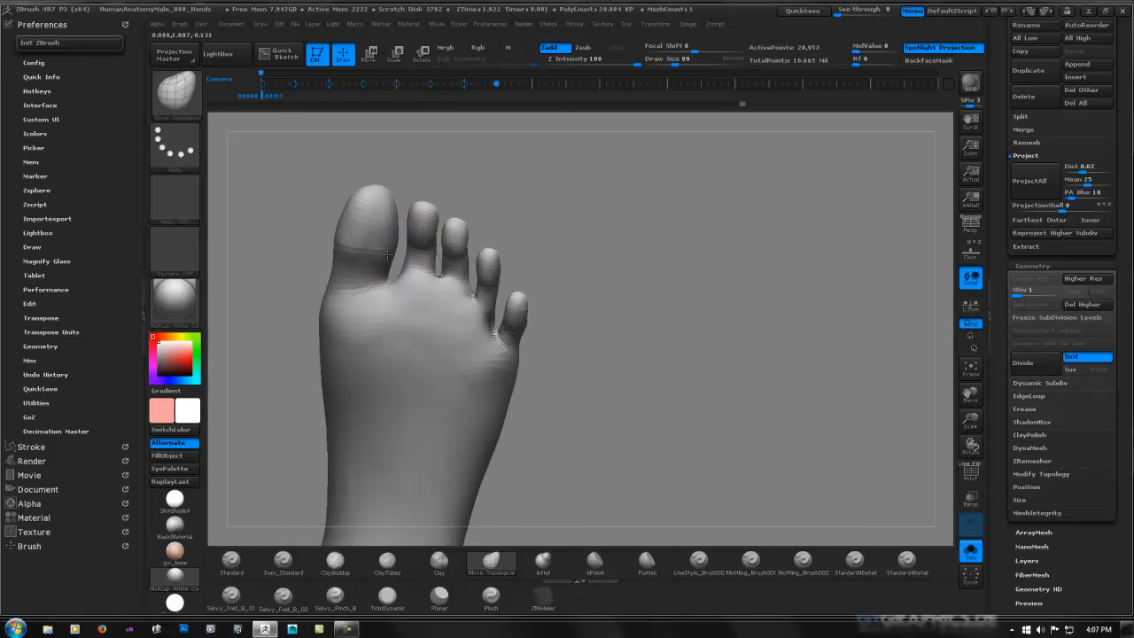
{"action": "right_click_drag", "start_coordinate": [390, 264], "coordinate": [416, 252]}
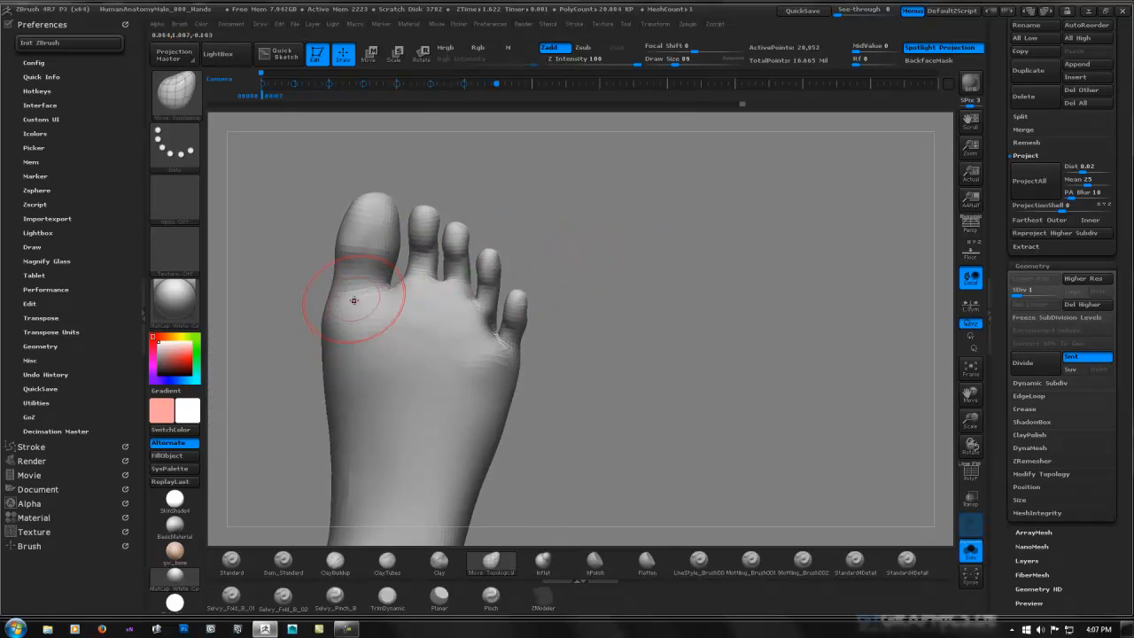
{"action": "right_click_drag", "start_coordinate": [397, 161], "coordinate": [397, 172], "text": "shift"}
{"action": "mouse_move", "coordinate": [407, 167]}
{"action": "left_mouse_down", "text": "ctrl"}
{"action": "mouse_move", "coordinate": [277, 226]}
{"action": "mouse_move", "coordinate": [312, 293]}
{"action": "mouse_move", "coordinate": [362, 291]}
{"action": "mouse_move", "coordinate": [397, 271]}
{"action": "left_mouse_up", "text": "ctrl"}
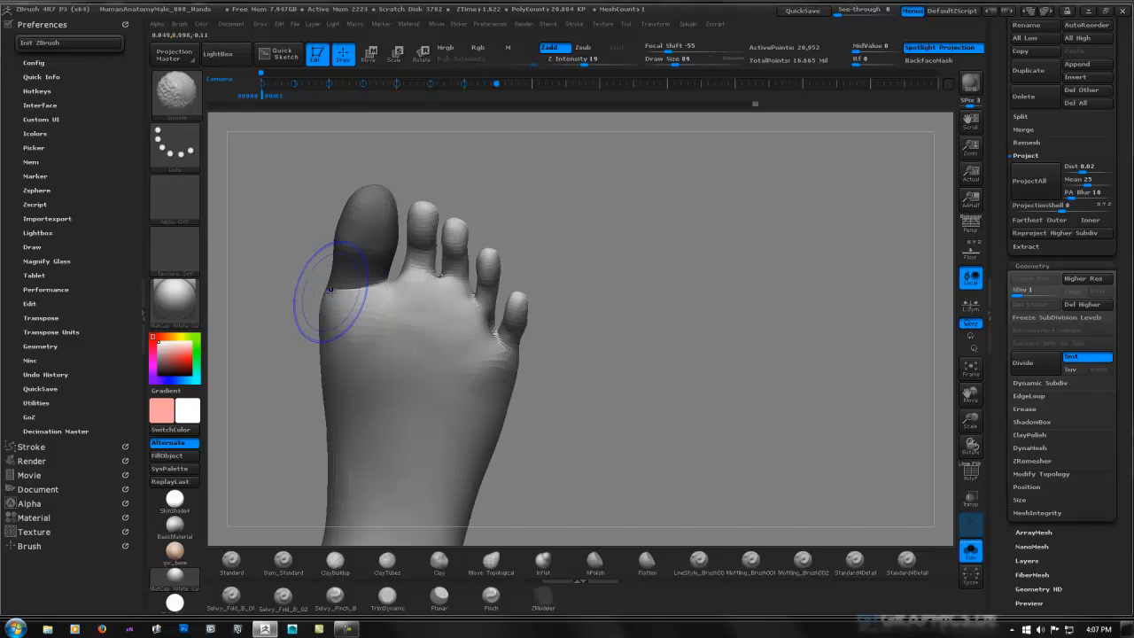
{"action": "left_click_drag", "start_coordinate": [638, 208], "coordinate": [510, 275]}
{"action": "right_click_drag", "start_coordinate": [510, 275], "coordinate": [721, 225], "text": "ctrl"}
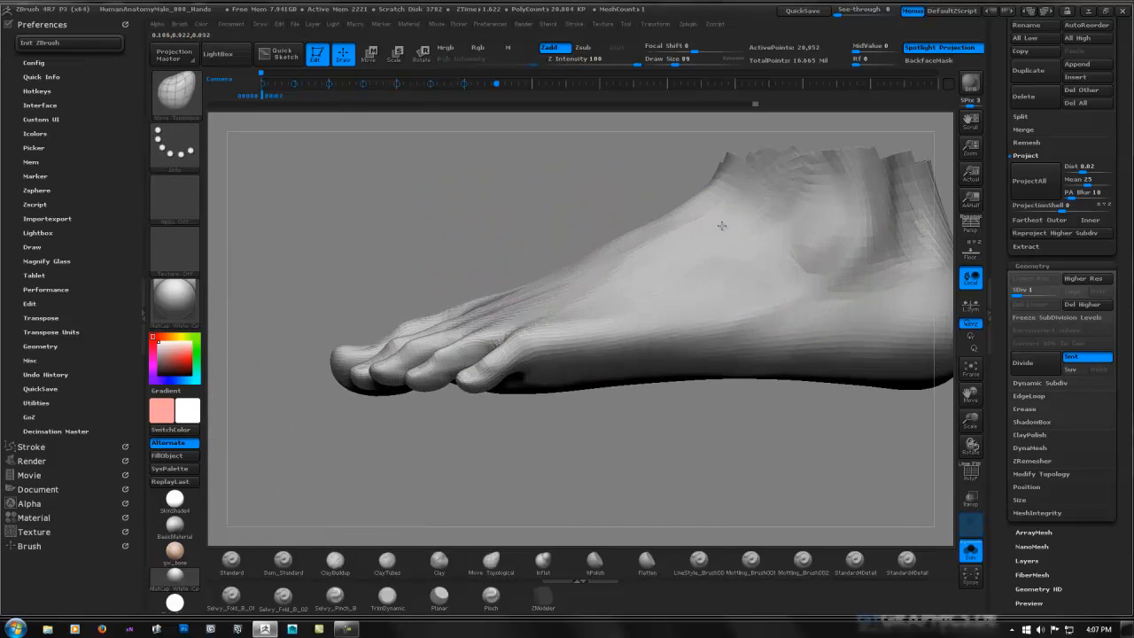
Lasso-mask the second toe, soften the mask edge and invert it so only that toe is editable.
{"action": "right_click_drag", "start_coordinate": [400, 337], "coordinate": [391, 327], "text": "ctrl"}
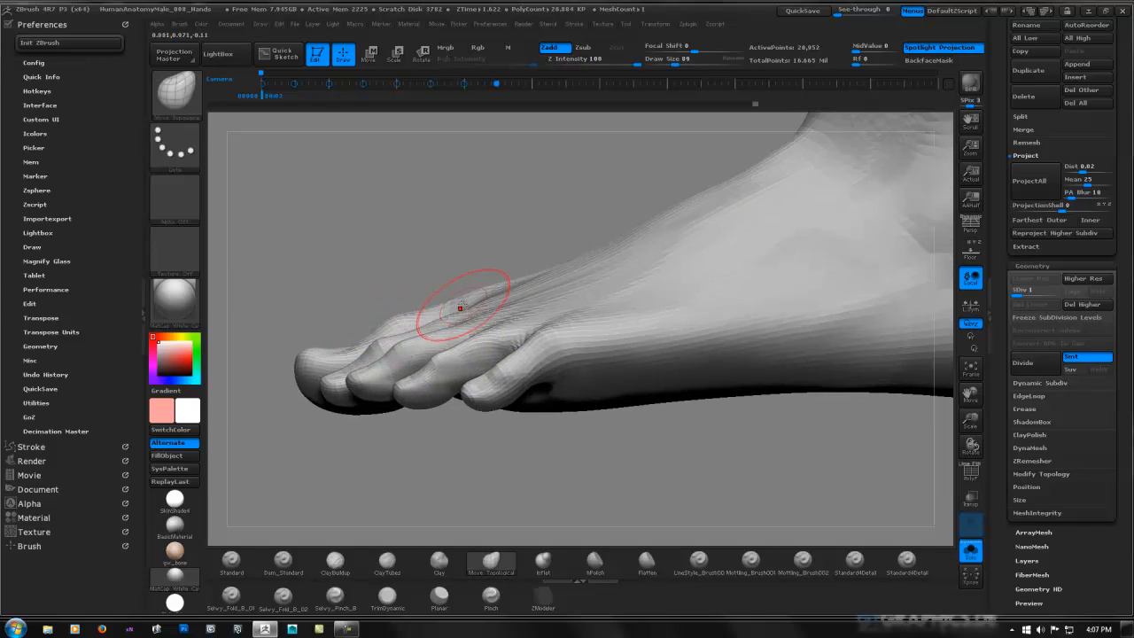
{"action": "right_click_drag", "start_coordinate": [501, 270], "coordinate": [490, 349]}
{"action": "right_click_drag", "start_coordinate": [361, 404], "coordinate": [376, 385], "text": "shift"}
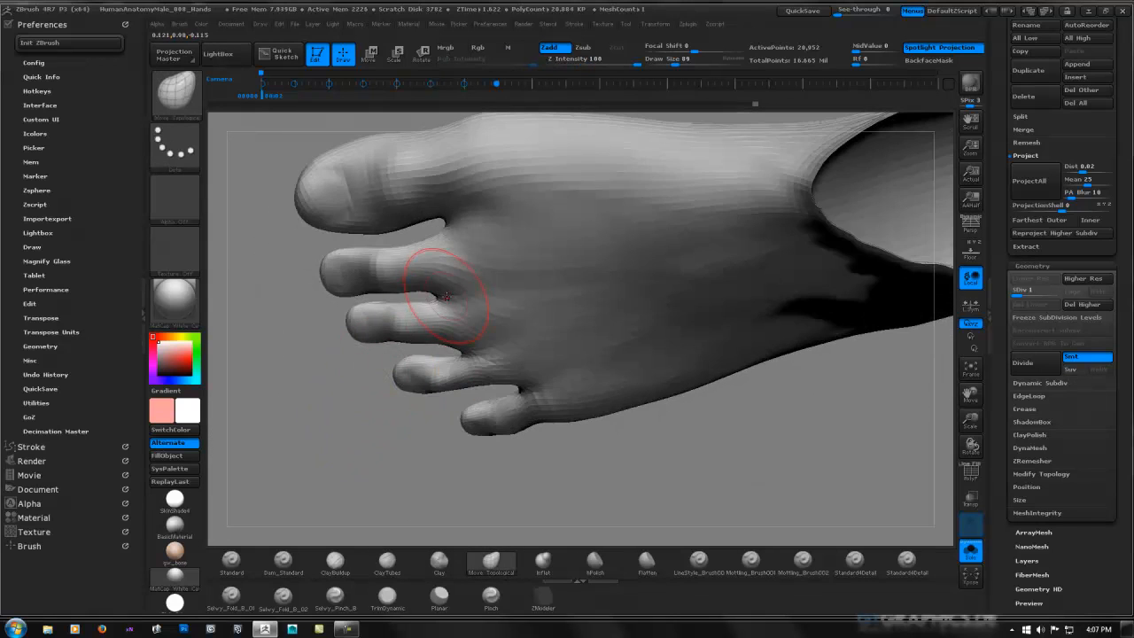
{"action": "right_click_drag", "start_coordinate": [451, 291], "coordinate": [449, 270]}
{"action": "key", "text": "ctrl"}
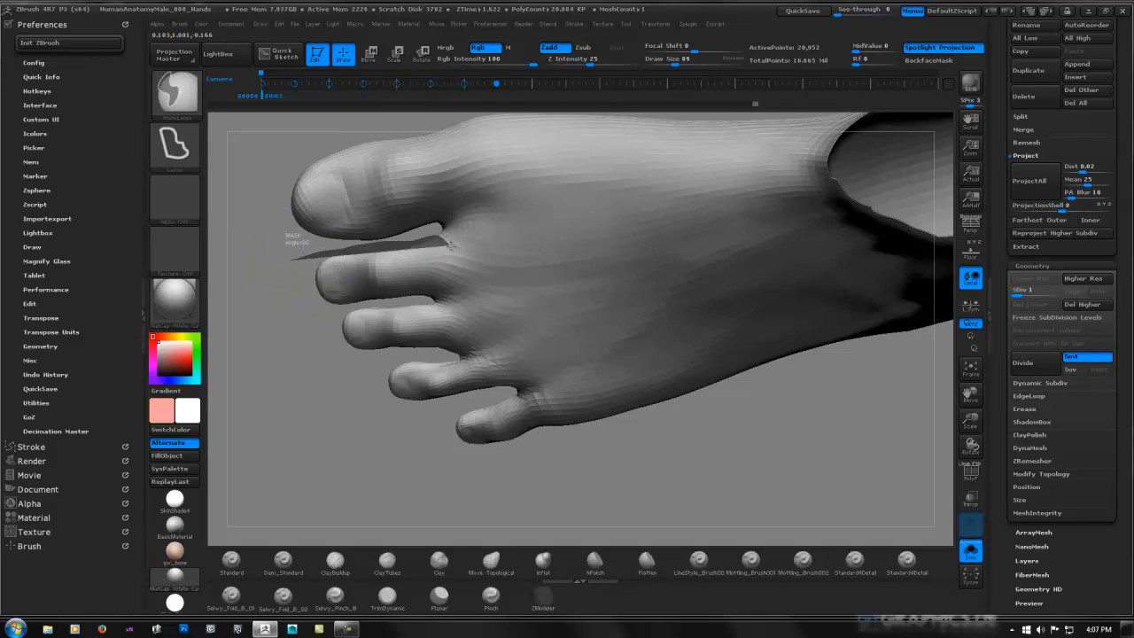
{"action": "left_click_drag", "start_coordinate": [449, 244], "coordinate": [454, 277], "text": "ctrl"}
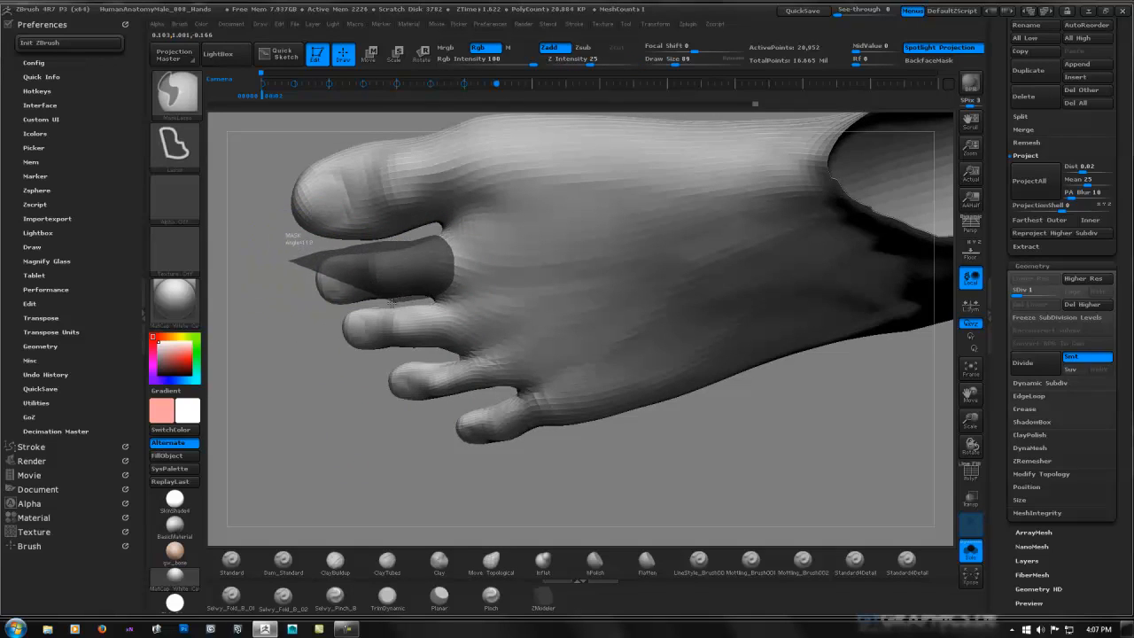
{"action": "left_click_drag", "start_coordinate": [294, 304], "coordinate": [292, 305], "text": "ctrl"}
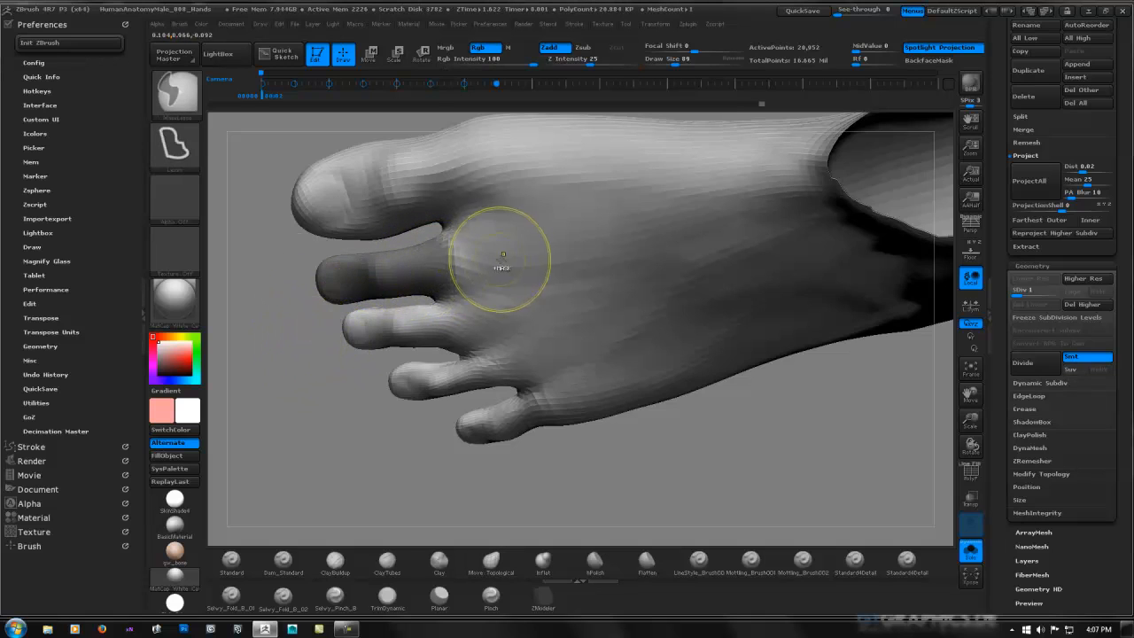
{"action": "left_click", "coordinate": [317, 363], "text": "ctrl"}
{"action": "left_click", "coordinate": [392, 270], "text": "ctrl"}
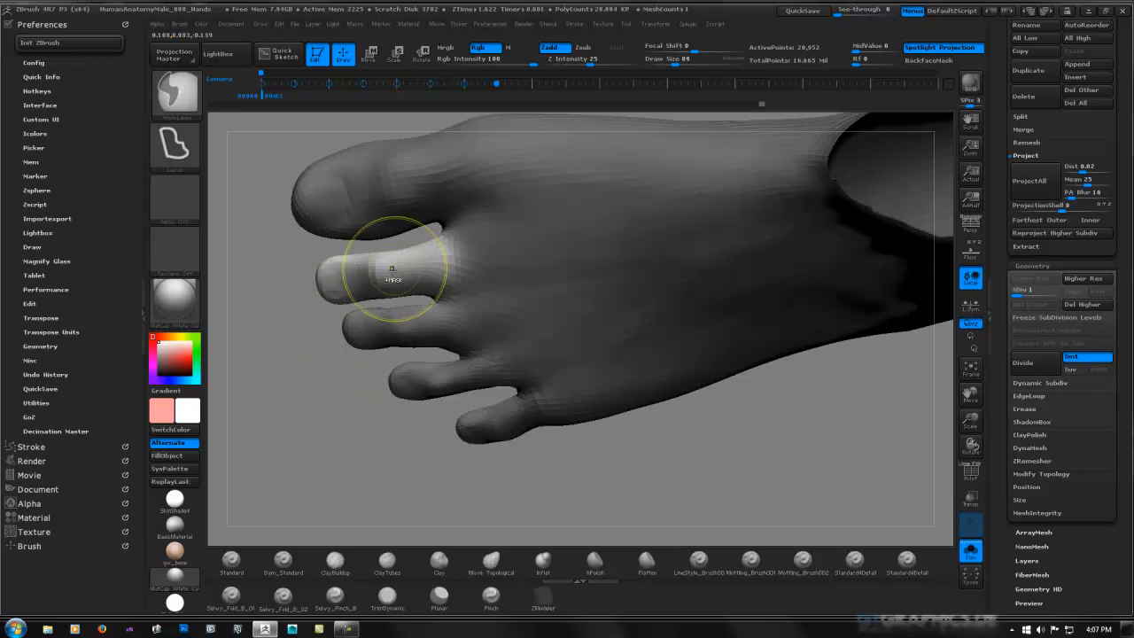
Place a Transpose line along the second toe and rotate the toe slightly upward from its base.
{"action": "mouse_move", "coordinate": [376, 292]}
{"action": "right_mouse_down"}
{"action": "mouse_move", "coordinate": [392, 198]}
{"action": "mouse_move", "coordinate": [395, 243]}
{"action": "mouse_move", "coordinate": [362, 354]}
{"action": "mouse_move", "coordinate": [339, 372]}
{"action": "mouse_move", "coordinate": [365, 324]}
{"action": "right_mouse_up"}
{"action": "key", "text": "w"}
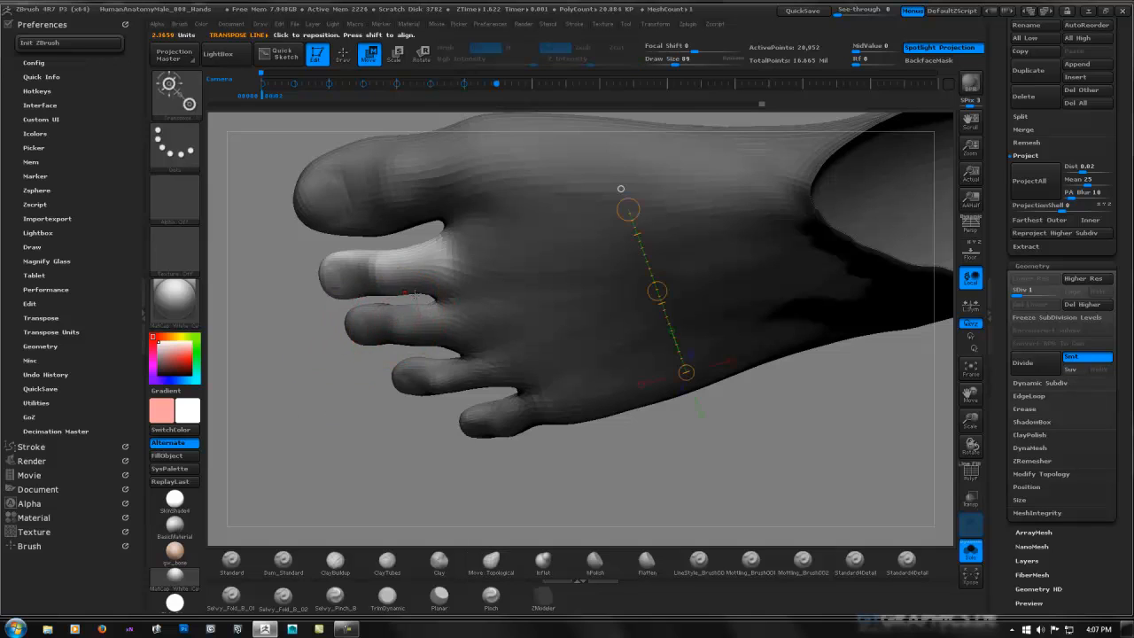
{"action": "left_click_drag", "start_coordinate": [446, 266], "coordinate": [325, 276]}
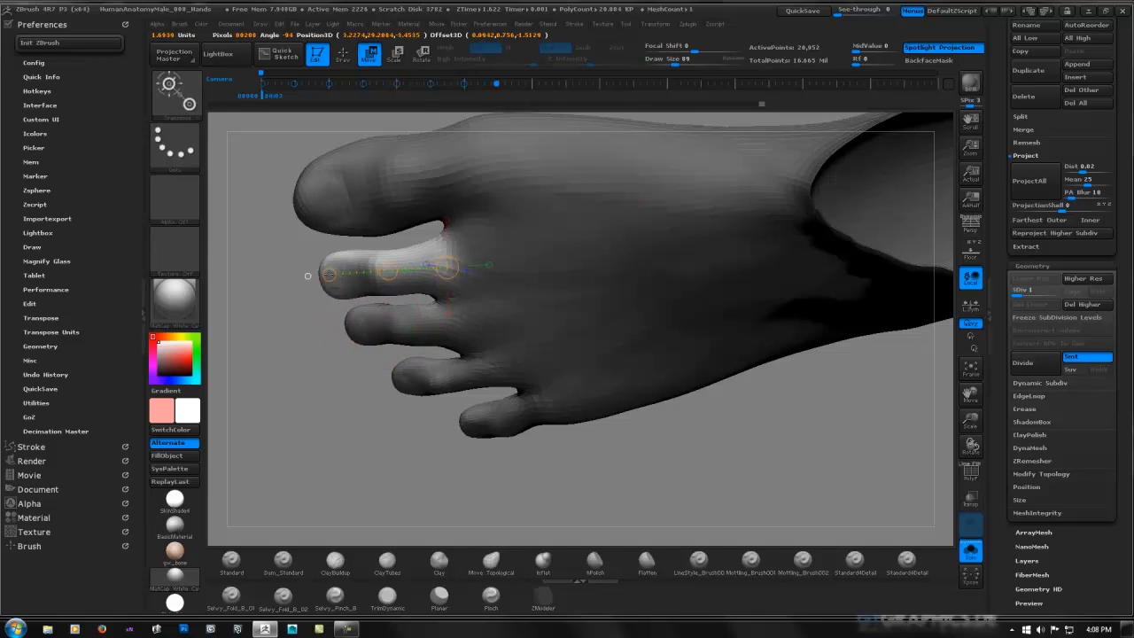
{"action": "left_click_drag", "start_coordinate": [318, 417], "coordinate": [474, 280]}
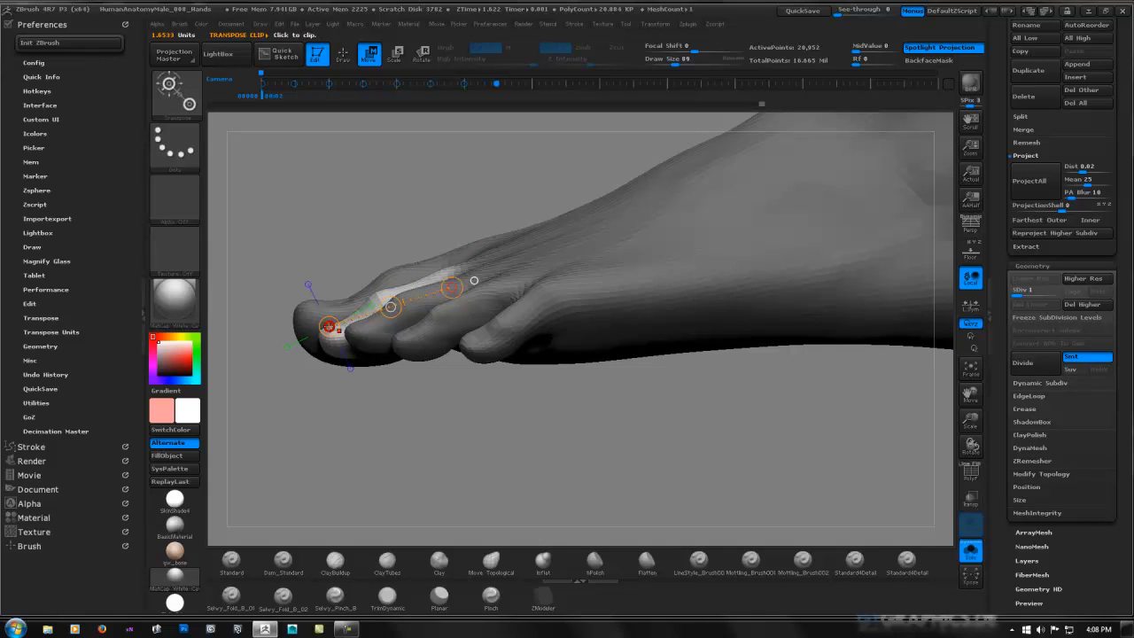
{"action": "key", "text": "r"}
{"action": "left_click_drag", "start_coordinate": [328, 326], "coordinate": [392, 307]}
{"action": "key", "text": "w"}
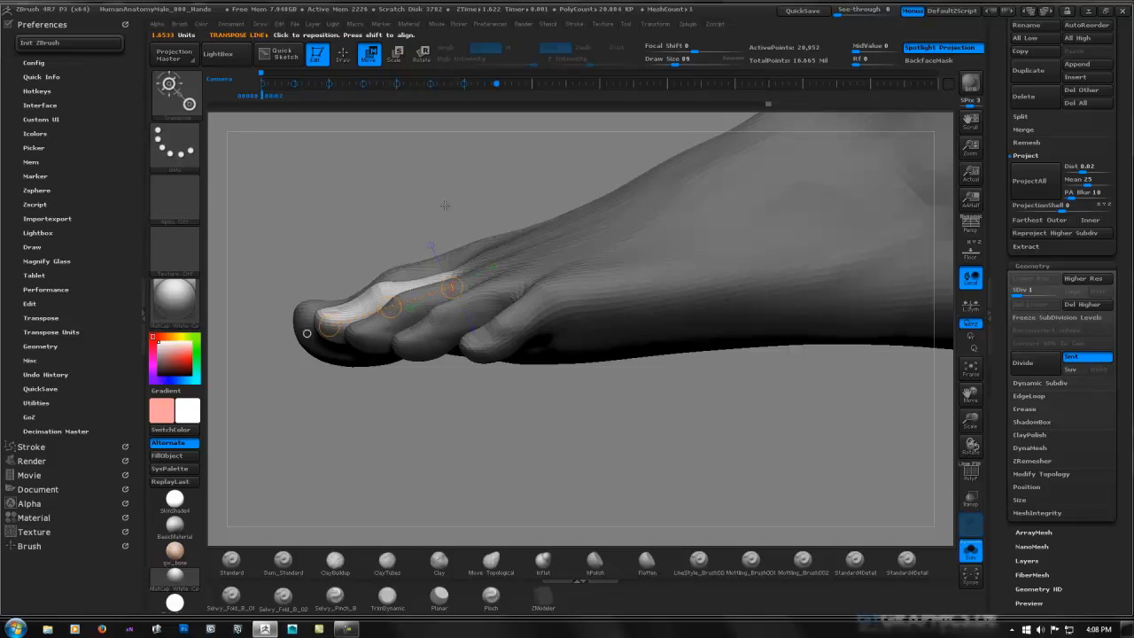
Mask everything except the front part of the second toe and soften the mask border.
{"action": "left_click_drag", "start_coordinate": [443, 190], "coordinate": [338, 418]}
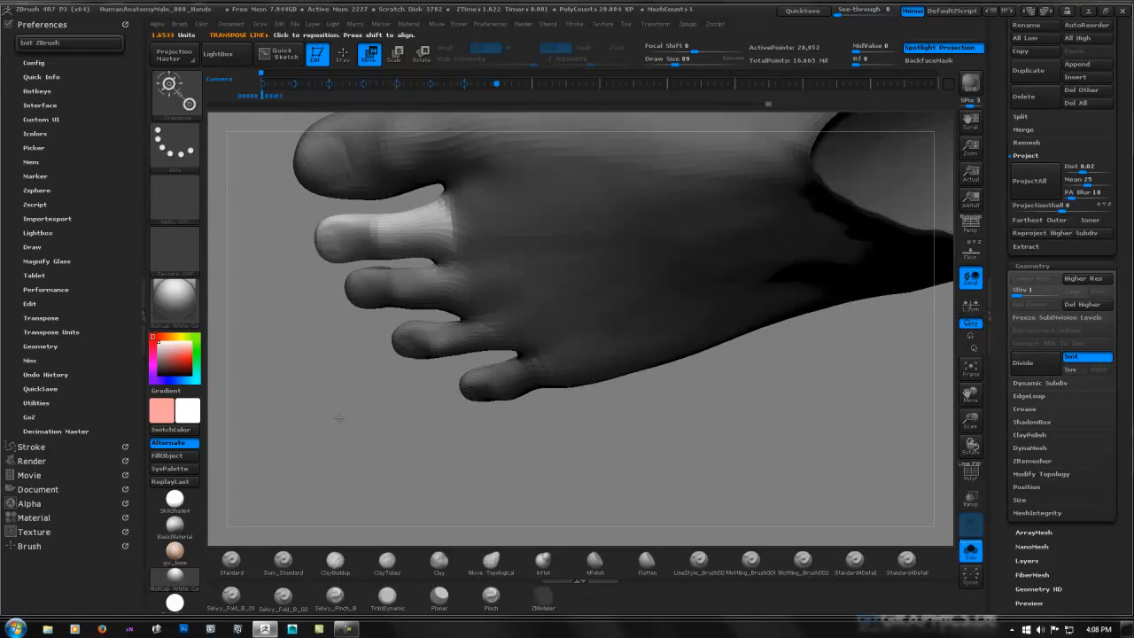
{"action": "key", "text": "ctrl+shift"}
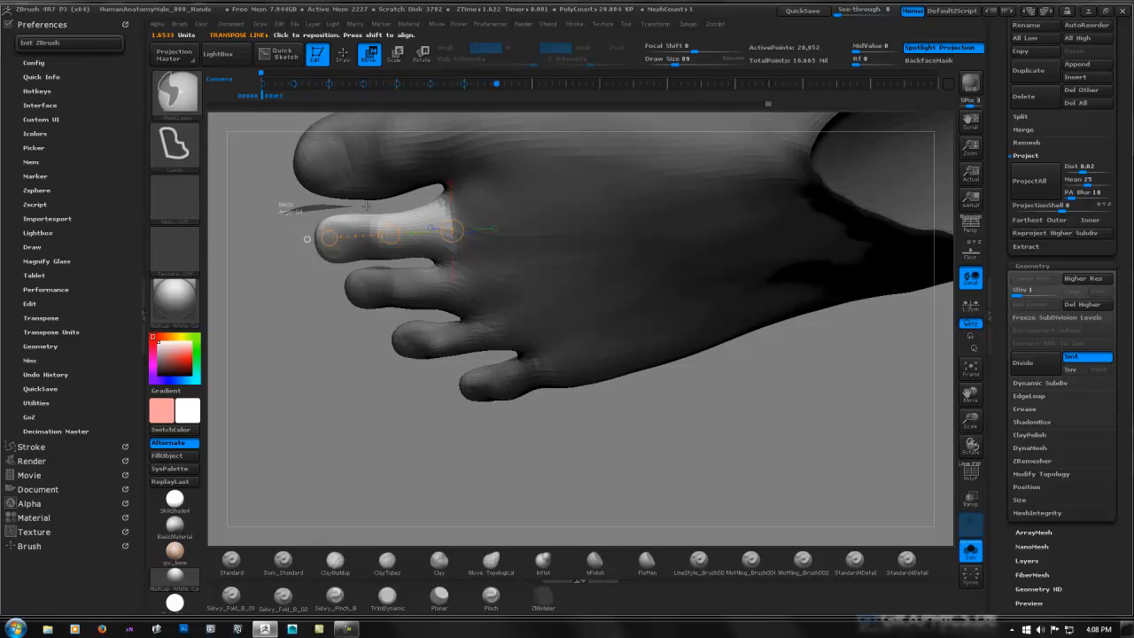
{"action": "left_click_drag", "start_coordinate": [285, 267], "coordinate": [298, 280], "text": "ctrl"}
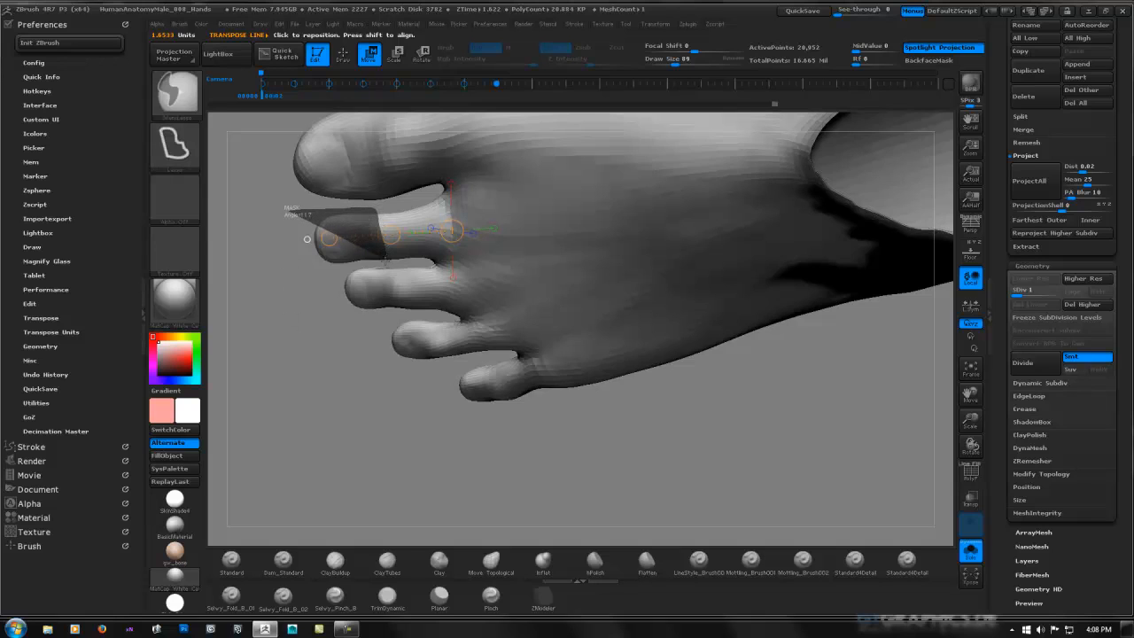
{"action": "left_click_drag", "start_coordinate": [309, 273], "coordinate": [288, 212], "text": "ctrl+shift"}
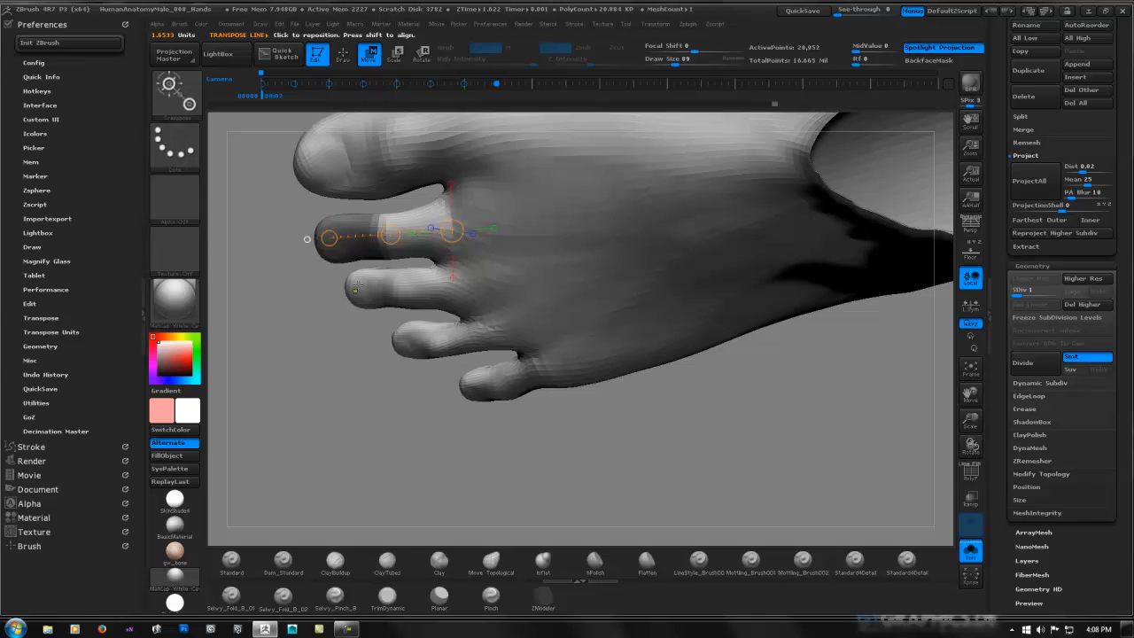
{"action": "left_click", "coordinate": [345, 369], "text": "ctrl"}
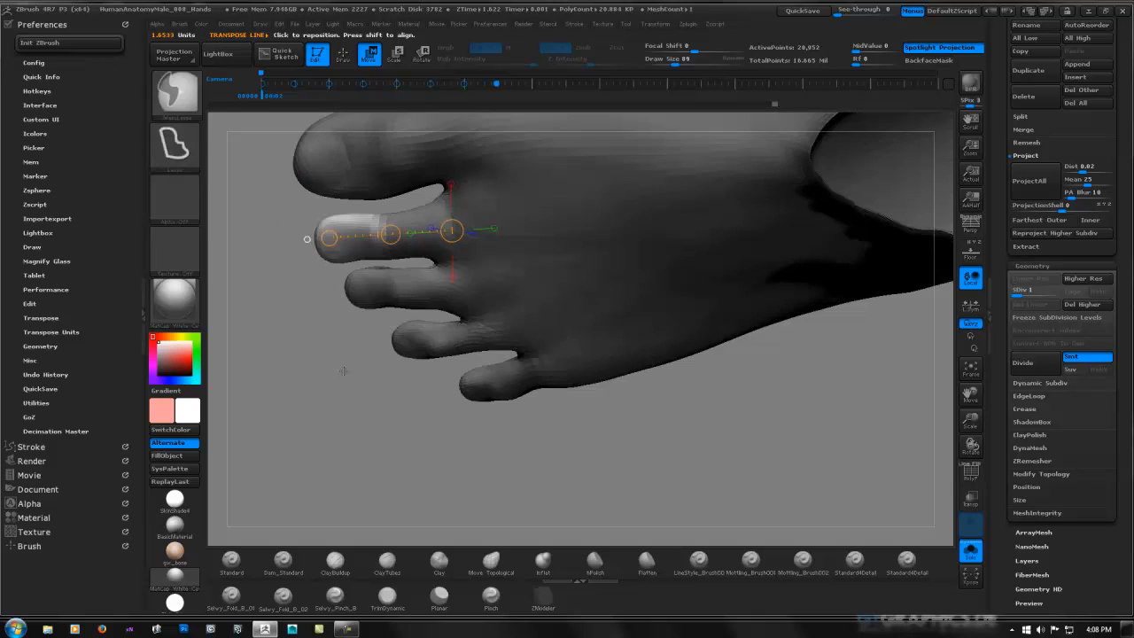
{"action": "left_click", "coordinate": [550, 226], "text": "ctrl"}
Place a Transpose line along the second toe's front part, adjust its bend slightly, and clear the mask.
{"action": "right_click_drag", "start_coordinate": [463, 285], "coordinate": [294, 299]}
{"action": "left_click_drag", "start_coordinate": [447, 244], "coordinate": [378, 263]}
{"action": "left_click_drag", "start_coordinate": [357, 406], "coordinate": [338, 297]}
{"action": "mouse_move", "coordinate": [385, 210]}
{"action": "left_mouse_down"}
{"action": "mouse_move", "coordinate": [376, 289]}
{"action": "mouse_move", "coordinate": [319, 304]}
{"action": "mouse_move", "coordinate": [322, 315]}
{"action": "mouse_move", "coordinate": [321, 305]}
{"action": "left_mouse_up"}
{"action": "key", "text": "ctrl+z"}
{"action": "key", "text": "r"}
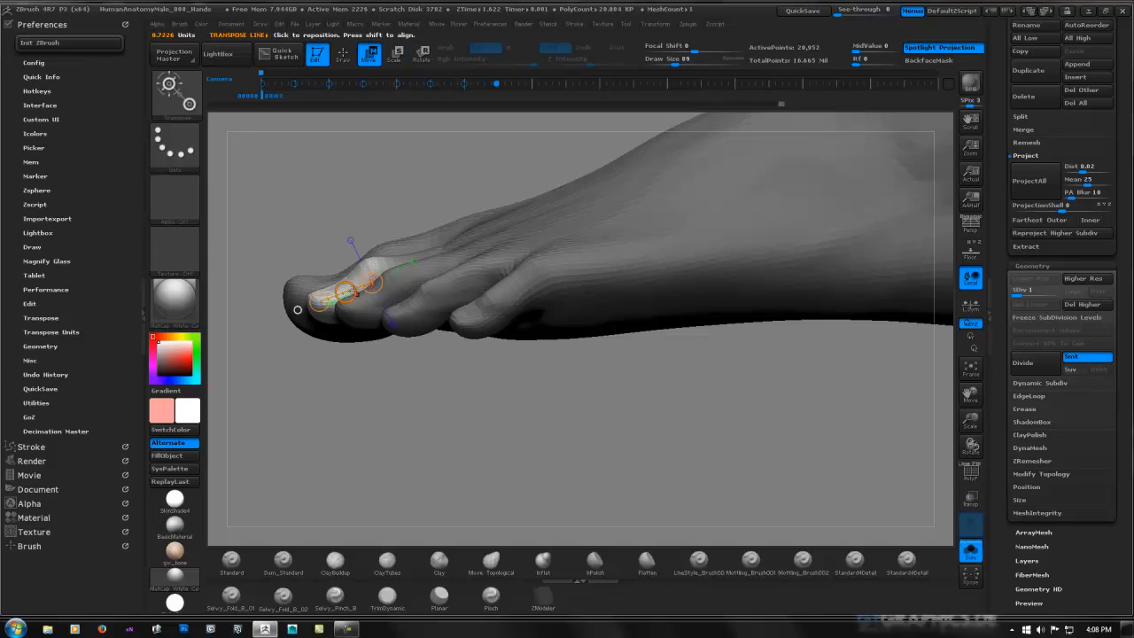
{"action": "left_click_drag", "start_coordinate": [345, 290], "coordinate": [348, 293]}
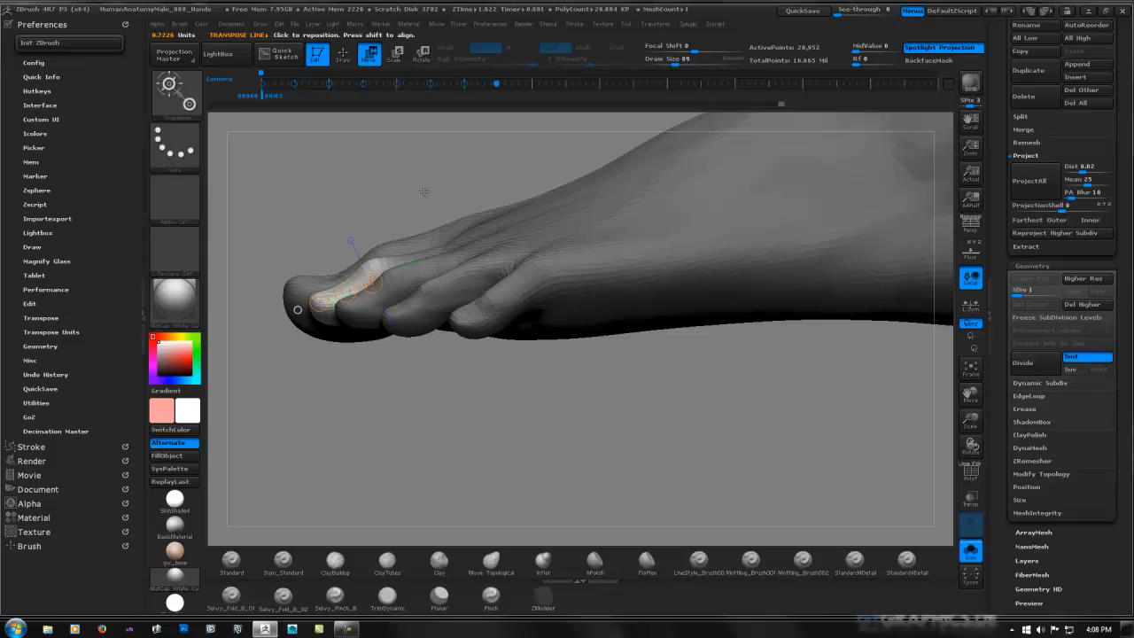
{"action": "left_click_drag", "start_coordinate": [407, 204], "coordinate": [415, 211], "text": "ctrl"}
Return to the Move Topological brush and reshape the tops of the toes and the forefoot behind them.
{"action": "mouse_move", "coordinate": [409, 205]}
{"action": "left_mouse_down"}
{"action": "mouse_move", "coordinate": [446, 223]}
{"action": "mouse_move", "coordinate": [425, 204]}
{"action": "mouse_move", "coordinate": [477, 214]}
{"action": "left_mouse_up"}
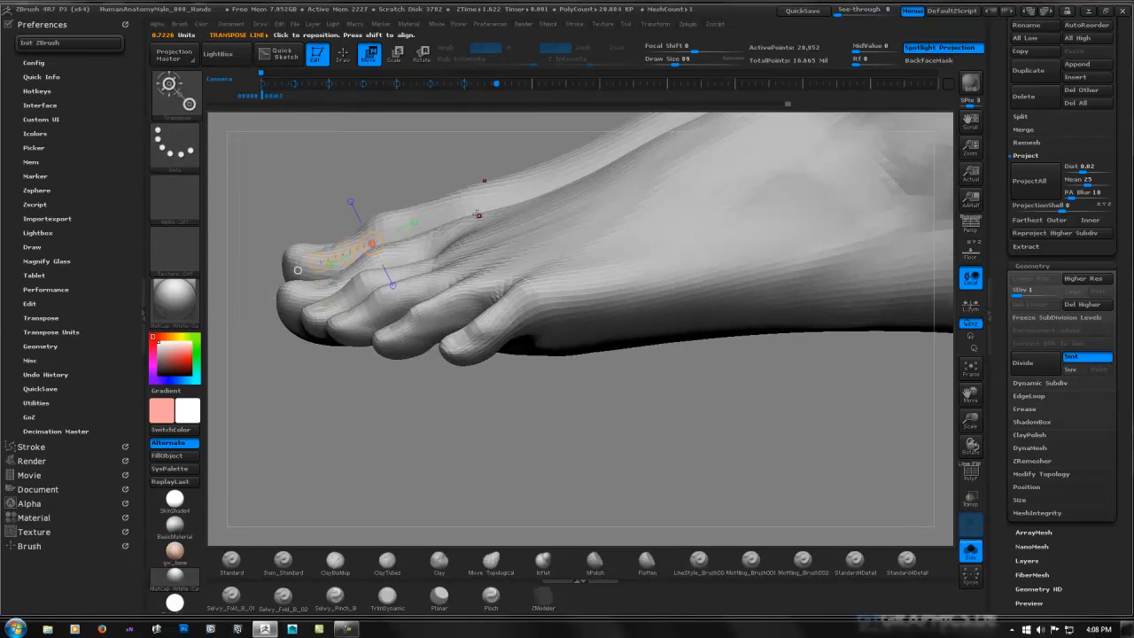
{"action": "left_click_drag", "start_coordinate": [436, 162], "coordinate": [426, 265]}
{"action": "key", "text": "q"}
{"action": "key", "text": "b"}
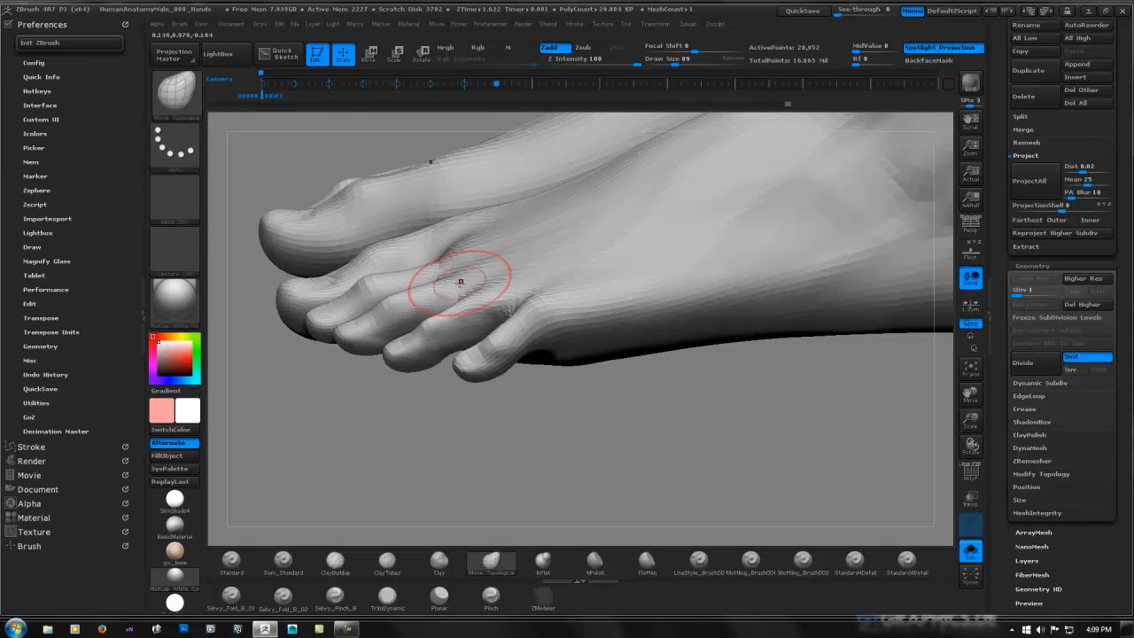
{"action": "mouse_move", "coordinate": [459, 274]}
{"action": "right_mouse_down"}
{"action": "mouse_move", "coordinate": [456, 250]}
{"action": "mouse_move", "coordinate": [459, 270]}
{"action": "mouse_move", "coordinate": [468, 266]}
{"action": "mouse_move", "coordinate": [459, 293]}
{"action": "mouse_move", "coordinate": [482, 300]}
{"action": "mouse_move", "coordinate": [440, 223]}
{"action": "mouse_move", "coordinate": [525, 278]}
{"action": "mouse_move", "coordinate": [481, 215]}
{"action": "mouse_move", "coordinate": [469, 236]}
{"action": "right_mouse_up"}
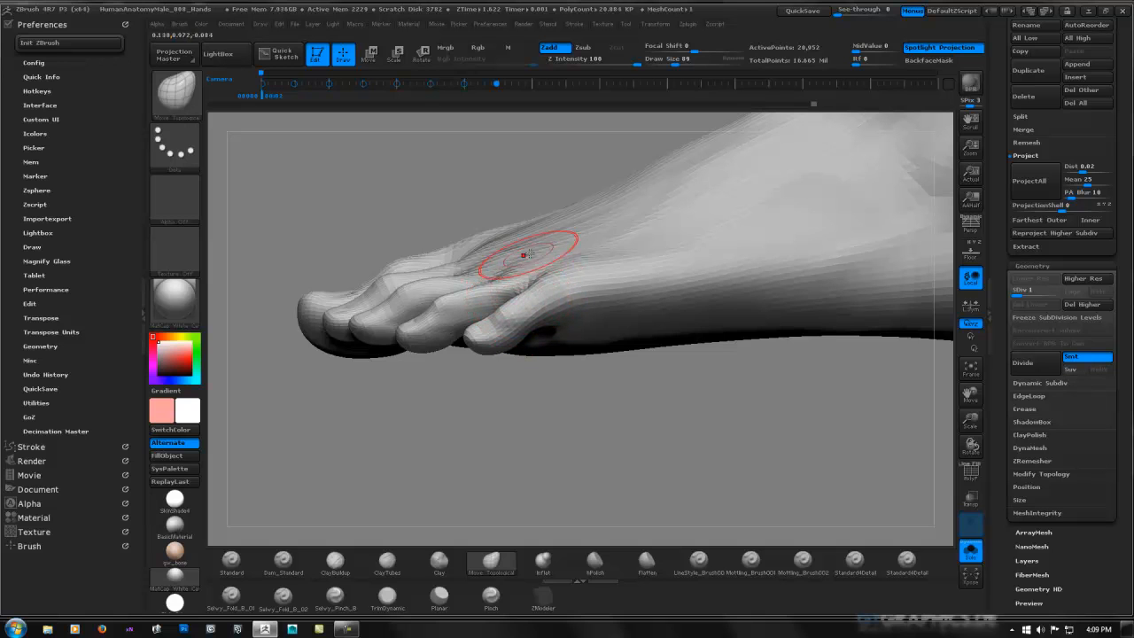
{"action": "mouse_move", "coordinate": [469, 255]}
{"action": "left_mouse_down"}
{"action": "mouse_move", "coordinate": [538, 265]}
{"action": "mouse_move", "coordinate": [458, 253]}
{"action": "mouse_move", "coordinate": [458, 222]}
{"action": "left_mouse_up"}
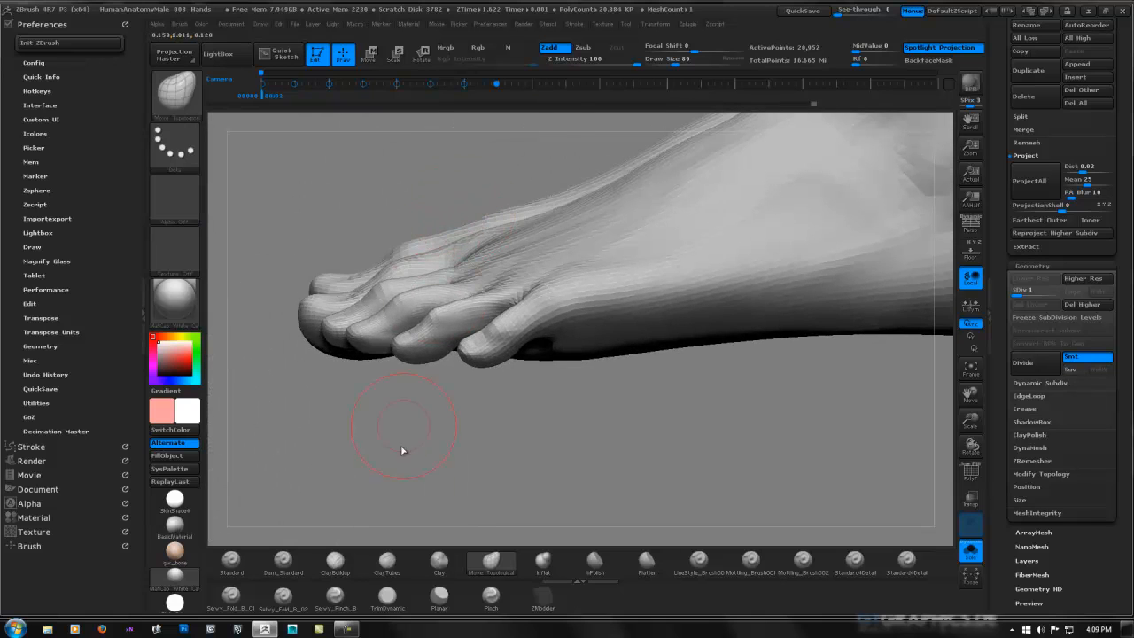
Build up the knuckles and toe bases on top of the foot with ClayTubes at draw size 53.
{"action": "left_click", "coordinate": [387, 560]}
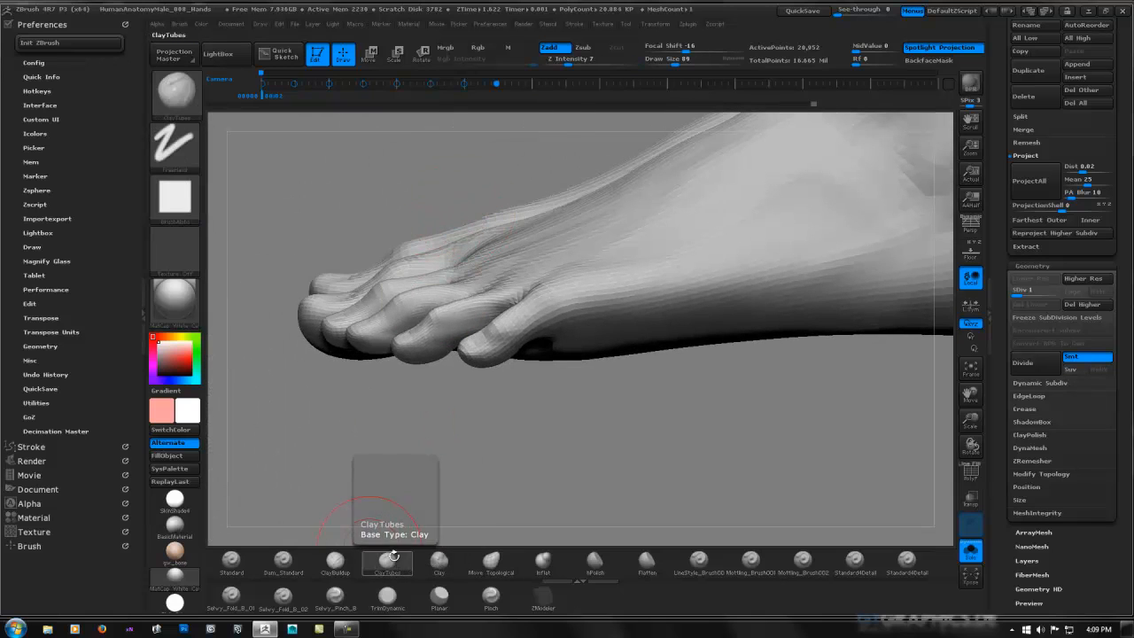
{"action": "mouse_move", "coordinate": [416, 496]}
{"action": "left_mouse_down"}
{"action": "mouse_move", "coordinate": [501, 261]}
{"action": "mouse_move", "coordinate": [455, 242]}
{"action": "mouse_move", "coordinate": [463, 203]}
{"action": "mouse_move", "coordinate": [472, 218]}
{"action": "mouse_move", "coordinate": [405, 203]}
{"action": "mouse_move", "coordinate": [460, 263]}
{"action": "left_mouse_up"}
{"action": "key", "text": "space"}
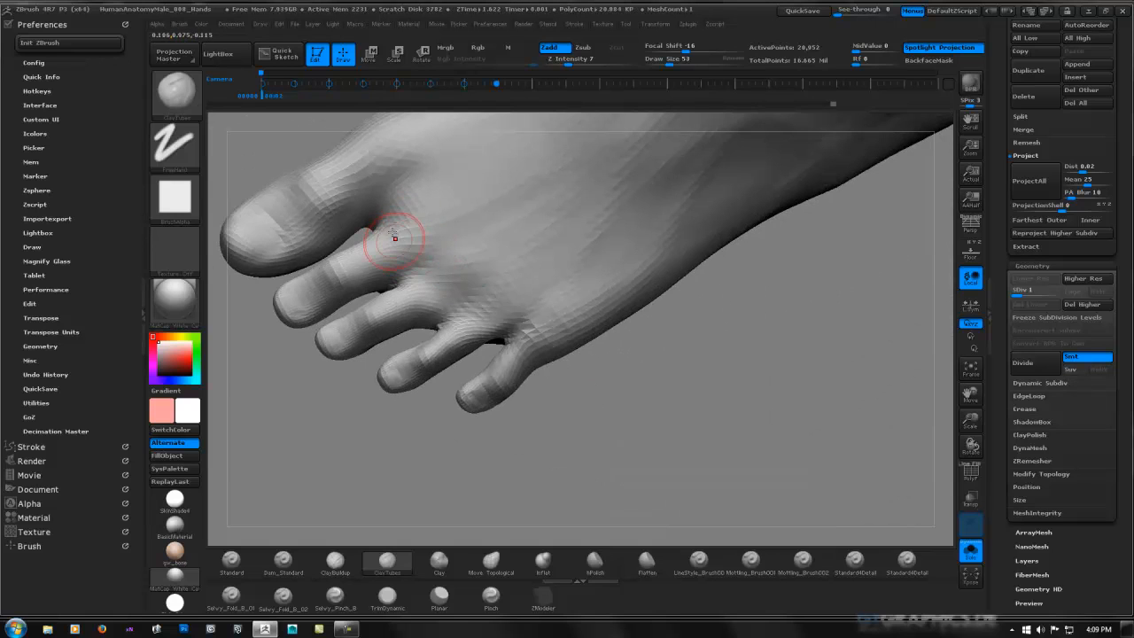
{"action": "mouse_move", "coordinate": [390, 233]}
{"action": "left_mouse_down"}
{"action": "mouse_move", "coordinate": [430, 228]}
{"action": "mouse_move", "coordinate": [417, 257]}
{"action": "left_mouse_up"}
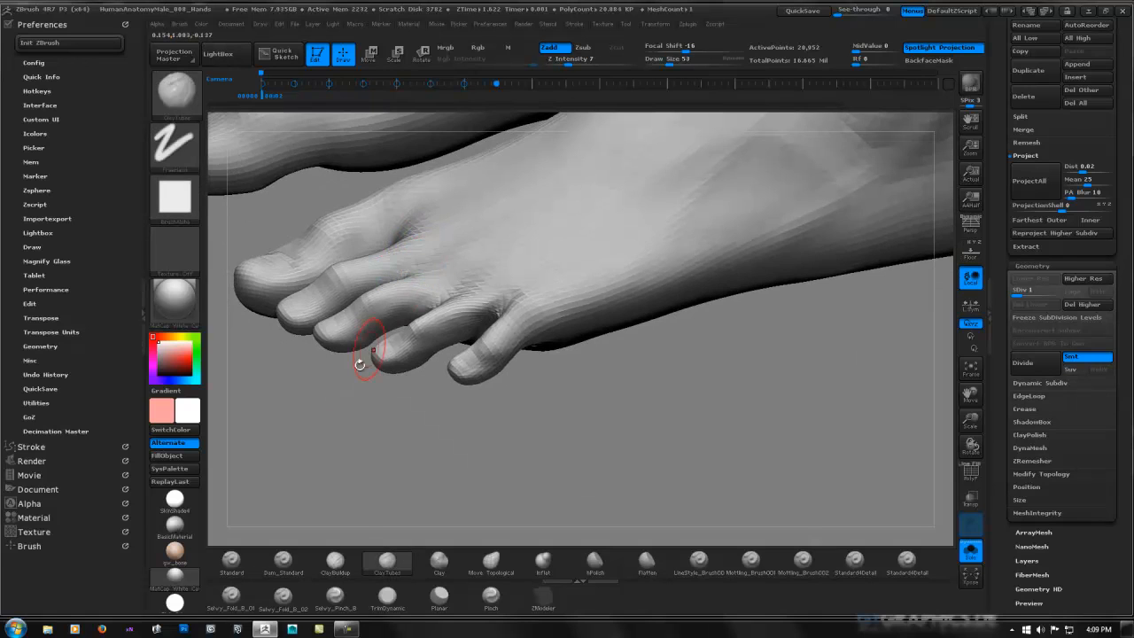
{"action": "left_click_drag", "start_coordinate": [342, 397], "coordinate": [336, 462]}
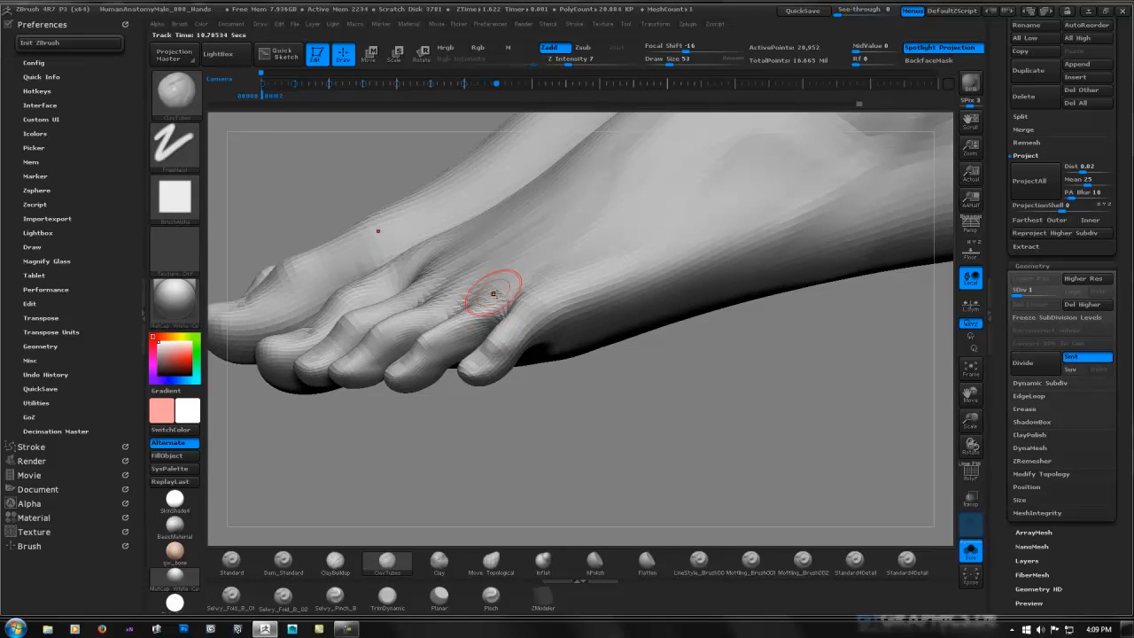
Divide the feet mesh to add subdivision level 2.
{"action": "right_click_drag", "start_coordinate": [493, 292], "coordinate": [494, 341]}
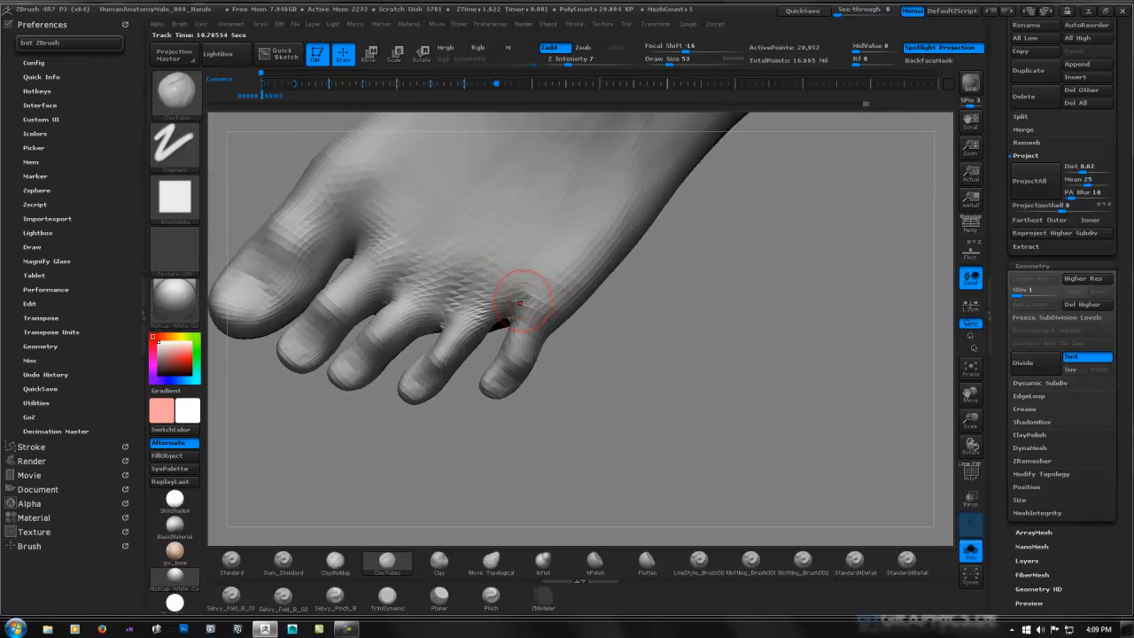
{"action": "key", "text": "ctrl+d"}
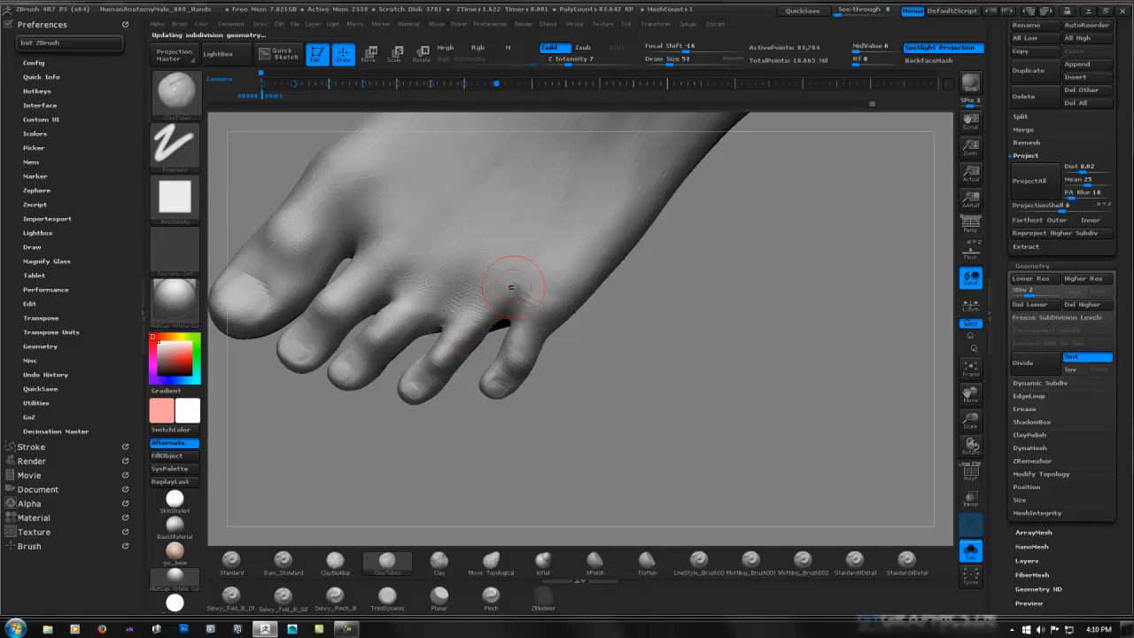
{"action": "mouse_move", "coordinate": [442, 266]}
{"action": "right_mouse_down"}
{"action": "mouse_move", "coordinate": [580, 264]}
{"action": "mouse_move", "coordinate": [539, 248]}
{"action": "mouse_move", "coordinate": [610, 256]}
{"action": "mouse_move", "coordinate": [545, 327]}
{"action": "mouse_move", "coordinate": [567, 193]}
{"action": "mouse_move", "coordinate": [542, 281]}
{"action": "right_mouse_up"}
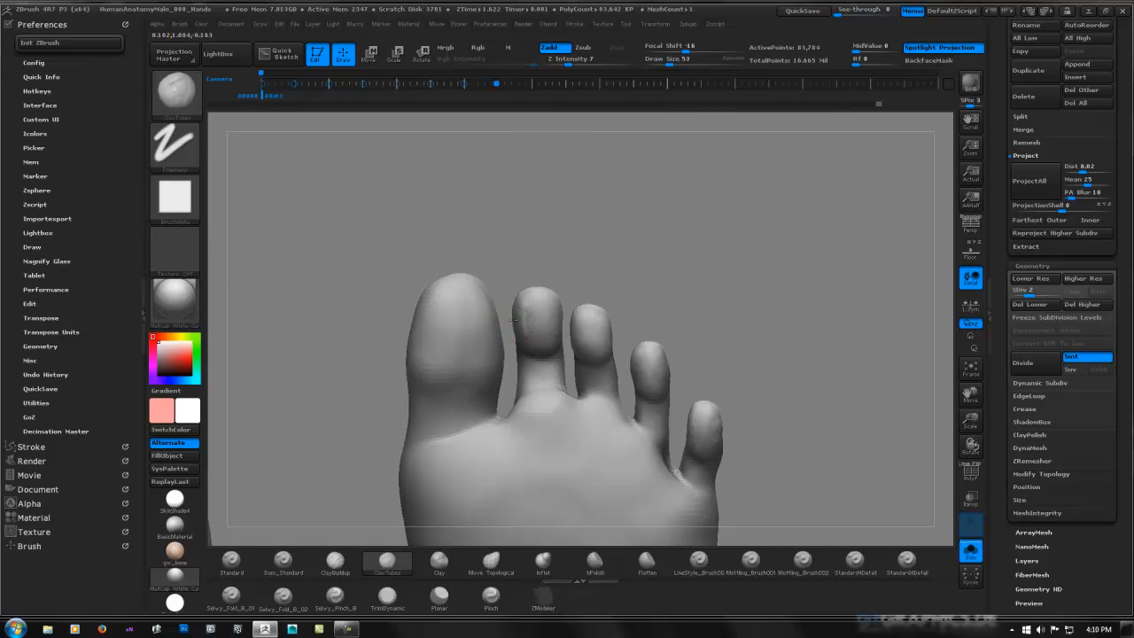
Build up the underside of the second toe's tip with ClayTubes and smooth its pad and sides.
{"action": "key", "text": "shift"}
{"action": "right_click_drag", "start_coordinate": [534, 308], "coordinate": [525, 280]}
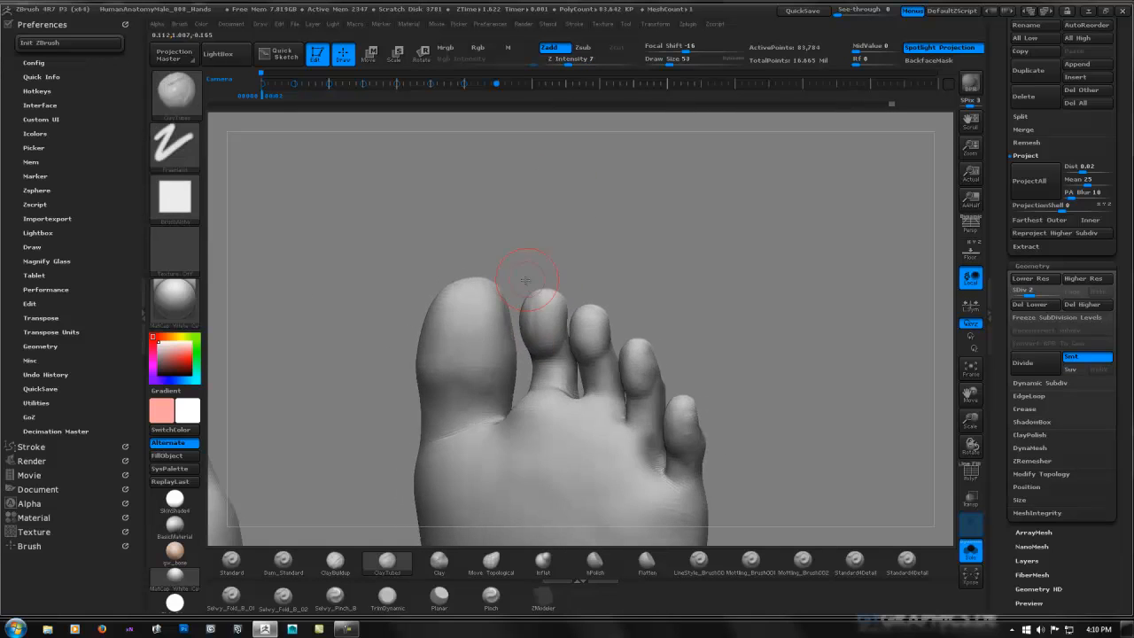
{"action": "left_click_drag", "start_coordinate": [545, 310], "coordinate": [544, 296], "text": "shift"}
{"action": "mouse_move", "coordinate": [547, 279]}
{"action": "right_mouse_down"}
{"action": "mouse_move", "coordinate": [572, 282]}
{"action": "mouse_move", "coordinate": [562, 292]}
{"action": "mouse_move", "coordinate": [588, 266]}
{"action": "mouse_move", "coordinate": [525, 283]}
{"action": "right_mouse_up"}
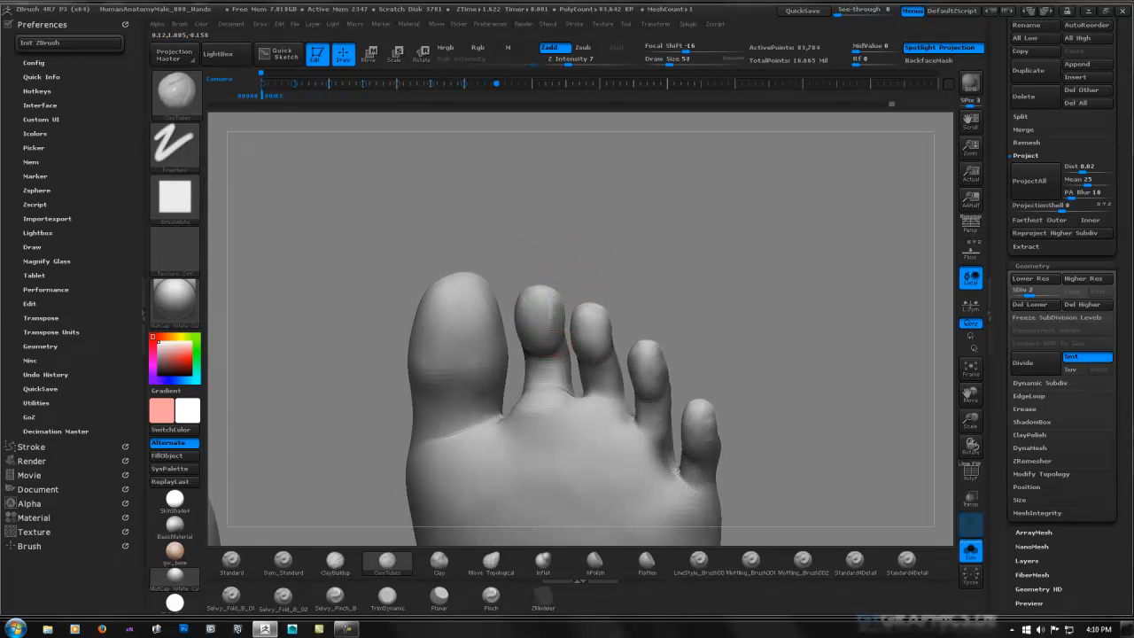
{"action": "key", "text": "shift"}
{"action": "mouse_move", "coordinate": [552, 271]}
{"action": "right_mouse_down"}
{"action": "mouse_move", "coordinate": [461, 359]}
{"action": "mouse_move", "coordinate": [542, 311]}
{"action": "right_mouse_up"}
{"action": "left_click_drag", "start_coordinate": [545, 314], "coordinate": [576, 322], "text": "shift"}
Smooth the top and sides of the second toe's tip around the nail area.
{"action": "mouse_move", "coordinate": [650, 275]}
{"action": "right_mouse_down", "text": "ctrl"}
{"action": "mouse_move", "coordinate": [577, 259]}
{"action": "mouse_move", "coordinate": [630, 272]}
{"action": "mouse_move", "coordinate": [486, 264]}
{"action": "mouse_move", "coordinate": [701, 215]}
{"action": "mouse_move", "coordinate": [762, 243]}
{"action": "right_mouse_up", "text": "ctrl"}
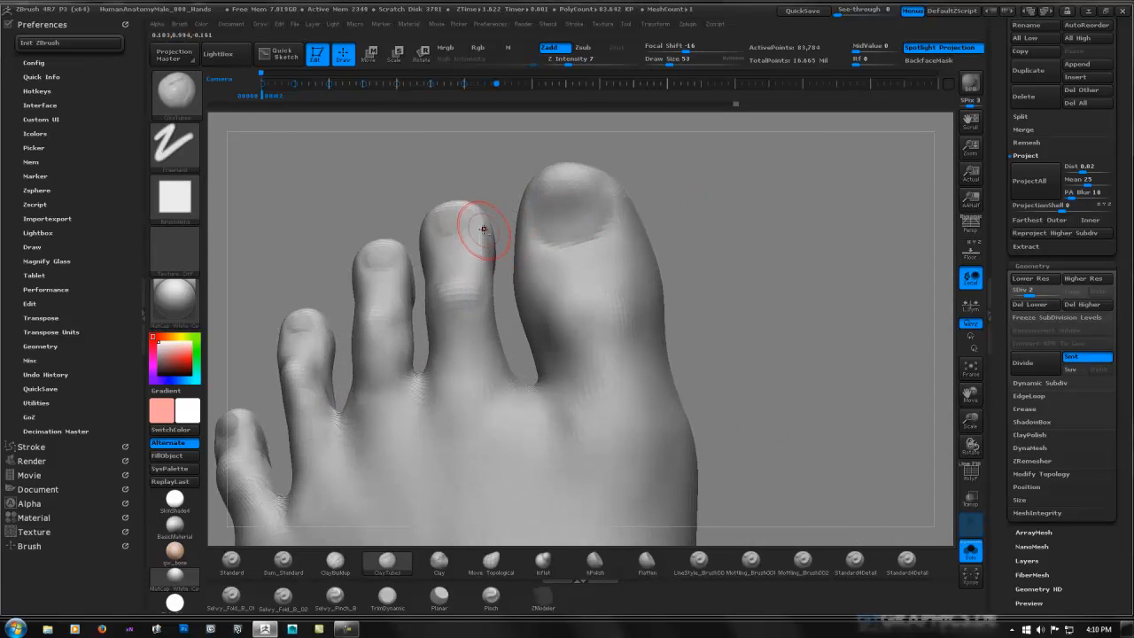
{"action": "key", "text": "shift"}
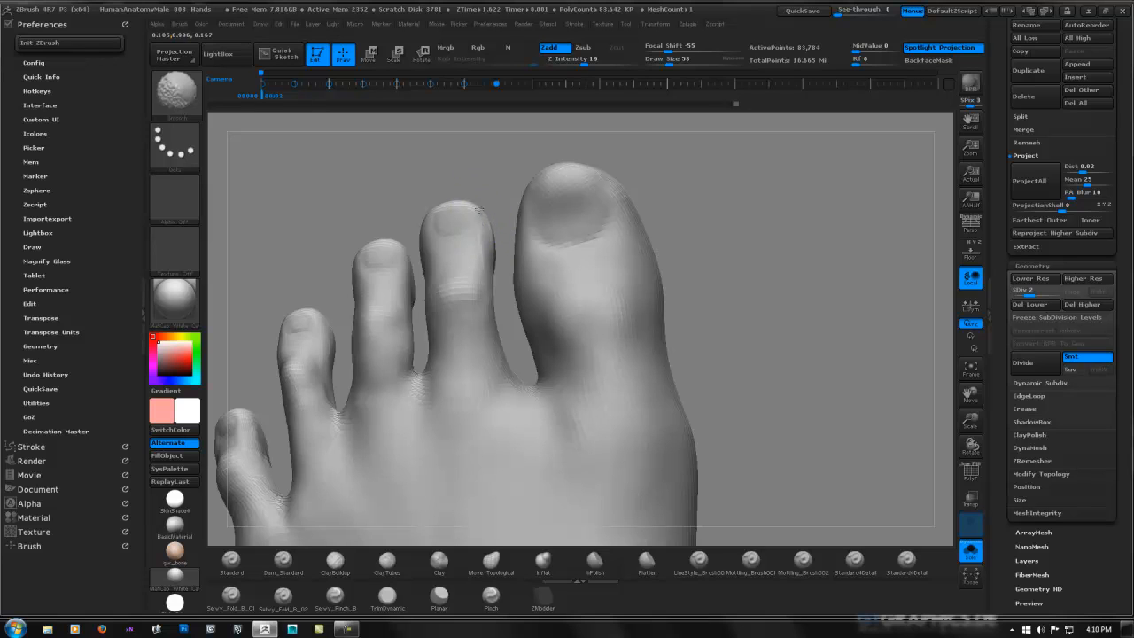
{"action": "mouse_move", "coordinate": [483, 235]}
{"action": "left_mouse_down", "text": "shift"}
{"action": "mouse_move", "coordinate": [480, 214]}
{"action": "mouse_move", "coordinate": [490, 260]}
{"action": "left_mouse_up", "text": "shift"}
{"action": "right_click_drag", "start_coordinate": [491, 260], "coordinate": [535, 254]}
{"action": "left_click_drag", "start_coordinate": [433, 246], "coordinate": [436, 254], "text": "shift"}
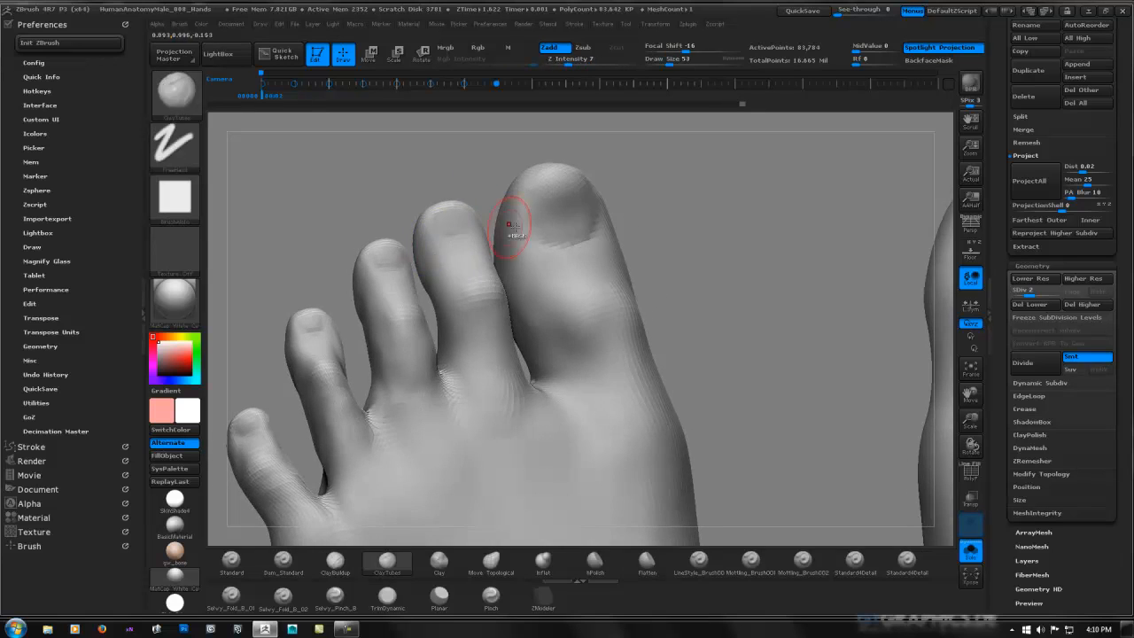
Set the ClayTubes draw size to 37, then define and smooth the second toe's nail bed.
{"action": "mouse_move", "coordinate": [511, 223]}
{"action": "right_mouse_down", "text": "ctrl+shift"}
{"action": "mouse_move", "coordinate": [528, 240]}
{"action": "mouse_move", "coordinate": [523, 231]}
{"action": "right_mouse_up", "text": "ctrl+shift"}
{"action": "key", "text": "shift"}
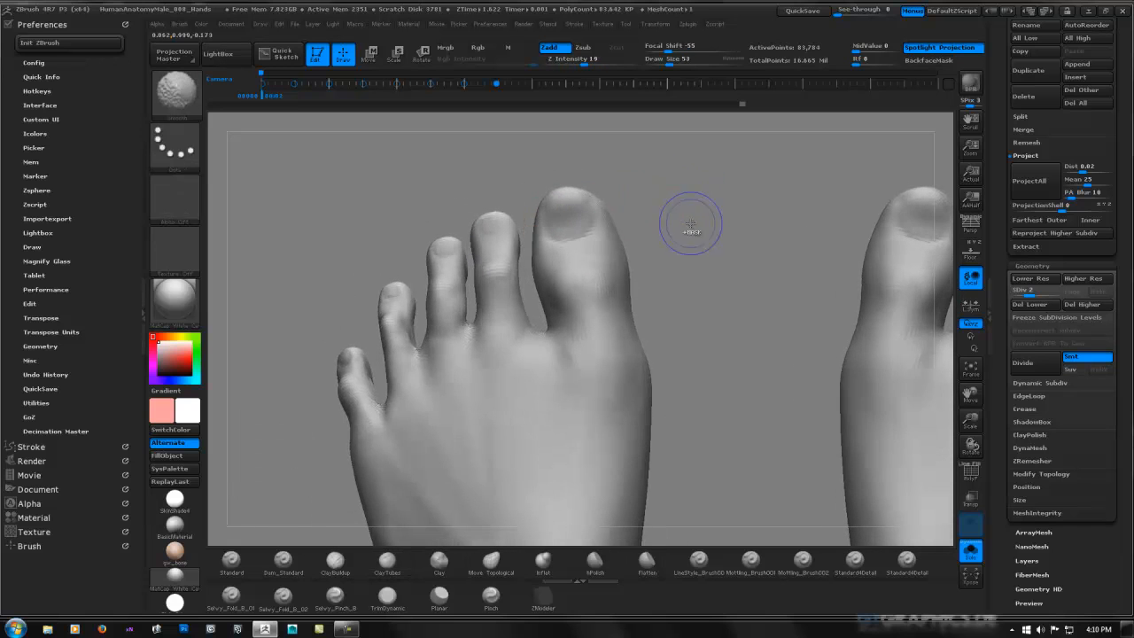
{"action": "key", "text": "ctrl+shift"}
{"action": "right_click_drag", "start_coordinate": [591, 223], "coordinate": [515, 269], "text": "ctrl"}
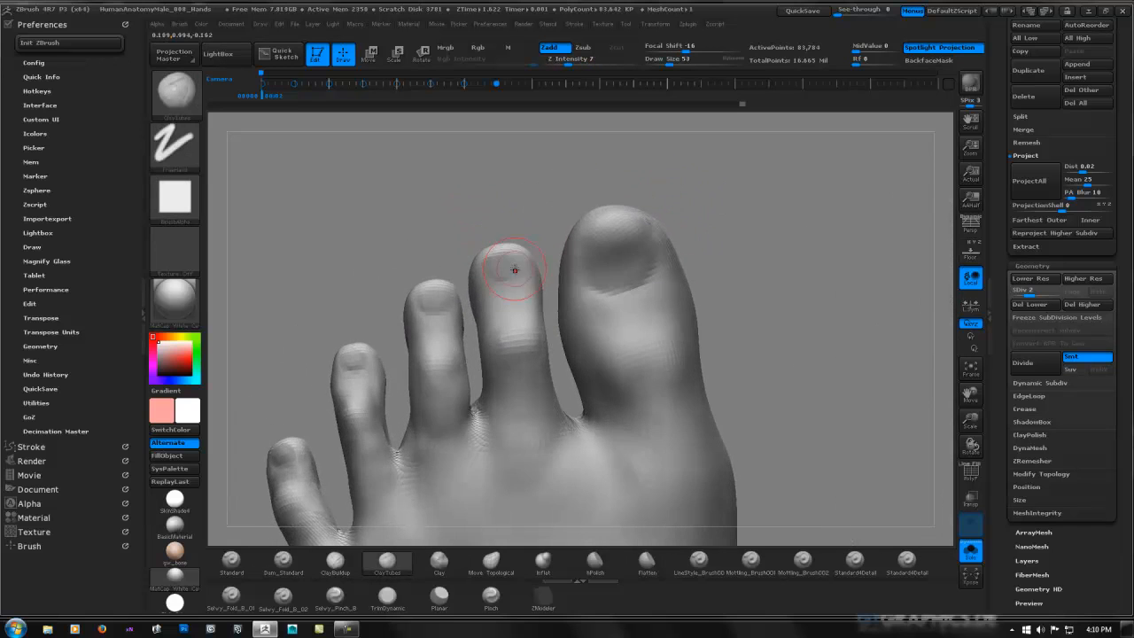
{"action": "key", "text": "space"}
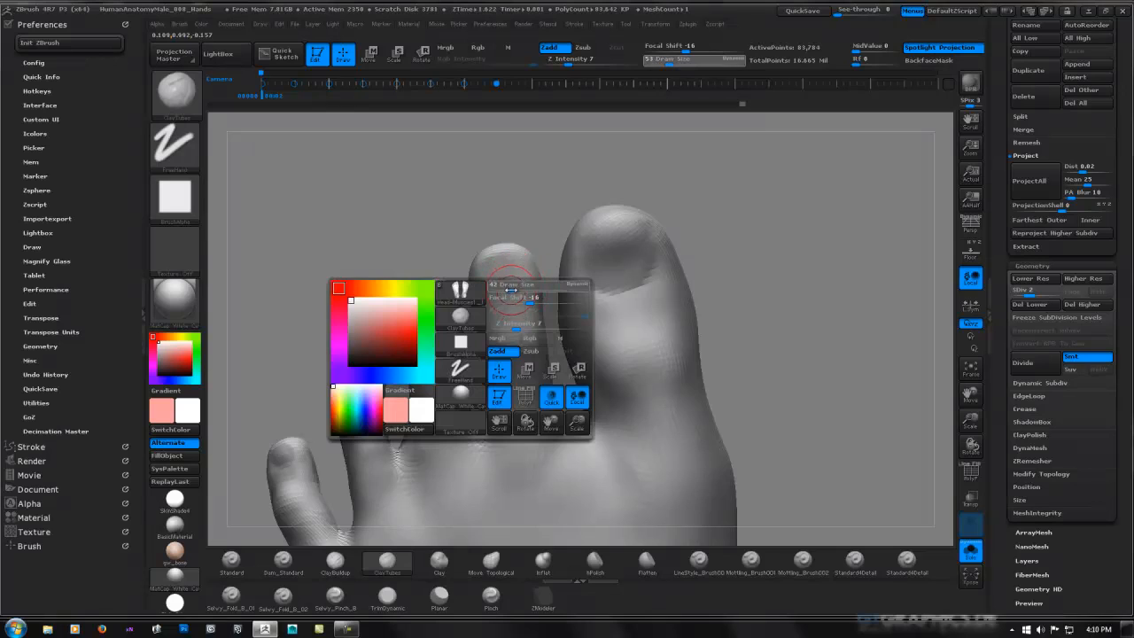
{"action": "left_click_drag", "start_coordinate": [511, 288], "coordinate": [507, 289]}
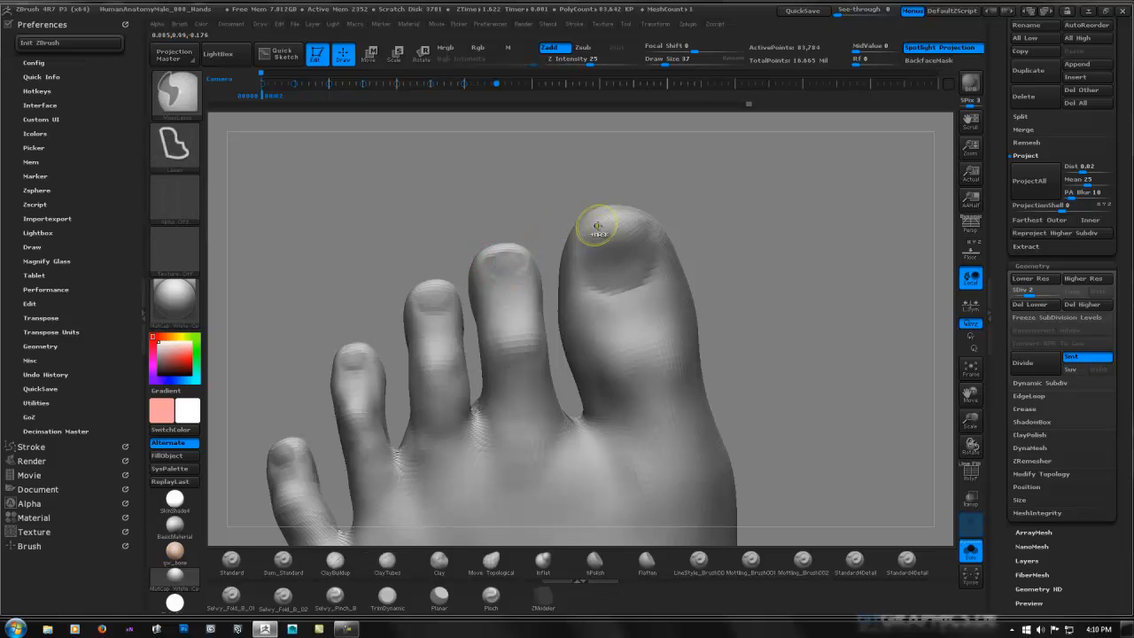
{"action": "mouse_move", "coordinate": [597, 228]}
{"action": "right_mouse_down", "text": "ctrl"}
{"action": "mouse_move", "coordinate": [546, 222]}
{"action": "mouse_move", "coordinate": [538, 240]}
{"action": "mouse_move", "coordinate": [596, 223]}
{"action": "right_mouse_up", "text": "ctrl"}
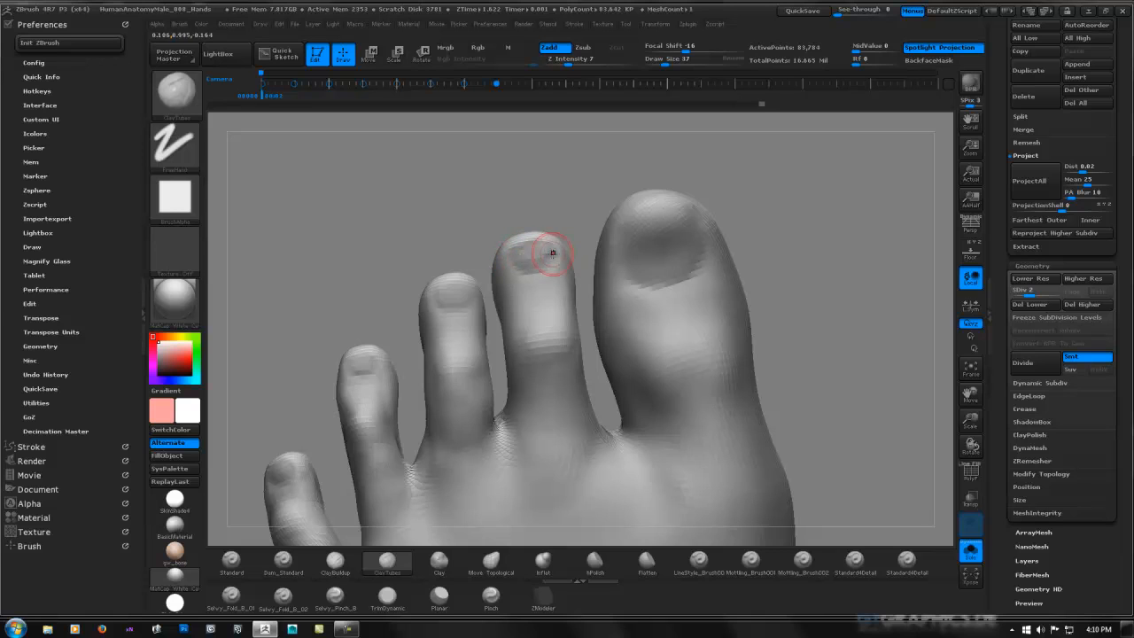
{"action": "left_click_drag", "start_coordinate": [548, 257], "coordinate": [528, 255], "text": "shift"}
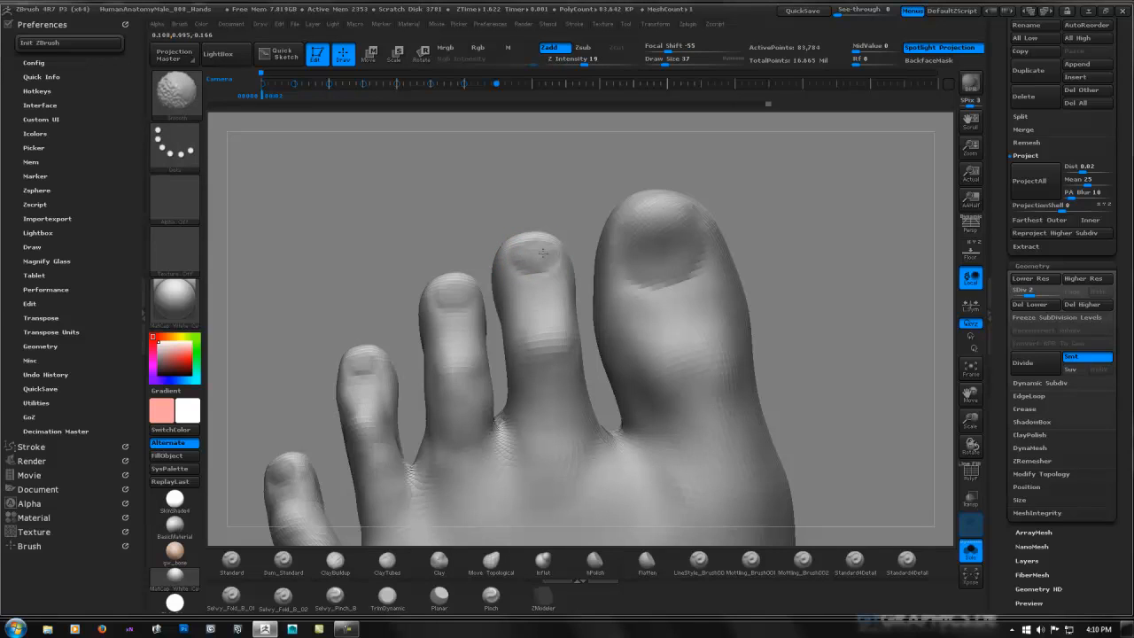
Switch to the Move Topological brush and reshape the tip and sides of the big toe around its nail.
{"action": "mouse_move", "coordinate": [647, 209]}
{"action": "right_mouse_down", "text": "ctrl"}
{"action": "mouse_move", "coordinate": [728, 200]}
{"action": "mouse_move", "coordinate": [610, 218]}
{"action": "mouse_move", "coordinate": [554, 245]}
{"action": "mouse_move", "coordinate": [519, 240]}
{"action": "mouse_move", "coordinate": [555, 225]}
{"action": "mouse_move", "coordinate": [557, 245]}
{"action": "mouse_move", "coordinate": [550, 229]}
{"action": "right_mouse_up", "text": "ctrl"}
{"action": "right_click_drag", "start_coordinate": [454, 228], "coordinate": [455, 207]}
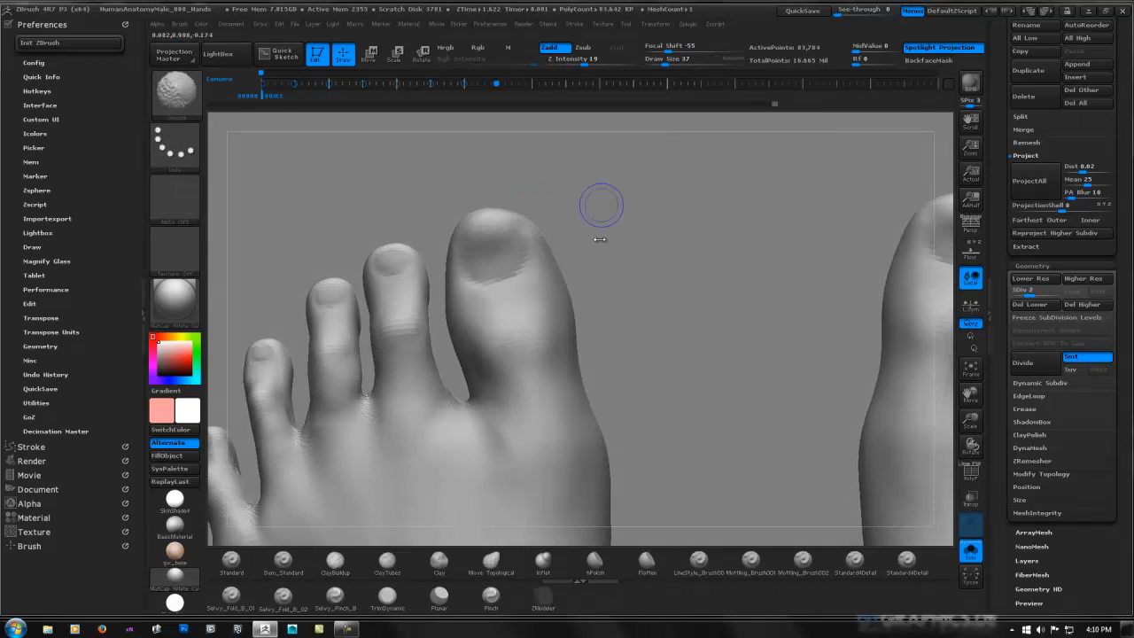
{"action": "right_click_drag", "start_coordinate": [603, 207], "coordinate": [587, 213], "text": "shift"}
{"action": "key", "text": "space"}
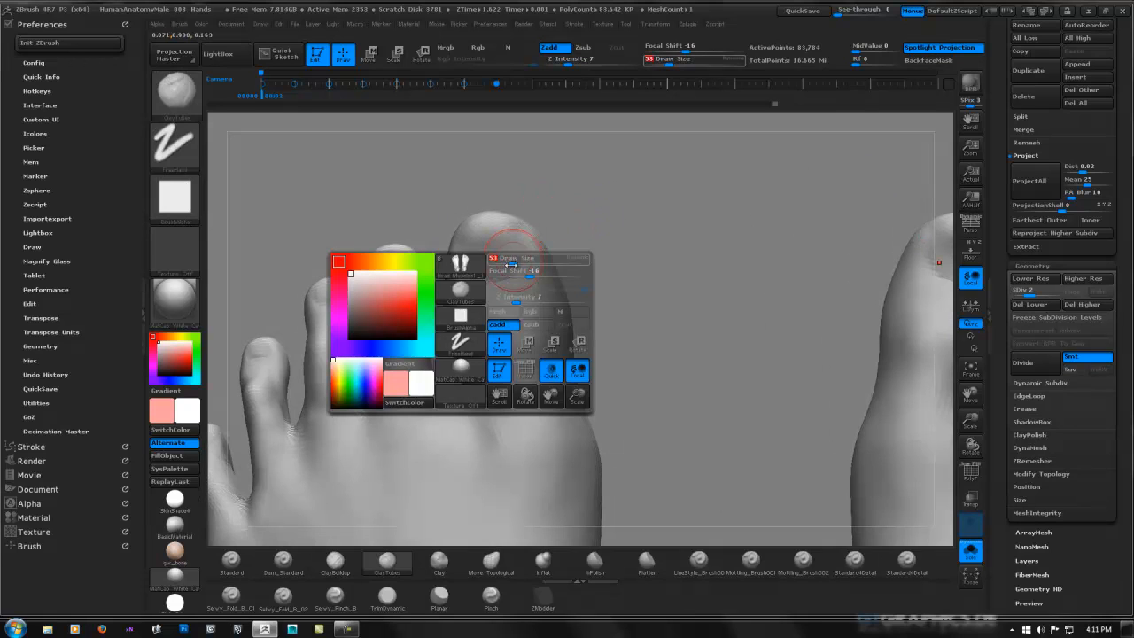
{"action": "left_click", "coordinate": [492, 562]}
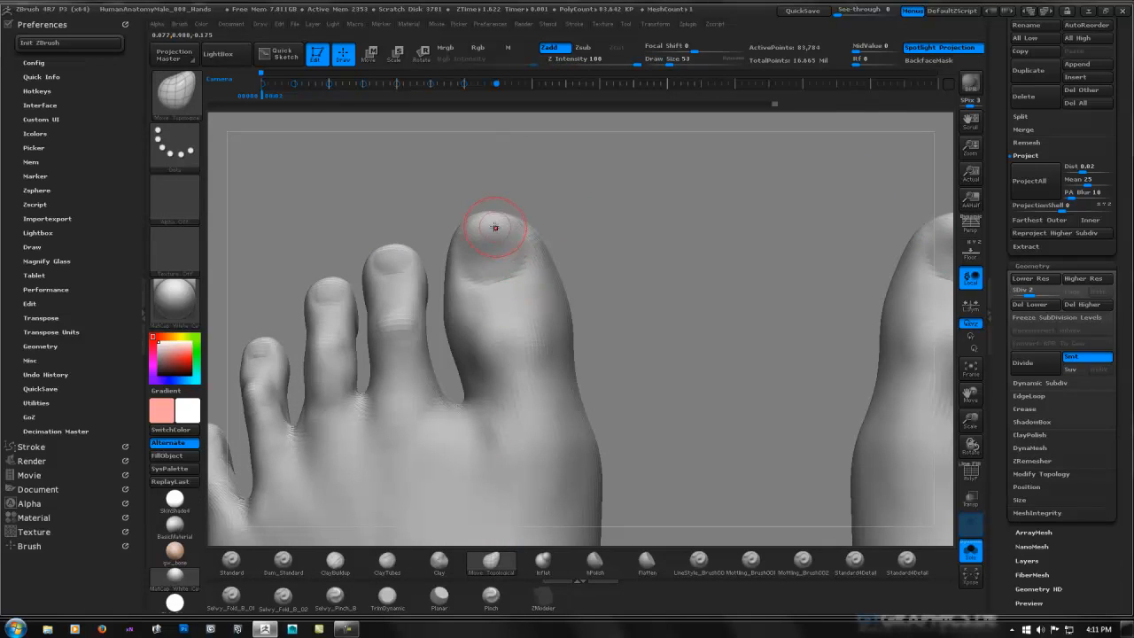
{"action": "key", "text": "space"}
{"action": "mouse_move", "coordinate": [468, 229]}
{"action": "left_mouse_down"}
{"action": "mouse_move", "coordinate": [454, 226]}
{"action": "mouse_move", "coordinate": [442, 267]}
{"action": "left_mouse_up"}
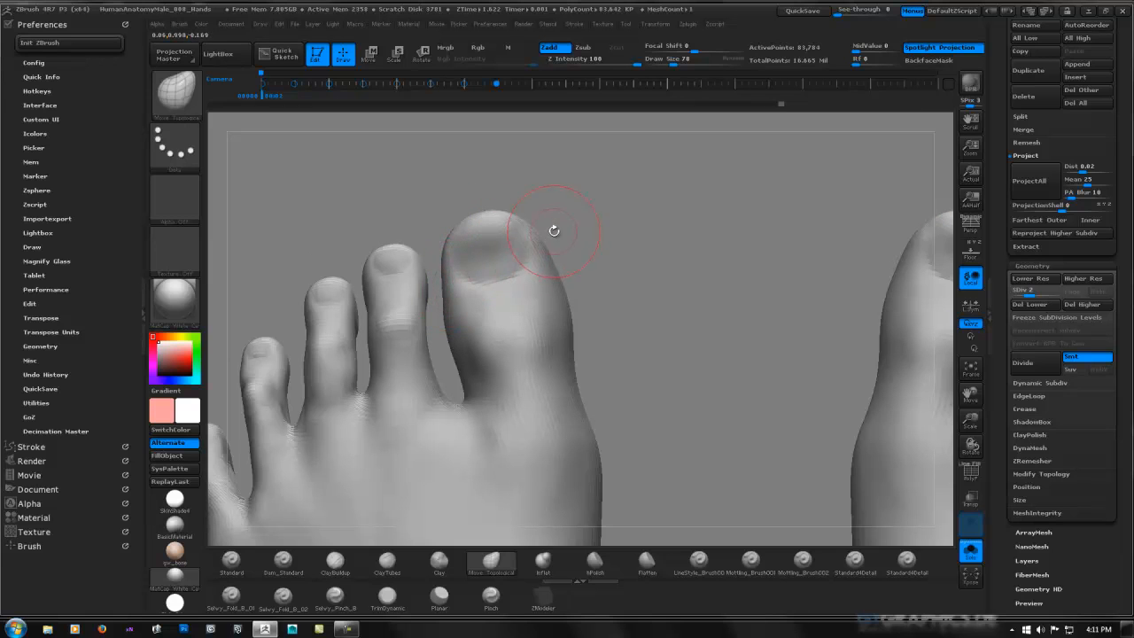
{"action": "key", "text": "f"}
{"action": "mouse_move", "coordinate": [559, 236]}
{"action": "left_mouse_down"}
{"action": "mouse_move", "coordinate": [610, 227]}
{"action": "mouse_move", "coordinate": [558, 248]}
{"action": "mouse_move", "coordinate": [524, 292]}
{"action": "left_mouse_up"}
Set the brush draw size to 93 and reshape the bases of the smaller toes from the sole side.
{"action": "key", "text": "space"}
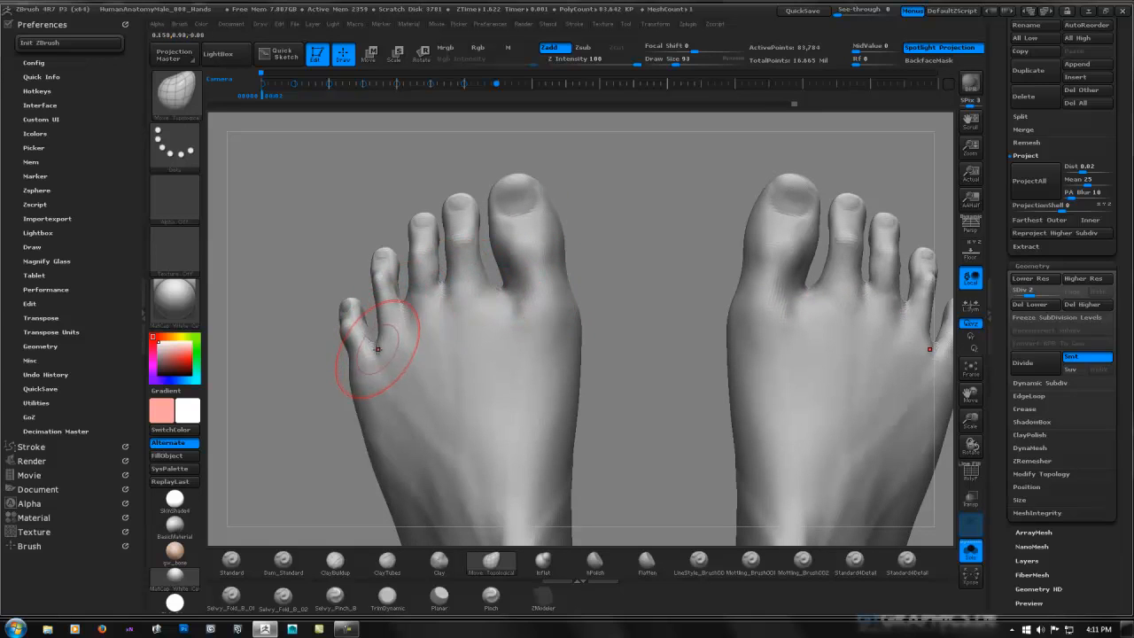
{"action": "mouse_move", "coordinate": [384, 338]}
{"action": "right_mouse_down"}
{"action": "mouse_move", "coordinate": [491, 268]}
{"action": "mouse_move", "coordinate": [500, 236]}
{"action": "right_mouse_up"}
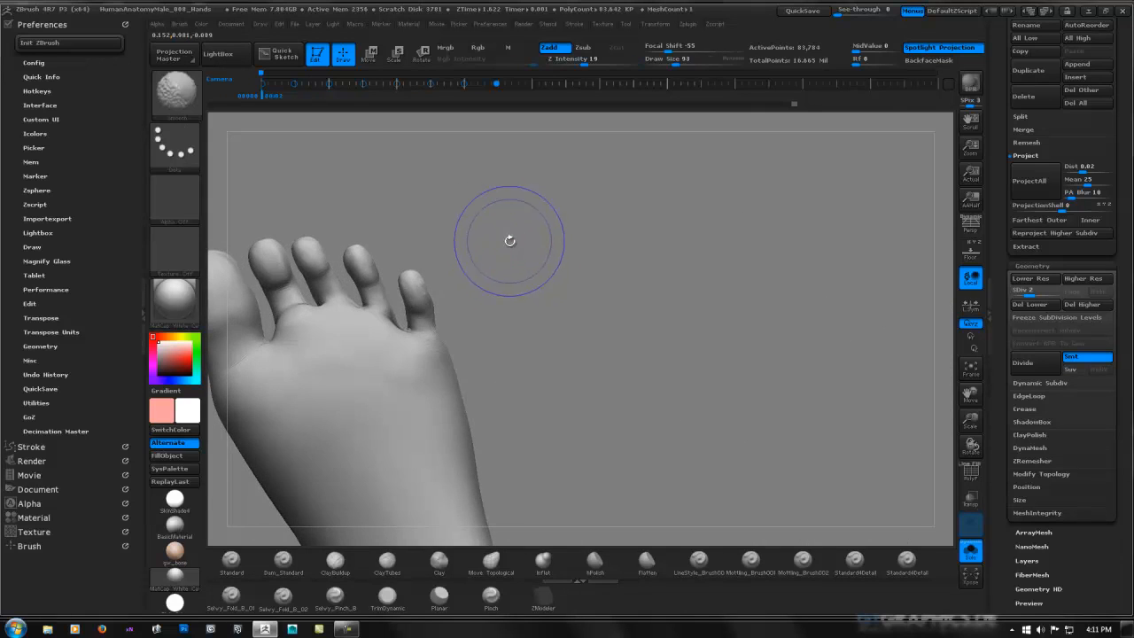
{"action": "left_click_drag", "start_coordinate": [509, 240], "coordinate": [503, 252], "text": "shift"}
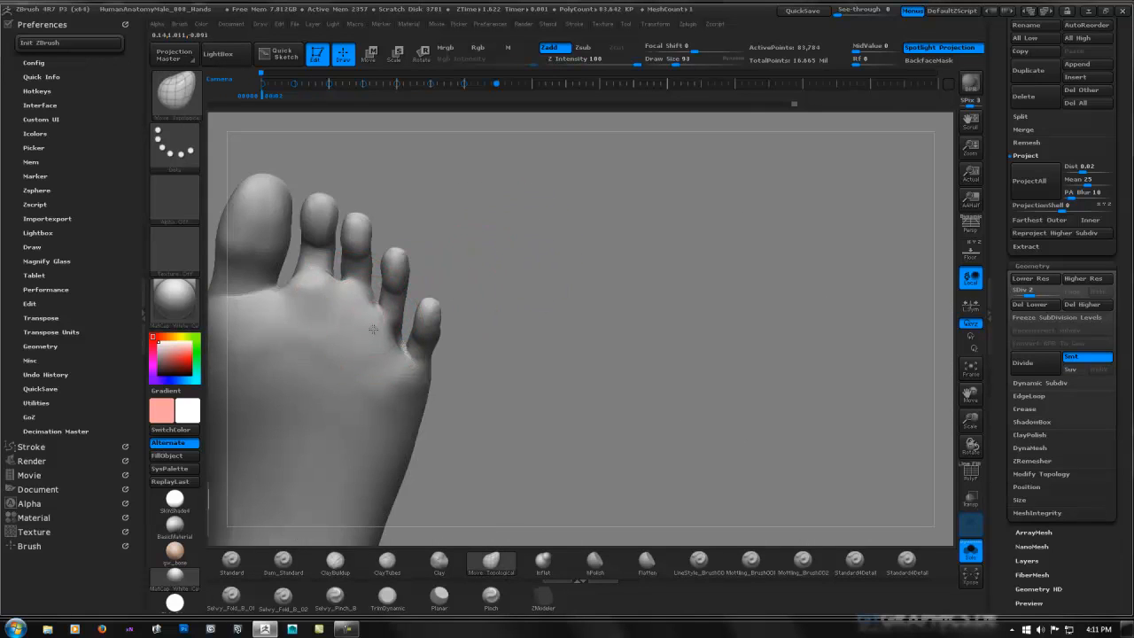
{"action": "right_click_drag", "start_coordinate": [390, 358], "coordinate": [441, 299]}
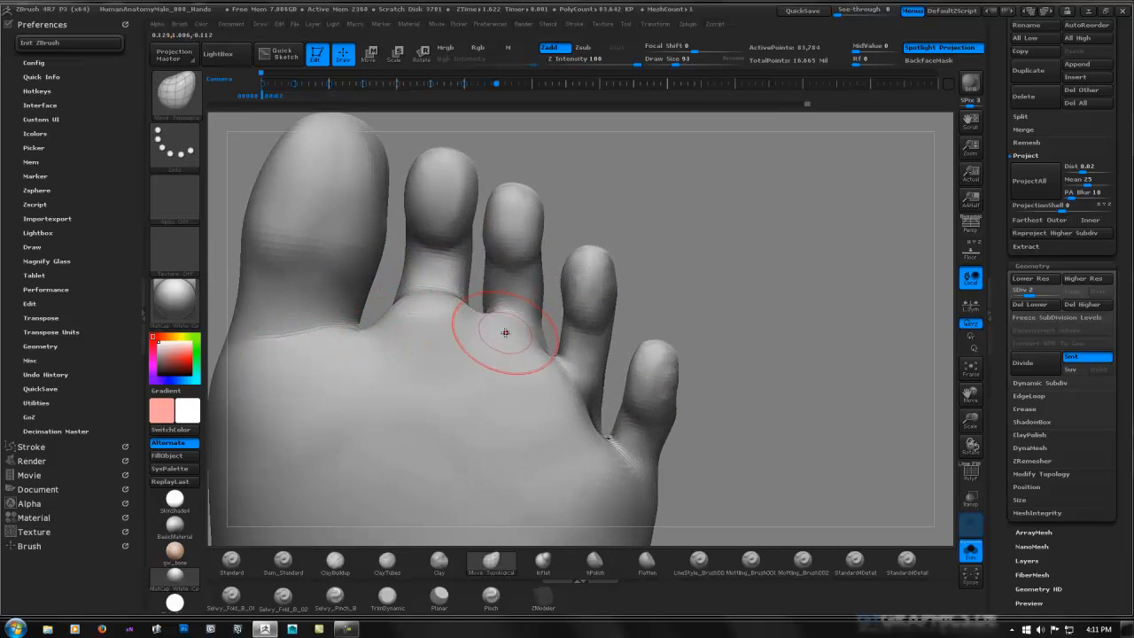
{"action": "right_click_drag", "start_coordinate": [516, 320], "coordinate": [434, 257]}
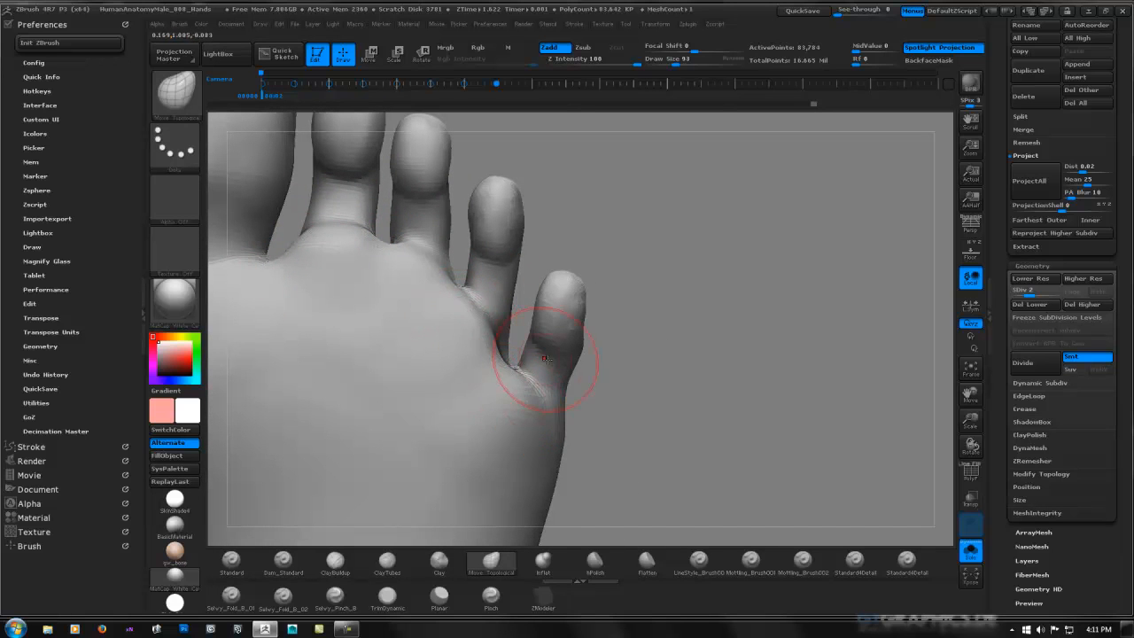
{"action": "mouse_move", "coordinate": [546, 358]}
{"action": "right_mouse_down"}
{"action": "mouse_move", "coordinate": [513, 305]}
{"action": "mouse_move", "coordinate": [515, 277]}
{"action": "right_mouse_up"}
Smooth the ball of the foot behind the toes on the sole.
{"action": "mouse_move", "coordinate": [628, 228]}
{"action": "right_mouse_down", "text": "ctrl"}
{"action": "mouse_move", "coordinate": [706, 212]}
{"action": "mouse_move", "coordinate": [541, 238]}
{"action": "right_mouse_up", "text": "ctrl"}
{"action": "left_click_drag", "start_coordinate": [439, 372], "coordinate": [479, 375], "text": "shift"}
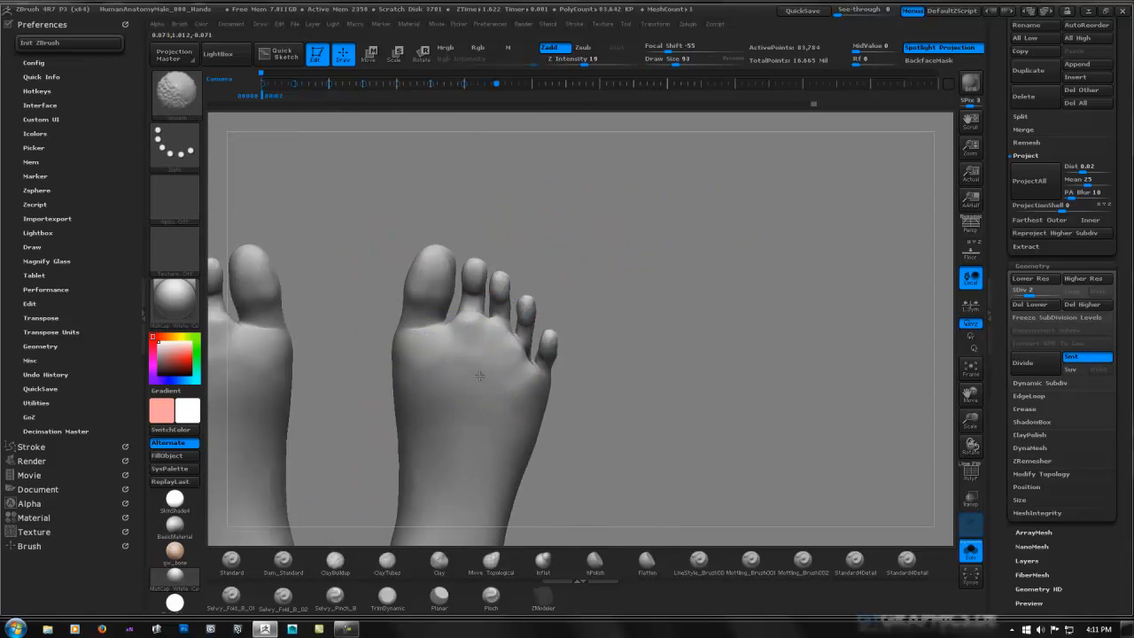
{"action": "left_click_drag", "start_coordinate": [517, 417], "coordinate": [408, 370], "text": "shift"}
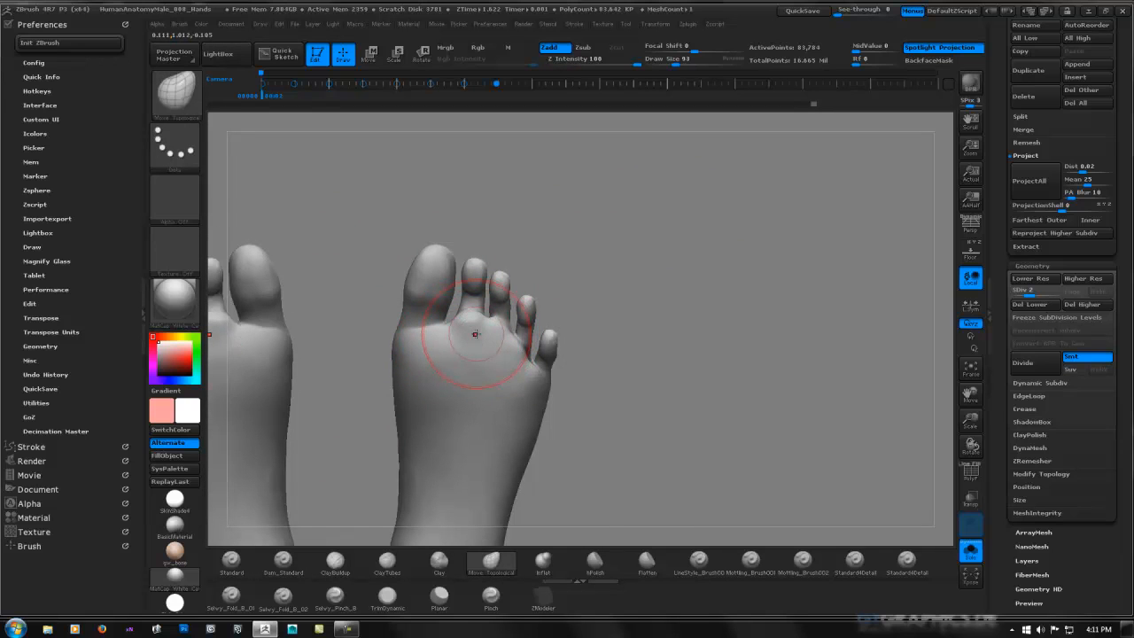
Set the Move Topological draw size to 42 and adjust the underside where the second toe meets the ball of the foot.
{"action": "right_click_drag", "start_coordinate": [516, 309], "coordinate": [607, 317], "text": "ctrl"}
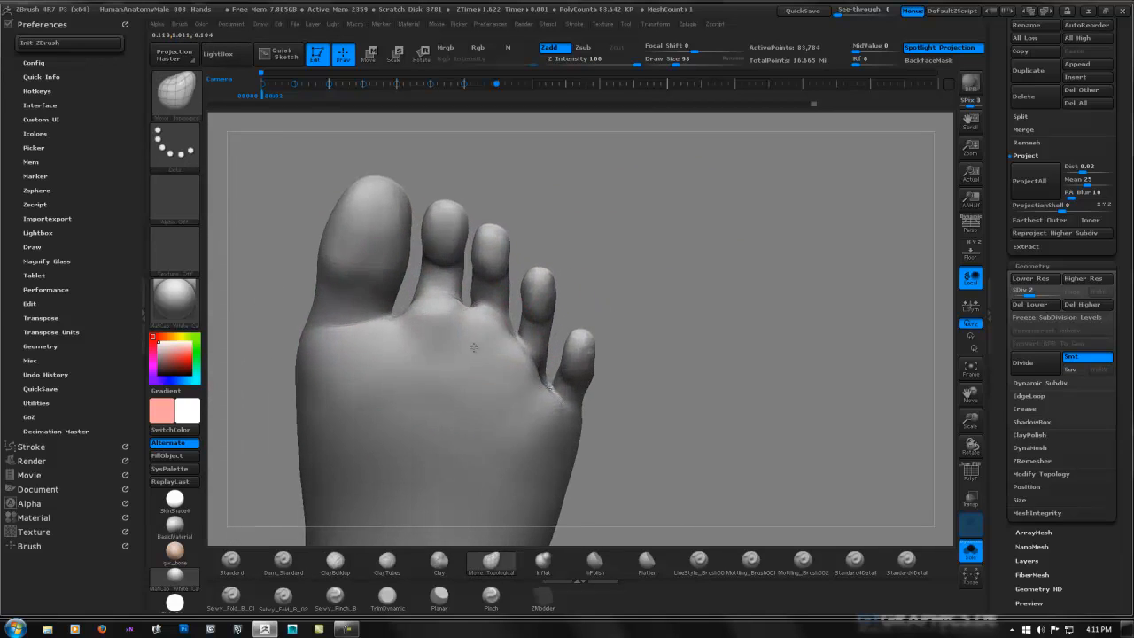
{"action": "right_click_drag", "start_coordinate": [473, 347], "coordinate": [476, 342]}
{"action": "key", "text": "space"}
{"action": "mouse_move", "coordinate": [467, 343]}
{"action": "left_mouse_down"}
{"action": "mouse_move", "coordinate": [453, 342]}
{"action": "mouse_move", "coordinate": [448, 313]}
{"action": "mouse_move", "coordinate": [460, 322]}
{"action": "left_mouse_up"}
{"action": "right_click_drag", "start_coordinate": [460, 322], "coordinate": [432, 317]}
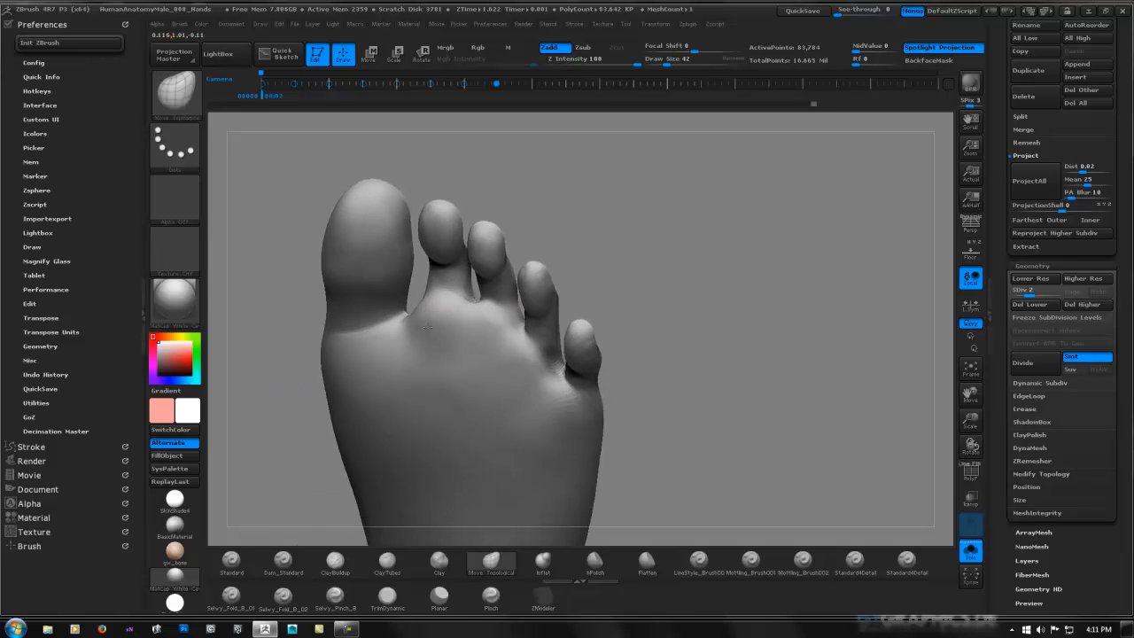
Refine the underside toe bases at subdivision level 1, then return the feet to level 2.
{"action": "key", "text": "shift+d"}
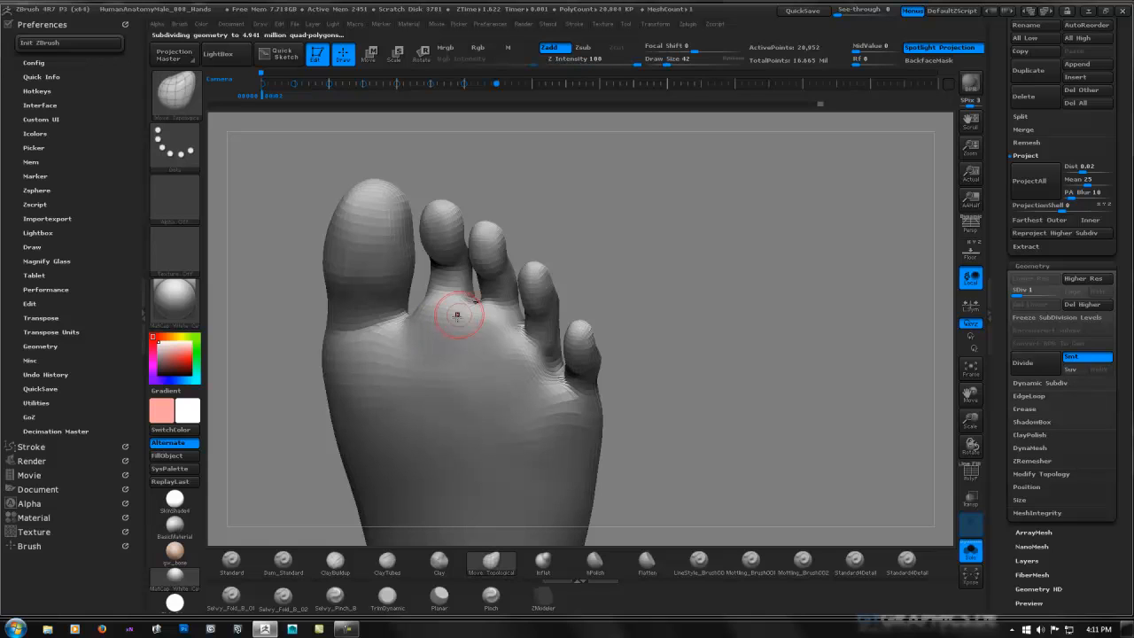
{"action": "key", "text": "d"}
{"action": "right_click_drag", "start_coordinate": [457, 325], "coordinate": [381, 372]}
{"action": "mouse_move", "coordinate": [481, 375]}
{"action": "right_mouse_down"}
{"action": "mouse_move", "coordinate": [450, 339]}
{"action": "mouse_move", "coordinate": [532, 316]}
{"action": "mouse_move", "coordinate": [506, 337]}
{"action": "right_mouse_up"}
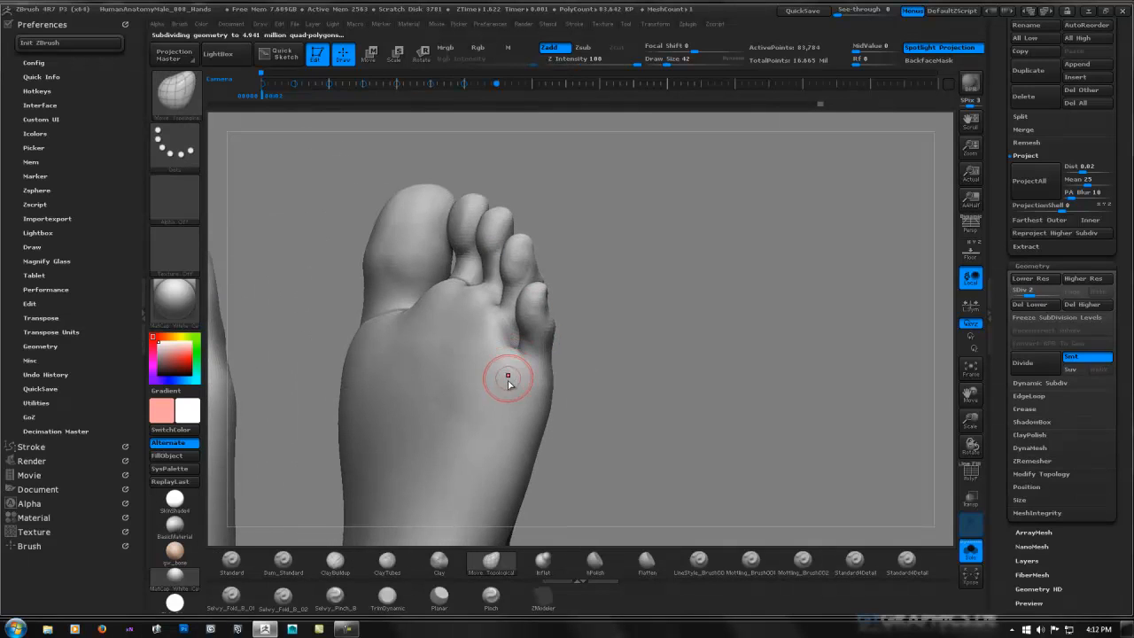
Switch to ClayTubes and build up and smooth the pad beneath the little toe's base.
{"action": "left_click", "coordinate": [387, 567]}
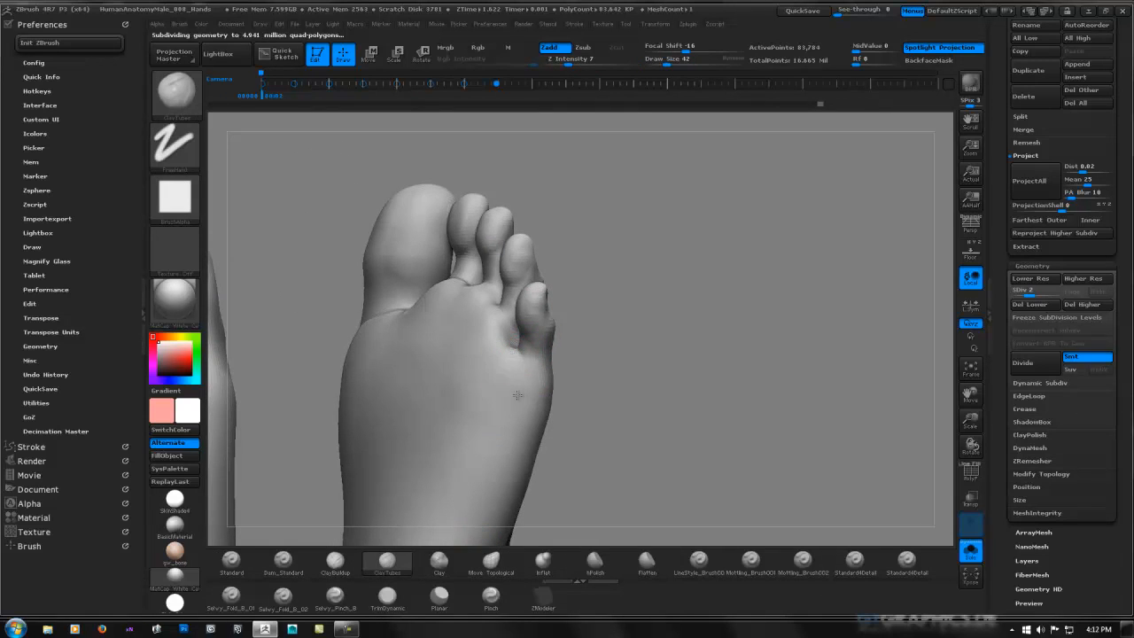
{"action": "mouse_move", "coordinate": [507, 357]}
{"action": "right_mouse_down"}
{"action": "mouse_move", "coordinate": [522, 433]}
{"action": "mouse_move", "coordinate": [504, 353]}
{"action": "right_mouse_up"}
{"action": "key", "text": "shift"}
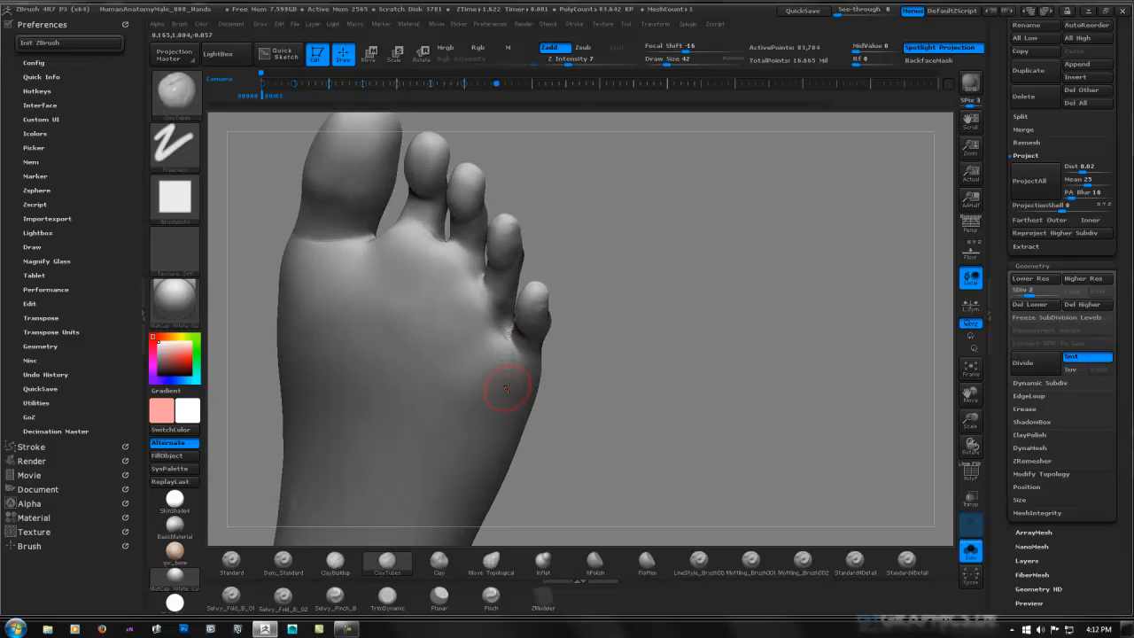
{"action": "key", "text": "shift"}
Raise the feet to subdivision level 3 and smooth the underside of the second toe behind its pad.
{"action": "mouse_move", "coordinate": [514, 385]}
{"action": "right_mouse_down"}
{"action": "mouse_move", "coordinate": [564, 348]}
{"action": "mouse_move", "coordinate": [526, 337]}
{"action": "mouse_move", "coordinate": [519, 354]}
{"action": "mouse_move", "coordinate": [505, 345]}
{"action": "right_mouse_up"}
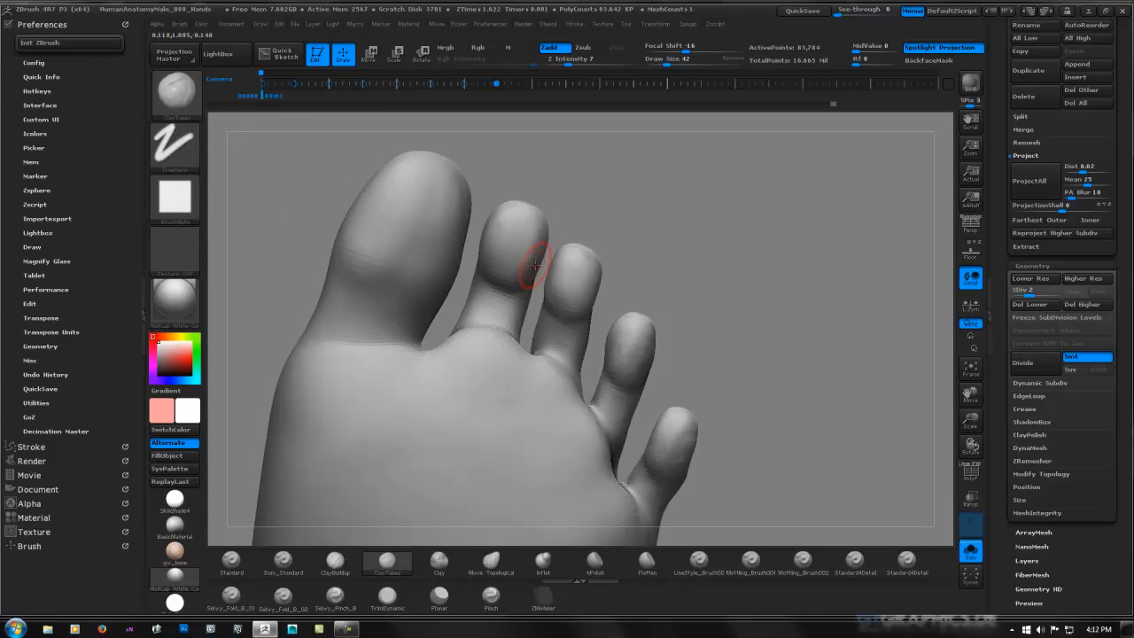
{"action": "key", "text": "d"}
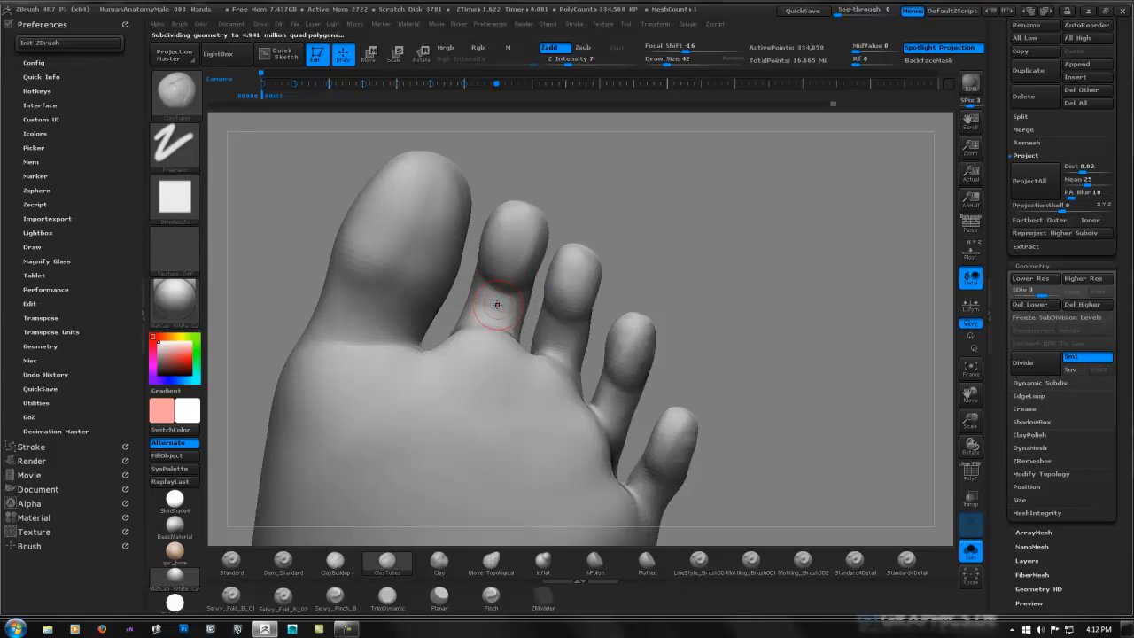
{"action": "left_click_drag", "start_coordinate": [488, 298], "coordinate": [512, 303], "text": "shift"}
Select the Standard brush, turn off its Rgb painting and enable Zadd.
{"action": "left_click", "coordinate": [232, 561]}
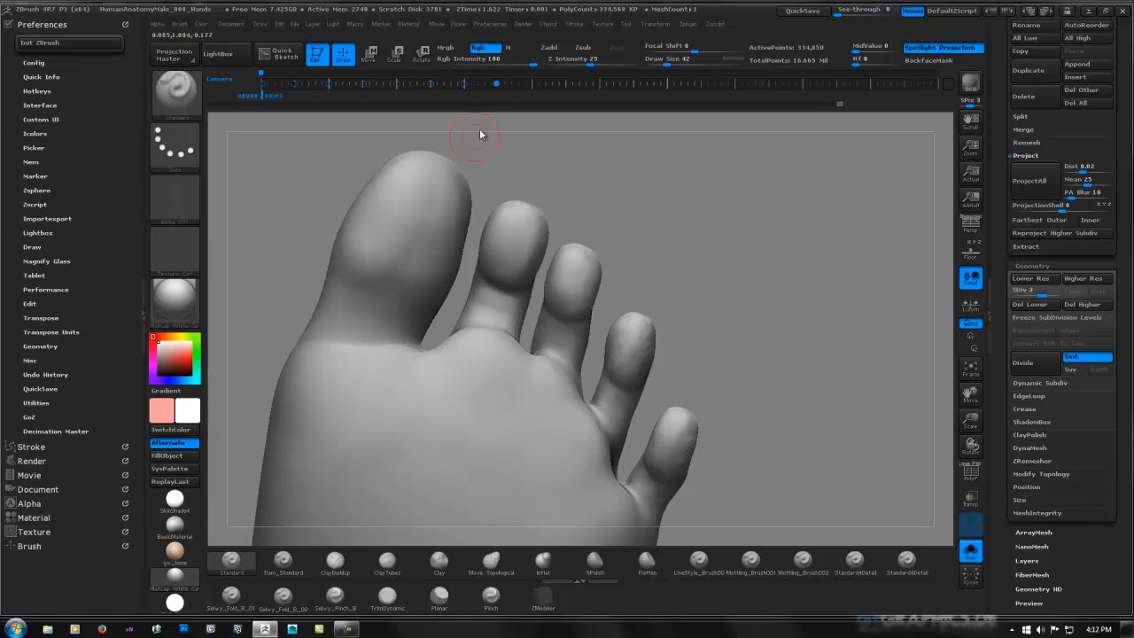
{"action": "left_click", "coordinate": [496, 48]}
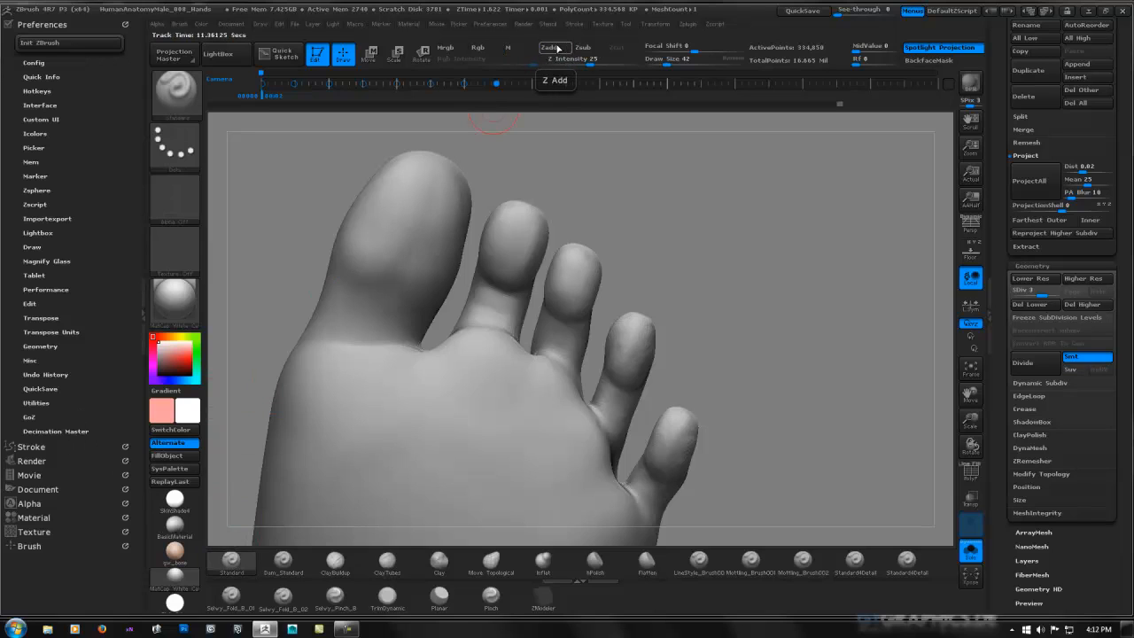
{"action": "left_click", "coordinate": [555, 48]}
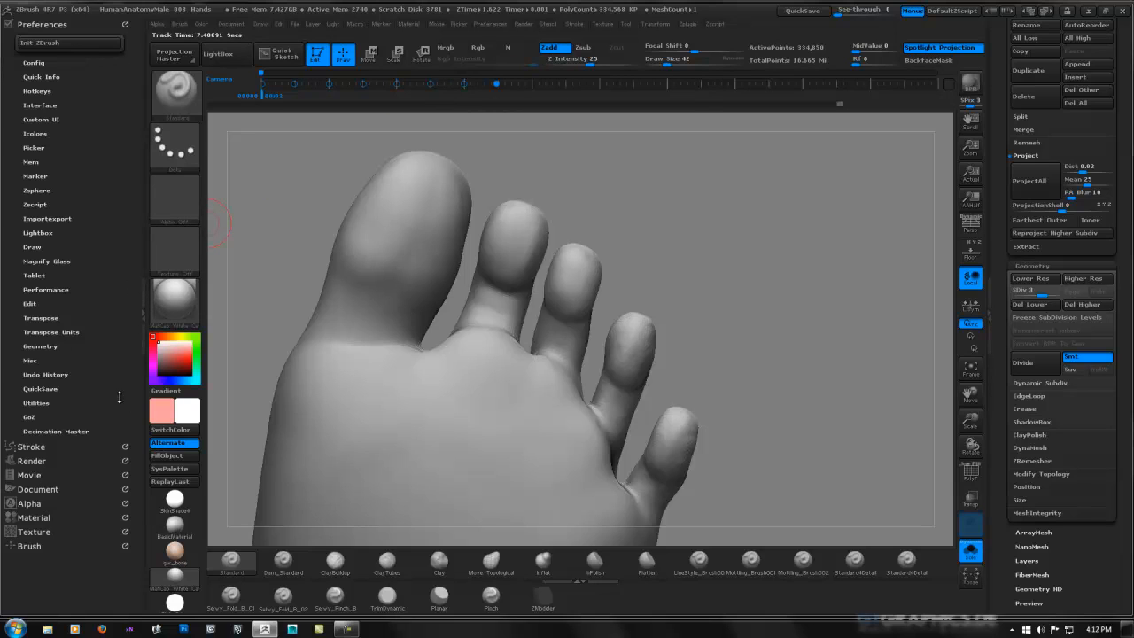
Close the preferences and show the Standard brush's Depth settings.
{"action": "left_click", "coordinate": [62, 24]}
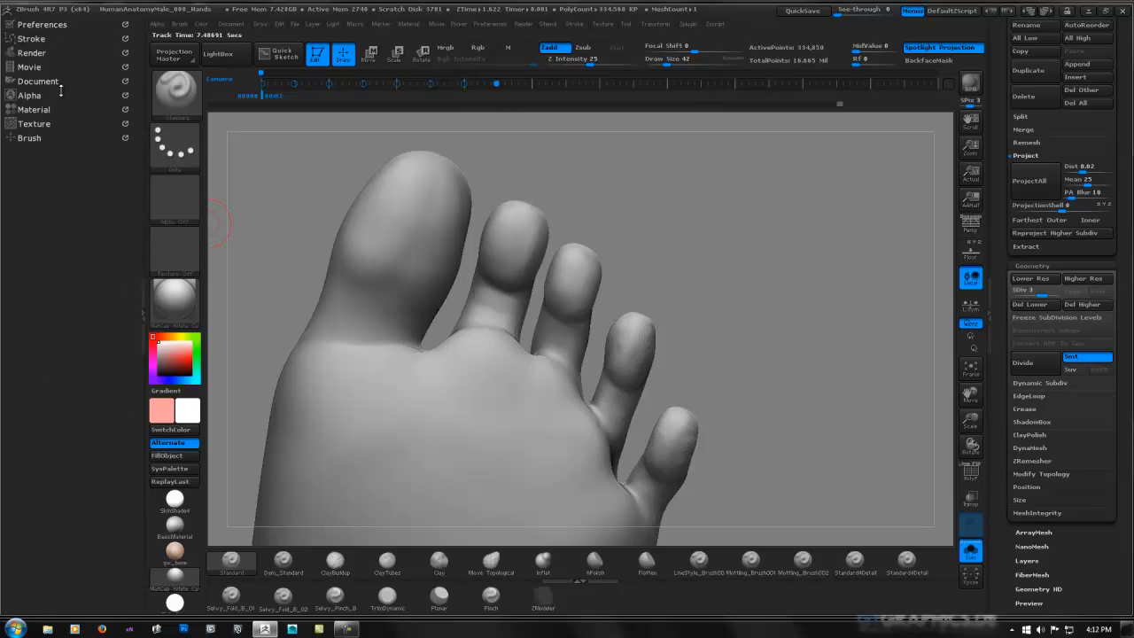
{"action": "left_click", "coordinate": [29, 138]}
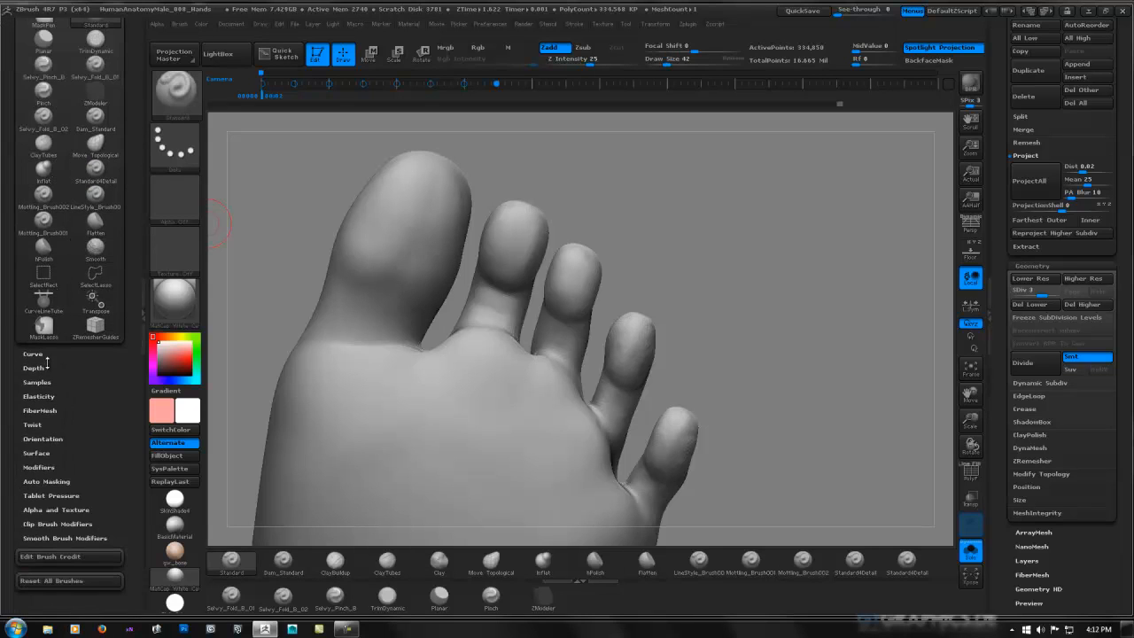
{"action": "key", "text": "shift"}
{"action": "left_click", "coordinate": [40, 366]}
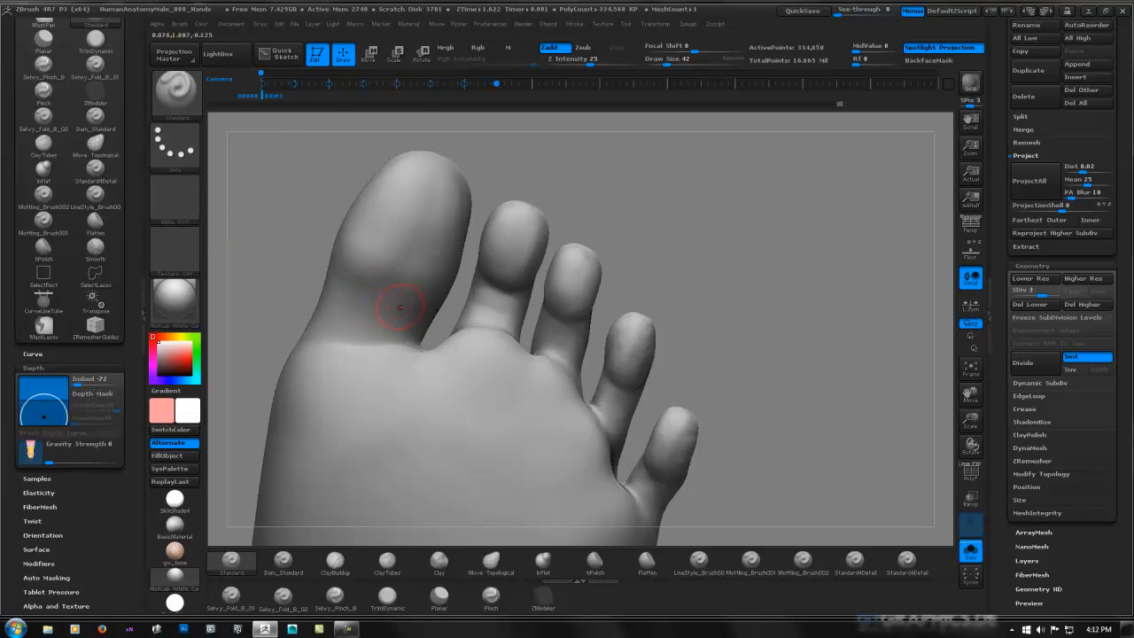
Sculpt and smooth the underside of the toe bases with the Standard brush at Z Intensity 10, reducing the Draw Size to 35.
{"action": "mouse_move", "coordinate": [512, 293]}
{"action": "left_mouse_down"}
{"action": "mouse_move", "coordinate": [484, 295]}
{"action": "mouse_move", "coordinate": [512, 302]}
{"action": "mouse_move", "coordinate": [492, 305]}
{"action": "left_mouse_up"}
{"action": "left_click", "coordinate": [571, 60]}
{"action": "type", "text": "10"}
{"action": "key", "text": "Return"}
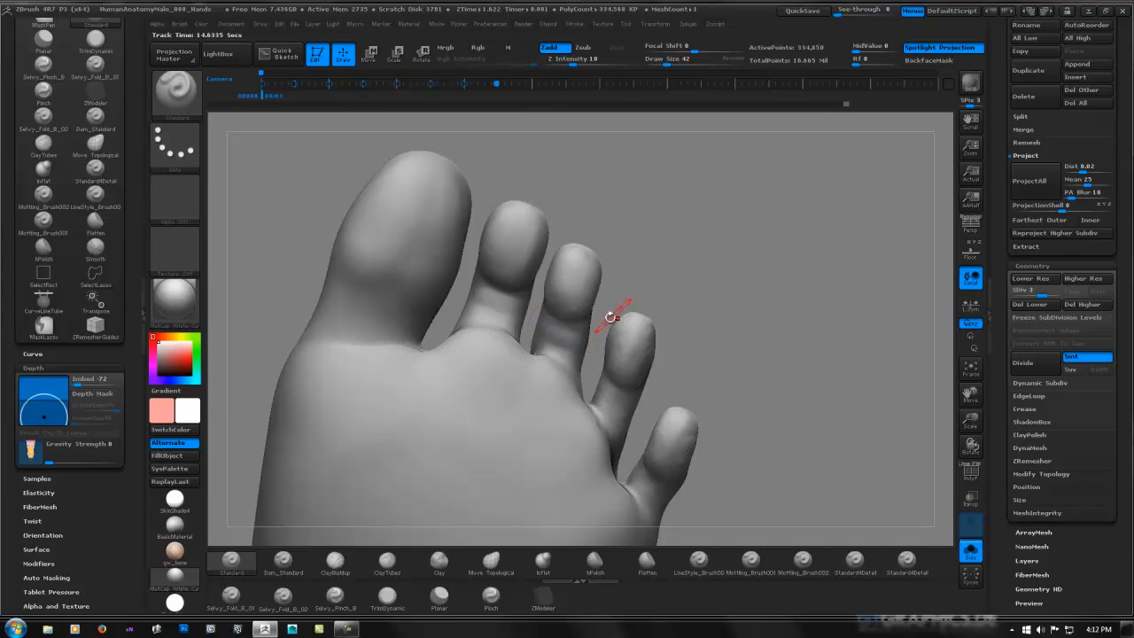
{"action": "left_click_drag", "start_coordinate": [695, 268], "coordinate": [571, 178], "text": "alt"}
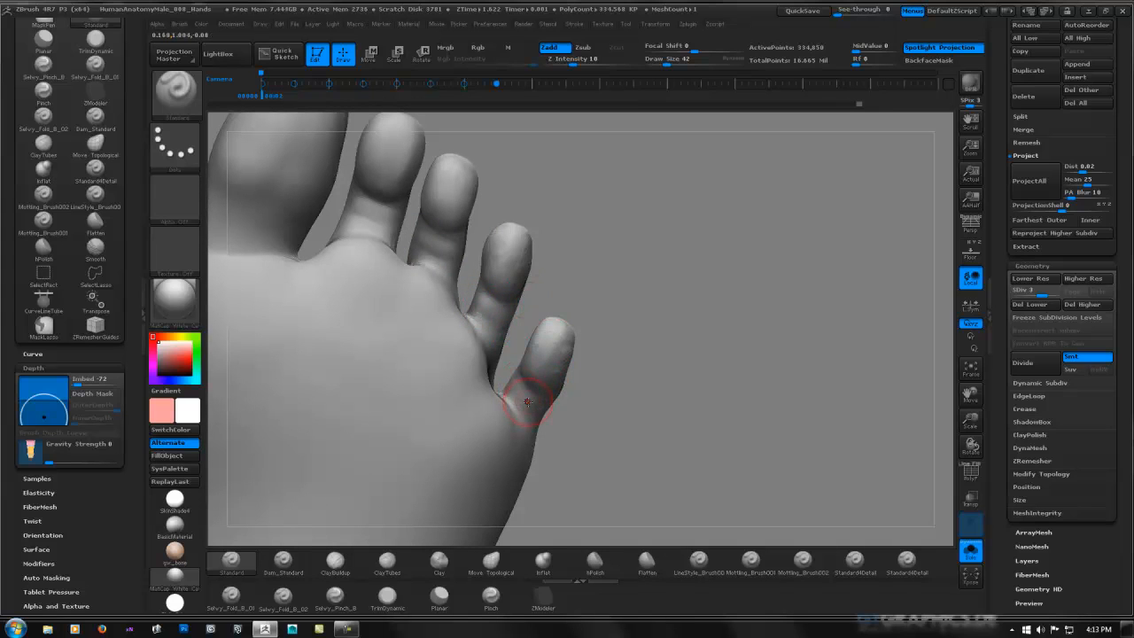
{"action": "key", "text": "space"}
{"action": "mouse_move", "coordinate": [526, 395]}
{"action": "left_mouse_down"}
{"action": "mouse_move", "coordinate": [514, 386]}
{"action": "mouse_move", "coordinate": [535, 411]}
{"action": "left_mouse_up"}
{"action": "mouse_move", "coordinate": [497, 308]}
{"action": "left_mouse_down", "text": "shift"}
{"action": "mouse_move", "coordinate": [480, 298]}
{"action": "mouse_move", "coordinate": [482, 324]}
{"action": "left_mouse_up", "text": "shift"}
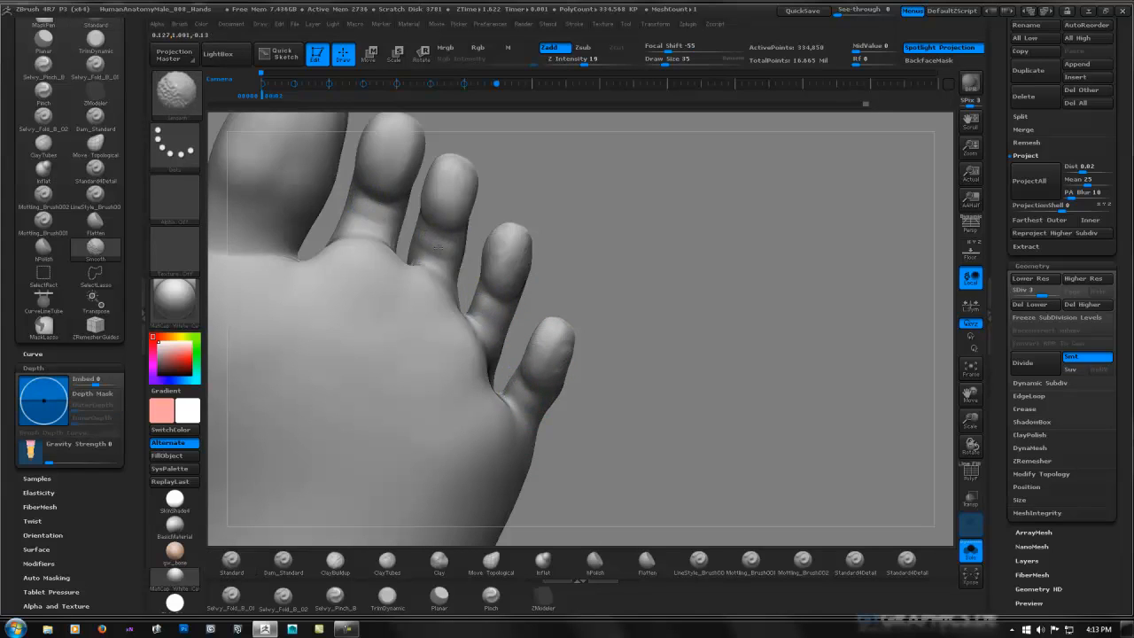
Set the Standard brush's Imbed depth to -3.
{"action": "left_click_drag", "start_coordinate": [645, 240], "coordinate": [398, 319]}
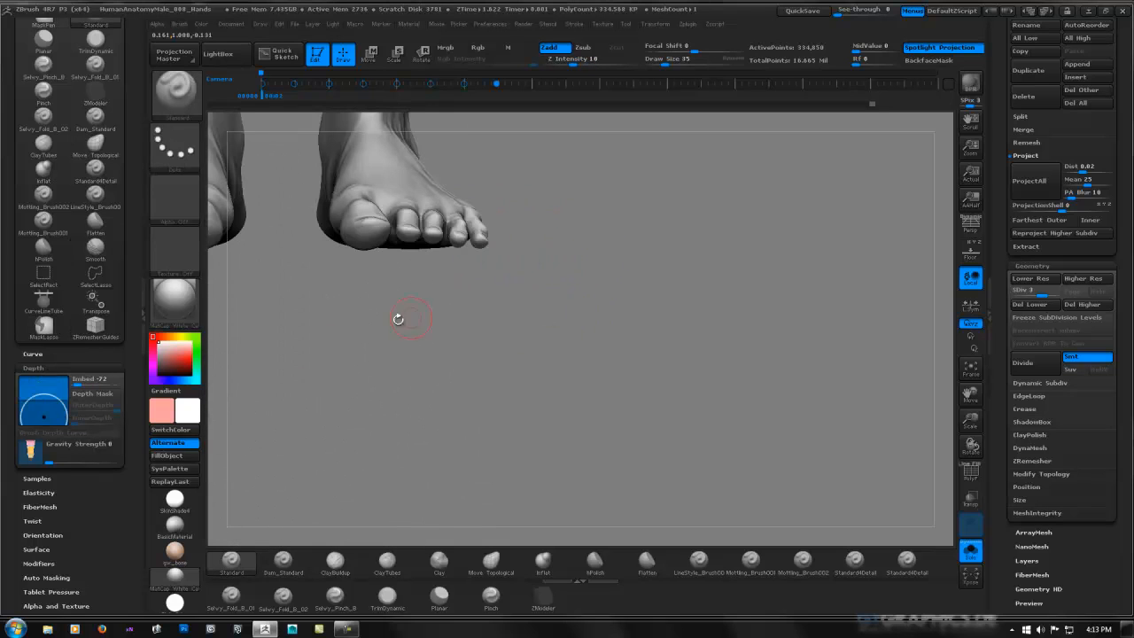
{"action": "left_click_drag", "start_coordinate": [48, 407], "coordinate": [53, 399]}
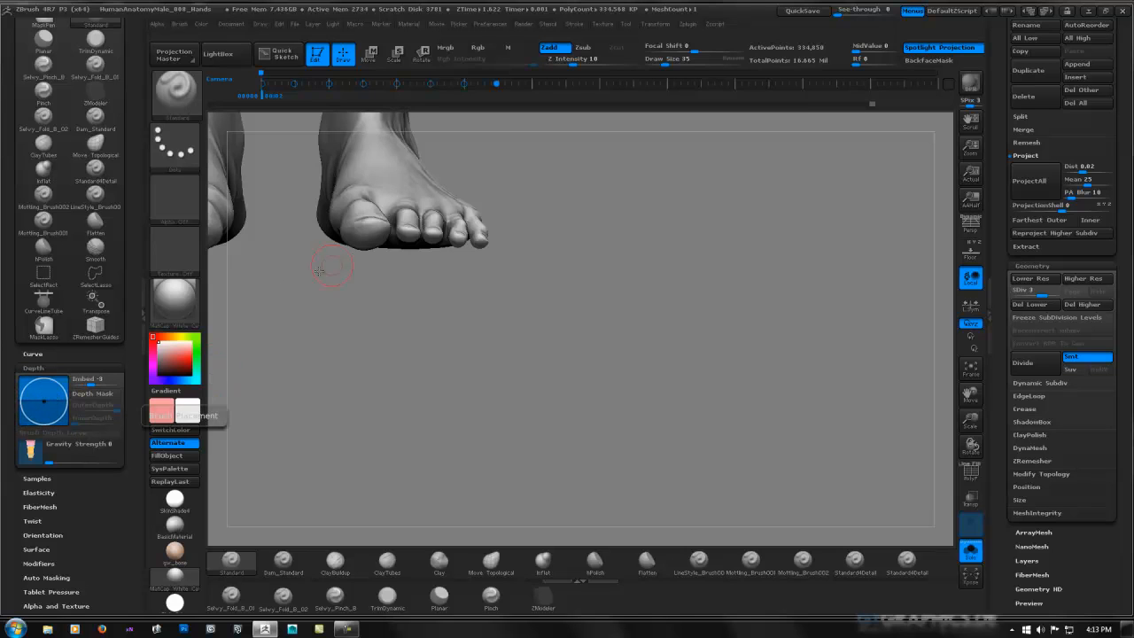
{"action": "mouse_move", "coordinate": [580, 226]}
{"action": "left_mouse_down"}
{"action": "mouse_move", "coordinate": [599, 228]}
{"action": "mouse_move", "coordinate": [571, 256]}
{"action": "mouse_move", "coordinate": [549, 313]}
{"action": "mouse_move", "coordinate": [519, 240]}
{"action": "mouse_move", "coordinate": [530, 251]}
{"action": "mouse_move", "coordinate": [513, 256]}
{"action": "mouse_move", "coordinate": [561, 225]}
{"action": "mouse_move", "coordinate": [564, 239]}
{"action": "mouse_move", "coordinate": [574, 201]}
{"action": "mouse_move", "coordinate": [599, 289]}
{"action": "mouse_move", "coordinate": [549, 295]}
{"action": "left_mouse_up"}
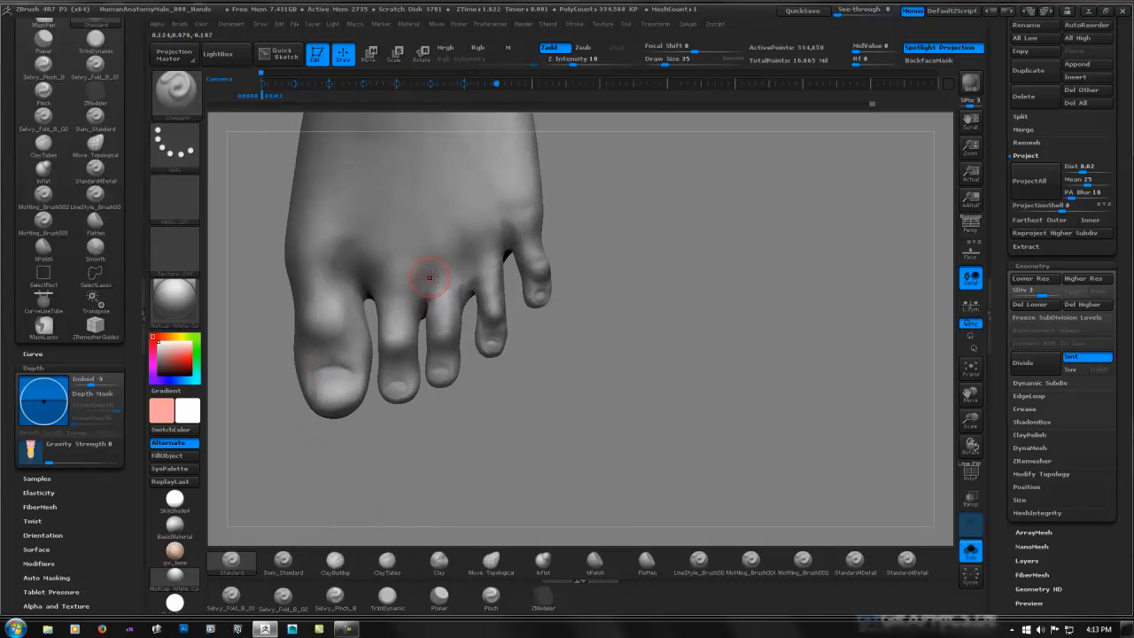
Sculpt and smooth the webbing and knuckle transitions between the smaller toes on the upper side of the forefoot.
{"action": "mouse_move", "coordinate": [432, 278]}
{"action": "right_mouse_down", "text": "alt"}
{"action": "mouse_move", "coordinate": [472, 285]}
{"action": "mouse_move", "coordinate": [463, 334]}
{"action": "right_mouse_up", "text": "alt"}
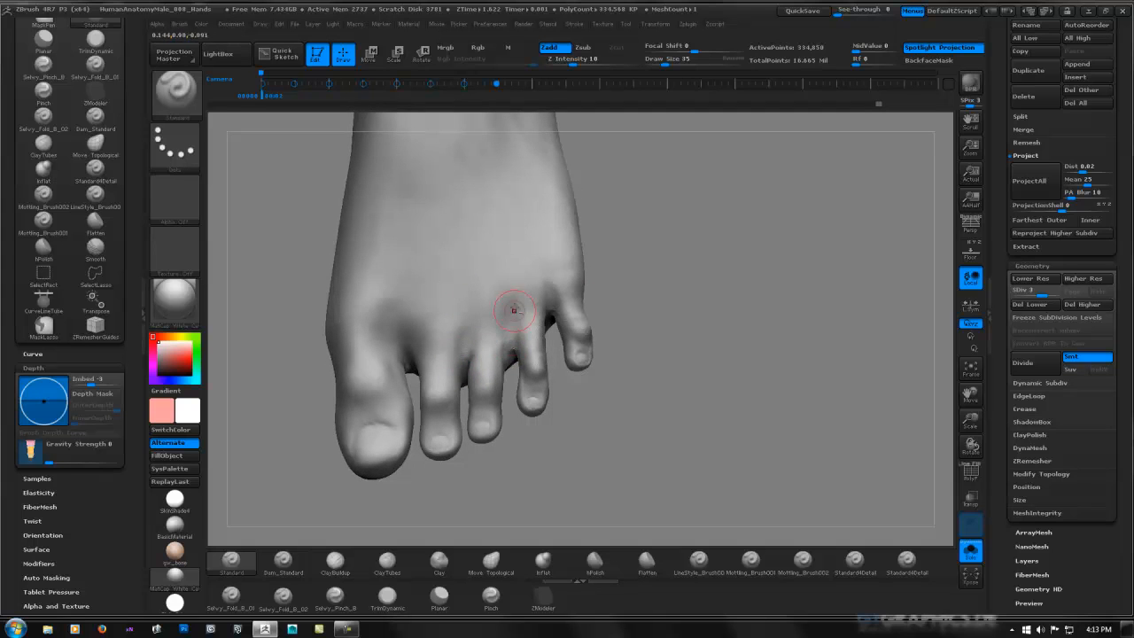
{"action": "mouse_move", "coordinate": [551, 266]}
{"action": "right_mouse_down"}
{"action": "mouse_move", "coordinate": [534, 271]}
{"action": "mouse_move", "coordinate": [547, 230]}
{"action": "mouse_move", "coordinate": [551, 285]}
{"action": "right_mouse_up"}
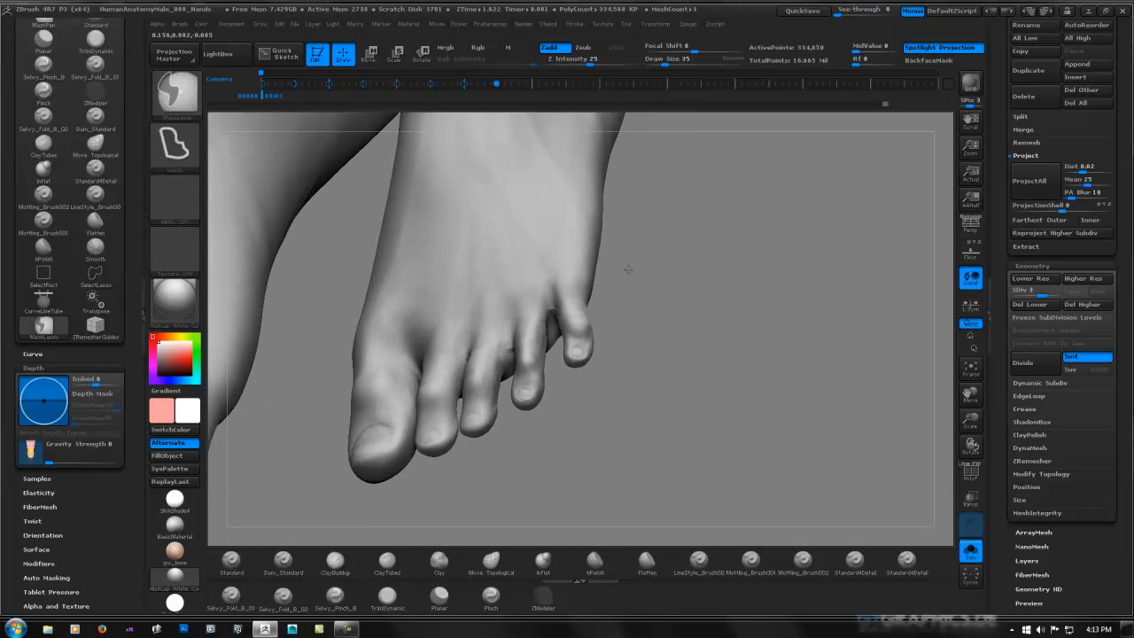
{"action": "right_click_drag", "start_coordinate": [628, 266], "coordinate": [613, 308], "text": "ctrl"}
{"action": "left_click_drag", "start_coordinate": [562, 326], "coordinate": [565, 316], "text": "shift"}
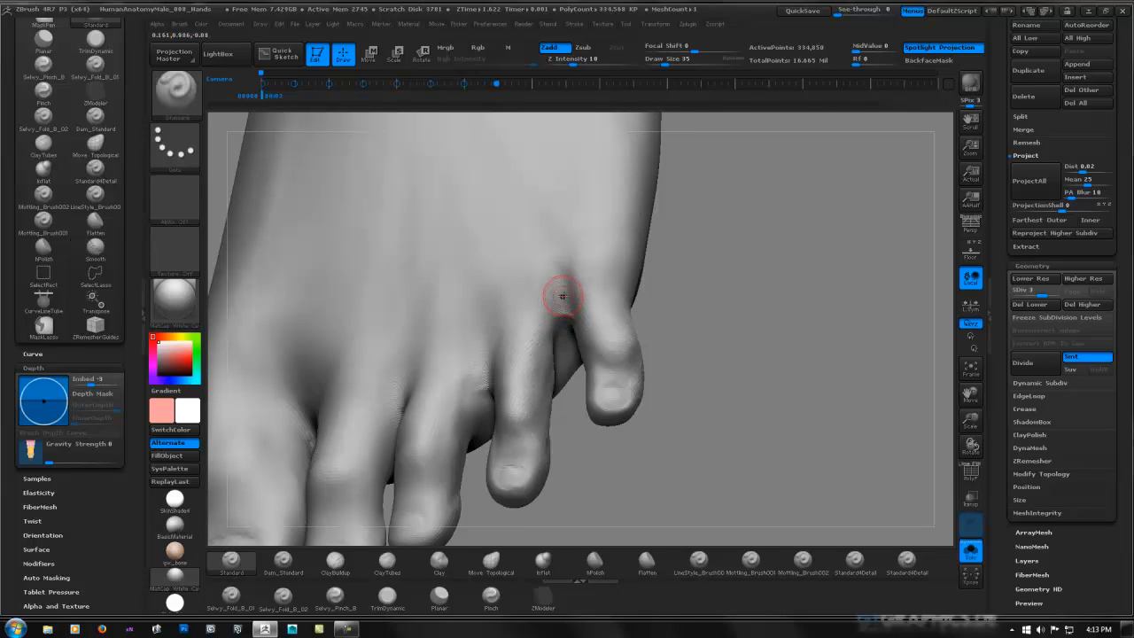
{"action": "right_click_drag", "start_coordinate": [557, 240], "coordinate": [579, 245]}
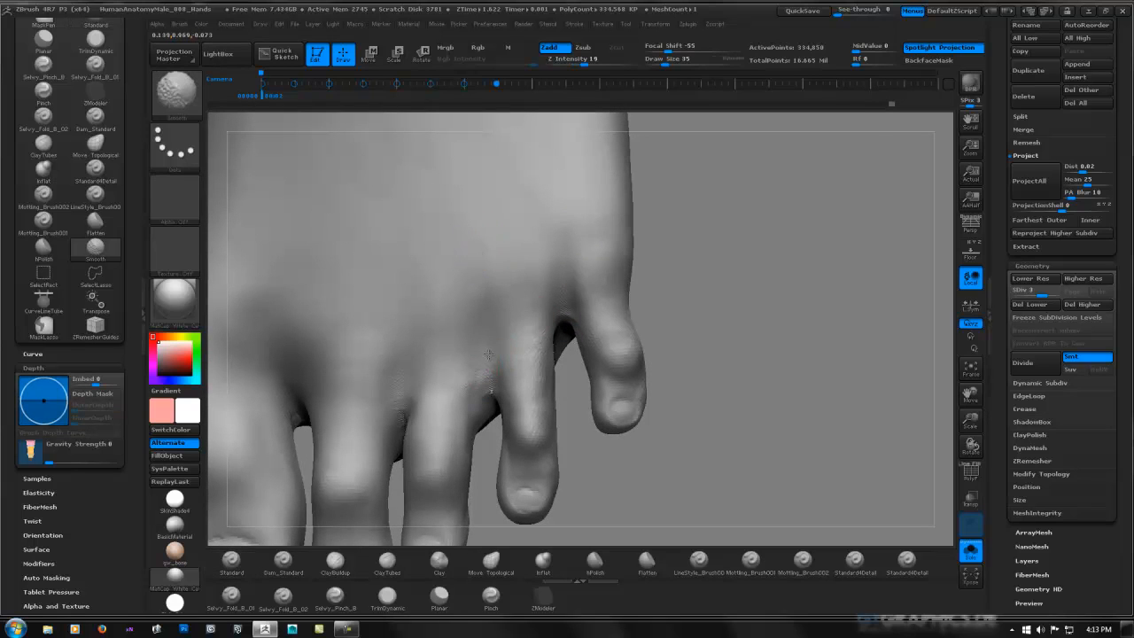
{"action": "left_click_drag", "start_coordinate": [415, 288], "coordinate": [408, 319]}
{"action": "left_click_drag", "start_coordinate": [408, 319], "coordinate": [407, 293], "text": "shift"}
{"action": "right_click_drag", "start_coordinate": [408, 294], "coordinate": [502, 357], "text": "alt"}
{"action": "left_click_drag", "start_coordinate": [502, 357], "coordinate": [505, 333], "text": "shift"}
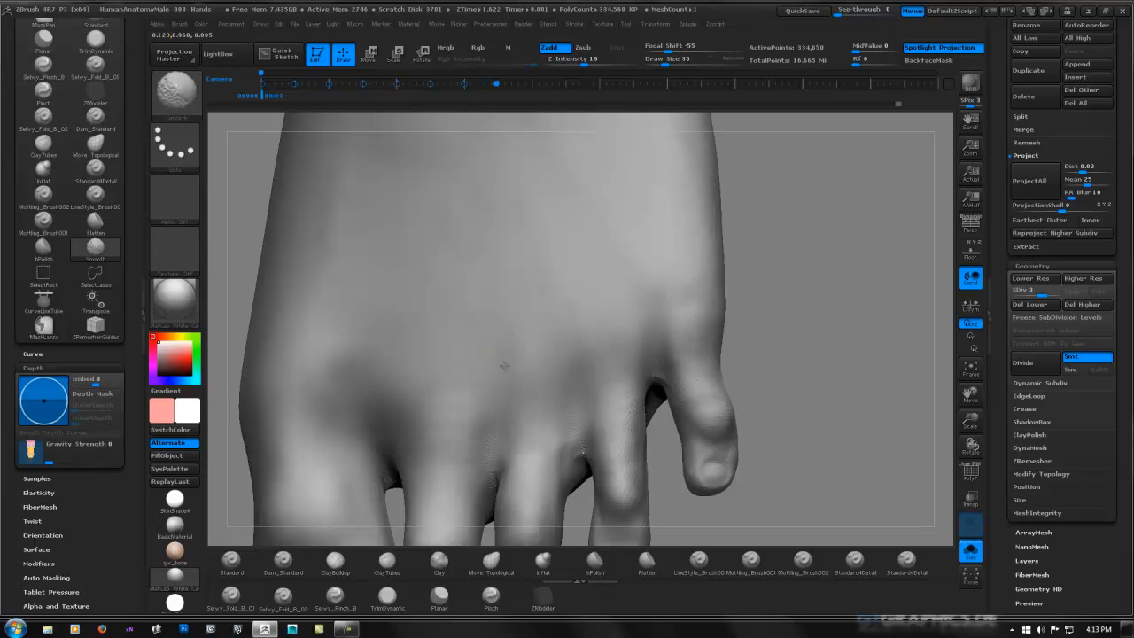
{"action": "mouse_move", "coordinate": [504, 366]}
{"action": "right_mouse_down", "text": "alt"}
{"action": "mouse_move", "coordinate": [531, 286]}
{"action": "mouse_move", "coordinate": [471, 261]}
{"action": "mouse_move", "coordinate": [453, 321]}
{"action": "mouse_move", "coordinate": [471, 292]}
{"action": "right_mouse_up", "text": "alt"}
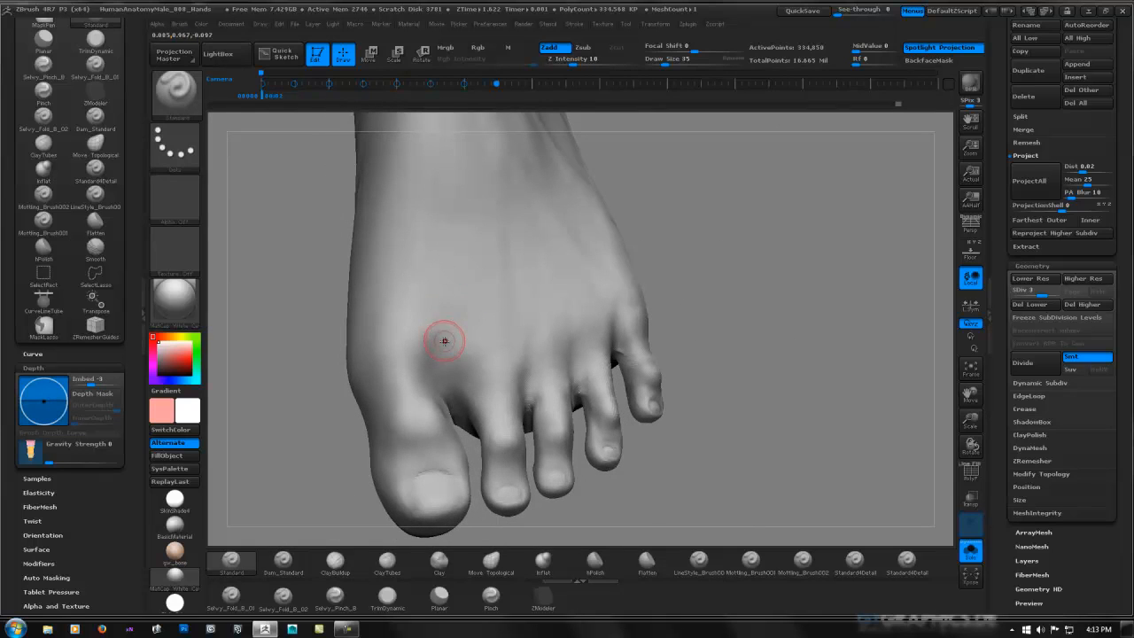
Lower the brush's Focal Shift, set Z Intensity to 8 and Draw Size to 42, and sculpt the forefoot behind the big toe.
{"action": "key", "text": "space"}
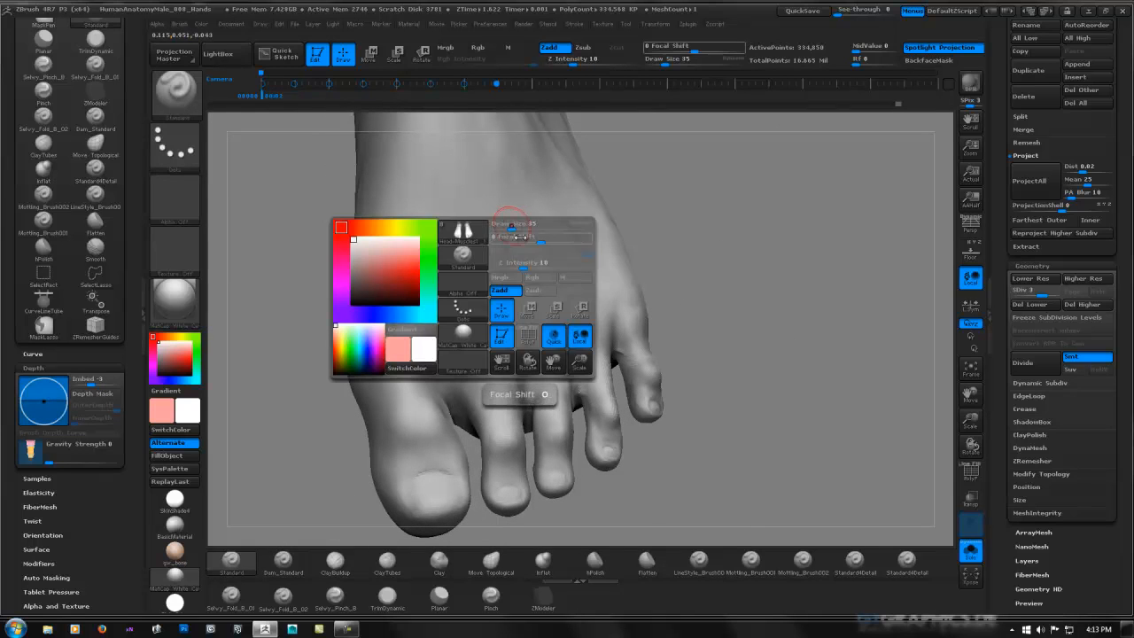
{"action": "left_click_drag", "start_coordinate": [520, 238], "coordinate": [512, 268]}
{"action": "key", "text": "space"}
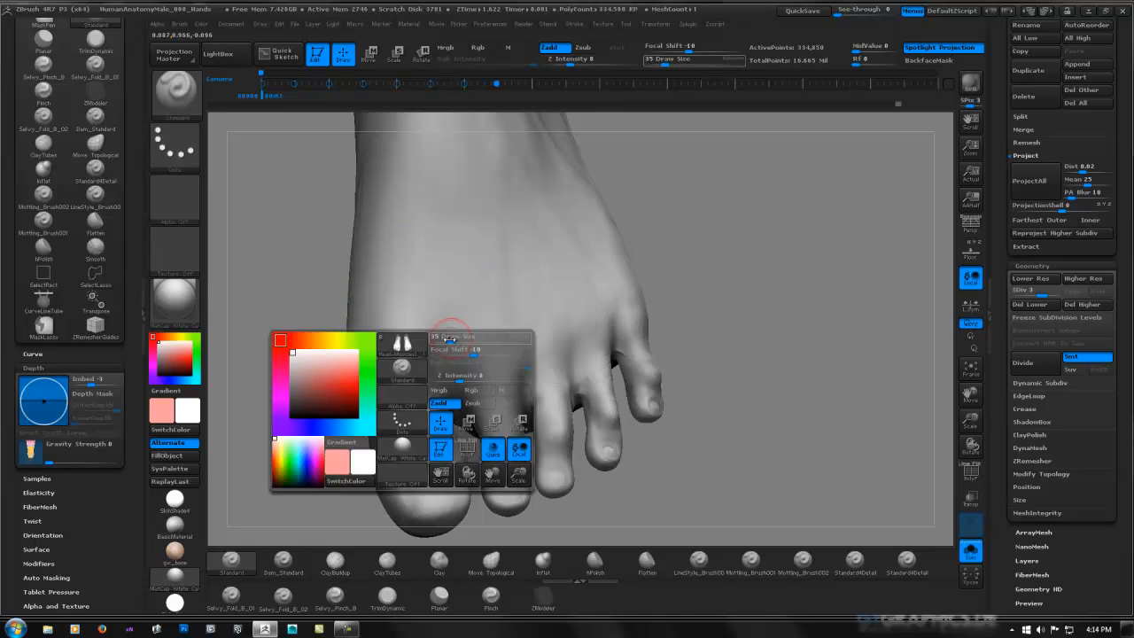
{"action": "left_click_drag", "start_coordinate": [444, 337], "coordinate": [457, 339]}
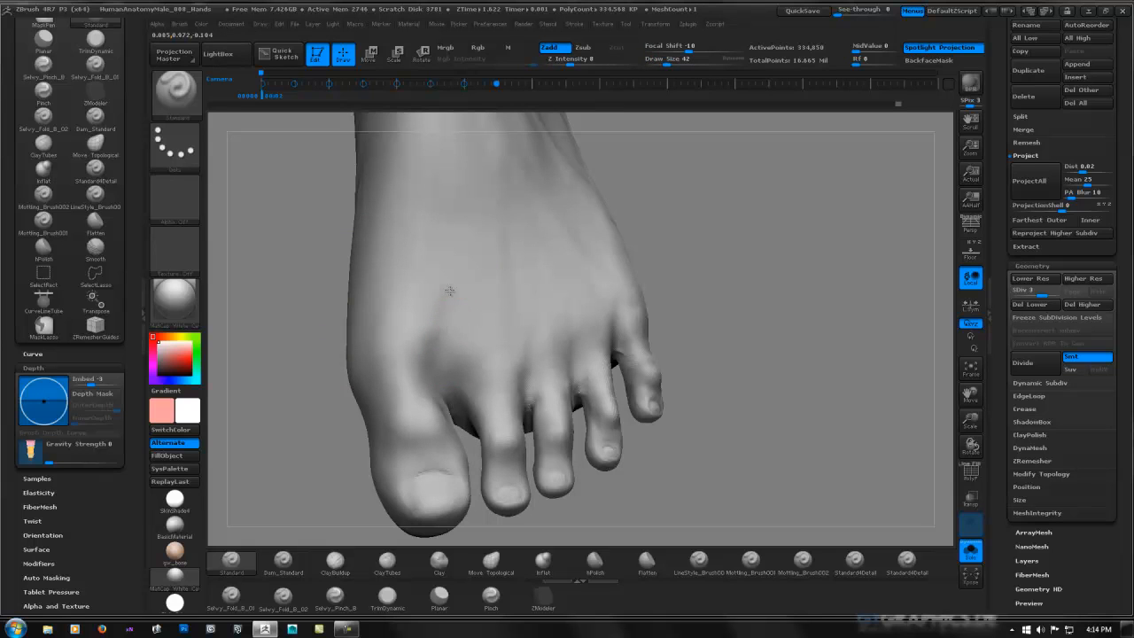
{"action": "key", "text": "shift"}
{"action": "mouse_move", "coordinate": [470, 278]}
{"action": "right_mouse_down"}
{"action": "mouse_move", "coordinate": [443, 328]}
{"action": "mouse_move", "coordinate": [457, 301]}
{"action": "right_mouse_up"}
Drop the feet to subdivision level 1 and soften the hollow and joint at the base of the big toe.
{"action": "key", "text": "ctrl"}
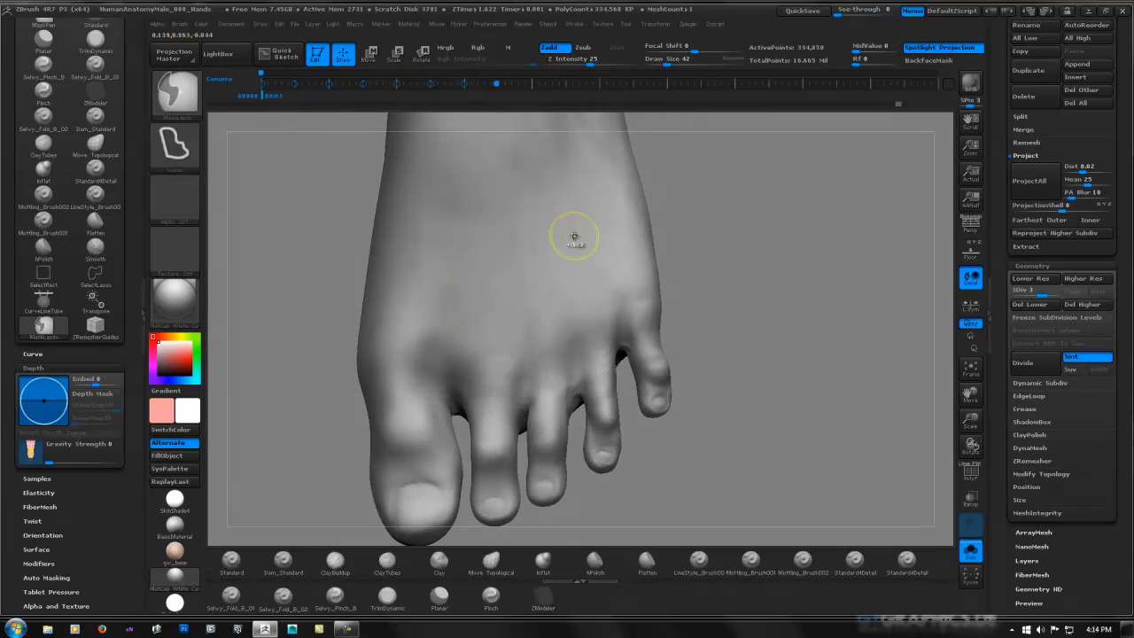
{"action": "key", "text": "shift+d"}
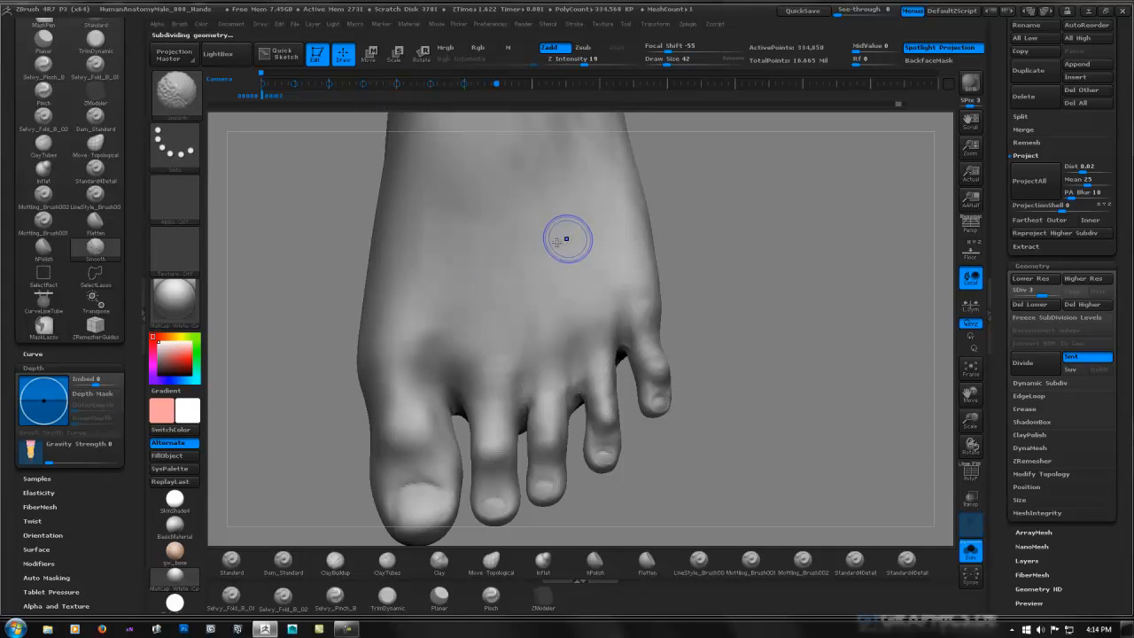
{"action": "key", "text": "shift+d"}
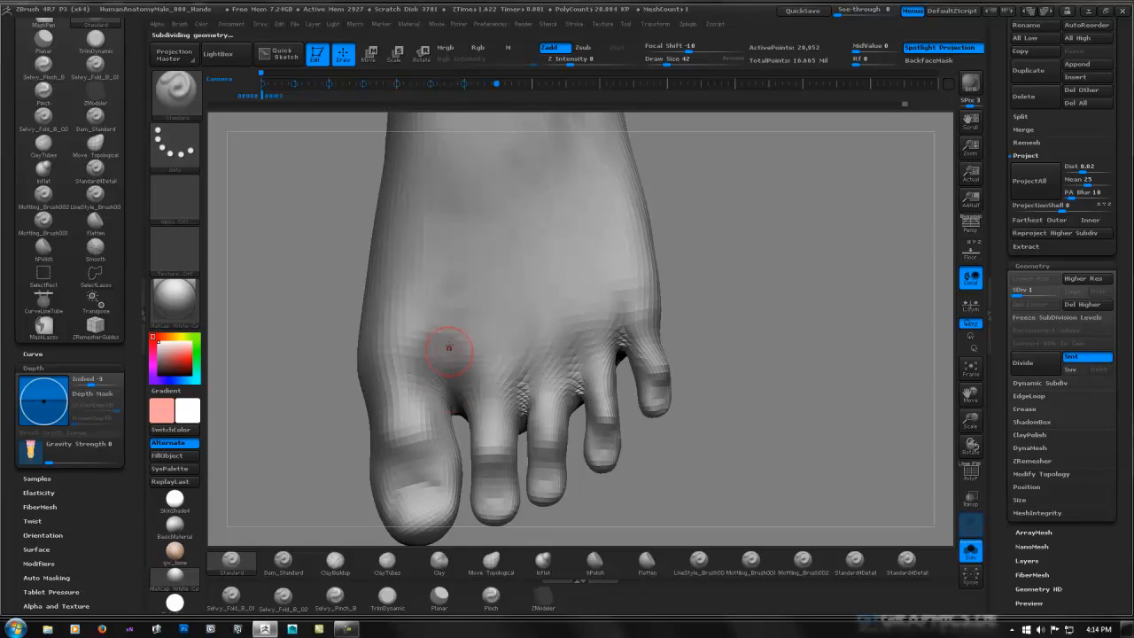
{"action": "key", "text": "shift"}
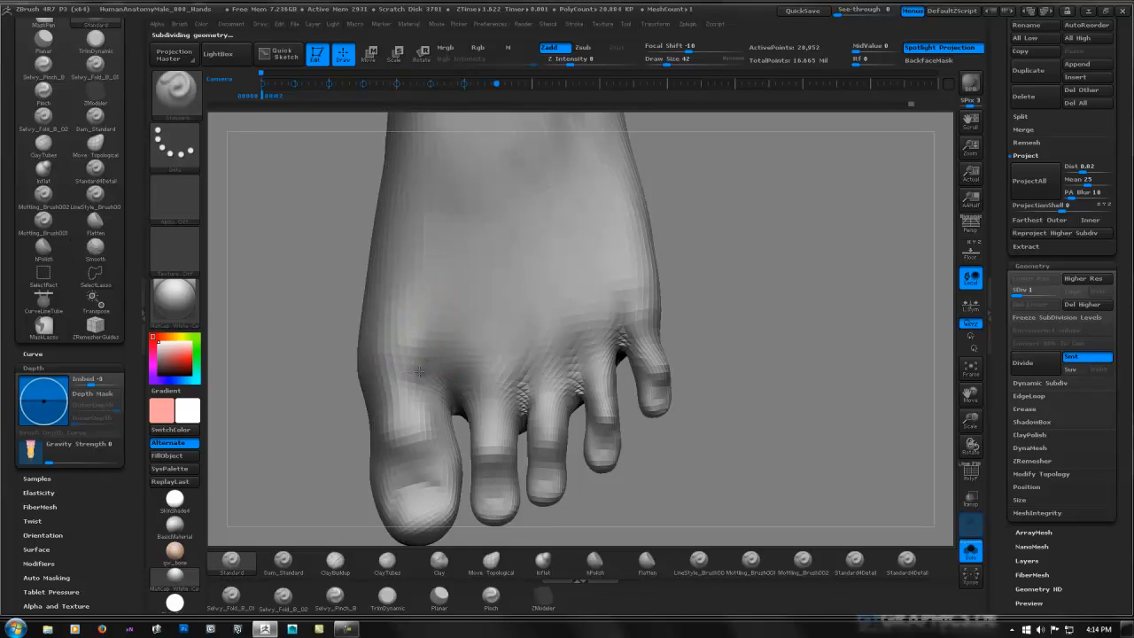
{"action": "mouse_move", "coordinate": [421, 389]}
{"action": "left_mouse_down"}
{"action": "mouse_move", "coordinate": [420, 352]}
{"action": "mouse_move", "coordinate": [410, 367]}
{"action": "left_mouse_up"}
{"action": "mouse_move", "coordinate": [471, 311]}
{"action": "right_mouse_down"}
{"action": "mouse_move", "coordinate": [456, 315]}
{"action": "mouse_move", "coordinate": [471, 263]}
{"action": "right_mouse_up"}
{"action": "mouse_move", "coordinate": [580, 205]}
{"action": "right_mouse_down", "text": "alt"}
{"action": "mouse_move", "coordinate": [524, 280]}
{"action": "mouse_move", "coordinate": [526, 230]}
{"action": "mouse_move", "coordinate": [493, 396]}
{"action": "right_mouse_up", "text": "alt"}
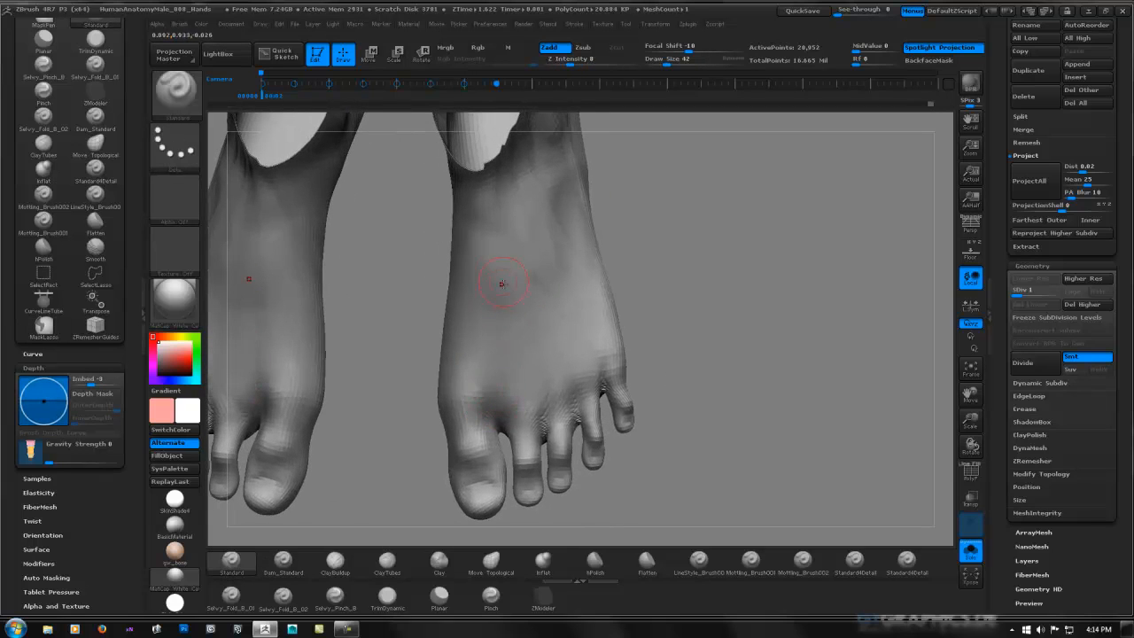
{"action": "right_click_drag", "start_coordinate": [499, 315], "coordinate": [469, 316]}
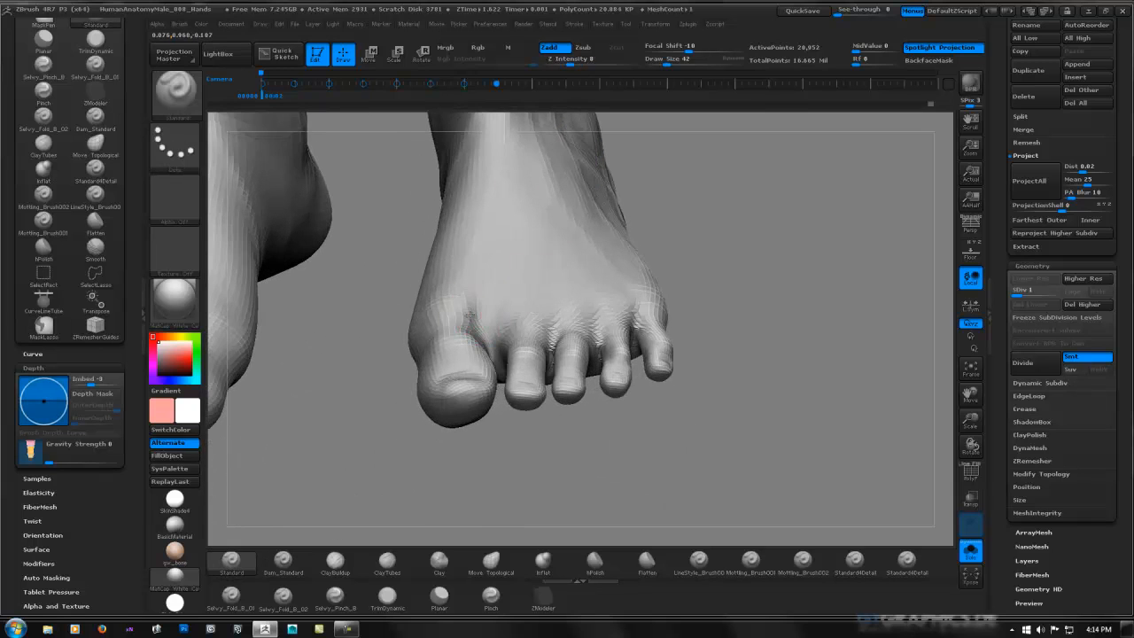
{"action": "mouse_move", "coordinate": [658, 222]}
{"action": "right_mouse_down", "text": "ctrl"}
{"action": "mouse_move", "coordinate": [809, 228]}
{"action": "mouse_move", "coordinate": [647, 217]}
{"action": "mouse_move", "coordinate": [673, 270]}
{"action": "mouse_move", "coordinate": [718, 251]}
{"action": "right_mouse_up", "text": "ctrl"}
{"action": "right_click_drag", "start_coordinate": [545, 405], "coordinate": [656, 218]}
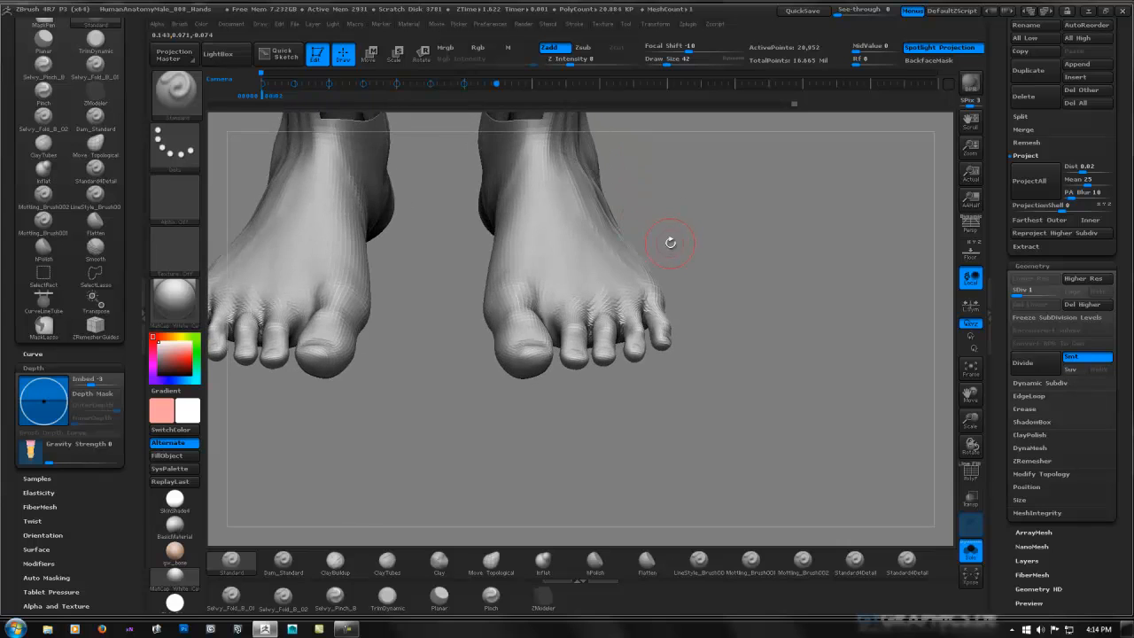
Raise the feet to subdivision level 2 and smooth the upper surface of the foot.
{"action": "key", "text": "d"}
{"action": "mouse_move", "coordinate": [637, 271]}
{"action": "right_mouse_down"}
{"action": "mouse_move", "coordinate": [618, 311]}
{"action": "mouse_move", "coordinate": [634, 256]}
{"action": "mouse_move", "coordinate": [518, 346]}
{"action": "mouse_move", "coordinate": [562, 289]}
{"action": "right_mouse_up"}
{"action": "left_click_drag", "start_coordinate": [562, 288], "coordinate": [573, 277], "text": "shift"}
{"action": "mouse_move", "coordinate": [549, 306]}
{"action": "right_mouse_down"}
{"action": "mouse_move", "coordinate": [564, 274]}
{"action": "mouse_move", "coordinate": [652, 286]}
{"action": "right_mouse_up"}
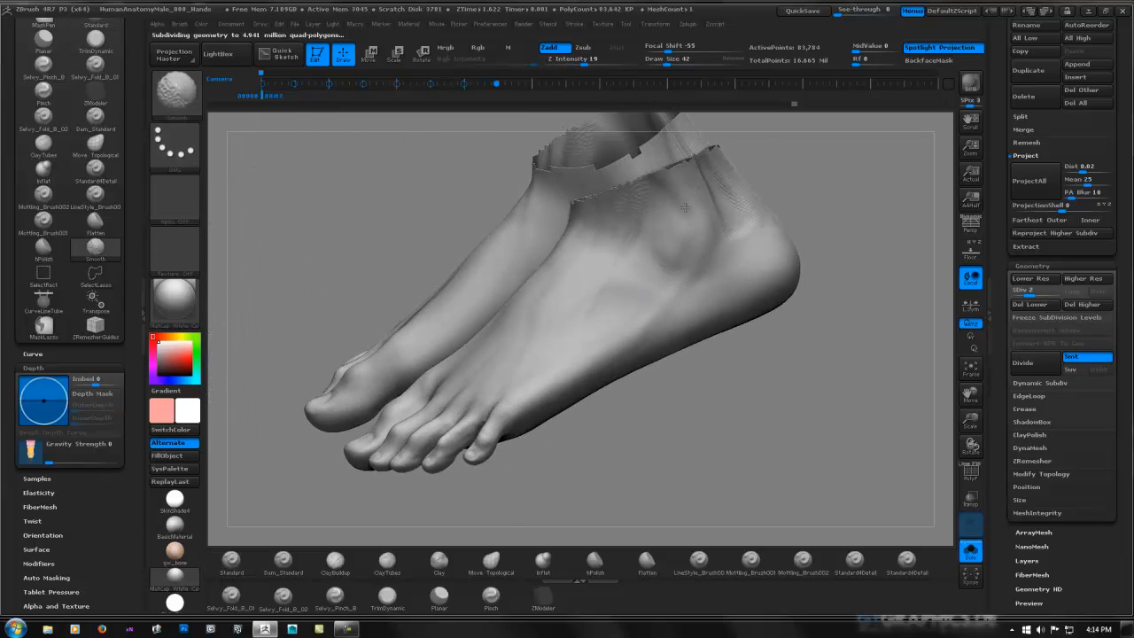
{"action": "mouse_move", "coordinate": [684, 207]}
{"action": "right_mouse_down"}
{"action": "mouse_move", "coordinate": [619, 359]}
{"action": "mouse_move", "coordinate": [566, 293]}
{"action": "mouse_move", "coordinate": [514, 385]}
{"action": "mouse_move", "coordinate": [506, 354]}
{"action": "mouse_move", "coordinate": [532, 309]}
{"action": "mouse_move", "coordinate": [523, 303]}
{"action": "mouse_move", "coordinate": [523, 342]}
{"action": "mouse_move", "coordinate": [501, 359]}
{"action": "mouse_move", "coordinate": [532, 340]}
{"action": "right_mouse_up"}
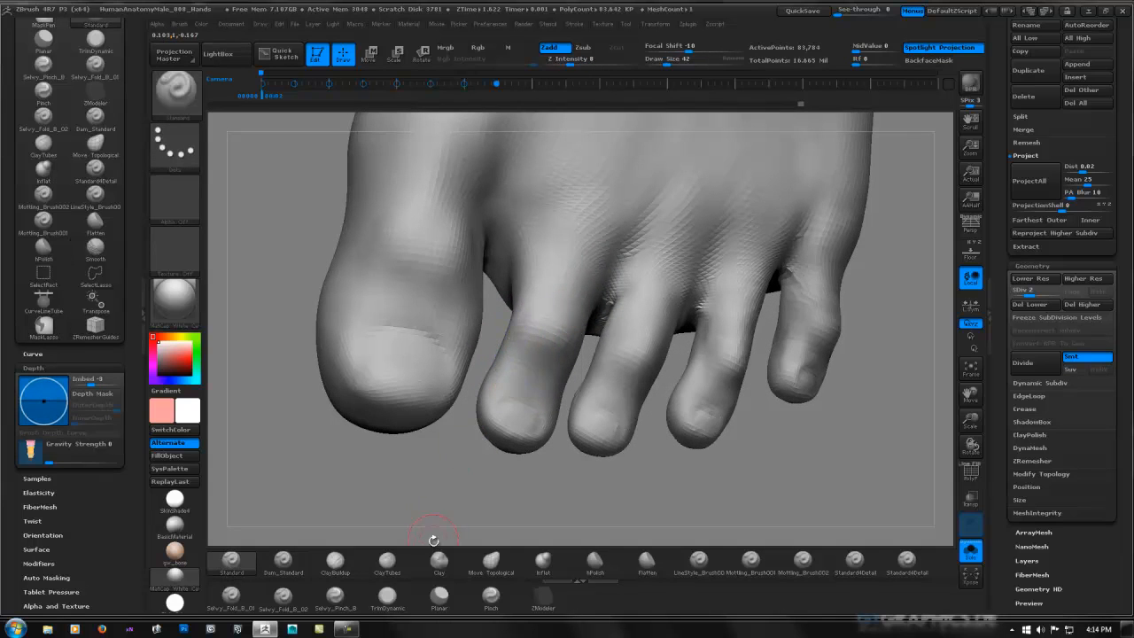
Switch to ClayTubes and build up and smooth the second toe between its knuckle and nail.
{"action": "left_click", "coordinate": [386, 559]}
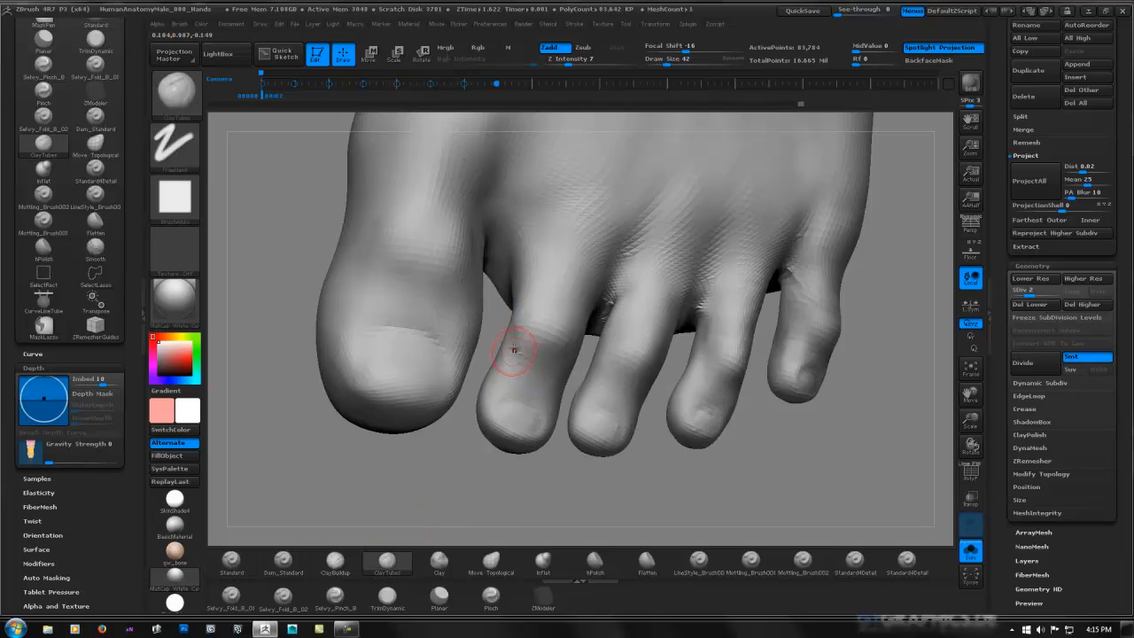
{"action": "key", "text": "shift"}
{"action": "right_click_drag", "start_coordinate": [519, 316], "coordinate": [549, 325]}
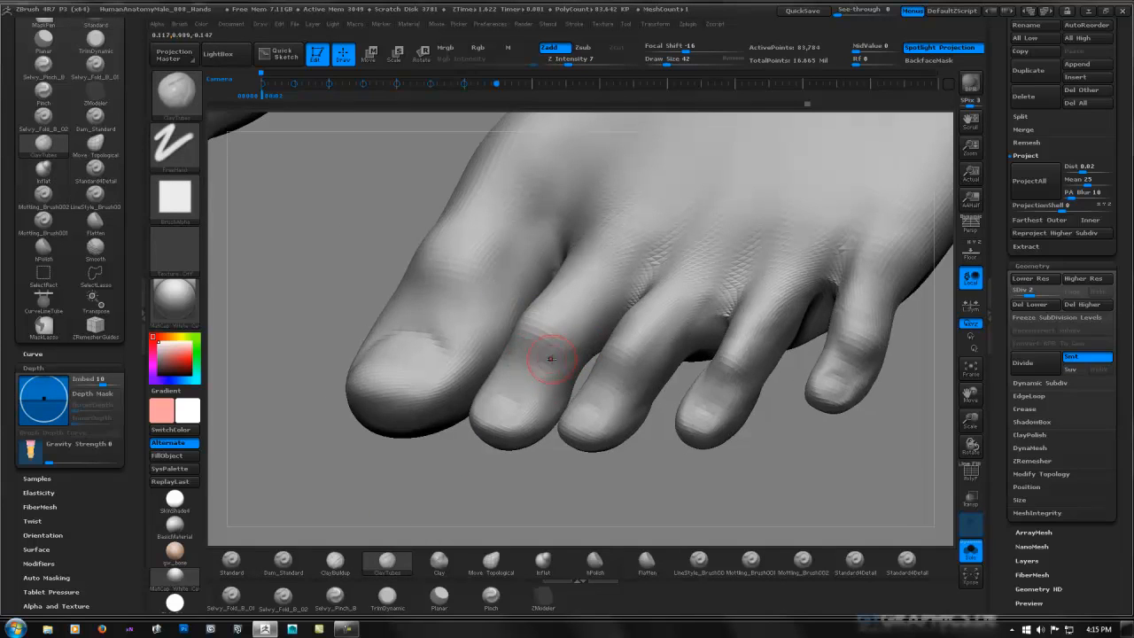
{"action": "key", "text": "shift"}
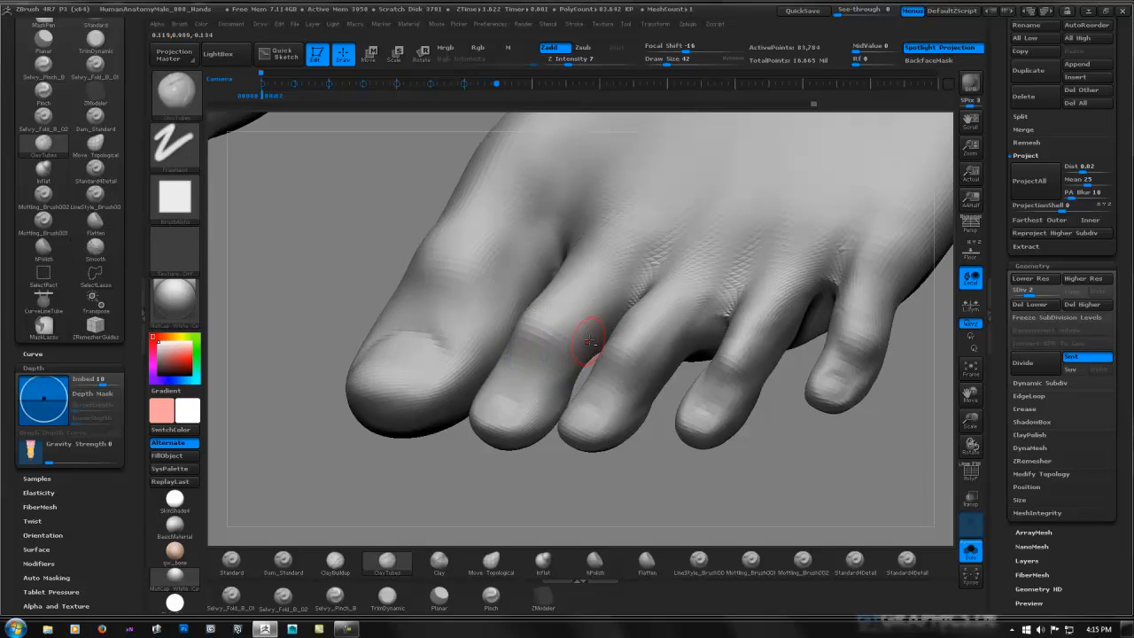
Build up and smooth the upper side and knuckle of the third toe with ClayTubes.
{"action": "right_click_drag", "start_coordinate": [531, 342], "coordinate": [496, 326]}
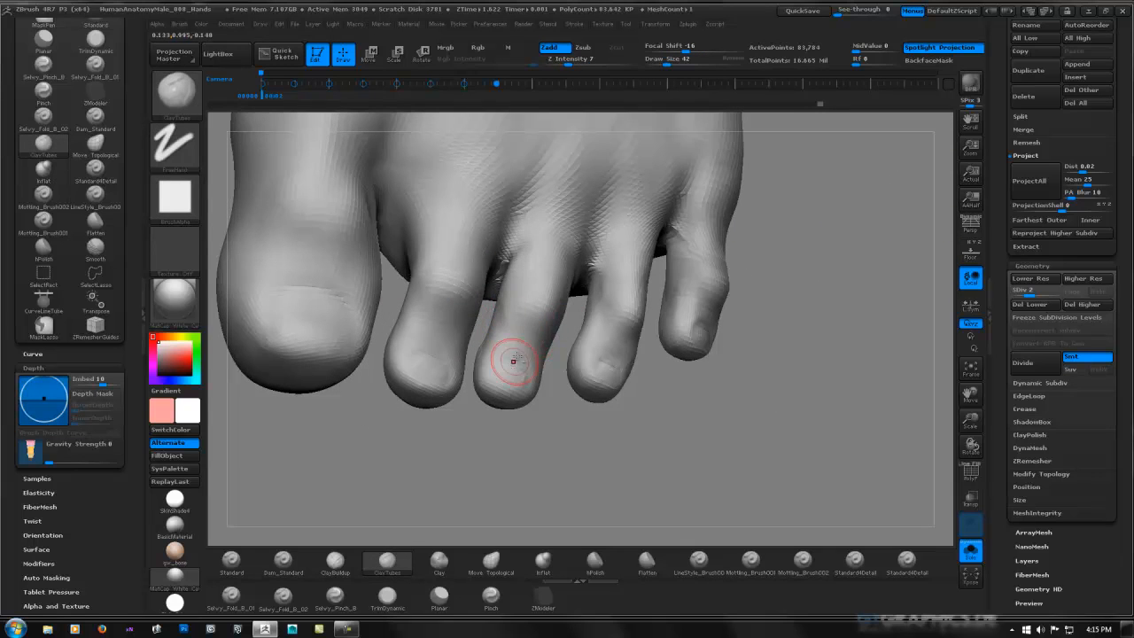
{"action": "right_click_drag", "start_coordinate": [574, 301], "coordinate": [541, 338]}
{"action": "left_click_drag", "start_coordinate": [540, 340], "coordinate": [551, 321], "text": "shift"}
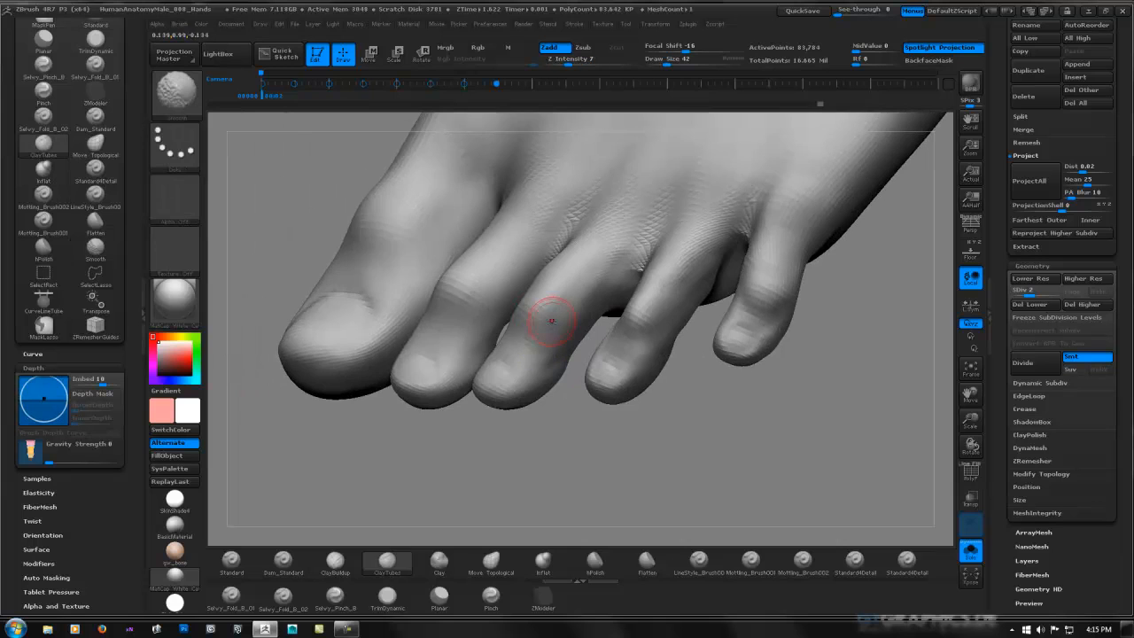
{"action": "right_click_drag", "start_coordinate": [552, 318], "coordinate": [506, 317]}
{"action": "left_click_drag", "start_coordinate": [504, 312], "coordinate": [496, 292], "text": "shift"}
{"action": "right_click_drag", "start_coordinate": [496, 293], "coordinate": [620, 296]}
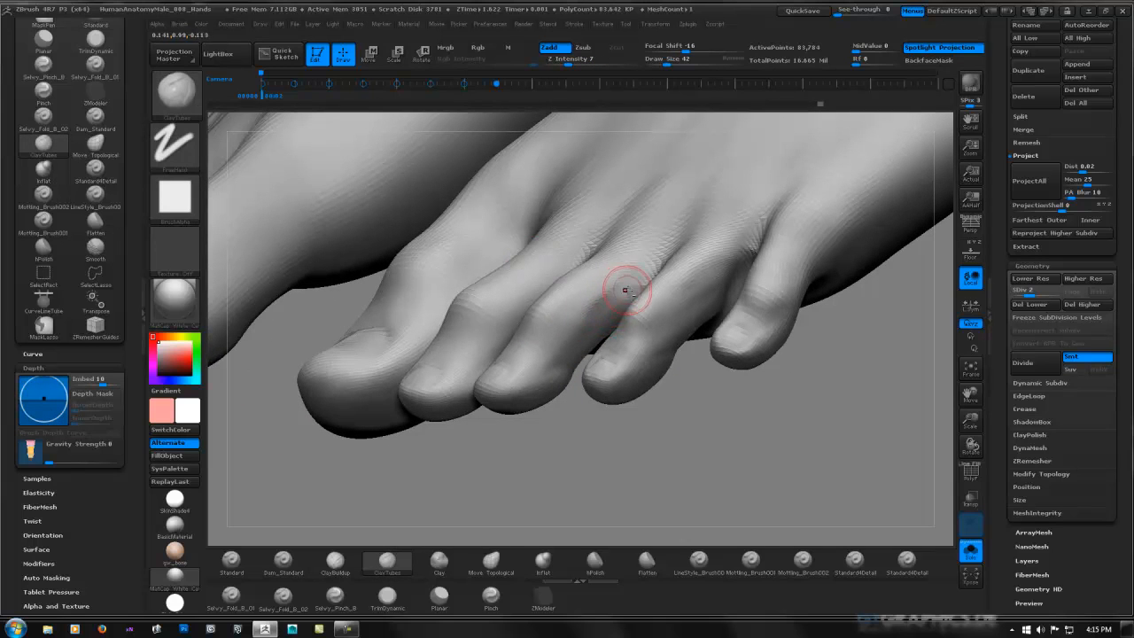
{"action": "key", "text": "shift"}
Switch to the Standard brush and shape and smooth the third toe's side facing the fourth toe.
{"action": "left_click", "coordinate": [231, 560]}
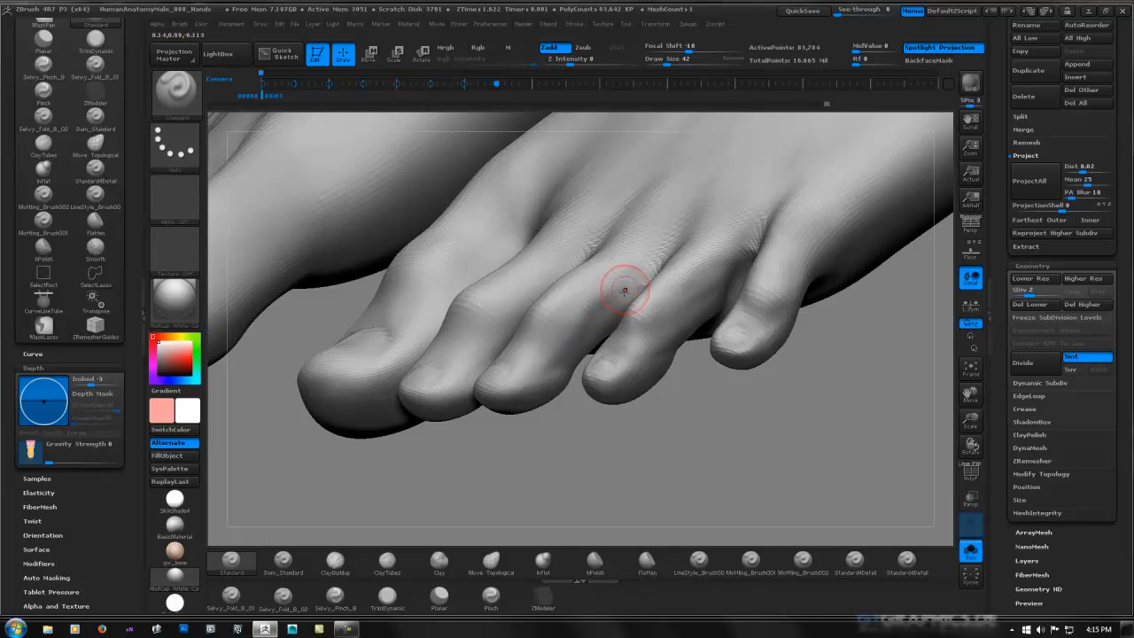
{"action": "right_click_drag", "start_coordinate": [614, 274], "coordinate": [627, 299]}
{"action": "key", "text": "shift"}
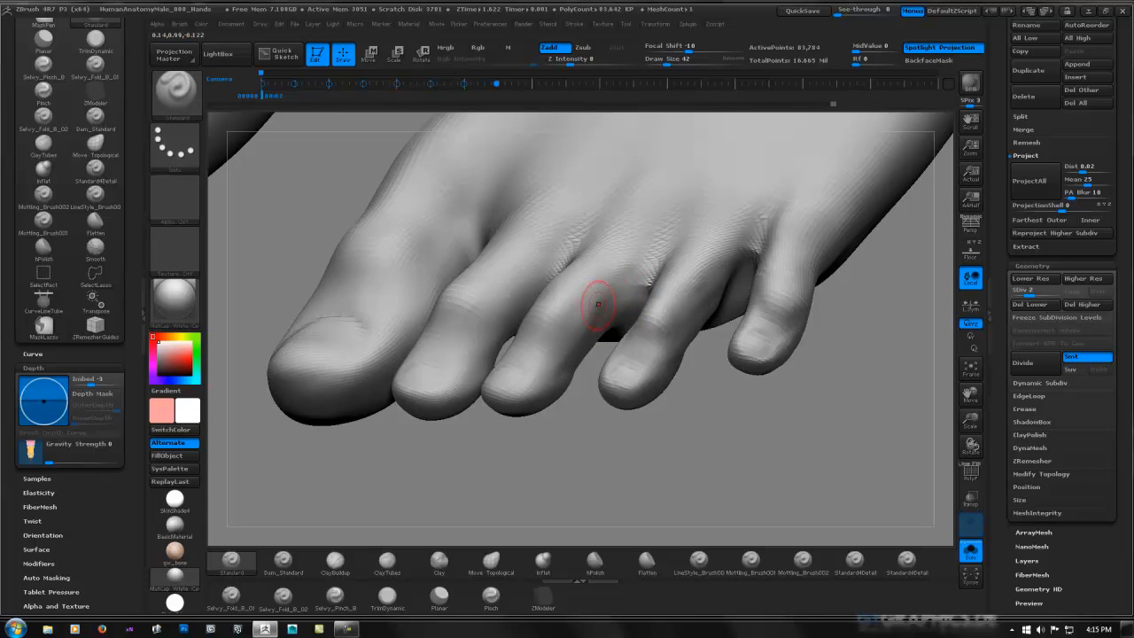
{"action": "key", "text": "shift"}
{"action": "right_click_drag", "start_coordinate": [612, 289], "coordinate": [610, 307]}
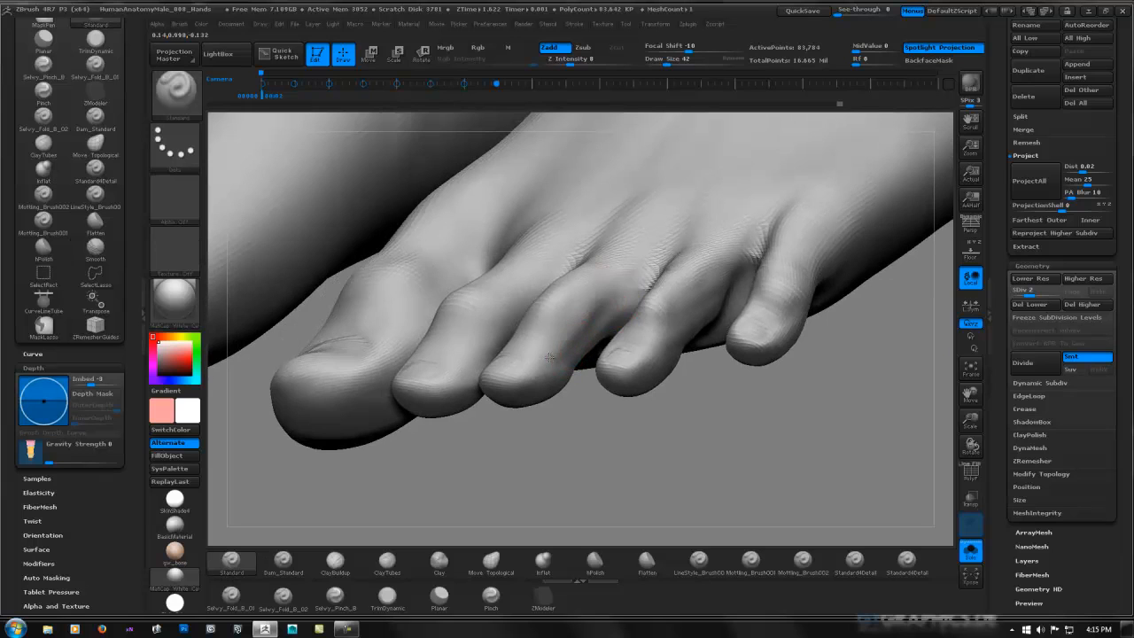
{"action": "key", "text": "shift"}
{"action": "left_click_drag", "start_coordinate": [605, 317], "coordinate": [630, 282], "text": "shift"}
Smooth the fourth toe's outer side and refine the crease and webbing at the base of the little toe.
{"action": "mouse_move", "coordinate": [688, 265]}
{"action": "right_mouse_down", "text": "alt"}
{"action": "mouse_move", "coordinate": [513, 304]}
{"action": "mouse_move", "coordinate": [561, 313]}
{"action": "mouse_move", "coordinate": [560, 324]}
{"action": "right_mouse_up", "text": "alt"}
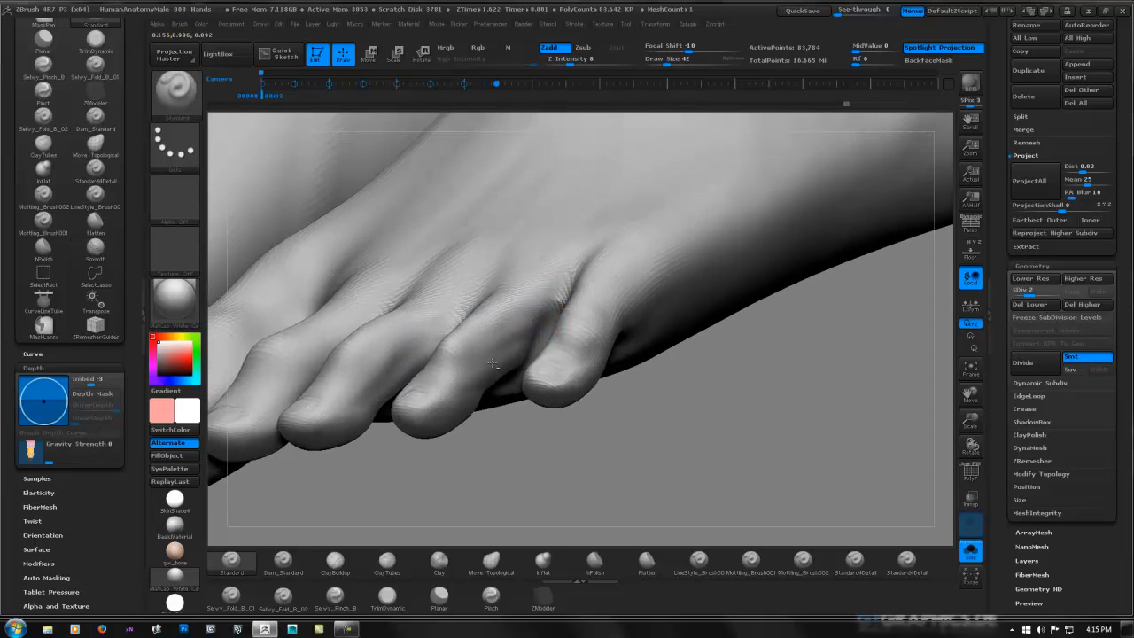
{"action": "left_click_drag", "start_coordinate": [486, 364], "coordinate": [549, 319], "text": "shift"}
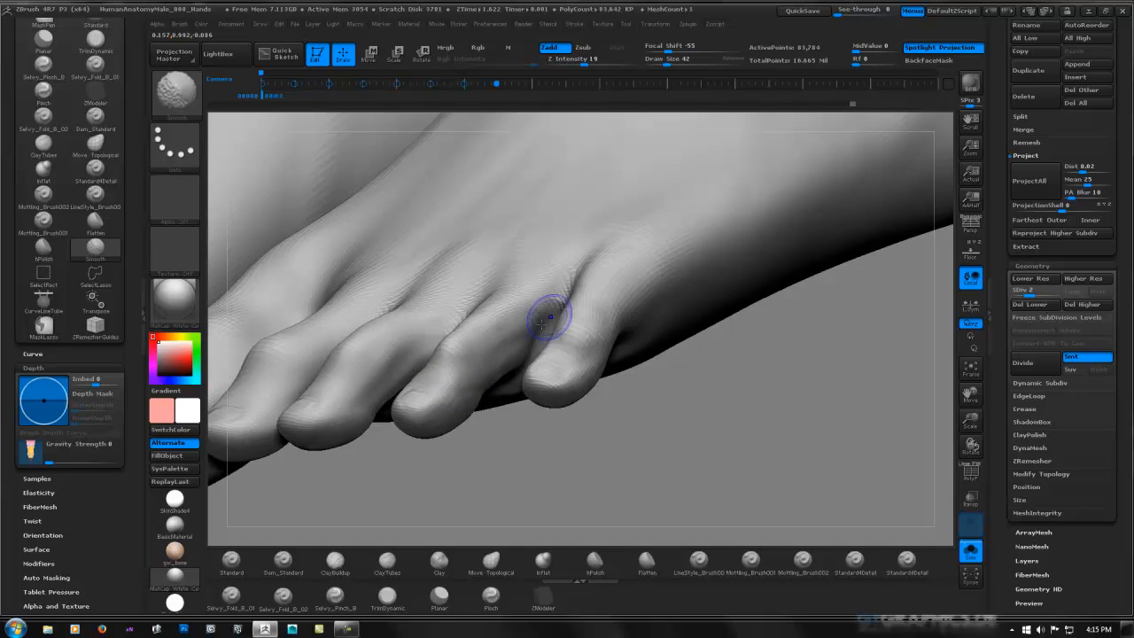
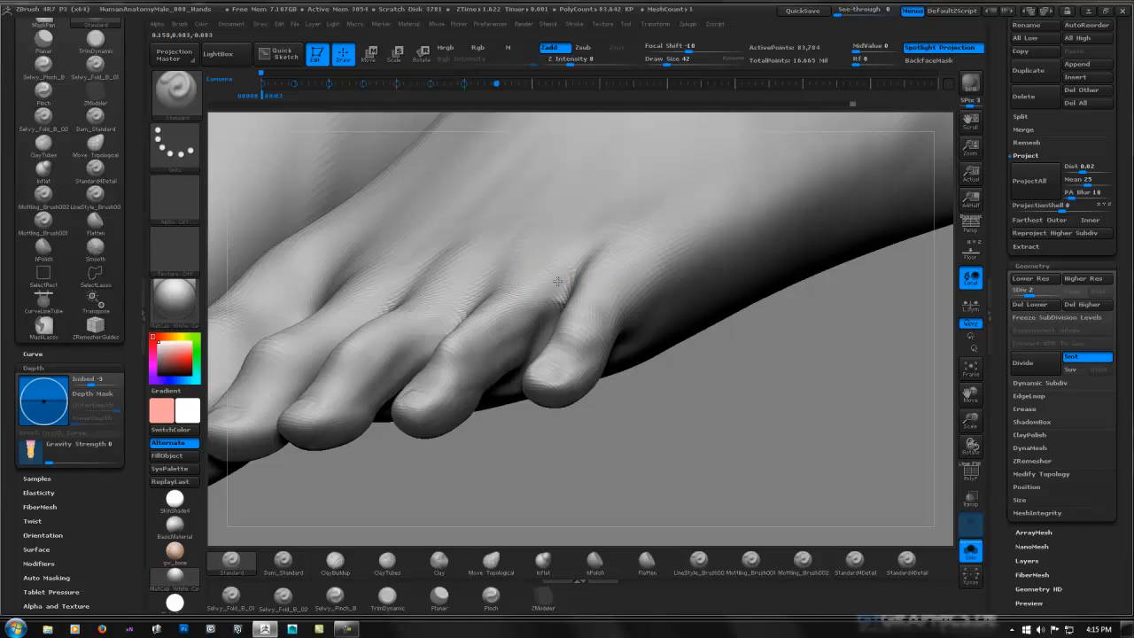
{"action": "right_click_drag", "start_coordinate": [511, 276], "coordinate": [566, 323]}
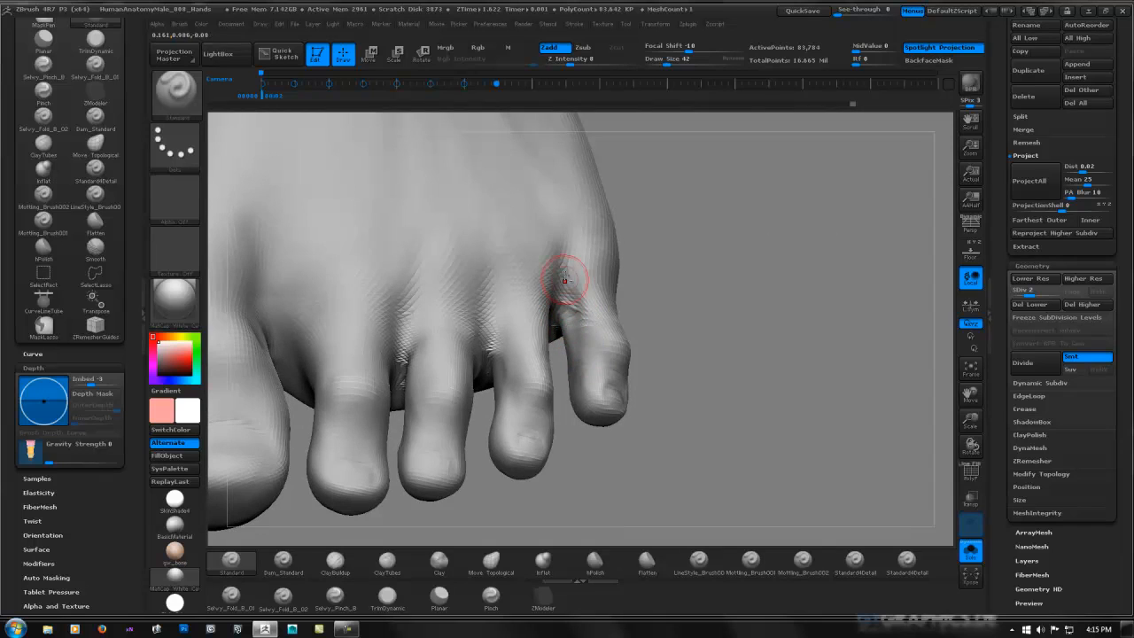
{"action": "key", "text": "shift"}
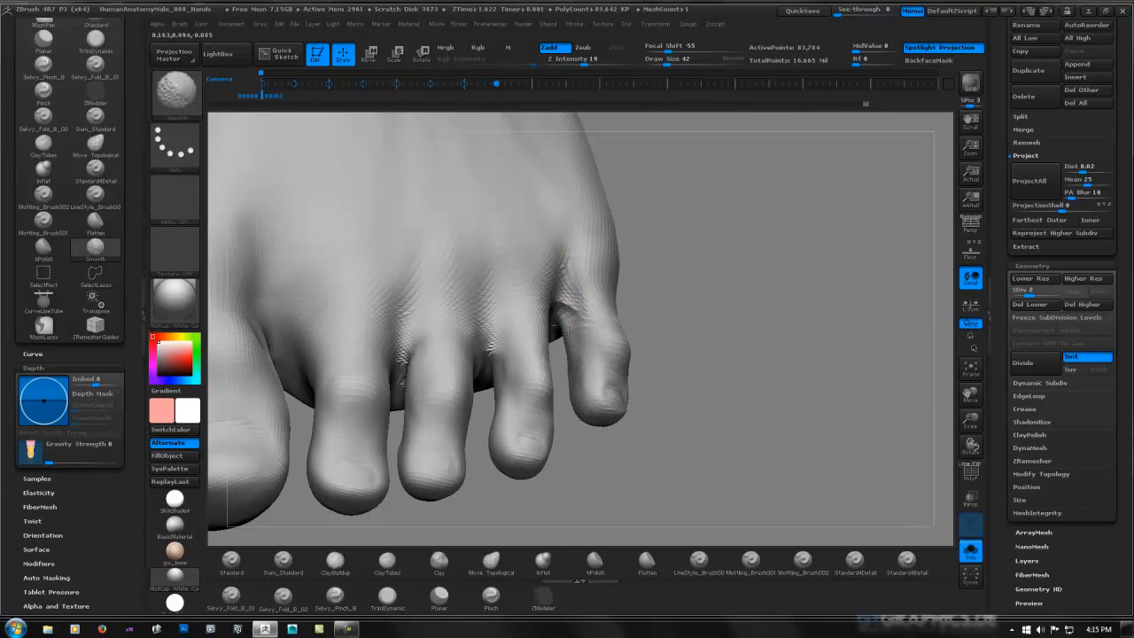
{"action": "left_click_drag", "start_coordinate": [570, 330], "coordinate": [569, 310], "text": "shift"}
{"action": "mouse_move", "coordinate": [569, 309]}
{"action": "right_mouse_down"}
{"action": "mouse_move", "coordinate": [565, 281]}
{"action": "mouse_move", "coordinate": [564, 303]}
{"action": "right_mouse_up"}
{"action": "left_click_drag", "start_coordinate": [565, 303], "coordinate": [577, 331], "text": "shift"}
{"action": "mouse_move", "coordinate": [572, 329]}
{"action": "right_mouse_down"}
{"action": "mouse_move", "coordinate": [584, 328]}
{"action": "mouse_move", "coordinate": [531, 303]}
{"action": "mouse_move", "coordinate": [550, 264]}
{"action": "mouse_move", "coordinate": [587, 247]}
{"action": "right_mouse_up"}
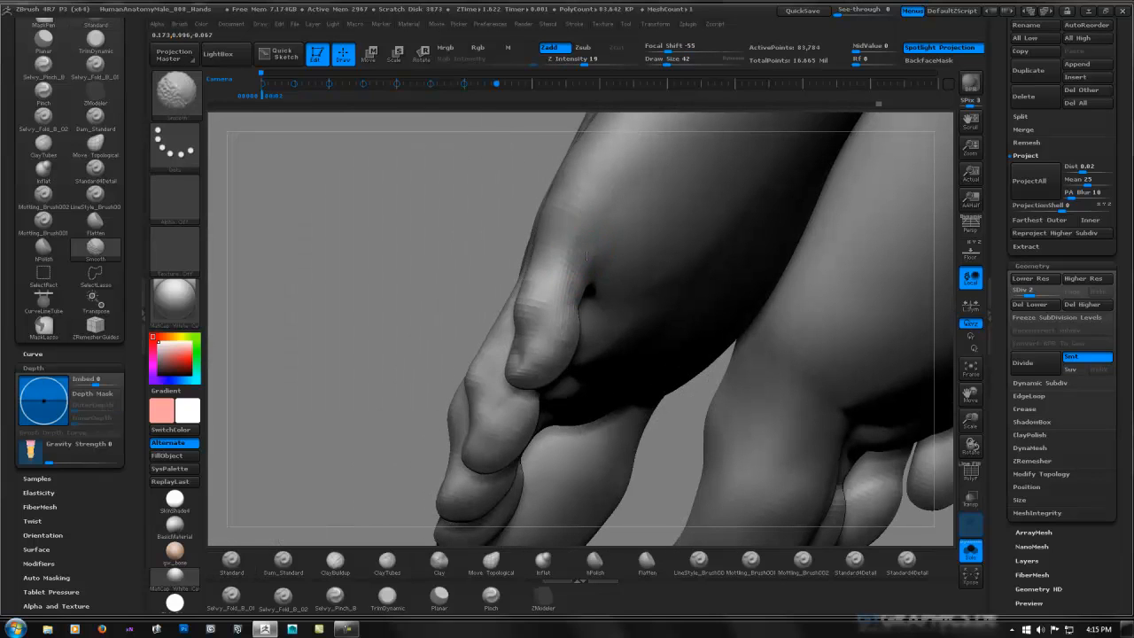
Refine and smooth the webbing and toe bases between the third and fourth toes.
{"action": "right_click_drag", "start_coordinate": [581, 248], "coordinate": [527, 295]}
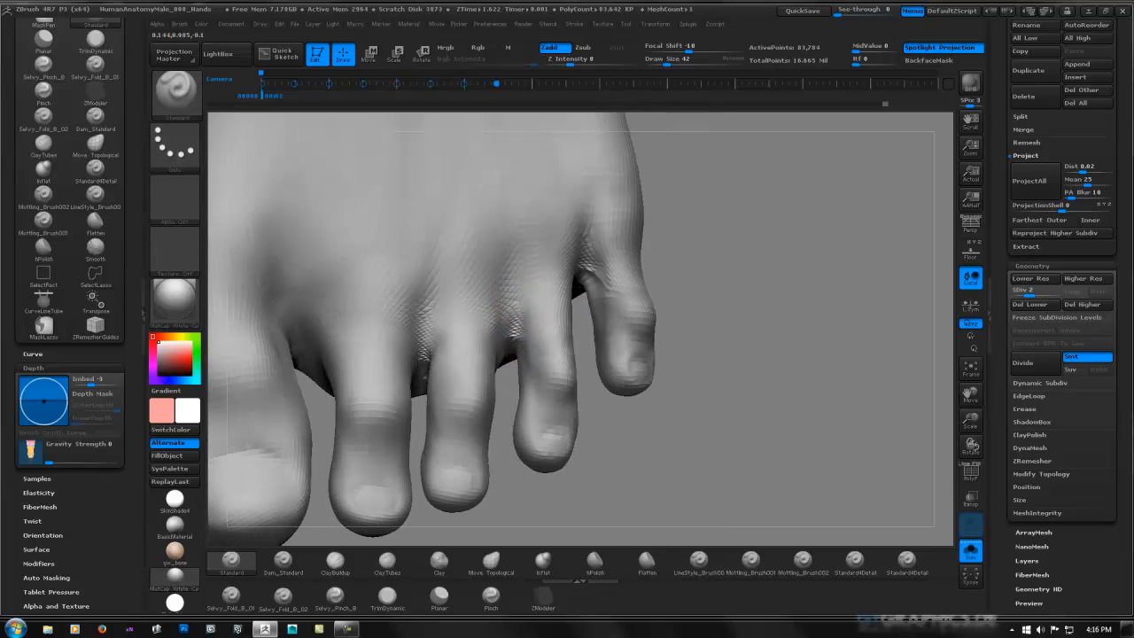
{"action": "left_click_drag", "start_coordinate": [520, 295], "coordinate": [525, 313], "text": "shift"}
{"action": "mouse_move", "coordinate": [522, 310]}
{"action": "right_mouse_down"}
{"action": "mouse_move", "coordinate": [574, 320]}
{"action": "mouse_move", "coordinate": [563, 343]}
{"action": "mouse_move", "coordinate": [575, 325]}
{"action": "mouse_move", "coordinate": [549, 260]}
{"action": "right_mouse_up"}
{"action": "key", "text": "shift"}
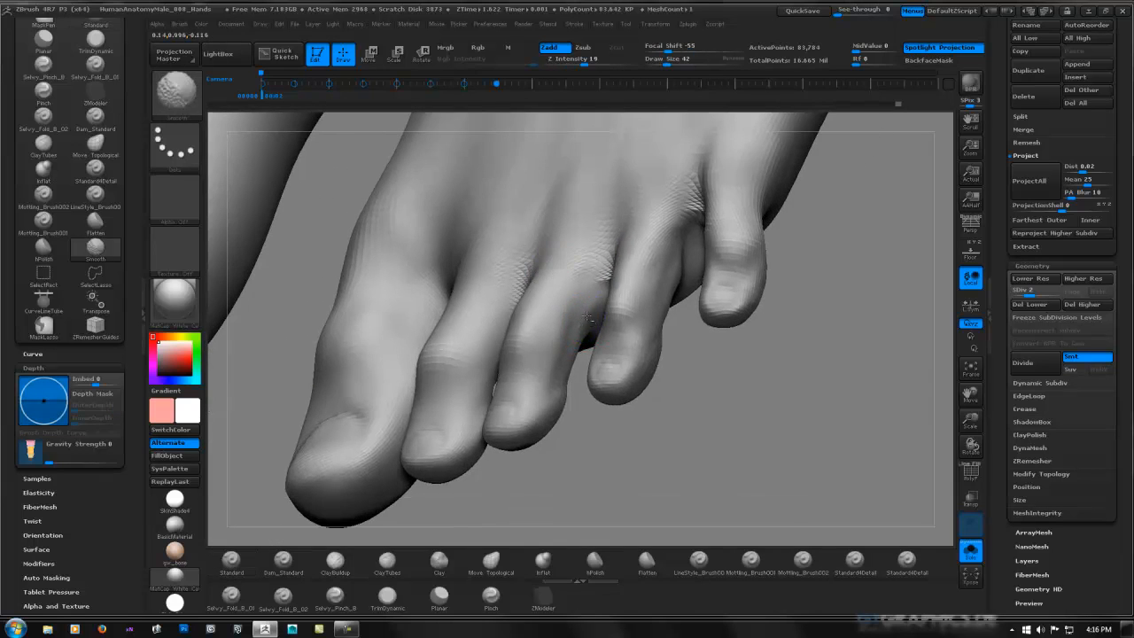
{"action": "right_click_drag", "start_coordinate": [576, 296], "coordinate": [572, 299]}
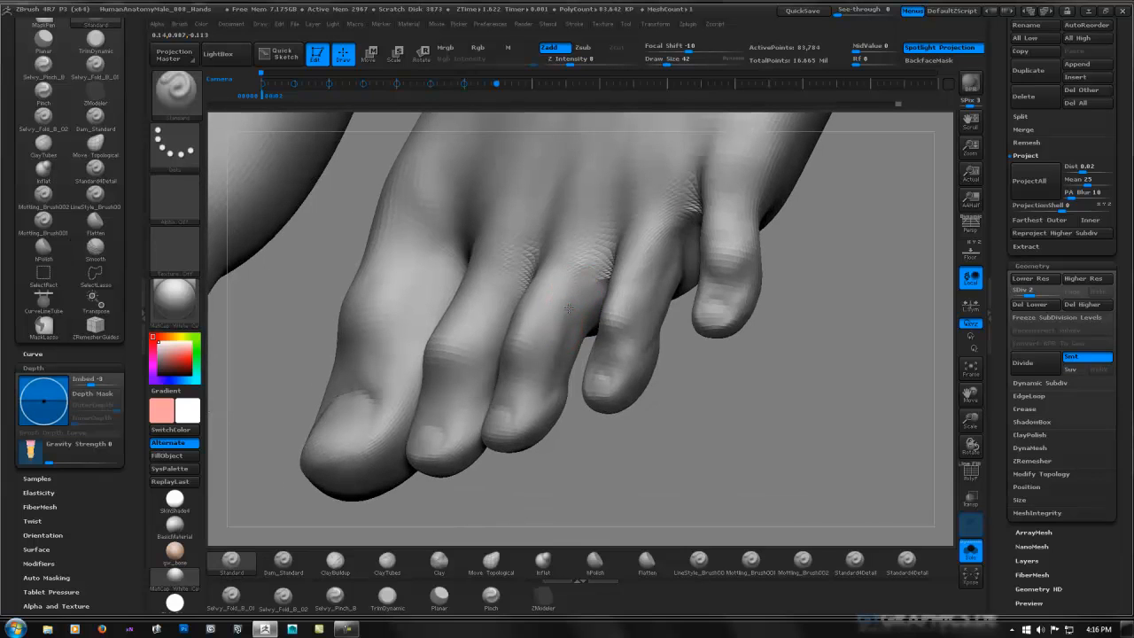
{"action": "key", "text": "shift"}
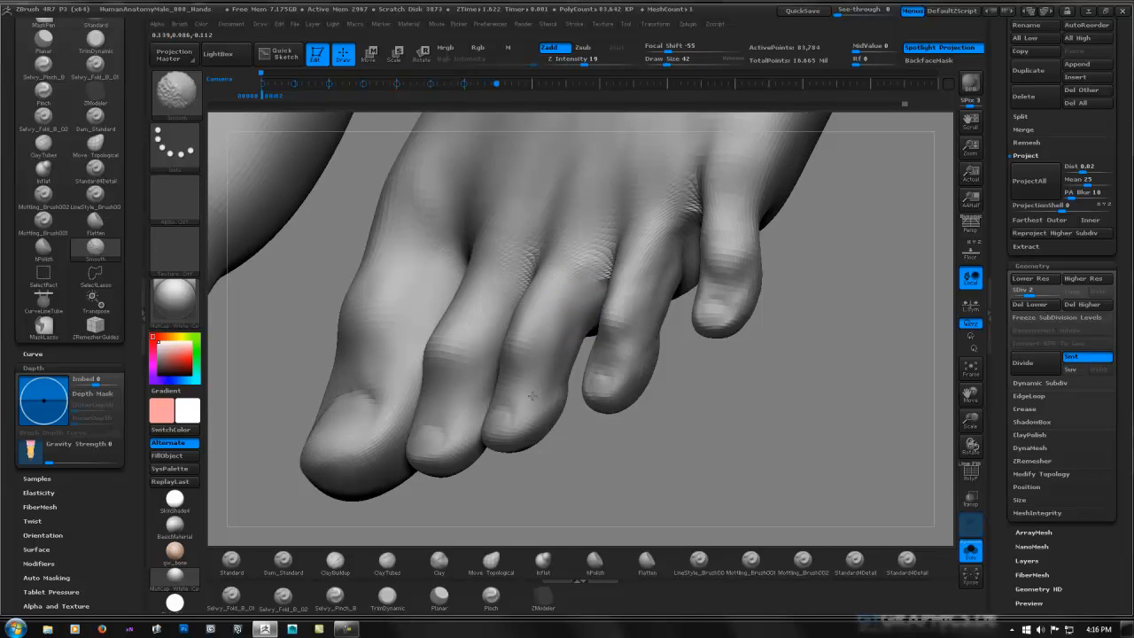
Refine and smooth the gap and webbing between the second and third toes.
{"action": "mouse_move", "coordinate": [531, 396]}
{"action": "right_mouse_down"}
{"action": "mouse_move", "coordinate": [582, 328]}
{"action": "mouse_move", "coordinate": [510, 303]}
{"action": "mouse_move", "coordinate": [494, 275]}
{"action": "right_mouse_up"}
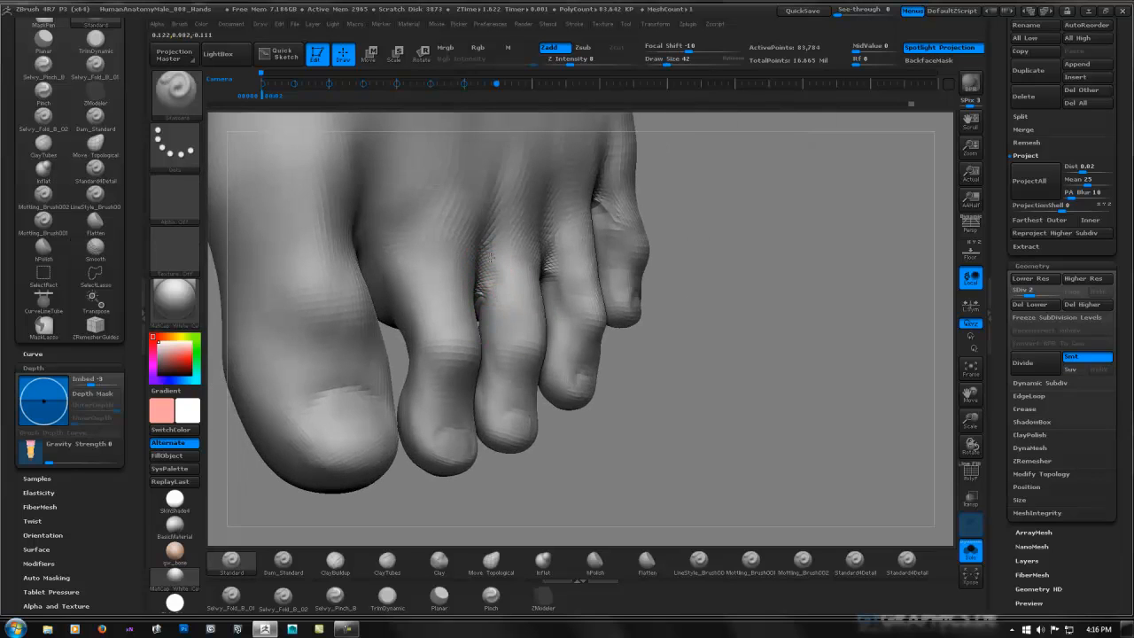
{"action": "mouse_move", "coordinate": [488, 296]}
{"action": "right_mouse_down"}
{"action": "mouse_move", "coordinate": [501, 361]}
{"action": "mouse_move", "coordinate": [487, 358]}
{"action": "right_mouse_up"}
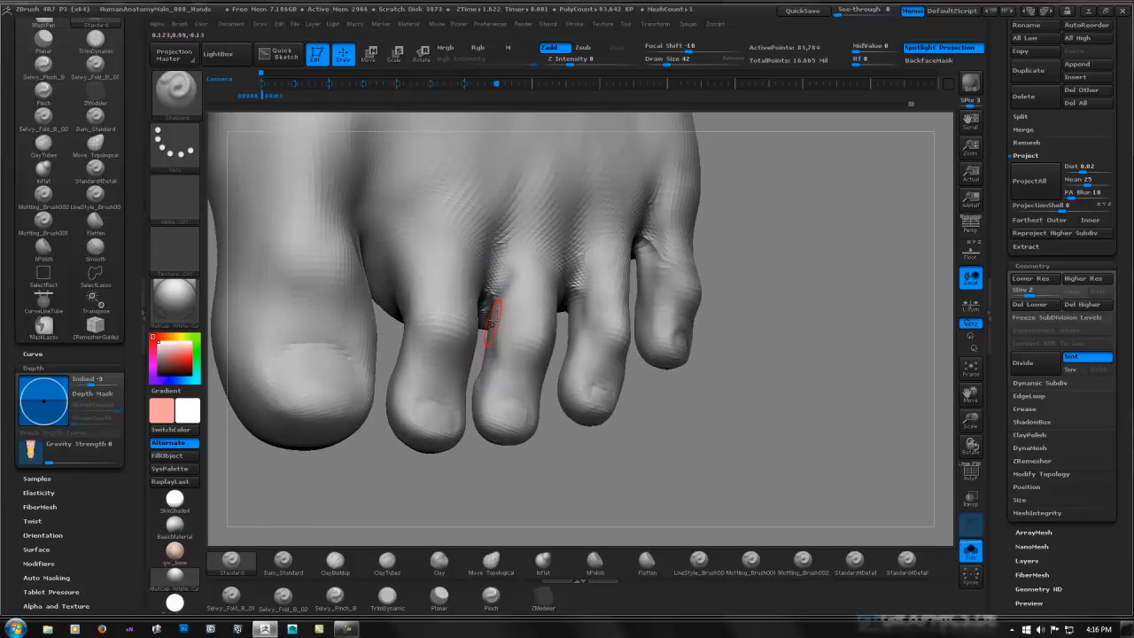
{"action": "key", "text": "shift"}
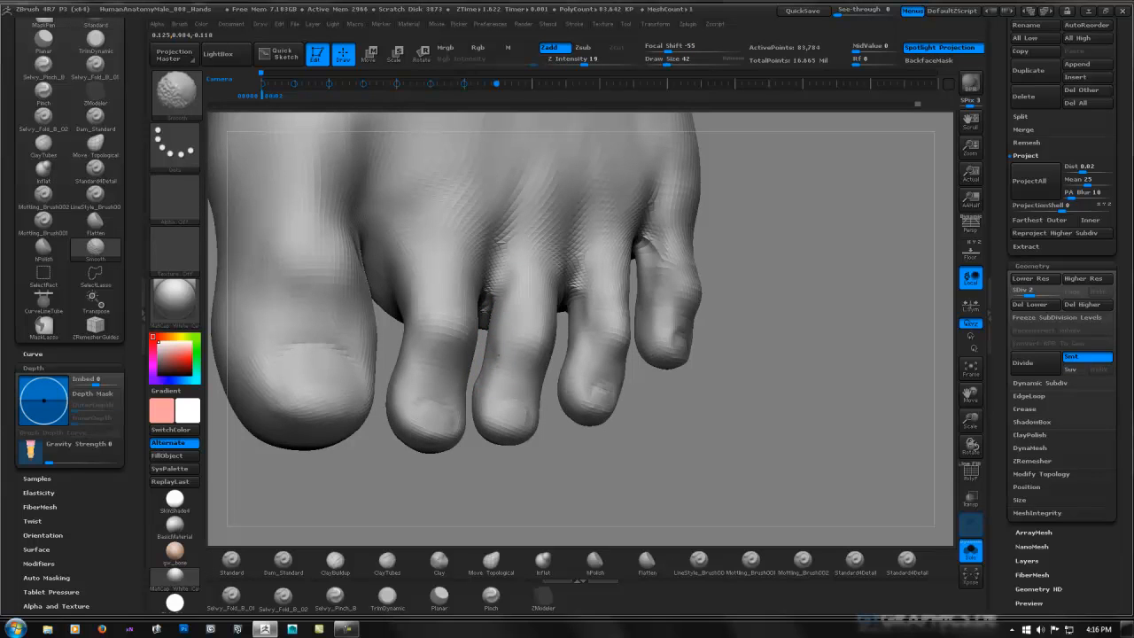
{"action": "mouse_move", "coordinate": [495, 367]}
{"action": "right_mouse_down"}
{"action": "mouse_move", "coordinate": [508, 293]}
{"action": "mouse_move", "coordinate": [525, 296]}
{"action": "right_mouse_up"}
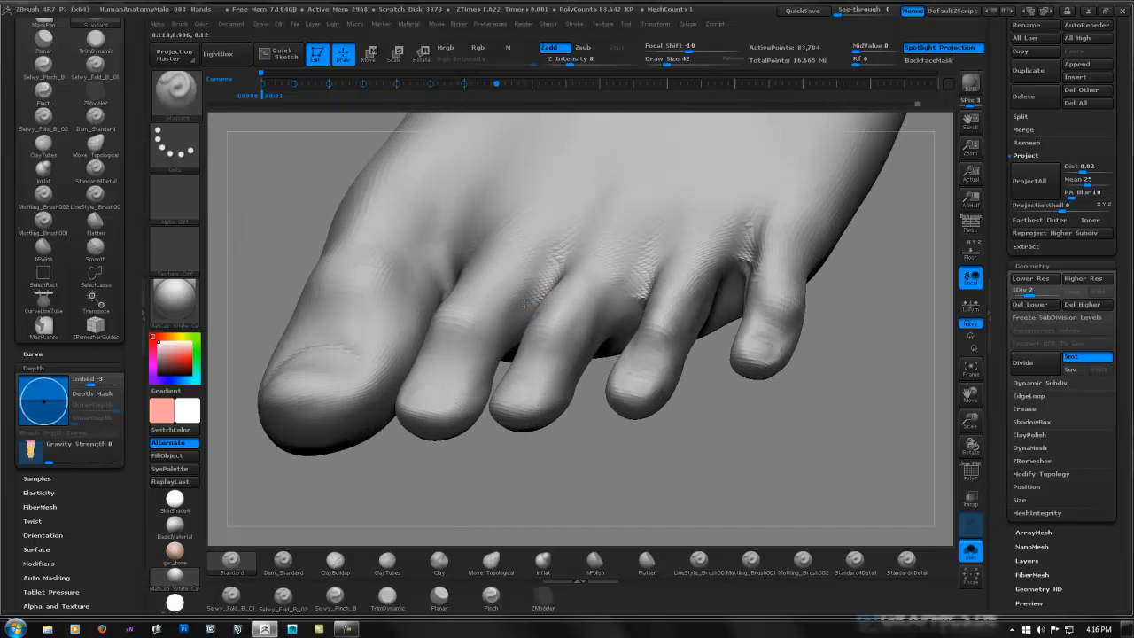
{"action": "key", "text": "shift"}
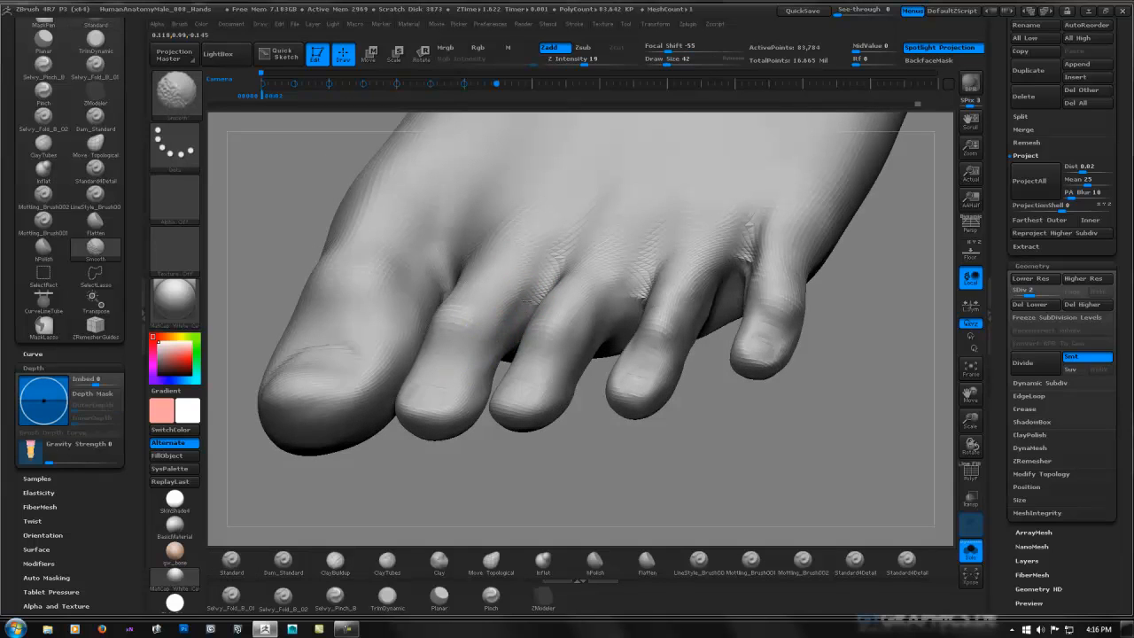
{"action": "right_click_drag", "start_coordinate": [536, 269], "coordinate": [528, 277]}
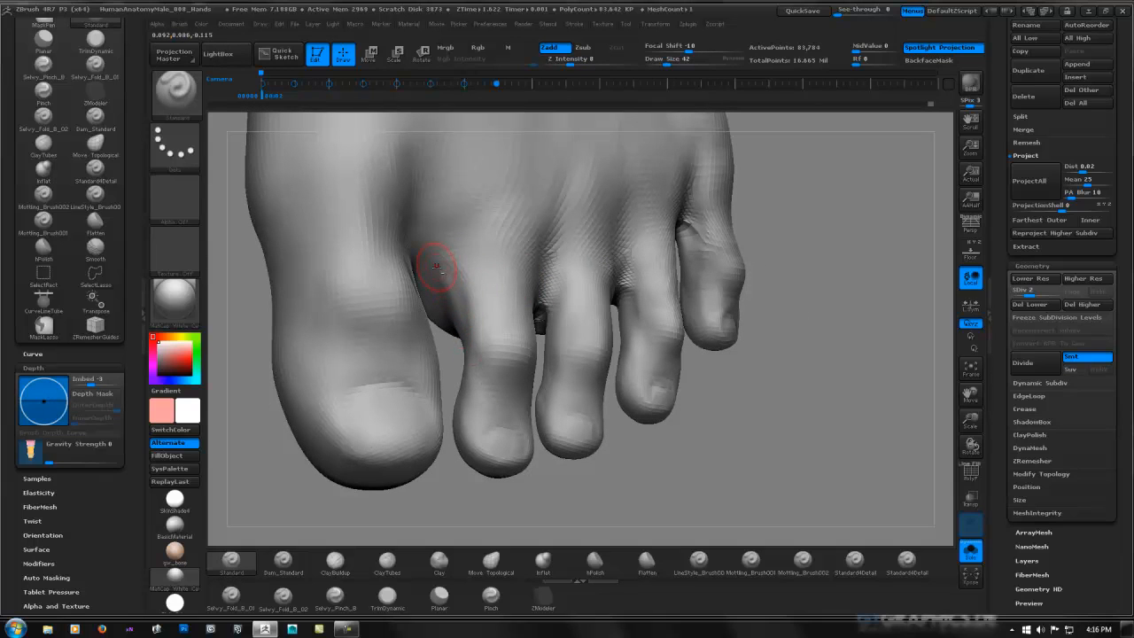
Smooth and shape the second toe's side facing the big toe, from its base to the knuckle.
{"action": "key", "text": "shift"}
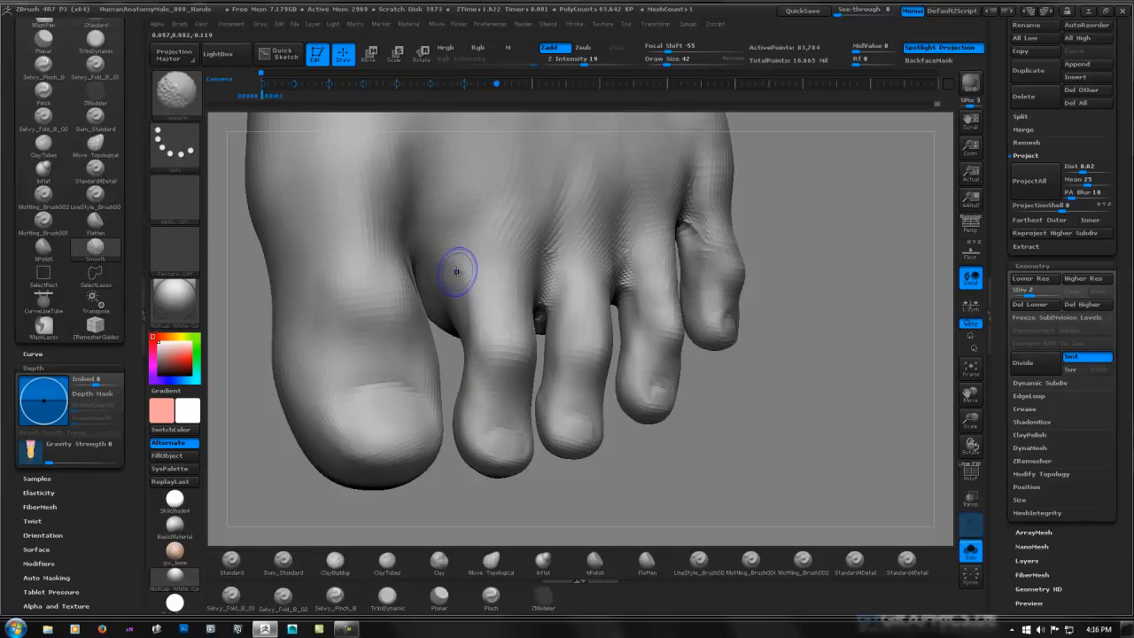
{"action": "mouse_move", "coordinate": [469, 288]}
{"action": "left_mouse_down", "text": "shift"}
{"action": "mouse_move", "coordinate": [471, 301]}
{"action": "mouse_move", "coordinate": [451, 284]}
{"action": "left_mouse_up", "text": "shift"}
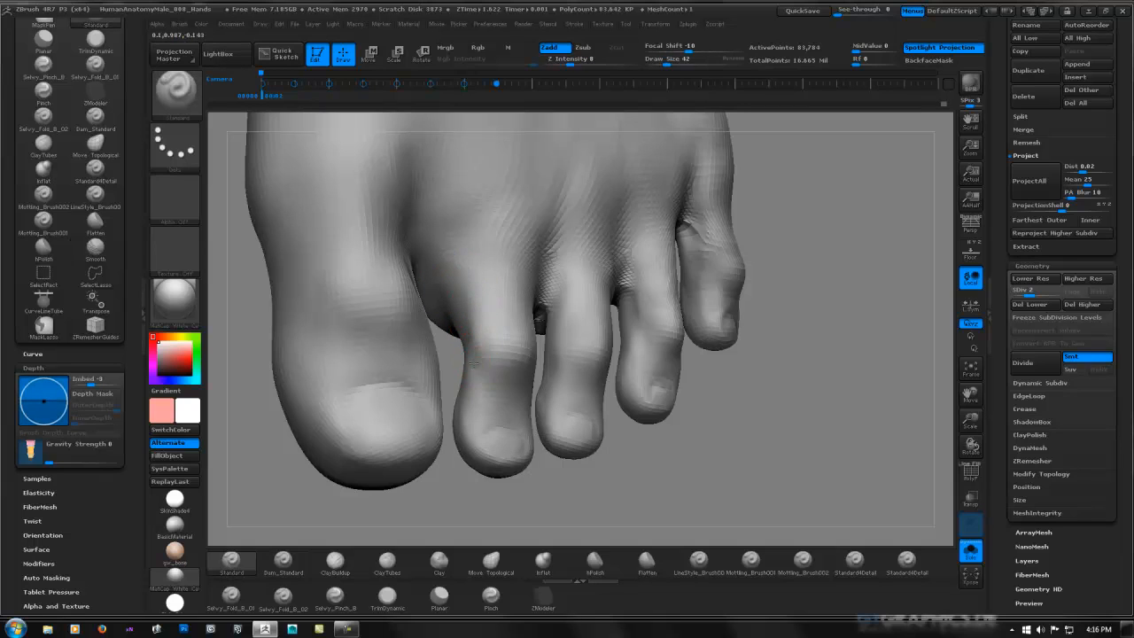
{"action": "mouse_move", "coordinate": [474, 364]}
{"action": "left_mouse_down"}
{"action": "mouse_move", "coordinate": [479, 383]}
{"action": "mouse_move", "coordinate": [463, 329]}
{"action": "left_mouse_up"}
Shape and smooth the base of the big toe along the side facing the second toe.
{"action": "mouse_move", "coordinate": [557, 281]}
{"action": "right_mouse_down"}
{"action": "mouse_move", "coordinate": [529, 301]}
{"action": "mouse_move", "coordinate": [526, 218]}
{"action": "mouse_move", "coordinate": [545, 259]}
{"action": "mouse_move", "coordinate": [469, 252]}
{"action": "mouse_move", "coordinate": [479, 285]}
{"action": "right_mouse_up"}
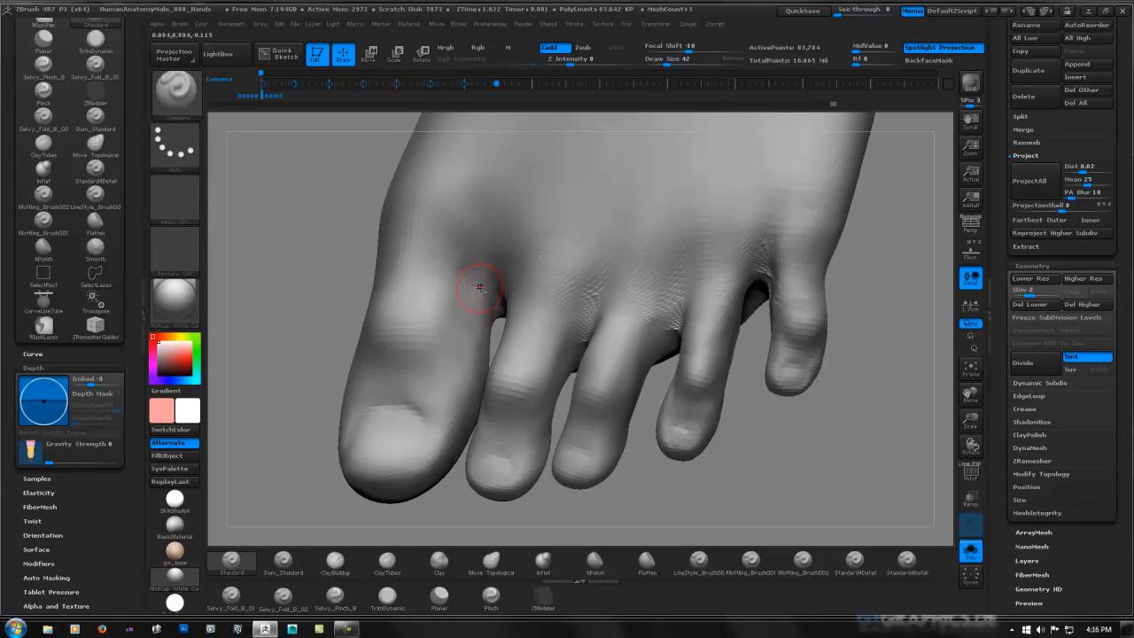
{"action": "key", "text": "shift"}
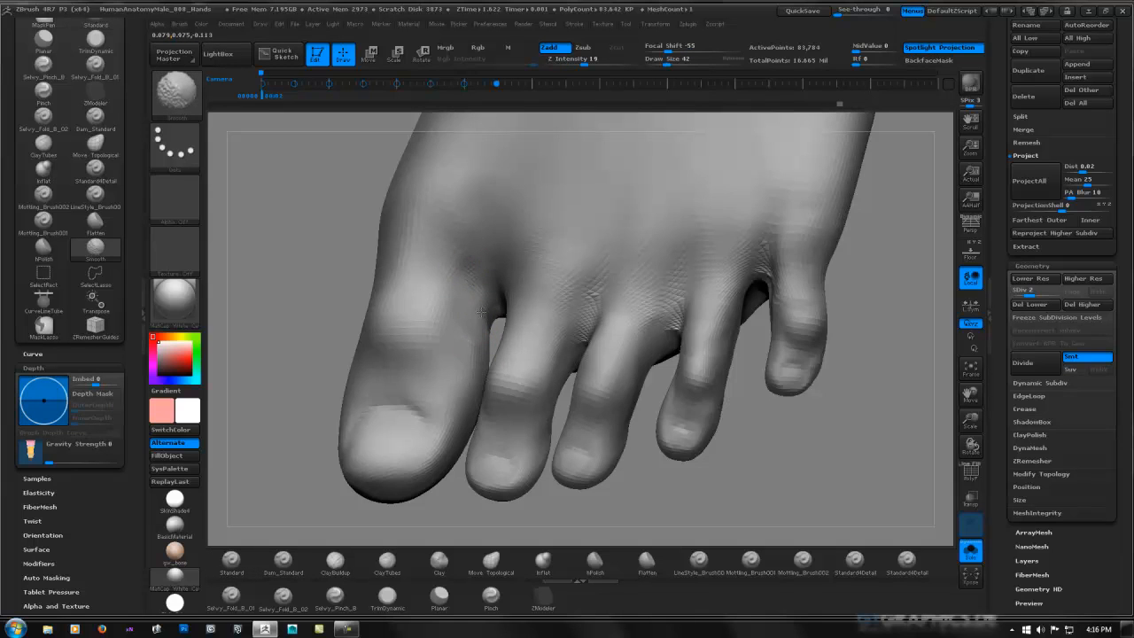
{"action": "left_click_drag", "start_coordinate": [469, 267], "coordinate": [484, 309], "text": "shift"}
{"action": "key", "text": "shift"}
{"action": "mouse_move", "coordinate": [476, 316]}
{"action": "right_mouse_down"}
{"action": "mouse_move", "coordinate": [492, 333]}
{"action": "mouse_move", "coordinate": [501, 324]}
{"action": "mouse_move", "coordinate": [472, 325]}
{"action": "mouse_move", "coordinate": [469, 311]}
{"action": "right_mouse_up"}
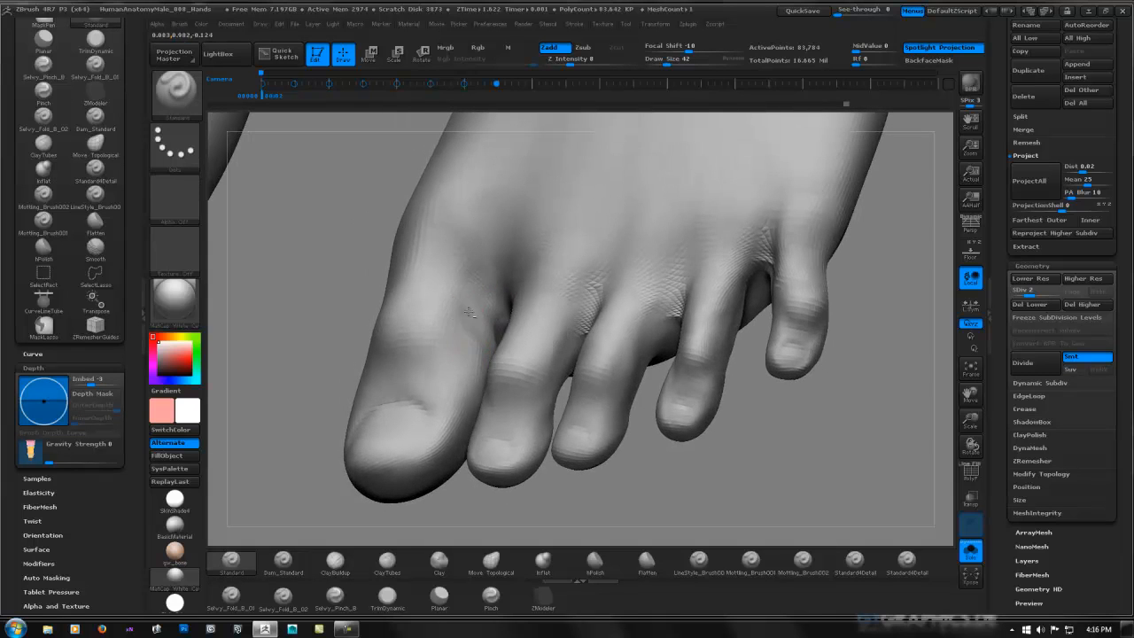
{"action": "key", "text": "shift"}
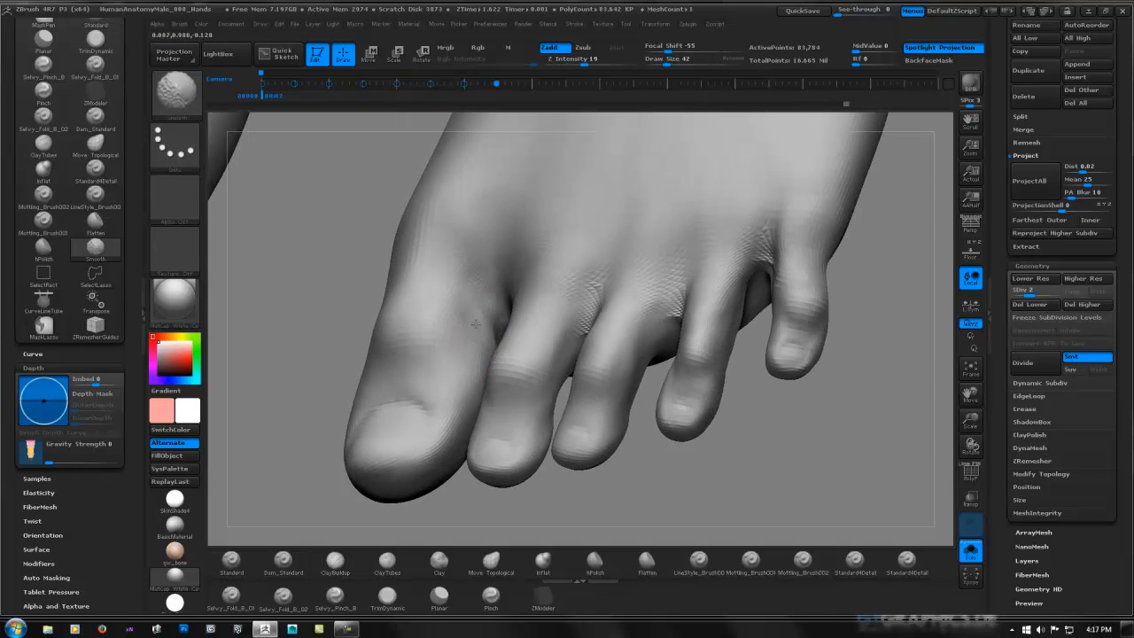
{"action": "right_click_drag", "start_coordinate": [493, 315], "coordinate": [498, 325]}
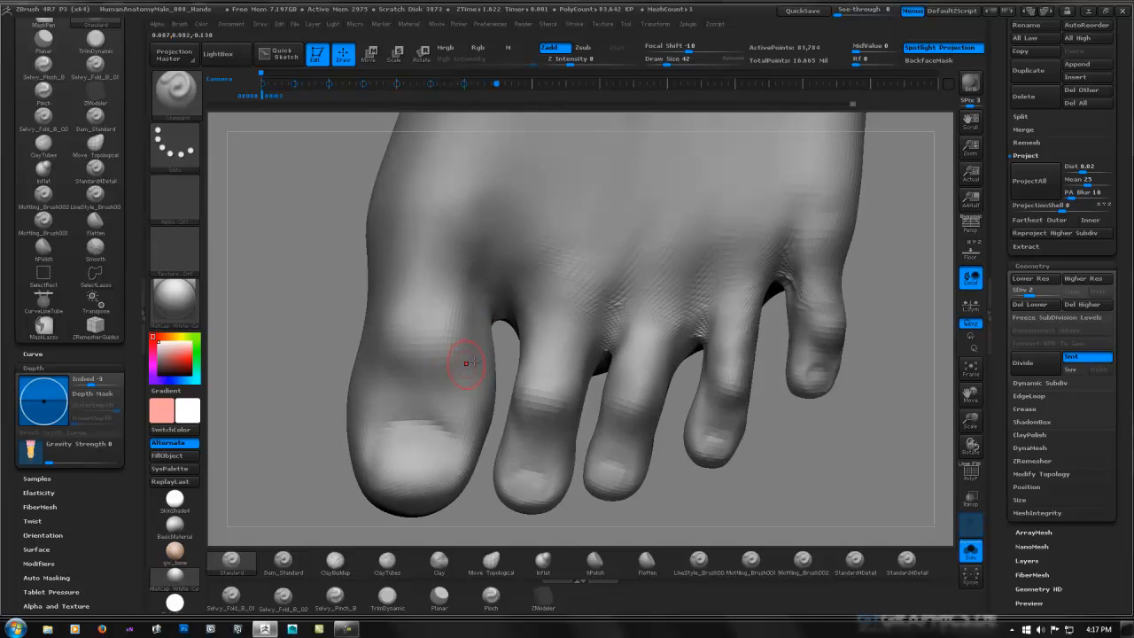
Shape and smooth the big toe's upper surface around the knuckle.
{"action": "right_click_drag", "start_coordinate": [449, 366], "coordinate": [380, 350]}
{"action": "key", "text": "shift"}
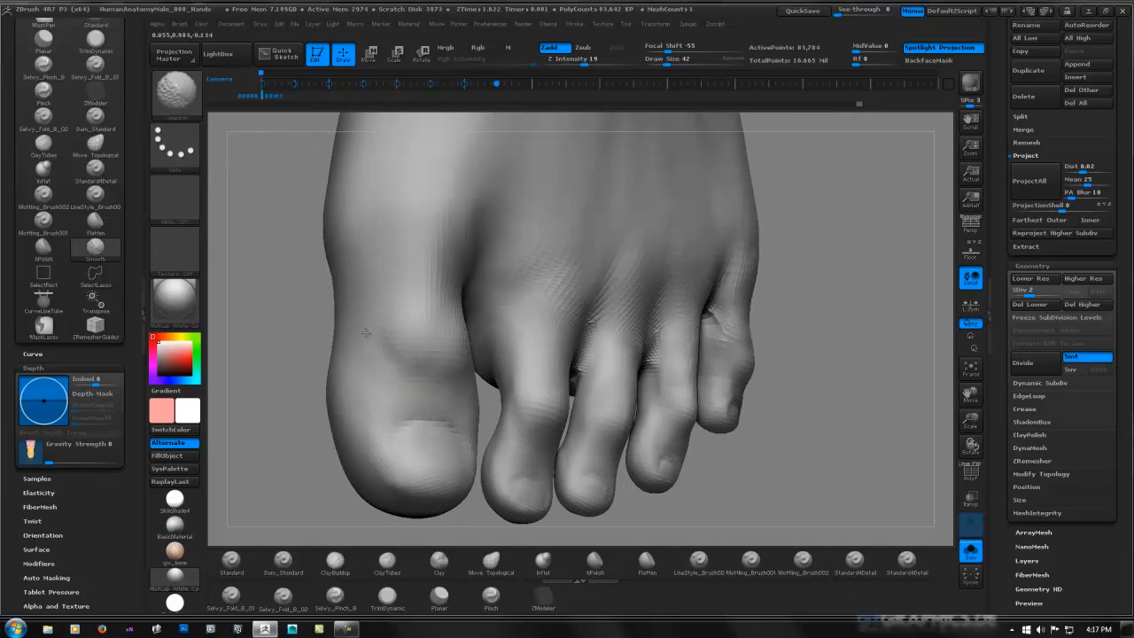
{"action": "right_click_drag", "start_coordinate": [455, 341], "coordinate": [464, 356]}
{"action": "left_click_drag", "start_coordinate": [464, 357], "coordinate": [488, 346], "text": "shift"}
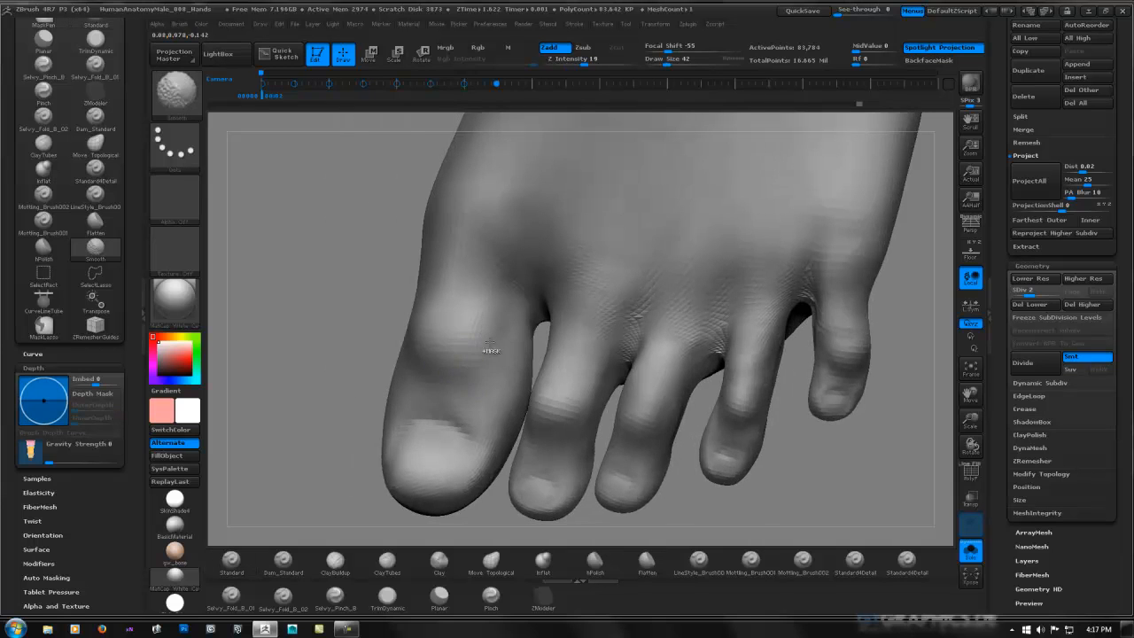
{"action": "mouse_move", "coordinate": [508, 331]}
{"action": "right_mouse_down", "text": "ctrl"}
{"action": "mouse_move", "coordinate": [474, 316]}
{"action": "mouse_move", "coordinate": [523, 250]}
{"action": "mouse_move", "coordinate": [490, 218]}
{"action": "mouse_move", "coordinate": [531, 253]}
{"action": "mouse_move", "coordinate": [532, 379]}
{"action": "mouse_move", "coordinate": [511, 276]}
{"action": "mouse_move", "coordinate": [521, 334]}
{"action": "mouse_move", "coordinate": [698, 301]}
{"action": "mouse_move", "coordinate": [496, 275]}
{"action": "mouse_move", "coordinate": [496, 337]}
{"action": "mouse_move", "coordinate": [485, 340]}
{"action": "right_mouse_up", "text": "ctrl"}
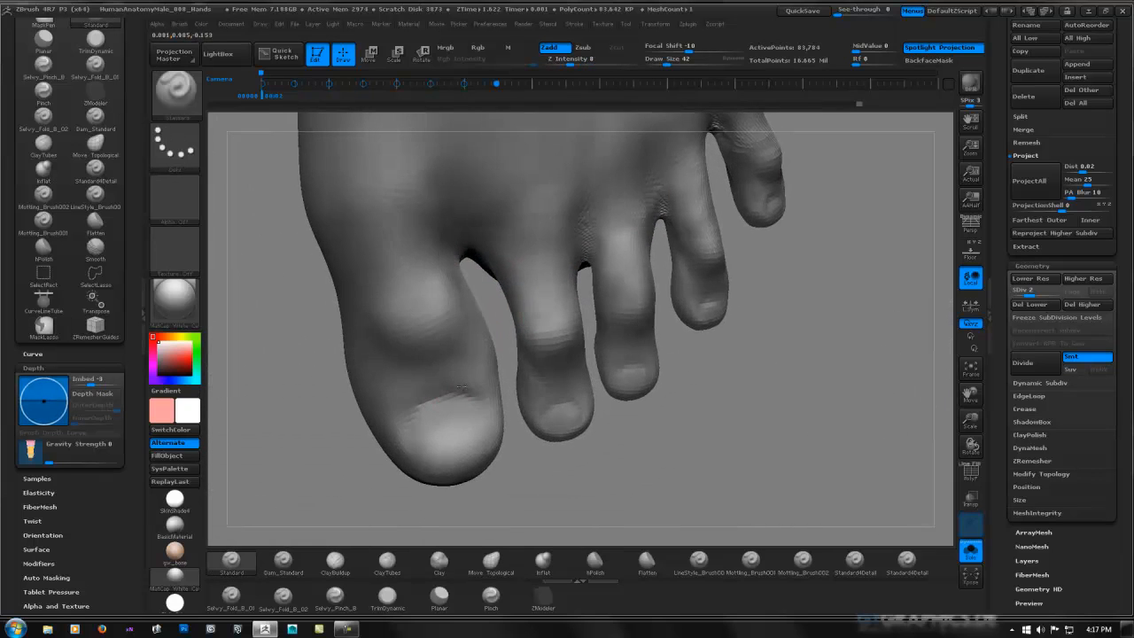
Smooth the skin behind the big toenail and mask the nail's outline with MaskLasso, trimming its edge.
{"action": "left_click_drag", "start_coordinate": [463, 425], "coordinate": [474, 423], "text": "shift"}
{"action": "key", "text": "ctrl"}
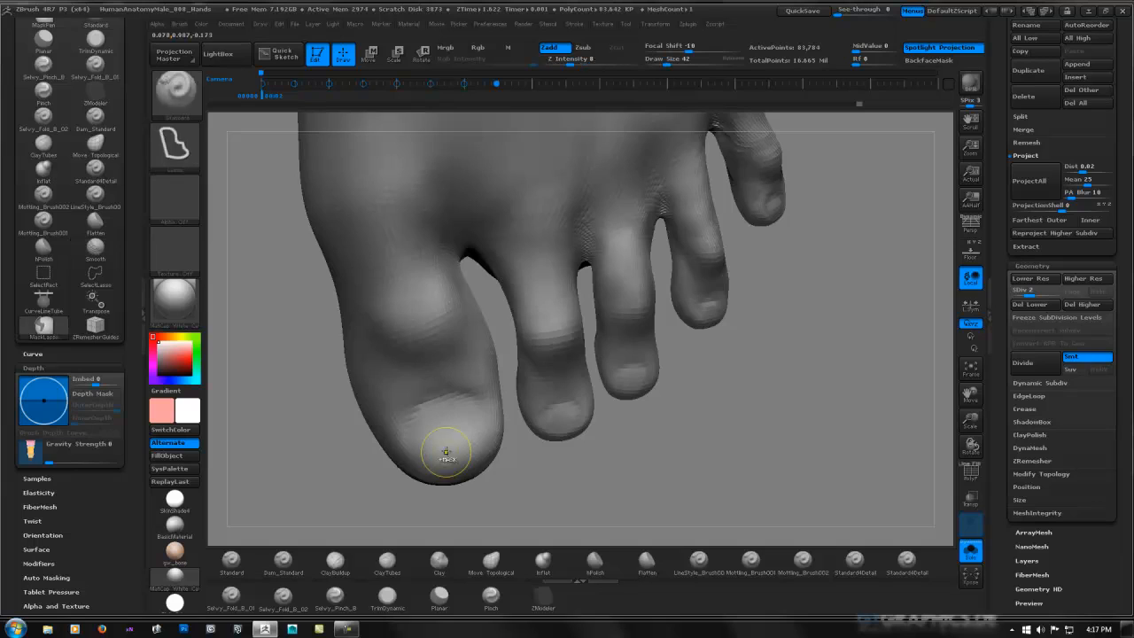
{"action": "left_click_drag", "start_coordinate": [429, 431], "coordinate": [481, 399], "text": "ctrl"}
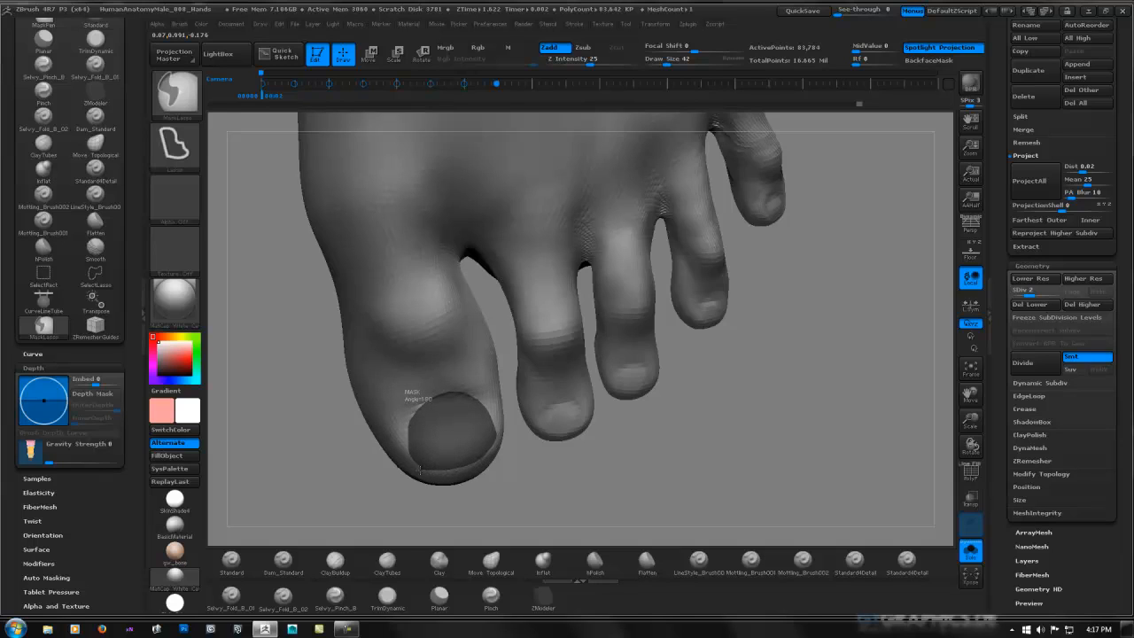
{"action": "left_click_drag", "start_coordinate": [420, 470], "coordinate": [418, 469], "text": "ctrl"}
{"action": "mouse_move", "coordinate": [404, 417]}
{"action": "left_mouse_down", "text": "ctrl+alt"}
{"action": "mouse_move", "coordinate": [477, 373]}
{"action": "mouse_move", "coordinate": [446, 374]}
{"action": "mouse_move", "coordinate": [476, 359]}
{"action": "mouse_move", "coordinate": [404, 407]}
{"action": "mouse_move", "coordinate": [402, 390]}
{"action": "left_mouse_up", "text": "ctrl+alt"}
At subdivision level 3, smooth the skin around the masked big toenail and invert the mask.
{"action": "mouse_move", "coordinate": [513, 395]}
{"action": "left_mouse_down"}
{"action": "mouse_move", "coordinate": [483, 351]}
{"action": "mouse_move", "coordinate": [533, 339]}
{"action": "mouse_move", "coordinate": [524, 436]}
{"action": "left_mouse_up"}
{"action": "key", "text": "d"}
{"action": "key", "text": "d"}
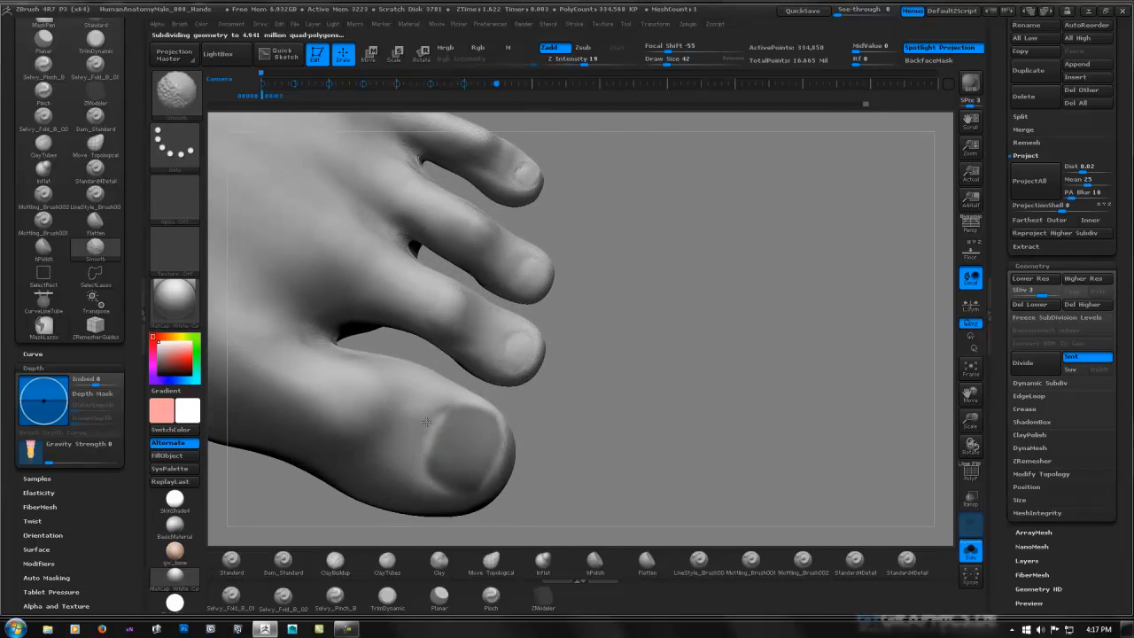
{"action": "mouse_move", "coordinate": [426, 422]}
{"action": "left_mouse_down", "text": "shift"}
{"action": "mouse_move", "coordinate": [433, 428]}
{"action": "mouse_move", "coordinate": [483, 404]}
{"action": "mouse_move", "coordinate": [467, 411]}
{"action": "left_mouse_up", "text": "shift"}
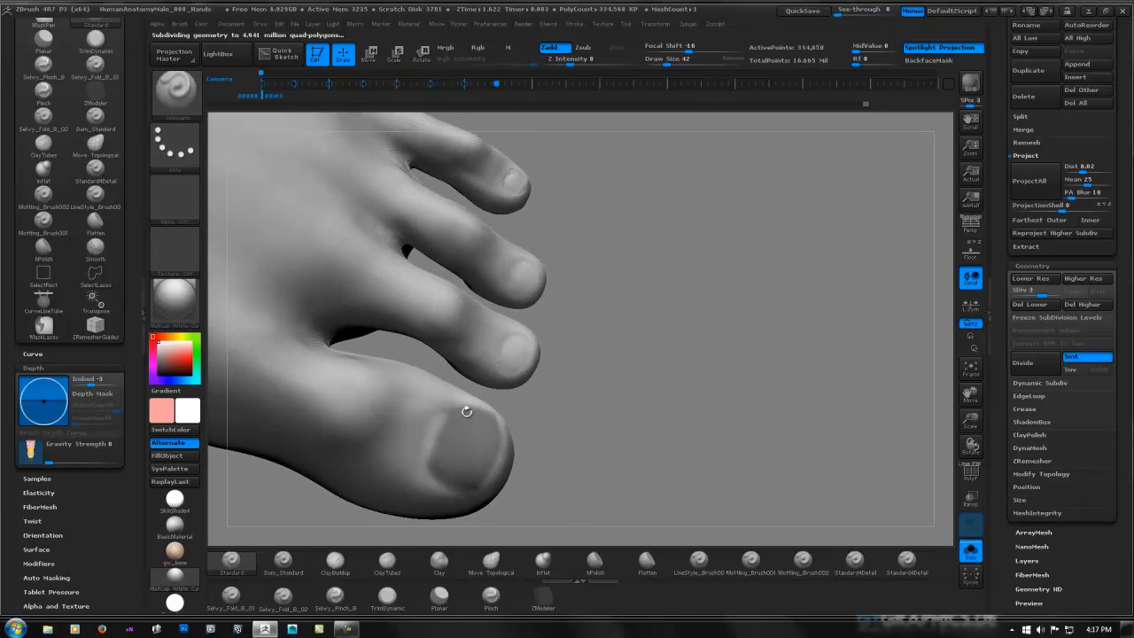
{"action": "left_click_drag", "start_coordinate": [650, 375], "coordinate": [631, 358]}
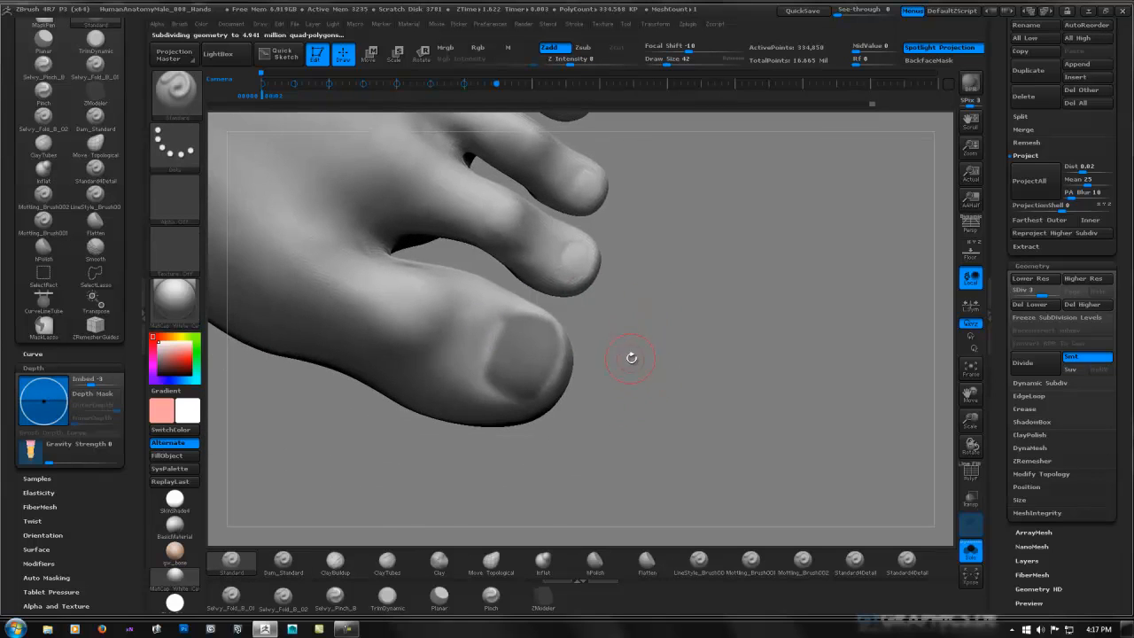
{"action": "left_click", "coordinate": [625, 358], "text": "ctrl"}
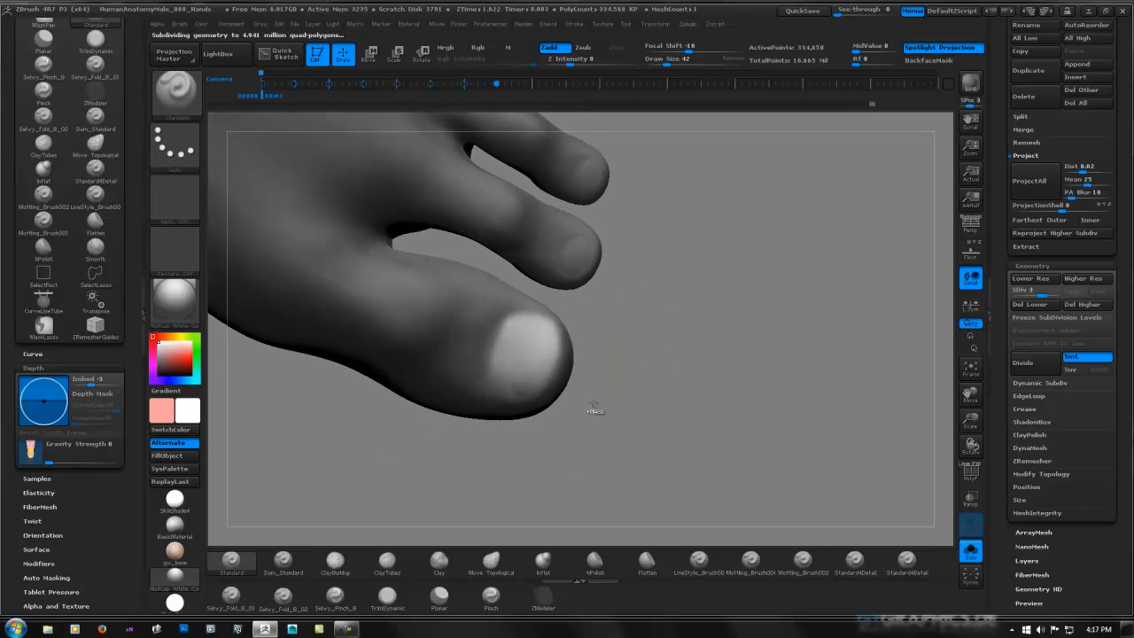
{"action": "key", "text": "ctrl"}
{"action": "key", "text": "ctrl+shift"}
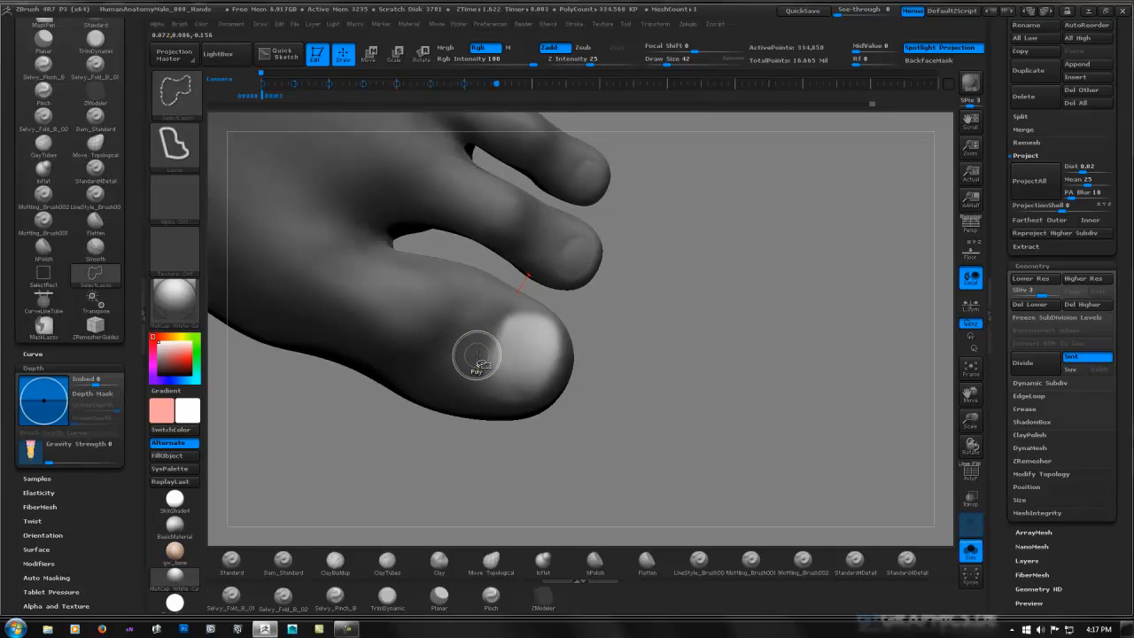
{"action": "left_click", "coordinate": [478, 366], "text": "ctrl+shift"}
{"action": "key", "text": "ctrl+z"}
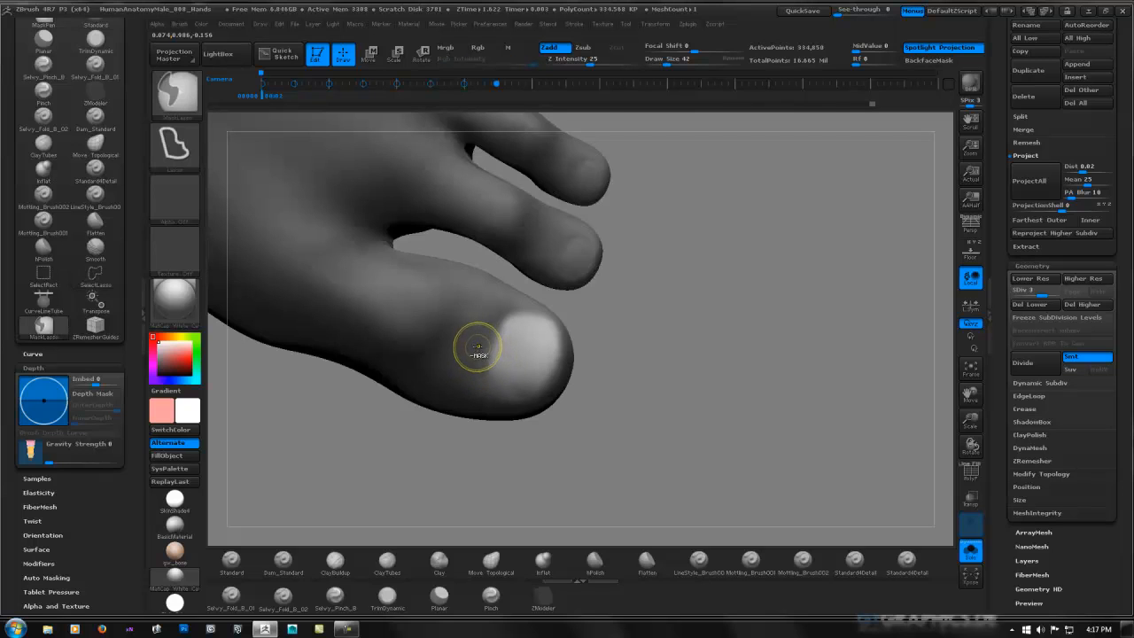
Lay a Transpose Move line along the unmasked big toenail, from its base to its front edge.
{"action": "mouse_move", "coordinate": [501, 362]}
{"action": "right_mouse_down"}
{"action": "mouse_move", "coordinate": [506, 348]}
{"action": "mouse_move", "coordinate": [519, 372]}
{"action": "mouse_move", "coordinate": [544, 305]}
{"action": "mouse_move", "coordinate": [527, 371]}
{"action": "right_mouse_up"}
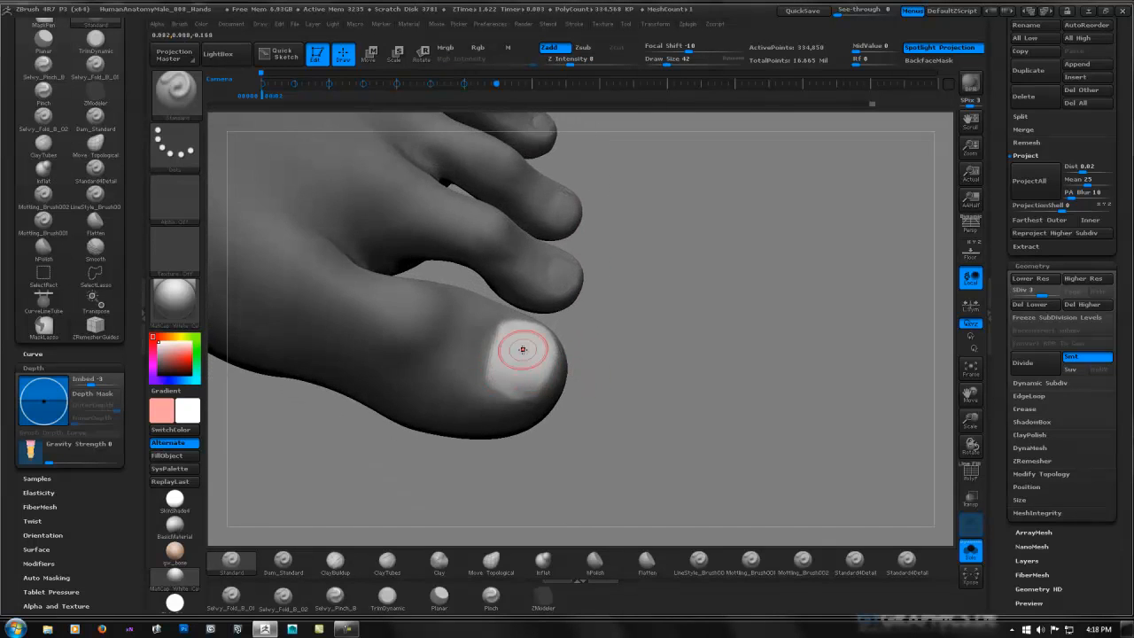
{"action": "key", "text": "w"}
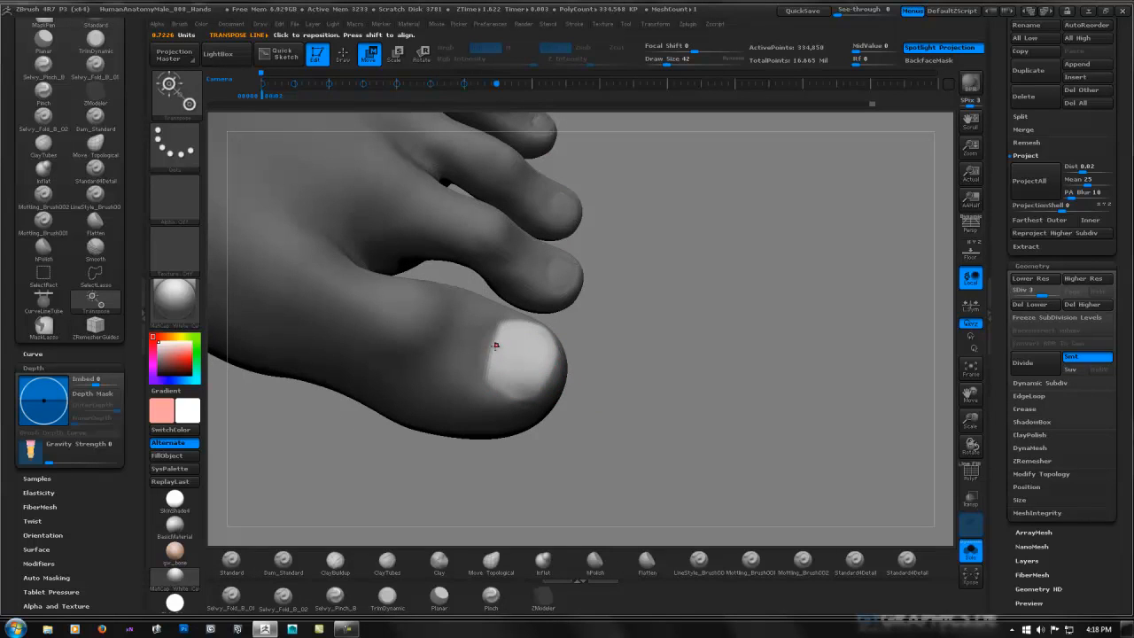
{"action": "mouse_move", "coordinate": [495, 345]}
{"action": "left_mouse_down"}
{"action": "mouse_move", "coordinate": [625, 380]}
{"action": "mouse_move", "coordinate": [627, 309]}
{"action": "mouse_move", "coordinate": [635, 324]}
{"action": "mouse_move", "coordinate": [614, 336]}
{"action": "left_mouse_up"}
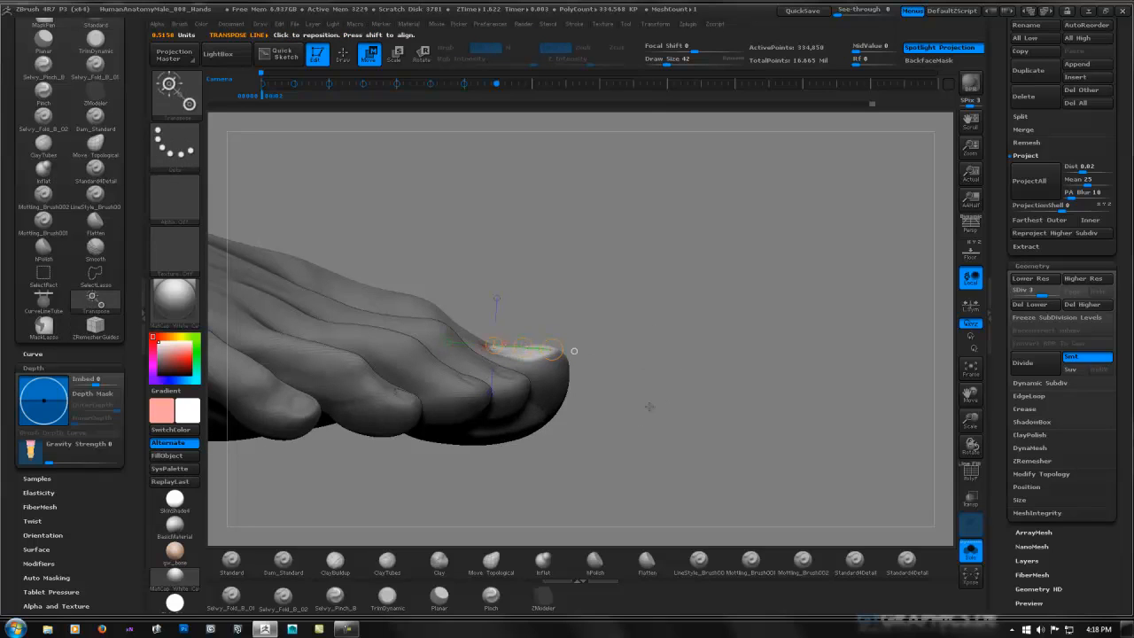
{"action": "mouse_move", "coordinate": [649, 406]}
{"action": "left_mouse_down"}
{"action": "mouse_move", "coordinate": [496, 439]}
{"action": "mouse_move", "coordinate": [467, 280]}
{"action": "mouse_move", "coordinate": [617, 282]}
{"action": "mouse_move", "coordinate": [714, 356]}
{"action": "left_mouse_up"}
{"action": "mouse_move", "coordinate": [682, 349]}
{"action": "right_mouse_down"}
{"action": "mouse_move", "coordinate": [649, 260]}
{"action": "mouse_move", "coordinate": [519, 336]}
{"action": "mouse_move", "coordinate": [576, 375]}
{"action": "mouse_move", "coordinate": [610, 438]}
{"action": "mouse_move", "coordinate": [665, 433]}
{"action": "mouse_move", "coordinate": [607, 387]}
{"action": "mouse_move", "coordinate": [590, 346]}
{"action": "mouse_move", "coordinate": [453, 258]}
{"action": "right_mouse_up"}
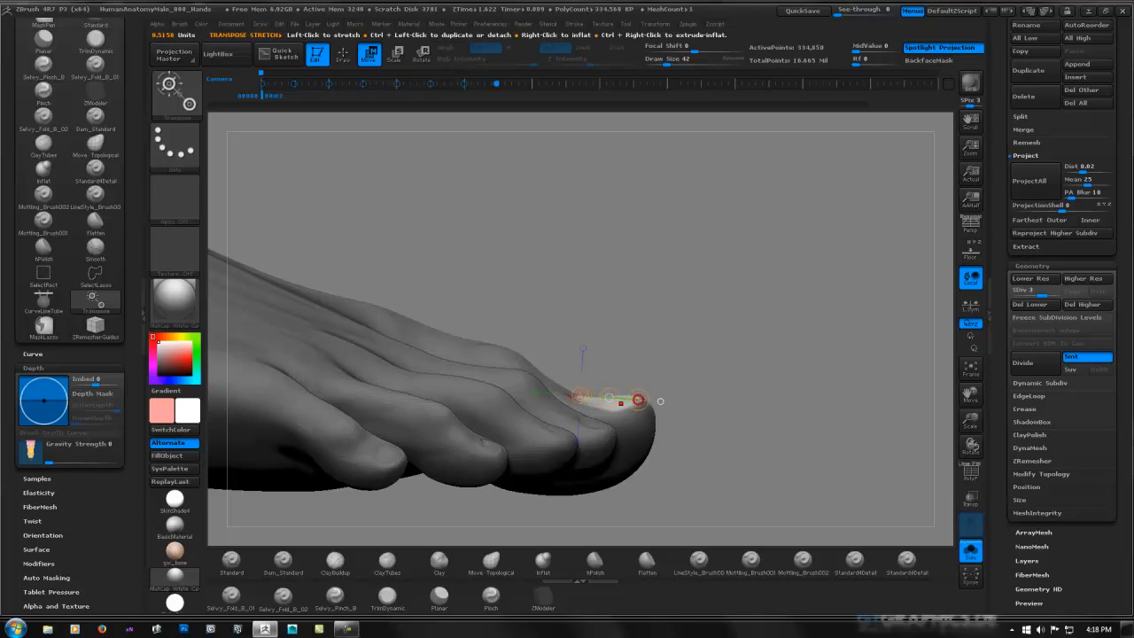
Tilt the big toenail slightly with Transpose Rotate and clear the mask.
{"action": "left_click_drag", "start_coordinate": [637, 399], "coordinate": [581, 396]}
{"action": "key", "text": "ctrl+z"}
{"action": "key", "text": "r"}
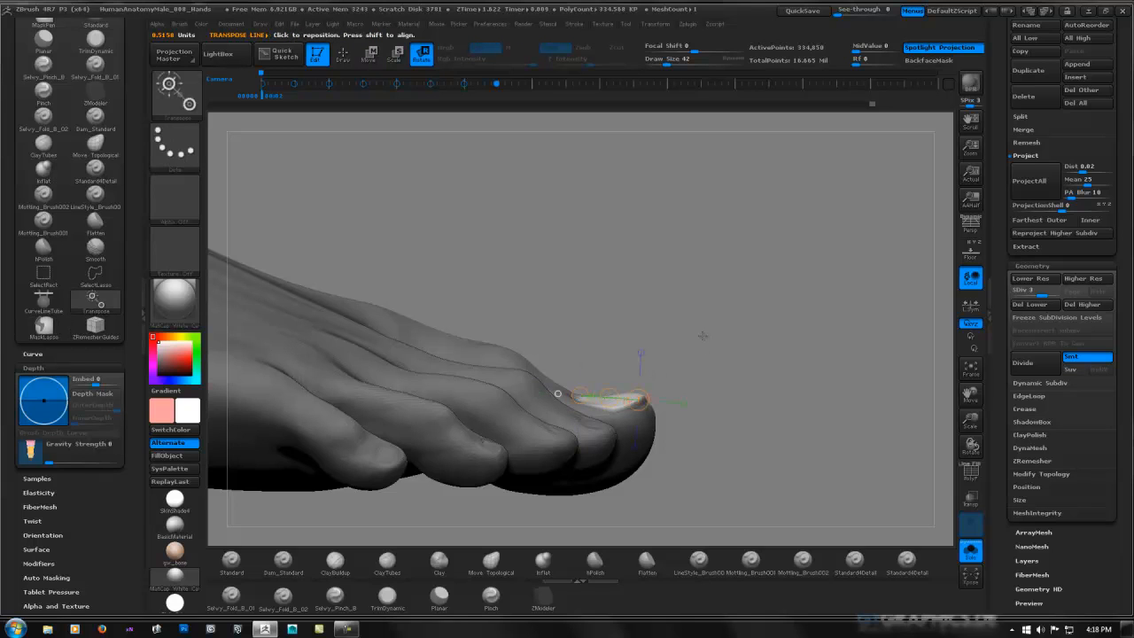
{"action": "left_click_drag", "start_coordinate": [702, 335], "coordinate": [690, 356]}
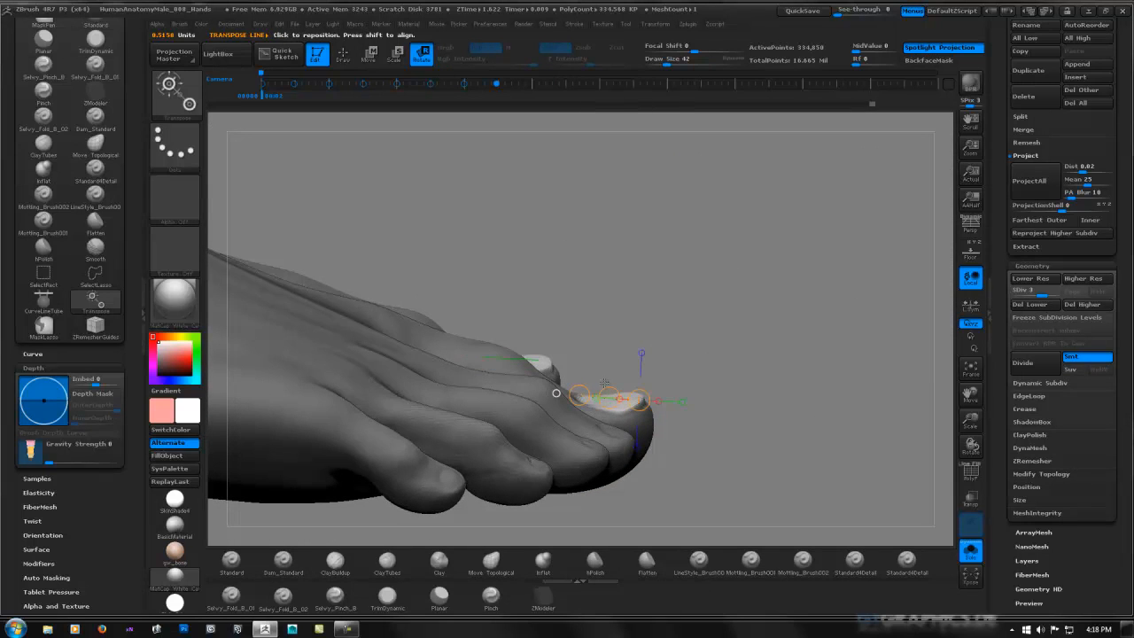
{"action": "left_click_drag", "start_coordinate": [579, 395], "coordinate": [582, 393]}
{"action": "left_click_drag", "start_coordinate": [735, 345], "coordinate": [749, 412]}
{"action": "right_click_drag", "start_coordinate": [741, 397], "coordinate": [777, 392], "text": "ctrl"}
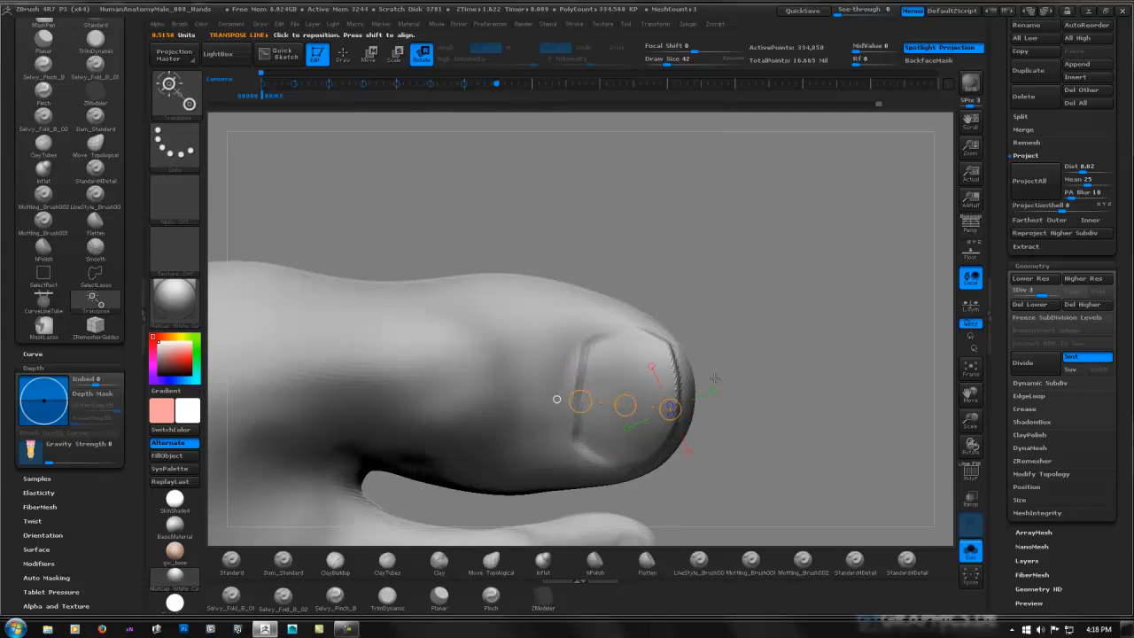
Smooth the ridge at the base of the big toenail.
{"action": "key", "text": "q"}
{"action": "key", "text": "shift"}
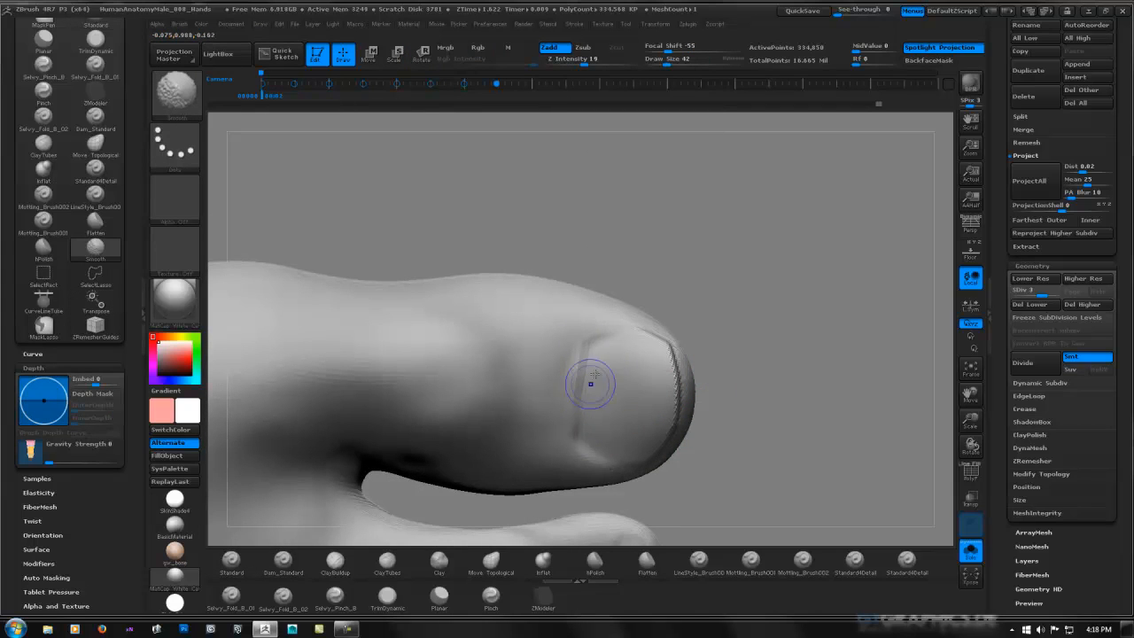
{"action": "left_click_drag", "start_coordinate": [715, 325], "coordinate": [617, 283], "text": "alt"}
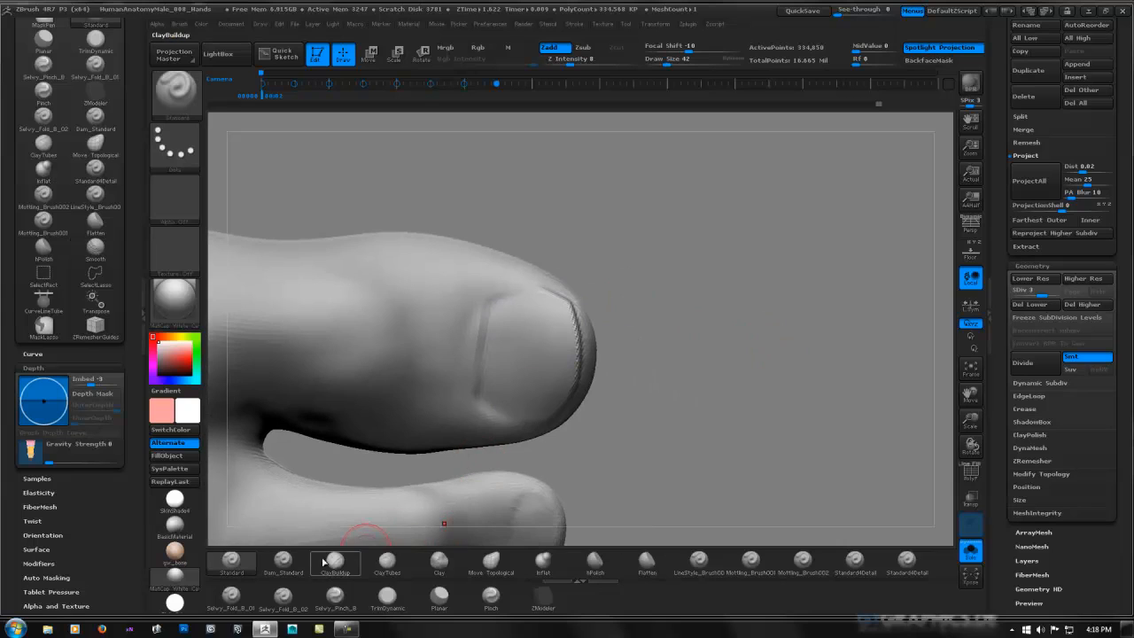
Carve the groove along the big toenail's inner-foot side with Dam_Standard at draw size 30 and Z Intensity 10, smoothing its front corner.
{"action": "left_click", "coordinate": [283, 561]}
{"action": "key", "text": "space"}
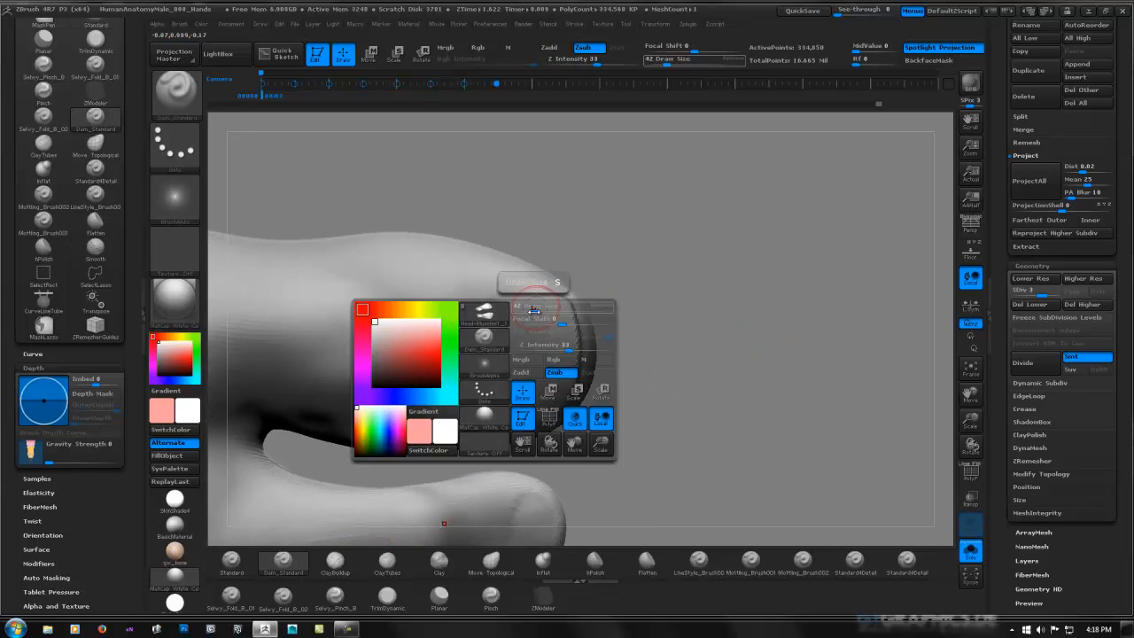
{"action": "left_click_drag", "start_coordinate": [532, 310], "coordinate": [479, 377]}
{"action": "key", "text": "ctrl+z"}
{"action": "key", "text": "ctrl+z"}
{"action": "key", "text": "space"}
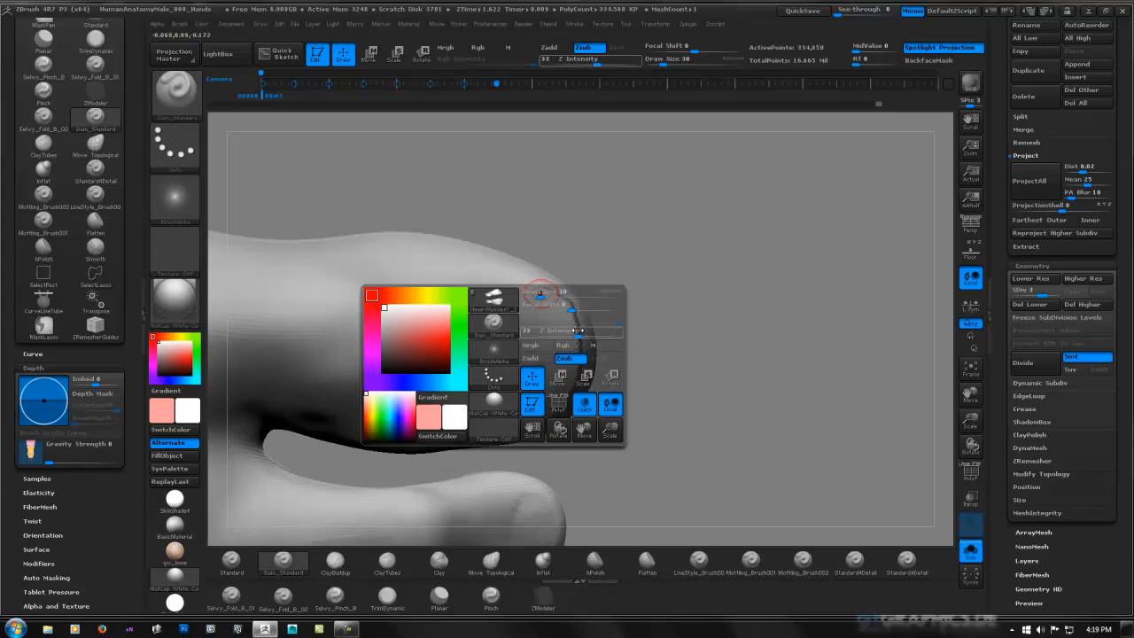
{"action": "left_click_drag", "start_coordinate": [577, 332], "coordinate": [551, 333]}
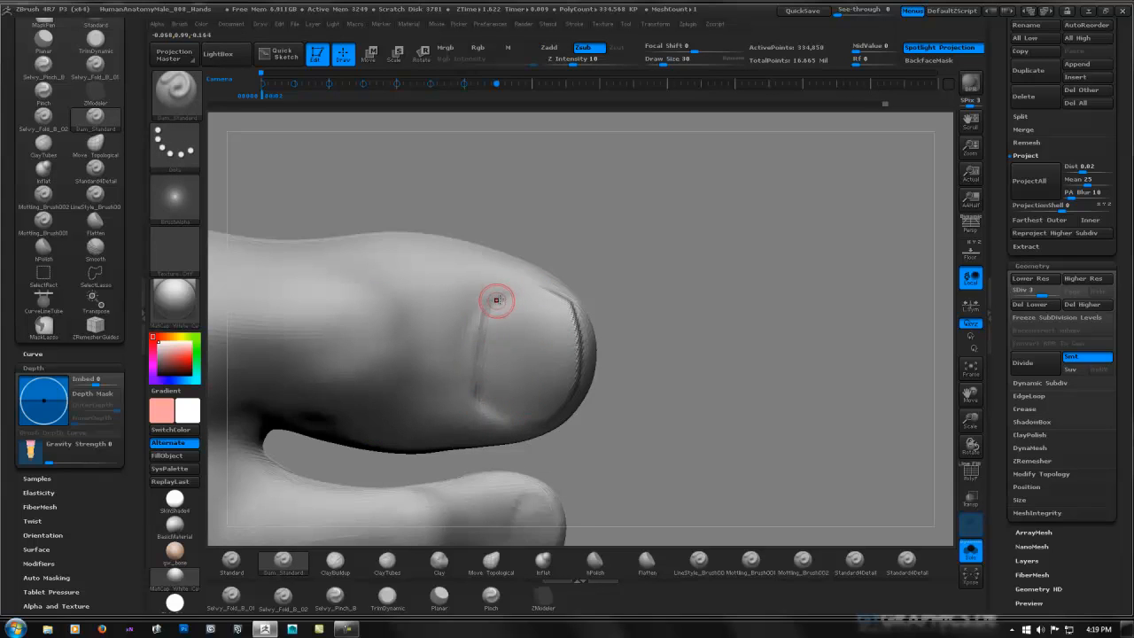
{"action": "left_click_drag", "start_coordinate": [496, 301], "coordinate": [577, 289]}
{"action": "right_click_drag", "start_coordinate": [544, 320], "coordinate": [546, 319]}
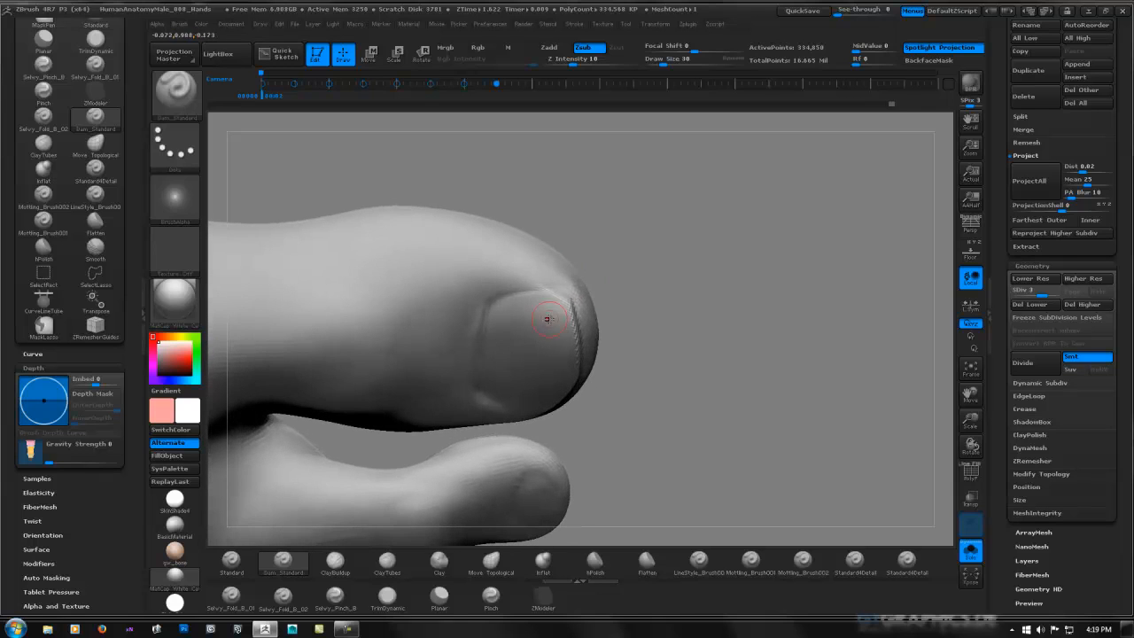
{"action": "left_click_drag", "start_coordinate": [524, 294], "coordinate": [553, 292]}
{"action": "left_click_drag", "start_coordinate": [563, 290], "coordinate": [576, 299], "text": "shift"}
{"action": "right_click_drag", "start_coordinate": [557, 289], "coordinate": [543, 335]}
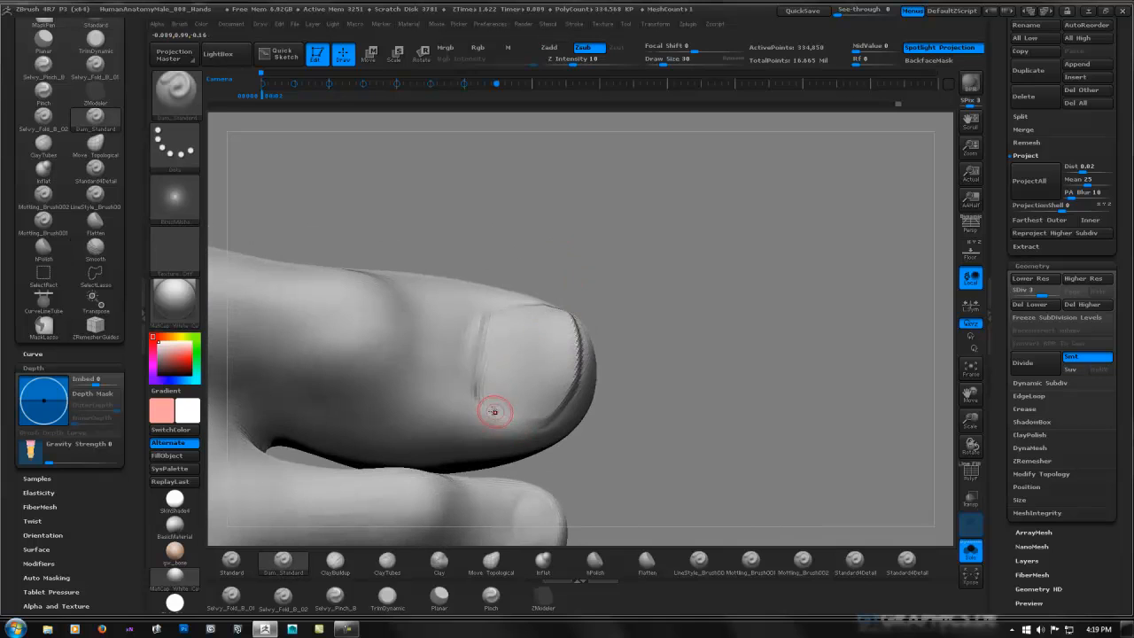
Carve the groove along the big toenail's side facing the second toe and soften the nail's front corner.
{"action": "left_click_drag", "start_coordinate": [495, 411], "coordinate": [539, 428]}
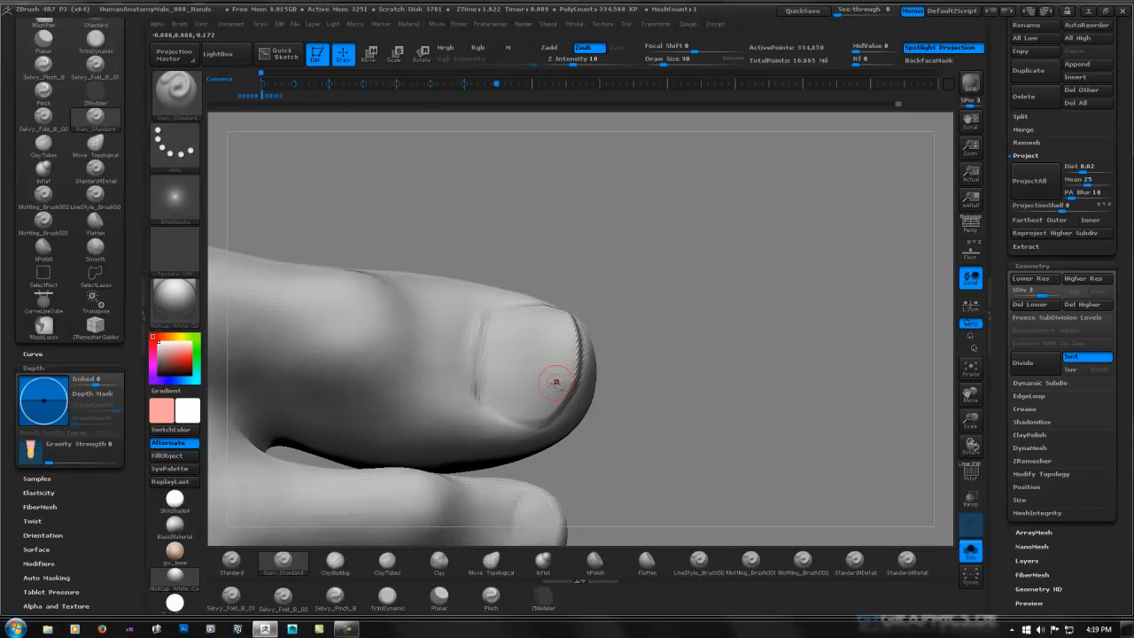
{"action": "right_click_drag", "start_coordinate": [555, 382], "coordinate": [571, 332]}
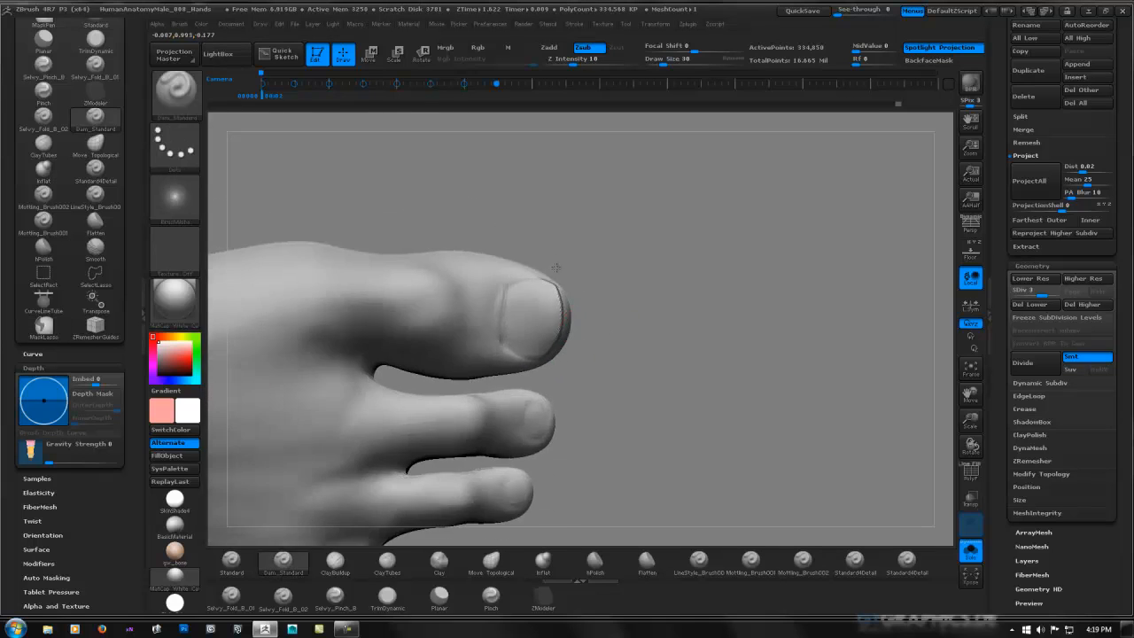
{"action": "mouse_move", "coordinate": [611, 265]}
{"action": "right_mouse_down"}
{"action": "mouse_move", "coordinate": [619, 203]}
{"action": "mouse_move", "coordinate": [576, 330]}
{"action": "mouse_move", "coordinate": [701, 317]}
{"action": "mouse_move", "coordinate": [633, 332]}
{"action": "right_mouse_up"}
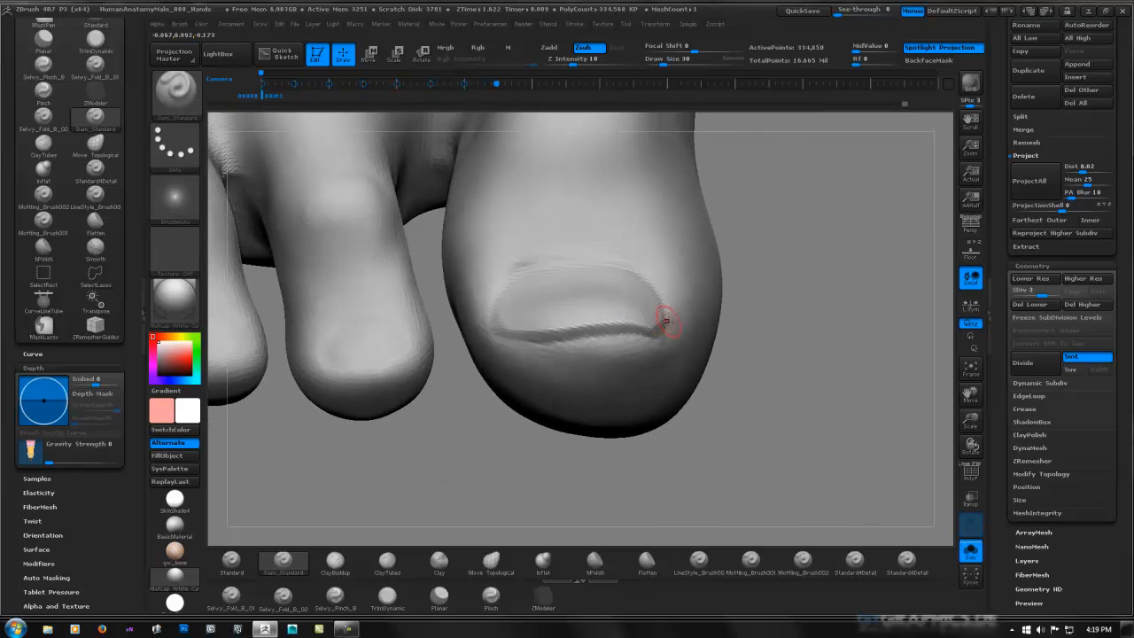
{"action": "key", "text": "shift"}
{"action": "key", "text": "ctrl"}
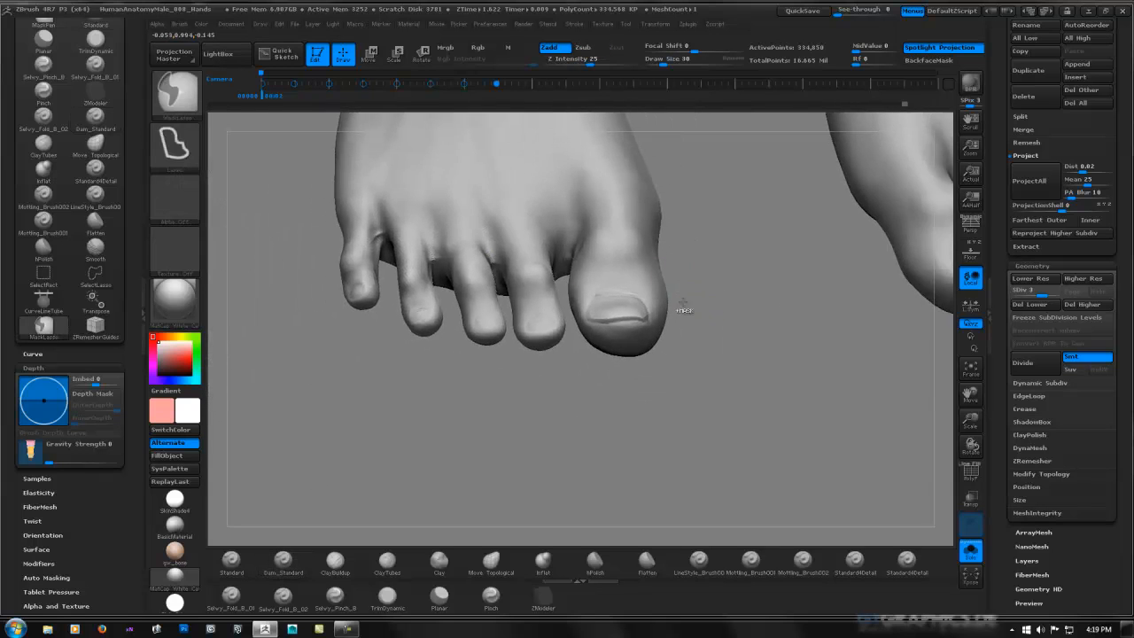
At subdivision level 1, reshape the big toe's tip and pad with Move Topological at draw size 86.
{"action": "mouse_move", "coordinate": [682, 304]}
{"action": "right_mouse_down", "text": "ctrl"}
{"action": "mouse_move", "coordinate": [649, 303]}
{"action": "mouse_move", "coordinate": [644, 240]}
{"action": "mouse_move", "coordinate": [658, 233]}
{"action": "mouse_move", "coordinate": [771, 253]}
{"action": "mouse_move", "coordinate": [685, 204]}
{"action": "right_mouse_up", "text": "ctrl"}
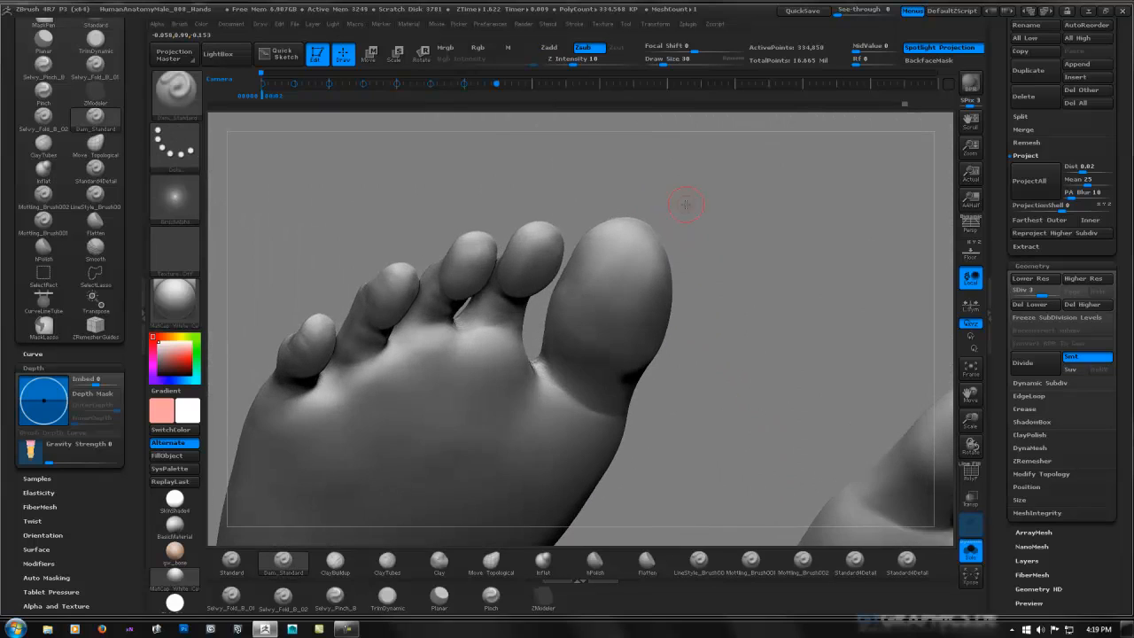
{"action": "key", "text": "shift"}
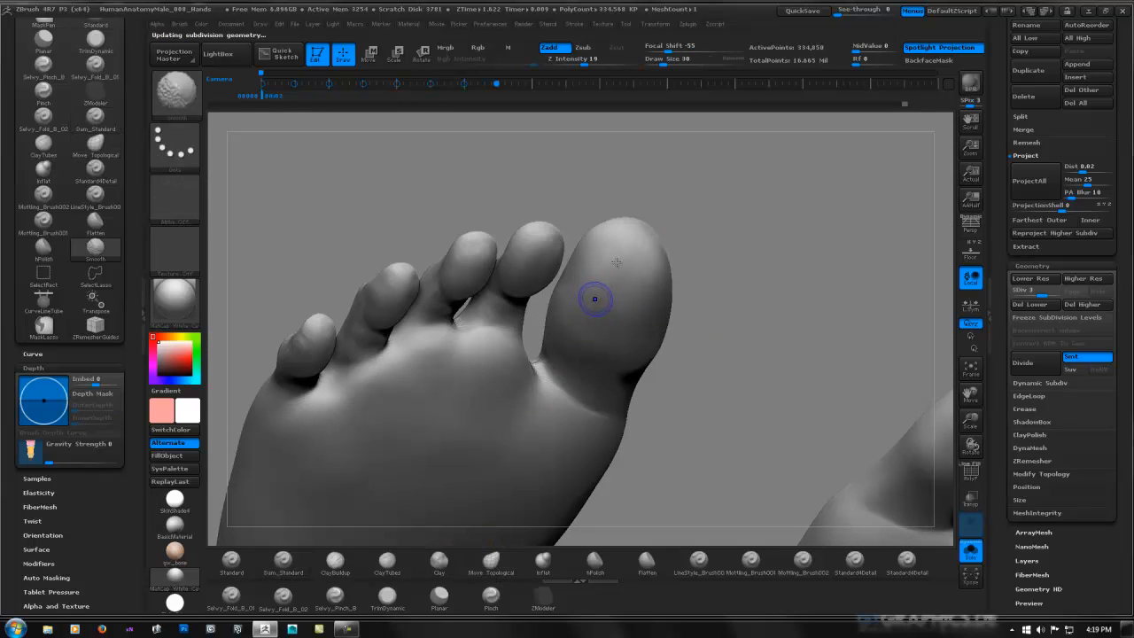
{"action": "key", "text": "shift+d"}
{"action": "key", "text": "shift+d"}
{"action": "key", "text": "b"}
{"action": "key", "text": "m"}
{"action": "key", "text": "t"}
{"action": "key", "text": "space"}
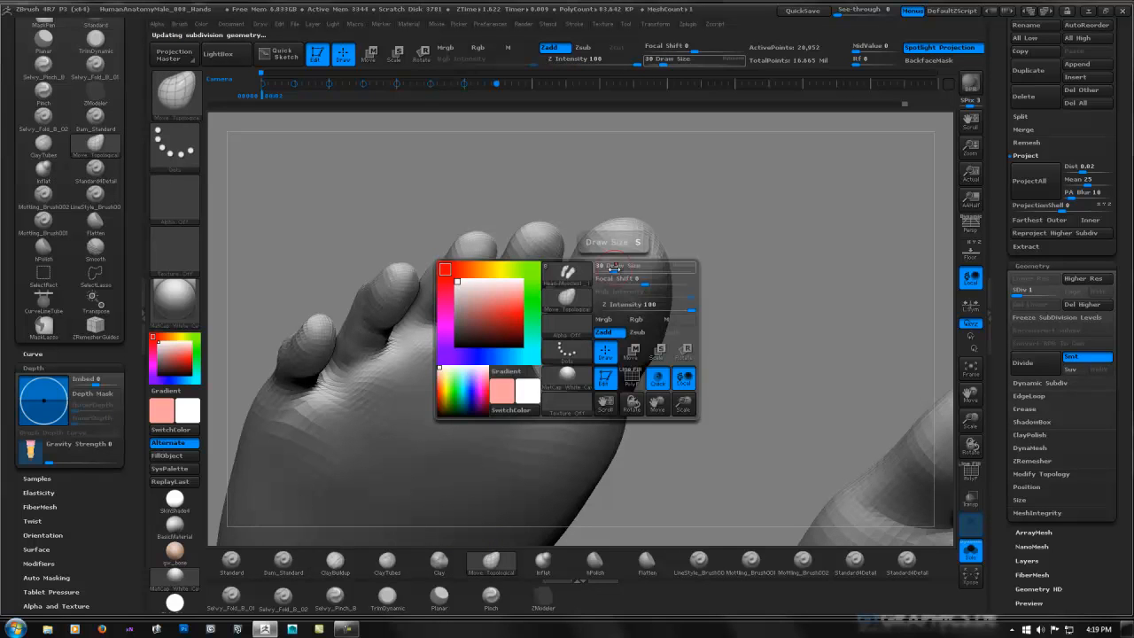
{"action": "left_click_drag", "start_coordinate": [613, 270], "coordinate": [626, 271]}
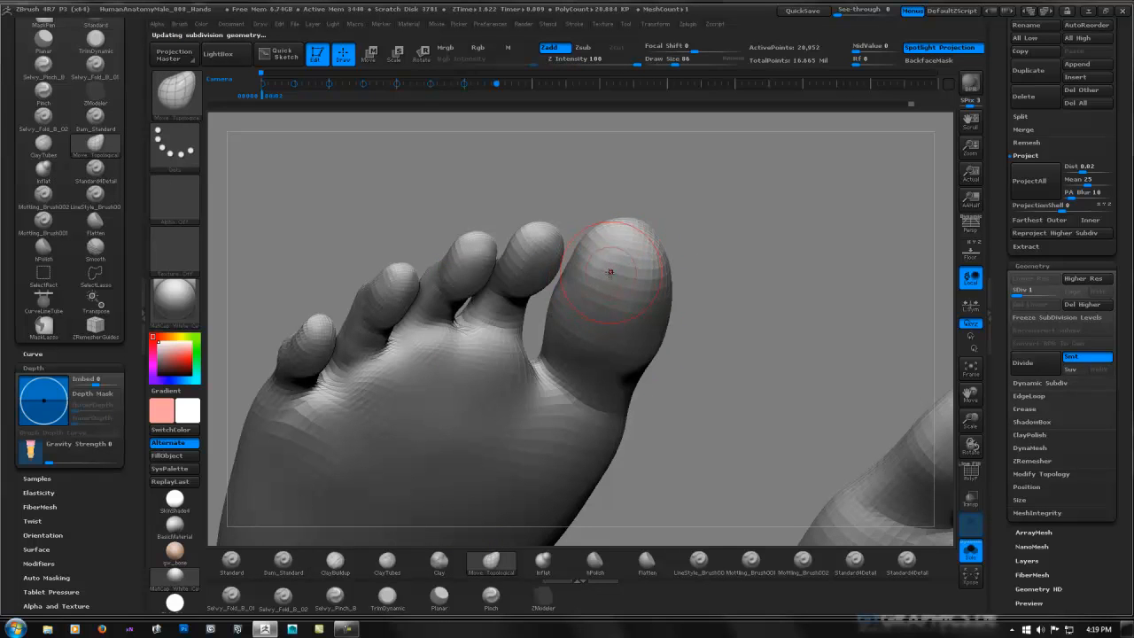
{"action": "mouse_move", "coordinate": [610, 273]}
{"action": "right_mouse_down"}
{"action": "mouse_move", "coordinate": [613, 346]}
{"action": "mouse_move", "coordinate": [619, 266]}
{"action": "mouse_move", "coordinate": [615, 304]}
{"action": "mouse_move", "coordinate": [663, 277]}
{"action": "mouse_move", "coordinate": [638, 279]}
{"action": "right_mouse_up"}
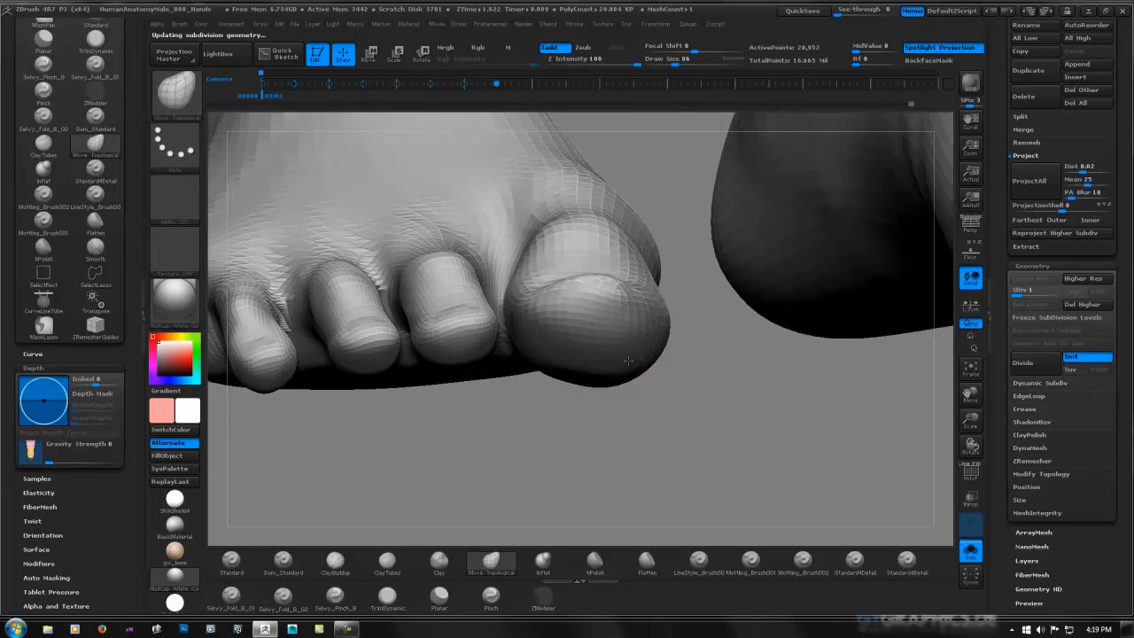
{"action": "right_click_drag", "start_coordinate": [635, 338], "coordinate": [635, 285]}
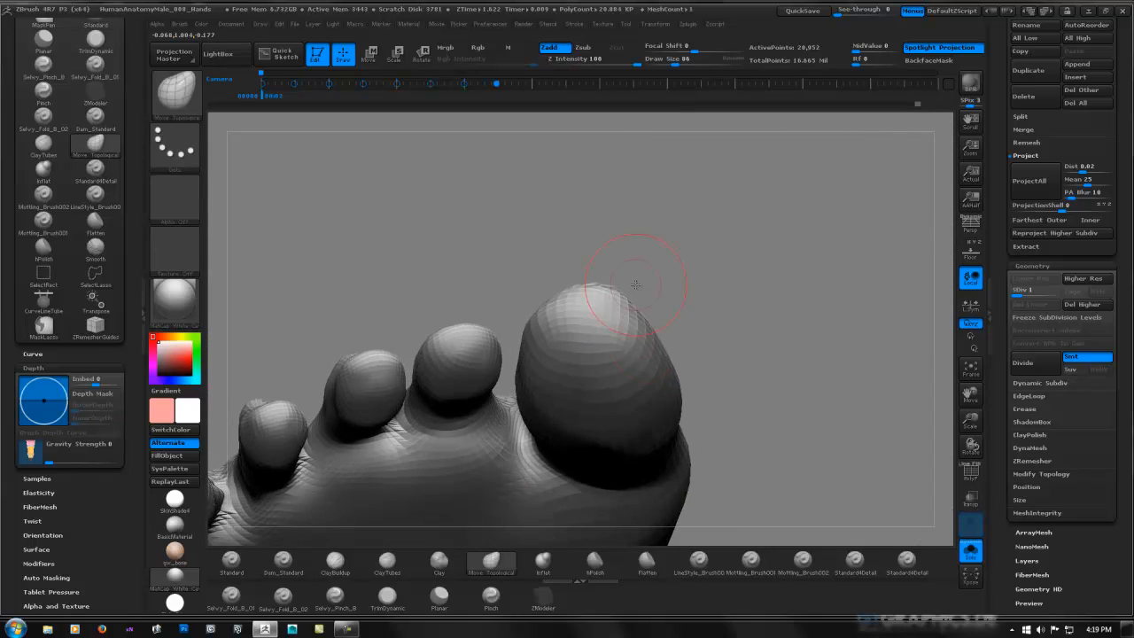
Adjust the big toe's overall form with Move Topological at draw size 136, checking it from several sides.
{"action": "key", "text": "space"}
{"action": "left_click_drag", "start_coordinate": [630, 398], "coordinate": [637, 398]}
{"action": "mouse_move", "coordinate": [645, 401]}
{"action": "right_mouse_down"}
{"action": "mouse_move", "coordinate": [698, 380]}
{"action": "mouse_move", "coordinate": [709, 410]}
{"action": "right_mouse_up"}
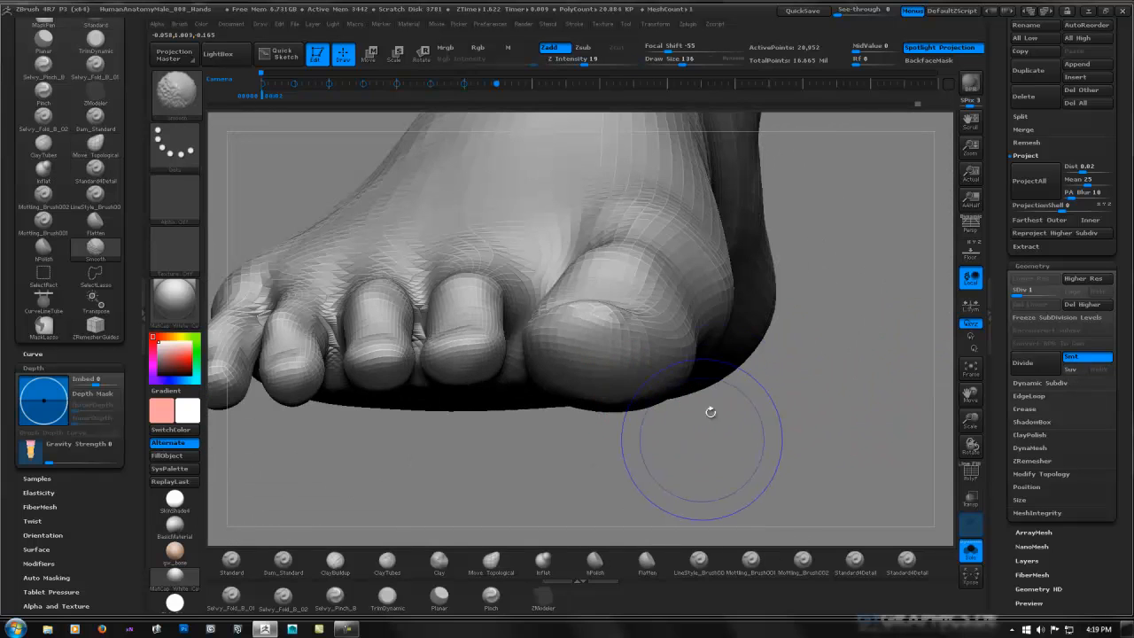
{"action": "right_click_drag", "start_coordinate": [739, 346], "coordinate": [747, 383]}
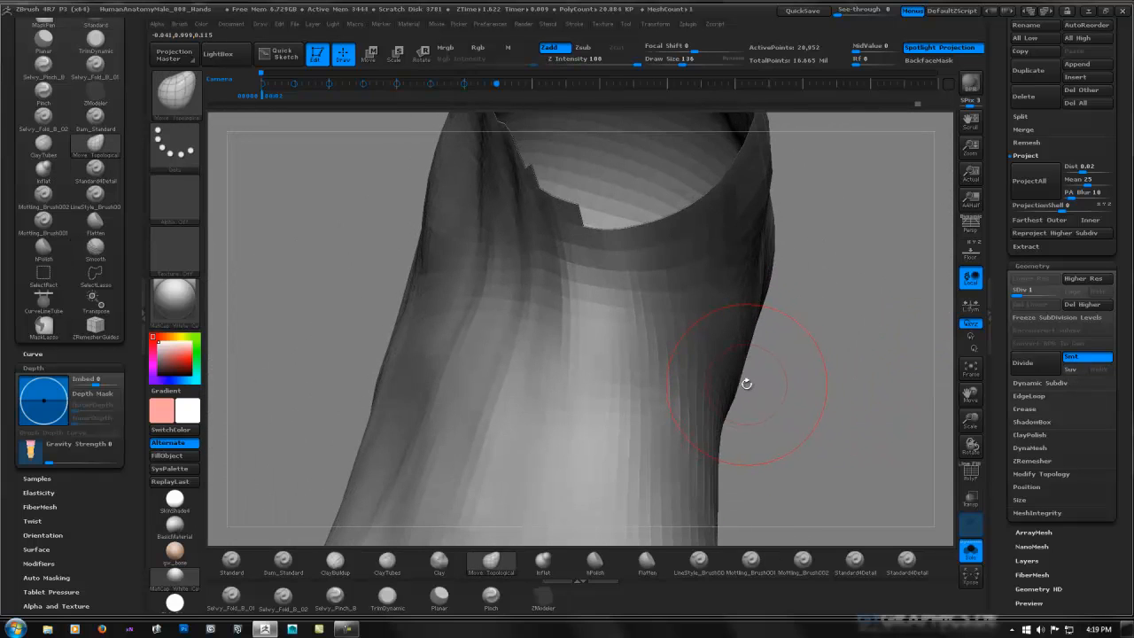
{"action": "left_click_drag", "start_coordinate": [704, 389], "coordinate": [716, 400]}
{"action": "mouse_move", "coordinate": [722, 402]}
{"action": "right_mouse_down"}
{"action": "mouse_move", "coordinate": [745, 400]}
{"action": "mouse_move", "coordinate": [673, 499]}
{"action": "mouse_move", "coordinate": [614, 310]}
{"action": "right_mouse_up"}
{"action": "right_click_drag", "start_coordinate": [607, 404], "coordinate": [675, 291]}
{"action": "right_click_drag", "start_coordinate": [641, 369], "coordinate": [735, 315], "text": "alt"}
{"action": "right_click_drag", "start_coordinate": [610, 344], "coordinate": [641, 343]}
Refine the big toe's front contour with Move Topological at draw size 93.
{"action": "key", "text": "space"}
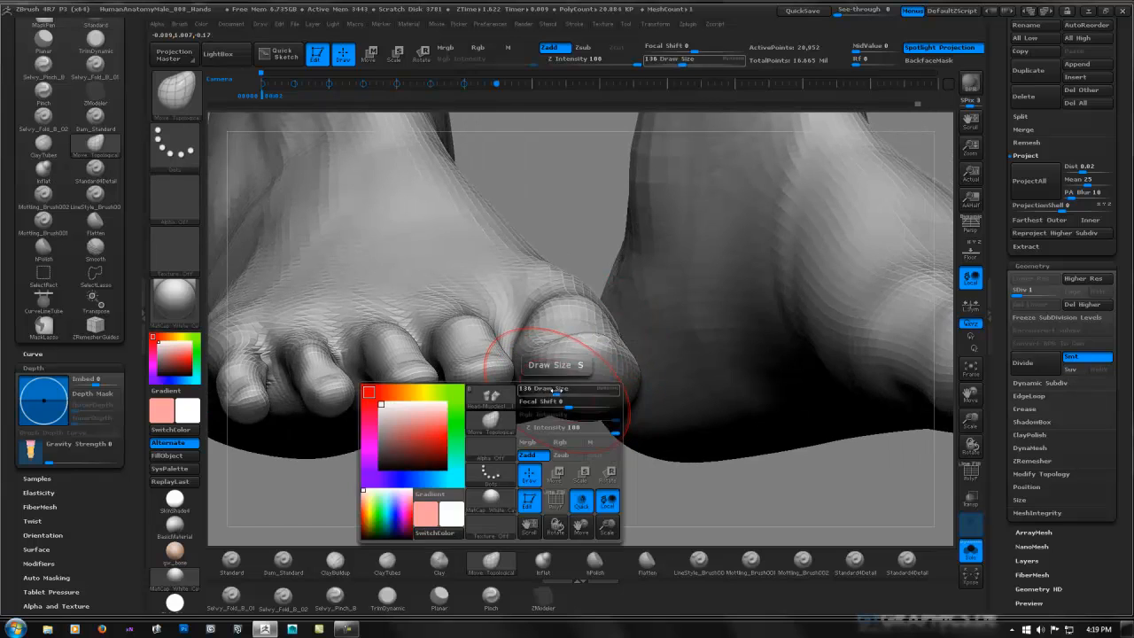
{"action": "left_click_drag", "start_coordinate": [565, 390], "coordinate": [550, 391]}
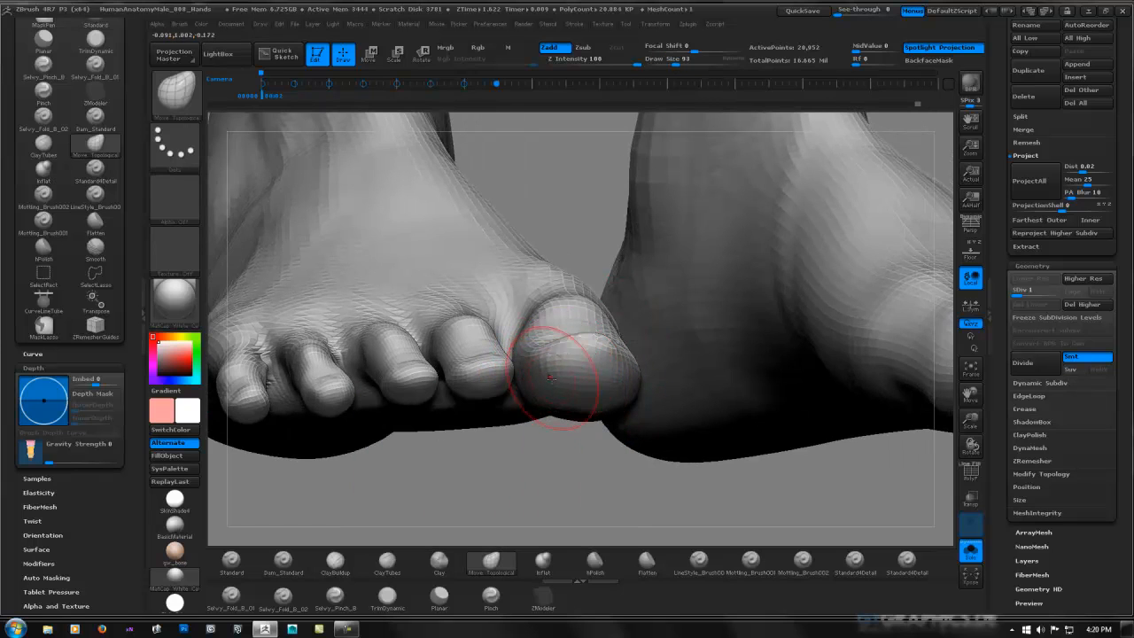
{"action": "mouse_move", "coordinate": [561, 381]}
{"action": "right_mouse_down"}
{"action": "mouse_move", "coordinate": [581, 368]}
{"action": "mouse_move", "coordinate": [577, 394]}
{"action": "right_mouse_up"}
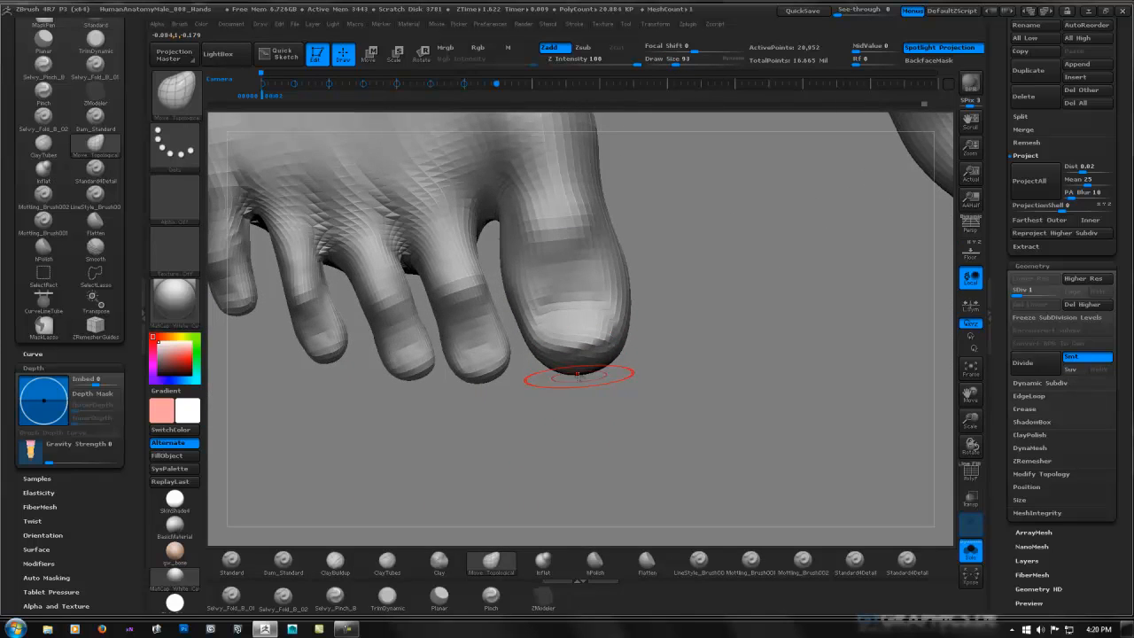
At subdivision level 4, carve the crease behind the big toenail with Dam_Standard at draw size 45.
{"action": "key", "text": "ctrl+d"}
{"action": "key", "text": "ctrl+d"}
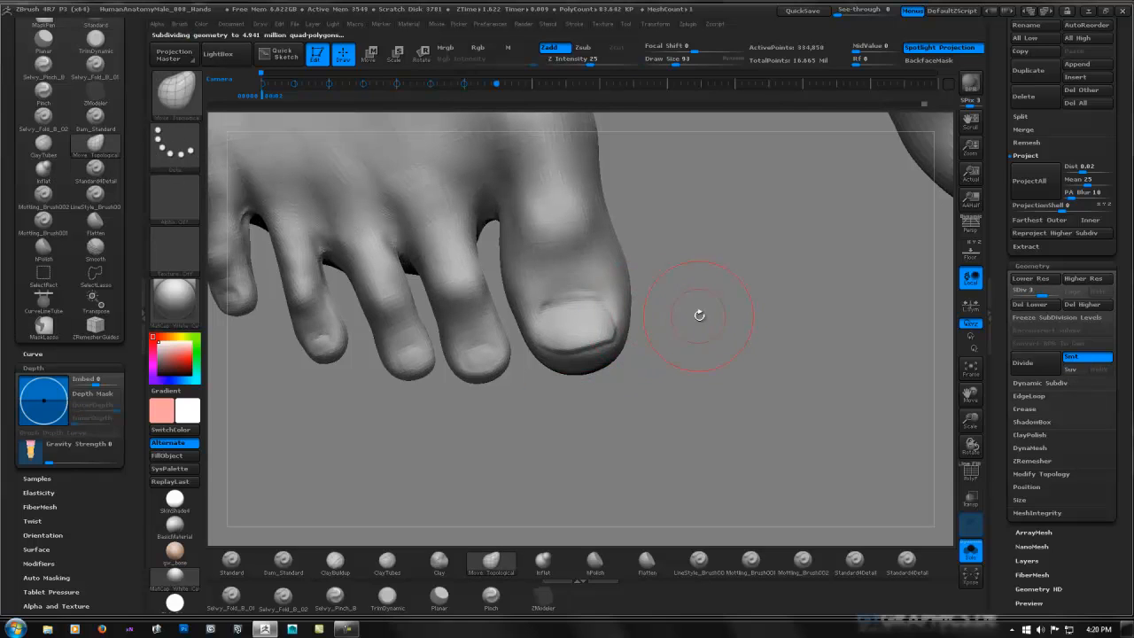
{"action": "key", "text": "d"}
{"action": "right_click_drag", "start_coordinate": [613, 294], "coordinate": [617, 301], "text": "ctrl"}
{"action": "key", "text": "space"}
{"action": "left_click_drag", "start_coordinate": [615, 301], "coordinate": [549, 299]}
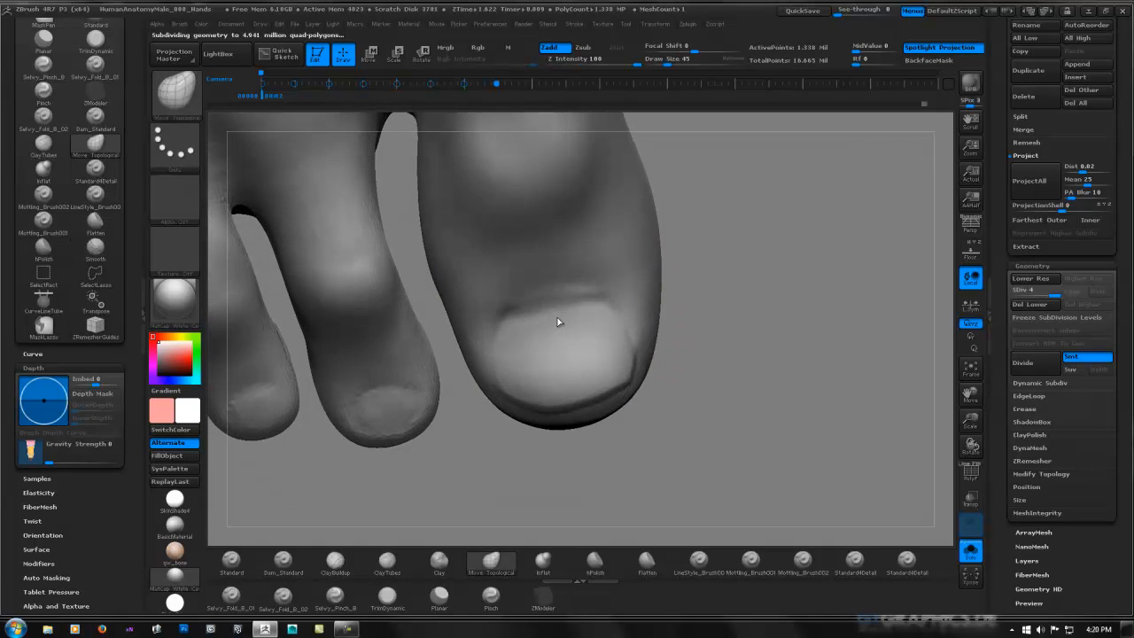
{"action": "left_click", "coordinate": [283, 560]}
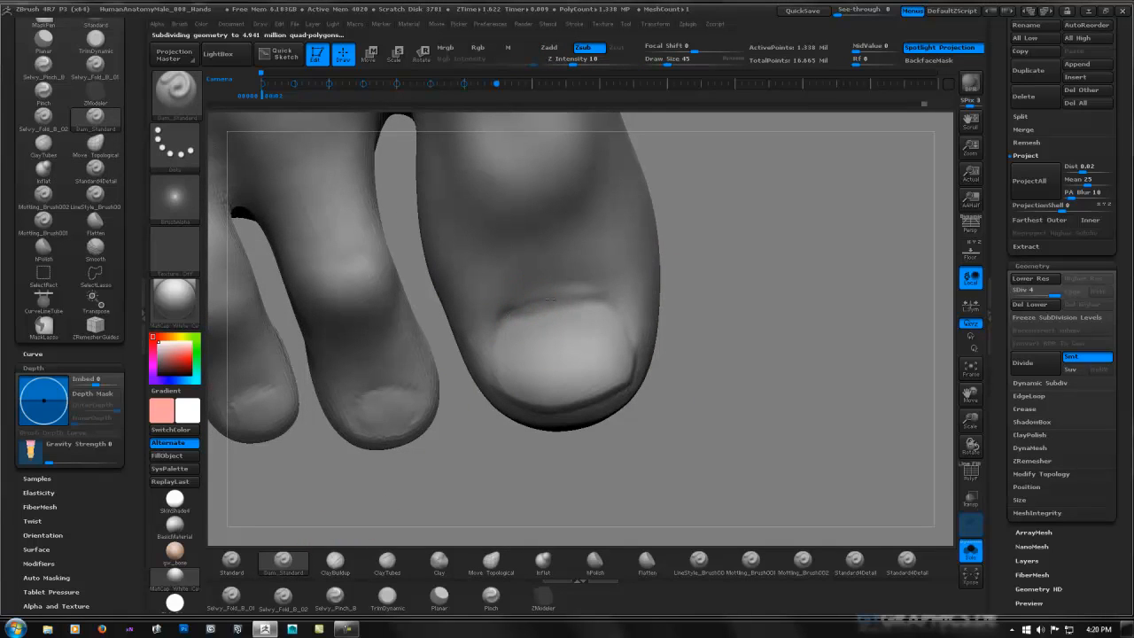
{"action": "mouse_move", "coordinate": [506, 317]}
{"action": "left_mouse_down"}
{"action": "mouse_move", "coordinate": [582, 295]}
{"action": "mouse_move", "coordinate": [619, 302]}
{"action": "left_mouse_up"}
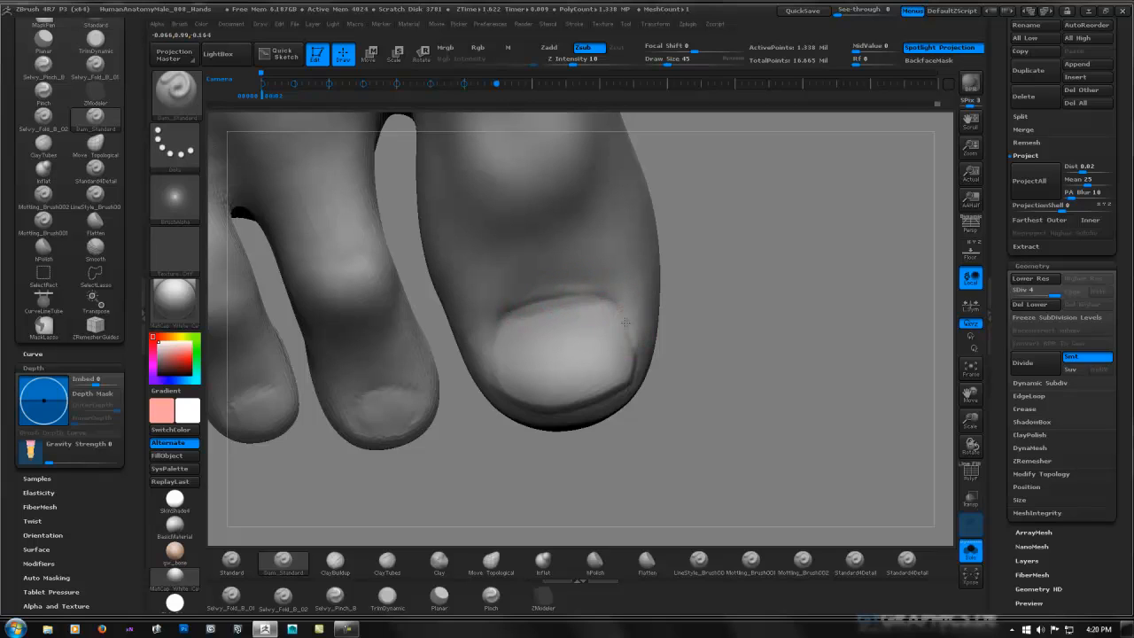
Deepen the crease behind the big toenail with Dam_Standard at draw size 45 and smooth the nail's surface and borders.
{"action": "left_click_drag", "start_coordinate": [497, 323], "coordinate": [537, 306]}
{"action": "left_click_drag", "start_coordinate": [499, 349], "coordinate": [512, 315], "text": "shift"}
{"action": "right_click_drag", "start_coordinate": [694, 324], "coordinate": [571, 332], "text": "ctrl"}
{"action": "mouse_move", "coordinate": [571, 332]}
{"action": "right_mouse_down"}
{"action": "mouse_move", "coordinate": [569, 286]}
{"action": "mouse_move", "coordinate": [594, 268]}
{"action": "mouse_move", "coordinate": [575, 340]}
{"action": "mouse_move", "coordinate": [641, 324]}
{"action": "mouse_move", "coordinate": [618, 258]}
{"action": "mouse_move", "coordinate": [629, 256]}
{"action": "mouse_move", "coordinate": [602, 268]}
{"action": "right_mouse_up"}
{"action": "mouse_move", "coordinate": [521, 265]}
{"action": "left_mouse_down", "text": "shift"}
{"action": "mouse_move", "coordinate": [532, 257]}
{"action": "mouse_move", "coordinate": [516, 275]}
{"action": "left_mouse_up", "text": "shift"}
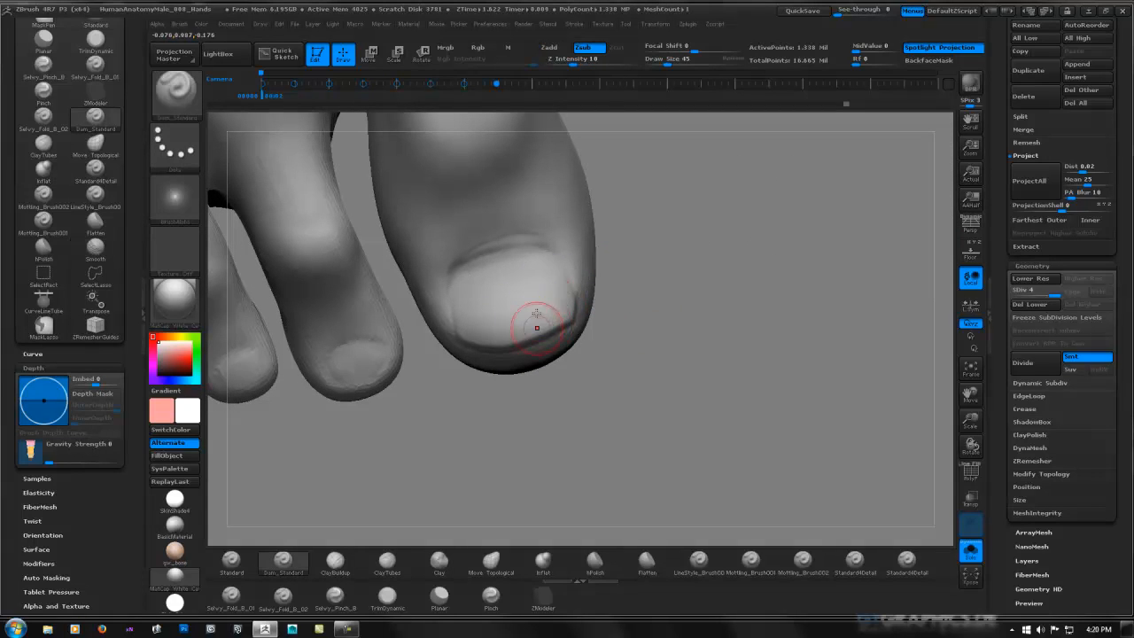
{"action": "mouse_move", "coordinate": [537, 324]}
{"action": "right_mouse_down"}
{"action": "mouse_move", "coordinate": [535, 304]}
{"action": "mouse_move", "coordinate": [525, 368]}
{"action": "right_mouse_up"}
{"action": "left_click_drag", "start_coordinate": [525, 368], "coordinate": [520, 363], "text": "shift"}
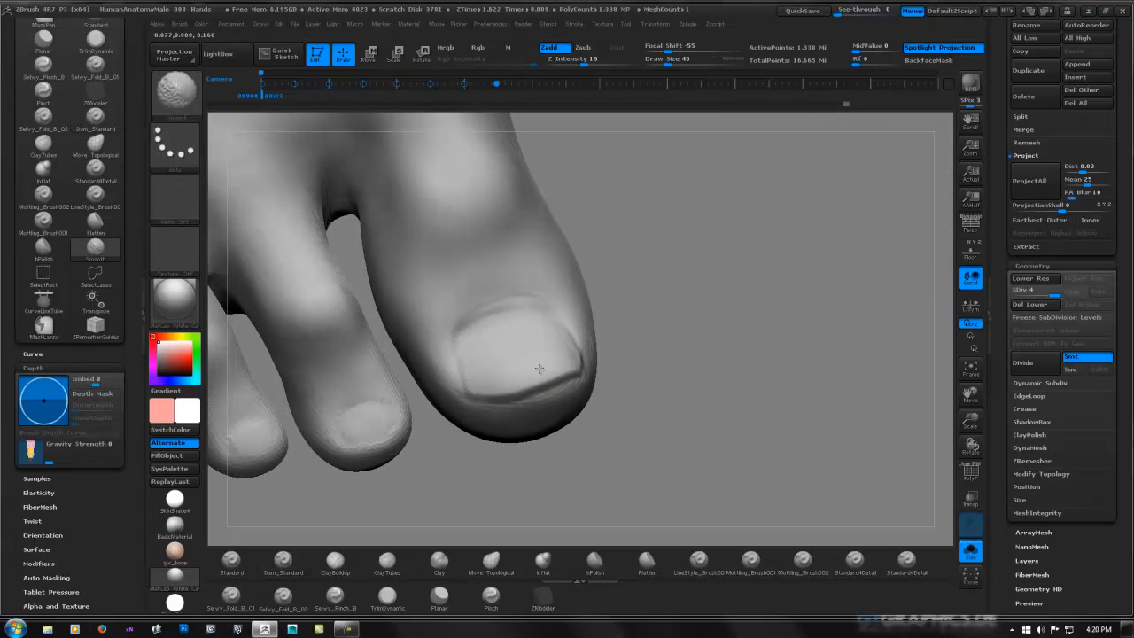
{"action": "right_click_drag", "start_coordinate": [567, 346], "coordinate": [559, 356]}
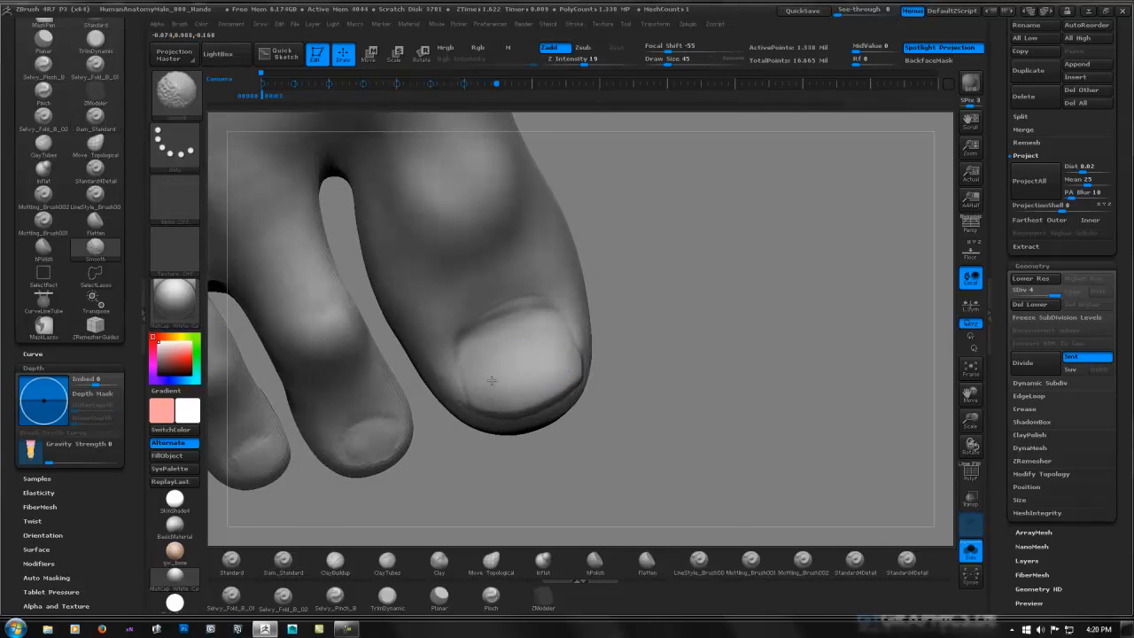
{"action": "left_click_drag", "start_coordinate": [514, 356], "coordinate": [429, 352], "text": "shift"}
Smooth the big toe's skin between the nail and the knuckle, working from several sides at draw size 45.
{"action": "right_click_drag", "start_coordinate": [537, 260], "coordinate": [579, 260]}
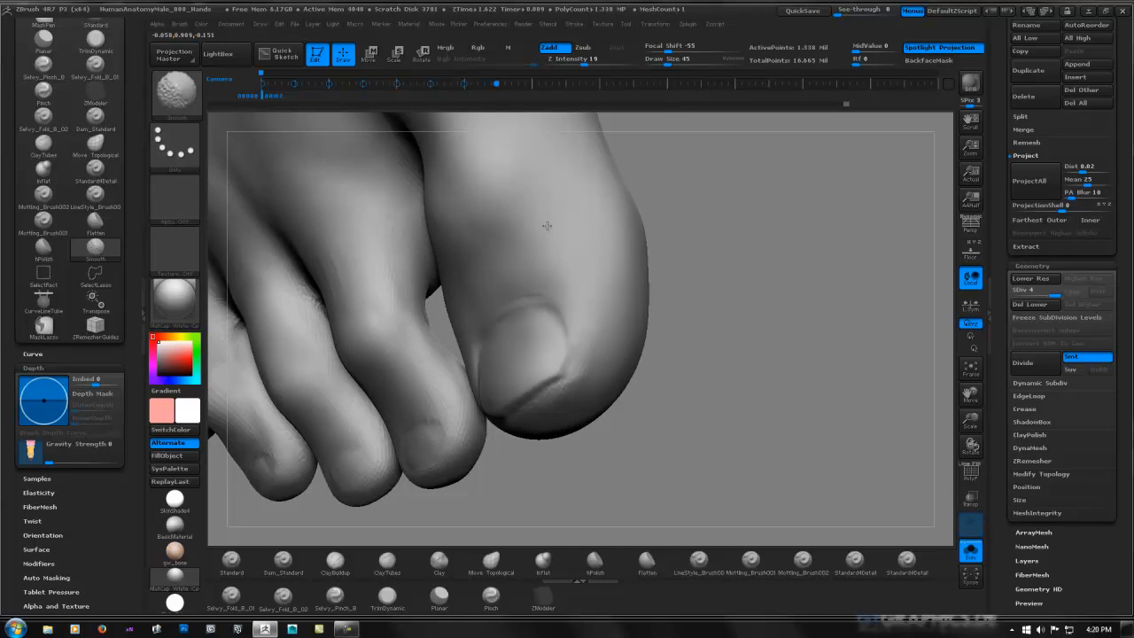
{"action": "mouse_move", "coordinate": [548, 225]}
{"action": "right_mouse_down", "text": "alt"}
{"action": "mouse_move", "coordinate": [594, 280]}
{"action": "mouse_move", "coordinate": [612, 355]}
{"action": "right_mouse_up", "text": "alt"}
{"action": "left_click_drag", "start_coordinate": [635, 342], "coordinate": [555, 299], "text": "shift"}
{"action": "right_click_drag", "start_coordinate": [554, 300], "coordinate": [597, 297]}
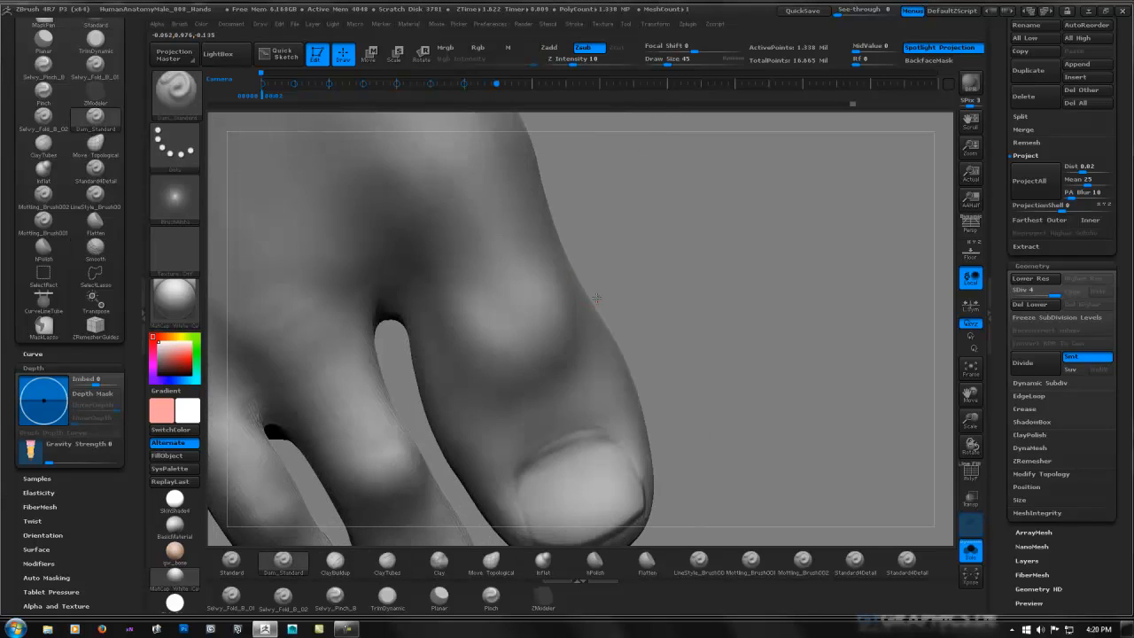
{"action": "left_click_drag", "start_coordinate": [556, 299], "coordinate": [537, 359], "text": "shift"}
{"action": "mouse_move", "coordinate": [486, 258]}
{"action": "right_mouse_down"}
{"action": "mouse_move", "coordinate": [447, 283]}
{"action": "mouse_move", "coordinate": [434, 366]}
{"action": "right_mouse_up"}
{"action": "left_click_drag", "start_coordinate": [423, 334], "coordinate": [412, 300], "text": "shift"}
{"action": "mouse_move", "coordinate": [469, 376]}
{"action": "right_mouse_down", "text": "ctrl"}
{"action": "mouse_move", "coordinate": [482, 356]}
{"action": "mouse_move", "coordinate": [451, 318]}
{"action": "mouse_move", "coordinate": [536, 264]}
{"action": "right_mouse_up", "text": "ctrl"}
{"action": "mouse_move", "coordinate": [605, 283]}
{"action": "right_mouse_down", "text": "shift"}
{"action": "mouse_move", "coordinate": [587, 309]}
{"action": "mouse_move", "coordinate": [675, 305]}
{"action": "mouse_move", "coordinate": [563, 278]}
{"action": "mouse_move", "coordinate": [547, 344]}
{"action": "right_mouse_up", "text": "shift"}
Adjust the big toe's contour between the knuckle and nail with Move Topological at draw size 101.
{"action": "left_click", "coordinate": [488, 564]}
{"action": "key", "text": "space"}
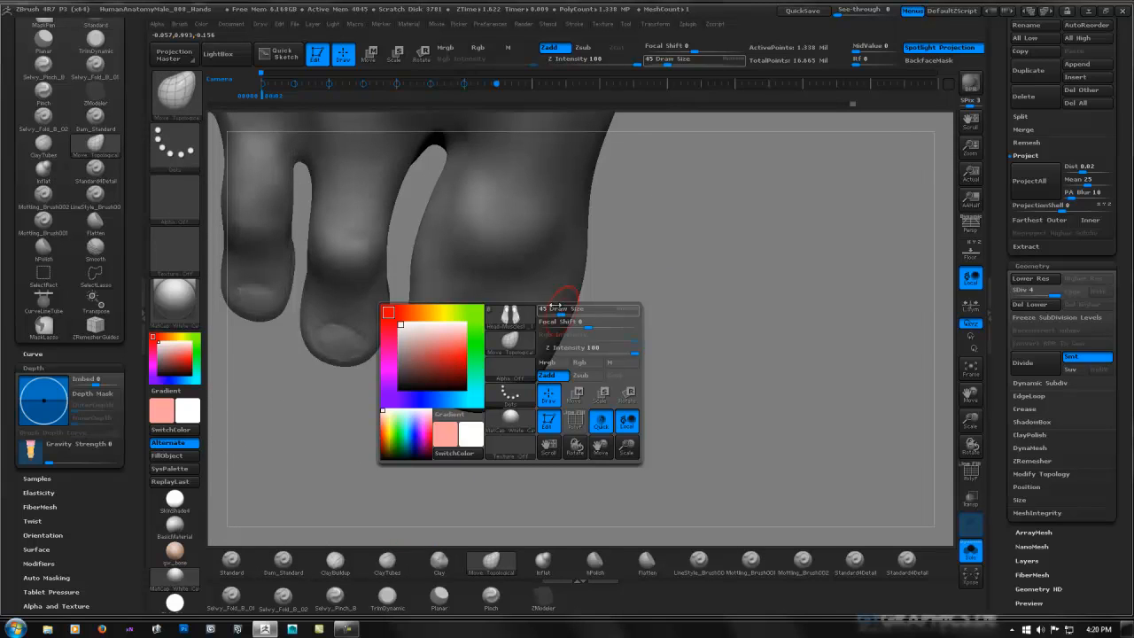
{"action": "left_click_drag", "start_coordinate": [572, 315], "coordinate": [570, 315]}
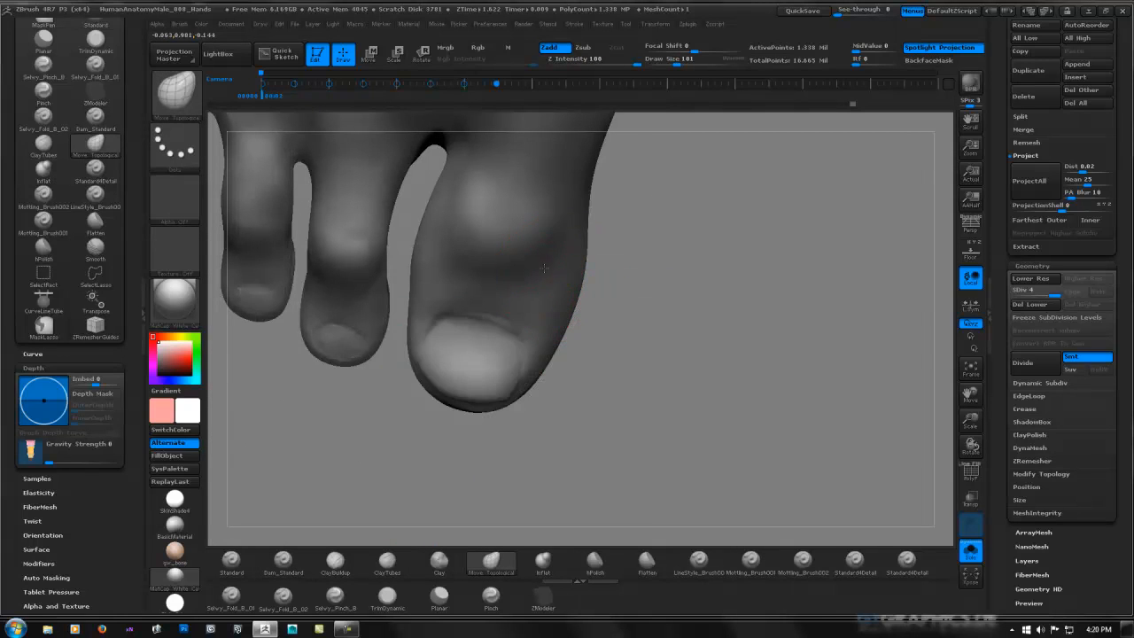
{"action": "left_click_drag", "start_coordinate": [544, 267], "coordinate": [542, 266]}
{"action": "right_click_drag", "start_coordinate": [560, 232], "coordinate": [558, 288], "text": "alt"}
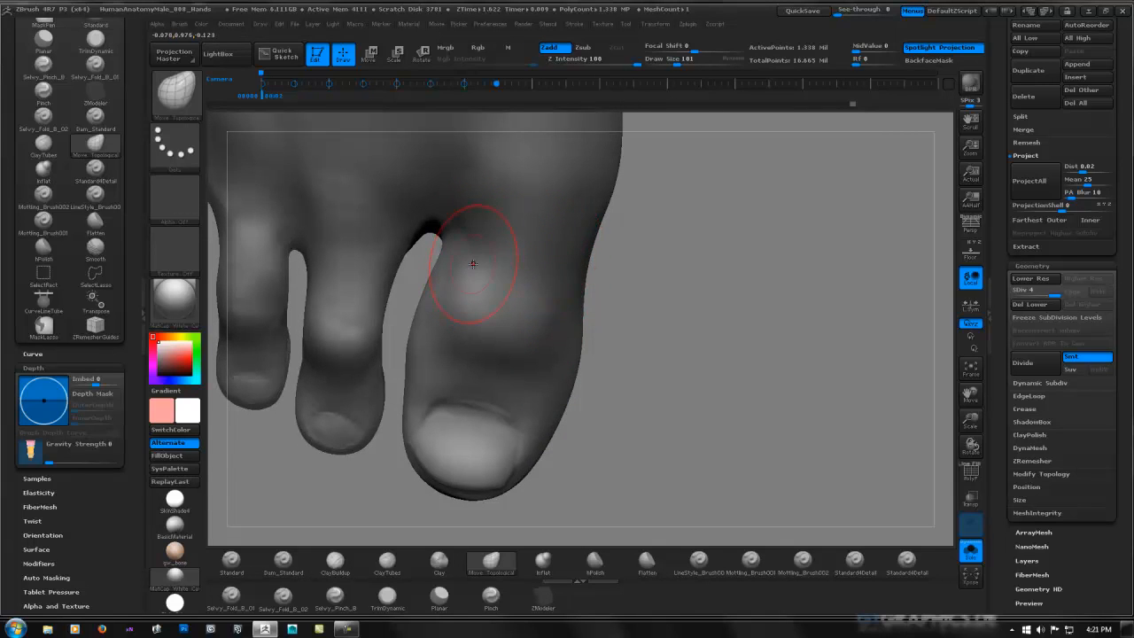
{"action": "mouse_move", "coordinate": [593, 316]}
{"action": "right_mouse_down", "text": "ctrl"}
{"action": "mouse_move", "coordinate": [599, 296]}
{"action": "mouse_move", "coordinate": [528, 303]}
{"action": "mouse_move", "coordinate": [611, 261]}
{"action": "mouse_move", "coordinate": [546, 230]}
{"action": "mouse_move", "coordinate": [607, 258]}
{"action": "mouse_move", "coordinate": [659, 240]}
{"action": "mouse_move", "coordinate": [642, 306]}
{"action": "right_mouse_up", "text": "ctrl"}
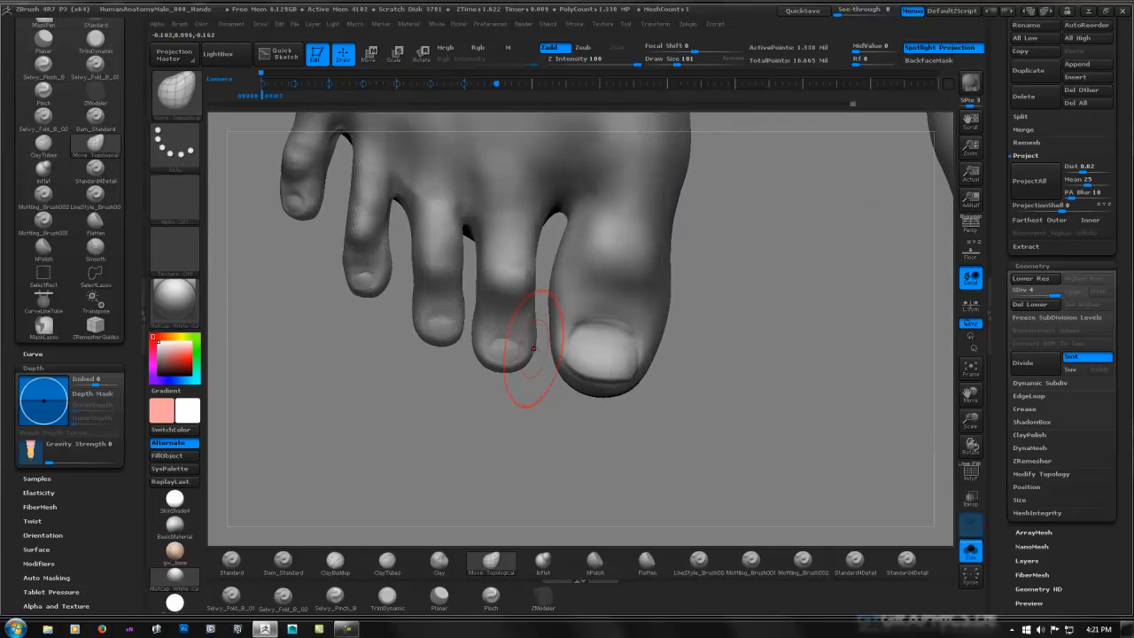
Set the draw size to 50 and smooth the second toe around its nail and knuckle.
{"action": "right_click_drag", "start_coordinate": [538, 351], "coordinate": [616, 342]}
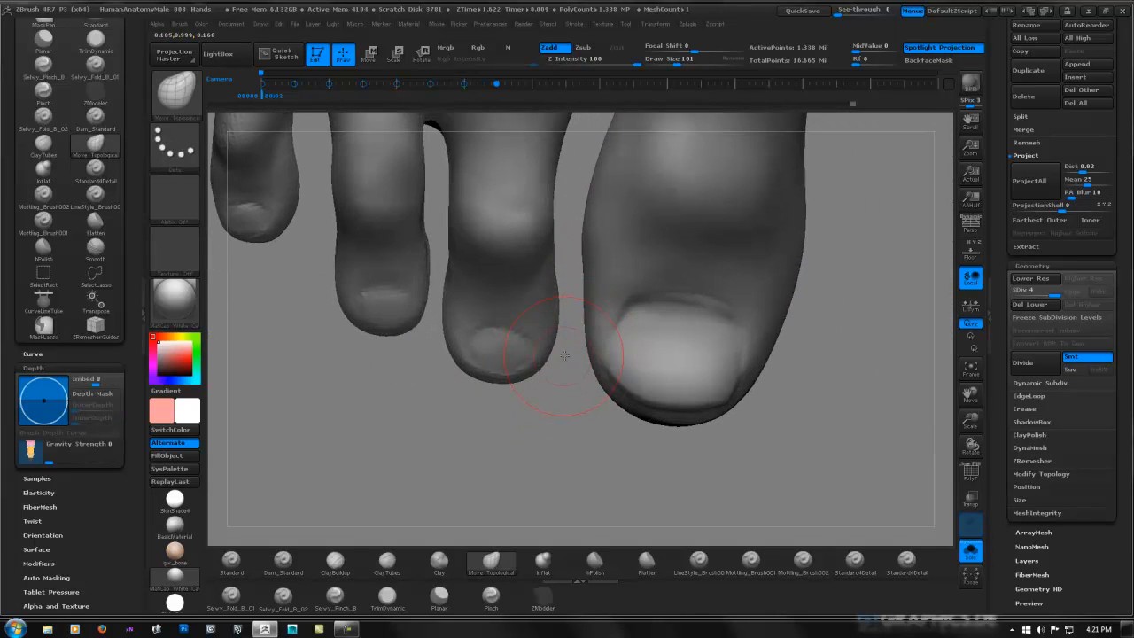
{"action": "key", "text": "space"}
{"action": "left_click_drag", "start_coordinate": [523, 378], "coordinate": [517, 378]}
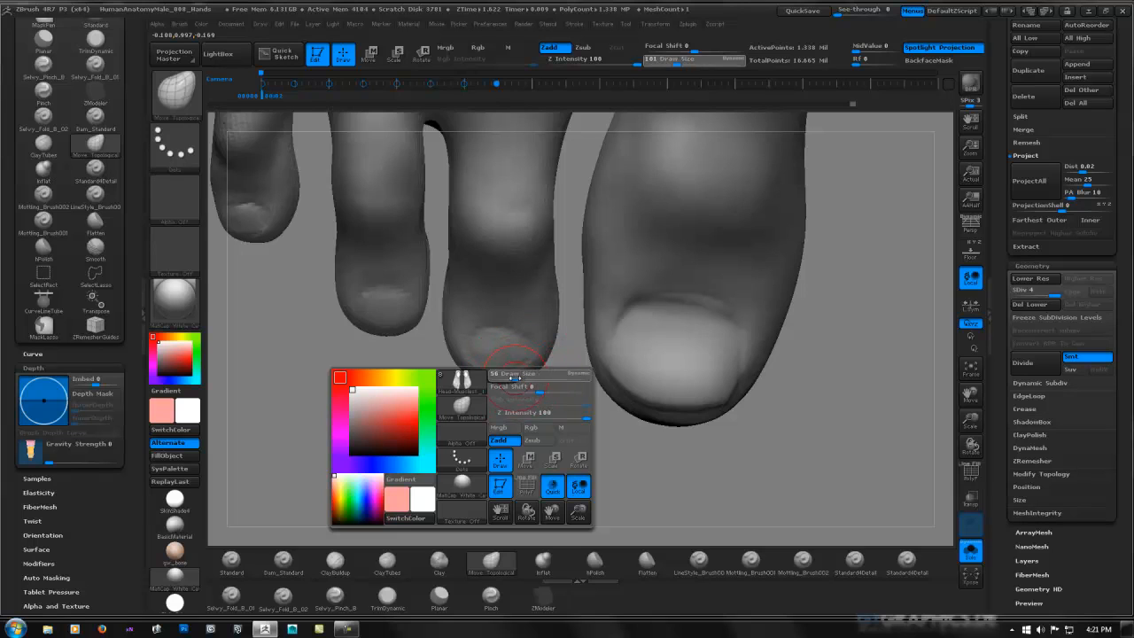
{"action": "key", "text": "shift"}
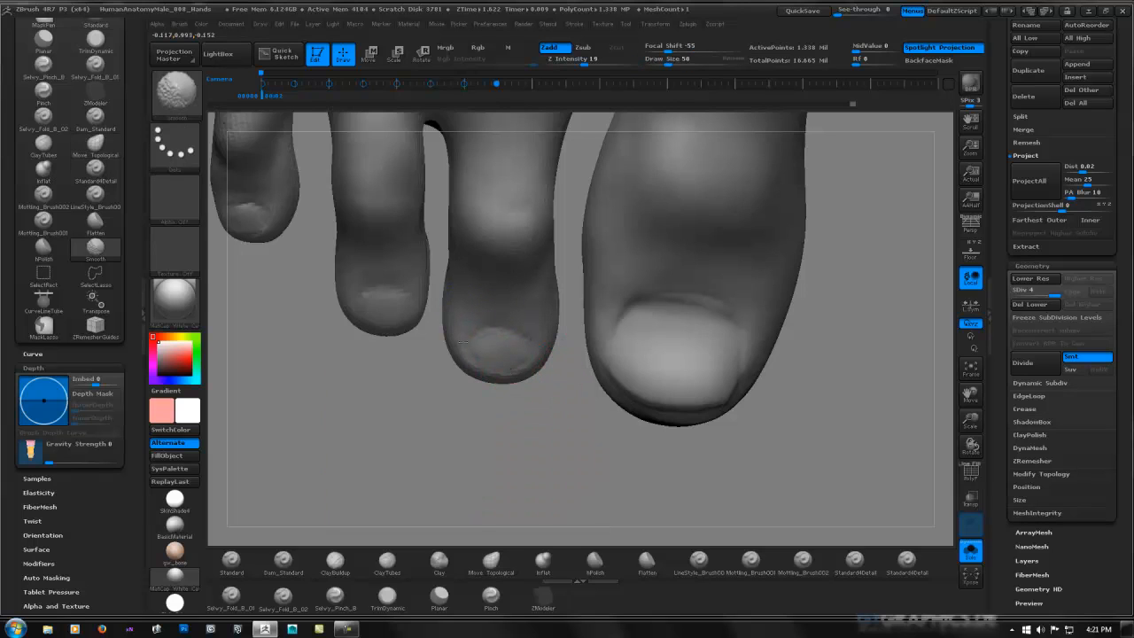
{"action": "right_click_drag", "start_coordinate": [499, 261], "coordinate": [489, 387], "text": "alt"}
{"action": "key", "text": "shift"}
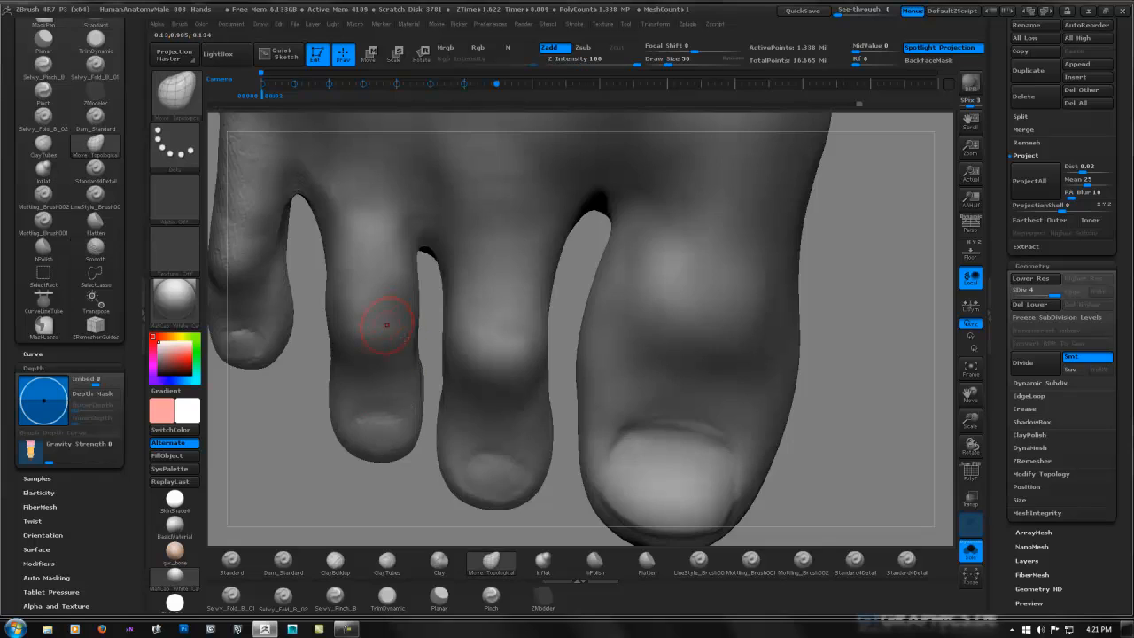
Smooth the top and tip of the fourth toe at draw size 50.
{"action": "right_click_drag", "start_coordinate": [384, 321], "coordinate": [538, 447], "text": "alt"}
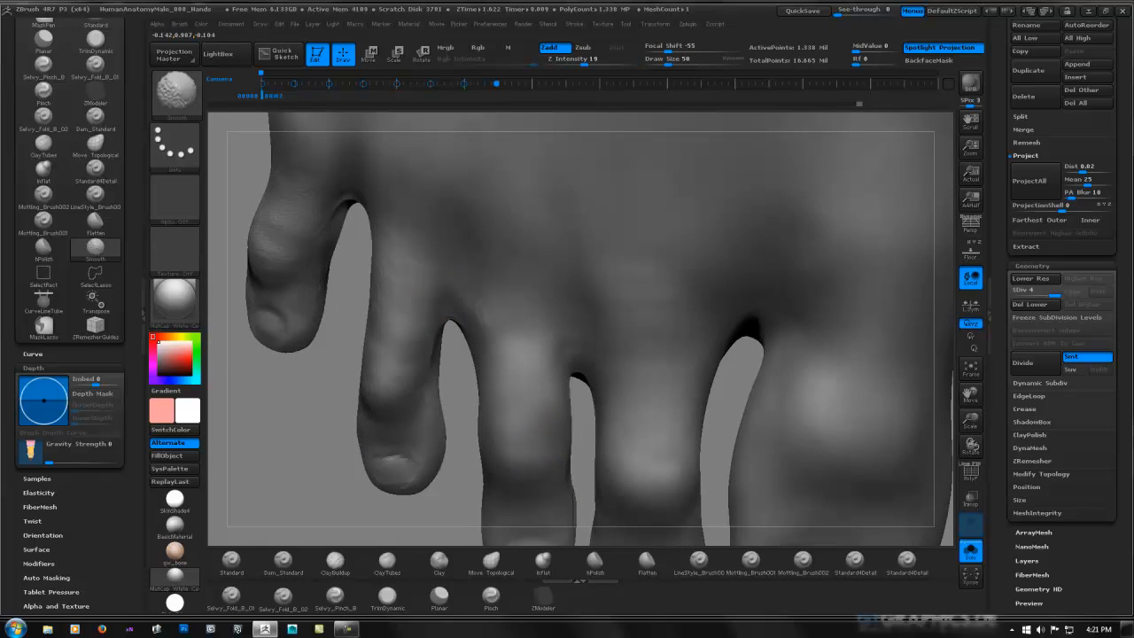
{"action": "right_click_drag", "start_coordinate": [435, 309], "coordinate": [381, 319]}
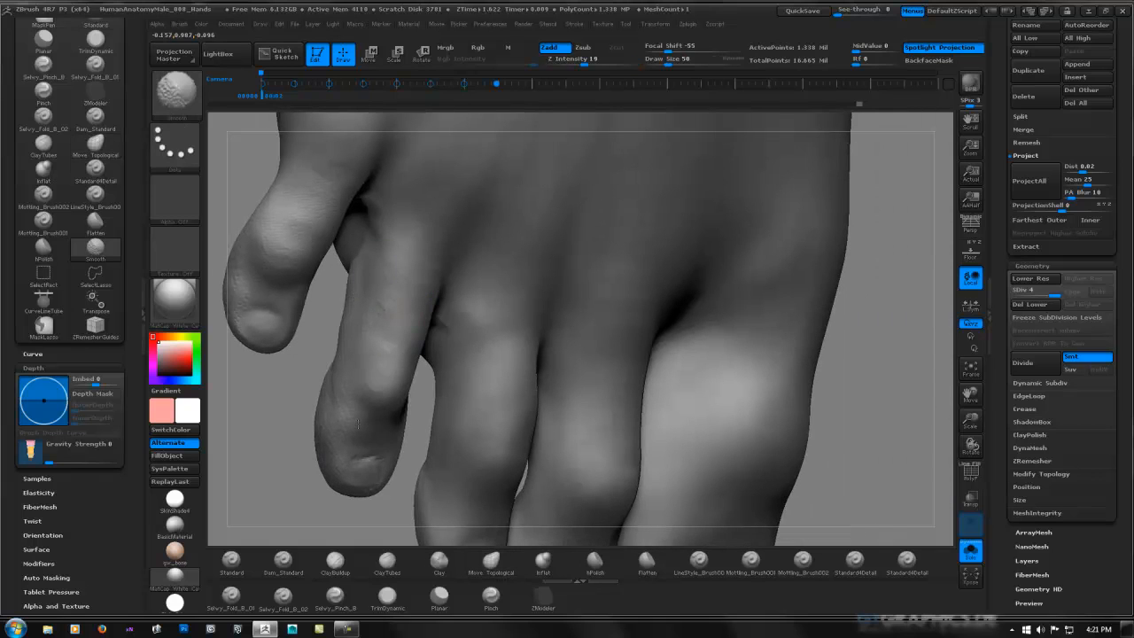
{"action": "mouse_move", "coordinate": [364, 418]}
{"action": "right_mouse_down"}
{"action": "mouse_move", "coordinate": [399, 349]}
{"action": "mouse_move", "coordinate": [388, 376]}
{"action": "mouse_move", "coordinate": [455, 329]}
{"action": "right_mouse_up"}
{"action": "key", "text": "shift"}
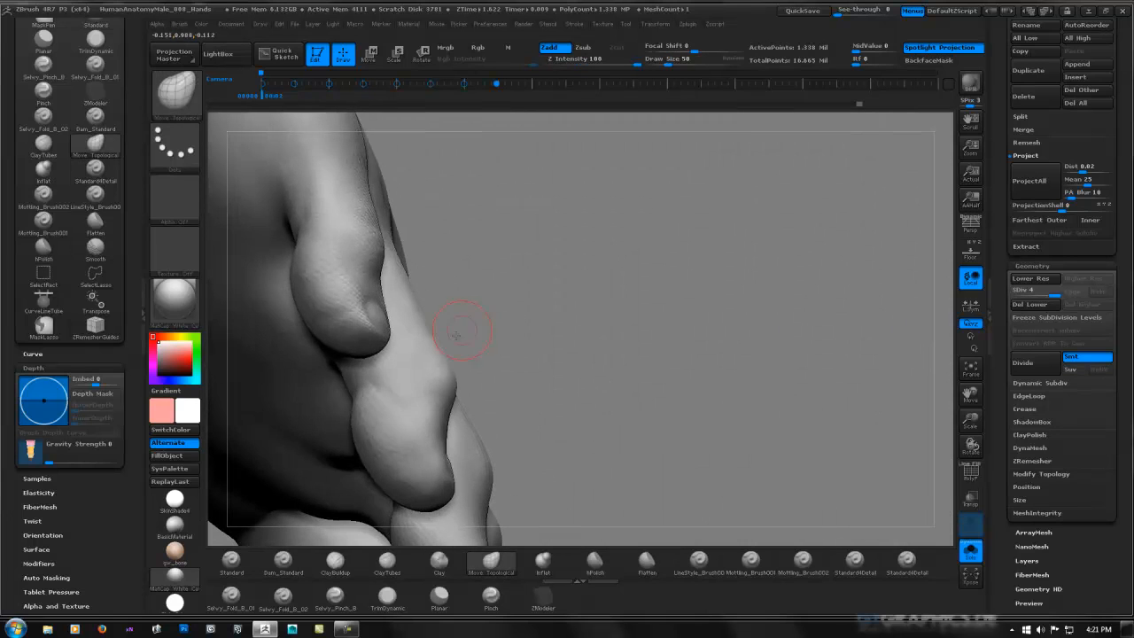
Smooth the sides and undersides of the little and fourth toes.
{"action": "right_click_drag", "start_coordinate": [409, 396], "coordinate": [455, 336]}
{"action": "key", "text": "shift"}
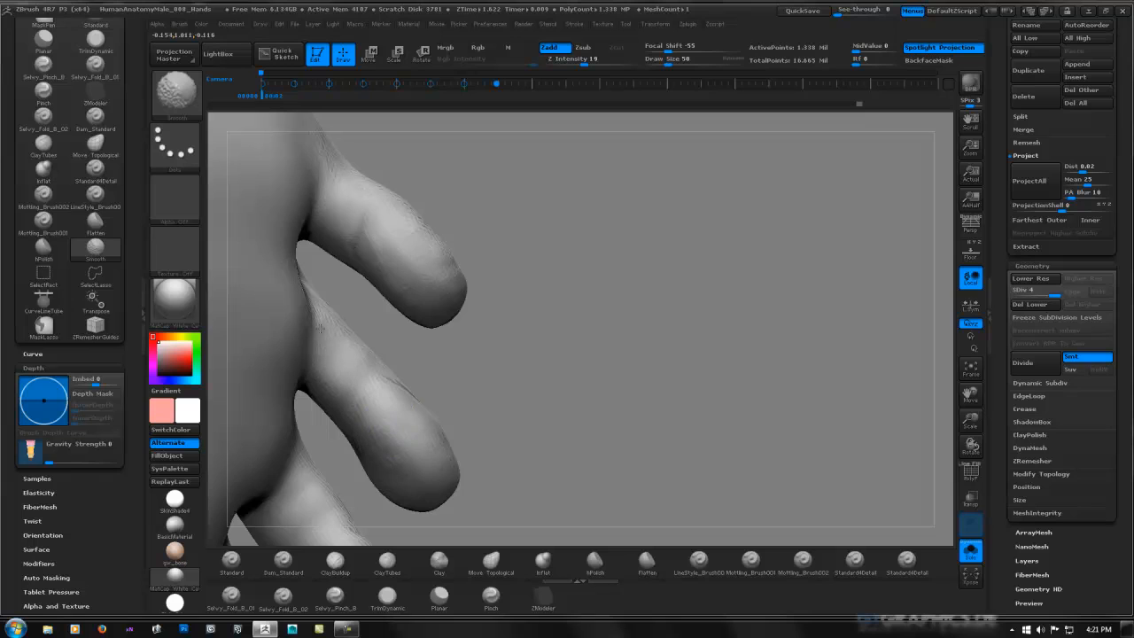
{"action": "right_click_drag", "start_coordinate": [395, 374], "coordinate": [348, 411]}
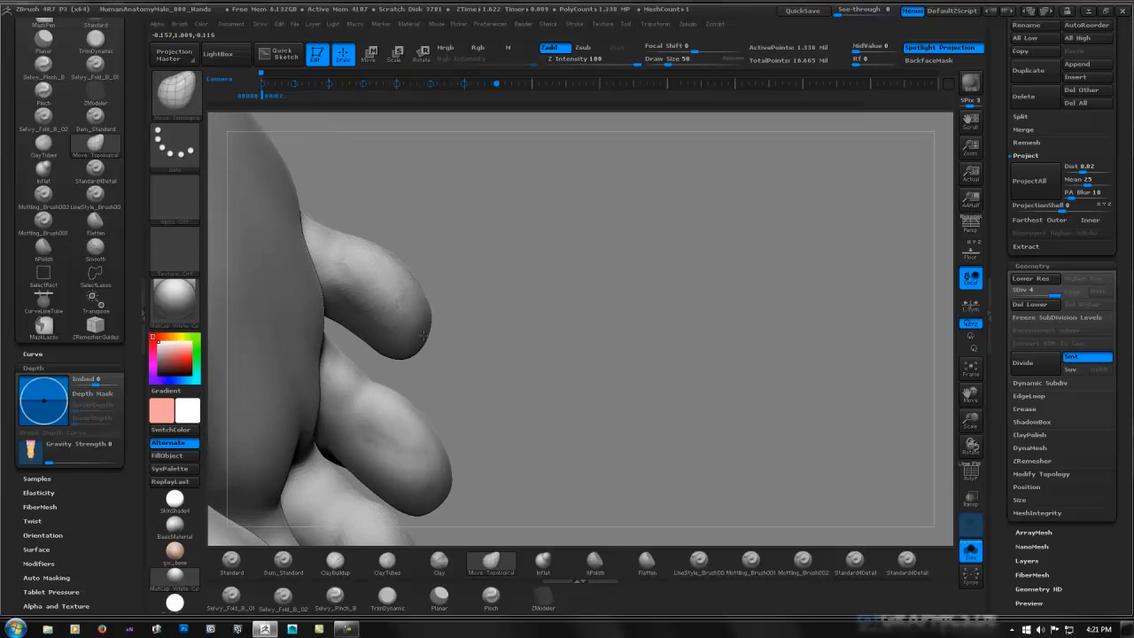
{"action": "key", "text": "shift"}
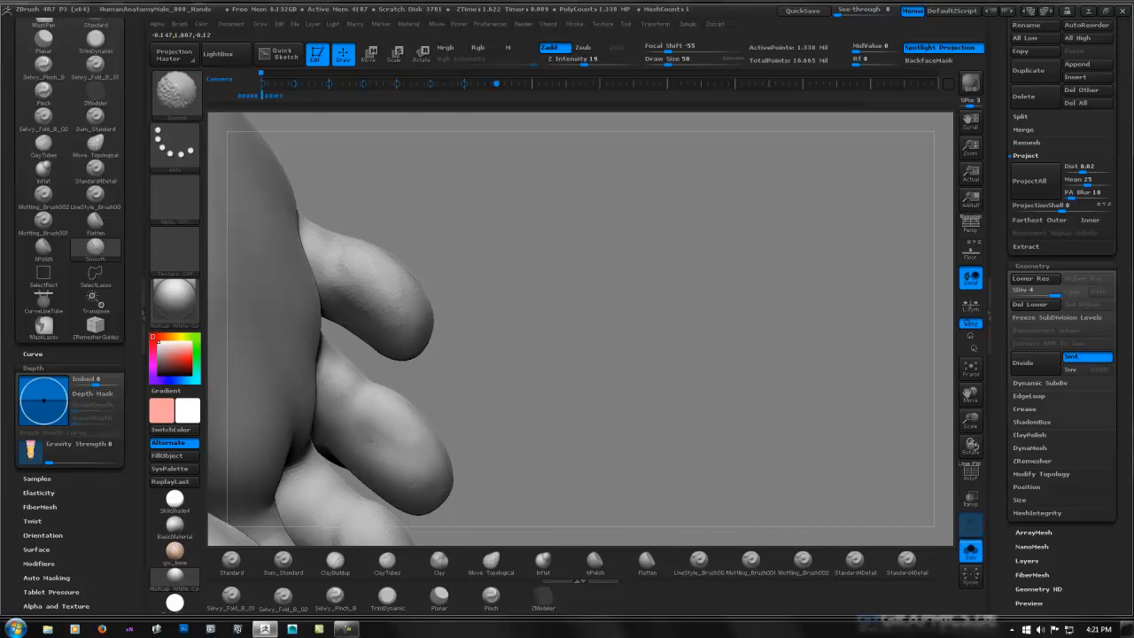
Soften the crease behind the toe pads on the underside of the second and third toes with Smooth.
{"action": "mouse_move", "coordinate": [448, 442]}
{"action": "right_mouse_down"}
{"action": "mouse_move", "coordinate": [501, 321]}
{"action": "mouse_move", "coordinate": [468, 277]}
{"action": "right_mouse_up"}
{"action": "key", "text": "shift"}
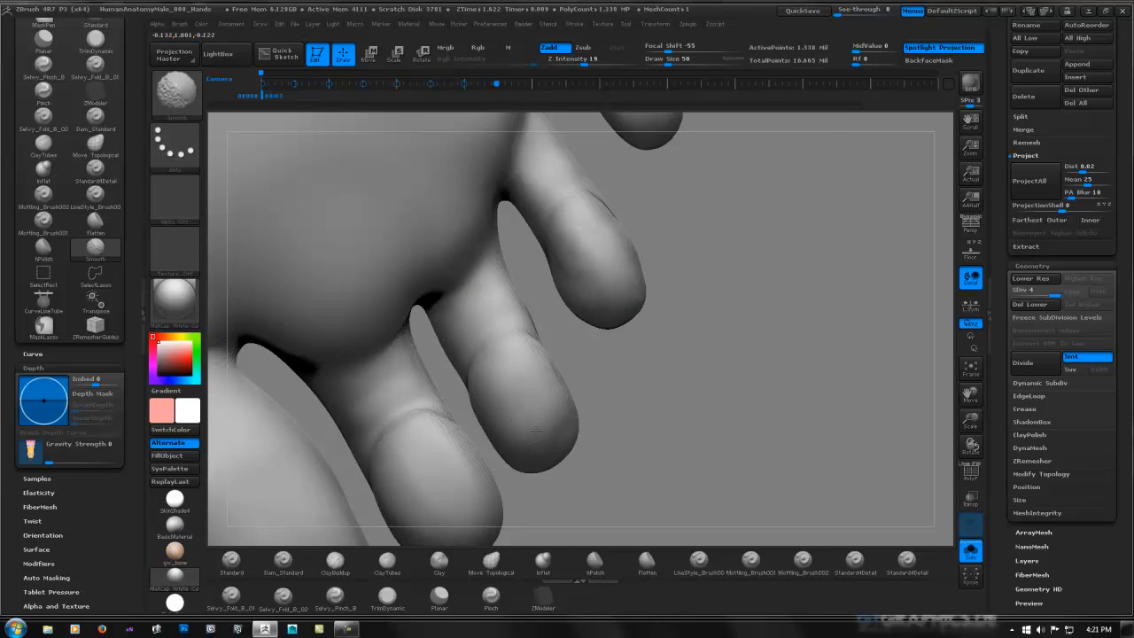
{"action": "left_click_drag", "start_coordinate": [426, 425], "coordinate": [446, 441], "text": "shift"}
{"action": "right_click_drag", "start_coordinate": [446, 401], "coordinate": [522, 354], "text": "ctrl"}
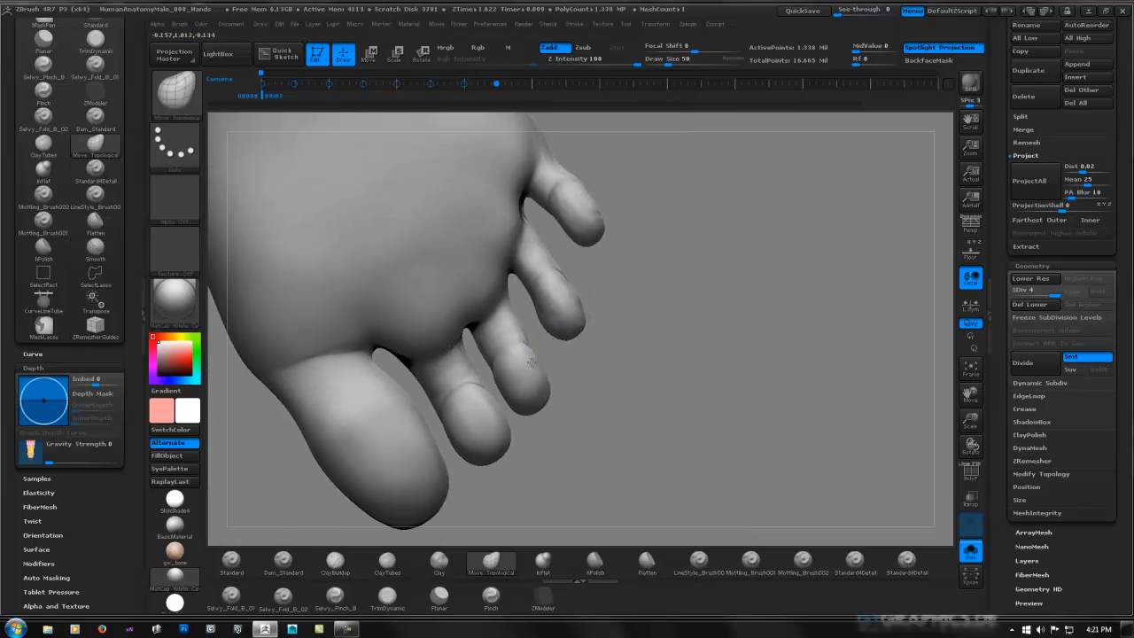
Smooth away the crease behind the pad on the little toe's underside.
{"action": "mouse_move", "coordinate": [561, 249]}
{"action": "right_mouse_down", "text": "alt"}
{"action": "mouse_move", "coordinate": [463, 325]}
{"action": "mouse_move", "coordinate": [496, 381]}
{"action": "right_mouse_up", "text": "alt"}
{"action": "right_click_drag", "start_coordinate": [536, 271], "coordinate": [528, 449], "text": "alt"}
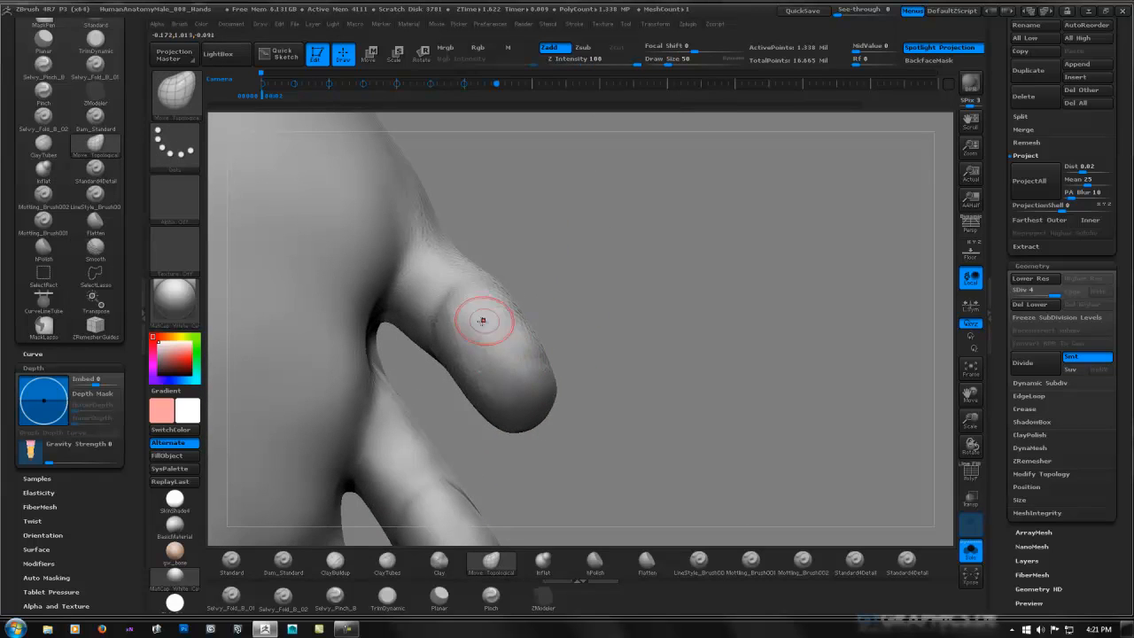
{"action": "left_click_drag", "start_coordinate": [453, 316], "coordinate": [454, 337], "text": "shift"}
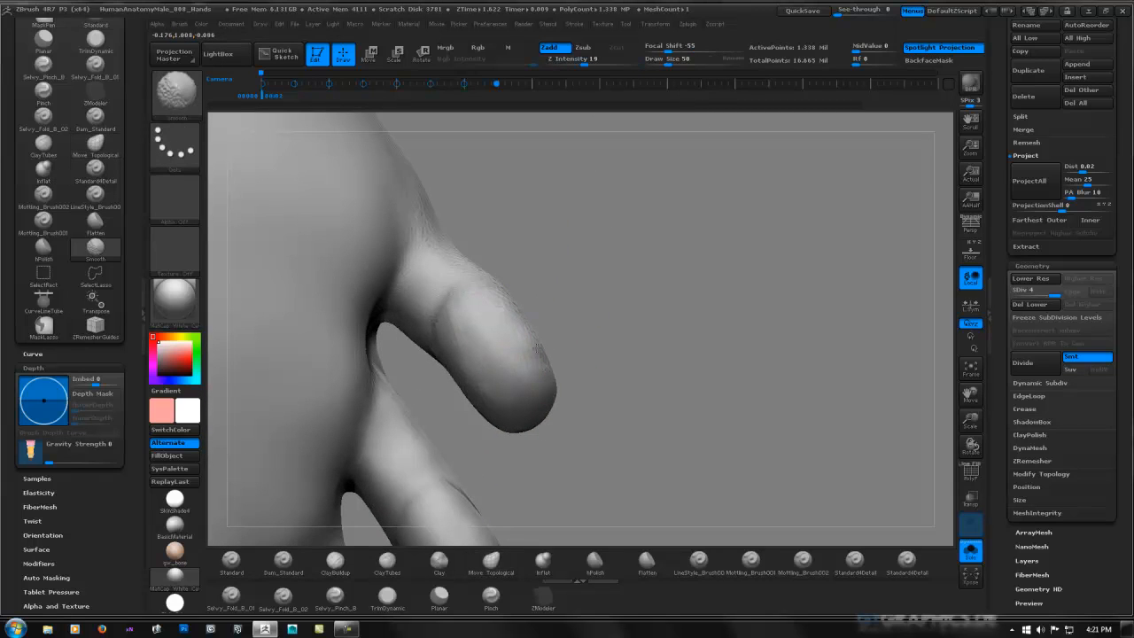
{"action": "left_click_drag", "start_coordinate": [422, 327], "coordinate": [444, 310], "text": "shift"}
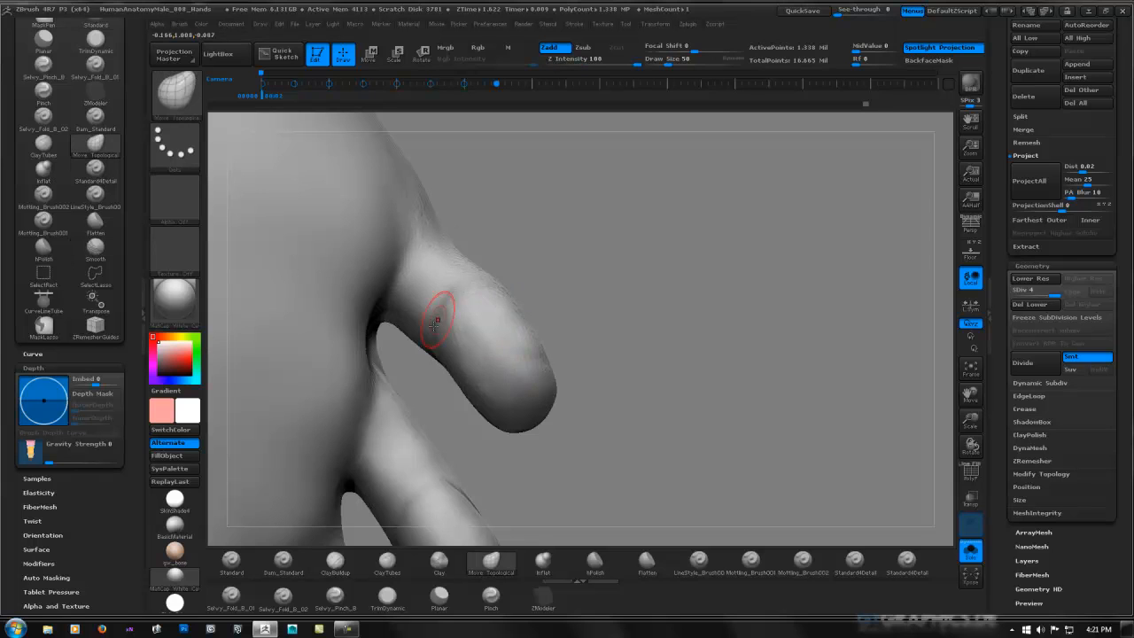
Smooth the upper surfaces of the little, fourth and third toes from base to tip.
{"action": "mouse_move", "coordinate": [493, 293]}
{"action": "right_mouse_down"}
{"action": "mouse_move", "coordinate": [523, 266]}
{"action": "mouse_move", "coordinate": [531, 221]}
{"action": "mouse_move", "coordinate": [452, 347]}
{"action": "right_mouse_up"}
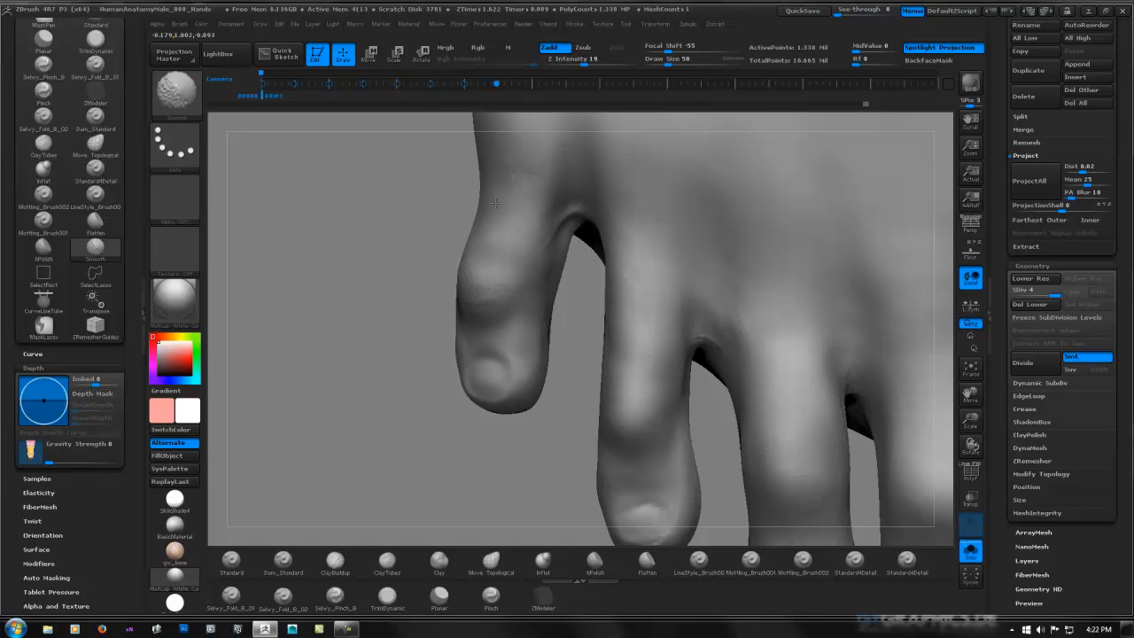
{"action": "right_click_drag", "start_coordinate": [518, 278], "coordinate": [468, 405]}
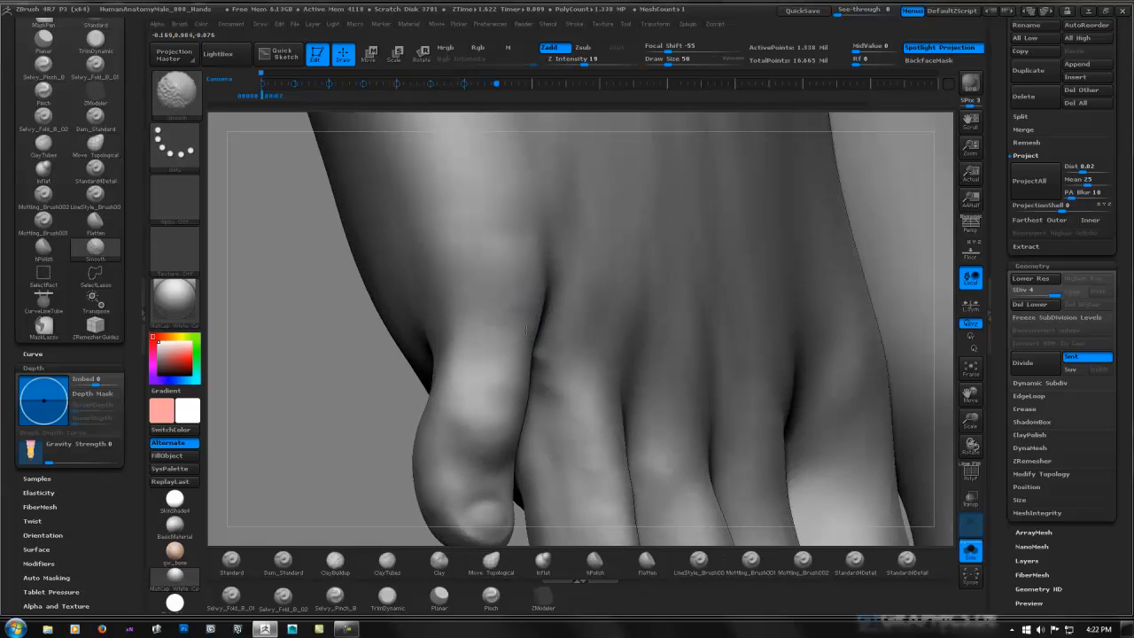
{"action": "right_click_drag", "start_coordinate": [531, 335], "coordinate": [480, 342]}
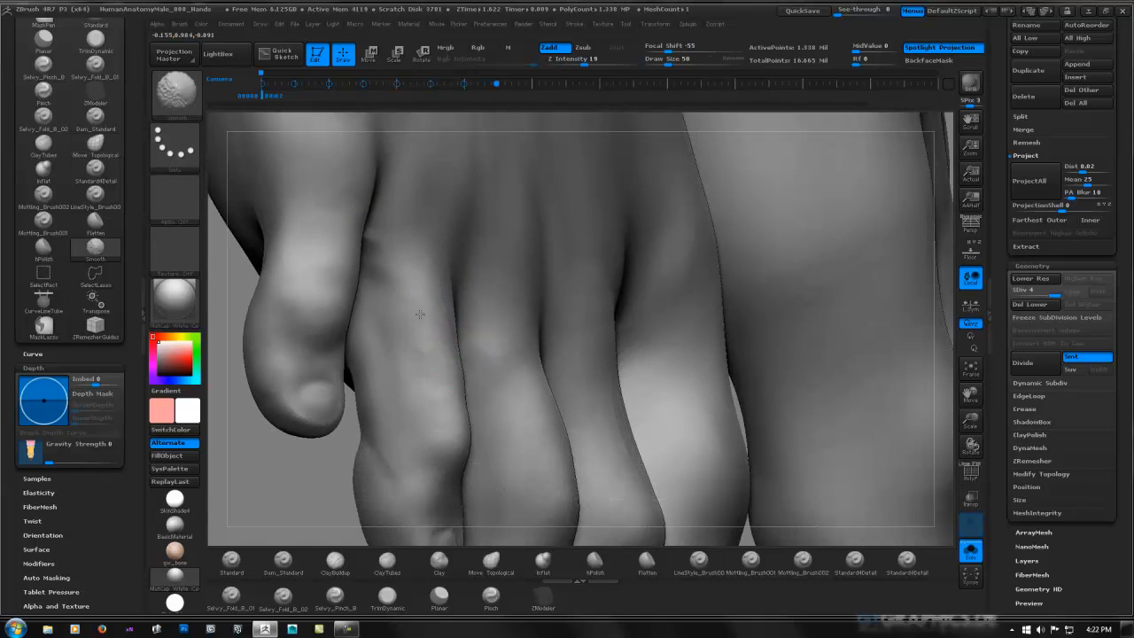
{"action": "mouse_move", "coordinate": [506, 299]}
{"action": "right_mouse_down"}
{"action": "mouse_move", "coordinate": [464, 306]}
{"action": "mouse_move", "coordinate": [446, 280]}
{"action": "right_mouse_up"}
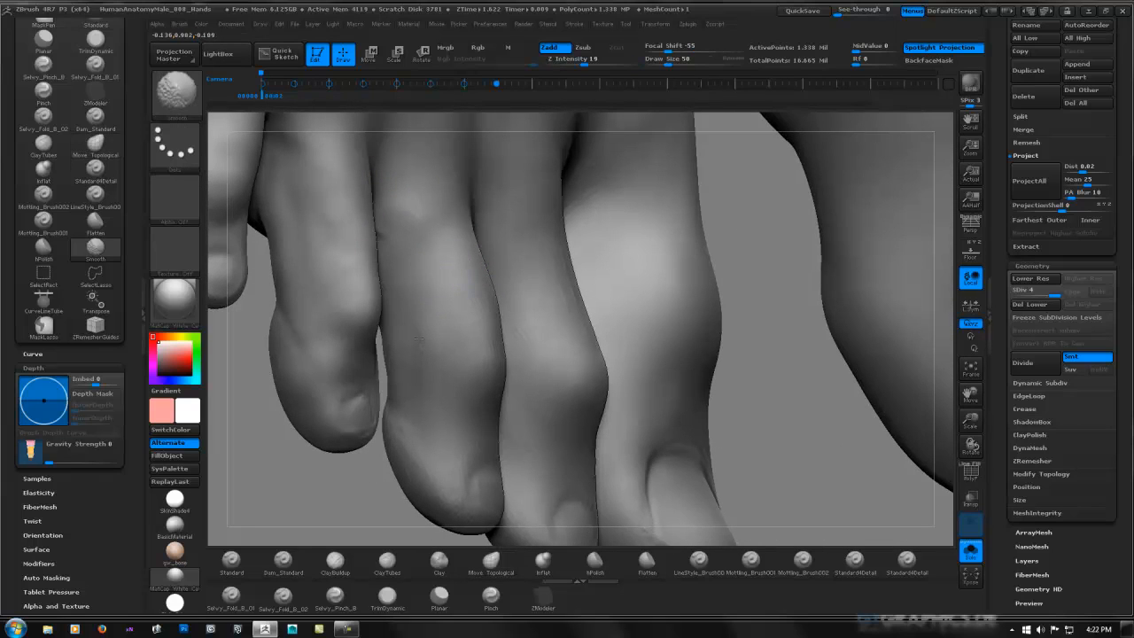
Smooth the underside of the smaller toes where they meet the ball of the foot.
{"action": "right_click_drag", "start_coordinate": [392, 313], "coordinate": [341, 248]}
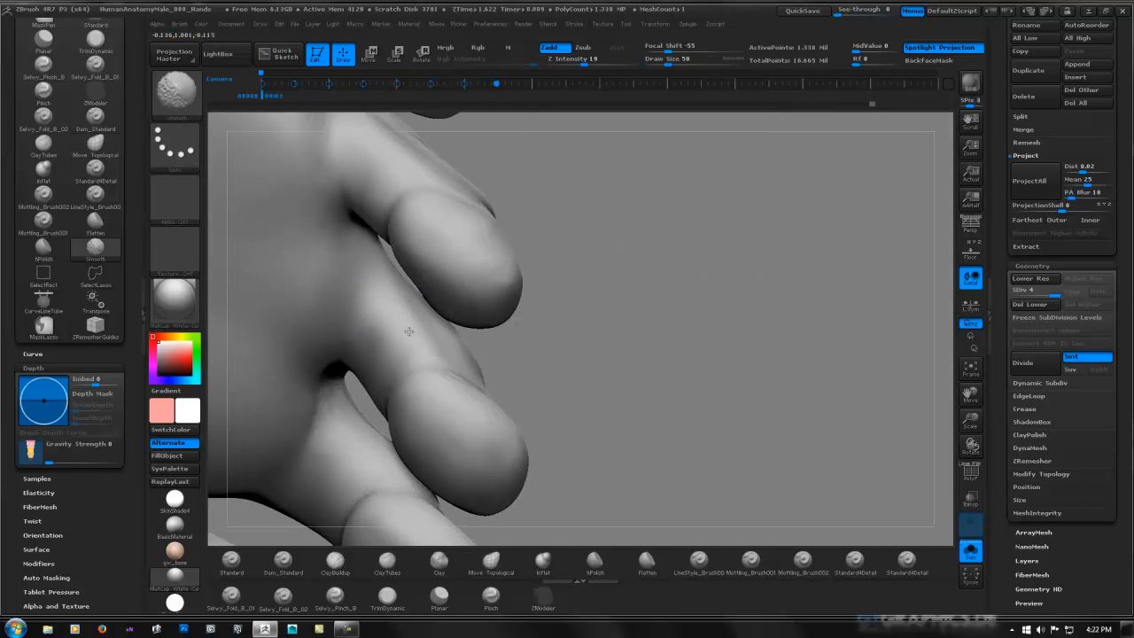
{"action": "right_click_drag", "start_coordinate": [384, 277], "coordinate": [400, 293]}
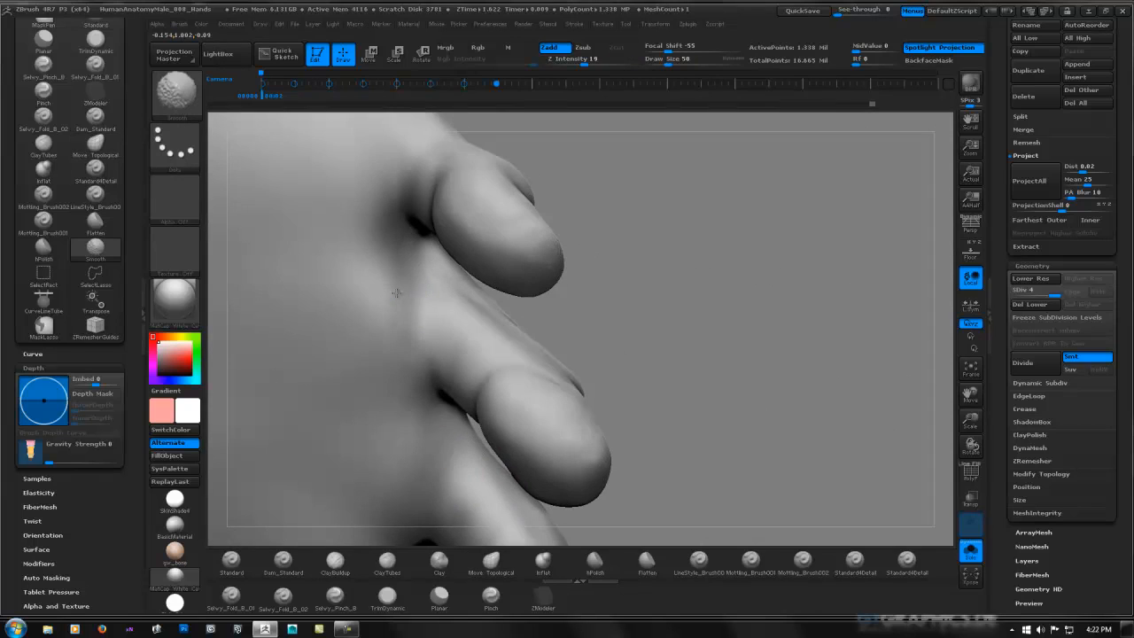
{"action": "mouse_move", "coordinate": [440, 345]}
{"action": "right_mouse_down"}
{"action": "mouse_move", "coordinate": [496, 301]}
{"action": "mouse_move", "coordinate": [507, 232]}
{"action": "mouse_move", "coordinate": [494, 351]}
{"action": "mouse_move", "coordinate": [526, 240]}
{"action": "right_mouse_up"}
{"action": "key", "text": "shift"}
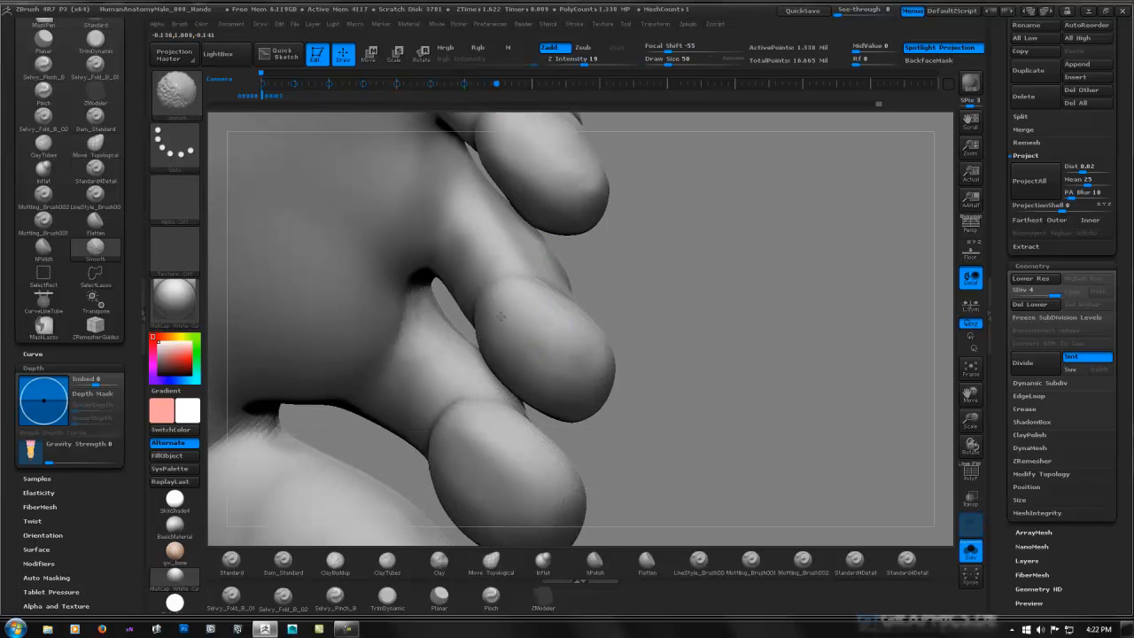
Smooth the second toe's underside and the base of the big toe beside the gap between them.
{"action": "right_click_drag", "start_coordinate": [596, 405], "coordinate": [440, 327]}
{"action": "right_click_drag", "start_coordinate": [539, 412], "coordinate": [526, 339]}
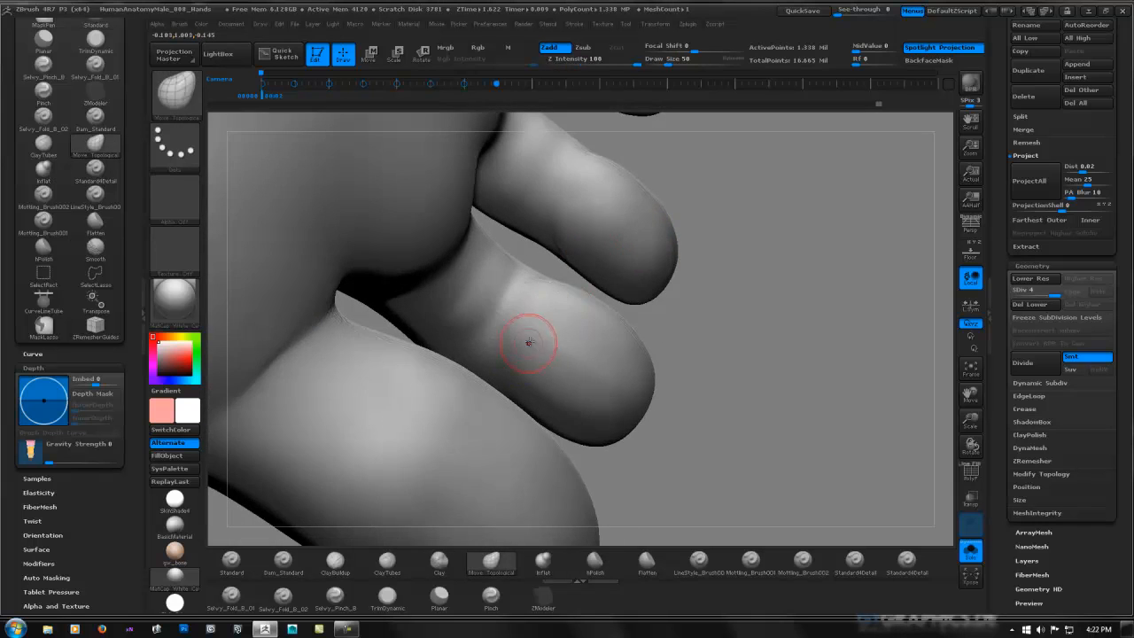
{"action": "right_click_drag", "start_coordinate": [606, 408], "coordinate": [450, 321]}
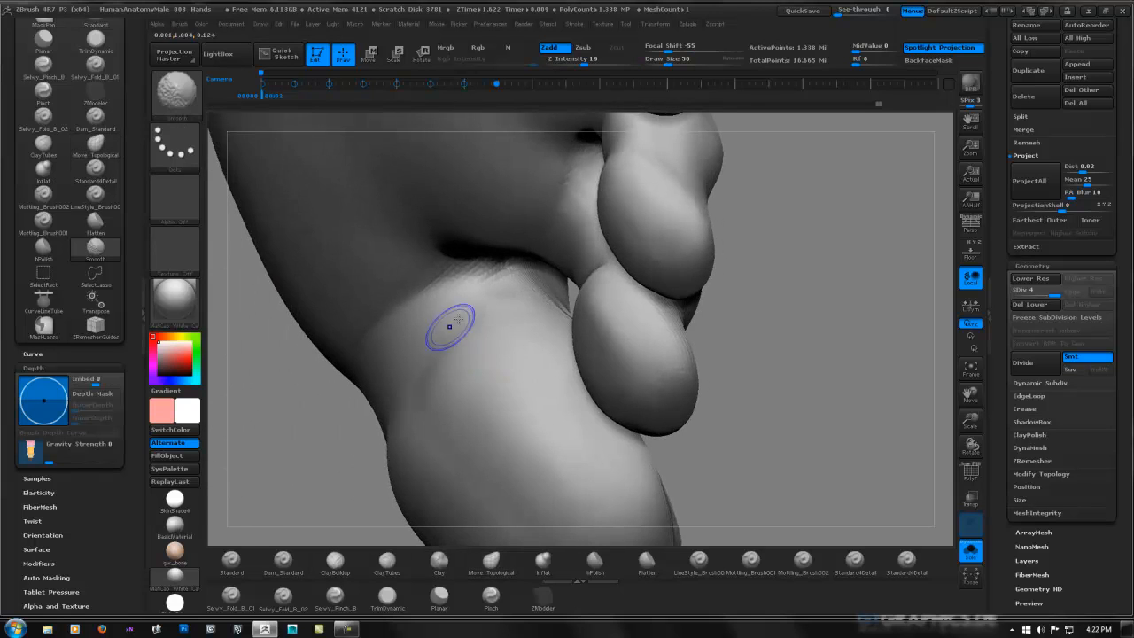
{"action": "mouse_move", "coordinate": [608, 297]}
{"action": "right_mouse_down"}
{"action": "mouse_move", "coordinate": [607, 260]}
{"action": "mouse_move", "coordinate": [537, 220]}
{"action": "mouse_move", "coordinate": [561, 286]}
{"action": "right_mouse_up"}
{"action": "key", "text": "shift"}
Step the foot mesh down to subdivision level 3.
{"action": "mouse_move", "coordinate": [567, 325]}
{"action": "right_mouse_down"}
{"action": "mouse_move", "coordinate": [549, 346]}
{"action": "mouse_move", "coordinate": [585, 375]}
{"action": "mouse_move", "coordinate": [572, 230]}
{"action": "right_mouse_up"}
{"action": "key", "text": "shift"}
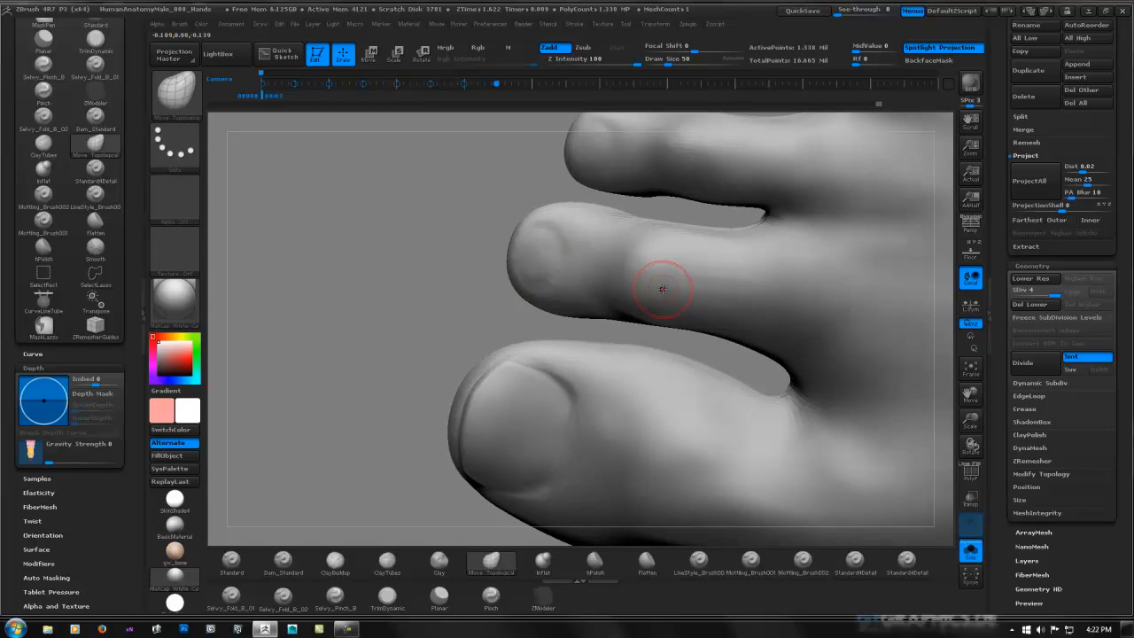
{"action": "key", "text": "shift"}
{"action": "key", "text": "shift+d"}
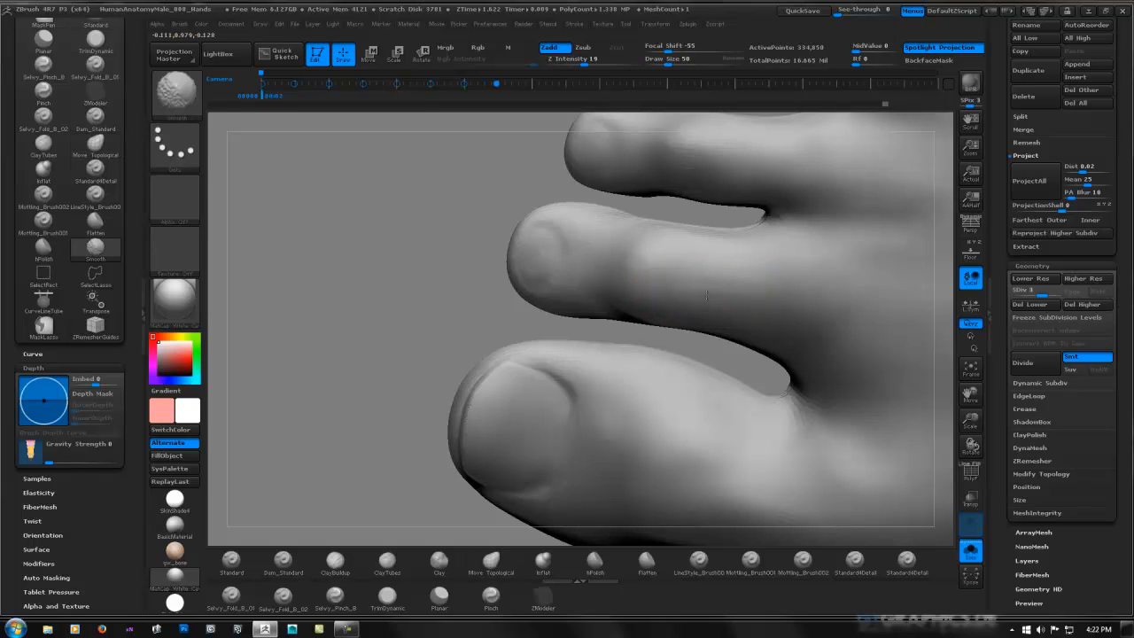
{"action": "left_click_drag", "start_coordinate": [543, 253], "coordinate": [543, 304], "text": "alt"}
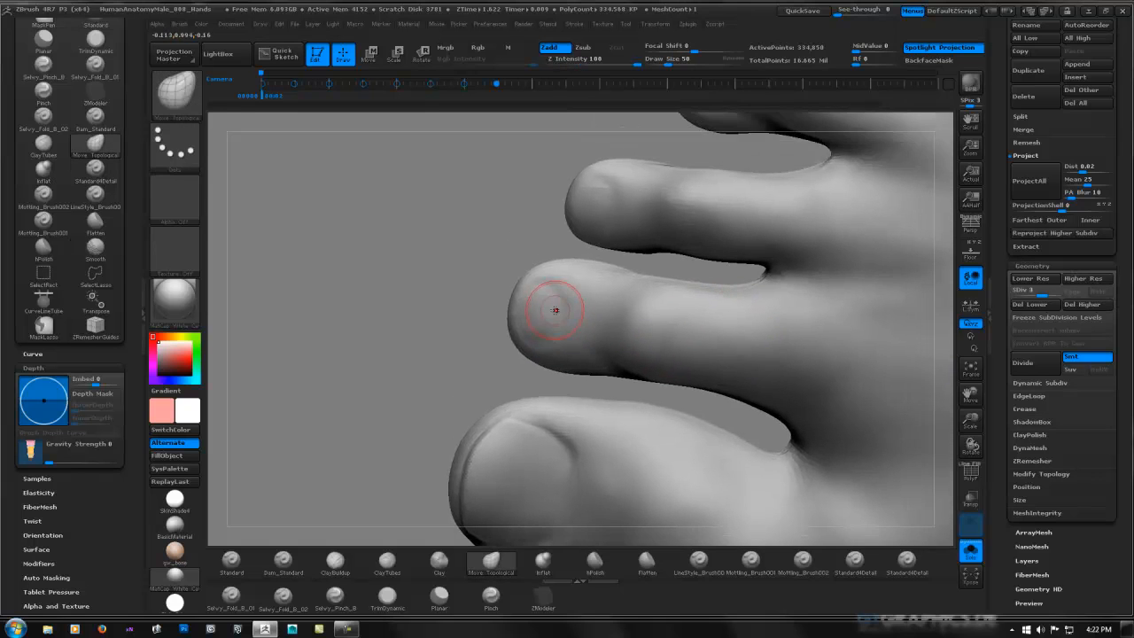
Mask a rounded nail area on the upper tip of the second toe and soften the mask's edge.
{"action": "key", "text": "ctrl"}
{"action": "mouse_move", "coordinate": [573, 285]}
{"action": "right_mouse_down", "text": "ctrl"}
{"action": "mouse_move", "coordinate": [570, 296]}
{"action": "mouse_move", "coordinate": [541, 294]}
{"action": "right_mouse_up", "text": "ctrl"}
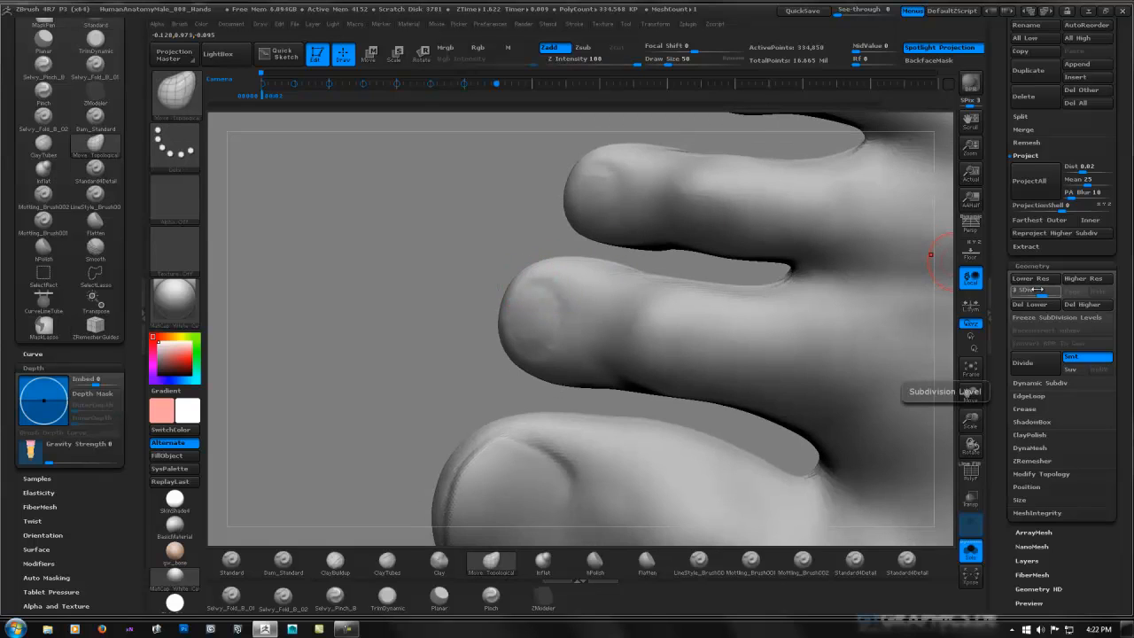
{"action": "left_click_drag", "start_coordinate": [555, 288], "coordinate": [468, 329]}
{"action": "key", "text": "ctrl"}
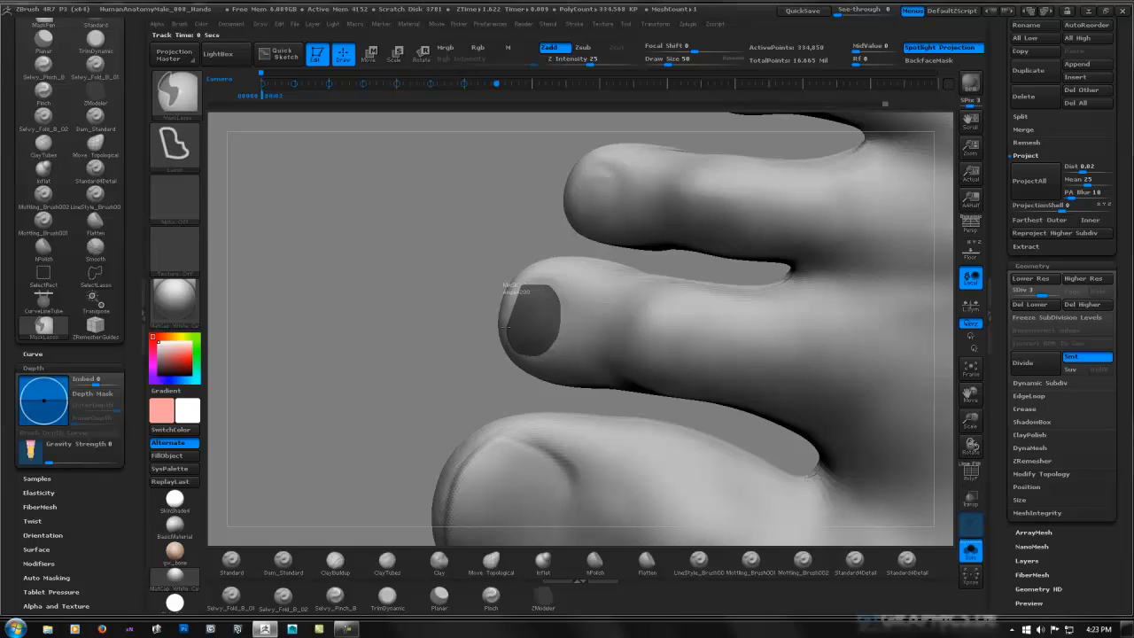
{"action": "left_click", "coordinate": [524, 280], "text": "ctrl"}
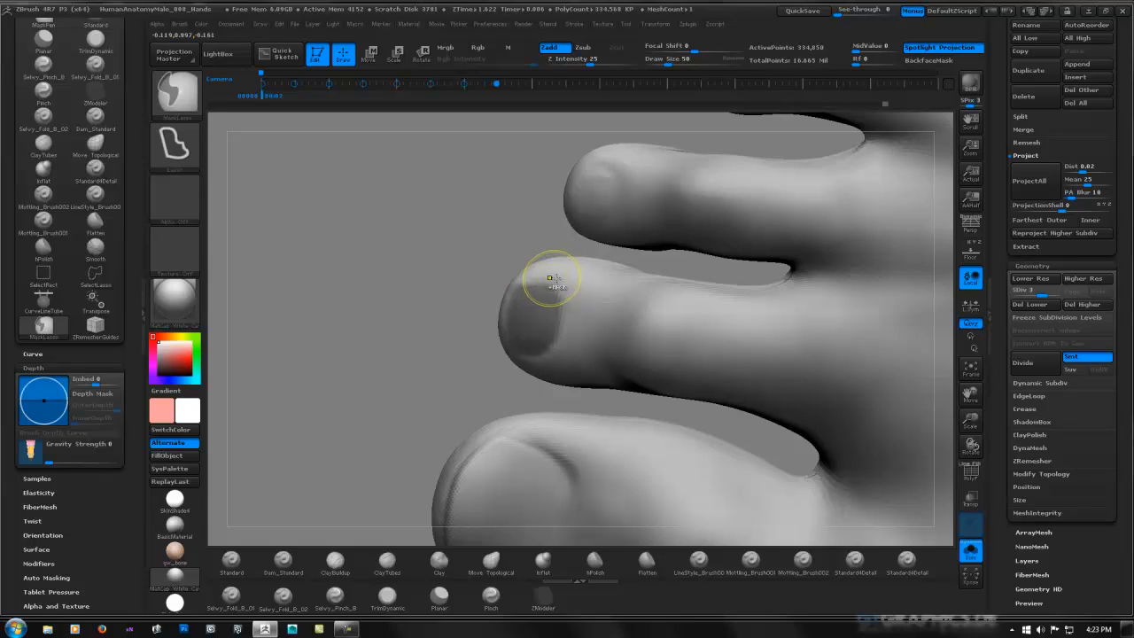
{"action": "left_click", "coordinate": [535, 320], "text": "ctrl"}
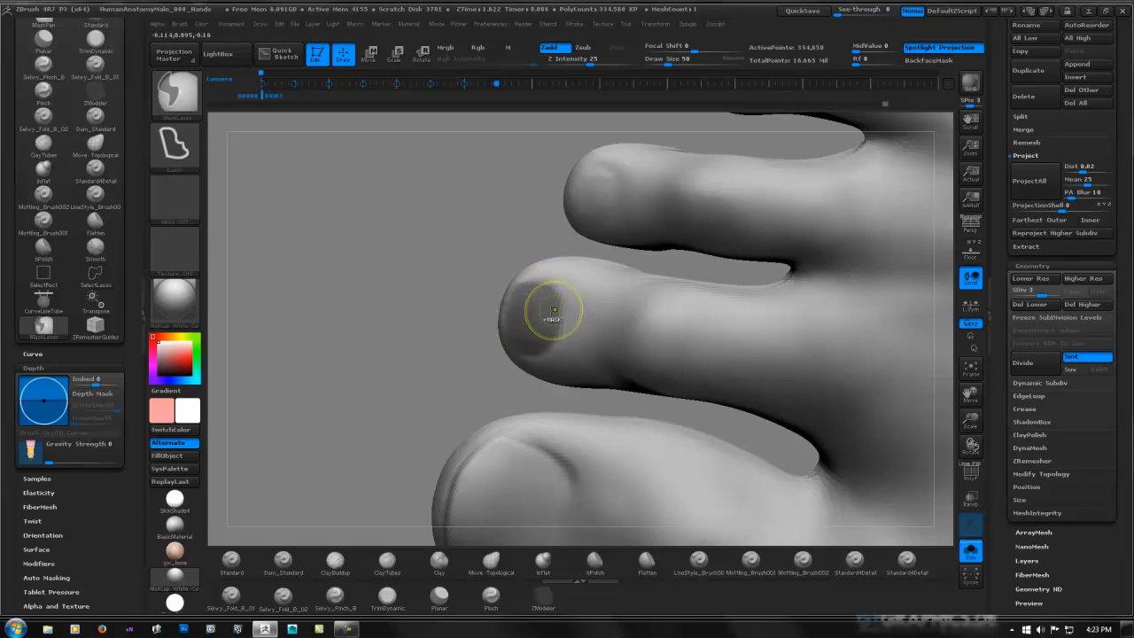
Adjust the second toe's nail mask from the front of the toes, then invert it to leave only the nail editable.
{"action": "mouse_move", "coordinate": [538, 306]}
{"action": "right_mouse_down"}
{"action": "mouse_move", "coordinate": [607, 306]}
{"action": "mouse_move", "coordinate": [615, 318]}
{"action": "right_mouse_up"}
{"action": "mouse_move", "coordinate": [469, 255]}
{"action": "right_mouse_down"}
{"action": "mouse_move", "coordinate": [434, 264]}
{"action": "mouse_move", "coordinate": [443, 269]}
{"action": "right_mouse_up"}
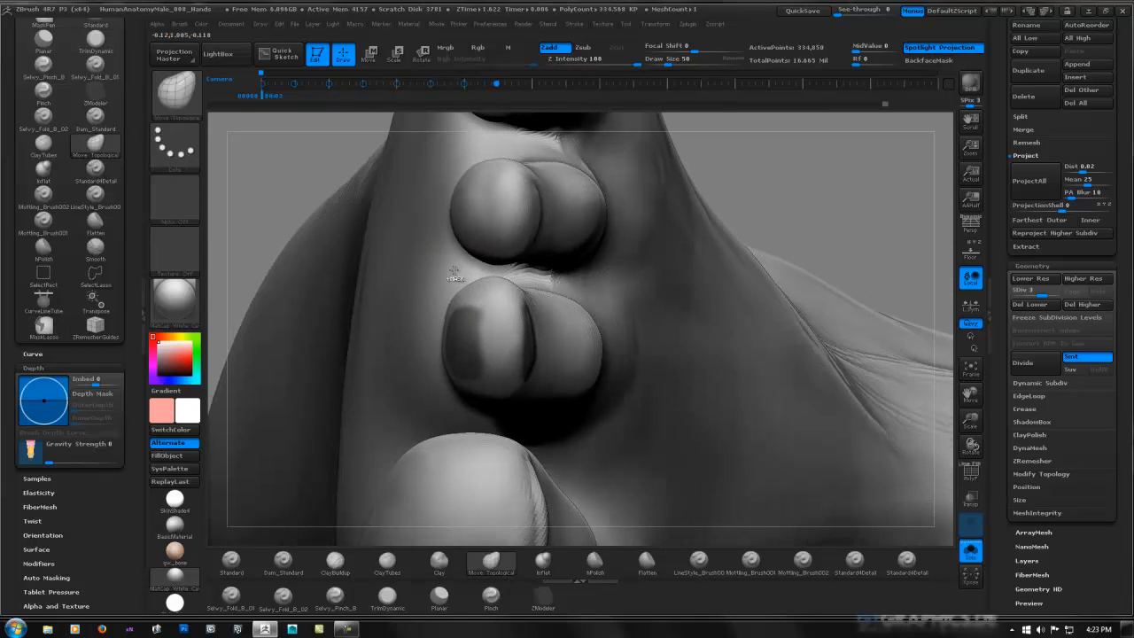
{"action": "mouse_move", "coordinate": [403, 280]}
{"action": "left_mouse_down", "text": "ctrl"}
{"action": "mouse_move", "coordinate": [494, 329]}
{"action": "mouse_move", "coordinate": [494, 356]}
{"action": "left_mouse_up", "text": "ctrl"}
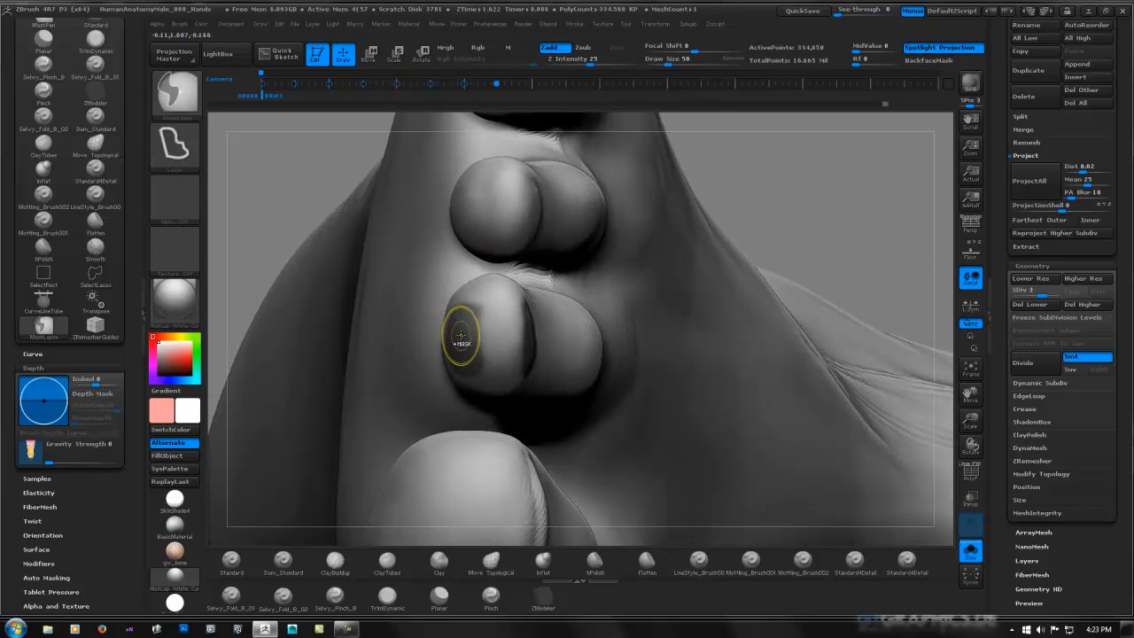
{"action": "mouse_move", "coordinate": [426, 281]}
{"action": "left_mouse_down", "text": "ctrl+alt"}
{"action": "mouse_move", "coordinate": [489, 284]}
{"action": "mouse_move", "coordinate": [469, 390]}
{"action": "mouse_move", "coordinate": [422, 355]}
{"action": "left_mouse_up", "text": "ctrl+alt"}
{"action": "key", "text": "f"}
{"action": "mouse_move", "coordinate": [613, 299]}
{"action": "right_mouse_down"}
{"action": "mouse_move", "coordinate": [566, 276]}
{"action": "mouse_move", "coordinate": [544, 314]}
{"action": "mouse_move", "coordinate": [594, 298]}
{"action": "right_mouse_up"}
{"action": "left_click", "coordinate": [538, 307], "text": "ctrl"}
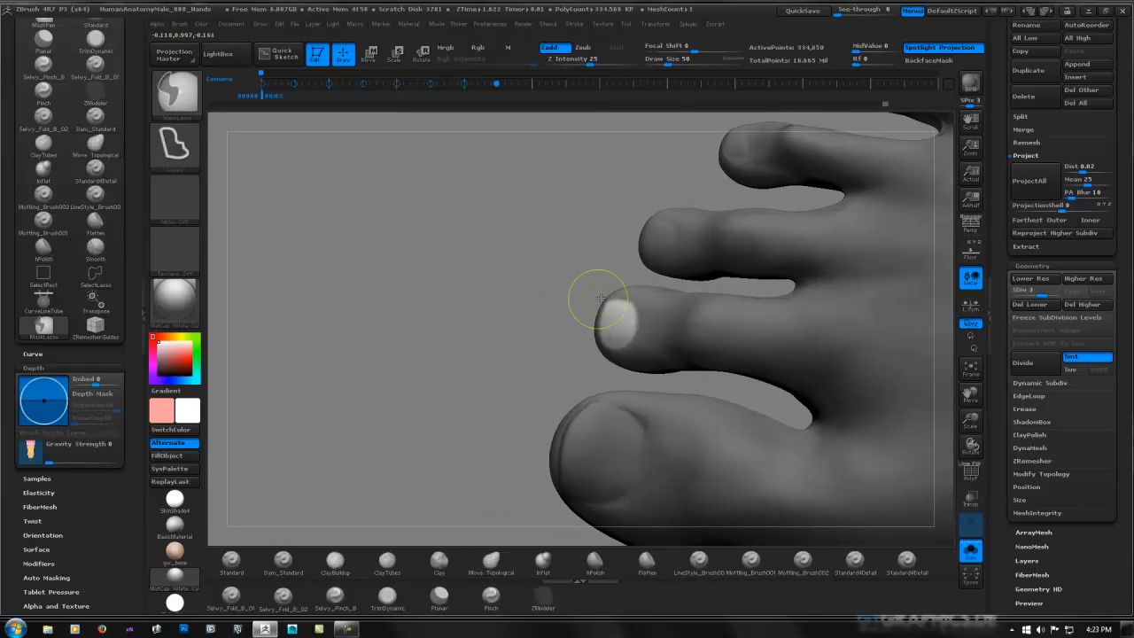
Place a transpose line along the second toe's tip and rotate the unmasked nail area with it.
{"action": "right_click_drag", "start_coordinate": [669, 283], "coordinate": [508, 273], "text": "alt"}
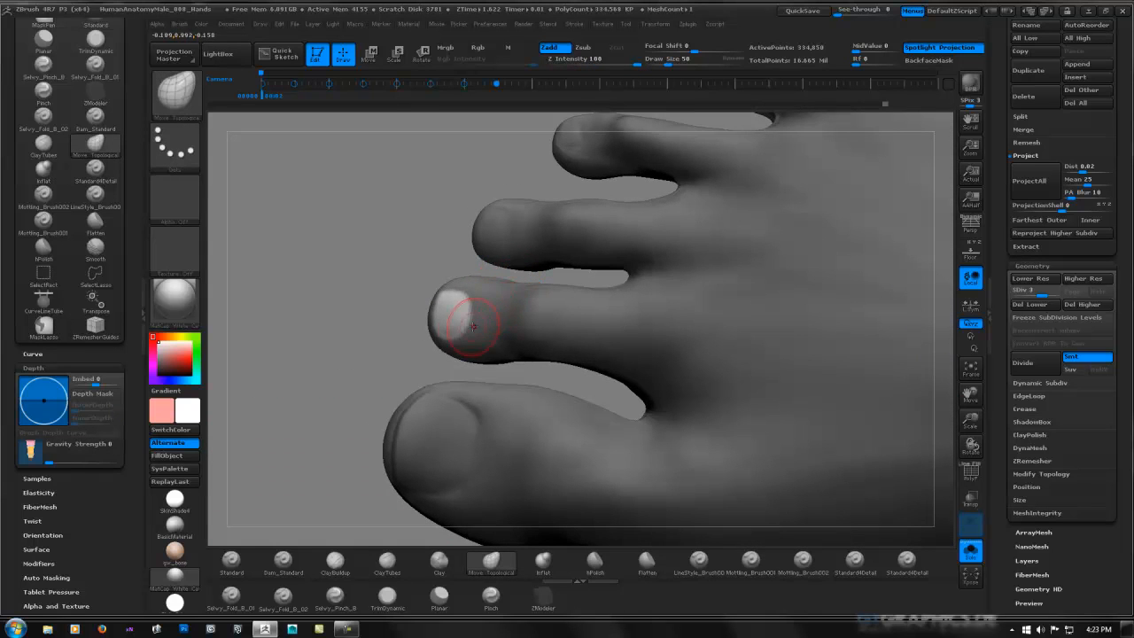
{"action": "mouse_move", "coordinate": [474, 365]}
{"action": "right_mouse_down"}
{"action": "mouse_move", "coordinate": [478, 248]}
{"action": "mouse_move", "coordinate": [519, 309]}
{"action": "mouse_move", "coordinate": [551, 299]}
{"action": "mouse_move", "coordinate": [587, 410]}
{"action": "mouse_move", "coordinate": [608, 412]}
{"action": "mouse_move", "coordinate": [558, 334]}
{"action": "right_mouse_up"}
{"action": "key", "text": "shift"}
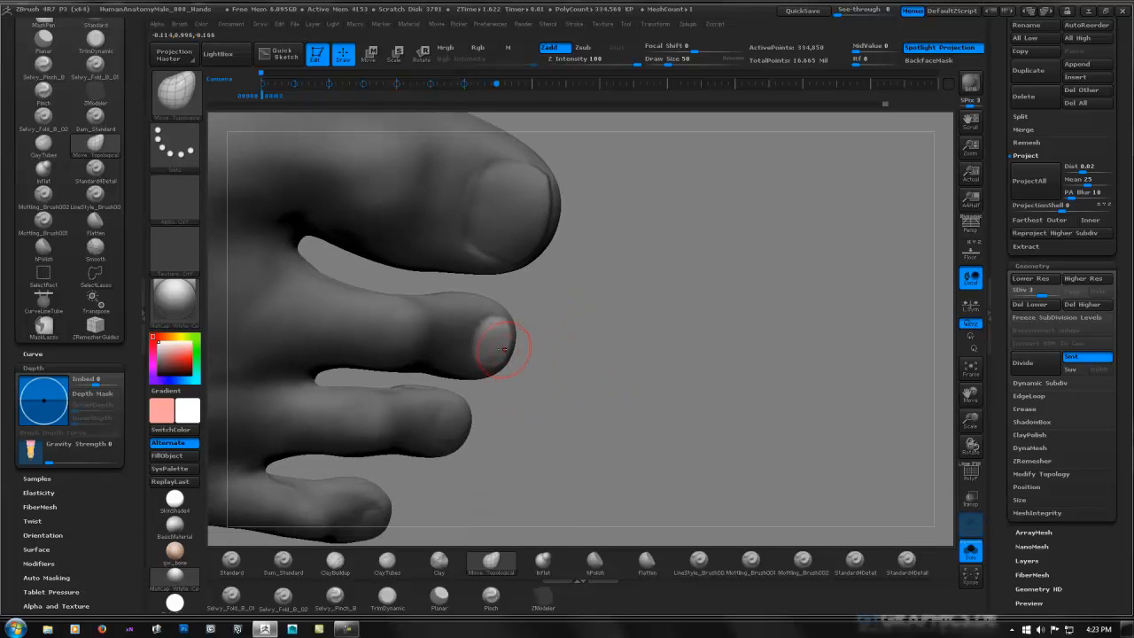
{"action": "key", "text": "w"}
{"action": "left_click_drag", "start_coordinate": [479, 342], "coordinate": [507, 343]}
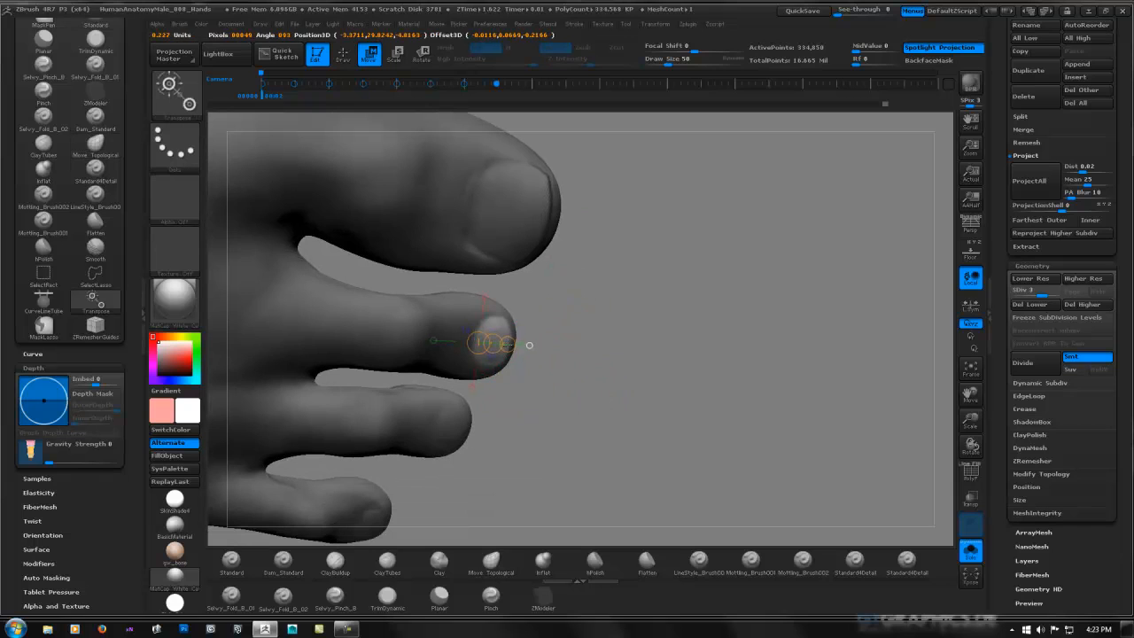
{"action": "key", "text": "r"}
{"action": "right_click_drag", "start_coordinate": [600, 382], "coordinate": [630, 251]}
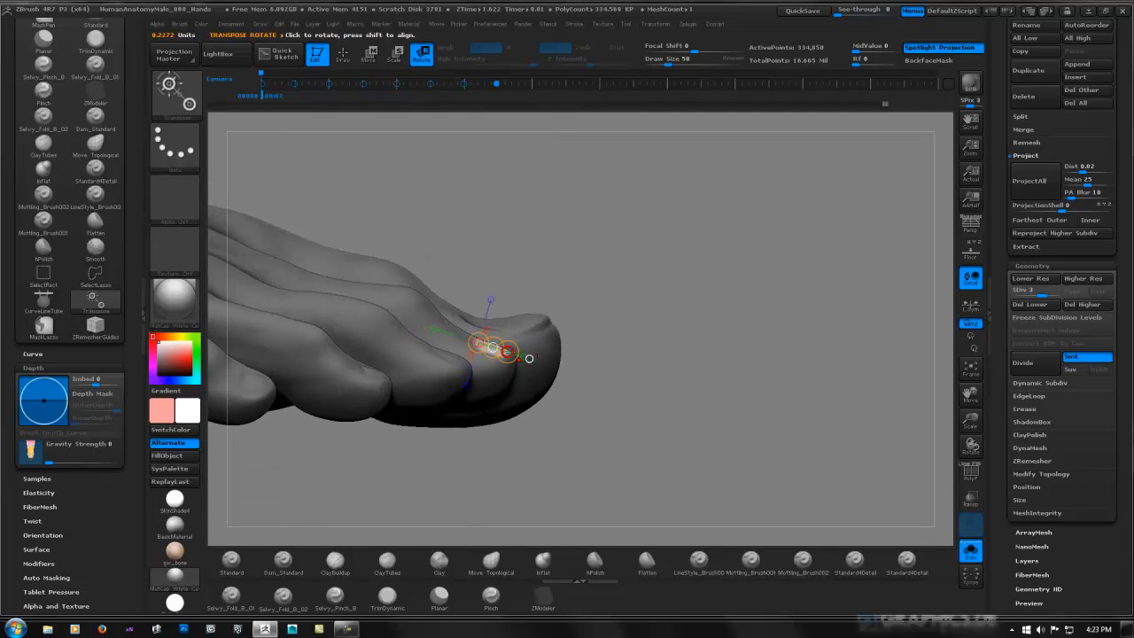
{"action": "left_click_drag", "start_coordinate": [508, 352], "coordinate": [482, 344]}
{"action": "left_click_drag", "start_coordinate": [673, 280], "coordinate": [676, 338]}
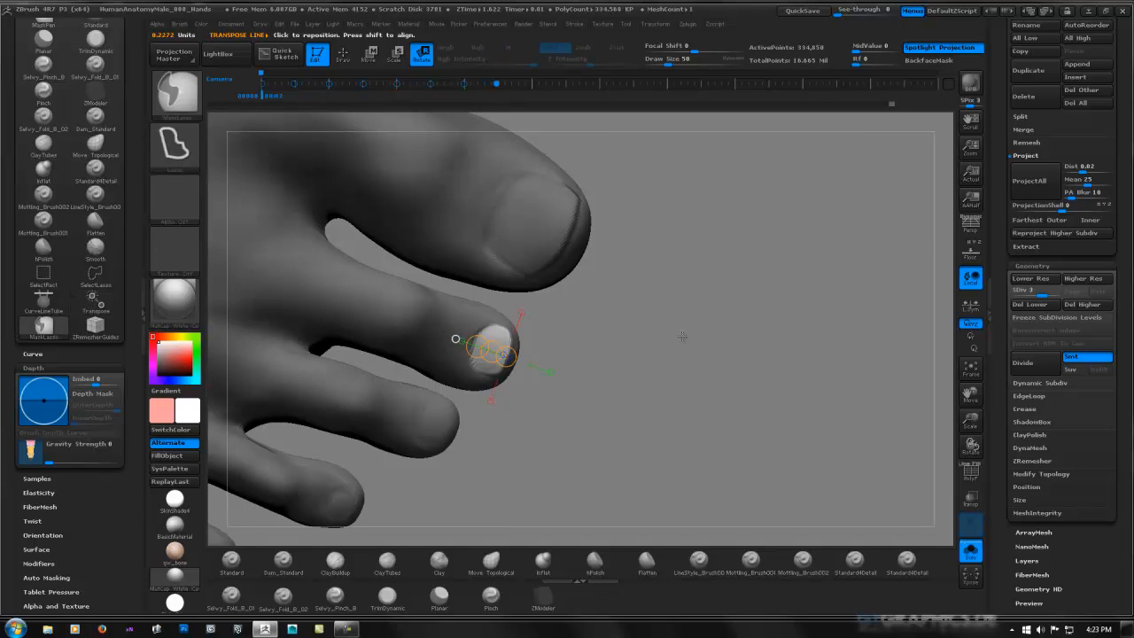
Clear the mask and smooth the crease at the base of the second toe's nail.
{"action": "left_click", "coordinate": [677, 337], "text": "ctrl"}
{"action": "left_click", "coordinate": [673, 343], "text": "ctrl"}
{"action": "key", "text": "q"}
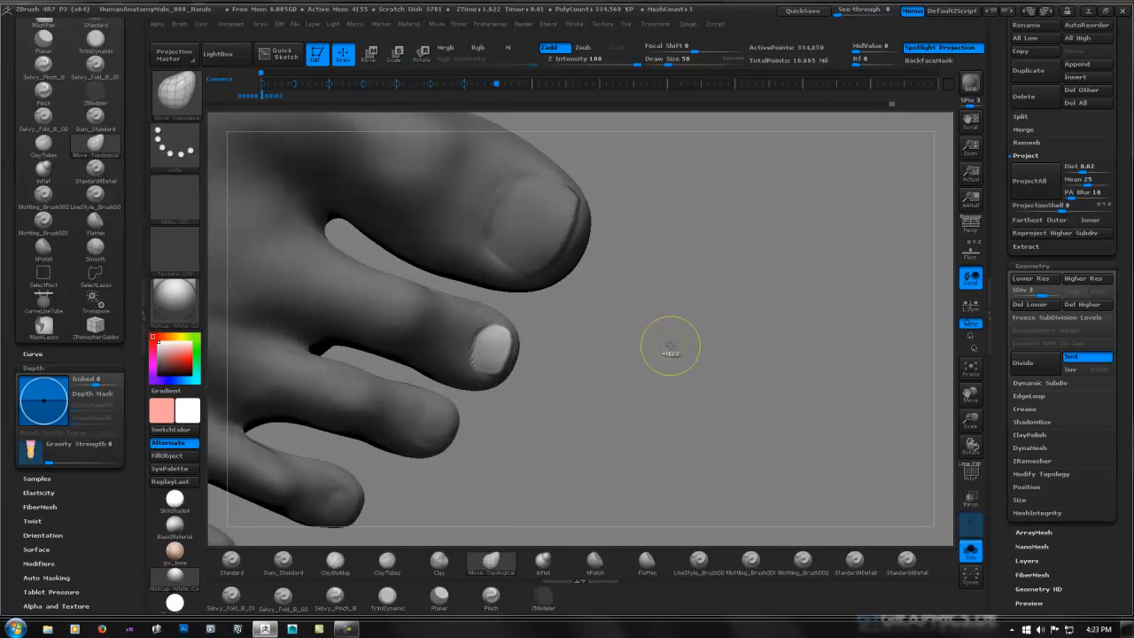
{"action": "mouse_move", "coordinate": [670, 351]}
{"action": "left_mouse_down", "text": "ctrl"}
{"action": "mouse_move", "coordinate": [660, 359]}
{"action": "mouse_move", "coordinate": [601, 341]}
{"action": "left_mouse_up", "text": "ctrl"}
{"action": "right_click_drag", "start_coordinate": [601, 341], "coordinate": [604, 381], "text": "ctrl"}
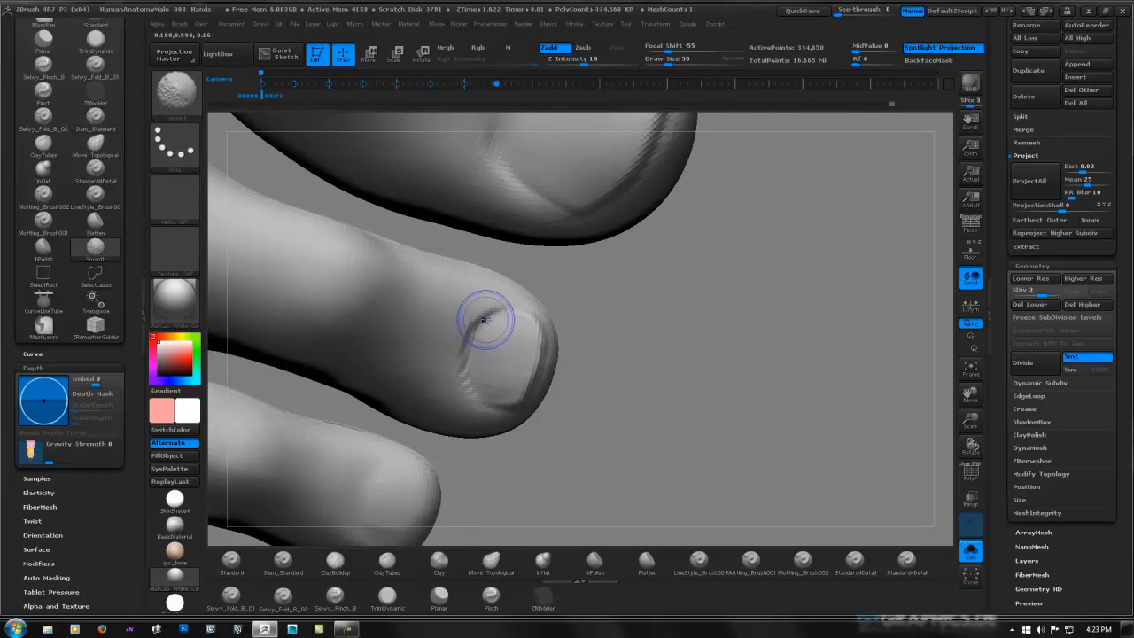
{"action": "mouse_move", "coordinate": [484, 321]}
{"action": "left_mouse_down", "text": "shift"}
{"action": "mouse_move", "coordinate": [473, 372]}
{"action": "mouse_move", "coordinate": [493, 309]}
{"action": "left_mouse_up", "text": "shift"}
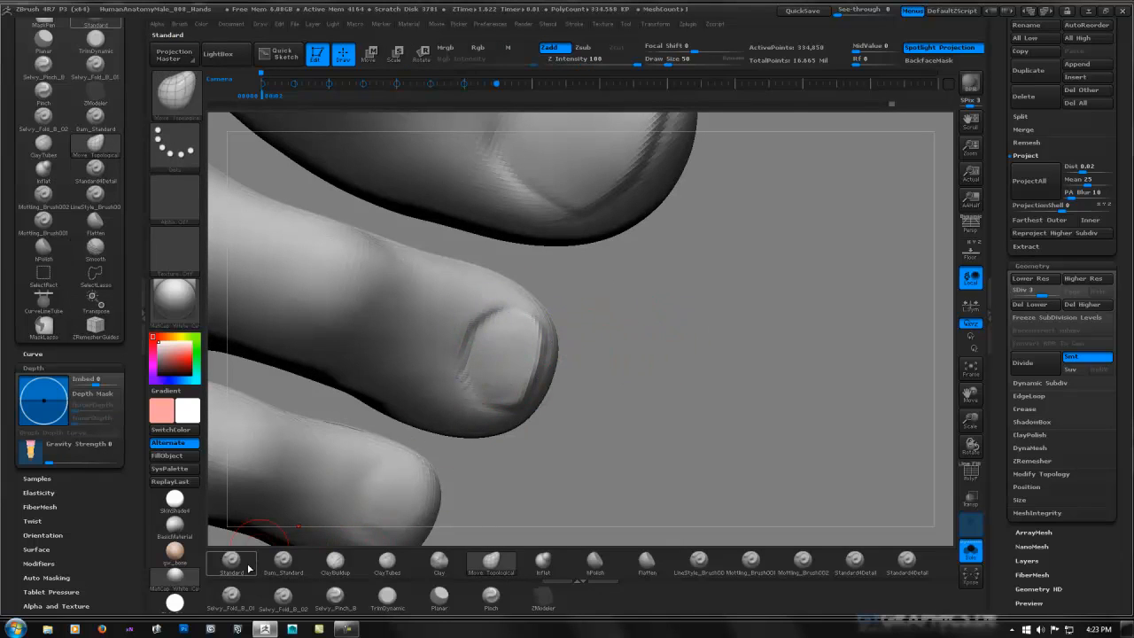
Carve the crease around the base of the second toe's nail with Dam_Standard and smooth its rough corner.
{"action": "left_click", "coordinate": [283, 560]}
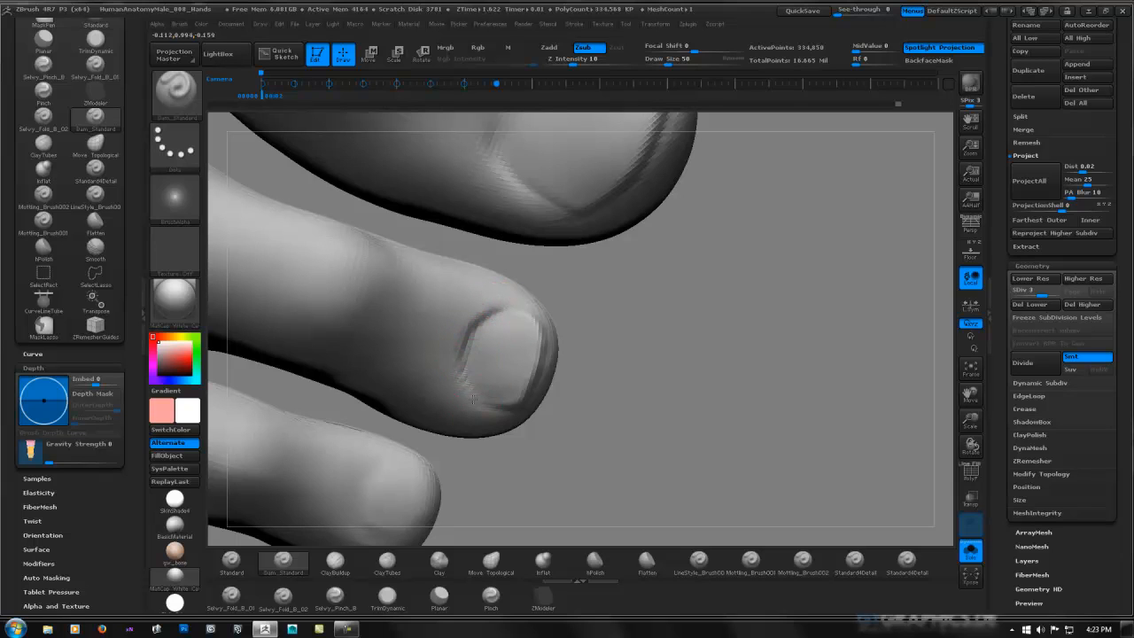
{"action": "left_click_drag", "start_coordinate": [472, 328], "coordinate": [493, 309]}
{"action": "left_click_drag", "start_coordinate": [455, 377], "coordinate": [469, 388], "text": "shift"}
{"action": "right_click_drag", "start_coordinate": [508, 326], "coordinate": [510, 298]}
{"action": "mouse_move", "coordinate": [653, 311]}
{"action": "right_mouse_down", "text": "ctrl"}
{"action": "mouse_move", "coordinate": [536, 339]}
{"action": "mouse_move", "coordinate": [496, 310]}
{"action": "mouse_move", "coordinate": [504, 319]}
{"action": "mouse_move", "coordinate": [481, 316]}
{"action": "mouse_move", "coordinate": [534, 362]}
{"action": "mouse_move", "coordinate": [554, 356]}
{"action": "mouse_move", "coordinate": [523, 324]}
{"action": "mouse_move", "coordinate": [572, 346]}
{"action": "mouse_move", "coordinate": [589, 342]}
{"action": "mouse_move", "coordinate": [575, 313]}
{"action": "mouse_move", "coordinate": [653, 329]}
{"action": "right_mouse_up", "text": "ctrl"}
{"action": "key", "text": "shift"}
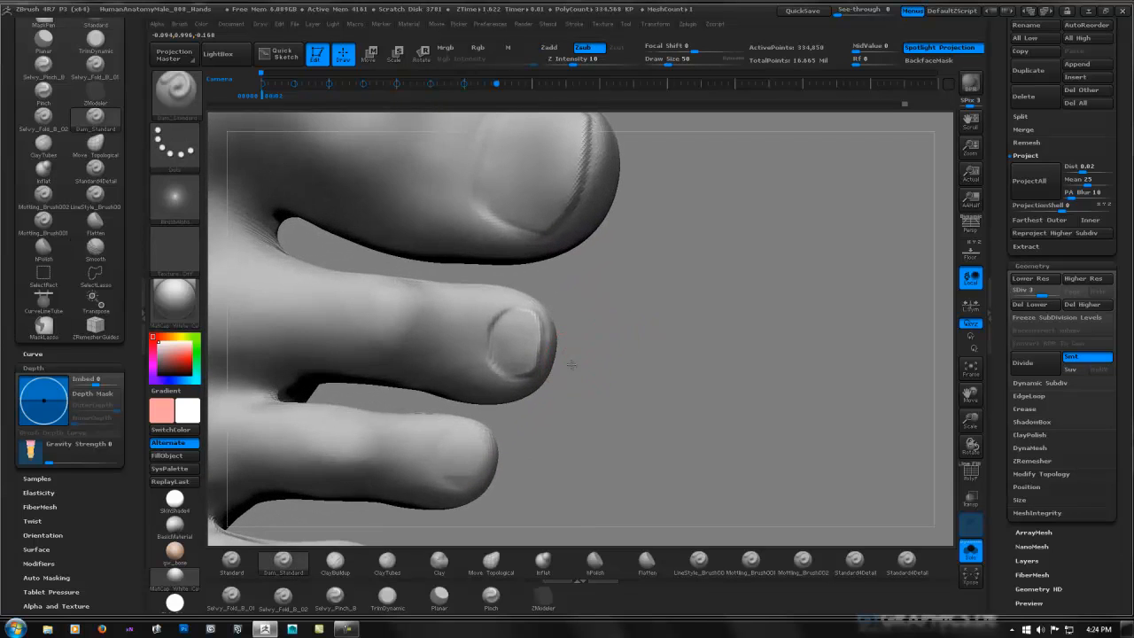
Smooth the second toe's upper surface behind the nail, its side edge and the nail plate.
{"action": "mouse_move", "coordinate": [571, 365]}
{"action": "right_mouse_down", "text": "alt"}
{"action": "mouse_move", "coordinate": [569, 324]}
{"action": "mouse_move", "coordinate": [523, 378]}
{"action": "mouse_move", "coordinate": [536, 329]}
{"action": "right_mouse_up", "text": "alt"}
{"action": "key", "text": "shift"}
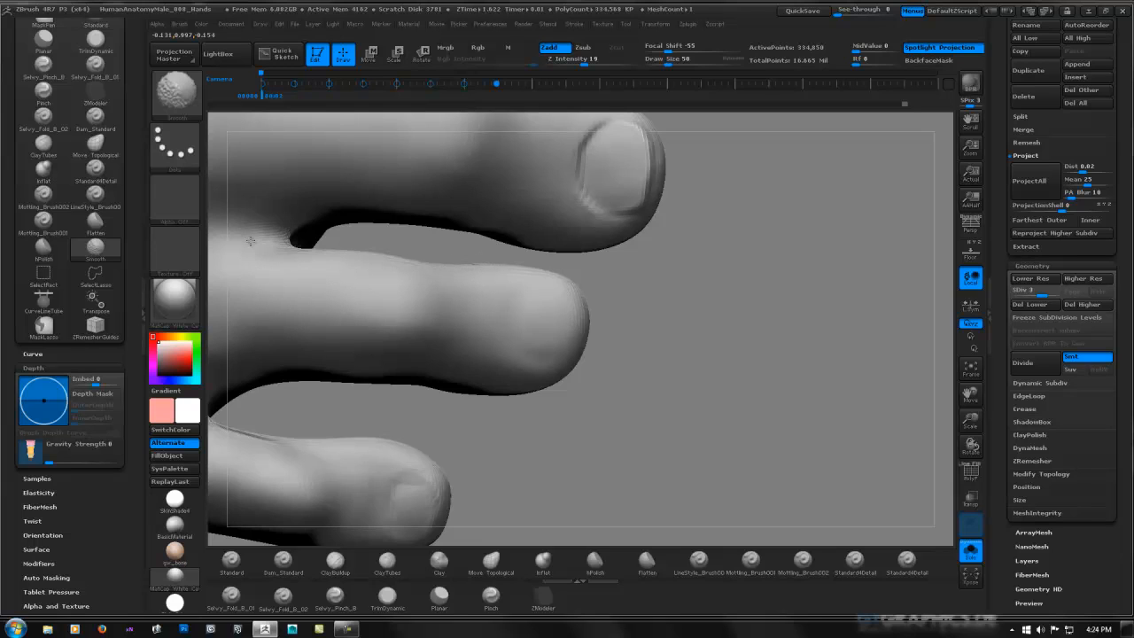
{"action": "right_click_drag", "start_coordinate": [550, 258], "coordinate": [535, 387], "text": "alt"}
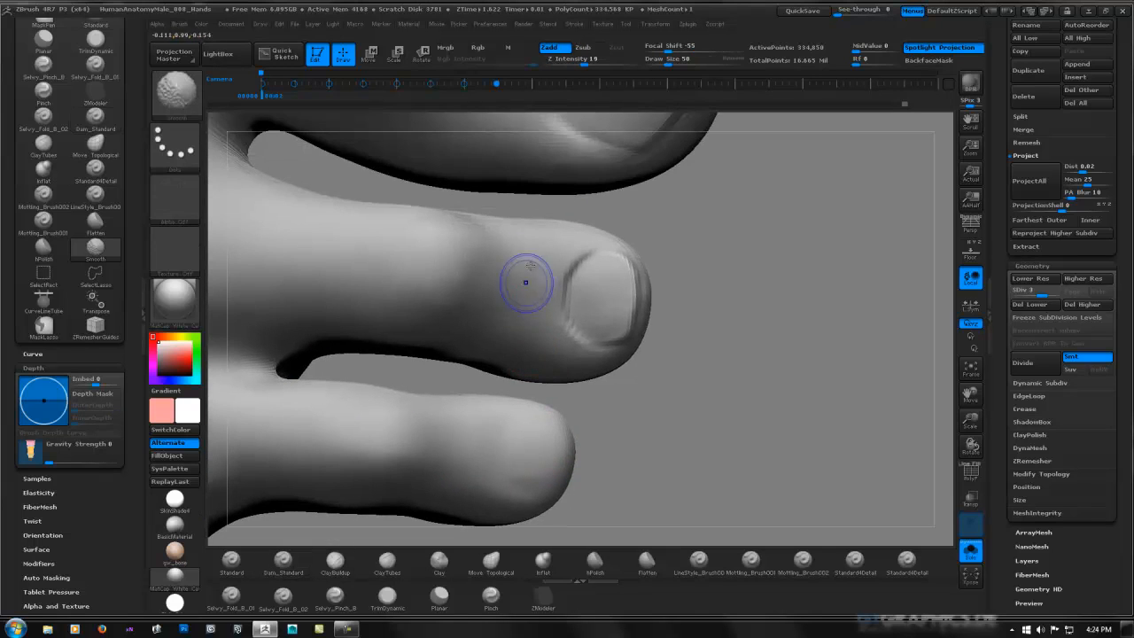
{"action": "left_click_drag", "start_coordinate": [525, 281], "coordinate": [473, 228], "text": "shift"}
{"action": "left_click_drag", "start_coordinate": [417, 211], "coordinate": [474, 218], "text": "shift"}
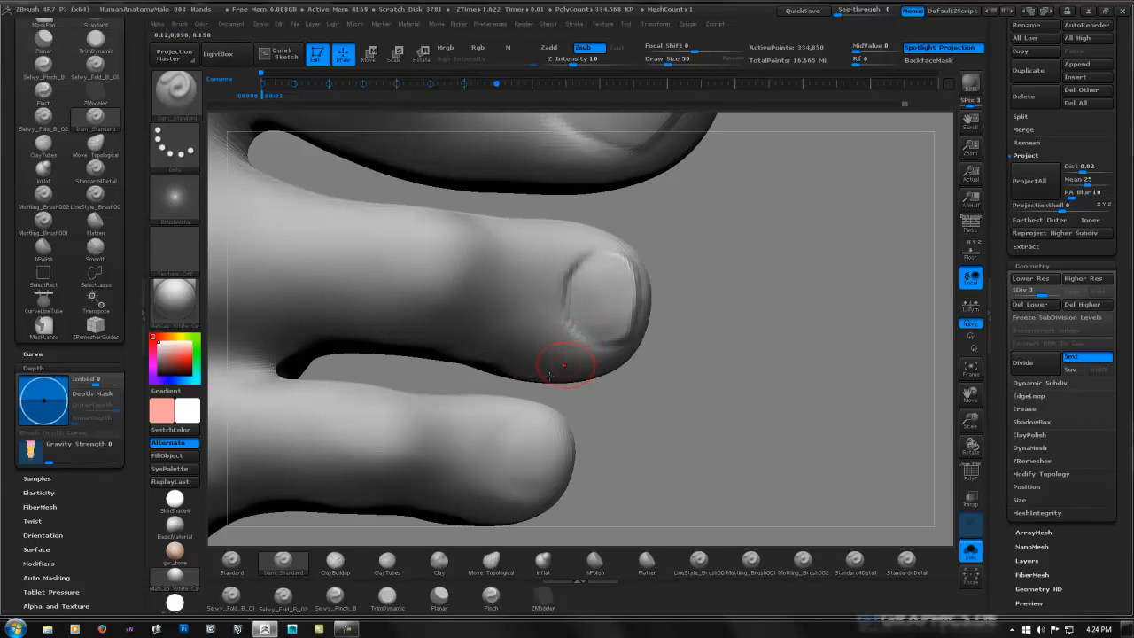
{"action": "left_click_drag", "start_coordinate": [611, 285], "coordinate": [619, 331], "text": "shift"}
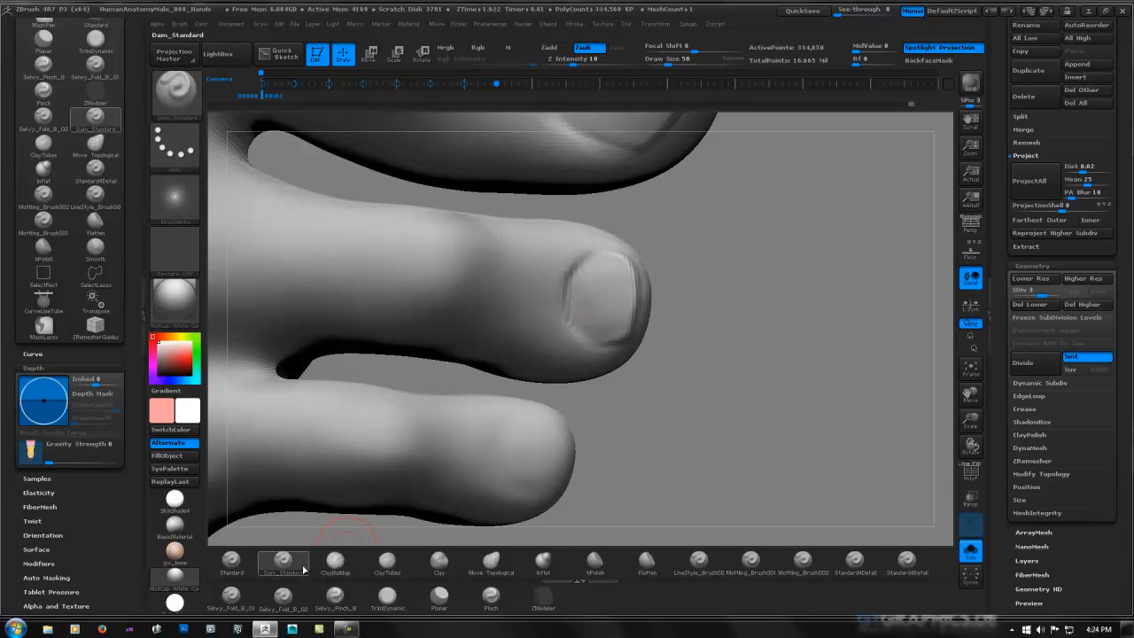
Deepen the creases along the base and sides of the second toe's nail with Dam_Standard.
{"action": "mouse_move", "coordinate": [574, 280]}
{"action": "left_mouse_down"}
{"action": "mouse_move", "coordinate": [593, 256]}
{"action": "mouse_move", "coordinate": [581, 310]}
{"action": "mouse_move", "coordinate": [553, 312]}
{"action": "left_mouse_up"}
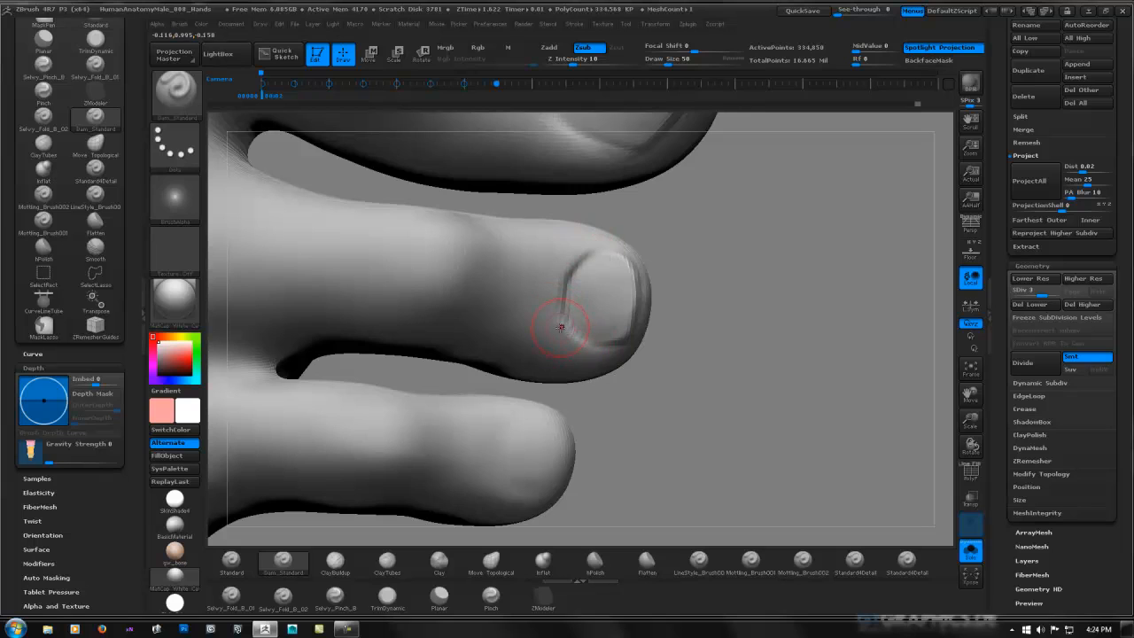
{"action": "left_click_drag", "start_coordinate": [610, 254], "coordinate": [595, 340]}
Mask a squarish nail area on the upper tip of the third toe and refine the mask's edge.
{"action": "right_click_drag", "start_coordinate": [735, 302], "coordinate": [621, 289], "text": "ctrl"}
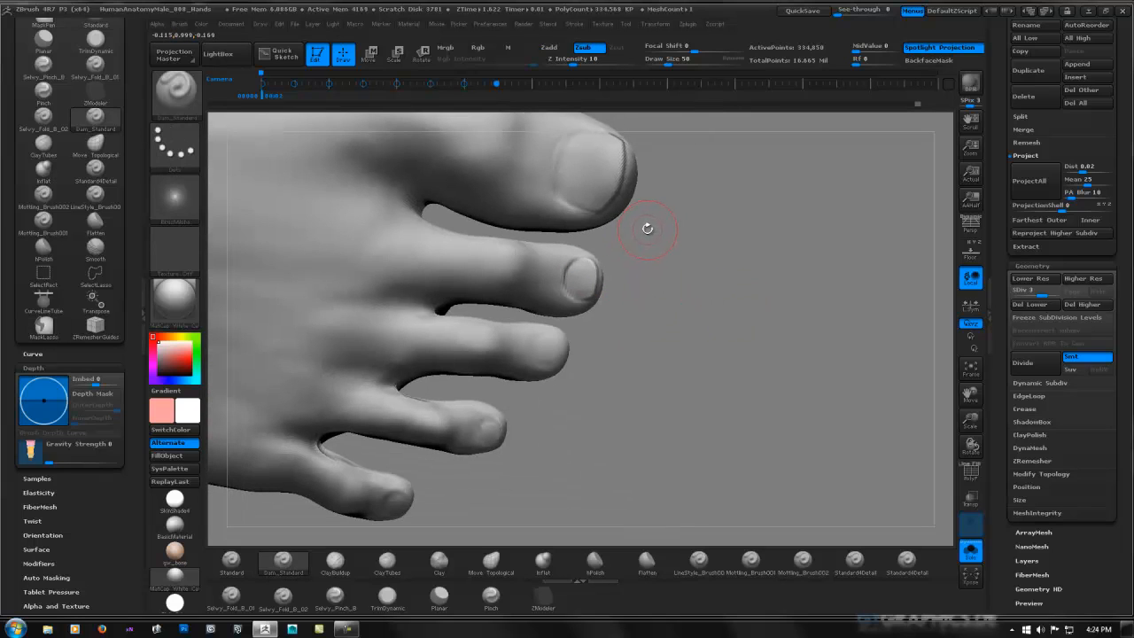
{"action": "right_click_drag", "start_coordinate": [548, 346], "coordinate": [561, 336], "text": "ctrl"}
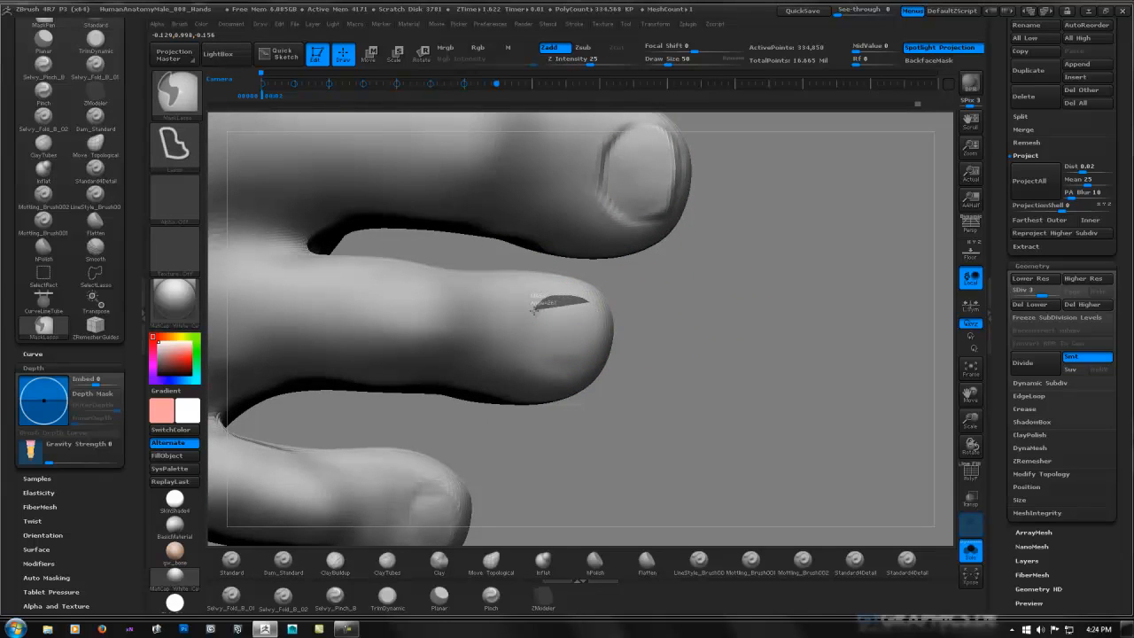
{"action": "left_click_drag", "start_coordinate": [533, 309], "coordinate": [538, 350], "text": "ctrl"}
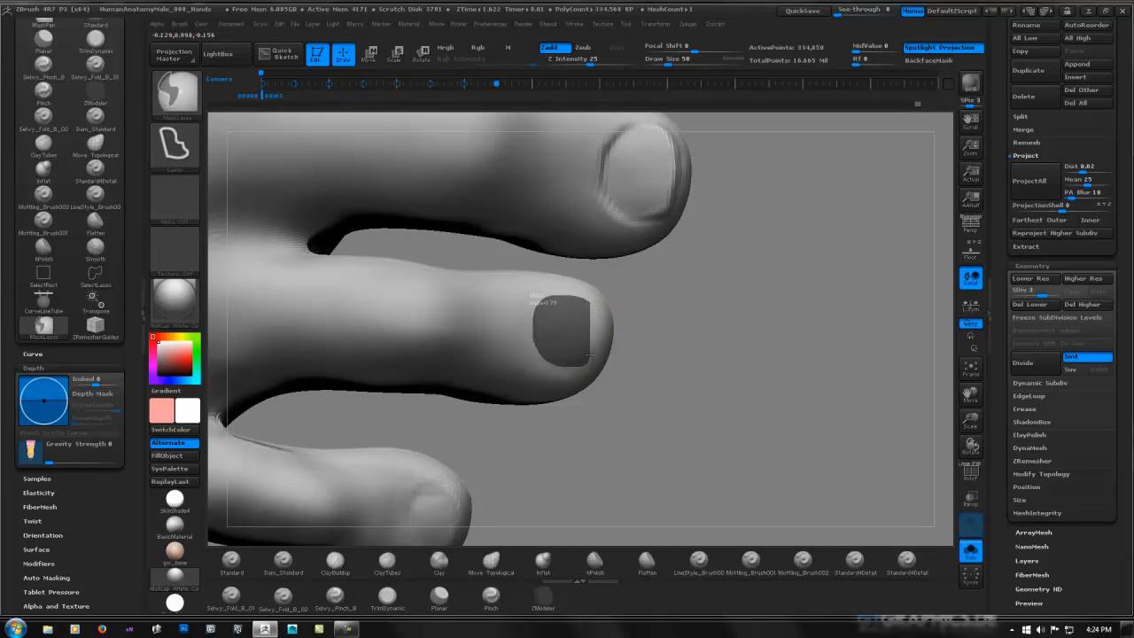
{"action": "left_click", "coordinate": [586, 298], "text": "ctrl"}
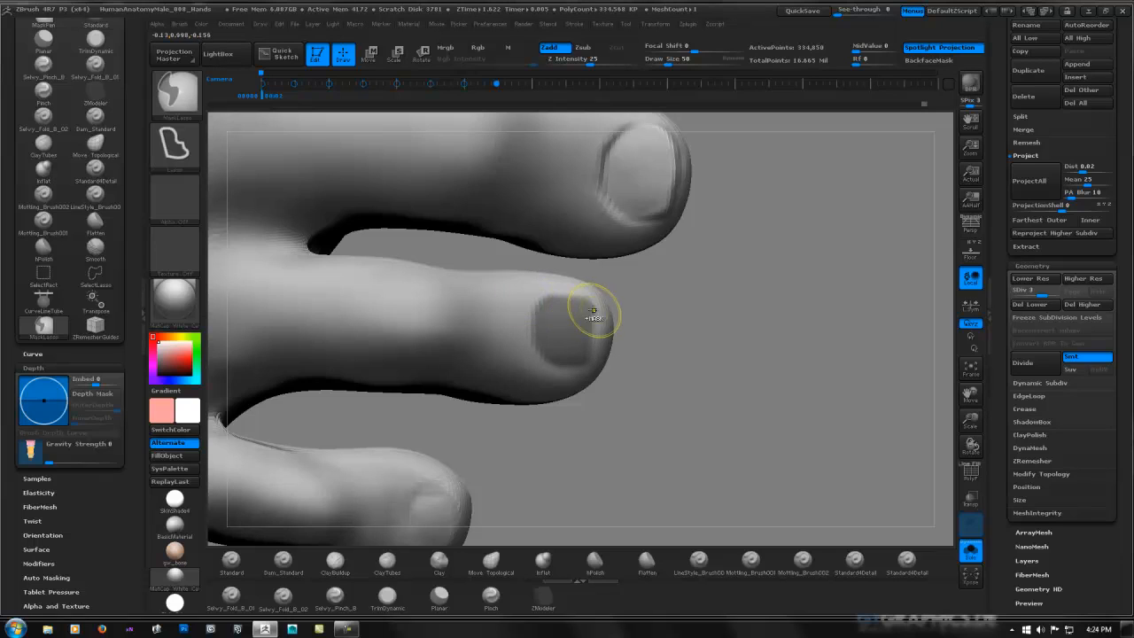
{"action": "left_click_drag", "start_coordinate": [594, 317], "coordinate": [583, 367], "text": "ctrl"}
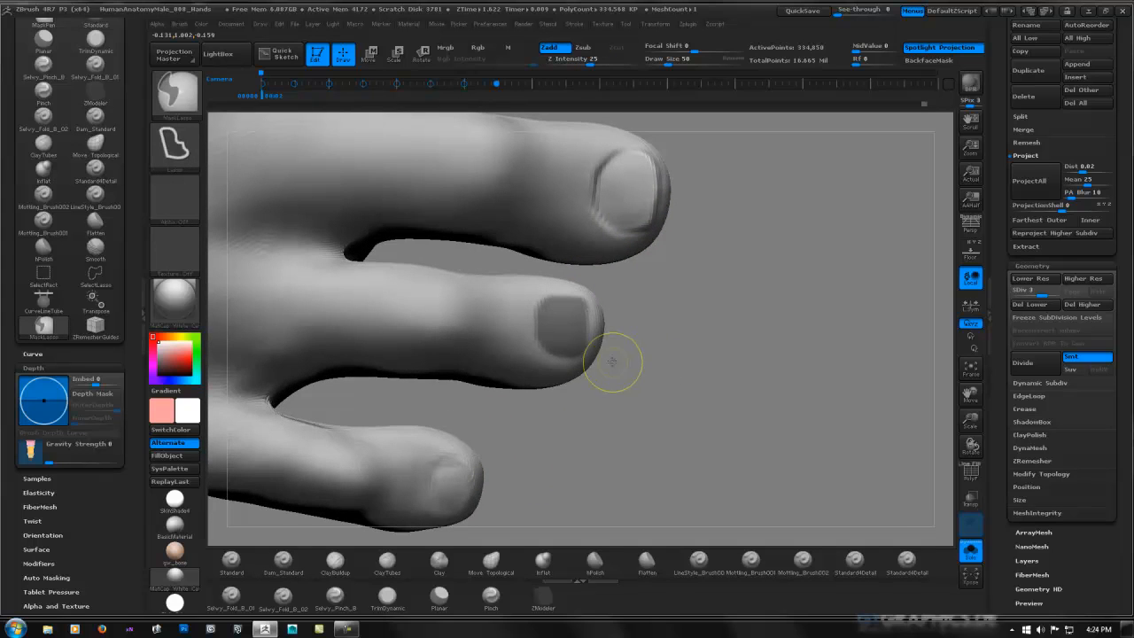
{"action": "mouse_move", "coordinate": [561, 309]}
{"action": "left_mouse_down", "text": "ctrl"}
{"action": "mouse_move", "coordinate": [539, 290]}
{"action": "mouse_move", "coordinate": [564, 327]}
{"action": "left_mouse_up", "text": "ctrl"}
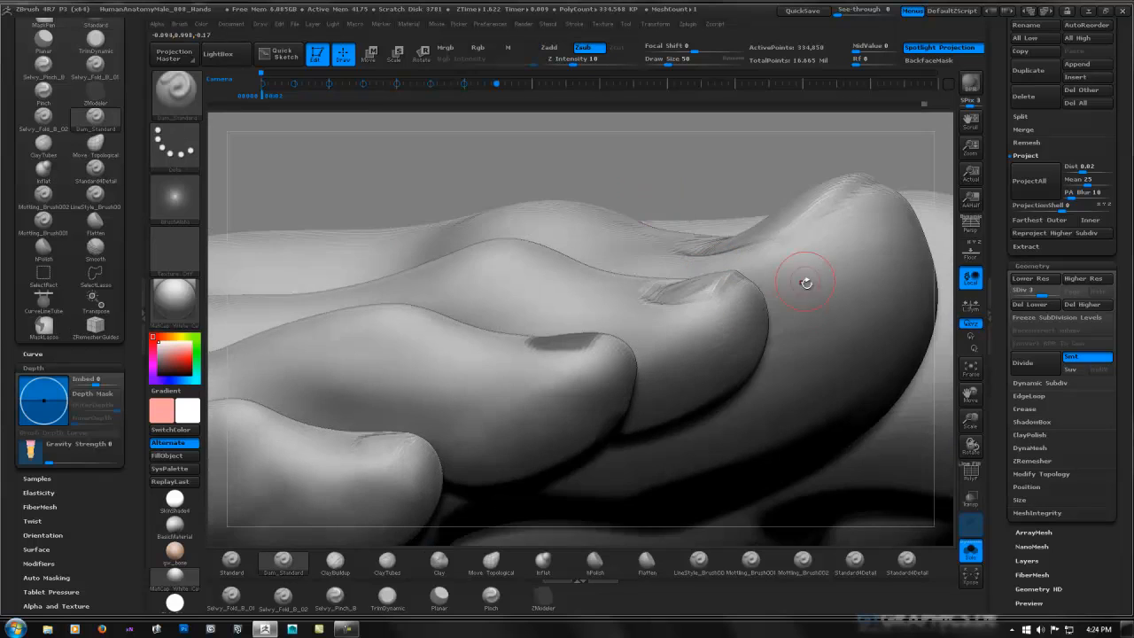
Check the third toe's nail mask from the side and invert it to leave only the nail editable.
{"action": "key", "text": "shift"}
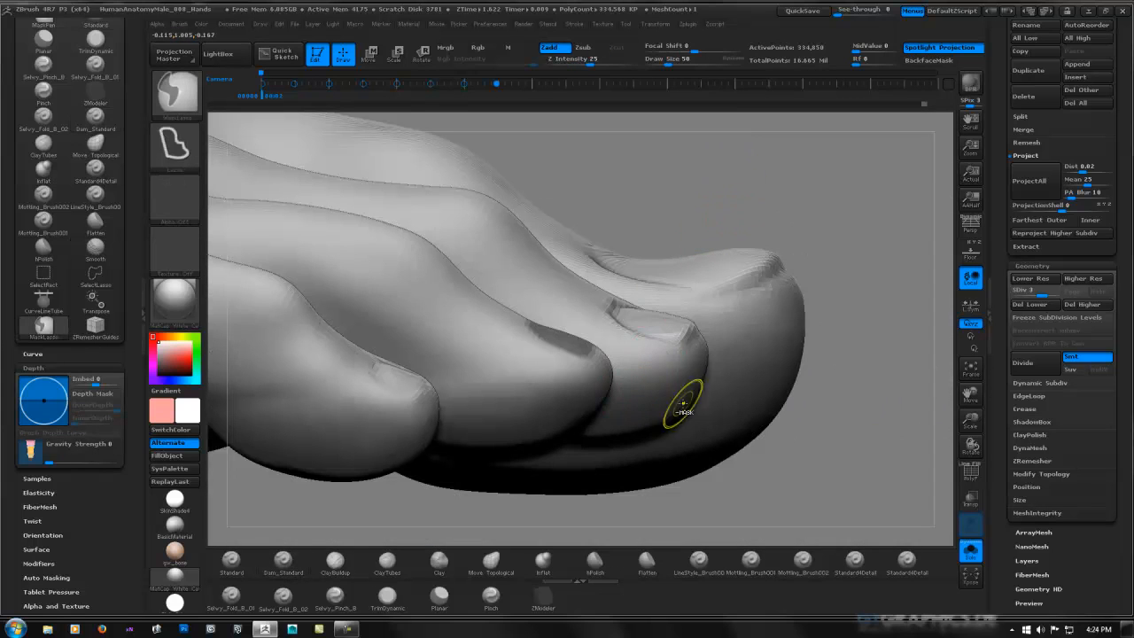
{"action": "mouse_move", "coordinate": [683, 399]}
{"action": "left_mouse_down", "text": "ctrl"}
{"action": "mouse_move", "coordinate": [757, 404]}
{"action": "mouse_move", "coordinate": [599, 383]}
{"action": "mouse_move", "coordinate": [433, 496]}
{"action": "mouse_move", "coordinate": [443, 540]}
{"action": "left_mouse_up", "text": "ctrl"}
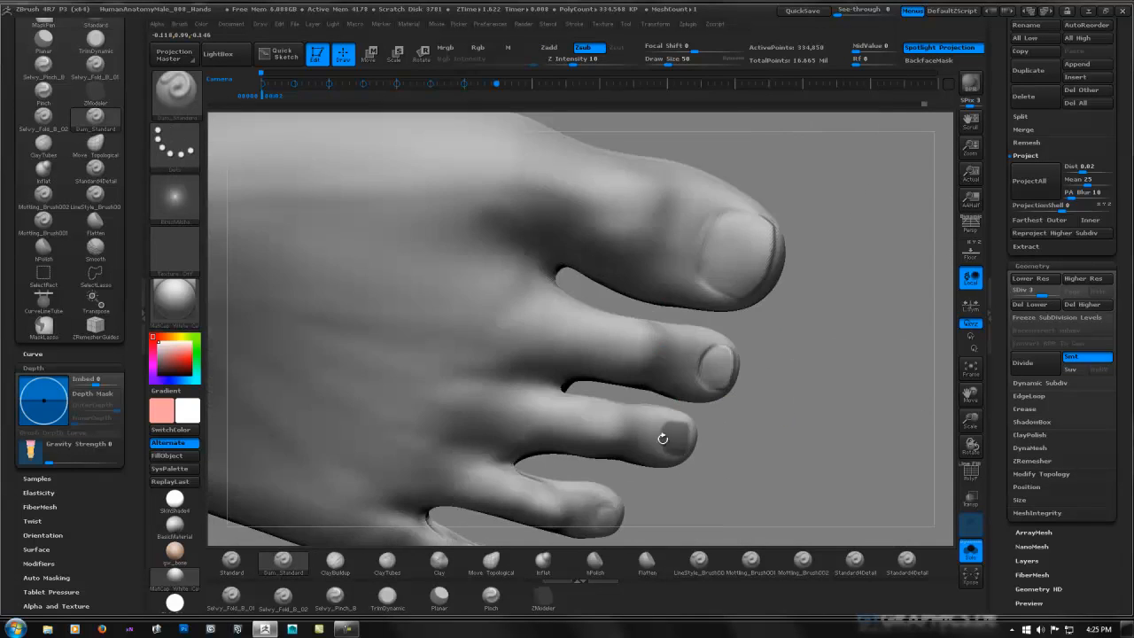
{"action": "left_click_drag", "start_coordinate": [662, 437], "coordinate": [656, 363]}
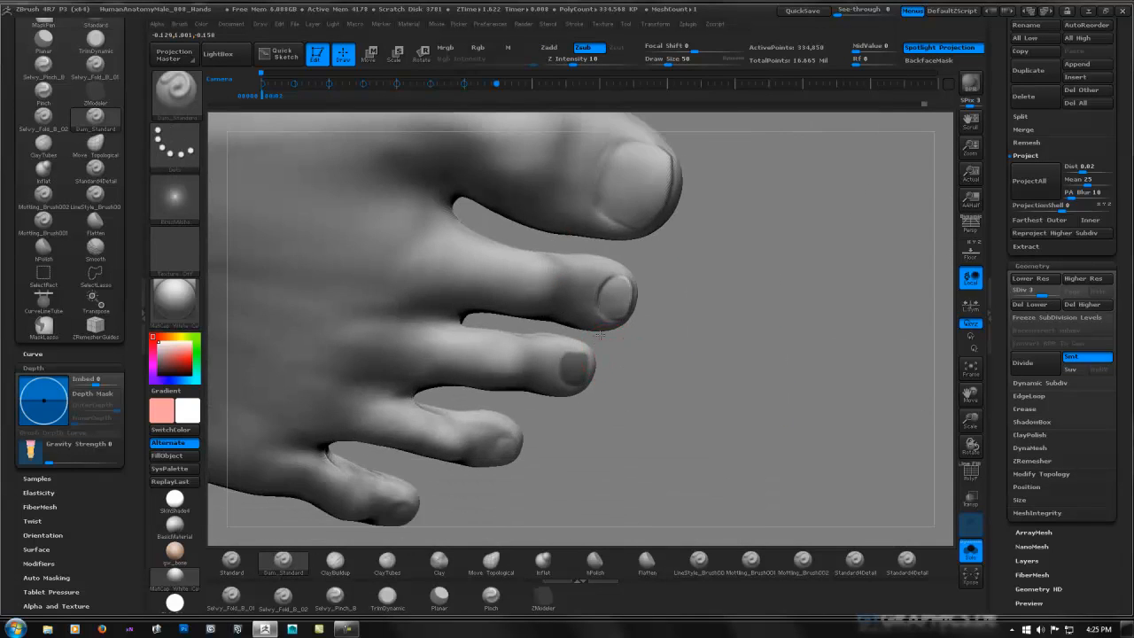
{"action": "left_click", "coordinate": [656, 376], "text": "ctrl"}
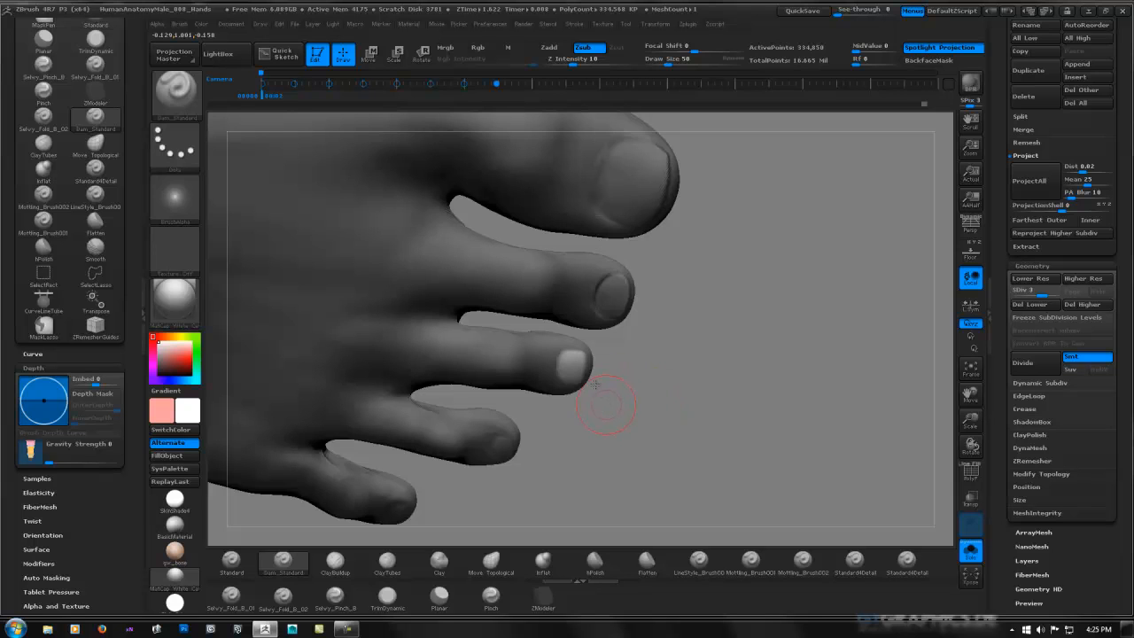
Align a transpose line along the third toe's nail and rotate the nail so its front edge lifts off the toe.
{"action": "key", "text": "w"}
{"action": "left_click_drag", "start_coordinate": [559, 365], "coordinate": [603, 369]}
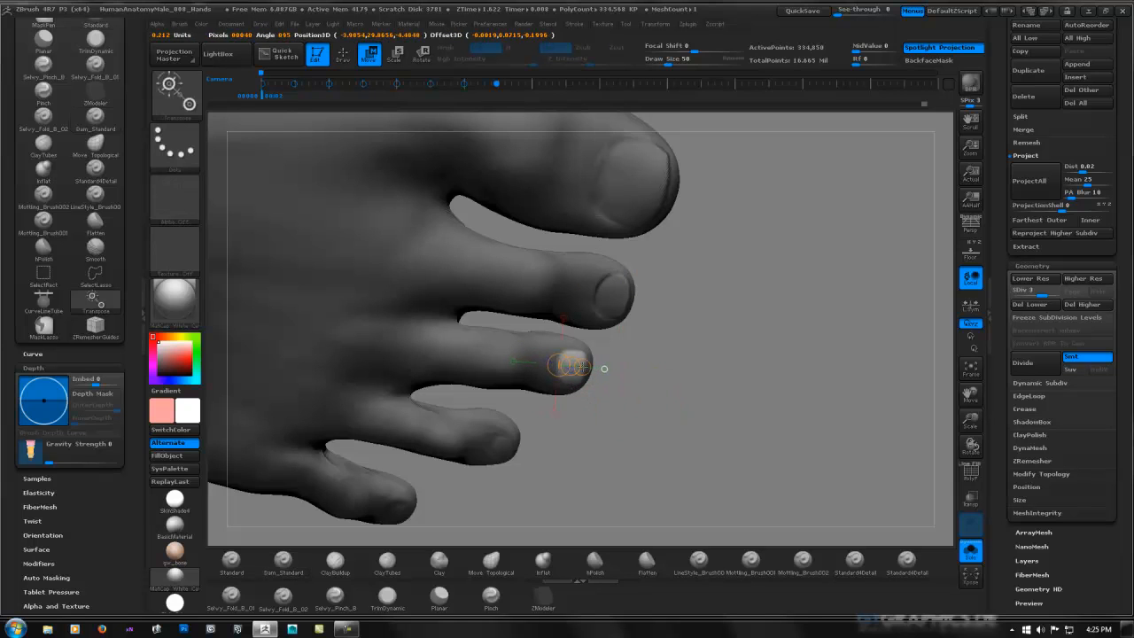
{"action": "key", "text": "r"}
{"action": "left_click_drag", "start_coordinate": [653, 413], "coordinate": [688, 339]}
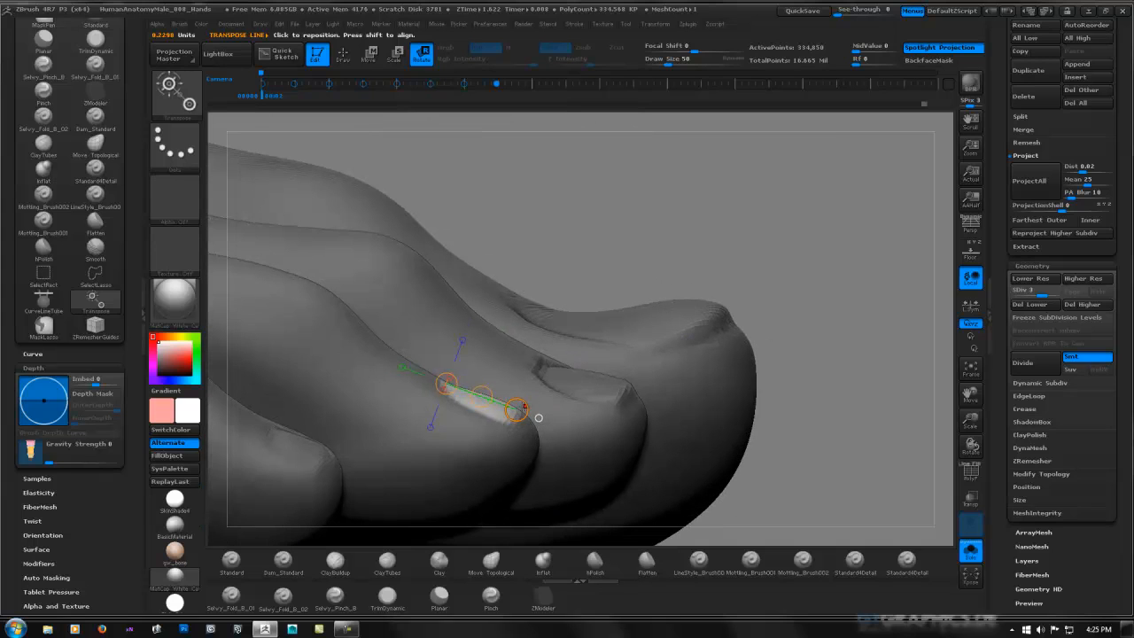
{"action": "left_click_drag", "start_coordinate": [517, 408], "coordinate": [434, 381]}
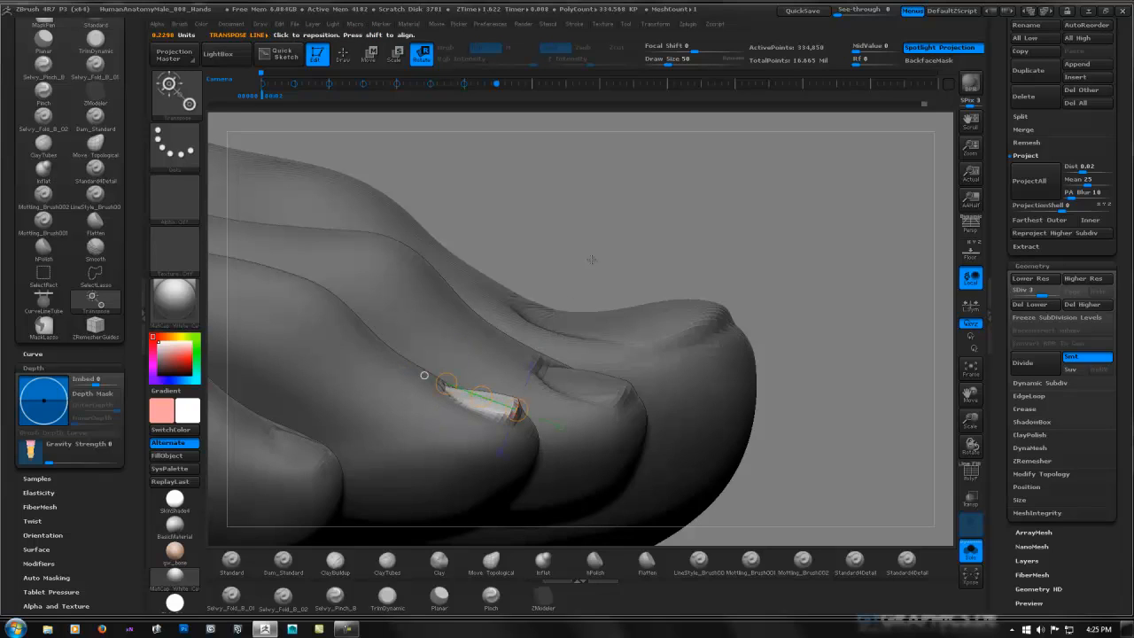
Shift the third toe's nail and stretch it along the toe with transpose Move, checking its profile from the side.
{"action": "key", "text": "w"}
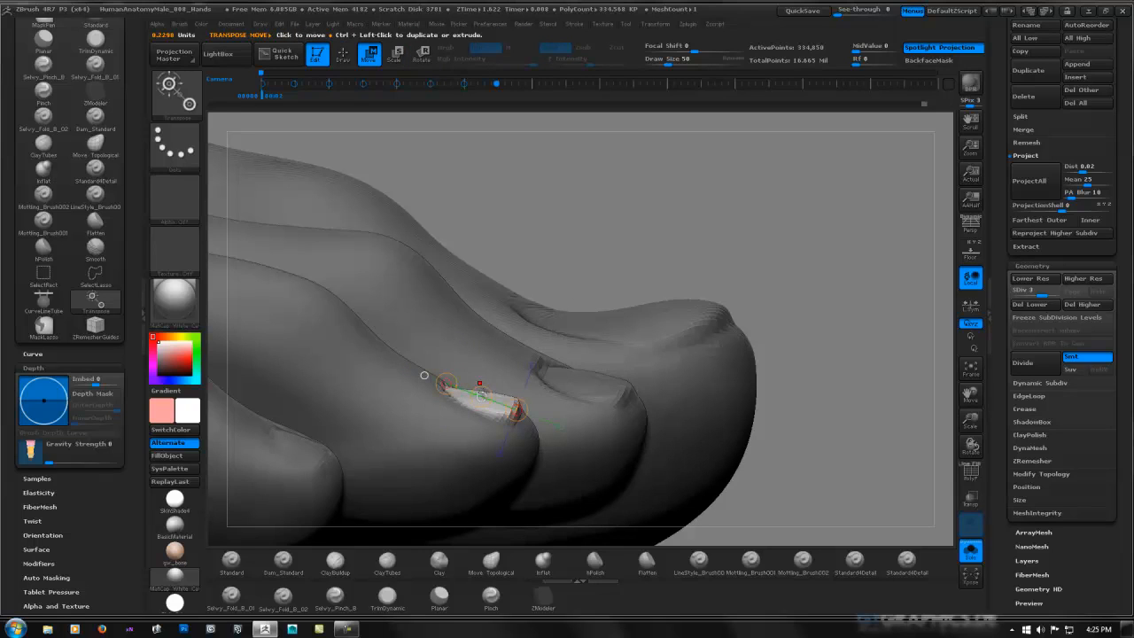
{"action": "left_click_drag", "start_coordinate": [479, 395], "coordinate": [514, 410]}
{"action": "left_click_drag", "start_coordinate": [639, 242], "coordinate": [646, 376]}
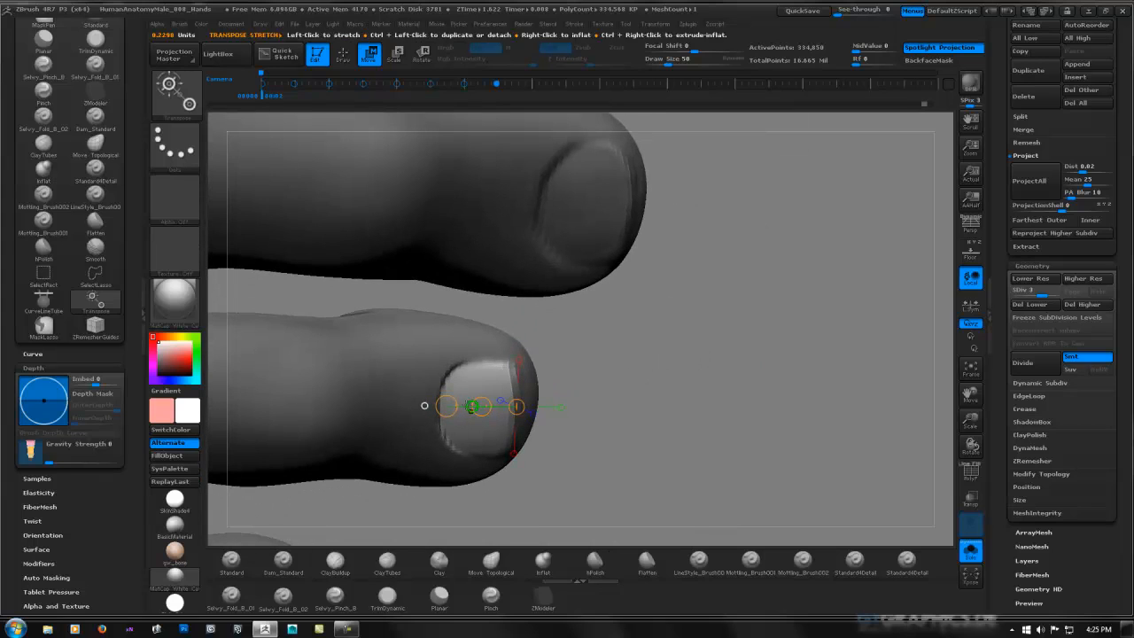
{"action": "left_click_drag", "start_coordinate": [471, 406], "coordinate": [765, 331]}
{"action": "left_click_drag", "start_coordinate": [441, 409], "coordinate": [527, 408]}
{"action": "left_click_drag", "start_coordinate": [612, 398], "coordinate": [733, 341]}
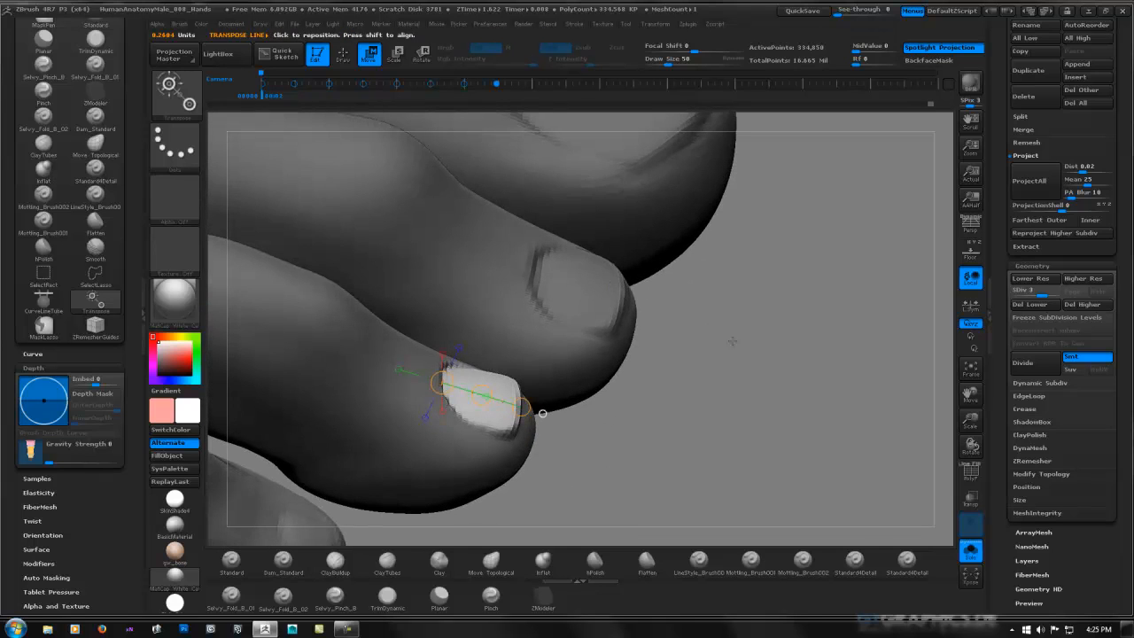
{"action": "left_click_drag", "start_coordinate": [685, 387], "coordinate": [722, 379]}
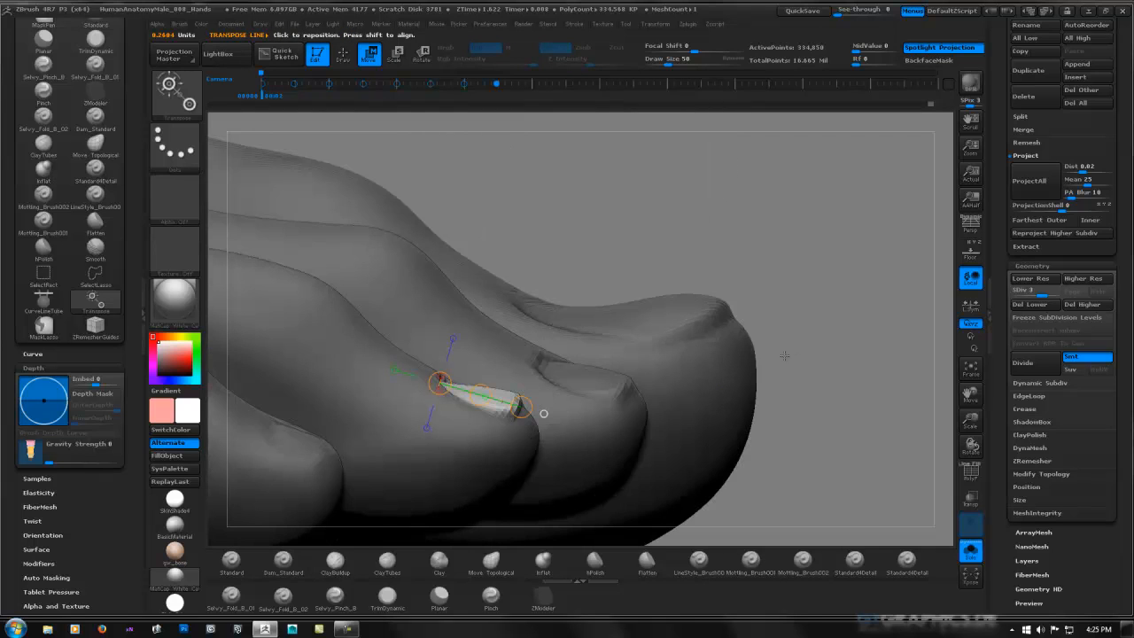
Smooth the base edge and corners of the third toe's unmasked nail.
{"action": "key", "text": "q"}
{"action": "mouse_move", "coordinate": [789, 336]}
{"action": "left_mouse_down", "text": "alt"}
{"action": "mouse_move", "coordinate": [779, 398]}
{"action": "mouse_move", "coordinate": [753, 443]}
{"action": "mouse_move", "coordinate": [718, 277]}
{"action": "left_mouse_up", "text": "alt"}
{"action": "left_click_drag", "start_coordinate": [718, 276], "coordinate": [758, 337]}
{"action": "right_click_drag", "start_coordinate": [638, 393], "coordinate": [539, 425], "text": "ctrl"}
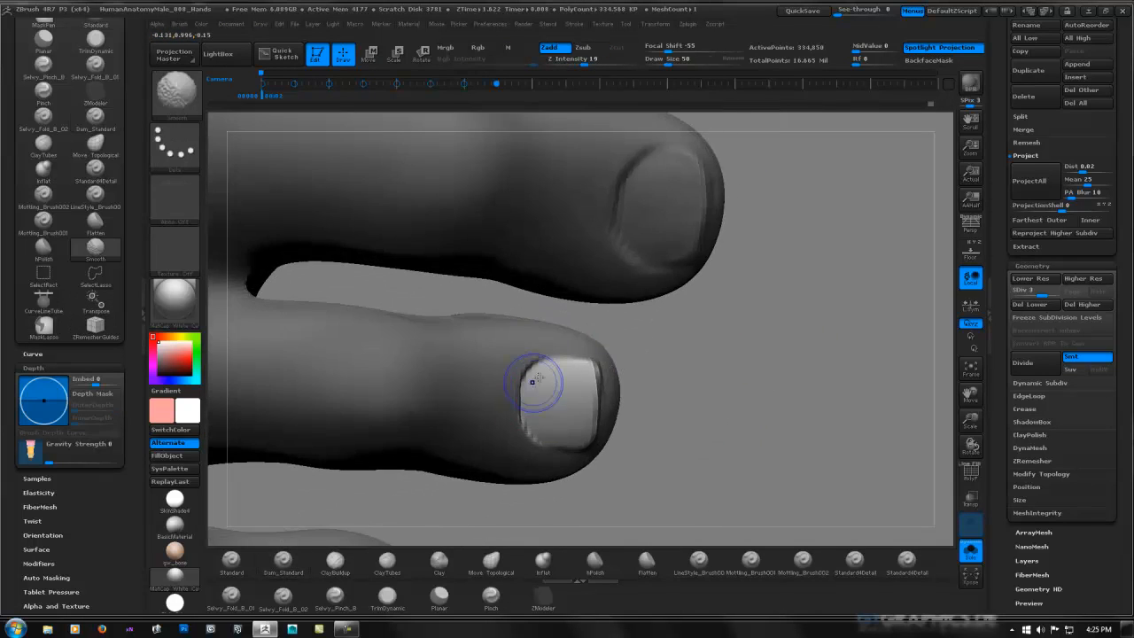
{"action": "mouse_move", "coordinate": [534, 379]}
{"action": "left_mouse_down", "text": "shift"}
{"action": "mouse_move", "coordinate": [524, 409]}
{"action": "mouse_move", "coordinate": [547, 441]}
{"action": "left_mouse_up", "text": "shift"}
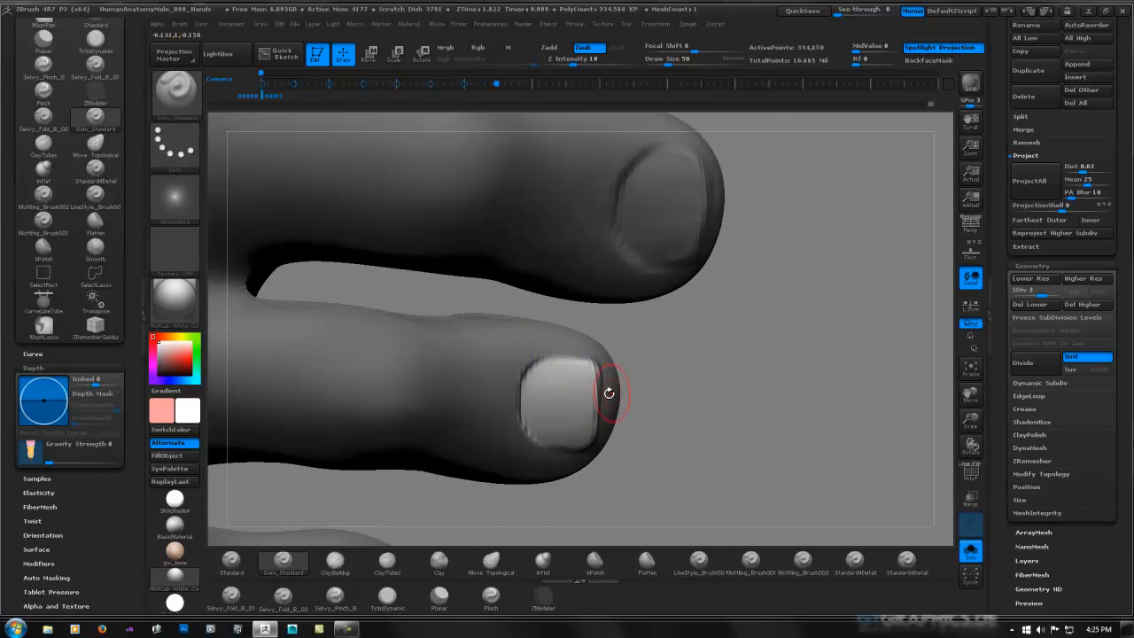
Invert the mask to protect the third toe's nail, smooth the skin along its base and clear the mask.
{"action": "left_click", "coordinate": [726, 365], "text": "ctrl"}
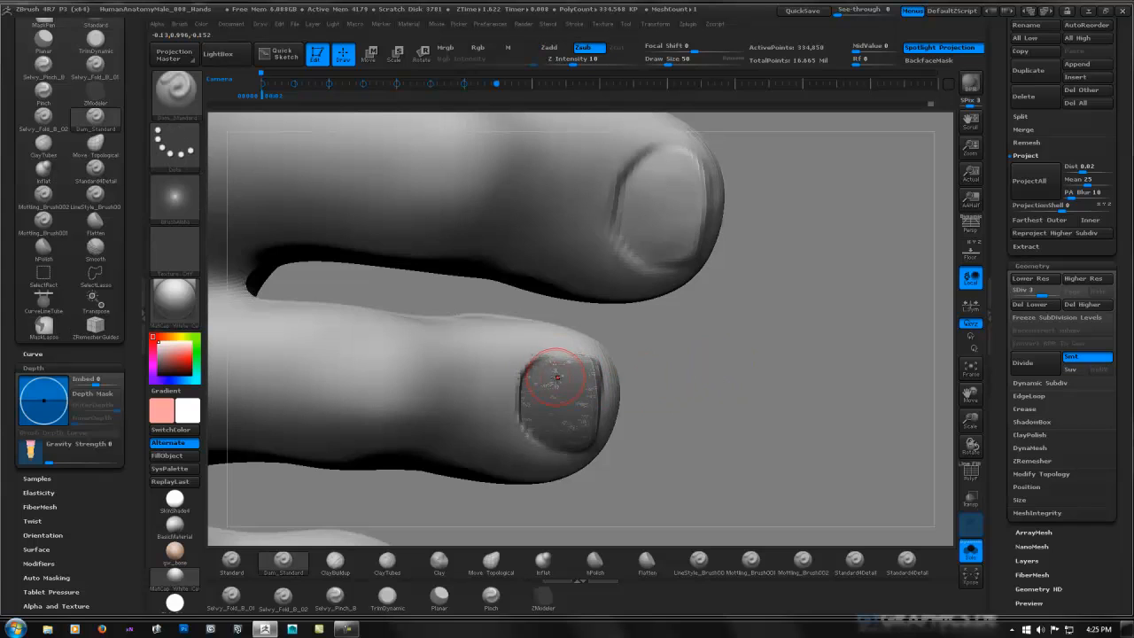
{"action": "key", "text": "shift"}
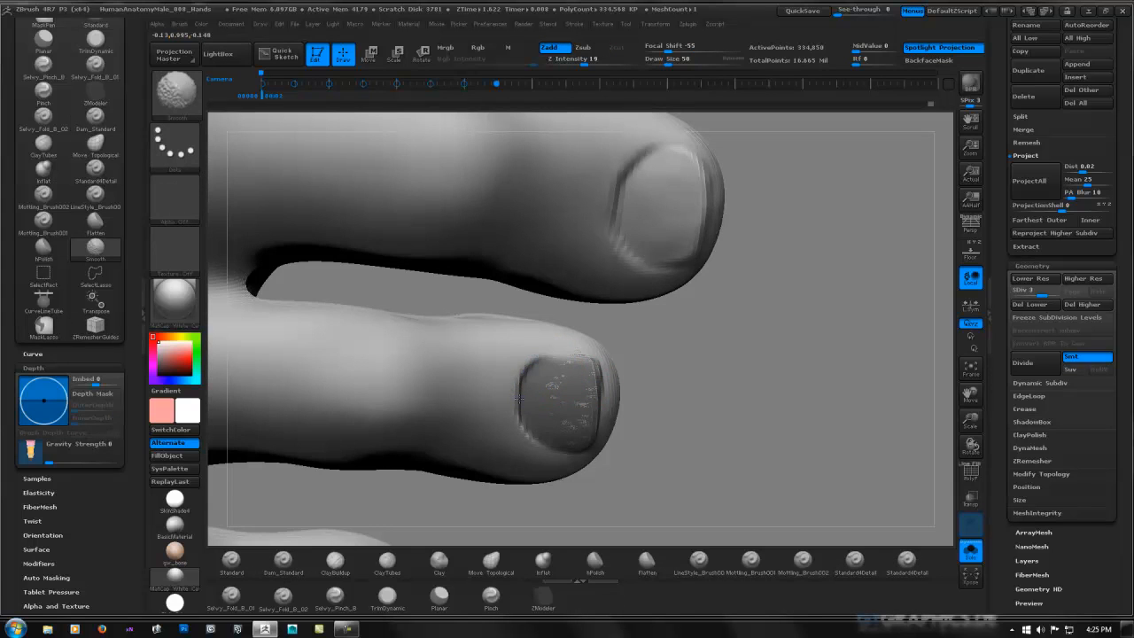
{"action": "left_click_drag", "start_coordinate": [519, 397], "coordinate": [519, 380], "text": "shift"}
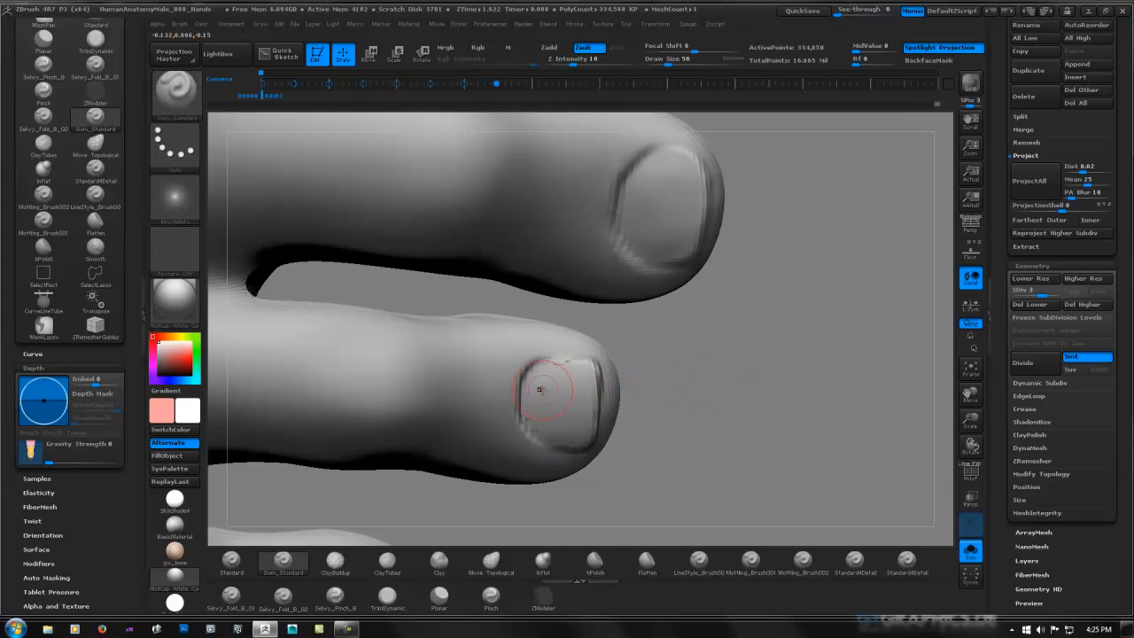
Define the creases along both sides of the third toe's nail with Dam_Standard and soften the nail's upper side.
{"action": "mouse_move", "coordinate": [694, 358]}
{"action": "right_mouse_down", "text": "ctrl"}
{"action": "mouse_move", "coordinate": [588, 367]}
{"action": "mouse_move", "coordinate": [762, 348]}
{"action": "right_mouse_up", "text": "ctrl"}
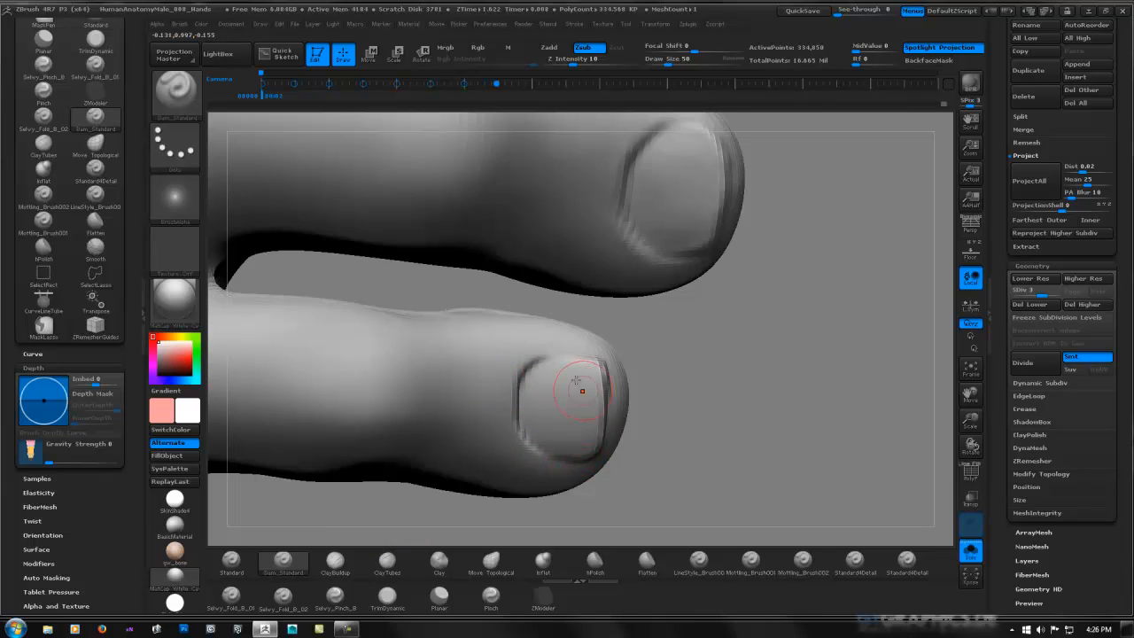
{"action": "right_click_drag", "start_coordinate": [562, 346], "coordinate": [557, 359]}
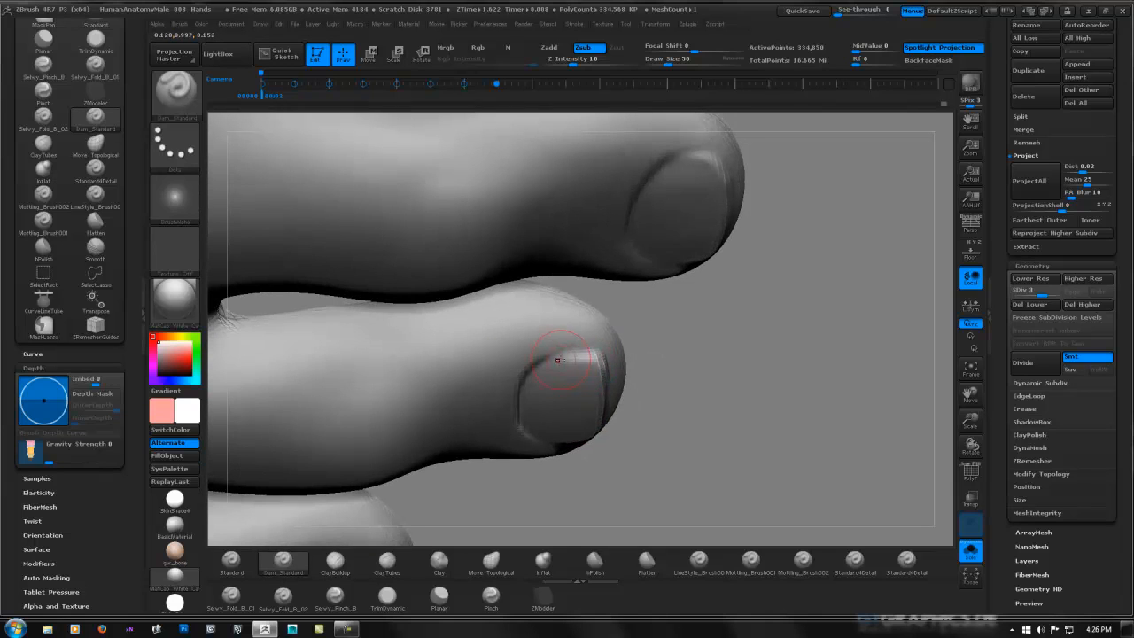
{"action": "key", "text": "shift"}
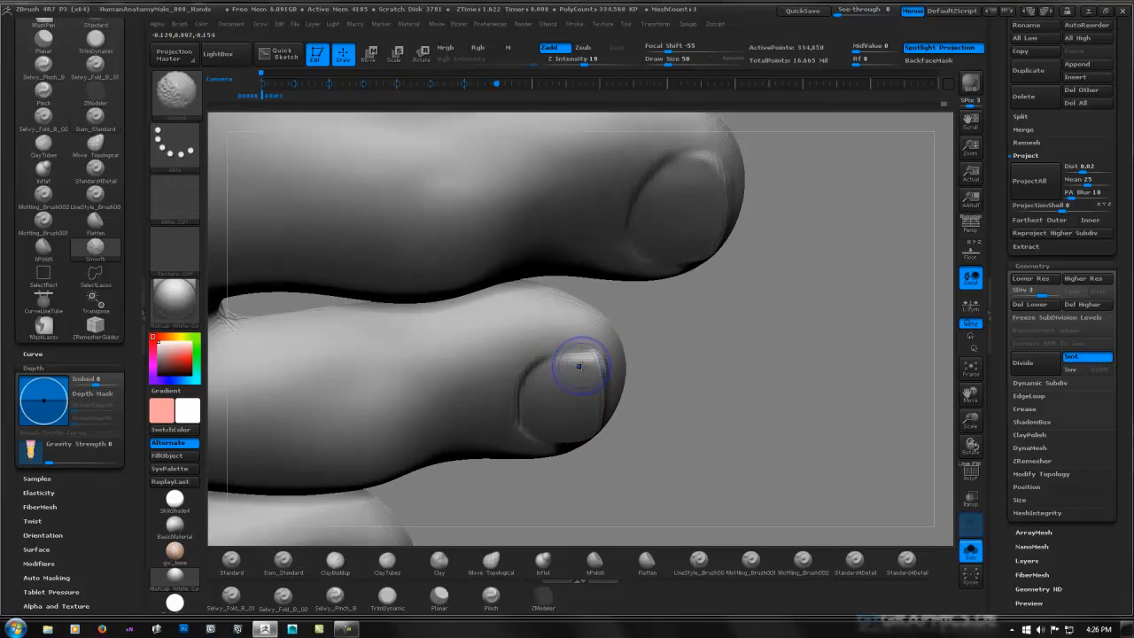
{"action": "right_click_drag", "start_coordinate": [598, 366], "coordinate": [572, 405]}
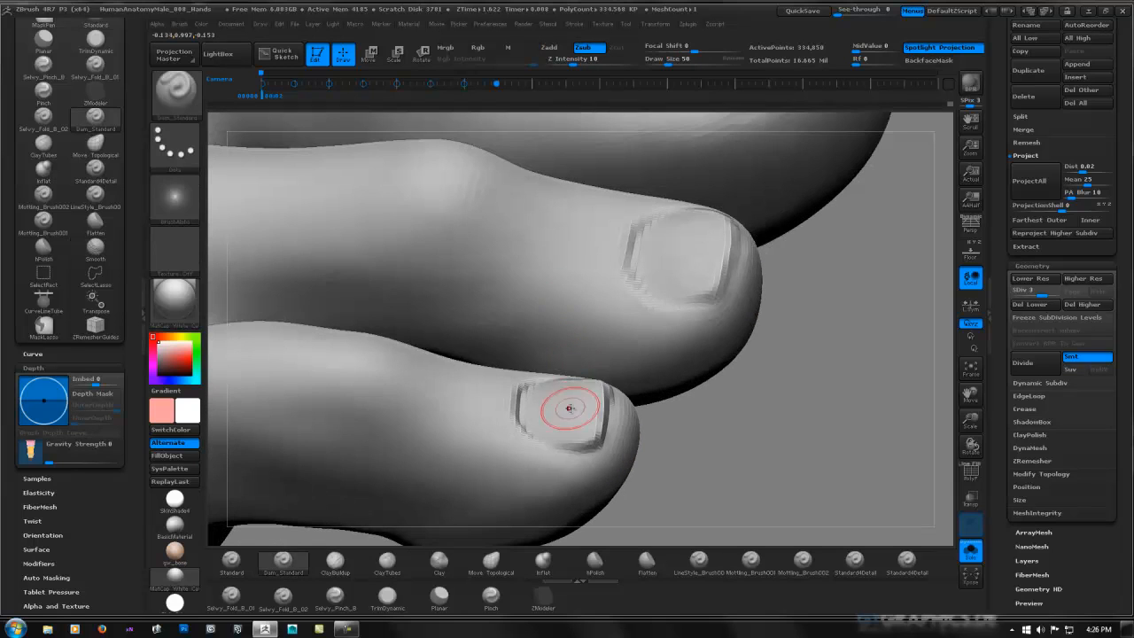
{"action": "left_click_drag", "start_coordinate": [594, 445], "coordinate": [565, 449]}
Build up the skin around the third toe's nail with ClayTubes at focal shift -18 and draw size 37.
{"action": "left_click", "coordinate": [387, 559]}
{"action": "key", "text": "space"}
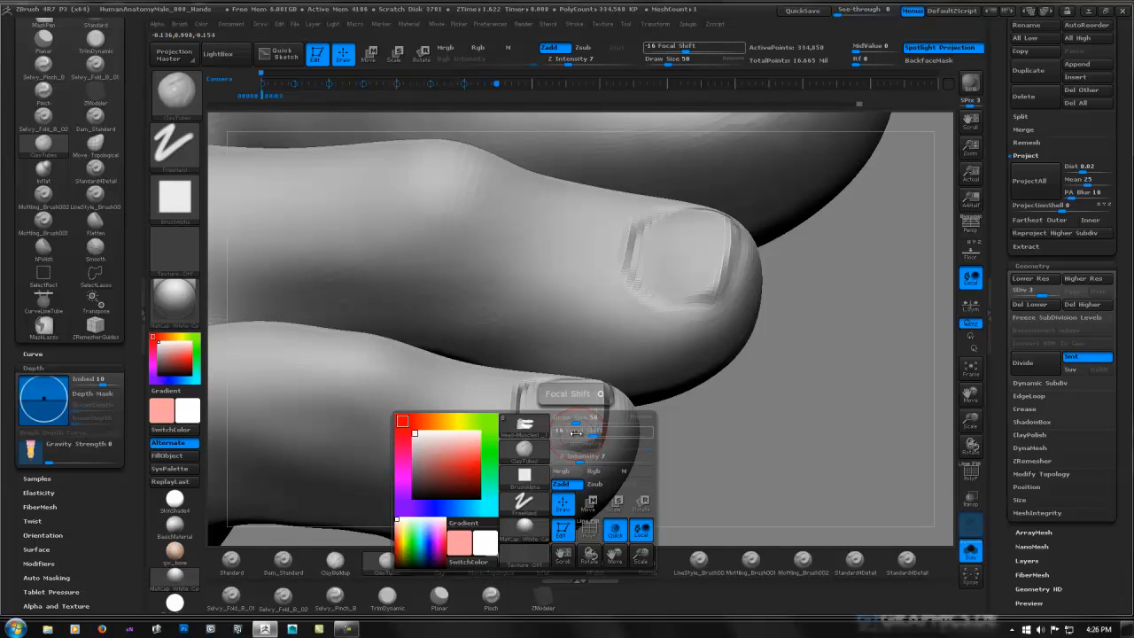
{"action": "mouse_move", "coordinate": [575, 432]}
{"action": "left_mouse_down"}
{"action": "mouse_move", "coordinate": [594, 430]}
{"action": "mouse_move", "coordinate": [577, 416]}
{"action": "mouse_move", "coordinate": [592, 438]}
{"action": "mouse_move", "coordinate": [574, 432]}
{"action": "left_mouse_up"}
{"action": "mouse_move", "coordinate": [579, 392]}
{"action": "left_mouse_down"}
{"action": "mouse_move", "coordinate": [577, 490]}
{"action": "mouse_move", "coordinate": [557, 455]}
{"action": "mouse_move", "coordinate": [583, 381]}
{"action": "mouse_move", "coordinate": [581, 440]}
{"action": "mouse_move", "coordinate": [573, 321]}
{"action": "left_mouse_up"}
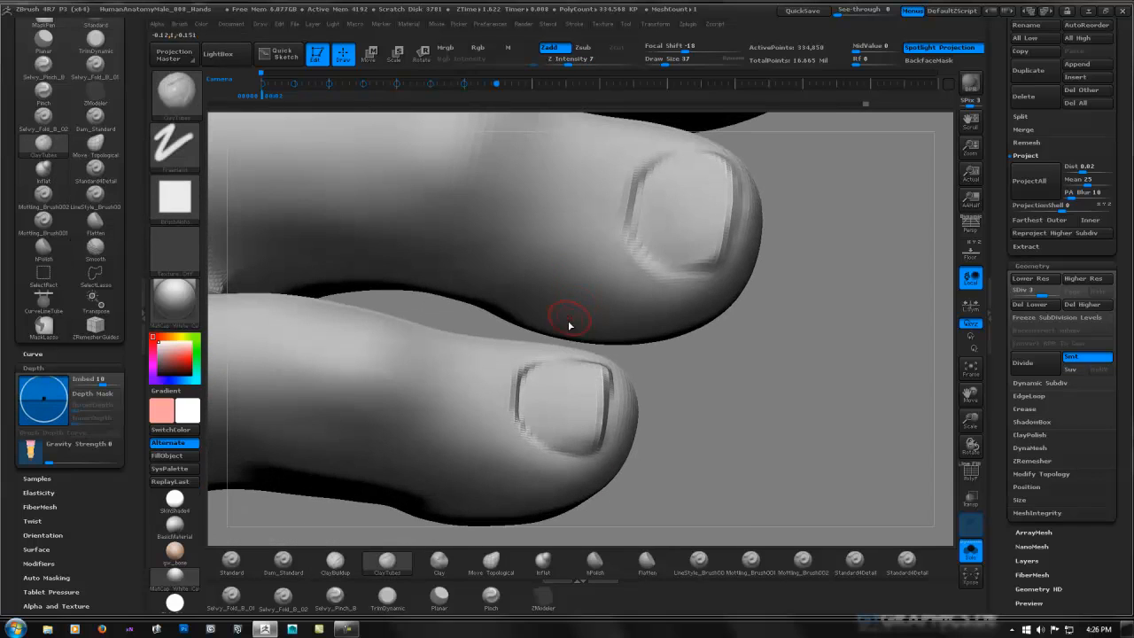
Cut creases along the side and front edge of the third toe's nail with Dam_Standard and smooth its base fold.
{"action": "left_click", "coordinate": [294, 567]}
{"action": "right_click_drag", "start_coordinate": [425, 407], "coordinate": [429, 501]}
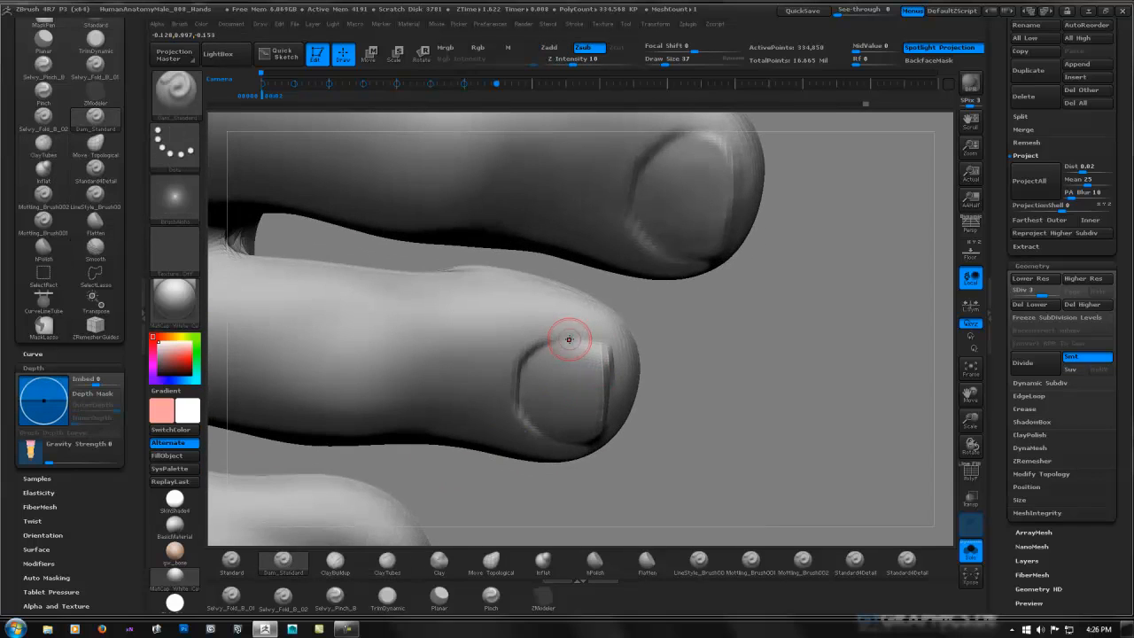
{"action": "left_click_drag", "start_coordinate": [543, 348], "coordinate": [607, 346]}
{"action": "right_click_drag", "start_coordinate": [606, 349], "coordinate": [591, 299]}
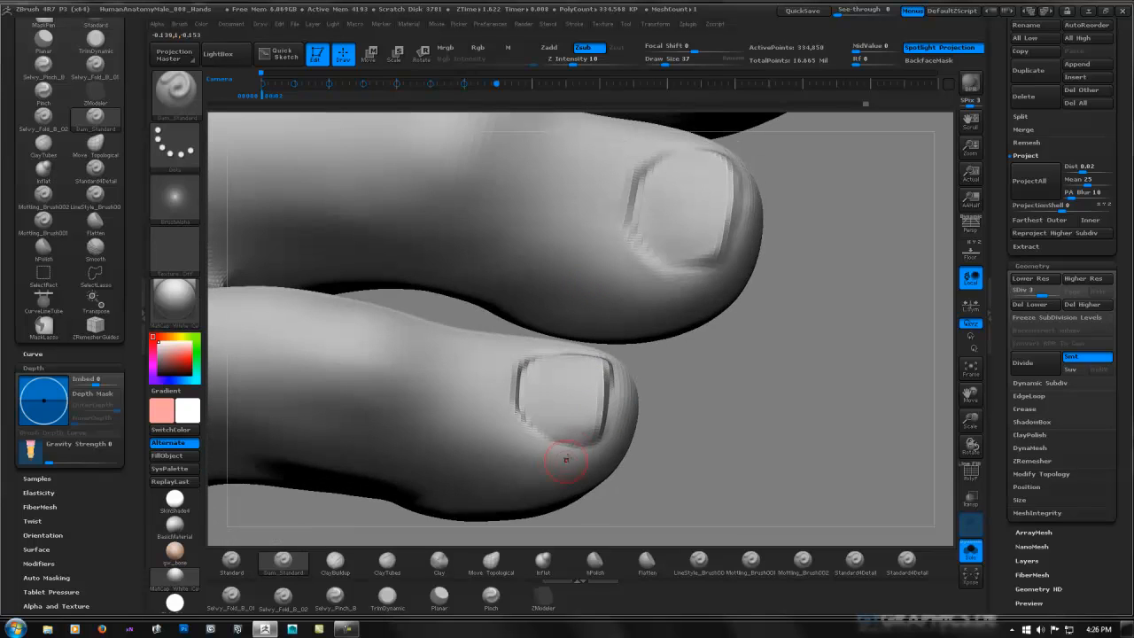
{"action": "right_click_drag", "start_coordinate": [597, 417], "coordinate": [539, 401]}
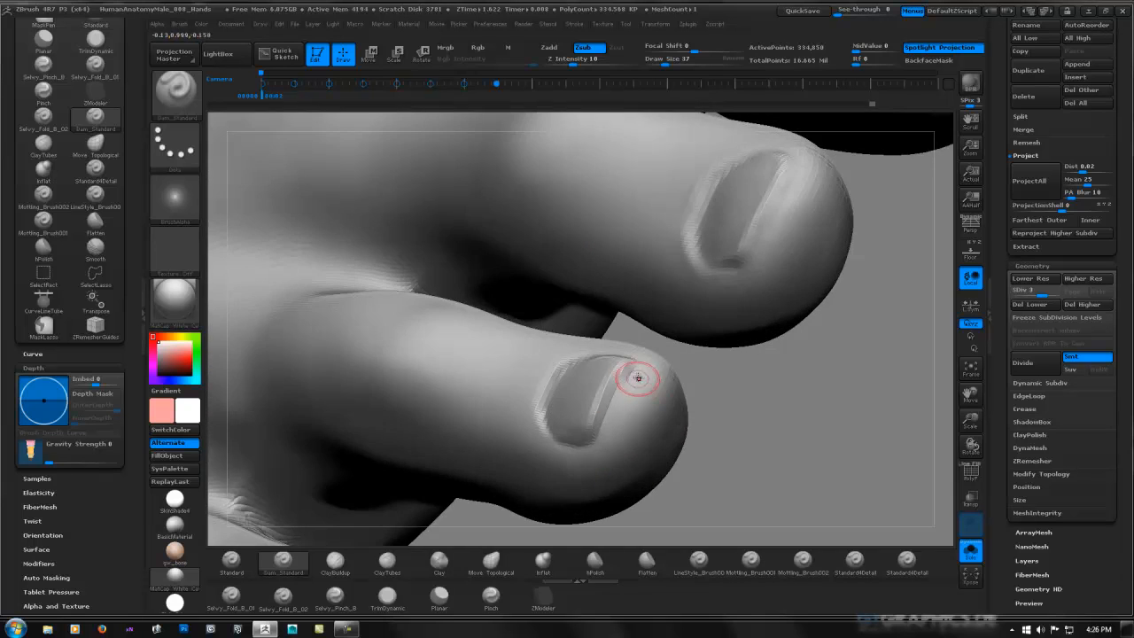
{"action": "left_click_drag", "start_coordinate": [640, 364], "coordinate": [613, 389]}
{"action": "mouse_move", "coordinate": [612, 392]}
{"action": "right_mouse_down"}
{"action": "mouse_move", "coordinate": [655, 415]}
{"action": "mouse_move", "coordinate": [645, 446]}
{"action": "right_mouse_up"}
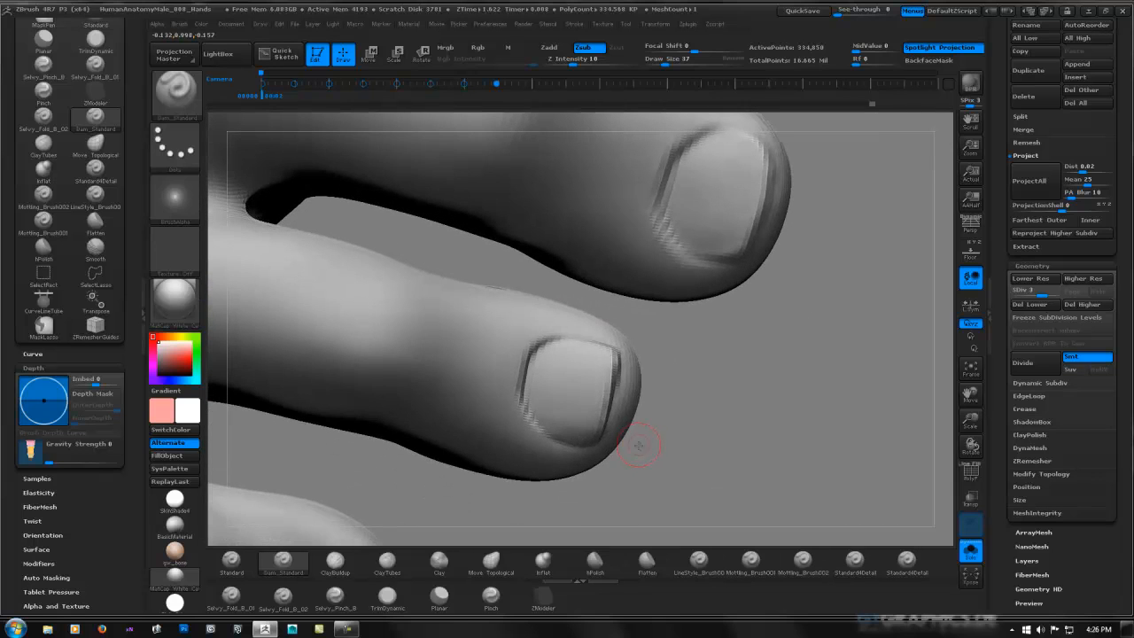
{"action": "mouse_move", "coordinate": [577, 337]}
{"action": "left_mouse_down", "text": "shift"}
{"action": "mouse_move", "coordinate": [548, 337]}
{"action": "mouse_move", "coordinate": [518, 382]}
{"action": "mouse_move", "coordinate": [529, 356]}
{"action": "left_mouse_up", "text": "shift"}
Switch the masking brush to MaskPen and paint a mask over the second toe's nail.
{"action": "right_click_drag", "start_coordinate": [513, 357], "coordinate": [638, 428], "text": "ctrl"}
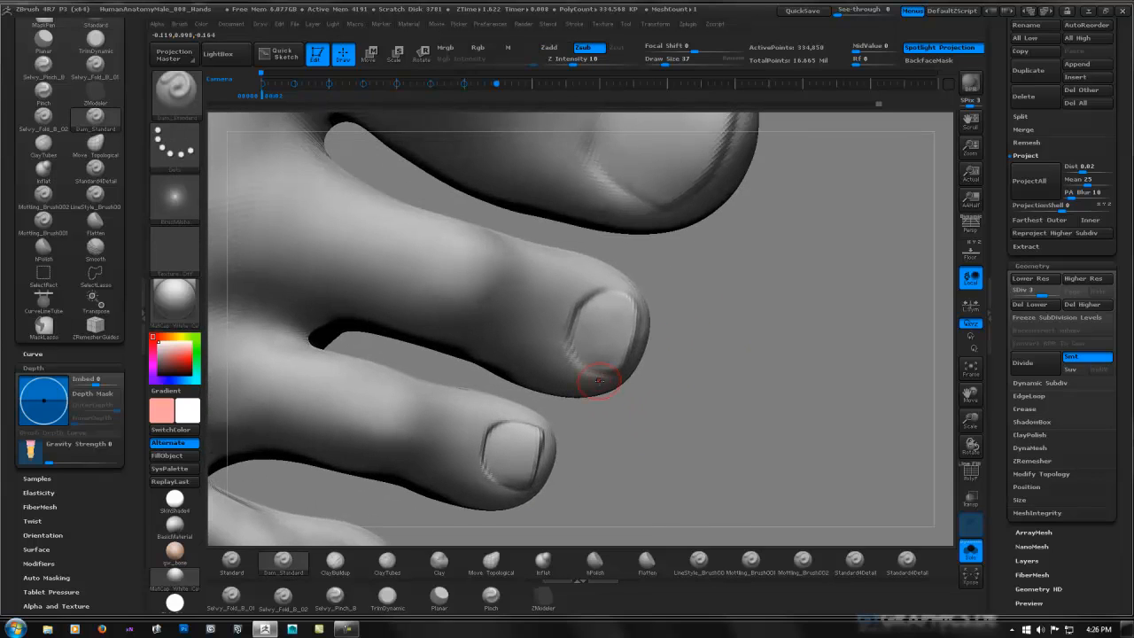
{"action": "mouse_move", "coordinate": [591, 358]}
{"action": "right_mouse_down"}
{"action": "mouse_move", "coordinate": [620, 321]}
{"action": "mouse_move", "coordinate": [614, 308]}
{"action": "right_mouse_up"}
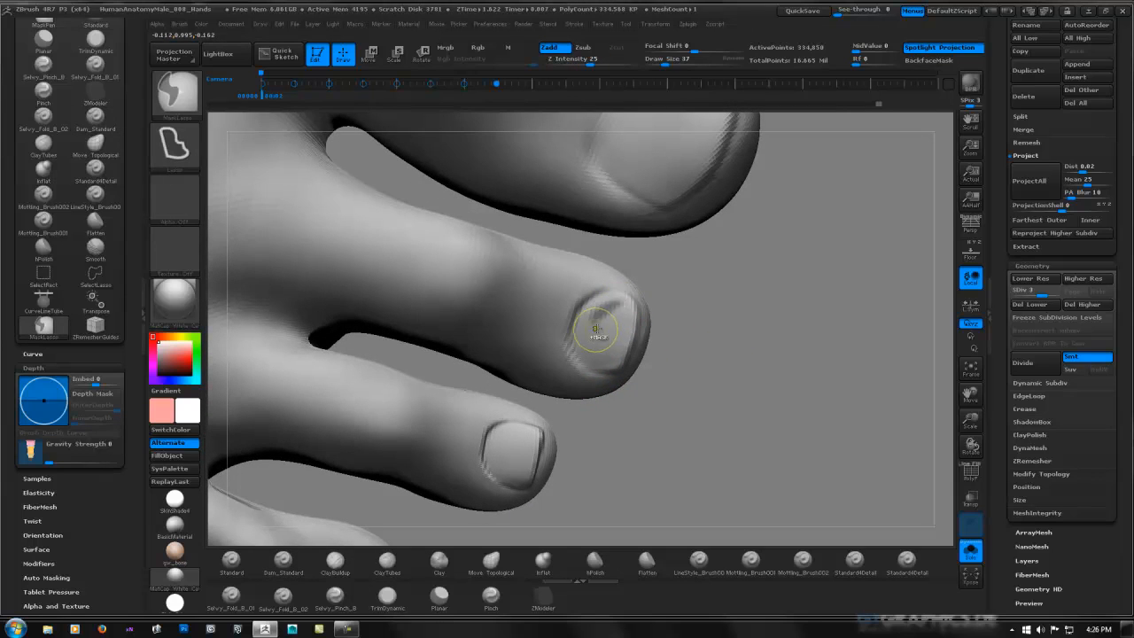
{"action": "left_click", "coordinate": [175, 93], "text": "ctrl"}
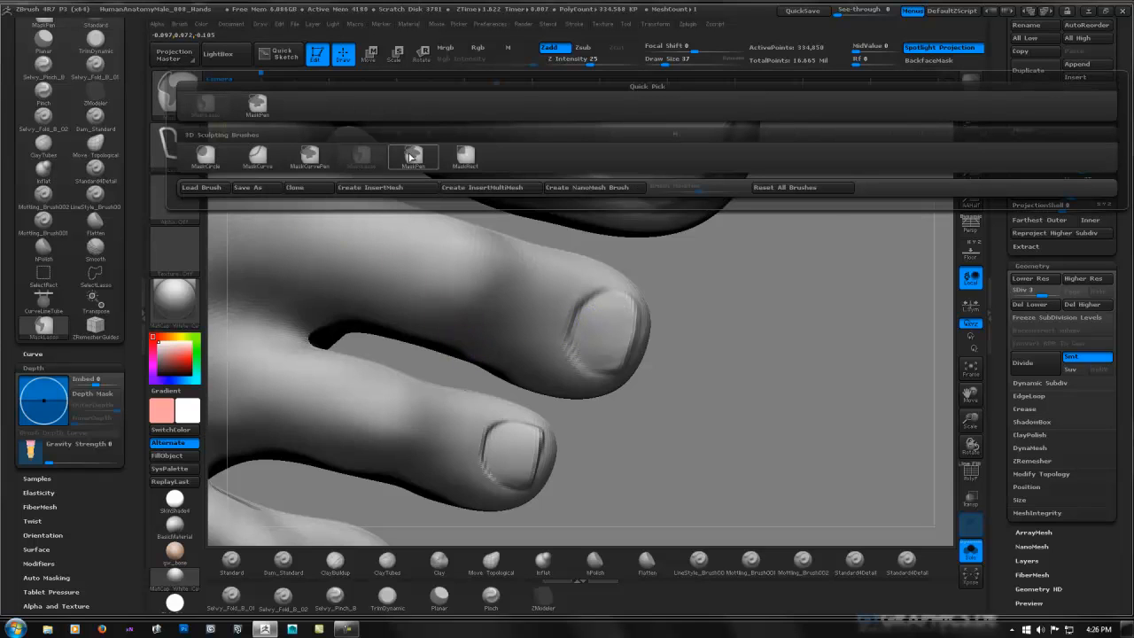
{"action": "mouse_move", "coordinate": [418, 158]}
{"action": "left_click", "coordinate": [259, 105]}
{"action": "mouse_move", "coordinate": [627, 312]}
{"action": "left_mouse_down", "text": "ctrl"}
{"action": "mouse_move", "coordinate": [605, 304]}
{"action": "mouse_move", "coordinate": [588, 320]}
{"action": "mouse_move", "coordinate": [577, 347]}
{"action": "mouse_move", "coordinate": [598, 358]}
{"action": "left_mouse_up", "text": "ctrl"}
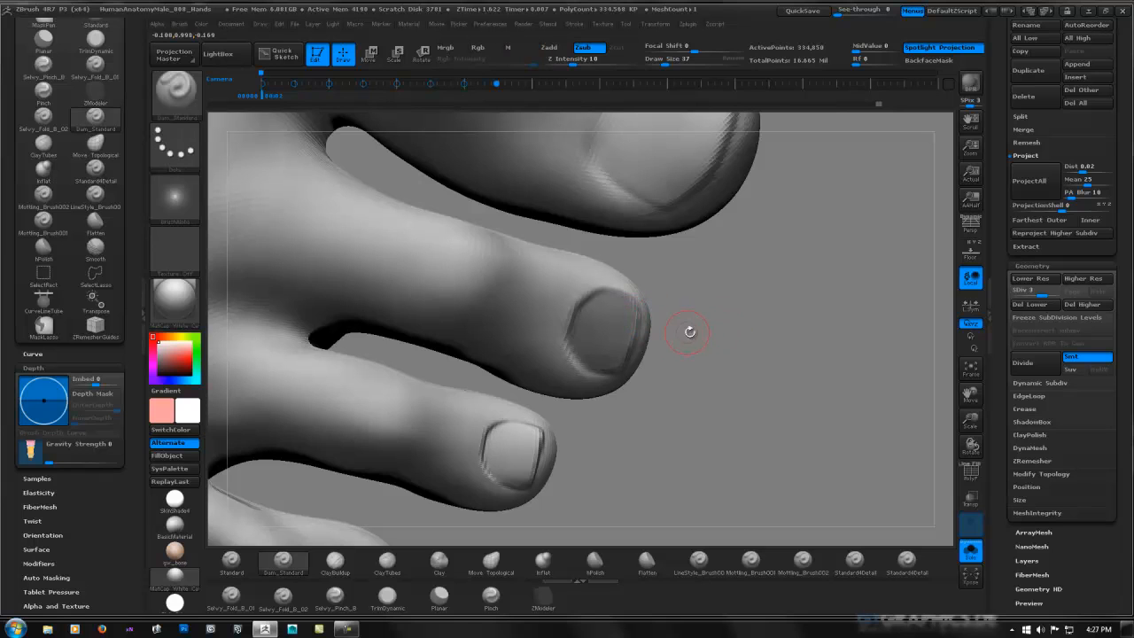
Refine the edge of the second toe's nail mask and invert it to leave only the nail editable.
{"action": "mouse_move", "coordinate": [554, 331]}
{"action": "right_mouse_down"}
{"action": "mouse_move", "coordinate": [550, 317]}
{"action": "mouse_move", "coordinate": [542, 328]}
{"action": "right_mouse_up"}
{"action": "key", "text": "shift"}
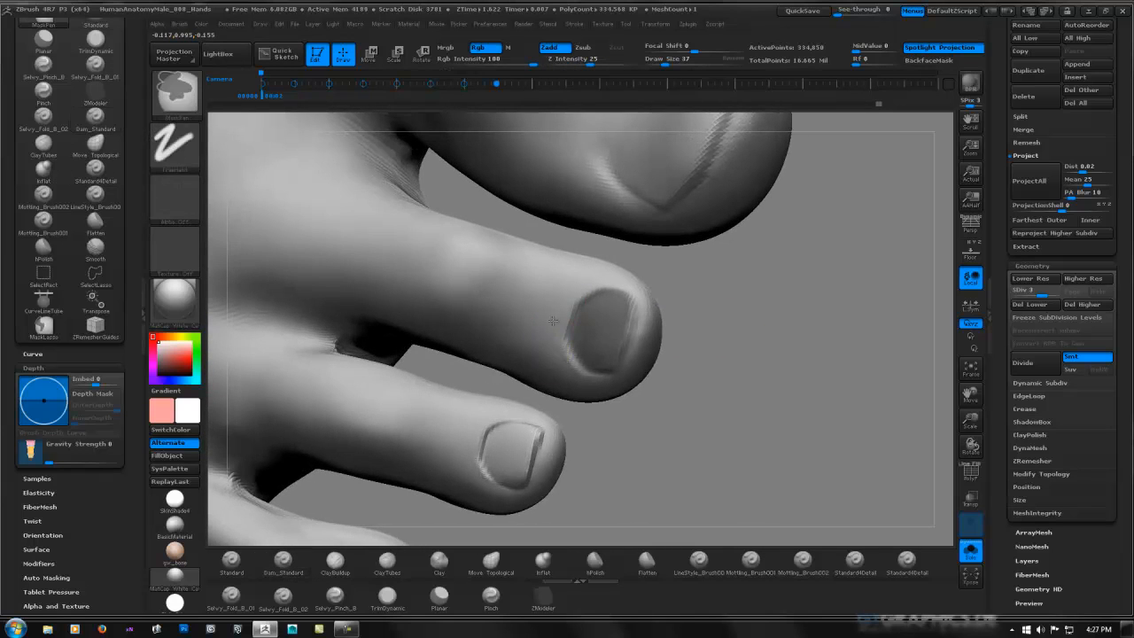
{"action": "right_click_drag", "start_coordinate": [633, 283], "coordinate": [669, 305]}
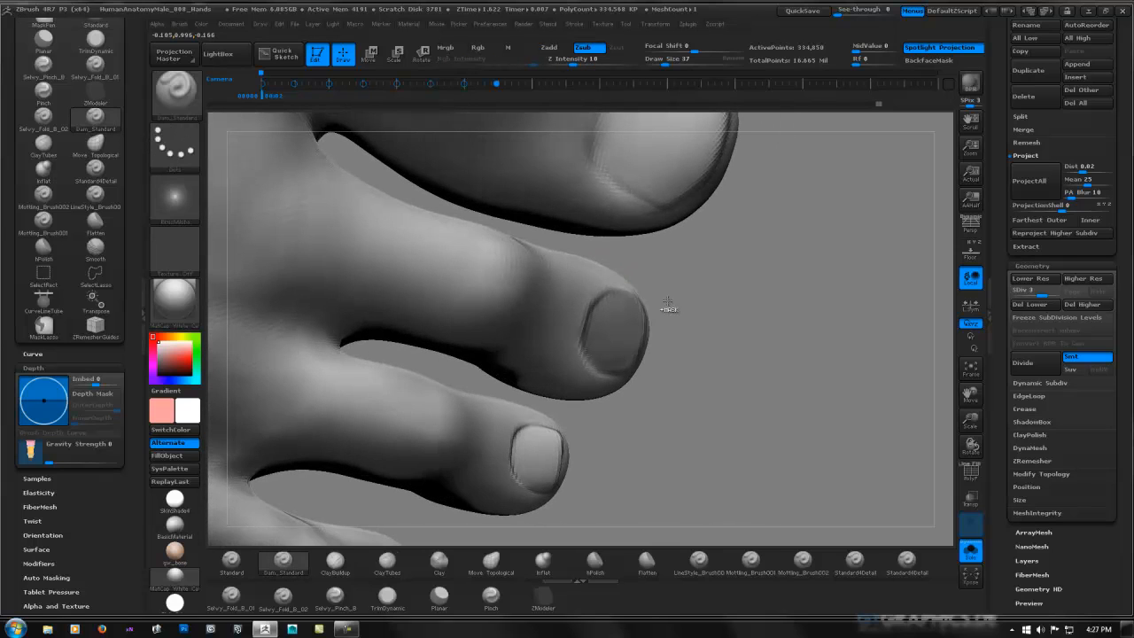
{"action": "left_click", "coordinate": [730, 321], "text": "ctrl"}
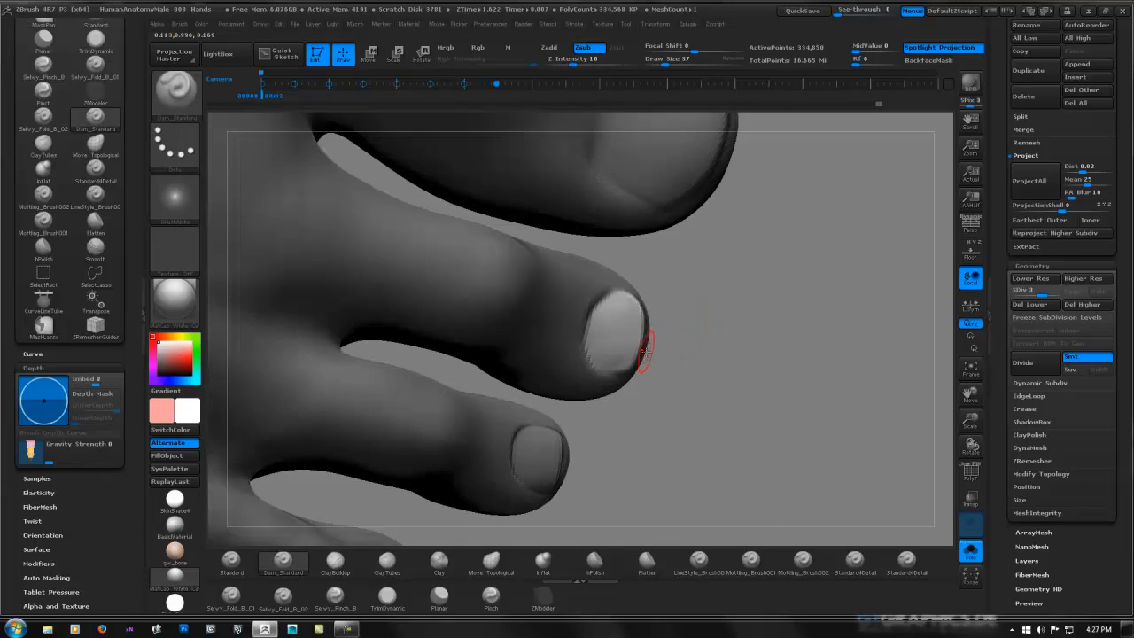
Adjust the position and length of the second toe's nail with transpose Move and clear the mask.
{"action": "key", "text": "w"}
{"action": "left_click_drag", "start_coordinate": [589, 323], "coordinate": [635, 333]}
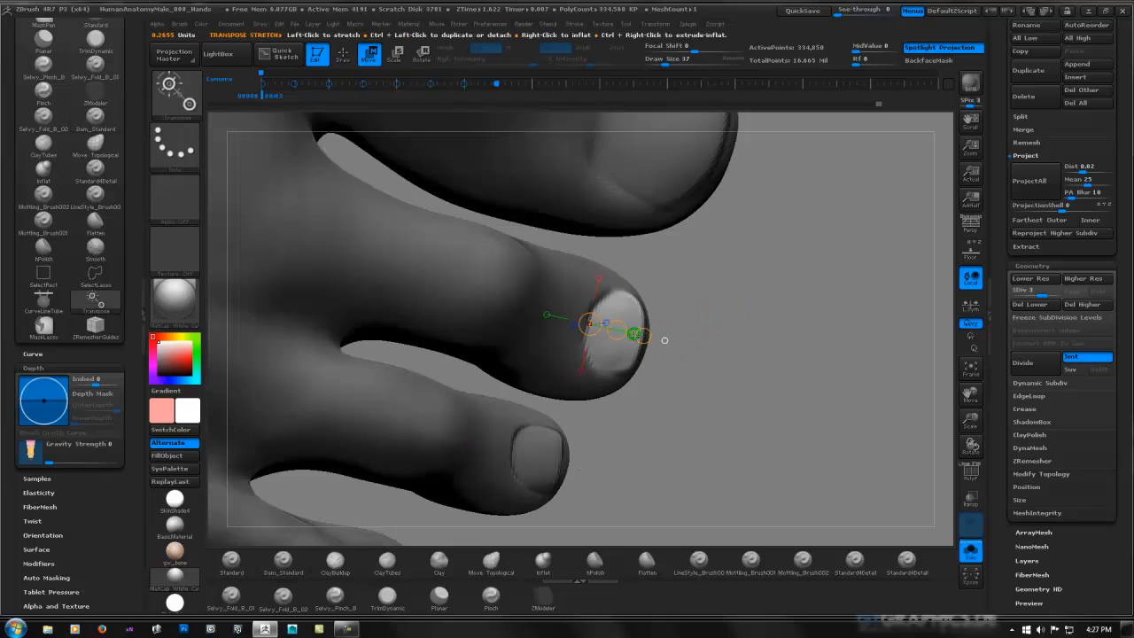
{"action": "left_click_drag", "start_coordinate": [721, 320], "coordinate": [704, 322]}
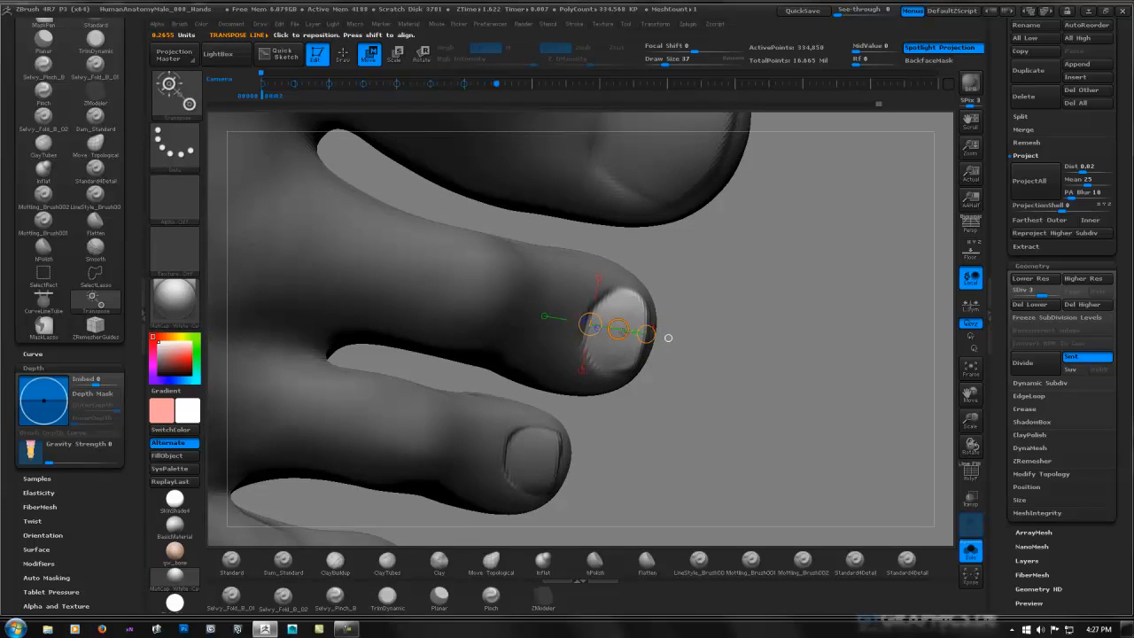
{"action": "left_click_drag", "start_coordinate": [617, 329], "coordinate": [619, 332]}
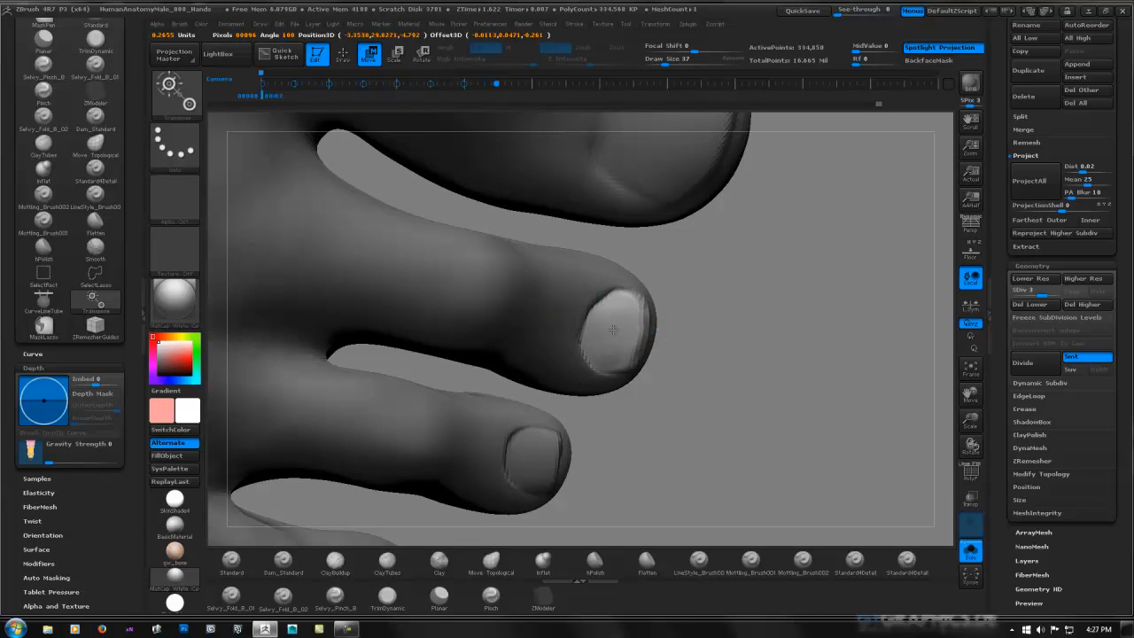
{"action": "left_click_drag", "start_coordinate": [647, 335], "coordinate": [655, 337]}
{"action": "left_click_drag", "start_coordinate": [739, 316], "coordinate": [761, 329], "text": "ctrl"}
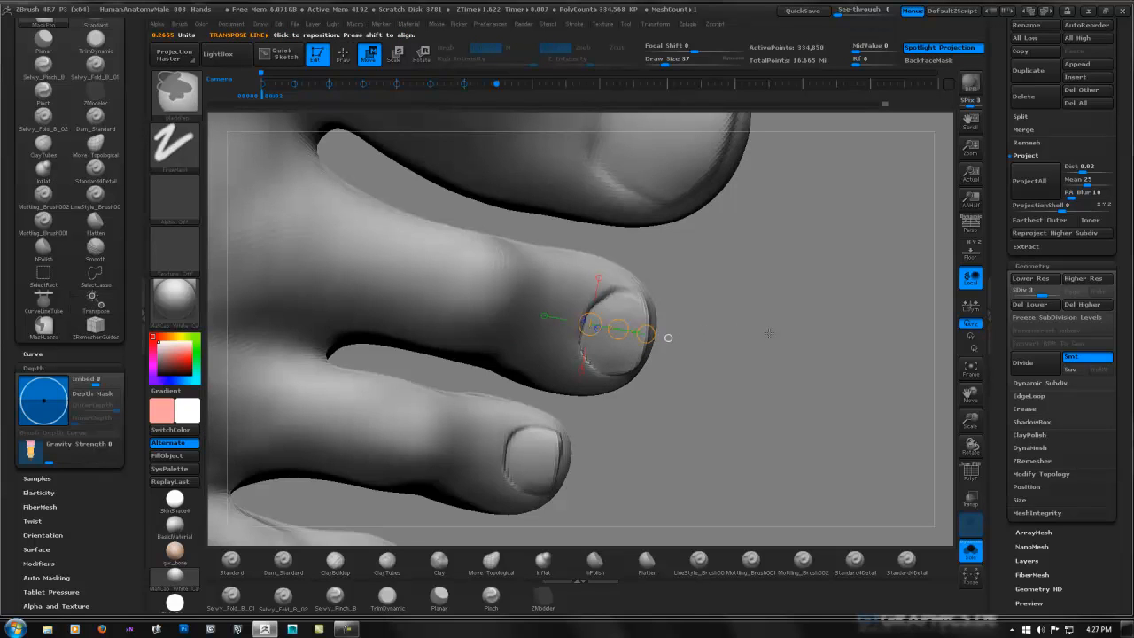
Smooth the skin fold along the base and side of the second toe's nail.
{"action": "key", "text": "q"}
{"action": "mouse_move", "coordinate": [726, 329]}
{"action": "right_mouse_down", "text": "ctrl"}
{"action": "mouse_move", "coordinate": [669, 324]}
{"action": "mouse_move", "coordinate": [670, 292]}
{"action": "right_mouse_up", "text": "ctrl"}
{"action": "mouse_move", "coordinate": [669, 292]}
{"action": "right_mouse_down"}
{"action": "mouse_move", "coordinate": [682, 270]}
{"action": "mouse_move", "coordinate": [686, 322]}
{"action": "right_mouse_up"}
{"action": "mouse_move", "coordinate": [587, 372]}
{"action": "left_mouse_down", "text": "shift"}
{"action": "mouse_move", "coordinate": [605, 393]}
{"action": "mouse_move", "coordinate": [600, 344]}
{"action": "left_mouse_up", "text": "shift"}
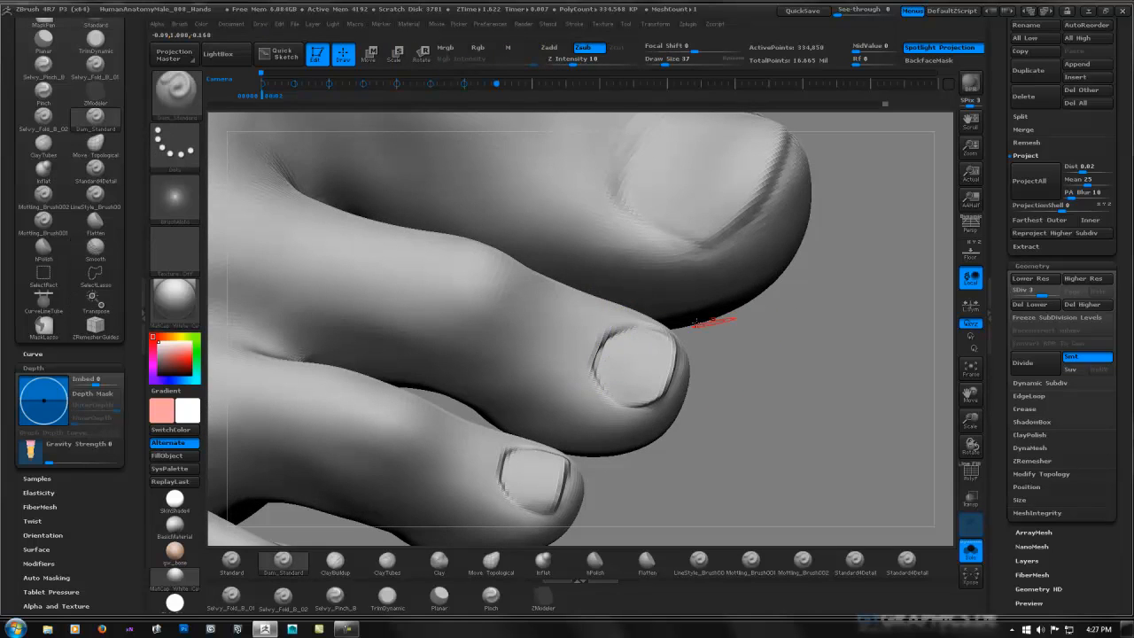
Paint a MaskPen mask over the big toe's nail and invert it to leave only the nail editable.
{"action": "right_click_drag", "start_coordinate": [708, 324], "coordinate": [626, 303], "text": "ctrl"}
{"action": "mouse_move", "coordinate": [652, 346]}
{"action": "right_mouse_down"}
{"action": "mouse_move", "coordinate": [658, 271]}
{"action": "mouse_move", "coordinate": [651, 394]}
{"action": "mouse_move", "coordinate": [590, 481]}
{"action": "mouse_move", "coordinate": [699, 245]}
{"action": "mouse_move", "coordinate": [699, 317]}
{"action": "mouse_move", "coordinate": [711, 313]}
{"action": "mouse_move", "coordinate": [676, 291]}
{"action": "mouse_move", "coordinate": [691, 286]}
{"action": "right_mouse_up"}
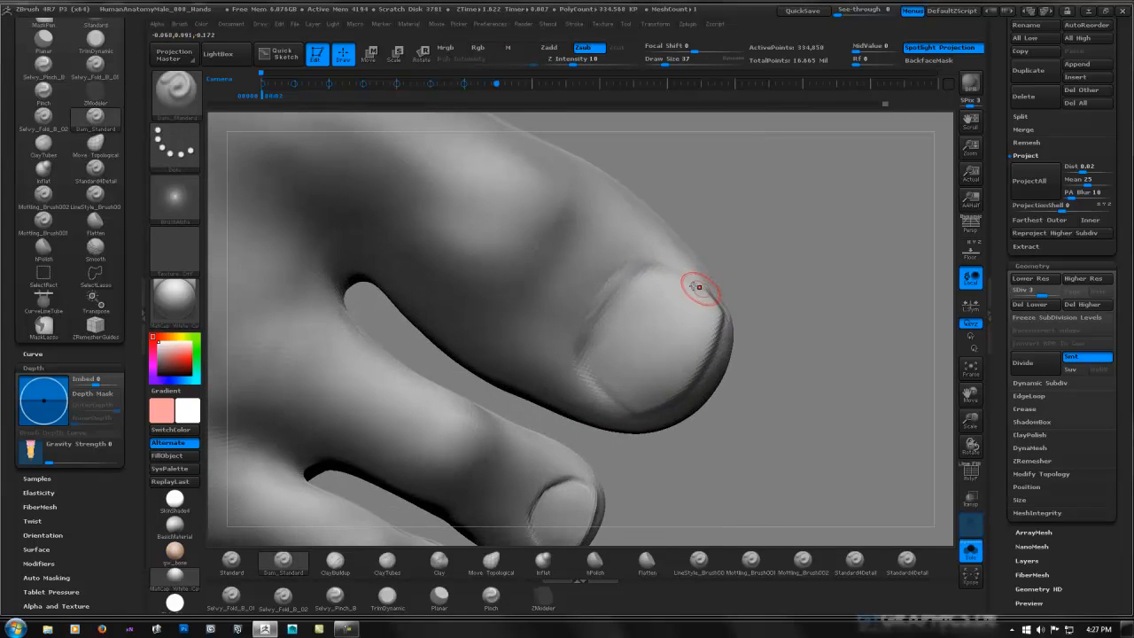
{"action": "mouse_move", "coordinate": [716, 310]}
{"action": "left_mouse_down", "text": "ctrl"}
{"action": "mouse_move", "coordinate": [664, 283]}
{"action": "mouse_move", "coordinate": [636, 285]}
{"action": "mouse_move", "coordinate": [600, 354]}
{"action": "mouse_move", "coordinate": [635, 388]}
{"action": "mouse_move", "coordinate": [659, 336]}
{"action": "mouse_move", "coordinate": [645, 330]}
{"action": "mouse_move", "coordinate": [665, 354]}
{"action": "mouse_move", "coordinate": [651, 372]}
{"action": "mouse_move", "coordinate": [693, 321]}
{"action": "left_mouse_up", "text": "ctrl"}
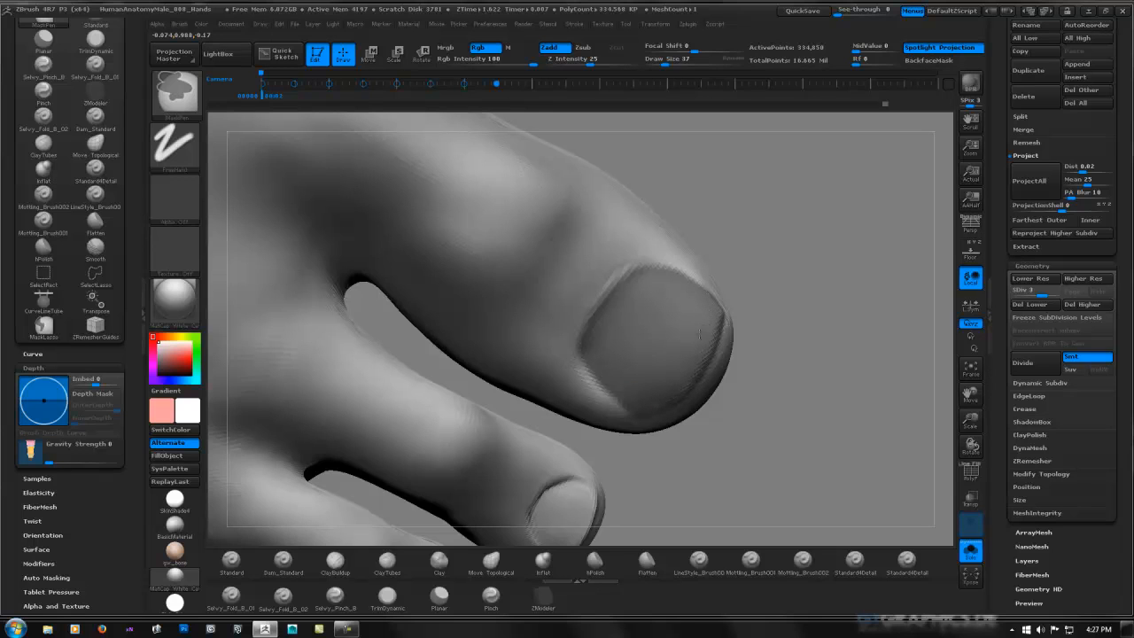
{"action": "mouse_move", "coordinate": [649, 390]}
{"action": "right_mouse_down"}
{"action": "mouse_move", "coordinate": [661, 272]}
{"action": "mouse_move", "coordinate": [641, 387]}
{"action": "right_mouse_up"}
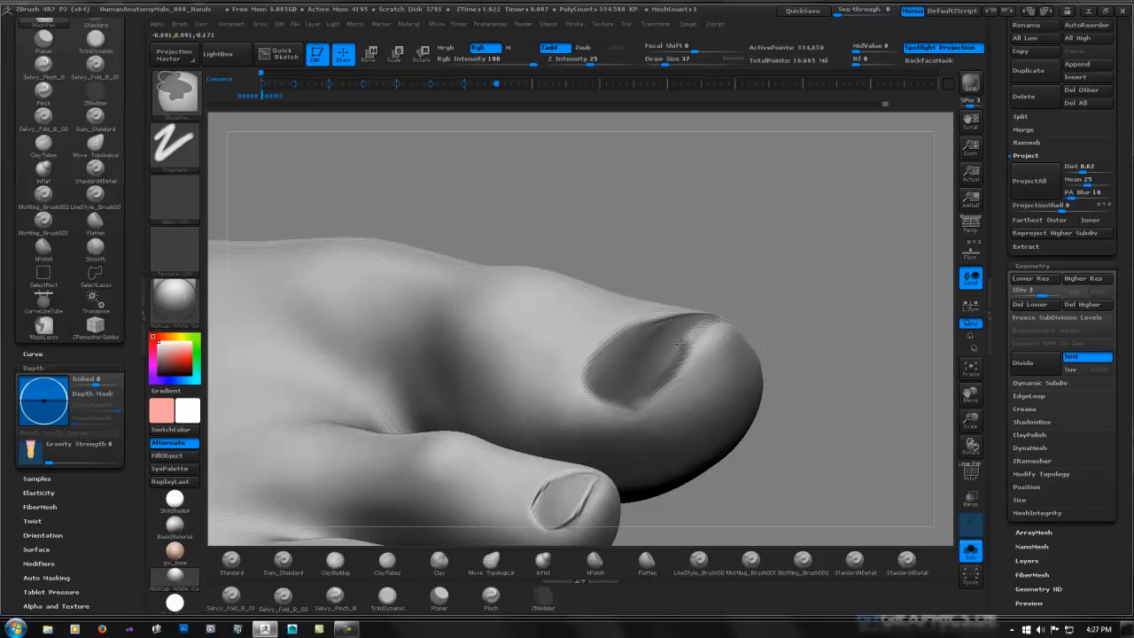
{"action": "mouse_move", "coordinate": [702, 324]}
{"action": "right_mouse_down"}
{"action": "mouse_move", "coordinate": [715, 298]}
{"action": "mouse_move", "coordinate": [736, 299]}
{"action": "mouse_move", "coordinate": [570, 329]}
{"action": "right_mouse_up"}
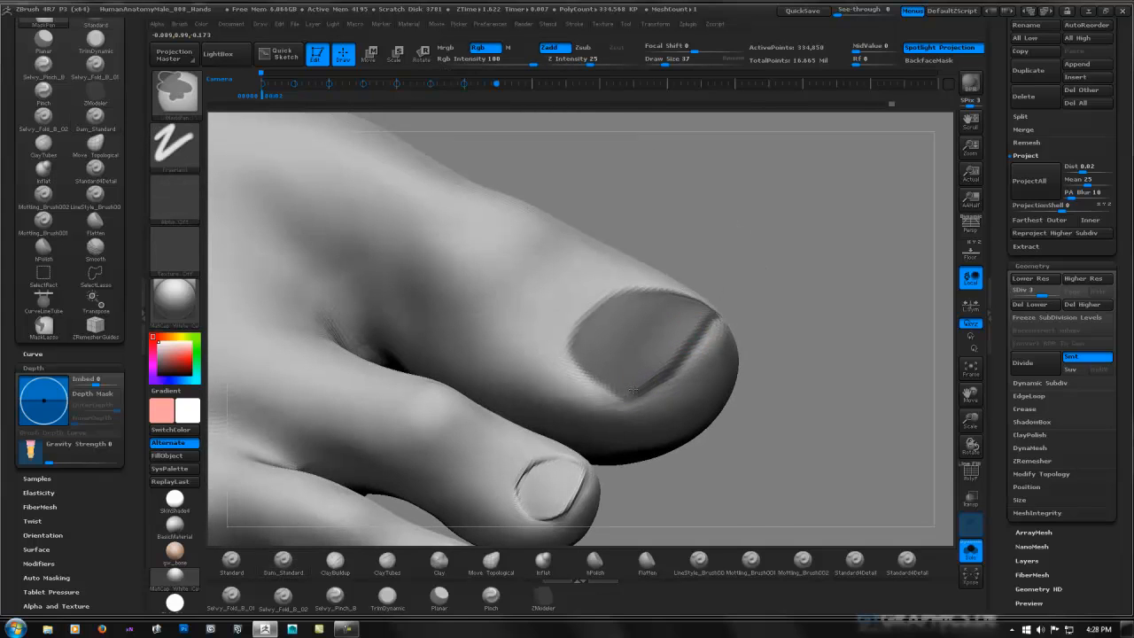
{"action": "mouse_move", "coordinate": [800, 324]}
{"action": "right_mouse_down"}
{"action": "mouse_move", "coordinate": [782, 367]}
{"action": "mouse_move", "coordinate": [808, 333]}
{"action": "mouse_move", "coordinate": [746, 344]}
{"action": "mouse_move", "coordinate": [728, 333]}
{"action": "right_mouse_up"}
{"action": "left_click", "coordinate": [808, 334], "text": "ctrl"}
Shift and lengthen the big toe's nail with transpose Move along its length and clear the mask.
{"action": "key", "text": "w"}
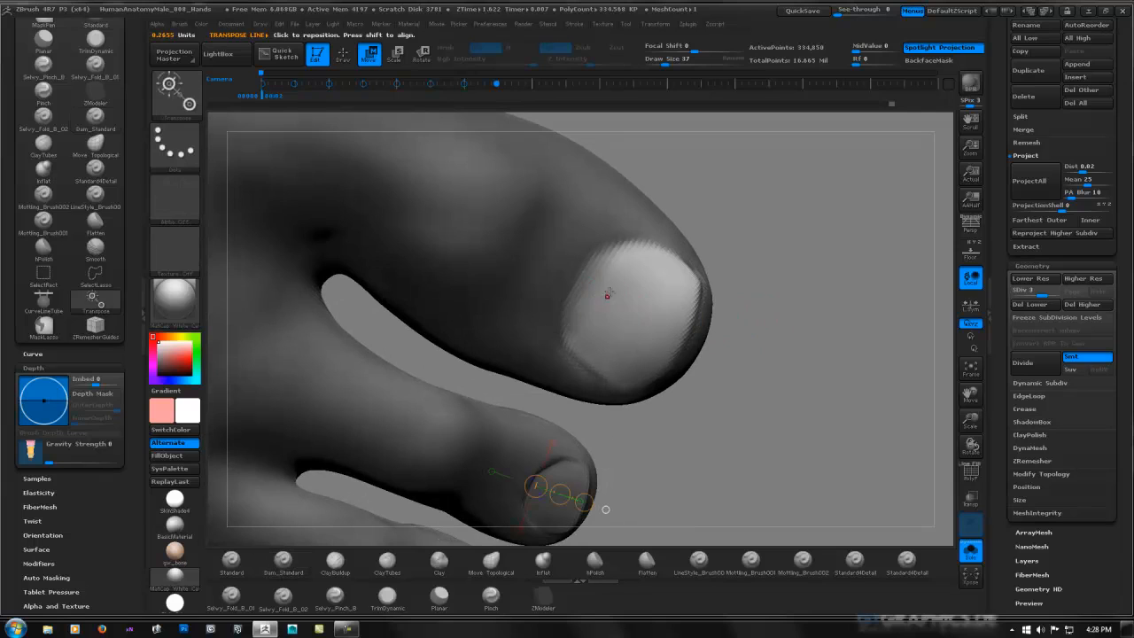
{"action": "left_click_drag", "start_coordinate": [580, 277], "coordinate": [701, 358]}
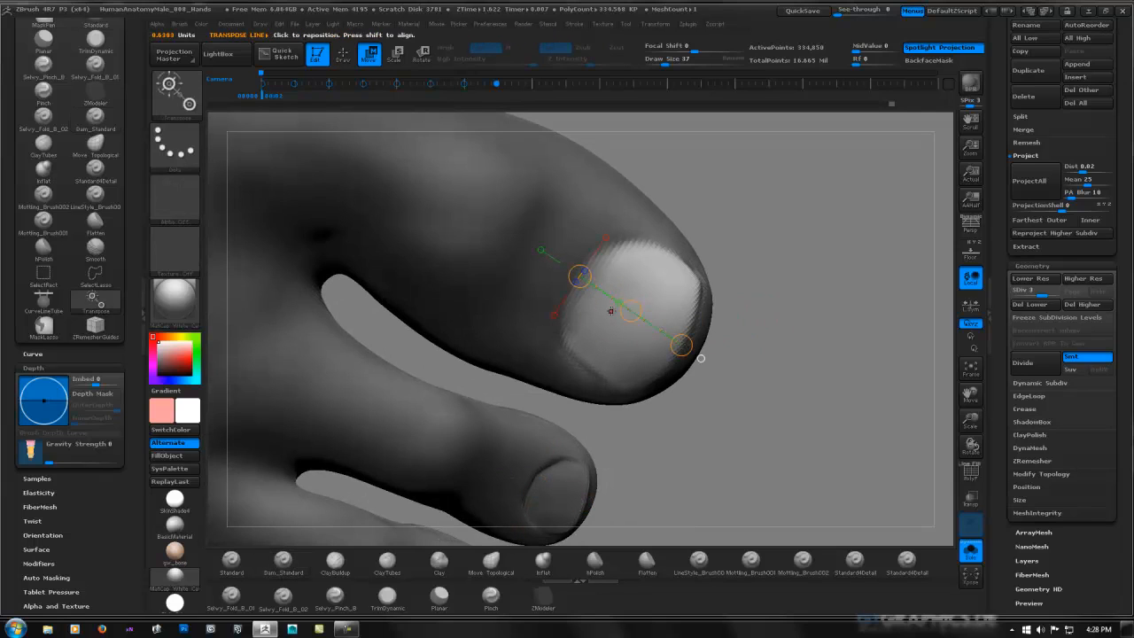
{"action": "left_click_drag", "start_coordinate": [630, 310], "coordinate": [625, 308]}
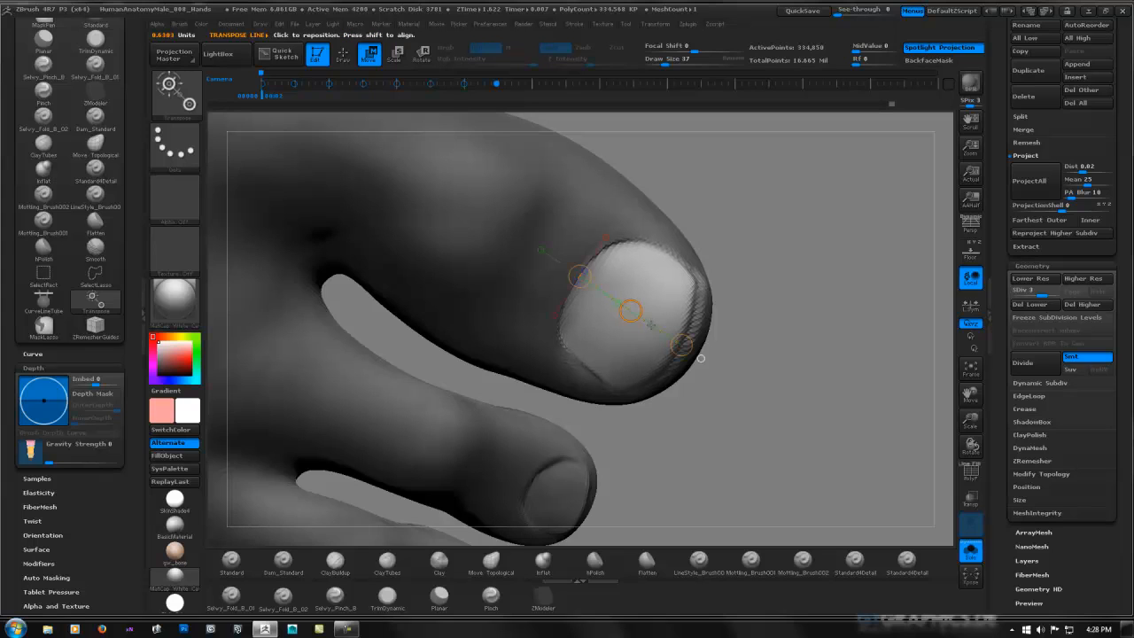
{"action": "left_click_drag", "start_coordinate": [682, 345], "coordinate": [690, 352]}
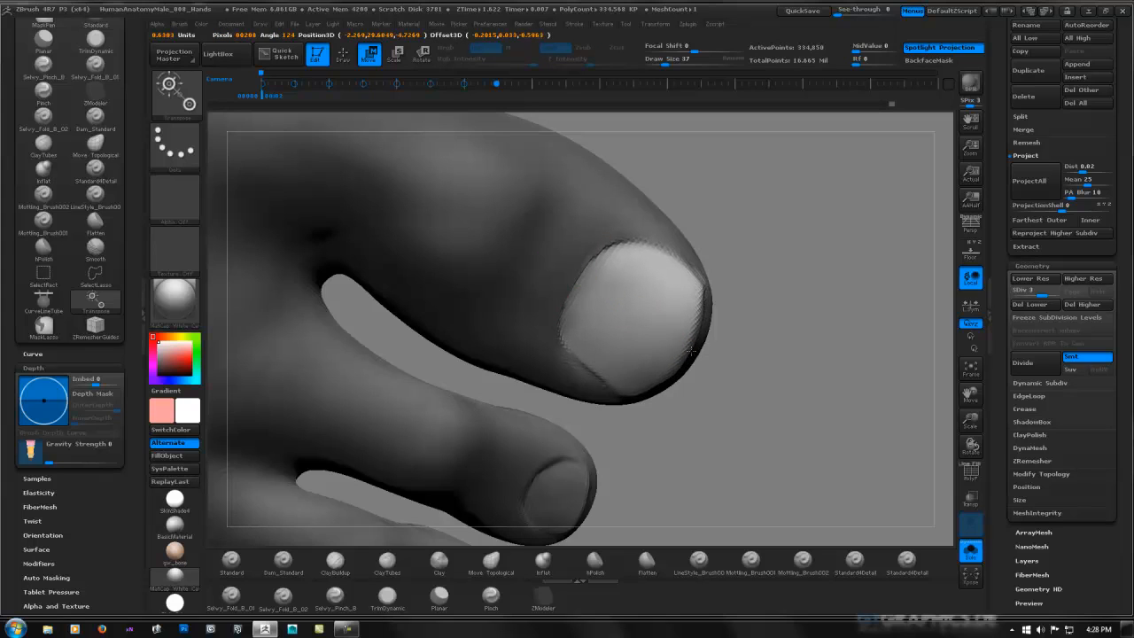
{"action": "left_click_drag", "start_coordinate": [769, 322], "coordinate": [775, 327], "text": "ctrl"}
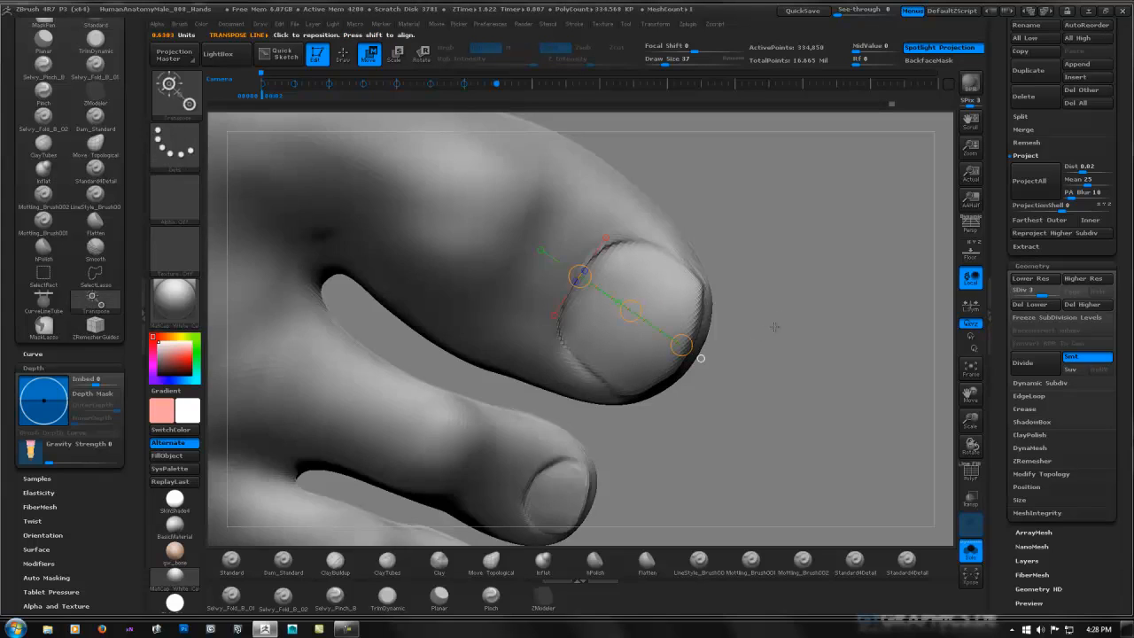
Smooth the skin fold around the base of the big toe's nail.
{"action": "key", "text": "q"}
{"action": "mouse_move", "coordinate": [642, 246]}
{"action": "left_mouse_down", "text": "shift"}
{"action": "mouse_move", "coordinate": [609, 248]}
{"action": "mouse_move", "coordinate": [571, 294]}
{"action": "left_mouse_up", "text": "shift"}
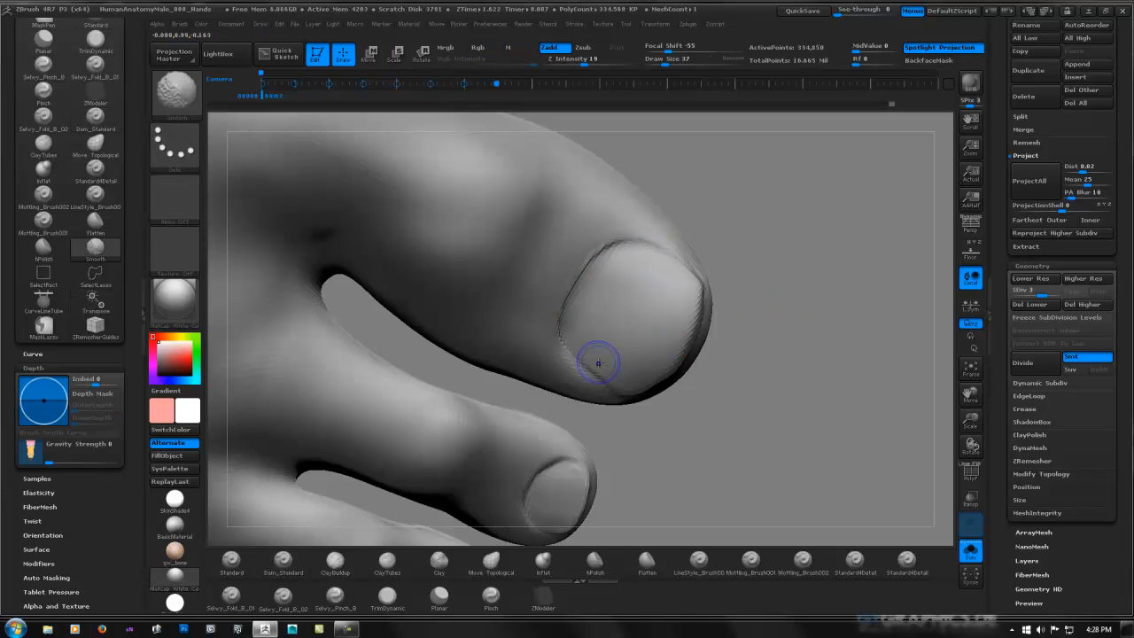
{"action": "mouse_move", "coordinate": [814, 299]}
{"action": "left_mouse_down"}
{"action": "mouse_move", "coordinate": [767, 324]}
{"action": "mouse_move", "coordinate": [704, 239]}
{"action": "mouse_move", "coordinate": [679, 324]}
{"action": "mouse_move", "coordinate": [650, 345]}
{"action": "mouse_move", "coordinate": [659, 339]}
{"action": "left_mouse_up"}
{"action": "right_click_drag", "start_coordinate": [659, 339], "coordinate": [699, 327]}
Paint and refine a MaskPen mask over the fourth toe's nail and invert it to isolate the nail.
{"action": "mouse_move", "coordinate": [611, 394]}
{"action": "right_mouse_down", "text": "alt"}
{"action": "mouse_move", "coordinate": [713, 324]}
{"action": "mouse_move", "coordinate": [801, 324]}
{"action": "right_mouse_up", "text": "alt"}
{"action": "mouse_move", "coordinate": [434, 456]}
{"action": "right_mouse_down", "text": "alt"}
{"action": "mouse_move", "coordinate": [656, 329]}
{"action": "mouse_move", "coordinate": [704, 324]}
{"action": "mouse_move", "coordinate": [636, 352]}
{"action": "right_mouse_up", "text": "alt"}
{"action": "mouse_move", "coordinate": [636, 352]}
{"action": "left_mouse_down", "text": "ctrl"}
{"action": "mouse_move", "coordinate": [649, 331]}
{"action": "mouse_move", "coordinate": [645, 357]}
{"action": "left_mouse_up", "text": "ctrl"}
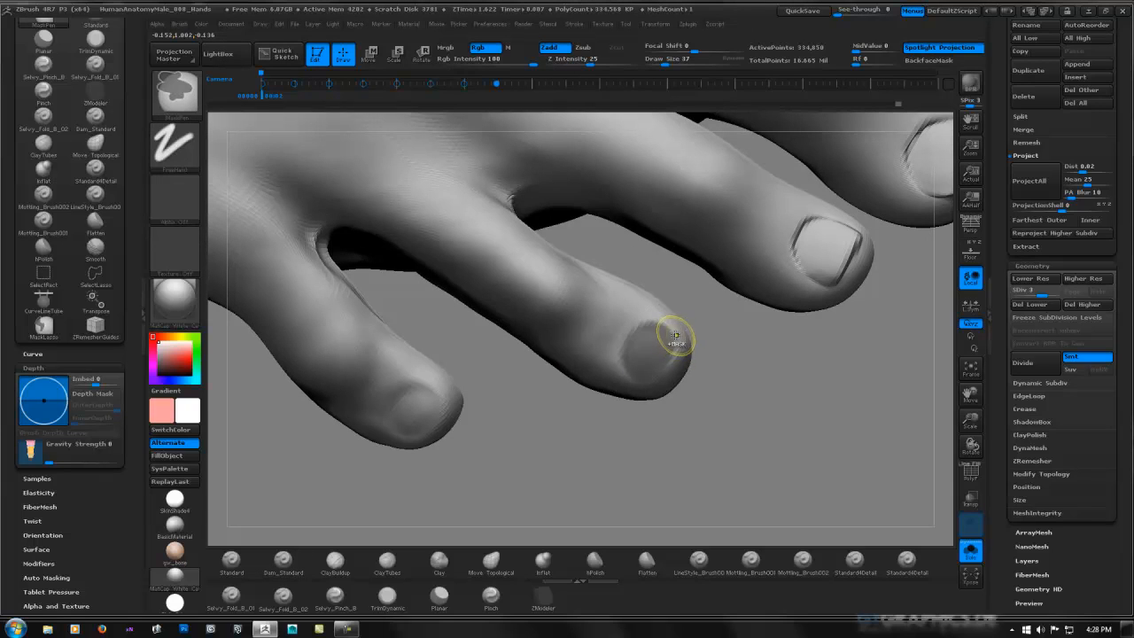
{"action": "left_click_drag", "start_coordinate": [671, 333], "coordinate": [666, 340], "text": "ctrl+alt"}
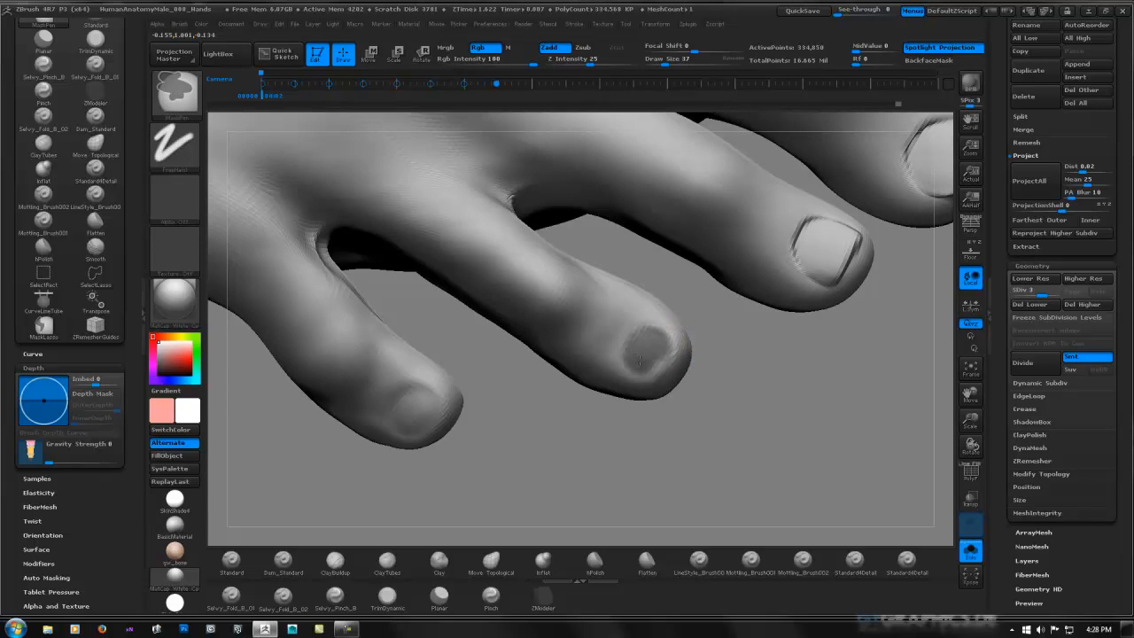
{"action": "left_click_drag", "start_coordinate": [653, 352], "coordinate": [642, 355], "text": "ctrl"}
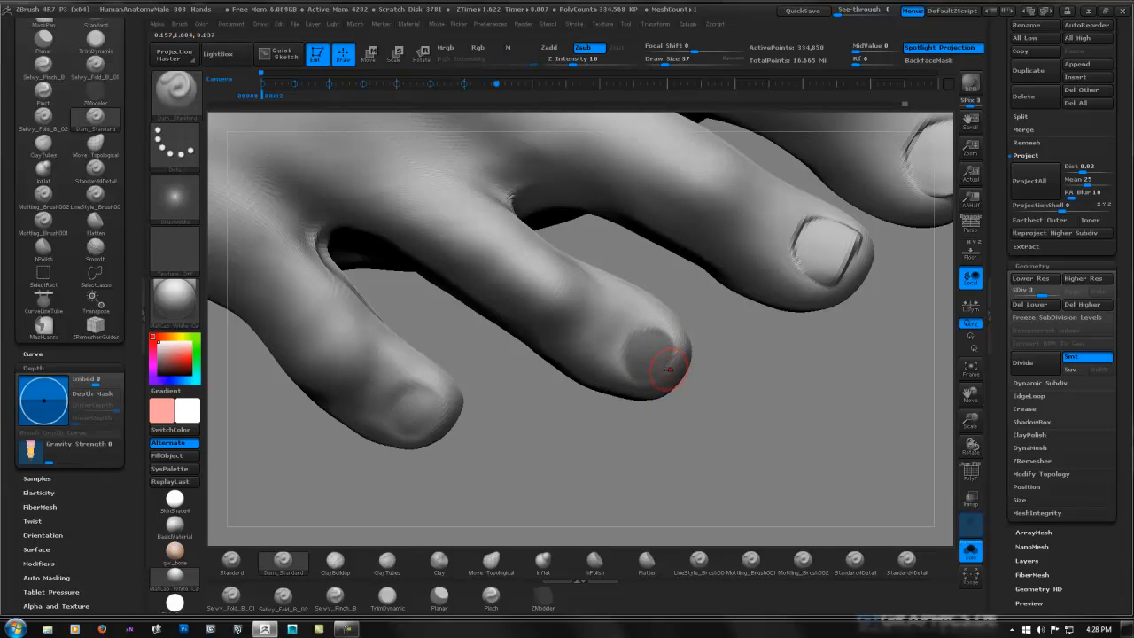
{"action": "left_click", "coordinate": [688, 420], "text": "ctrl"}
Lay a transpose line along the fourth toe's nail and tilt the nail with transpose Rotate from the side.
{"action": "key", "text": "w"}
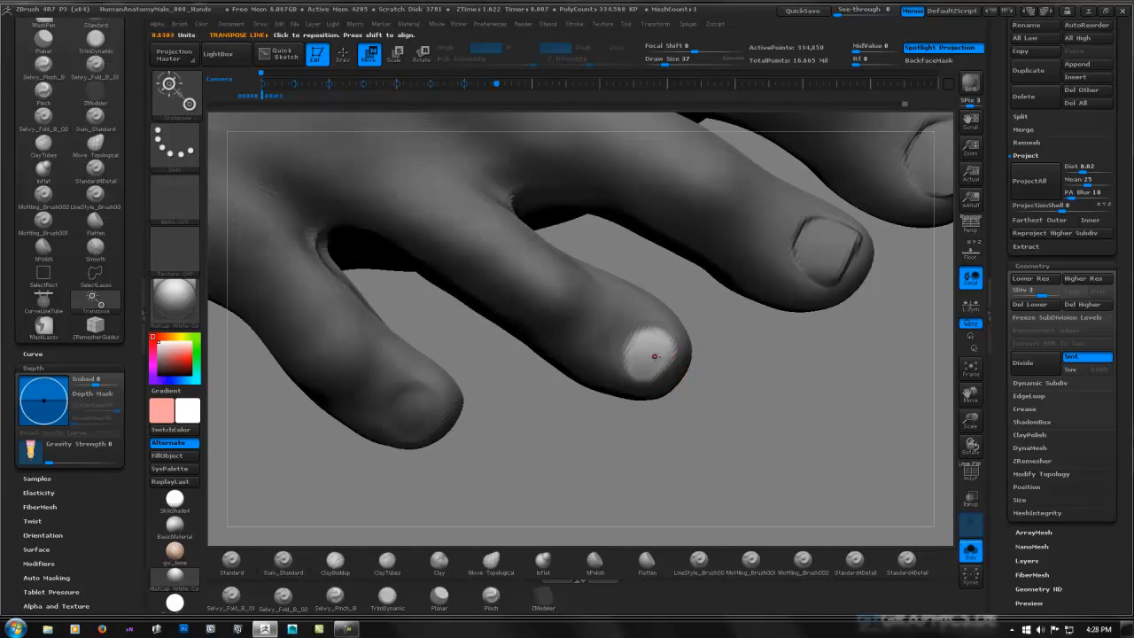
{"action": "mouse_move", "coordinate": [633, 343]}
{"action": "left_mouse_down"}
{"action": "mouse_move", "coordinate": [693, 381]}
{"action": "mouse_move", "coordinate": [751, 367]}
{"action": "mouse_move", "coordinate": [729, 384]}
{"action": "left_mouse_up"}
{"action": "left_click_drag", "start_coordinate": [726, 220], "coordinate": [791, 267]}
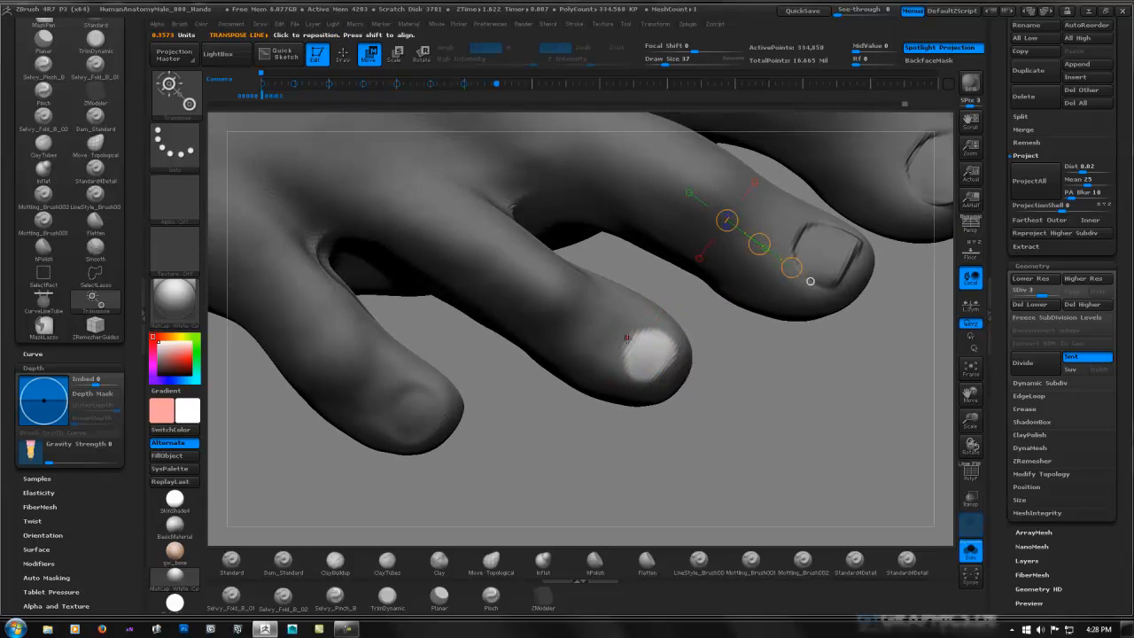
{"action": "left_click_drag", "start_coordinate": [626, 340], "coordinate": [666, 358]}
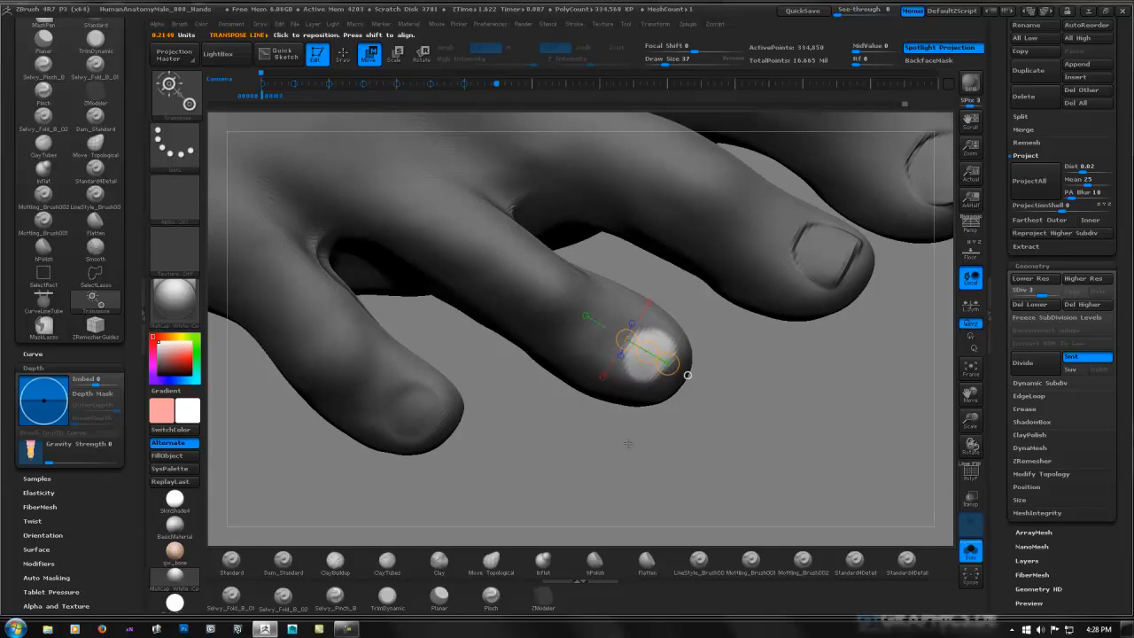
{"action": "left_click_drag", "start_coordinate": [628, 443], "coordinate": [769, 299]}
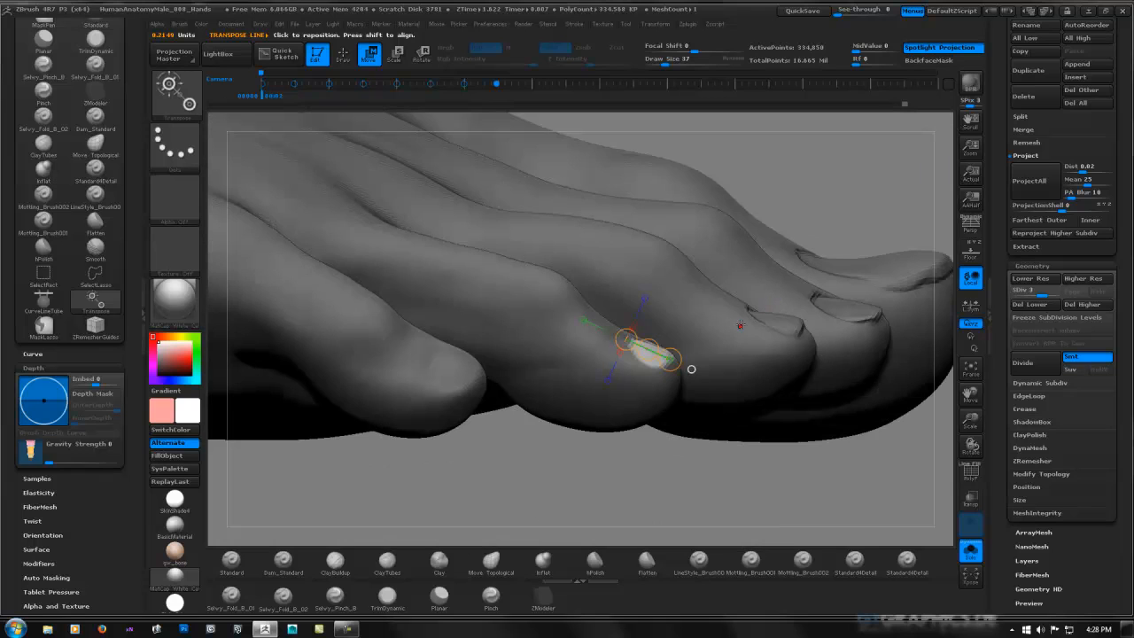
{"action": "key", "text": "r"}
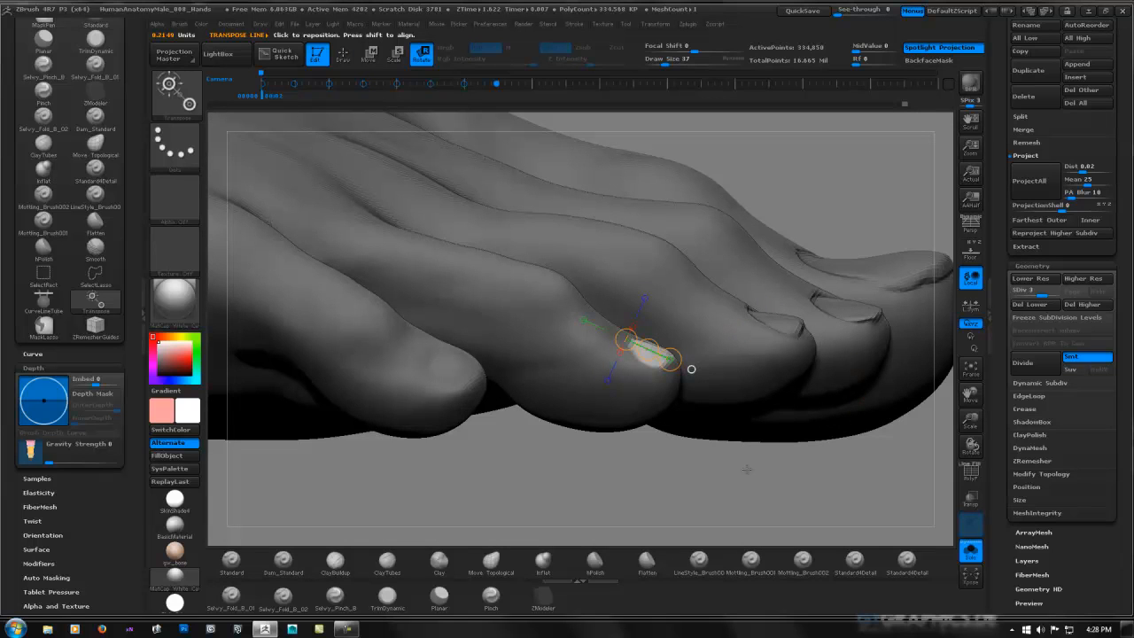
{"action": "left_click_drag", "start_coordinate": [747, 469], "coordinate": [735, 407]}
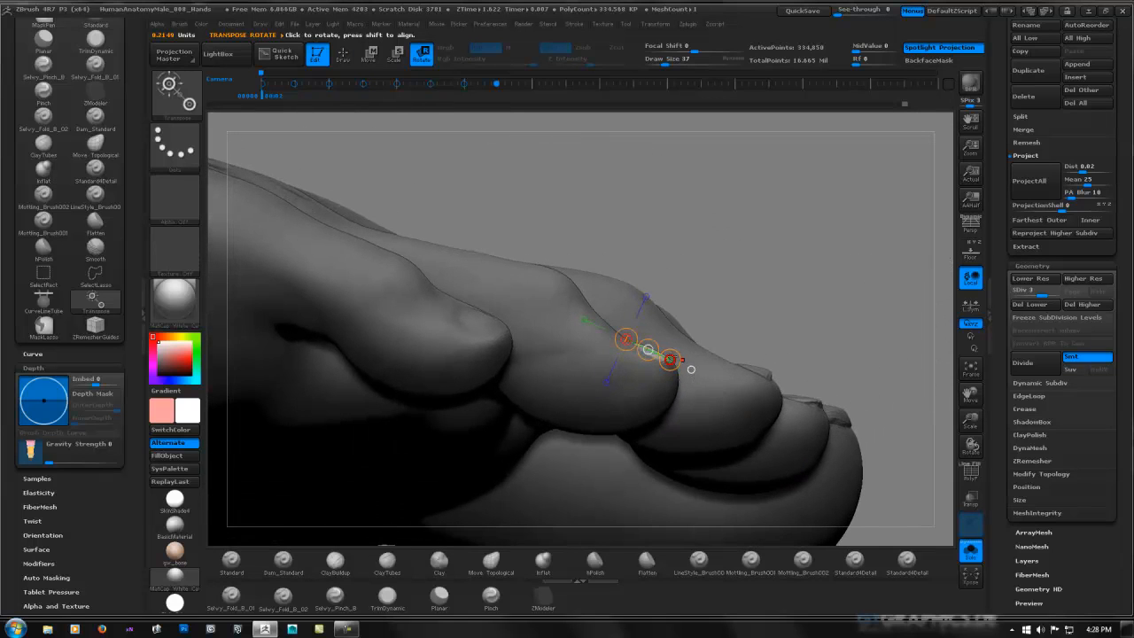
{"action": "left_click_drag", "start_coordinate": [670, 358], "coordinate": [691, 370]}
{"action": "left_click_drag", "start_coordinate": [626, 339], "coordinate": [618, 335]}
{"action": "left_click_drag", "start_coordinate": [783, 276], "coordinate": [757, 387]}
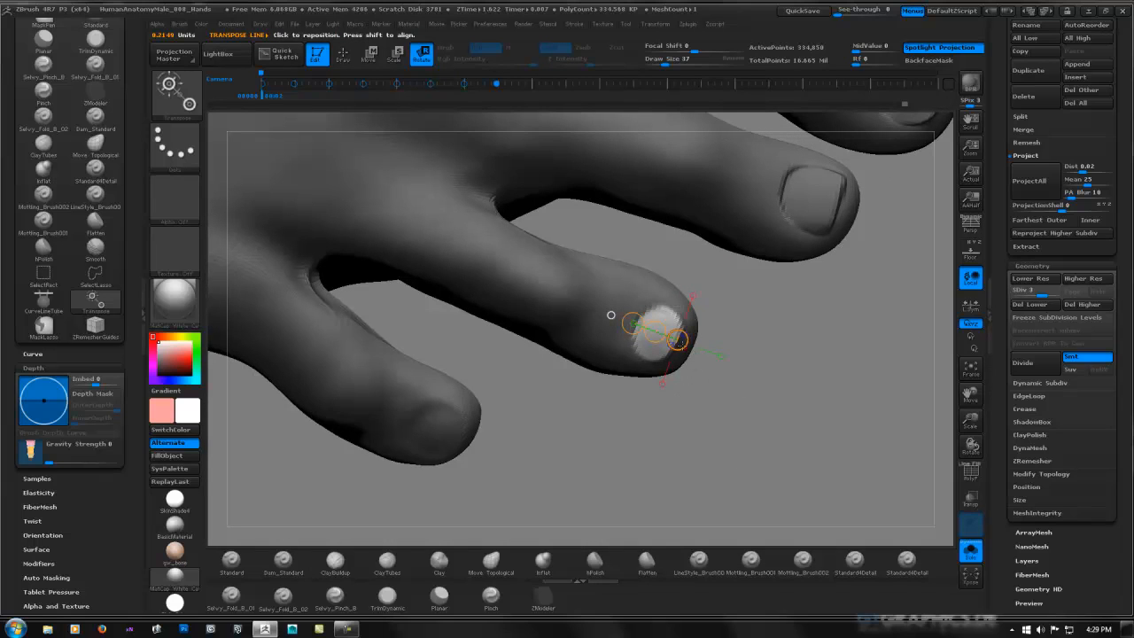
Adjust the position of the fourth toe's nail with transpose Move.
{"action": "left_click", "coordinate": [685, 346]}
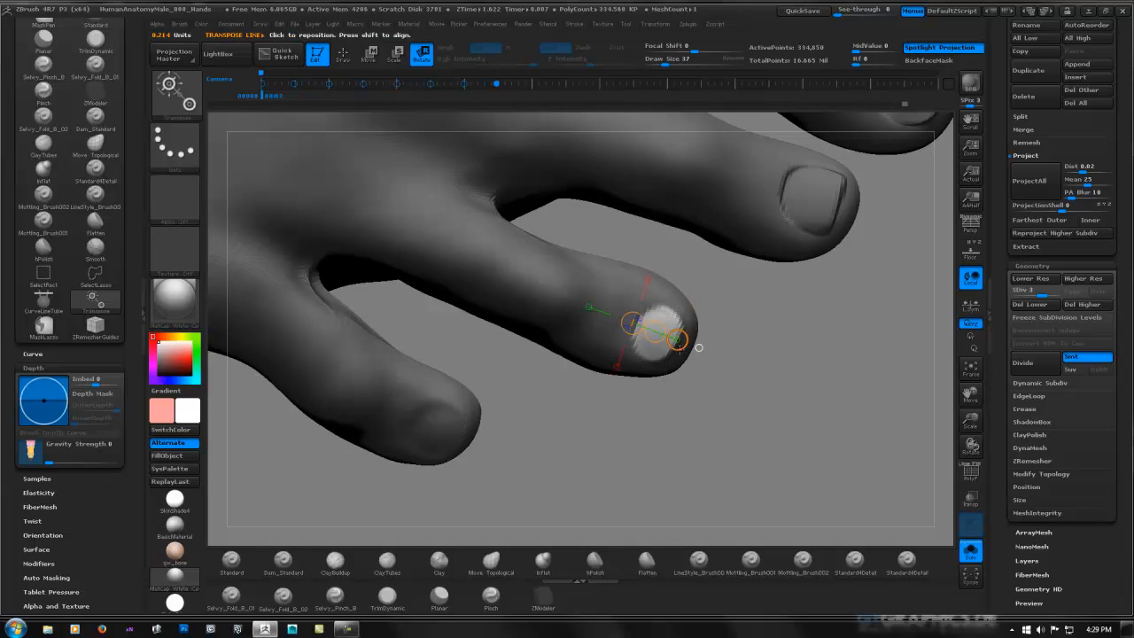
{"action": "key", "text": "e"}
{"action": "key", "text": "w"}
{"action": "left_click_drag", "start_coordinate": [654, 331], "coordinate": [686, 342]}
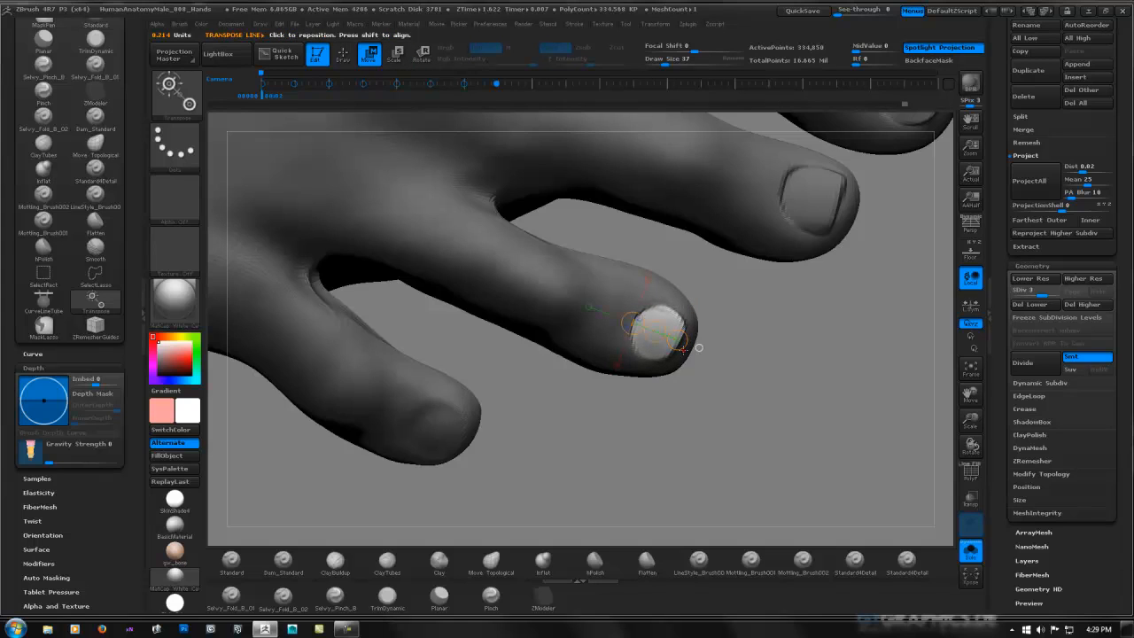
Clear the mask and smooth the skin fold at the base of the fourth toe's nail.
{"action": "left_click", "coordinate": [792, 345], "text": "ctrl"}
{"action": "key", "text": "q"}
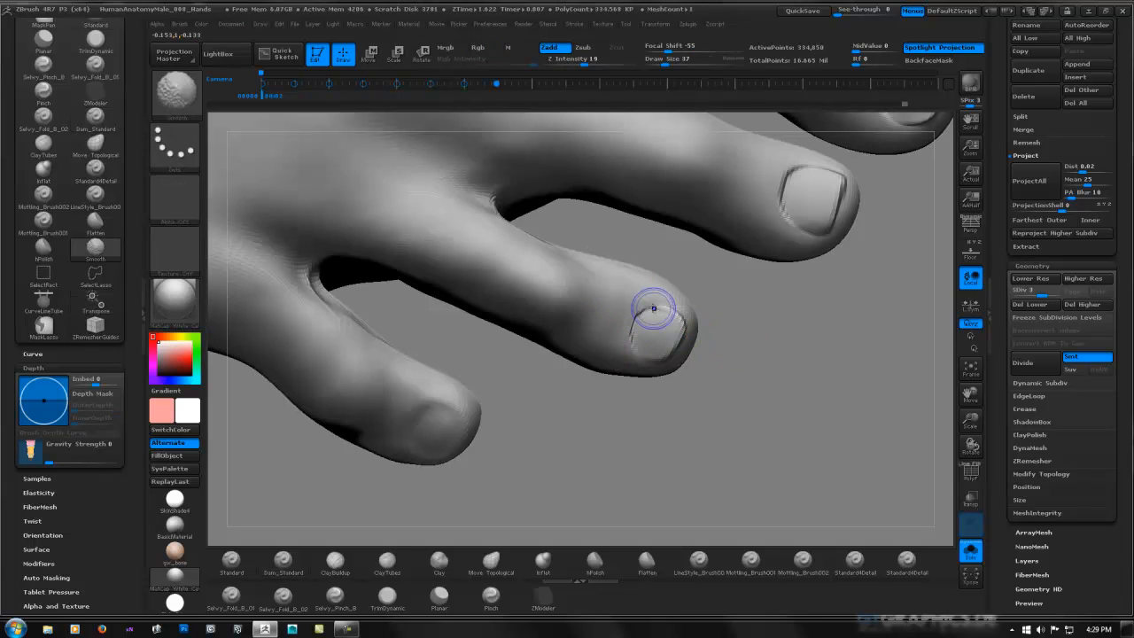
{"action": "mouse_move", "coordinate": [652, 308]}
{"action": "left_mouse_down"}
{"action": "mouse_move", "coordinate": [628, 335]}
{"action": "mouse_move", "coordinate": [681, 320]}
{"action": "left_mouse_up"}
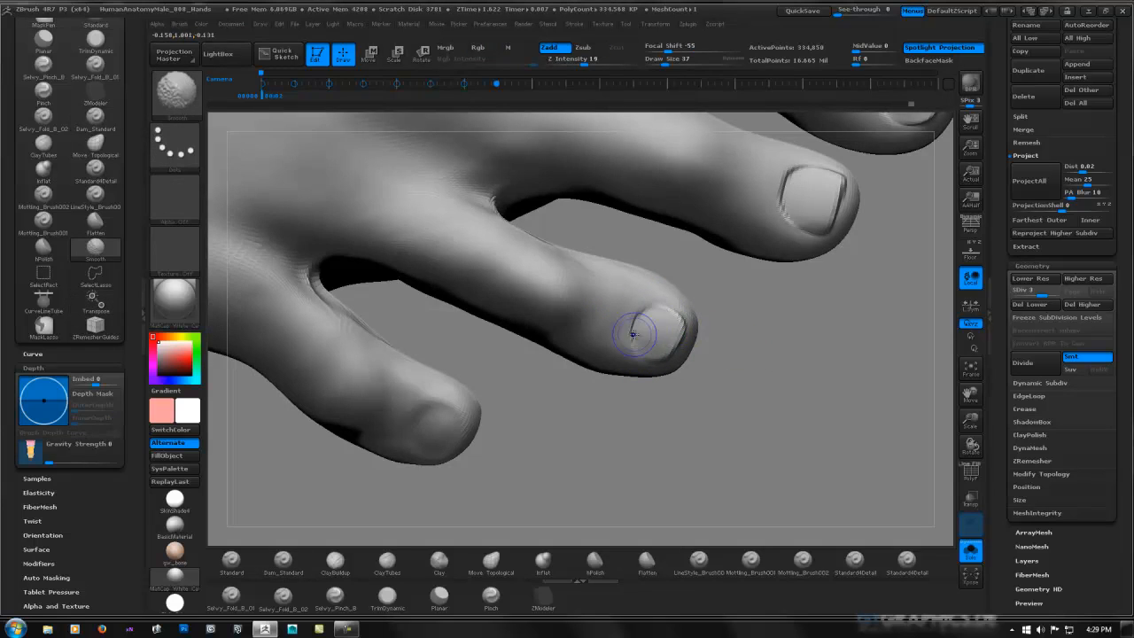
Mask the fourth toe's nail again and invert the mask to protect the surrounding skin.
{"action": "mouse_move", "coordinate": [767, 297]}
{"action": "right_mouse_down", "text": "ctrl"}
{"action": "mouse_move", "coordinate": [777, 327]}
{"action": "mouse_move", "coordinate": [703, 378]}
{"action": "mouse_move", "coordinate": [706, 346]}
{"action": "right_mouse_up", "text": "ctrl"}
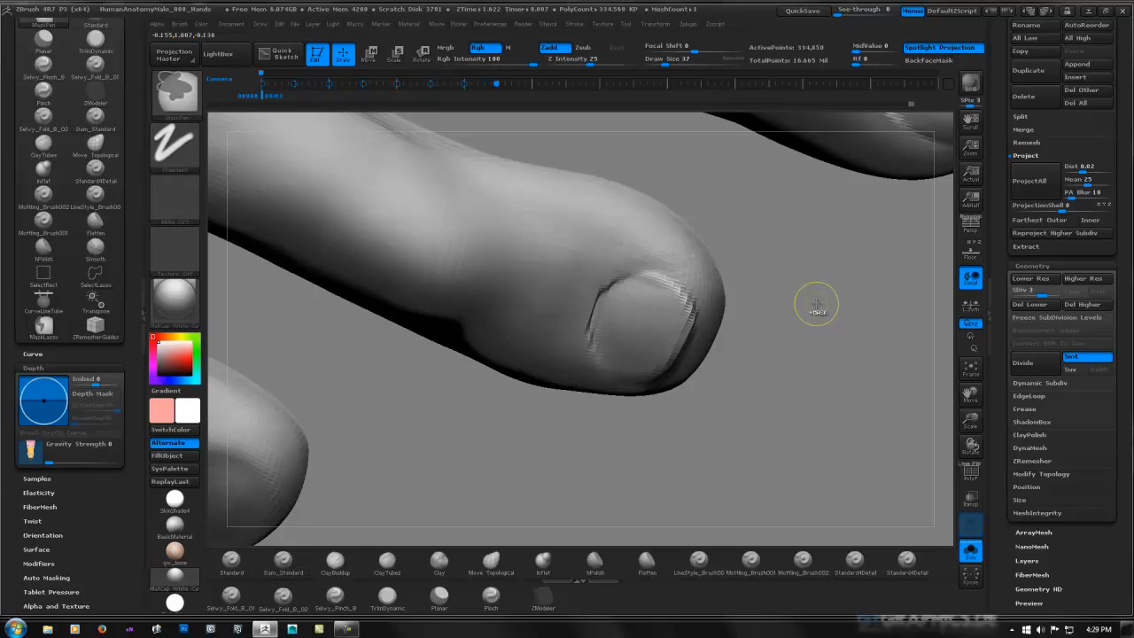
{"action": "left_click", "coordinate": [815, 305], "text": "ctrl"}
{"action": "key", "text": "shift"}
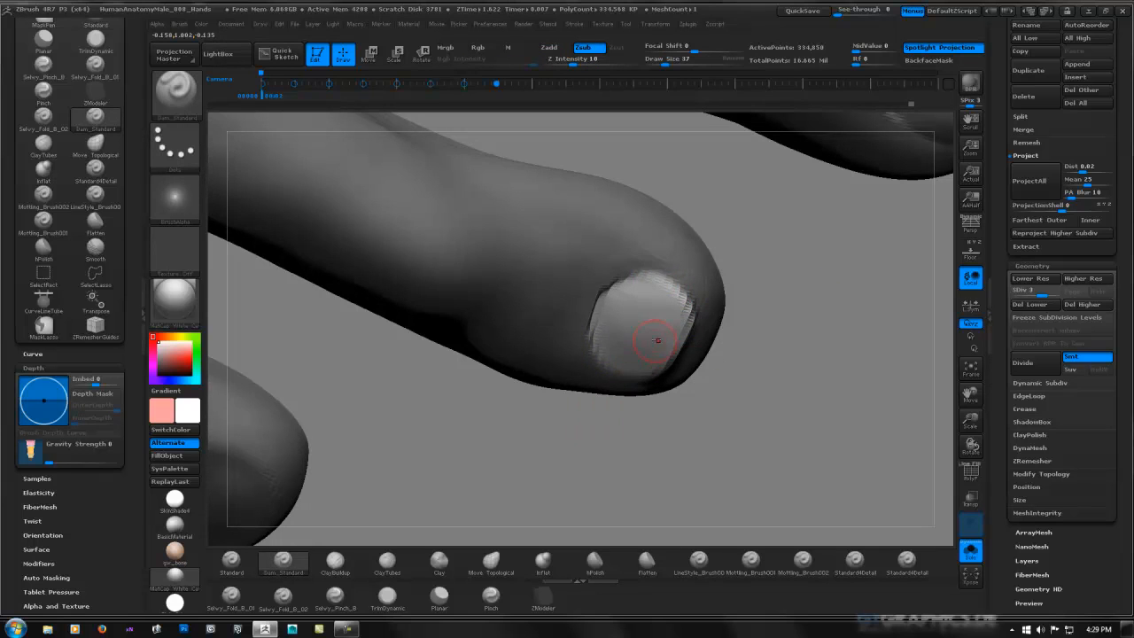
Build up the fourth toe's isolated nail with the ClayTubes brush and smooth its surface.
{"action": "mouse_move", "coordinate": [661, 339]}
{"action": "right_mouse_down"}
{"action": "mouse_move", "coordinate": [763, 329]}
{"action": "mouse_move", "coordinate": [653, 301]}
{"action": "right_mouse_up"}
{"action": "left_click", "coordinate": [402, 565]}
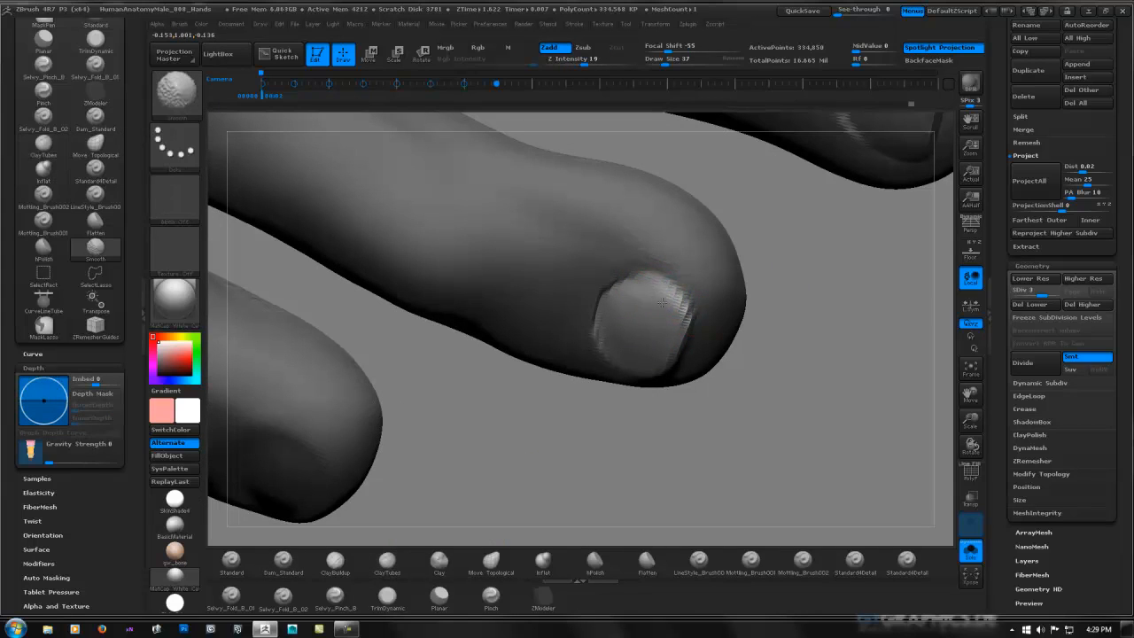
{"action": "left_click_drag", "start_coordinate": [660, 310], "coordinate": [680, 301], "text": "shift"}
{"action": "right_click_drag", "start_coordinate": [658, 287], "coordinate": [650, 221]}
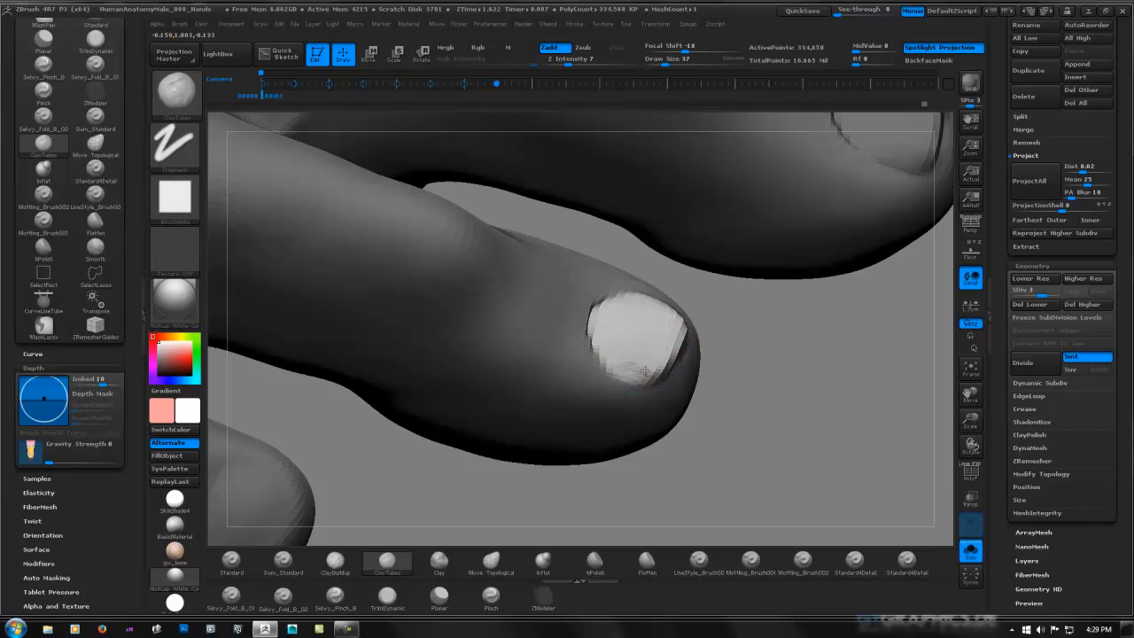
{"action": "key", "text": "shift"}
{"action": "left_click_drag", "start_coordinate": [639, 361], "coordinate": [632, 368], "text": "shift"}
{"action": "mouse_move", "coordinate": [637, 373]}
{"action": "right_mouse_down"}
{"action": "mouse_move", "coordinate": [650, 368]}
{"action": "mouse_move", "coordinate": [637, 365]}
{"action": "right_mouse_up"}
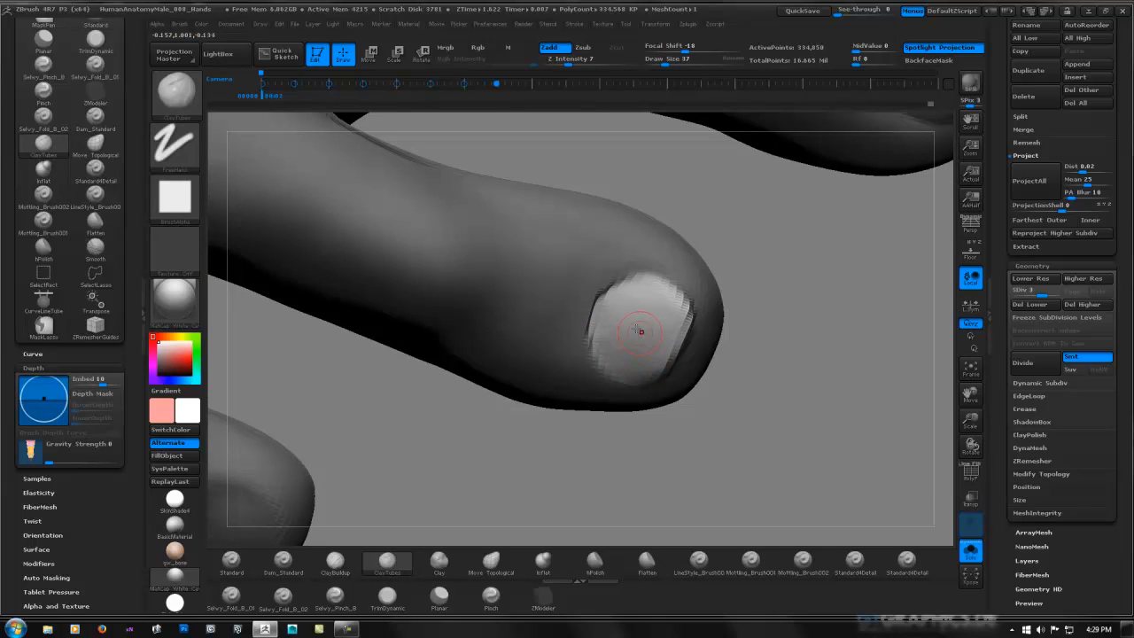
{"action": "key", "text": "shift"}
{"action": "key", "text": "shift"}
{"action": "key", "text": "shift"}
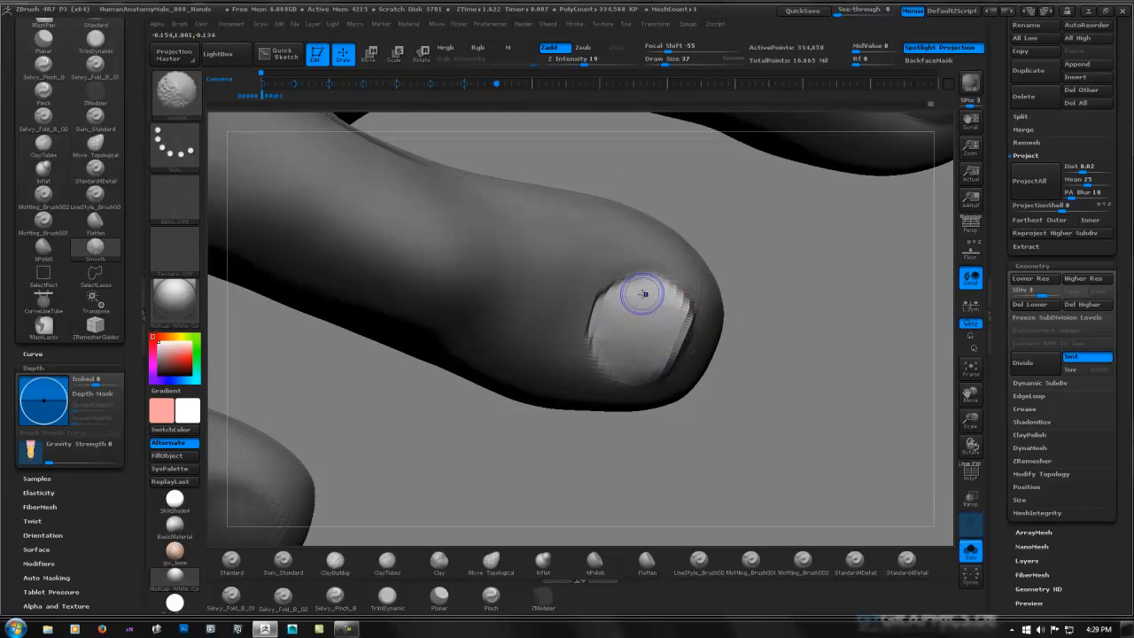
Carve along the base edge of the fourth toe's nail with the Dam_Standard brush and clear the mask.
{"action": "left_click", "coordinate": [284, 563]}
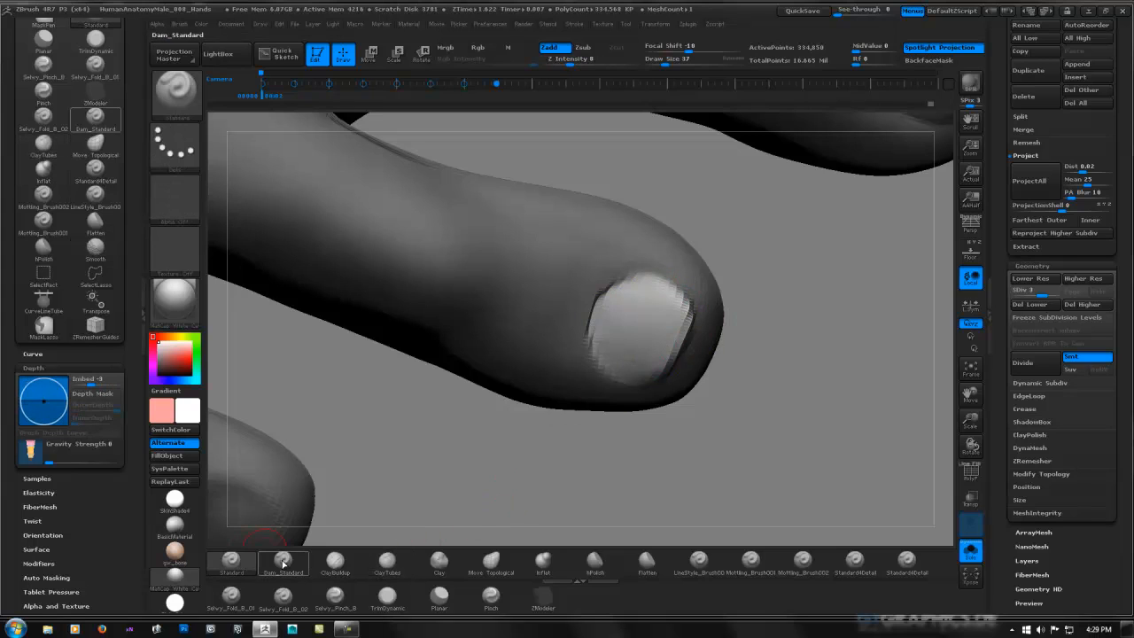
{"action": "left_click", "coordinate": [283, 563]}
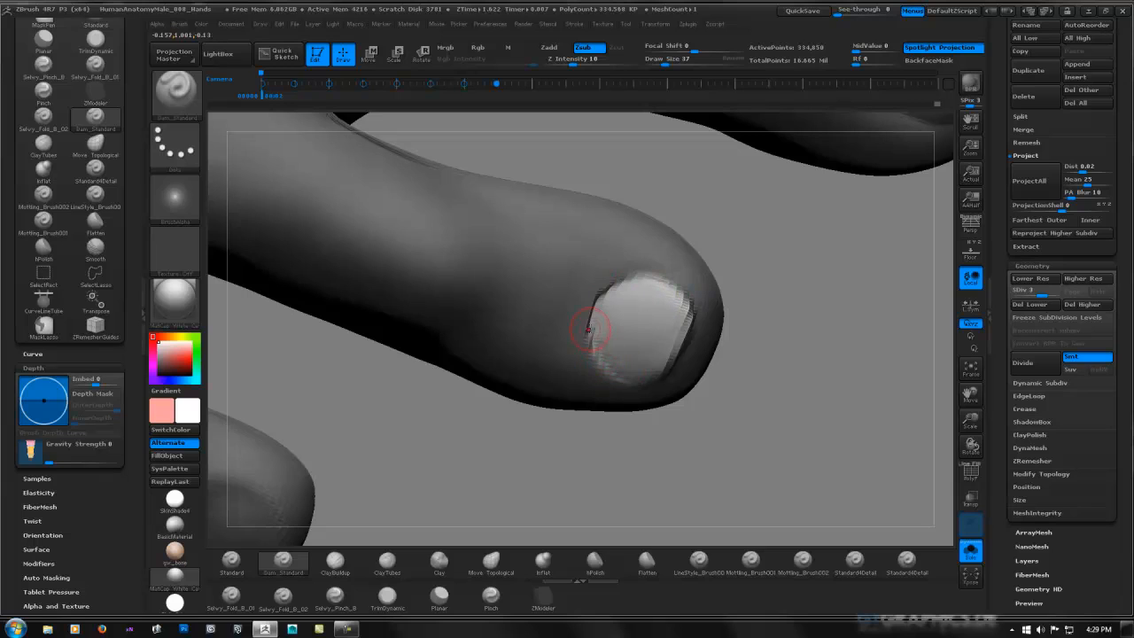
{"action": "key", "text": "ctrl+shift"}
{"action": "left_click", "coordinate": [805, 358], "text": "ctrl"}
{"action": "left_click_drag", "start_coordinate": [805, 356], "coordinate": [776, 376], "text": "ctrl"}
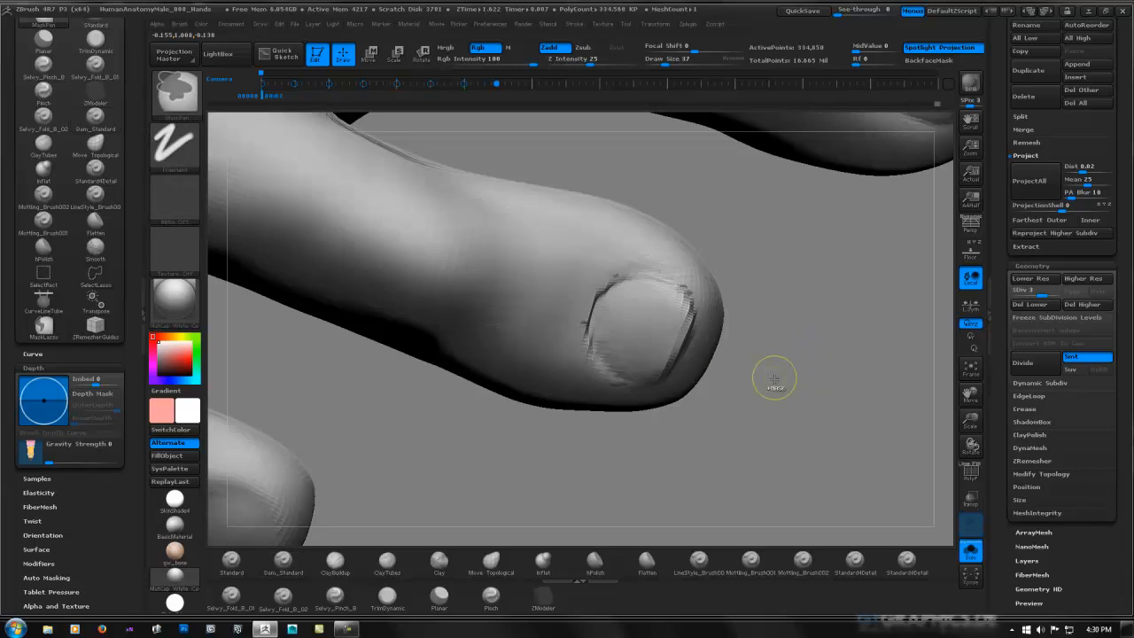
Smooth the rough skin fold around the fourth toe's nail and recarve the crease along its base with Dam_Standard.
{"action": "mouse_move", "coordinate": [618, 282]}
{"action": "left_mouse_down", "text": "shift"}
{"action": "mouse_move", "coordinate": [590, 352]}
{"action": "mouse_move", "coordinate": [596, 323]}
{"action": "left_mouse_up", "text": "shift"}
{"action": "left_click_drag", "start_coordinate": [665, 295], "coordinate": [678, 291], "text": "shift"}
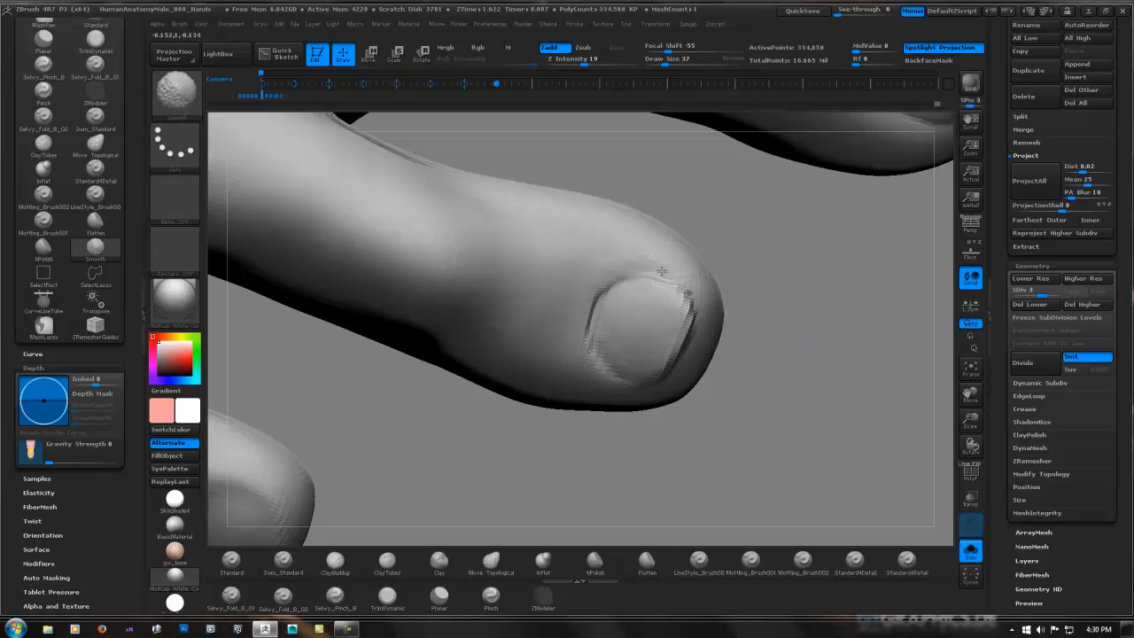
{"action": "left_click", "coordinate": [285, 563]}
{"action": "mouse_move", "coordinate": [608, 296]}
{"action": "left_mouse_down"}
{"action": "mouse_move", "coordinate": [661, 273]}
{"action": "mouse_move", "coordinate": [675, 281]}
{"action": "left_mouse_up"}
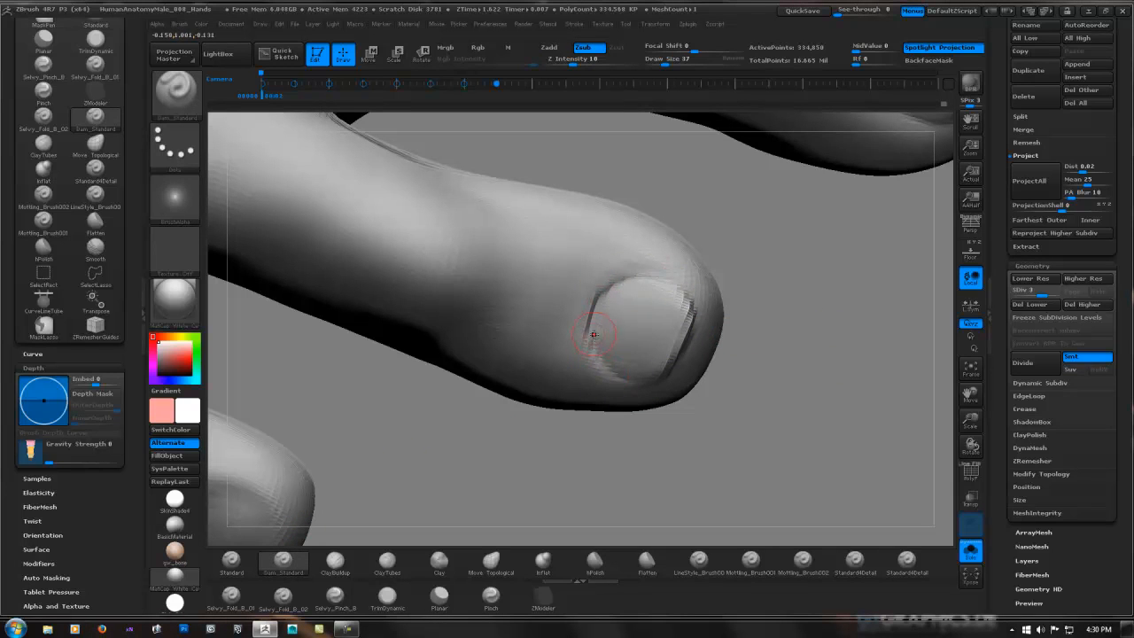
Deepen the crease along the base and side of the fourth toe's nail with the Dam_Standard brush.
{"action": "mouse_move", "coordinate": [592, 341]}
{"action": "left_mouse_down"}
{"action": "mouse_move", "coordinate": [632, 271]}
{"action": "mouse_move", "coordinate": [670, 272]}
{"action": "left_mouse_up"}
{"action": "mouse_move", "coordinate": [595, 290]}
{"action": "left_mouse_down"}
{"action": "mouse_move", "coordinate": [639, 272]}
{"action": "mouse_move", "coordinate": [610, 285]}
{"action": "mouse_move", "coordinate": [588, 320]}
{"action": "left_mouse_up"}
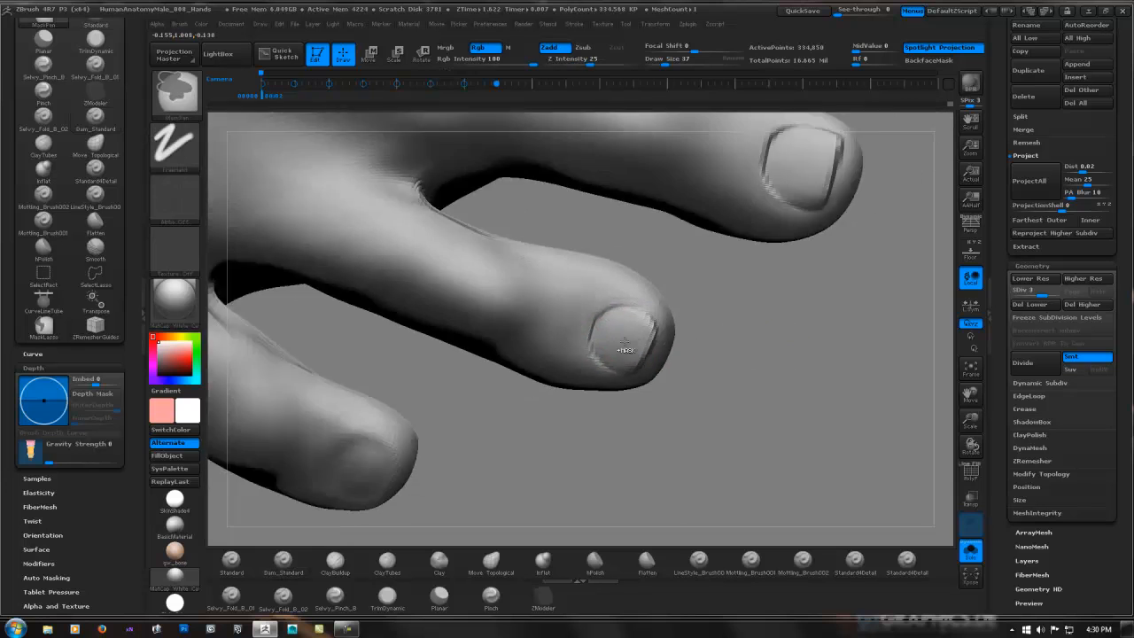
Mask the nail area of the little toe and invert the mask to protect the surrounding skin.
{"action": "mouse_move", "coordinate": [674, 372]}
{"action": "left_mouse_down"}
{"action": "mouse_move", "coordinate": [683, 354]}
{"action": "mouse_move", "coordinate": [611, 354]}
{"action": "mouse_move", "coordinate": [634, 381]}
{"action": "left_mouse_up"}
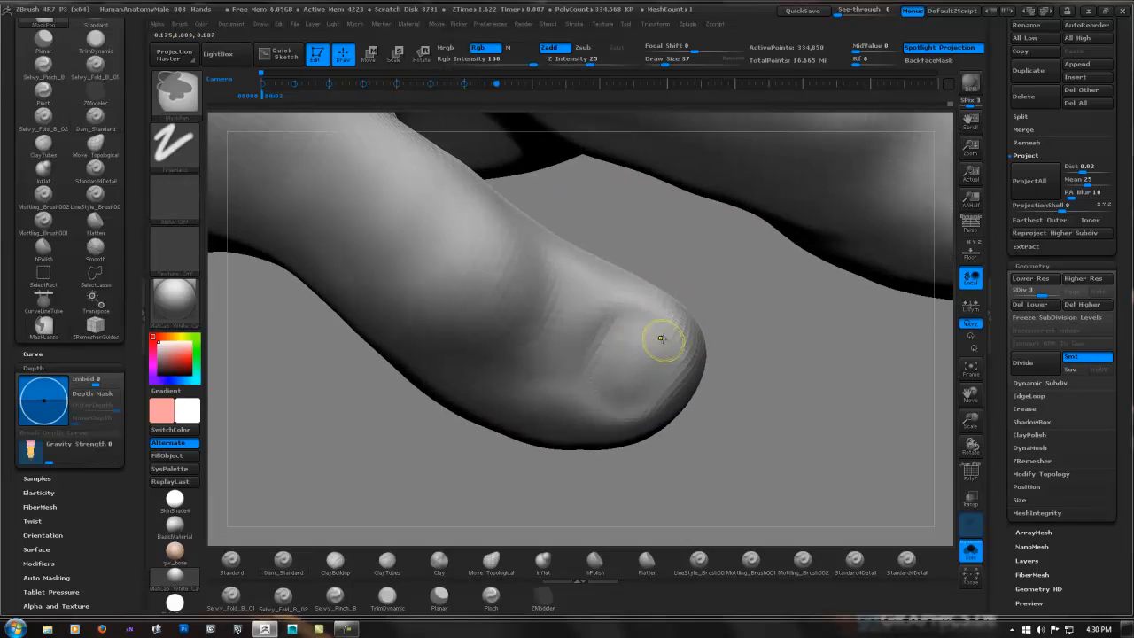
{"action": "mouse_move", "coordinate": [658, 337]}
{"action": "left_mouse_down"}
{"action": "mouse_move", "coordinate": [607, 366]}
{"action": "mouse_move", "coordinate": [655, 350]}
{"action": "mouse_move", "coordinate": [650, 363]}
{"action": "left_mouse_up"}
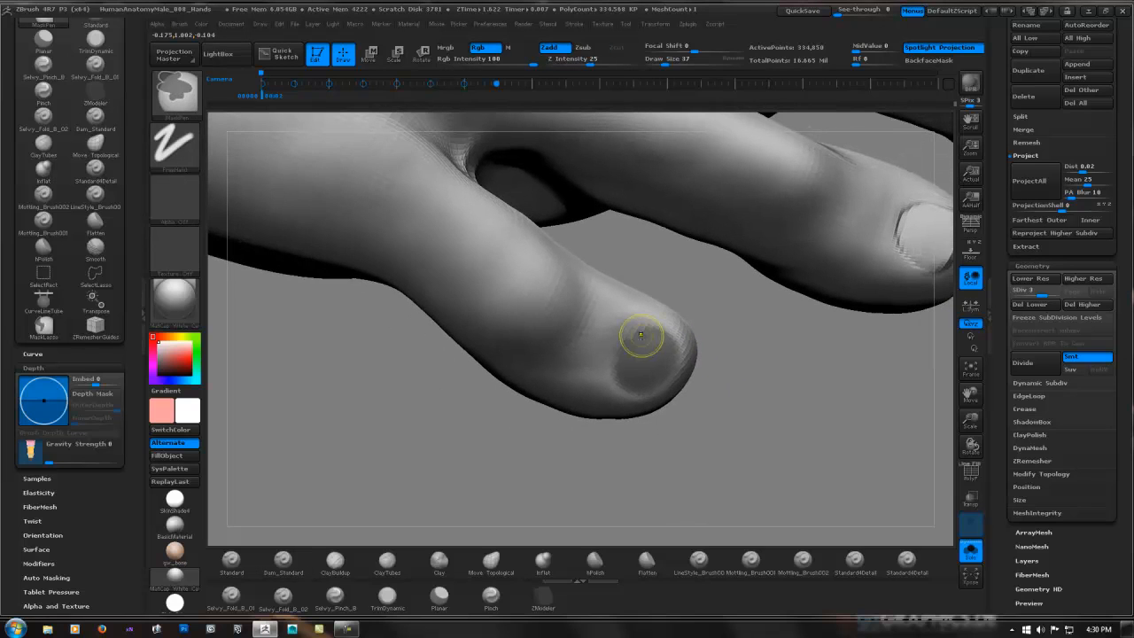
{"action": "key", "text": "b"}
{"action": "key", "text": "d"}
{"action": "key", "text": "s"}
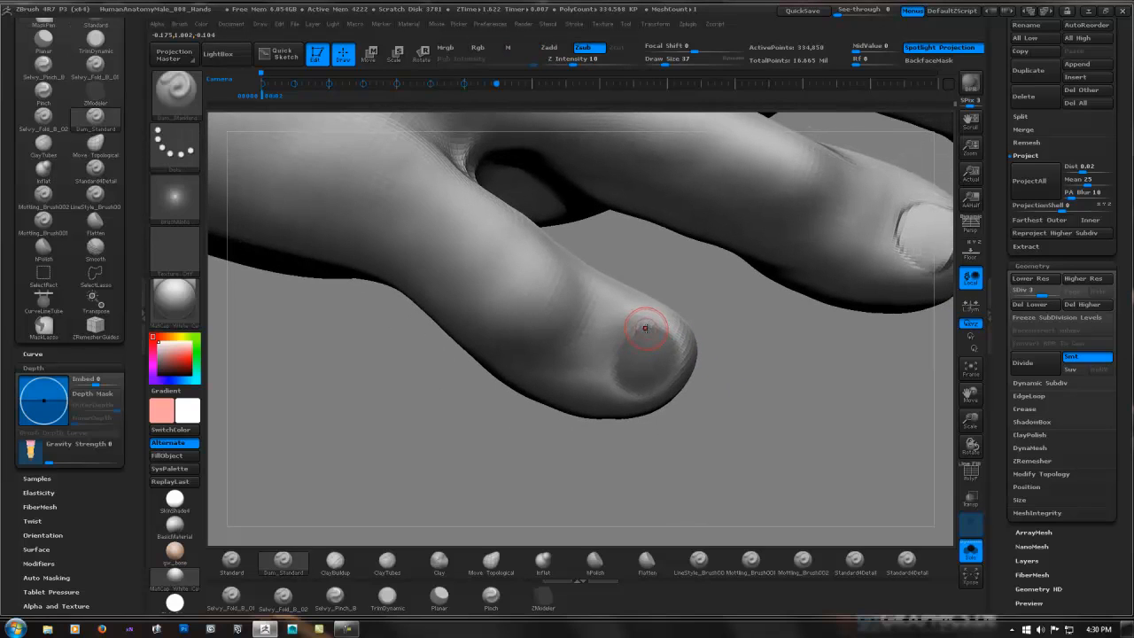
{"action": "left_click", "coordinate": [740, 376], "text": "ctrl"}
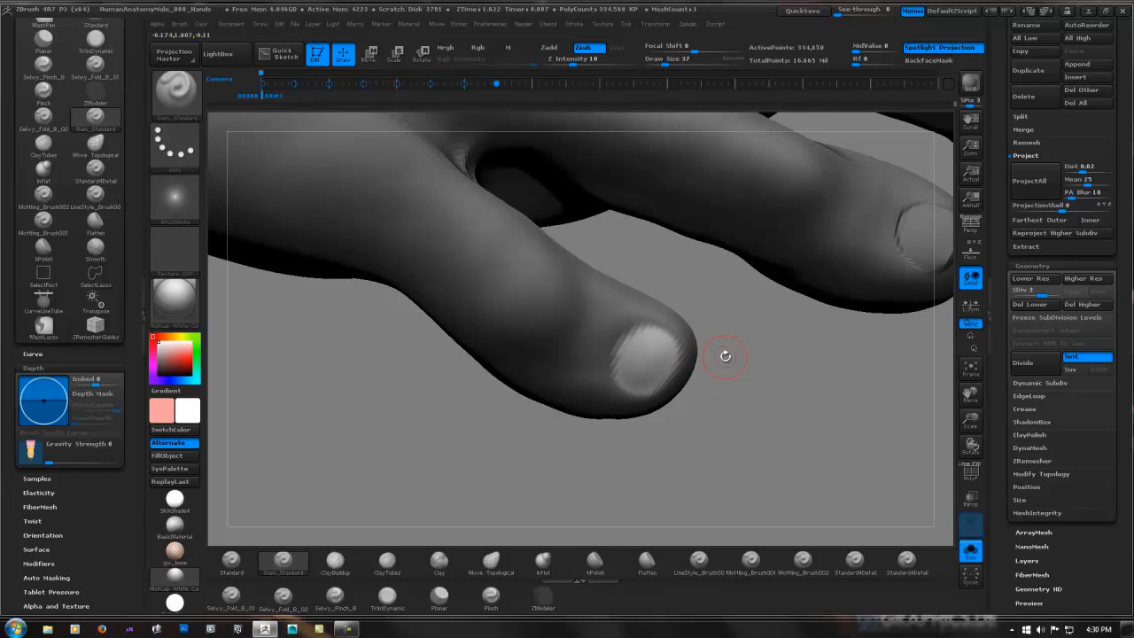
Raise the mesh to subdivision level 4 and refine the mask edge around the little toe's nail.
{"action": "key", "text": "ctrl+d"}
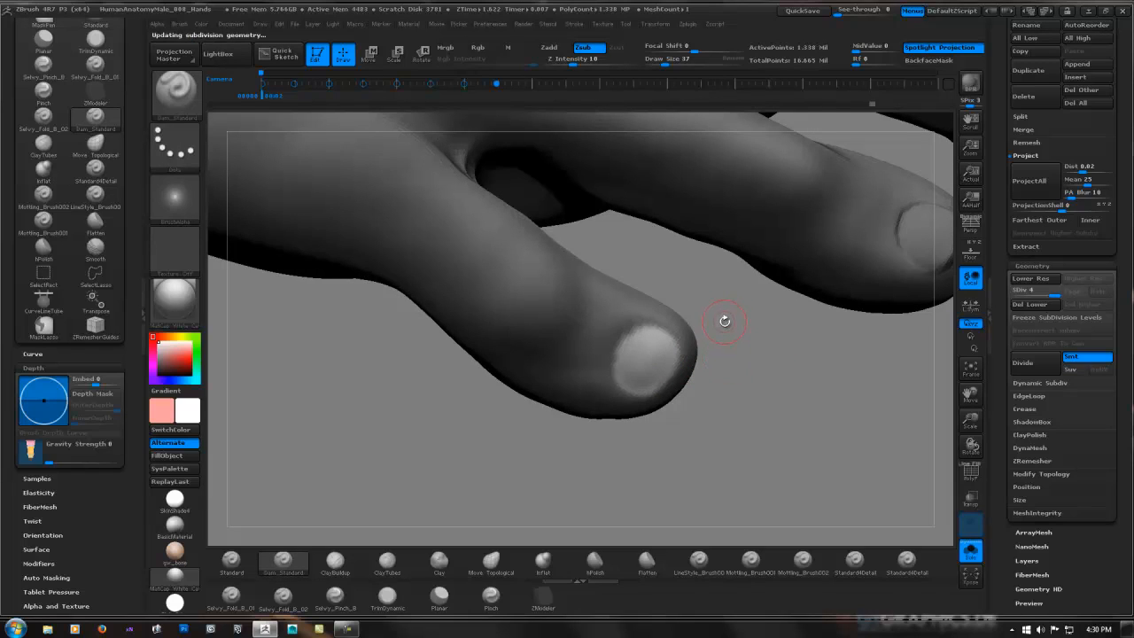
{"action": "left_click", "coordinate": [627, 368], "text": "ctrl"}
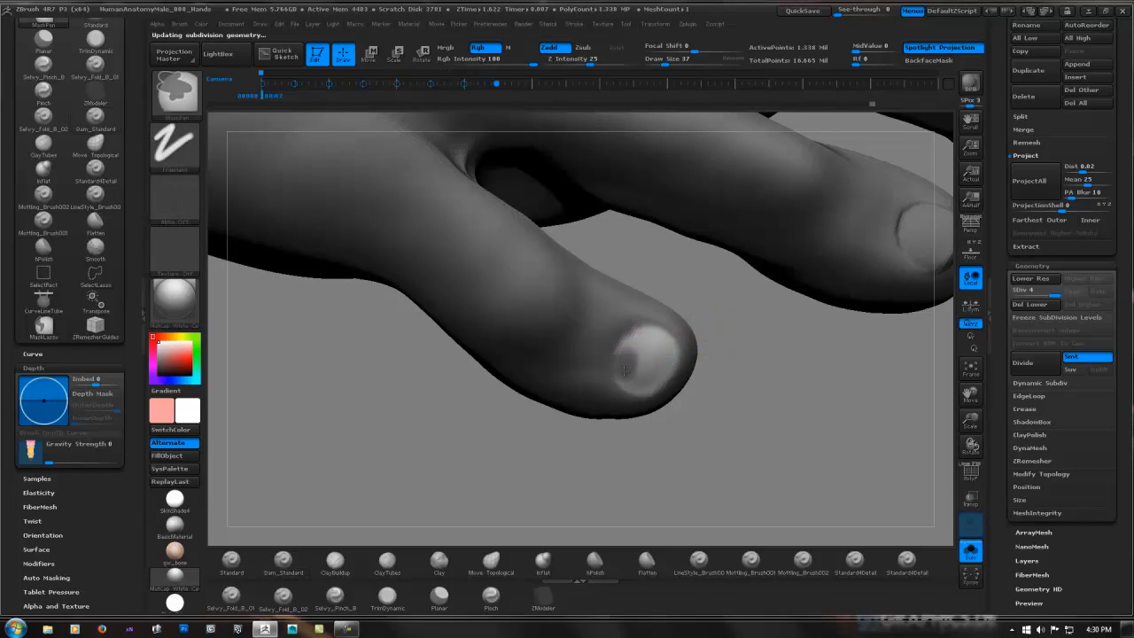
{"action": "left_click", "coordinate": [630, 370], "text": "ctrl"}
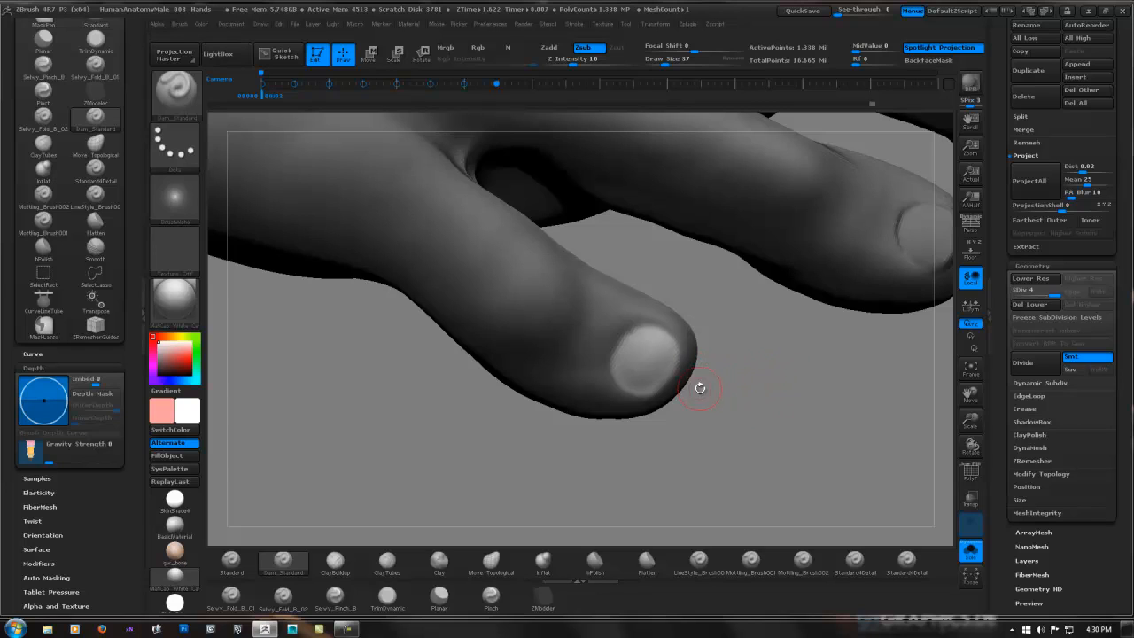
Set a Transpose line along the little toe's nail and rotate the isolated nail to tilt it out of the skin.
{"action": "key", "text": "w"}
{"action": "mouse_move", "coordinate": [623, 342]}
{"action": "left_mouse_down"}
{"action": "mouse_move", "coordinate": [686, 382]}
{"action": "mouse_move", "coordinate": [674, 374]}
{"action": "left_mouse_up"}
{"action": "left_click_drag", "start_coordinate": [761, 393], "coordinate": [787, 323]}
{"action": "key", "text": "r"}
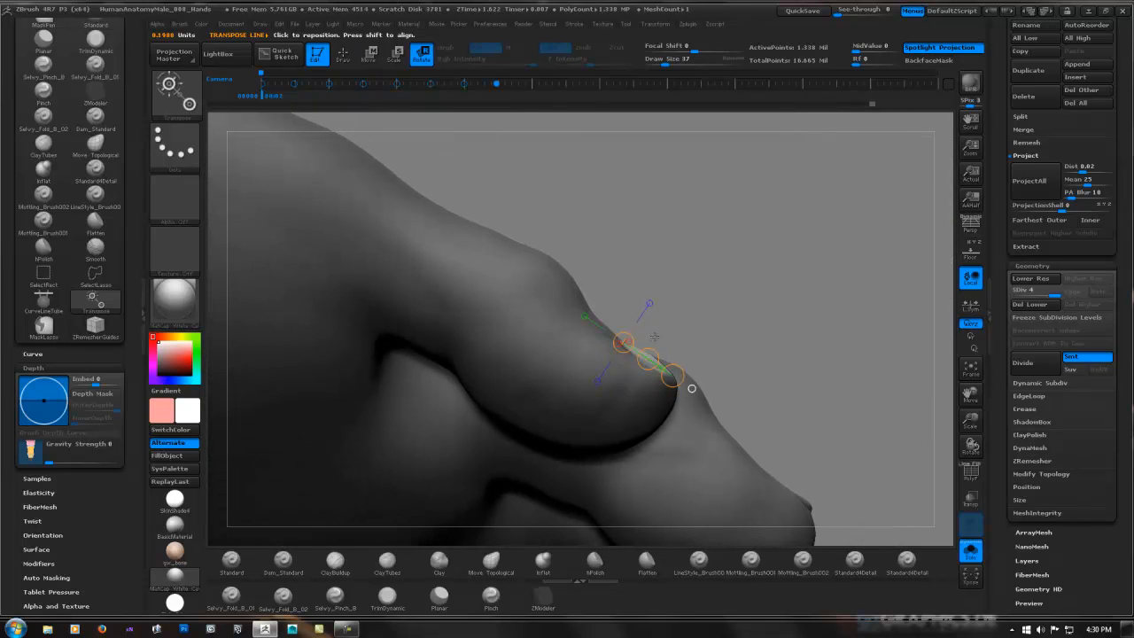
{"action": "left_click_drag", "start_coordinate": [673, 375], "coordinate": [623, 343]}
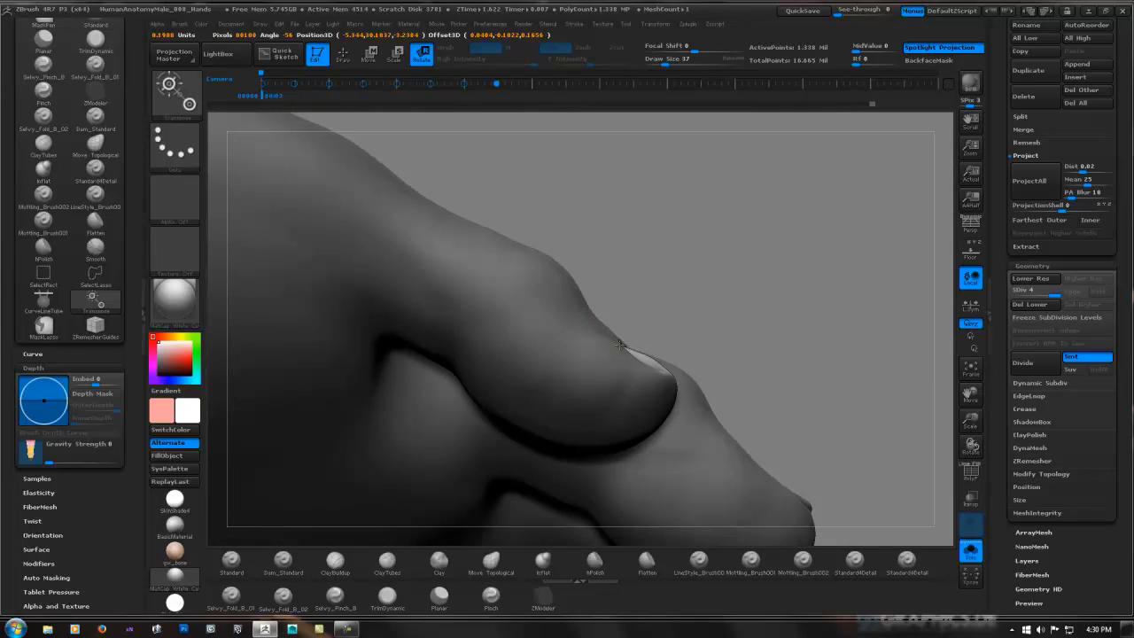
{"action": "left_click_drag", "start_coordinate": [673, 374], "coordinate": [642, 353]}
{"action": "left_click_drag", "start_coordinate": [773, 325], "coordinate": [618, 392]}
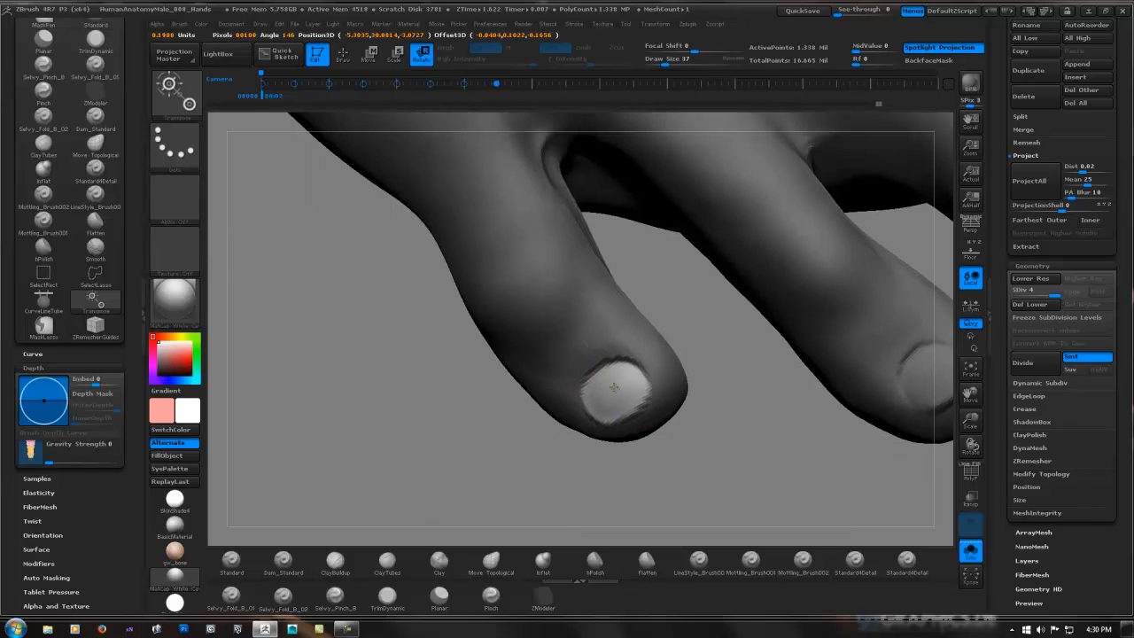
Shift the little toe's nail toward the toe tip with Transpose Move, ending with the surrounding skin masked.
{"action": "key", "text": "w"}
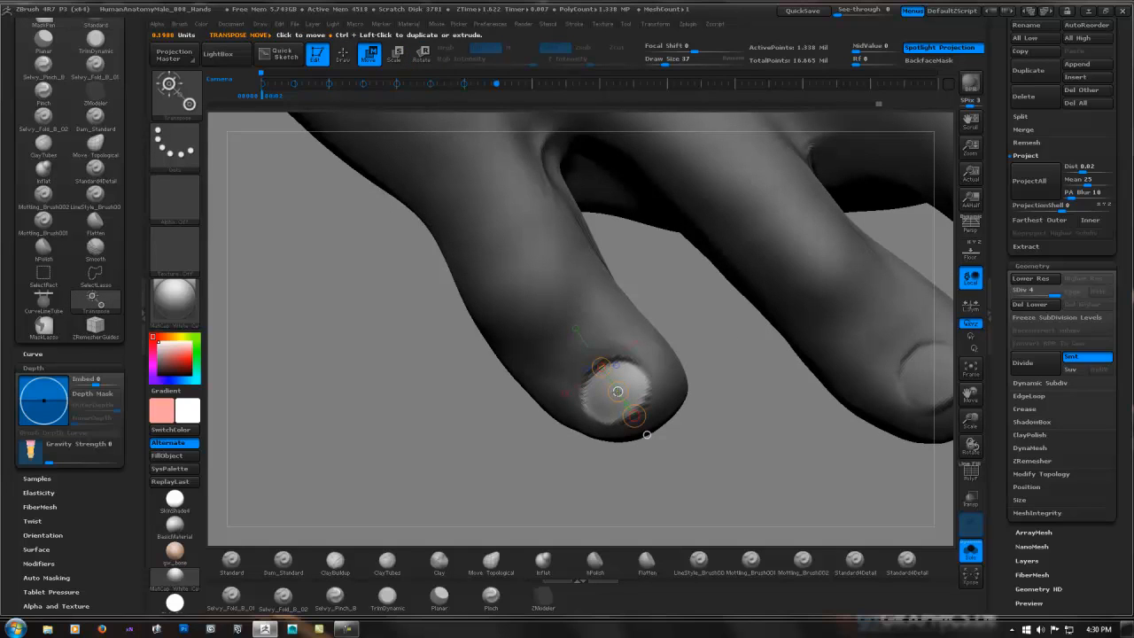
{"action": "left_click_drag", "start_coordinate": [616, 391], "coordinate": [646, 432]}
{"action": "left_click", "coordinate": [644, 432], "text": "ctrl"}
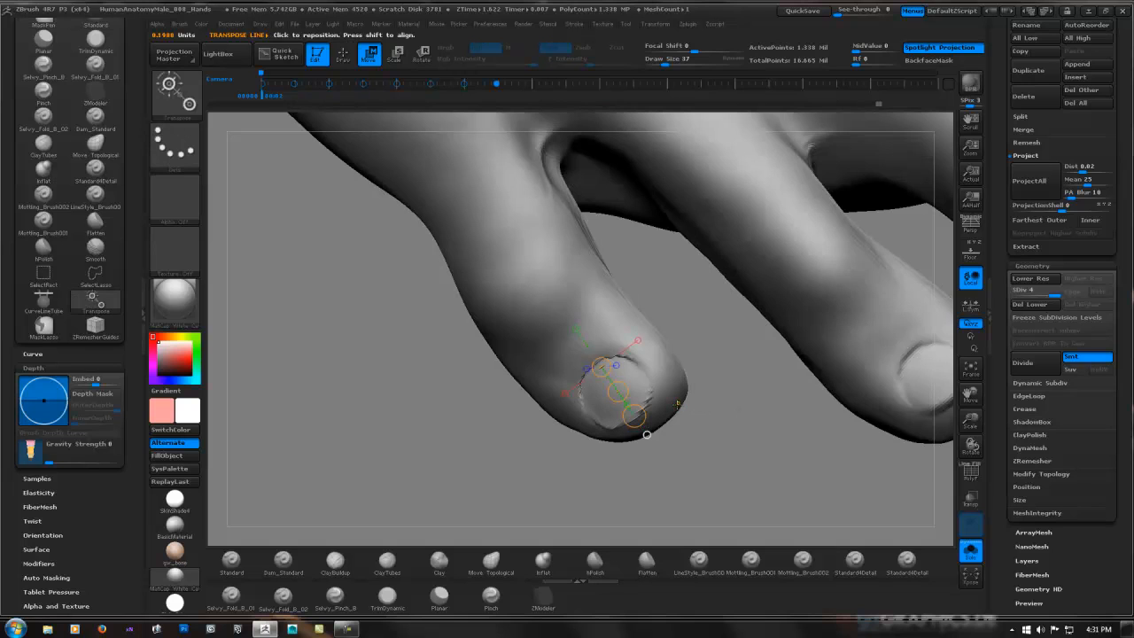
{"action": "left_click", "coordinate": [700, 405], "text": "ctrl"}
Smooth the jagged edge of the little toe's nail, then clear the mask and smooth the rim around it.
{"action": "key", "text": "q"}
{"action": "right_click_drag", "start_coordinate": [667, 396], "coordinate": [733, 380], "text": "ctrl"}
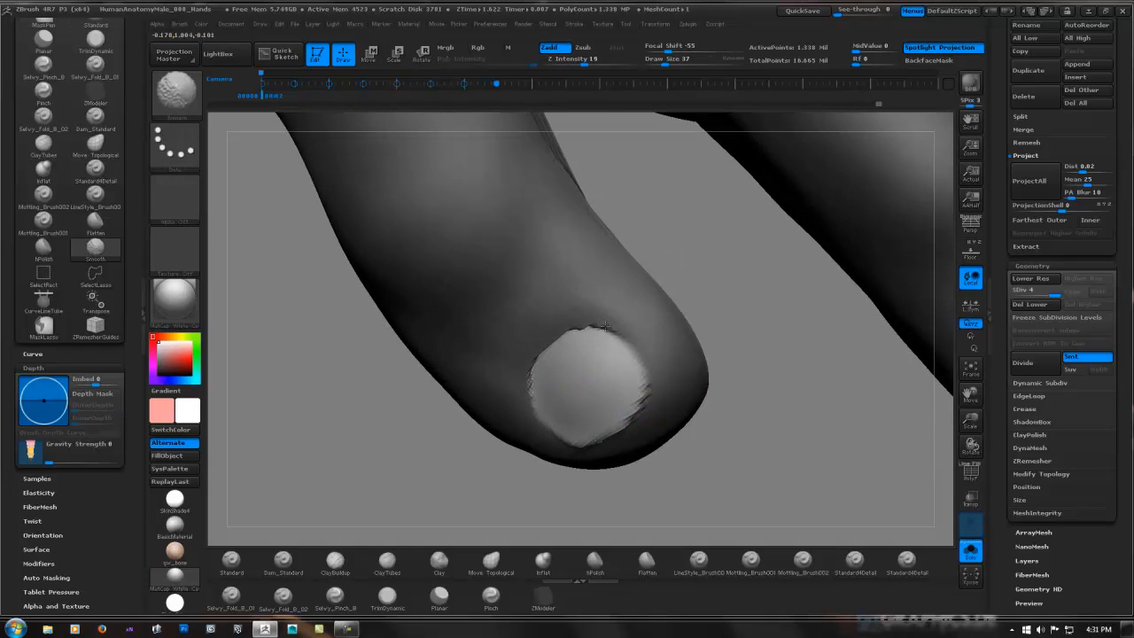
{"action": "left_click_drag", "start_coordinate": [532, 373], "coordinate": [545, 418], "text": "shift"}
{"action": "mouse_move", "coordinate": [595, 375]}
{"action": "right_mouse_down"}
{"action": "mouse_move", "coordinate": [625, 353]}
{"action": "mouse_move", "coordinate": [559, 480]}
{"action": "right_mouse_up"}
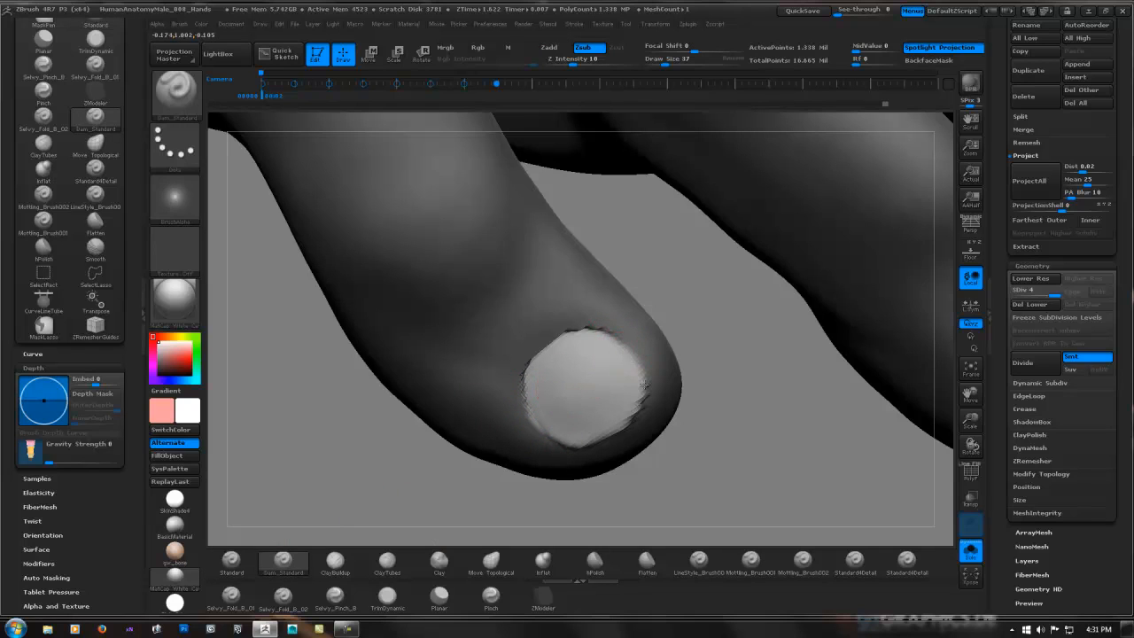
{"action": "left_click_drag", "start_coordinate": [757, 385], "coordinate": [721, 381], "text": "ctrl"}
{"action": "mouse_move", "coordinate": [613, 338]}
{"action": "left_mouse_down", "text": "shift"}
{"action": "mouse_move", "coordinate": [552, 348]}
{"action": "mouse_move", "coordinate": [523, 370]}
{"action": "mouse_move", "coordinate": [557, 418]}
{"action": "mouse_move", "coordinate": [594, 431]}
{"action": "left_mouse_up", "text": "shift"}
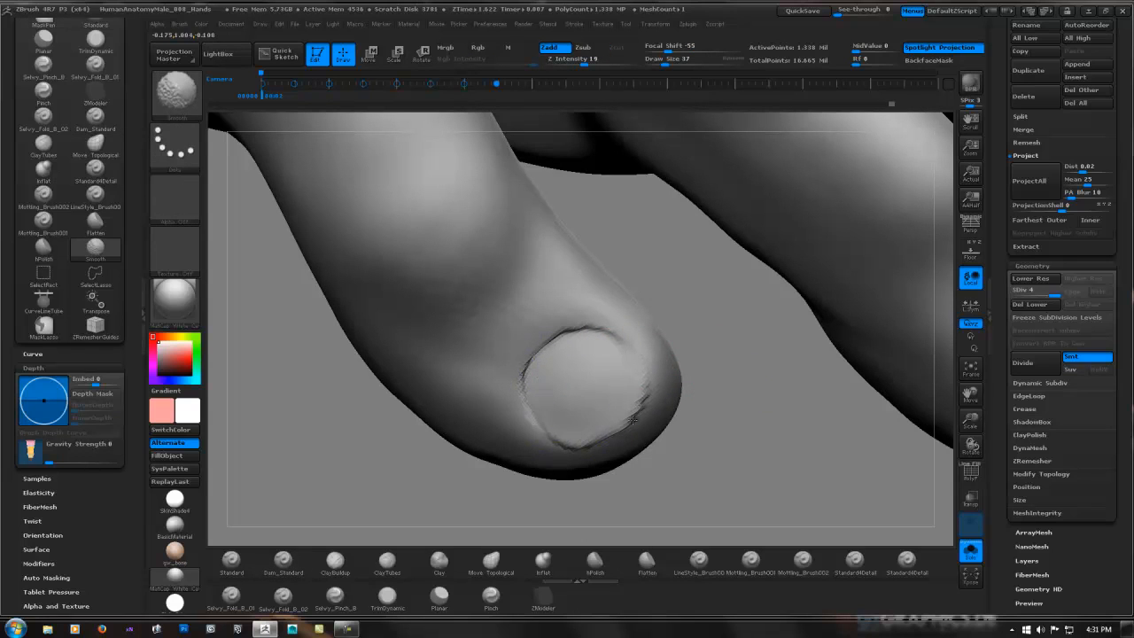
Carve the crease around the little toe's nail with the Dam_Standard brush and smooth its rough border.
{"action": "key", "text": "b"}
{"action": "key", "text": "d"}
{"action": "key", "text": "s"}
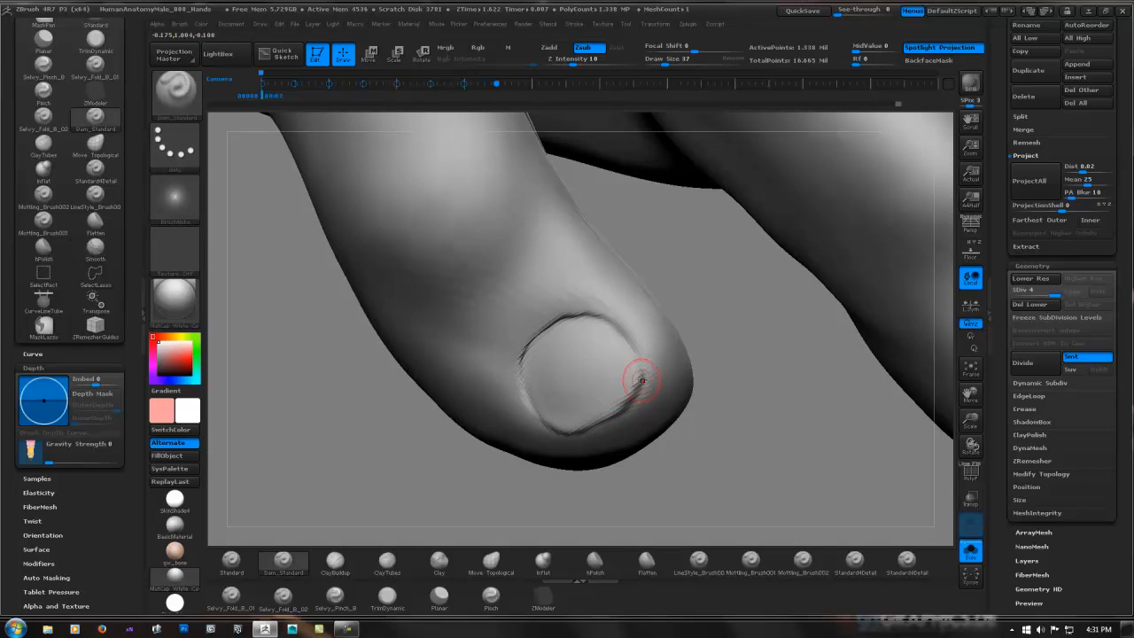
{"action": "mouse_move", "coordinate": [612, 382]}
{"action": "right_mouse_down"}
{"action": "mouse_move", "coordinate": [537, 392]}
{"action": "mouse_move", "coordinate": [534, 363]}
{"action": "right_mouse_up"}
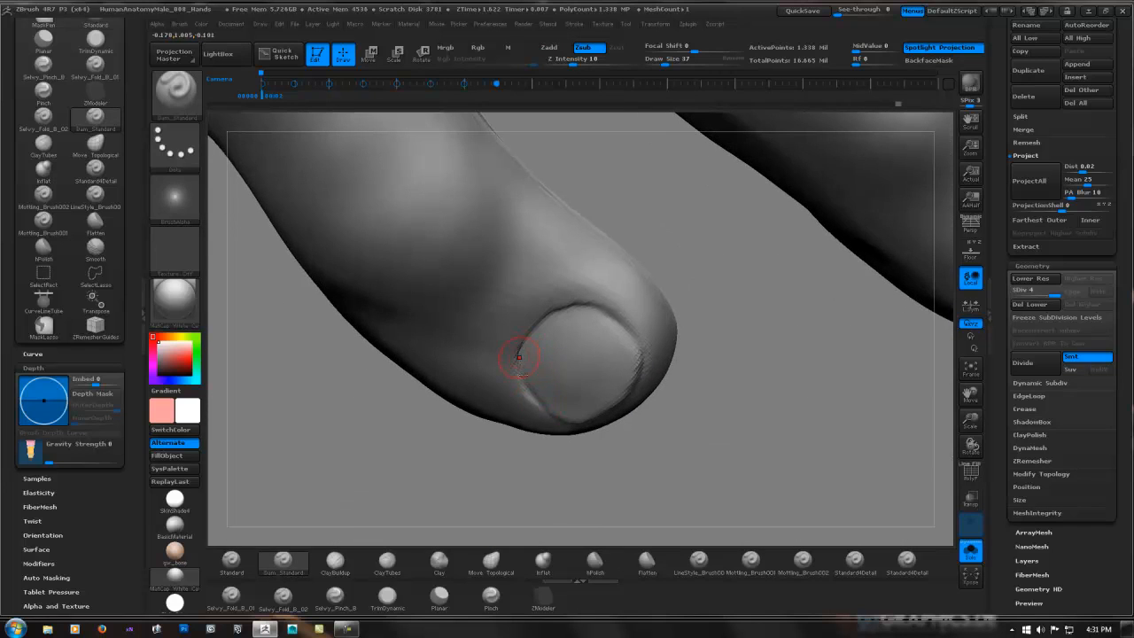
{"action": "left_click_drag", "start_coordinate": [552, 309], "coordinate": [537, 398], "text": "shift"}
{"action": "left_click_drag", "start_coordinate": [597, 299], "coordinate": [529, 330]}
{"action": "left_click_drag", "start_coordinate": [516, 373], "coordinate": [552, 415]}
Examine the toenails and overall shape of both feet from several angles and distances.
{"action": "mouse_move", "coordinate": [700, 359]}
{"action": "right_mouse_down", "text": "ctrl"}
{"action": "mouse_move", "coordinate": [590, 332]}
{"action": "mouse_move", "coordinate": [532, 354]}
{"action": "right_mouse_up", "text": "ctrl"}
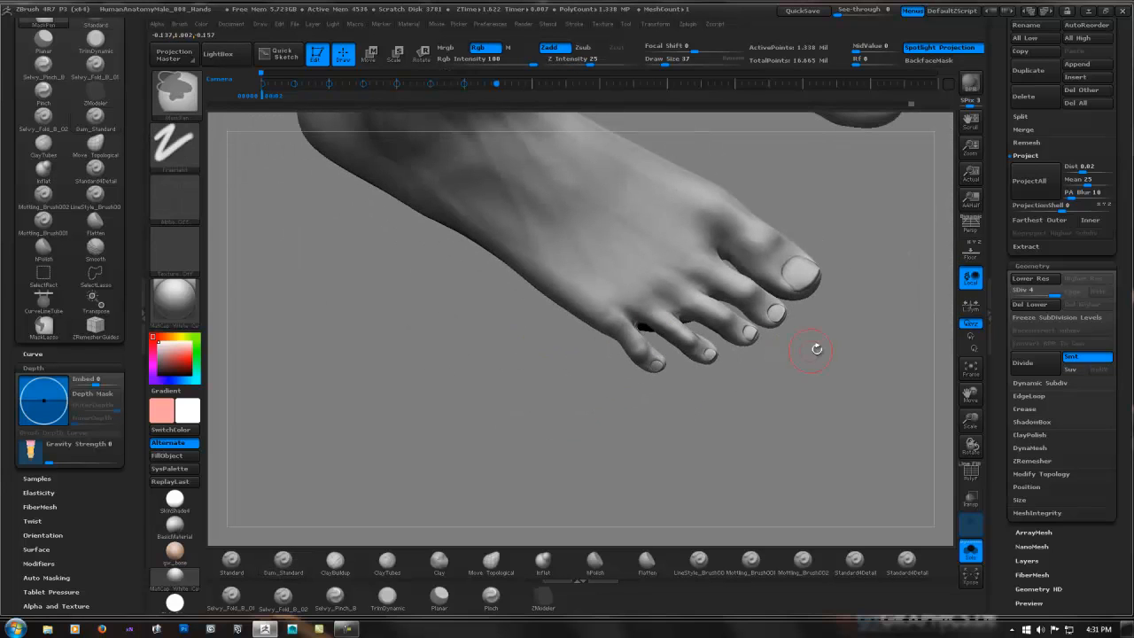
{"action": "mouse_move", "coordinate": [847, 339]}
{"action": "right_mouse_down", "text": "ctrl"}
{"action": "mouse_move", "coordinate": [759, 331]}
{"action": "mouse_move", "coordinate": [810, 336]}
{"action": "mouse_move", "coordinate": [677, 375]}
{"action": "mouse_move", "coordinate": [758, 295]}
{"action": "mouse_move", "coordinate": [703, 340]}
{"action": "mouse_move", "coordinate": [710, 372]}
{"action": "right_mouse_up", "text": "ctrl"}
{"action": "mouse_move", "coordinate": [803, 412]}
{"action": "right_mouse_down", "text": "alt"}
{"action": "mouse_move", "coordinate": [647, 378]}
{"action": "mouse_move", "coordinate": [692, 379]}
{"action": "right_mouse_up", "text": "alt"}
{"action": "mouse_move", "coordinate": [618, 444]}
{"action": "right_mouse_down", "text": "alt"}
{"action": "mouse_move", "coordinate": [632, 367]}
{"action": "mouse_move", "coordinate": [695, 343]}
{"action": "right_mouse_up", "text": "alt"}
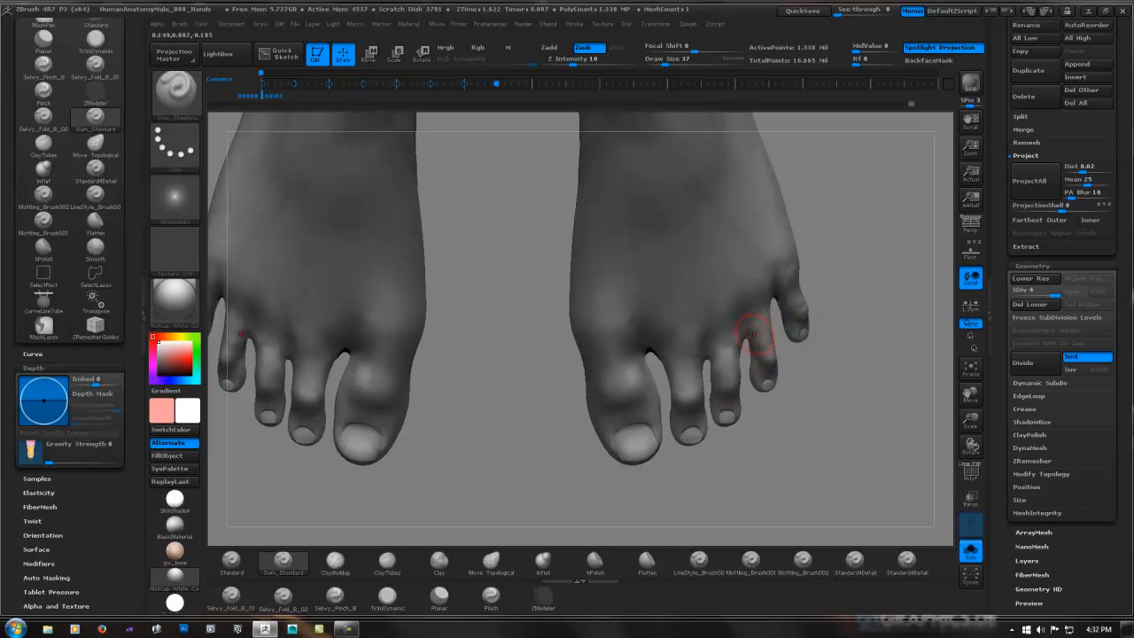
{"action": "mouse_move", "coordinate": [764, 393]}
{"action": "right_mouse_down", "text": "ctrl"}
{"action": "mouse_move", "coordinate": [661, 379]}
{"action": "mouse_move", "coordinate": [659, 416]}
{"action": "right_mouse_up", "text": "ctrl"}
{"action": "right_click_drag", "start_coordinate": [771, 347], "coordinate": [594, 361]}
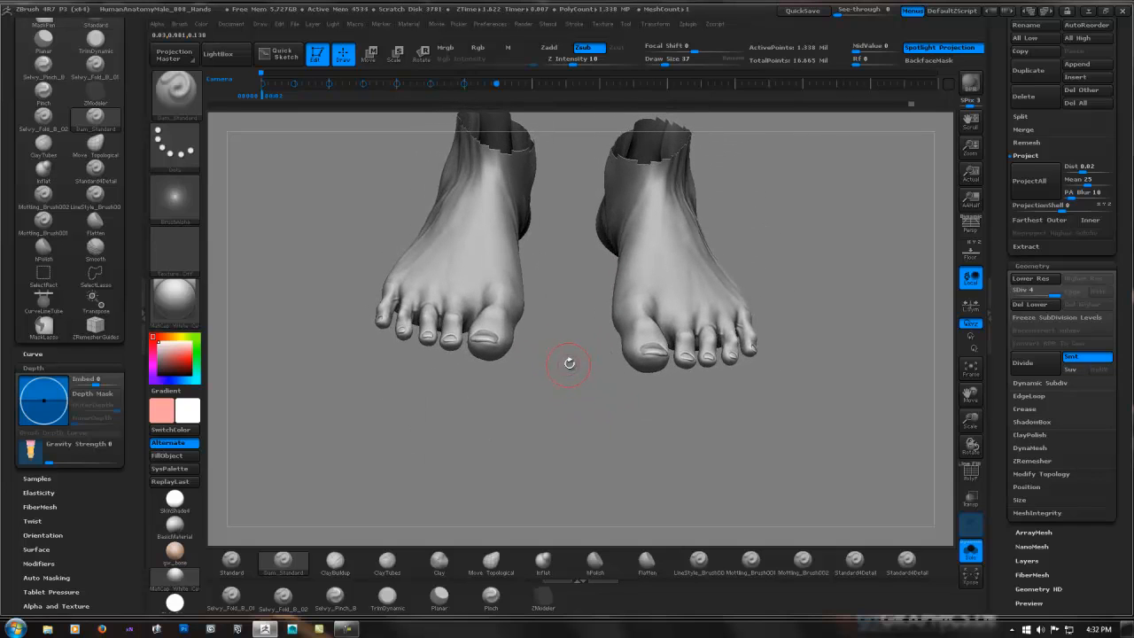
{"action": "right_click_drag", "start_coordinate": [566, 360], "coordinate": [673, 407]}
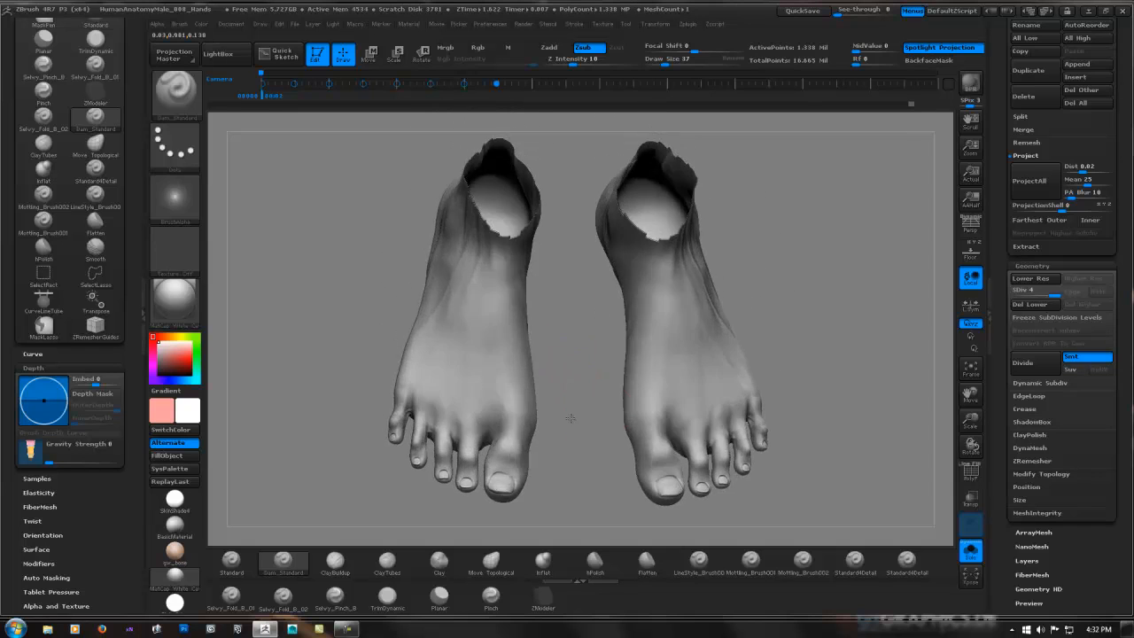
{"action": "mouse_move", "coordinate": [780, 394]}
{"action": "right_mouse_down"}
{"action": "mouse_move", "coordinate": [726, 324]}
{"action": "mouse_move", "coordinate": [715, 362]}
{"action": "mouse_move", "coordinate": [681, 380]}
{"action": "mouse_move", "coordinate": [666, 373]}
{"action": "mouse_move", "coordinate": [712, 378]}
{"action": "right_mouse_up"}
{"action": "mouse_move", "coordinate": [571, 359]}
{"action": "right_mouse_down"}
{"action": "mouse_move", "coordinate": [607, 402]}
{"action": "mouse_move", "coordinate": [623, 403]}
{"action": "mouse_move", "coordinate": [611, 349]}
{"action": "right_mouse_up"}
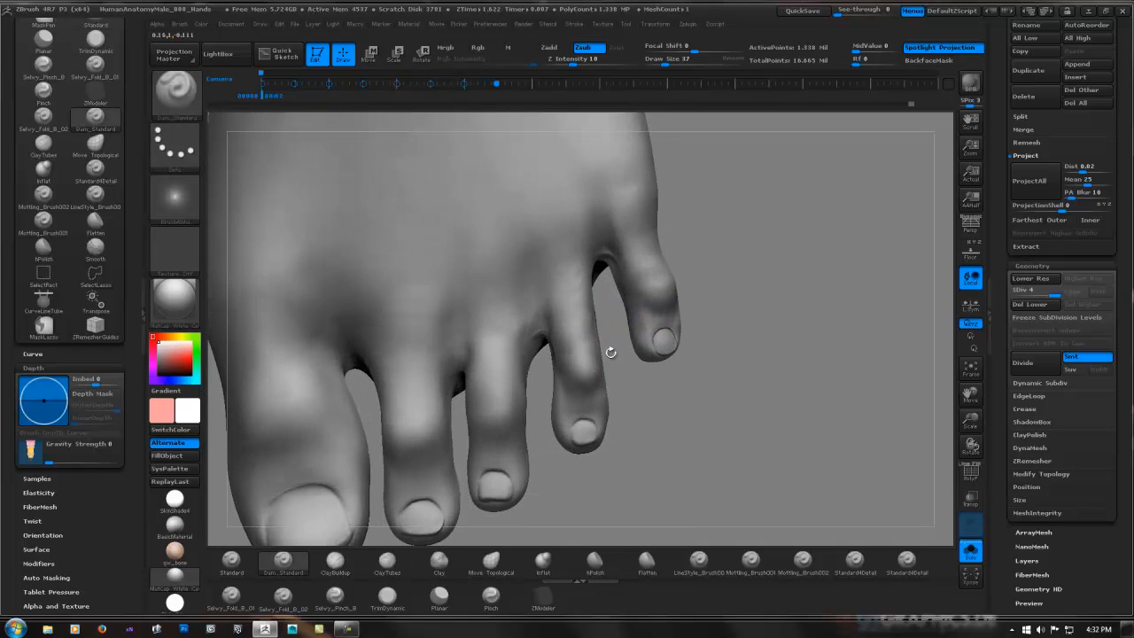
Lower the mesh to subdivision level 2 and reshape the outer toes' contours with Move Topological at draw size 86.
{"action": "key", "text": "shift"}
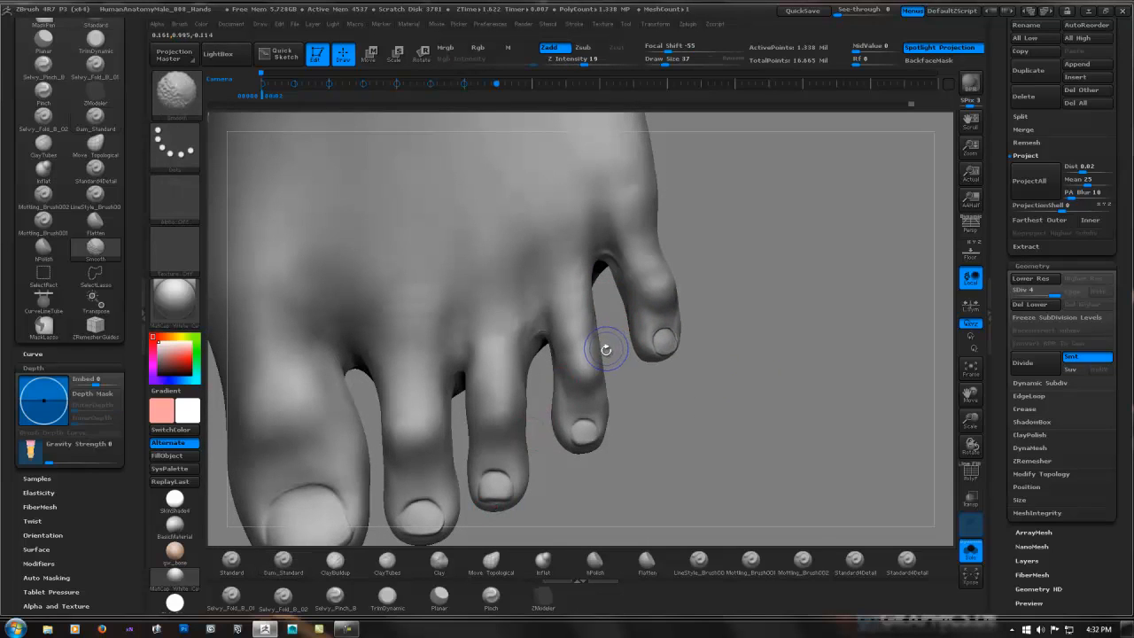
{"action": "key", "text": "shift+d"}
{"action": "key", "text": "shift+d"}
{"action": "left_click", "coordinate": [491, 560]}
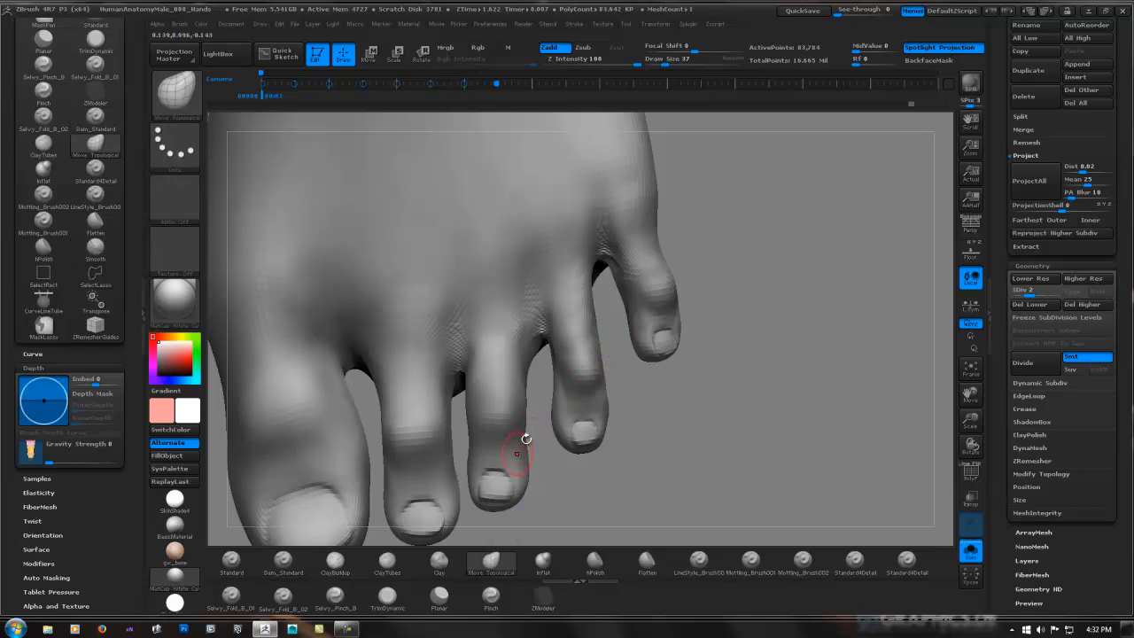
{"action": "key", "text": "space"}
{"action": "left_click_drag", "start_coordinate": [600, 340], "coordinate": [607, 340]}
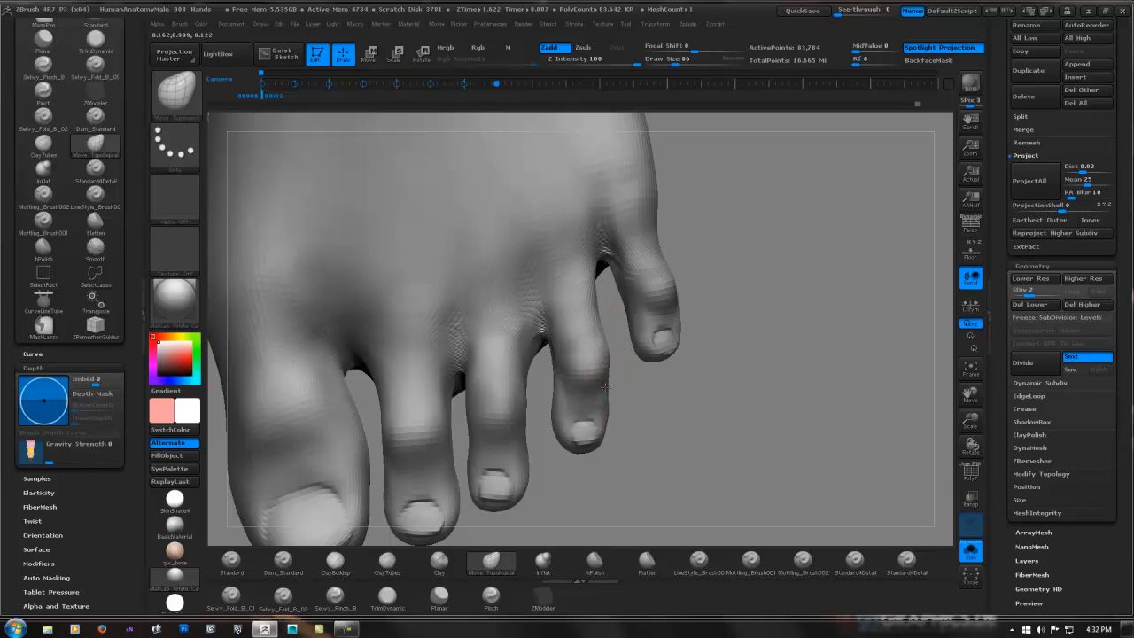
{"action": "right_click_drag", "start_coordinate": [567, 368], "coordinate": [577, 344]}
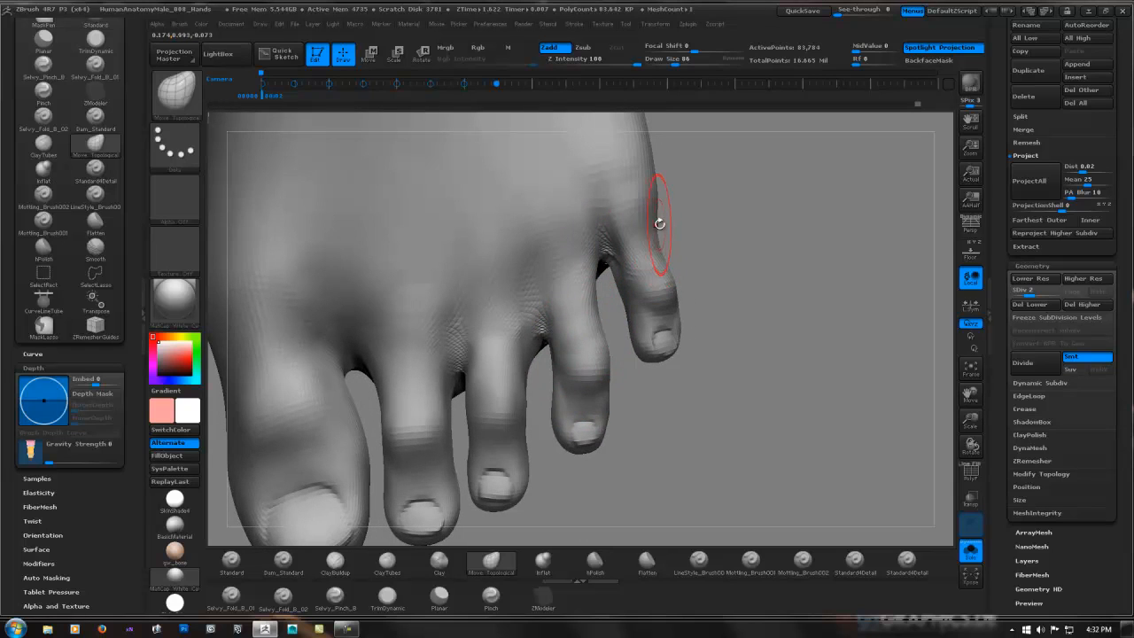
{"action": "right_click_drag", "start_coordinate": [652, 240], "coordinate": [605, 301]}
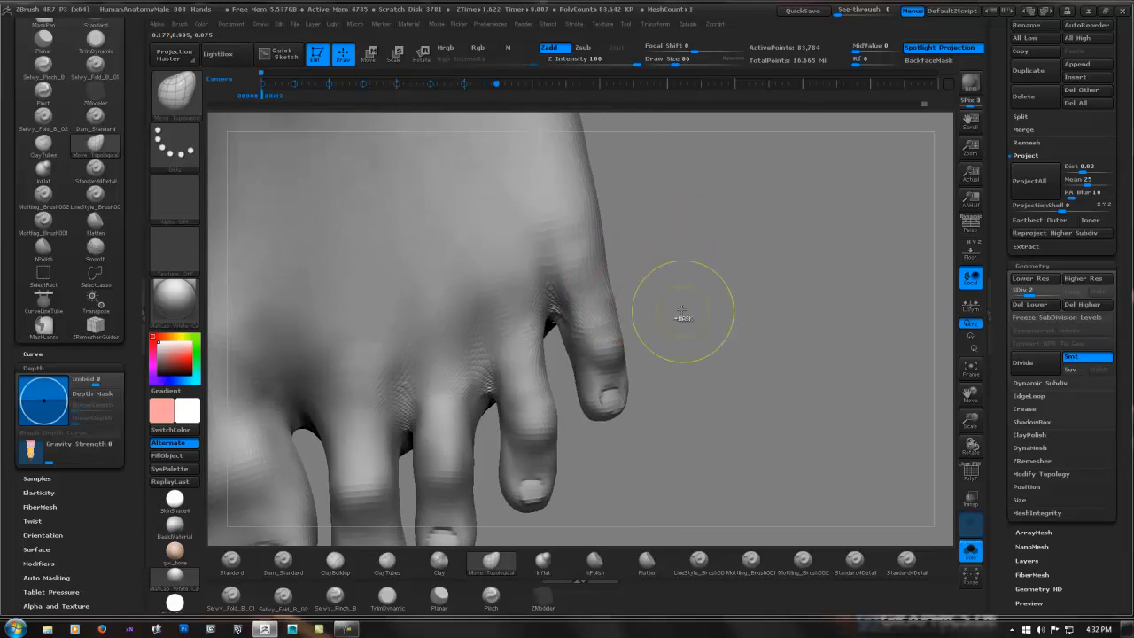
Unhide the rest of the body and frame the full figure.
{"action": "mouse_move", "coordinate": [678, 316]}
{"action": "right_mouse_down", "text": "shift"}
{"action": "mouse_move", "coordinate": [519, 296]}
{"action": "mouse_move", "coordinate": [686, 296]}
{"action": "right_mouse_up", "text": "shift"}
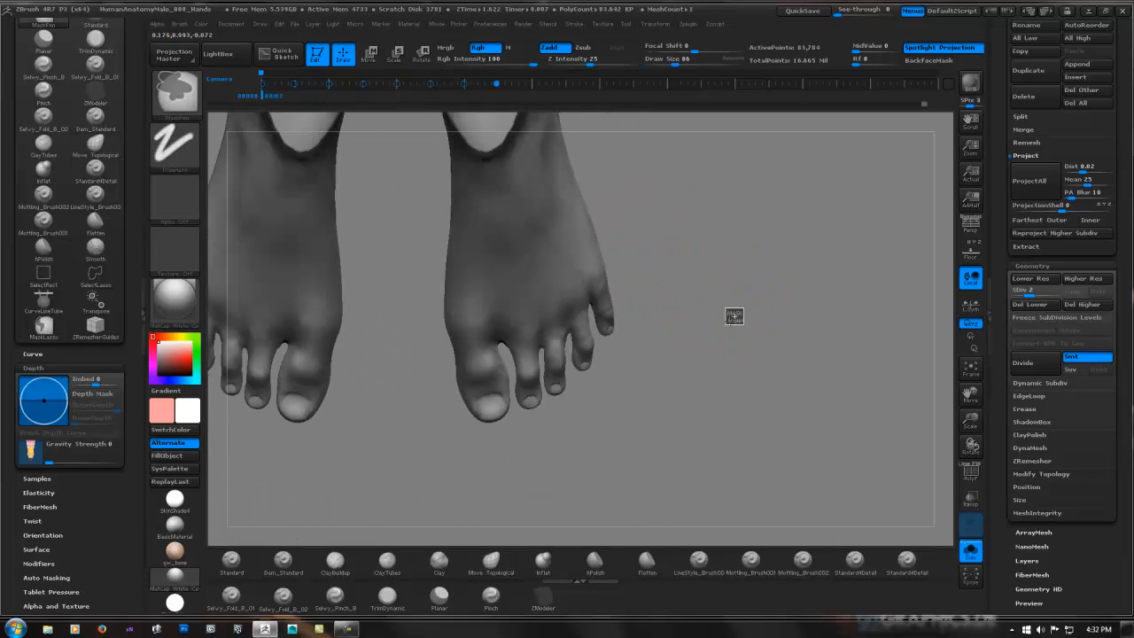
{"action": "right_click_drag", "start_coordinate": [743, 354], "coordinate": [696, 313]}
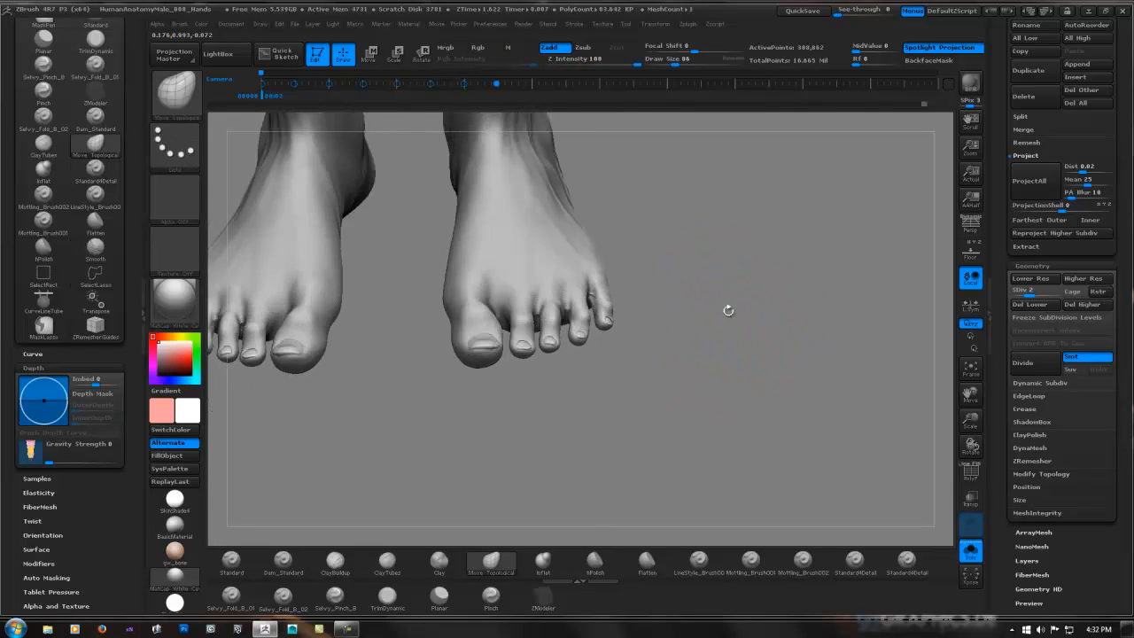
{"action": "left_click_drag", "start_coordinate": [728, 310], "coordinate": [799, 302]}
{"action": "key", "text": "f"}
{"action": "left_click_drag", "start_coordinate": [794, 362], "coordinate": [767, 345], "text": "alt"}
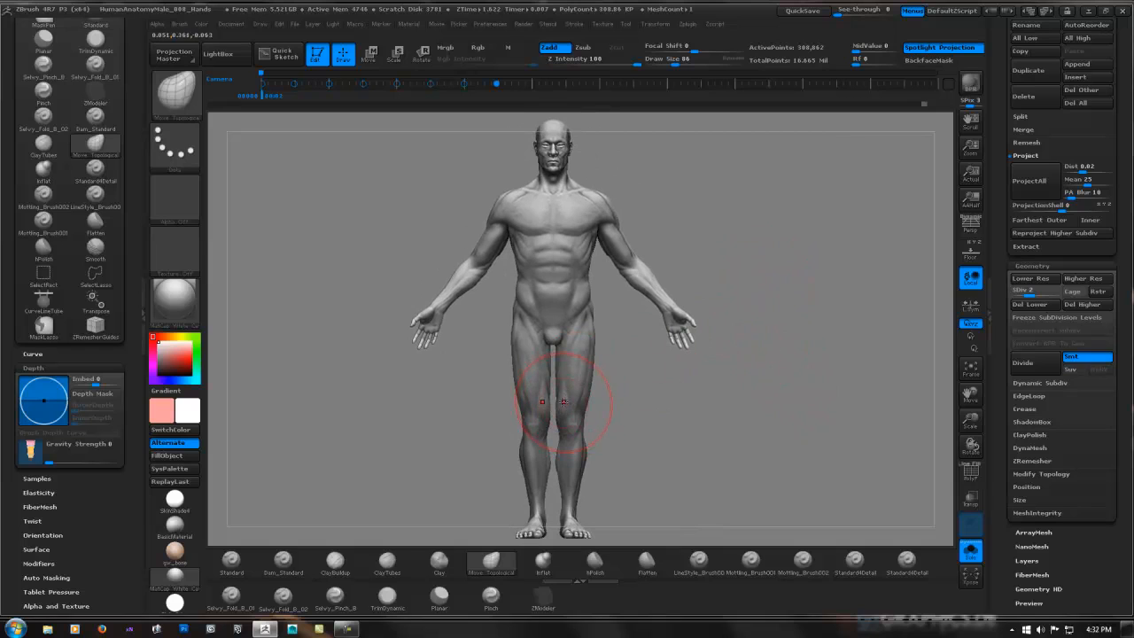
Examine the proportions of the full figure from the front and the side.
{"action": "right_click_drag", "start_coordinate": [565, 421], "coordinate": [580, 420], "text": "alt"}
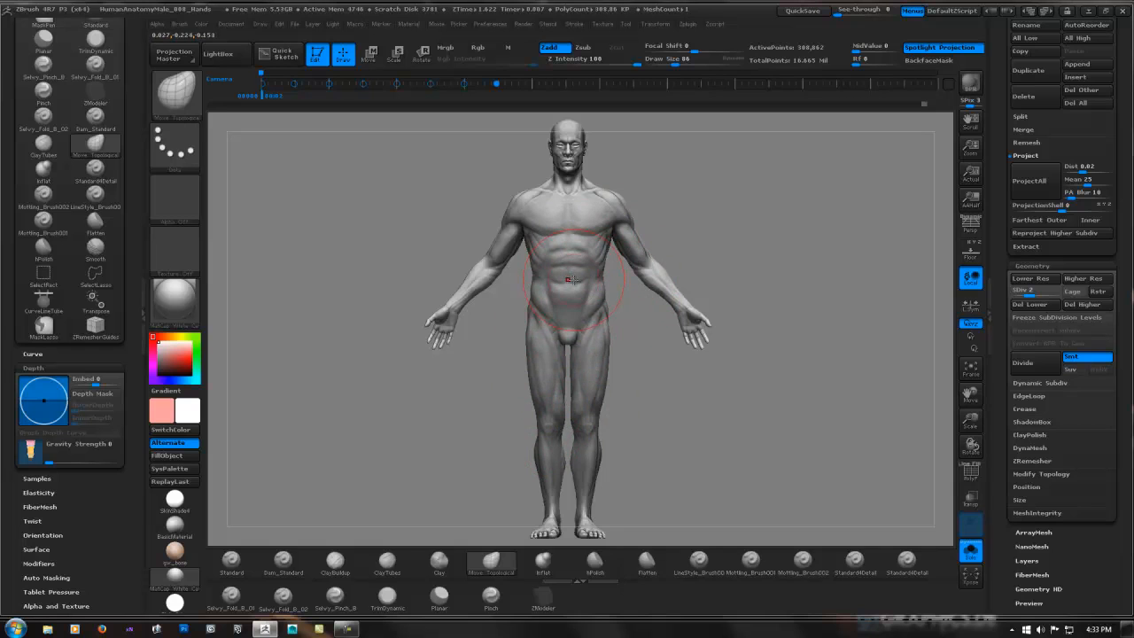
{"action": "mouse_move", "coordinate": [573, 283]}
{"action": "right_mouse_down"}
{"action": "mouse_move", "coordinate": [638, 278]}
{"action": "mouse_move", "coordinate": [663, 257]}
{"action": "right_mouse_up"}
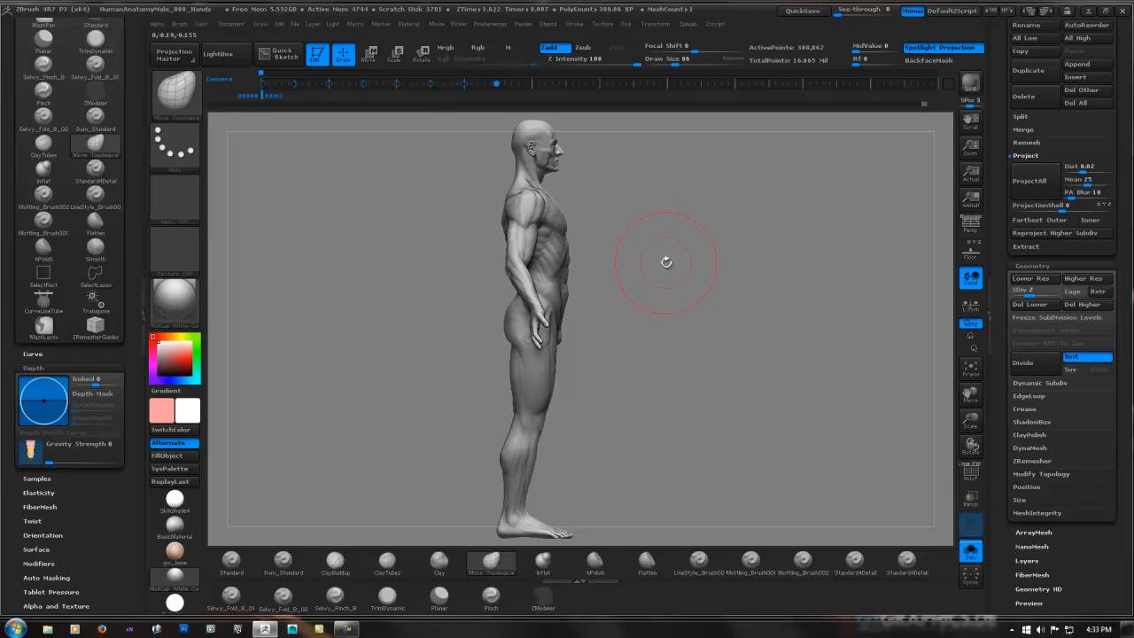
{"action": "left_click_drag", "start_coordinate": [674, 254], "coordinate": [616, 254]}
{"action": "mouse_move", "coordinate": [703, 243]}
{"action": "left_mouse_down"}
{"action": "mouse_move", "coordinate": [678, 246]}
{"action": "mouse_move", "coordinate": [719, 230]}
{"action": "left_mouse_up"}
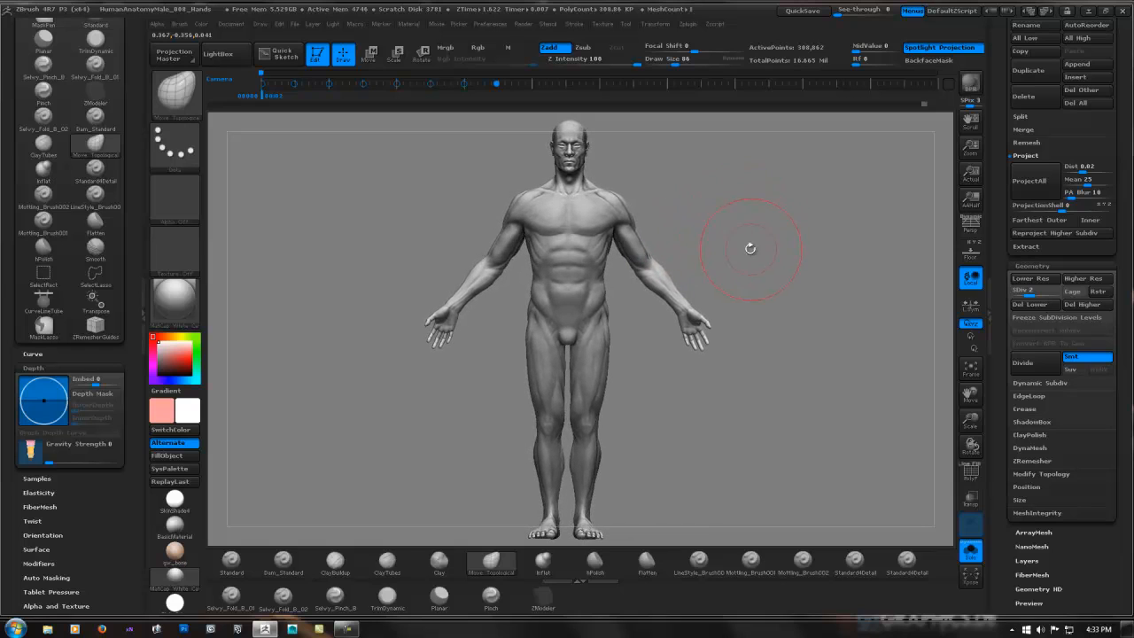